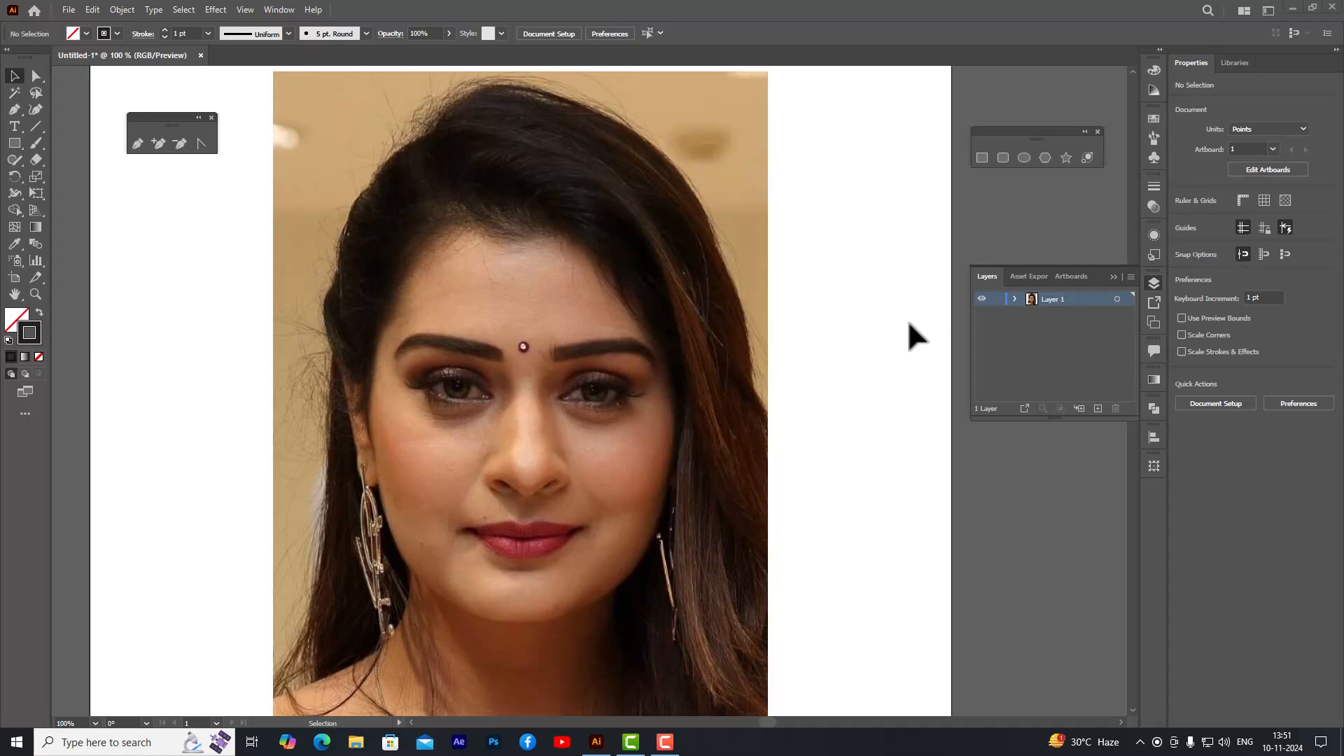
- Add a new layer above the portrait photo's layer and hide the photo layer
{"action": "scroll", "coordinate": [746, 239], "scroll_direction": "down", "scroll_amount": 4}
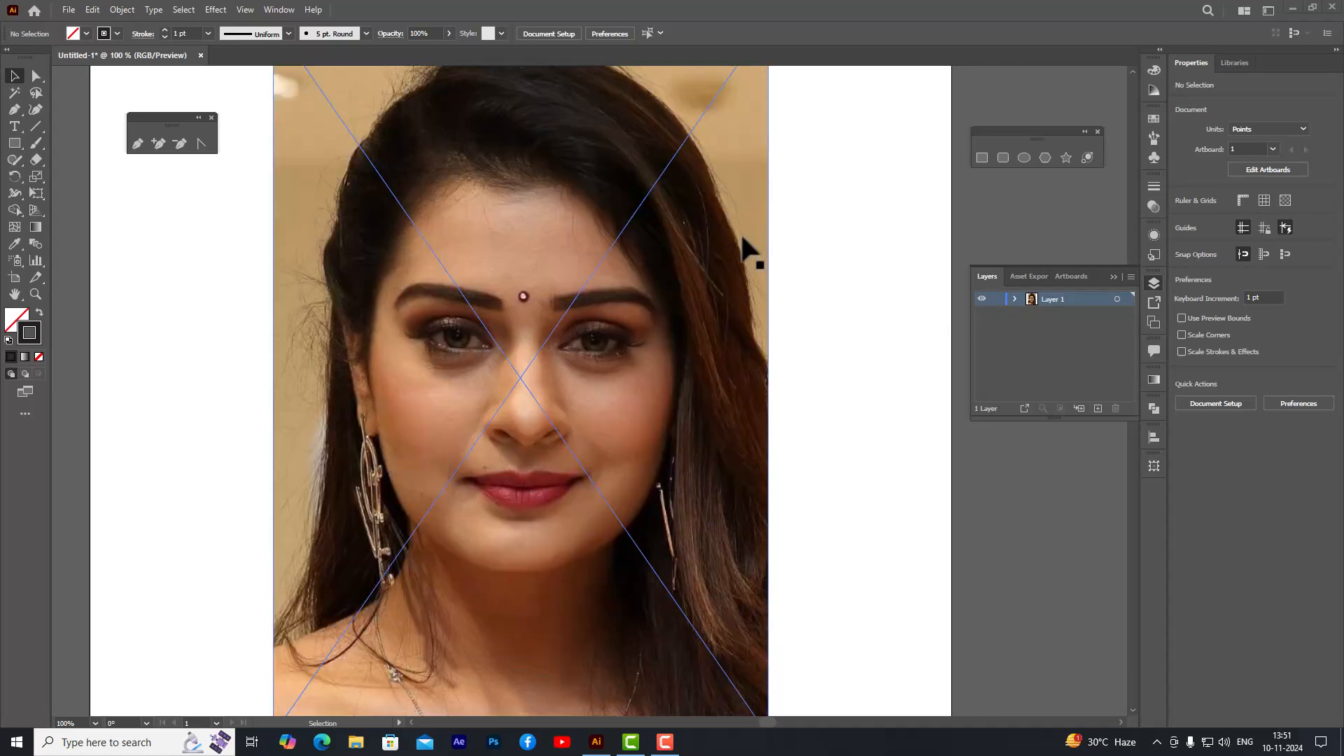
{"action": "scroll", "coordinate": [748, 238], "scroll_direction": "up", "scroll_amount": 3}
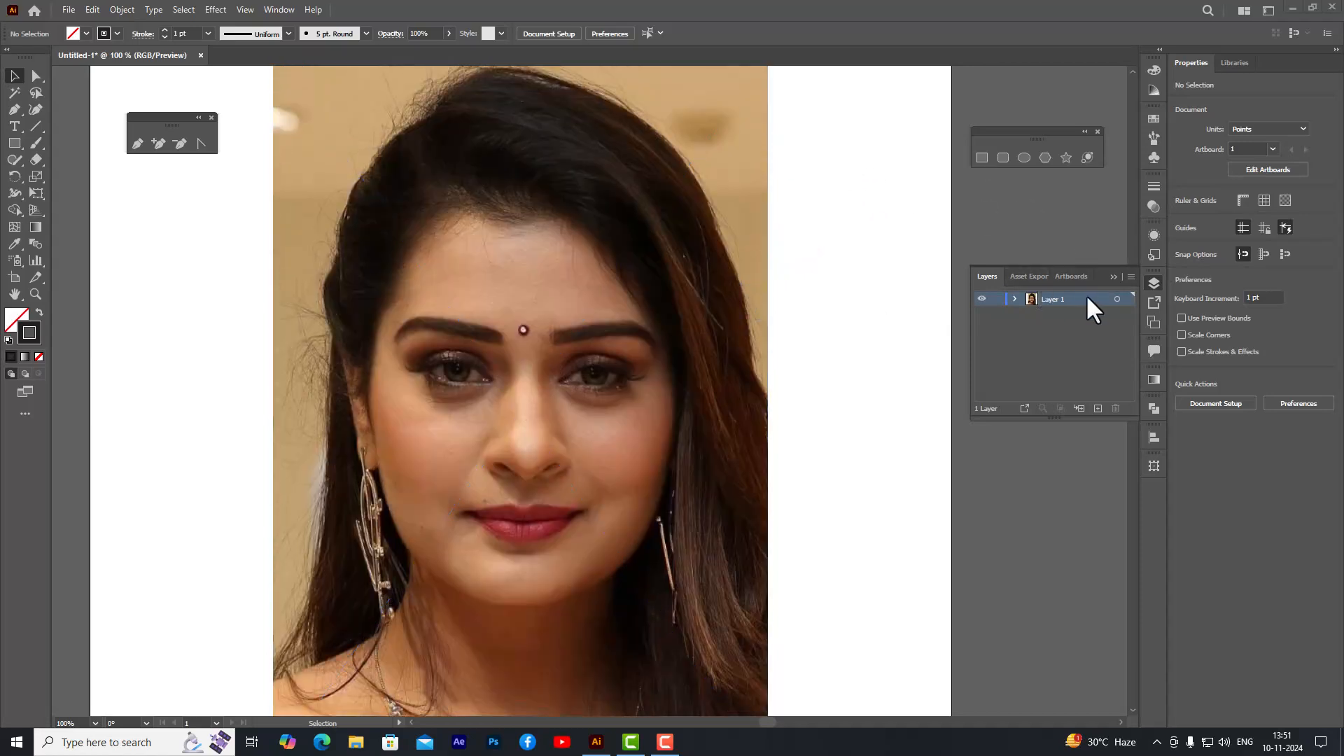
{"action": "left_click", "coordinate": [1098, 408]}
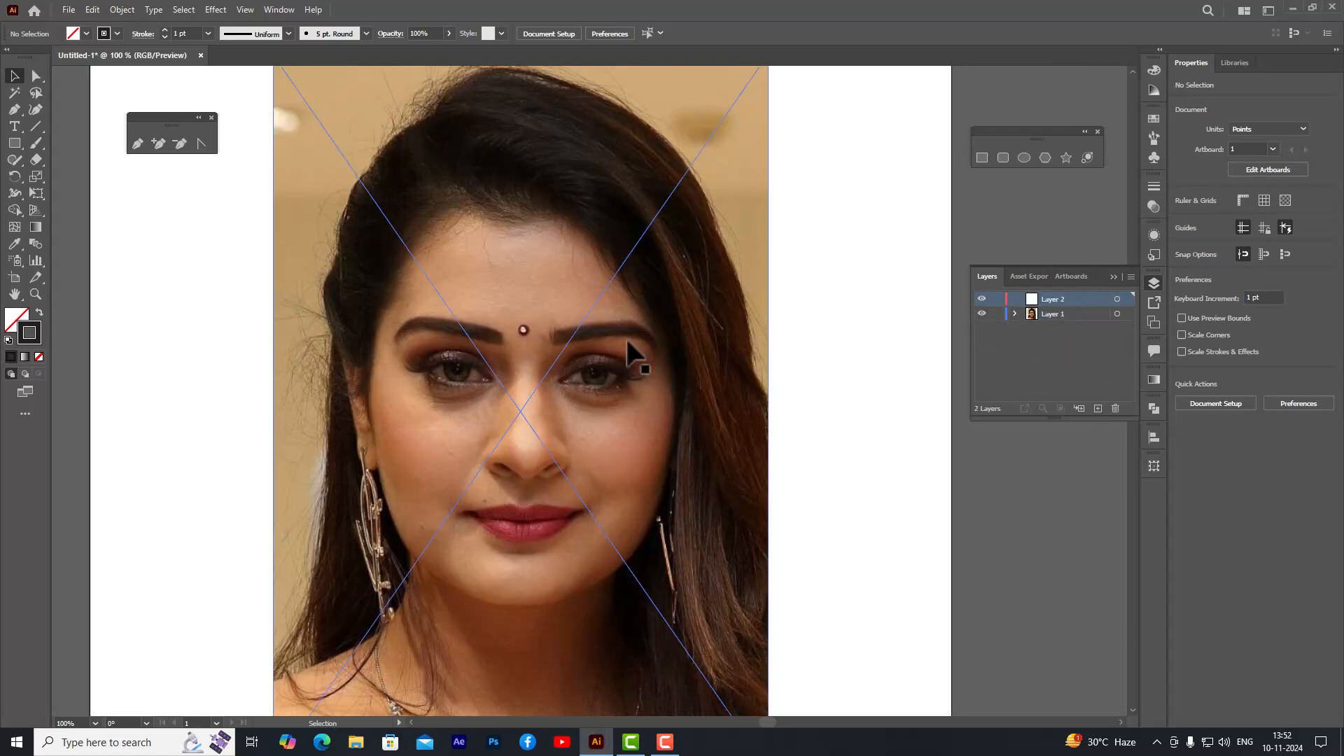
{"action": "left_click", "coordinate": [982, 314]}
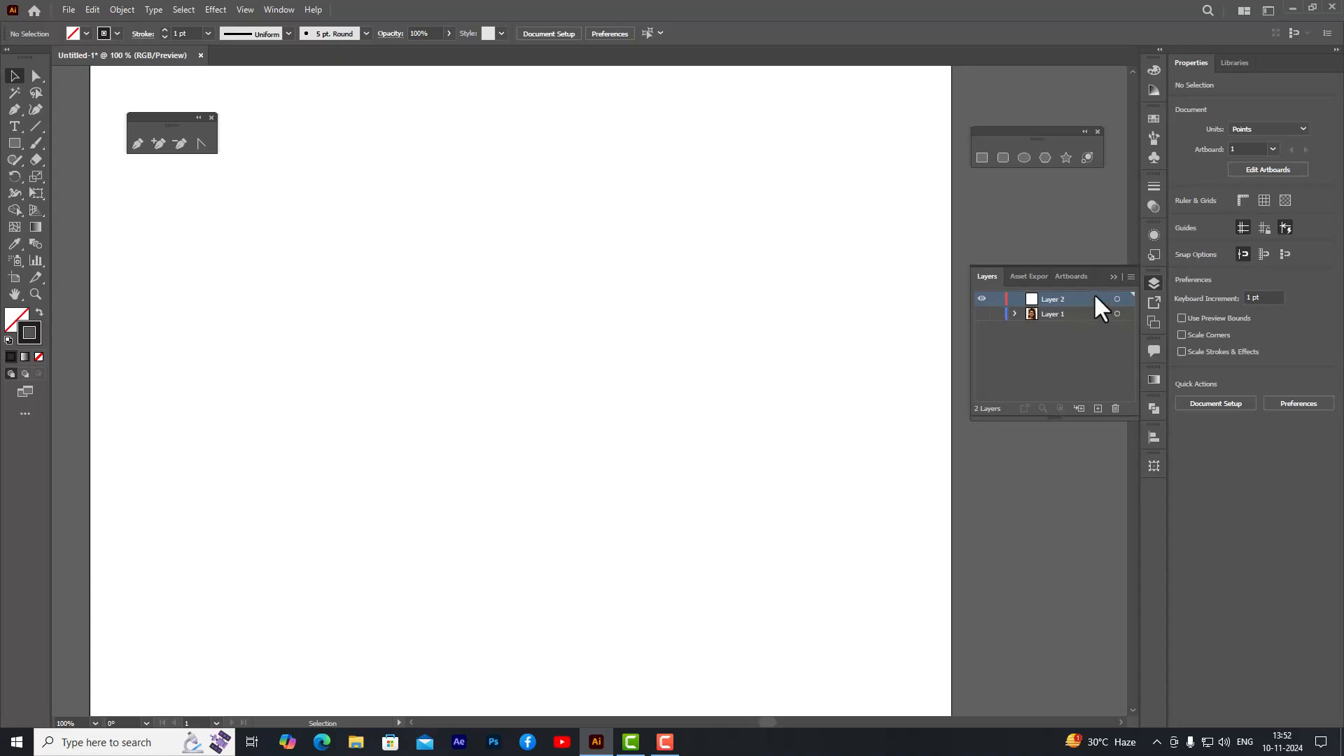
- Draw a circle about 139 pt in diameter on the new layer and swap its fill and stroke to make it solid dark
{"action": "left_click", "coordinate": [1023, 157]}
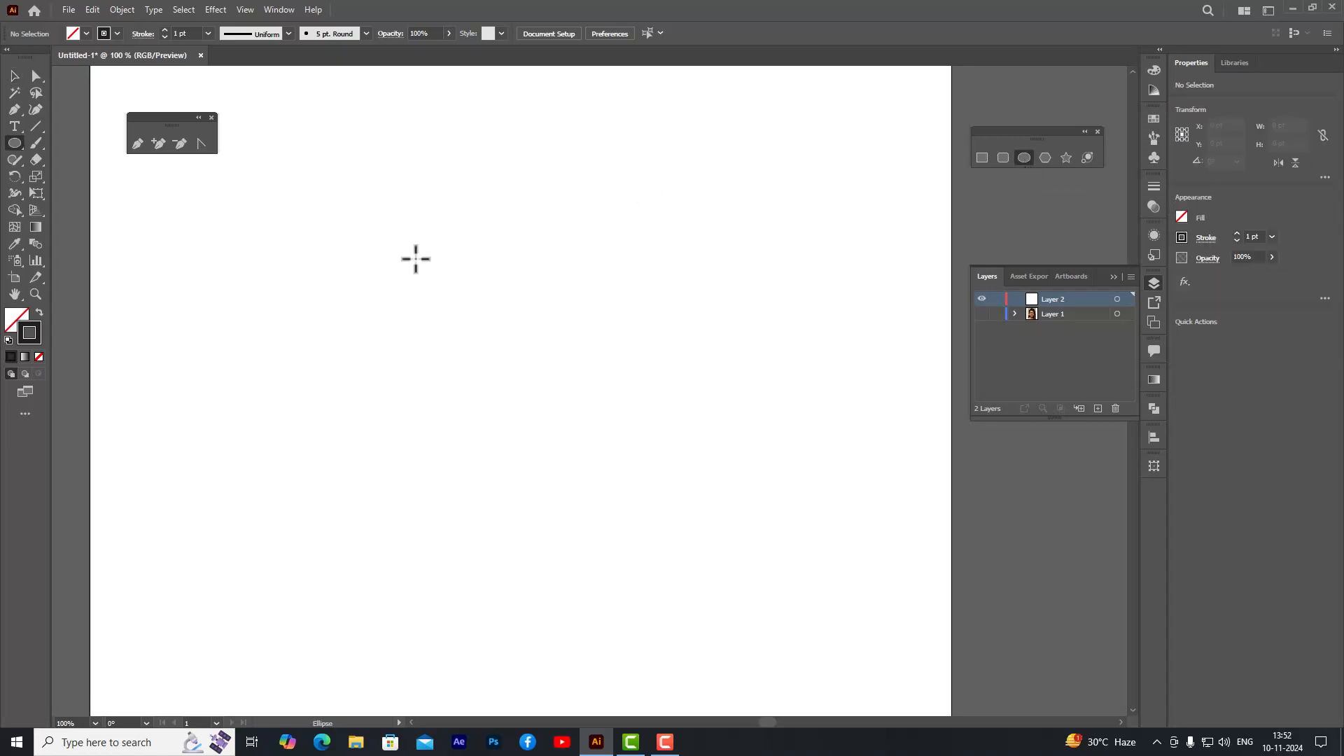
{"action": "left_click_drag", "start_coordinate": [325, 239], "coordinate": [462, 352]}
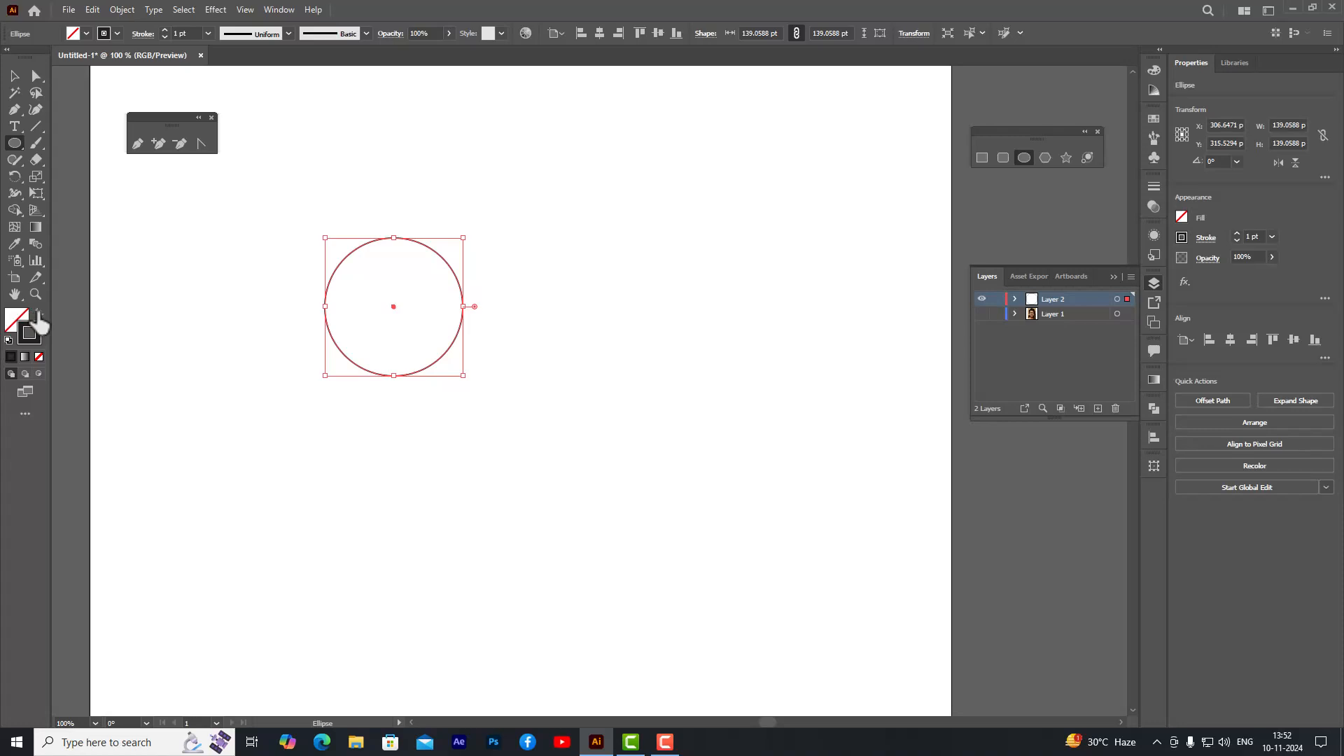
{"action": "left_click", "coordinate": [37, 313]}
{"action": "left_click", "coordinate": [12, 327]}
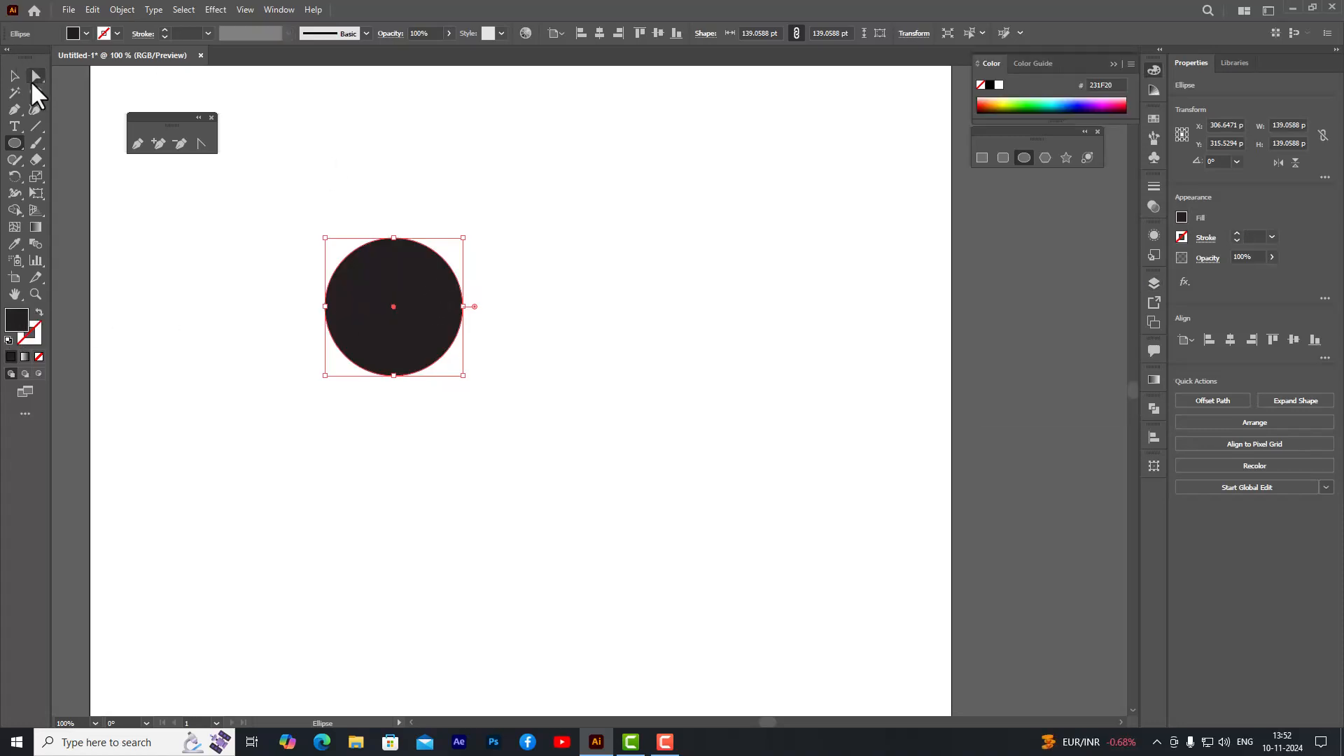
- Stretch the circle into a long teardrop by moving its right anchor point horizontally to about X 806 pt
{"action": "left_click", "coordinate": [36, 76]}
{"action": "left_click", "coordinate": [463, 308]}
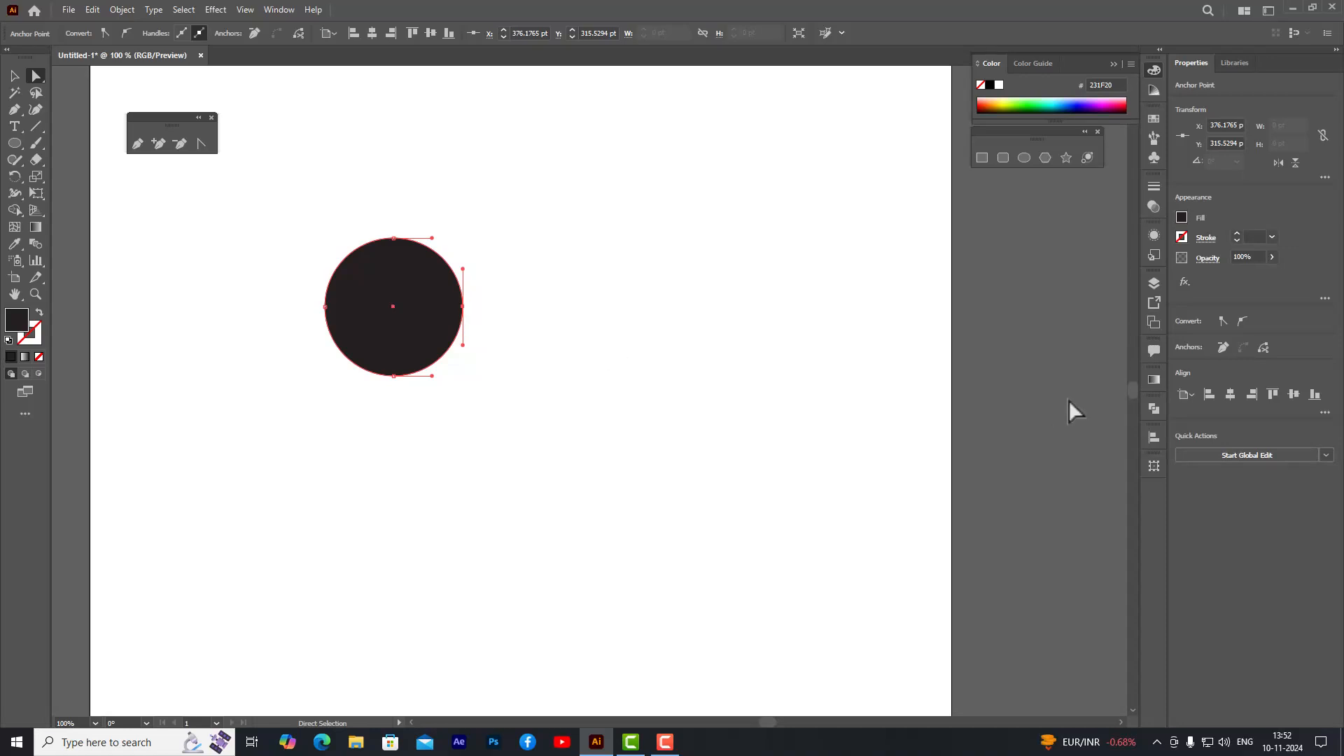
{"action": "key", "text": "shift+Right"}
{"action": "key", "text": "shift+Right"}
{"action": "key", "text": "shift+Right"}
{"action": "key", "text": "shift+Right"}
{"action": "key", "text": "shift+Right"}
{"action": "key", "text": "shift+Right"}
{"action": "key", "text": "shift+Right"}
{"action": "key", "text": "shift+Right"}
{"action": "key", "text": "shift+Right"}
{"action": "key", "text": "shift+Right"}
{"action": "key", "text": "shift+Right"}
{"action": "key", "text": "shift+Right"}
{"action": "key", "text": "shift+Right"}
{"action": "key", "text": "shift+Right"}
{"action": "key", "text": "shift+Right"}
{"action": "key", "text": "shift+Right"}
{"action": "key", "text": "shift+Right"}
{"action": "key", "text": "shift+Right"}
{"action": "key", "text": "shift+Right"}
{"action": "key", "text": "shift+Right"}
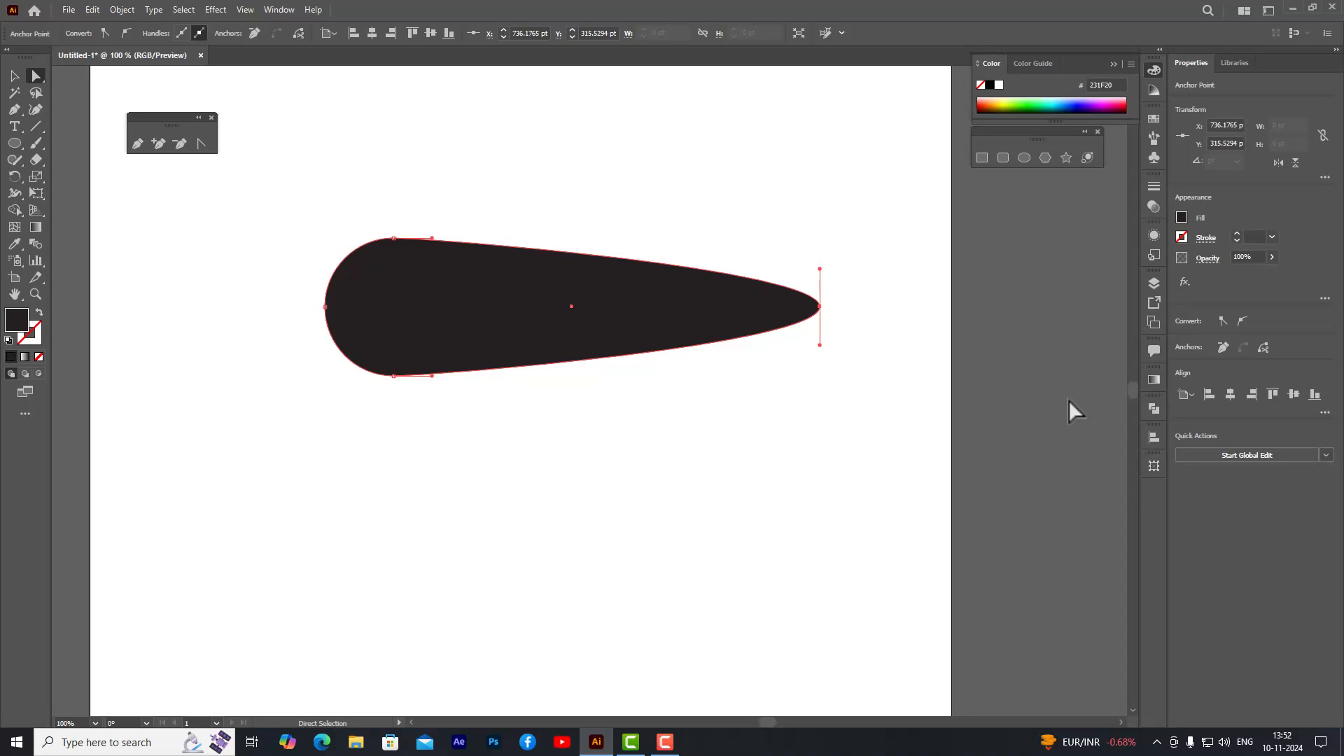
{"action": "key", "text": "shift+Right"}
{"action": "key", "text": "shift+Right"}
{"action": "key", "text": "shift+Right"}
{"action": "key", "text": "shift+Right"}
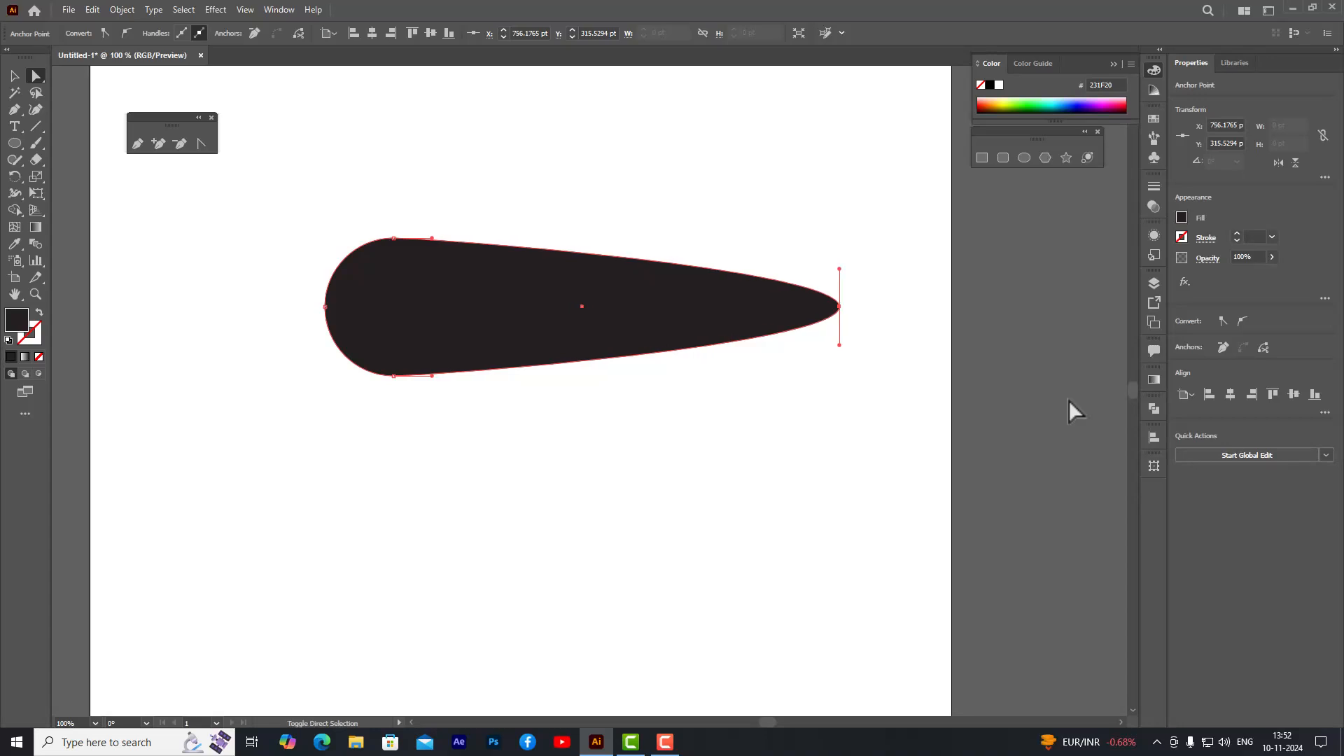
{"action": "key", "text": "shift+Right"}
{"action": "key", "text": "shift+Right"}
{"action": "key", "text": "shift+Right"}
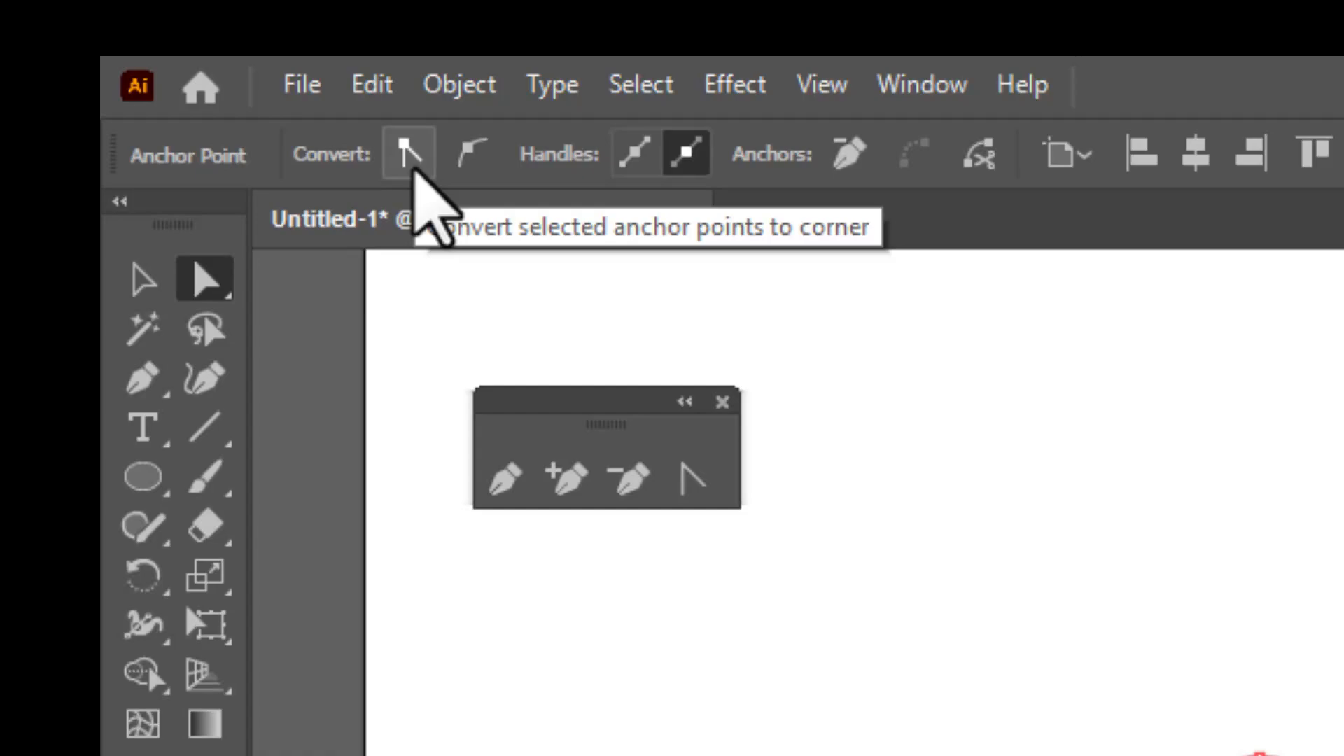
- Convert the teardrop's right and left end anchor points to corners
{"action": "left_click", "coordinate": [411, 155]}
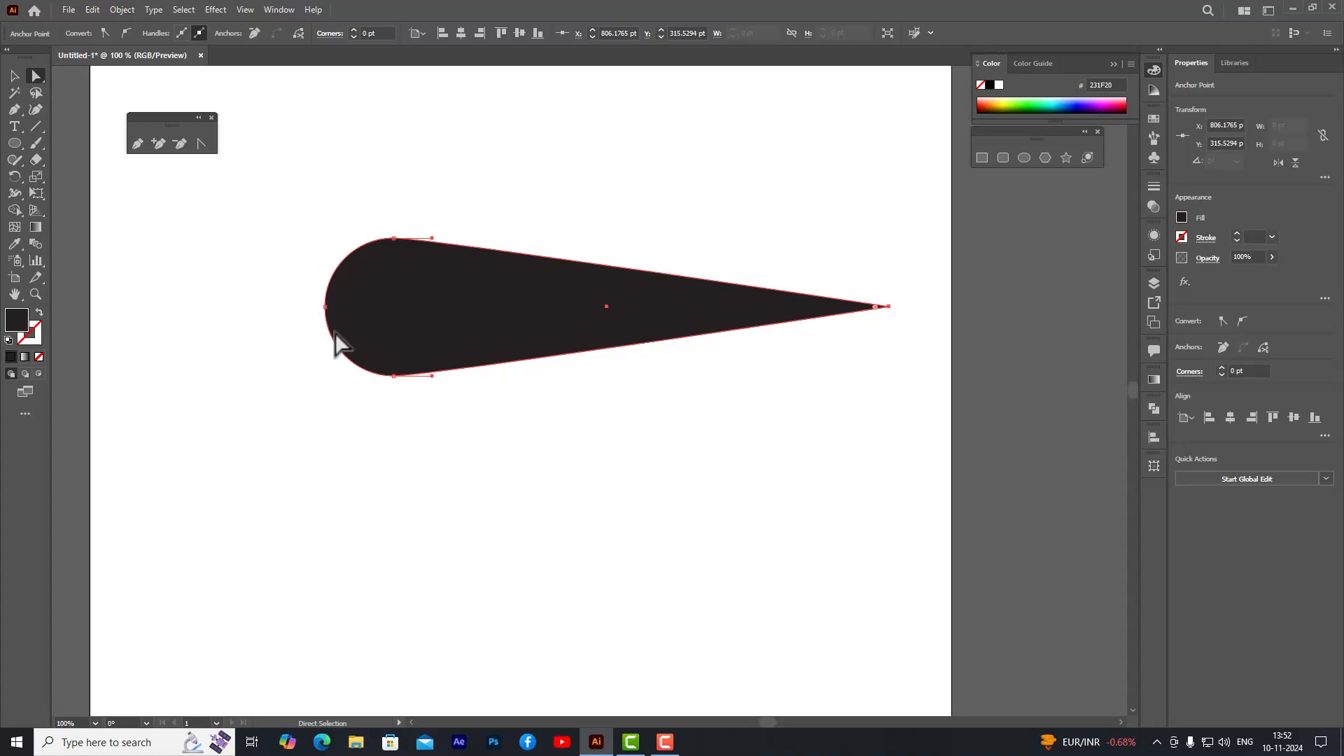
{"action": "left_click", "coordinate": [326, 307]}
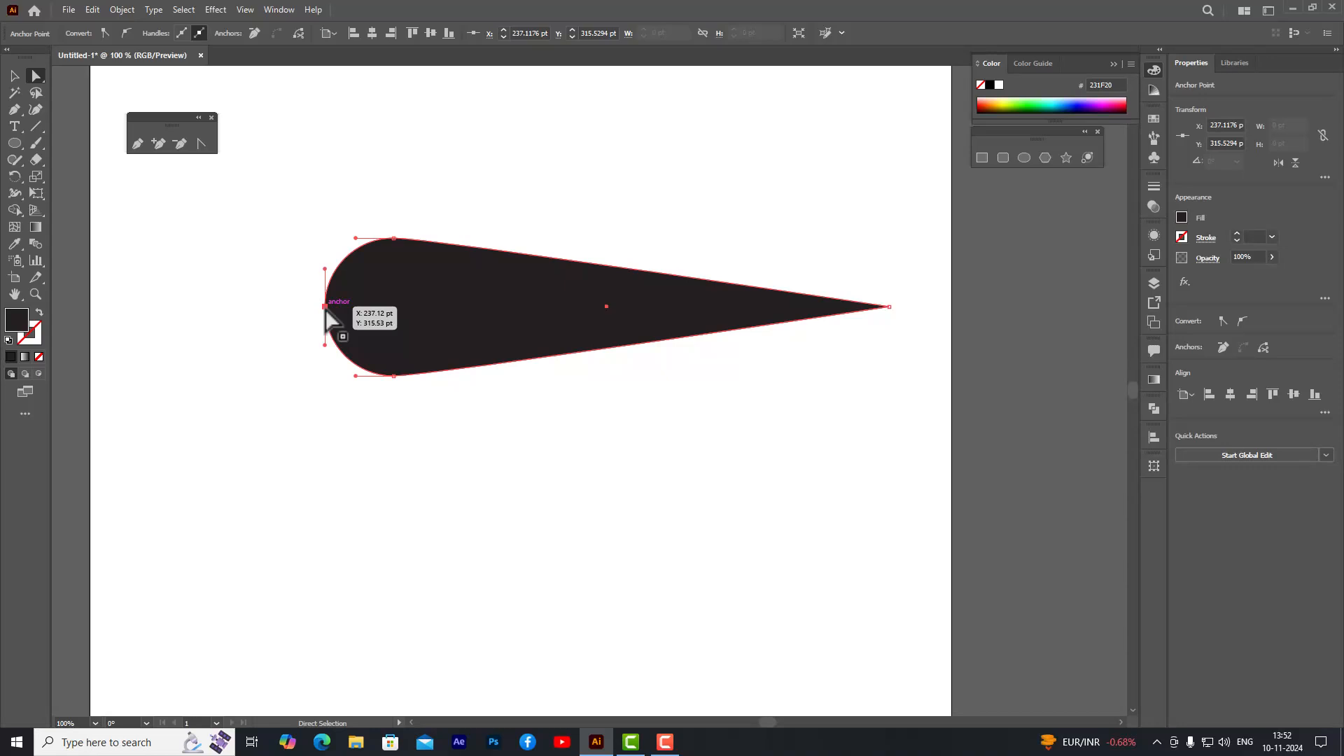
{"action": "left_click", "coordinate": [104, 32]}
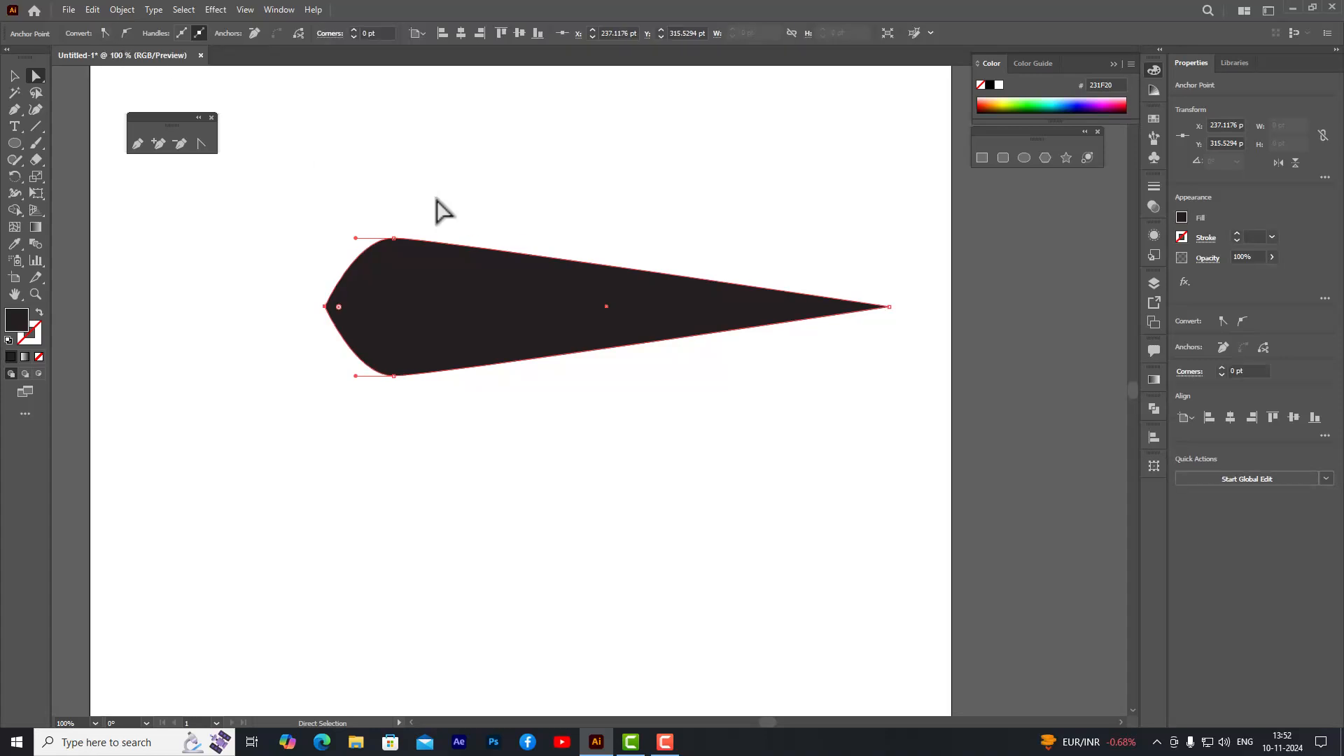
- Lengthen both handles of the teardrop's upper anchor point and tilt them so the upper edge bulges toward the tip
{"action": "left_click", "coordinate": [395, 238]}
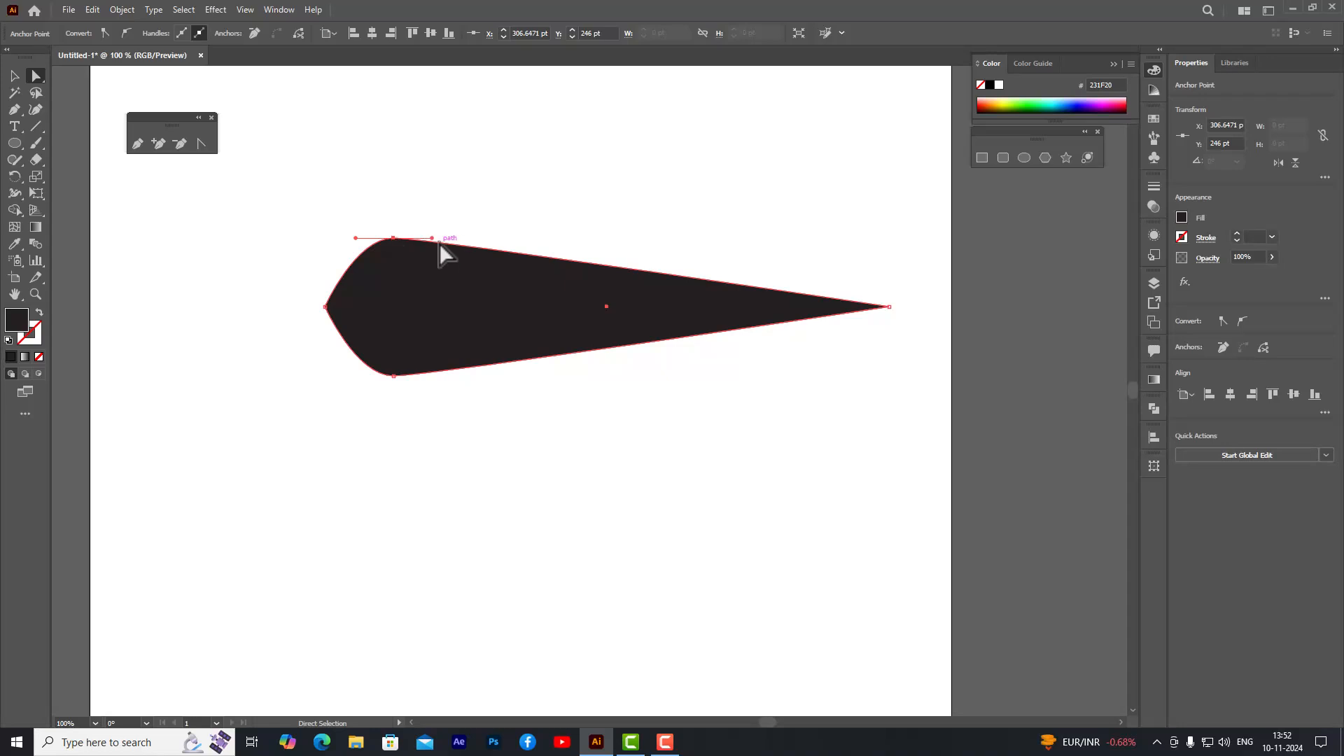
{"action": "left_click_drag", "start_coordinate": [432, 237], "coordinate": [487, 237]}
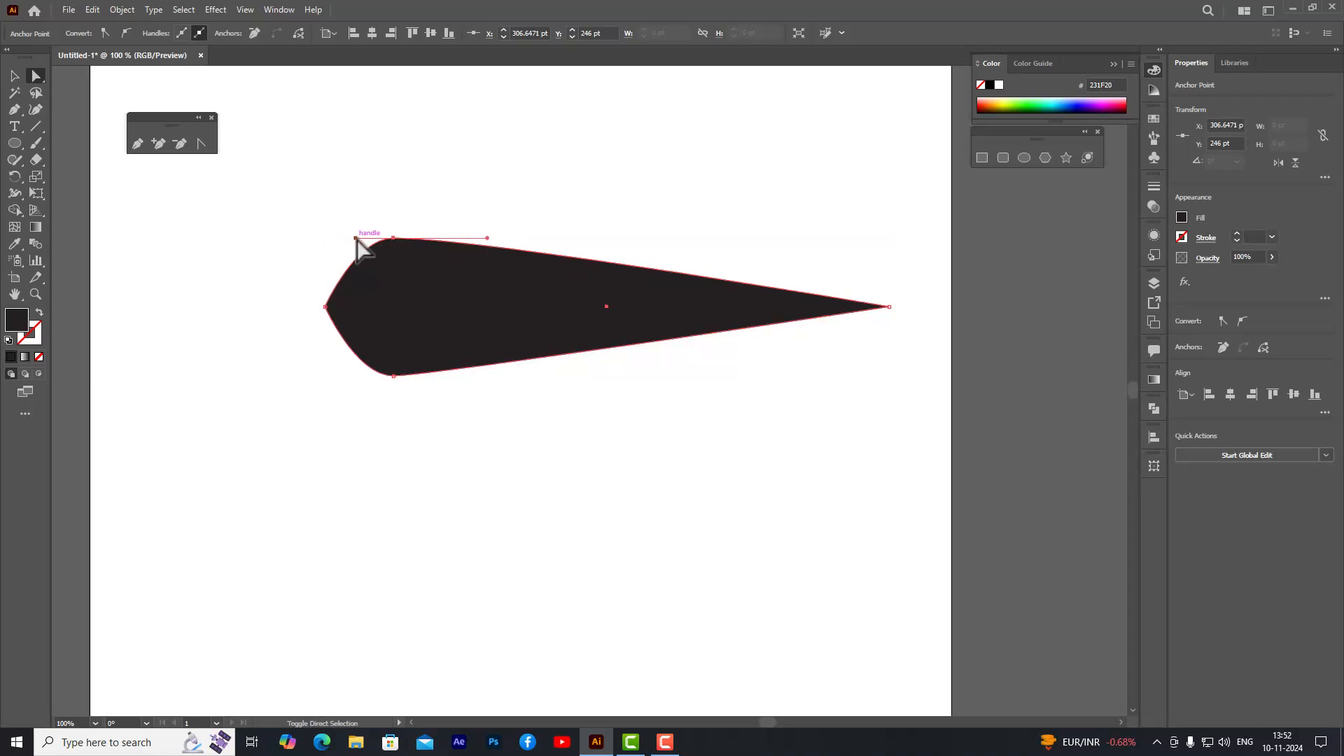
{"action": "left_click_drag", "start_coordinate": [355, 239], "coordinate": [318, 238]}
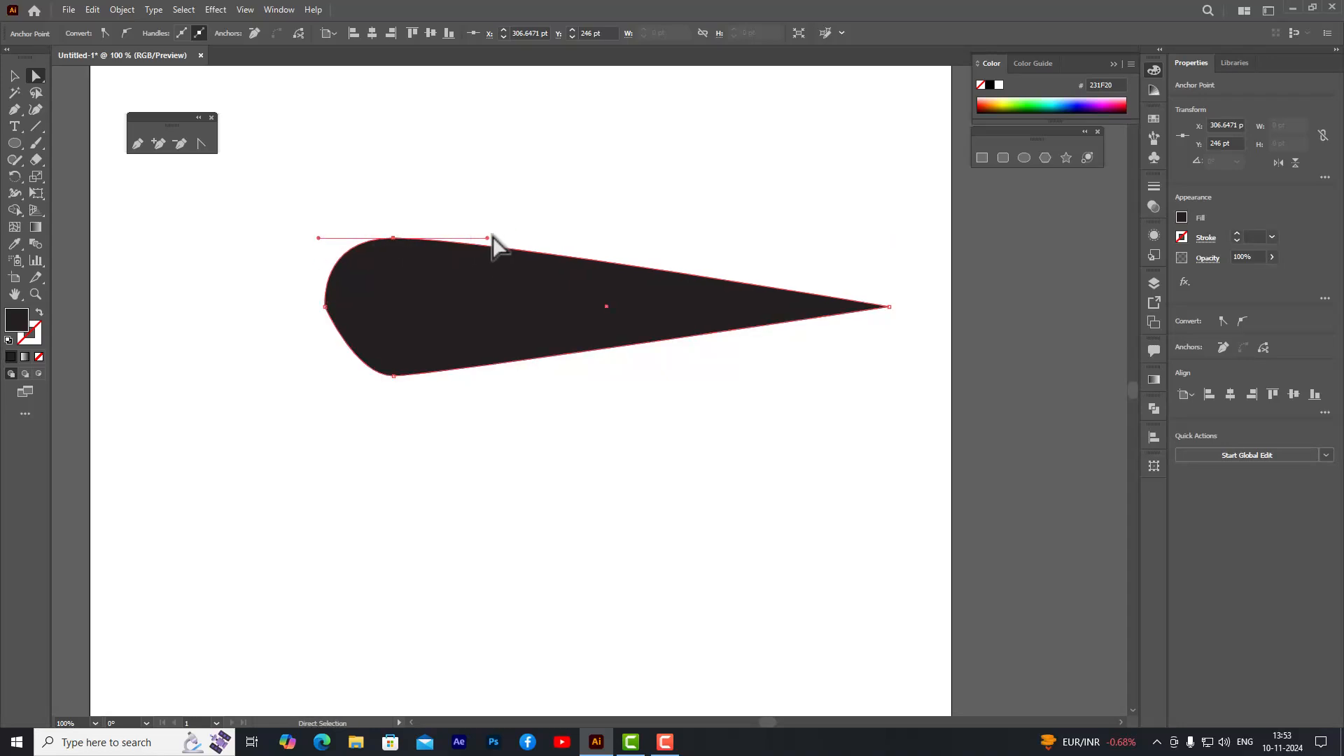
{"action": "left_click_drag", "start_coordinate": [488, 238], "coordinate": [475, 193]}
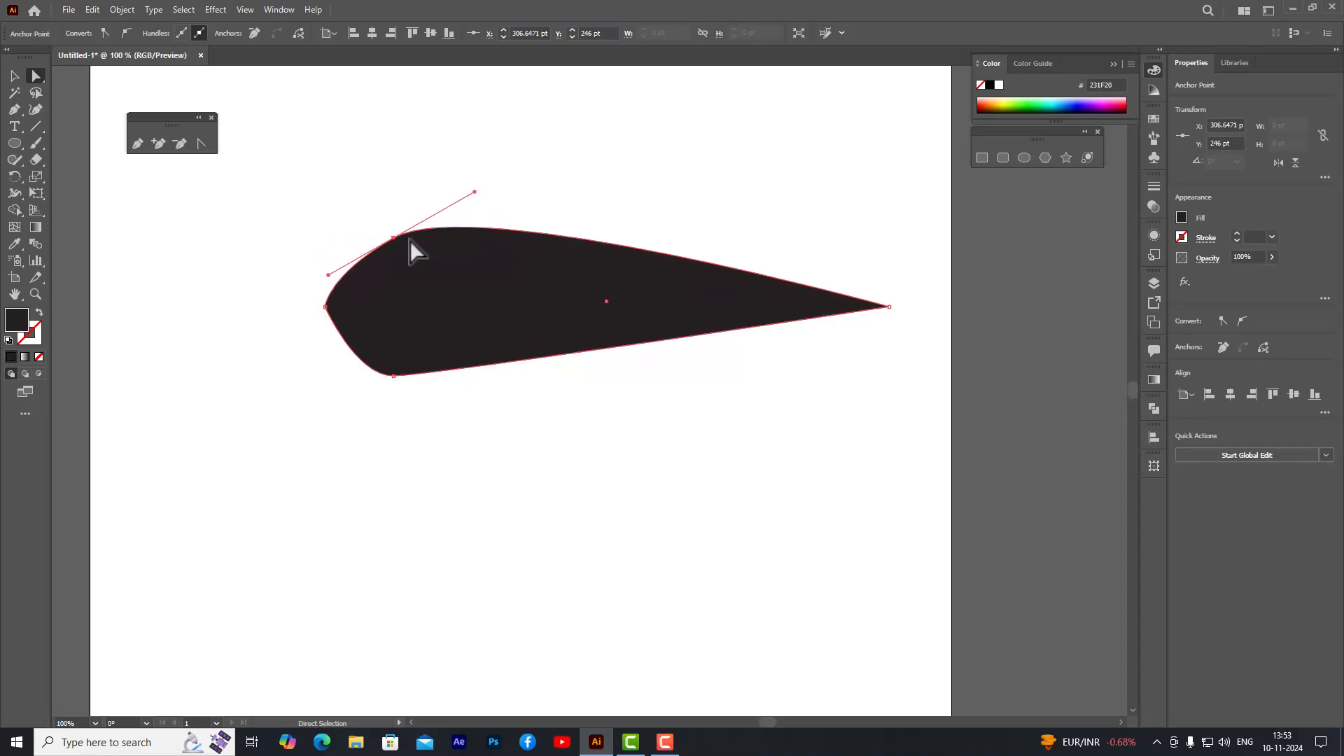
- Lengthen the lower anchor point's handles and shift that anchor about 40 pt right to smooth the bottom curve
{"action": "left_click", "coordinate": [394, 376]}
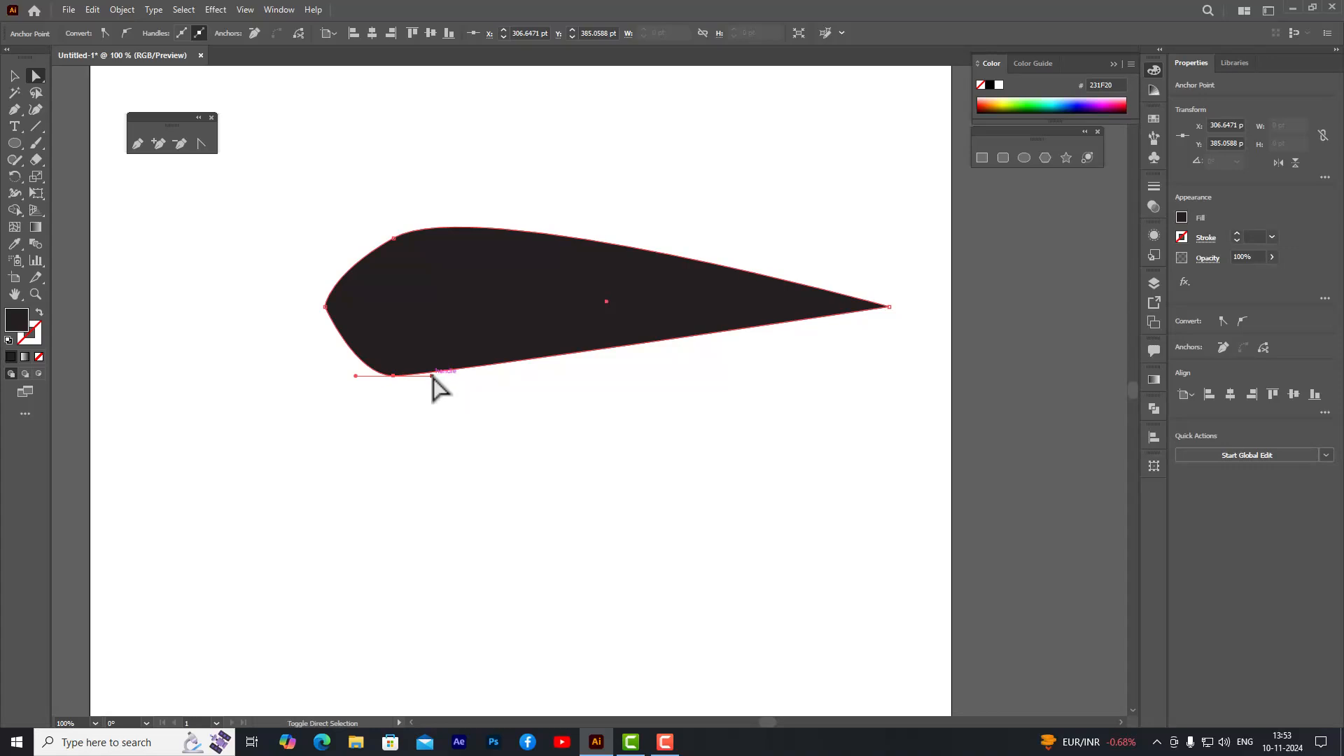
{"action": "left_click_drag", "start_coordinate": [432, 376], "coordinate": [558, 376]}
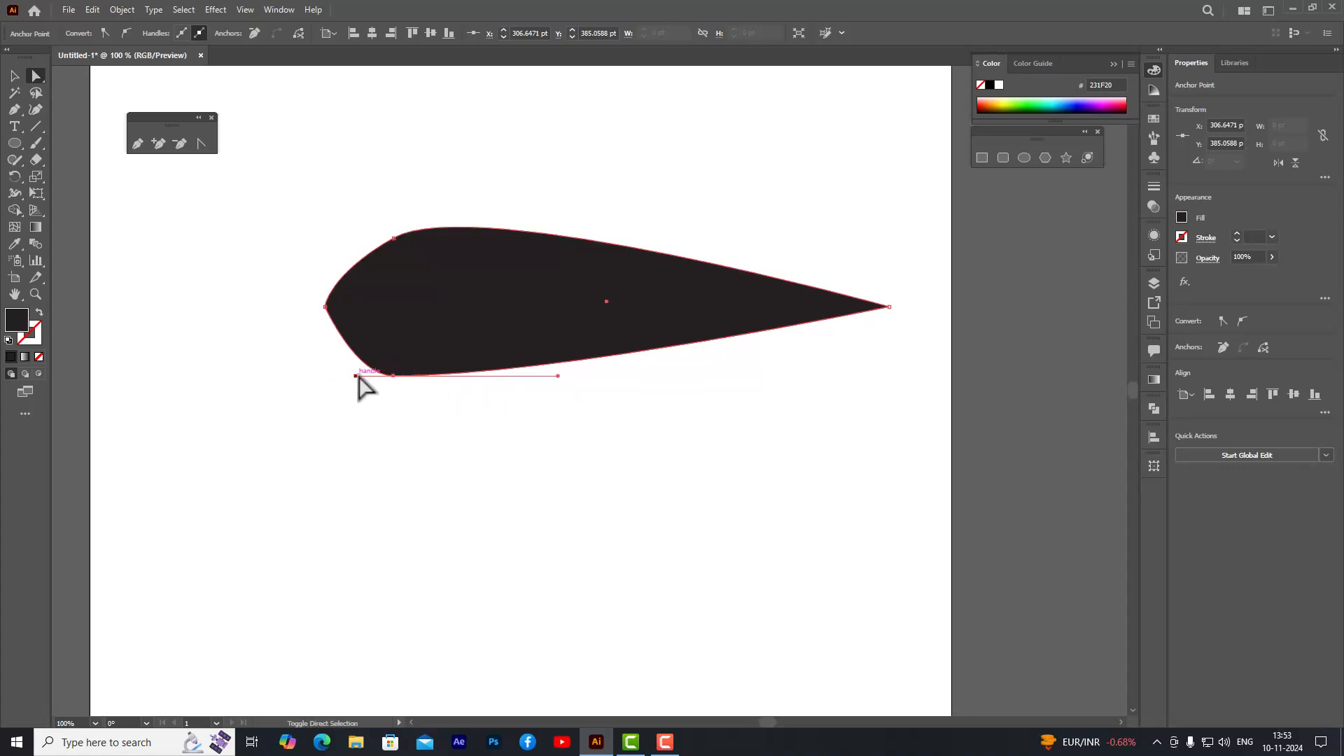
{"action": "left_click_drag", "start_coordinate": [354, 376], "coordinate": [312, 376]}
{"action": "left_click", "coordinate": [434, 381]}
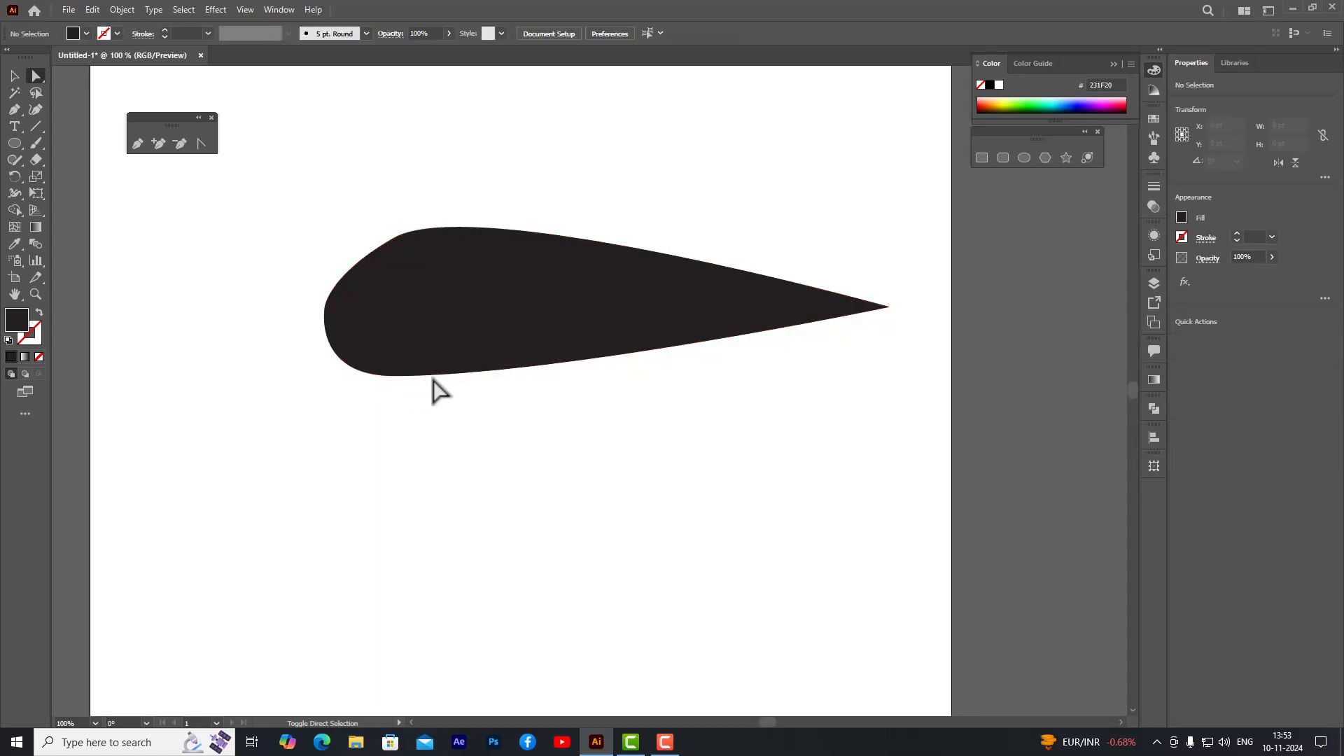
{"action": "left_click", "coordinate": [393, 375]}
{"action": "left_click_drag", "start_coordinate": [394, 376], "coordinate": [434, 377]}
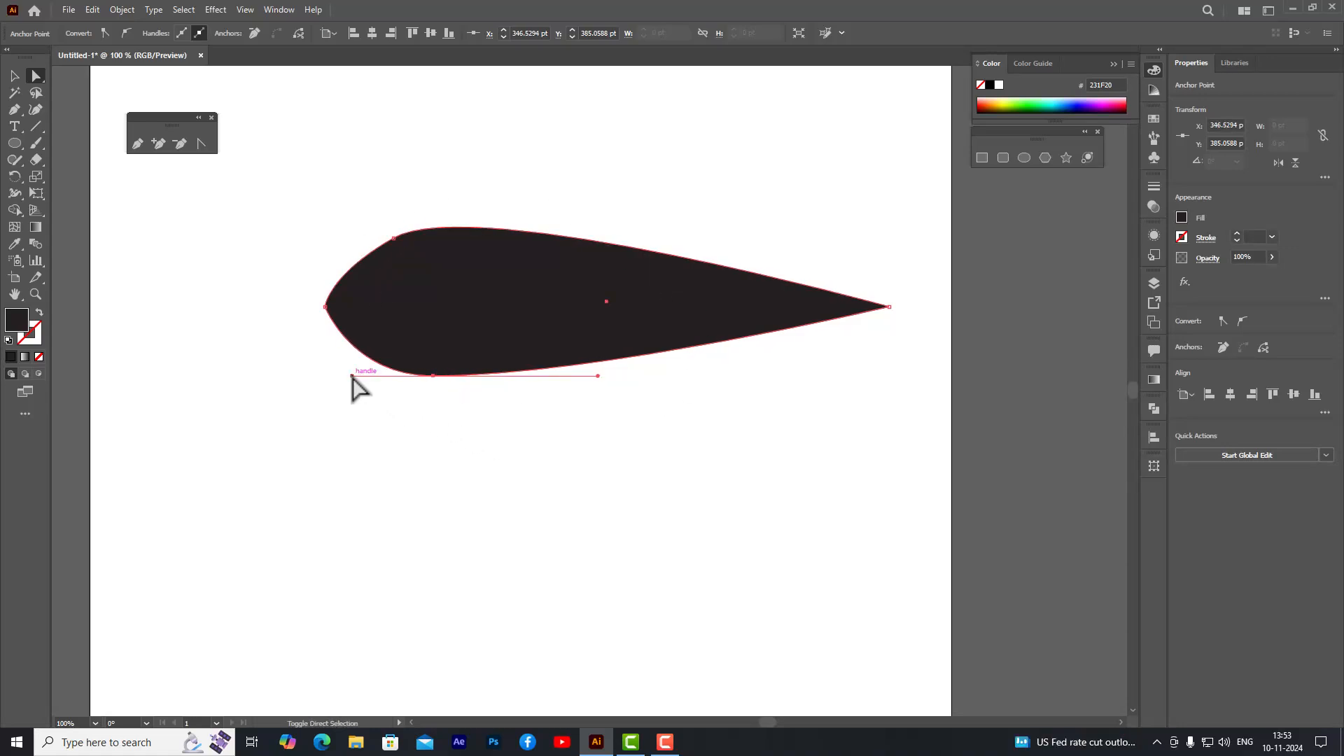
{"action": "left_click", "coordinate": [441, 380]}
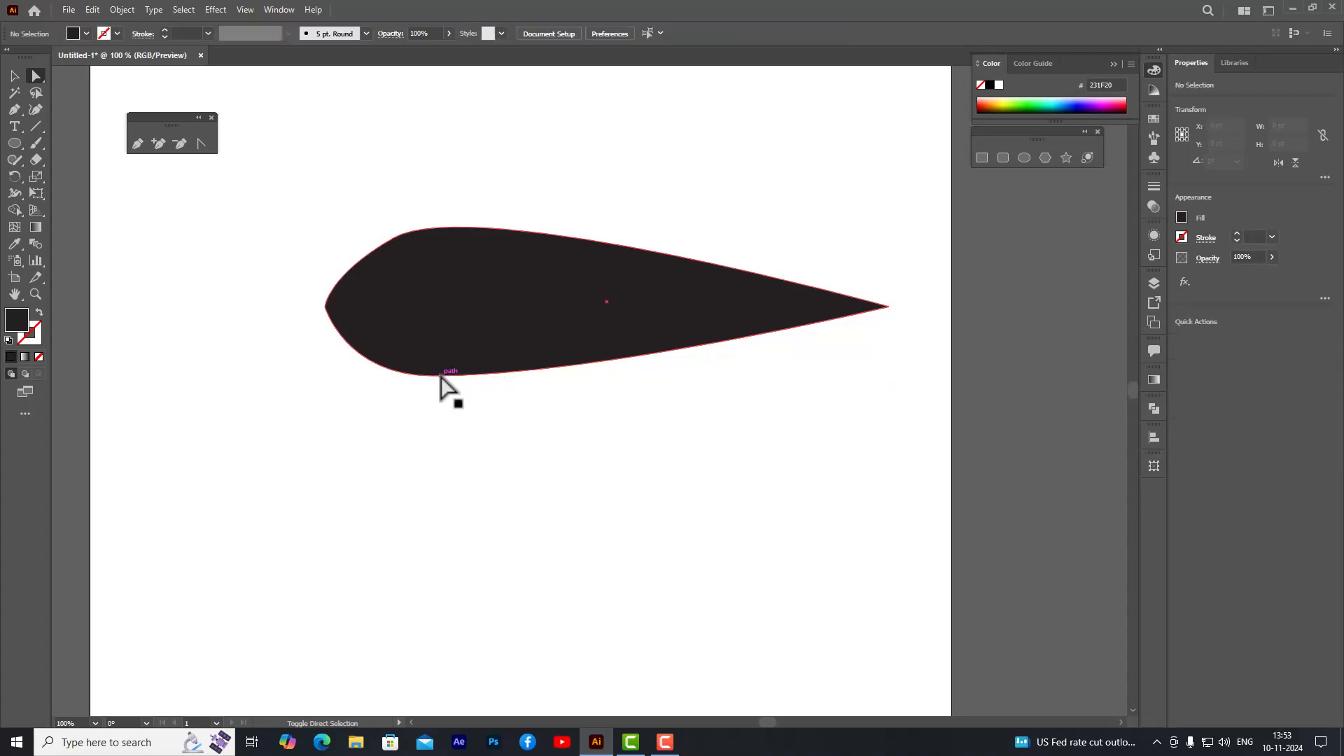
{"action": "left_click", "coordinate": [441, 378]}
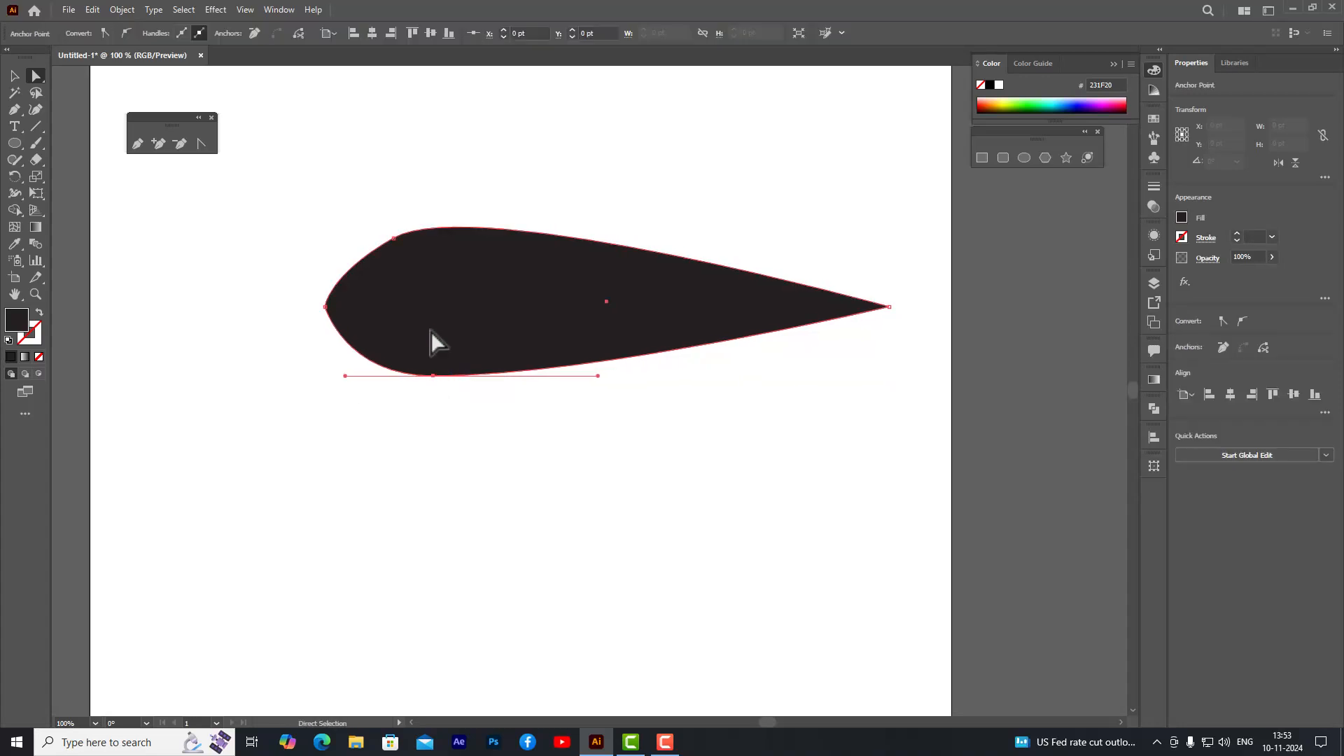
{"action": "left_click", "coordinate": [393, 239]}
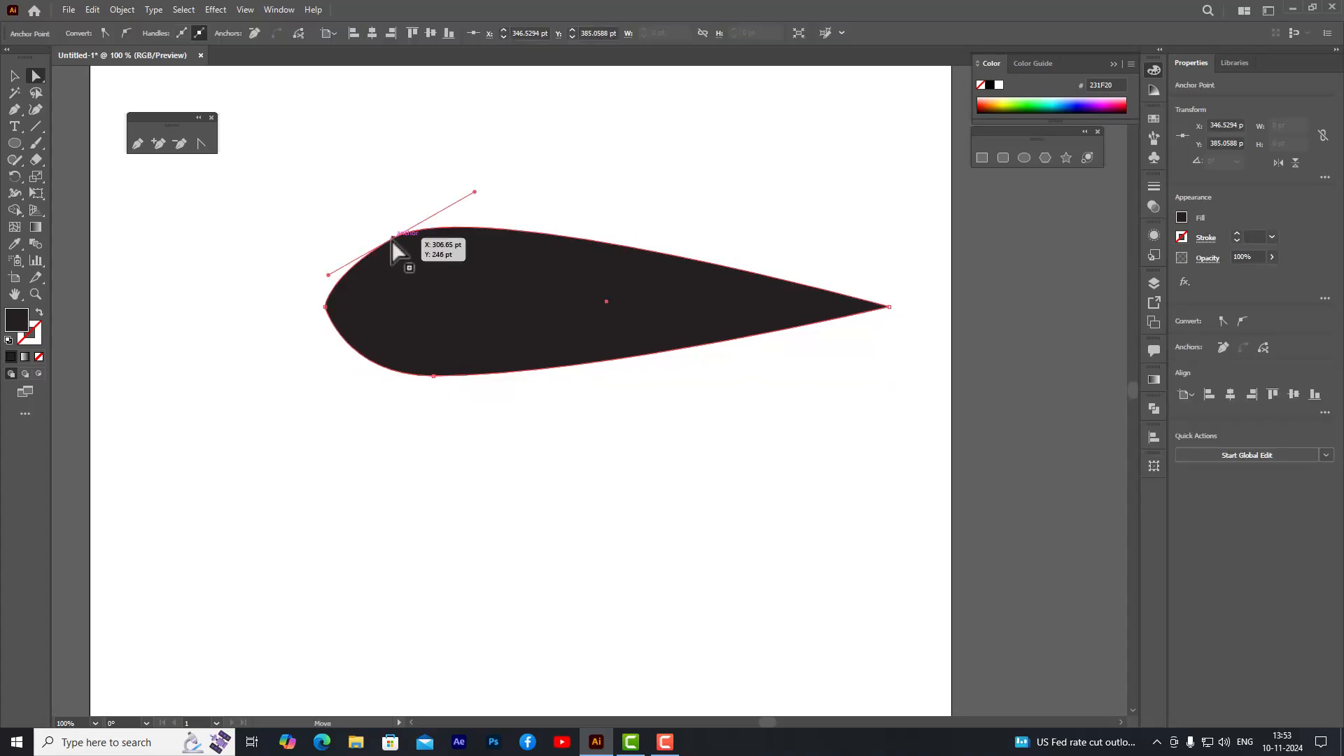
{"action": "left_click", "coordinate": [600, 189]}
- Flatten the whole shape vertically from its upper edge into a thin tapered strand, keeping its length
{"action": "key", "text": "v"}
{"action": "left_click", "coordinate": [595, 299]}
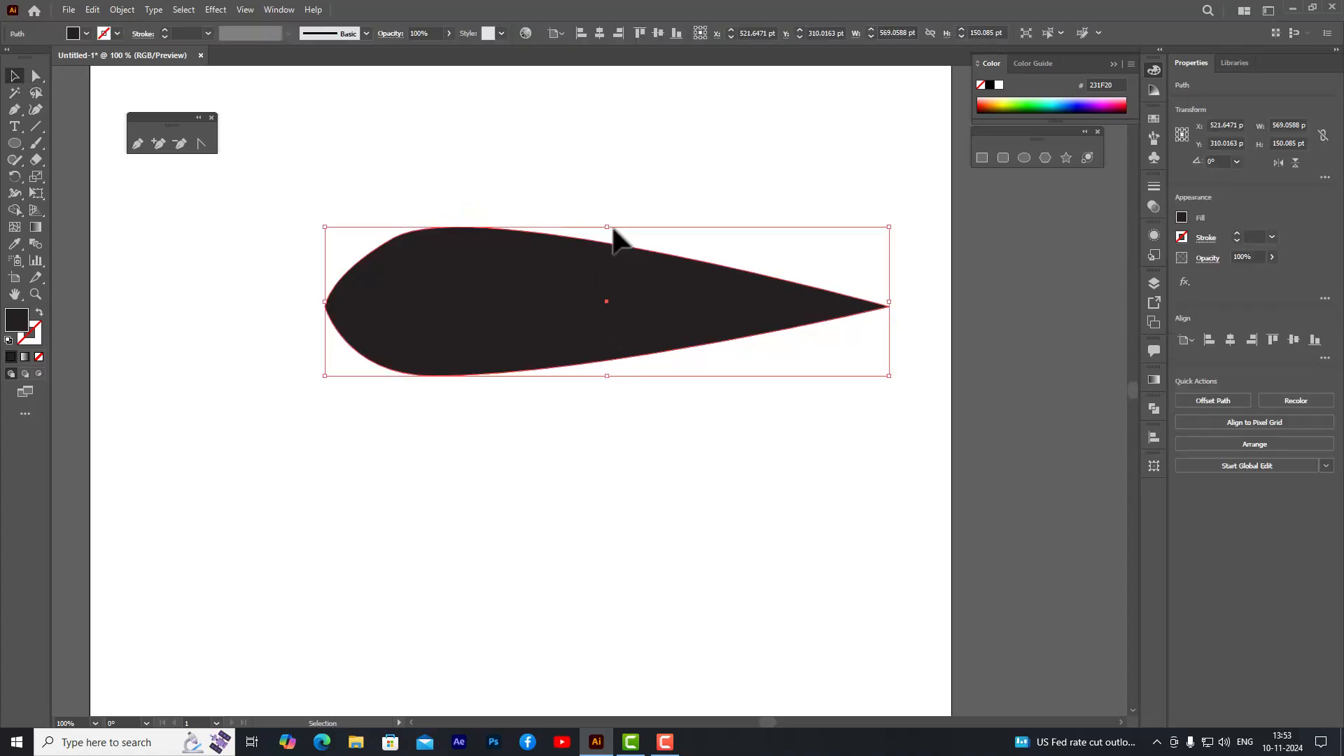
{"action": "left_click_drag", "start_coordinate": [606, 227], "coordinate": [606, 373]}
{"action": "left_click", "coordinate": [718, 453]}
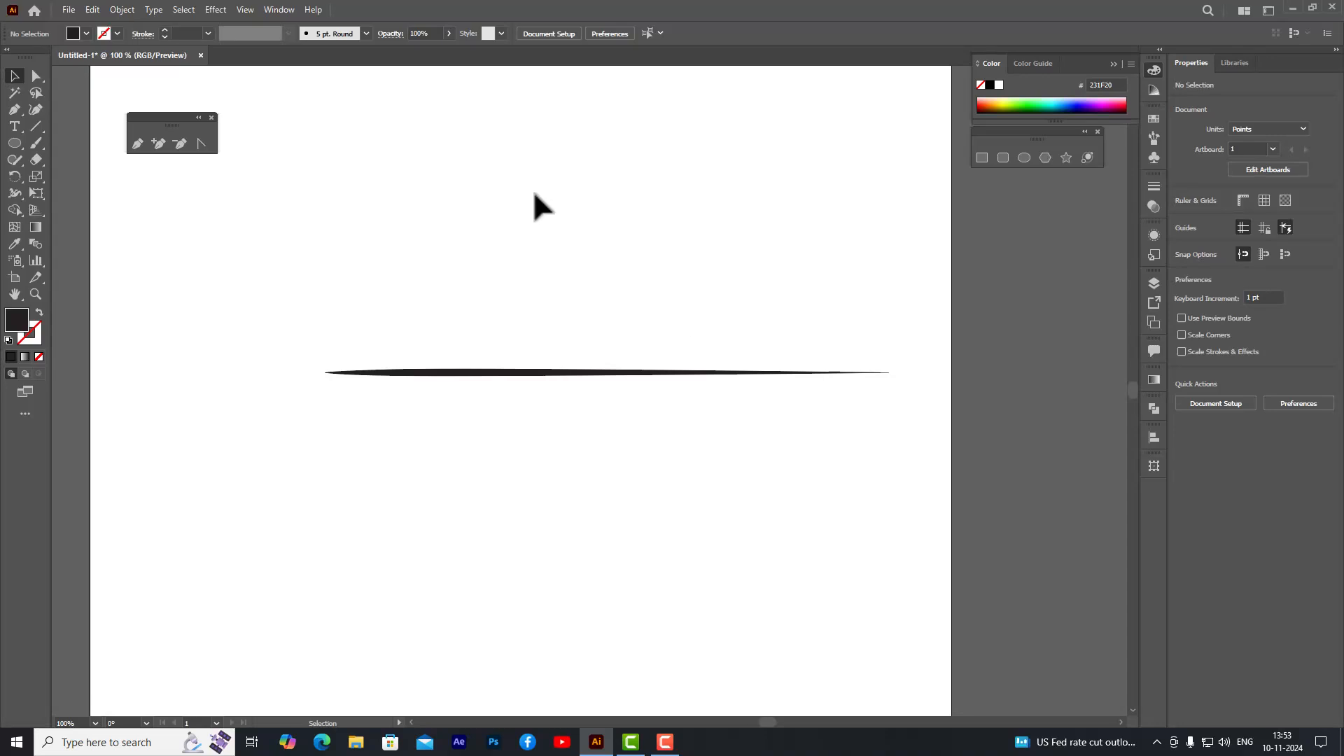
- Draw a second circle about 121 pt in diameter above the thin strand and convert its right anchor point to a corner
{"action": "left_click", "coordinate": [14, 143]}
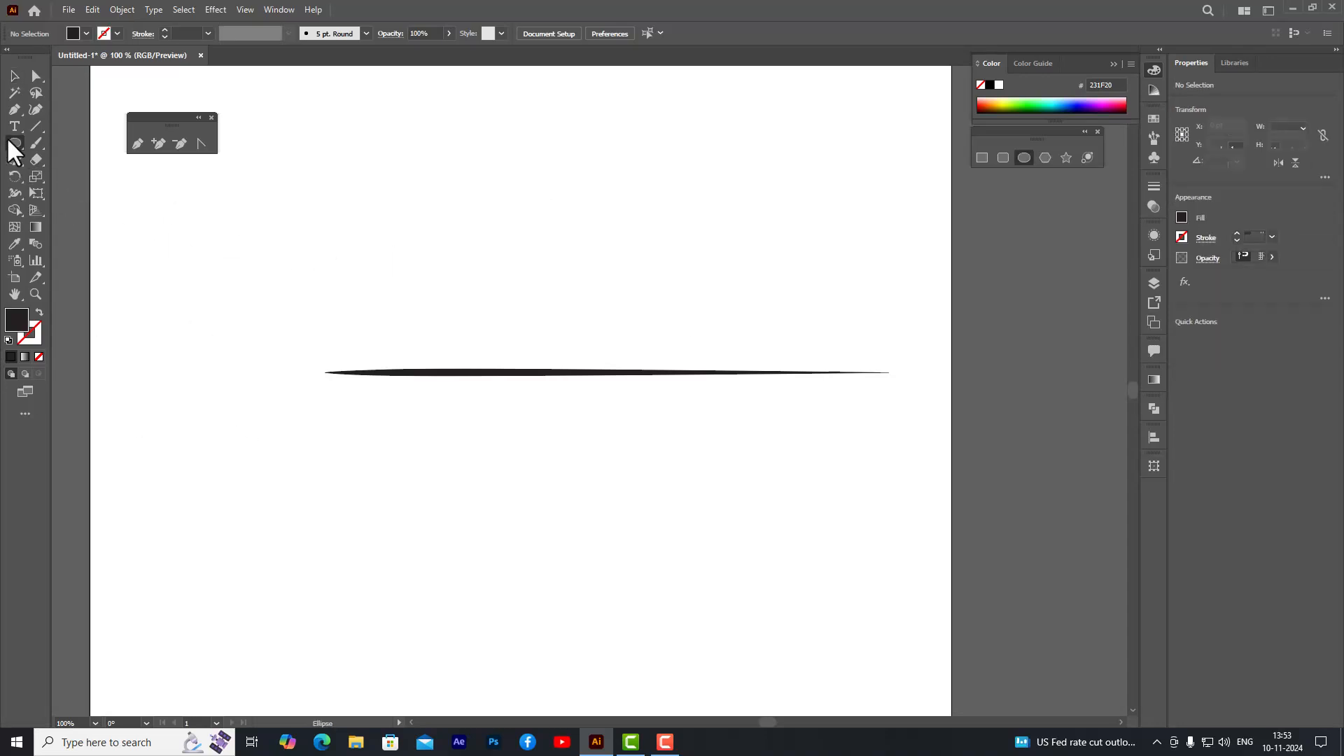
{"action": "left_click_drag", "start_coordinate": [314, 196], "coordinate": [435, 315]}
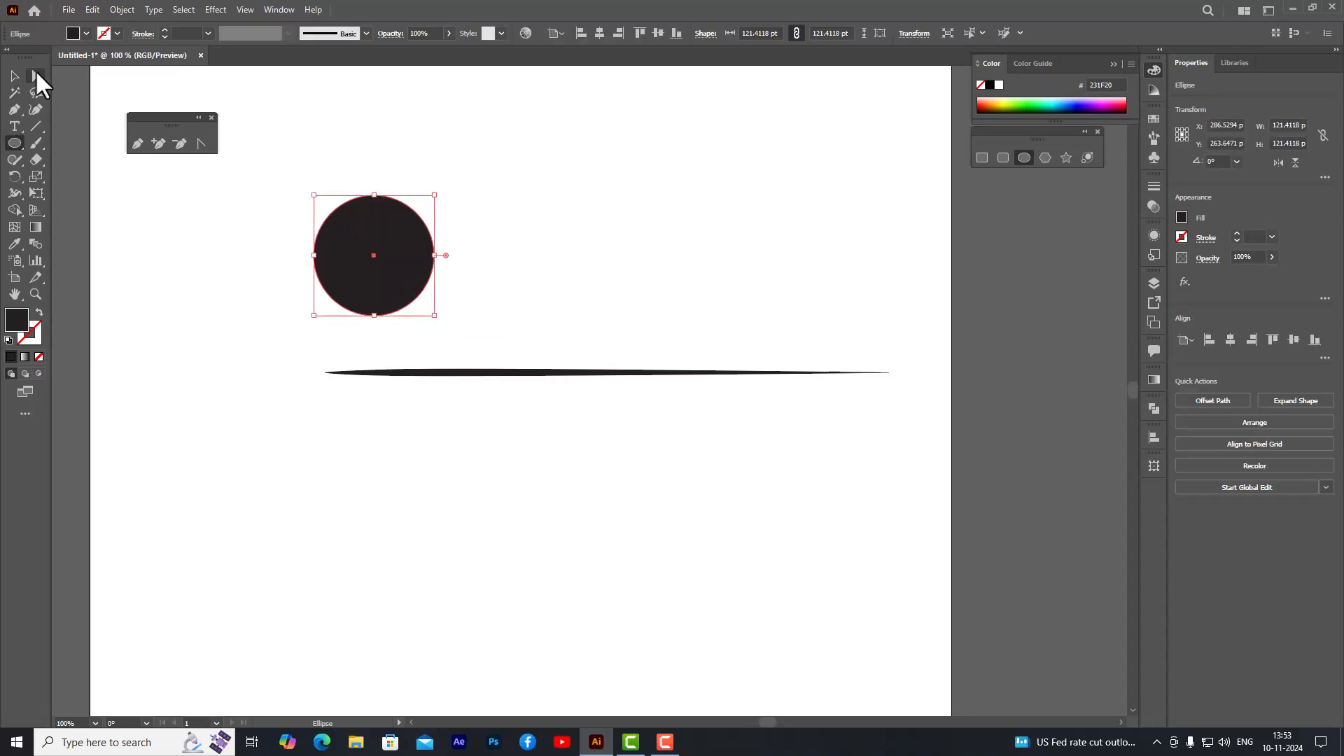
{"action": "left_click", "coordinate": [36, 76]}
{"action": "left_click", "coordinate": [434, 255]}
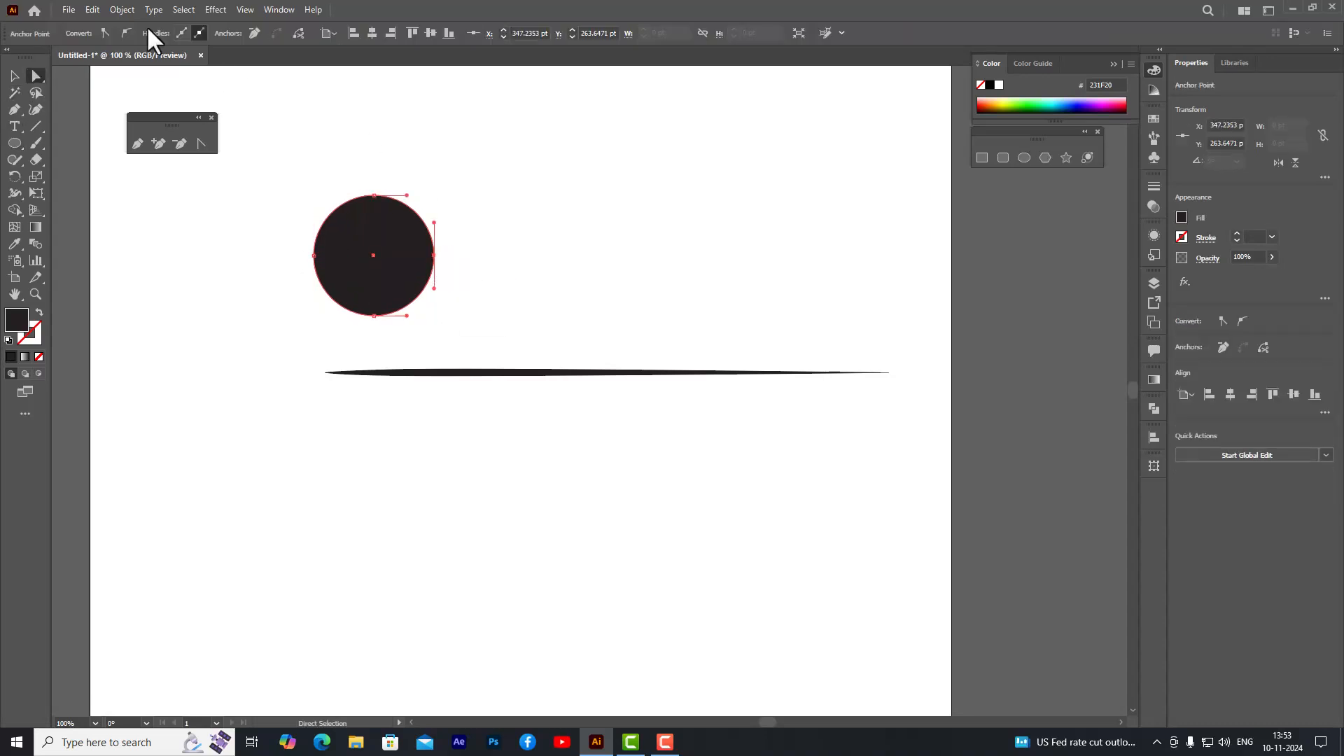
{"action": "left_click", "coordinate": [105, 33]}
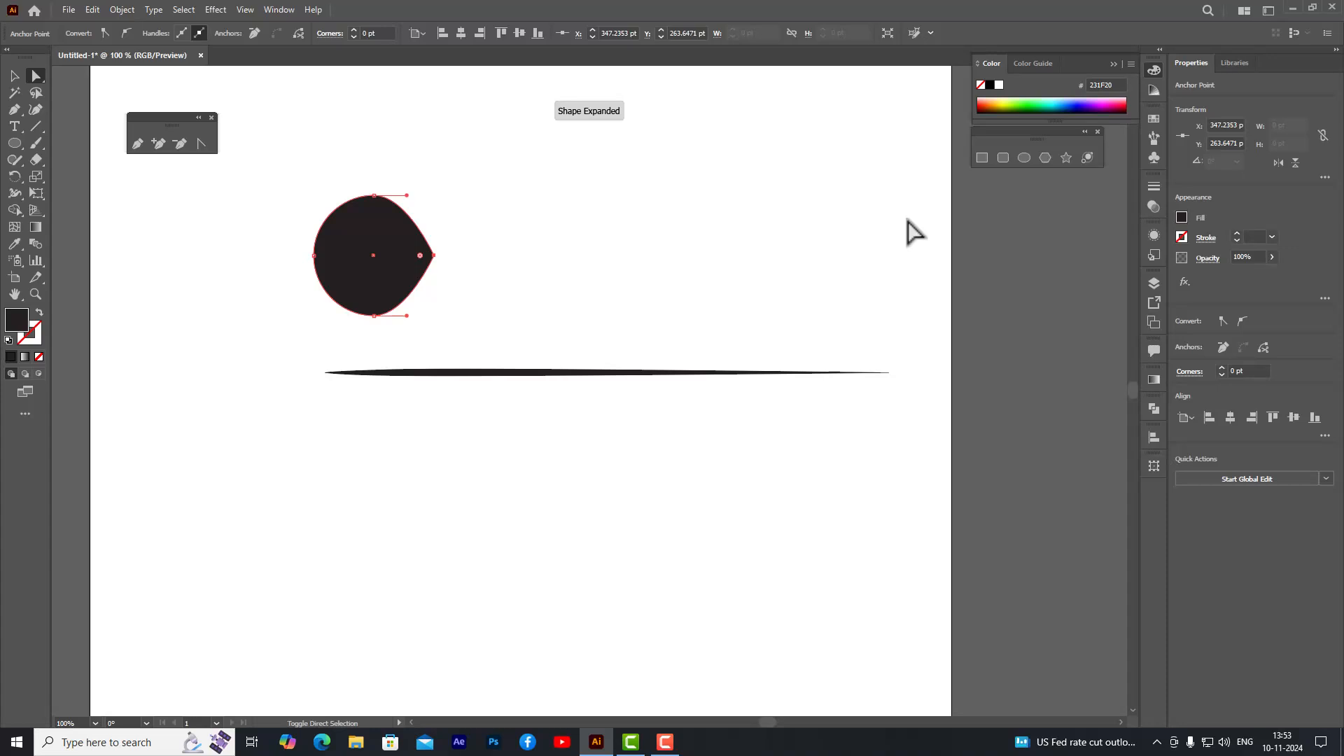
- Stretch the second circle into a long pointed teardrop by moving its right corner horizontally to about X 787 pt
{"action": "key", "text": "shift+Right"}
{"action": "key", "text": "shift+Right"}
{"action": "key", "text": "shift+Right"}
{"action": "key", "text": "shift+Right"}
{"action": "key", "text": "shift+Right"}
{"action": "key", "text": "shift+Right"}
{"action": "key", "text": "shift+Right"}
{"action": "key", "text": "shift+Right"}
{"action": "key", "text": "shift+Right"}
{"action": "key", "text": "shift+Right"}
{"action": "key", "text": "shift+Right"}
{"action": "key", "text": "shift+Right"}
{"action": "key", "text": "shift+Right"}
{"action": "key", "text": "shift+Right"}
{"action": "key", "text": "shift+Right"}
{"action": "key", "text": "shift+Right"}
{"action": "key", "text": "shift+Right"}
{"action": "key", "text": "shift+Right"}
{"action": "key", "text": "shift+Right"}
{"action": "key", "text": "shift+Right"}
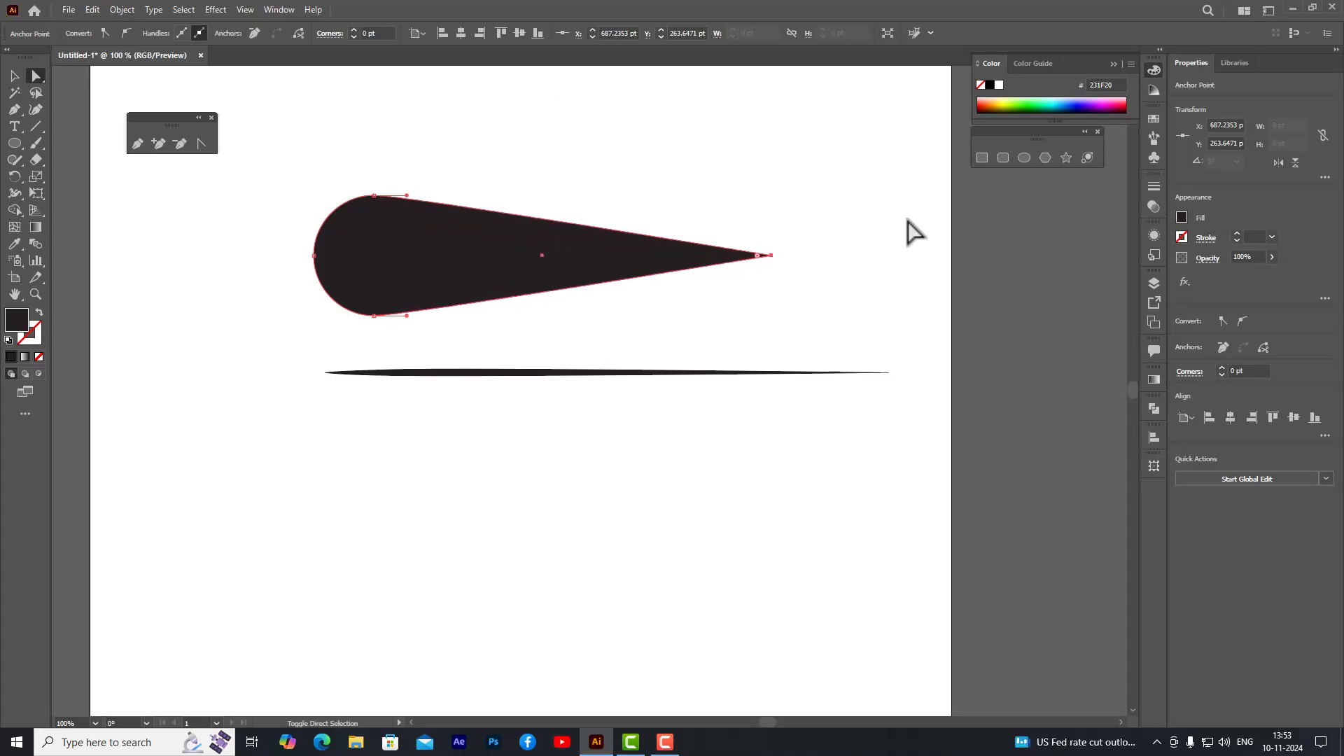
{"action": "key", "text": "shift+Right"}
{"action": "key", "text": "shift+Right"}
{"action": "key", "text": "shift+Right"}
{"action": "key", "text": "shift+Right"}
{"action": "key", "text": "shift+Right"}
{"action": "key", "text": "shift+Right"}
{"action": "key", "text": "shift+Right"}
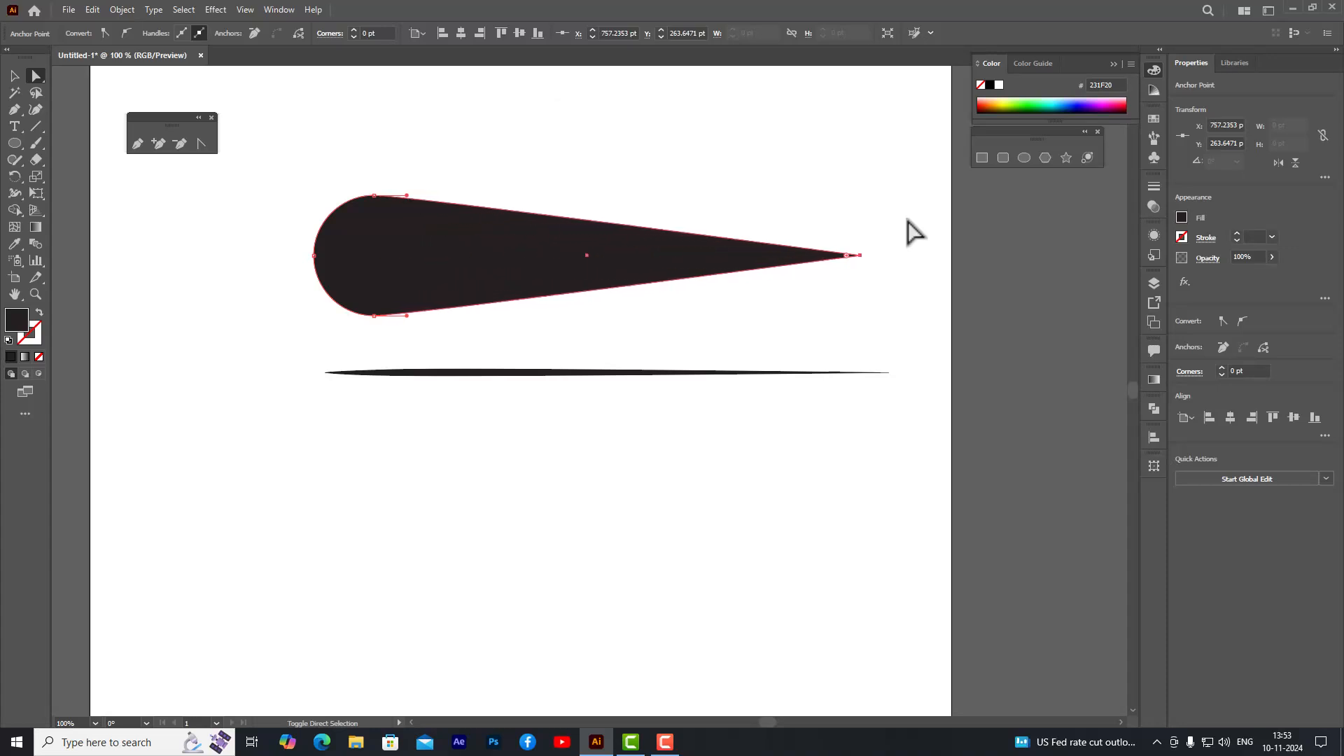
{"action": "key", "text": "shift+Right"}
{"action": "key", "text": "shift+Right"}
{"action": "key", "text": "shift+Right"}
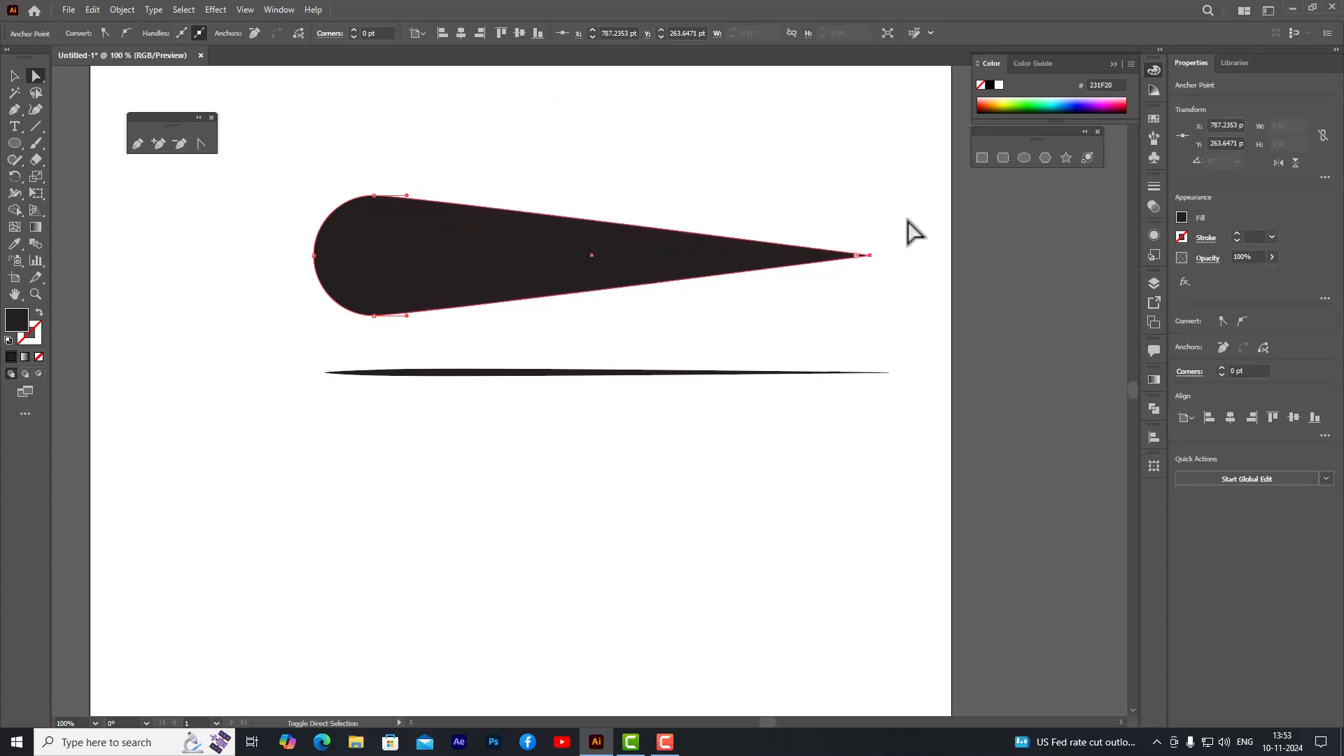
- Shift the teardrop's upper and lower anchor points together horizontally to about X 487 pt, toward the middle of the shape
{"action": "left_click", "coordinate": [375, 197]}
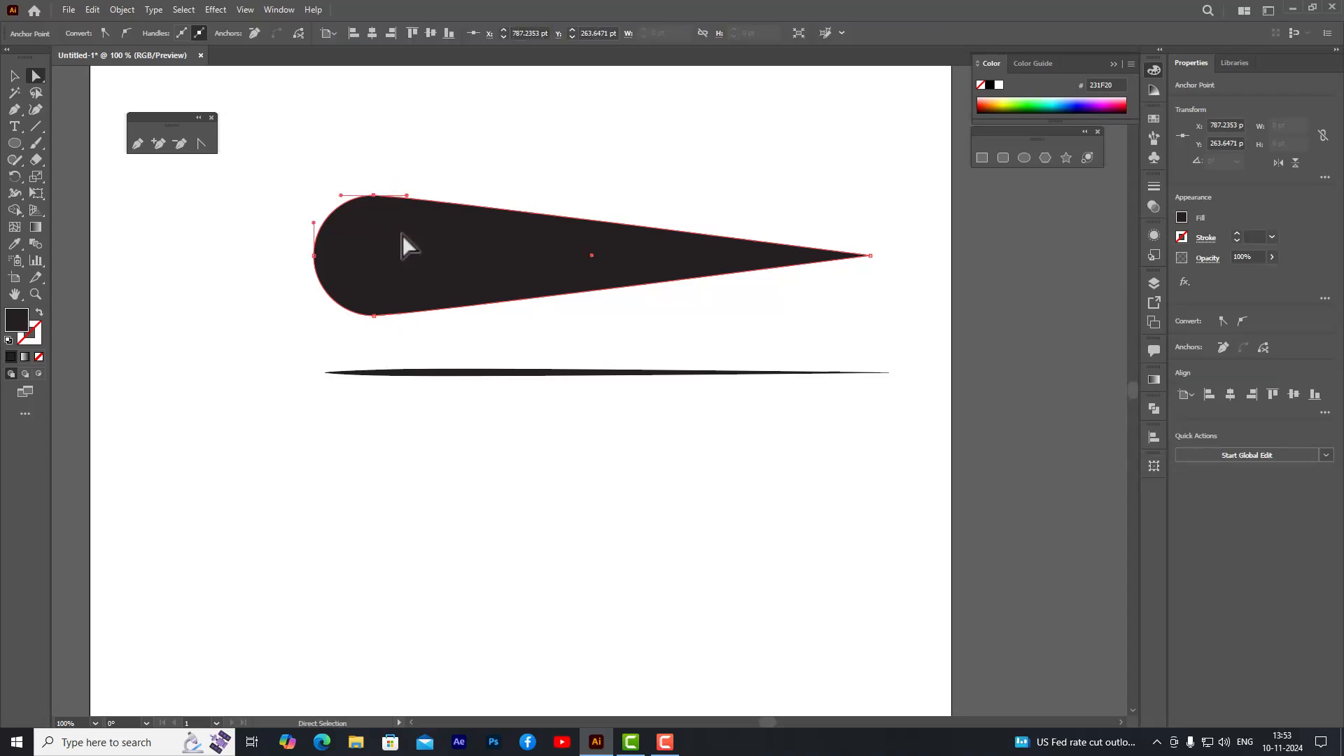
{"action": "left_click", "coordinate": [374, 315], "text": "shift"}
{"action": "key", "text": "shift+Right"}
{"action": "key", "text": "shift+Right"}
{"action": "key", "text": "shift+Right"}
{"action": "key", "text": "shift+Right"}
{"action": "key", "text": "shift+Right"}
{"action": "key", "text": "shift+Right"}
{"action": "key", "text": "shift+Right"}
{"action": "key", "text": "shift+Right"}
{"action": "key", "text": "shift+Right"}
{"action": "key", "text": "shift+Right"}
{"action": "key", "text": "shift+Right"}
{"action": "key", "text": "shift+Right"}
{"action": "key", "text": "shift+Right"}
{"action": "key", "text": "shift+Right"}
{"action": "key", "text": "shift+Right"}
{"action": "key", "text": "shift+Right"}
{"action": "key", "text": "shift+Right"}
{"action": "key", "text": "shift+Right"}
{"action": "key", "text": "shift+Right"}
{"action": "key", "text": "shift+Right"}
{"action": "key", "text": "shift+Left"}
{"action": "key", "text": "shift+Left"}
{"action": "key", "text": "shift+Right"}
{"action": "key", "text": "shift+Right"}
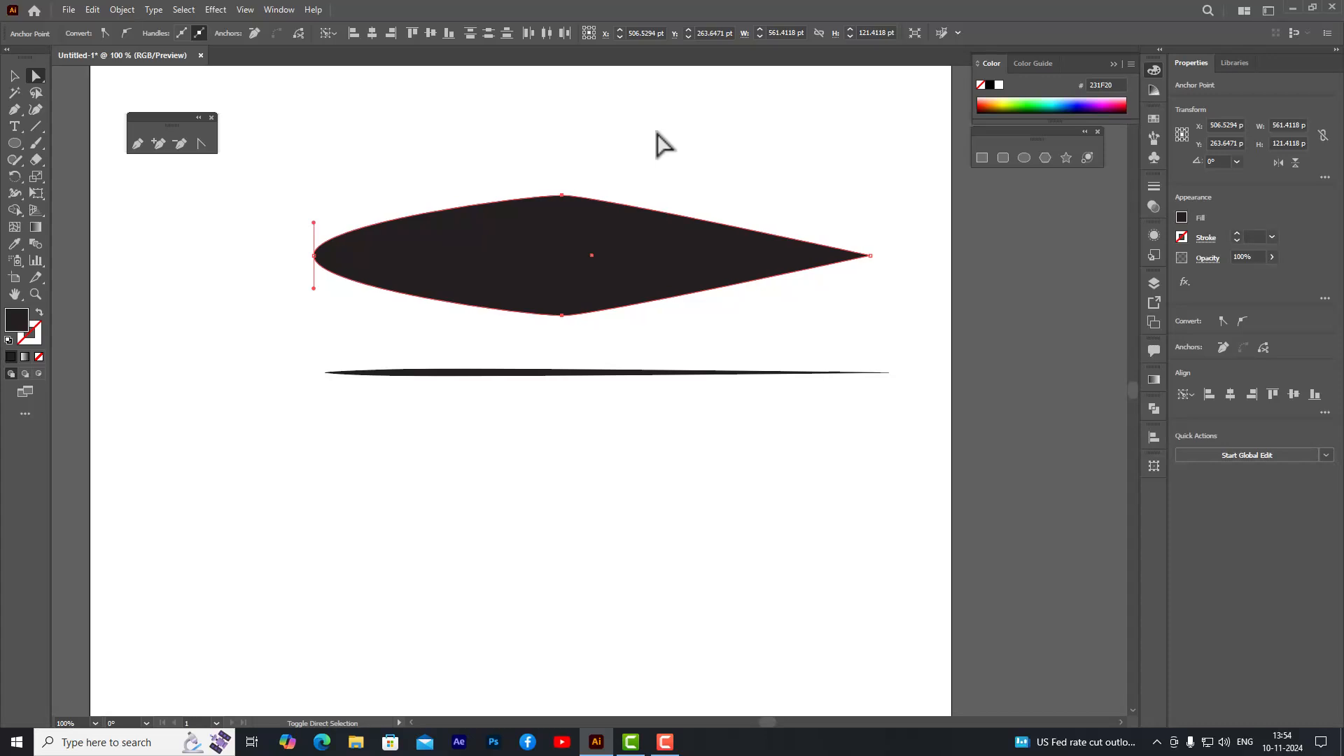
{"action": "key", "text": "shift+Right"}
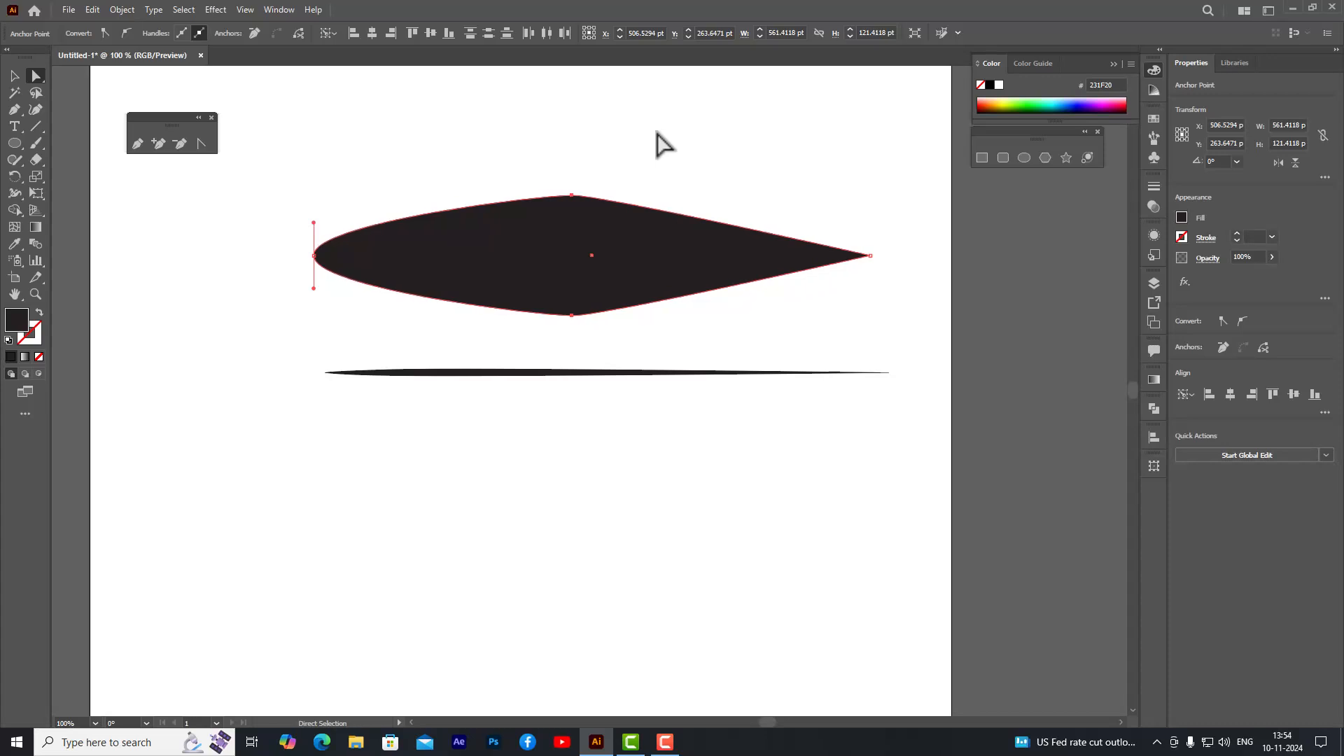
- Convert the shape's left end anchor point to a corner so both ends are pointed
{"action": "left_click", "coordinate": [314, 256]}
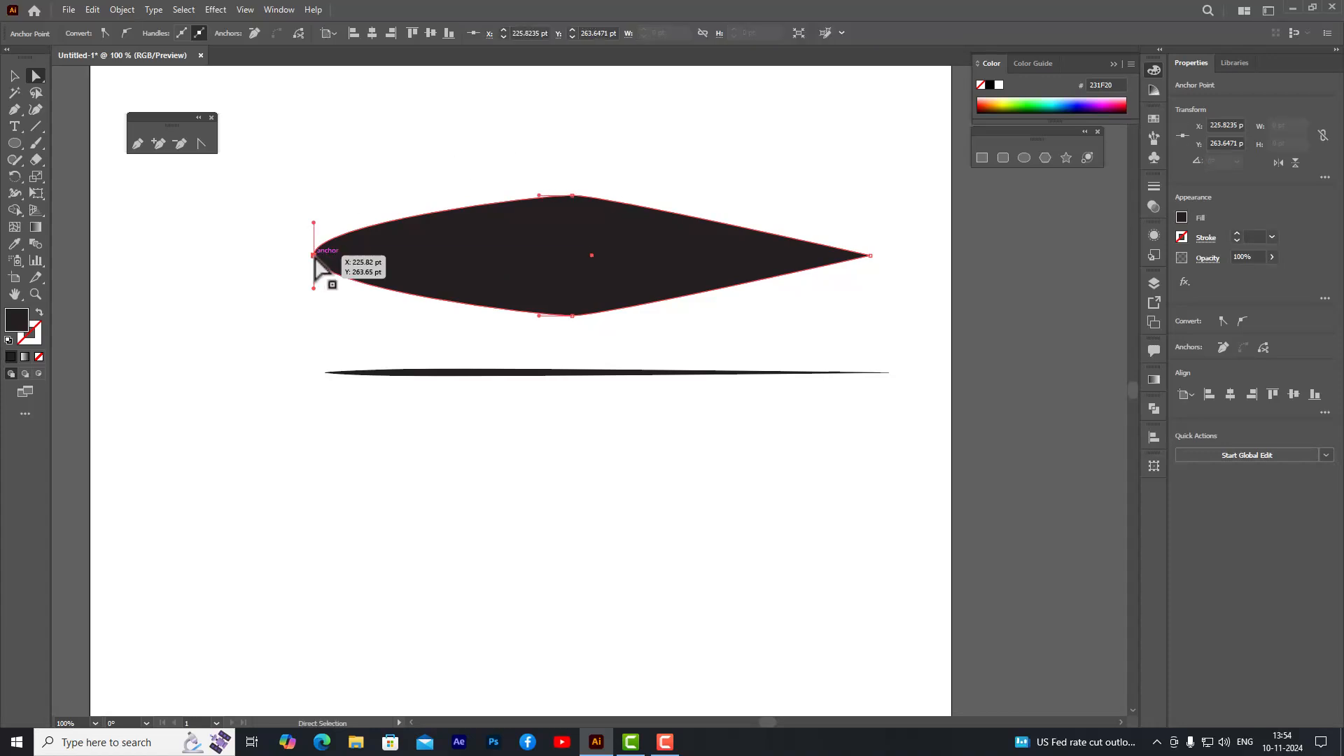
{"action": "left_click", "coordinate": [106, 31]}
{"action": "left_click", "coordinate": [457, 146]}
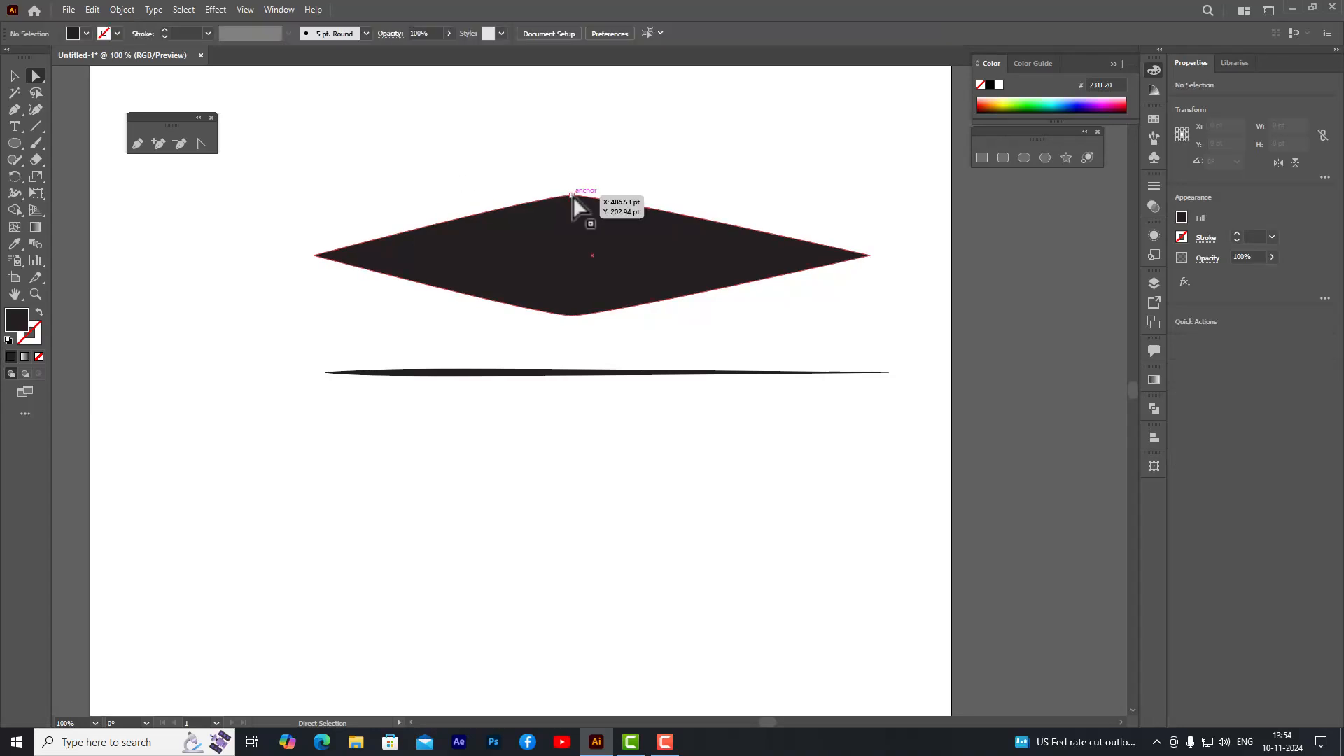
- Lengthen both handles of the upper anchor point horizontally to round the top edge into a smooth curve
{"action": "left_click", "coordinate": [572, 196]}
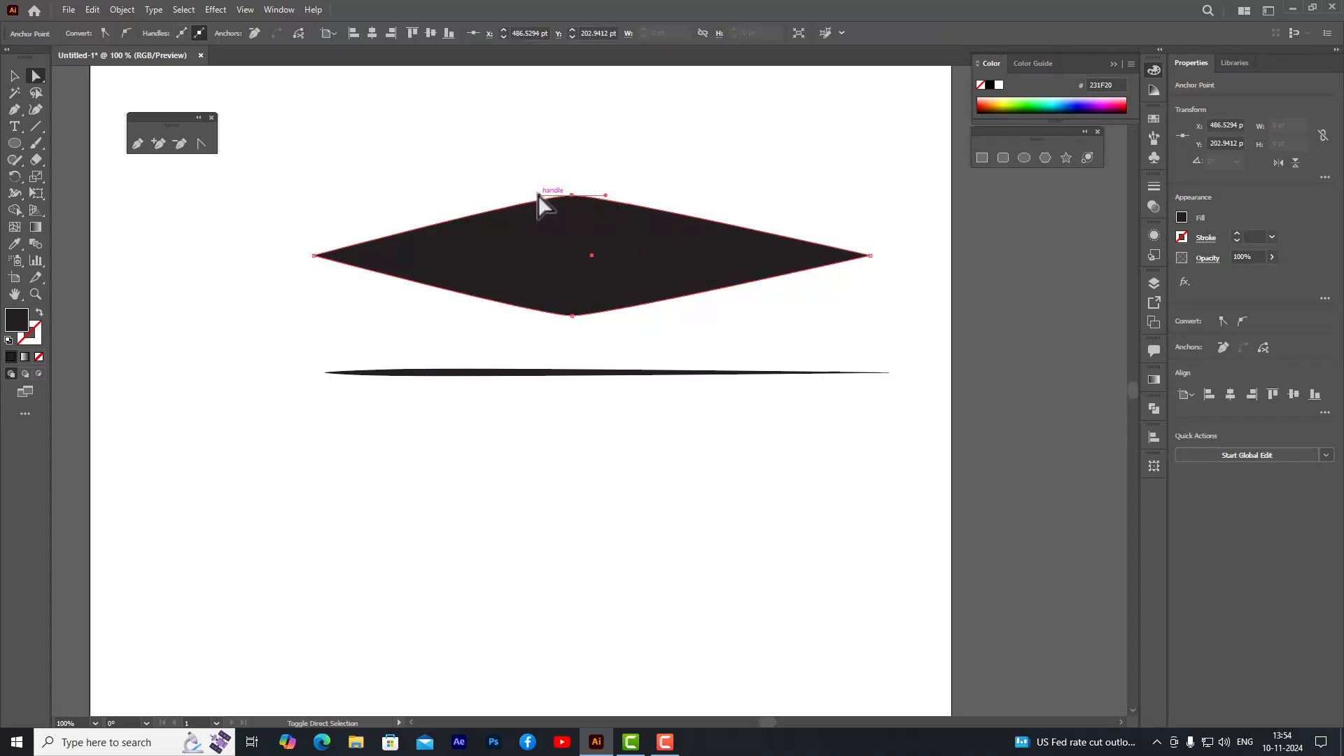
{"action": "left_click_drag", "start_coordinate": [537, 195], "coordinate": [434, 196]}
{"action": "left_click_drag", "start_coordinate": [606, 195], "coordinate": [702, 195]}
- Lengthen both handles of the lower anchor point horizontally until the bottom curve mirrors the top one
{"action": "left_click", "coordinate": [572, 316], "text": "shift"}
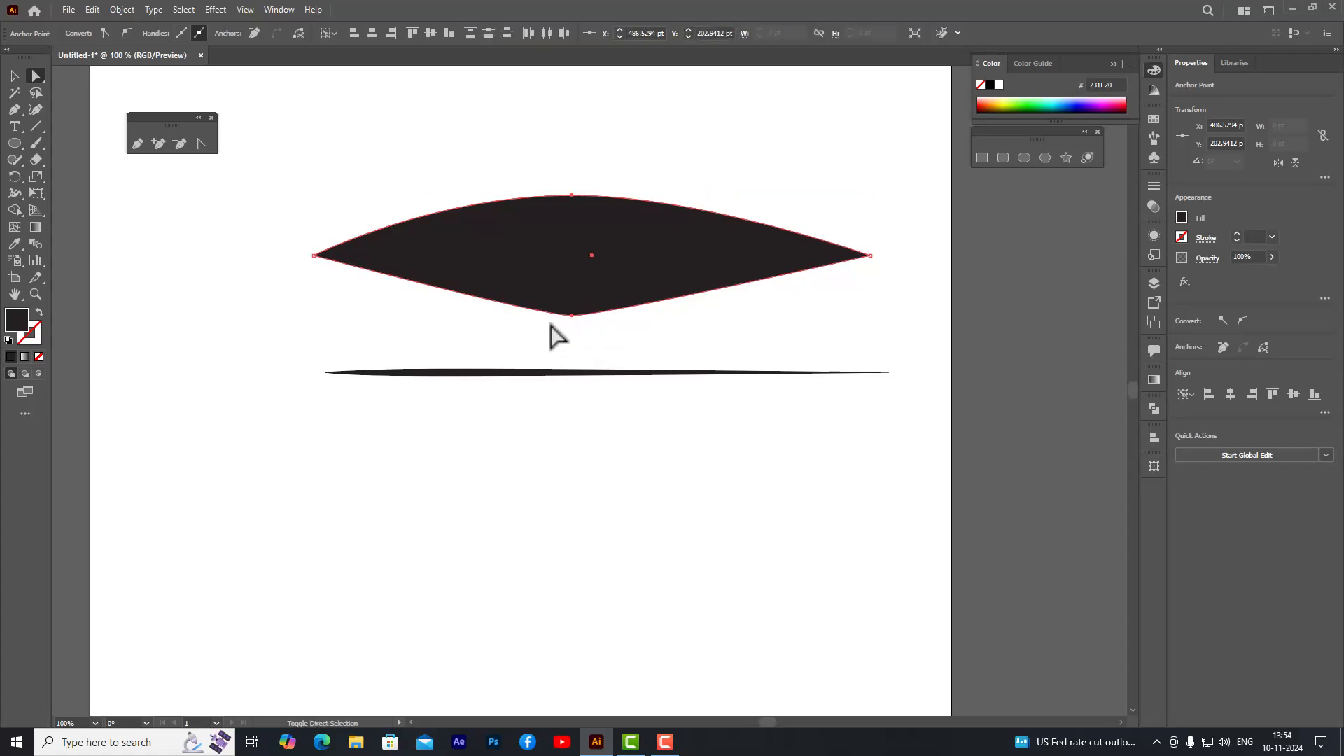
{"action": "left_click", "coordinate": [572, 316], "text": "shift"}
{"action": "left_click", "coordinate": [571, 316]}
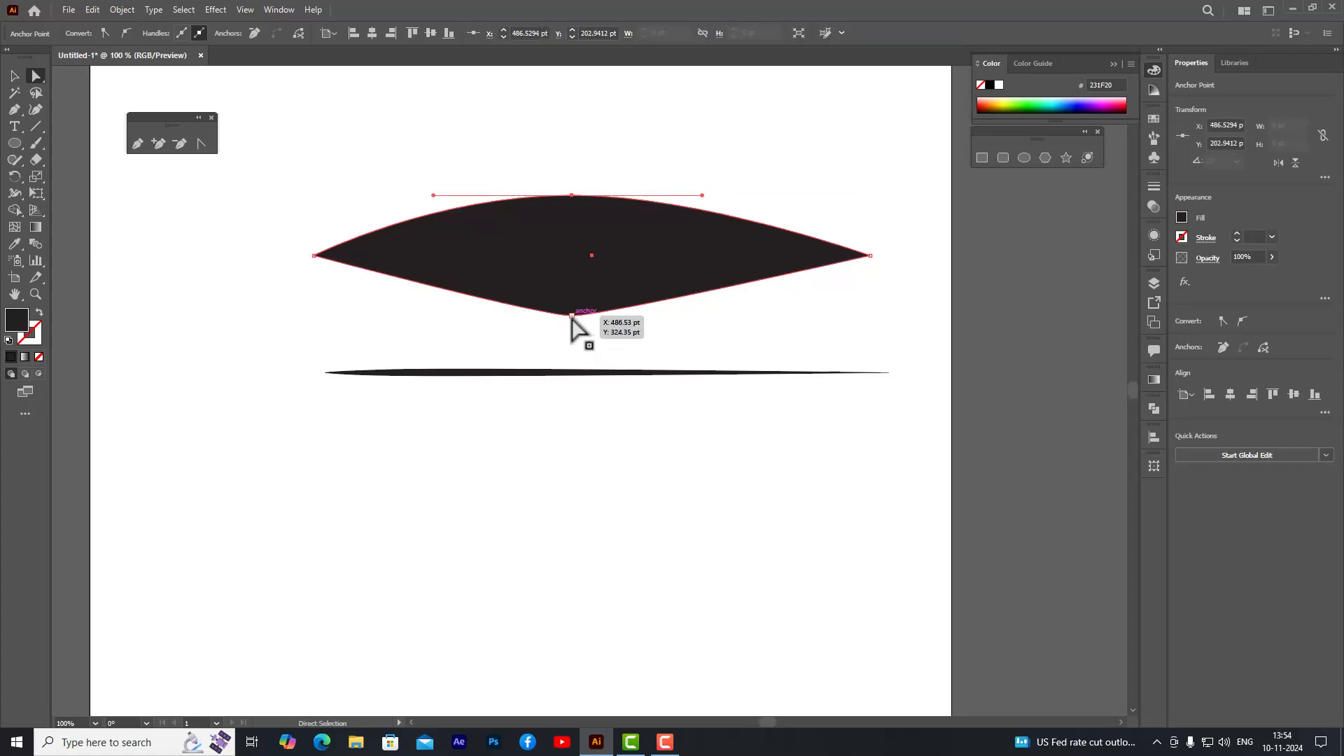
{"action": "left_click_drag", "start_coordinate": [538, 317], "coordinate": [461, 319]}
{"action": "left_click_drag", "start_coordinate": [605, 316], "coordinate": [698, 317]}
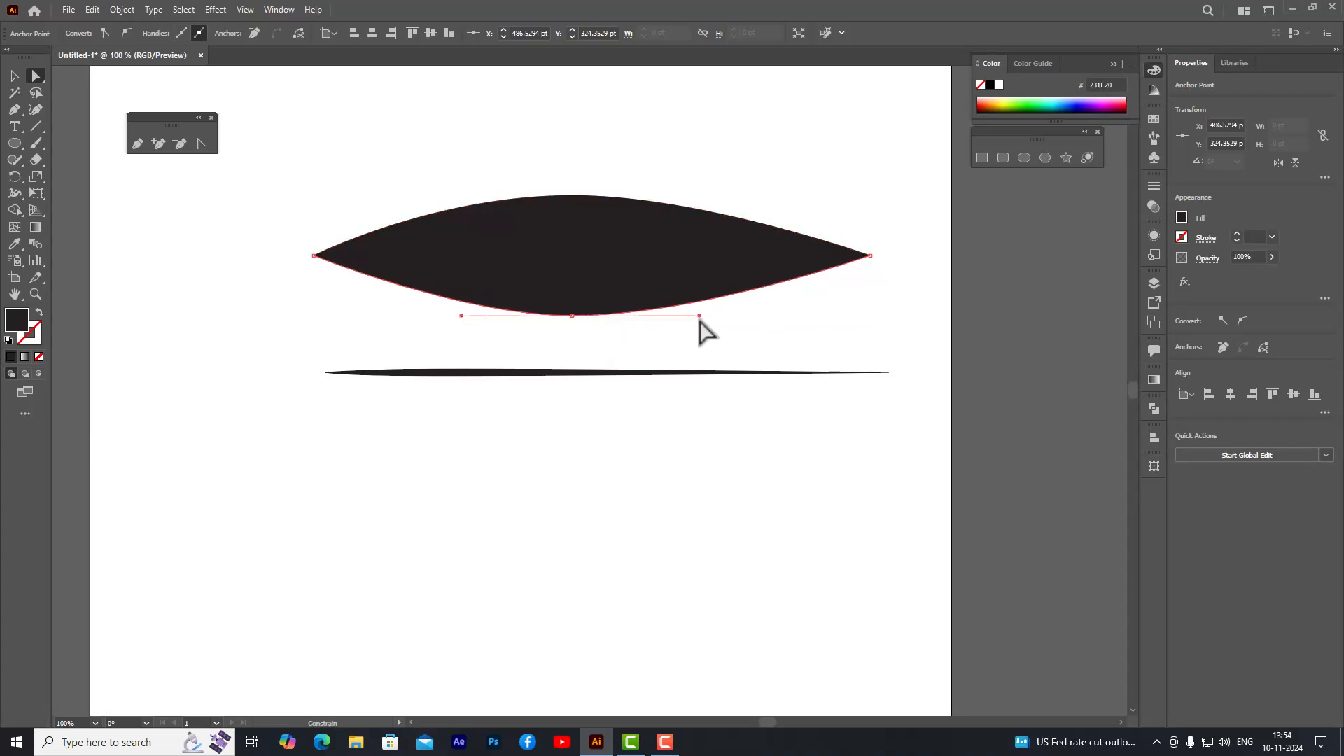
{"action": "left_click_drag", "start_coordinate": [461, 317], "coordinate": [440, 316]}
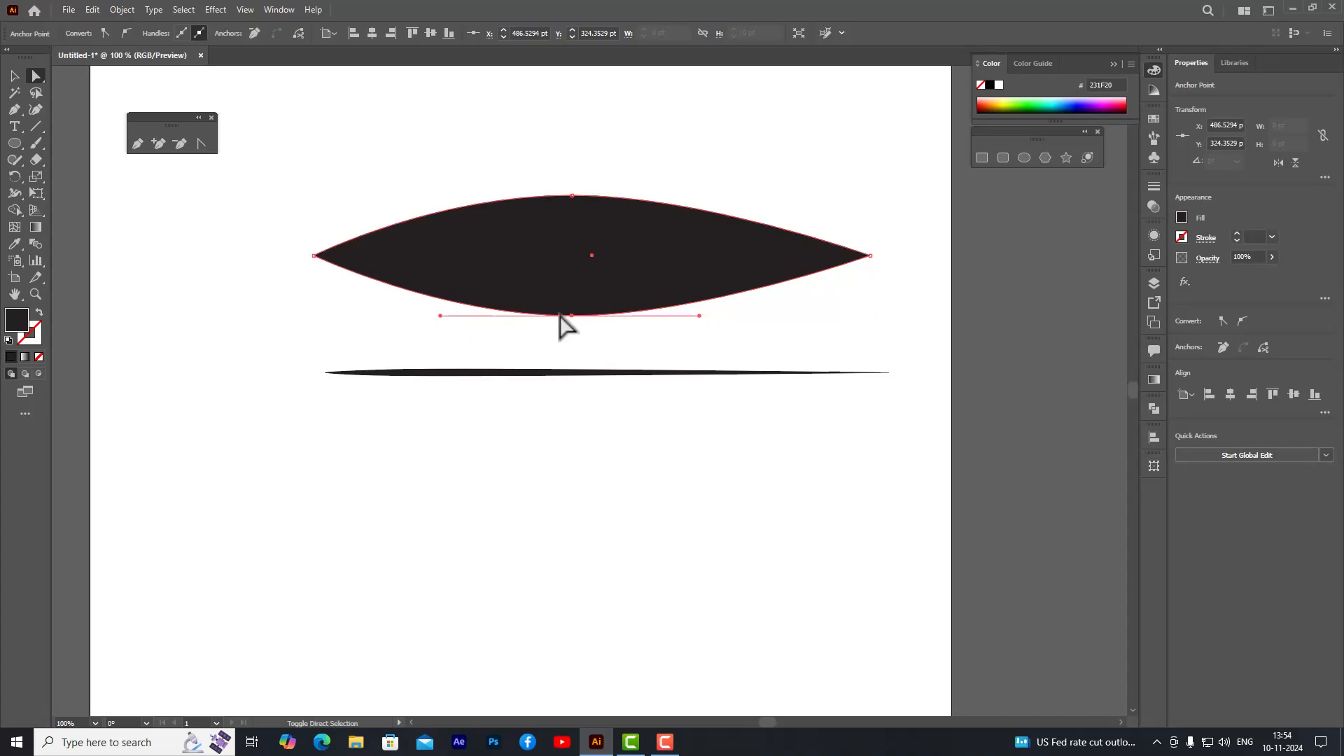
{"action": "left_click_drag", "start_coordinate": [698, 316], "coordinate": [712, 317]}
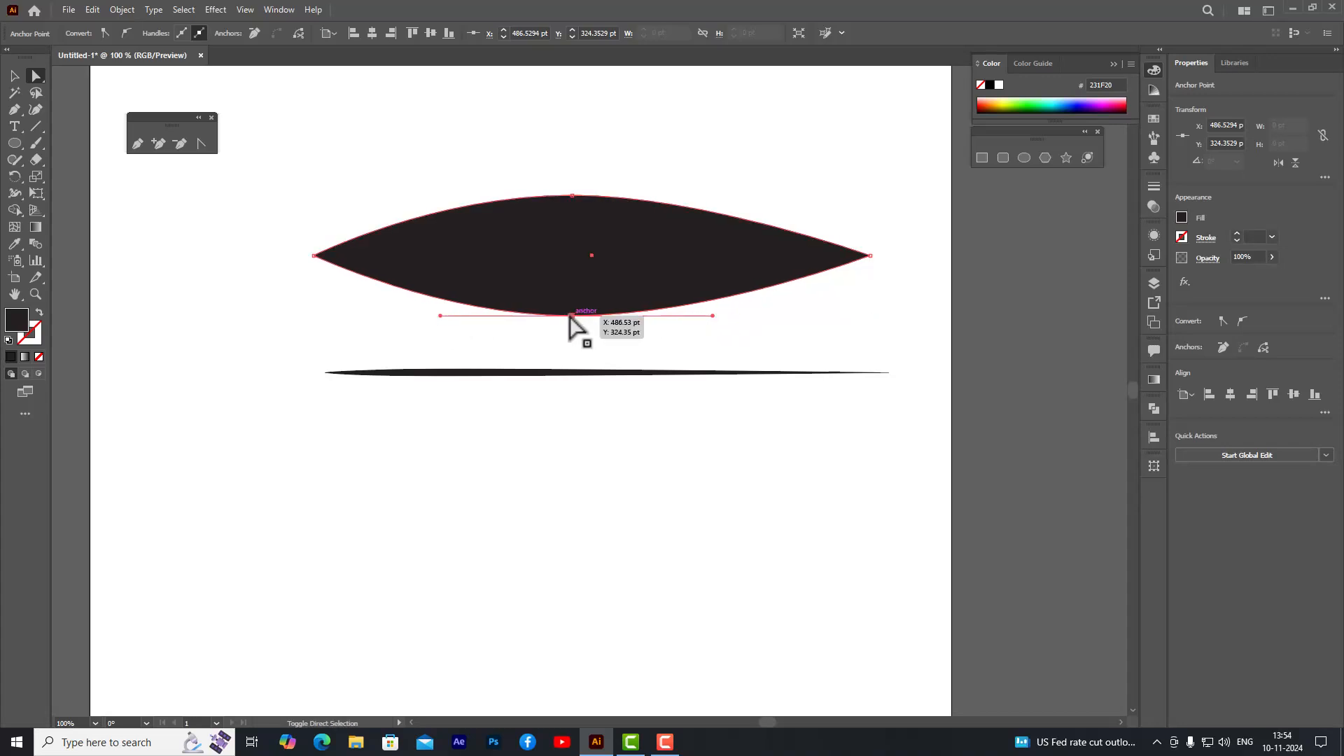
{"action": "left_click_drag", "start_coordinate": [440, 316], "coordinate": [430, 316]}
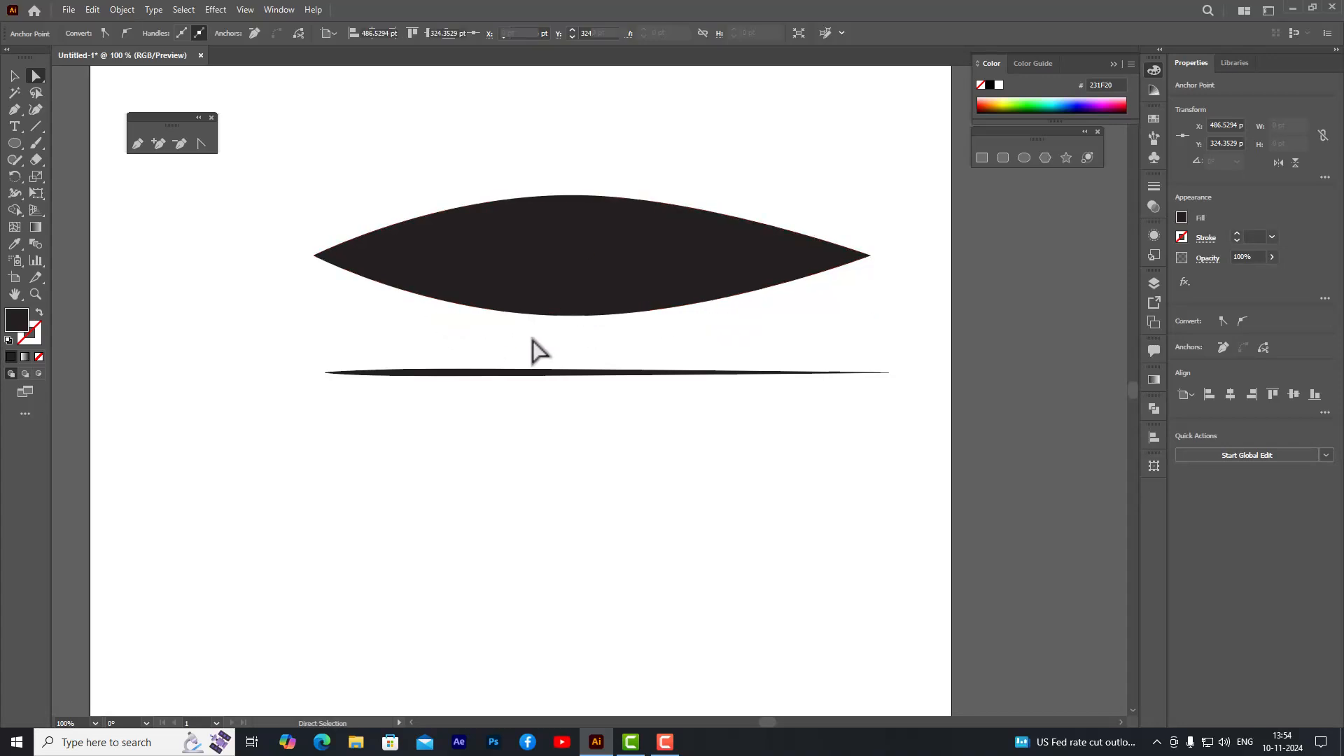
- Flatten the pointed shape vertically from its upper edge into a strand about 6.4 pt high, keeping its length
{"action": "left_click", "coordinate": [618, 255]}
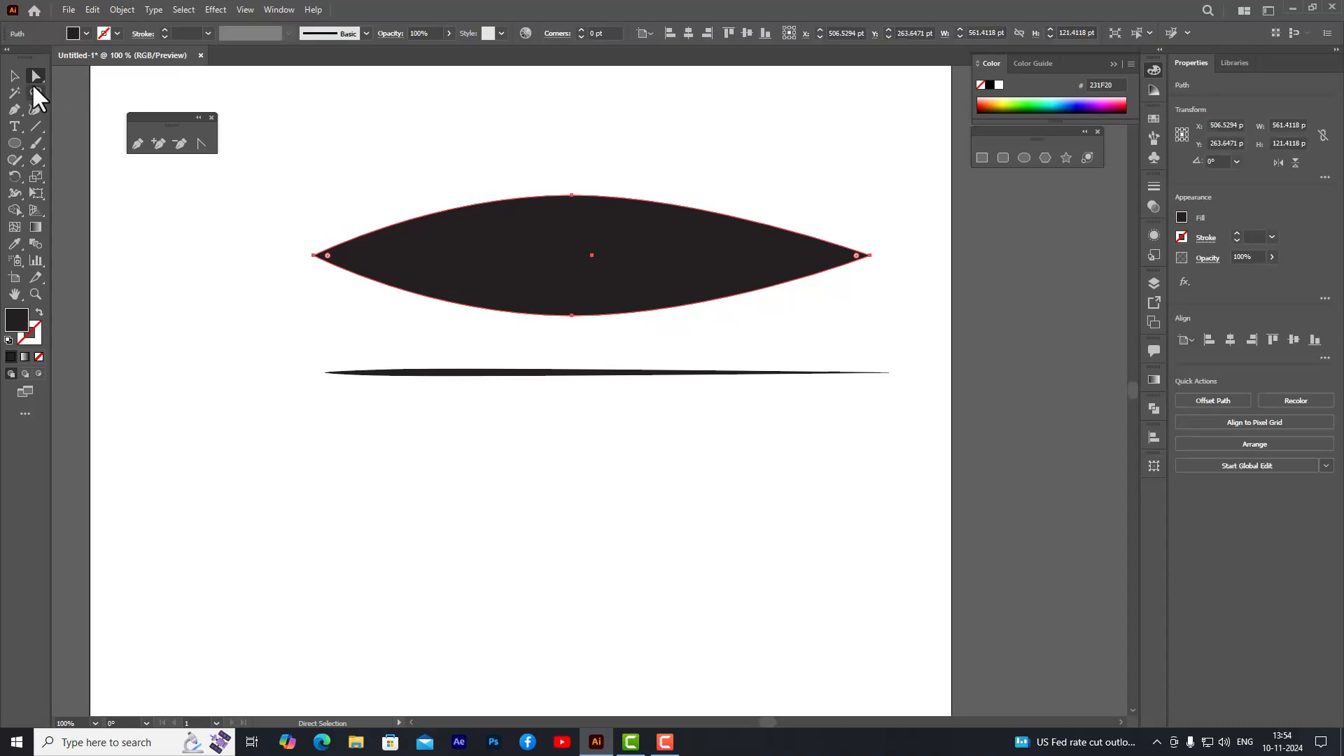
{"action": "left_click", "coordinate": [15, 75]}
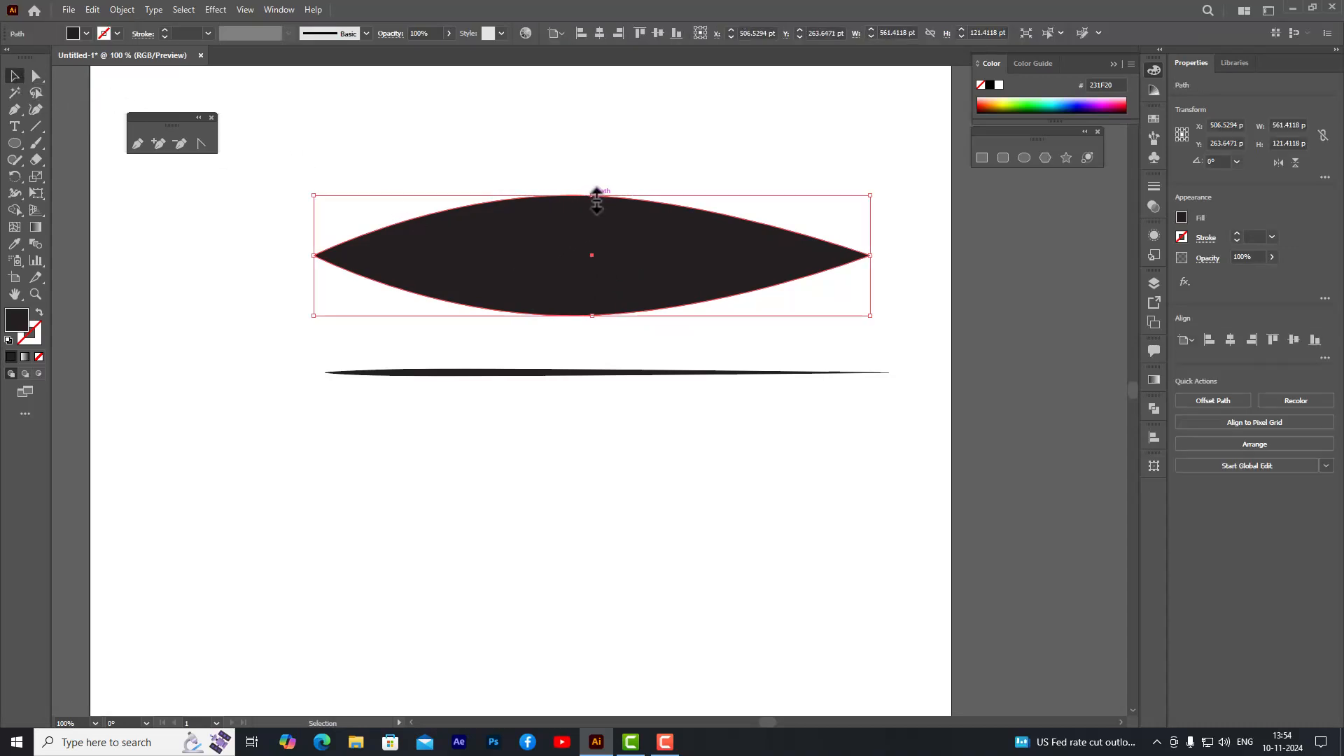
{"action": "left_click_drag", "start_coordinate": [595, 198], "coordinate": [587, 314]}
{"action": "left_click", "coordinate": [762, 238]}
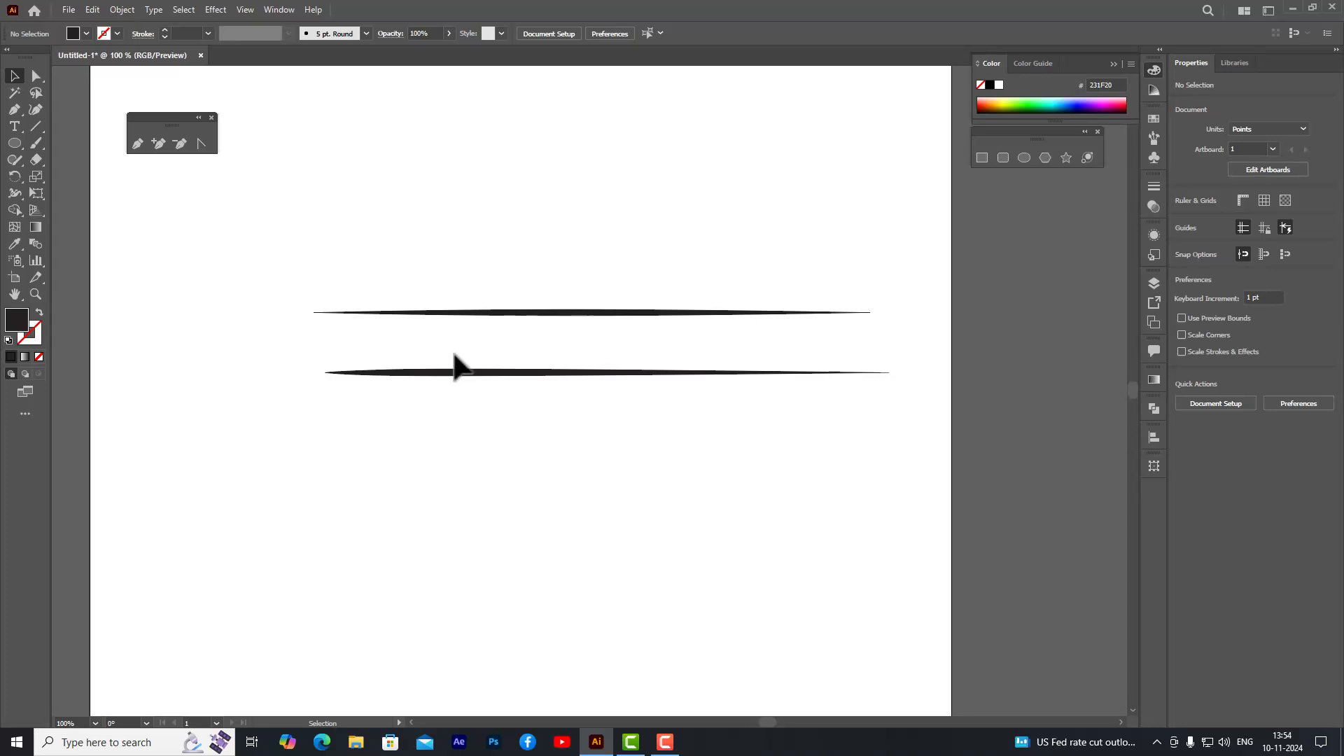
- Start a new Art Brush from the lower tapered strand
{"action": "left_click", "coordinate": [468, 373]}
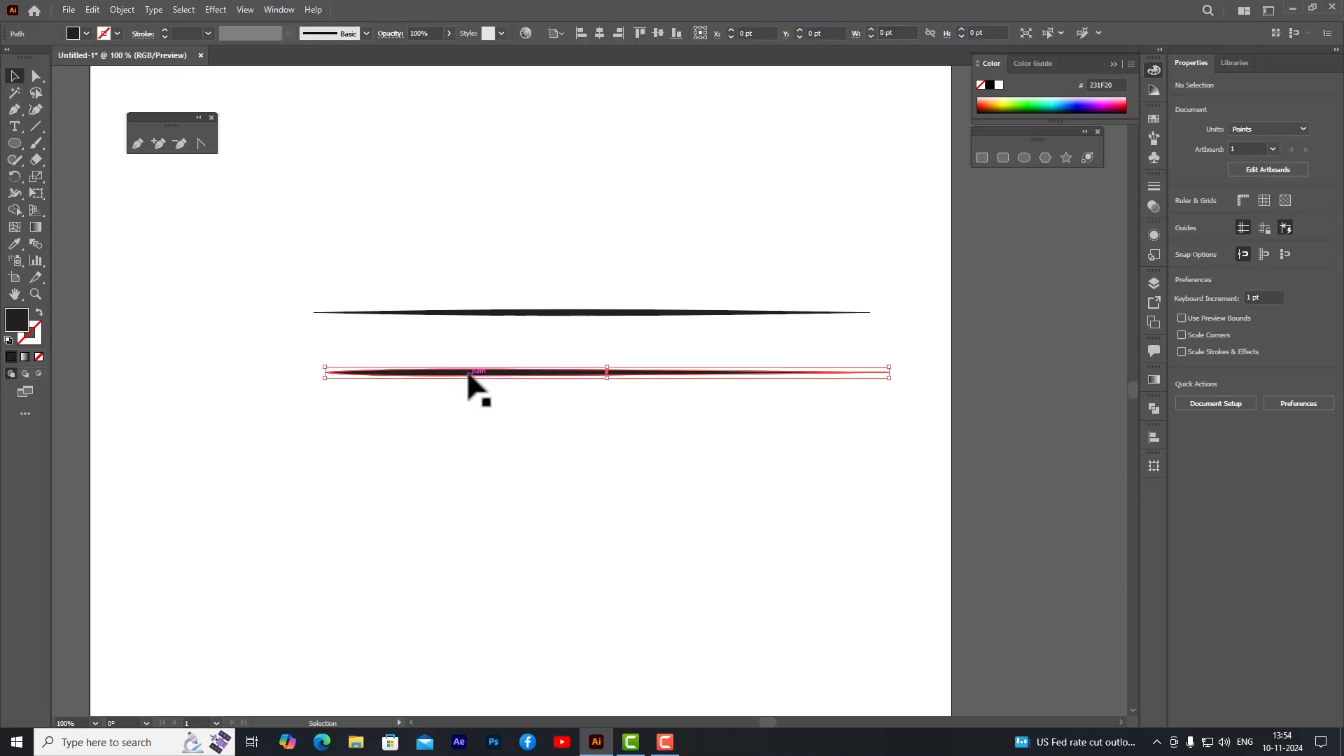
{"action": "left_click", "coordinate": [543, 426]}
{"action": "left_click", "coordinate": [510, 376]}
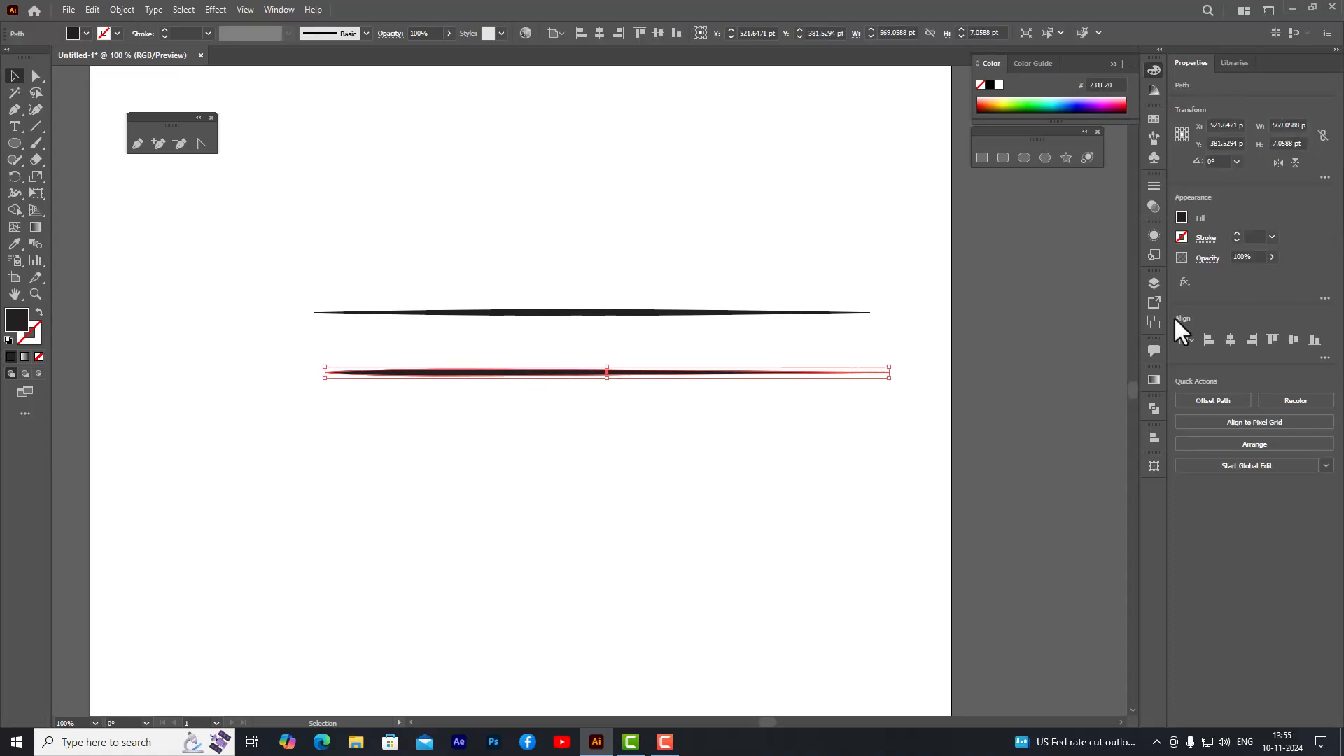
{"action": "left_click", "coordinate": [1153, 137]}
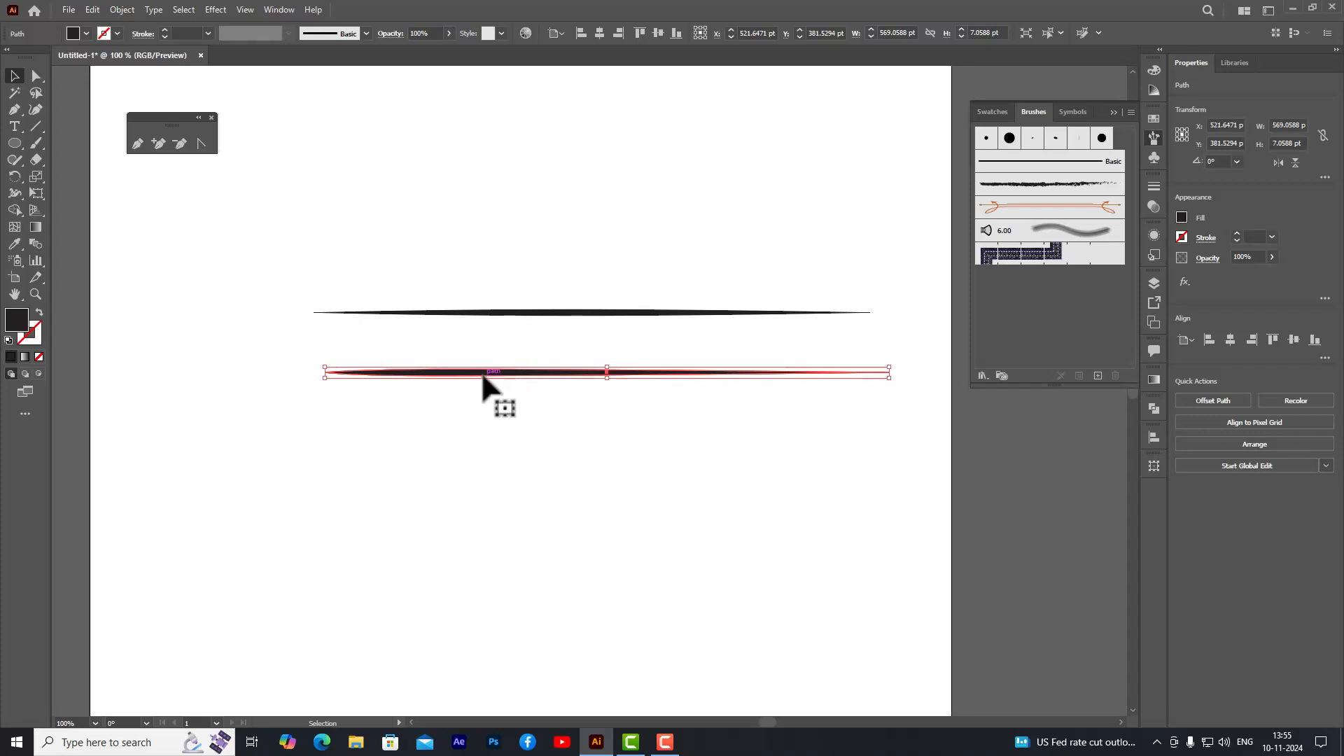
{"action": "mouse_move", "coordinate": [479, 376]}
{"action": "left_mouse_down"}
{"action": "mouse_move", "coordinate": [927, 343]}
{"action": "mouse_move", "coordinate": [1051, 318]}
{"action": "left_mouse_up"}
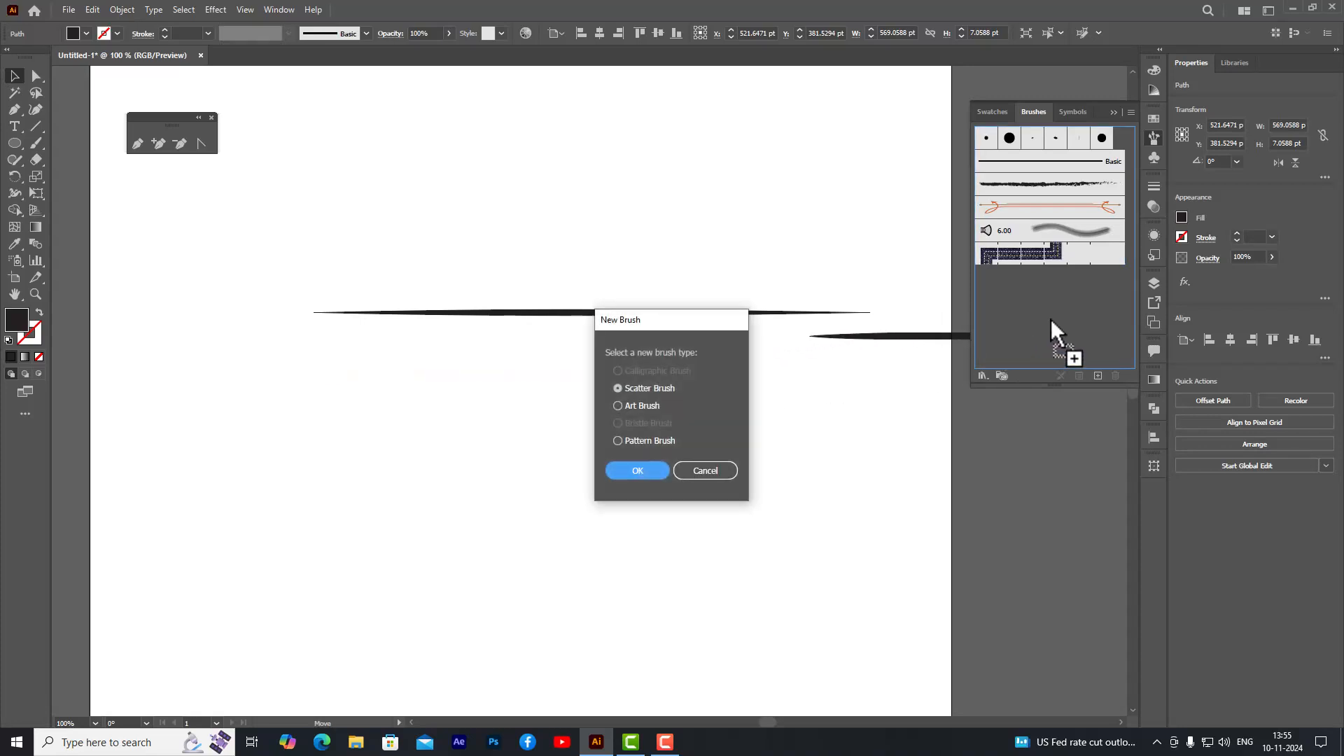
{"action": "mouse_move", "coordinate": [656, 313]}
{"action": "left_mouse_down"}
{"action": "mouse_move", "coordinate": [749, 151]}
{"action": "mouse_move", "coordinate": [762, 63]}
{"action": "mouse_move", "coordinate": [690, 91]}
{"action": "mouse_move", "coordinate": [711, 113]}
{"action": "left_mouse_up"}
{"action": "left_click", "coordinate": [636, 192]}
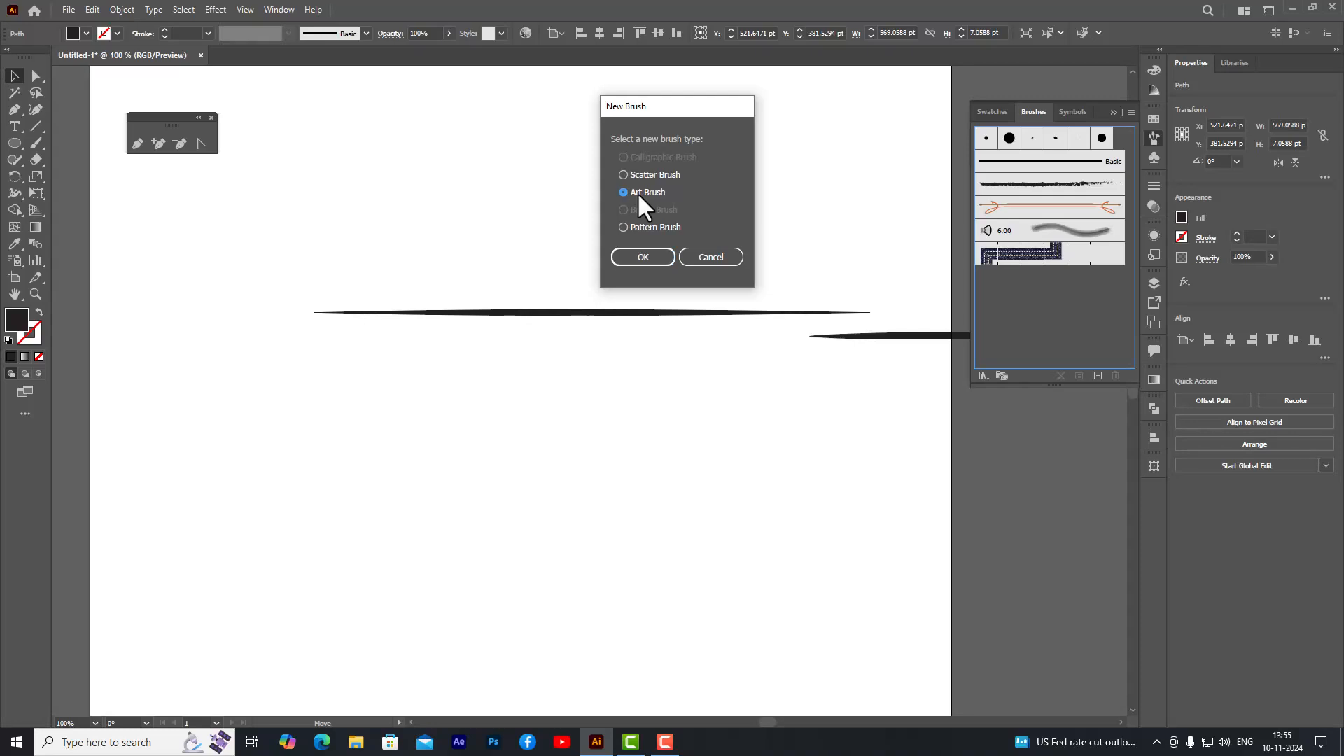
{"action": "left_click", "coordinate": [636, 257]}
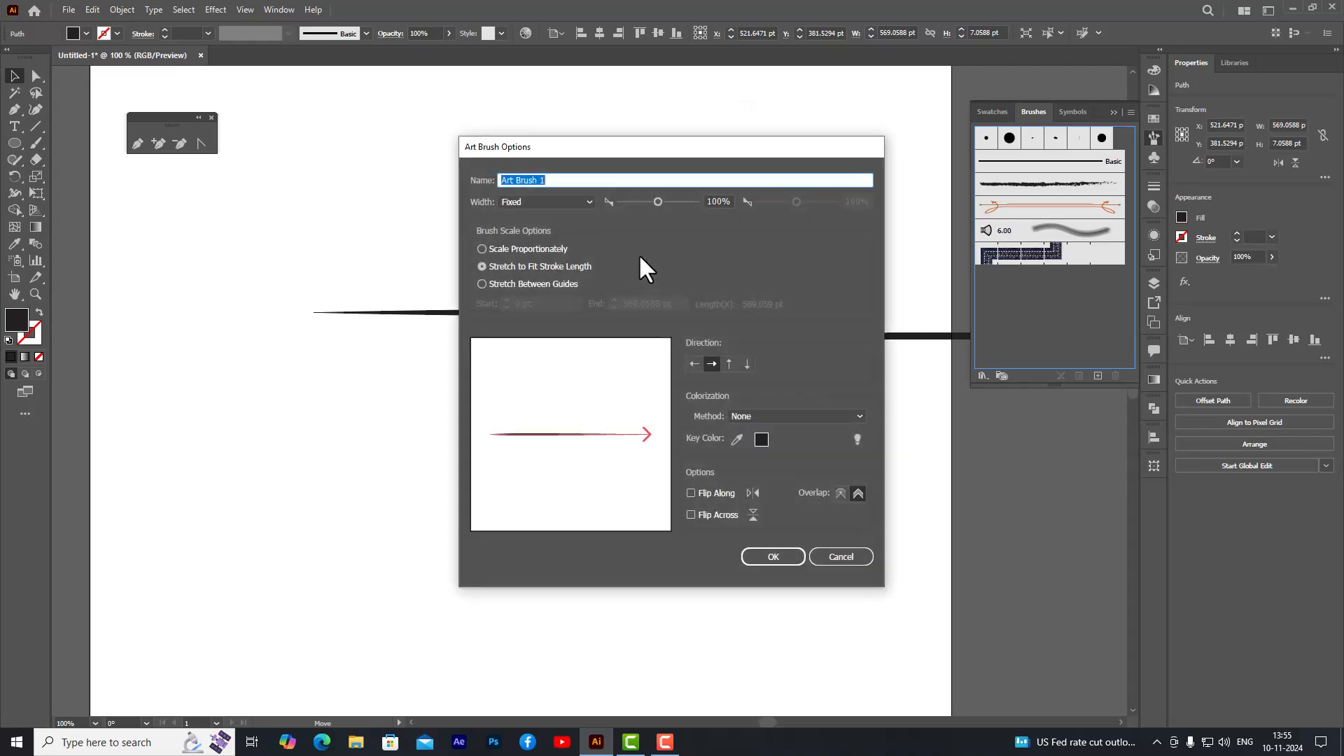
- Name the brush vectorbrush, set its colorization method to Hue Shift, and create it
{"action": "mouse_move", "coordinate": [593, 148]}
{"action": "left_mouse_down"}
{"action": "mouse_move", "coordinate": [721, 155]}
{"action": "mouse_move", "coordinate": [563, 175]}
{"action": "left_mouse_up"}
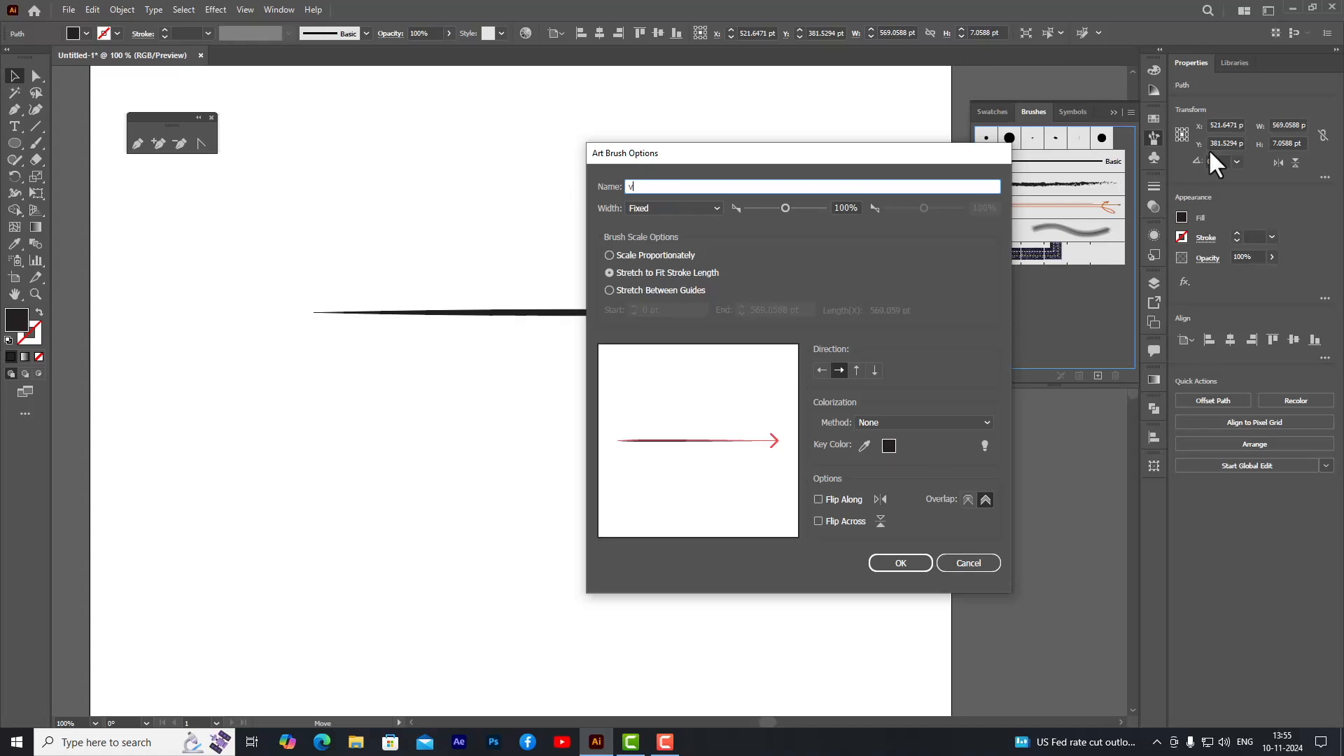
{"action": "type", "text": "vectorbrush"}
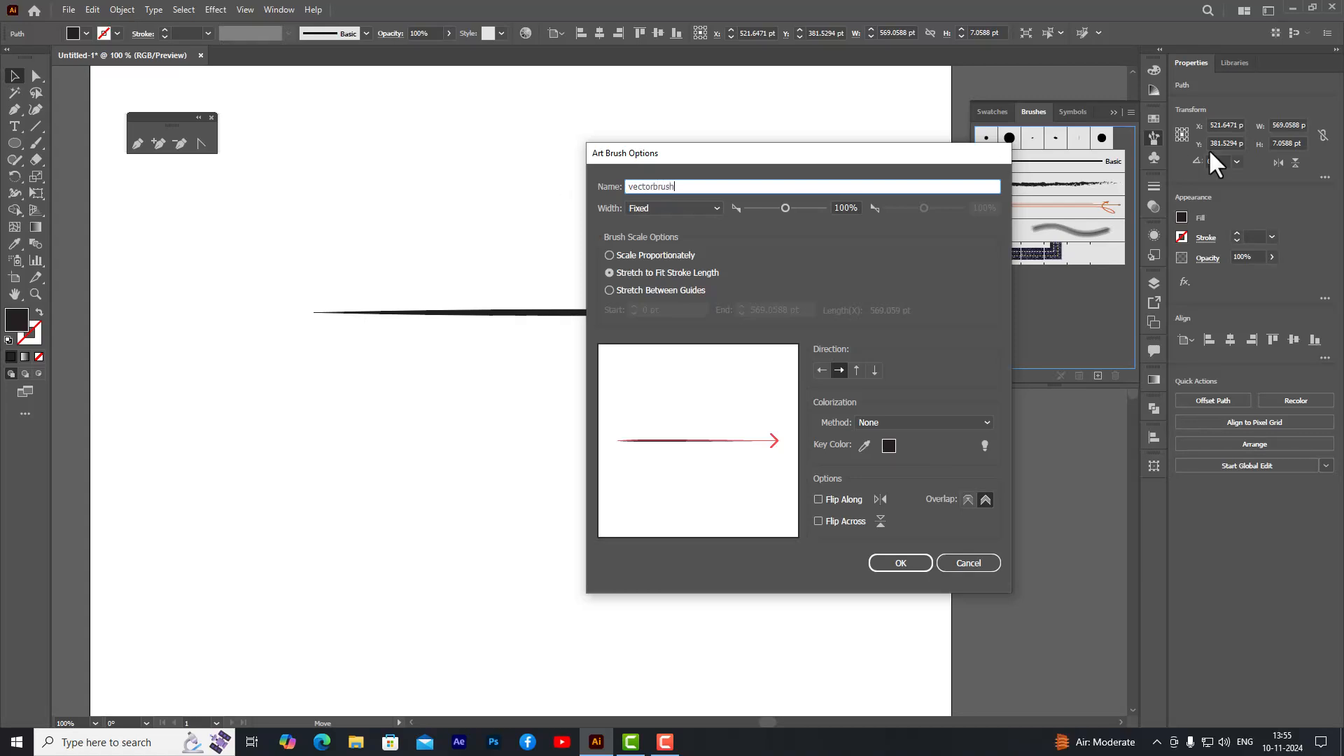
{"action": "left_click_drag", "start_coordinate": [821, 152], "coordinate": [738, 145]}
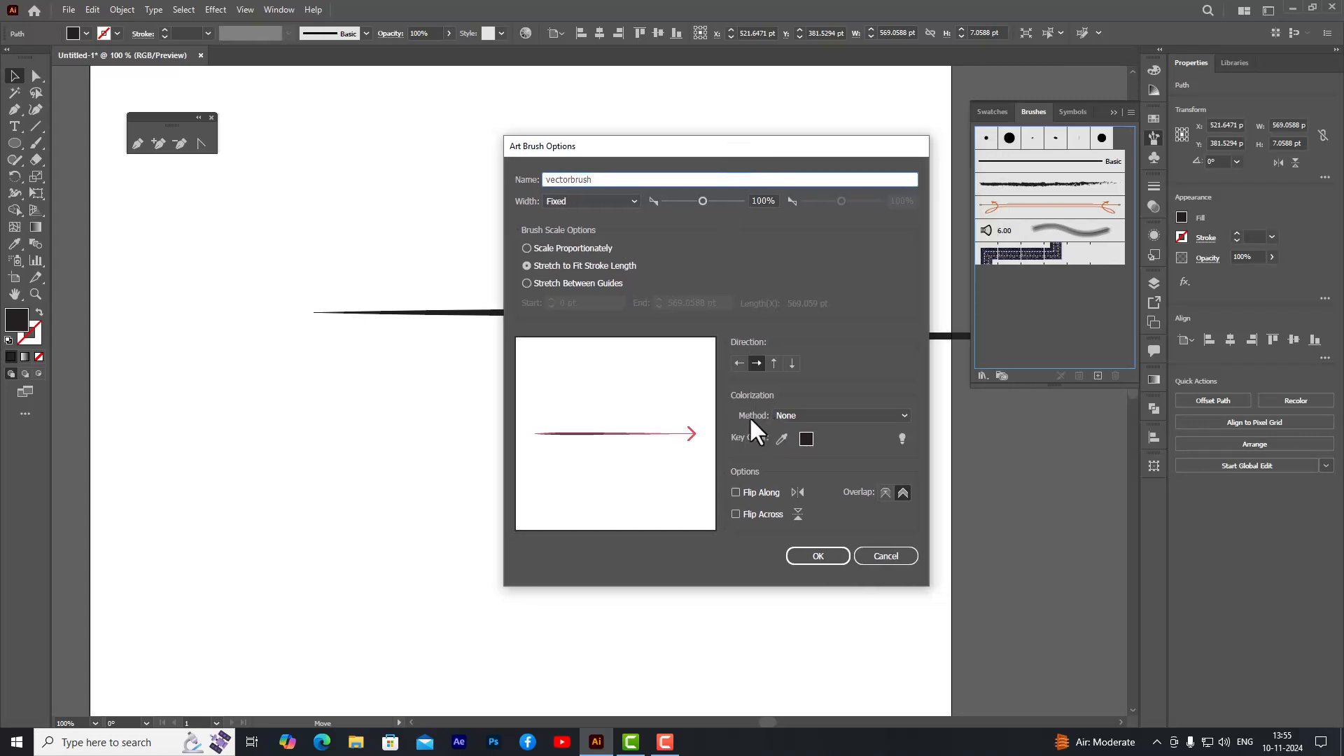
{"action": "left_click", "coordinate": [835, 415]}
{"action": "left_click", "coordinate": [810, 476]}
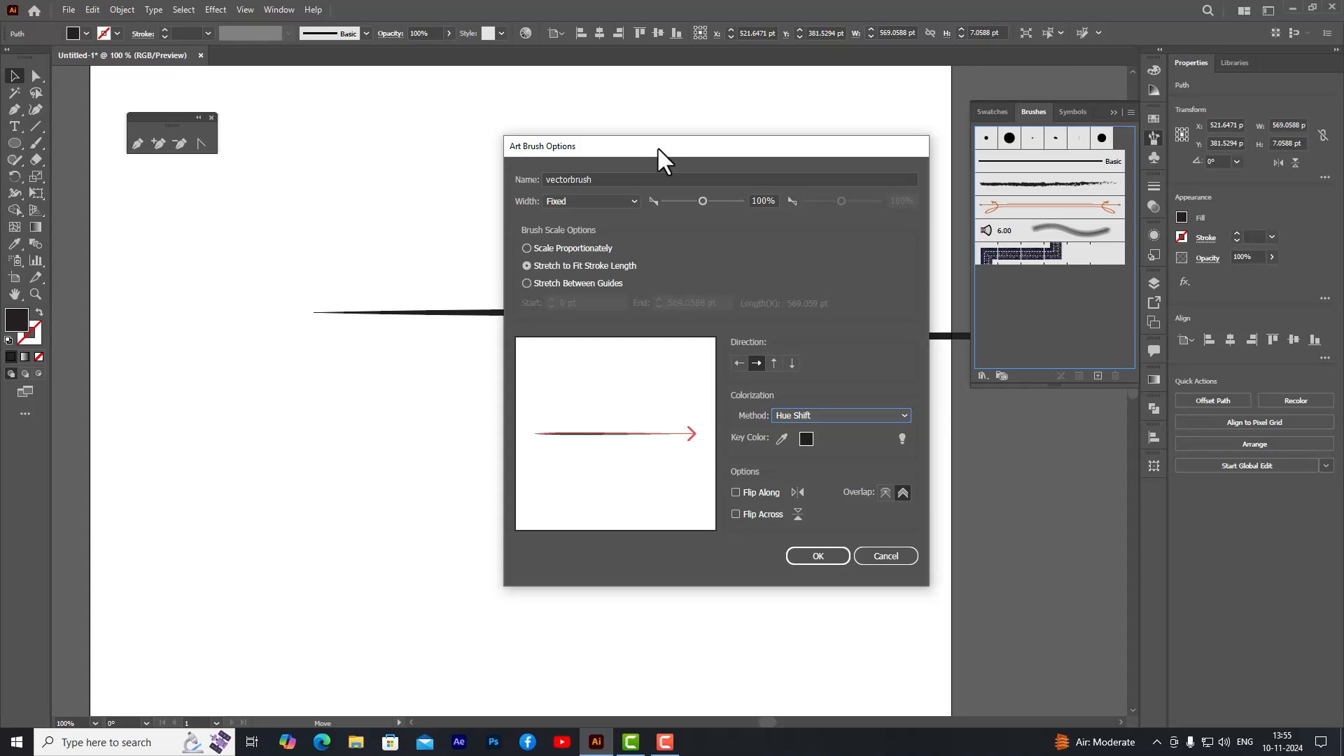
{"action": "left_click_drag", "start_coordinate": [657, 145], "coordinate": [633, 134]}
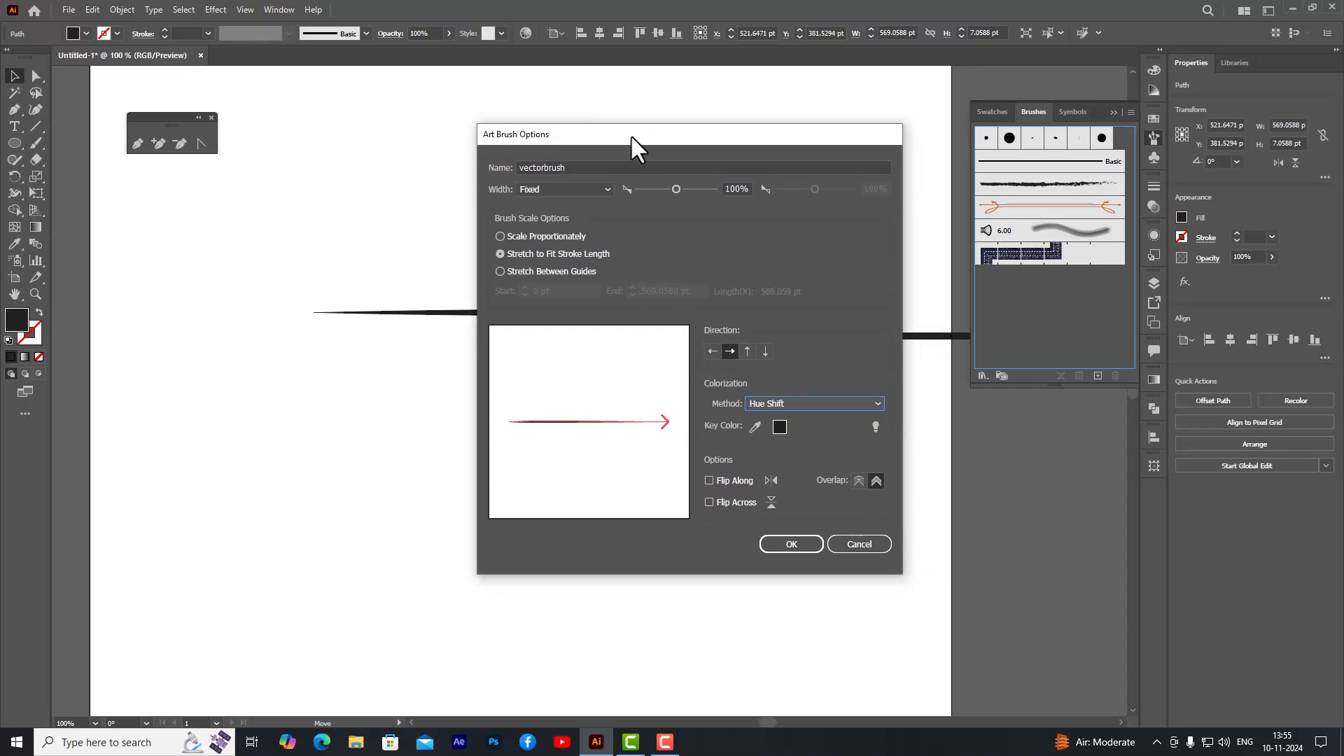
{"action": "left_click", "coordinate": [792, 545]}
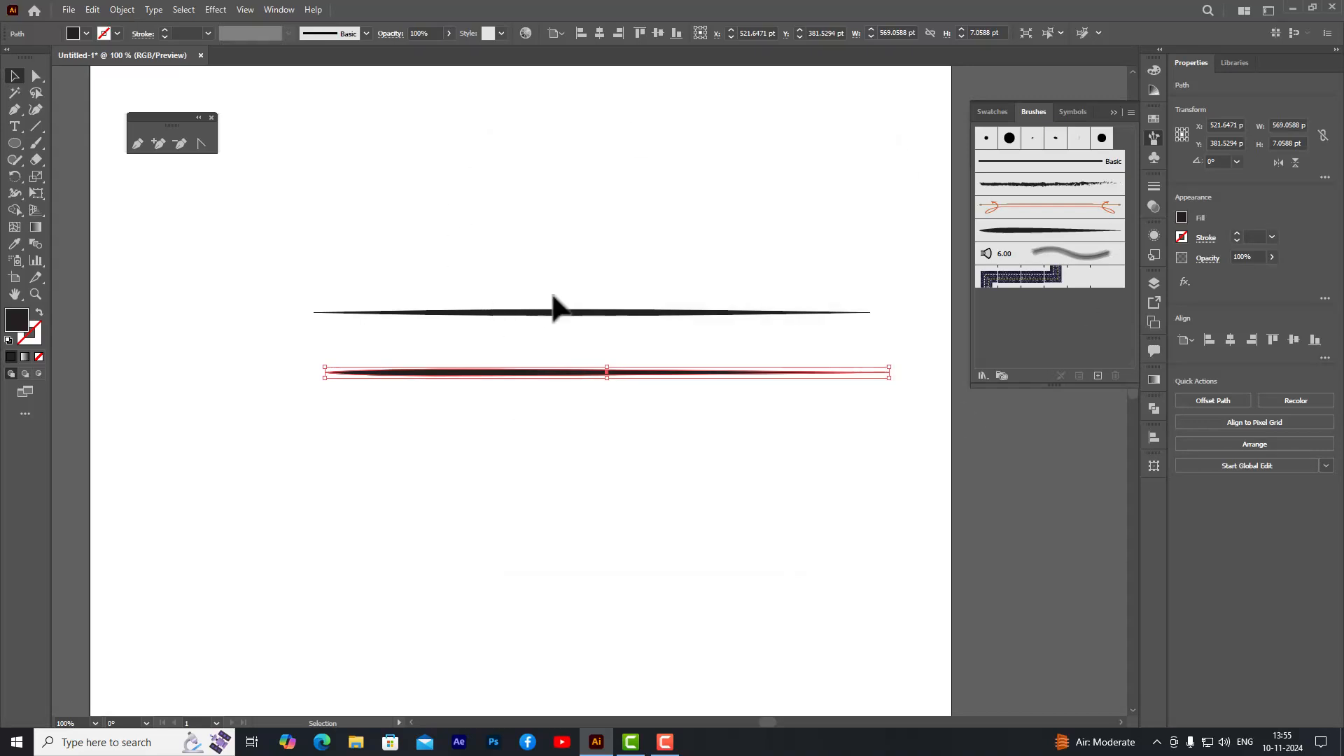
- Start another Art Brush from the upper strand that is pointed at both ends
{"action": "left_click", "coordinate": [495, 312]}
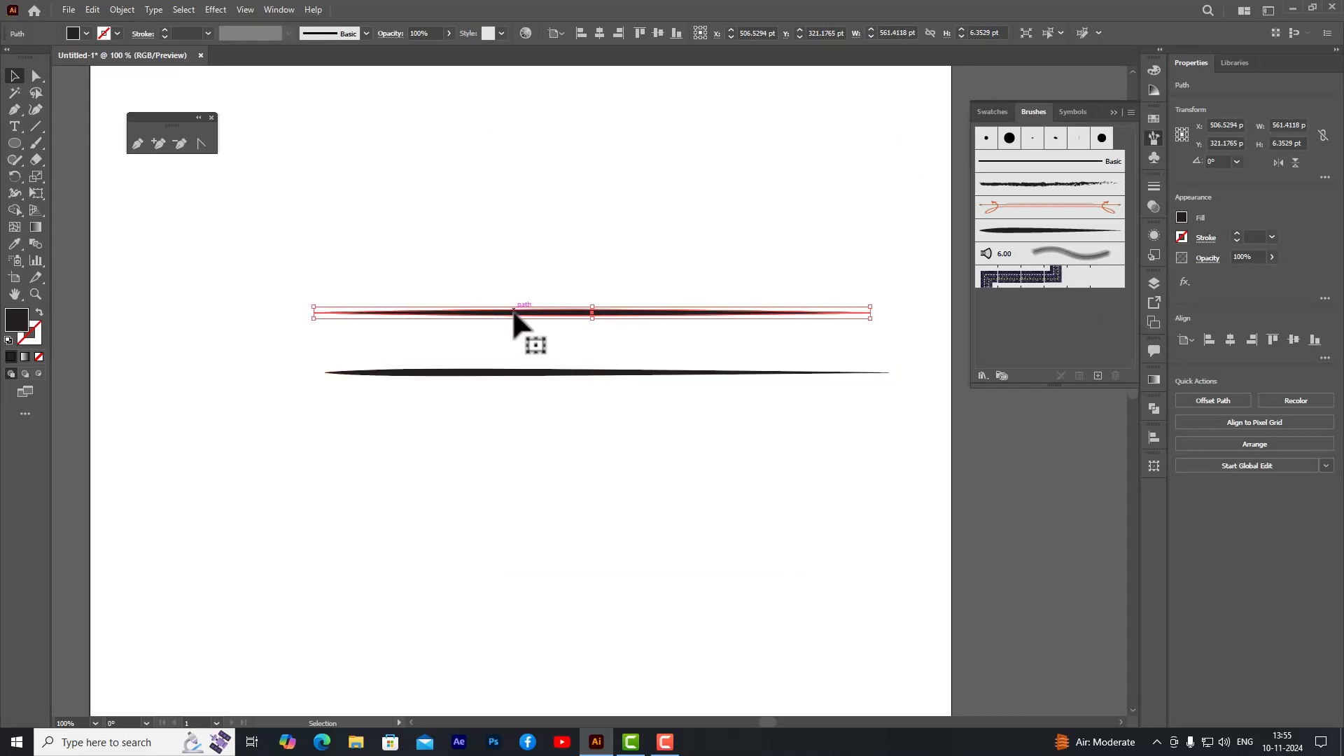
{"action": "mouse_move", "coordinate": [514, 315]}
{"action": "left_mouse_down"}
{"action": "mouse_move", "coordinate": [805, 299]}
{"action": "mouse_move", "coordinate": [1012, 311]}
{"action": "left_mouse_up"}
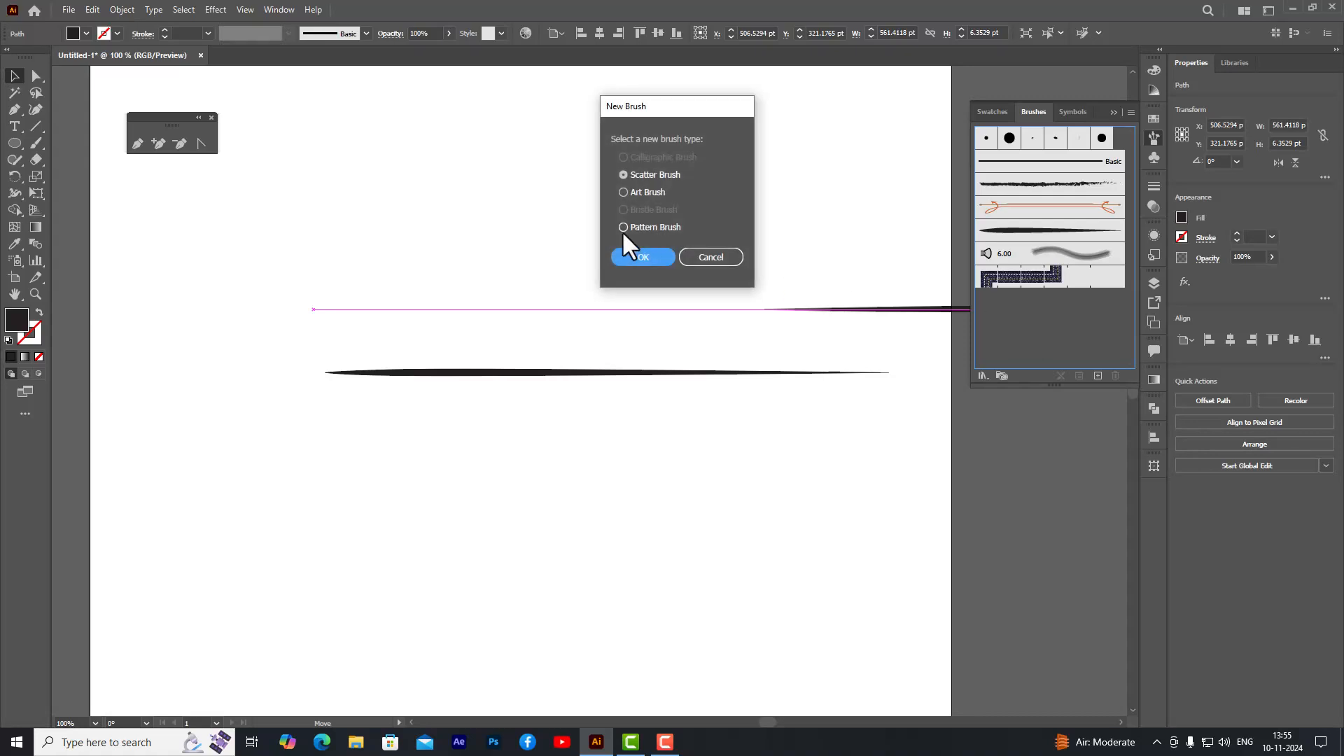
{"action": "left_click", "coordinate": [628, 193]}
{"action": "left_click", "coordinate": [633, 256]}
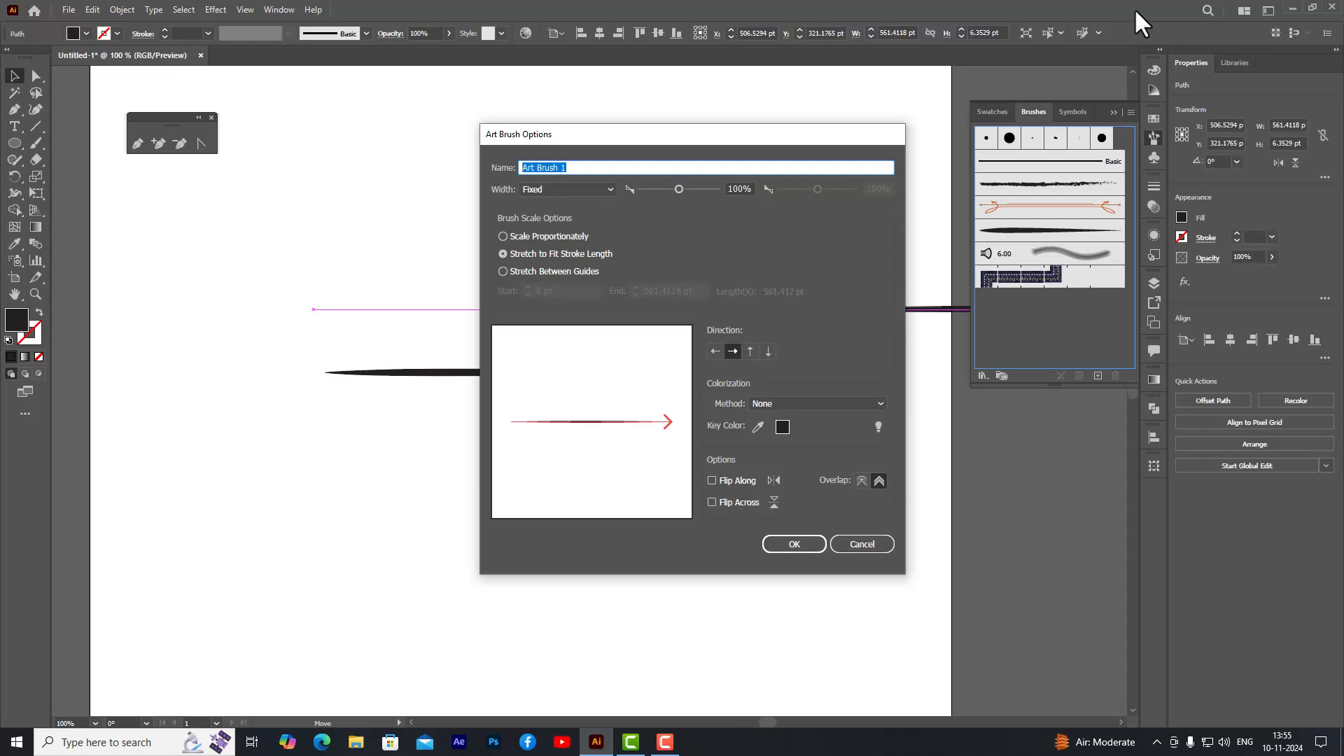
- Name the second brush vectorbrushtwo, set its colorization method to Hue Shift, and create it
{"action": "type", "text": "vectorbrushtwo"}
{"action": "mouse_move", "coordinate": [681, 135]}
{"action": "left_mouse_down"}
{"action": "mouse_move", "coordinate": [750, 135]}
{"action": "mouse_move", "coordinate": [660, 130]}
{"action": "left_mouse_up"}
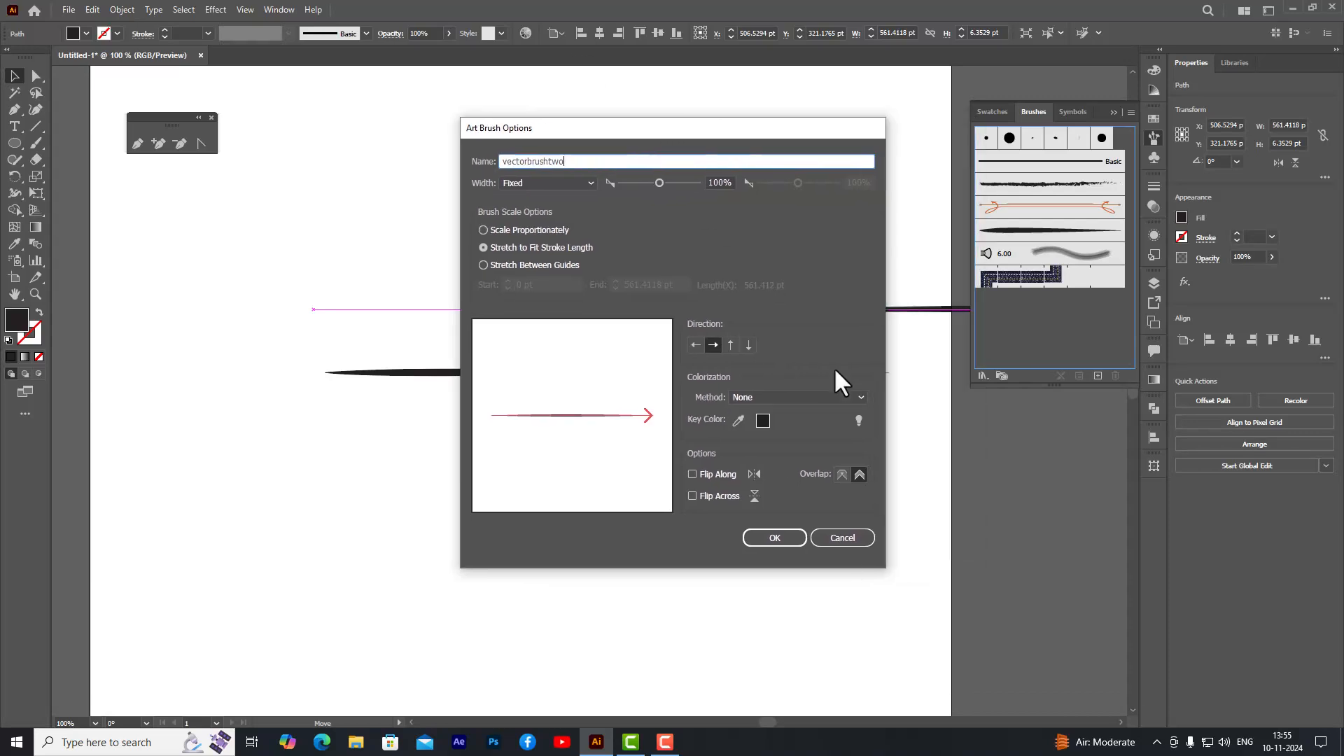
{"action": "left_click", "coordinate": [785, 394]}
{"action": "left_click", "coordinate": [776, 459]}
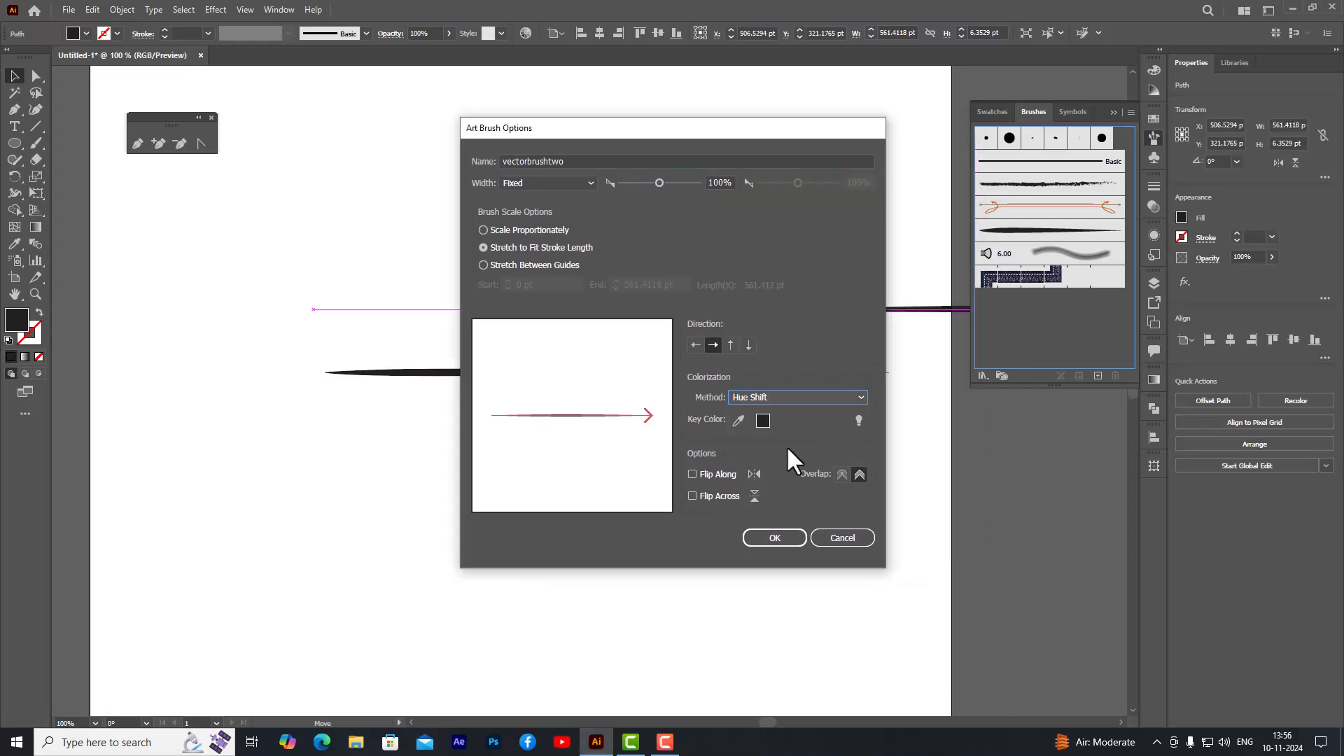
{"action": "left_click_drag", "start_coordinate": [711, 133], "coordinate": [726, 108]}
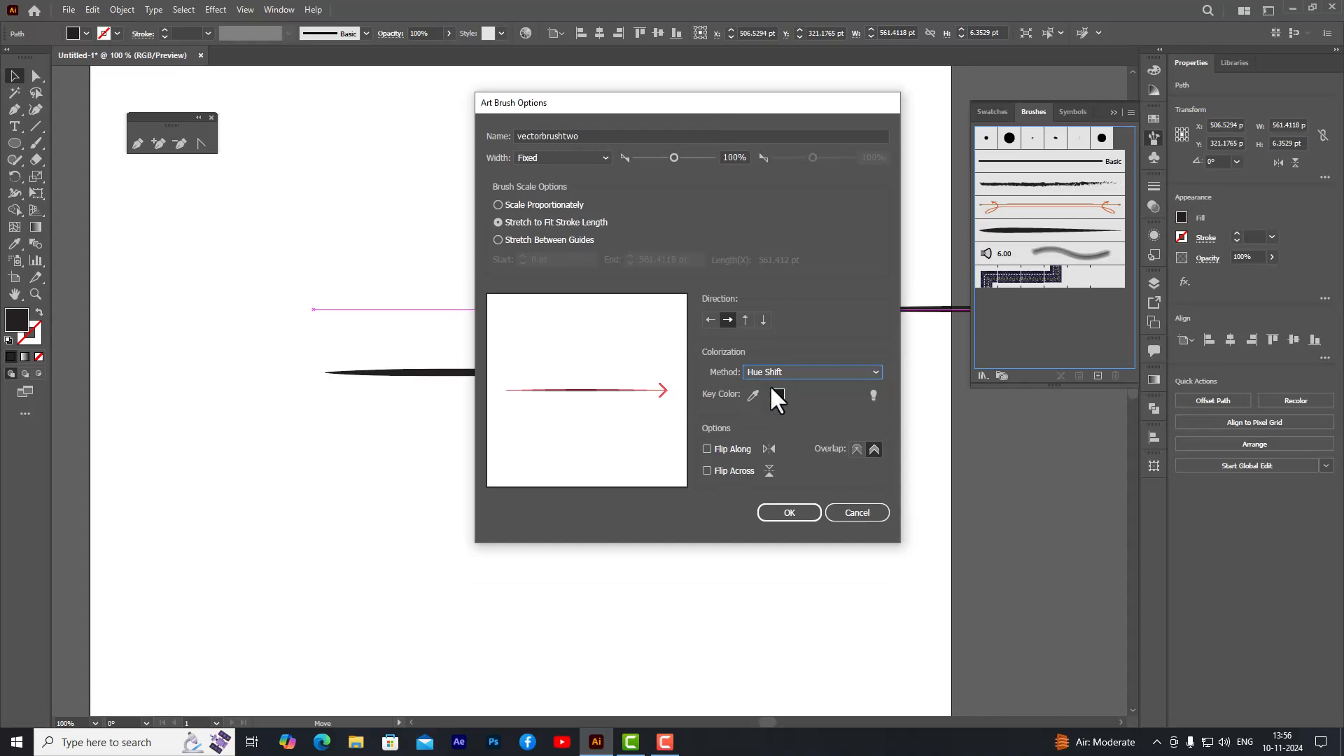
{"action": "left_click", "coordinate": [779, 510]}
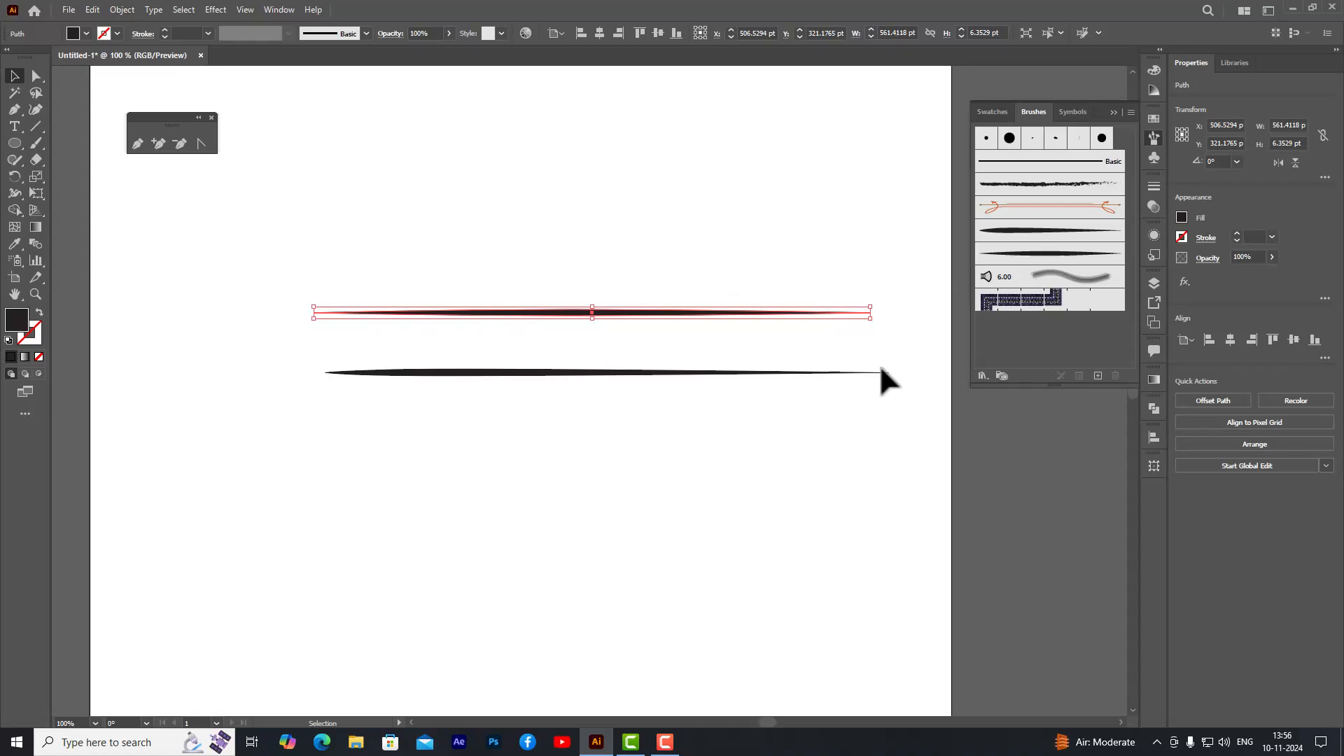
- Delete both tapered strand shapes from the artboard
{"action": "left_click", "coordinate": [715, 240]}
{"action": "left_click_drag", "start_coordinate": [511, 258], "coordinate": [650, 418]}
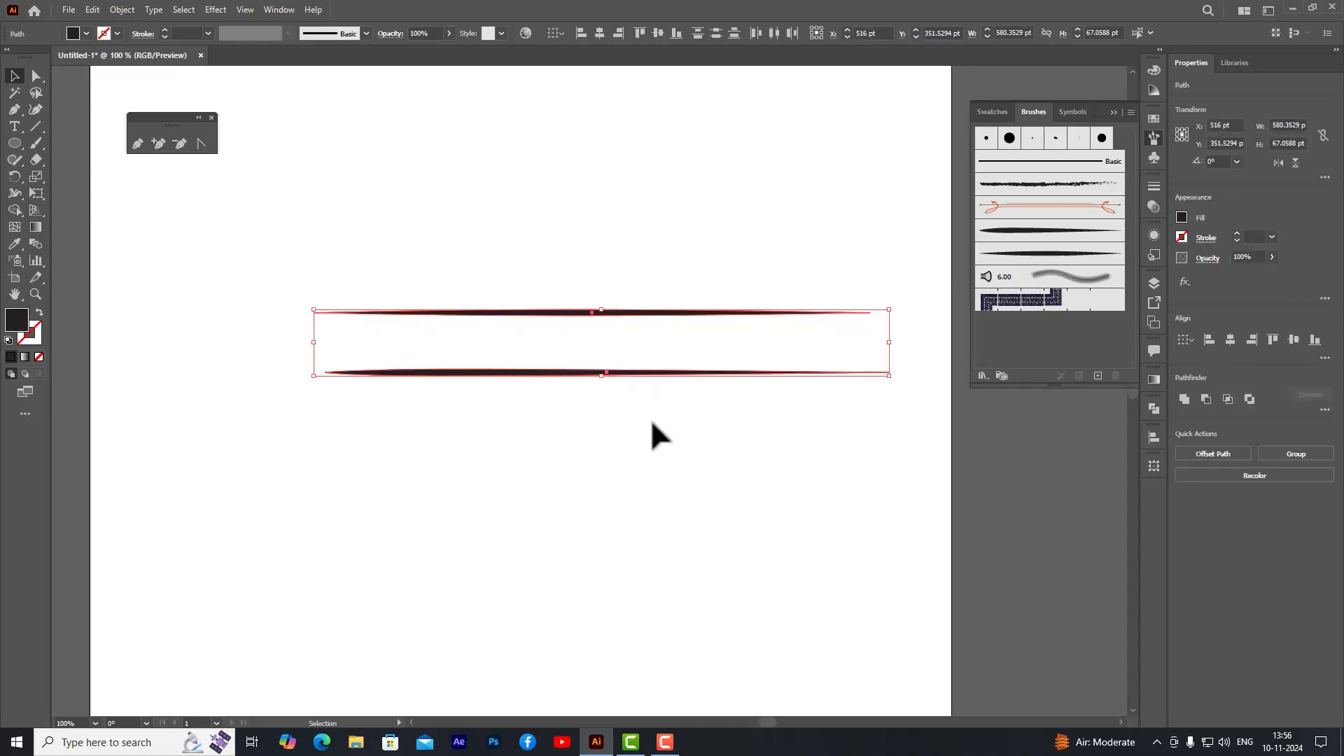
{"action": "key", "text": "Delete"}
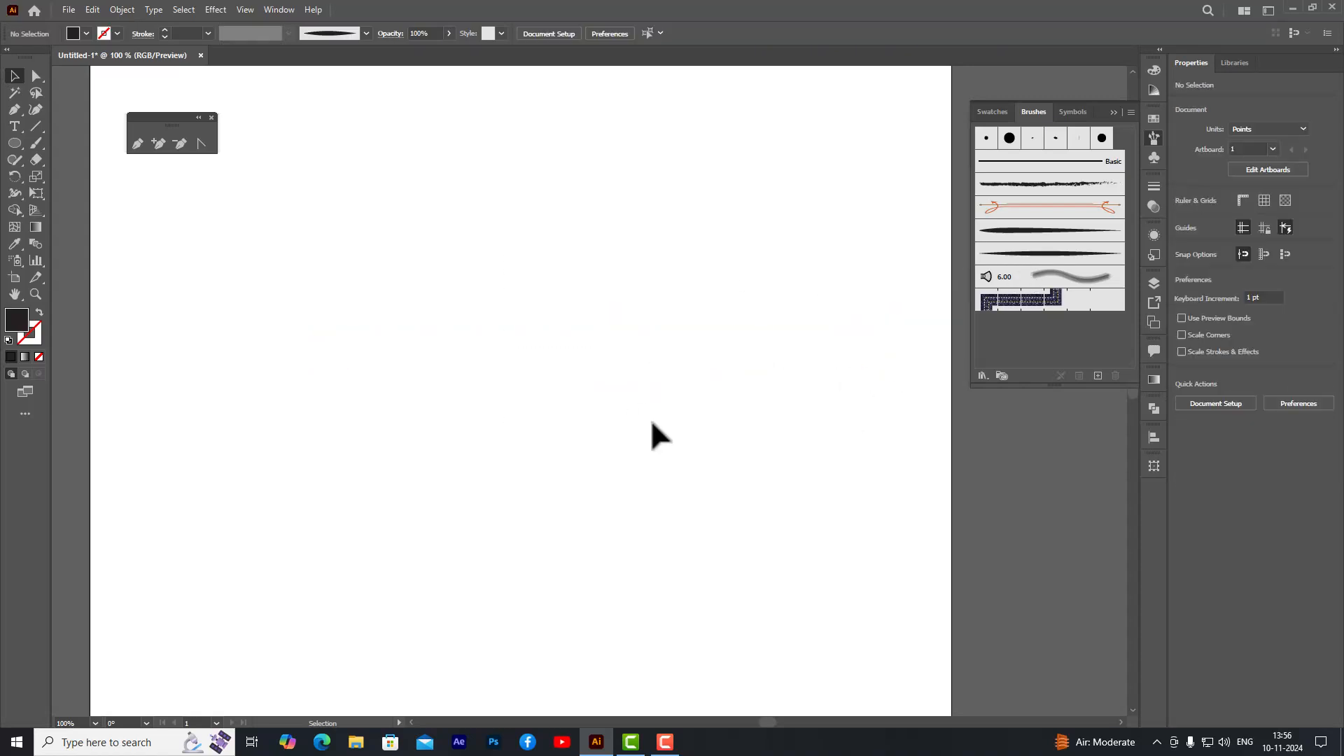
- Paint freehand curved test strokes with the Paintbrush, first using the vectorbrush art brush and then vectorbrushtwo
{"action": "left_click", "coordinate": [1032, 234]}
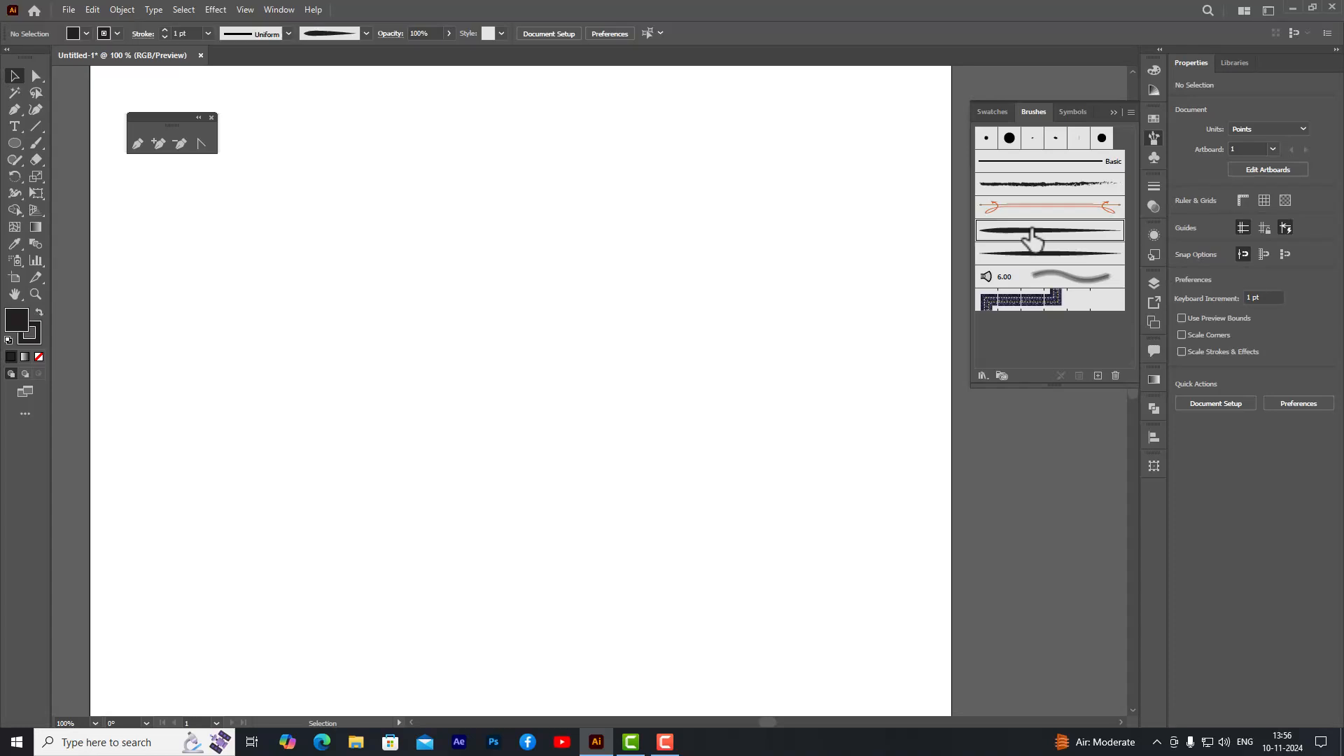
{"action": "left_click", "coordinate": [36, 143]}
{"action": "mouse_move", "coordinate": [253, 347]}
{"action": "left_mouse_down"}
{"action": "mouse_move", "coordinate": [389, 263]}
{"action": "mouse_move", "coordinate": [654, 206]}
{"action": "left_mouse_up"}
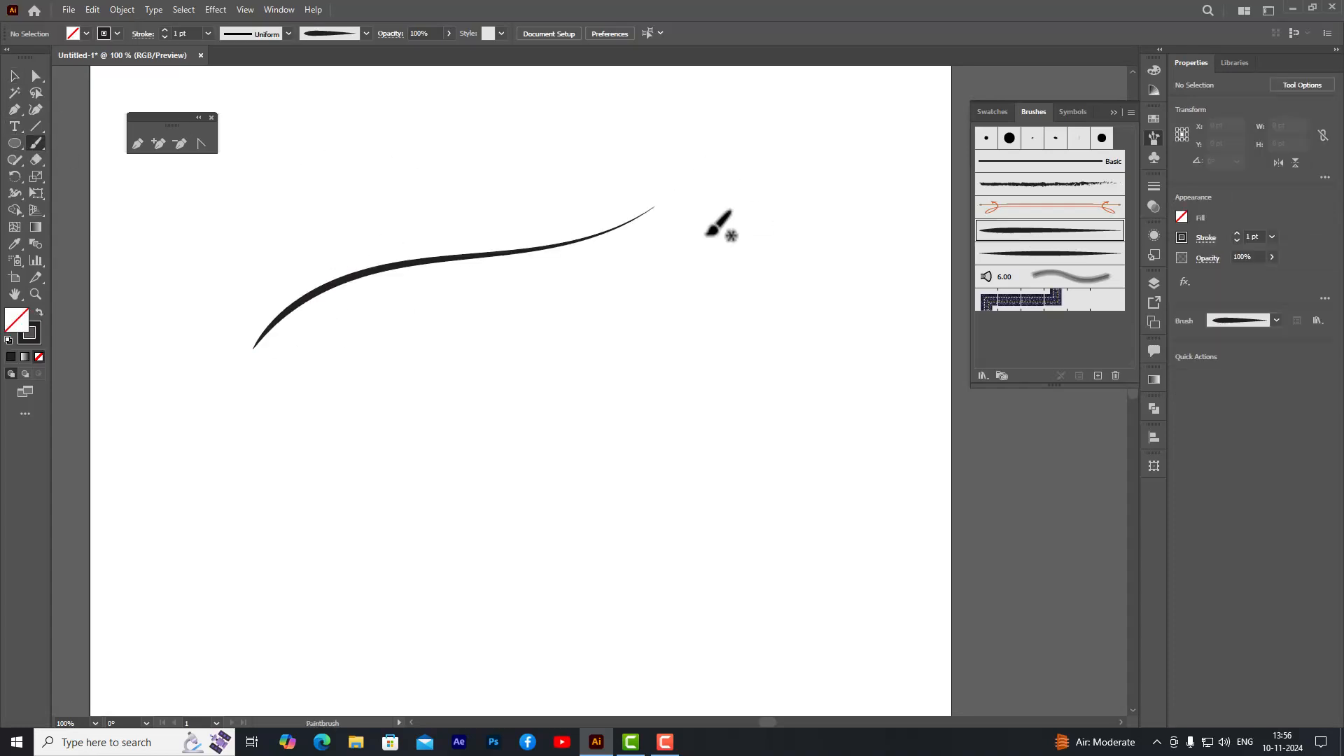
{"action": "left_click", "coordinate": [1028, 253]}
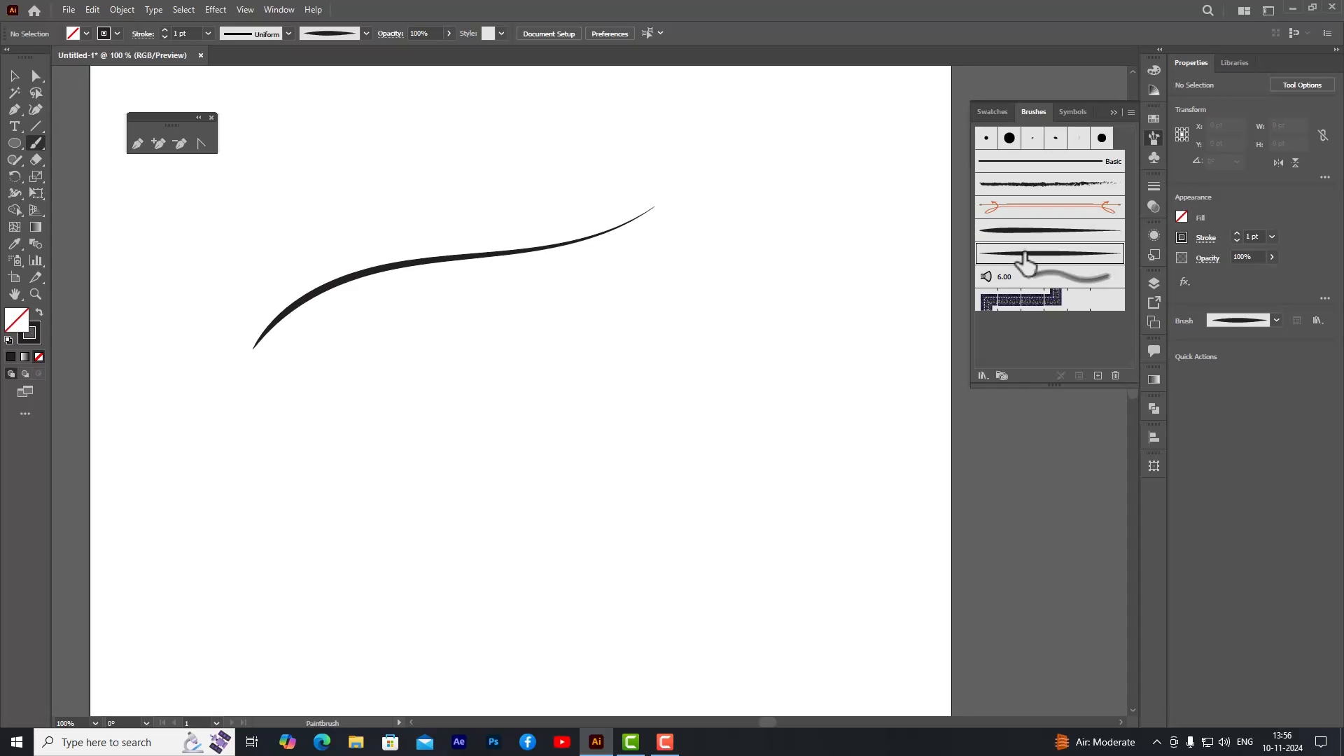
{"action": "mouse_move", "coordinate": [408, 445]}
{"action": "left_mouse_down"}
{"action": "mouse_move", "coordinate": [445, 396]}
{"action": "mouse_move", "coordinate": [806, 257]}
{"action": "left_mouse_up"}
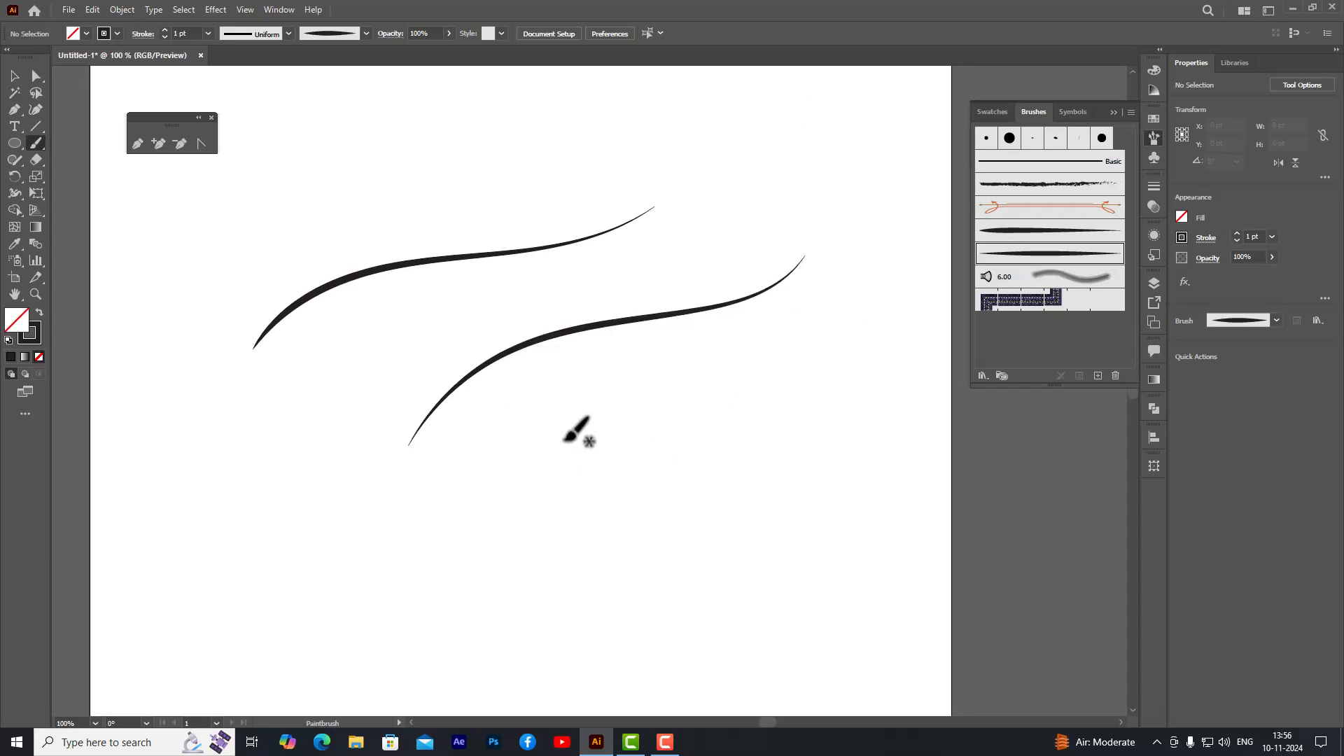
{"action": "left_click_drag", "start_coordinate": [823, 170], "coordinate": [759, 505]}
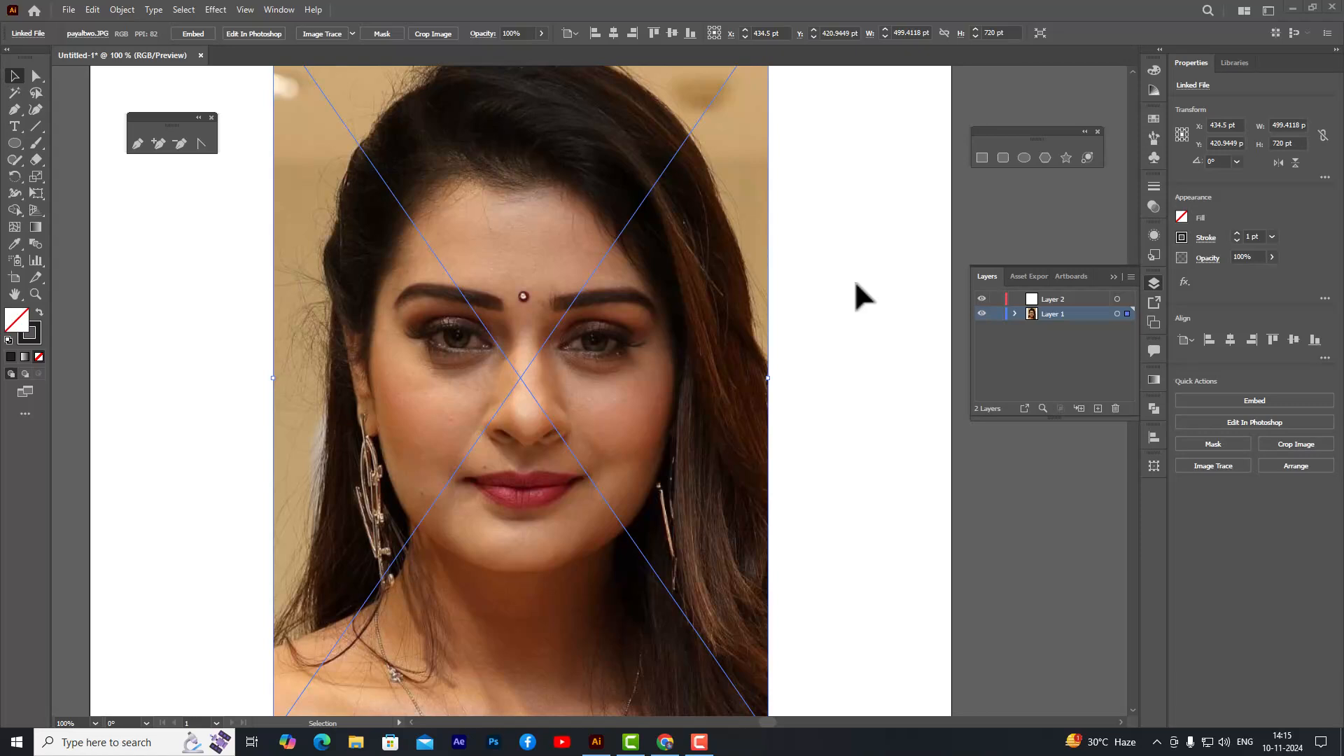
- Deselect the portrait photo and rename Layer 2 as tracing
{"action": "left_click", "coordinate": [865, 266]}
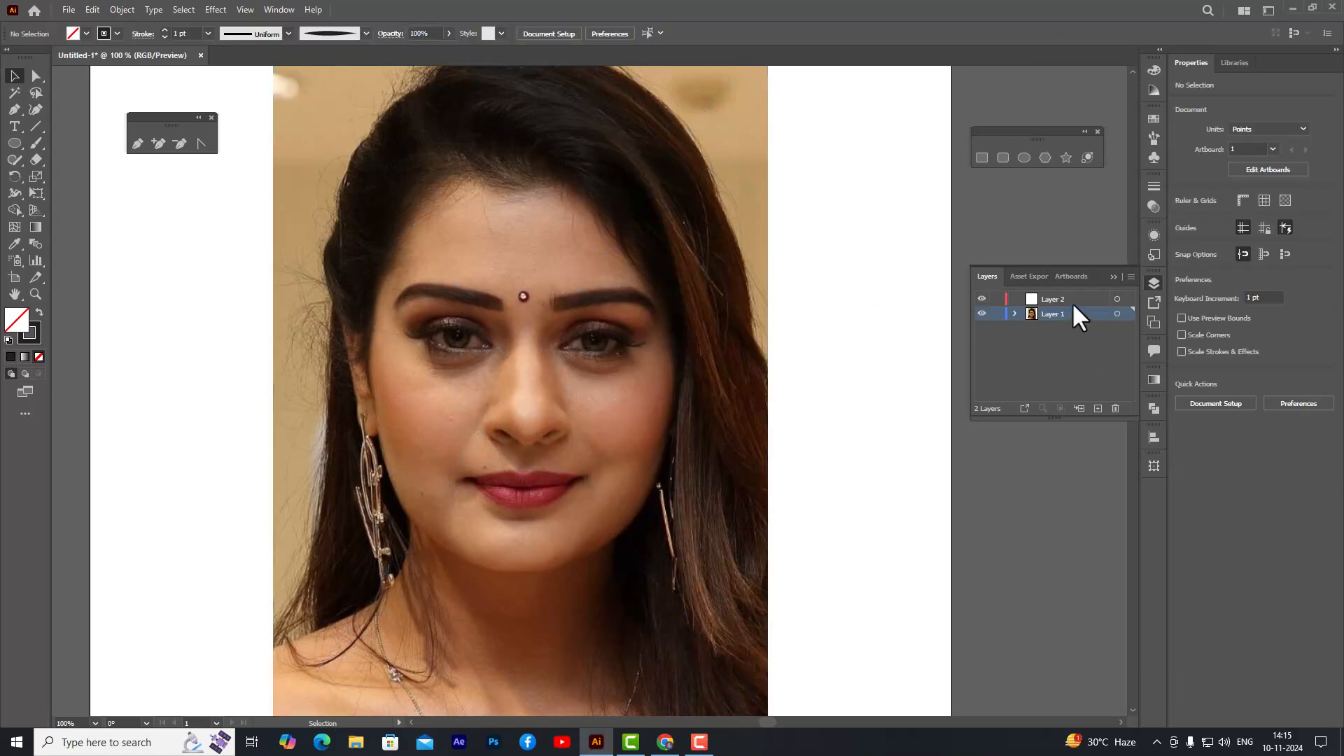
{"action": "left_click", "coordinate": [1056, 301]}
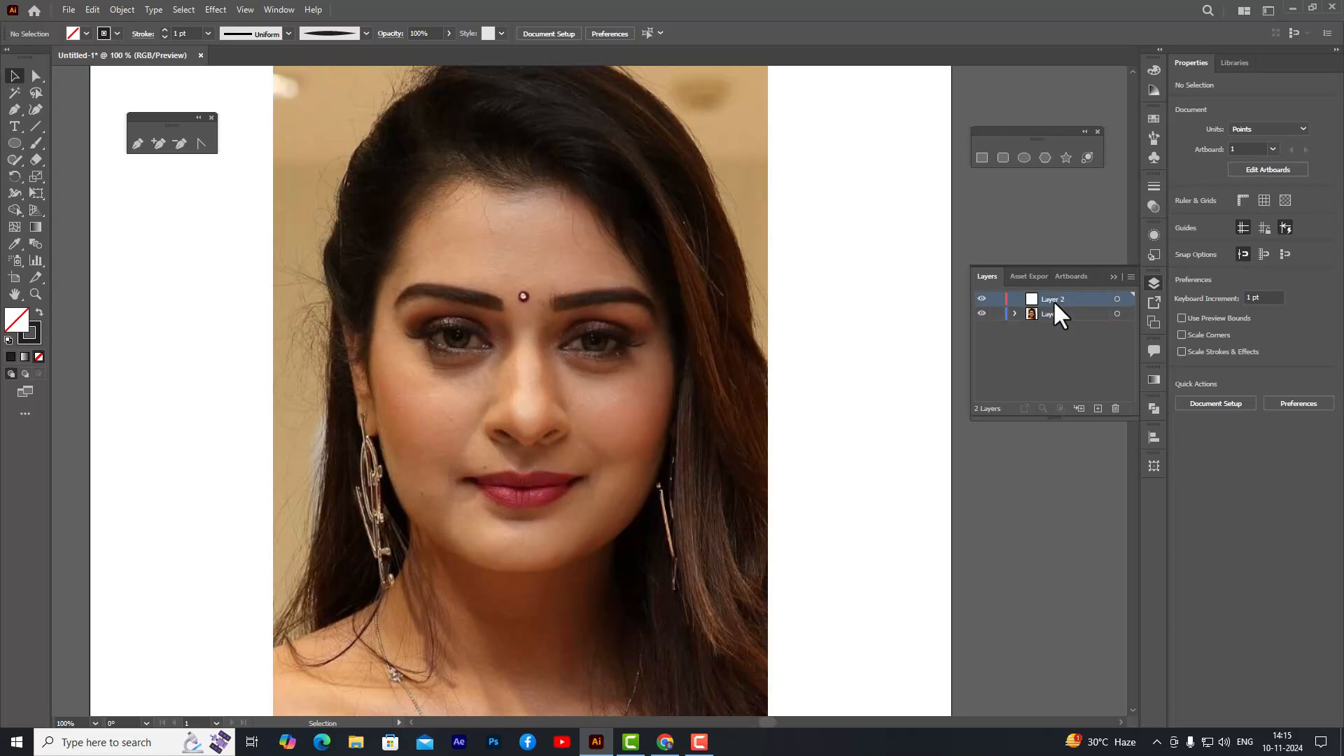
{"action": "double_click", "coordinate": [1053, 301]}
{"action": "type", "text": "tracing"}
{"action": "key", "text": "Return"}
- Reduce the opacity of the portrait photo on Layer 1 to 50% and lock that layer
{"action": "left_click", "coordinate": [1057, 315]}
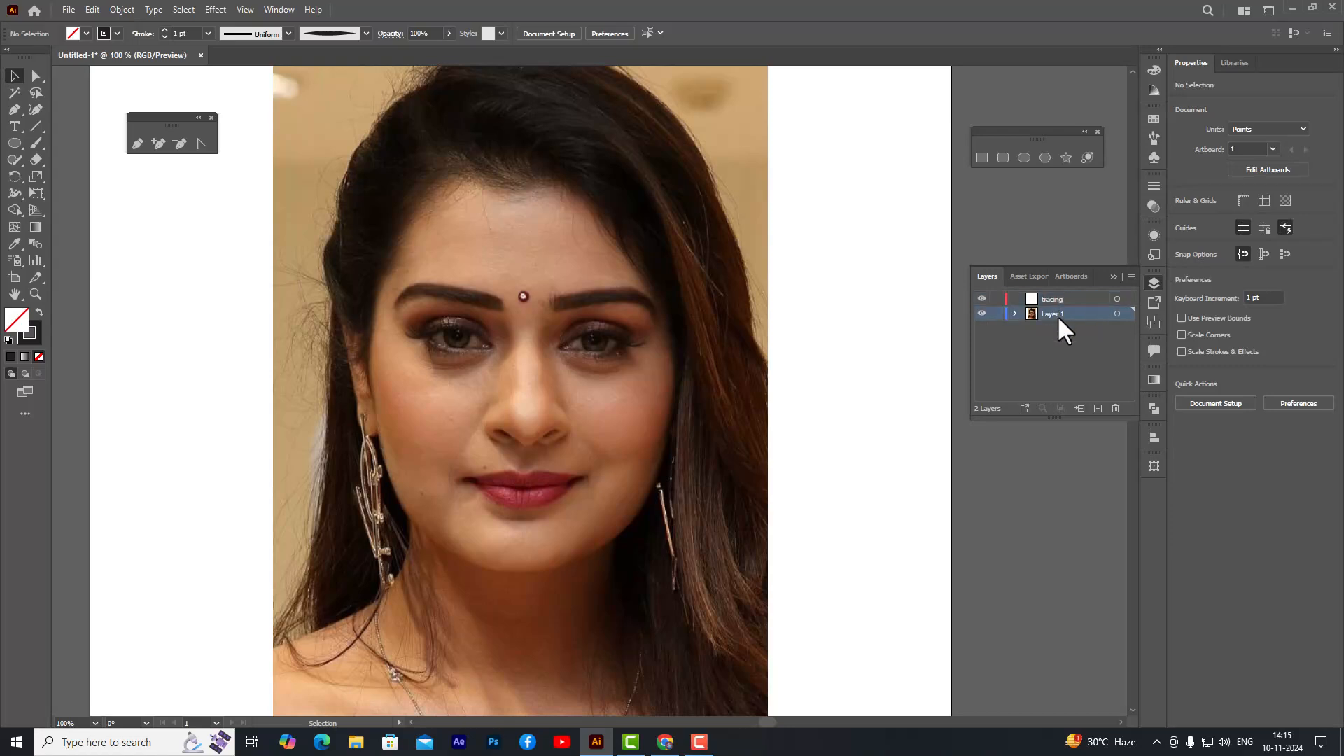
{"action": "left_click", "coordinate": [556, 233]}
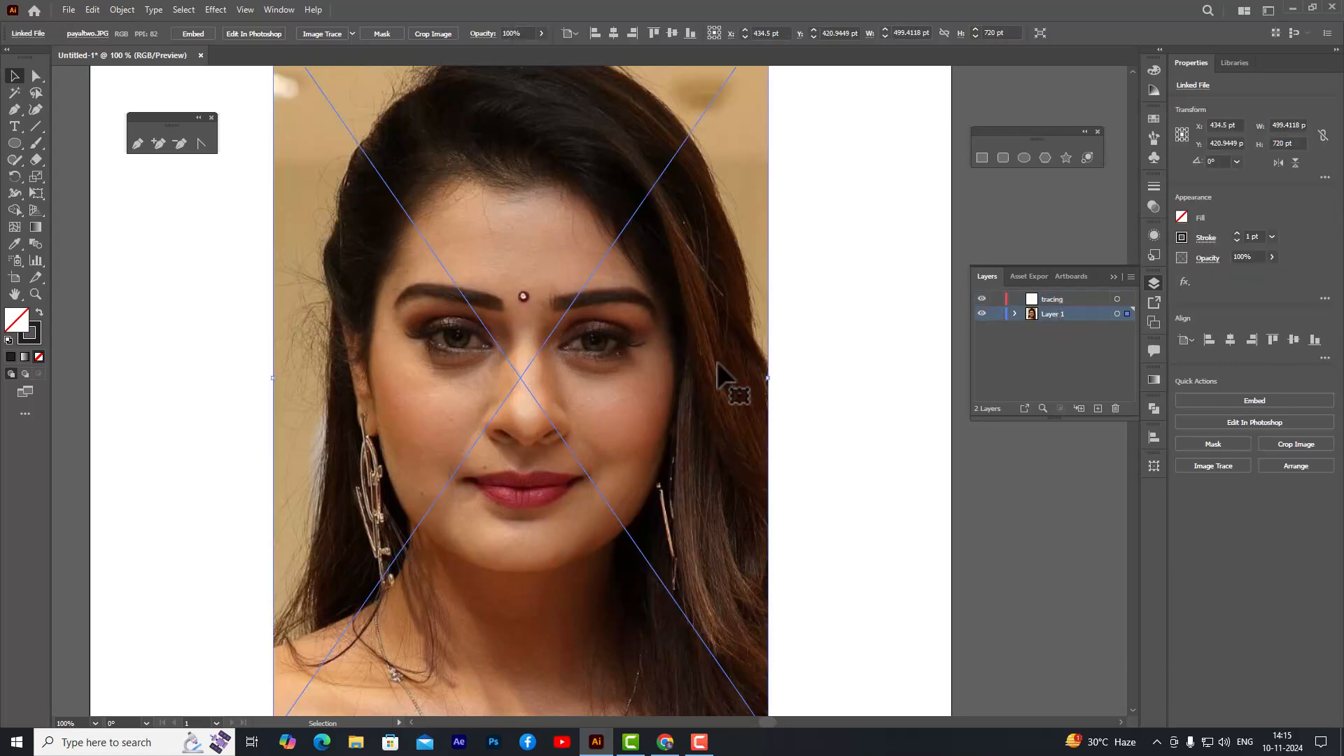
{"action": "left_click", "coordinate": [540, 33]}
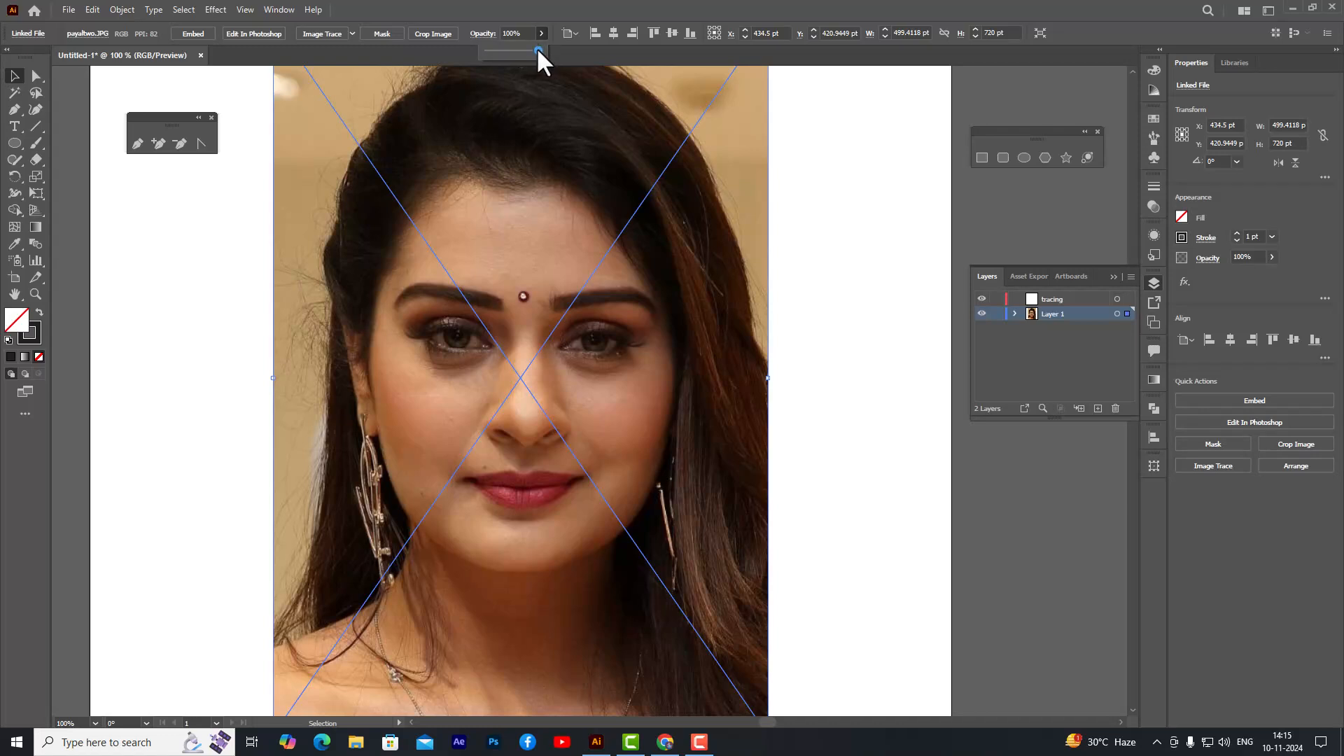
{"action": "left_click_drag", "start_coordinate": [520, 50], "coordinate": [513, 51]}
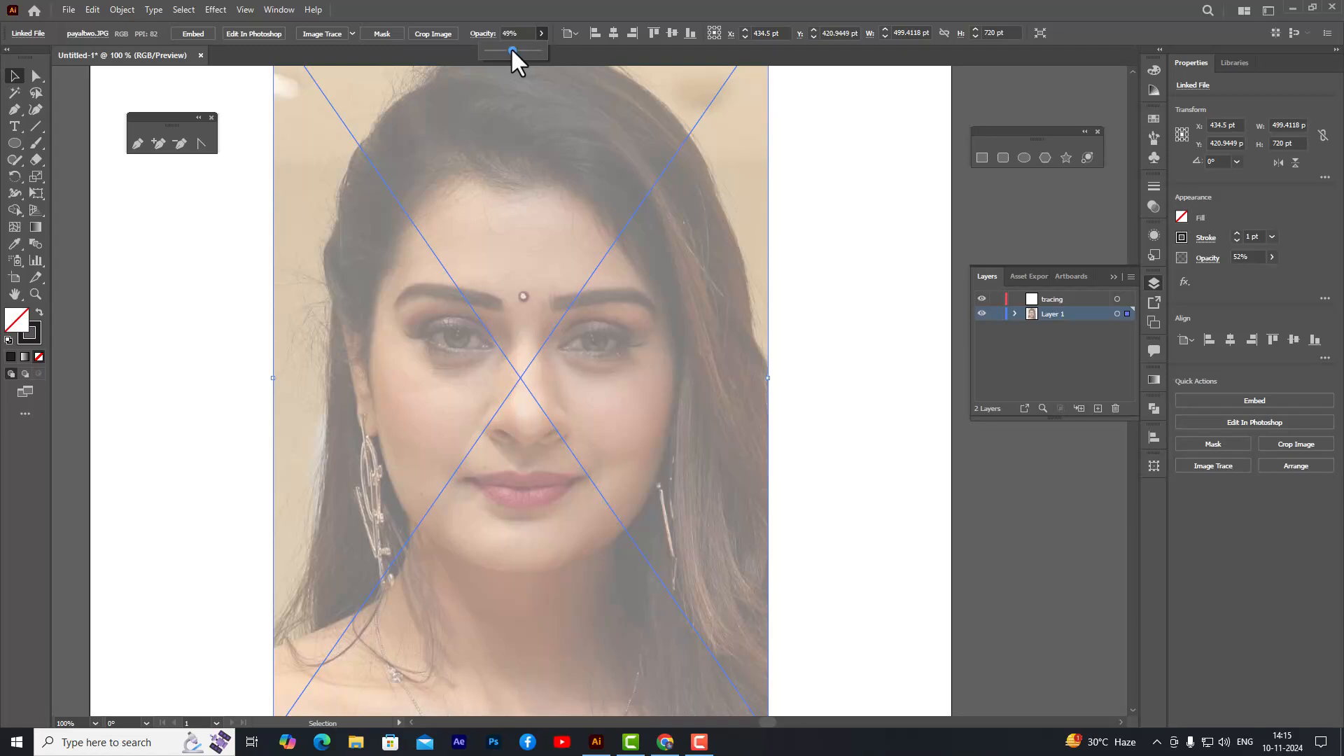
{"action": "left_click_drag", "start_coordinate": [512, 49], "coordinate": [511, 51]}
{"action": "left_click", "coordinate": [842, 187]}
{"action": "left_click", "coordinate": [643, 203]}
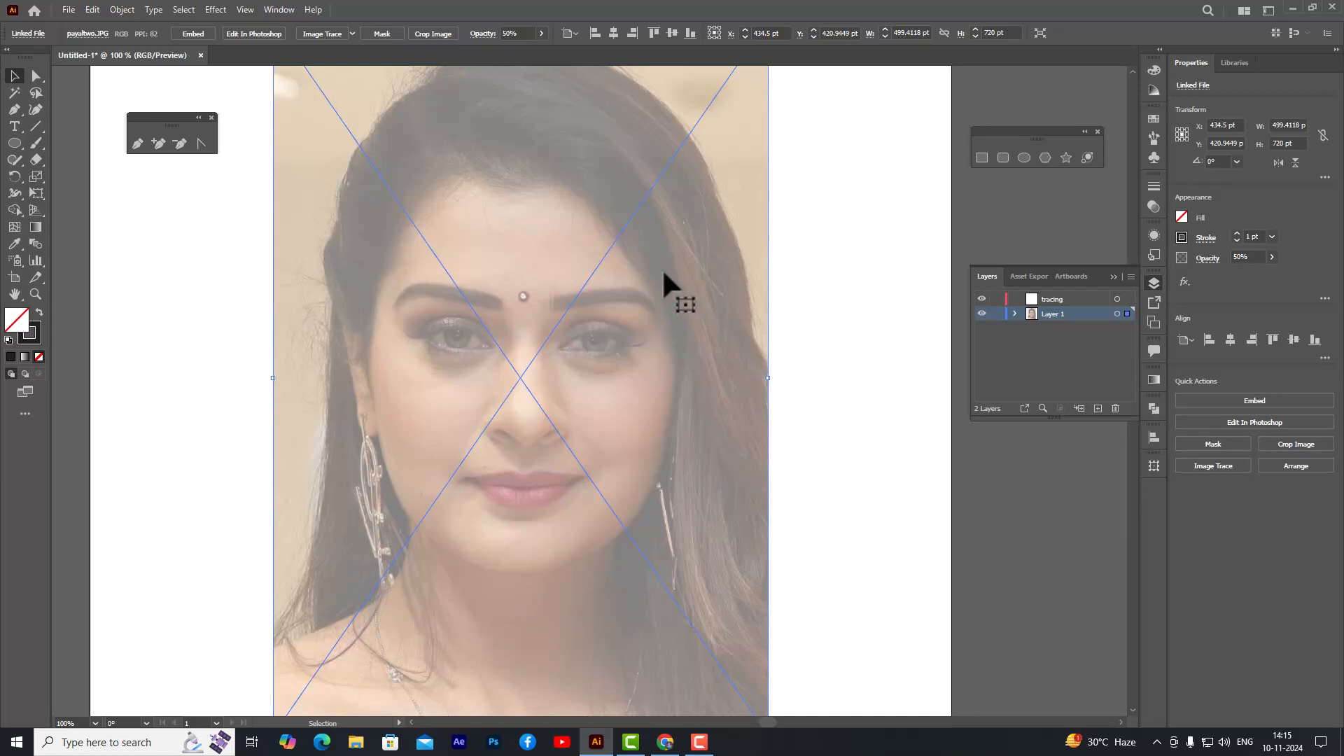
{"action": "left_click", "coordinate": [997, 313]}
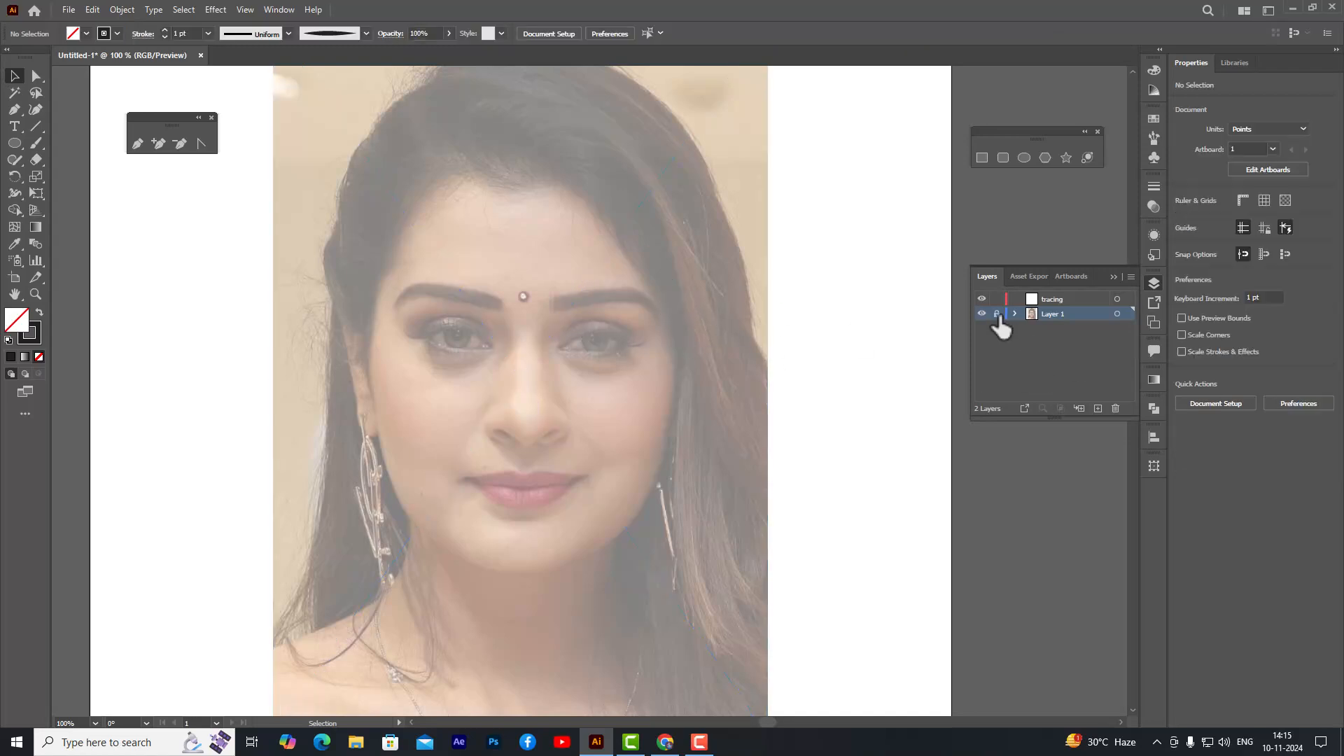
- Make the tracing layer active and ready the Paintbrush with the vectorbrush art brush
{"action": "left_click", "coordinate": [1053, 300]}
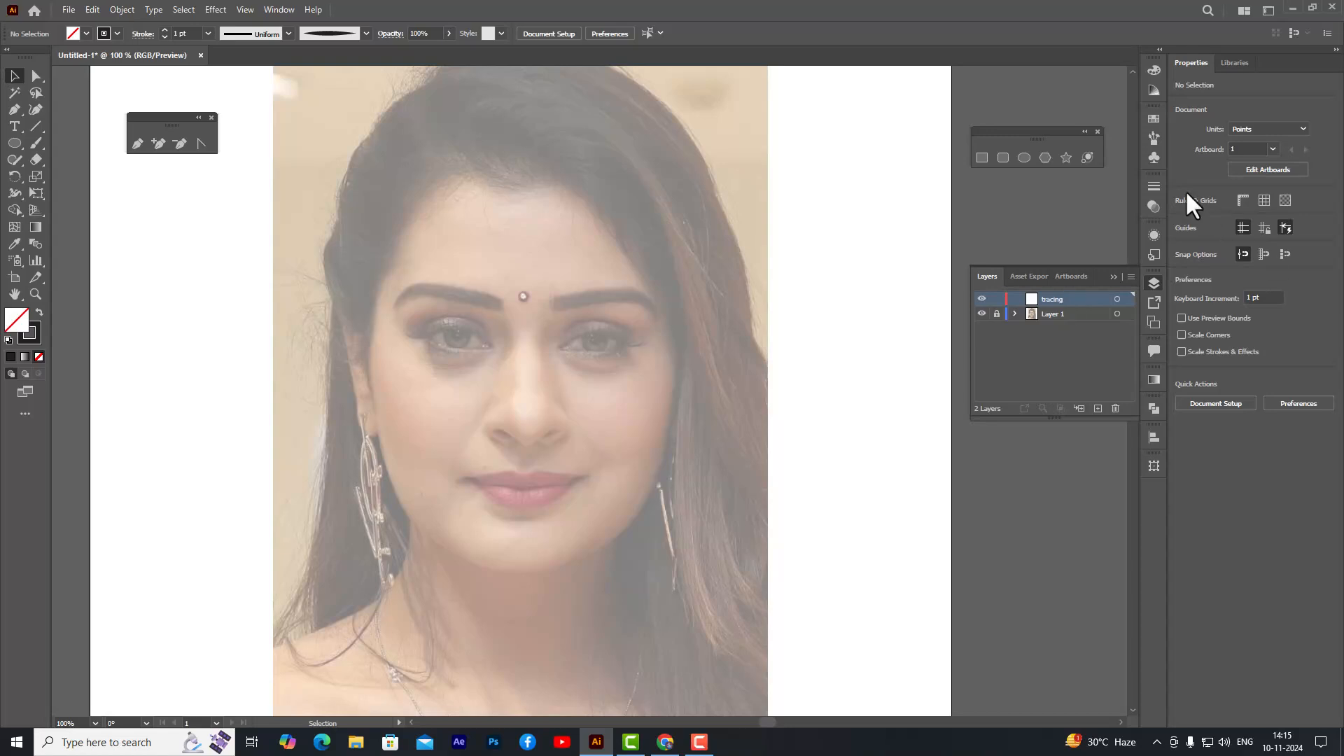
{"action": "left_click", "coordinate": [1152, 138]}
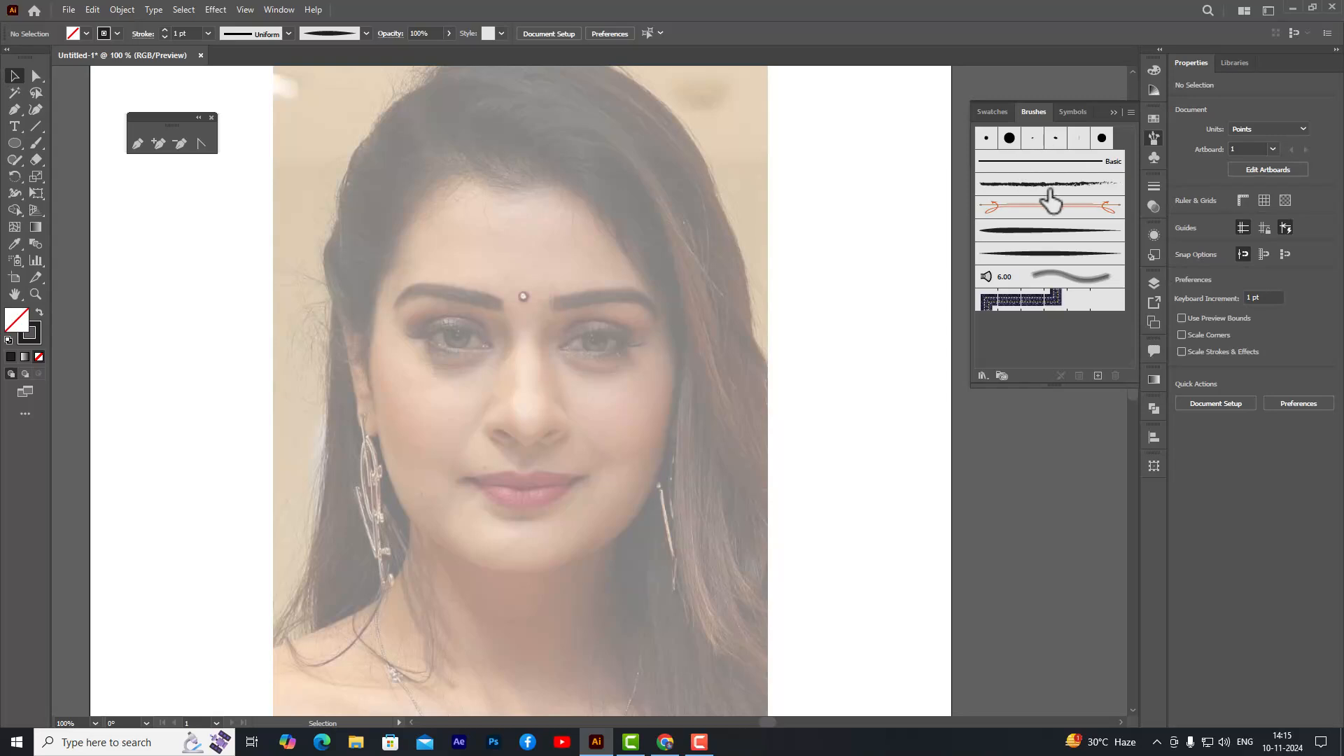
{"action": "left_click", "coordinate": [1016, 241]}
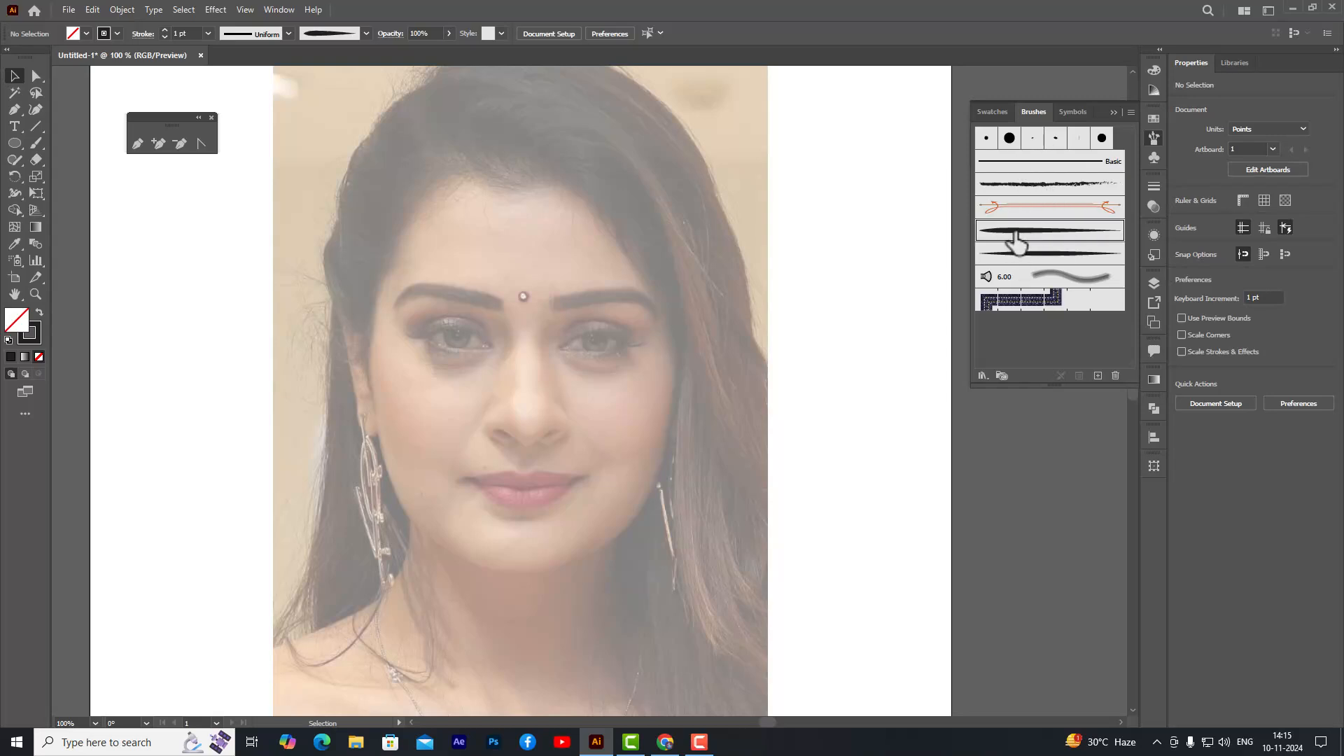
{"action": "left_click", "coordinate": [1153, 135]}
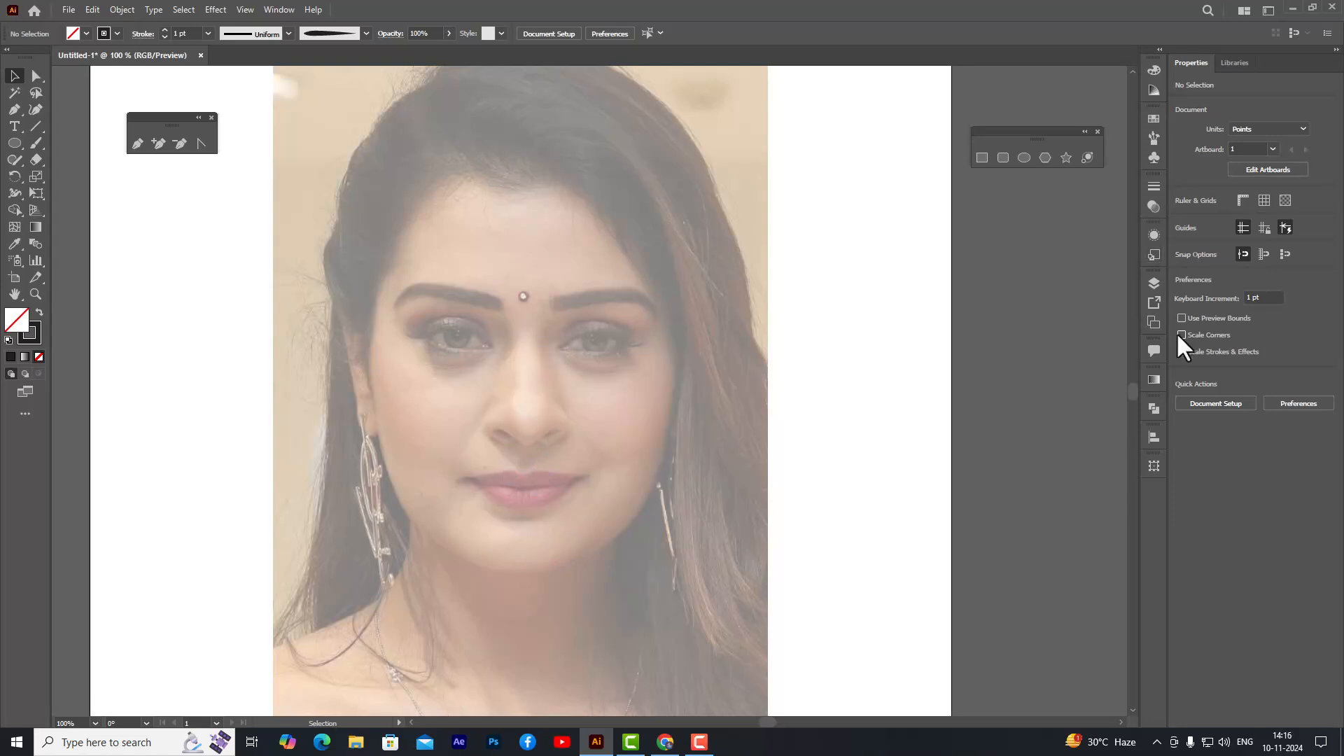
{"action": "left_click_drag", "start_coordinate": [36, 144], "coordinate": [74, 143]}
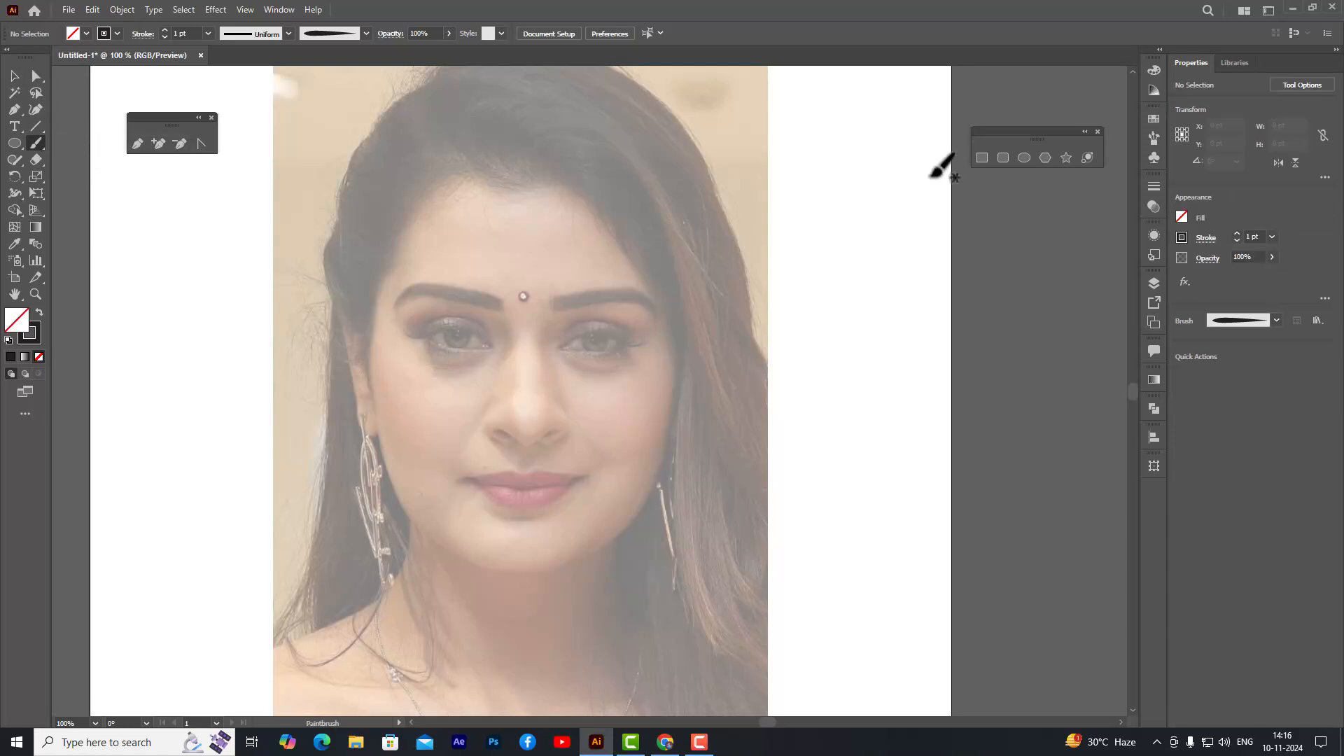
- Review the Paintbrush tool's fidelity and path-editing options, and leave them without changes
{"action": "double_click", "coordinate": [36, 143]}
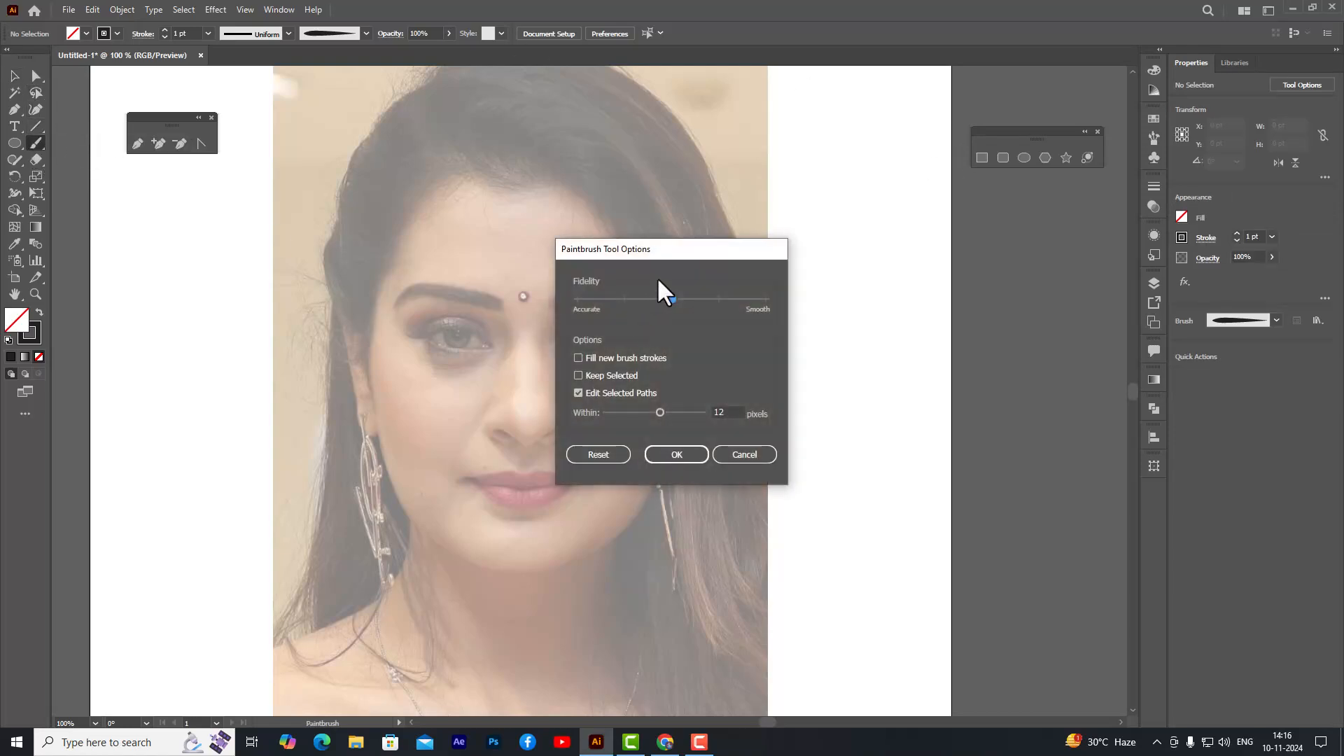
{"action": "mouse_move", "coordinate": [700, 249]}
{"action": "left_mouse_down"}
{"action": "mouse_move", "coordinate": [936, 135]}
{"action": "mouse_move", "coordinate": [844, 130]}
{"action": "left_mouse_up"}
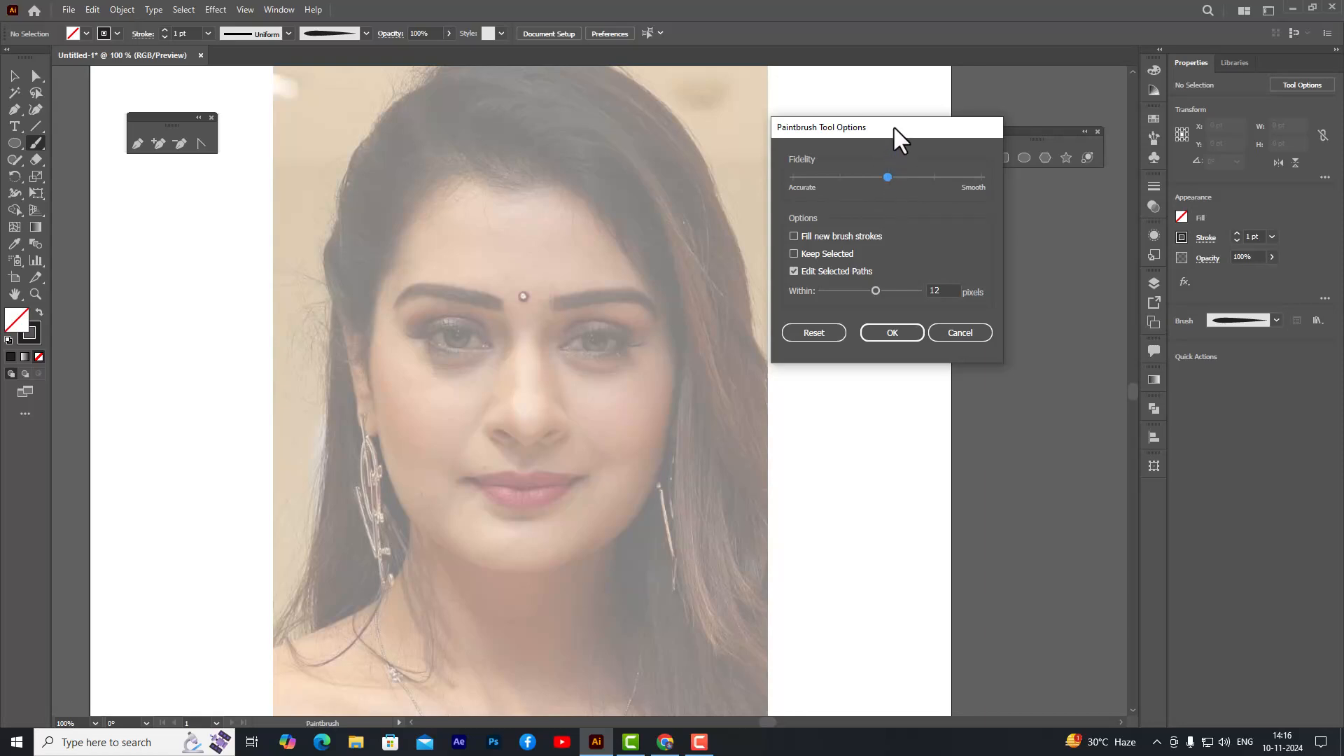
{"action": "left_click_drag", "start_coordinate": [892, 126], "coordinate": [874, 128]}
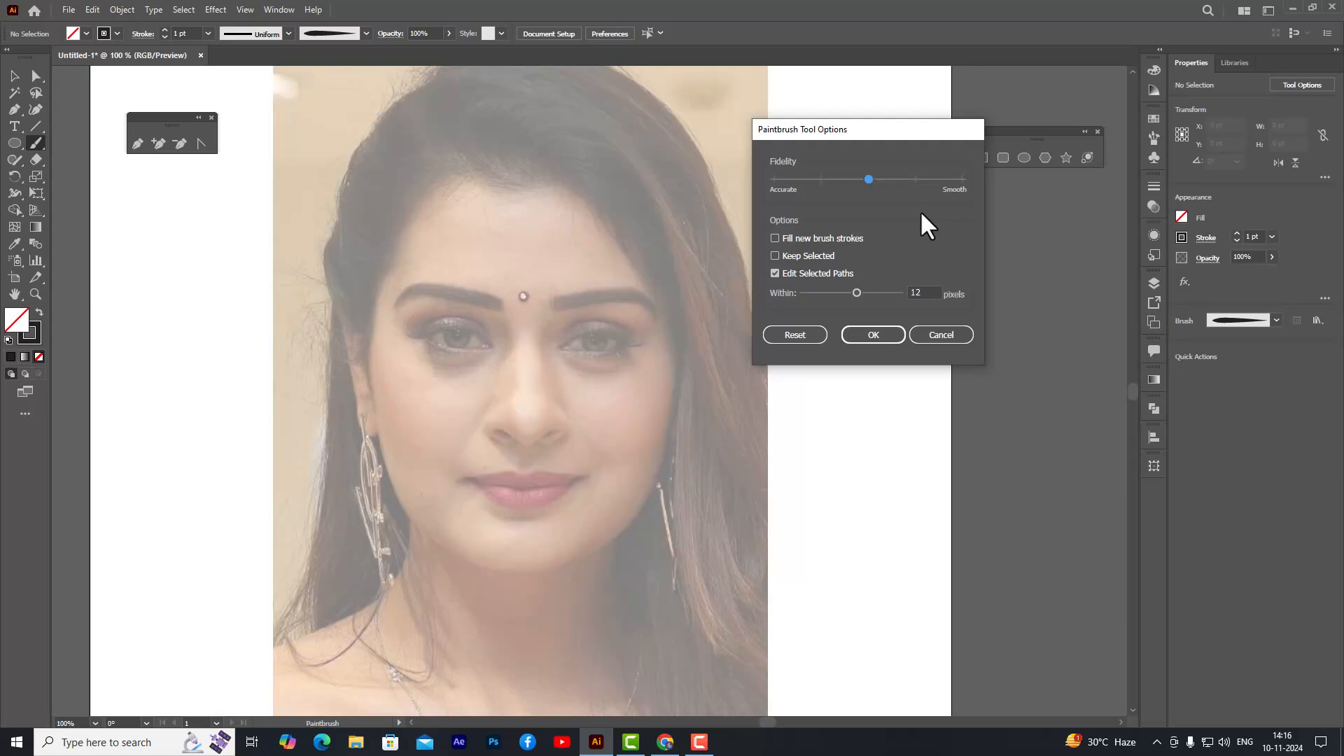
{"action": "left_click_drag", "start_coordinate": [827, 129], "coordinate": [814, 130]}
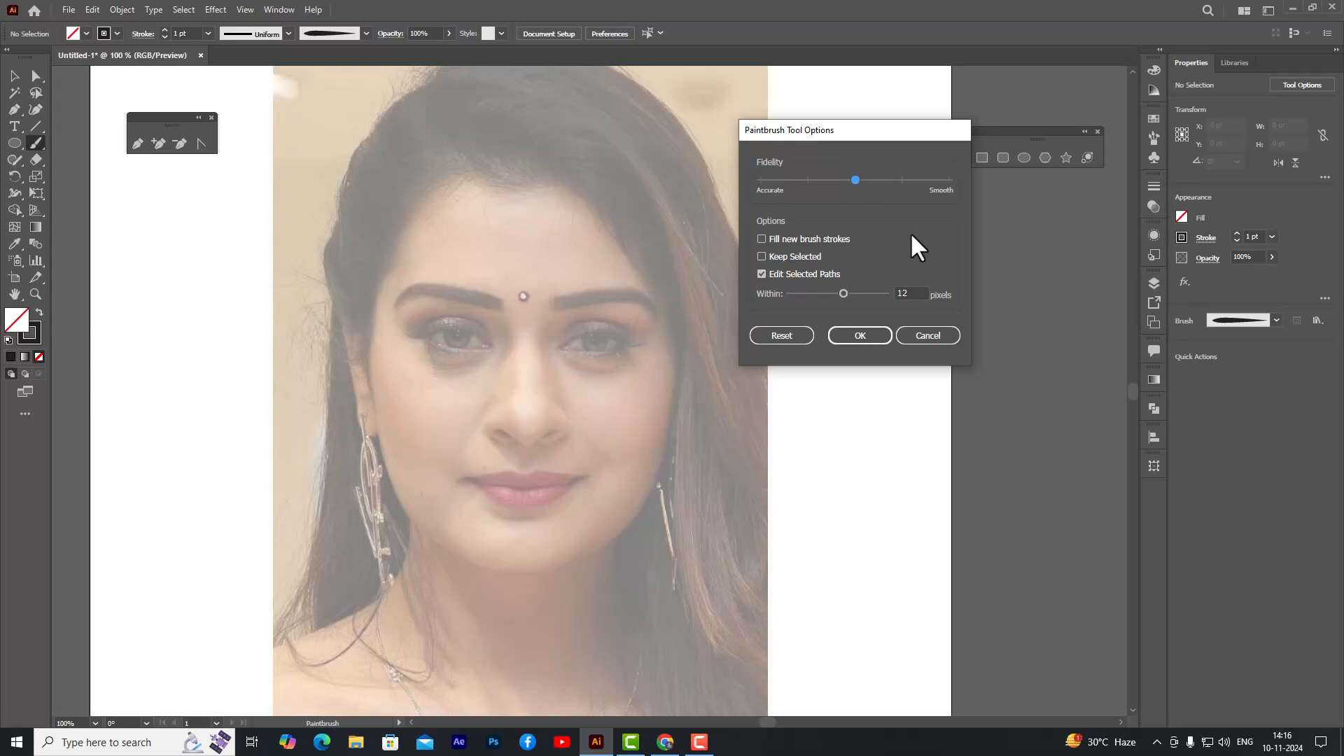
{"action": "left_click", "coordinate": [918, 335]}
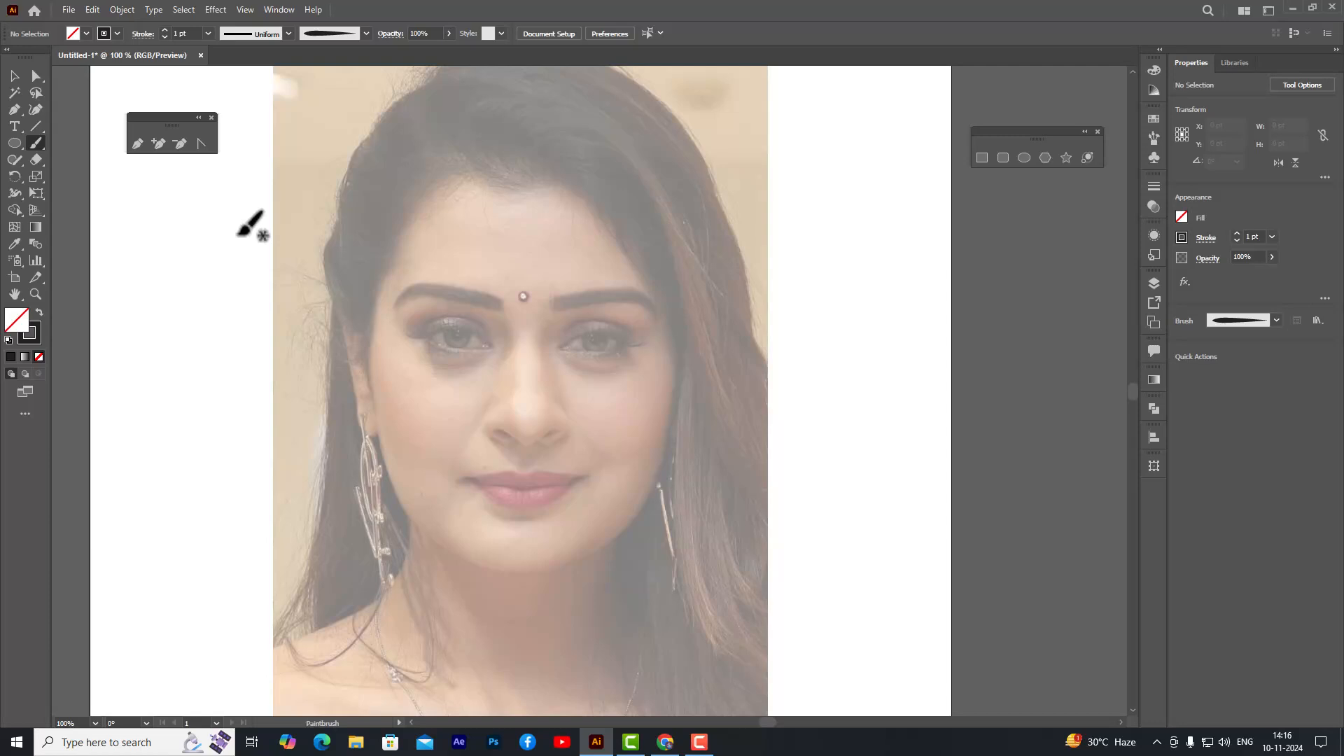
{"action": "scroll", "coordinate": [525, 331], "scroll_direction": "down", "scroll_amount": 1}
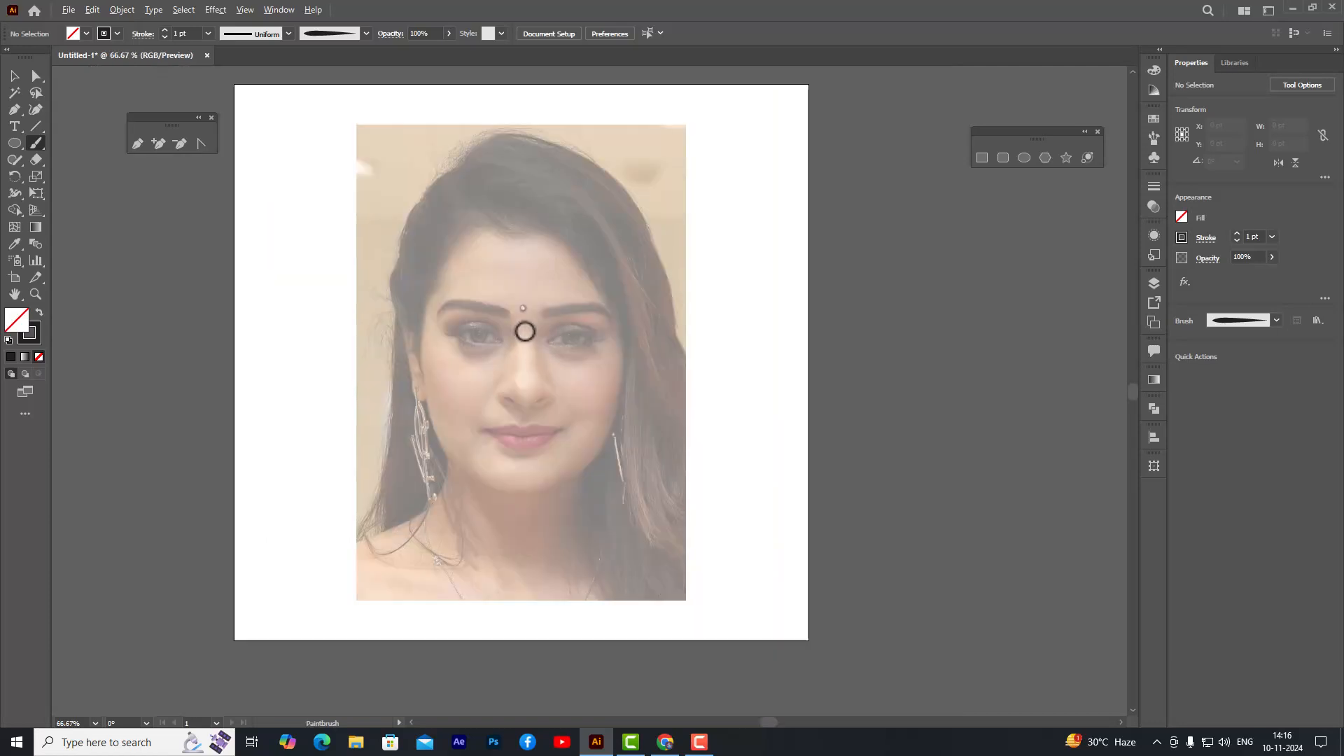
{"action": "scroll", "coordinate": [508, 324], "scroll_direction": "up", "scroll_amount": 1}
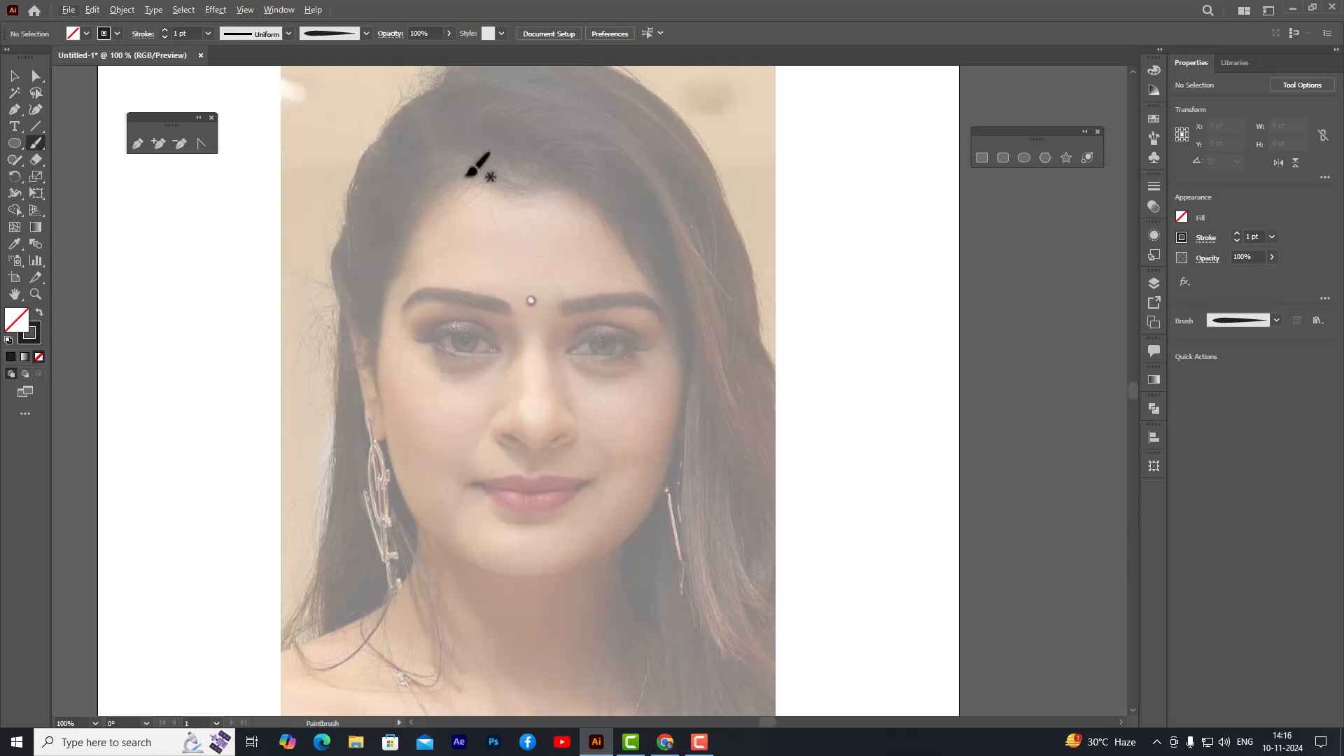
{"action": "mouse_move", "coordinate": [433, 198]}
{"action": "left_mouse_down"}
{"action": "mouse_move", "coordinate": [466, 172]}
{"action": "mouse_move", "coordinate": [513, 169]}
{"action": "mouse_move", "coordinate": [593, 195]}
{"action": "mouse_move", "coordinate": [627, 226]}
{"action": "left_mouse_up"}
{"action": "key", "text": "ctrl+z"}
- Bring the stroke colour to the front and paint the face outline around the forehead, cheeks and chin
{"action": "left_click", "coordinate": [33, 335]}
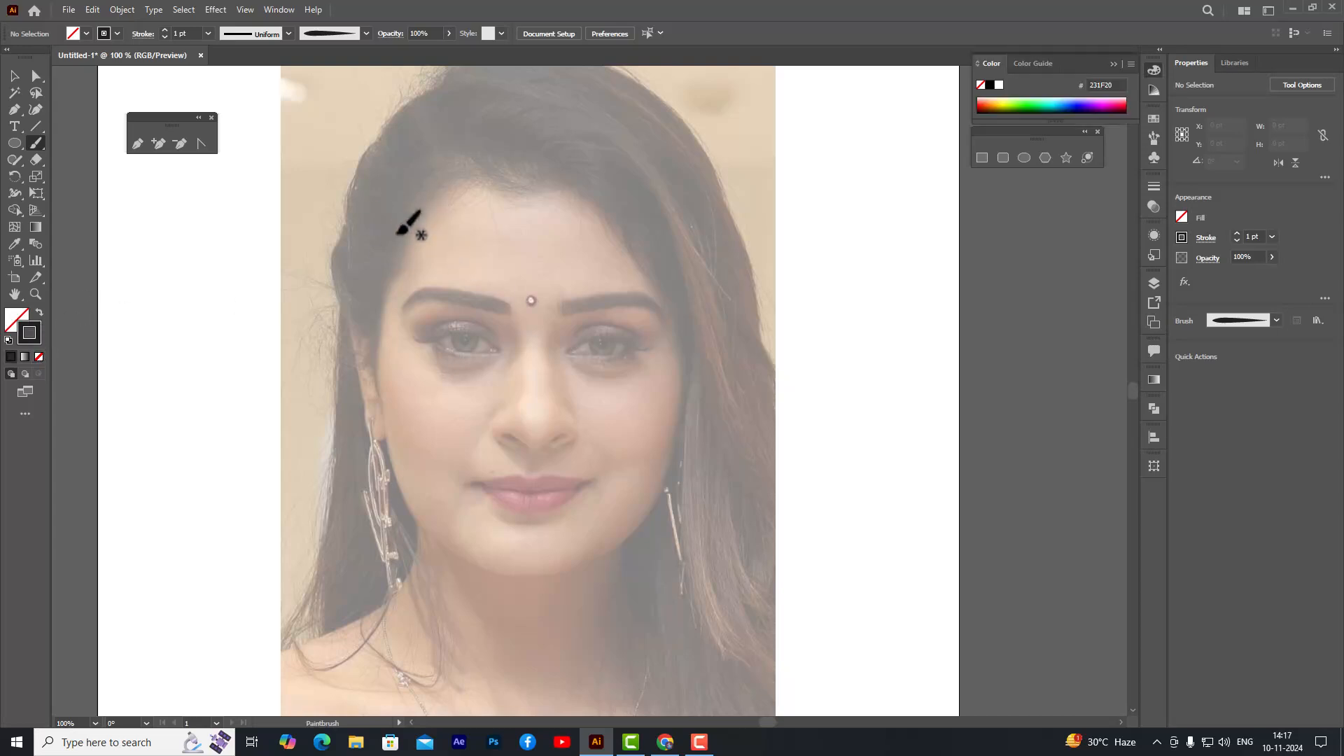
{"action": "mouse_move", "coordinate": [402, 238]}
{"action": "left_mouse_down"}
{"action": "mouse_move", "coordinate": [467, 172]}
{"action": "mouse_move", "coordinate": [555, 167]}
{"action": "mouse_move", "coordinate": [610, 195]}
{"action": "mouse_move", "coordinate": [647, 251]}
{"action": "mouse_move", "coordinate": [683, 347]}
{"action": "mouse_move", "coordinate": [682, 429]}
{"action": "mouse_move", "coordinate": [651, 514]}
{"action": "mouse_move", "coordinate": [579, 562]}
{"action": "left_mouse_up"}
{"action": "mouse_move", "coordinate": [553, 571]}
{"action": "left_mouse_down"}
{"action": "mouse_move", "coordinate": [450, 555]}
{"action": "mouse_move", "coordinate": [402, 498]}
{"action": "mouse_move", "coordinate": [375, 358]}
{"action": "mouse_move", "coordinate": [401, 242]}
{"action": "left_mouse_up"}
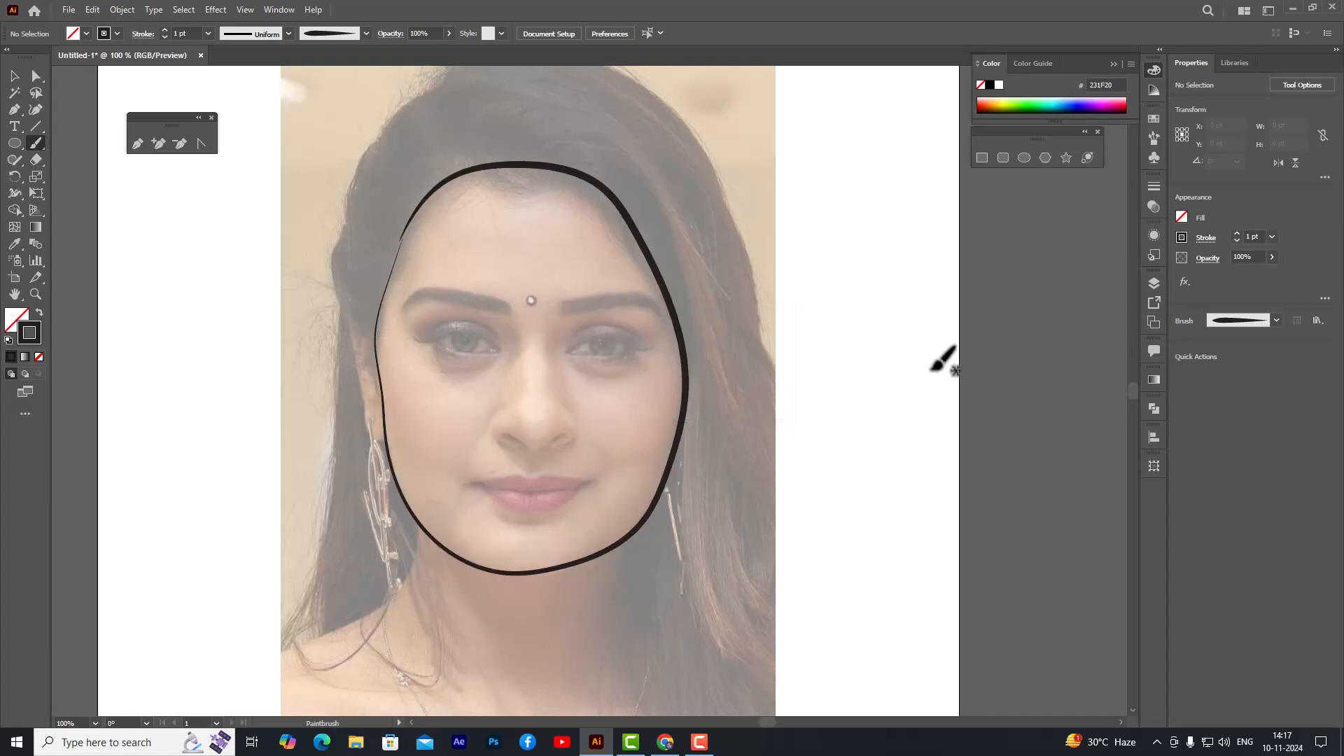
- Set the painted face outline's stroke weight to 0.5 pt, after trying 0.25 pt
{"action": "left_click", "coordinate": [13, 77]}
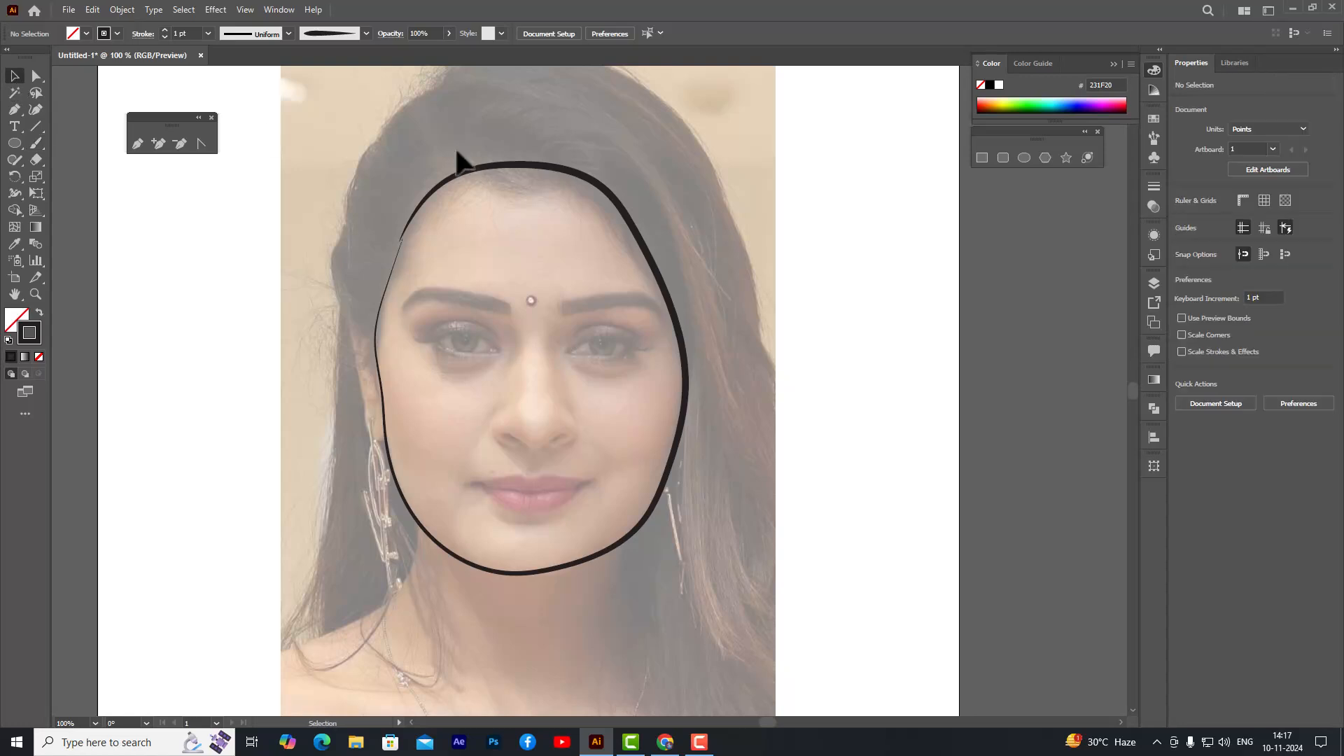
{"action": "left_click", "coordinate": [523, 162]}
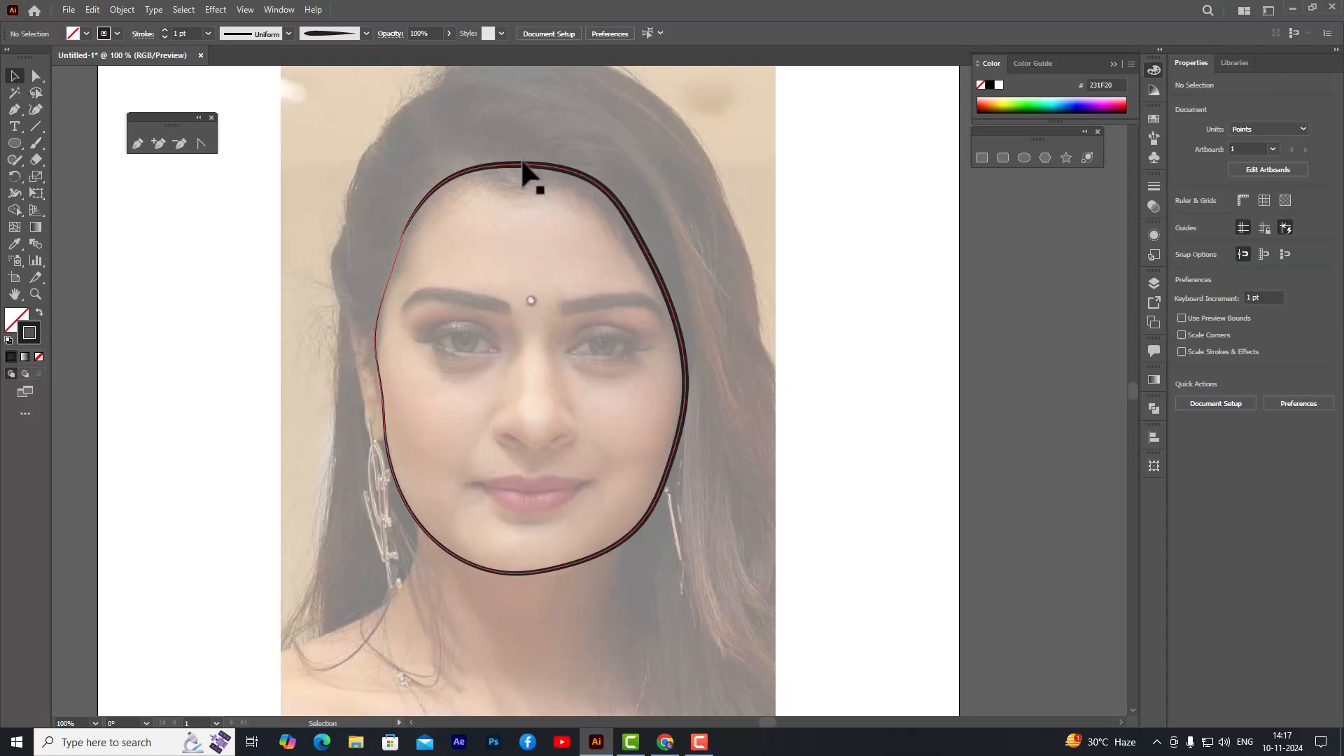
{"action": "left_click", "coordinate": [208, 33]}
{"action": "left_click", "coordinate": [237, 47]}
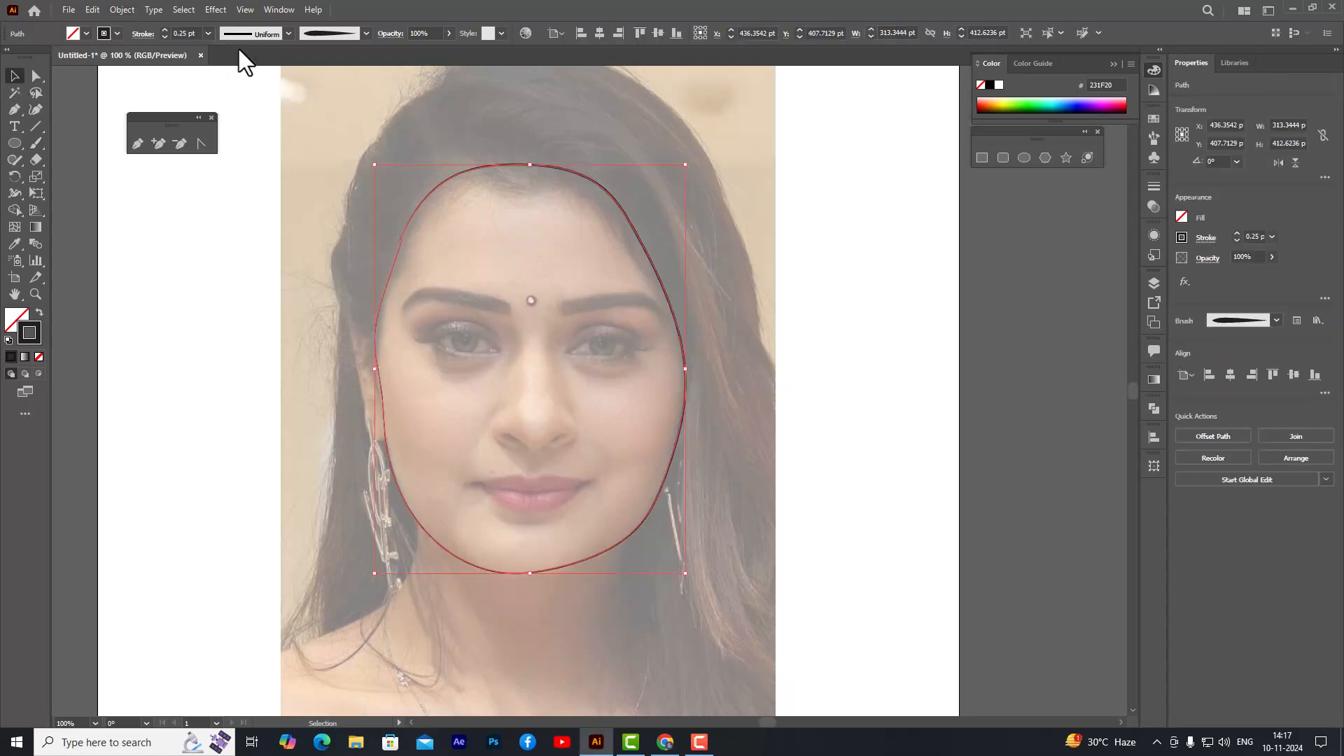
{"action": "left_click", "coordinate": [207, 33]}
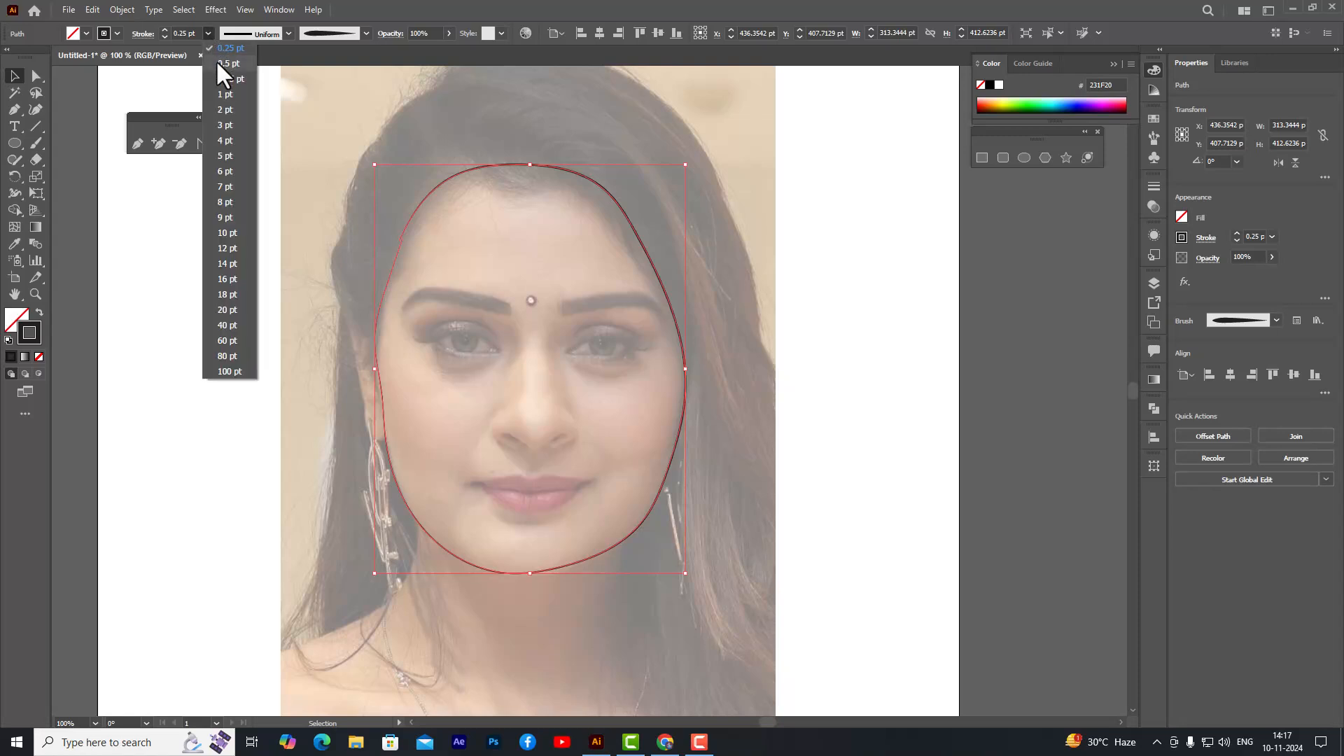
{"action": "left_click", "coordinate": [216, 61]}
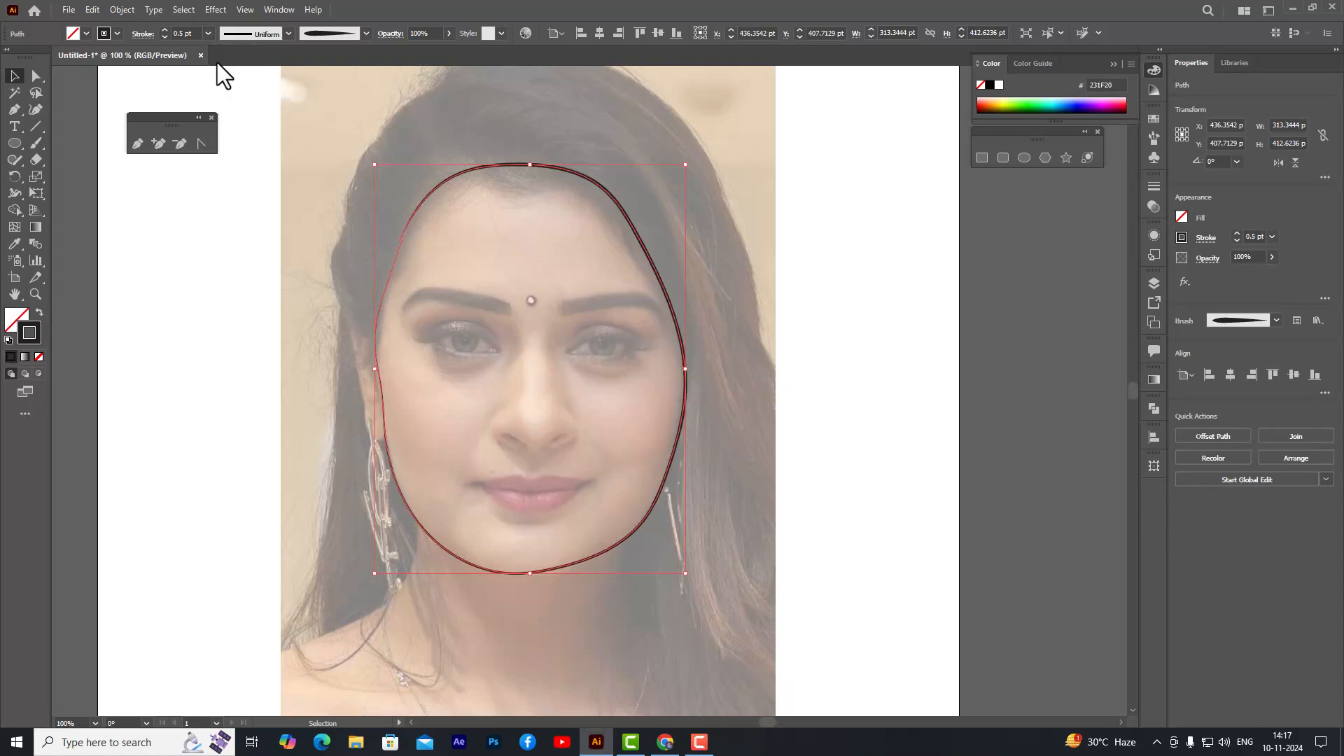
- Nudge the face outline's anchor point beside the forehead to refine the curve, and select the whole outline
{"action": "left_click", "coordinate": [33, 81]}
{"action": "left_click", "coordinate": [338, 269]}
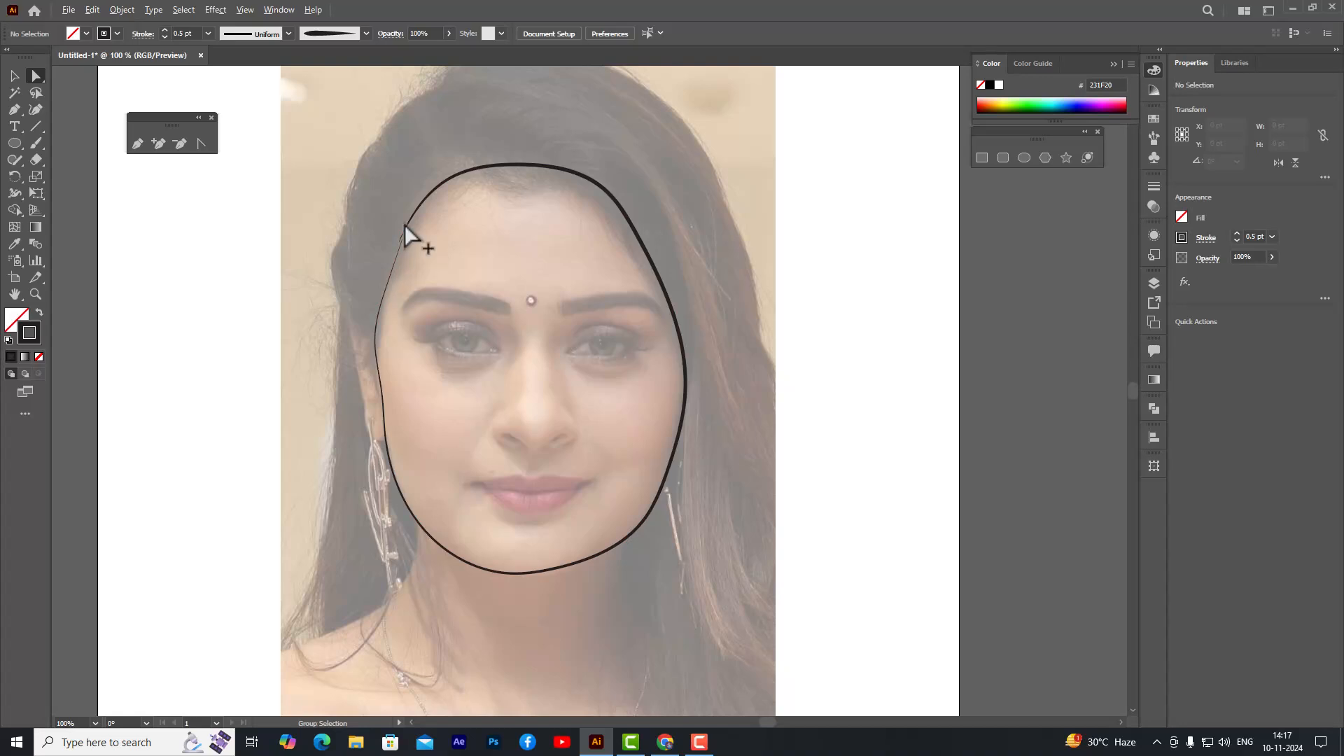
{"action": "scroll", "coordinate": [405, 224], "scroll_direction": "up", "scroll_amount": 5}
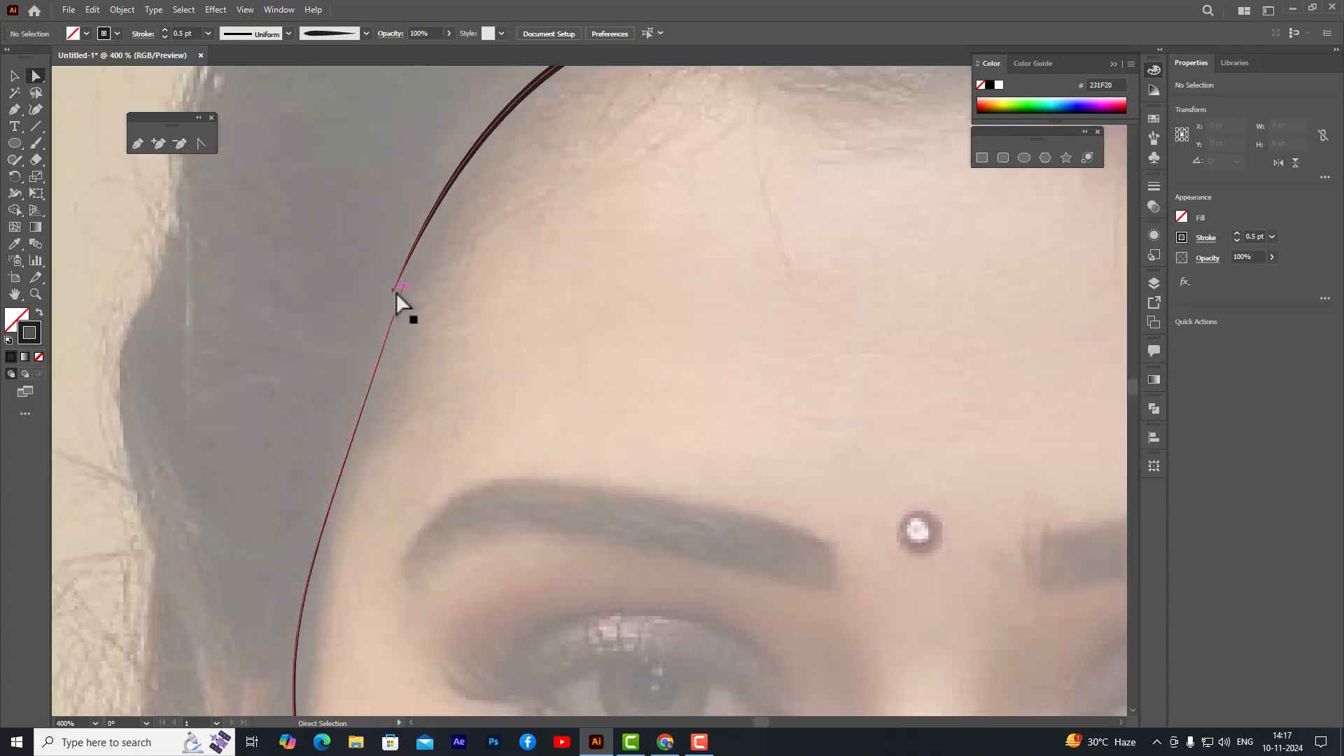
{"action": "left_click_drag", "start_coordinate": [392, 296], "coordinate": [402, 278]}
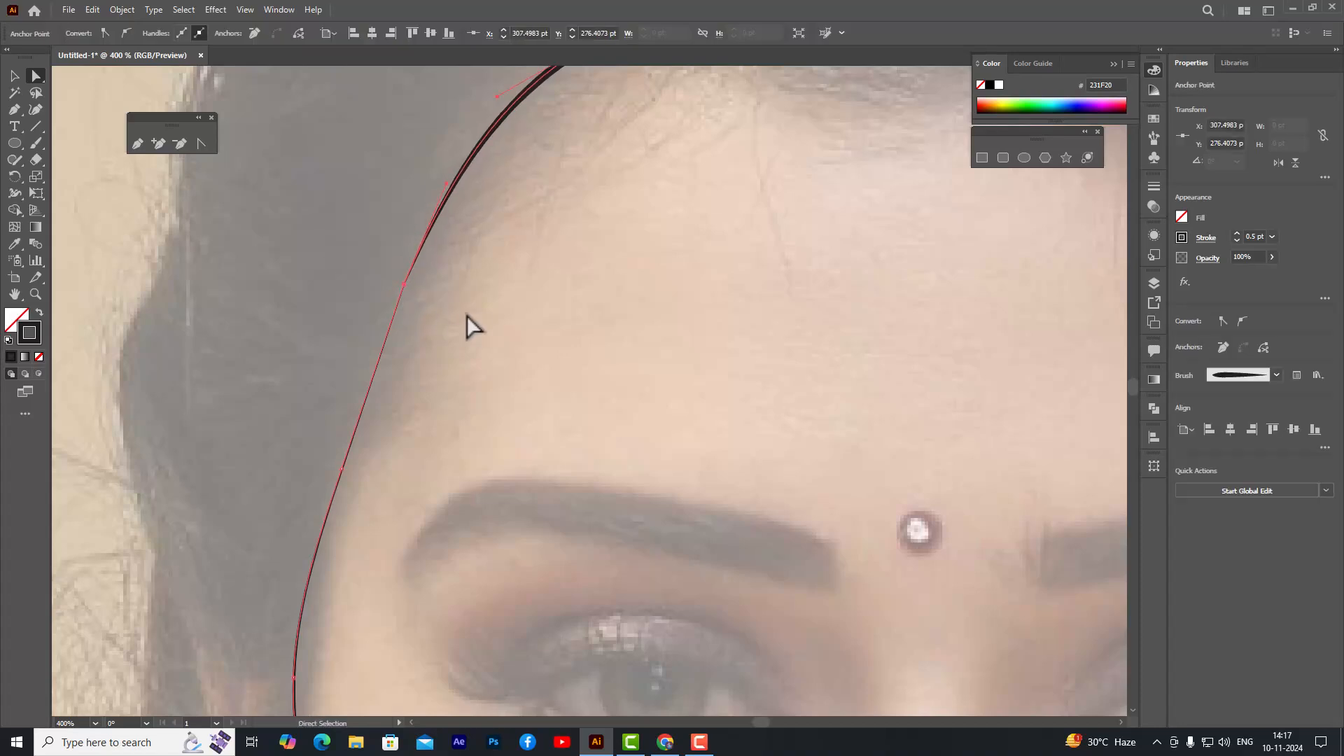
{"action": "left_click", "coordinate": [126, 207]}
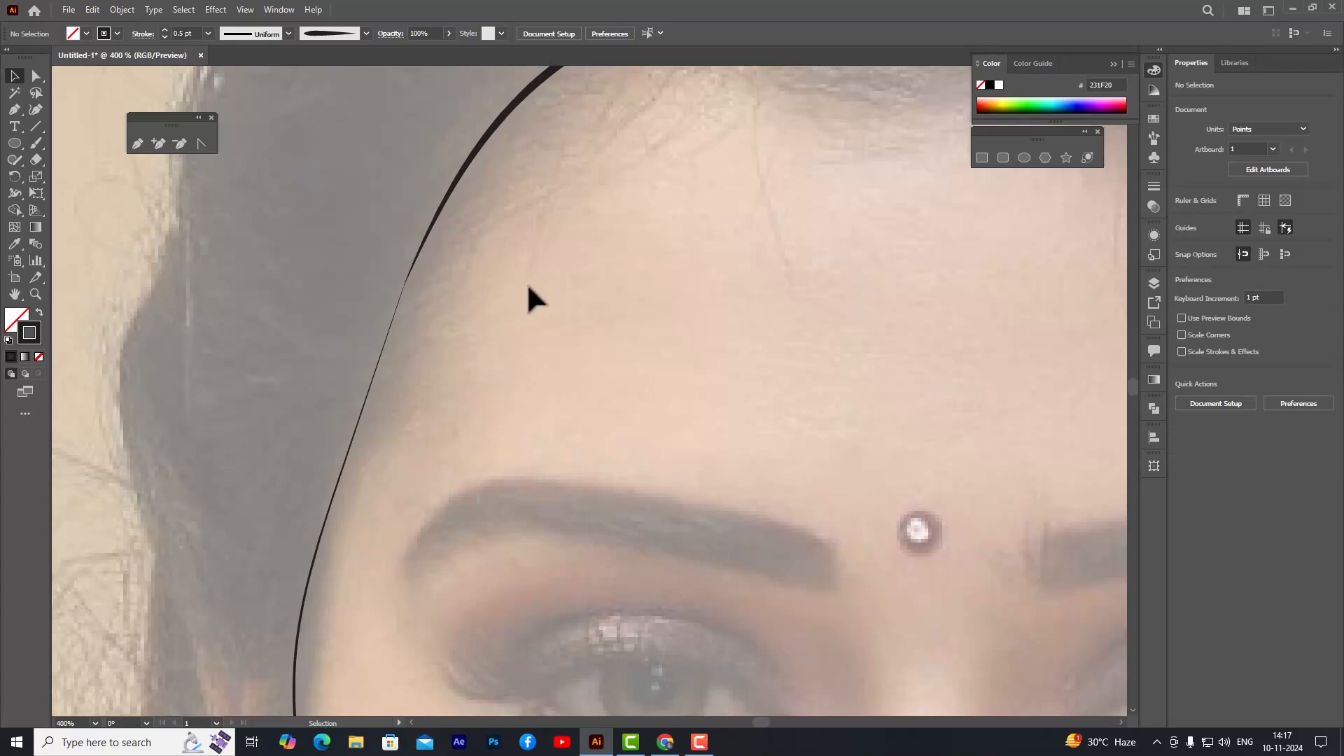
{"action": "key", "text": "ctrl+0"}
{"action": "key", "text": "ctrl+1"}
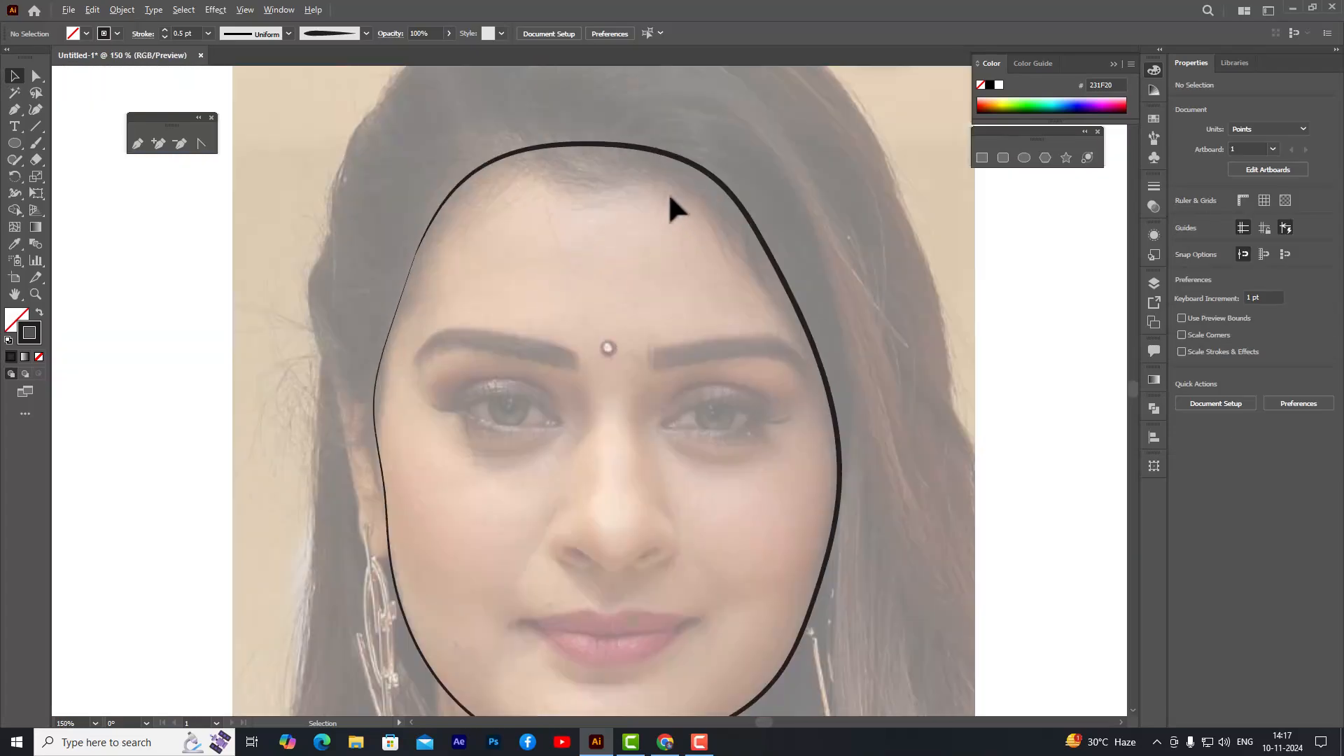
{"action": "left_click", "coordinate": [678, 159]}
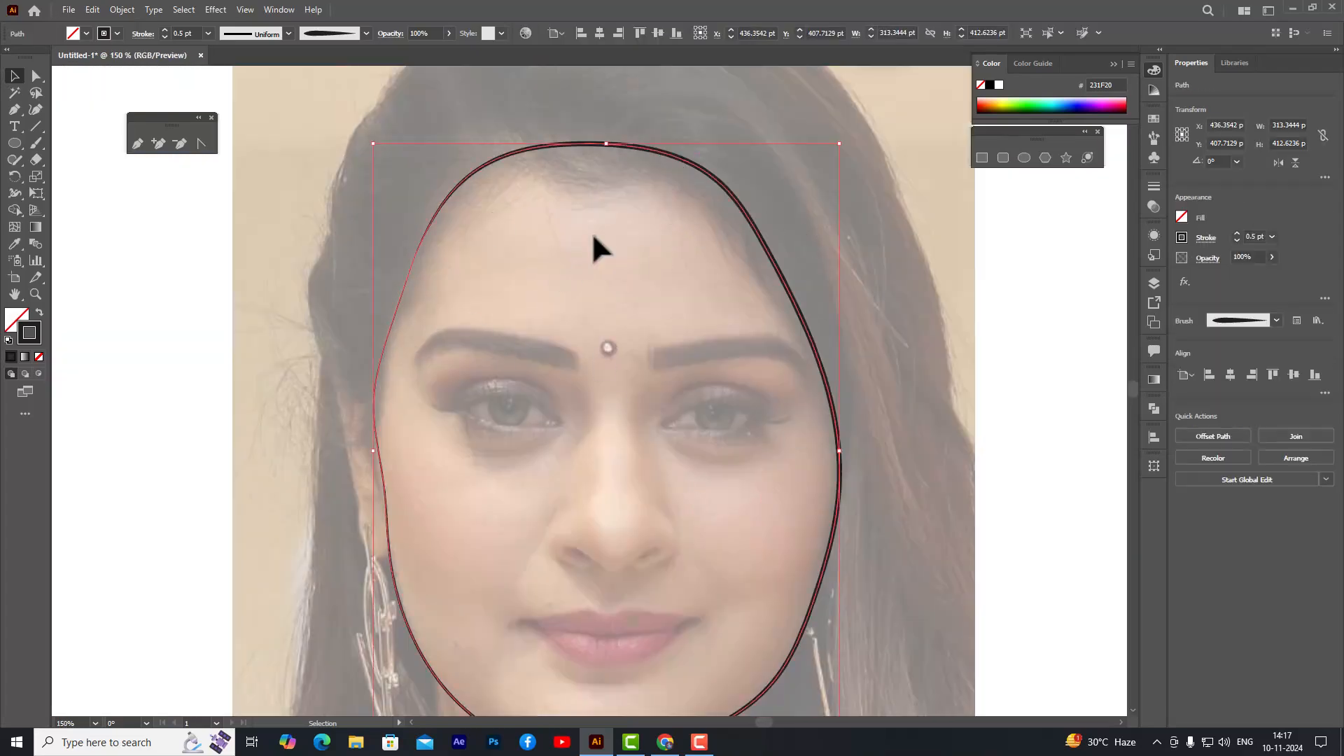
{"action": "scroll", "coordinate": [642, 237], "scroll_direction": "down", "scroll_amount": 3}
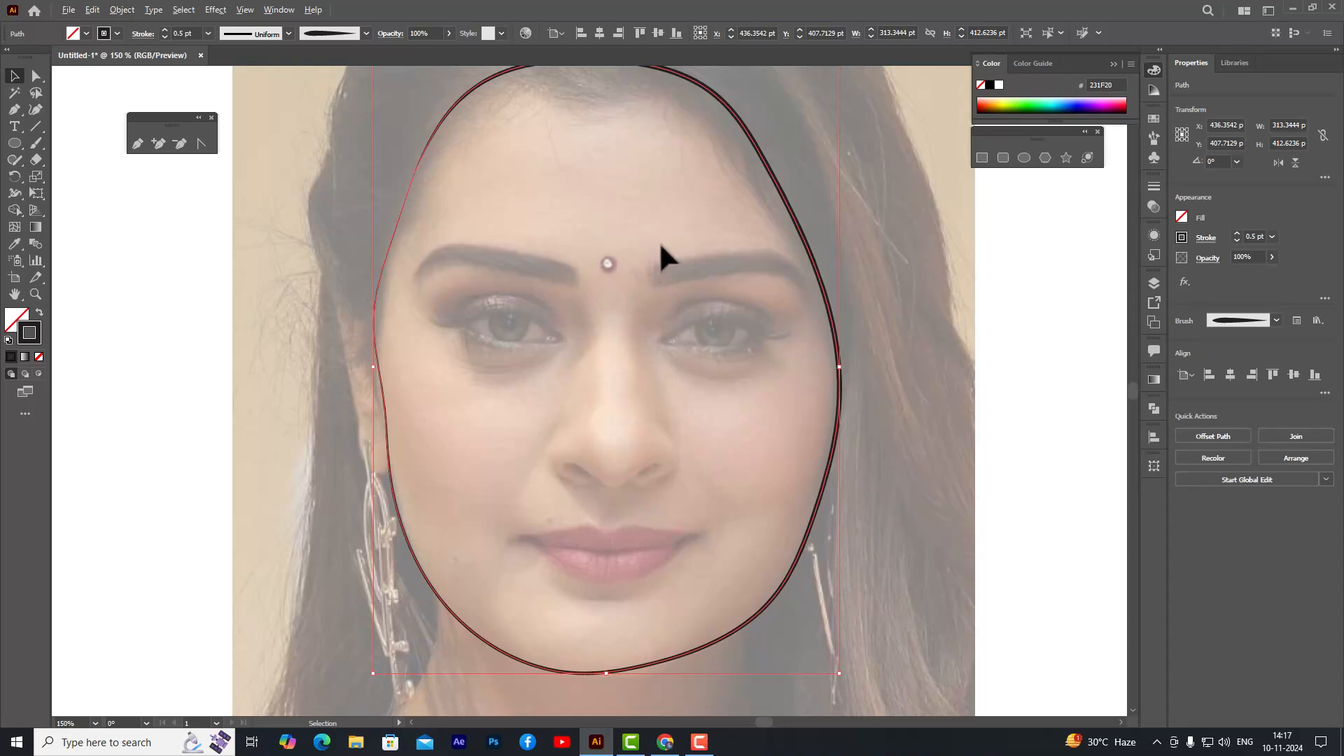
{"action": "key", "text": "ctrl+0"}
{"action": "key", "text": "ctrl+1"}
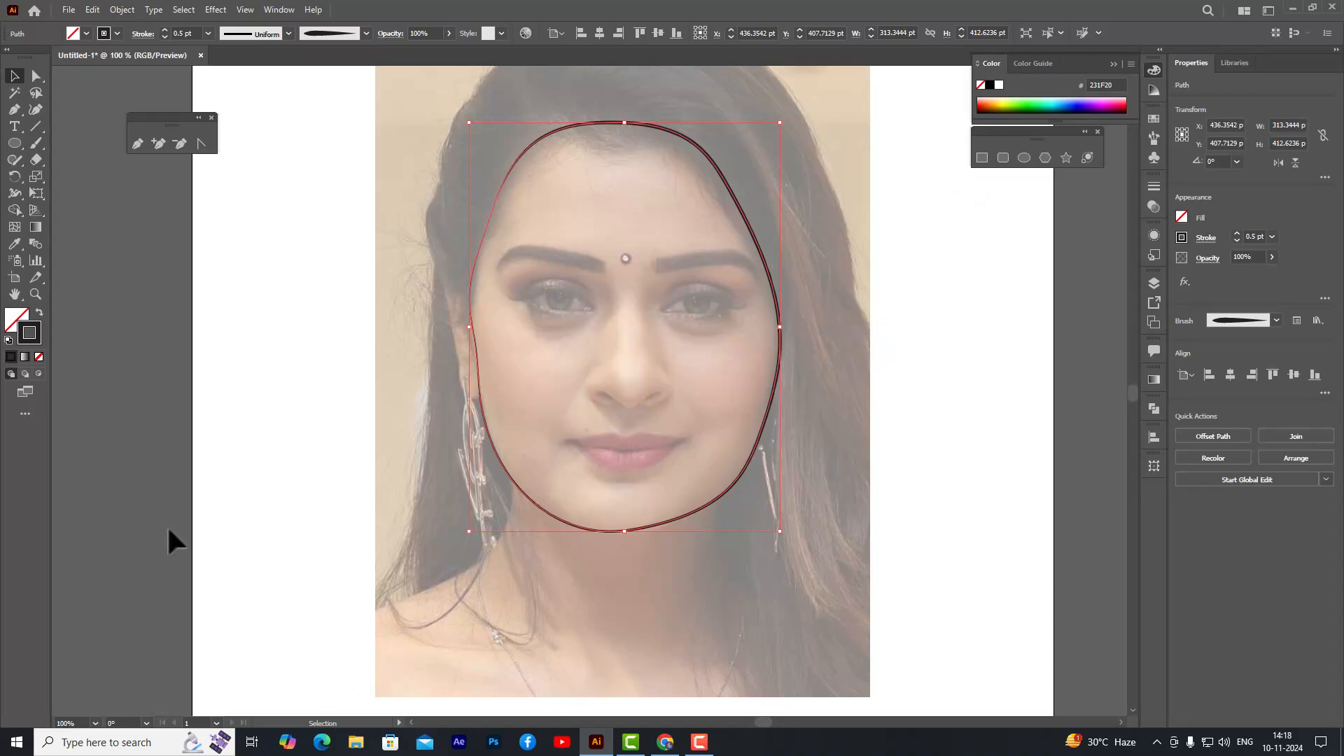
- Try to extend the selected face outline around the neck and shoulders with the Paintbrush, and undo it
{"action": "left_click", "coordinate": [37, 143]}
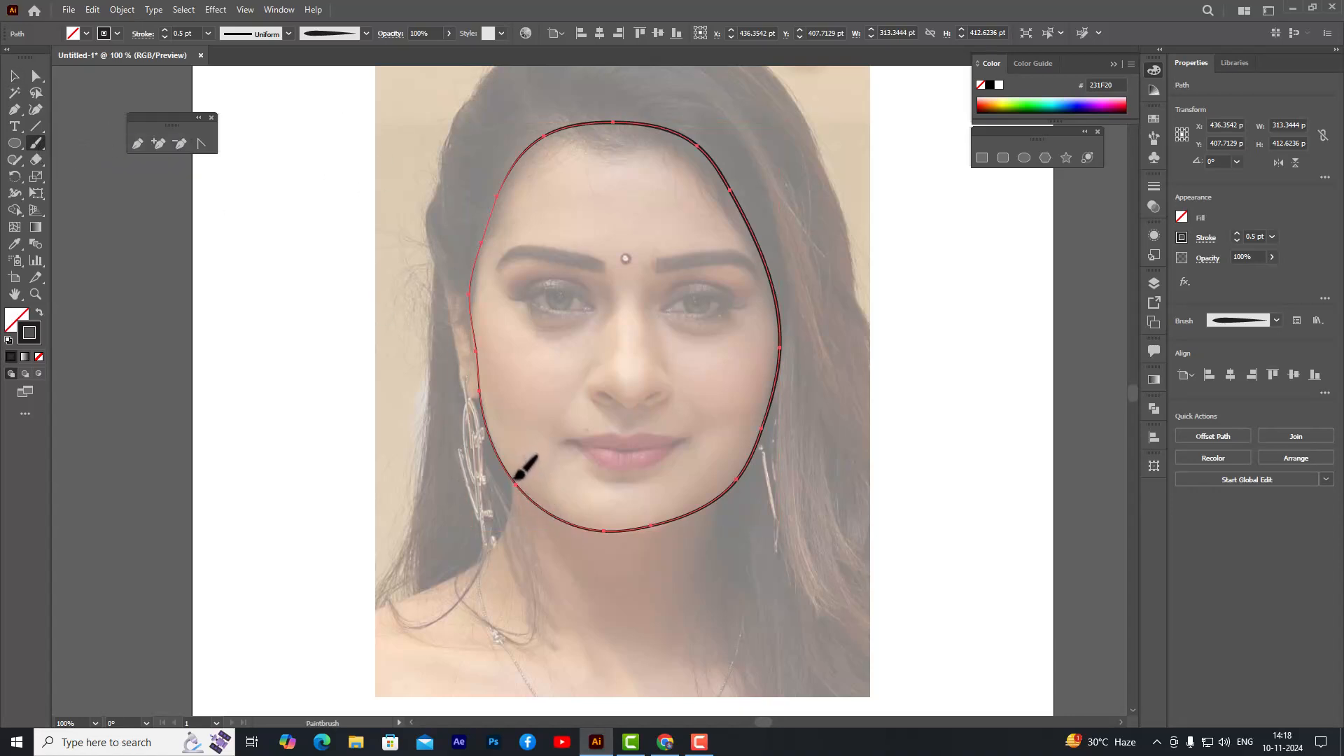
{"action": "mouse_move", "coordinate": [516, 482]}
{"action": "left_mouse_down"}
{"action": "mouse_move", "coordinate": [485, 563]}
{"action": "mouse_move", "coordinate": [373, 622]}
{"action": "mouse_move", "coordinate": [381, 640]}
{"action": "mouse_move", "coordinate": [431, 659]}
{"action": "mouse_move", "coordinate": [584, 675]}
{"action": "mouse_move", "coordinate": [812, 649]}
{"action": "mouse_move", "coordinate": [821, 612]}
{"action": "mouse_move", "coordinate": [745, 530]}
{"action": "left_mouse_up"}
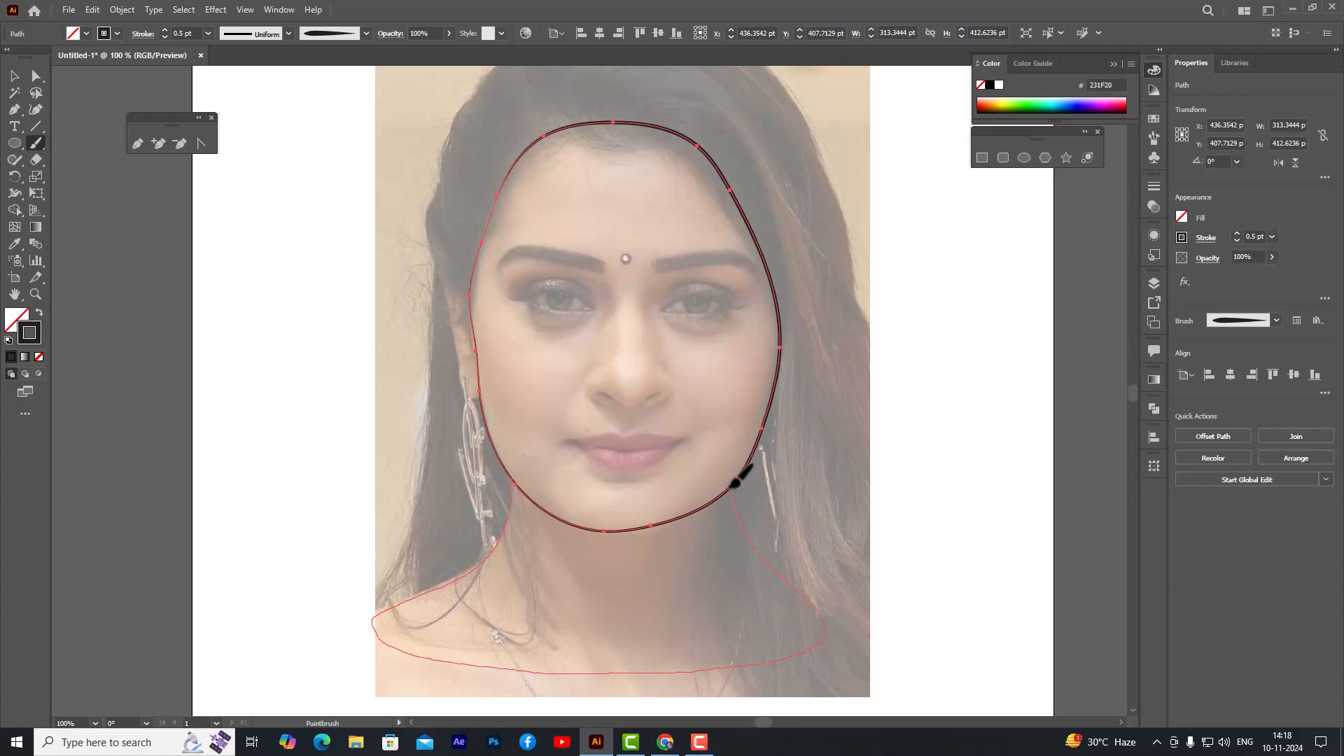
{"action": "left_click_drag", "start_coordinate": [734, 483], "coordinate": [741, 481]}
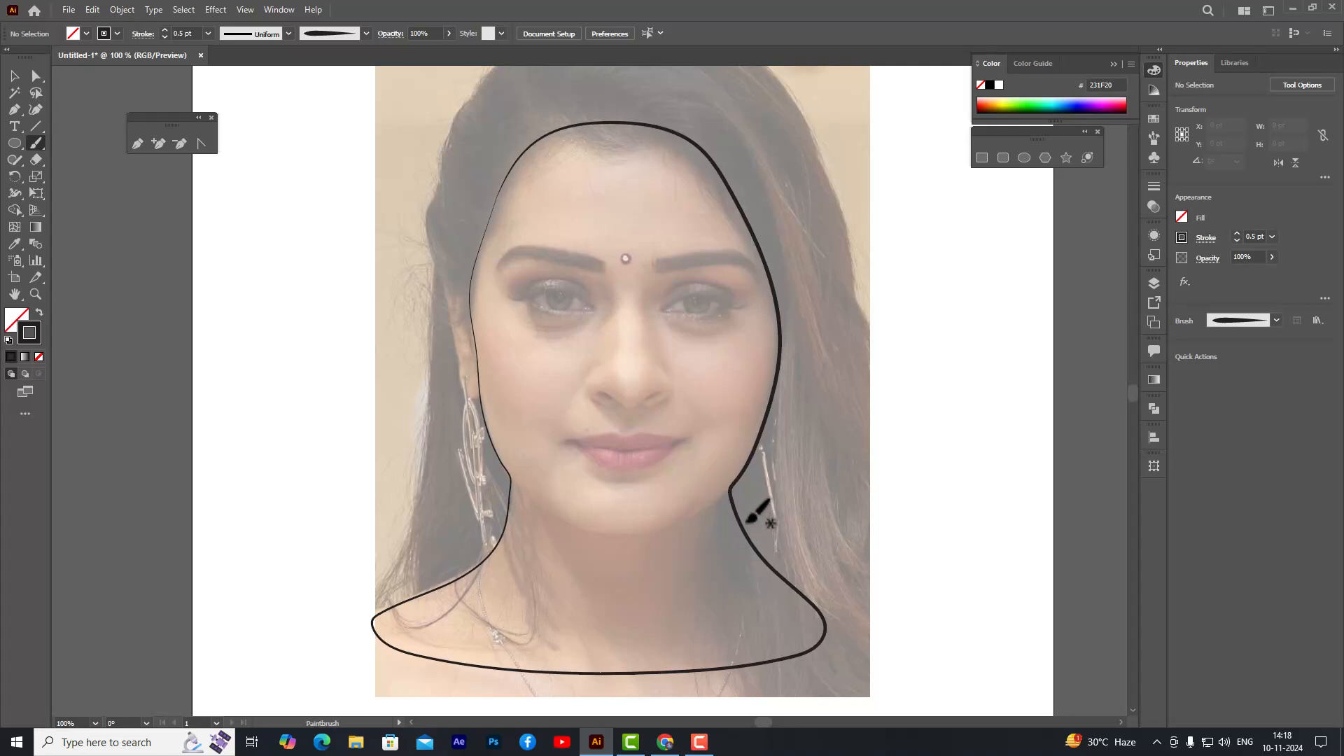
{"action": "key", "text": "v"}
{"action": "key", "text": "ctrl+z"}
- Extend the selected face outline with the Paintbrush around the neck and shoulders, from one jaw corner to the other
{"action": "key", "text": "b"}
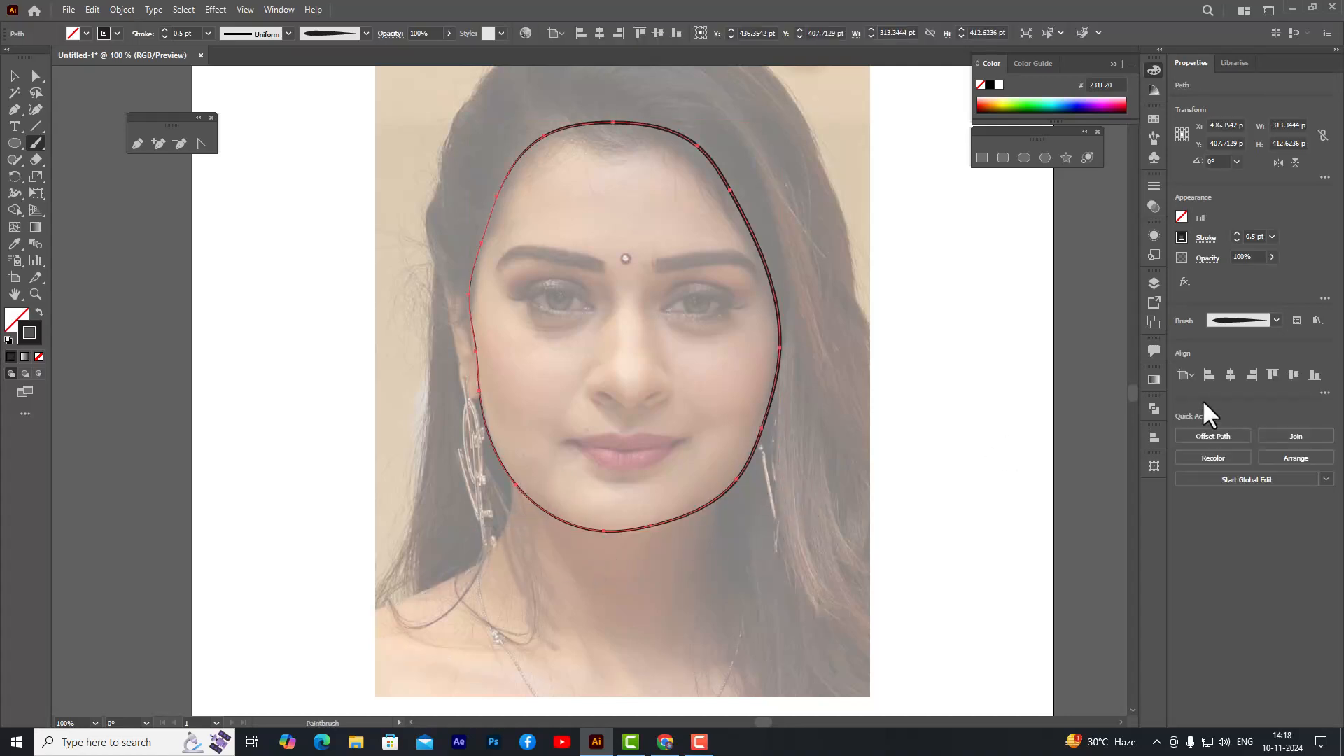
{"action": "left_click", "coordinate": [1154, 282]}
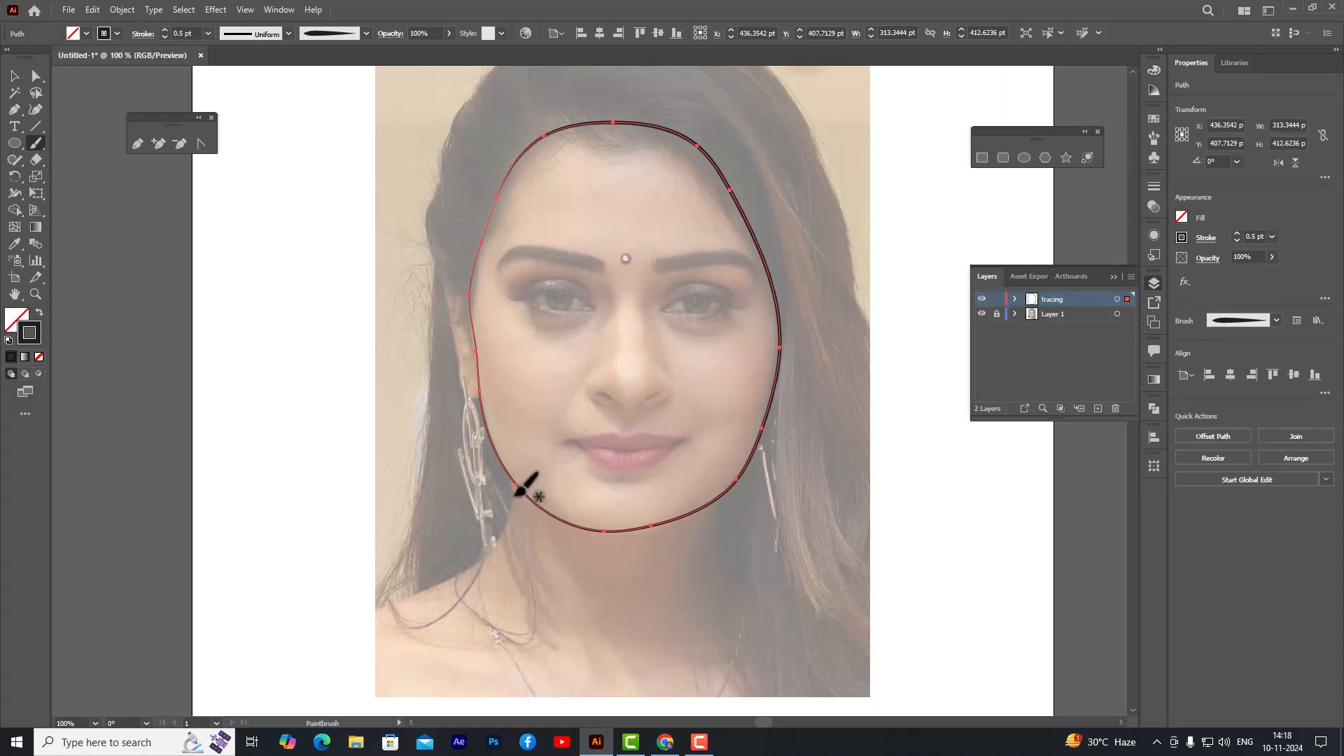
{"action": "mouse_move", "coordinate": [517, 482]}
{"action": "left_mouse_down"}
{"action": "mouse_move", "coordinate": [495, 543]}
{"action": "mouse_move", "coordinate": [382, 602]}
{"action": "mouse_move", "coordinate": [371, 630]}
{"action": "mouse_move", "coordinate": [428, 656]}
{"action": "mouse_move", "coordinate": [824, 654]}
{"action": "mouse_move", "coordinate": [827, 629]}
{"action": "mouse_move", "coordinate": [758, 600]}
{"action": "mouse_move", "coordinate": [729, 558]}
{"action": "mouse_move", "coordinate": [726, 498]}
{"action": "left_mouse_up"}
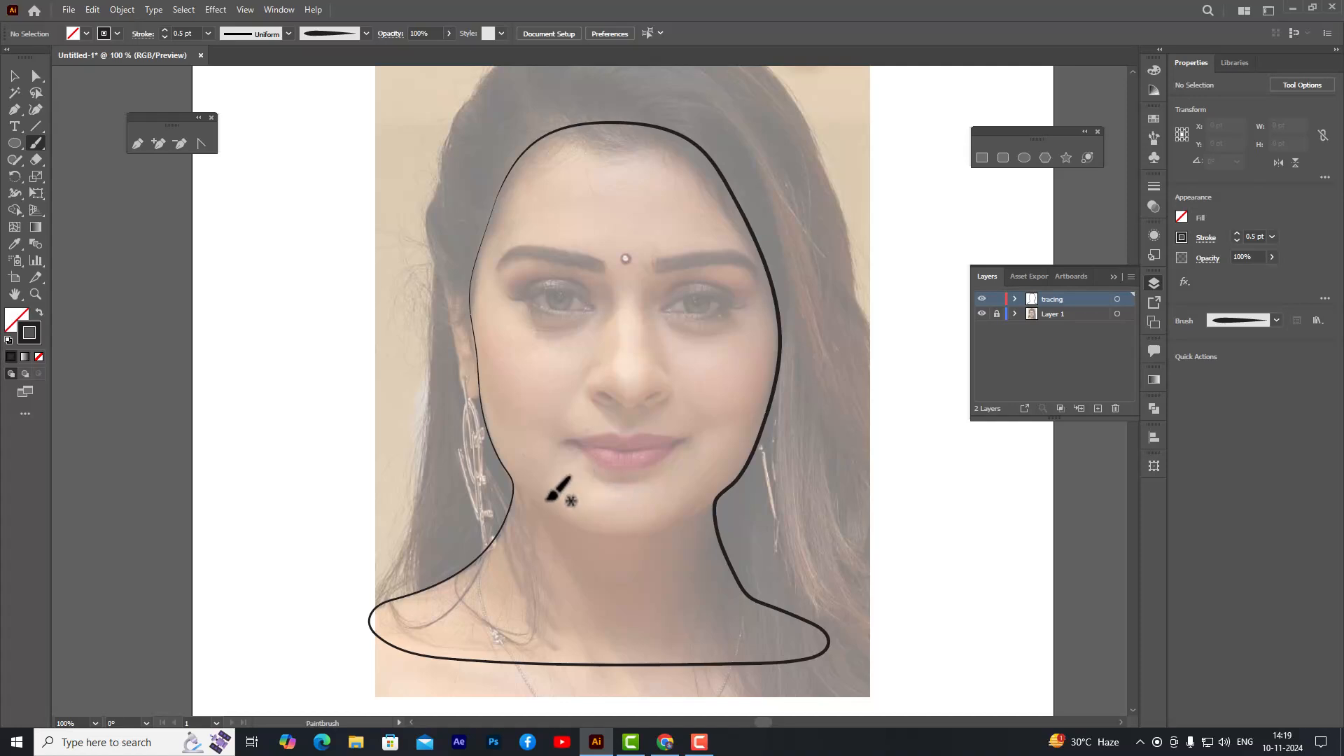
- Paint a separate chin line along the lower jaw, joining both jaw corners of the head-and-neck outline
{"action": "scroll", "coordinate": [573, 545], "scroll_direction": "up", "scroll_amount": 2}
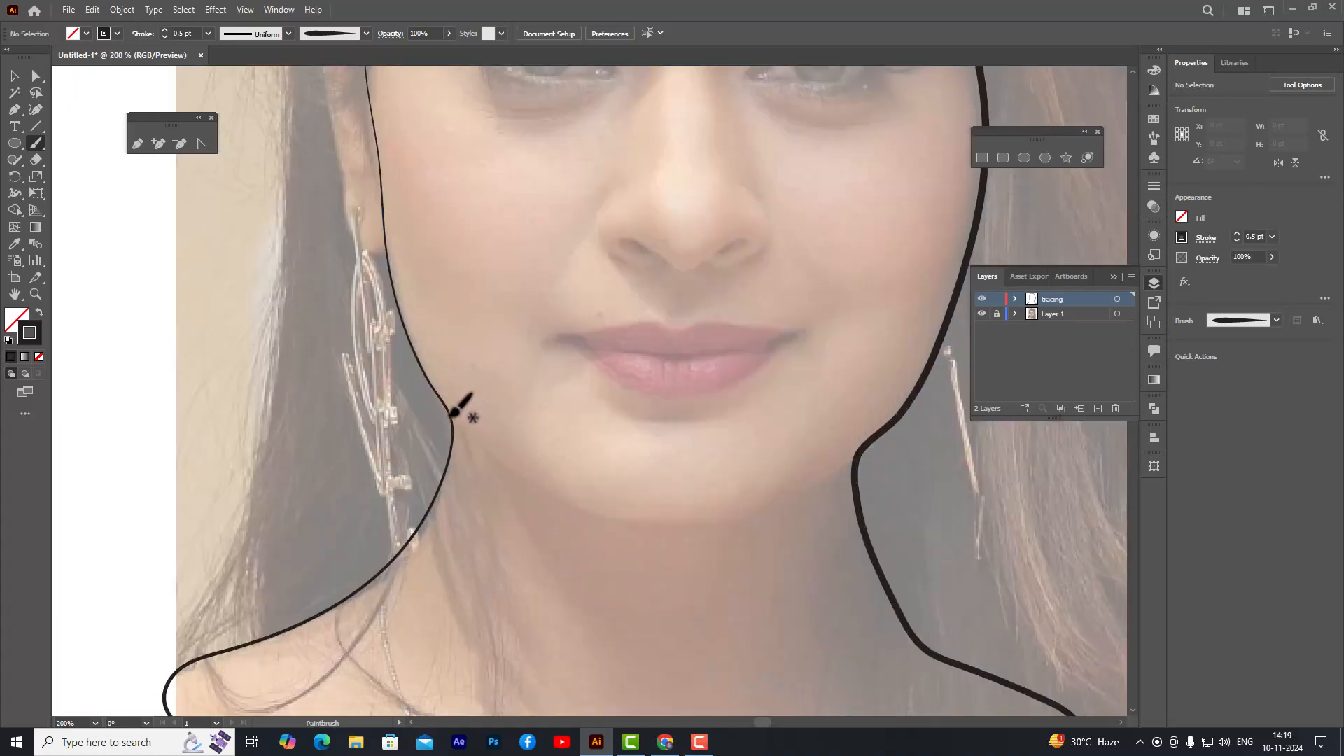
{"action": "mouse_move", "coordinate": [454, 418]}
{"action": "left_mouse_down"}
{"action": "mouse_move", "coordinate": [537, 487]}
{"action": "mouse_move", "coordinate": [607, 516]}
{"action": "mouse_move", "coordinate": [725, 523]}
{"action": "mouse_move", "coordinate": [792, 499]}
{"action": "left_mouse_up"}
{"action": "left_click_drag", "start_coordinate": [865, 449], "coordinate": [868, 447]}
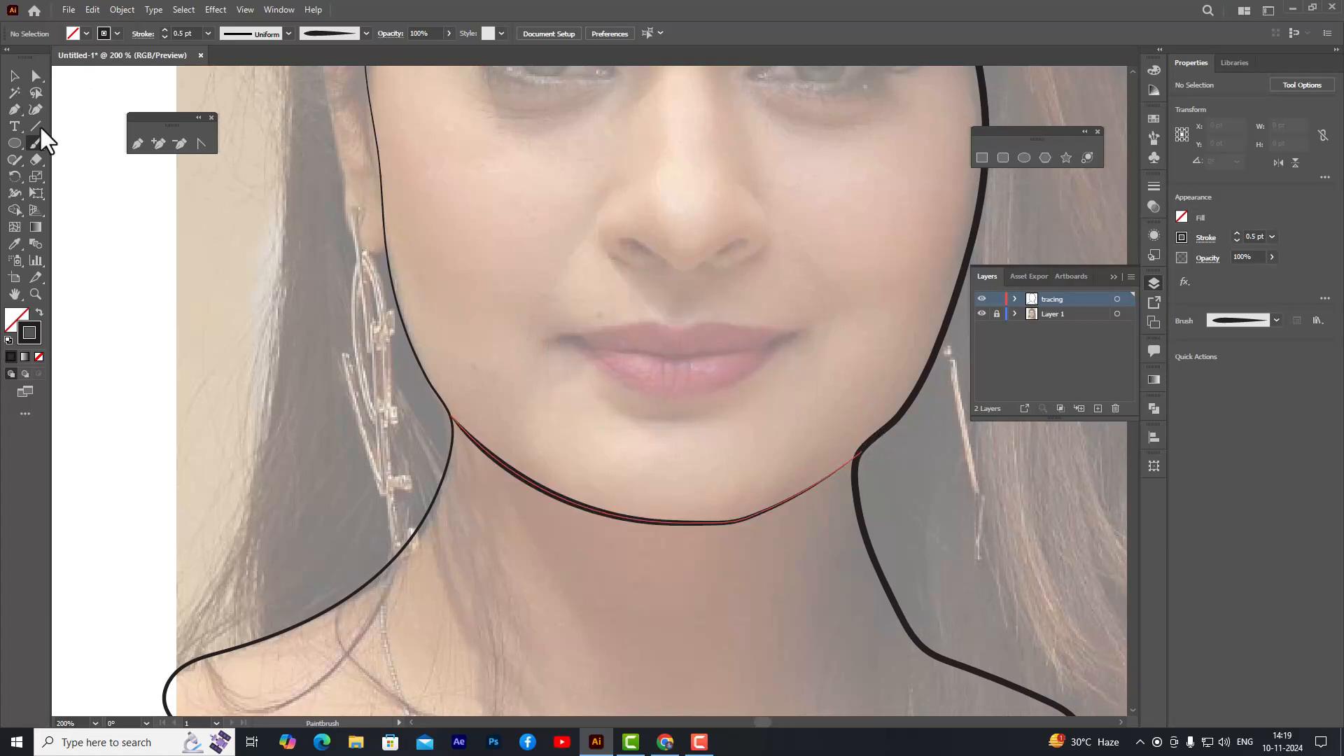
- Set the painted chin line's stroke weight to 0.25 pt and deselect it
{"action": "left_click", "coordinate": [14, 74]}
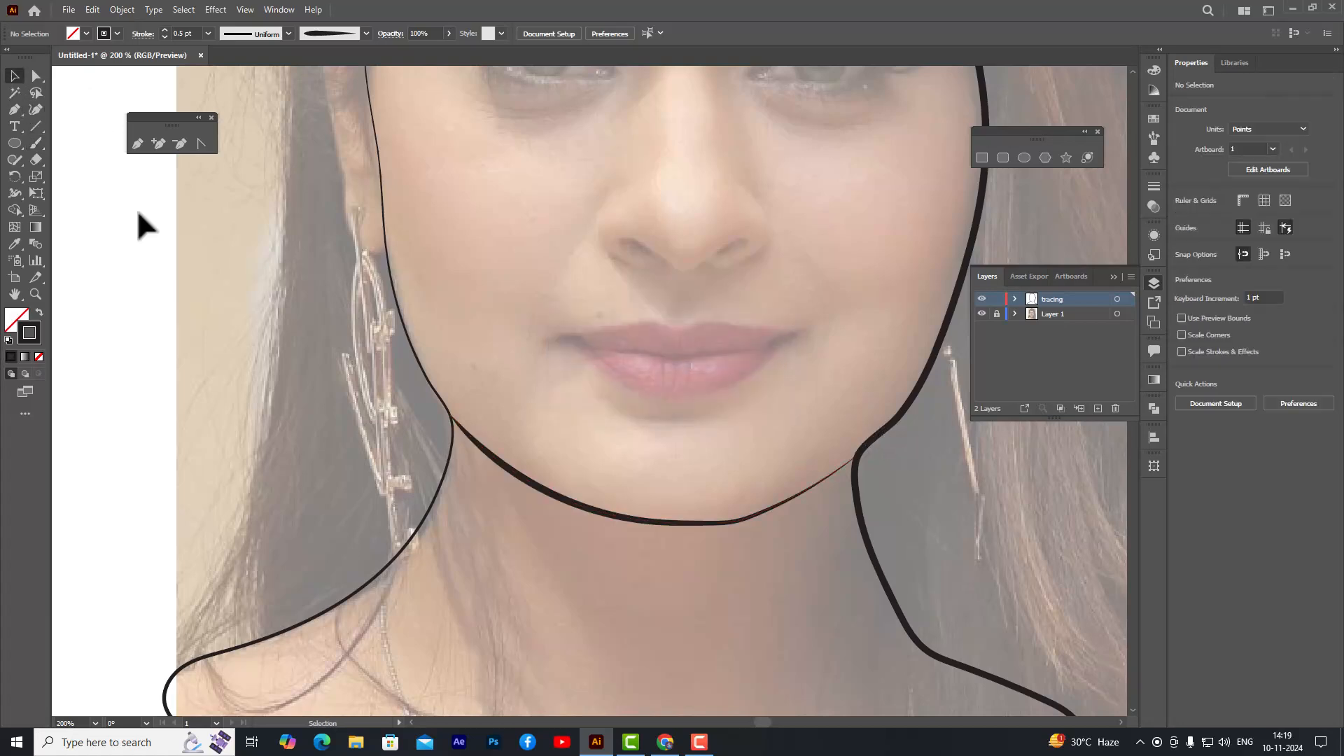
{"action": "left_click", "coordinate": [644, 523]}
{"action": "left_click", "coordinate": [208, 34]}
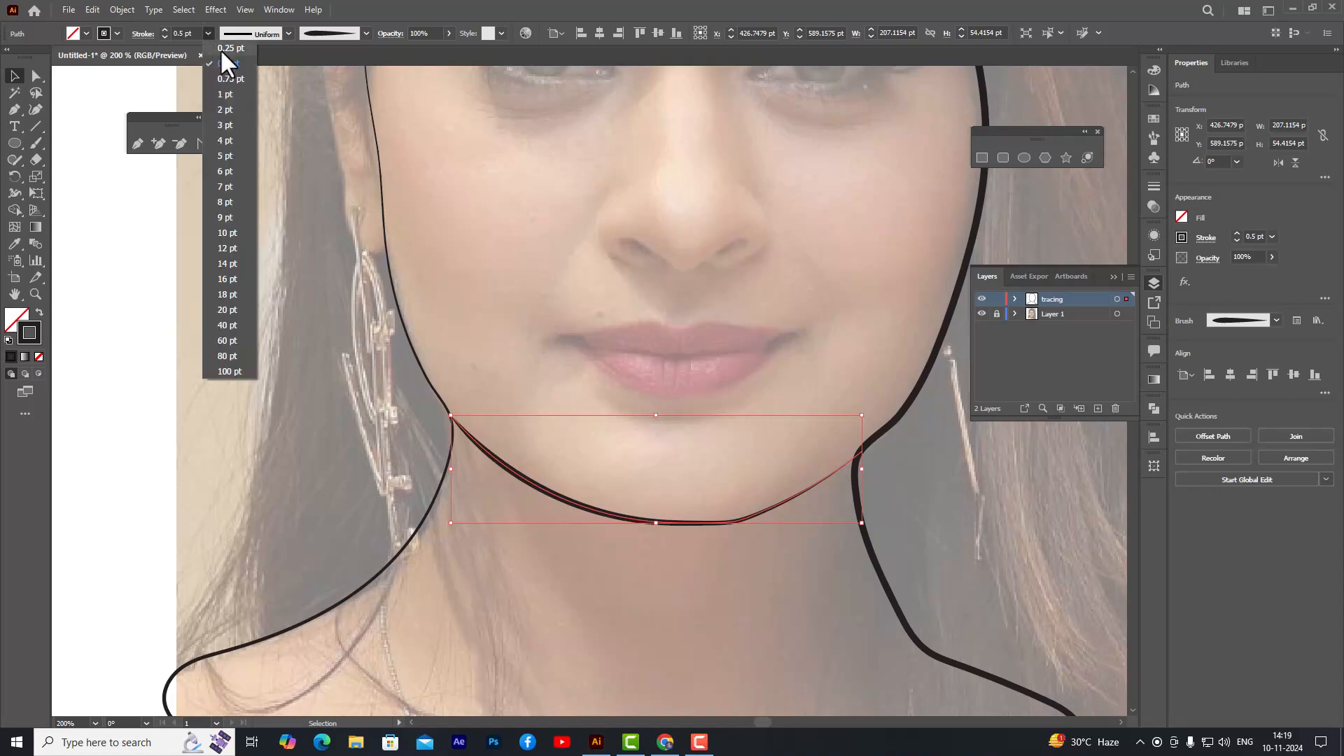
{"action": "left_click", "coordinate": [221, 50]}
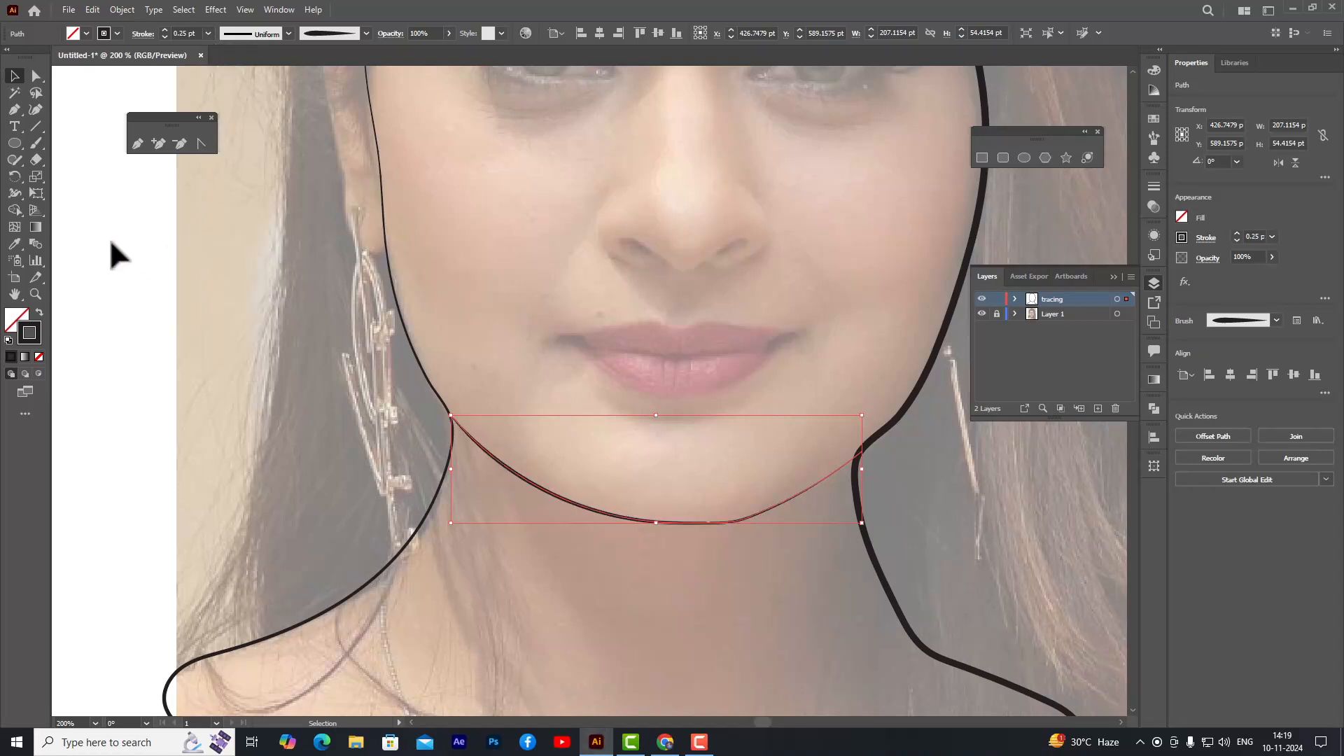
{"action": "left_click", "coordinate": [165, 264]}
- Unlock Layer 1 and place a duplicate of the faded photo beside the artboard as a reference
{"action": "scroll", "coordinate": [165, 265], "scroll_direction": "down", "scroll_amount": 3}
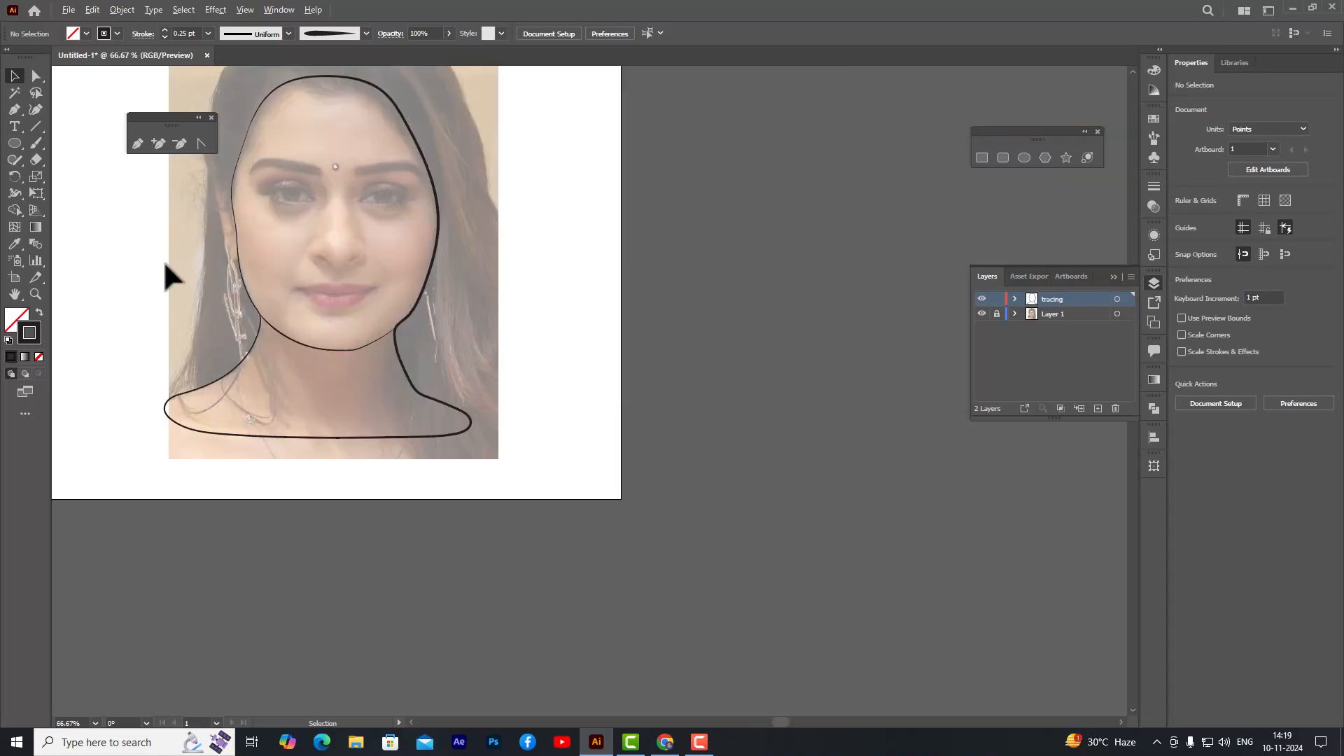
{"action": "key", "text": "h"}
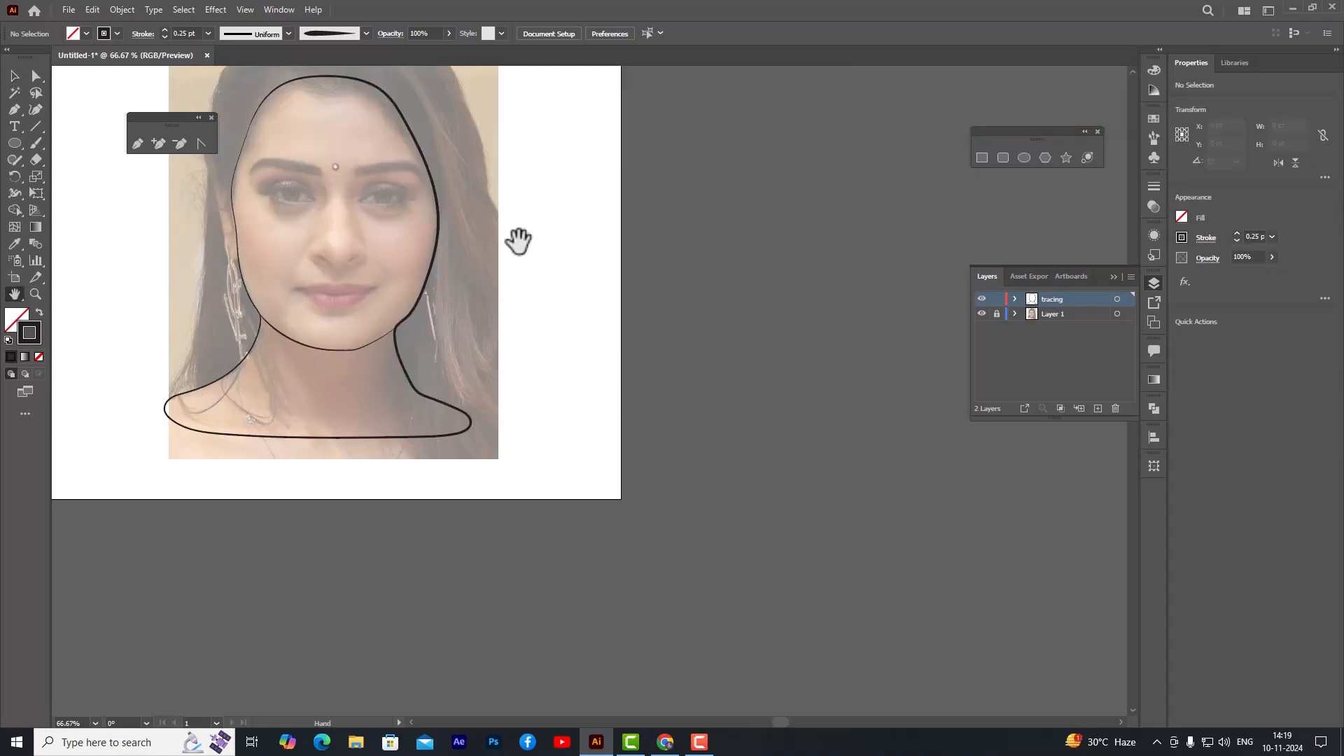
{"action": "left_click_drag", "start_coordinate": [517, 240], "coordinate": [772, 323]}
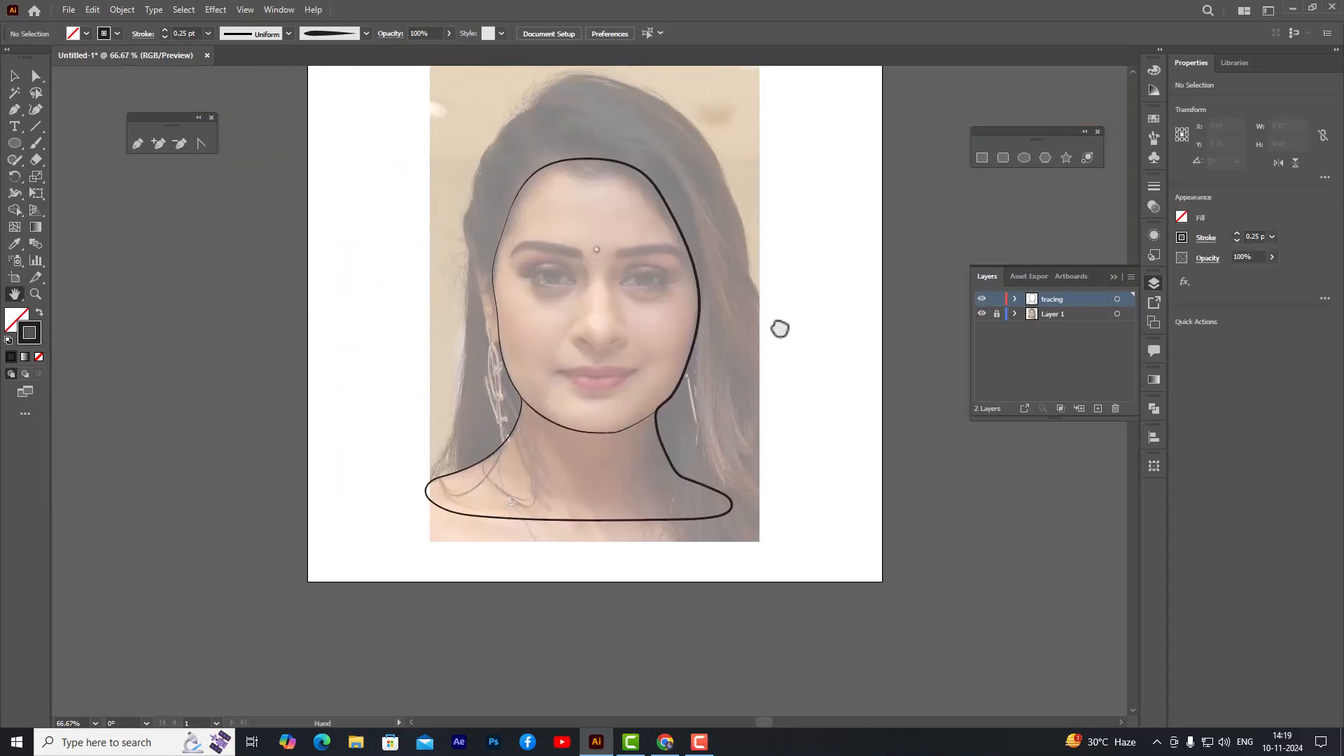
{"action": "left_click", "coordinate": [997, 316]}
{"action": "left_click", "coordinate": [1047, 313]}
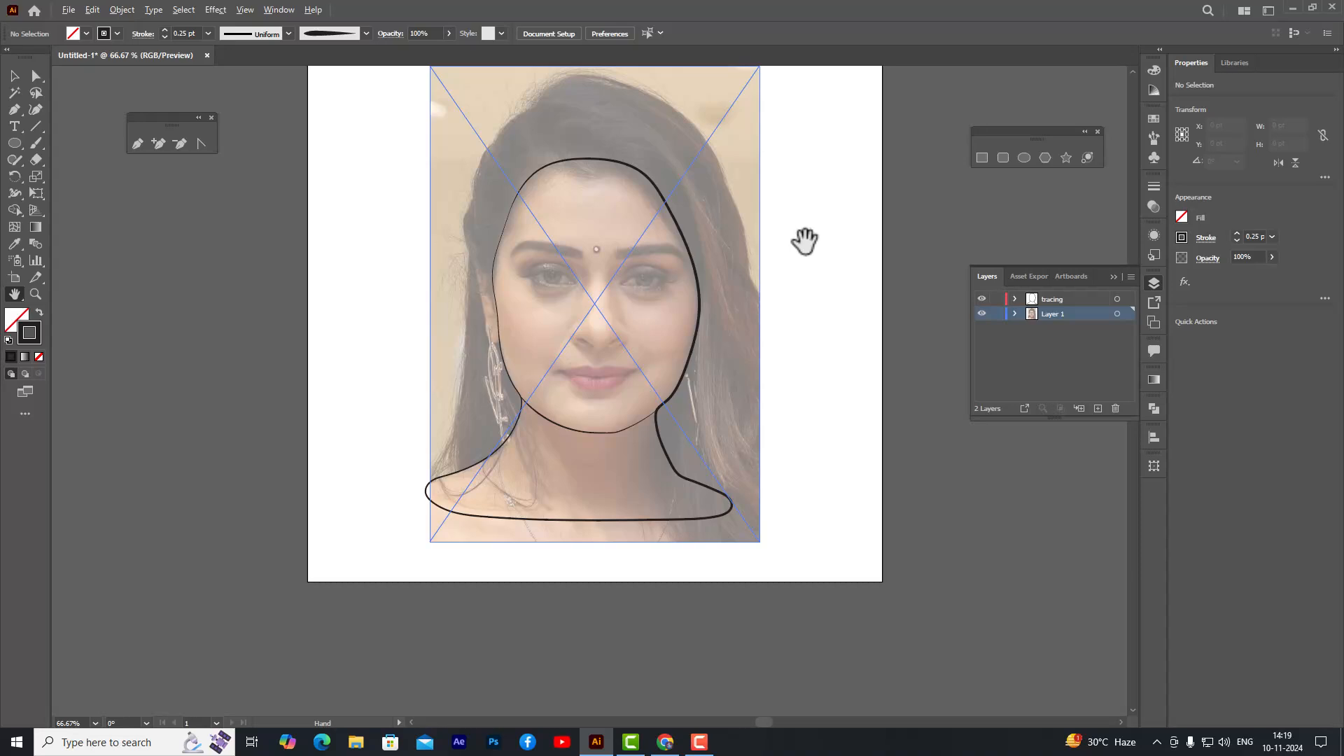
{"action": "scroll", "coordinate": [804, 241], "scroll_direction": "down", "scroll_amount": 1}
{"action": "left_click", "coordinate": [13, 75]}
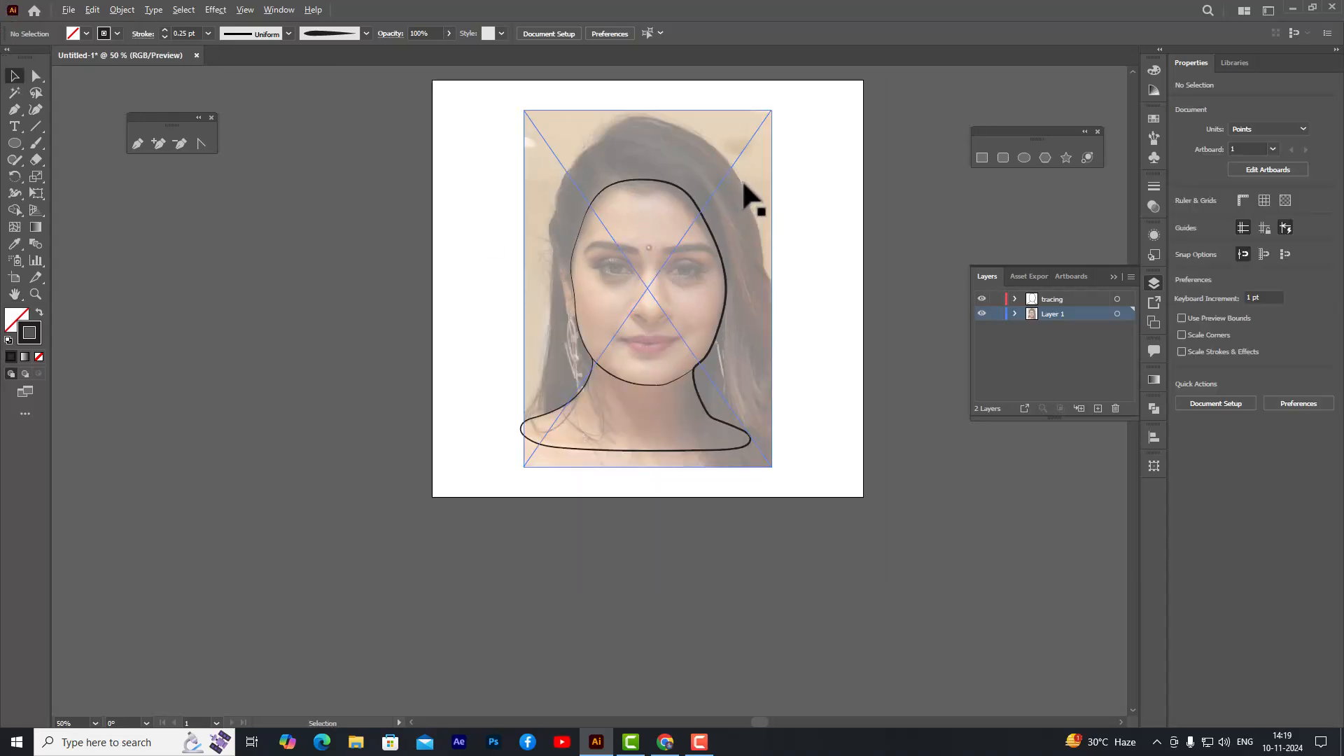
{"action": "left_click_drag", "start_coordinate": [744, 184], "coordinate": [390, 187]}
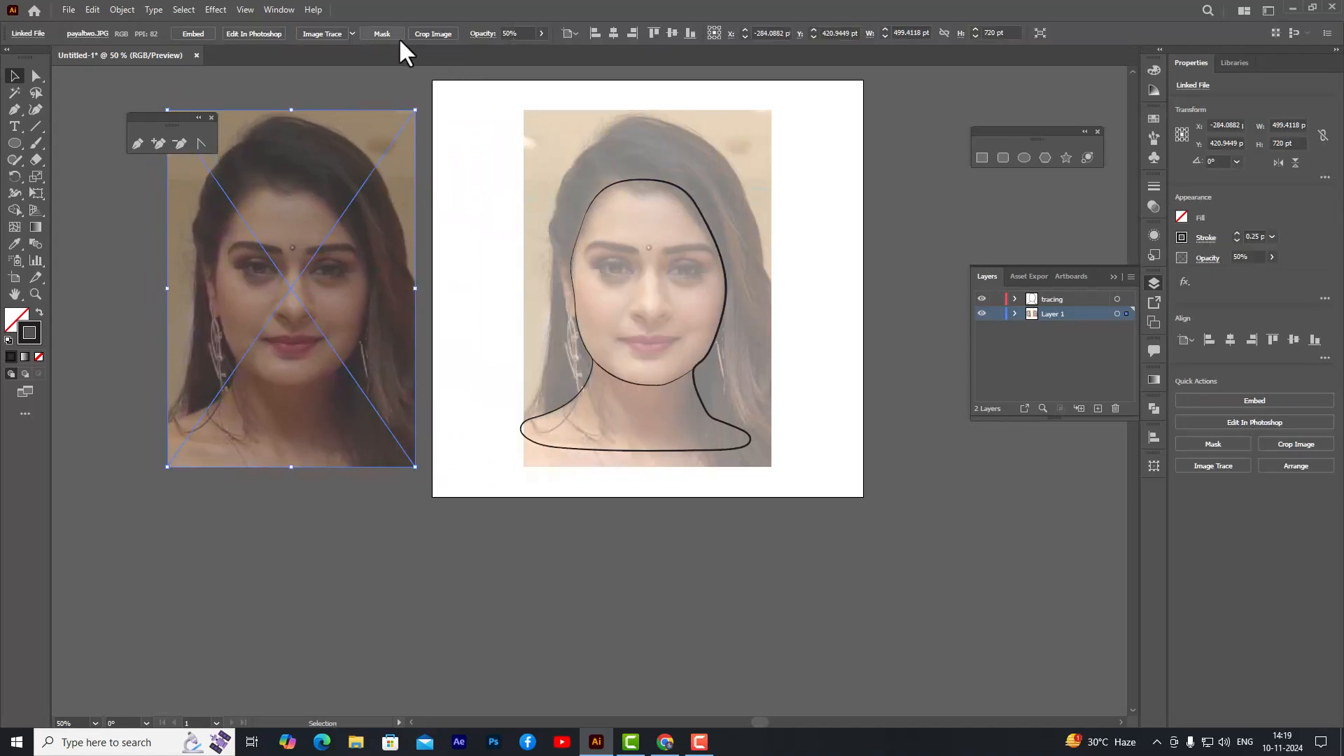
- Set the duplicate photo's opacity to 100% and shift it slightly downward beside the artboard
{"action": "left_click", "coordinate": [541, 34]}
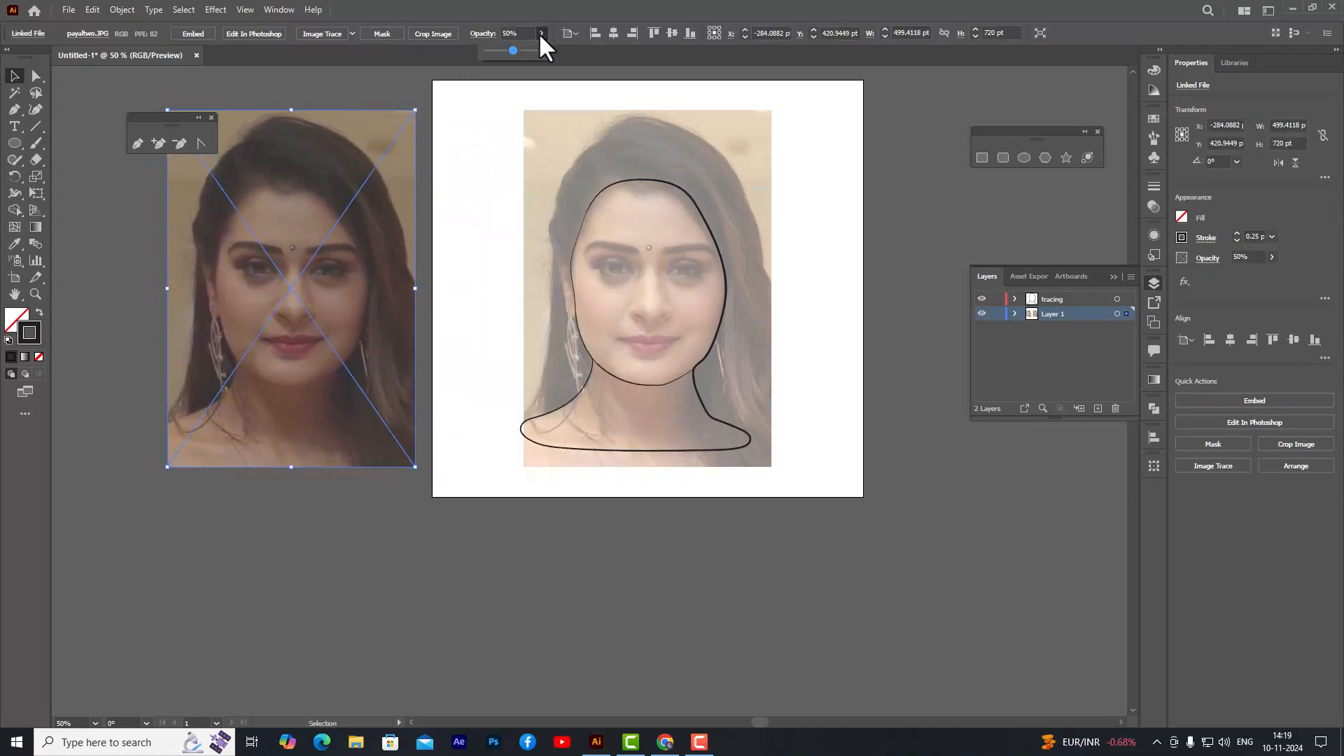
{"action": "left_click", "coordinate": [596, 69]}
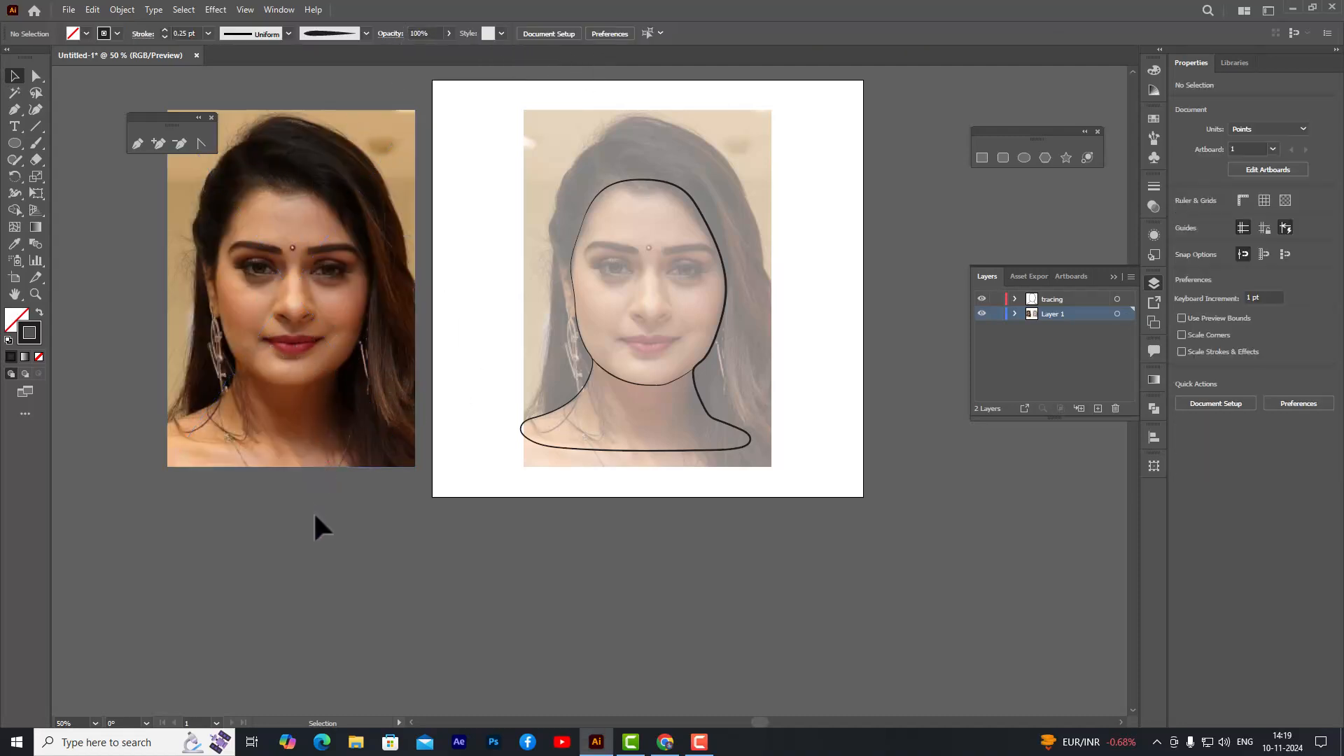
{"action": "left_click_drag", "start_coordinate": [299, 300], "coordinate": [299, 309]}
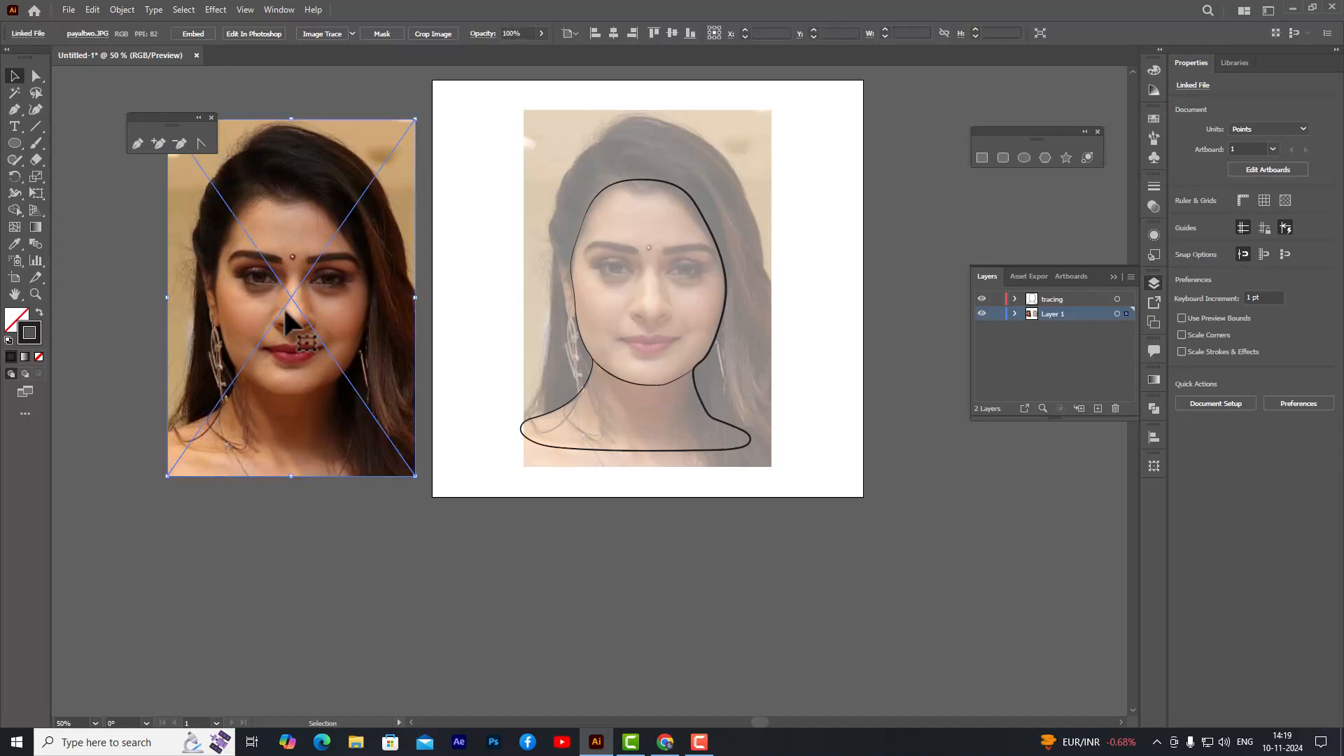
{"action": "left_click", "coordinate": [283, 552]}
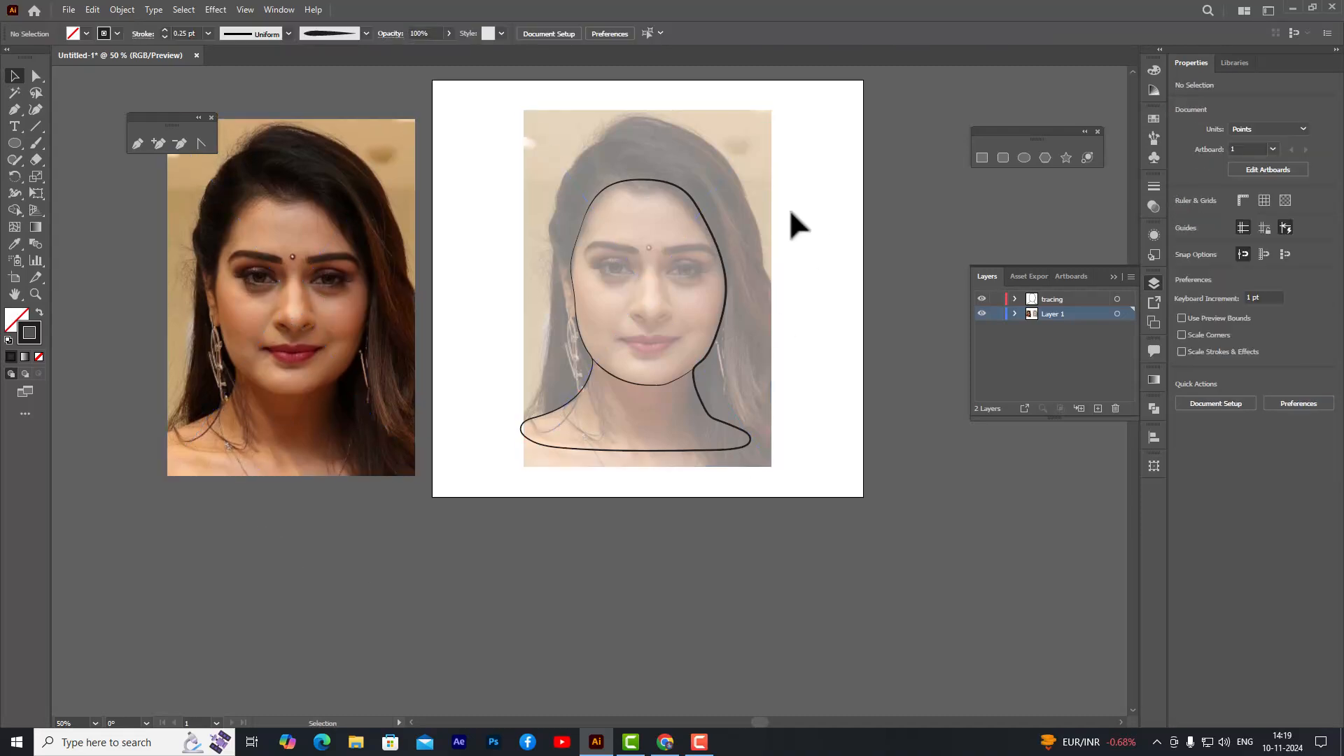
- Try filling the face-and-shoulders shape with the skin tone sampled from the reference photo's forehead, and undo the fill
{"action": "left_click", "coordinate": [711, 233]}
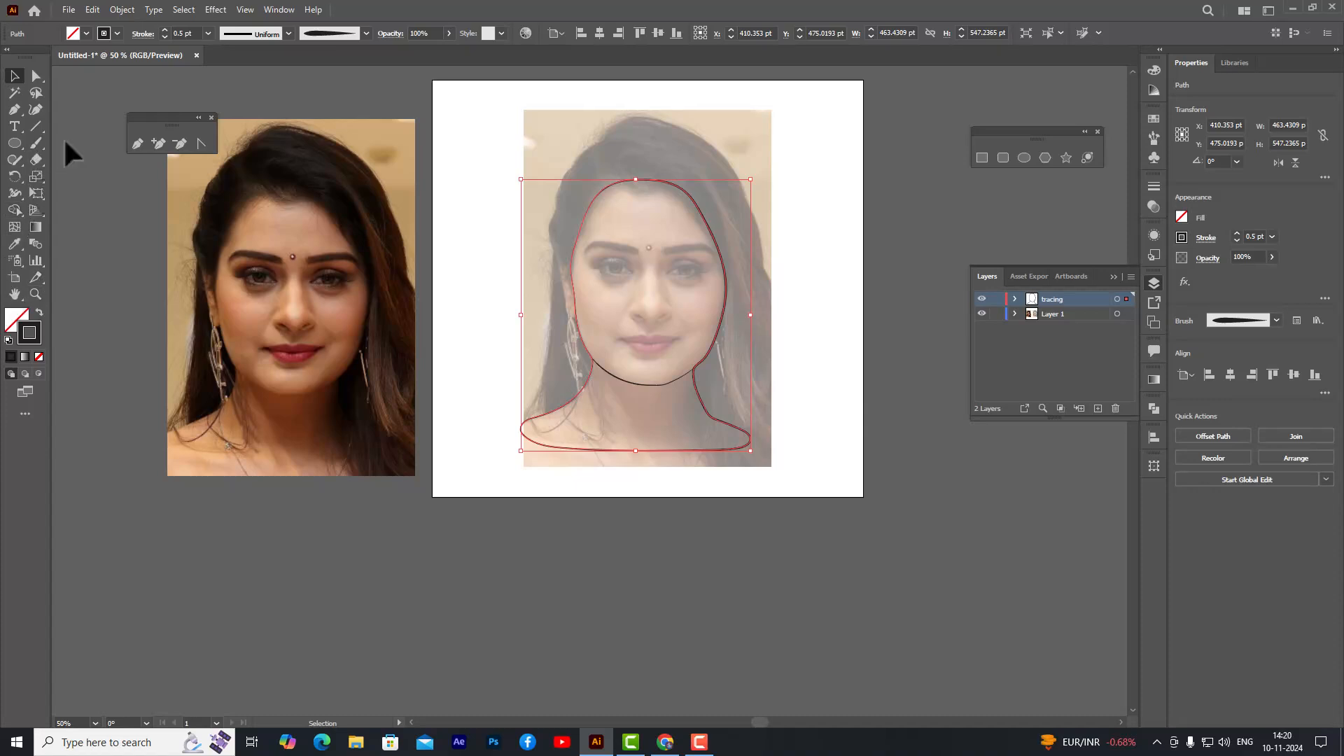
{"action": "left_click", "coordinate": [10, 319]}
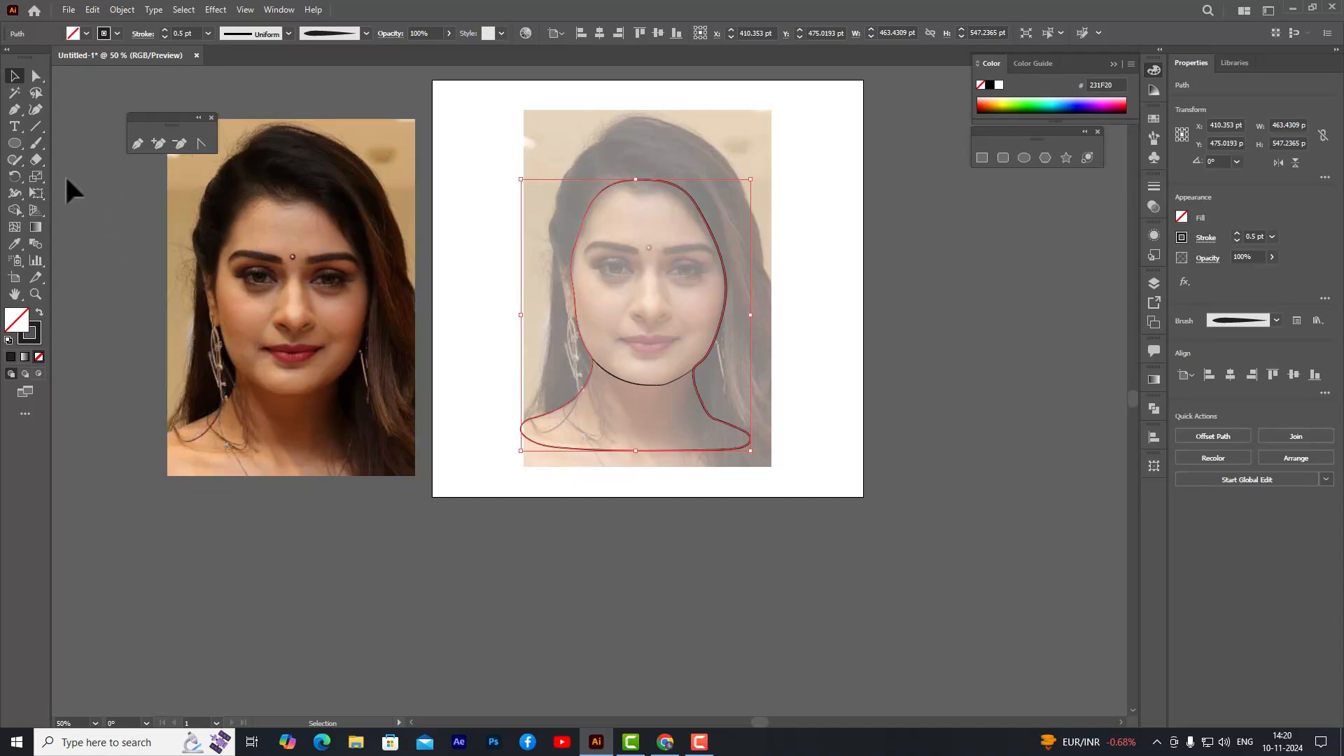
{"action": "left_click", "coordinate": [14, 244]}
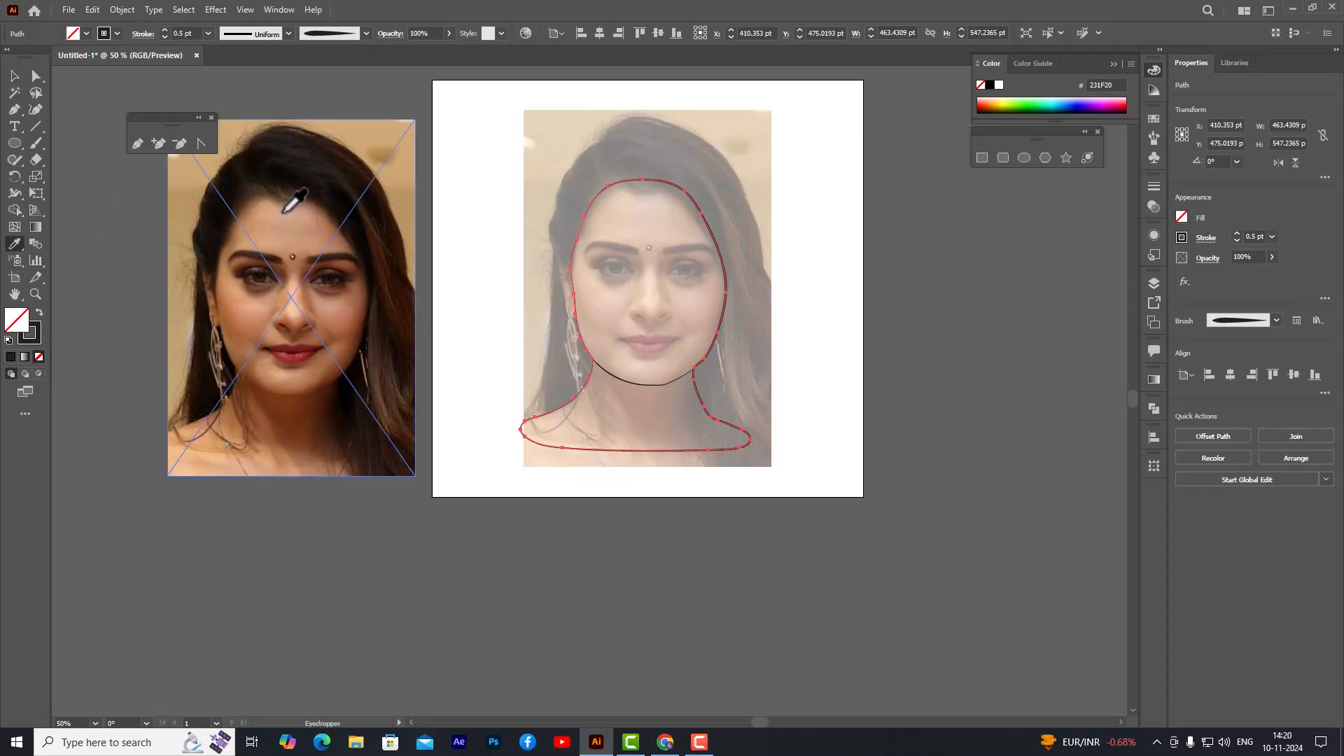
{"action": "left_click", "coordinate": [283, 211]}
{"action": "left_click", "coordinate": [14, 75]}
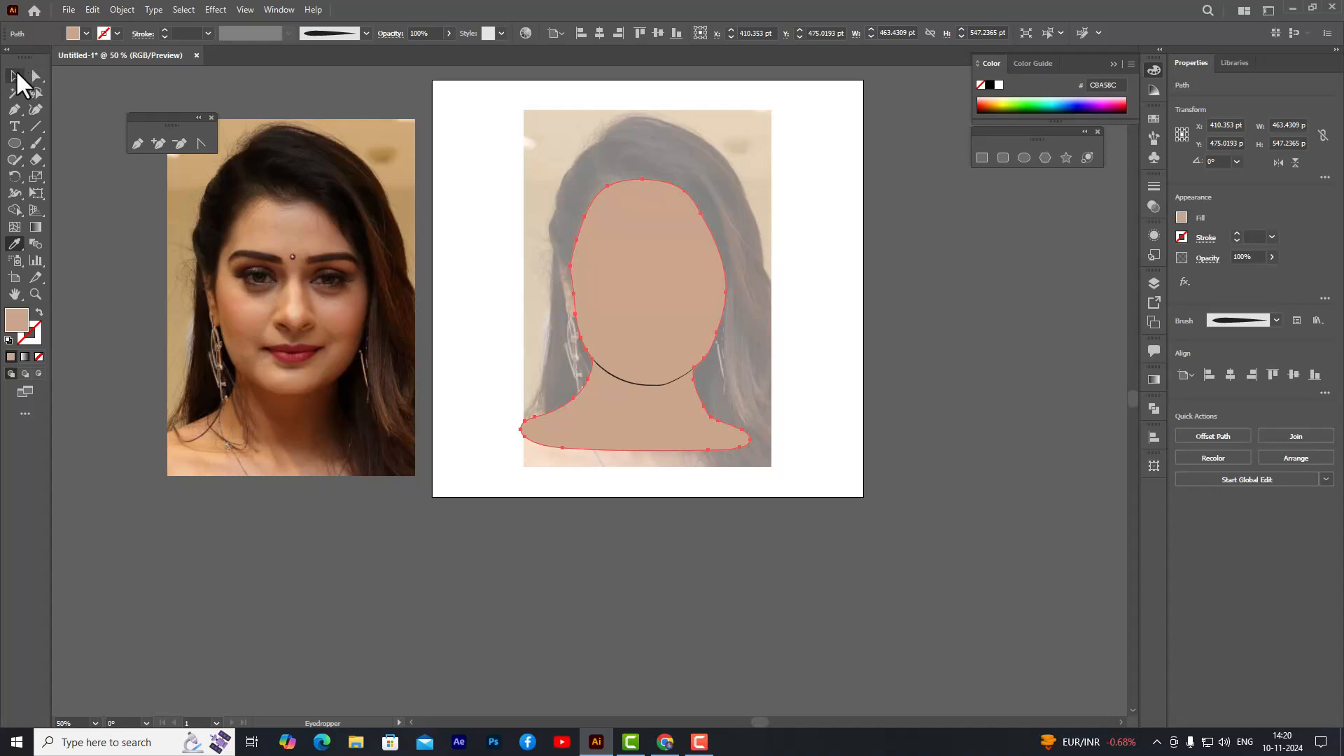
{"action": "left_click", "coordinate": [291, 87]}
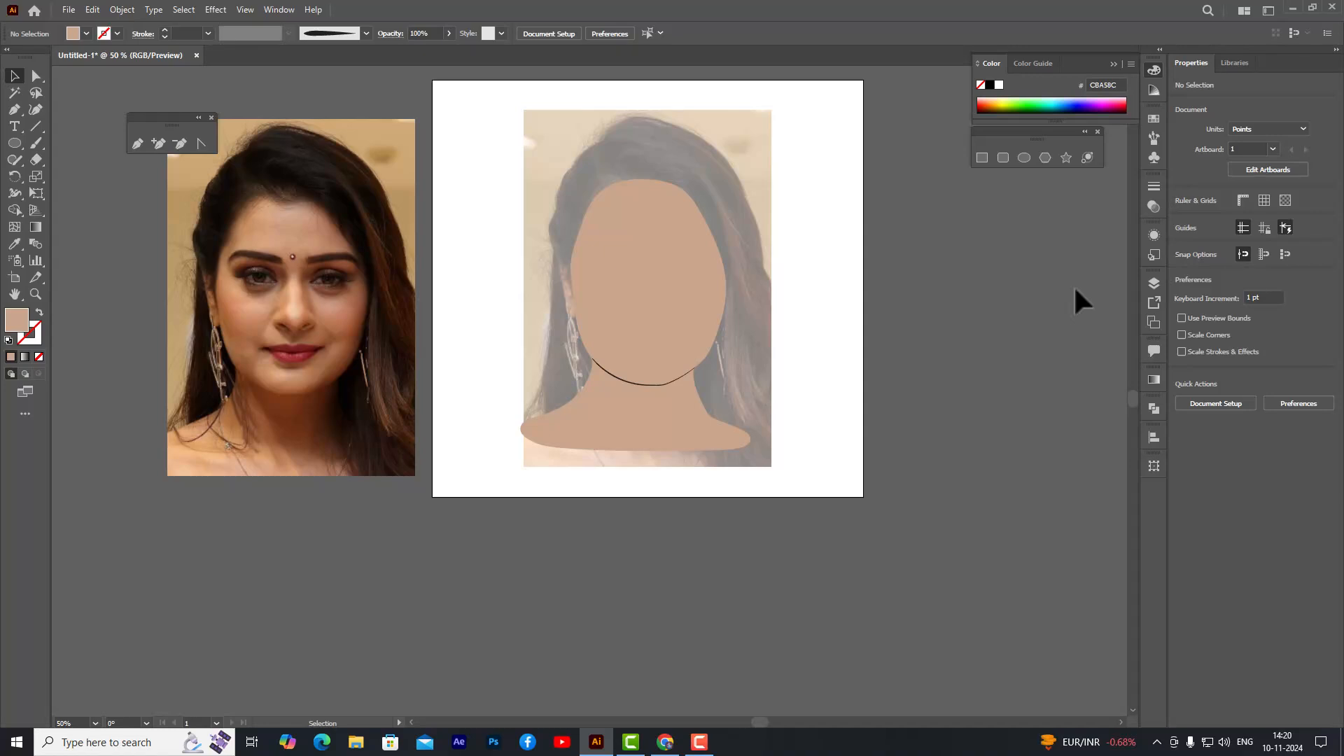
{"action": "key", "text": "ctrl+z"}
{"action": "left_click", "coordinate": [1032, 292]}
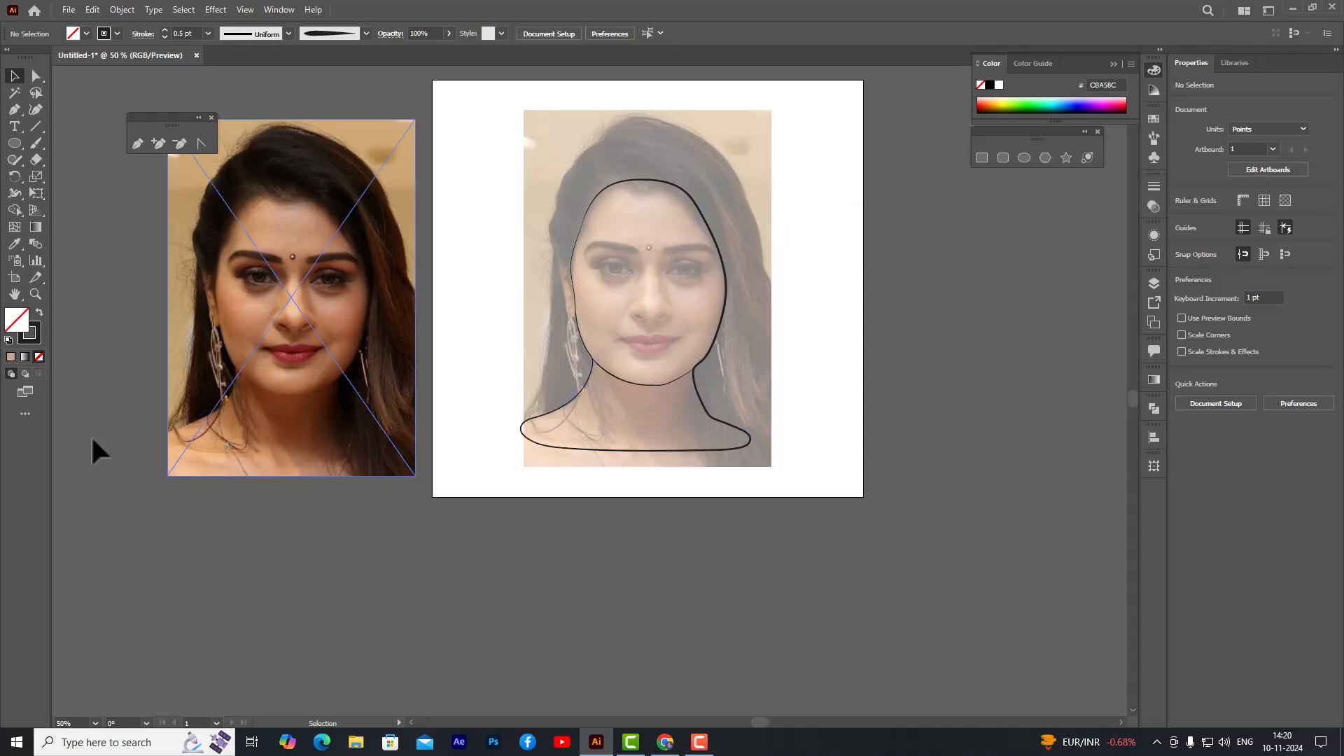
- Fill the face-and-shoulders shape with skin tone CE9E87 sampled from the reference photo's forehead, and deselect it
{"action": "left_click", "coordinate": [14, 244]}
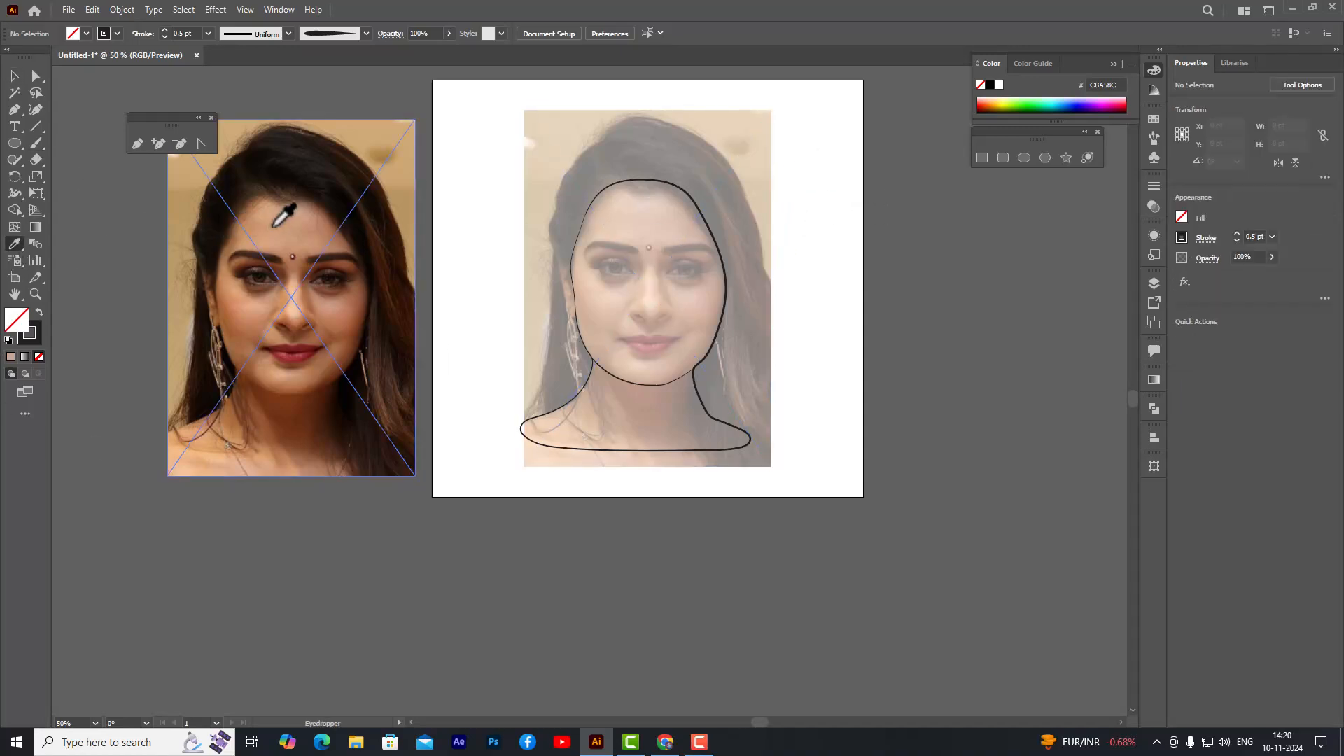
{"action": "left_click", "coordinate": [299, 212]}
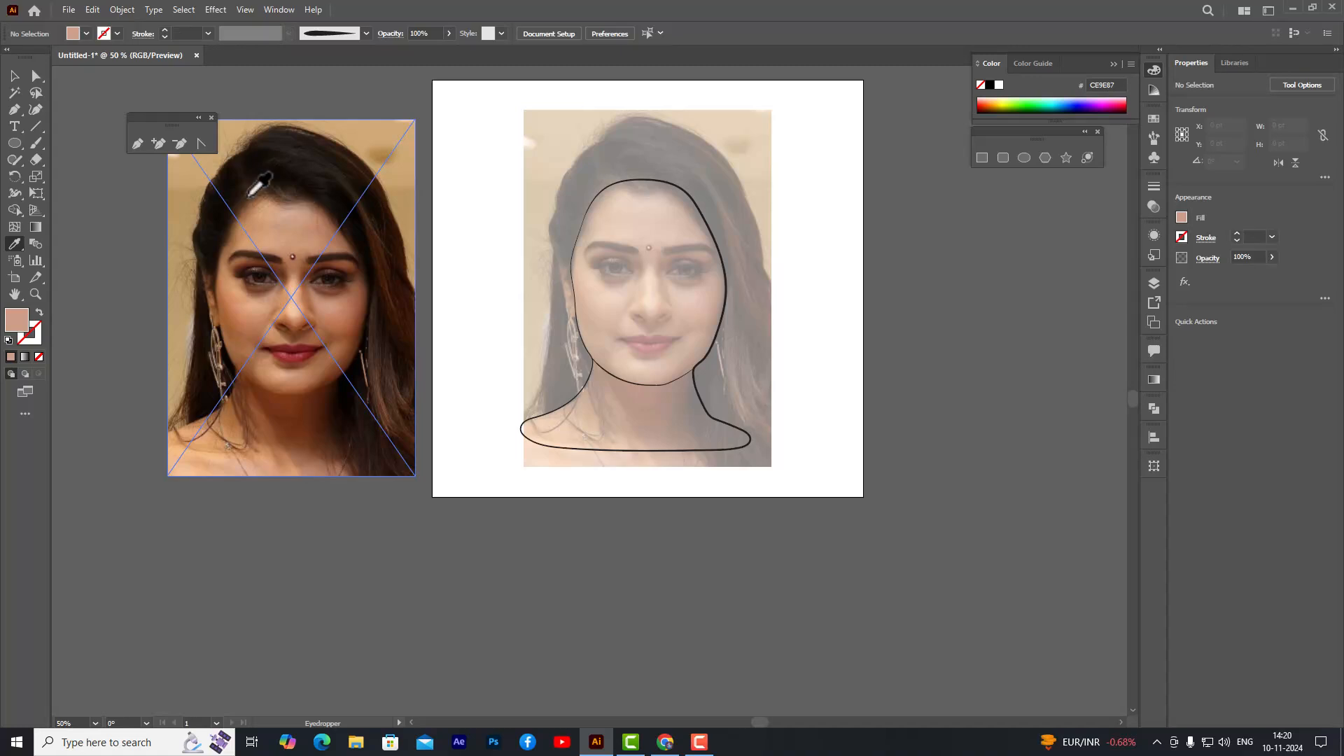
{"action": "left_click", "coordinate": [15, 76]}
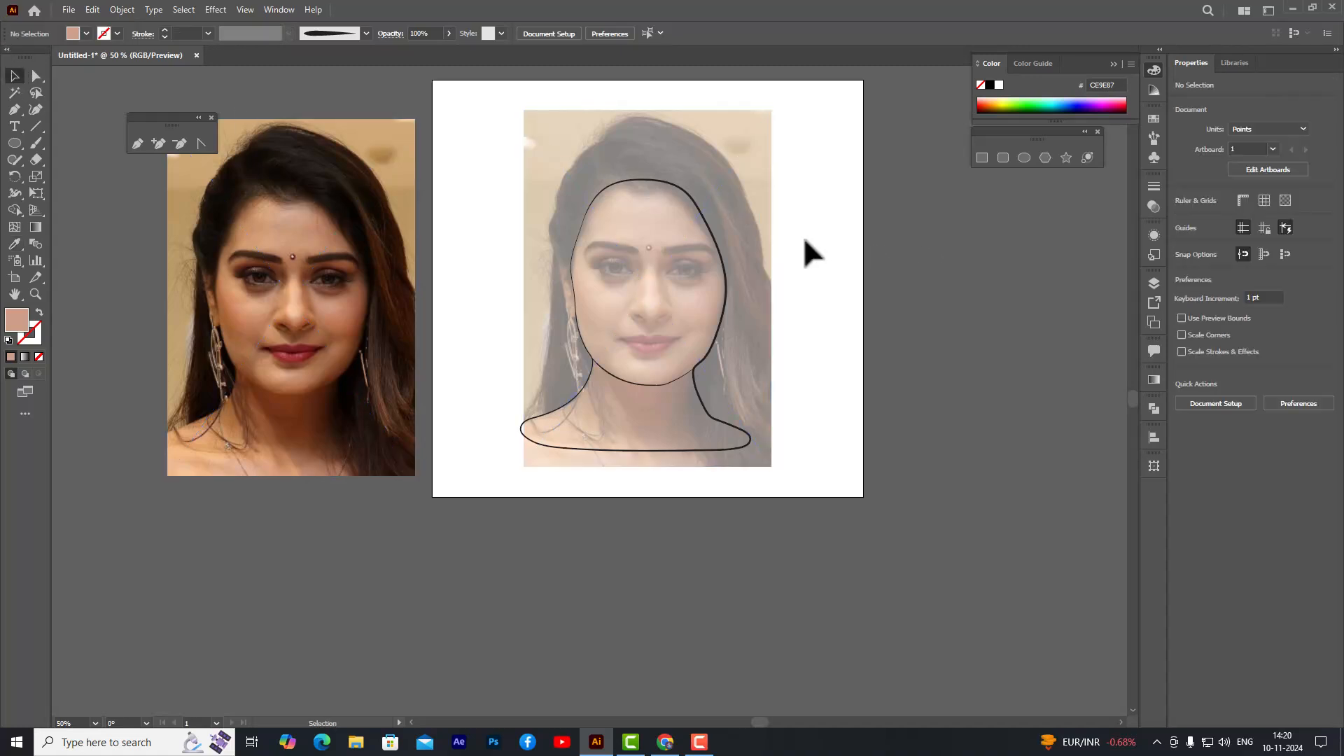
{"action": "left_click", "coordinate": [711, 229]}
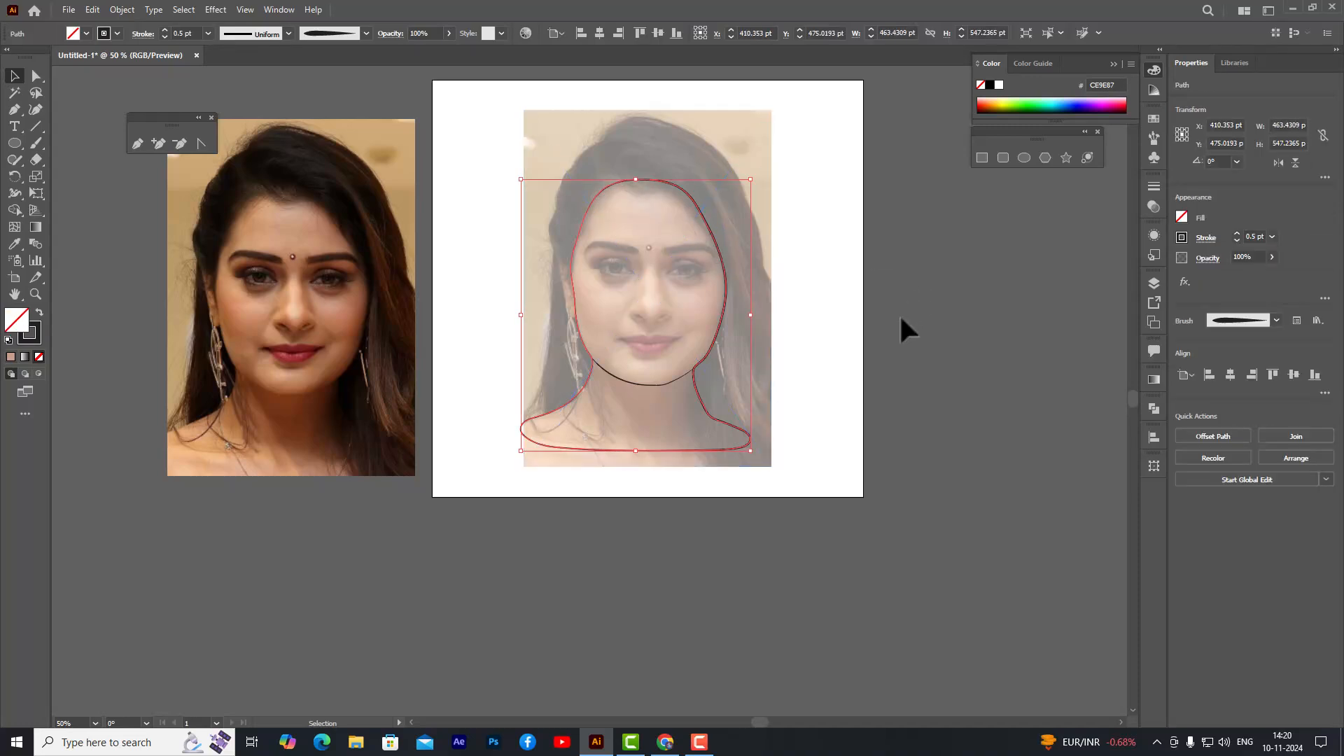
{"action": "left_click", "coordinate": [10, 357]}
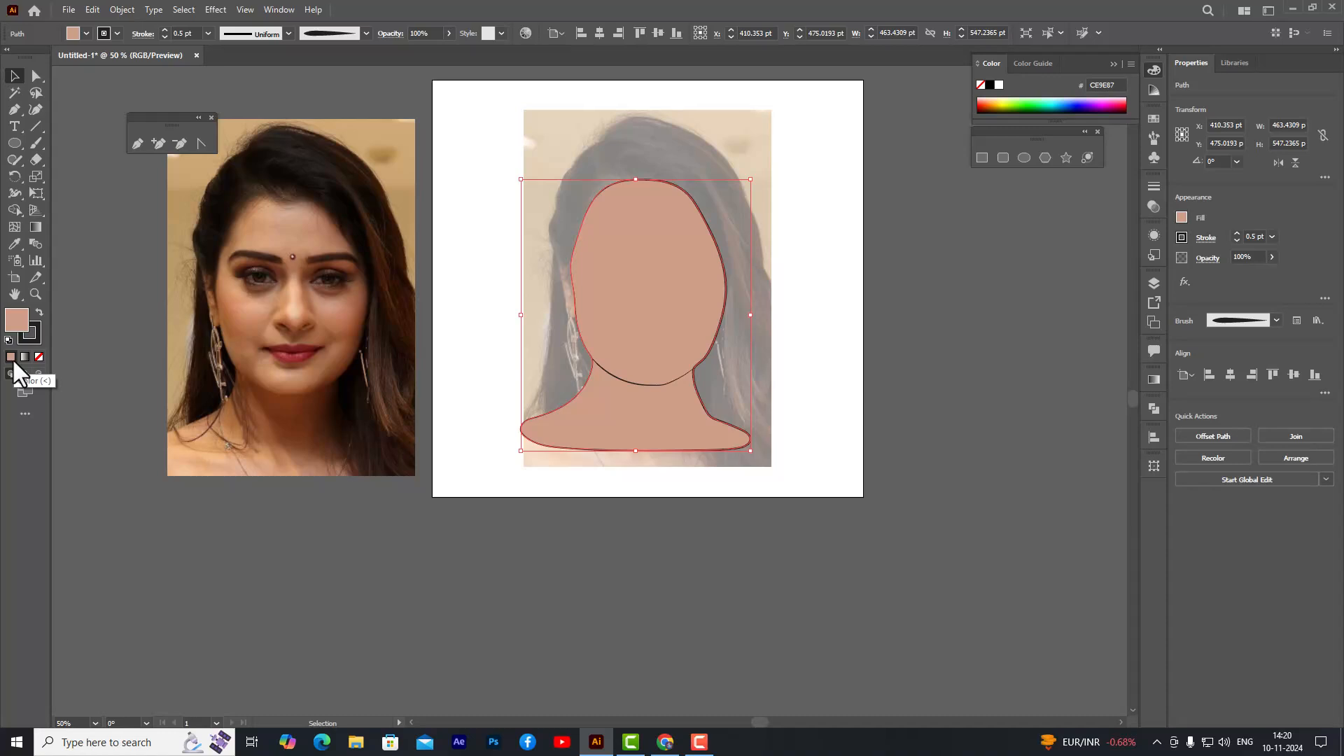
{"action": "left_click", "coordinate": [391, 610]}
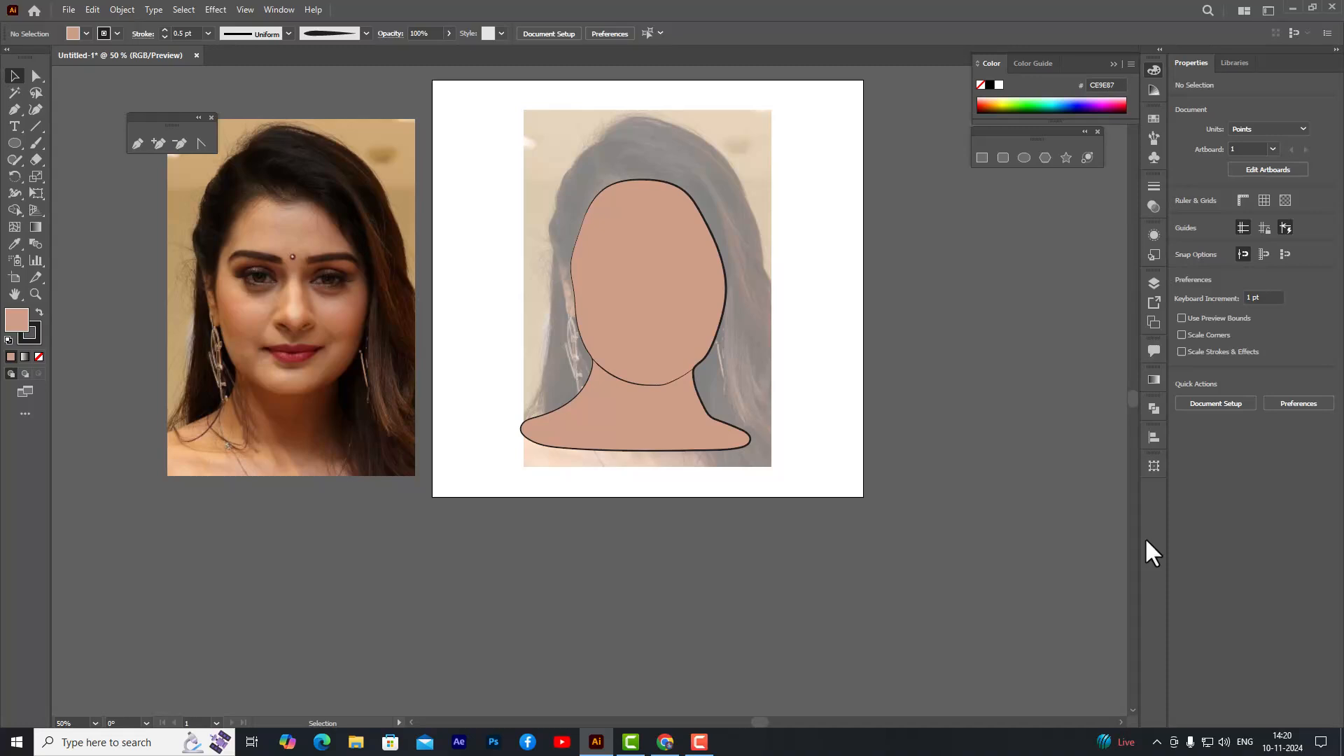
- Add a new layer above the tracing layer and hide the tracing layer
{"action": "left_click", "coordinate": [1148, 324]}
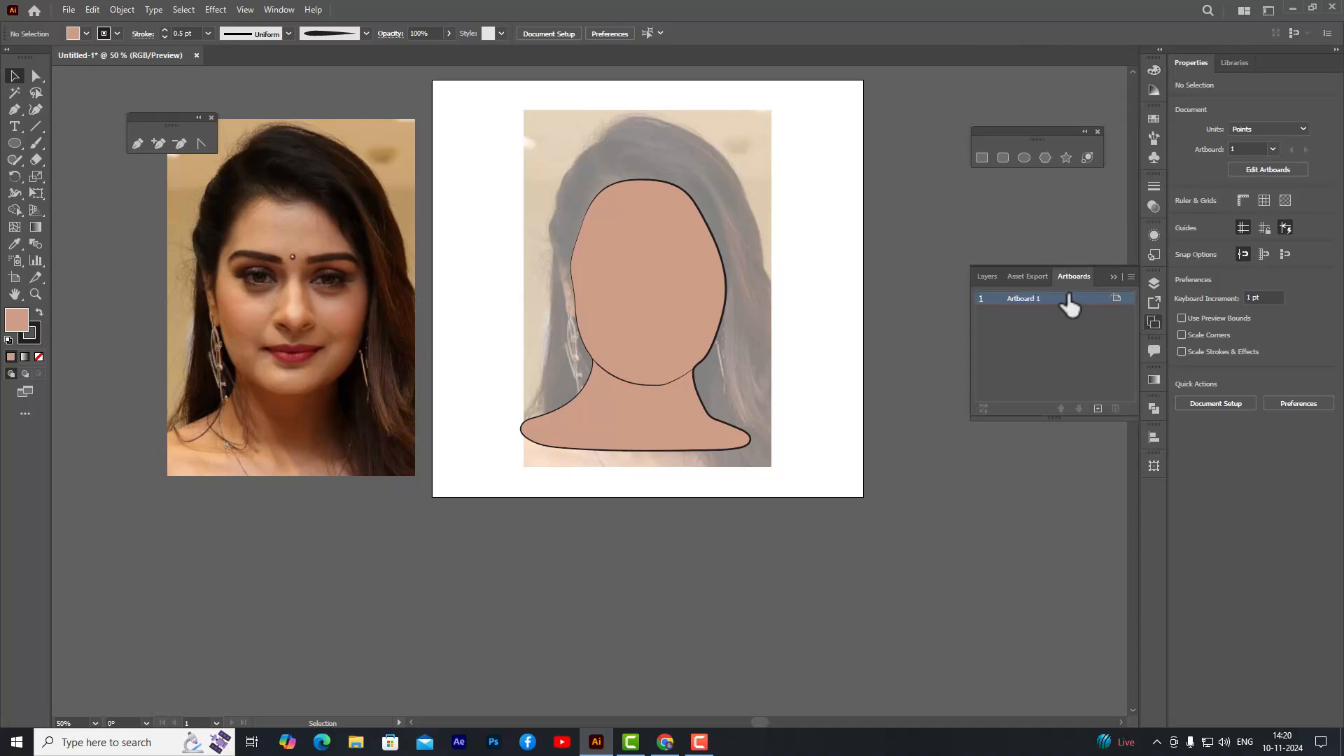
{"action": "left_click", "coordinate": [987, 276]}
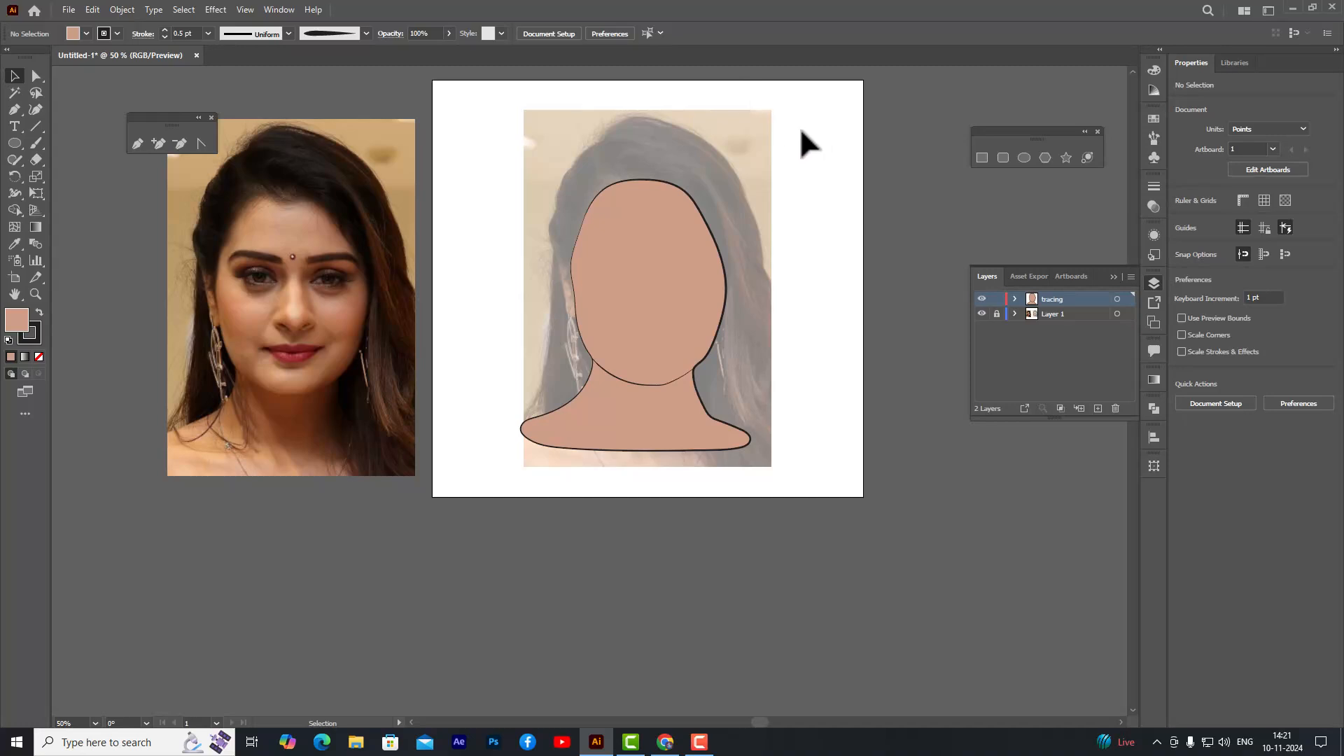
{"action": "left_click", "coordinate": [1097, 408]}
{"action": "left_click", "coordinate": [982, 314]}
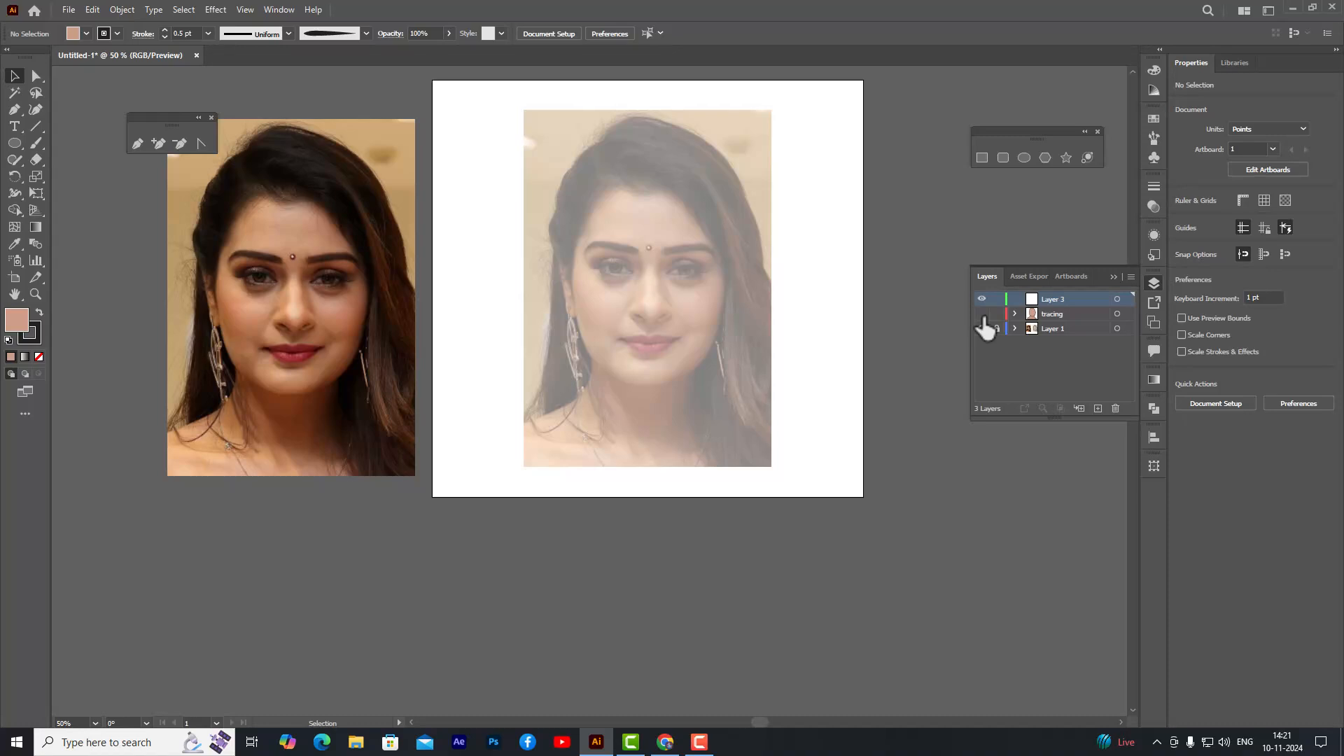
{"action": "left_click", "coordinate": [982, 314]}
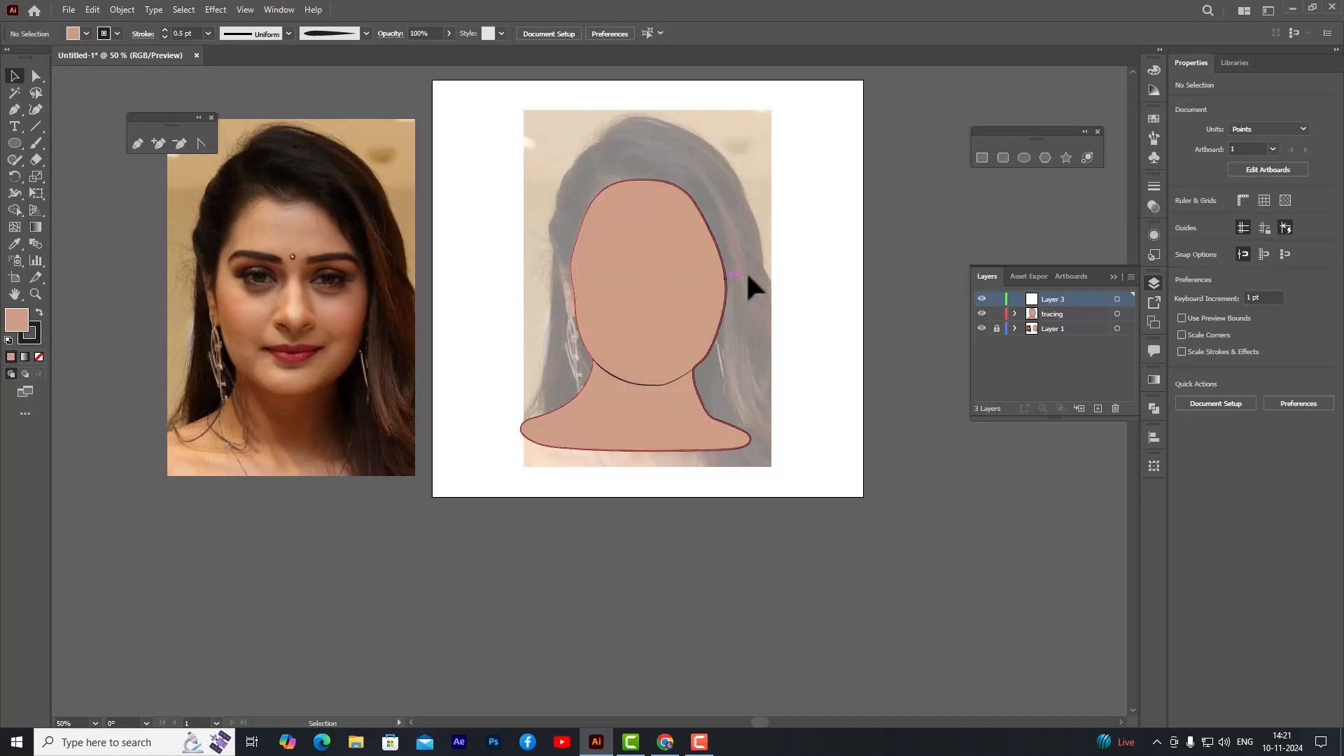
{"action": "left_click", "coordinate": [981, 314]}
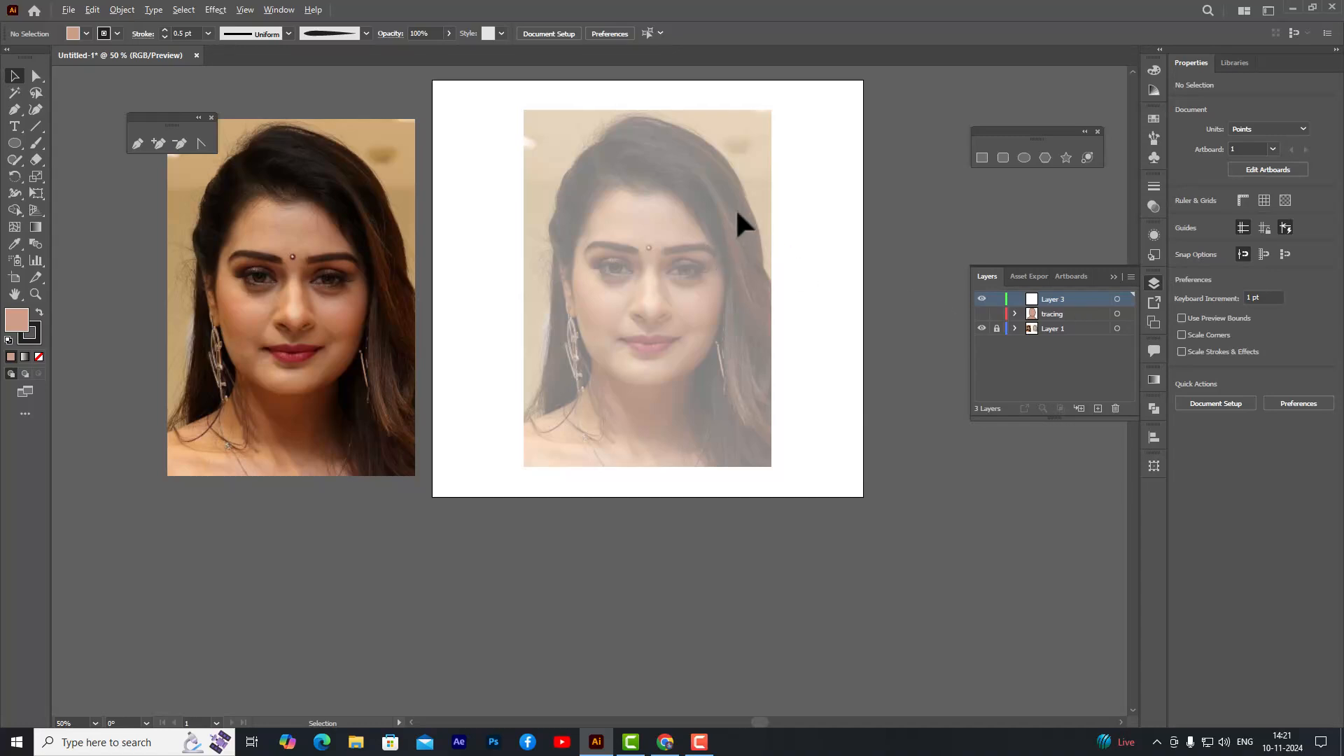
- Rename the new top layer as innerorgans
{"action": "scroll", "coordinate": [735, 207], "scroll_direction": "up", "scroll_amount": 2}
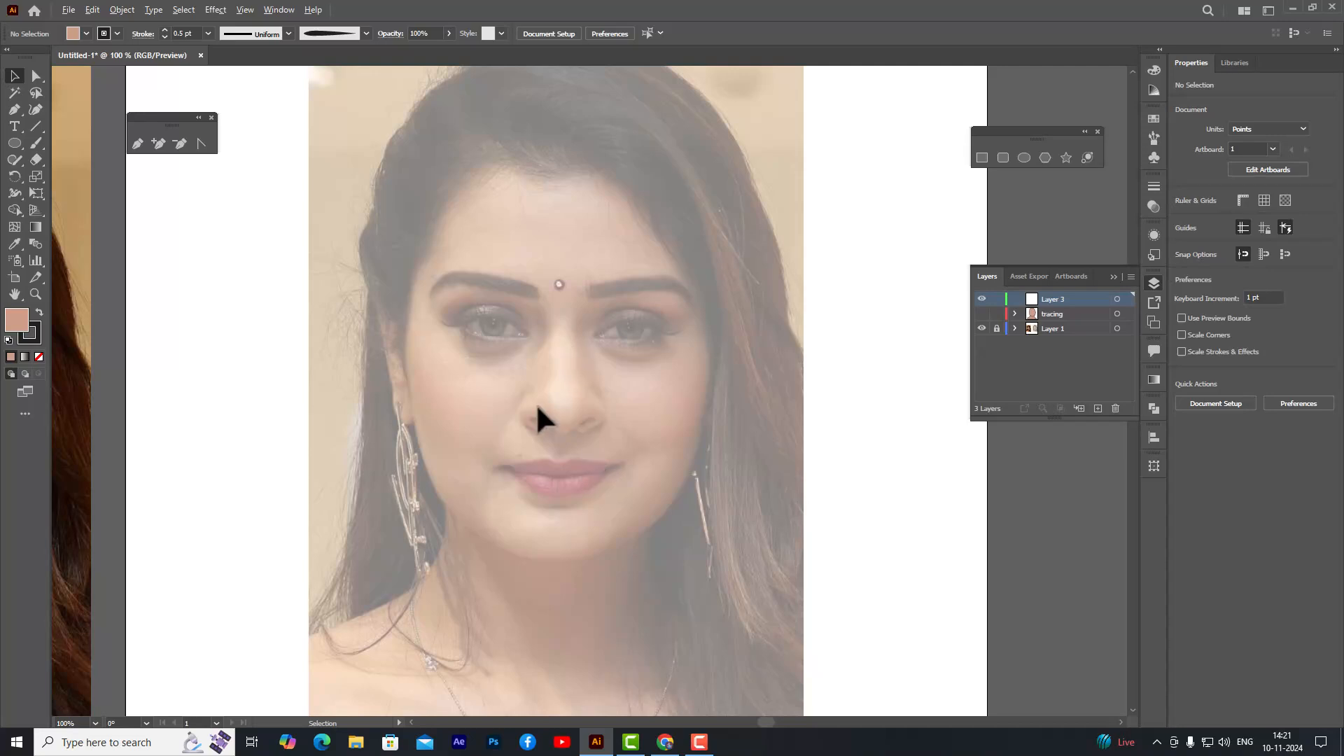
{"action": "scroll", "coordinate": [580, 354], "scroll_direction": "up", "scroll_amount": 1}
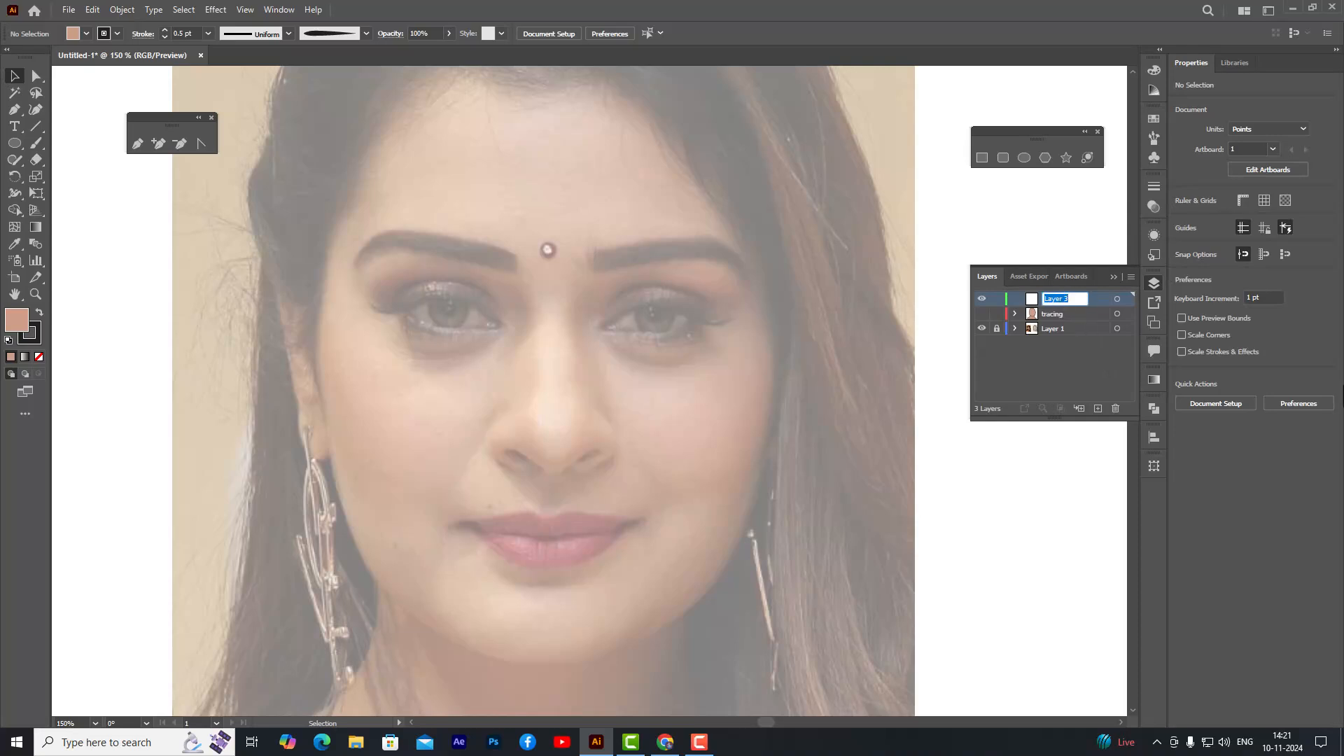
{"action": "key", "text": "BackSpace"}
{"action": "type", "text": "innerorgans"}
{"action": "key", "text": "Return"}
- Set the fill to none and choose the lower of the two tapered art brushes for new strokes
{"action": "scroll", "coordinate": [623, 280], "scroll_direction": "up", "scroll_amount": 3}
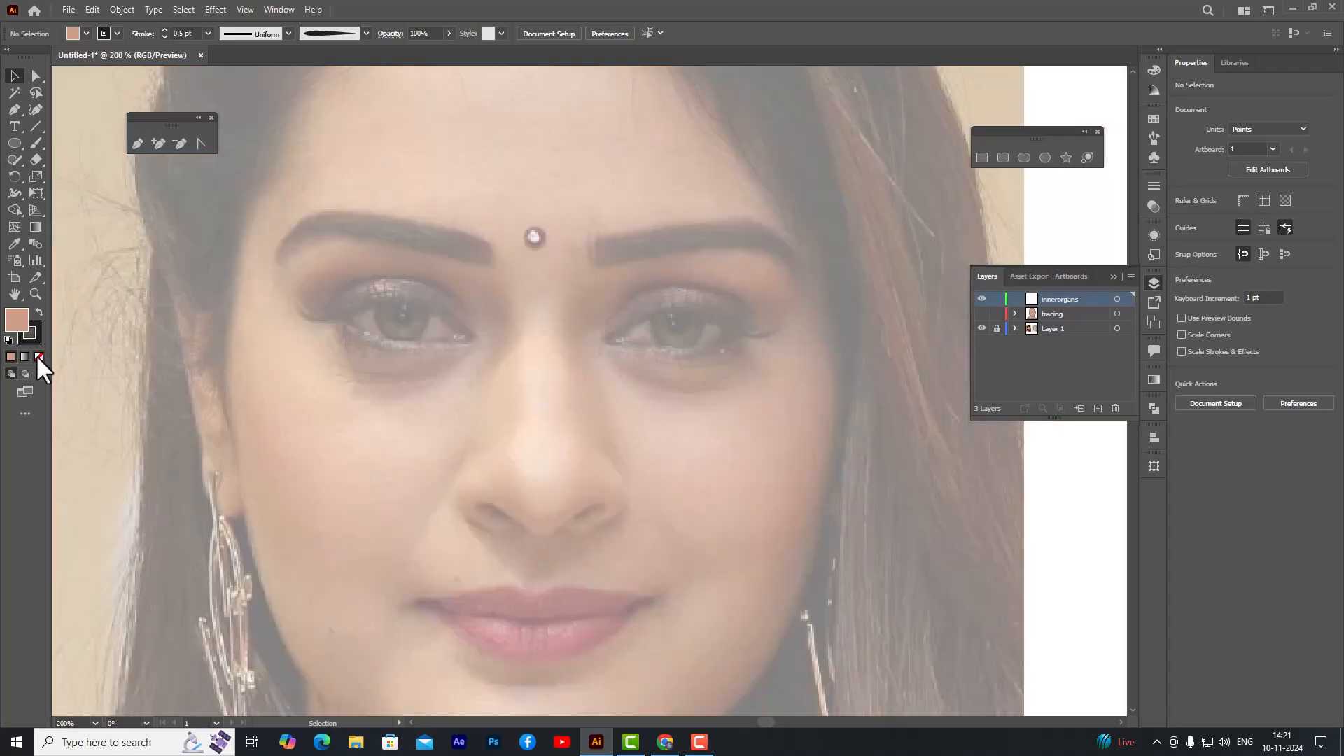
{"action": "left_click", "coordinate": [38, 355]}
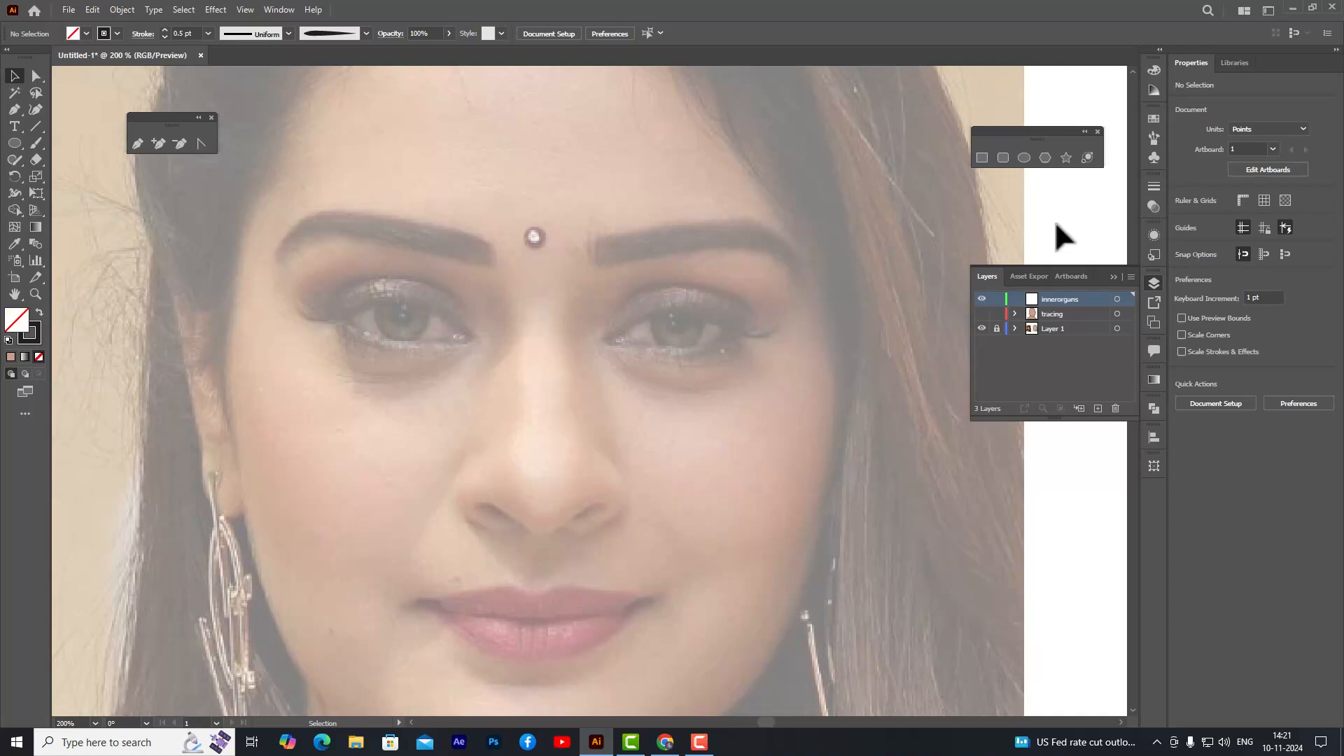
{"action": "left_click", "coordinate": [1155, 139]}
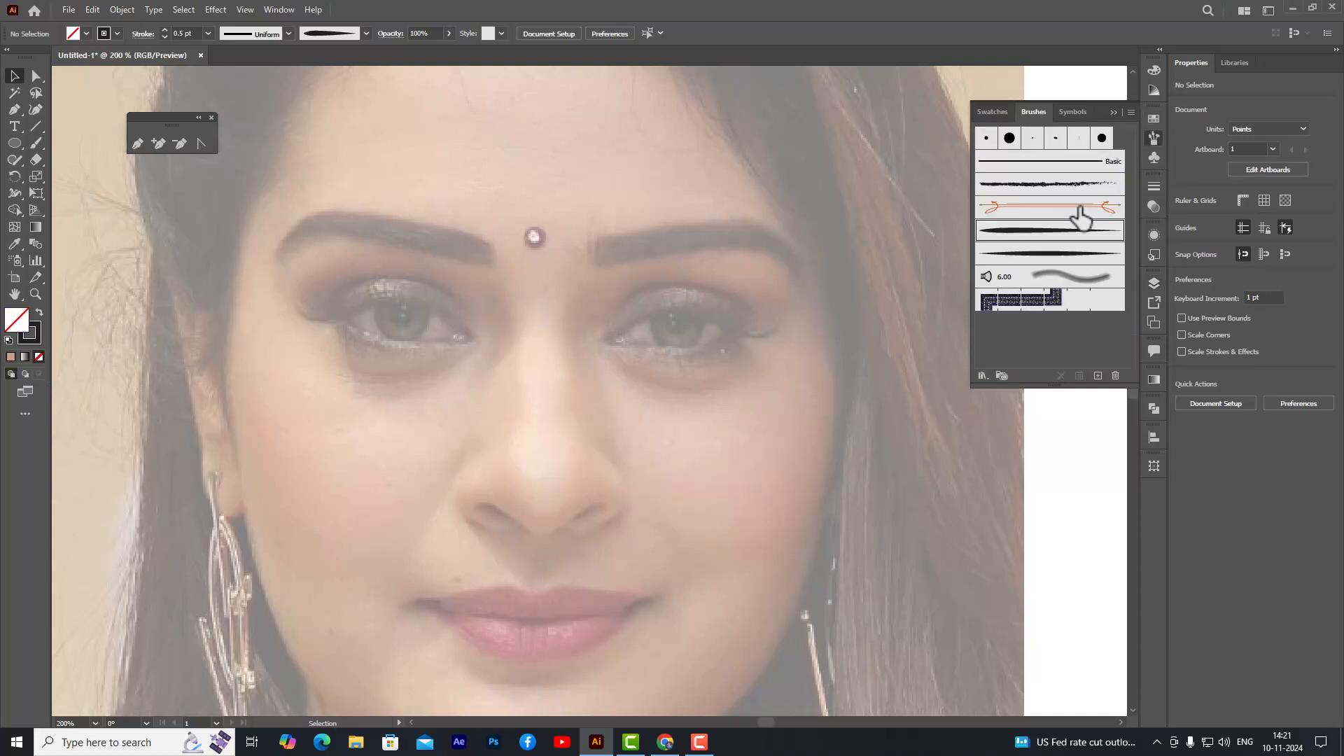
{"action": "left_click", "coordinate": [1048, 256]}
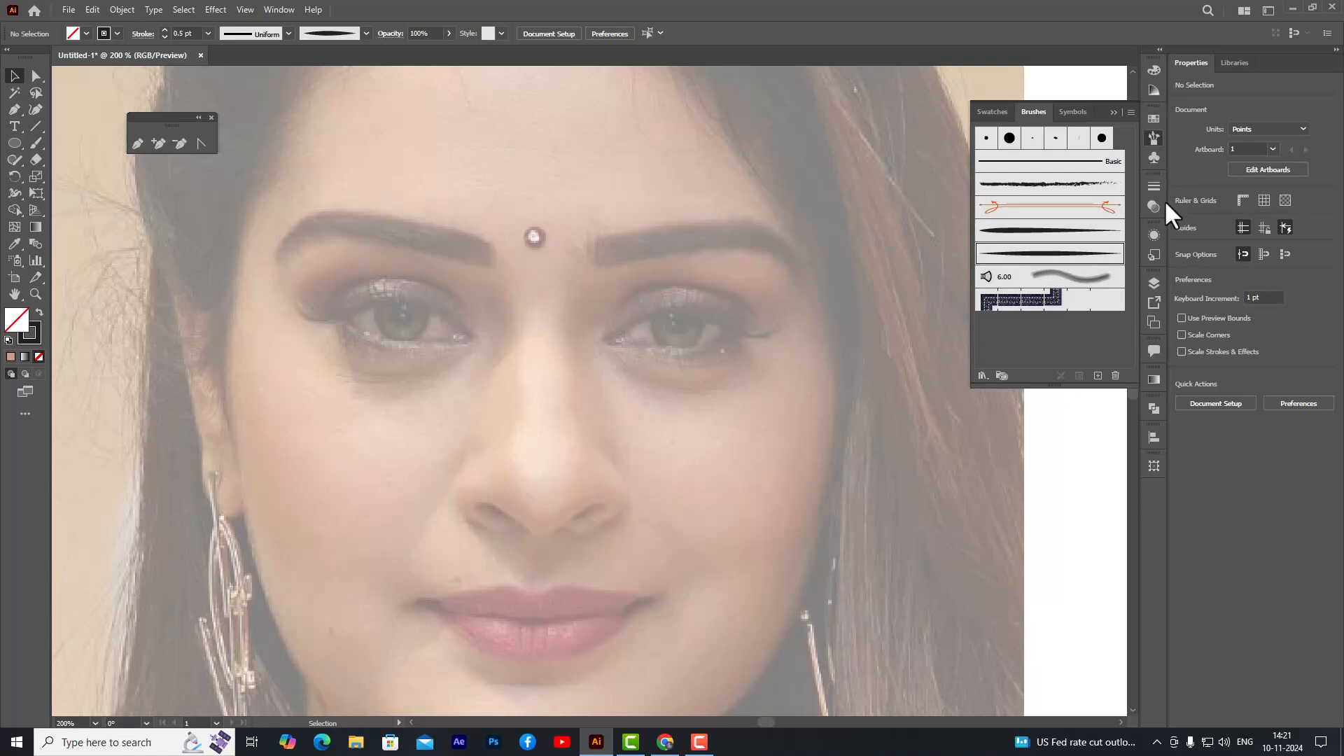
{"action": "left_click", "coordinate": [1157, 138]}
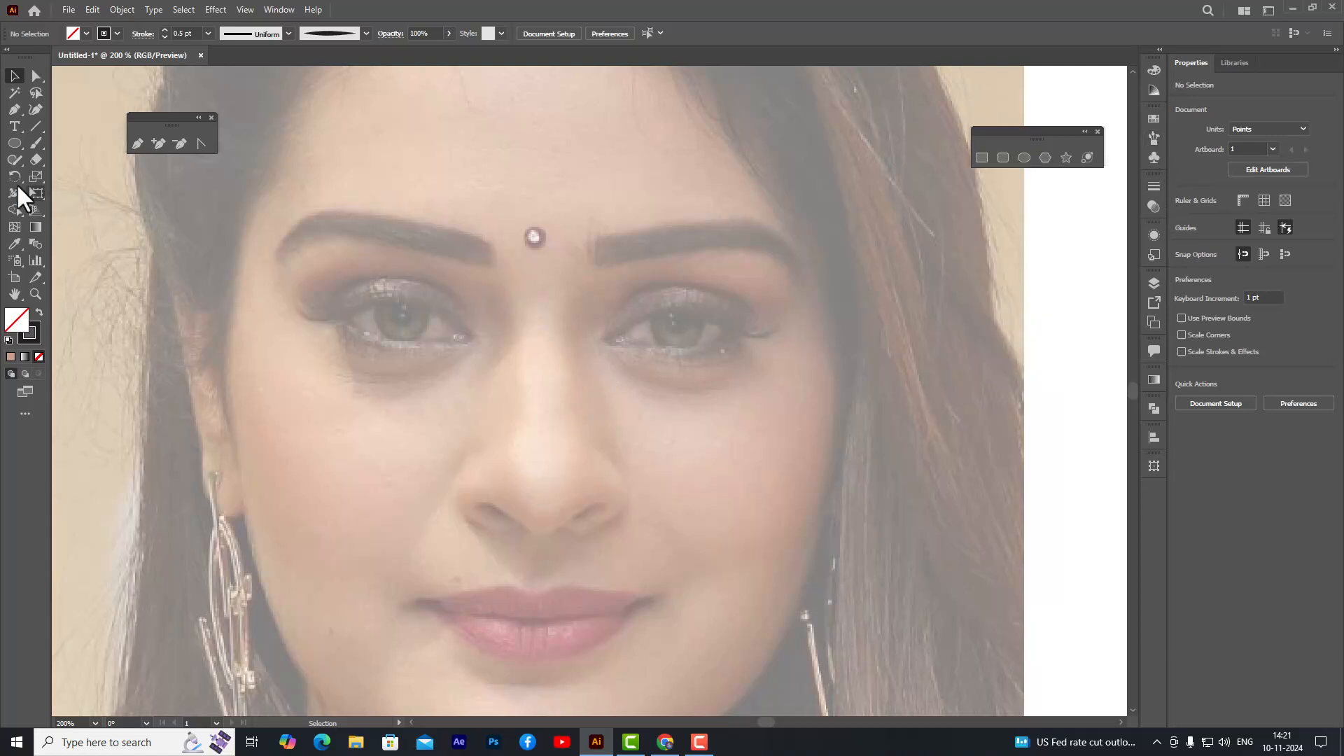
- Paint a near-closed outline around the eye on the photo's right side with the Paintbrush, starting and ending at the inner corner
{"action": "left_click", "coordinate": [34, 145]}
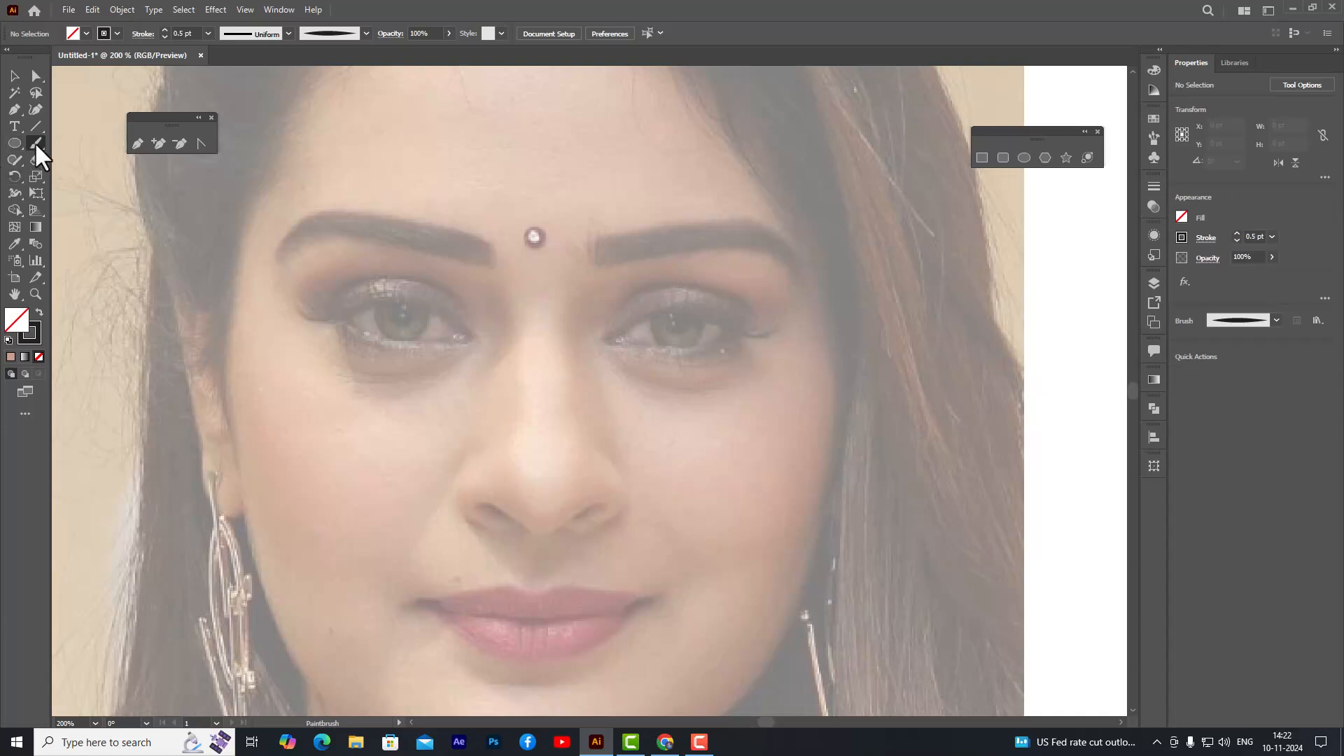
{"action": "left_click", "coordinate": [642, 330], "text": "ctrl"}
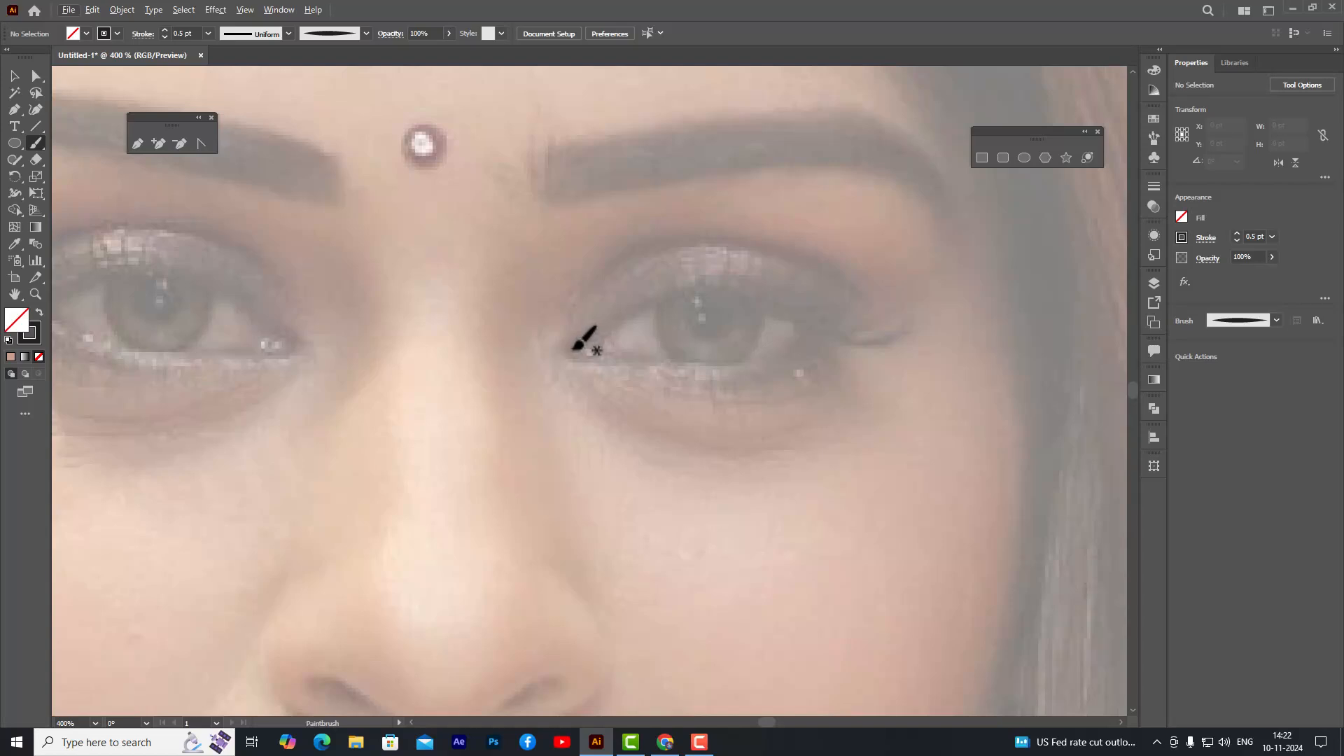
{"action": "mouse_move", "coordinate": [571, 348]}
{"action": "left_mouse_down"}
{"action": "mouse_move", "coordinate": [688, 288]}
{"action": "mouse_move", "coordinate": [724, 285]}
{"action": "mouse_move", "coordinate": [835, 333]}
{"action": "mouse_move", "coordinate": [771, 363]}
{"action": "mouse_move", "coordinate": [584, 363]}
{"action": "mouse_move", "coordinate": [575, 347]}
{"action": "left_mouse_up"}
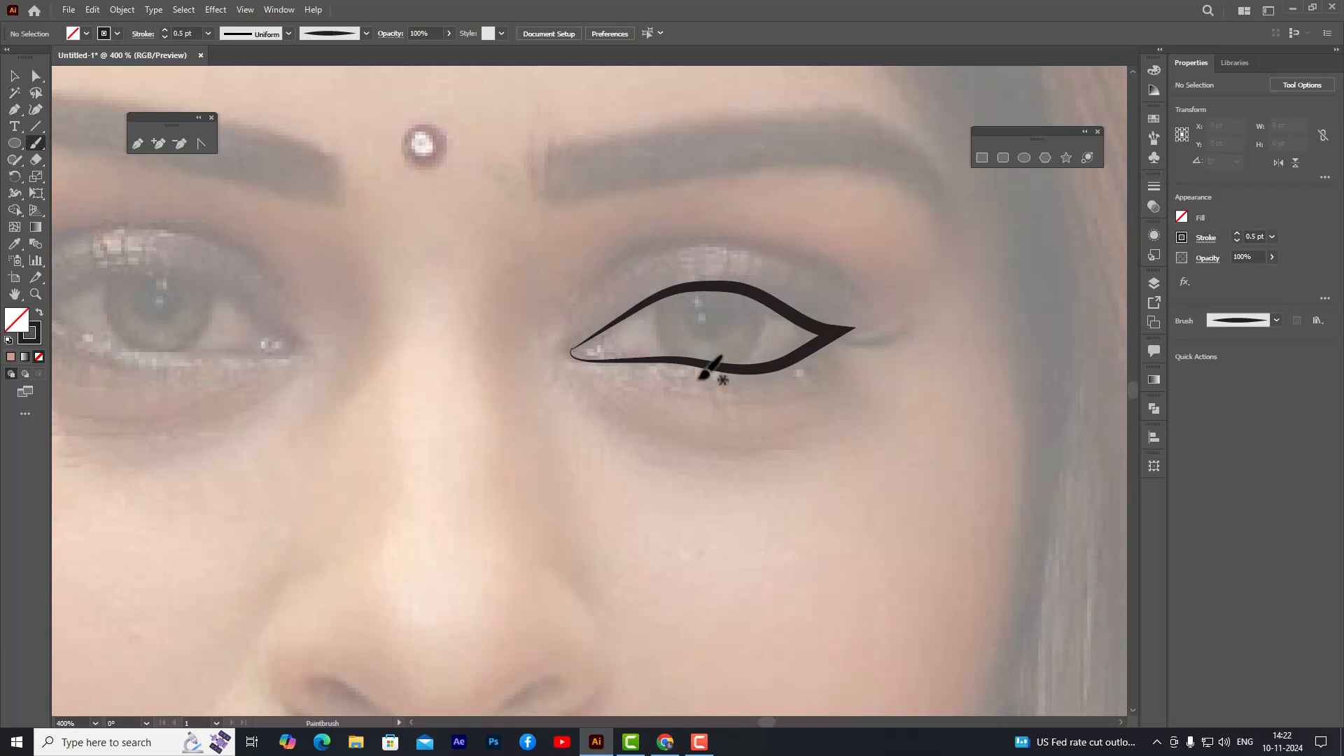
- Move the eye outline's overlapping end anchor at the inner corner onto the stroke's starting point, and deselect the path
{"action": "scroll", "coordinate": [574, 359], "scroll_direction": "up", "scroll_amount": 5}
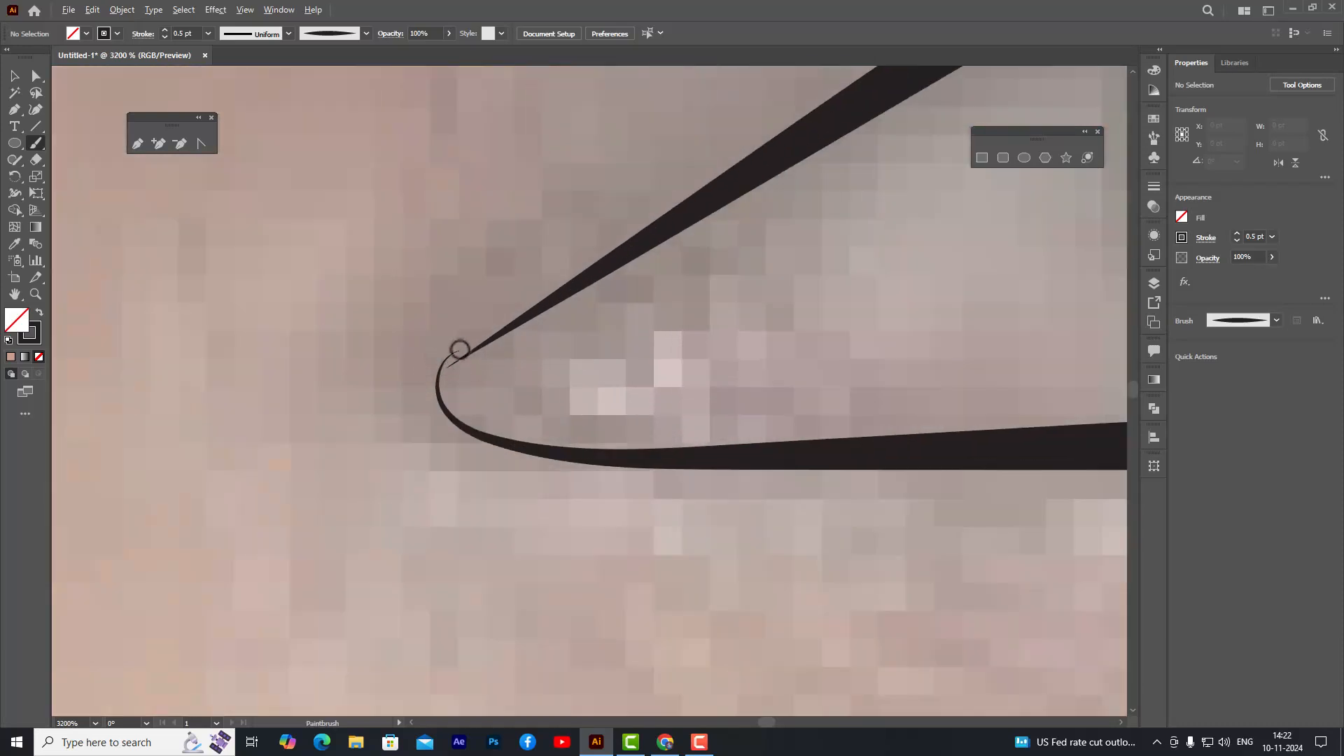
{"action": "left_click", "coordinate": [37, 76]}
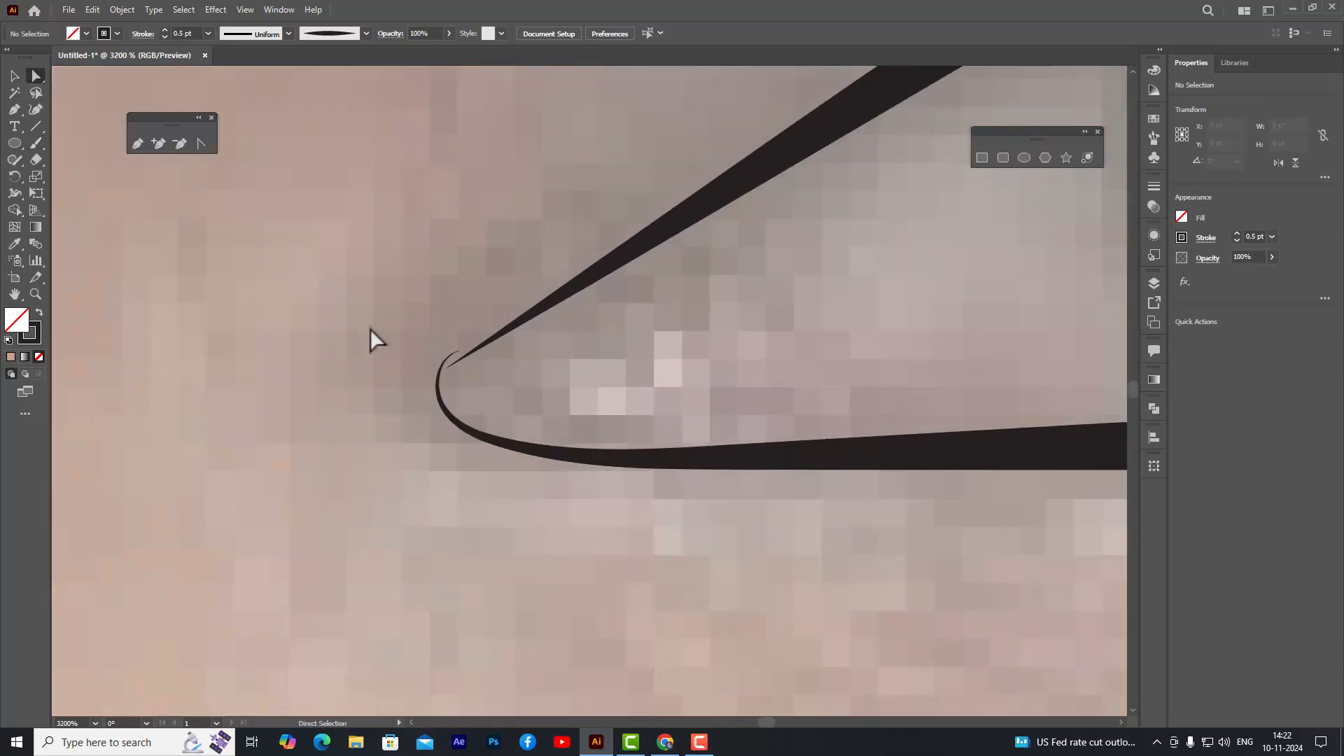
{"action": "left_click", "coordinate": [452, 360]}
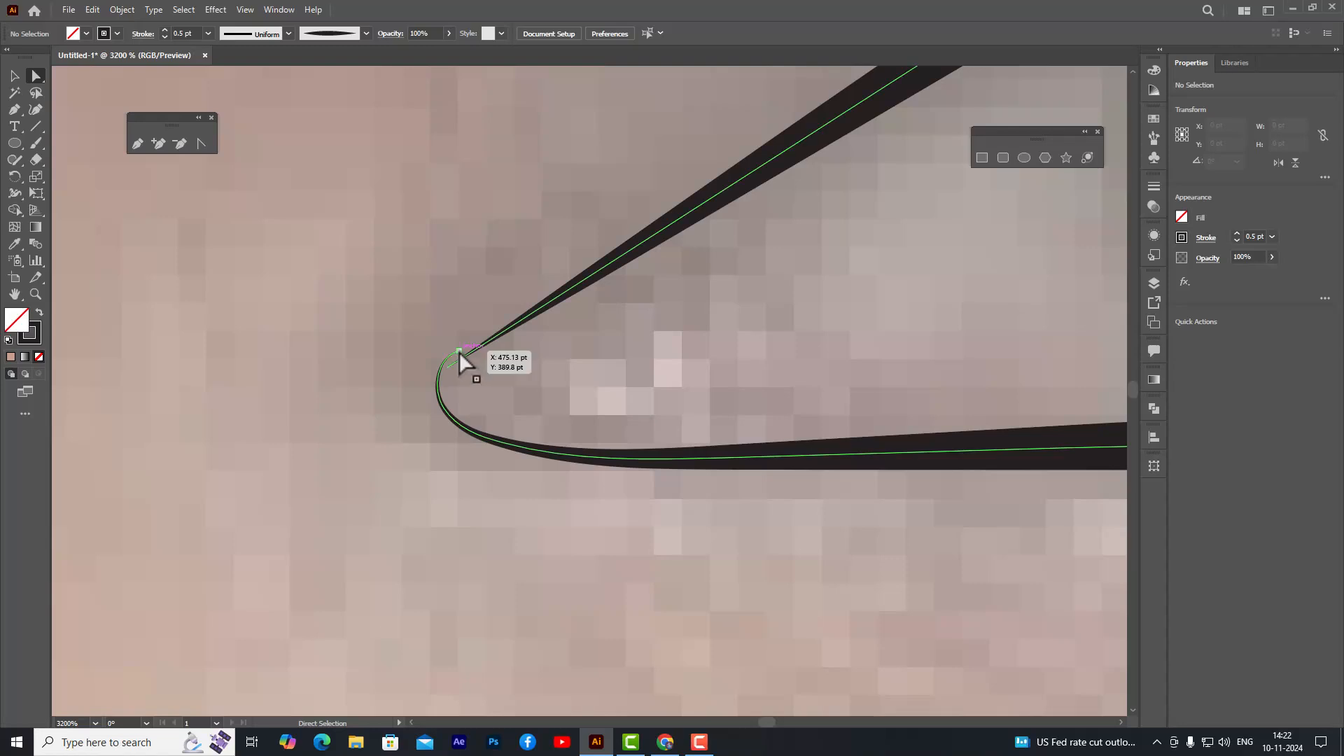
{"action": "left_click_drag", "start_coordinate": [459, 355], "coordinate": [431, 378]}
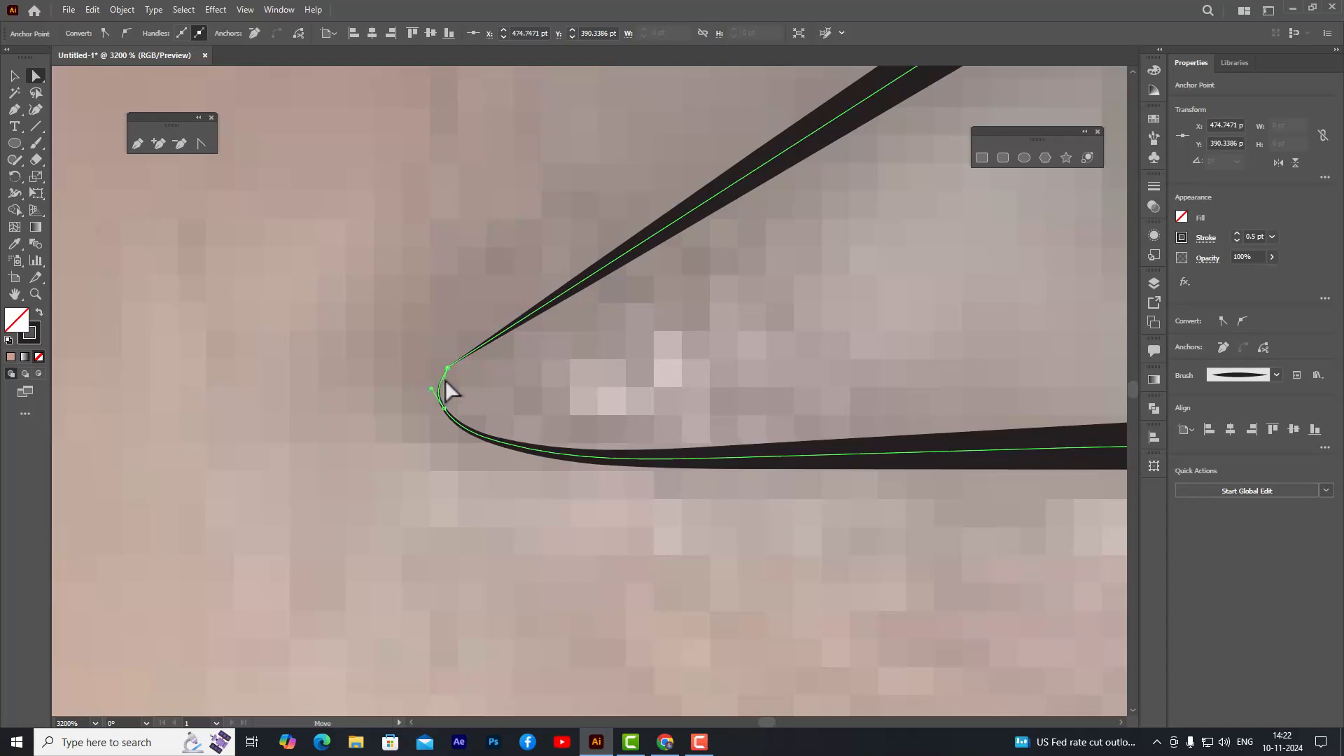
{"action": "left_click", "coordinate": [424, 305]}
- Fill the painted eye outline with off-white F7F2F2 and deselect it
{"action": "scroll", "coordinate": [577, 238], "scroll_direction": "down", "scroll_amount": 8}
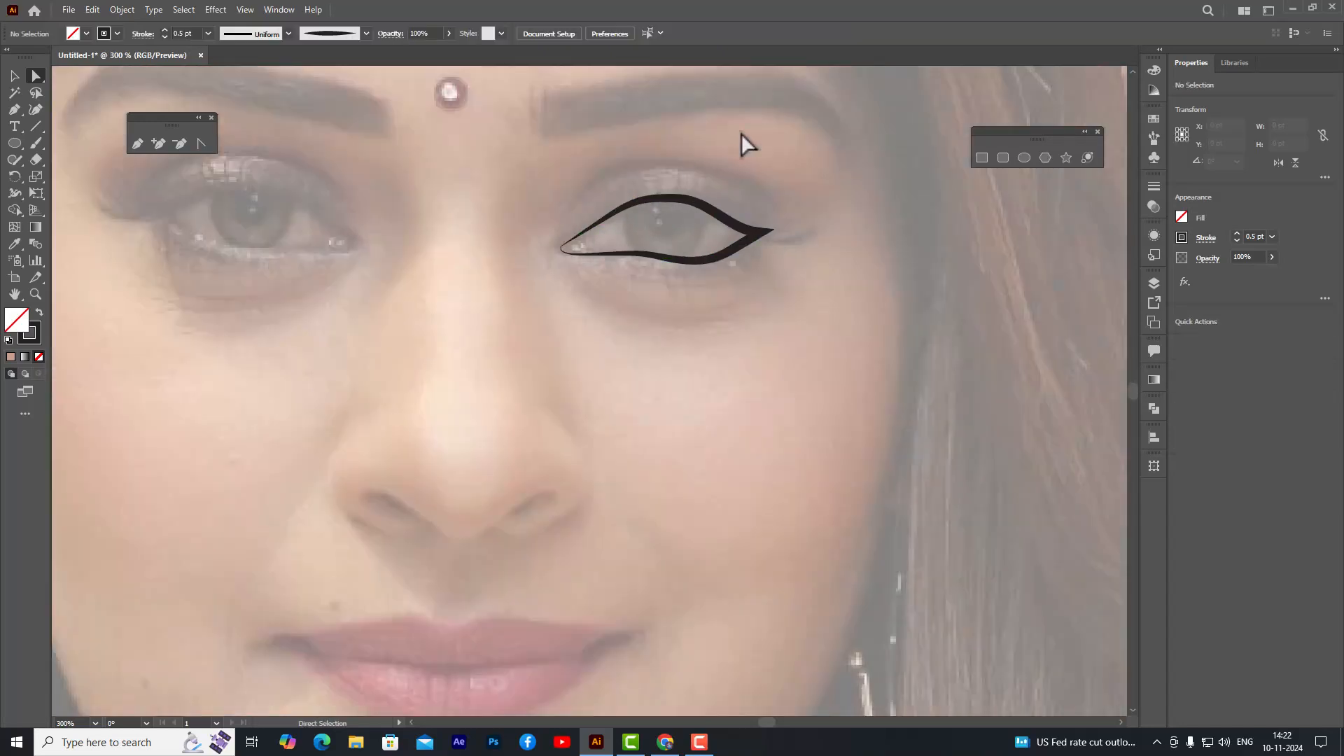
{"action": "scroll", "coordinate": [728, 147], "scroll_direction": "up", "scroll_amount": 2}
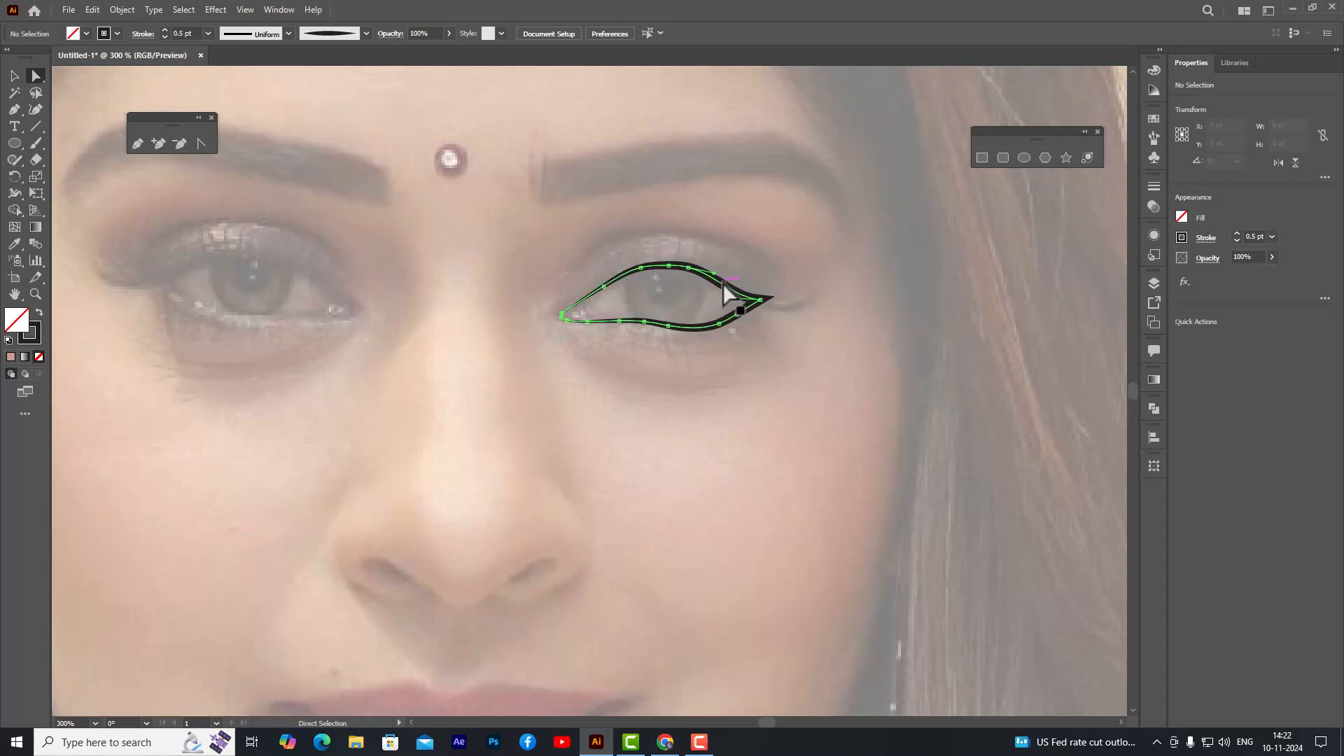
{"action": "left_click", "coordinate": [725, 287]}
{"action": "left_click", "coordinate": [15, 76]}
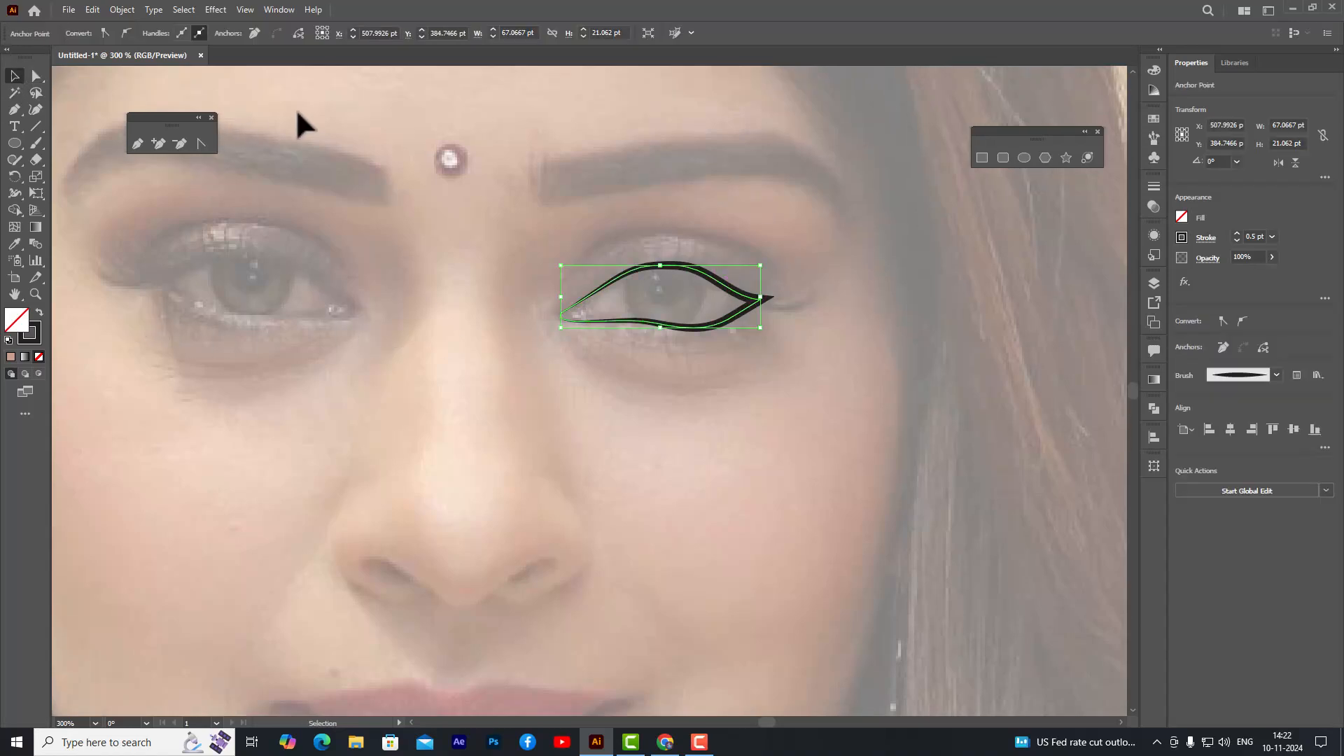
{"action": "left_click", "coordinate": [721, 340]}
{"action": "left_click", "coordinate": [721, 297]}
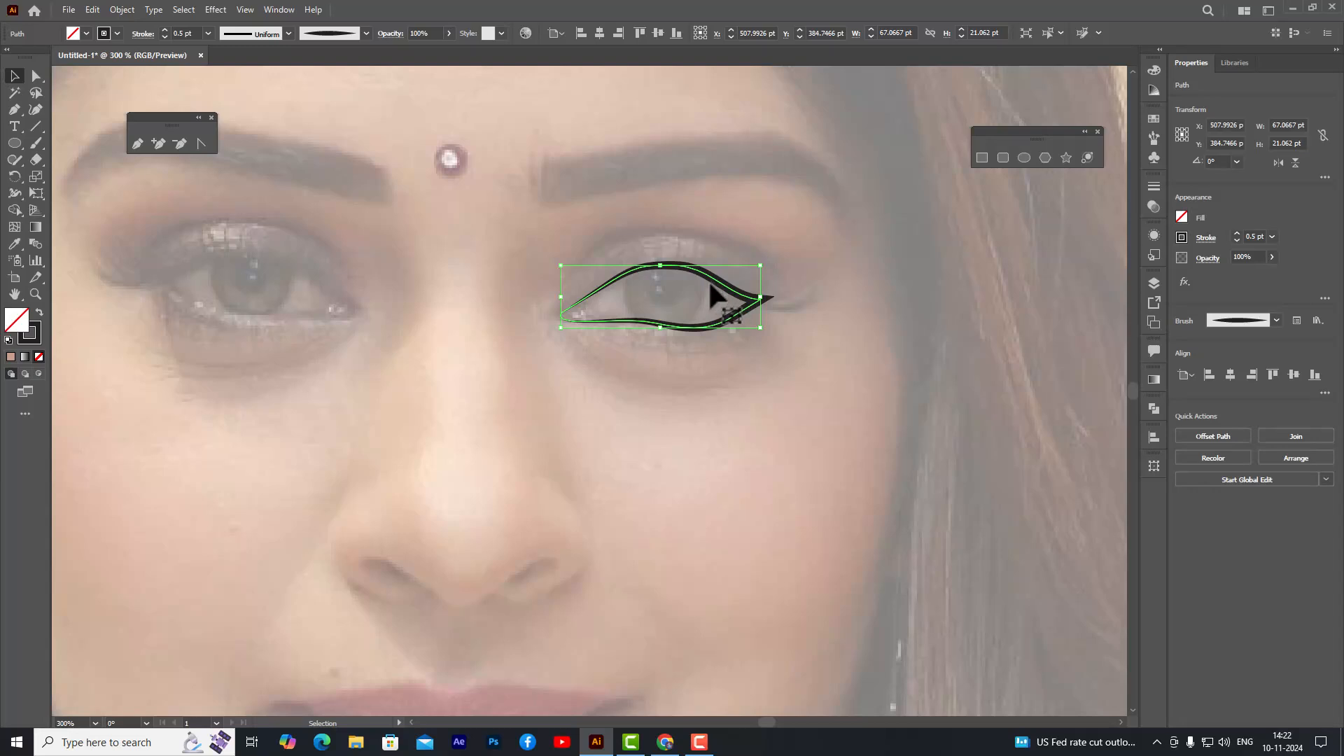
{"action": "double_click", "coordinate": [24, 331]}
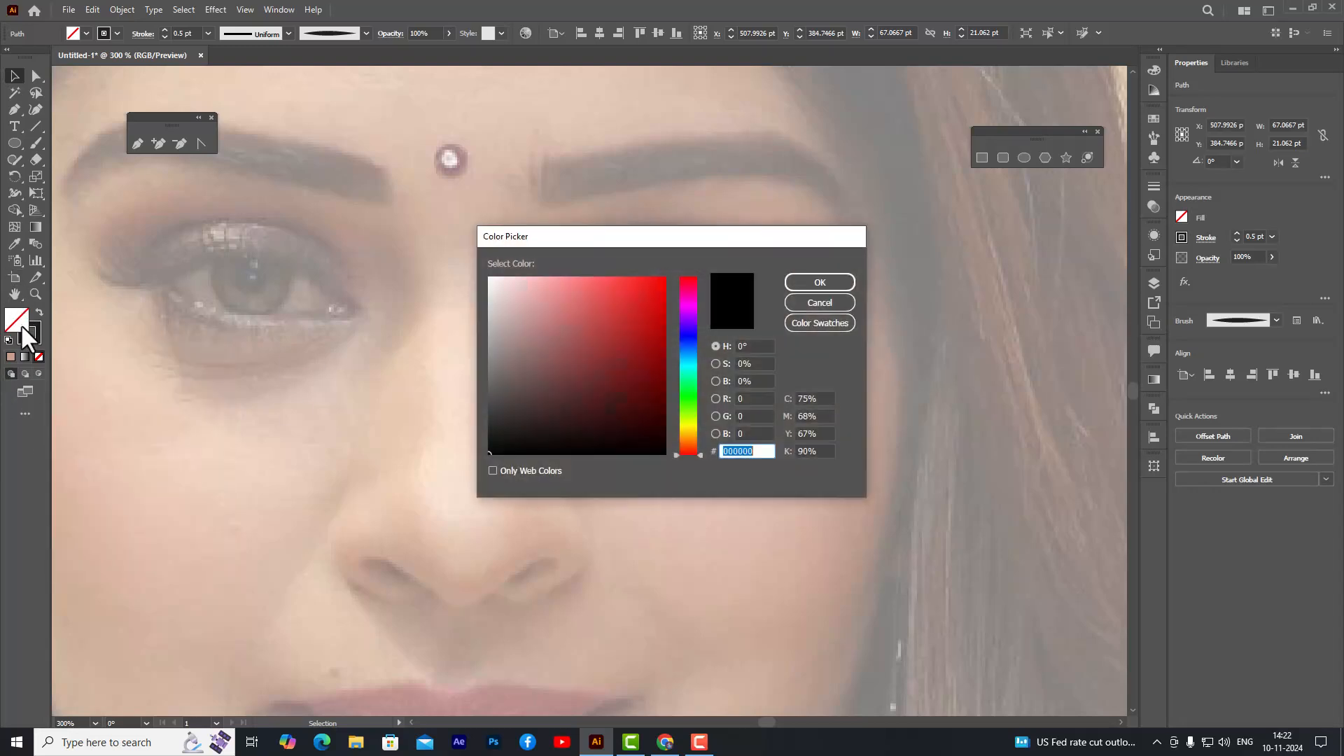
{"action": "left_click", "coordinate": [492, 282]}
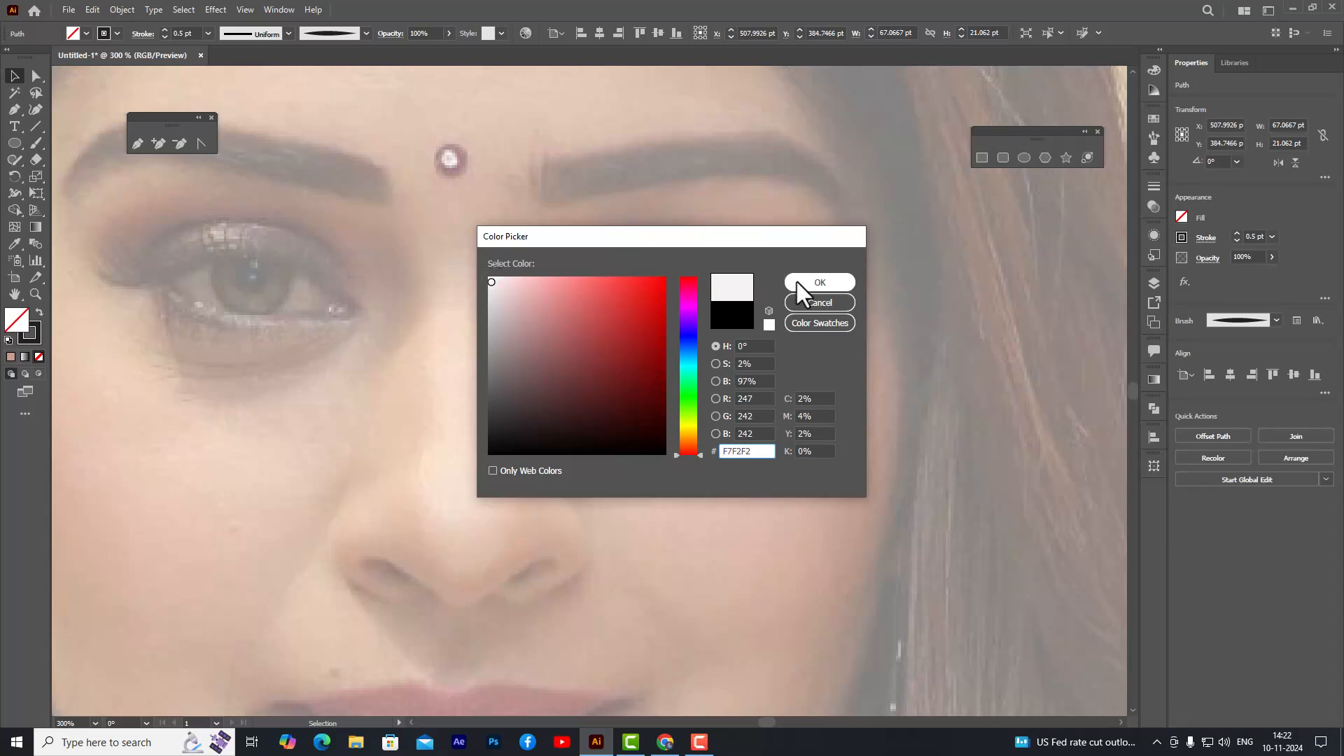
{"action": "left_click", "coordinate": [817, 282]}
{"action": "left_click", "coordinate": [865, 348]}
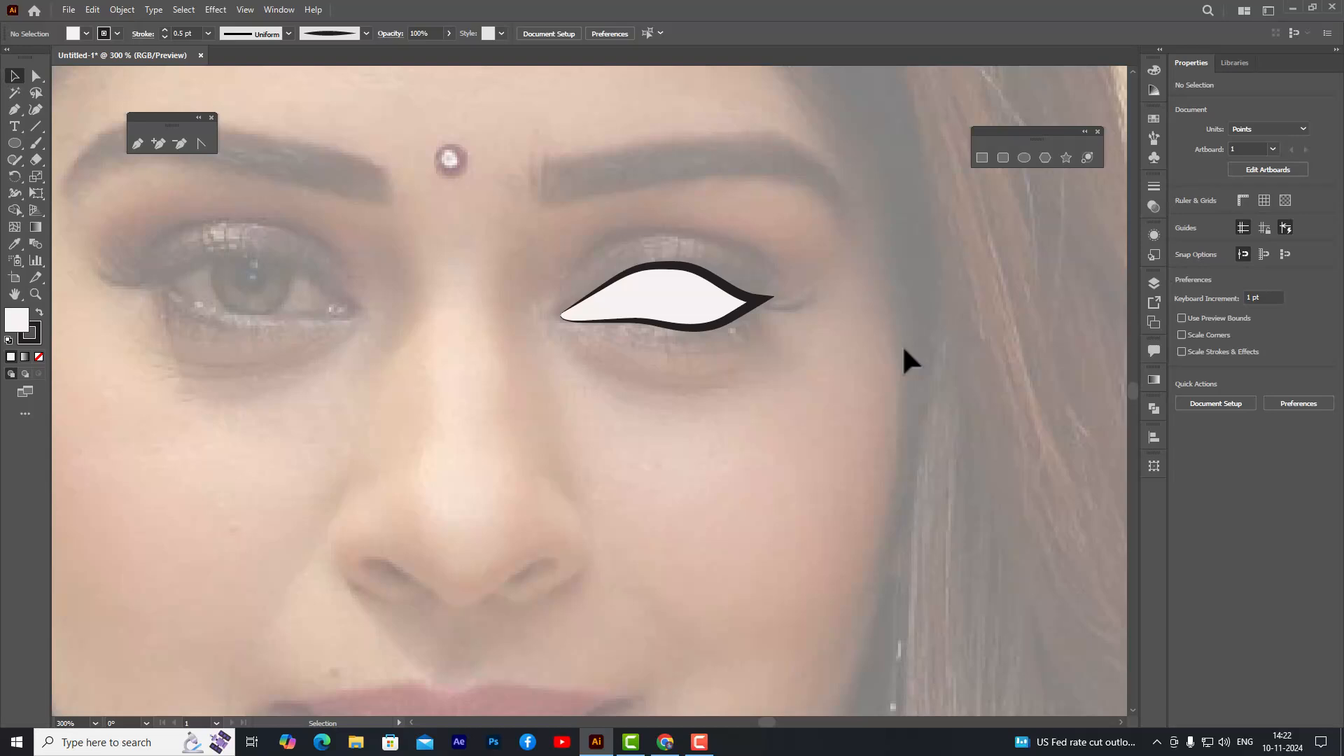
- With the fill set to none, paint a near-closed Paintbrush outline around the eye on the photo's left side, starting and ending at the outer corner
{"action": "key", "text": "h"}
{"action": "left_click_drag", "start_coordinate": [585, 399], "coordinate": [812, 402]}
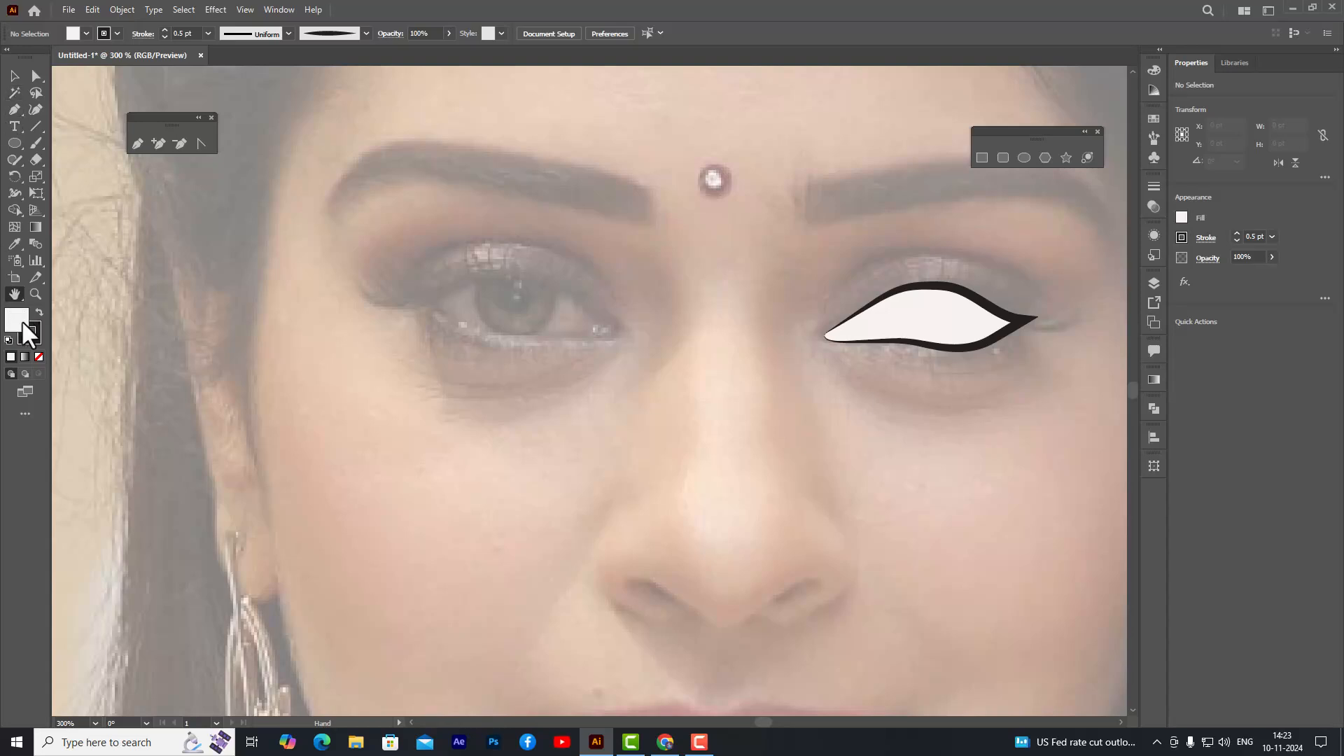
{"action": "left_click", "coordinate": [39, 357]}
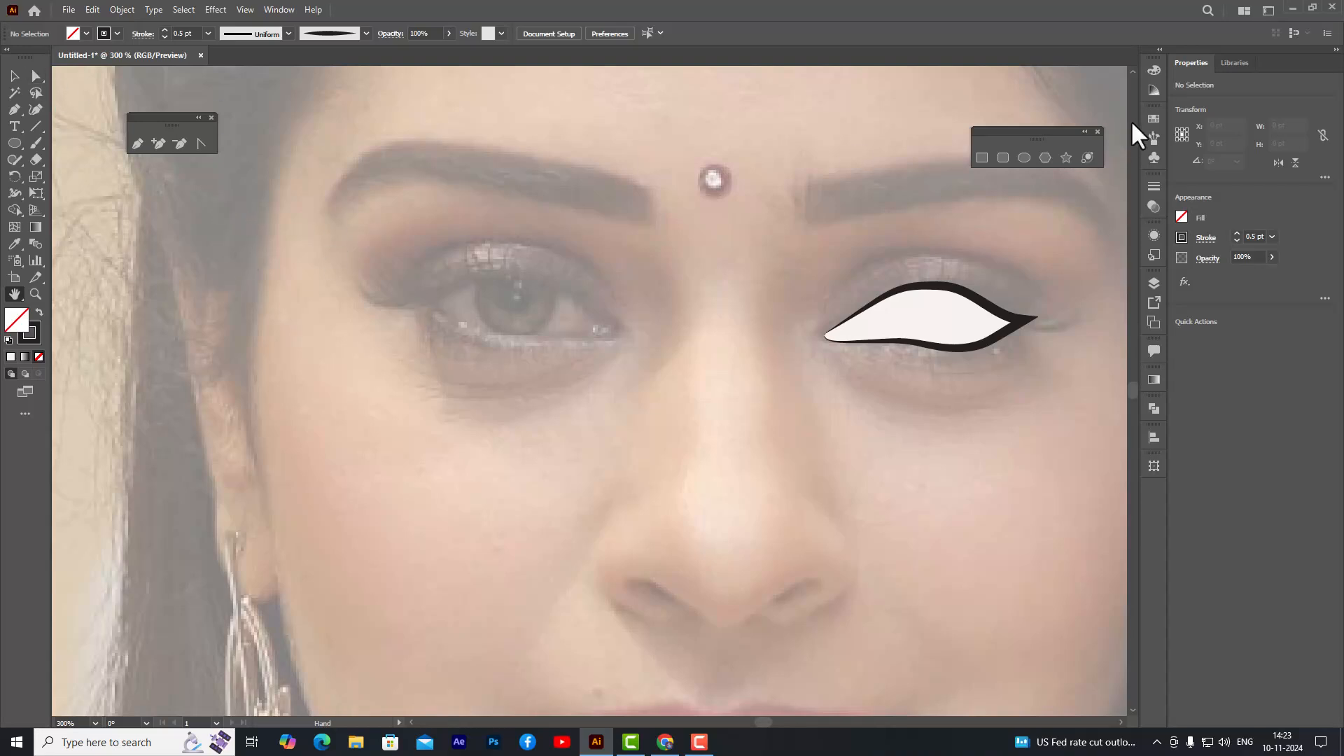
{"action": "left_click", "coordinate": [1154, 139]}
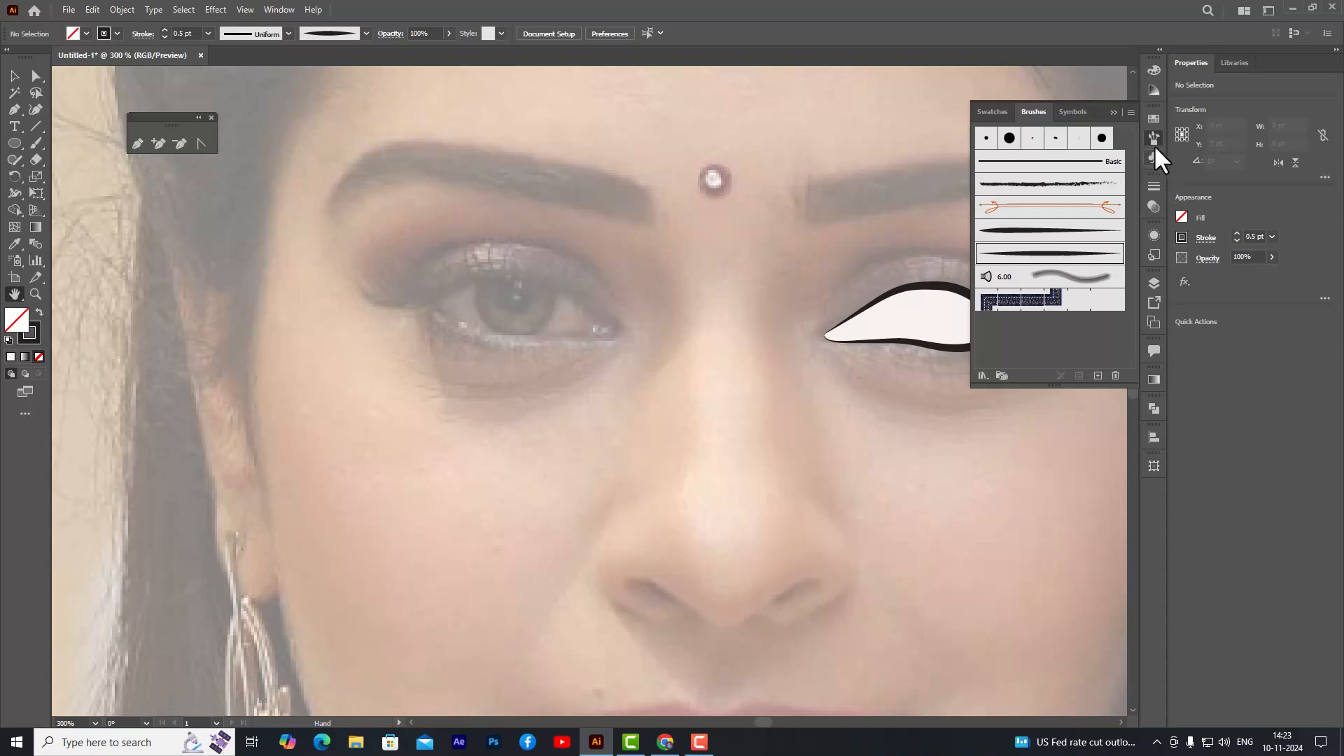
{"action": "left_click", "coordinate": [837, 264]}
{"action": "left_click", "coordinate": [36, 144]}
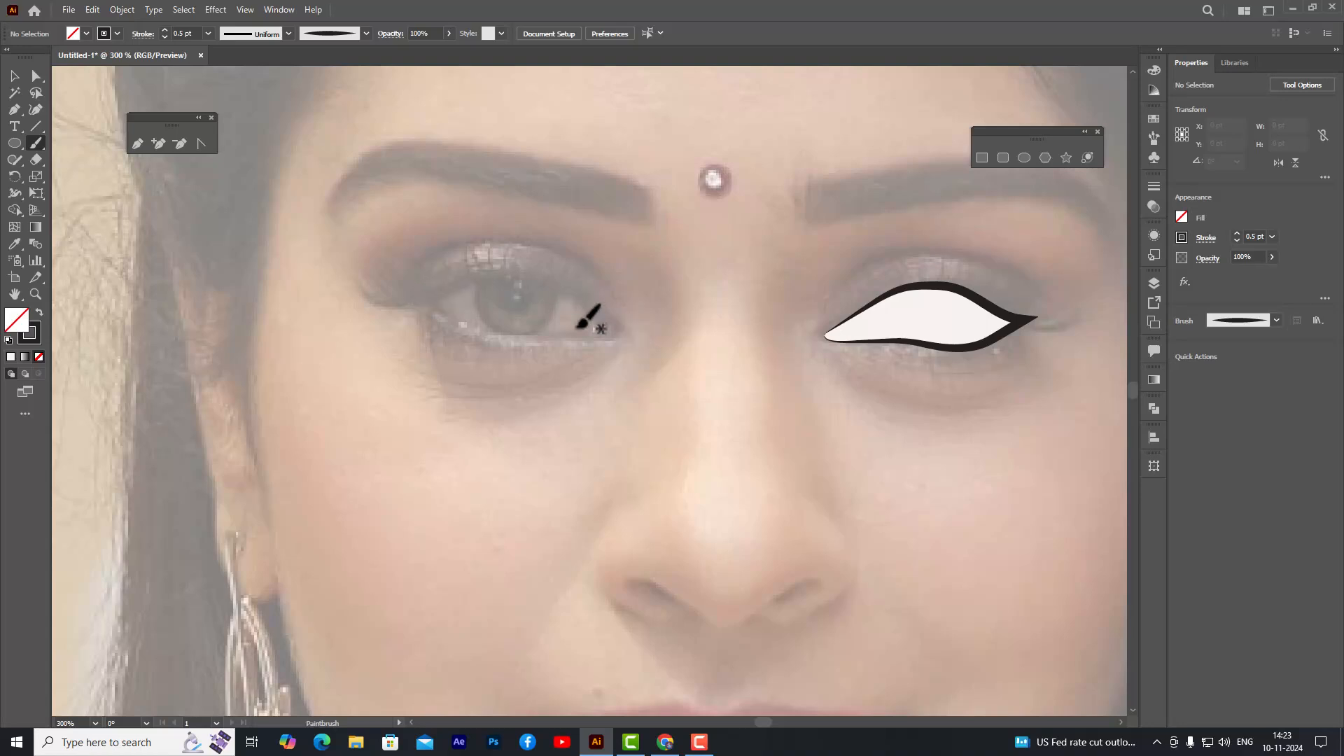
{"action": "mouse_move", "coordinate": [417, 305]}
{"action": "left_mouse_down"}
{"action": "mouse_move", "coordinate": [519, 270]}
{"action": "mouse_move", "coordinate": [565, 287]}
{"action": "mouse_move", "coordinate": [617, 341]}
{"action": "mouse_move", "coordinate": [483, 335]}
{"action": "mouse_move", "coordinate": [419, 305]}
{"action": "left_mouse_up"}
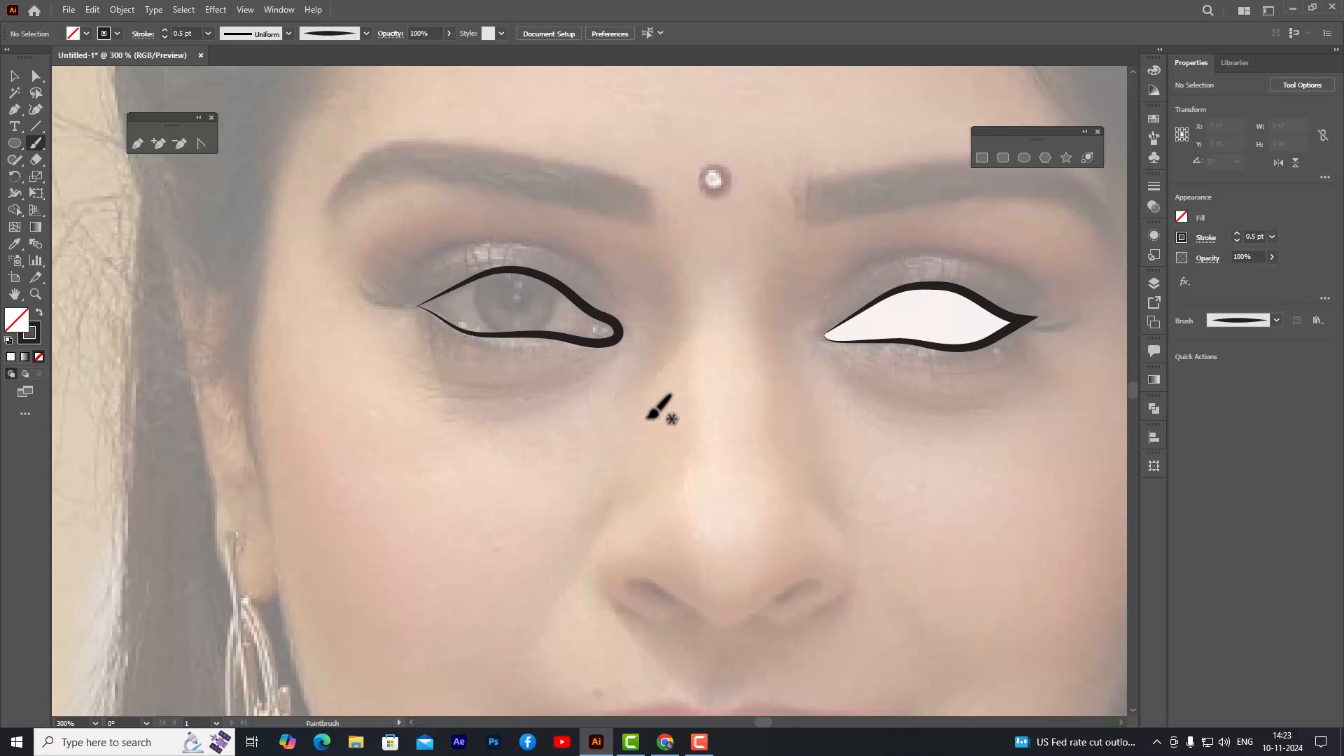
{"action": "key", "text": "ctrl+z"}
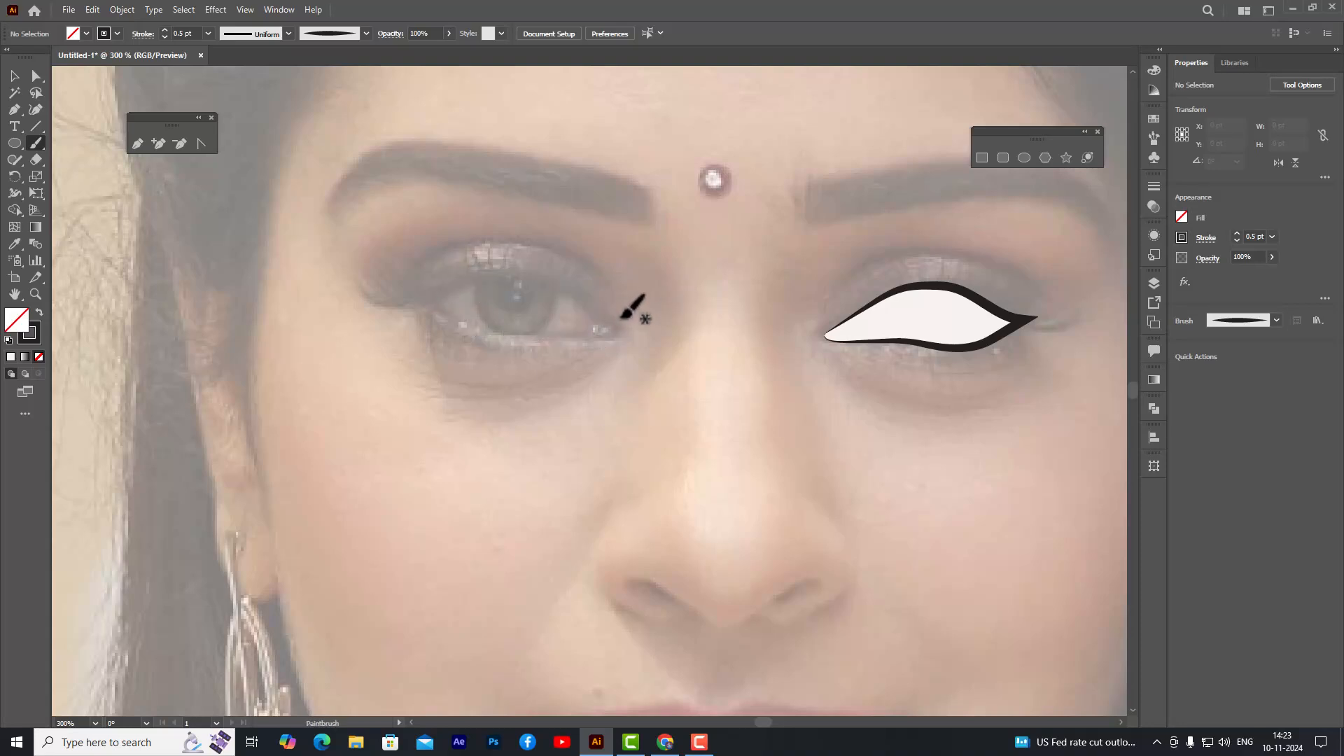
{"action": "mouse_move", "coordinate": [418, 302]}
{"action": "left_mouse_down"}
{"action": "mouse_move", "coordinate": [482, 272]}
{"action": "mouse_move", "coordinate": [525, 271]}
{"action": "mouse_move", "coordinate": [596, 312]}
{"action": "left_mouse_up"}
{"action": "mouse_move", "coordinate": [619, 324]}
{"action": "left_mouse_down"}
{"action": "mouse_move", "coordinate": [620, 340]}
{"action": "mouse_move", "coordinate": [599, 343]}
{"action": "mouse_move", "coordinate": [494, 336]}
{"action": "mouse_move", "coordinate": [418, 301]}
{"action": "left_mouse_up"}
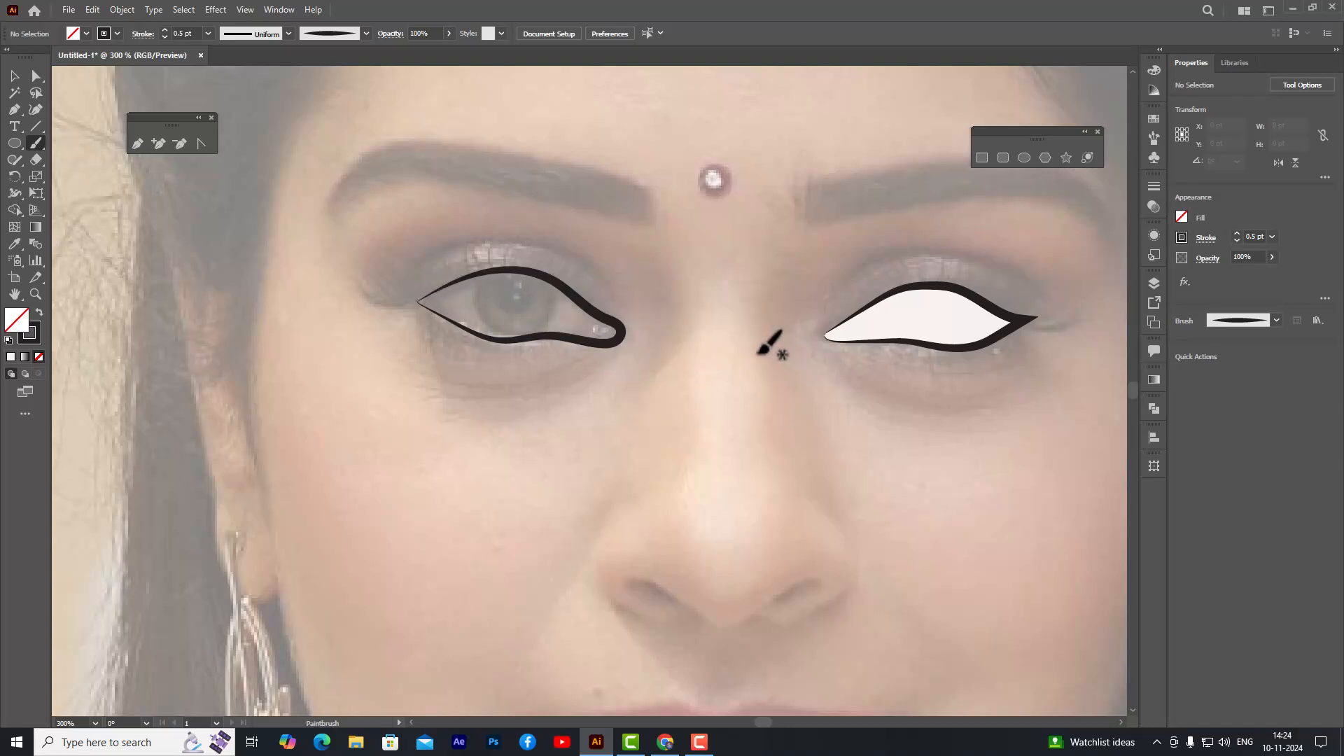
- Move the left-side eye outline's overlapping end anchor onto its starting point at the outer corner, pull its handle inward, and deselect the path
{"action": "scroll", "coordinate": [505, 301], "scroll_direction": "up", "scroll_amount": 3}
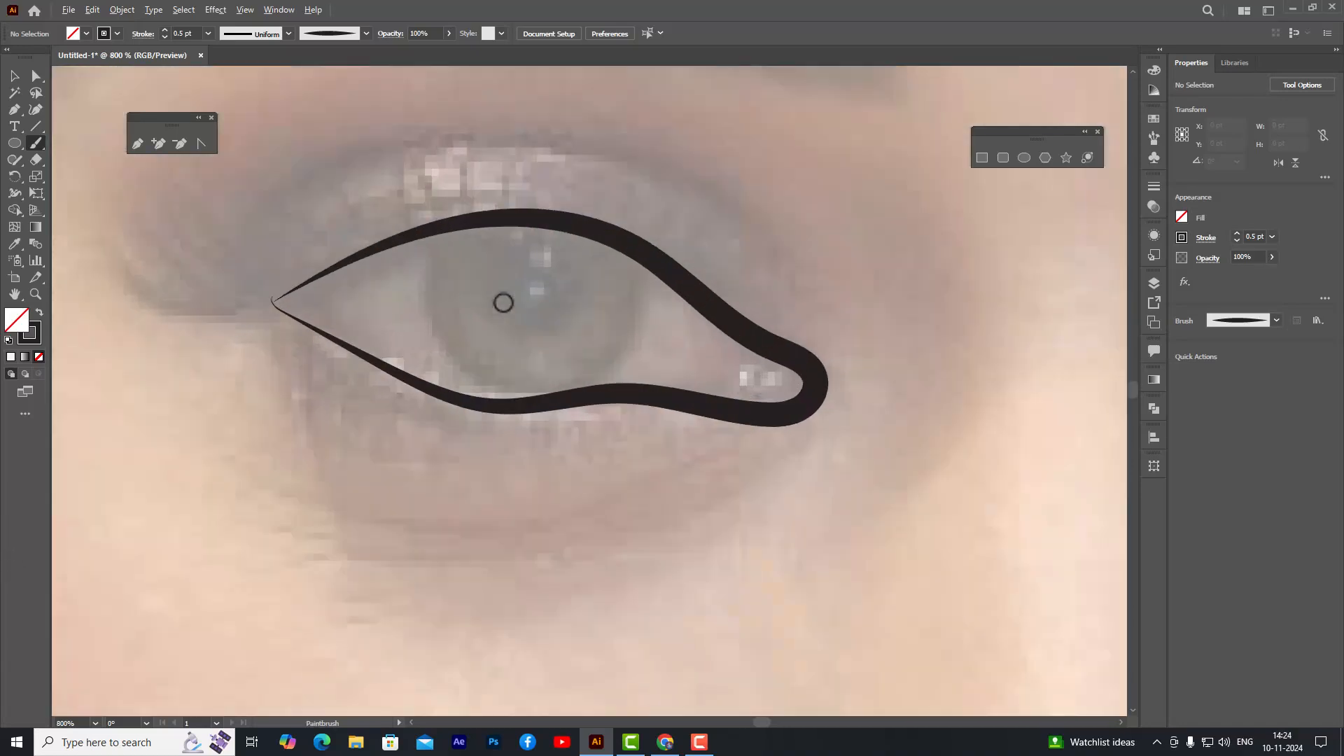
{"action": "scroll", "coordinate": [485, 293], "scroll_direction": "down", "scroll_amount": 1}
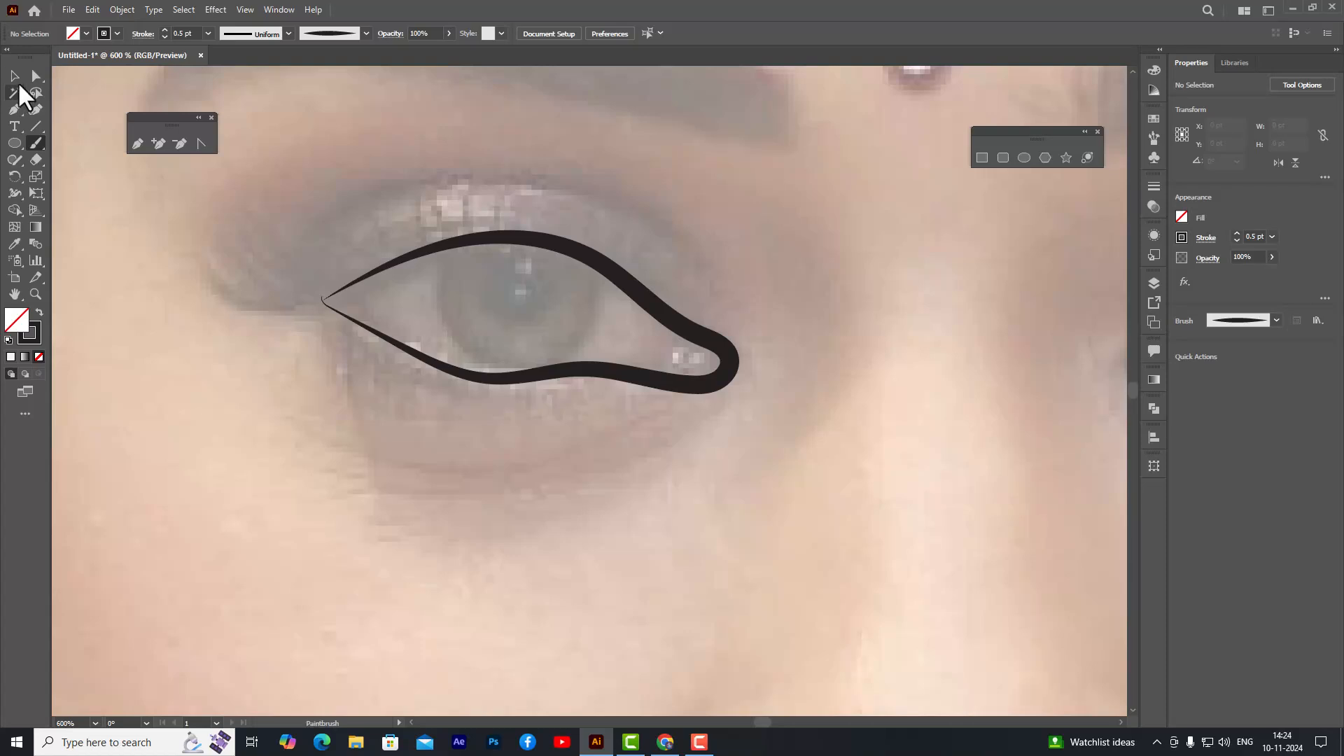
{"action": "left_click", "coordinate": [14, 75]}
{"action": "scroll", "coordinate": [356, 302], "scroll_direction": "up", "scroll_amount": 4}
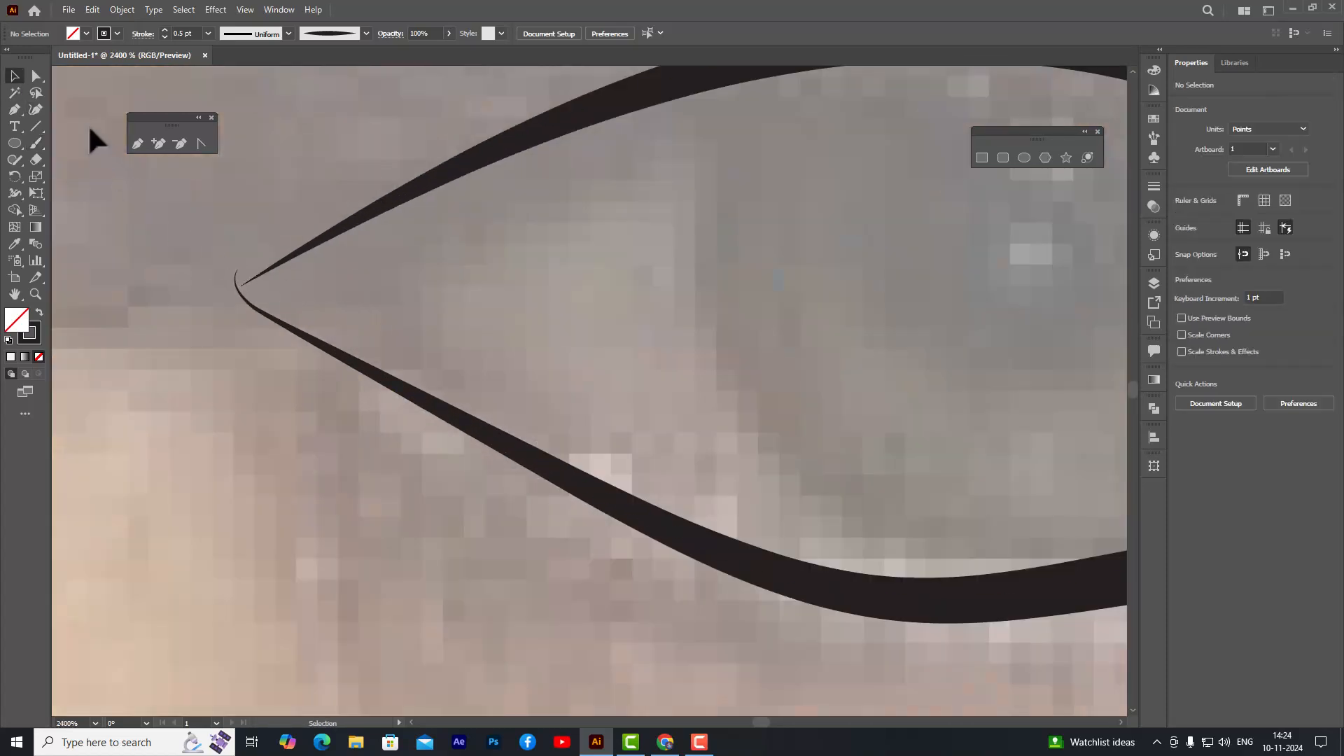
{"action": "left_click", "coordinate": [35, 73]}
{"action": "left_click", "coordinate": [238, 272]}
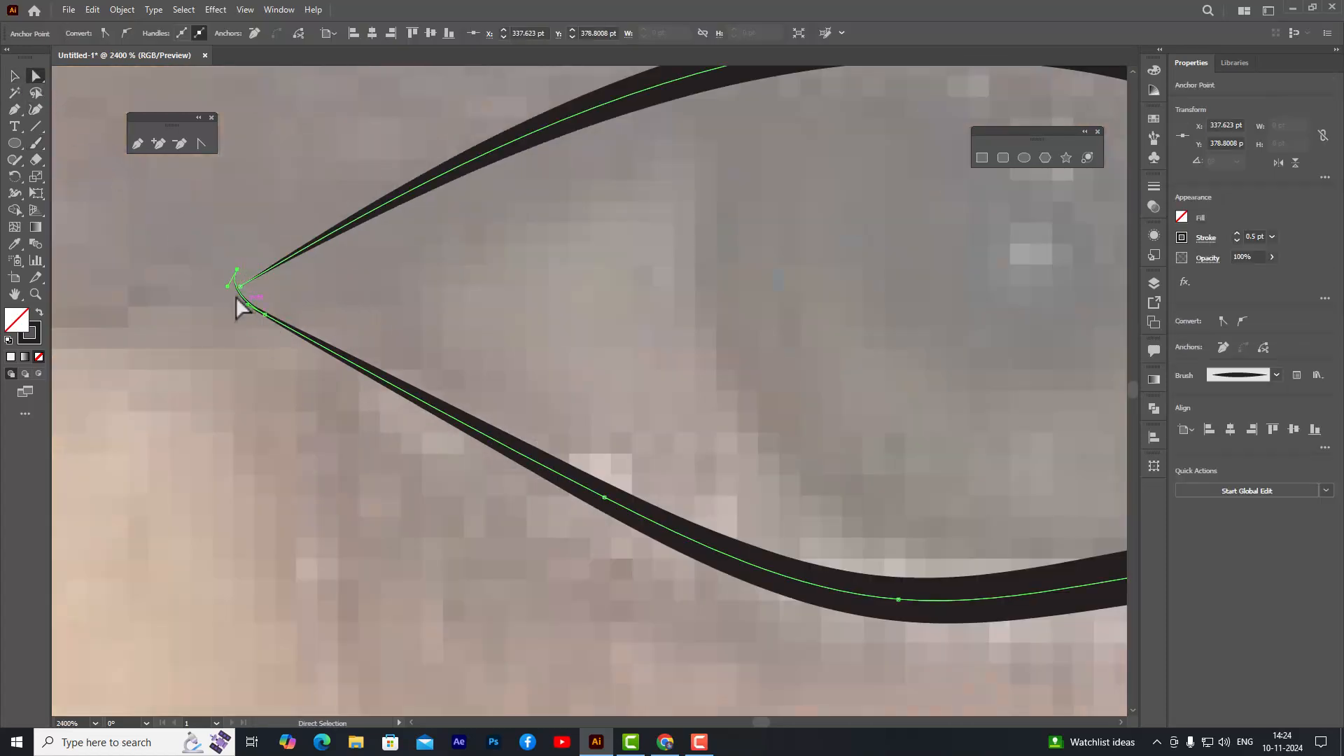
{"action": "scroll", "coordinate": [240, 274], "scroll_direction": "up", "scroll_amount": 3}
{"action": "left_click_drag", "start_coordinate": [223, 249], "coordinate": [229, 294]}
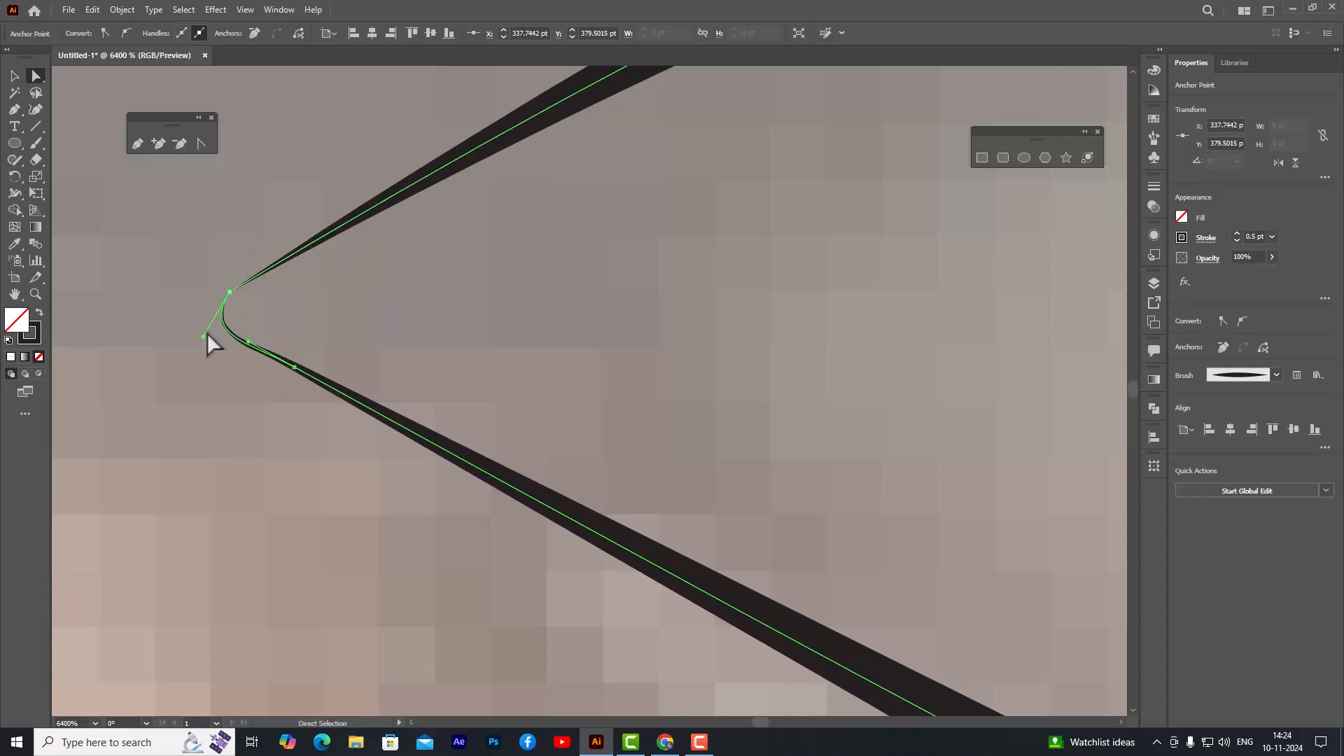
{"action": "left_click_drag", "start_coordinate": [203, 338], "coordinate": [242, 323]}
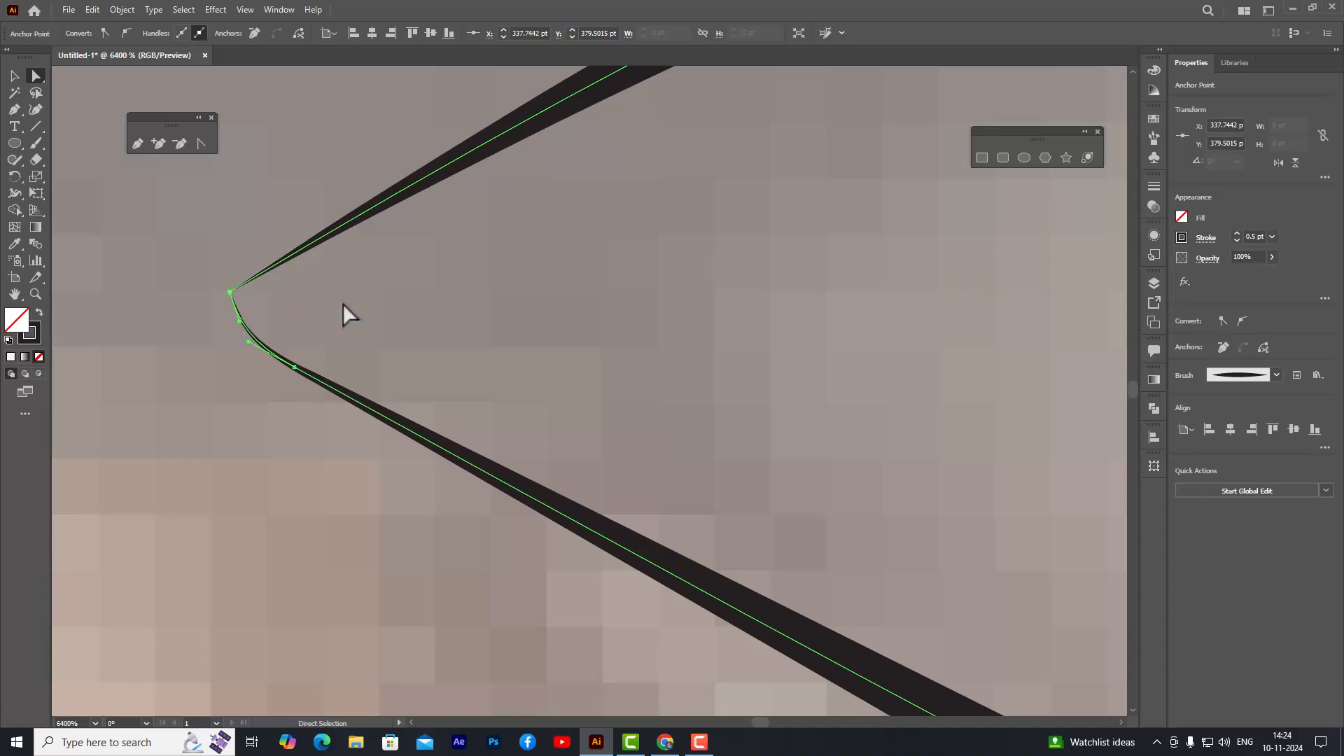
{"action": "left_click", "coordinate": [379, 299]}
- Set the stroke weight of the left-side eye outline to 0.25 pt and deselect it
{"action": "scroll", "coordinate": [436, 301], "scroll_direction": "down", "scroll_amount": 10}
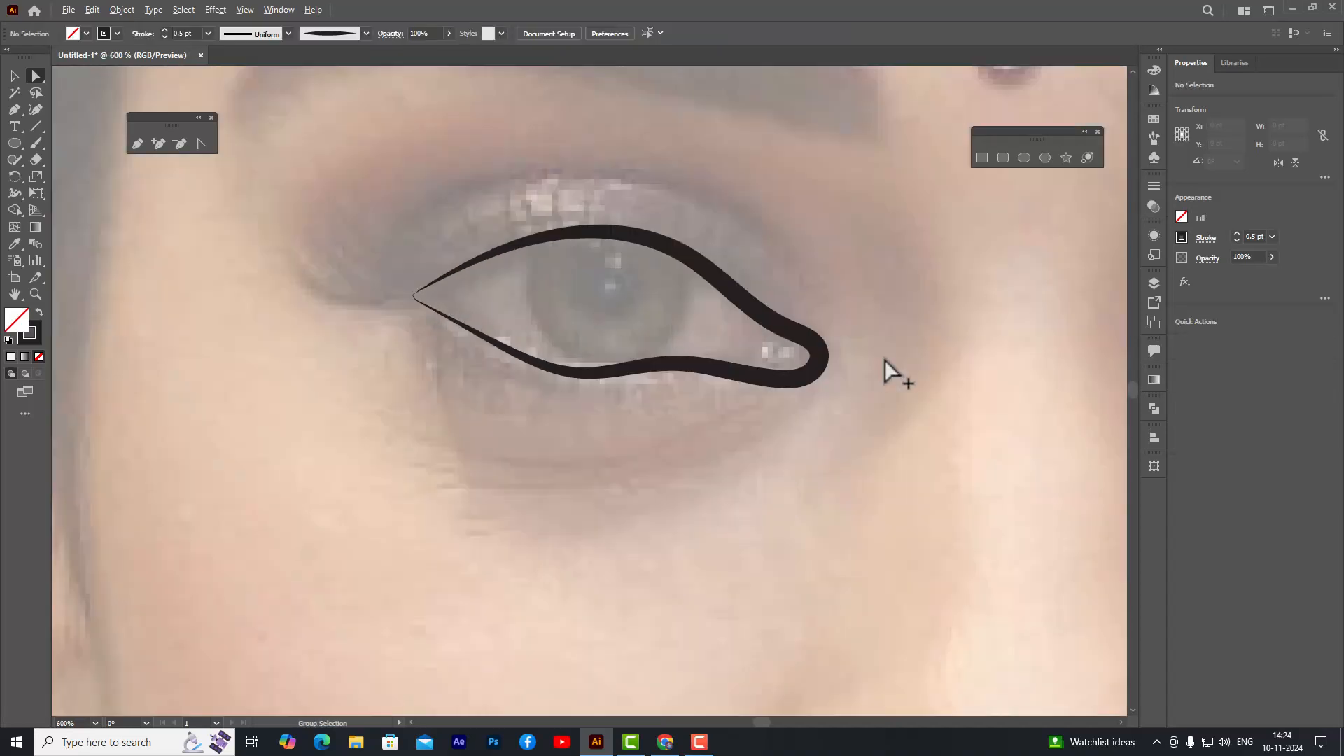
{"action": "scroll", "coordinate": [771, 352], "scroll_direction": "up", "scroll_amount": 5}
{"action": "left_click", "coordinate": [764, 353]}
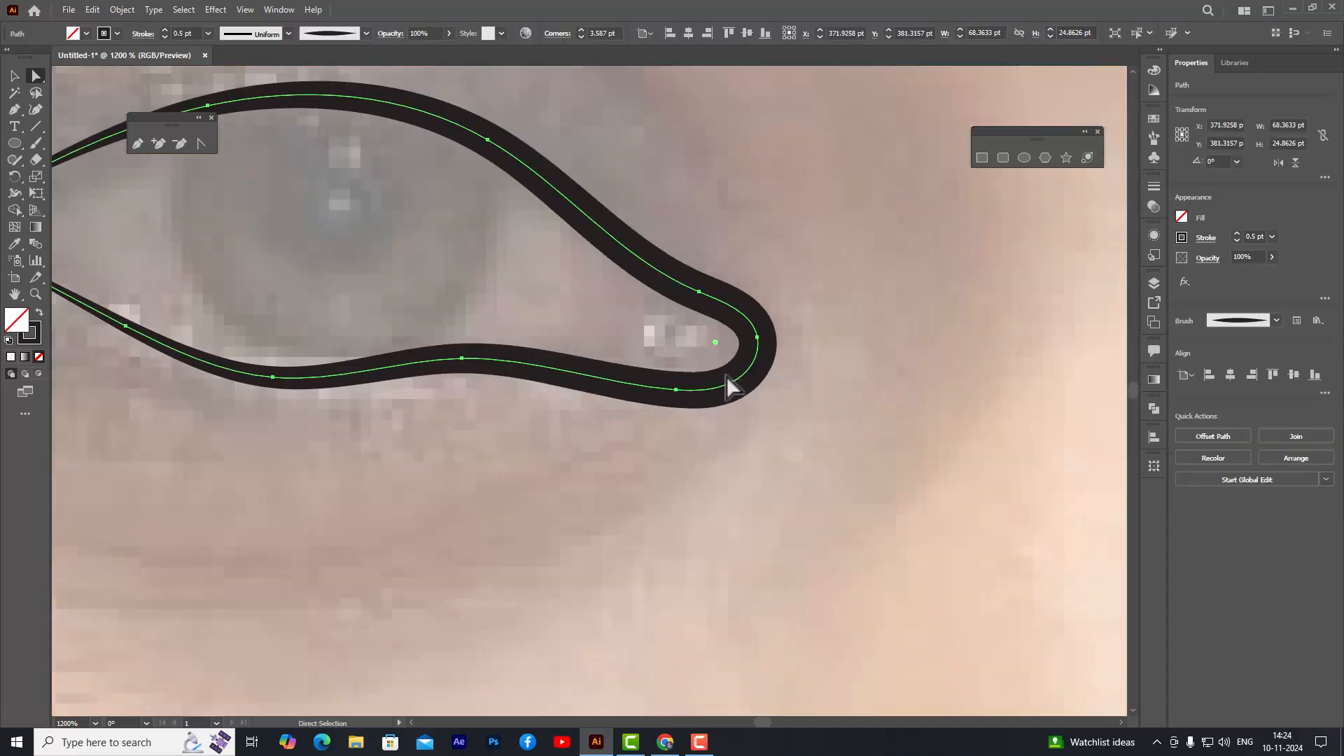
{"action": "left_click", "coordinate": [14, 75]}
{"action": "left_click", "coordinate": [207, 33]}
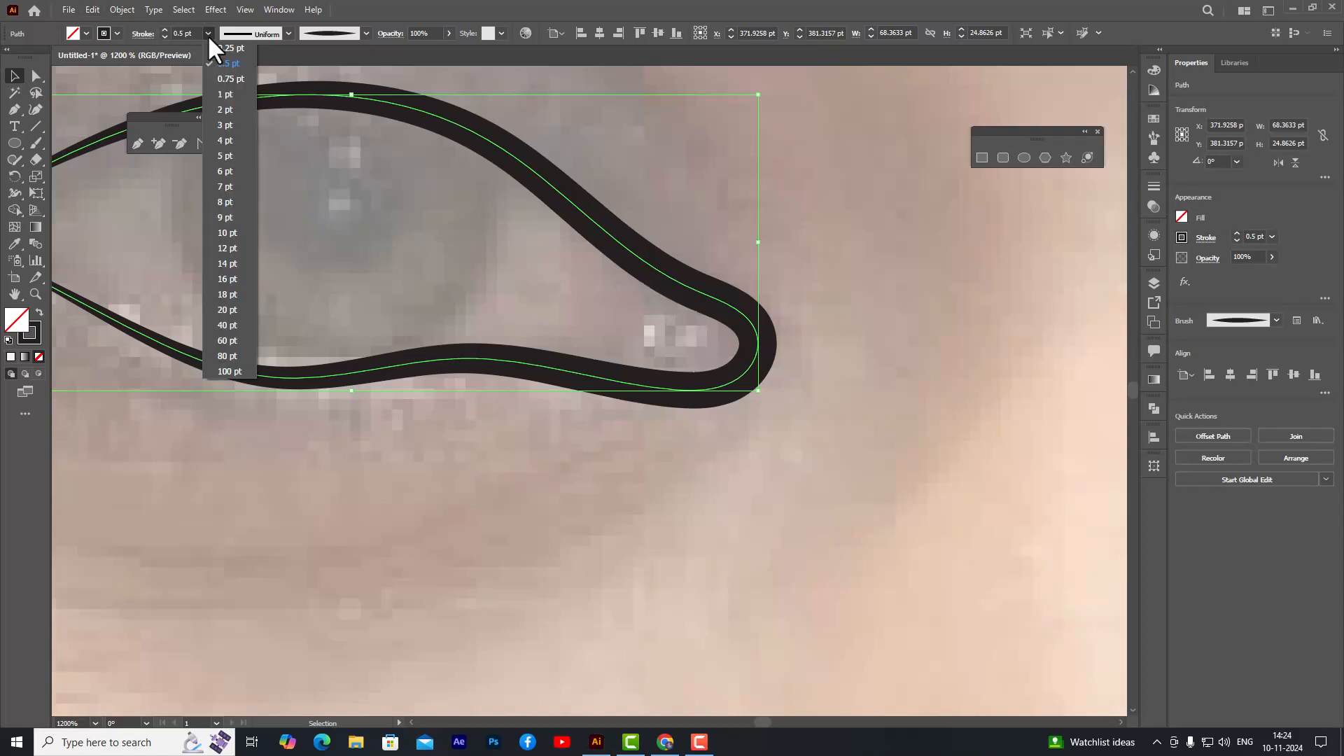
{"action": "left_click", "coordinate": [230, 47]}
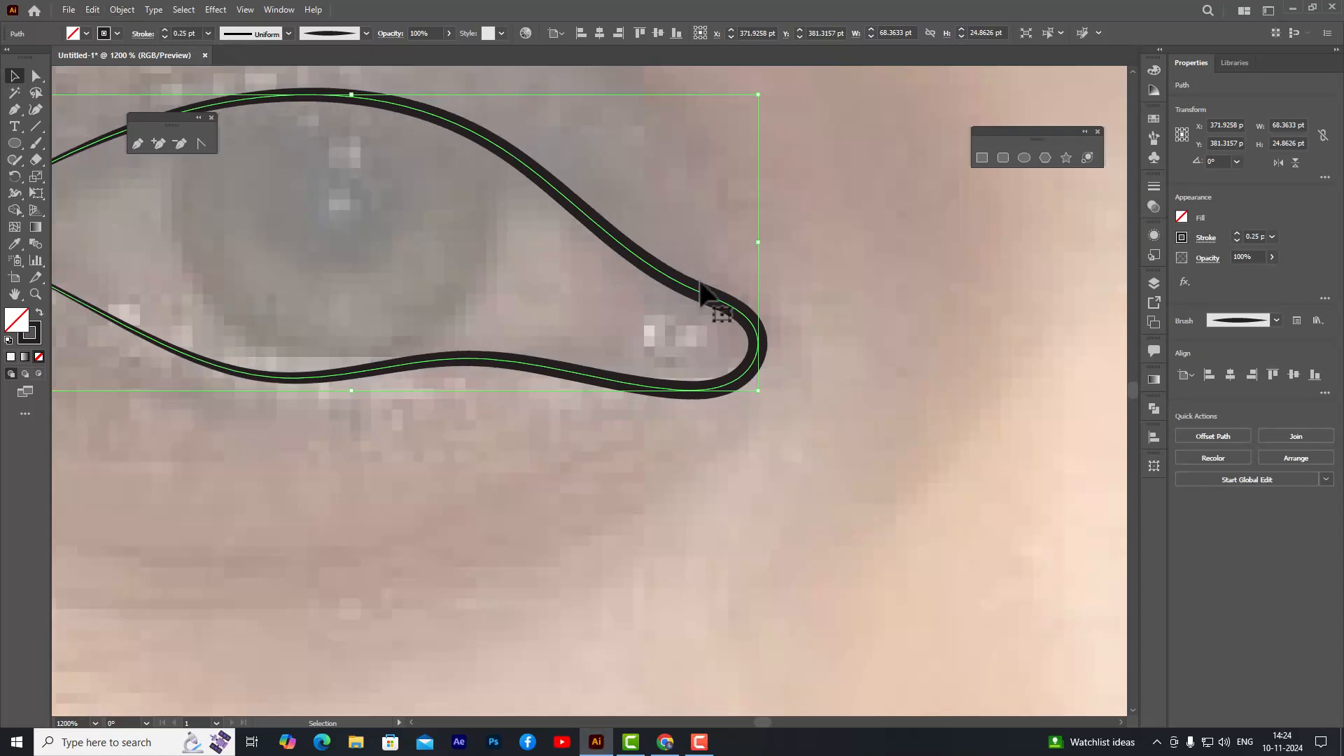
{"action": "left_click", "coordinate": [892, 290]}
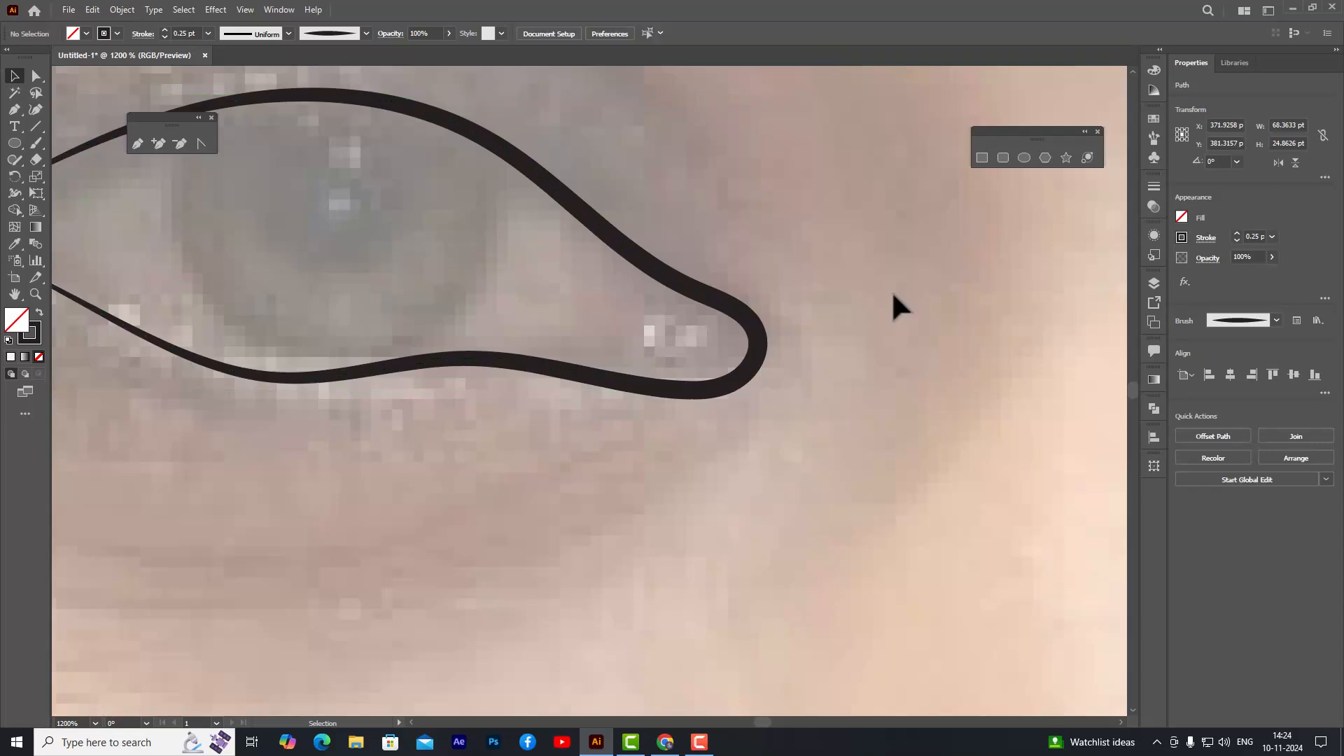
- Fill the eye outline on the photo's left side with off-white F7F2F2 and deselect it
{"action": "key", "text": "ctrl+1"}
{"action": "scroll", "coordinate": [626, 207], "scroll_direction": "up", "scroll_amount": 6}
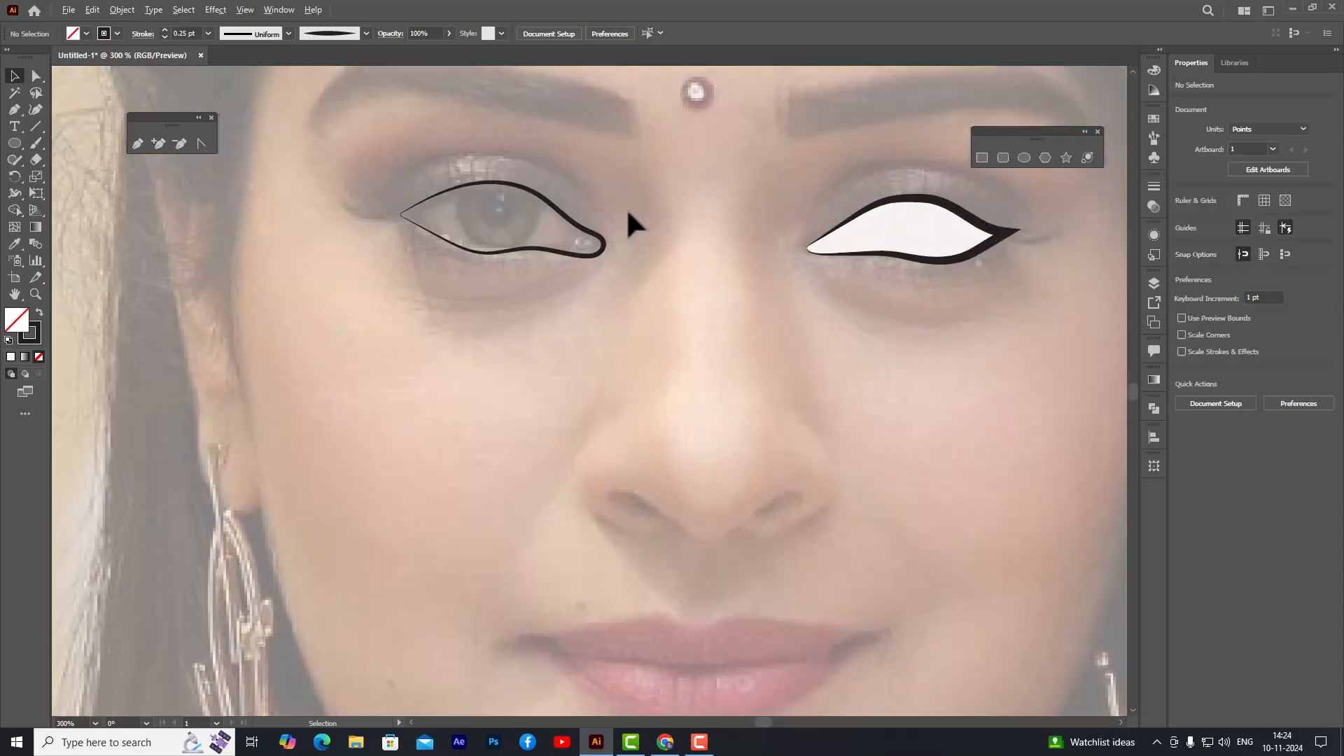
{"action": "scroll", "coordinate": [592, 201], "scroll_direction": "up", "scroll_amount": 2}
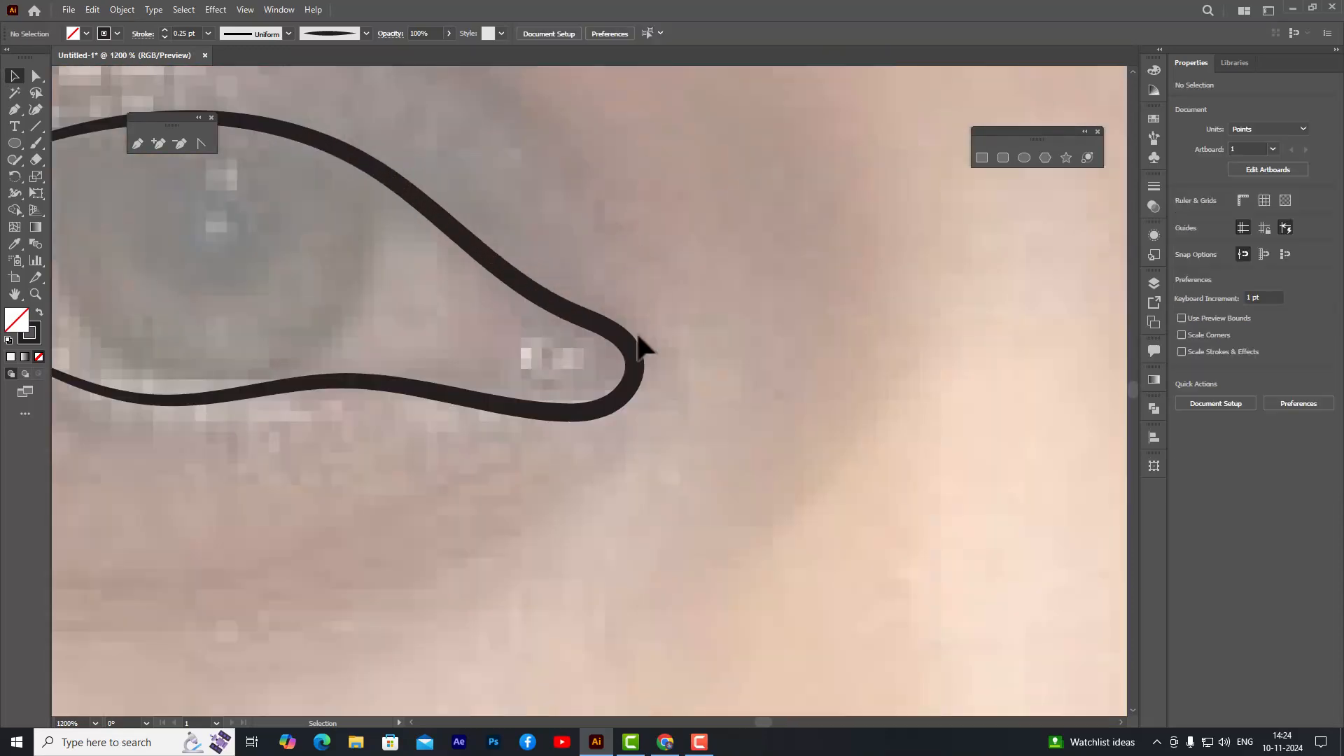
{"action": "left_click", "coordinate": [638, 364]}
{"action": "left_click", "coordinate": [36, 75]}
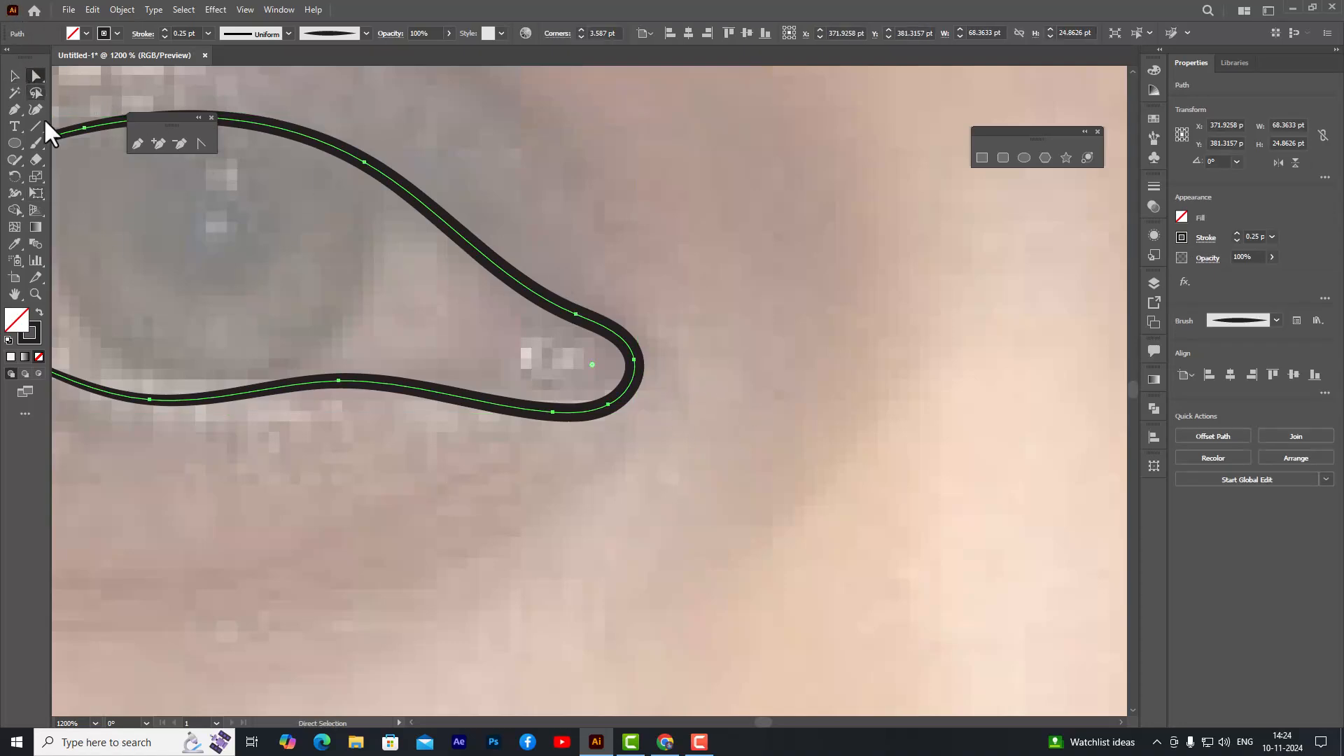
{"action": "left_click", "coordinate": [12, 357]}
{"action": "scroll", "coordinate": [755, 225], "scroll_direction": "down", "scroll_amount": 5}
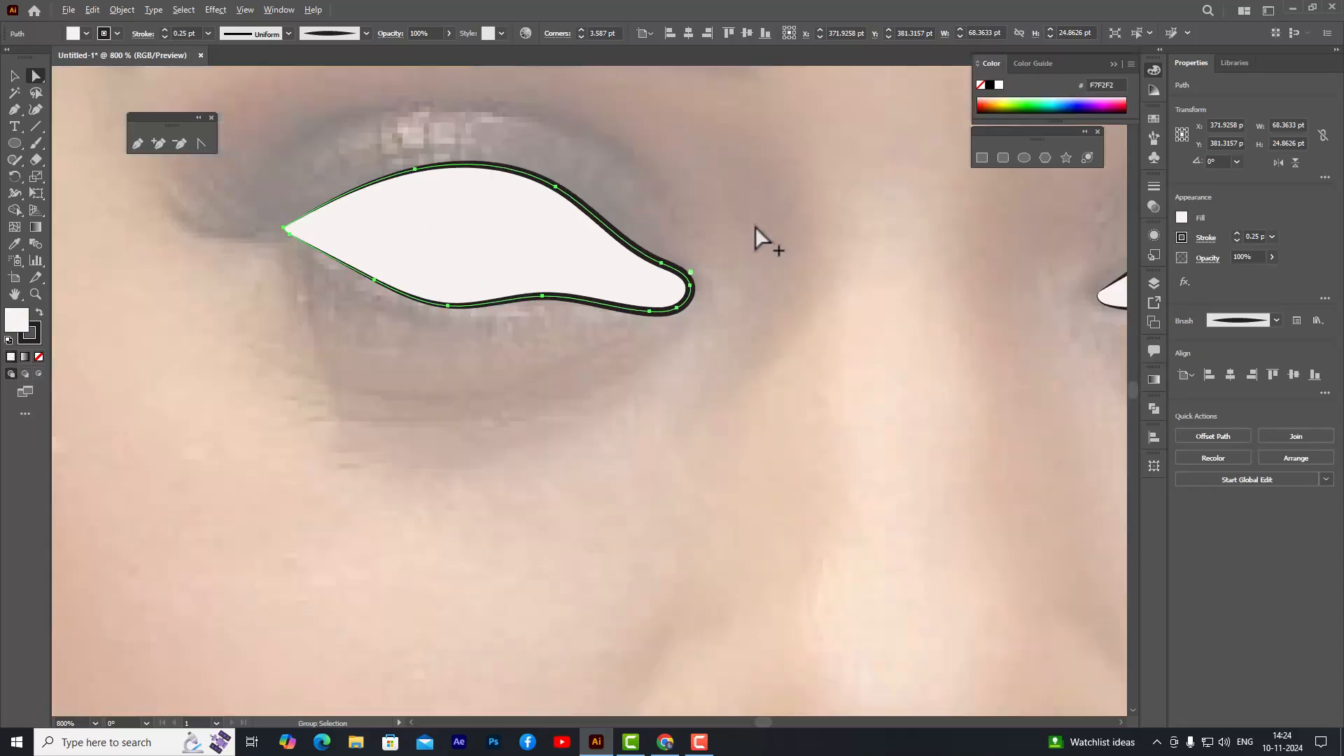
{"action": "left_click", "coordinate": [14, 74]}
{"action": "left_click", "coordinate": [842, 312]}
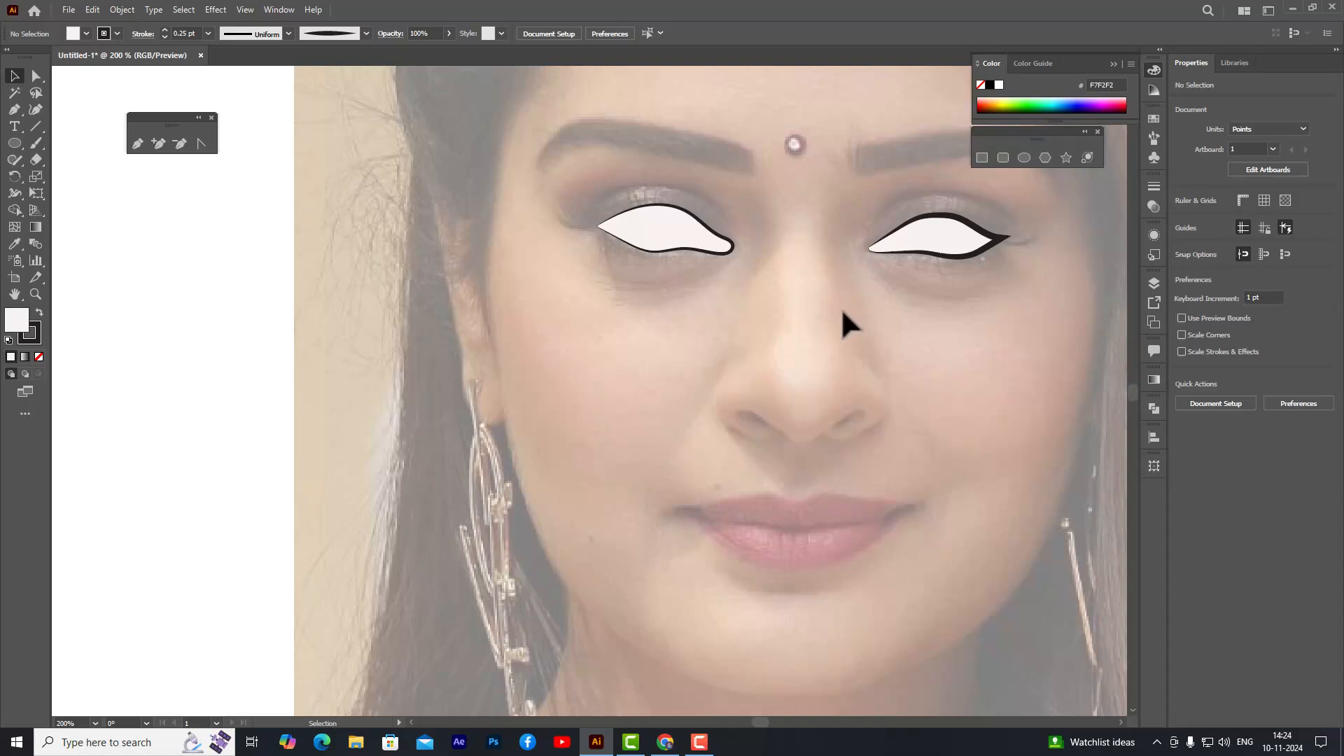
- Reshape the left-side eye's rounded inner corner by moving its lower anchor up toward the tip, narrowing the corner, and deselect the path
{"action": "scroll", "coordinate": [742, 210], "scroll_direction": "up", "scroll_amount": 3}
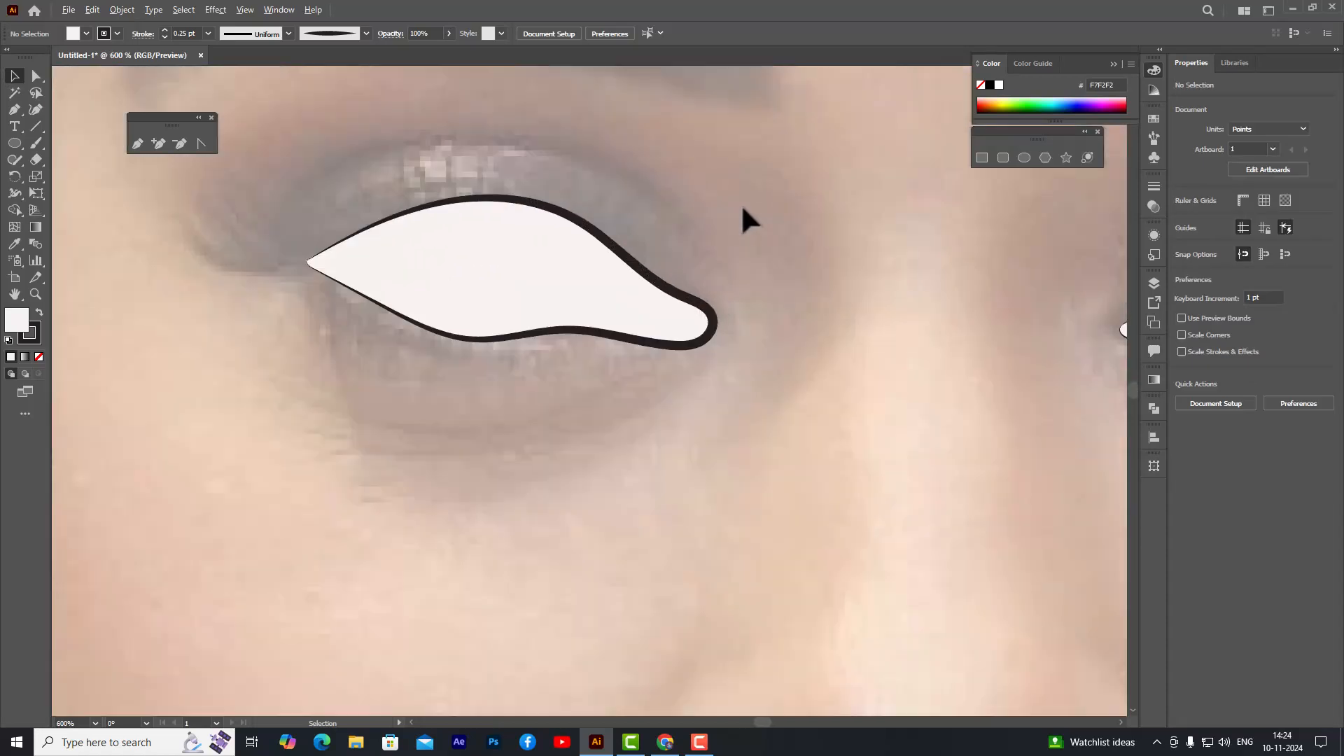
{"action": "left_click", "coordinate": [697, 308]}
{"action": "left_click", "coordinate": [36, 75]}
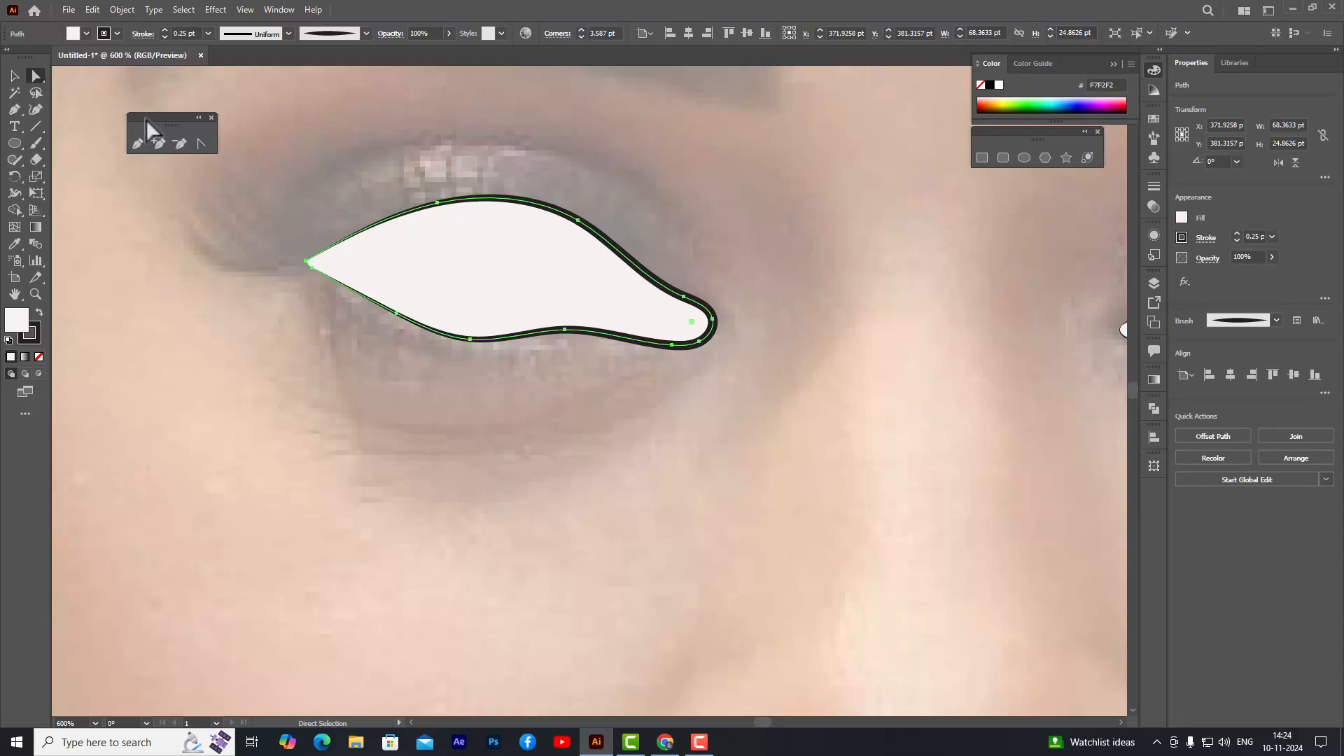
{"action": "scroll", "coordinate": [735, 354], "scroll_direction": "up", "scroll_amount": 2}
{"action": "left_click_drag", "start_coordinate": [599, 335], "coordinate": [658, 312]}
{"action": "left_click", "coordinate": [695, 343]}
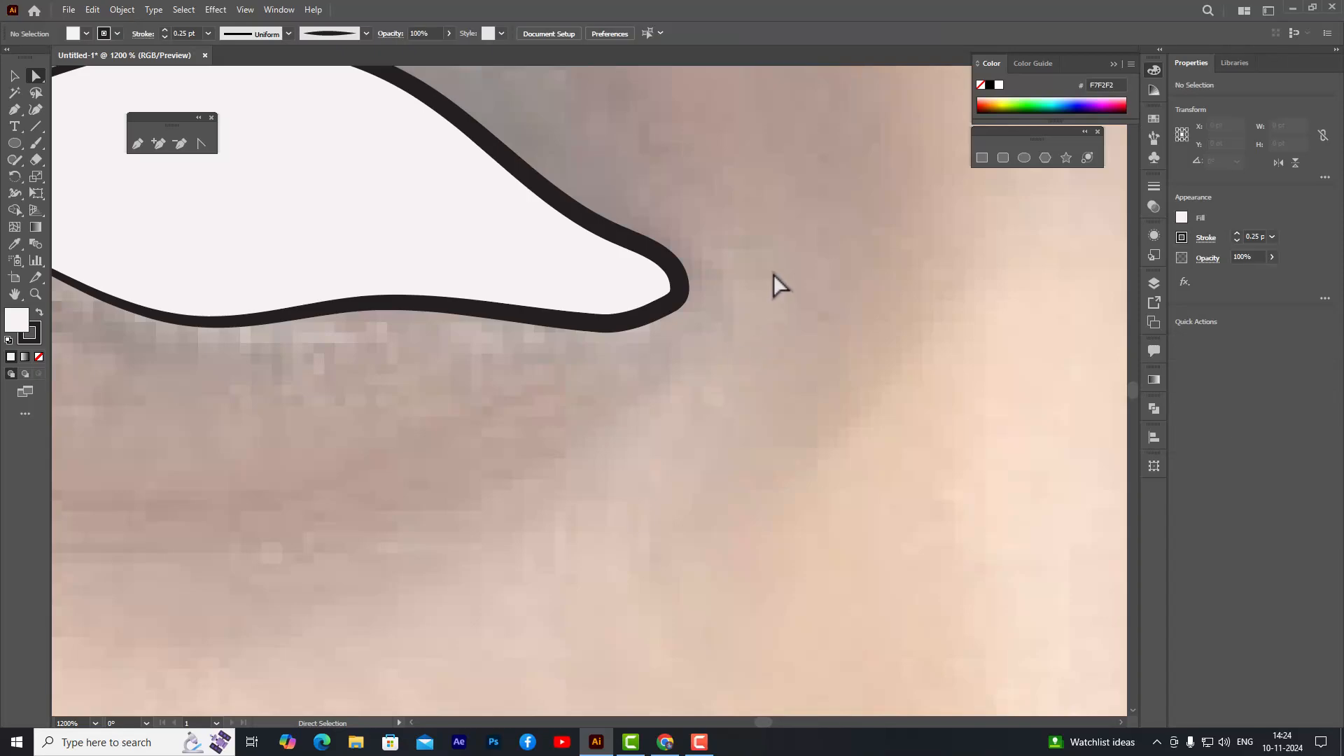
- Examine both filled eyes against the faded portrait at several zoom levels
{"action": "scroll", "coordinate": [779, 251], "scroll_direction": "down", "scroll_amount": 5}
{"action": "scroll", "coordinate": [793, 248], "scroll_direction": "down", "scroll_amount": 3}
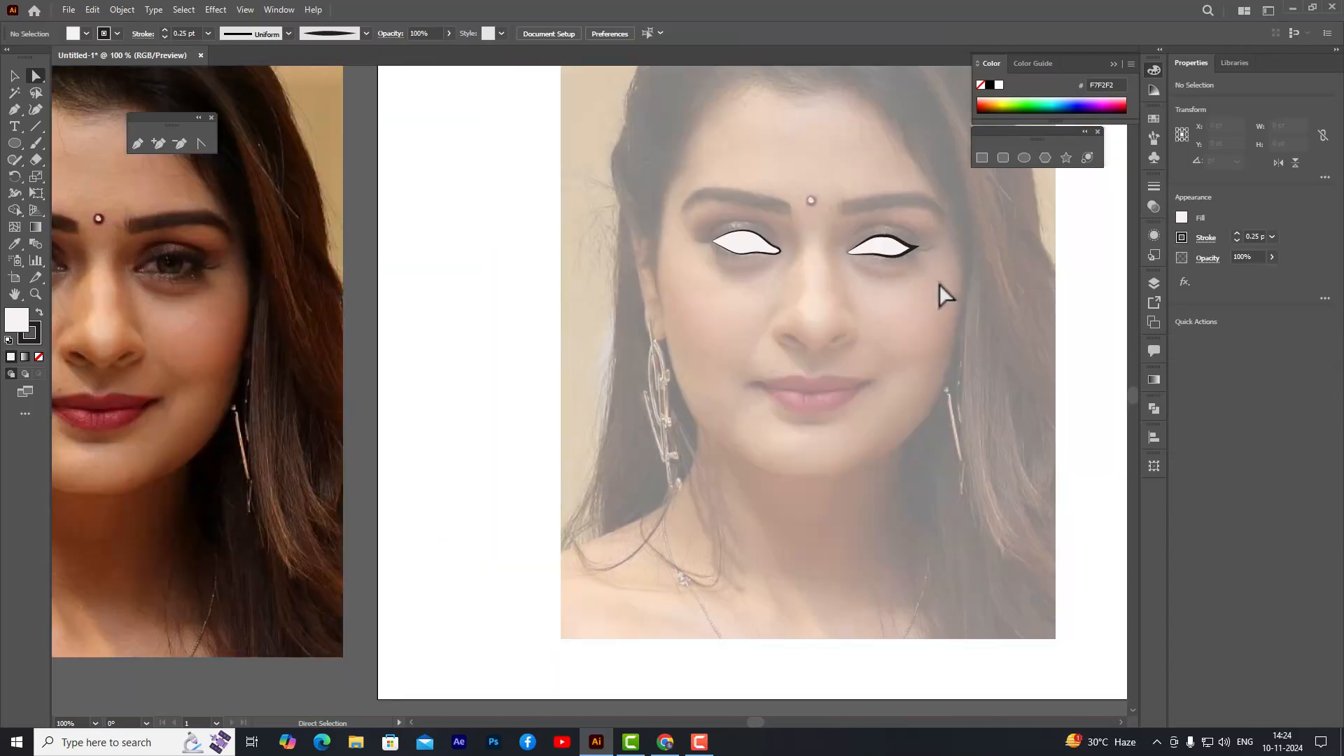
{"action": "scroll", "coordinate": [940, 284], "scroll_direction": "up", "scroll_amount": 3}
{"action": "scroll", "coordinate": [855, 233], "scroll_direction": "down", "scroll_amount": 2}
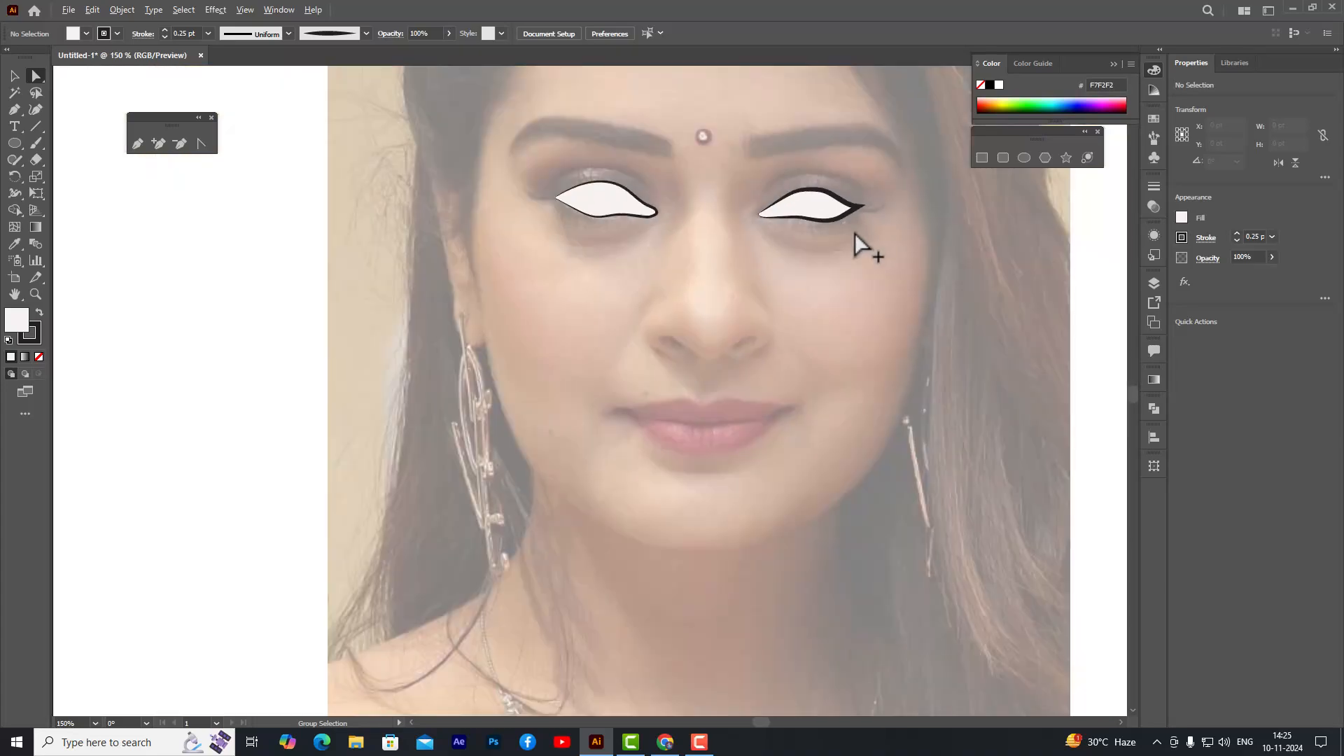
{"action": "scroll", "coordinate": [854, 233], "scroll_direction": "up", "scroll_amount": 1}
{"action": "scroll", "coordinate": [704, 254], "scroll_direction": "up", "scroll_amount": 1}
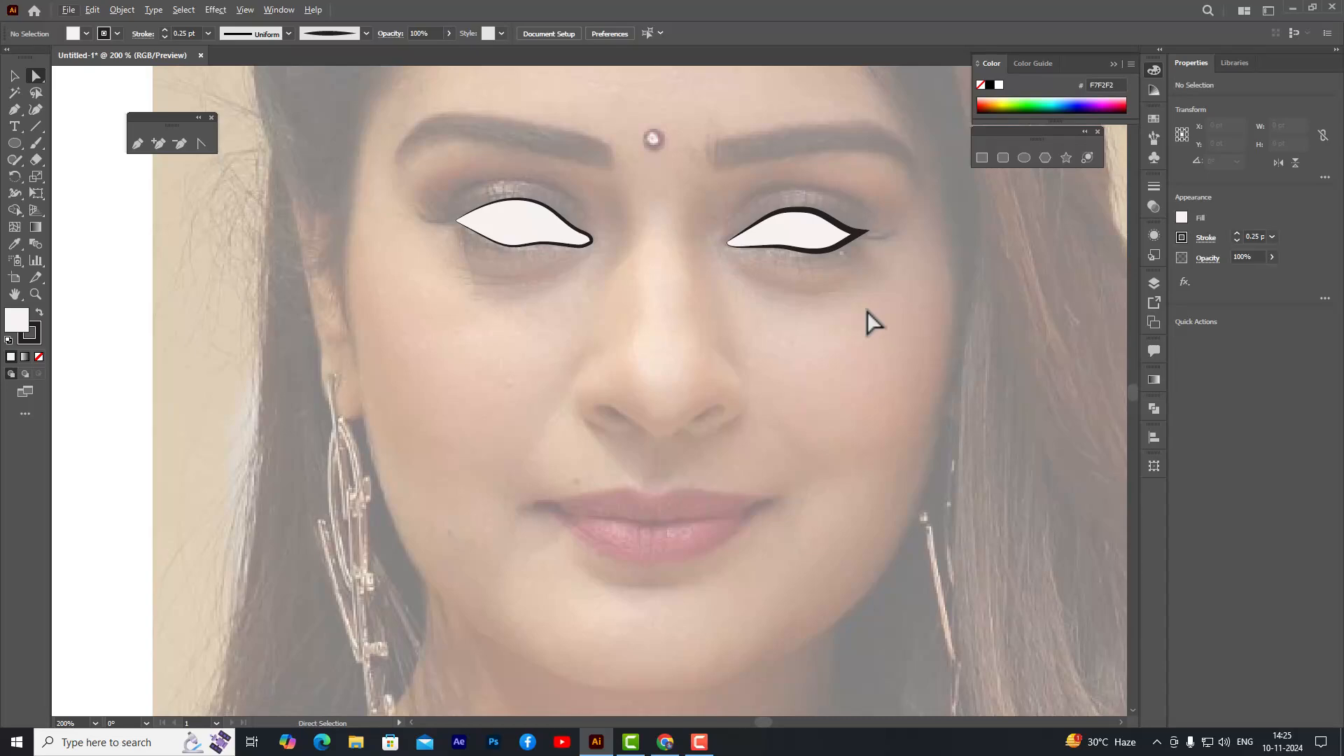
{"action": "scroll", "coordinate": [798, 348], "scroll_direction": "down", "scroll_amount": 3}
{"action": "scroll", "coordinate": [812, 360], "scroll_direction": "up", "scroll_amount": 3}
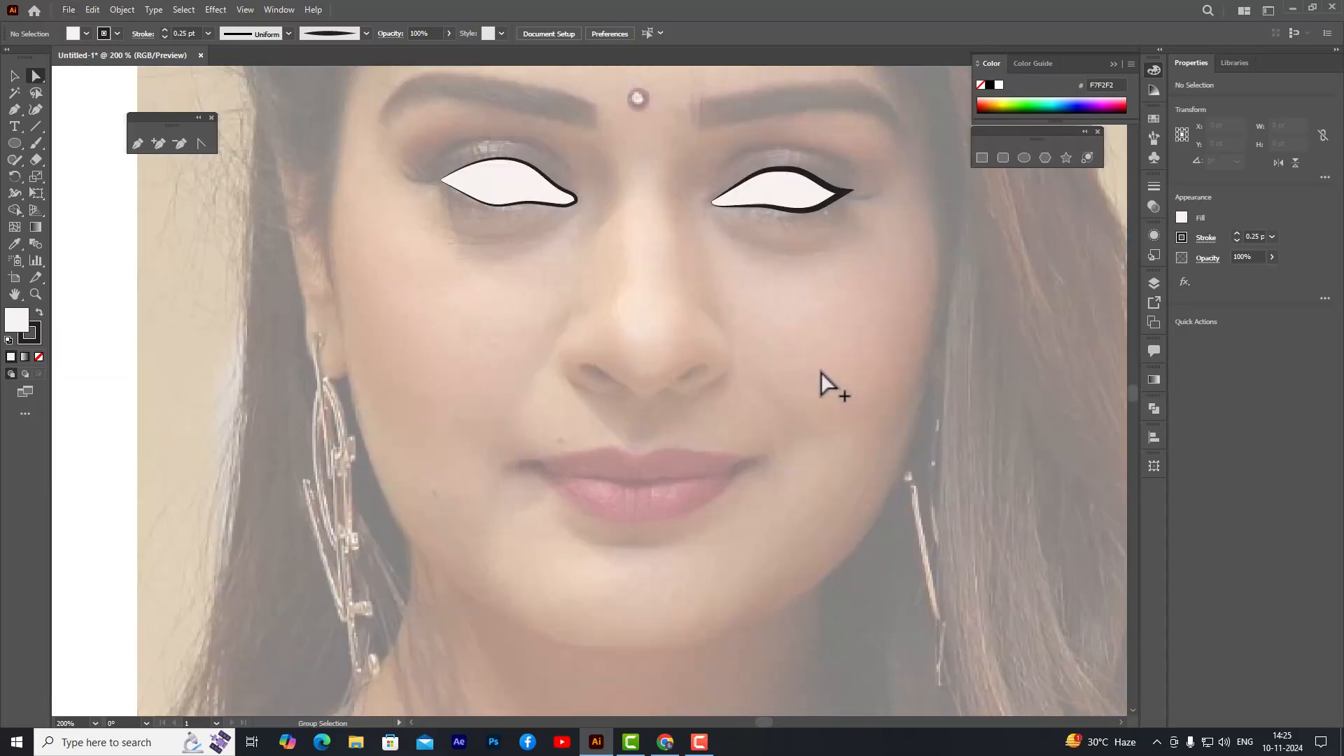
- Paint one continuous unfilled line around both nostrils and under the nose tip with the Paintbrush, using the upper of the two tapered art brushes
{"action": "scroll", "coordinate": [826, 378], "scroll_direction": "up", "scroll_amount": 1}
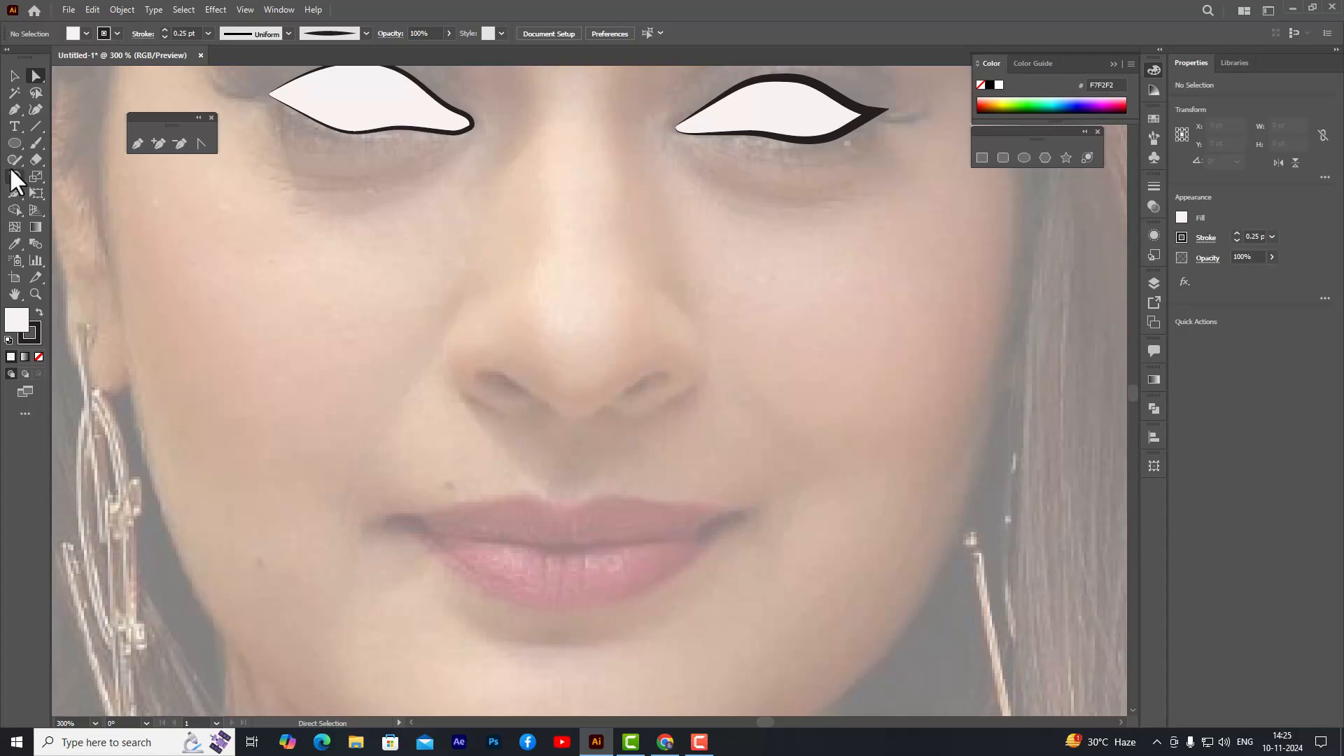
{"action": "left_click", "coordinate": [35, 140]}
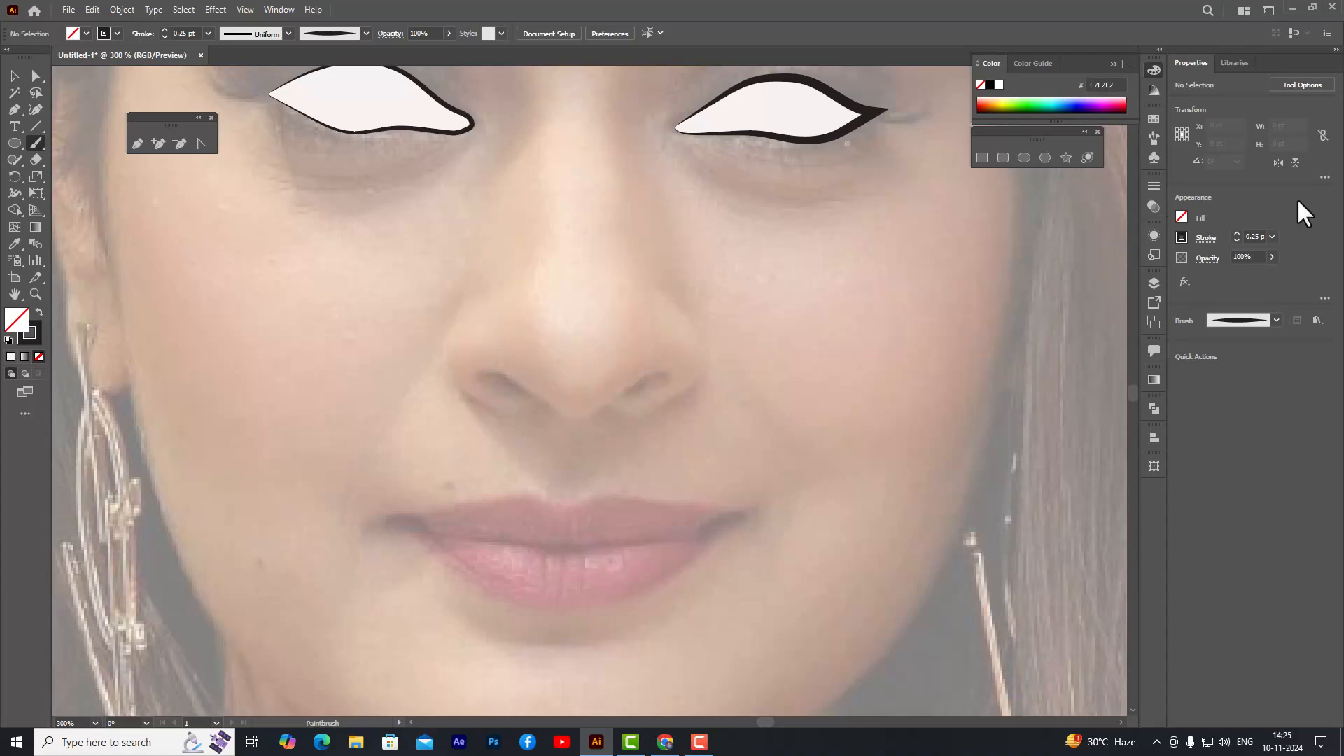
{"action": "left_click", "coordinate": [1153, 140]}
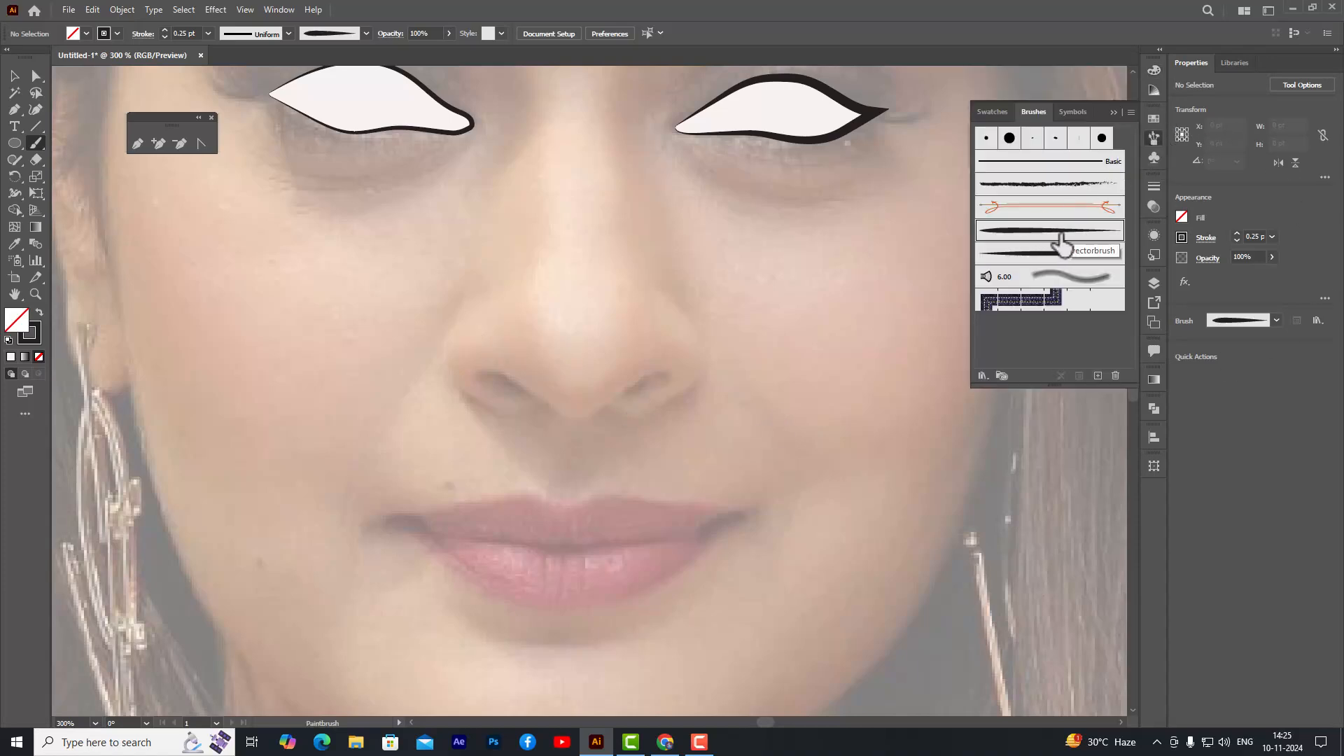
{"action": "left_click", "coordinate": [1152, 140]}
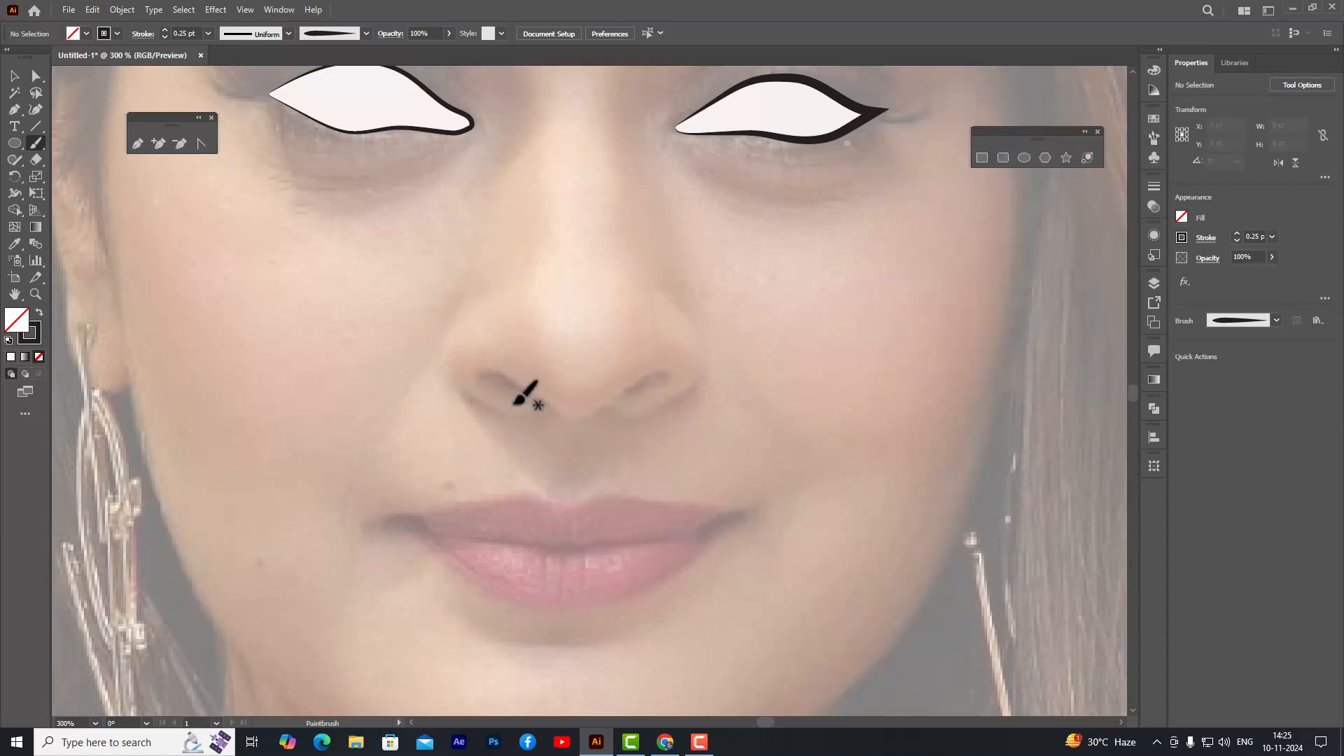
{"action": "mouse_move", "coordinate": [531, 404]}
{"action": "left_mouse_down"}
{"action": "mouse_move", "coordinate": [488, 382]}
{"action": "mouse_move", "coordinate": [515, 380]}
{"action": "mouse_move", "coordinate": [570, 420]}
{"action": "mouse_move", "coordinate": [663, 371]}
{"action": "mouse_move", "coordinate": [678, 381]}
{"action": "mouse_move", "coordinate": [632, 397]}
{"action": "left_mouse_up"}
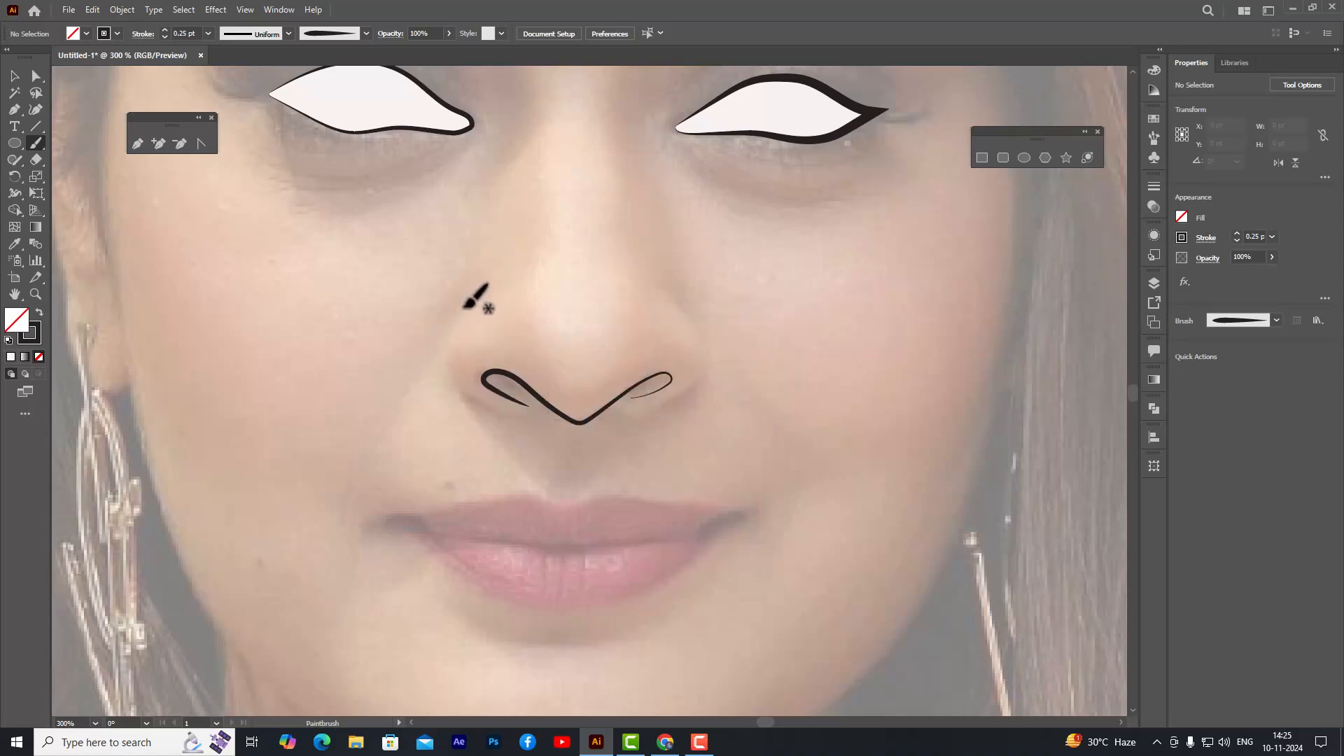
- Paint a tapered curve about 37 pt tall around the outside of each nostril to outline both nose wings
{"action": "mouse_move", "coordinate": [466, 300]}
{"action": "left_mouse_down"}
{"action": "mouse_move", "coordinate": [446, 357]}
{"action": "mouse_move", "coordinate": [472, 402]}
{"action": "mouse_move", "coordinate": [500, 413]}
{"action": "left_mouse_up"}
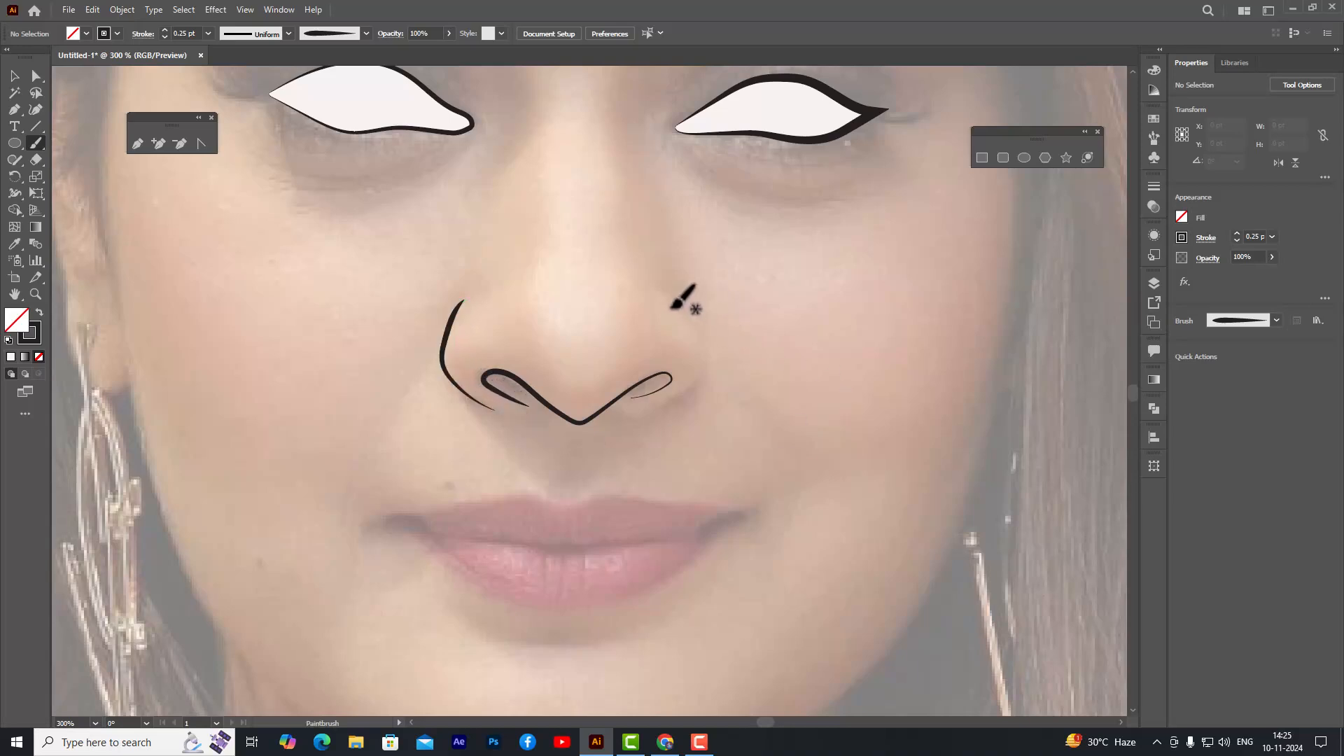
{"action": "mouse_move", "coordinate": [679, 303]}
{"action": "left_mouse_down"}
{"action": "mouse_move", "coordinate": [704, 369]}
{"action": "mouse_move", "coordinate": [646, 414]}
{"action": "left_mouse_up"}
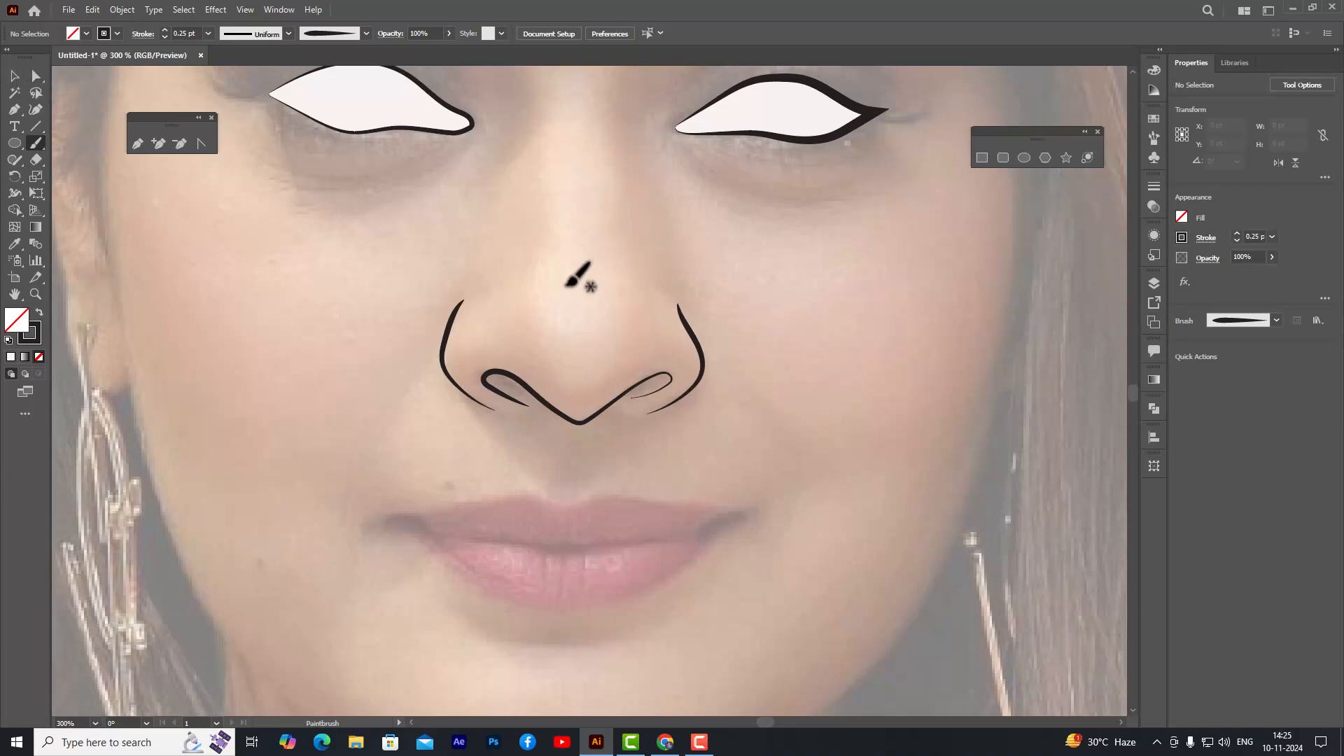
- Reshape both nose-wing curves, moving the left-side one's upper tip slightly inward and pushing both bends slightly outward, and deselect them
{"action": "scroll", "coordinate": [471, 294], "scroll_direction": "up", "scroll_amount": 4}
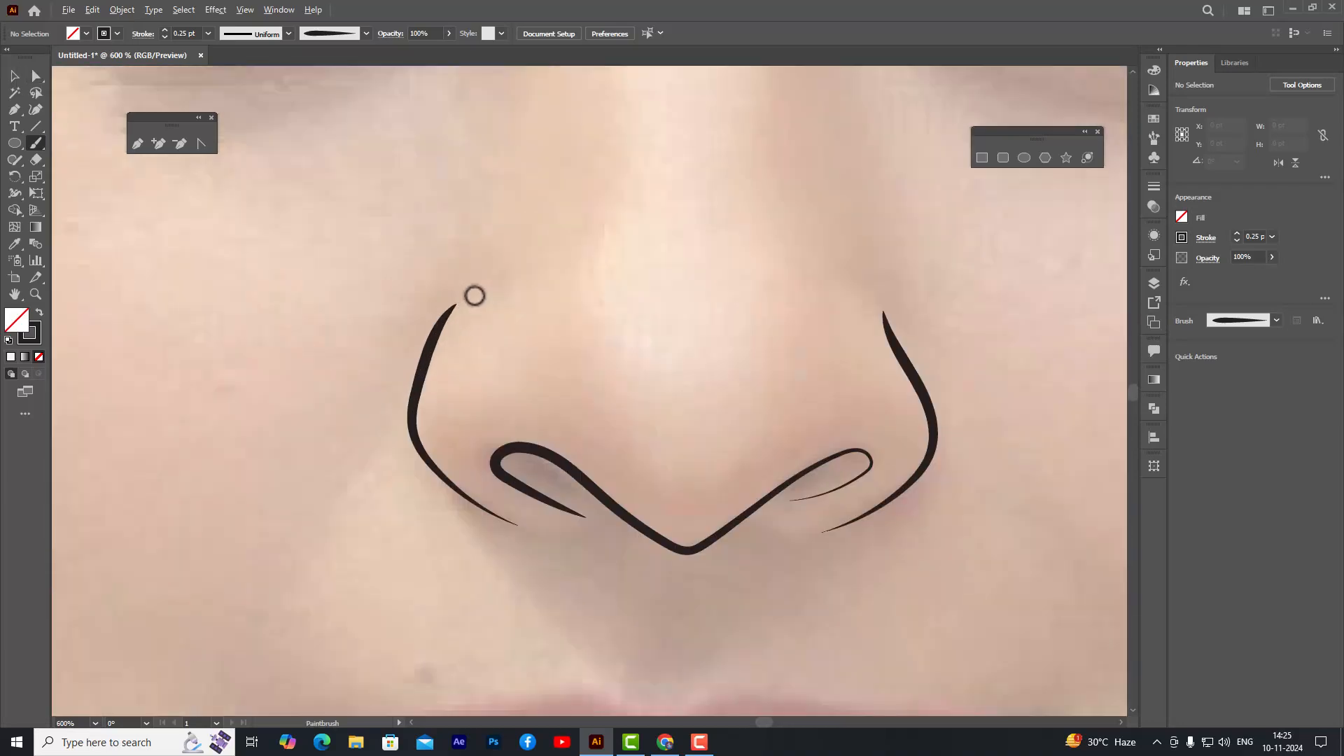
{"action": "left_click", "coordinate": [37, 76]}
{"action": "left_click", "coordinate": [432, 341]}
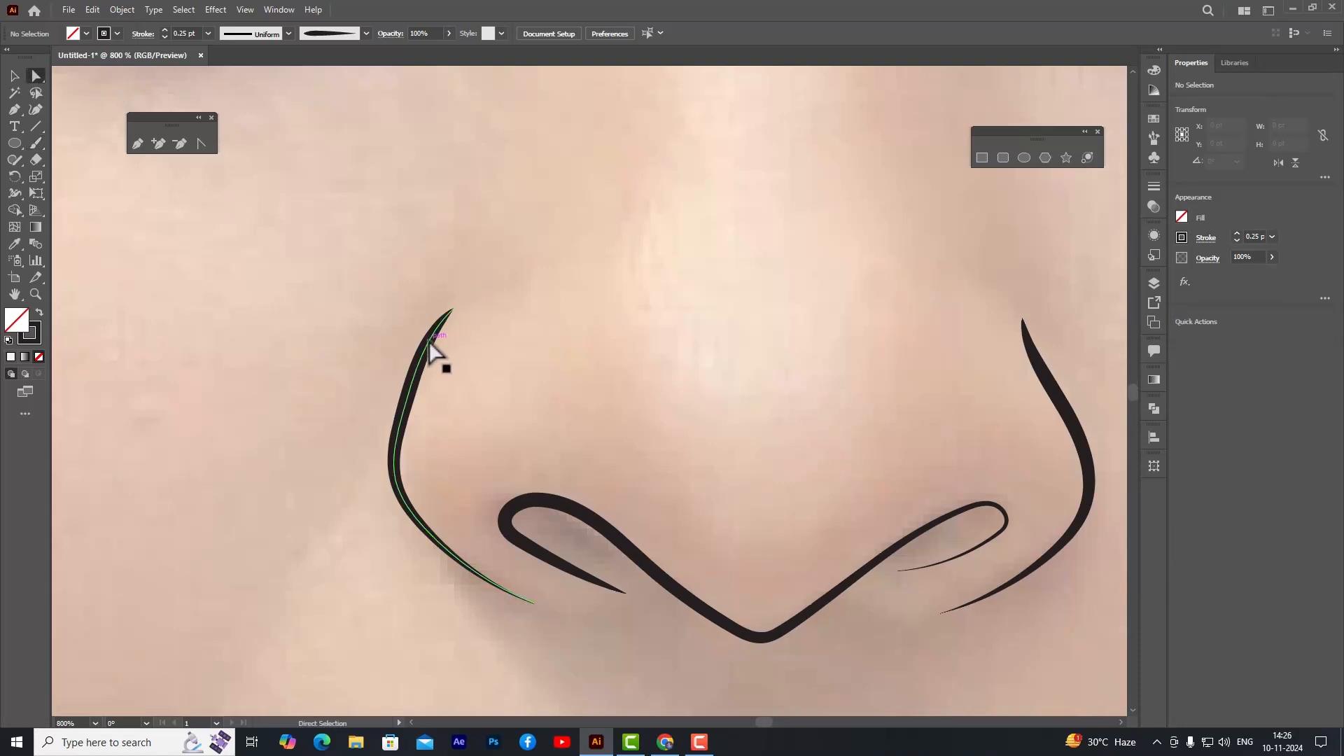
{"action": "left_click_drag", "start_coordinate": [455, 309], "coordinate": [464, 309]}
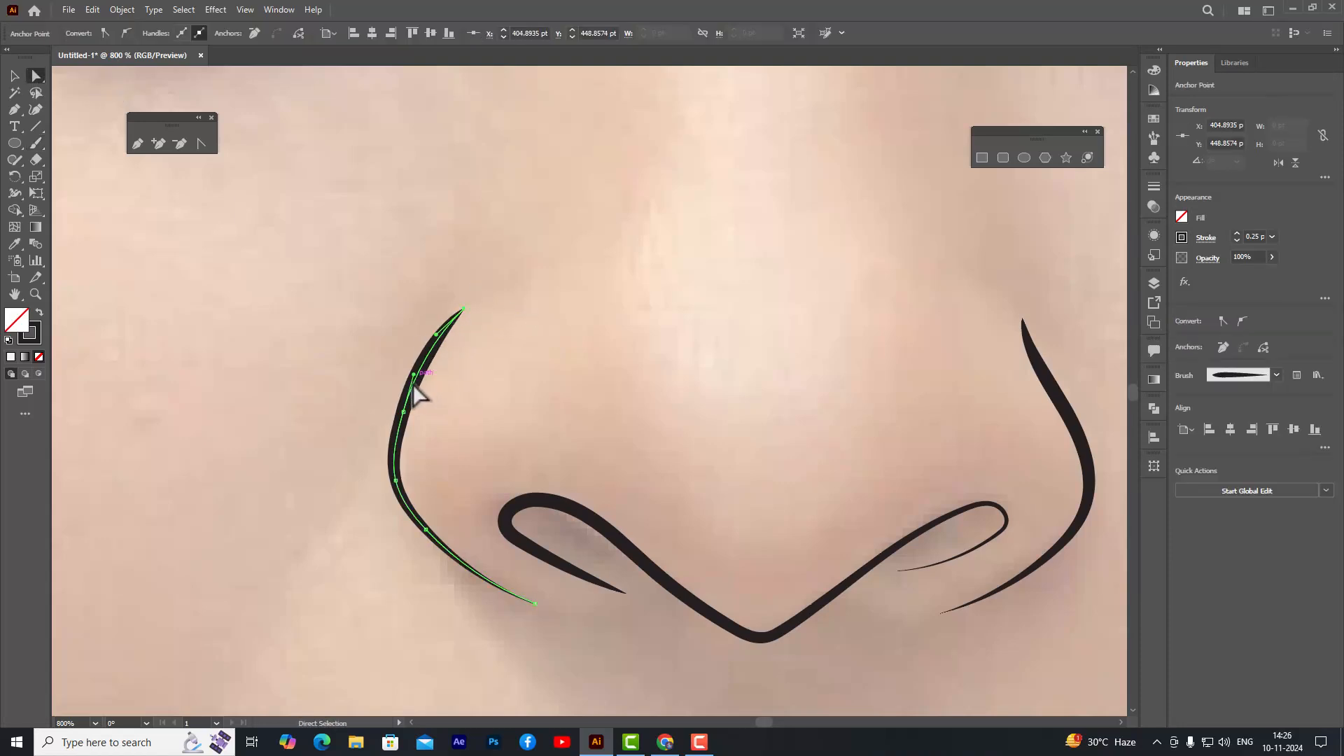
{"action": "left_click_drag", "start_coordinate": [403, 412], "coordinate": [394, 412]}
{"action": "left_click", "coordinate": [1078, 437]}
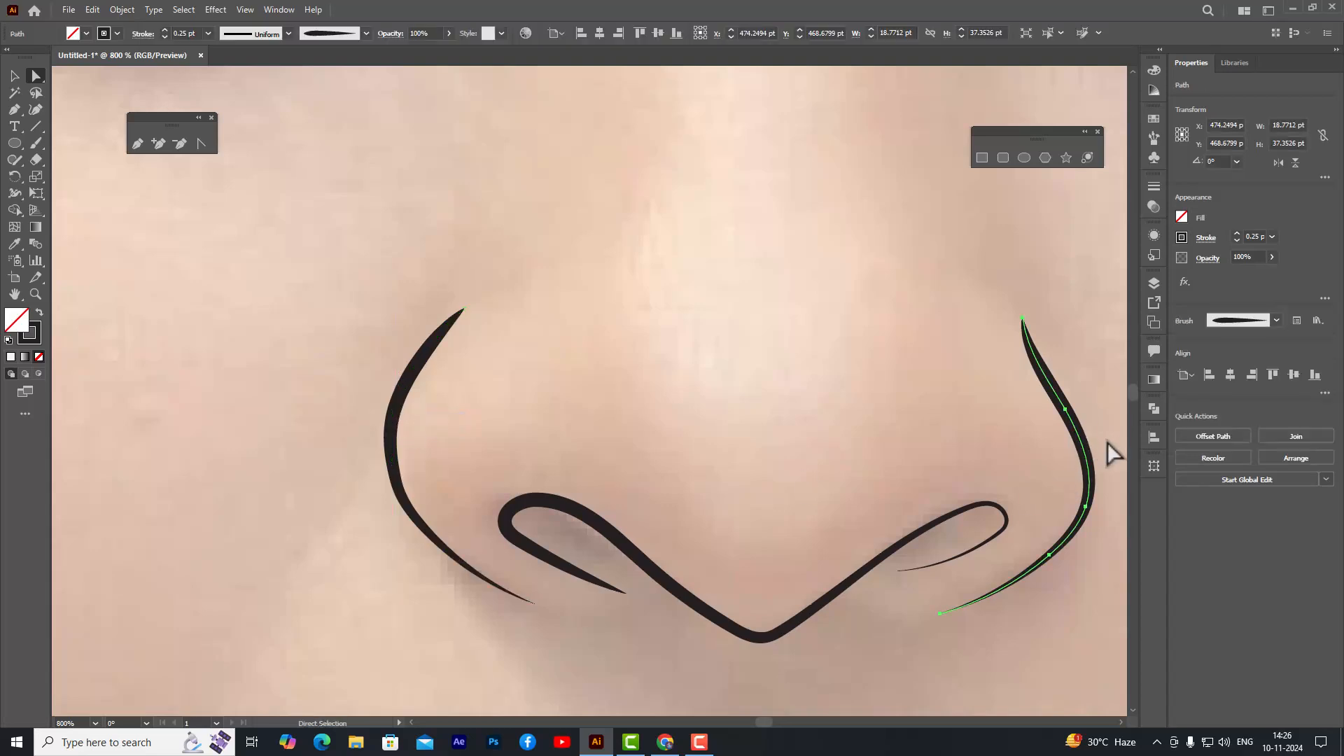
{"action": "left_click", "coordinate": [1066, 411]}
{"action": "left_click_drag", "start_coordinate": [1095, 515], "coordinate": [1096, 522]}
{"action": "left_click", "coordinate": [833, 365]}
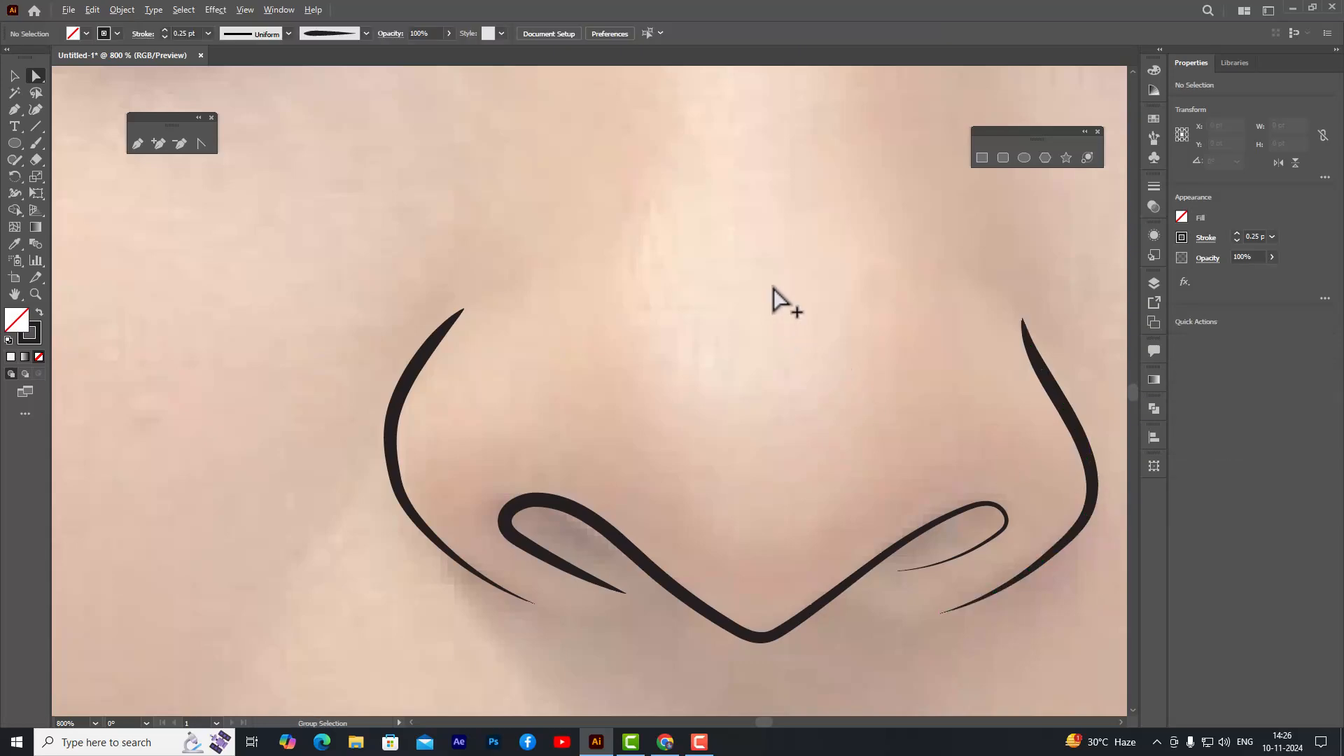
- Paint a nearly vertical tapered line about 62 pt tall along the photo's left side of the nose bridge with the Paintbrush
{"action": "scroll", "coordinate": [774, 297], "scroll_direction": "down", "scroll_amount": 4}
{"action": "scroll", "coordinate": [802, 293], "scroll_direction": "up", "scroll_amount": 2}
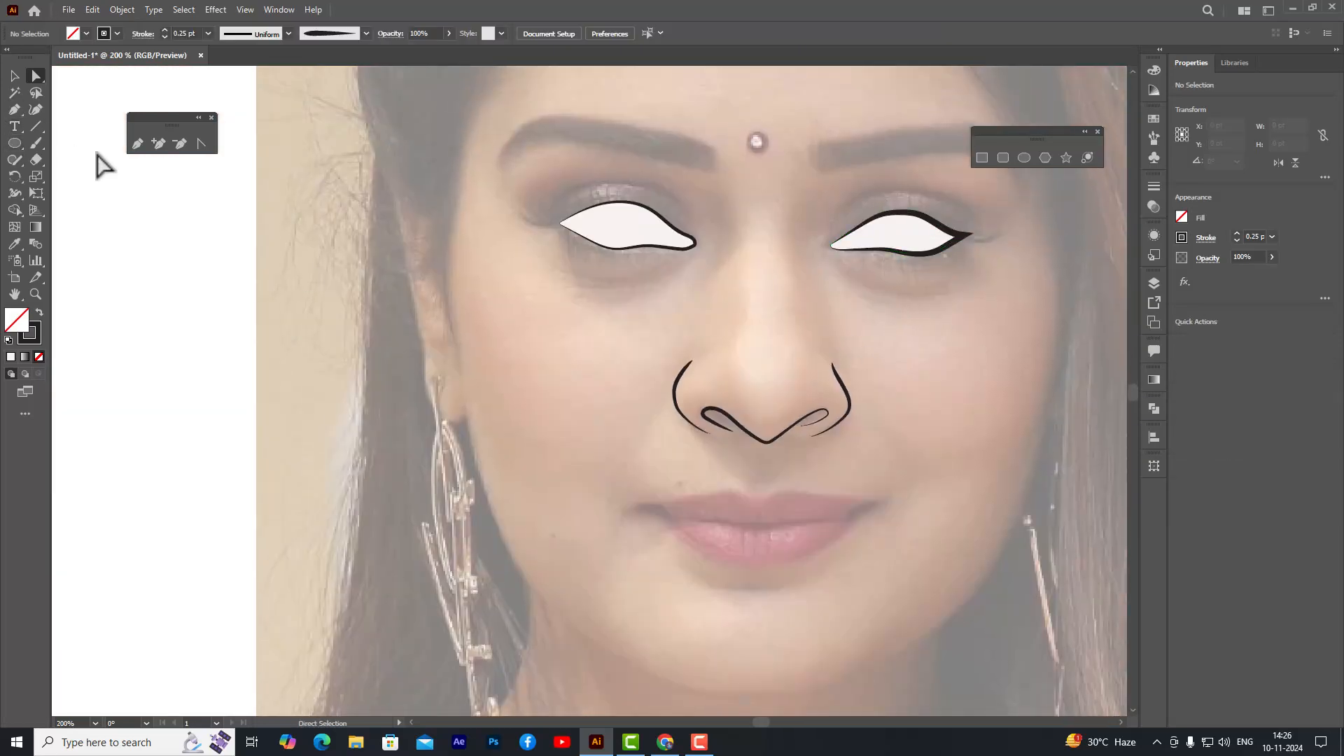
{"action": "left_click", "coordinate": [35, 144]}
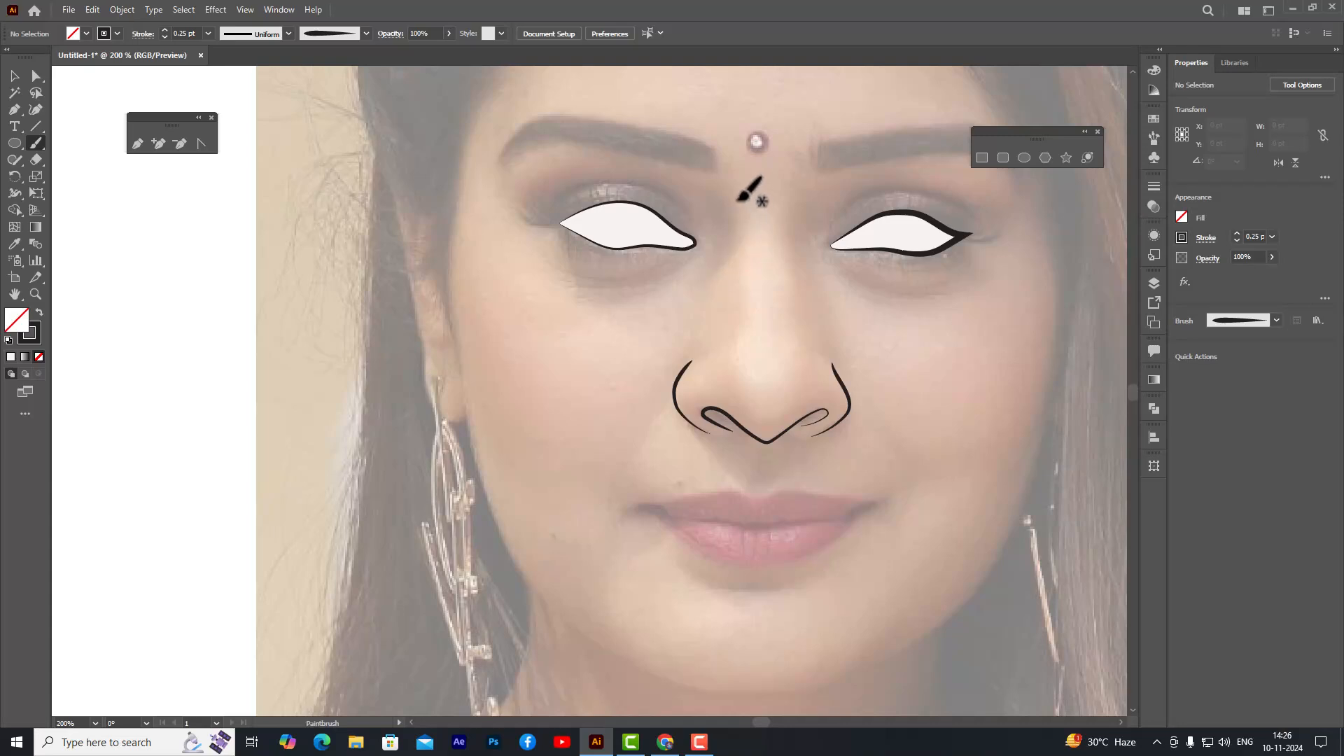
{"action": "left_click_drag", "start_coordinate": [726, 189], "coordinate": [733, 303]}
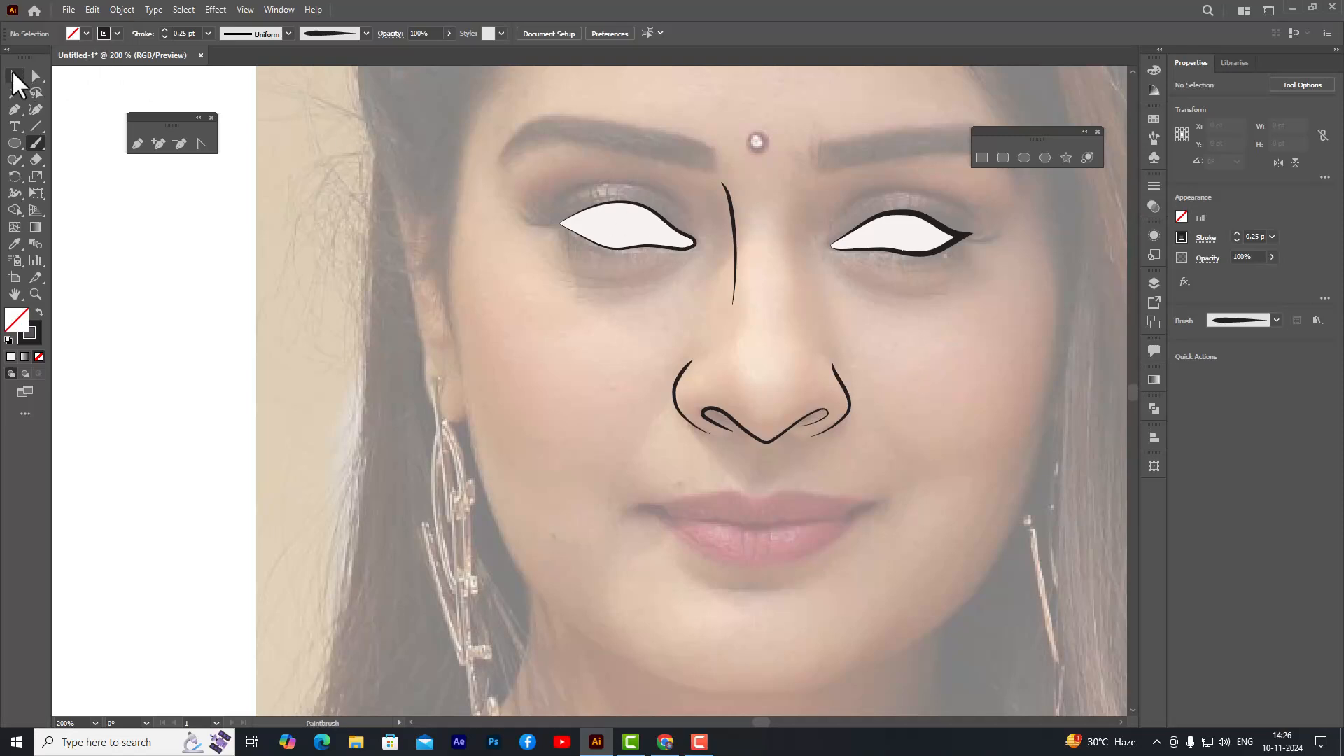
- Nudge the nose-bridge line 1 pt to the right, set its stroke weight to 0.35 pt and deselect it
{"action": "left_click", "coordinate": [15, 77]}
{"action": "left_click", "coordinate": [732, 218]}
{"action": "left_click", "coordinate": [837, 242], "text": "shift"}
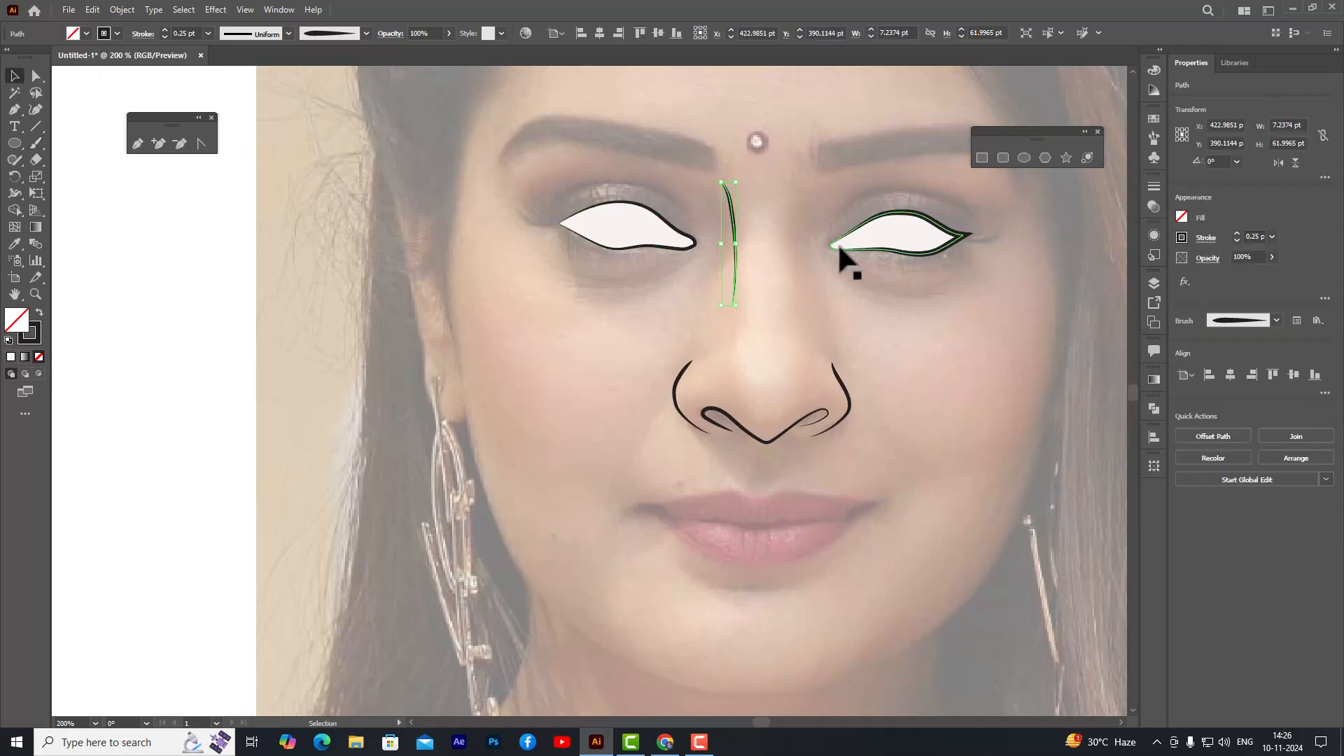
{"action": "key", "text": "Right"}
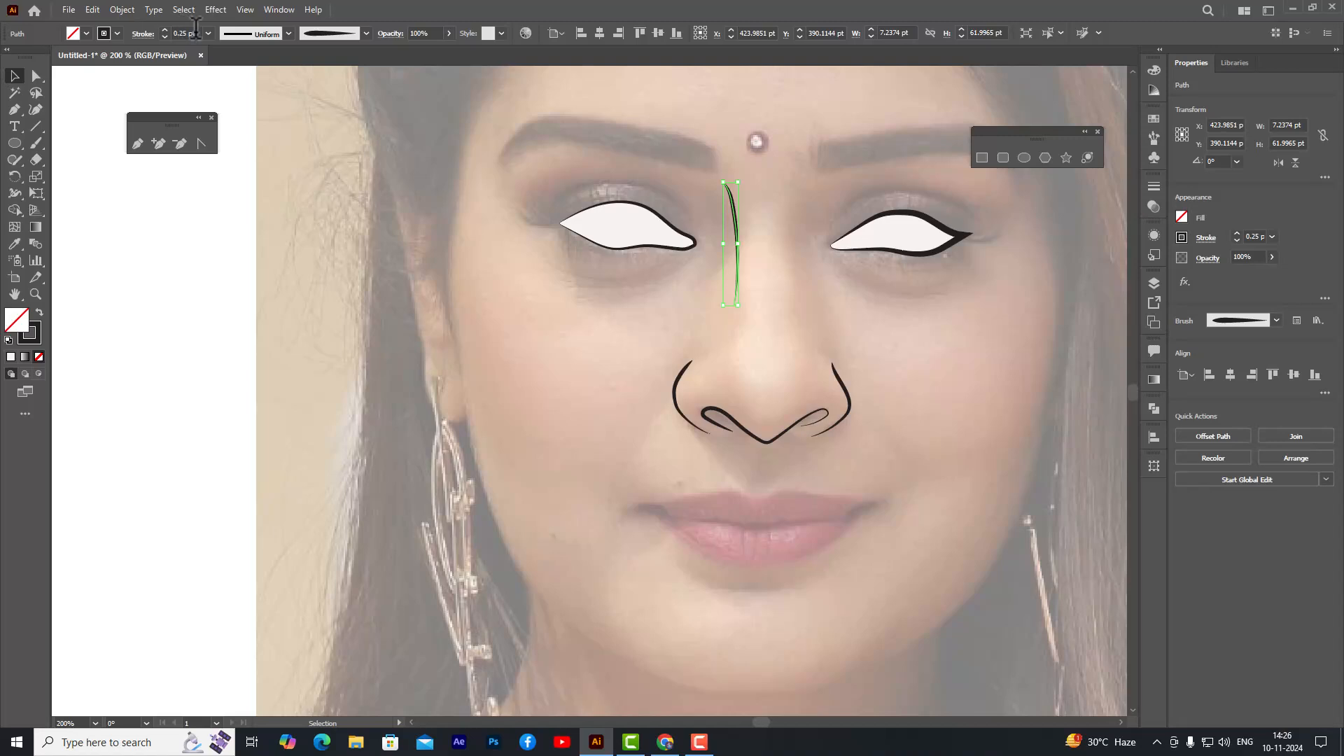
{"action": "left_click", "coordinate": [207, 33]}
{"action": "left_click", "coordinate": [234, 63]}
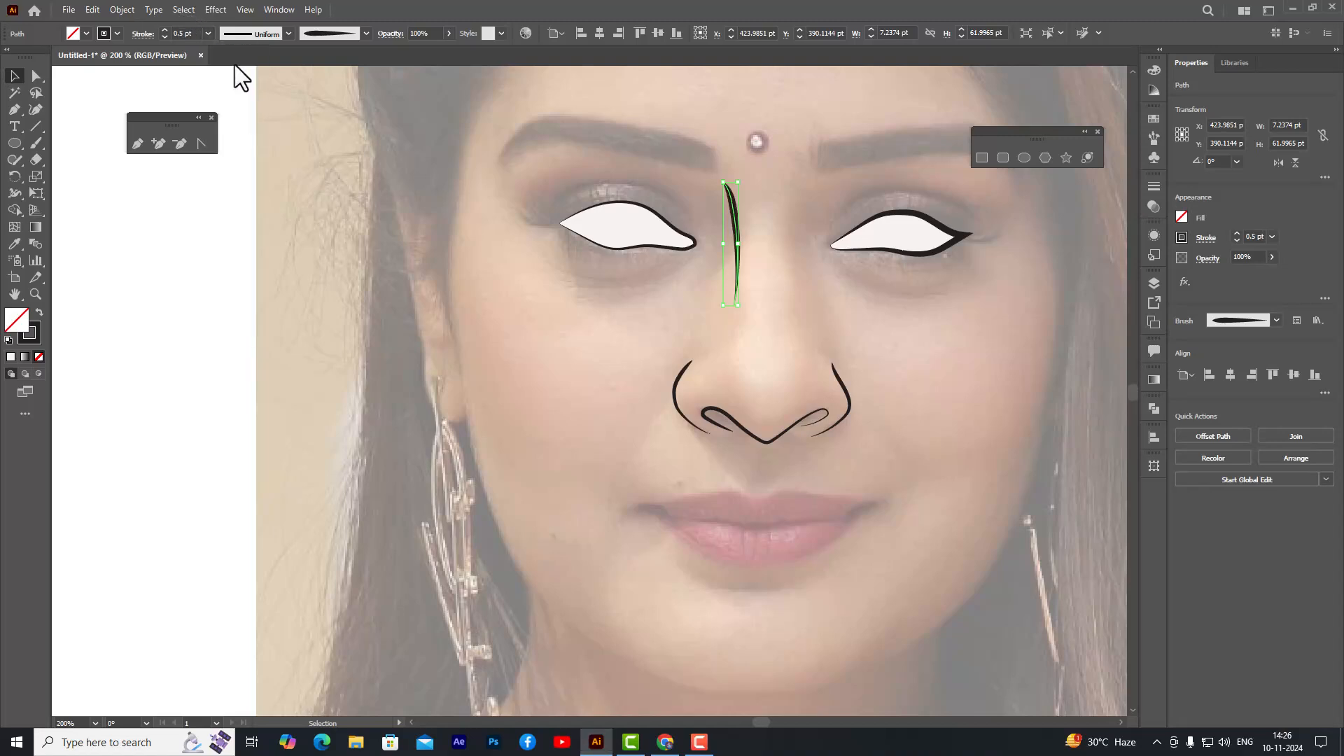
{"action": "left_click", "coordinate": [182, 32]}
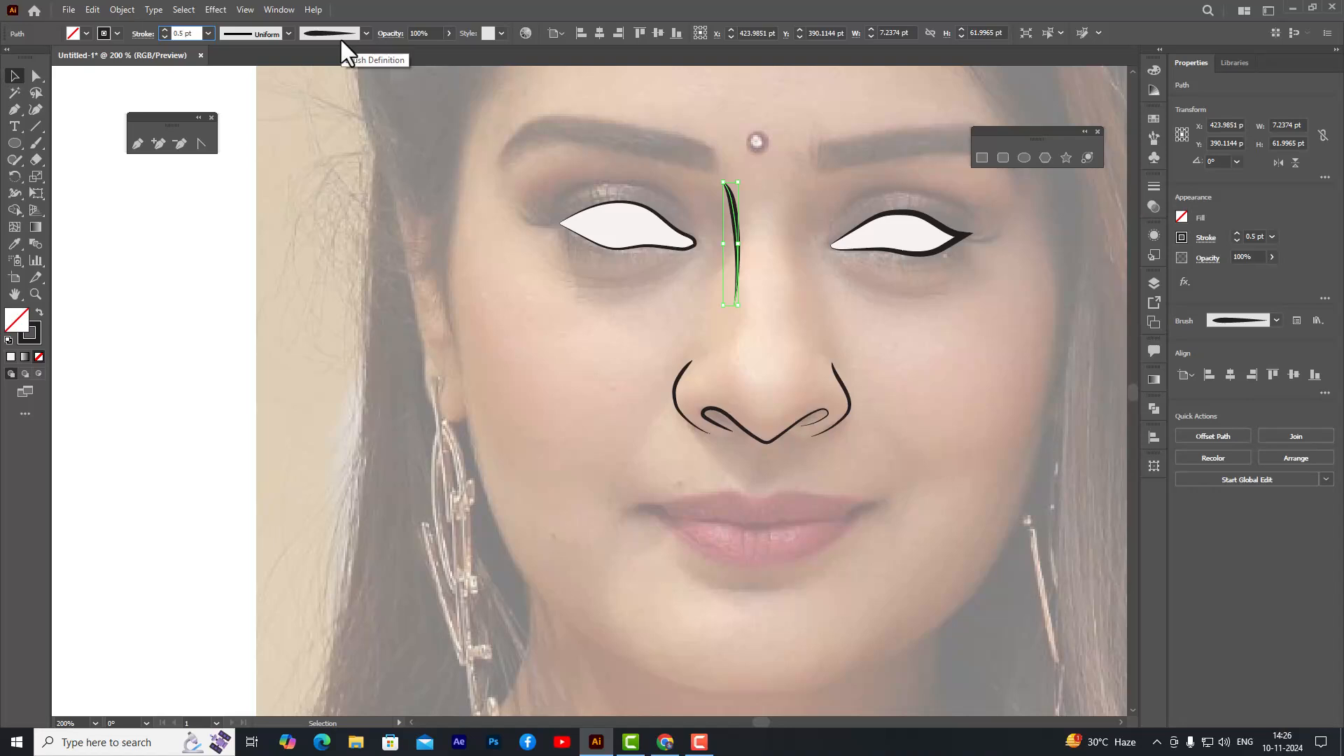
{"action": "key", "text": "BackSpace"}
{"action": "type", "text": "35"}
{"action": "key", "text": "Return"}
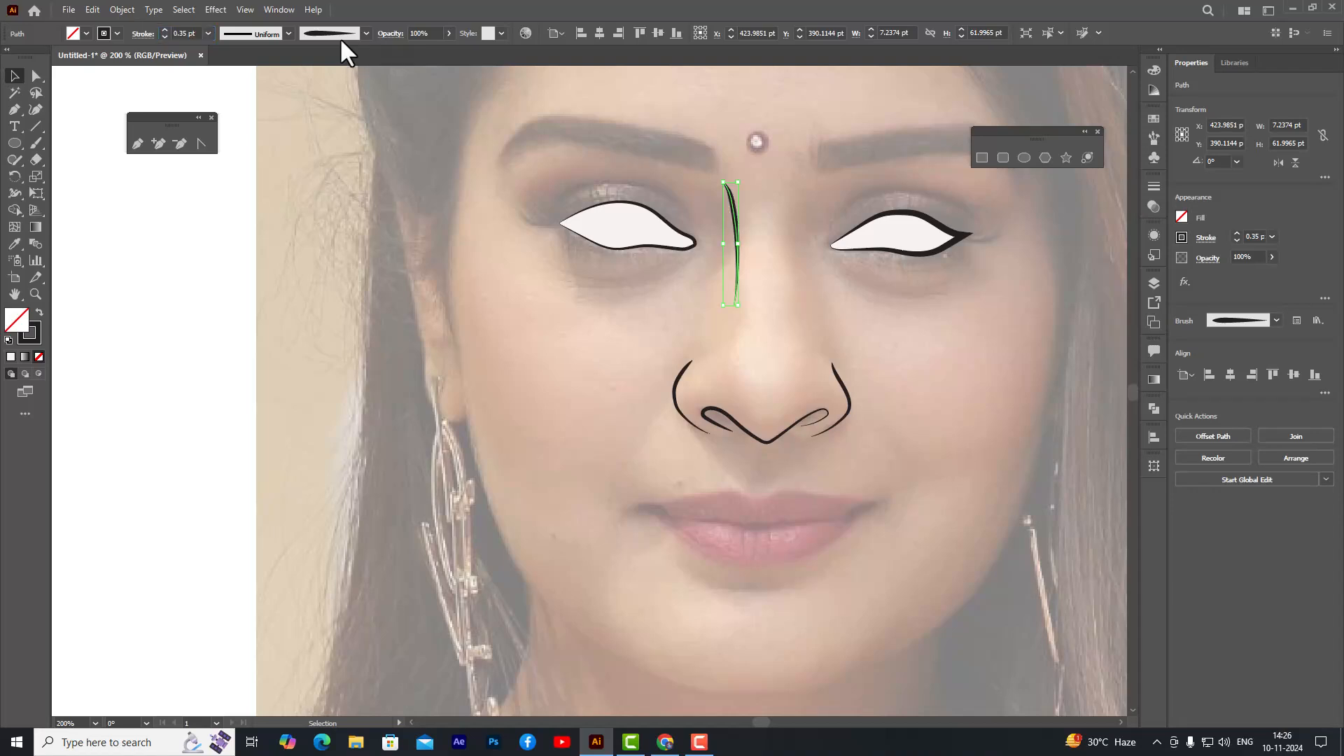
{"action": "left_click", "coordinate": [375, 317]}
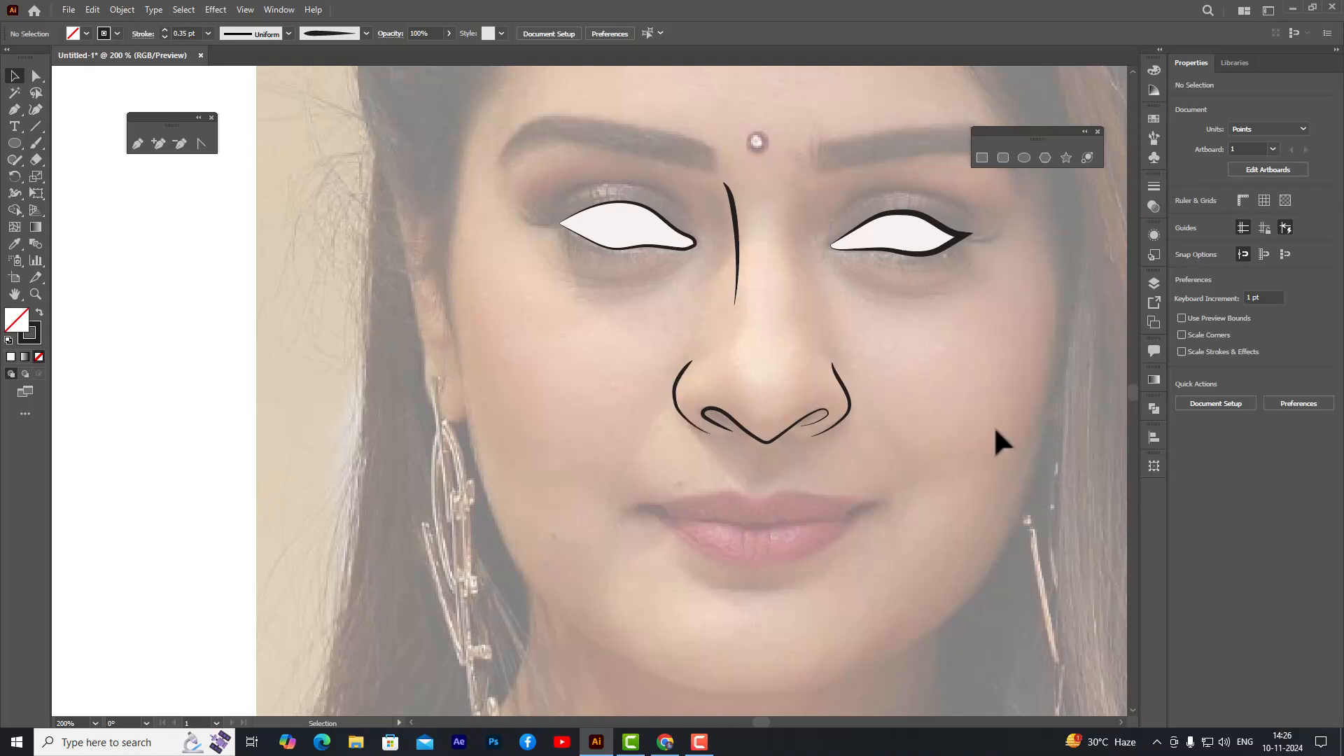
- Paint a smile line about 47 pt tall beside the nose wing on the photo's left side and set its stroke weight to 0.15 pt
{"action": "left_click", "coordinate": [36, 141]}
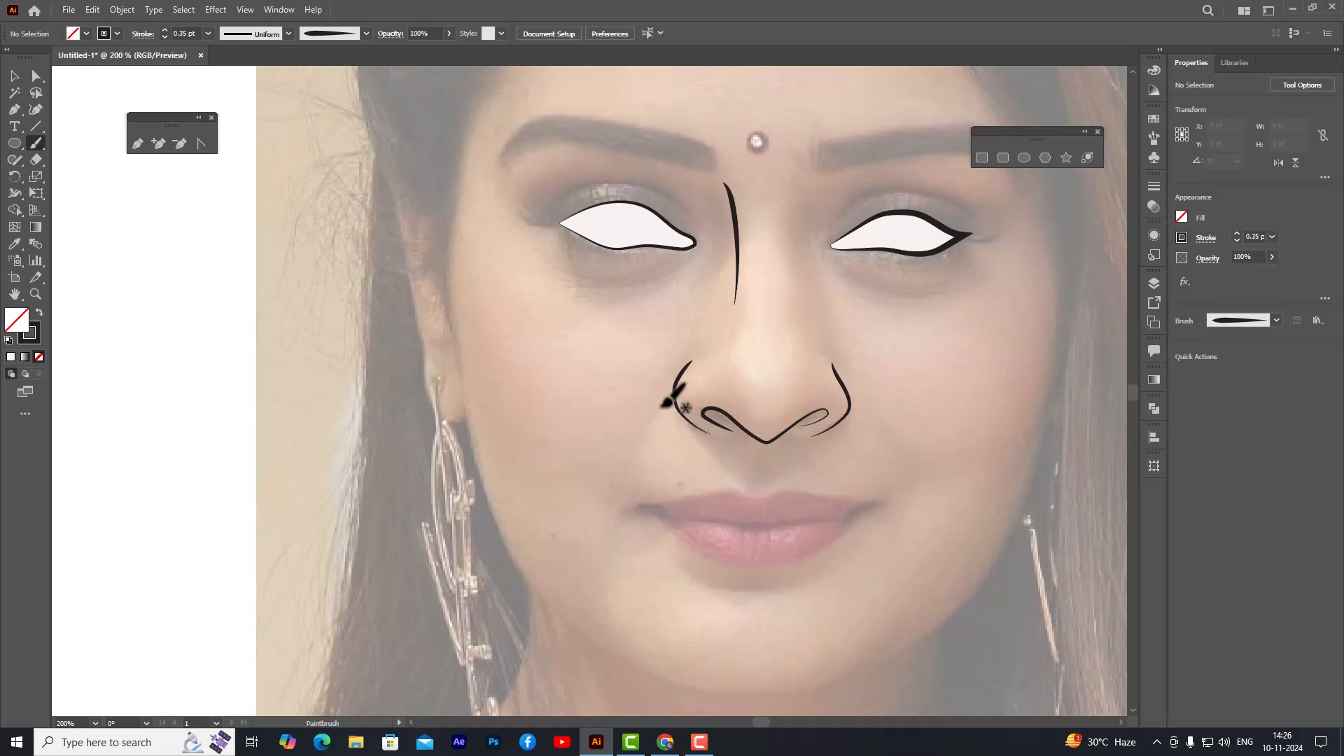
{"action": "left_click_drag", "start_coordinate": [664, 402], "coordinate": [634, 459]}
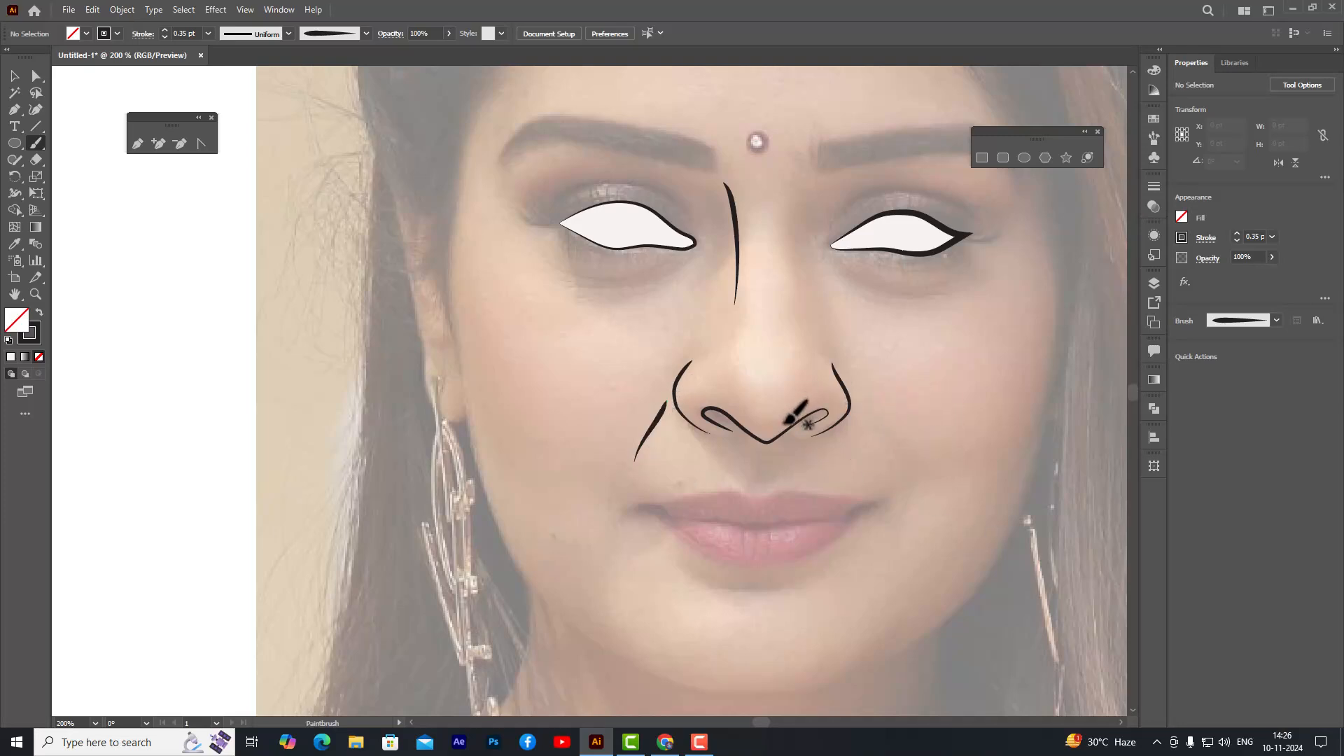
{"action": "key", "text": "ctrl+z"}
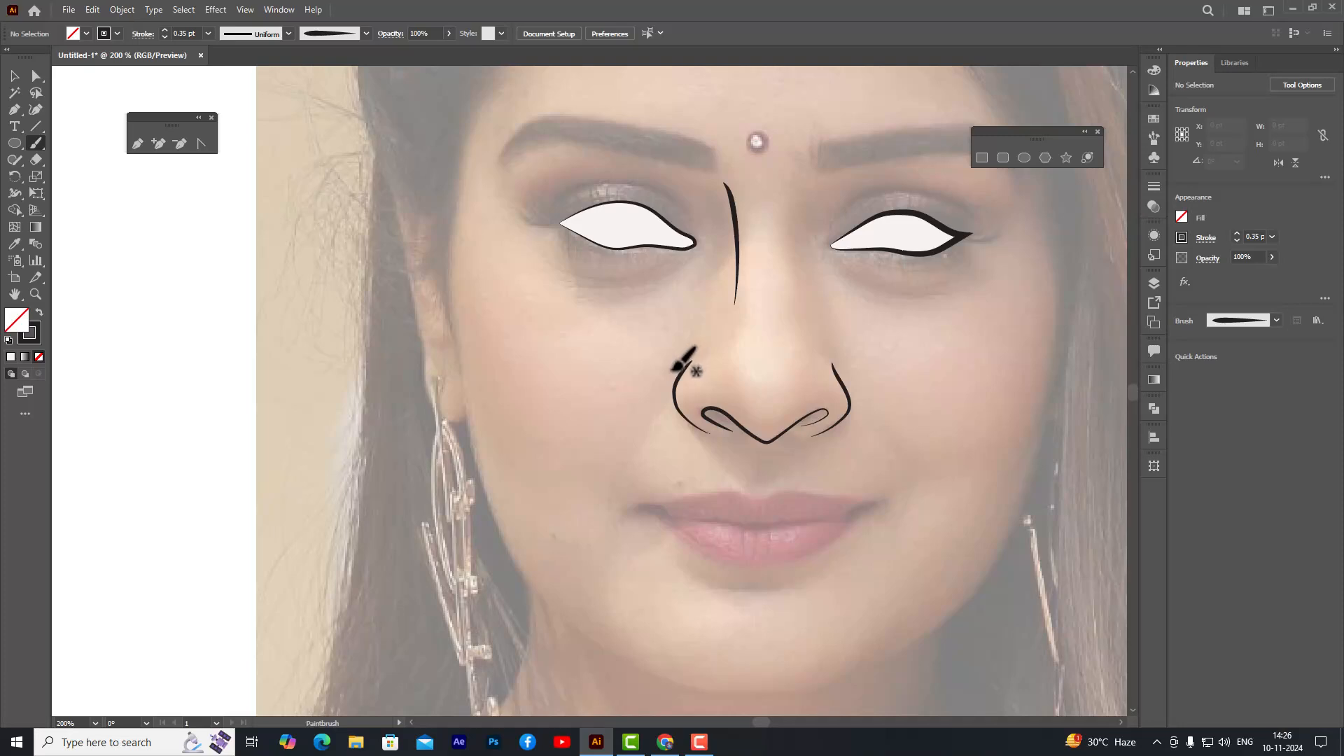
{"action": "left_click_drag", "start_coordinate": [672, 370], "coordinate": [628, 462]}
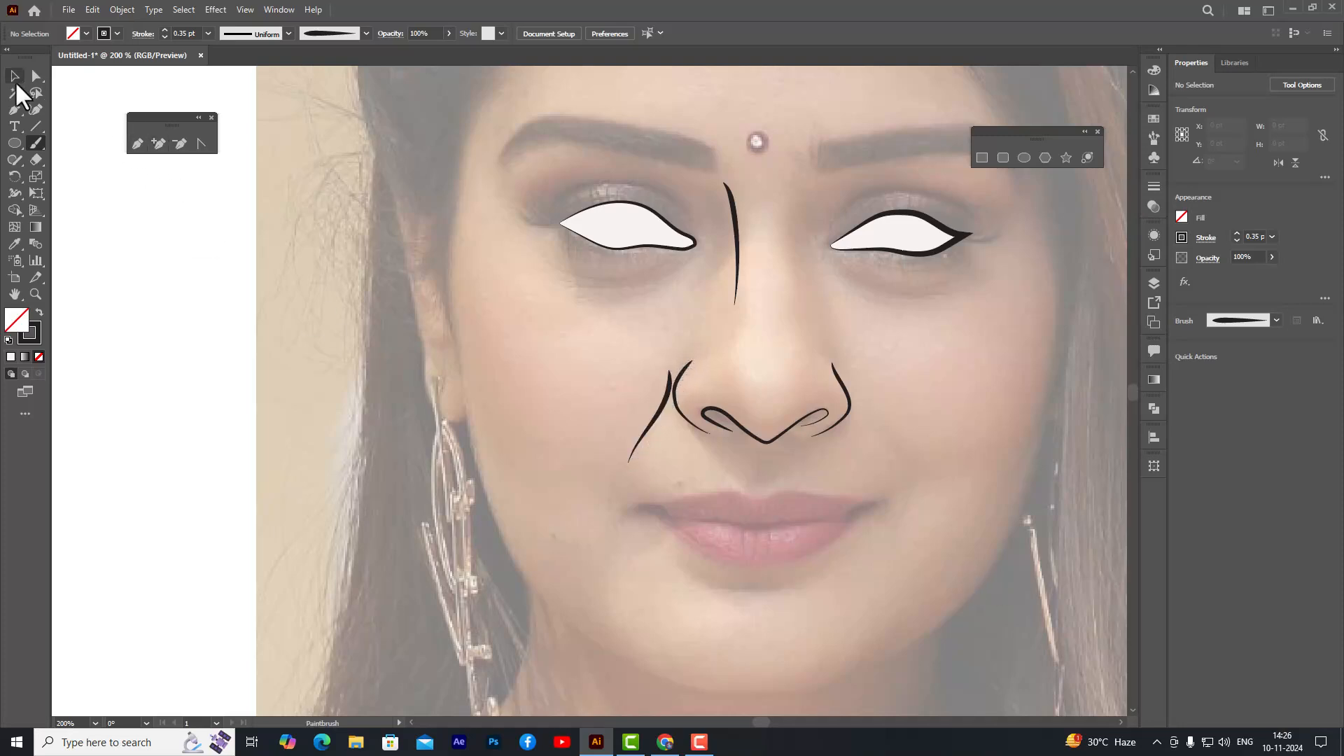
{"action": "left_click", "coordinate": [14, 75]}
{"action": "left_click", "coordinate": [652, 424]}
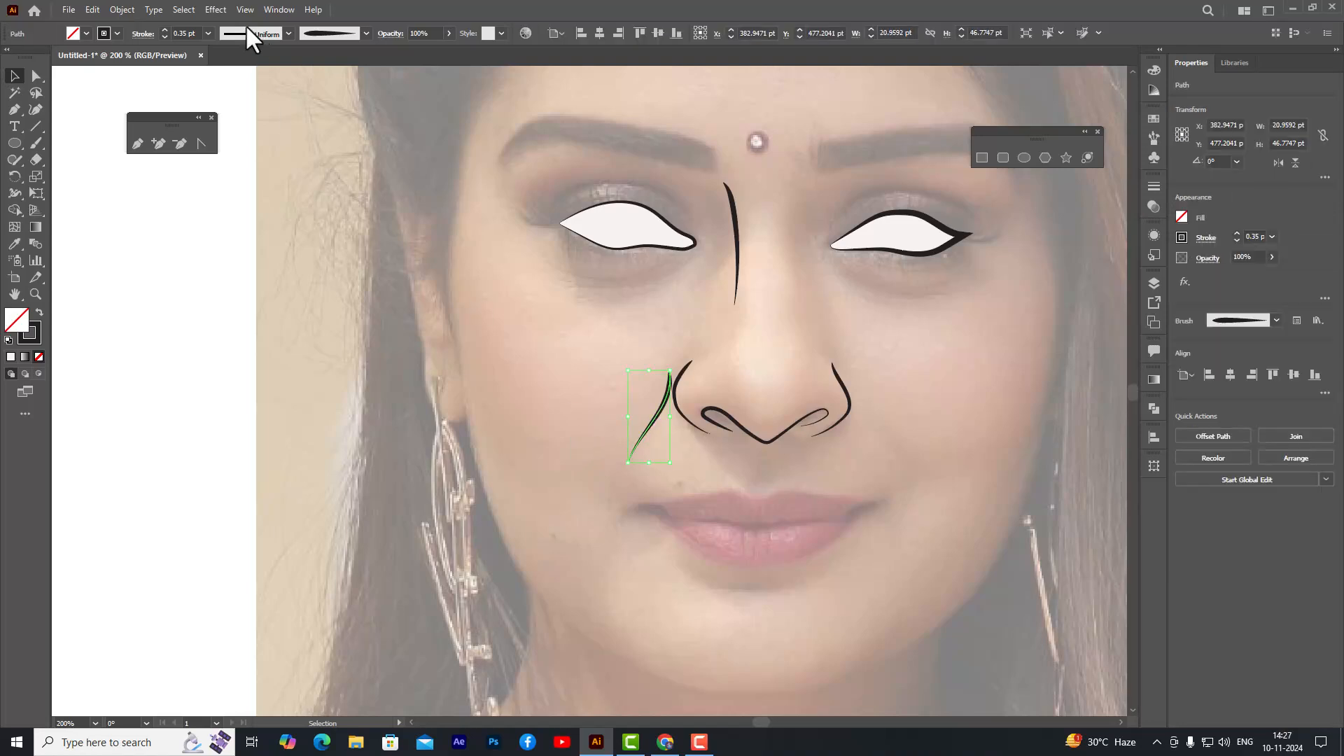
{"action": "left_click", "coordinate": [183, 33]}
{"action": "key", "text": "BackSpace"}
{"action": "type", "text": "1"}
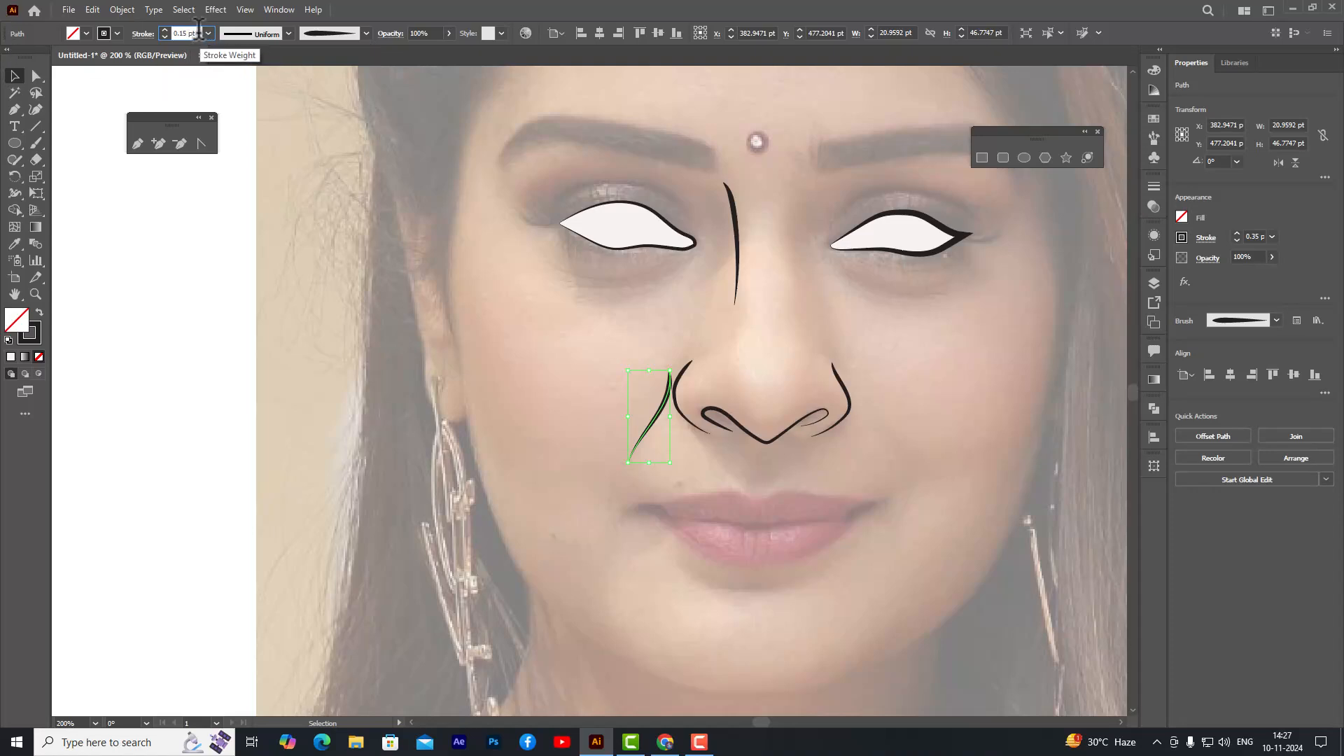
{"action": "key", "text": "Return"}
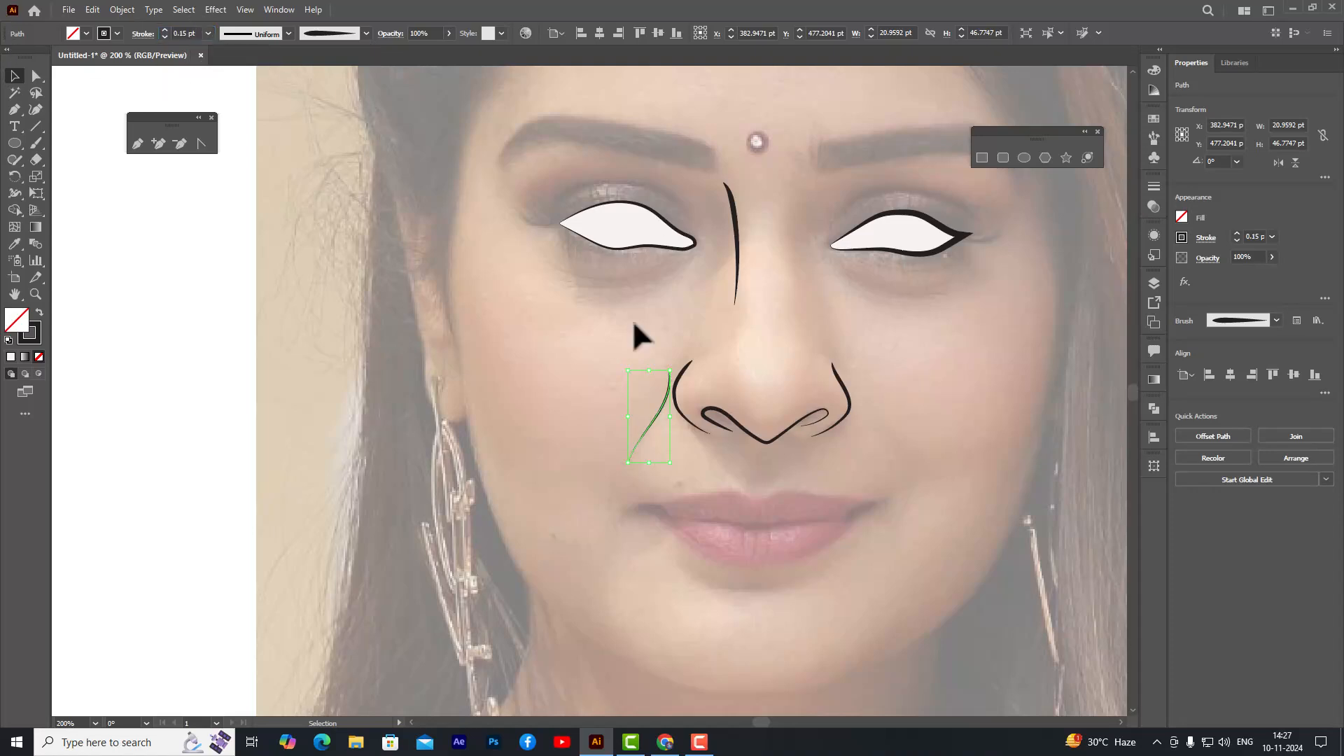
- Paint a matching 0.15 pt smile line from the nose wing toward the mouth corner on the photo's right side
{"action": "key", "text": "b"}
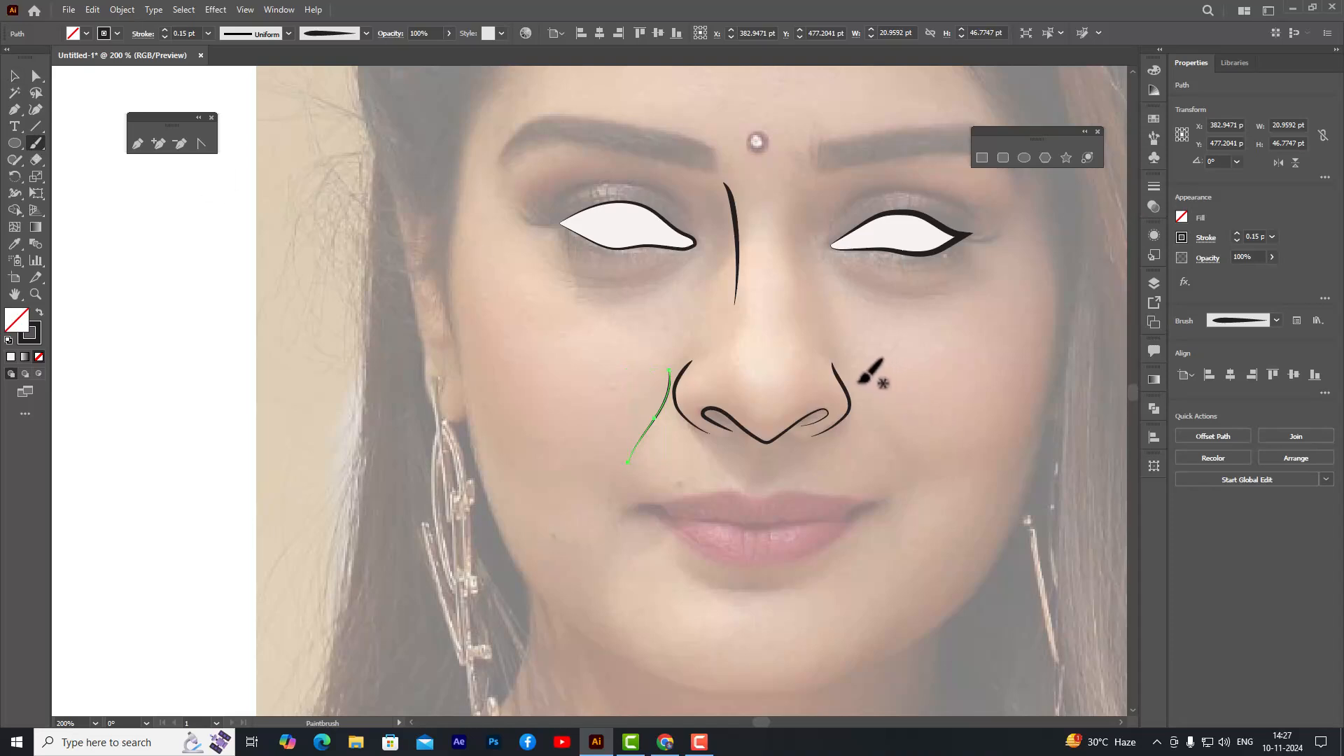
{"action": "left_click_drag", "start_coordinate": [857, 380], "coordinate": [897, 479]}
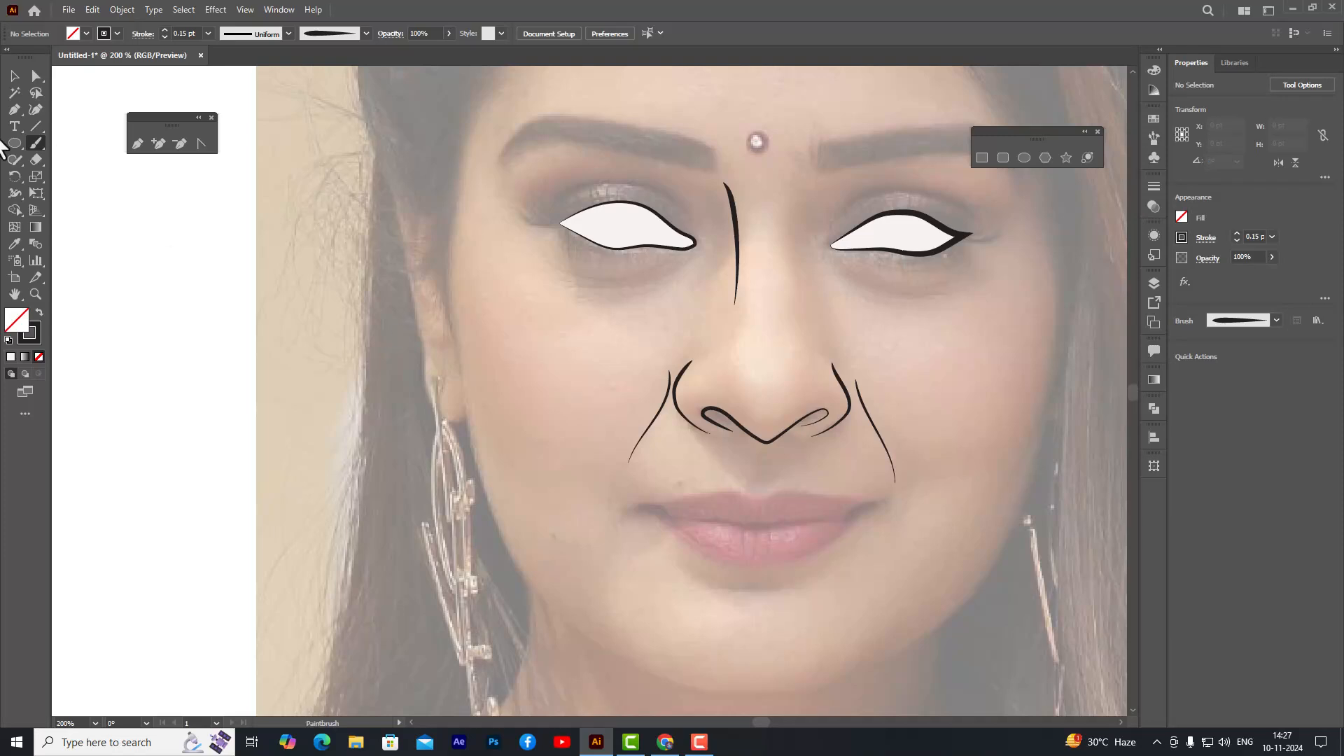
{"action": "left_click", "coordinate": [14, 75]}
{"action": "left_click", "coordinate": [395, 360]}
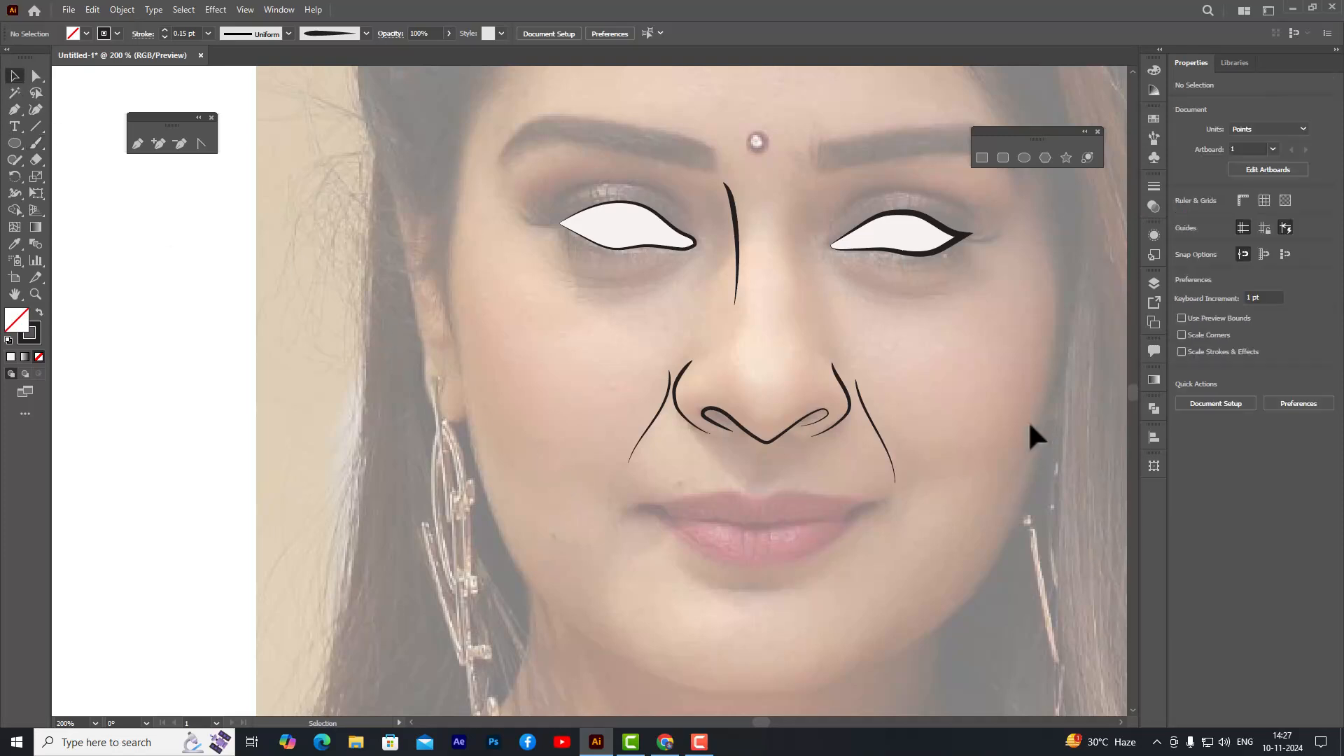
- Paint one continuous outline around both lips with the Paintbrush at a 0.25 pt stroke weight, ending where it started at the left-side mouth corner
{"action": "scroll", "coordinate": [952, 392], "scroll_direction": "down", "scroll_amount": 1}
{"action": "scroll", "coordinate": [959, 402], "scroll_direction": "up", "scroll_amount": 1}
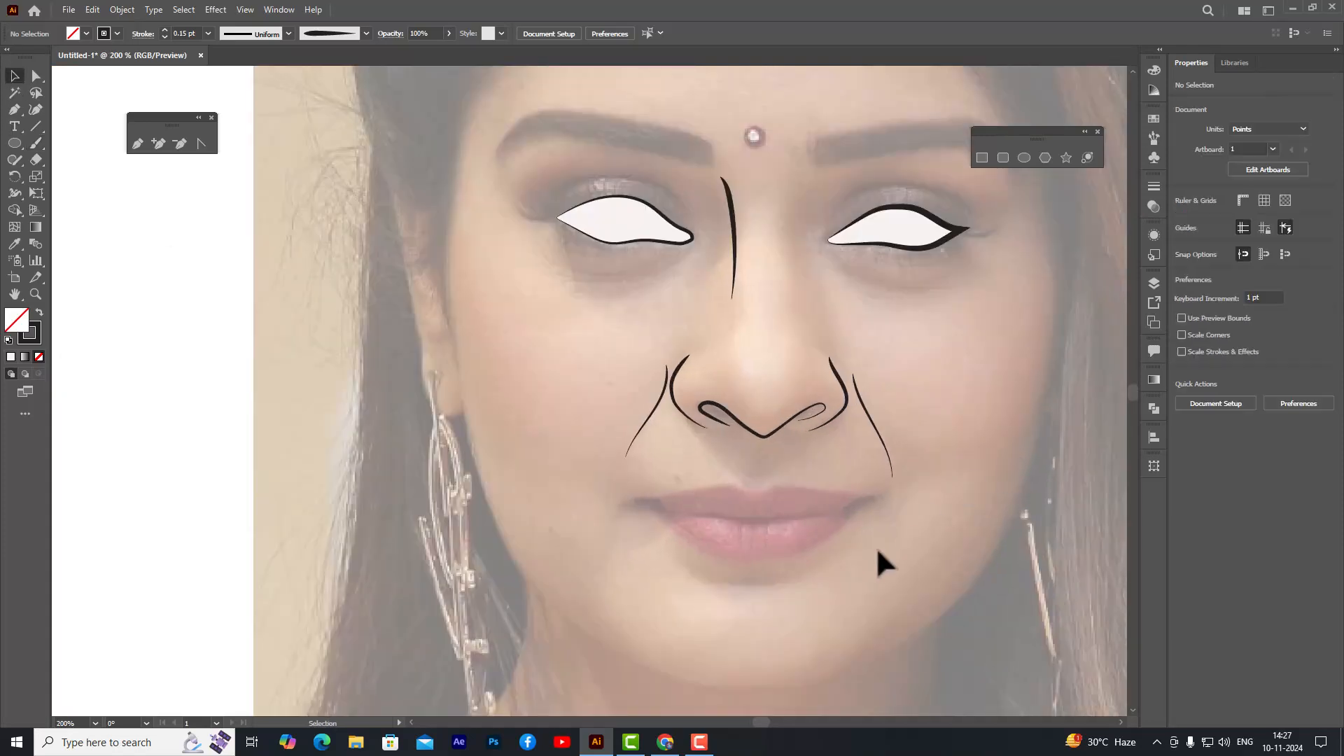
{"action": "scroll", "coordinate": [837, 563], "scroll_direction": "up", "scroll_amount": 1}
{"action": "scroll", "coordinate": [842, 539], "scroll_direction": "down", "scroll_amount": 1}
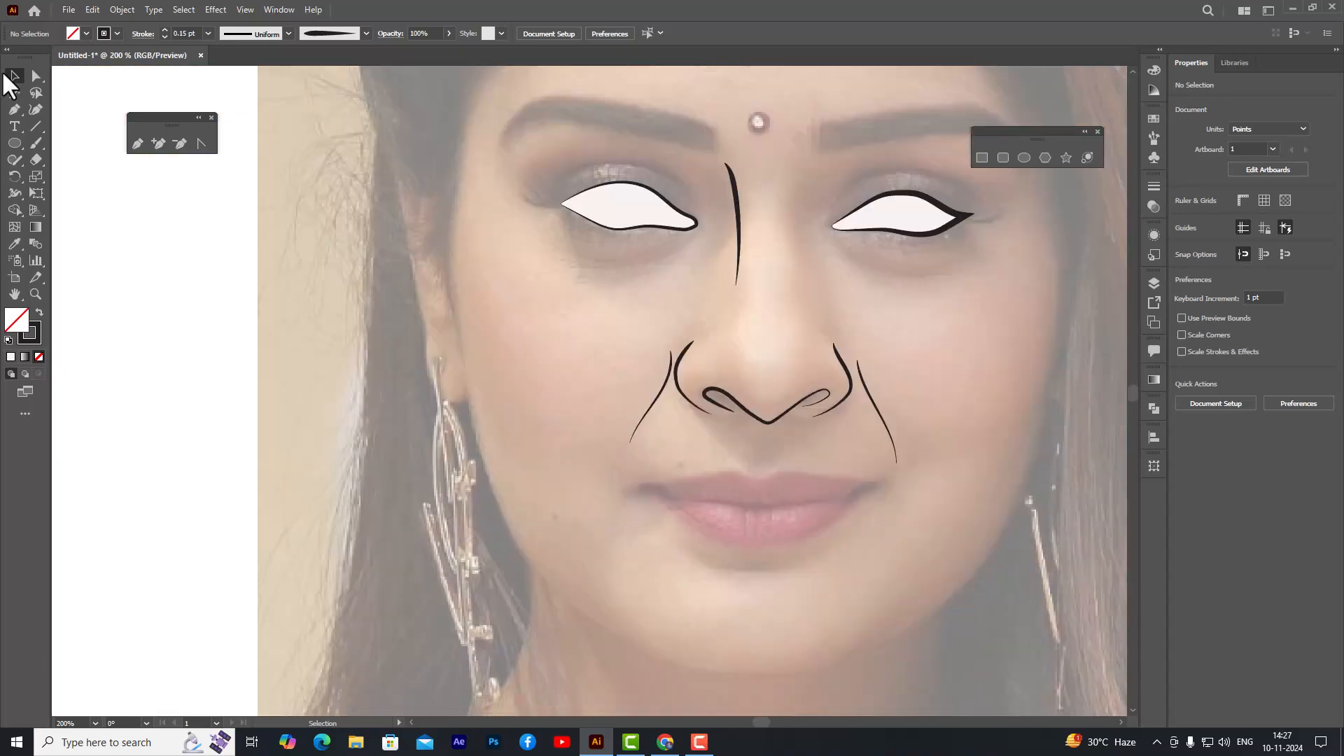
{"action": "left_click", "coordinate": [35, 143]}
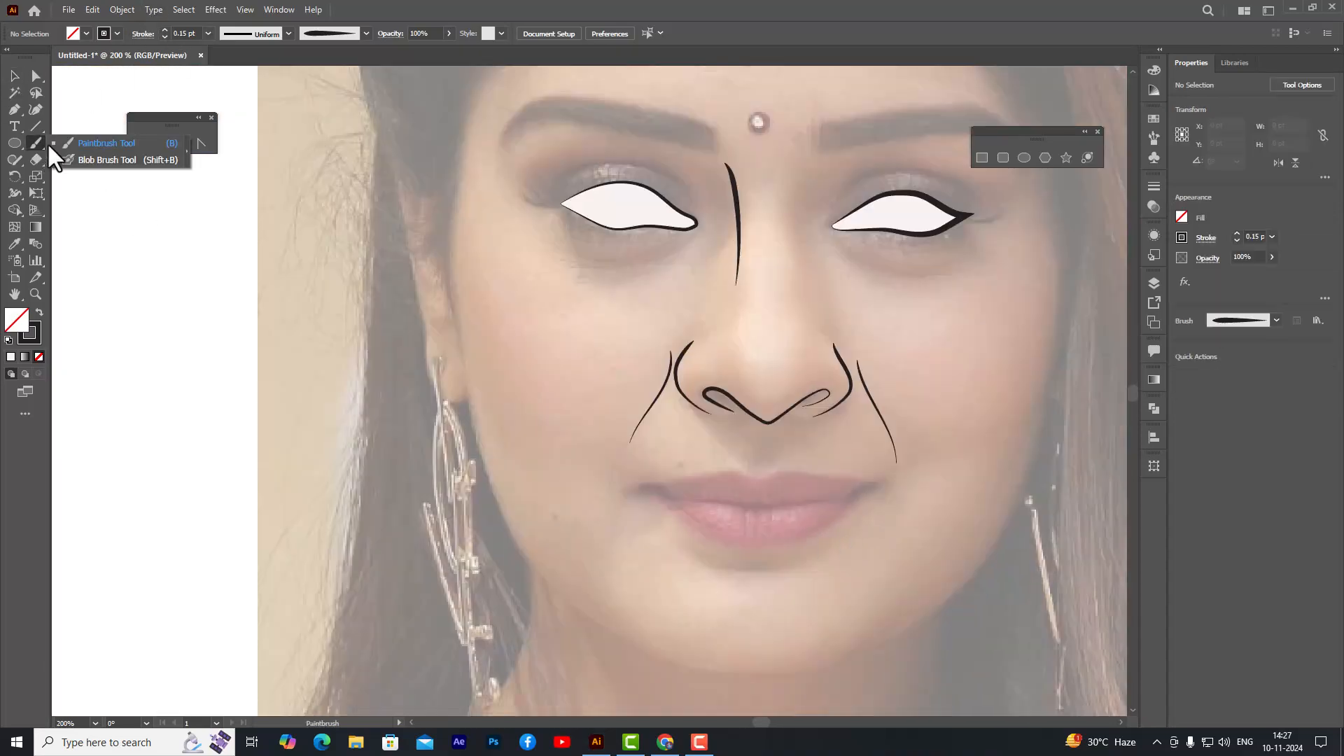
{"action": "scroll", "coordinate": [805, 525], "scroll_direction": "up", "scroll_amount": 1}
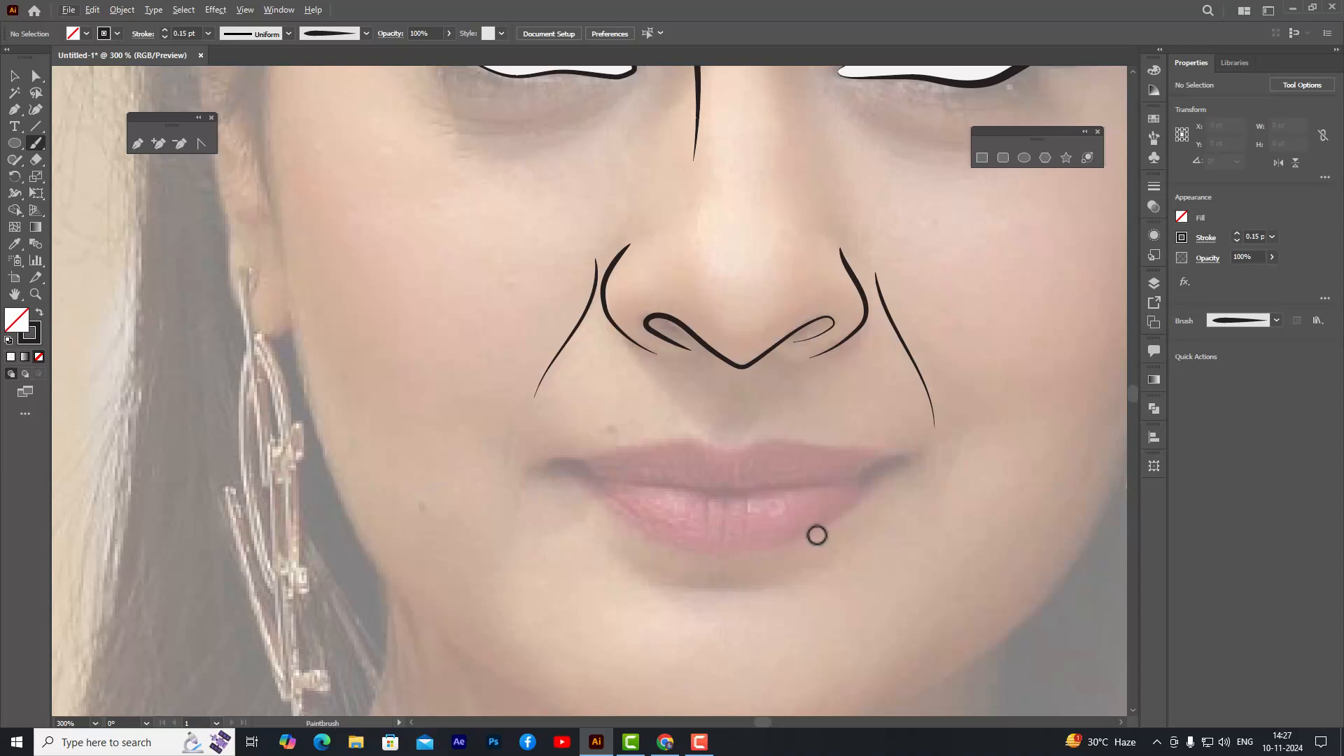
{"action": "scroll", "coordinate": [813, 512], "scroll_direction": "up", "scroll_amount": 1}
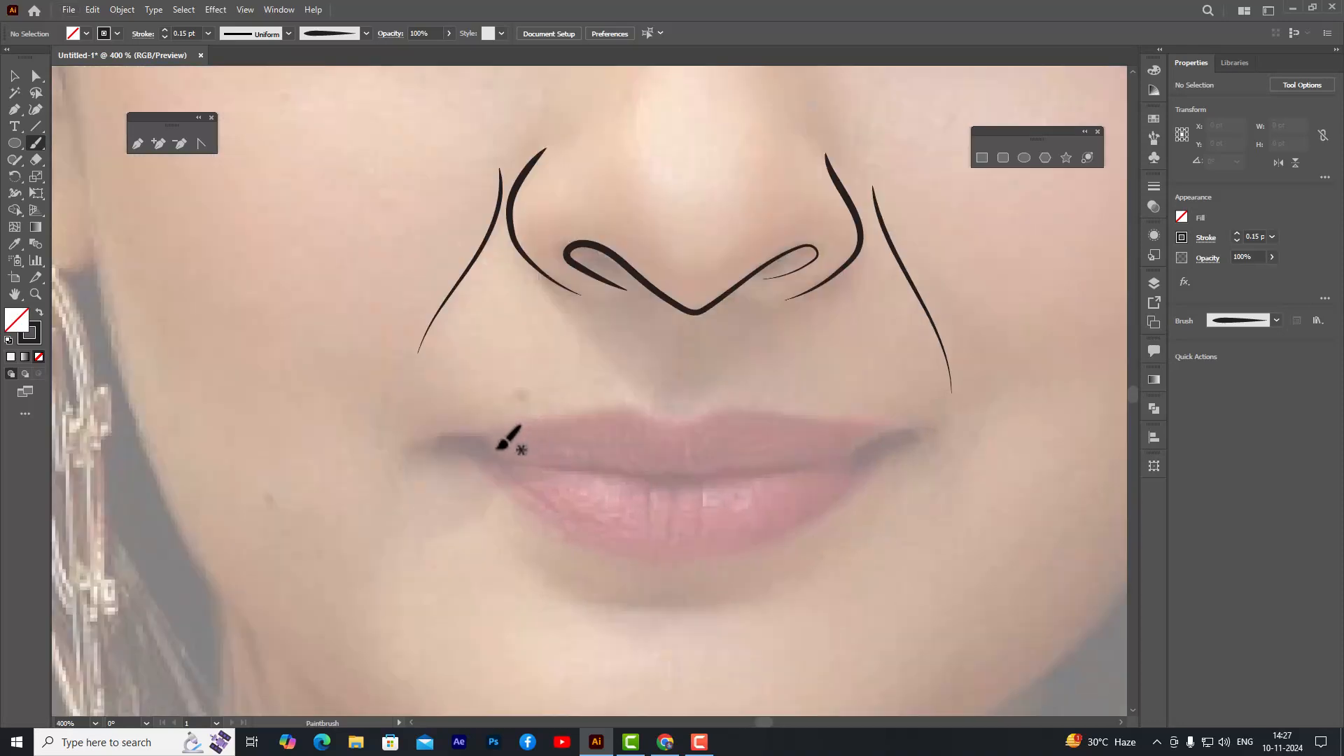
{"action": "left_click", "coordinate": [208, 33]}
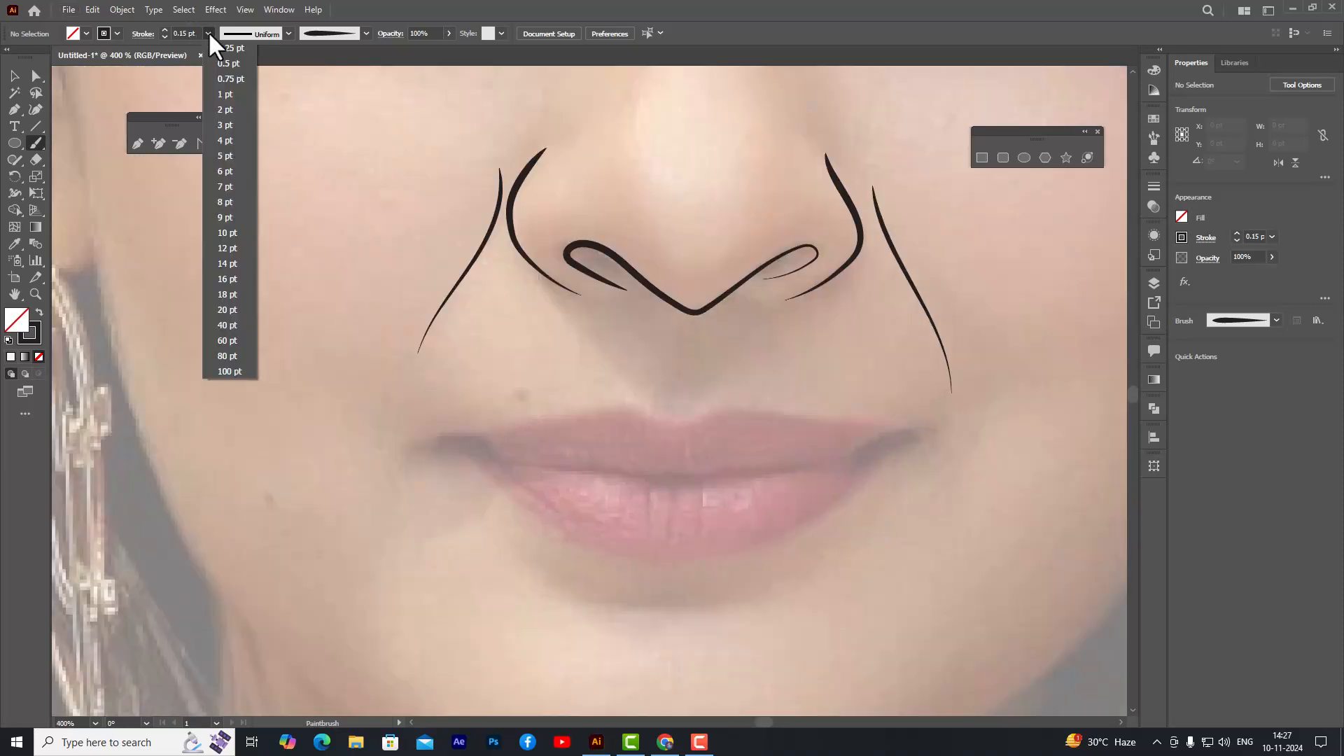
{"action": "left_click", "coordinate": [242, 49]}
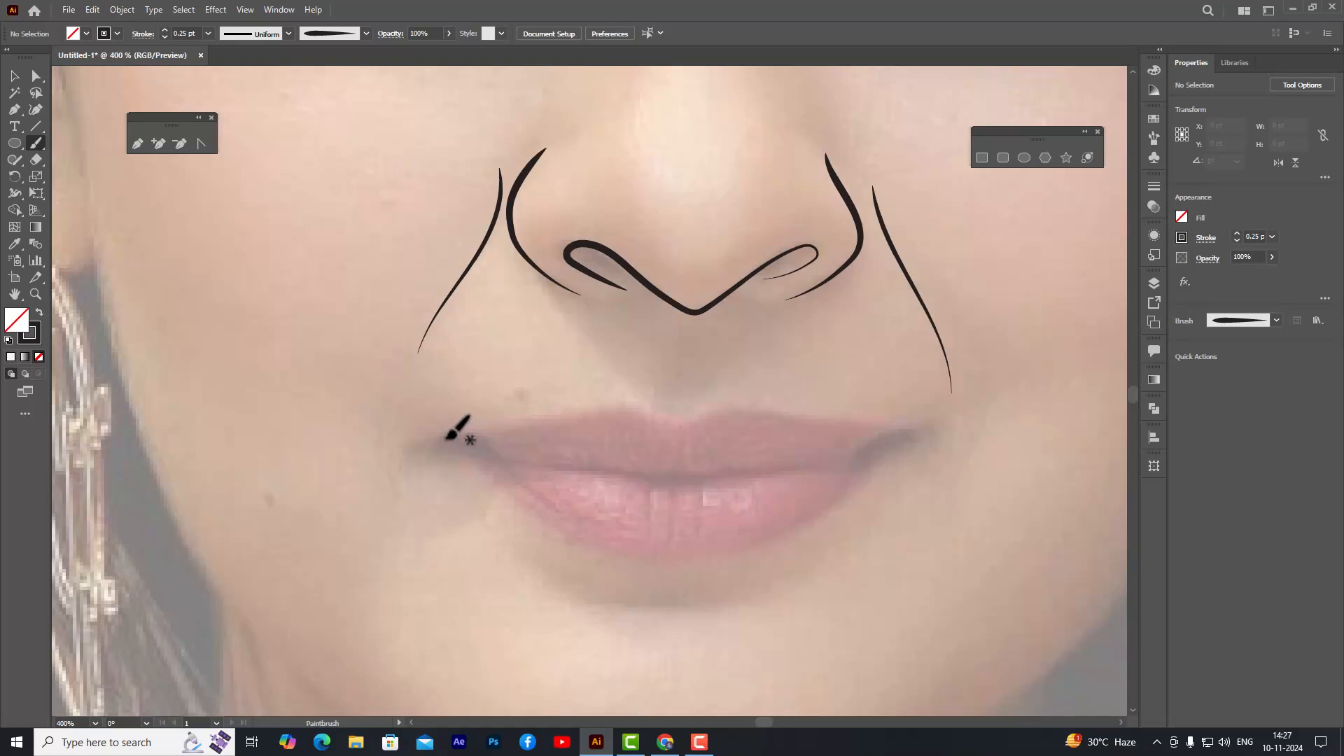
{"action": "mouse_move", "coordinate": [441, 436]}
{"action": "left_mouse_down"}
{"action": "mouse_move", "coordinate": [631, 404]}
{"action": "mouse_move", "coordinate": [678, 420]}
{"action": "mouse_move", "coordinate": [742, 406]}
{"action": "mouse_move", "coordinate": [925, 426]}
{"action": "mouse_move", "coordinate": [797, 533]}
{"action": "mouse_move", "coordinate": [676, 559]}
{"action": "mouse_move", "coordinate": [583, 546]}
{"action": "mouse_move", "coordinate": [479, 456]}
{"action": "mouse_move", "coordinate": [433, 450]}
{"action": "mouse_move", "coordinate": [445, 435]}
{"action": "left_mouse_up"}
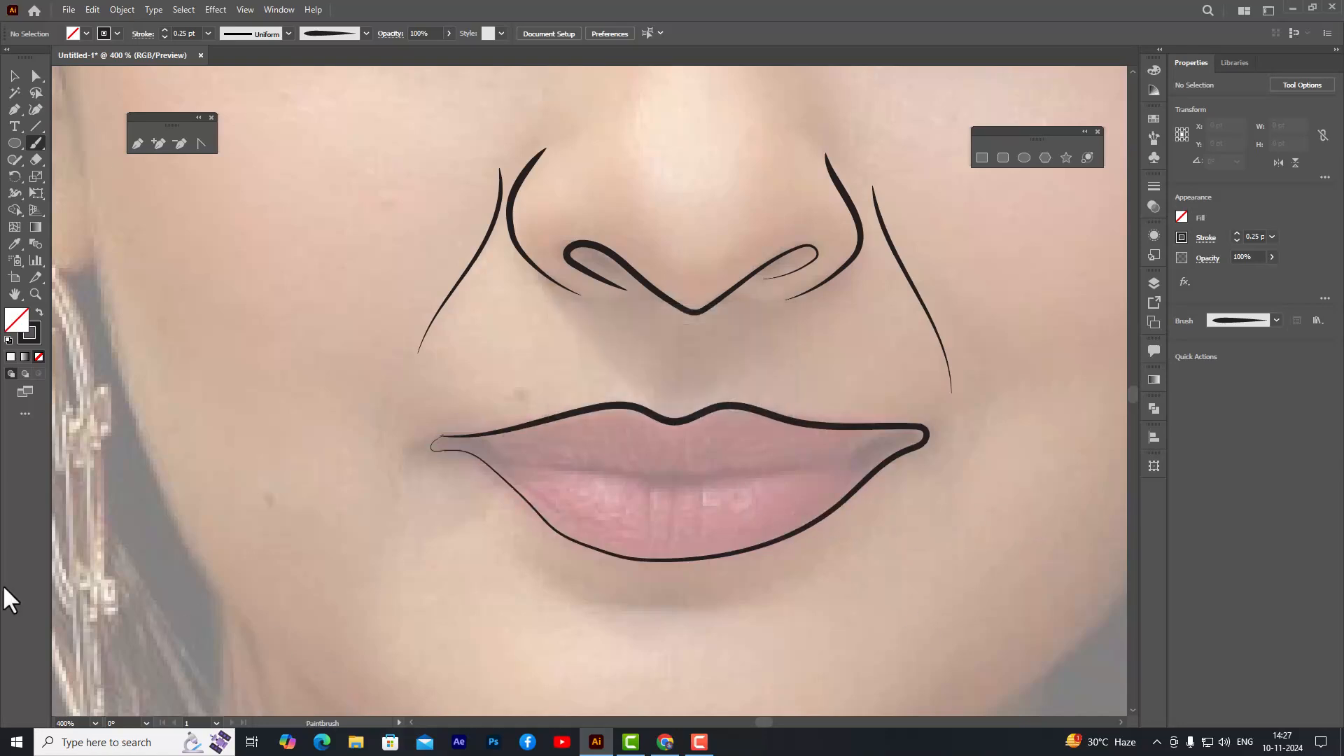
- Move the lip outline's loose end anchor onto its starting point to close the path at the left-side mouth corner
{"action": "scroll", "coordinate": [456, 445], "scroll_direction": "up", "scroll_amount": 4}
{"action": "scroll", "coordinate": [460, 448], "scroll_direction": "up", "scroll_amount": 3}
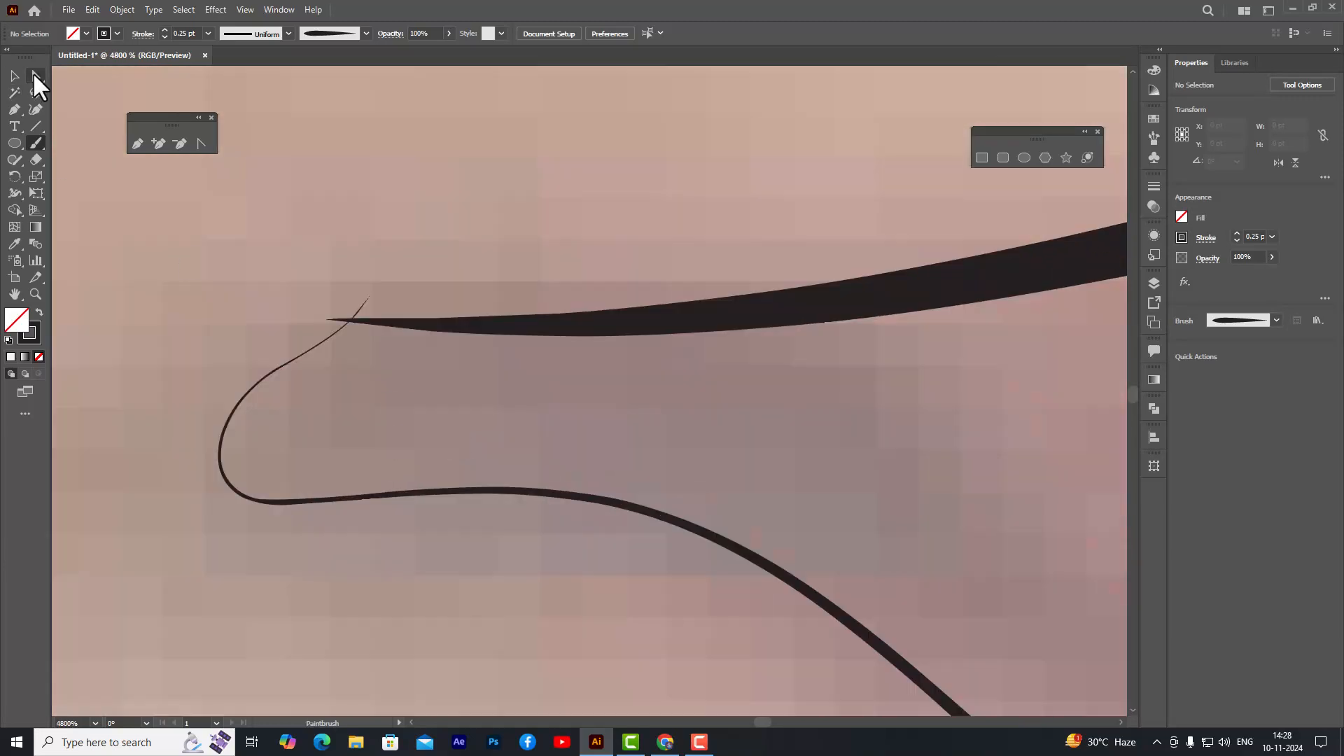
{"action": "left_click", "coordinate": [35, 74]}
{"action": "left_click_drag", "start_coordinate": [367, 296], "coordinate": [248, 381]}
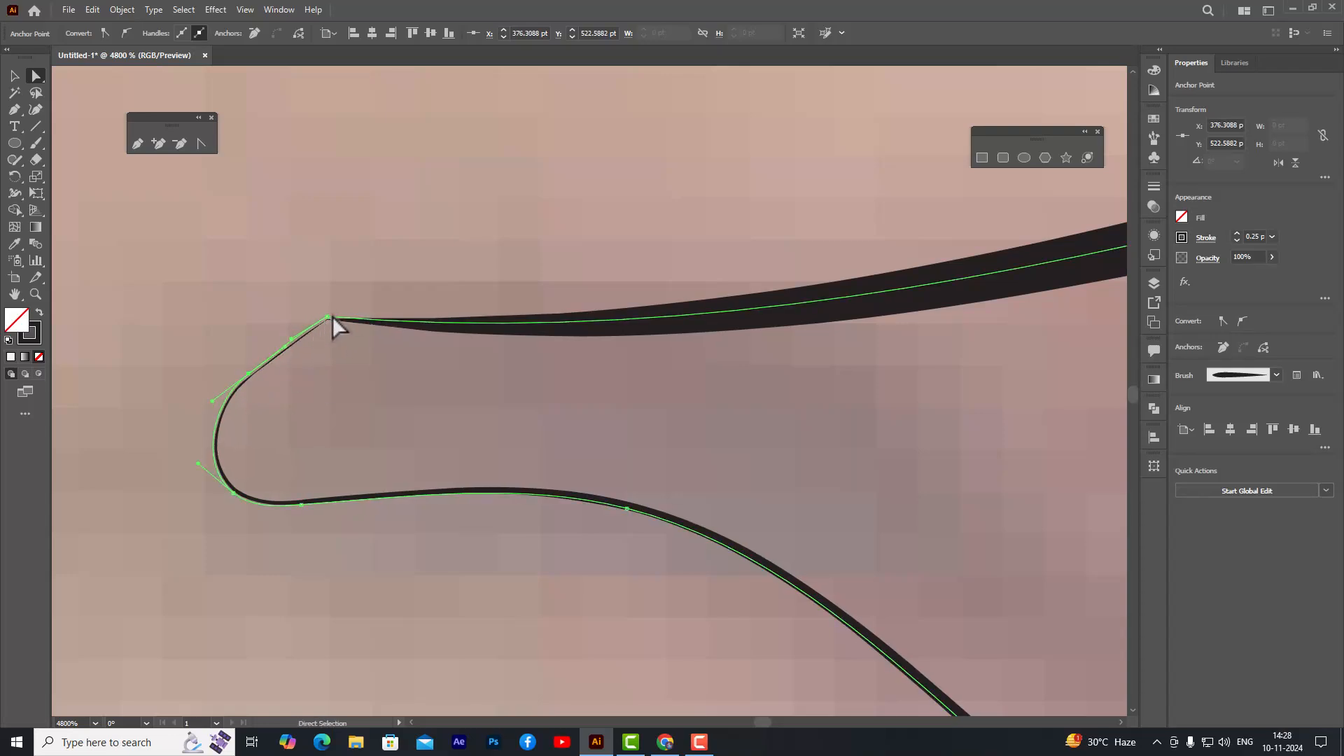
{"action": "left_click_drag", "start_coordinate": [332, 316], "coordinate": [327, 317]}
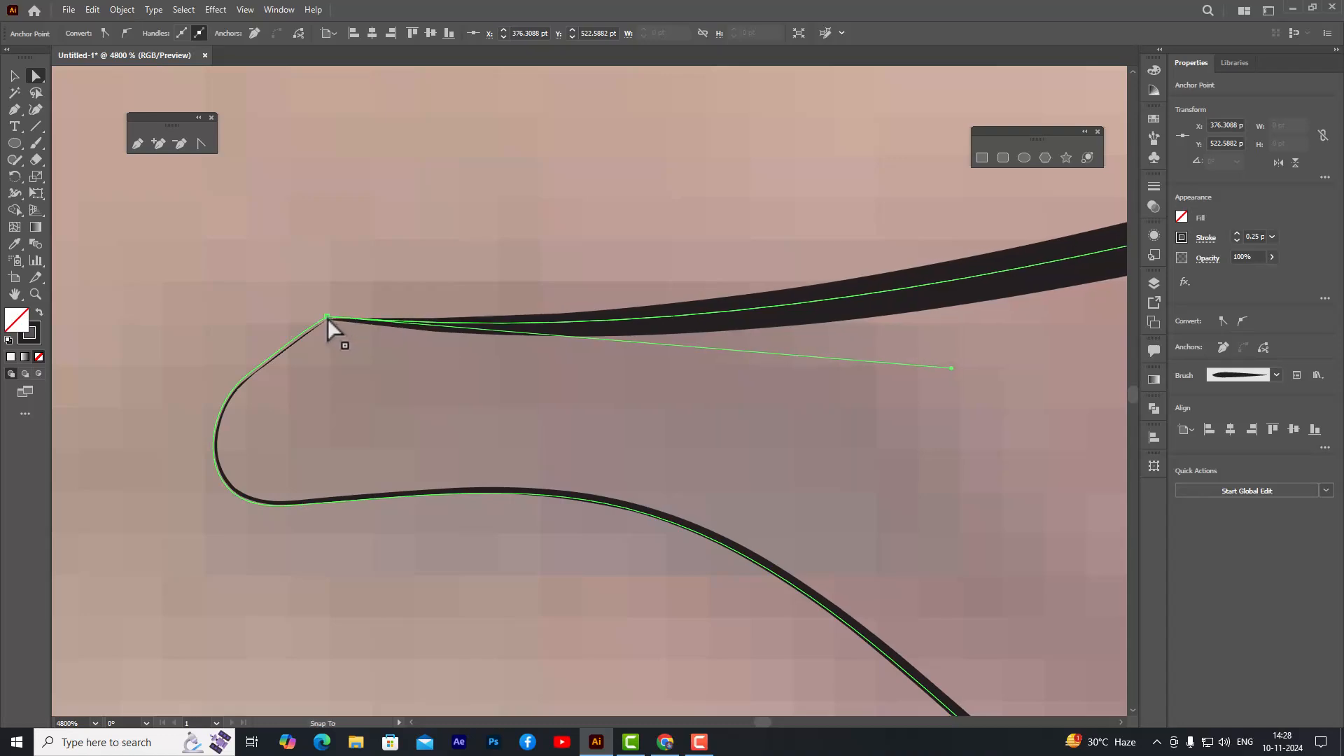
{"action": "left_click", "coordinate": [314, 304]}
{"action": "scroll", "coordinate": [307, 308], "scroll_direction": "up", "scroll_amount": 5}
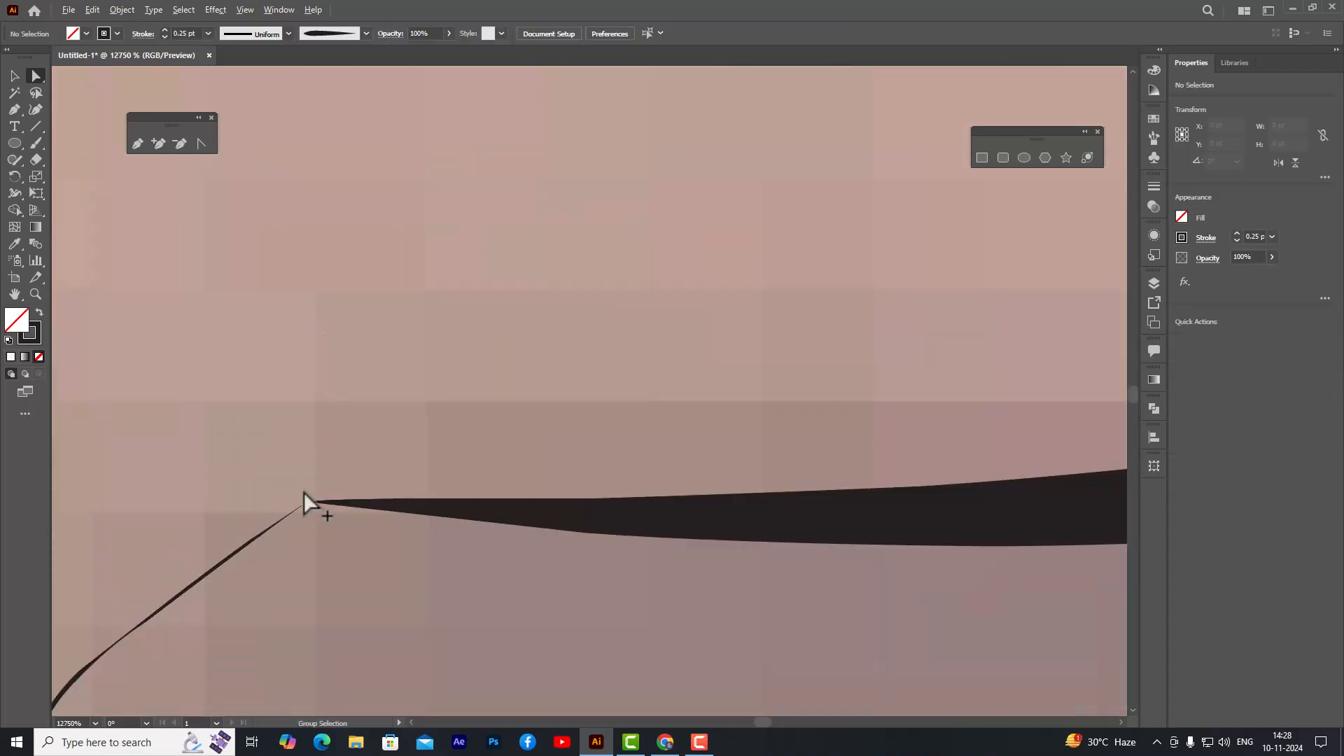
{"action": "left_click", "coordinate": [304, 494]}
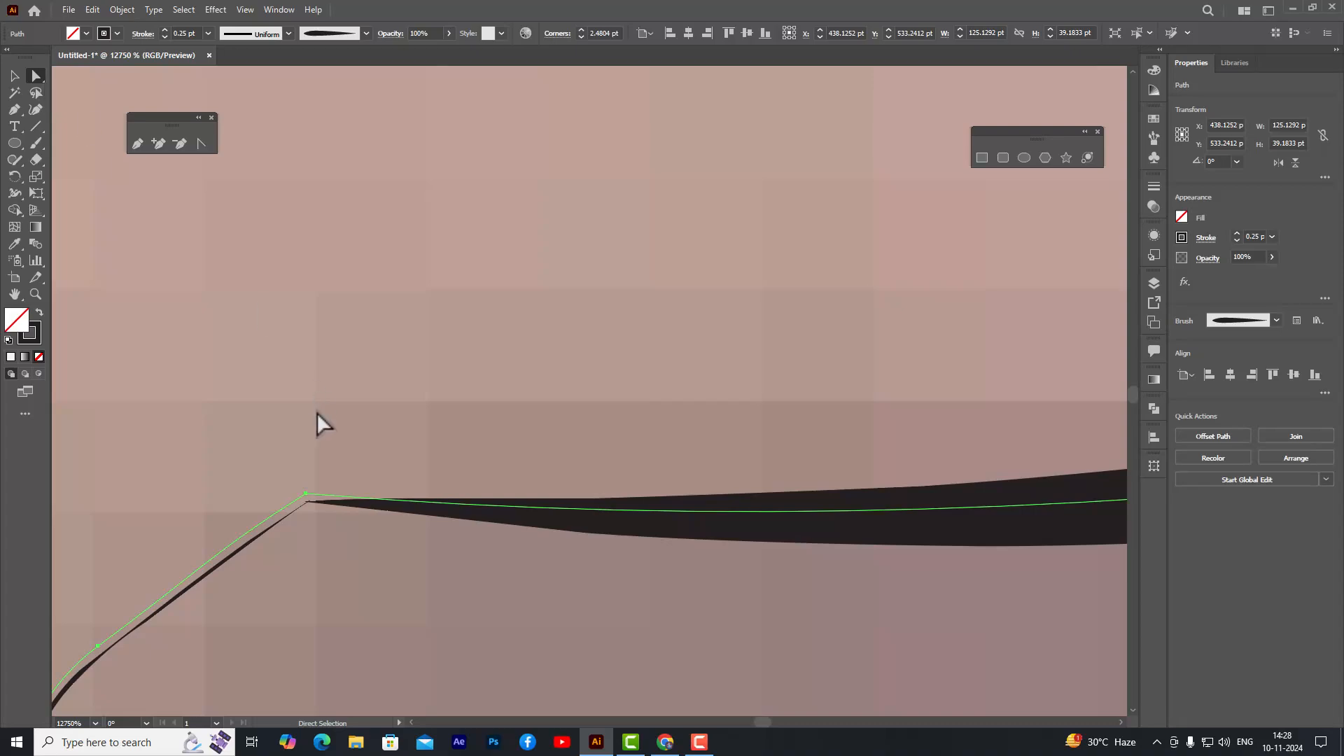
{"action": "left_click", "coordinate": [304, 494]}
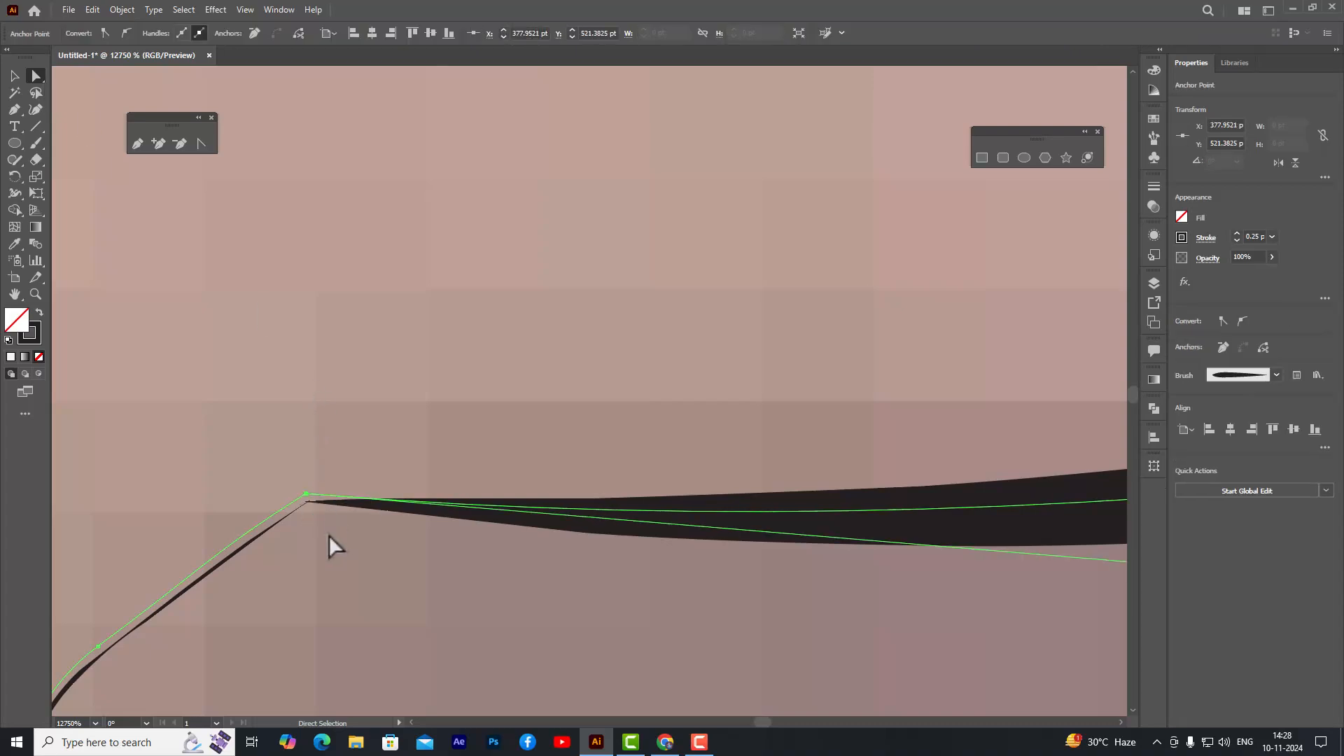
{"action": "left_click", "coordinate": [394, 435]}
- Apply the second tapered art brush, the one pointed at both ends, to the closed lip outline and deselect it
{"action": "scroll", "coordinate": [515, 378], "scroll_direction": "down", "scroll_amount": 10}
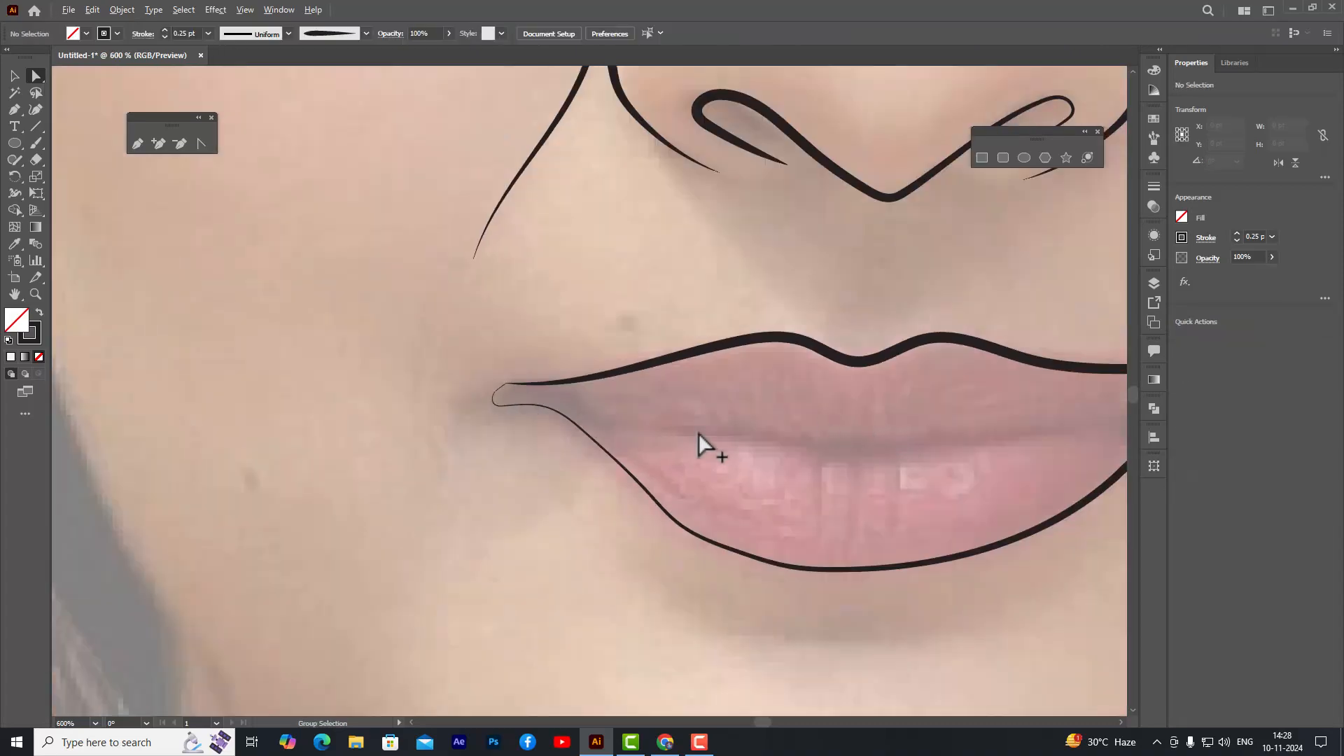
{"action": "scroll", "coordinate": [741, 441], "scroll_direction": "down", "scroll_amount": 3}
{"action": "scroll", "coordinate": [954, 462], "scroll_direction": "up", "scroll_amount": 3}
{"action": "left_click", "coordinate": [940, 425]}
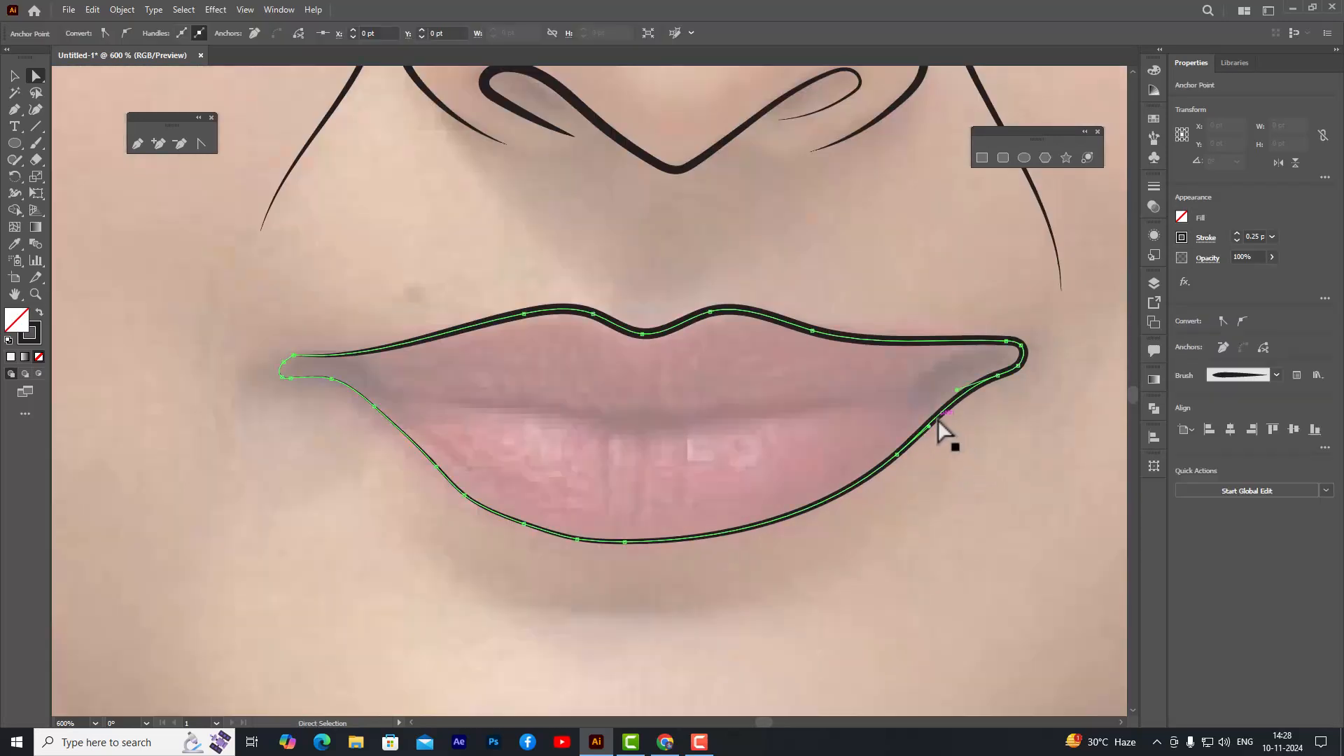
{"action": "left_click", "coordinate": [14, 75]}
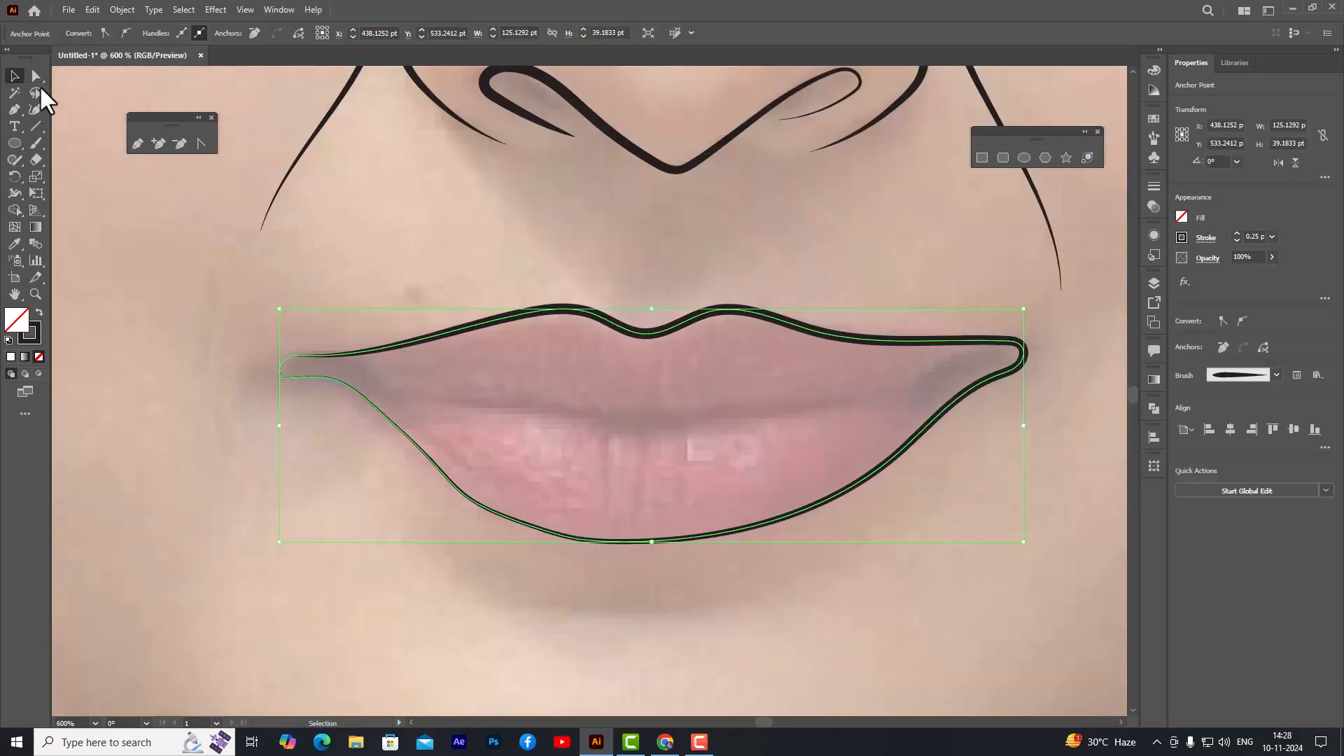
{"action": "left_click", "coordinate": [554, 240]}
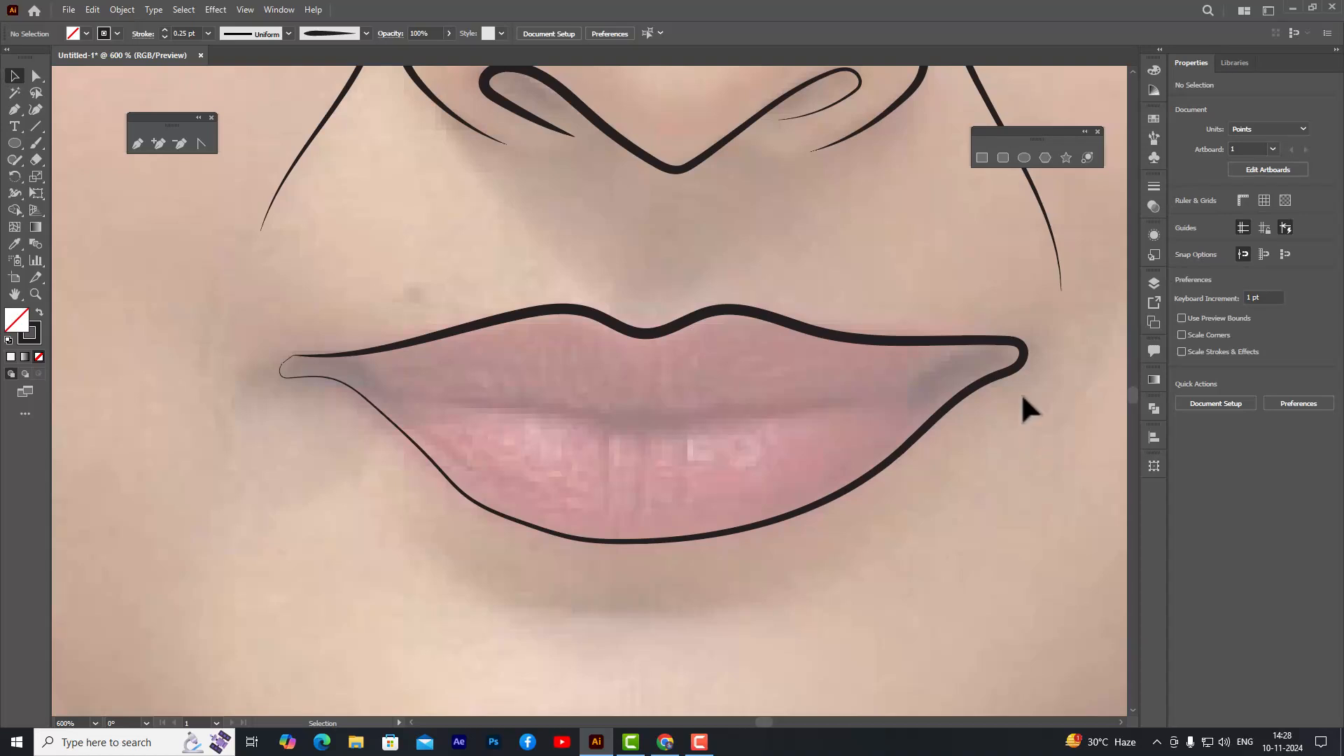
{"action": "left_click", "coordinate": [1022, 364]}
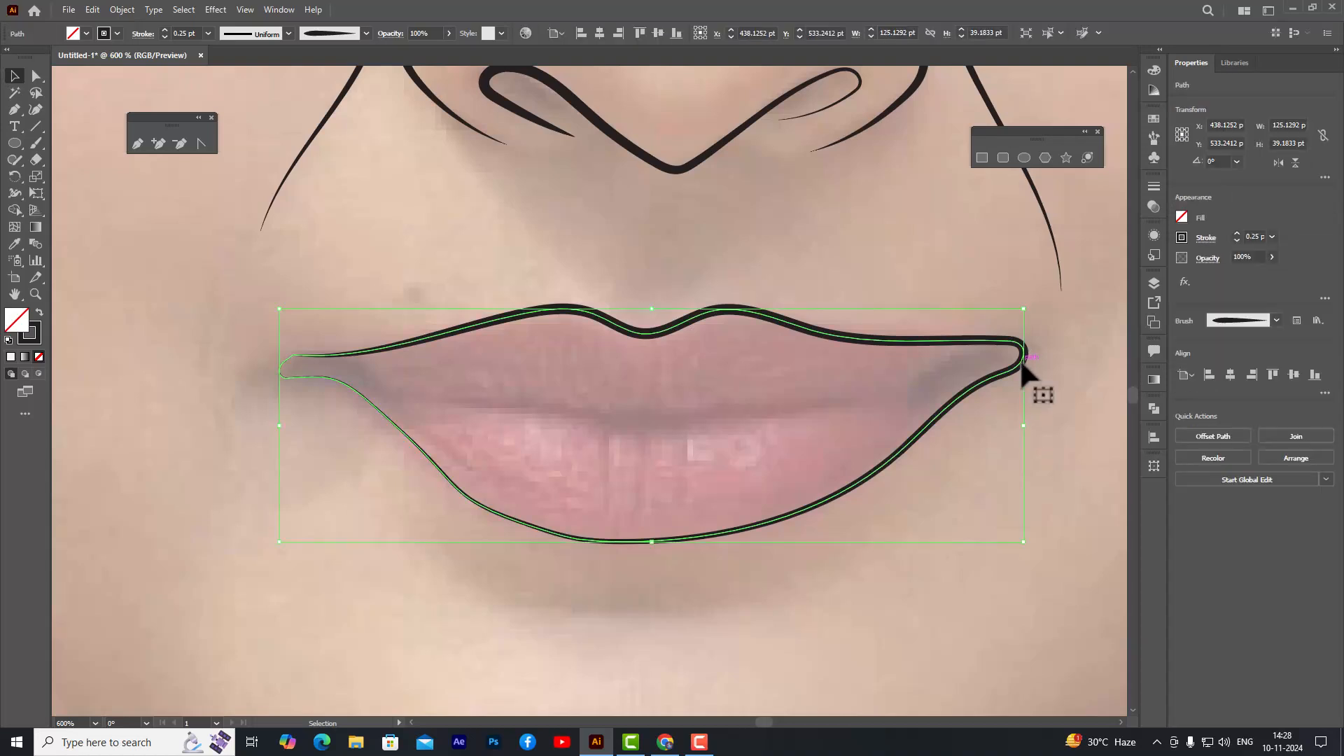
{"action": "left_click", "coordinate": [1154, 139]}
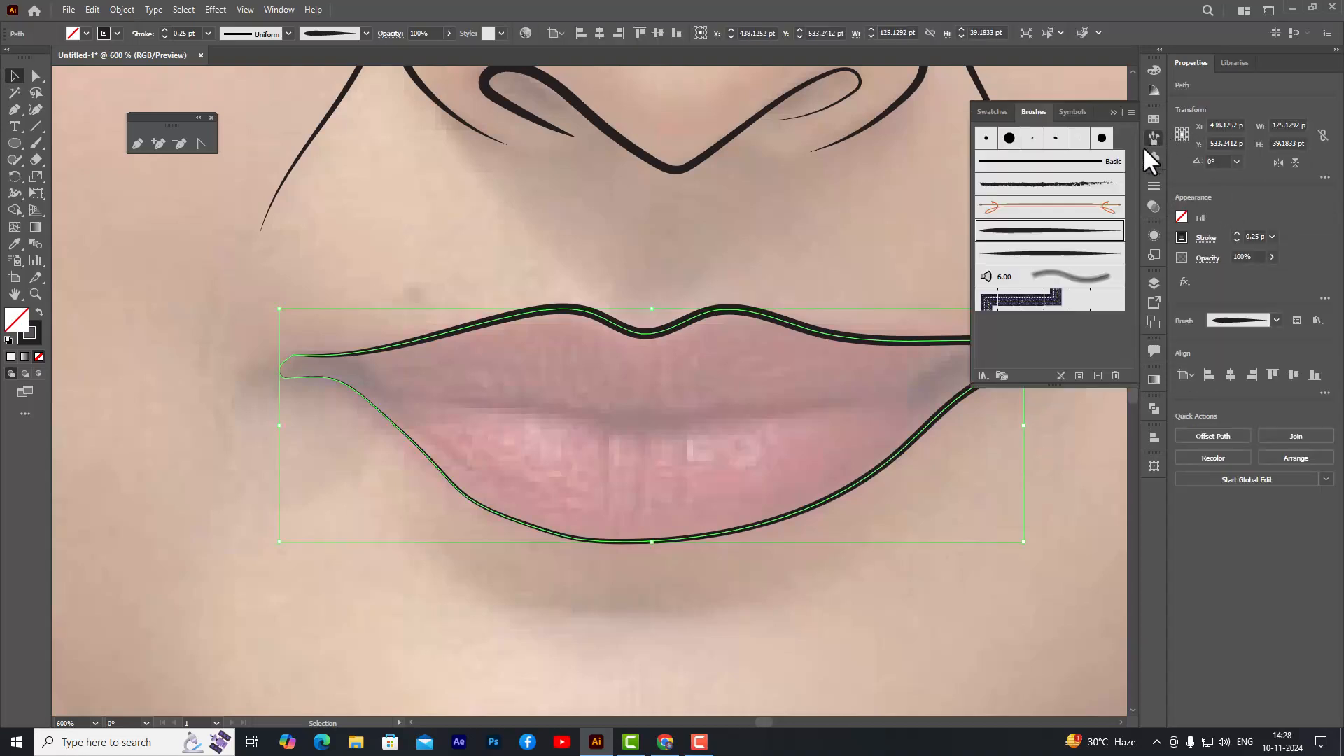
{"action": "left_click", "coordinate": [1029, 256]}
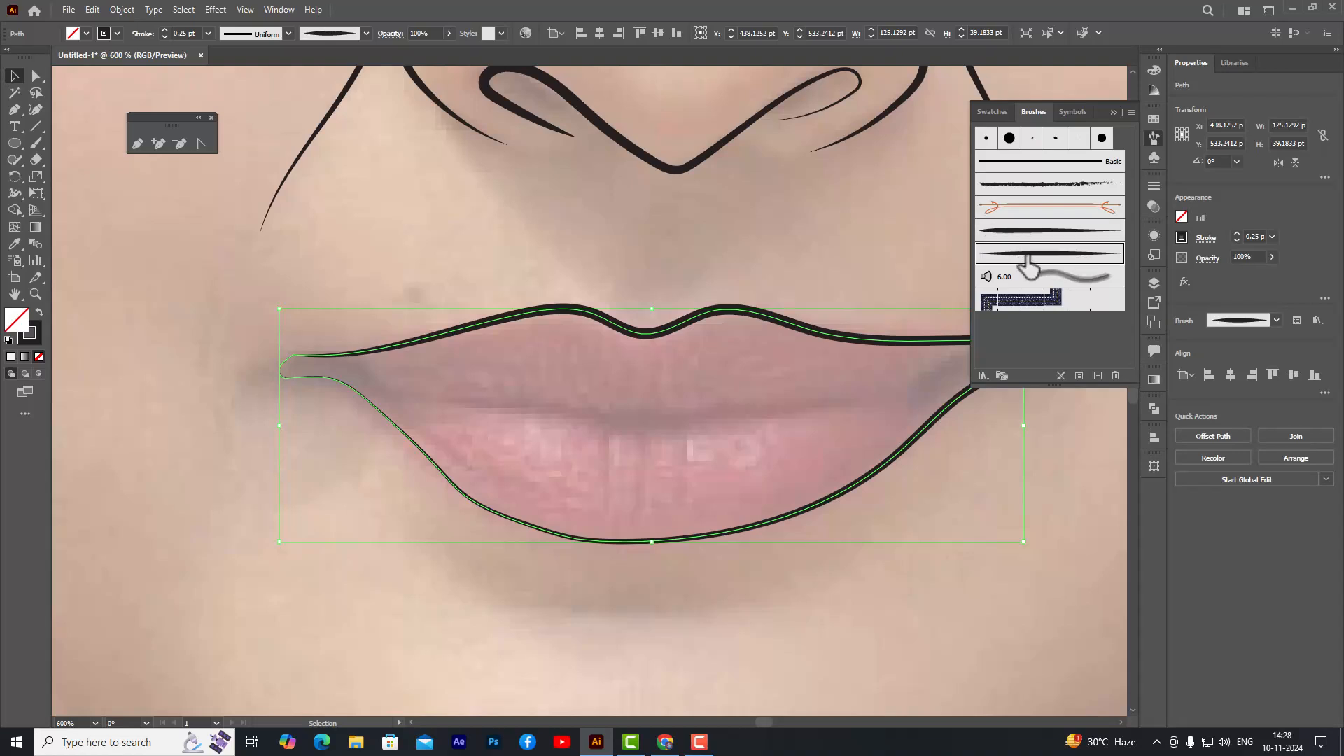
{"action": "left_click", "coordinate": [1050, 500]}
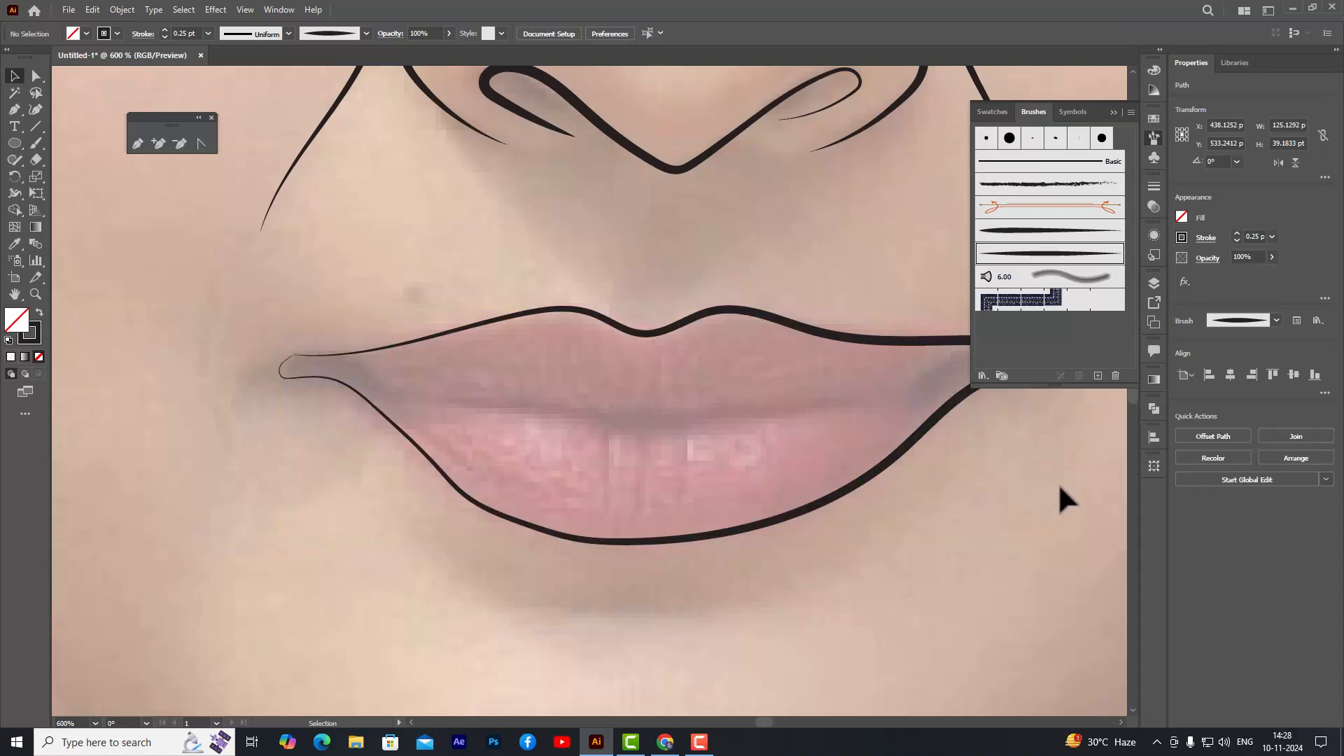
{"action": "left_click", "coordinate": [1156, 137]}
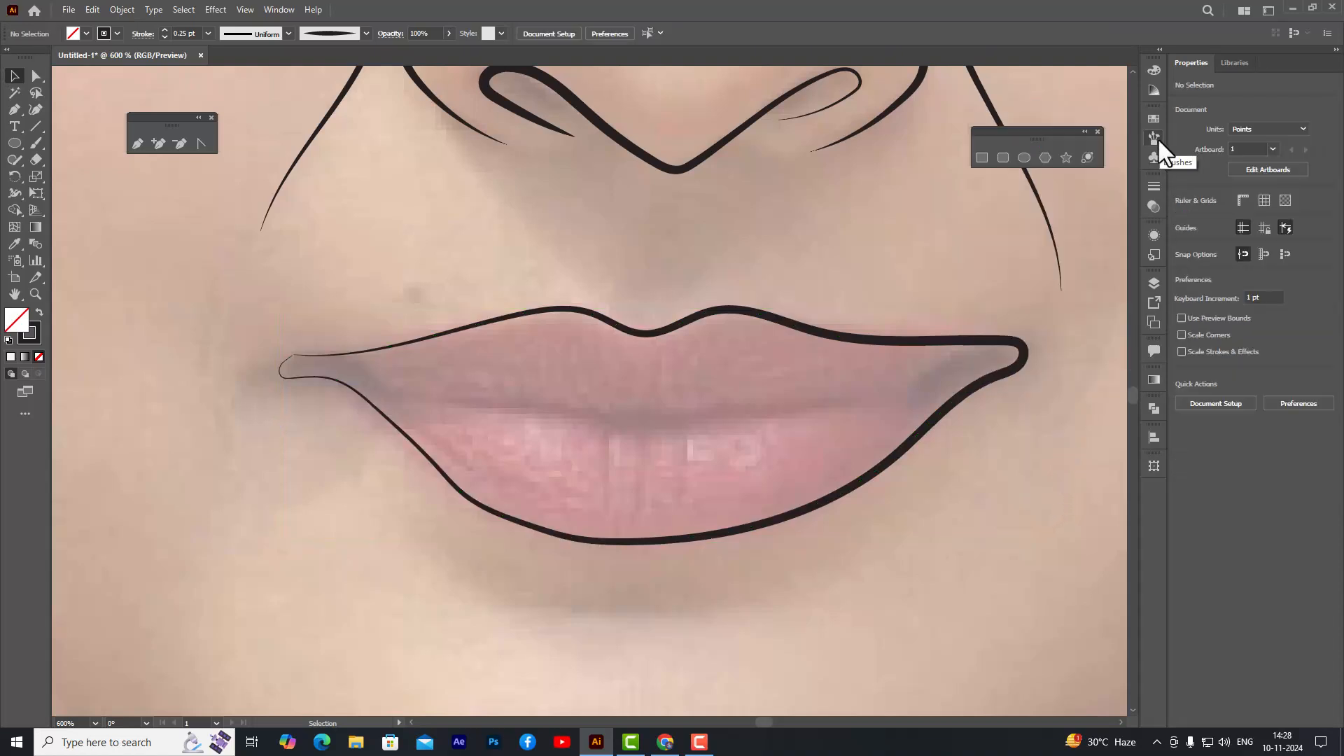
- Examine at high magnification how the lip outline's stroke ends meet at the left-side mouth corner
{"action": "scroll", "coordinate": [380, 321], "scroll_direction": "up", "scroll_amount": 2}
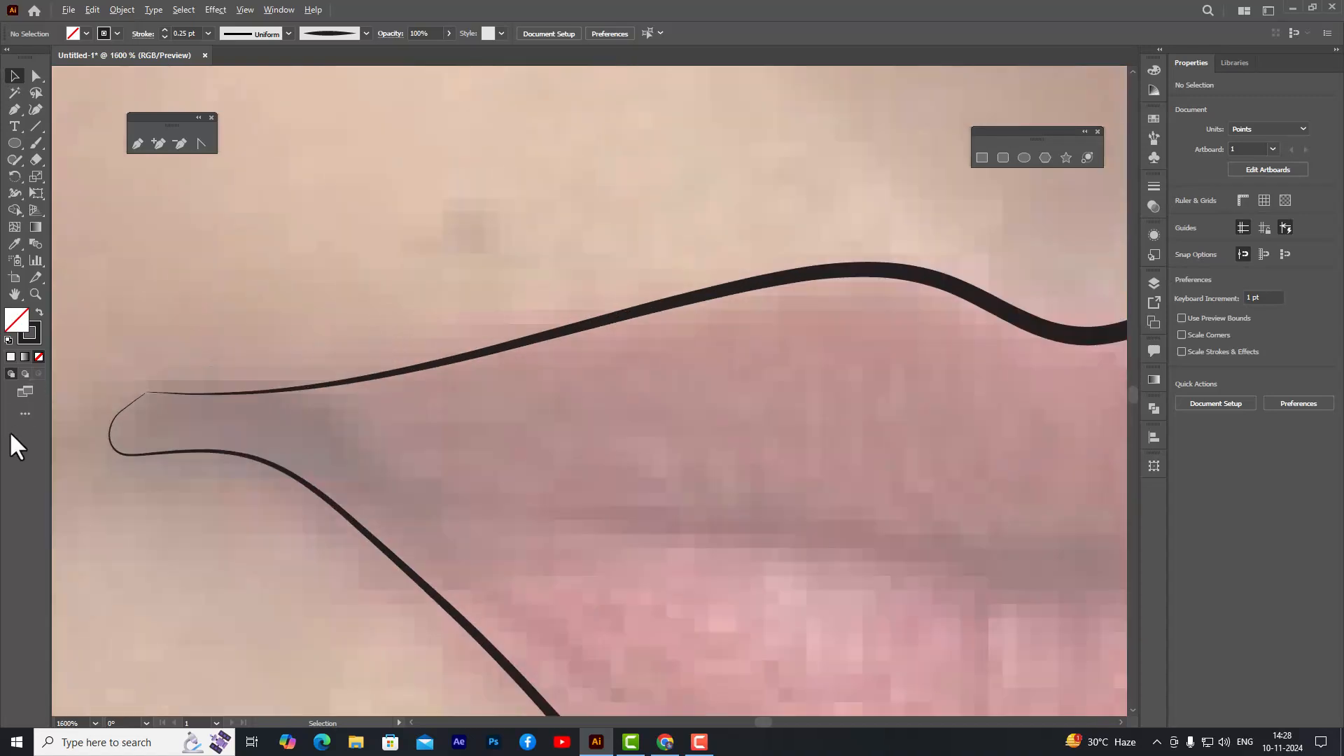
{"action": "scroll", "coordinate": [160, 413], "scroll_direction": "up", "scroll_amount": 3}
{"action": "scroll", "coordinate": [157, 416], "scroll_direction": "up", "scroll_amount": 2}
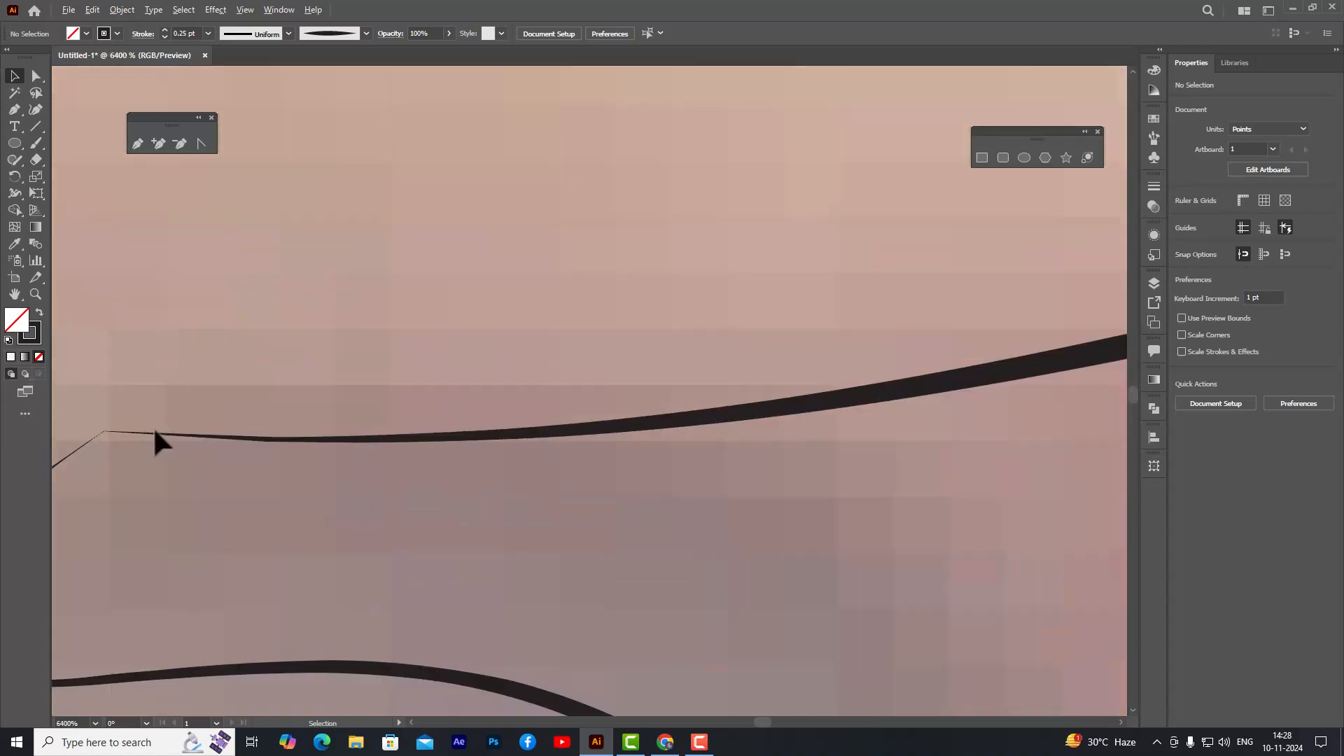
{"action": "scroll", "coordinate": [98, 463], "scroll_direction": "up", "scroll_amount": 2}
{"action": "scroll", "coordinate": [295, 392], "scroll_direction": "up", "scroll_amount": 2}
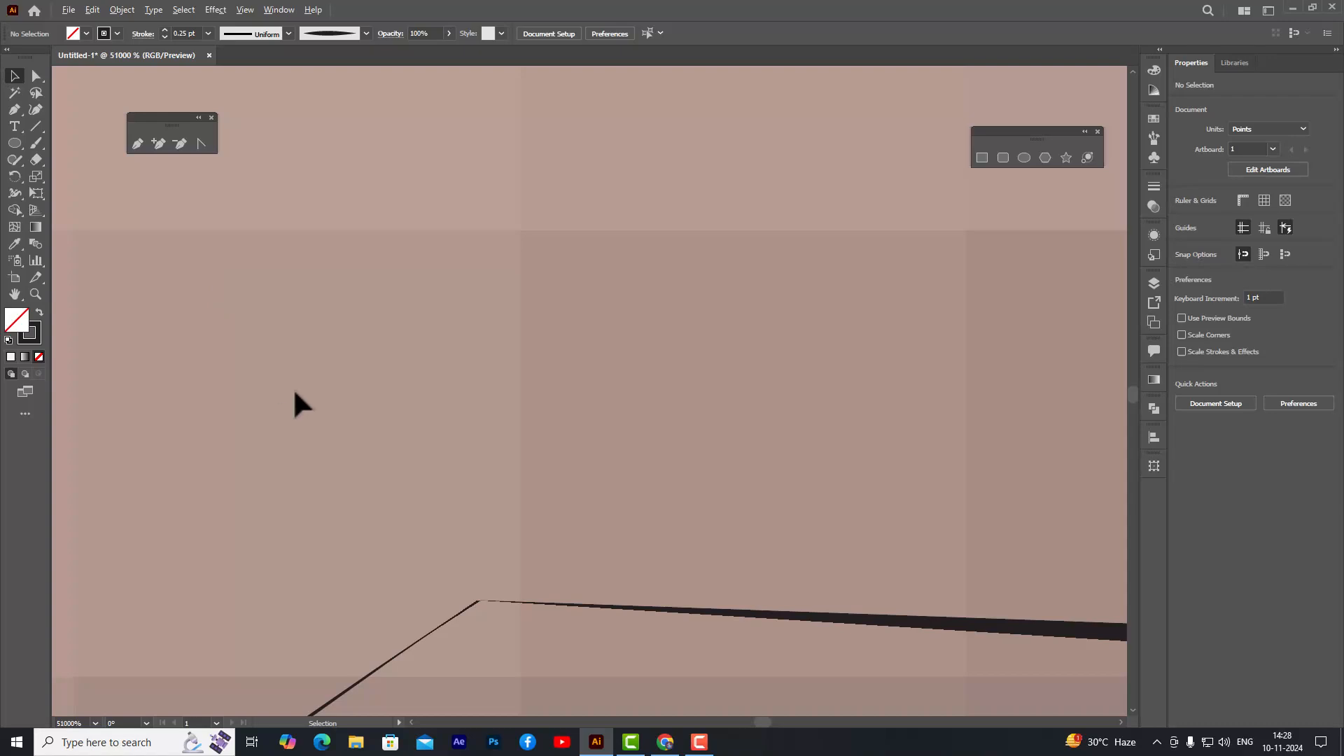
{"action": "scroll", "coordinate": [449, 533], "scroll_direction": "up", "scroll_amount": 1}
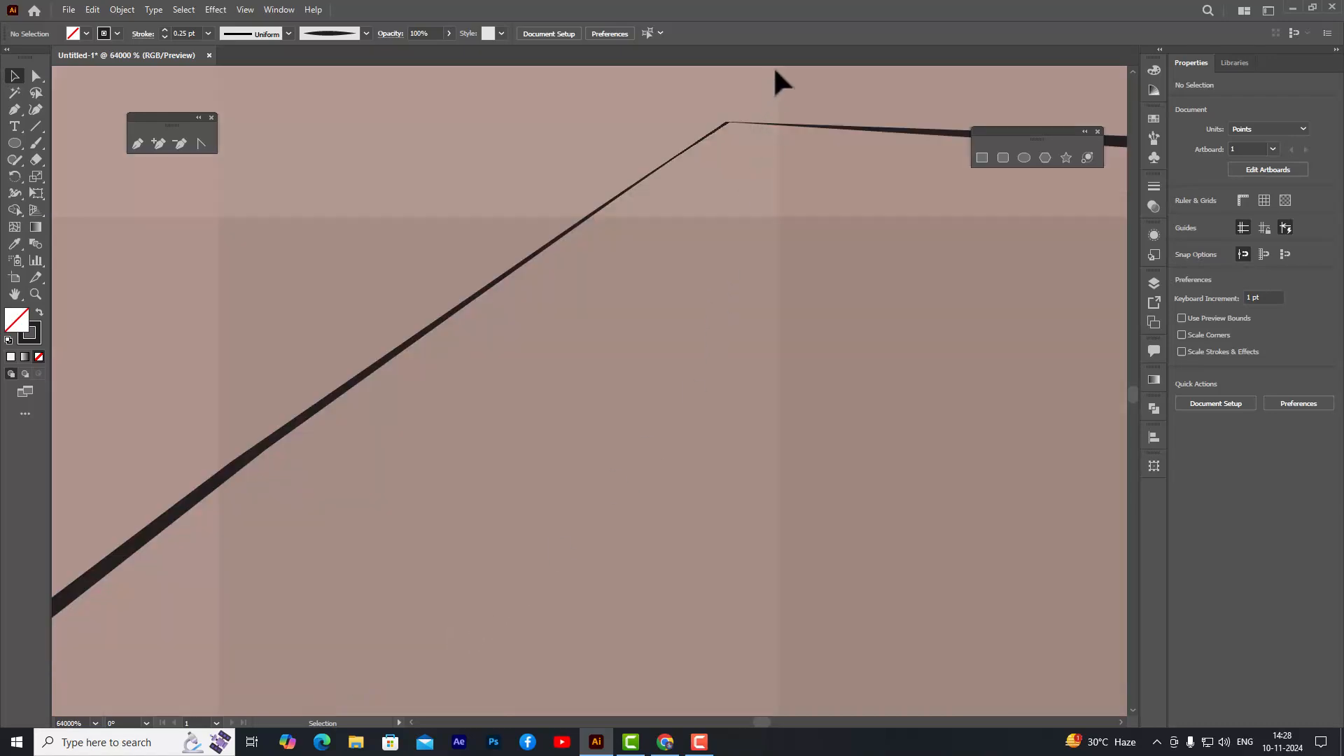
{"action": "scroll", "coordinate": [778, 87], "scroll_direction": "up", "scroll_amount": 1}
{"action": "scroll", "coordinate": [728, 186], "scroll_direction": "down", "scroll_amount": 1}
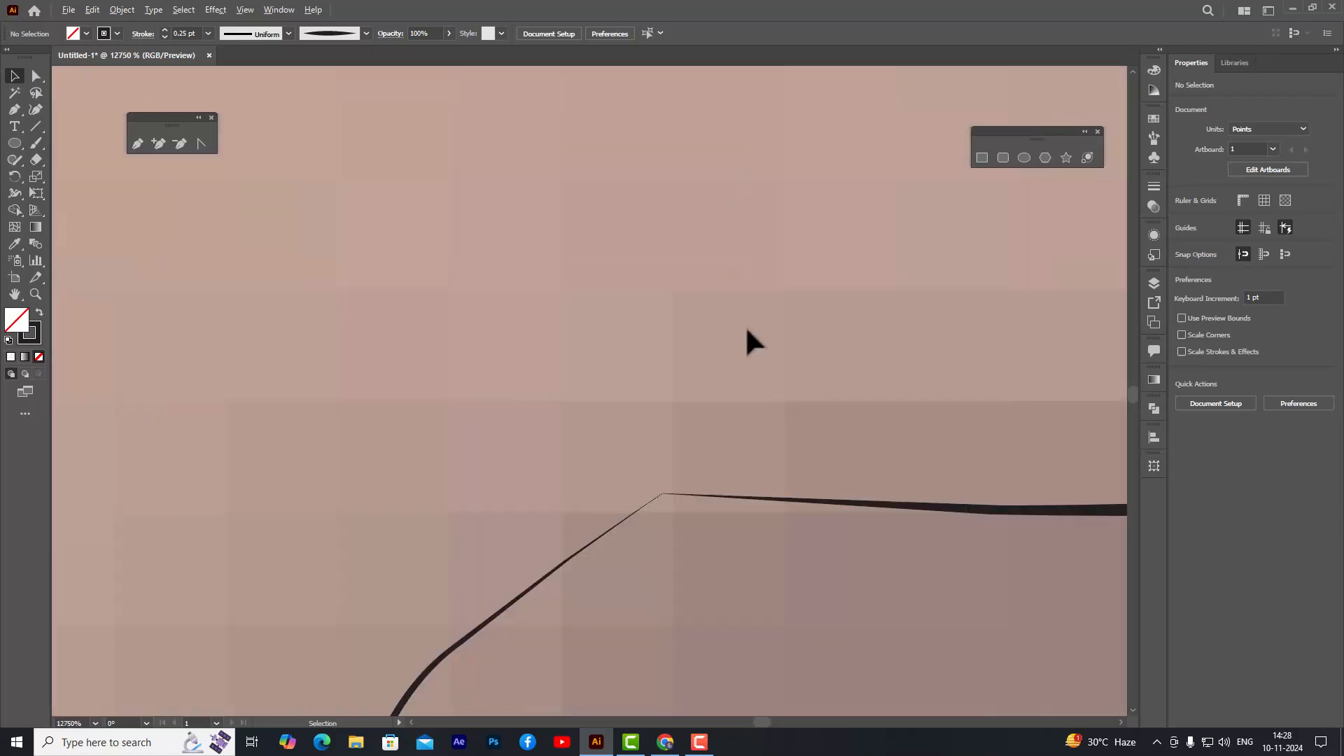
{"action": "scroll", "coordinate": [744, 326], "scroll_direction": "down", "scroll_amount": 8}
{"action": "scroll", "coordinate": [1008, 368], "scroll_direction": "up", "scroll_amount": 1}
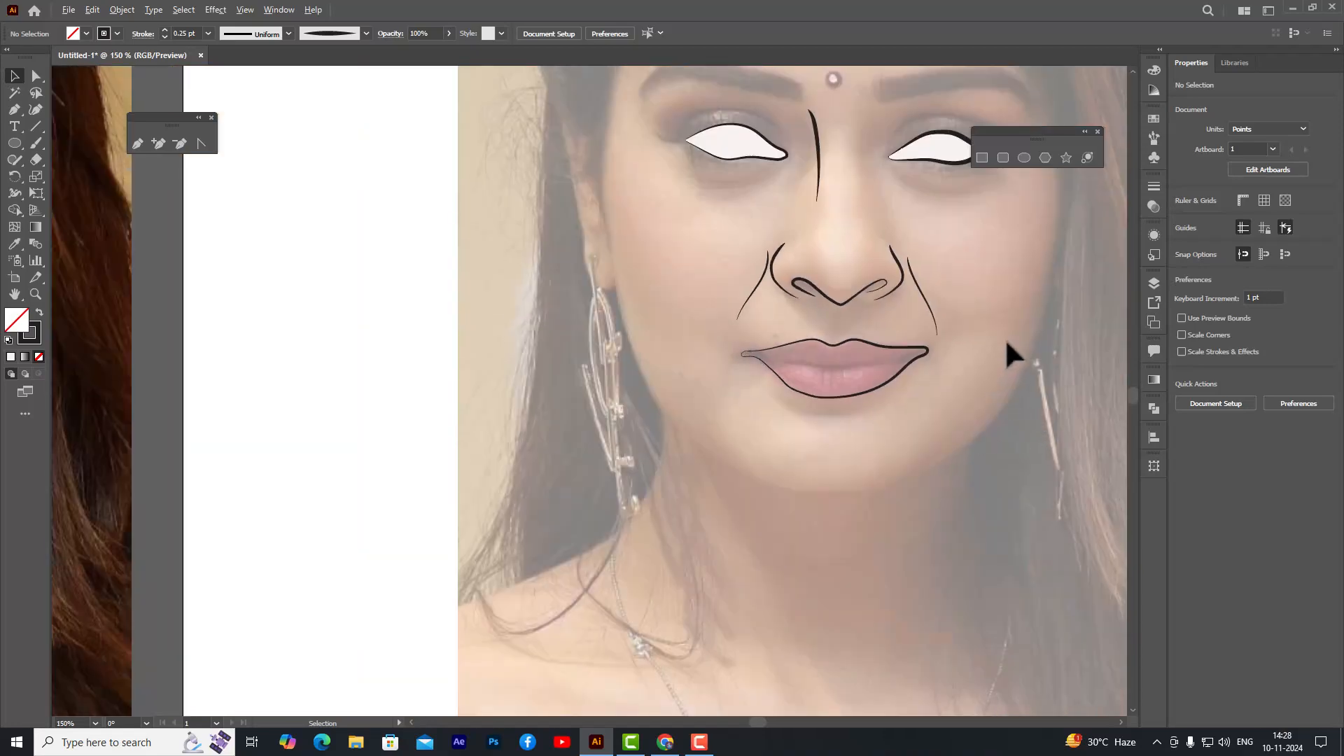
- Fill the closed lip outline with bright red and deselect it
{"action": "scroll", "coordinate": [1005, 338], "scroll_direction": "up", "scroll_amount": 4}
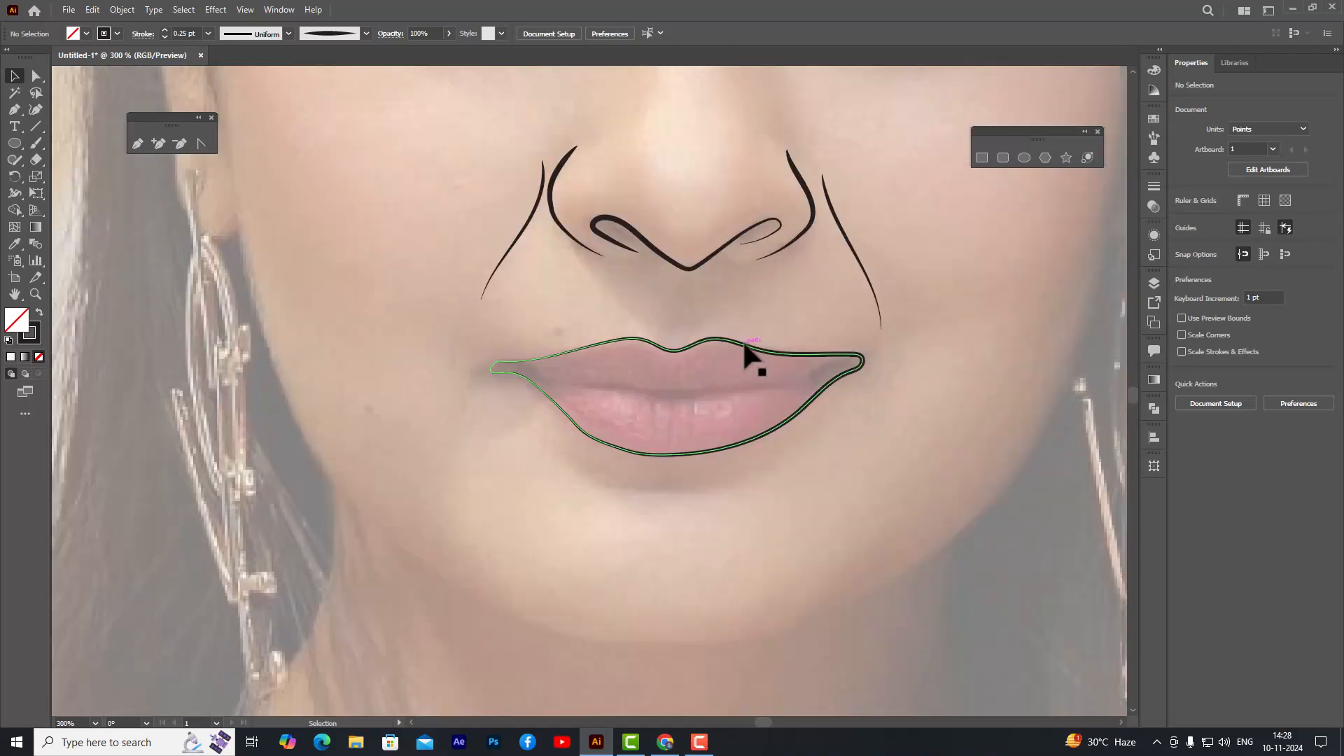
{"action": "left_click", "coordinate": [743, 341]}
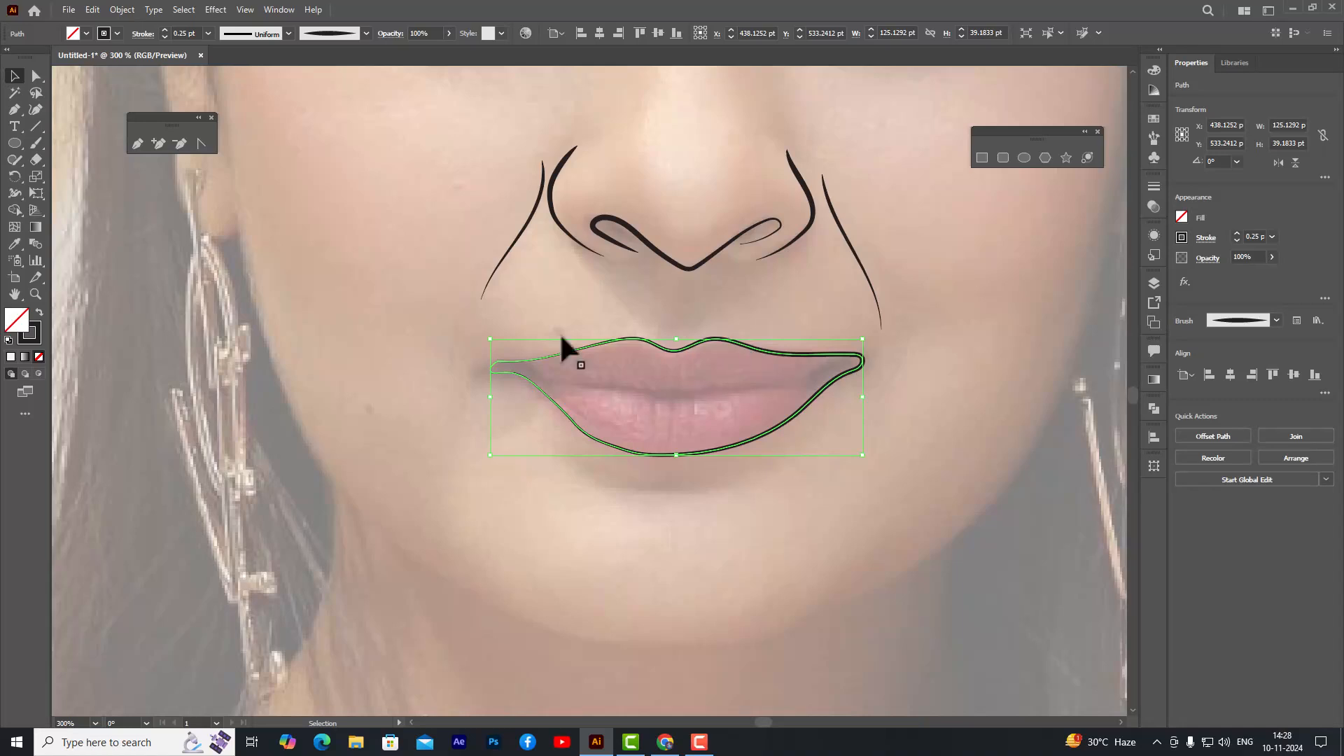
{"action": "double_click", "coordinate": [28, 334]}
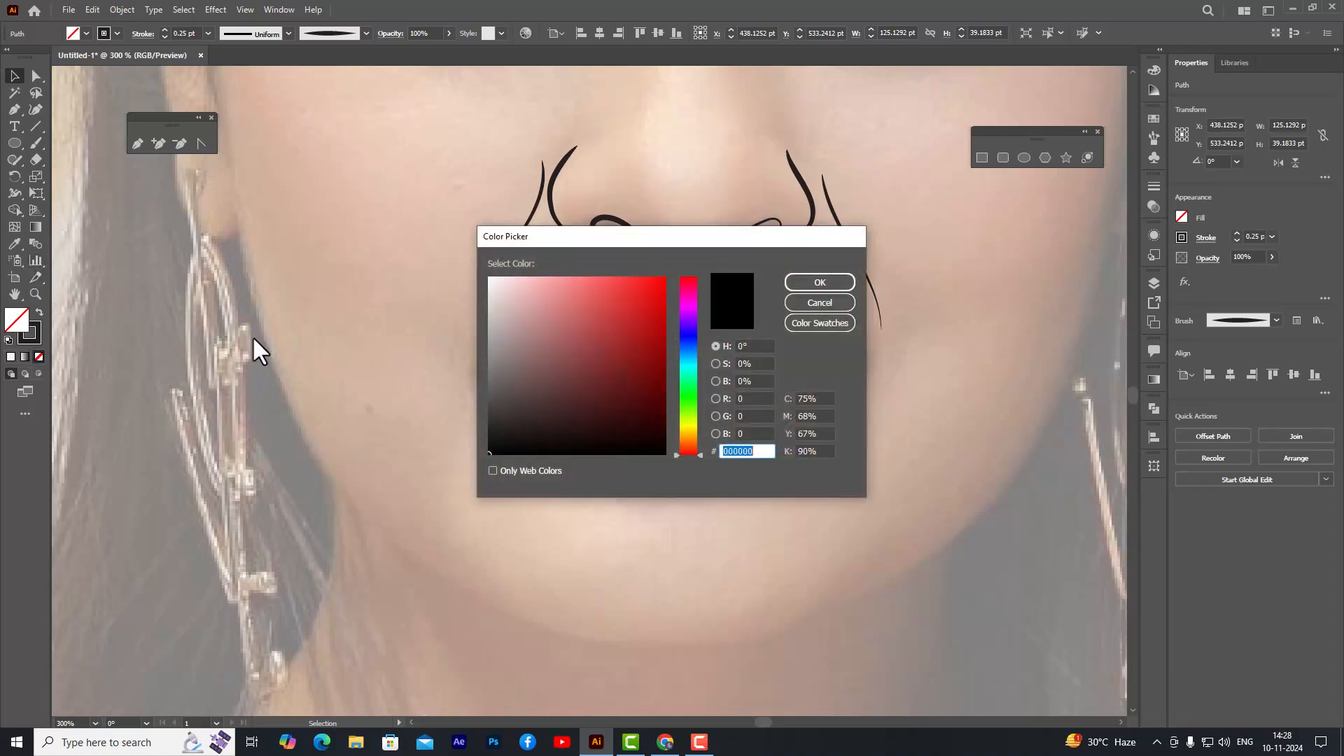
{"action": "left_click", "coordinate": [657, 286]}
{"action": "left_click", "coordinate": [795, 279]}
{"action": "left_click", "coordinate": [916, 395]}
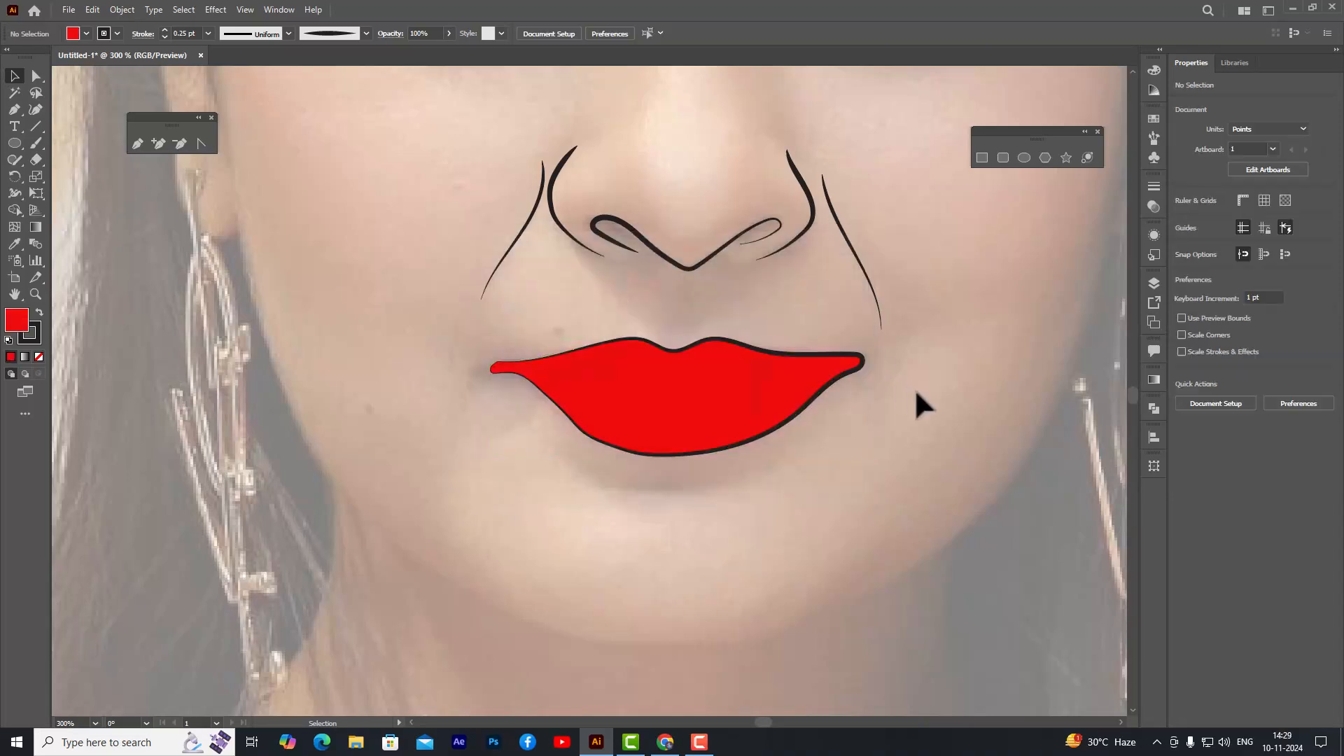
- Try the red lip shape at 63% and 42% opacity, and restore it to 100%
{"action": "left_click", "coordinate": [701, 376]}
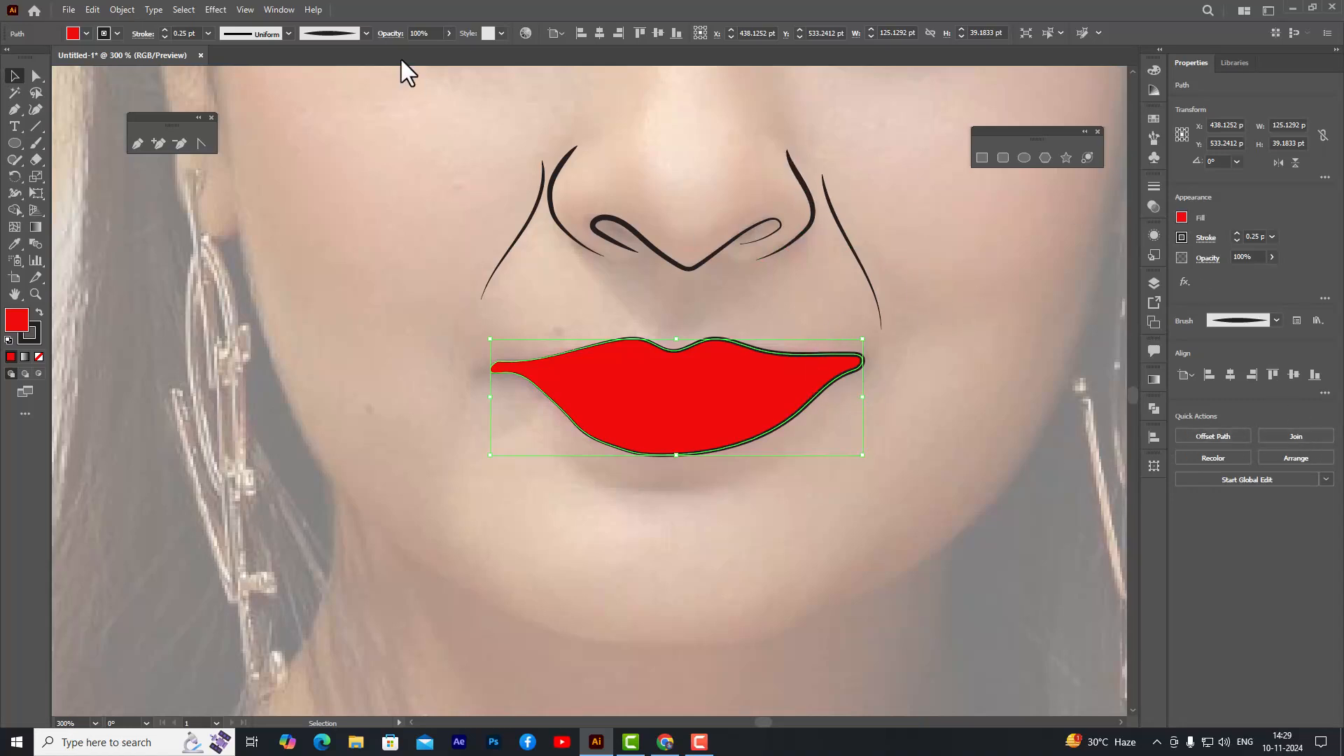
{"action": "left_click", "coordinate": [448, 33]}
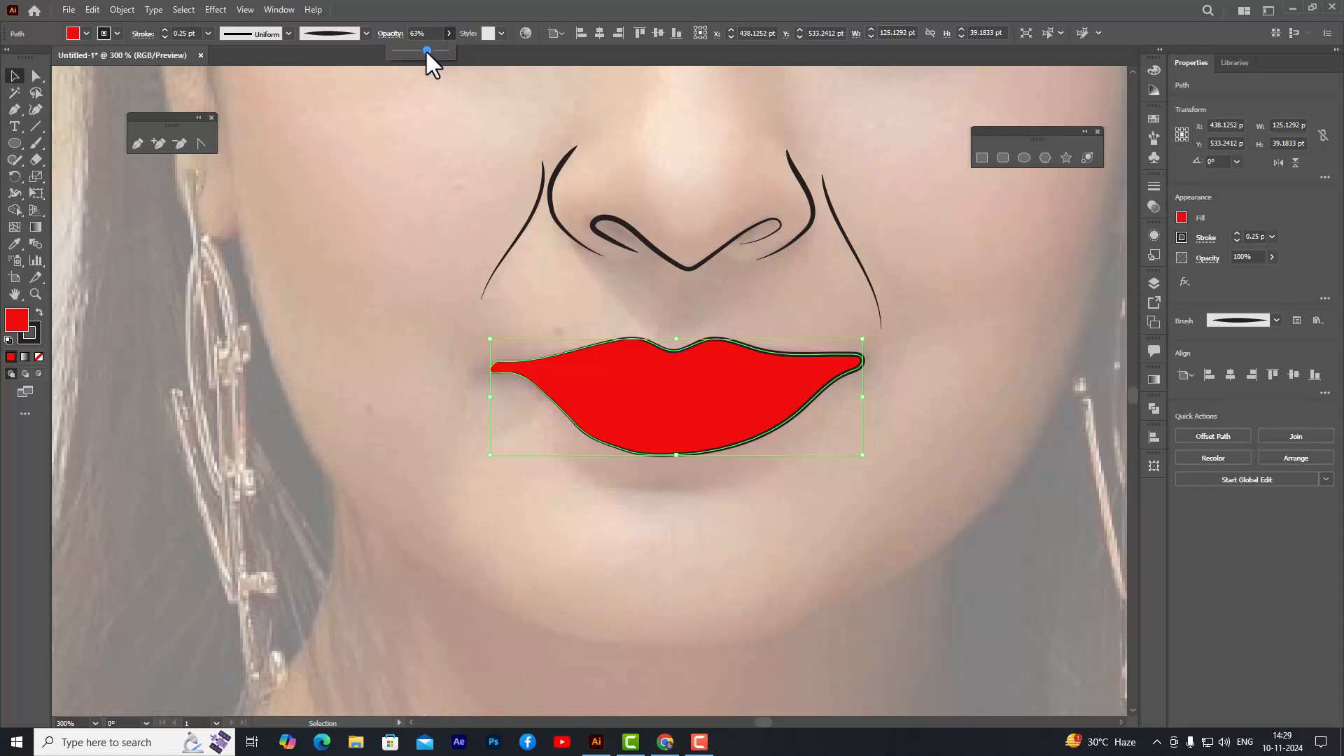
{"action": "left_click_drag", "start_coordinate": [425, 49], "coordinate": [426, 49]}
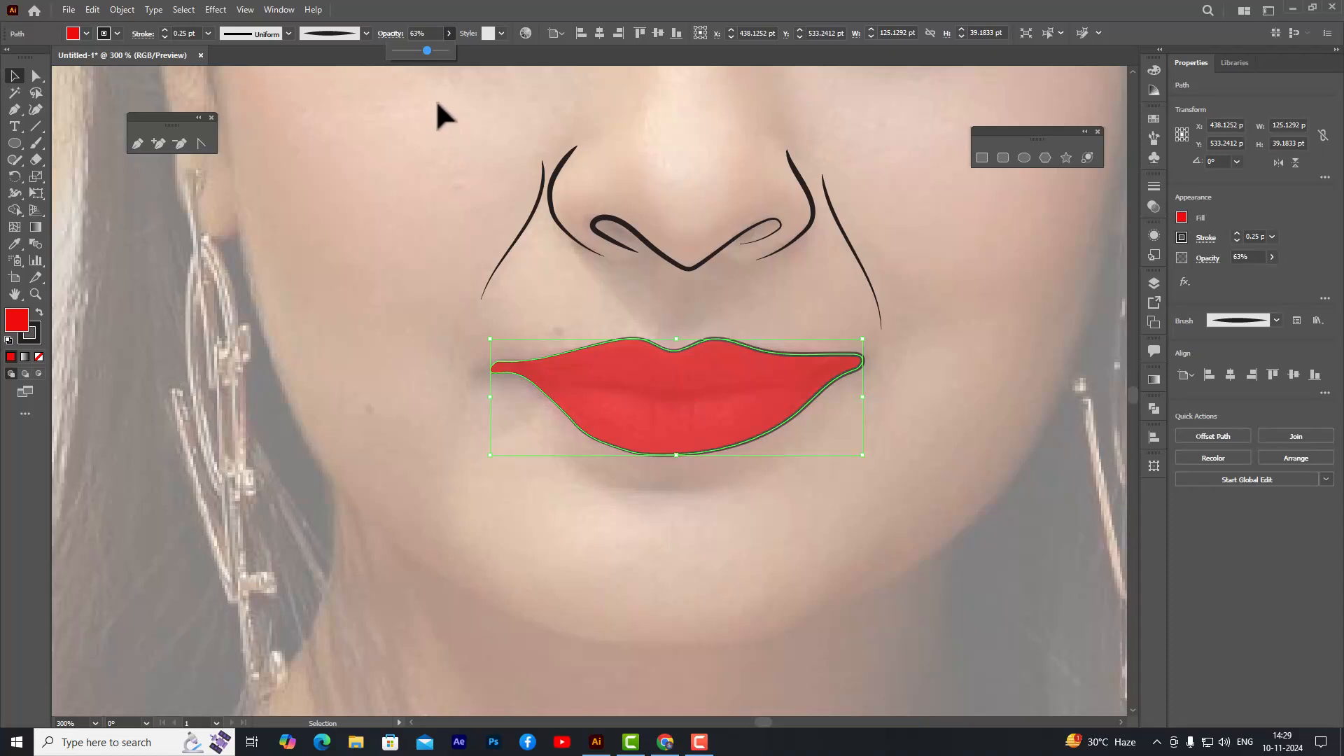
{"action": "left_click_drag", "start_coordinate": [415, 50], "coordinate": [412, 52]}
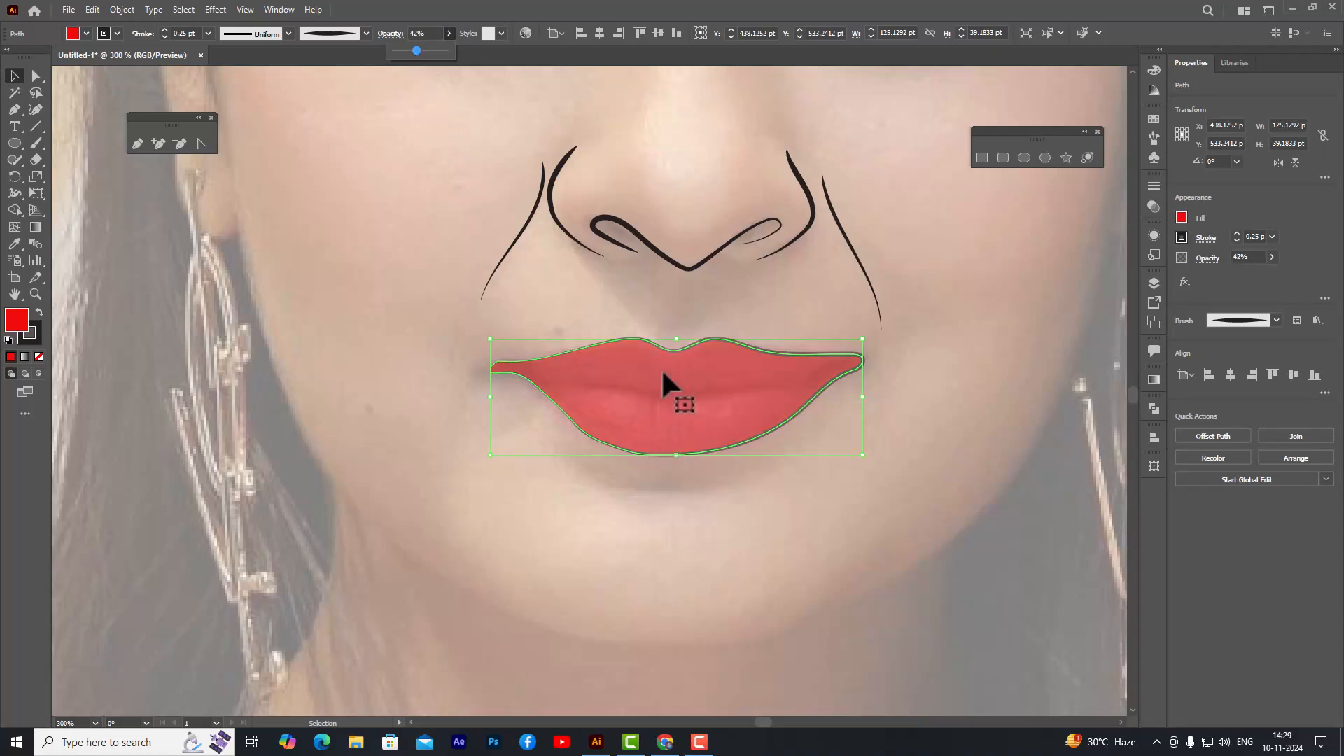
{"action": "left_click_drag", "start_coordinate": [544, 74], "coordinate": [549, 75]}
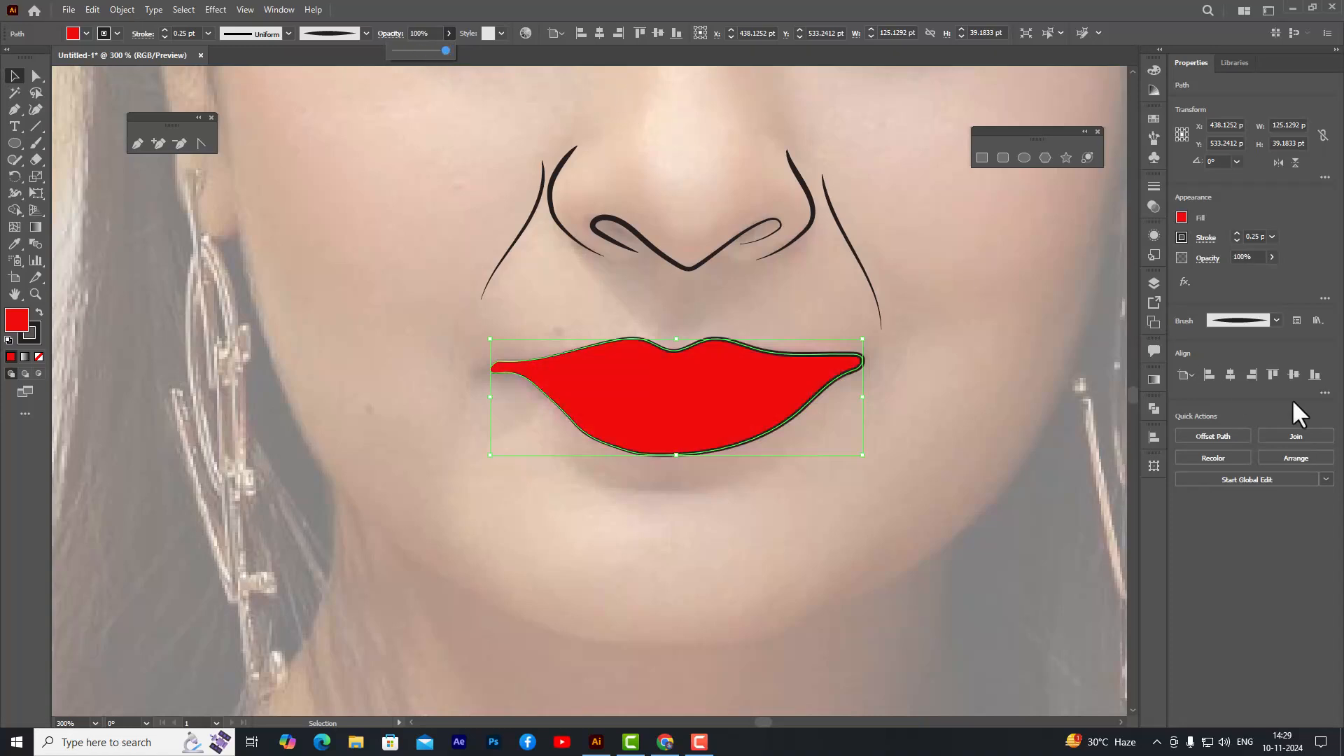
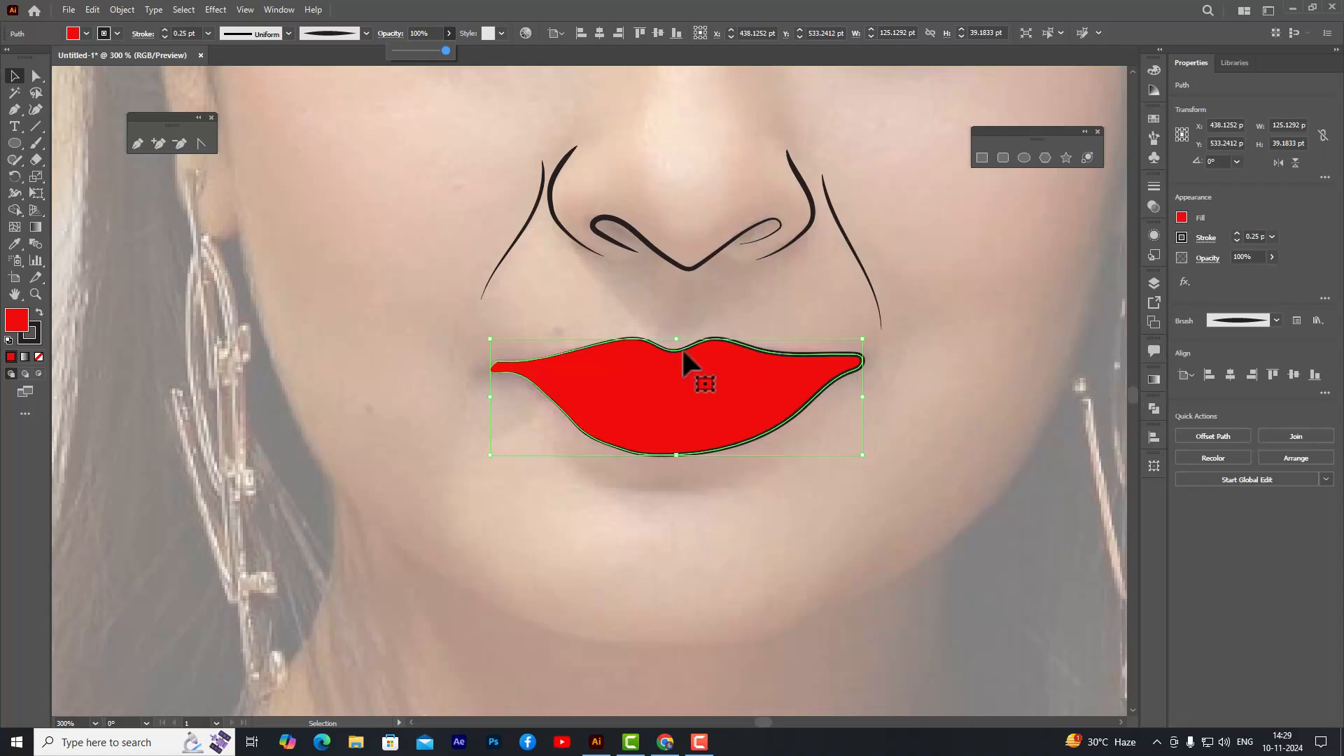
- Add a new layer named "lines" above the innerorgans layer and hide the innerorgans layer
{"action": "left_click", "coordinate": [1153, 282]}
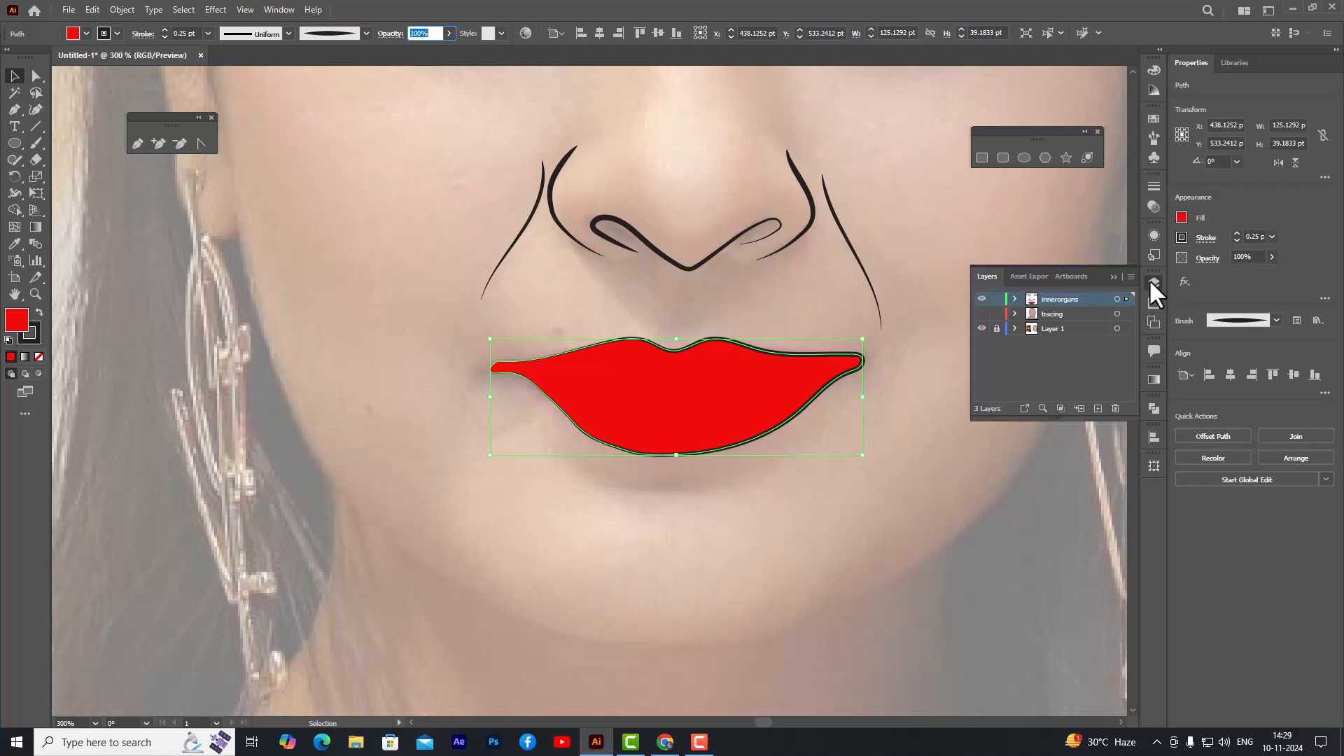
{"action": "left_click", "coordinate": [1098, 408]}
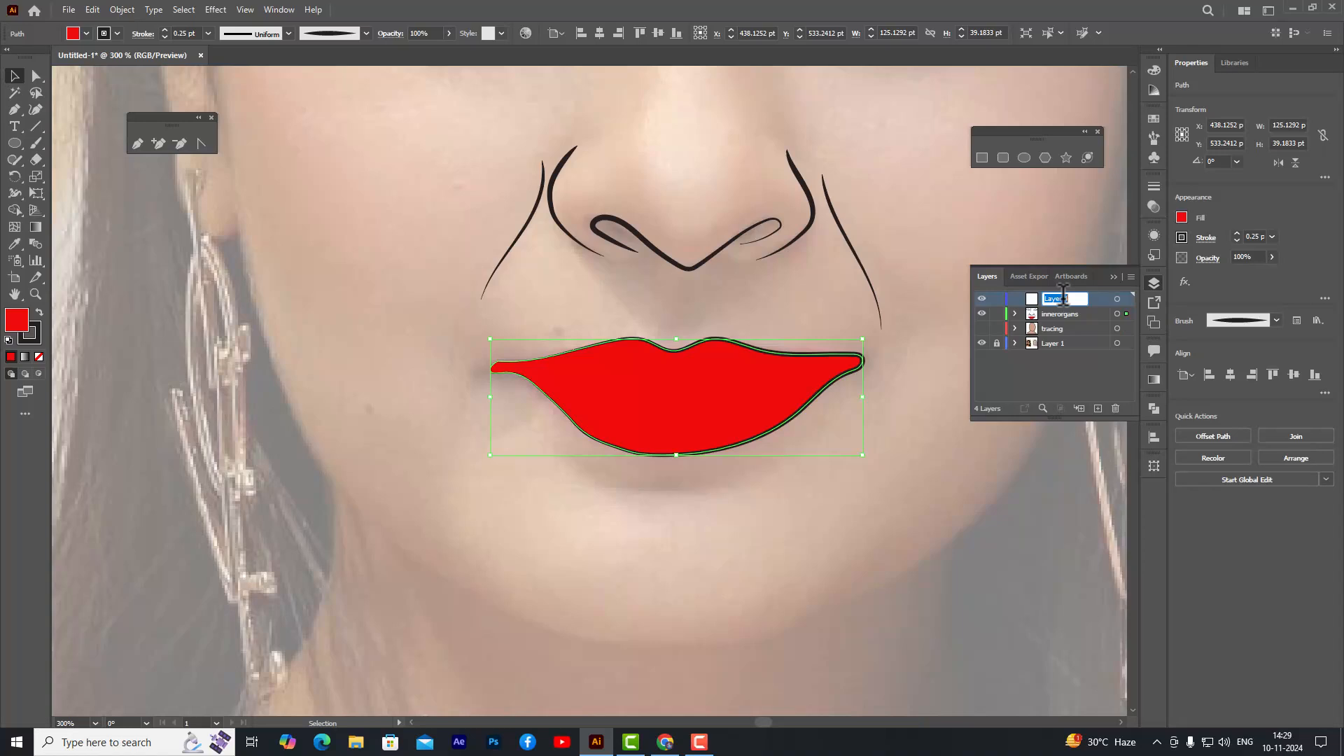
{"action": "type", "text": "lines"}
{"action": "key", "text": "Return"}
{"action": "left_click", "coordinate": [1043, 312]}
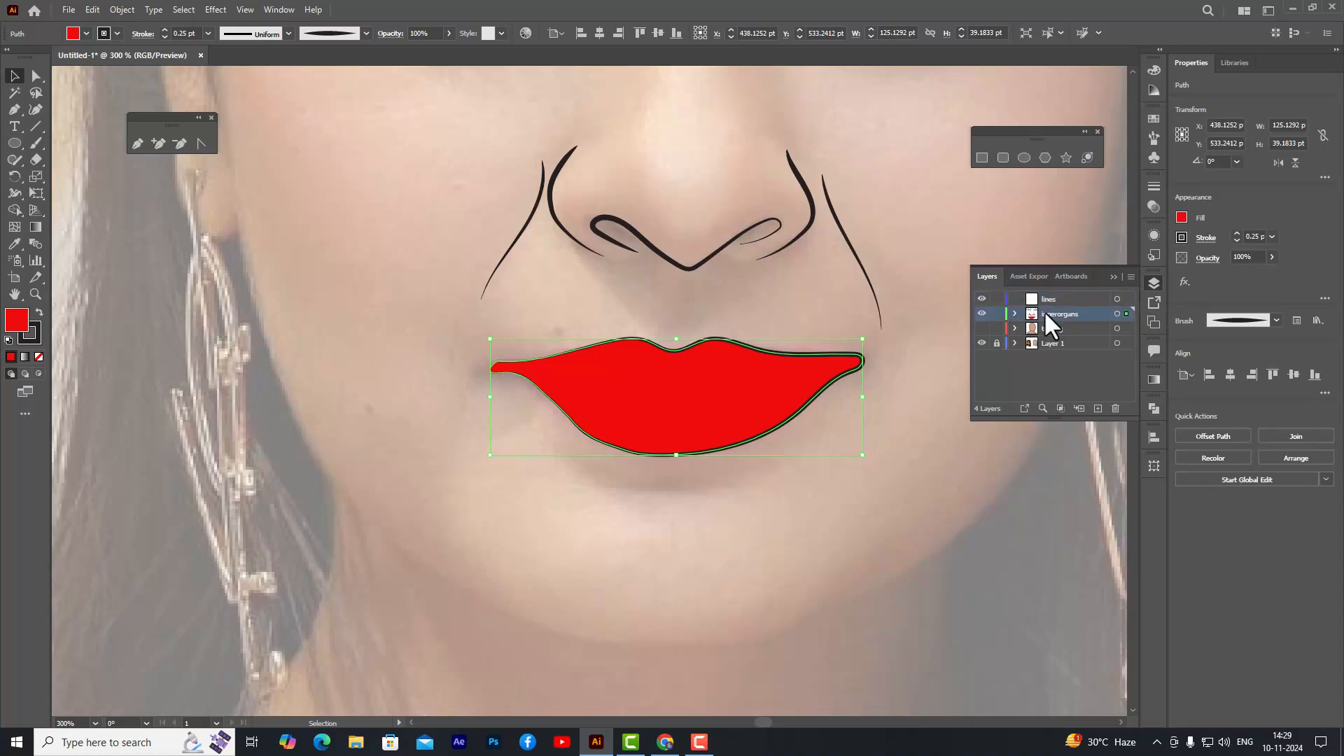
{"action": "left_click", "coordinate": [982, 314]}
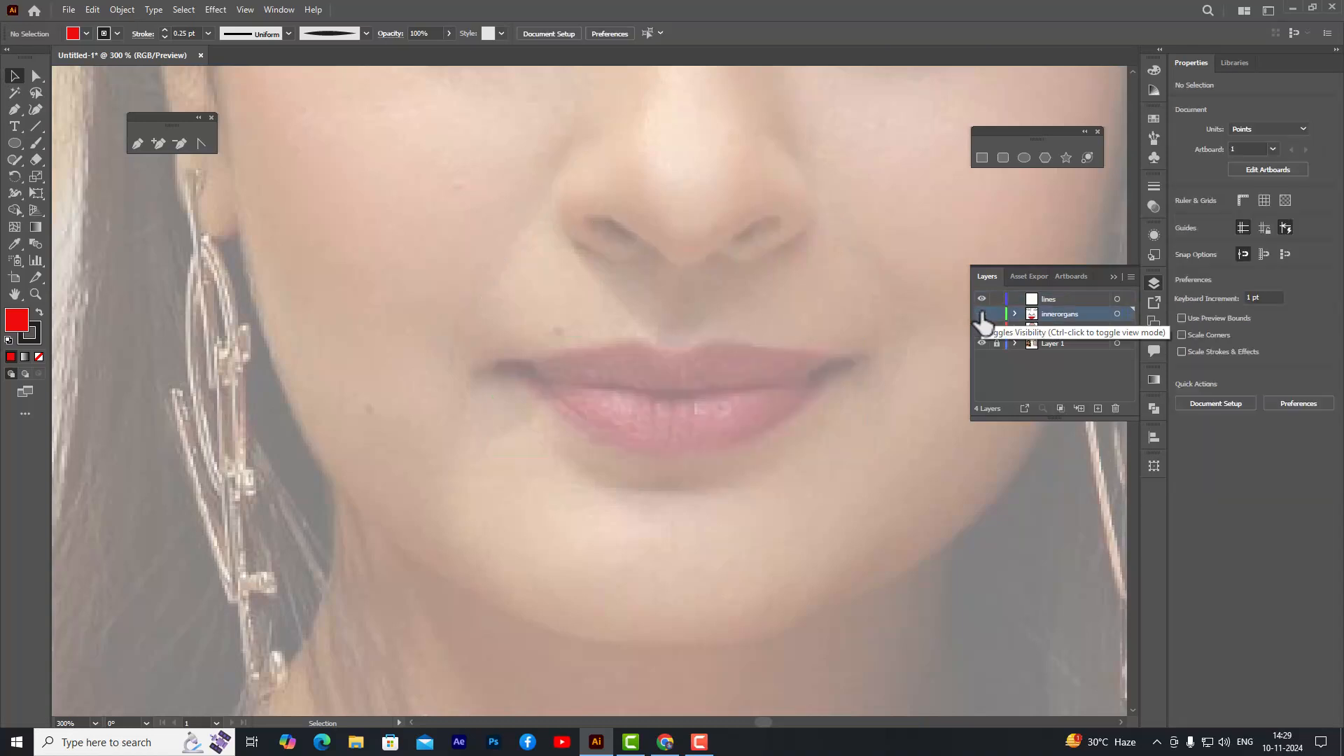
- Paint a tapered line with no fill along the parting between the lips on the lines layer, and show the innerorgans layer again
{"action": "left_click", "coordinate": [1067, 298]}
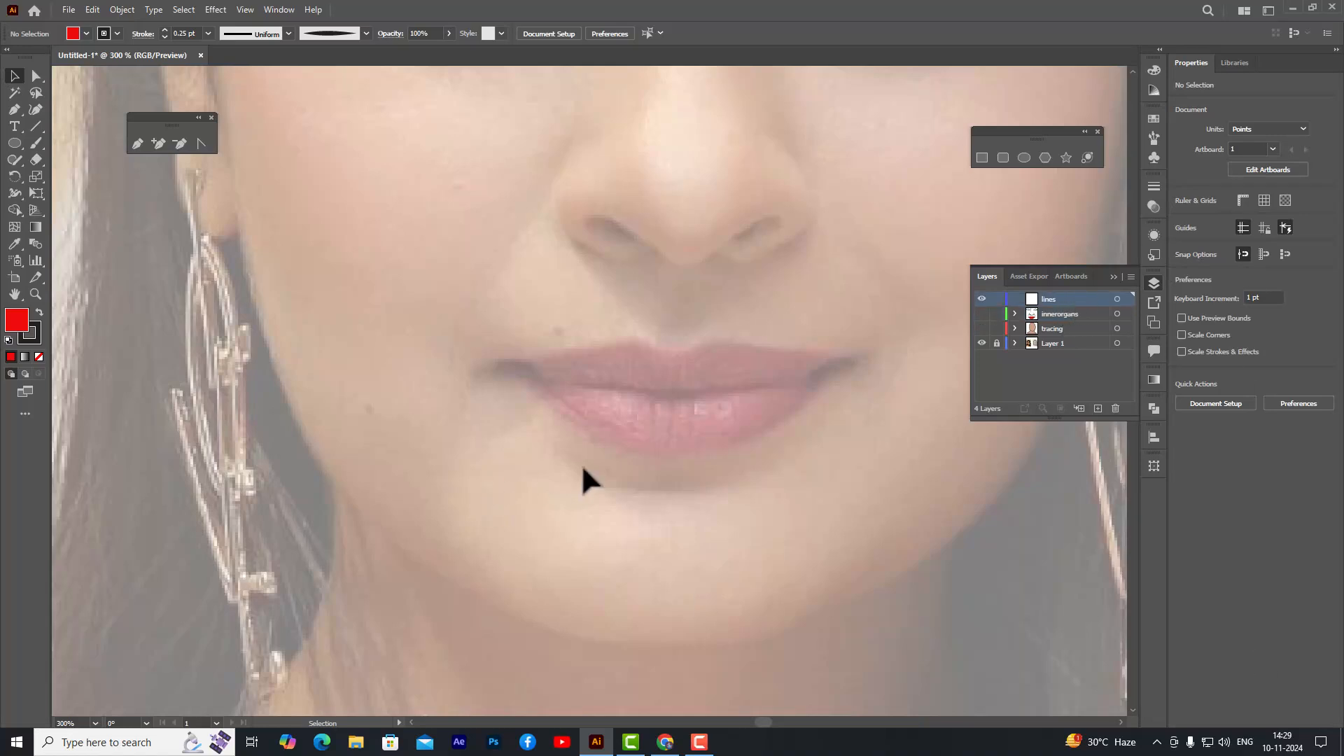
{"action": "scroll", "coordinate": [648, 375], "scroll_direction": "up", "scroll_amount": 1}
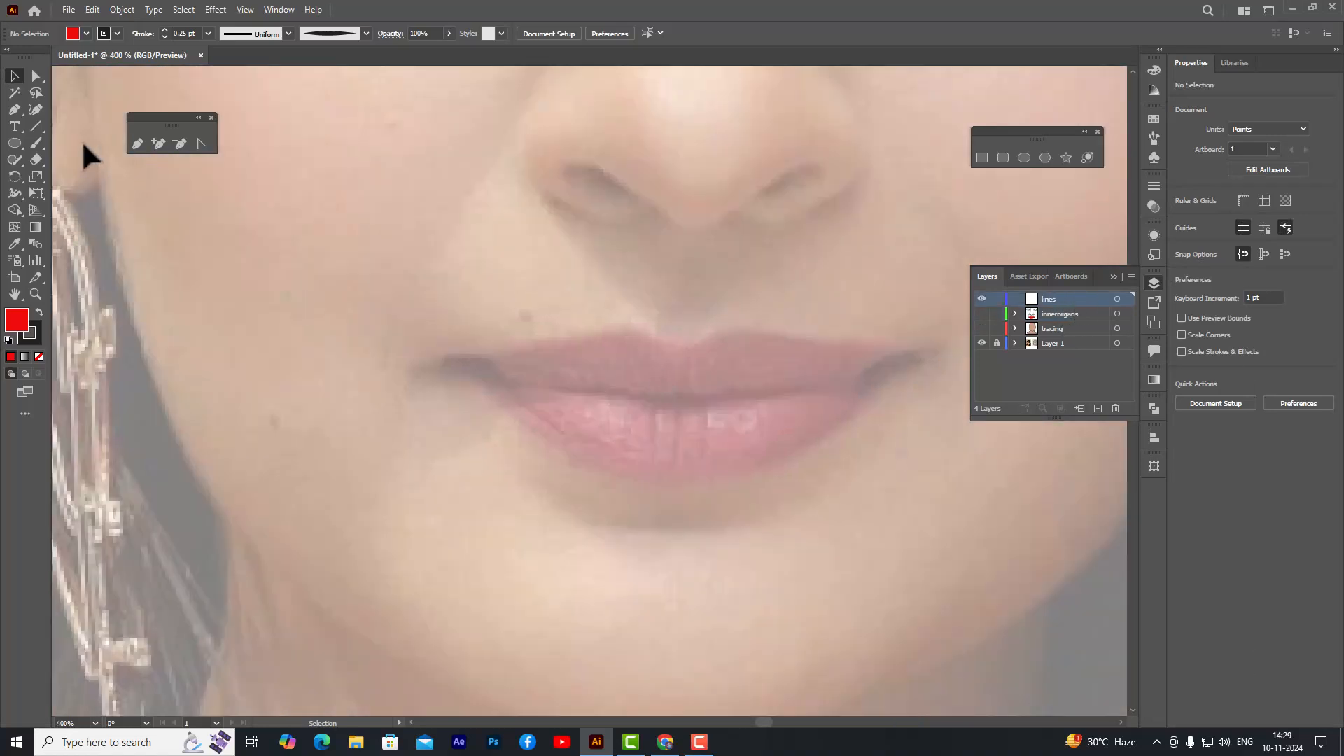
{"action": "left_click", "coordinate": [38, 138]}
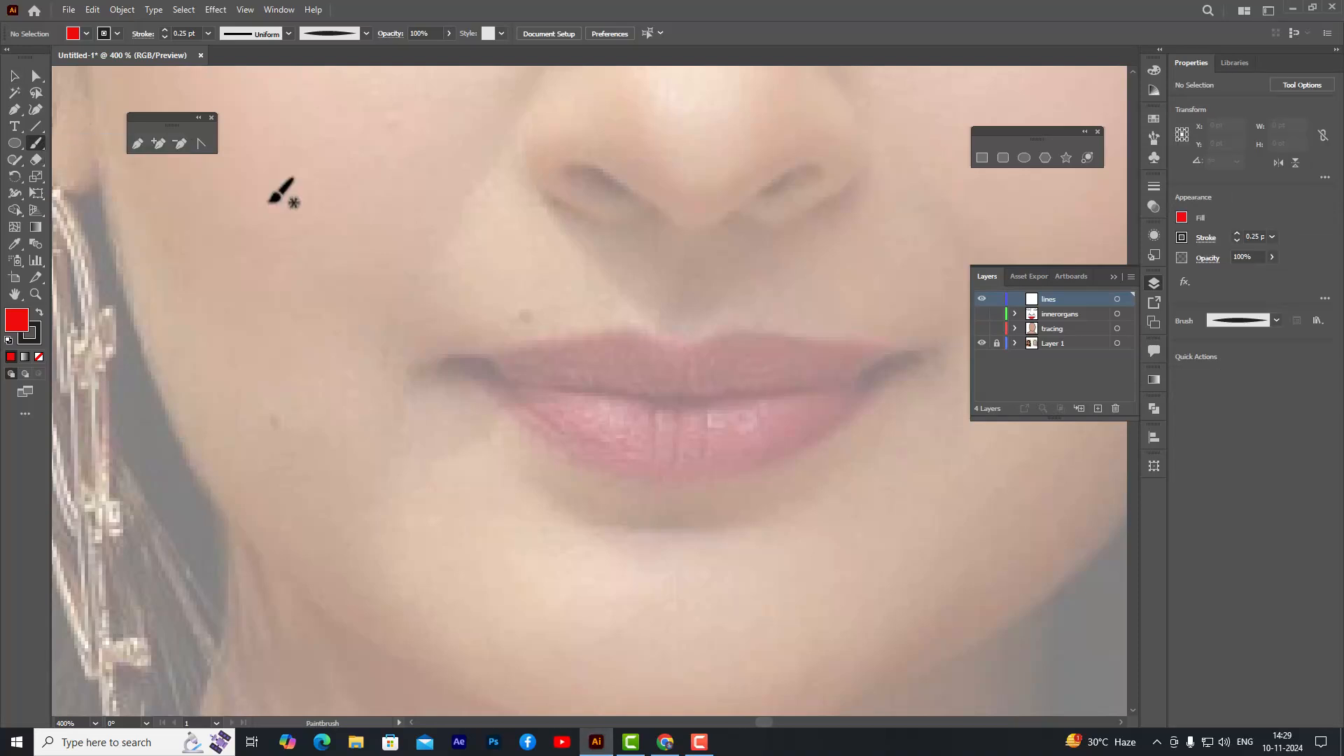
{"action": "left_click", "coordinate": [38, 356]}
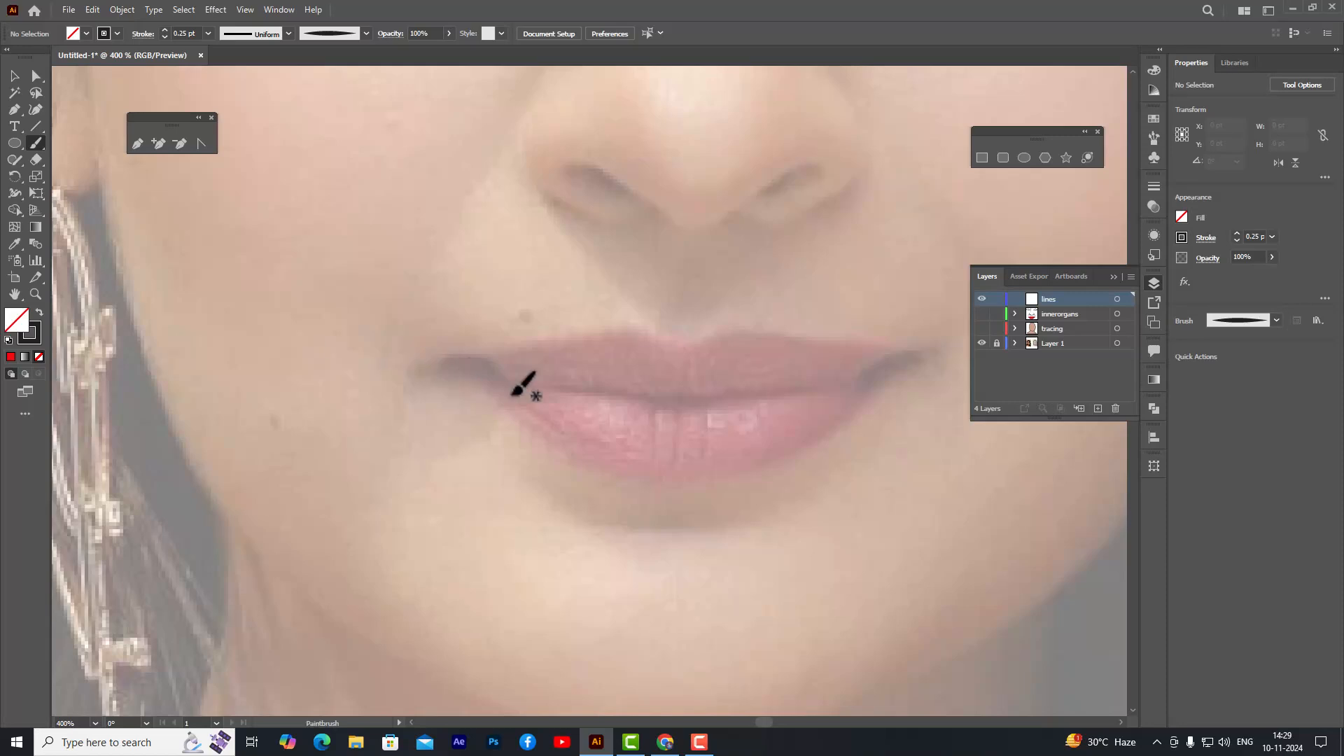
{"action": "mouse_move", "coordinate": [455, 359]}
{"action": "left_mouse_down"}
{"action": "mouse_move", "coordinate": [677, 403]}
{"action": "mouse_move", "coordinate": [780, 402]}
{"action": "mouse_move", "coordinate": [914, 354]}
{"action": "left_mouse_up"}
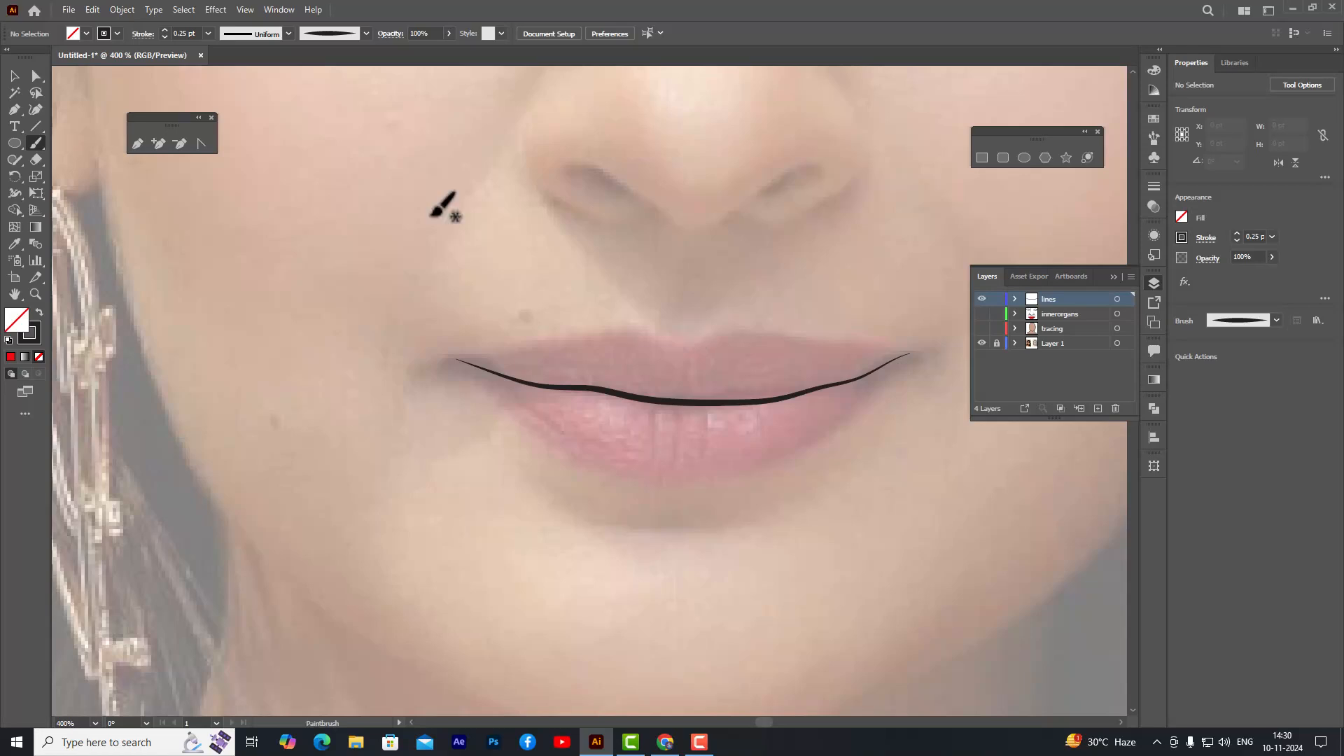
{"action": "left_click", "coordinate": [981, 315]}
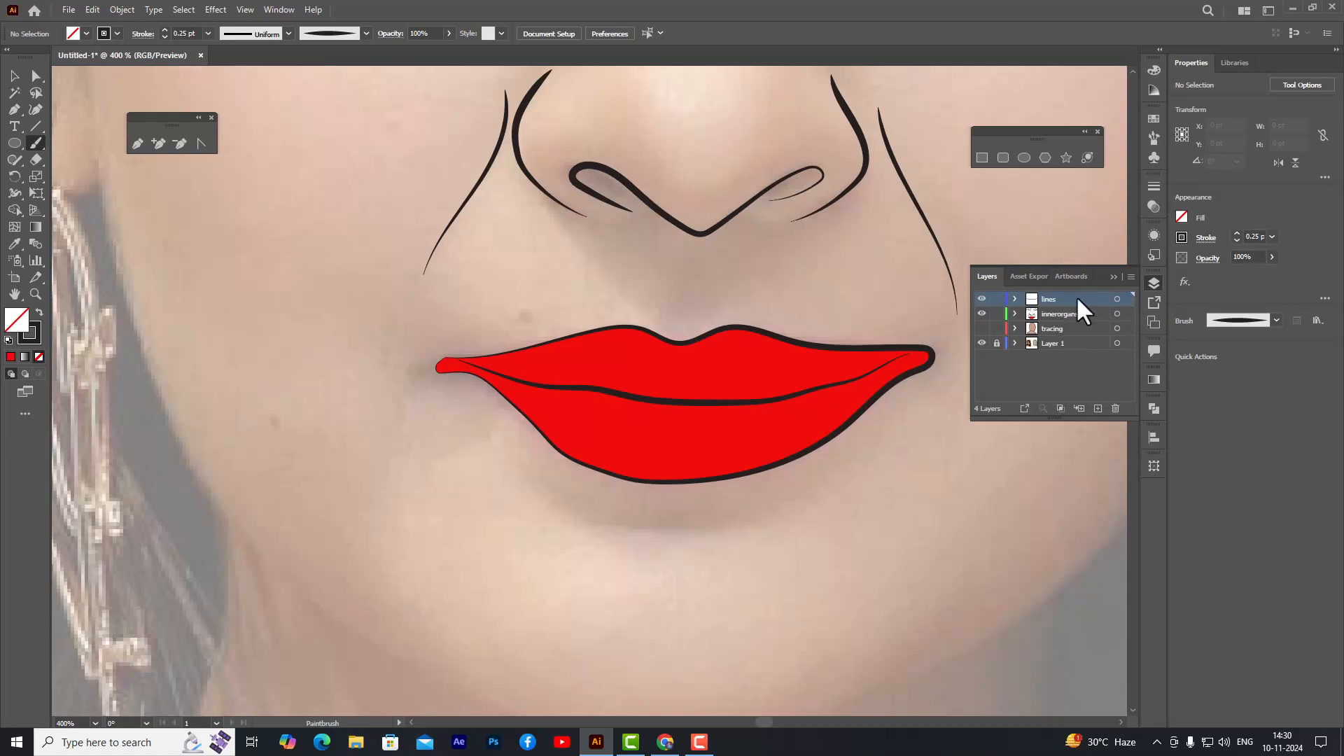
- Extend the lip parting line's right end to the outline at the right-side mouth corner, and deselect it
{"action": "left_click", "coordinate": [35, 77]}
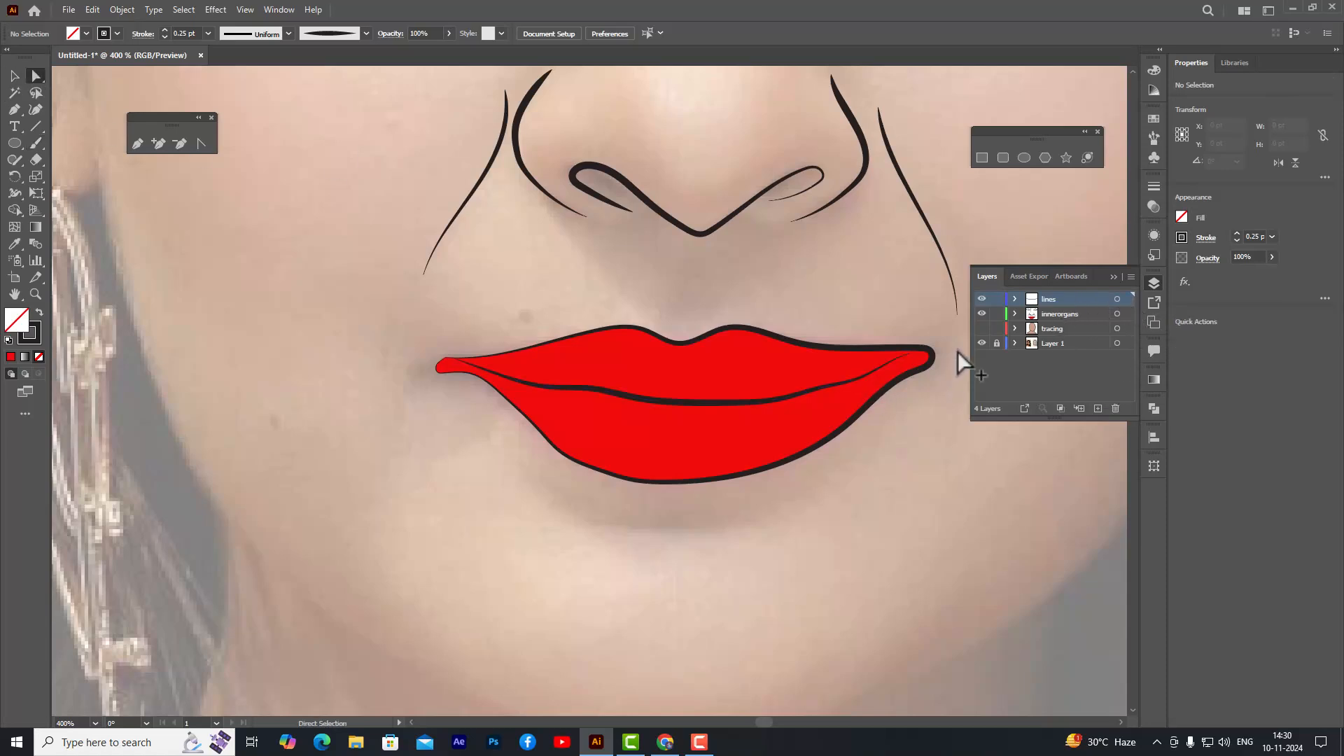
{"action": "scroll", "coordinate": [959, 343], "scroll_direction": "up", "scroll_amount": 2}
{"action": "scroll", "coordinate": [901, 364], "scroll_direction": "up", "scroll_amount": 1}
{"action": "left_click", "coordinate": [830, 364]}
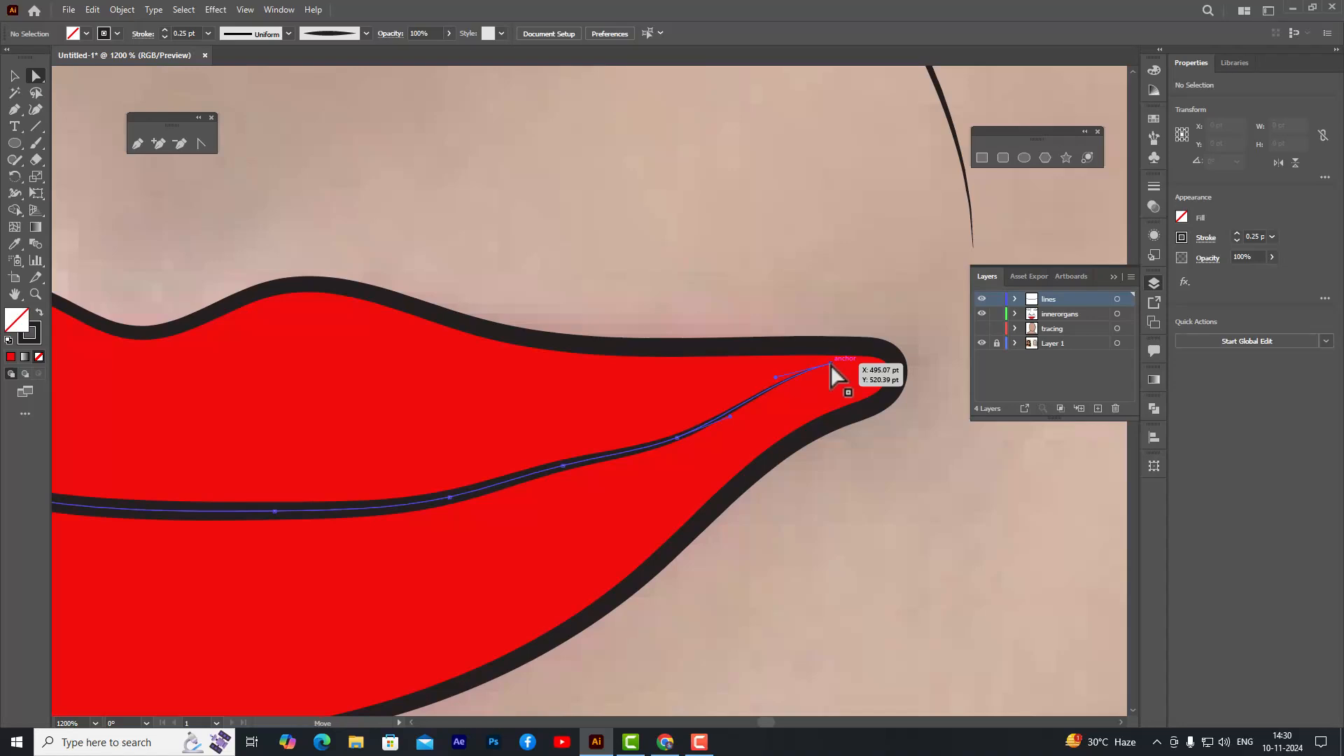
{"action": "left_click_drag", "start_coordinate": [830, 363], "coordinate": [891, 368]}
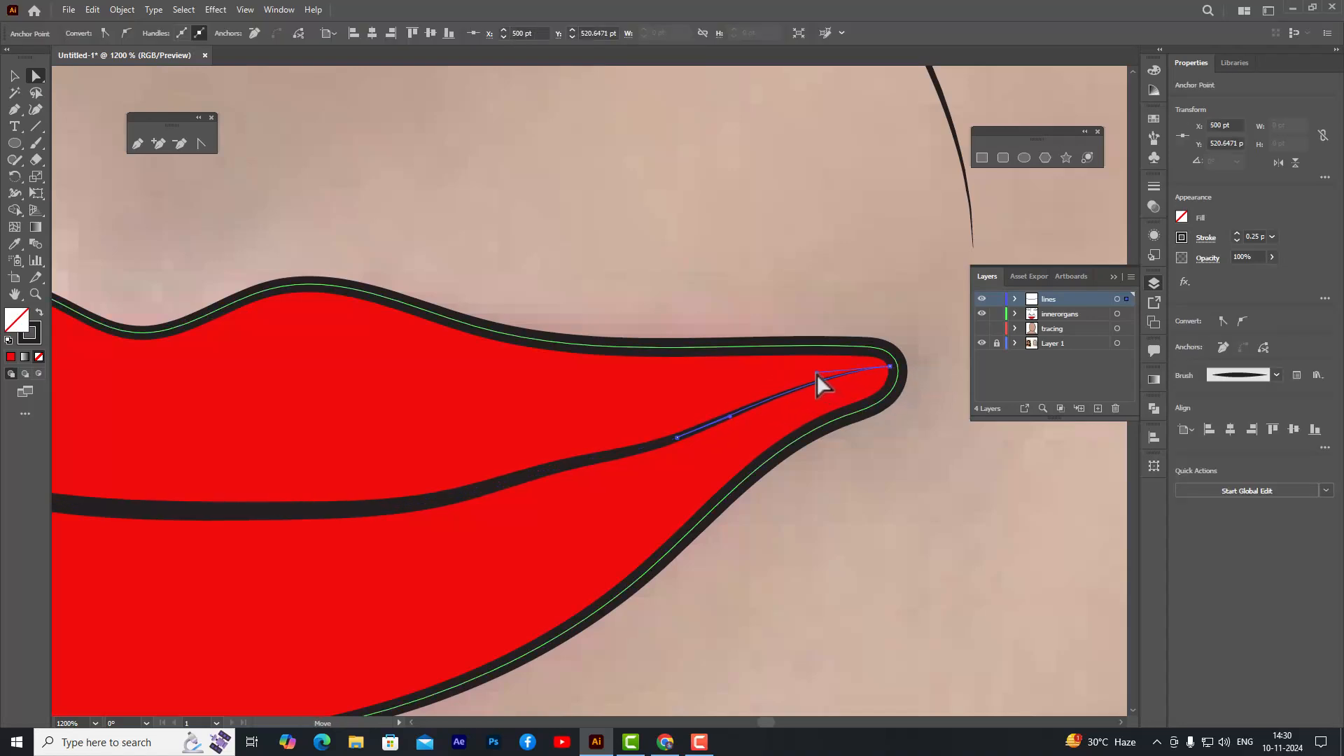
{"action": "left_click", "coordinate": [785, 303]}
- Add an anchor point to the lip parting line a short distance in from its left end
{"action": "scroll", "coordinate": [786, 292], "scroll_direction": "down", "scroll_amount": 3}
{"action": "scroll", "coordinate": [787, 291], "scroll_direction": "down", "scroll_amount": 1}
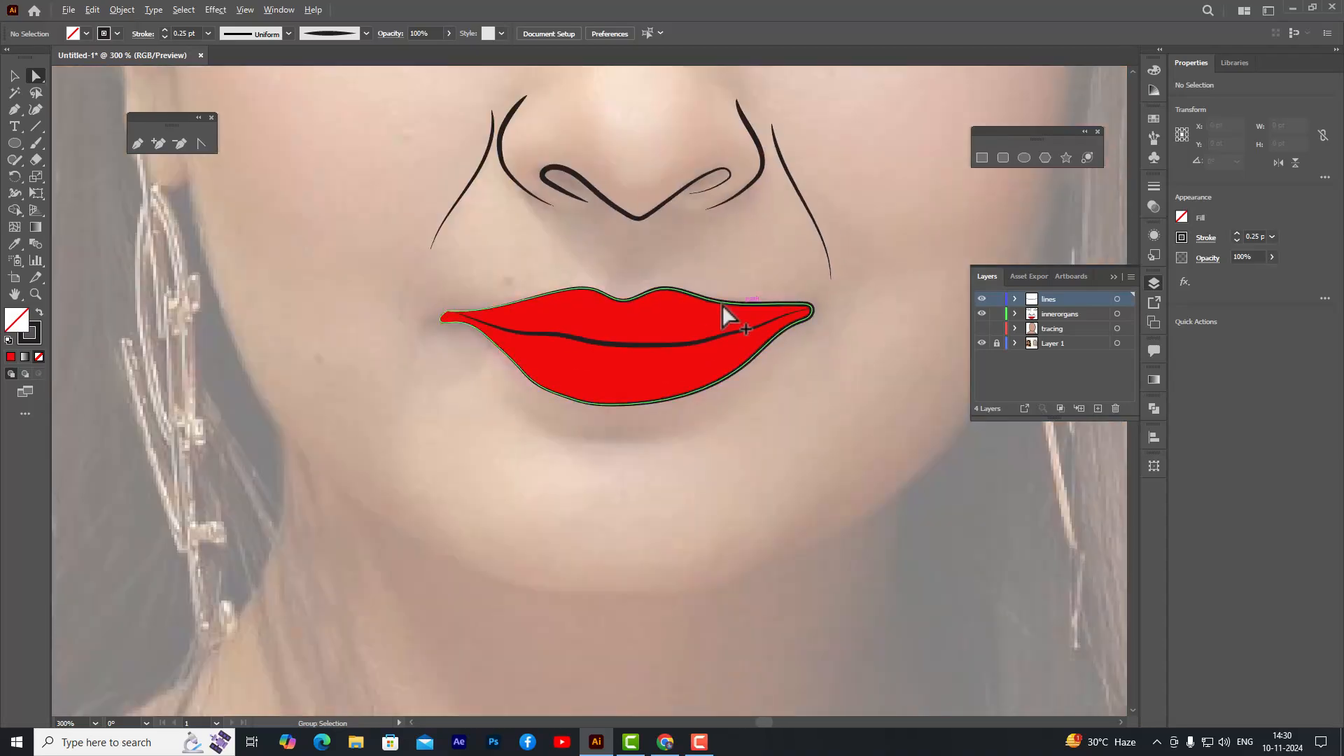
{"action": "scroll", "coordinate": [450, 321], "scroll_direction": "up", "scroll_amount": 2}
{"action": "scroll", "coordinate": [460, 313], "scroll_direction": "up", "scroll_amount": 3}
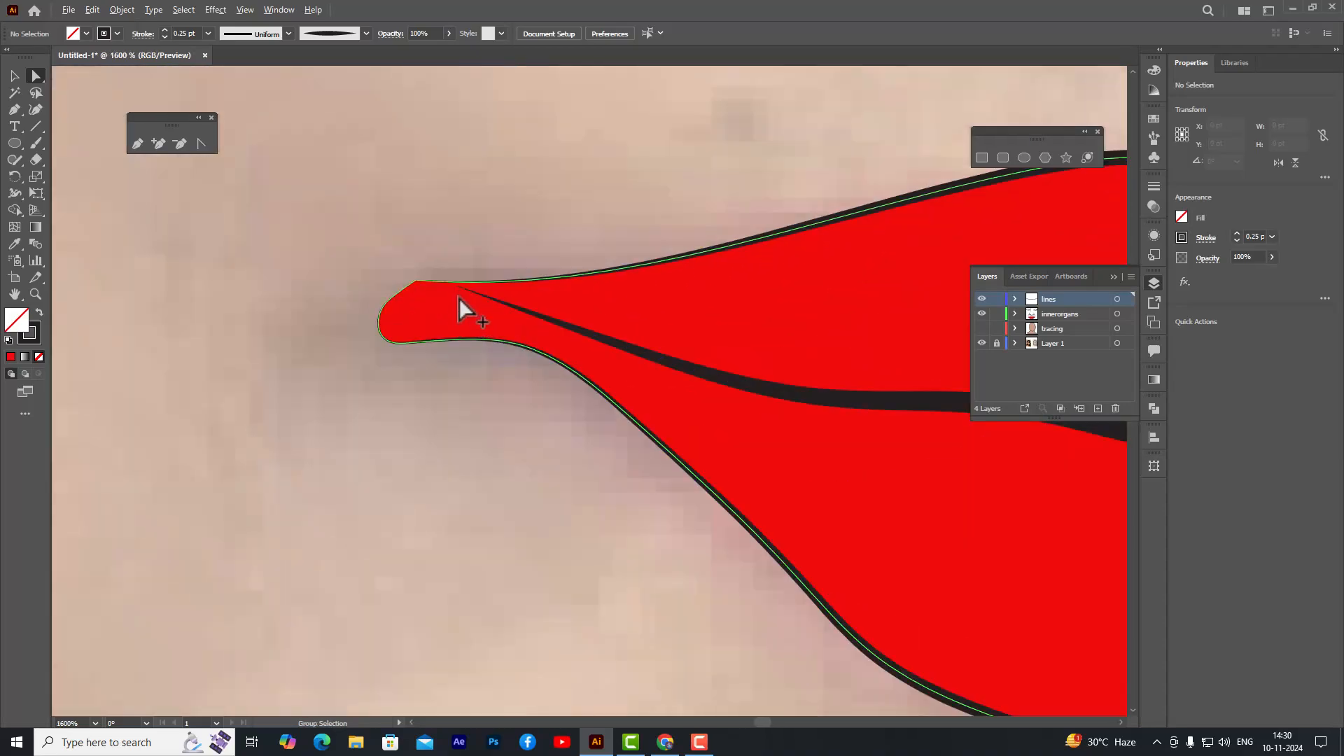
{"action": "left_click", "coordinate": [459, 294]}
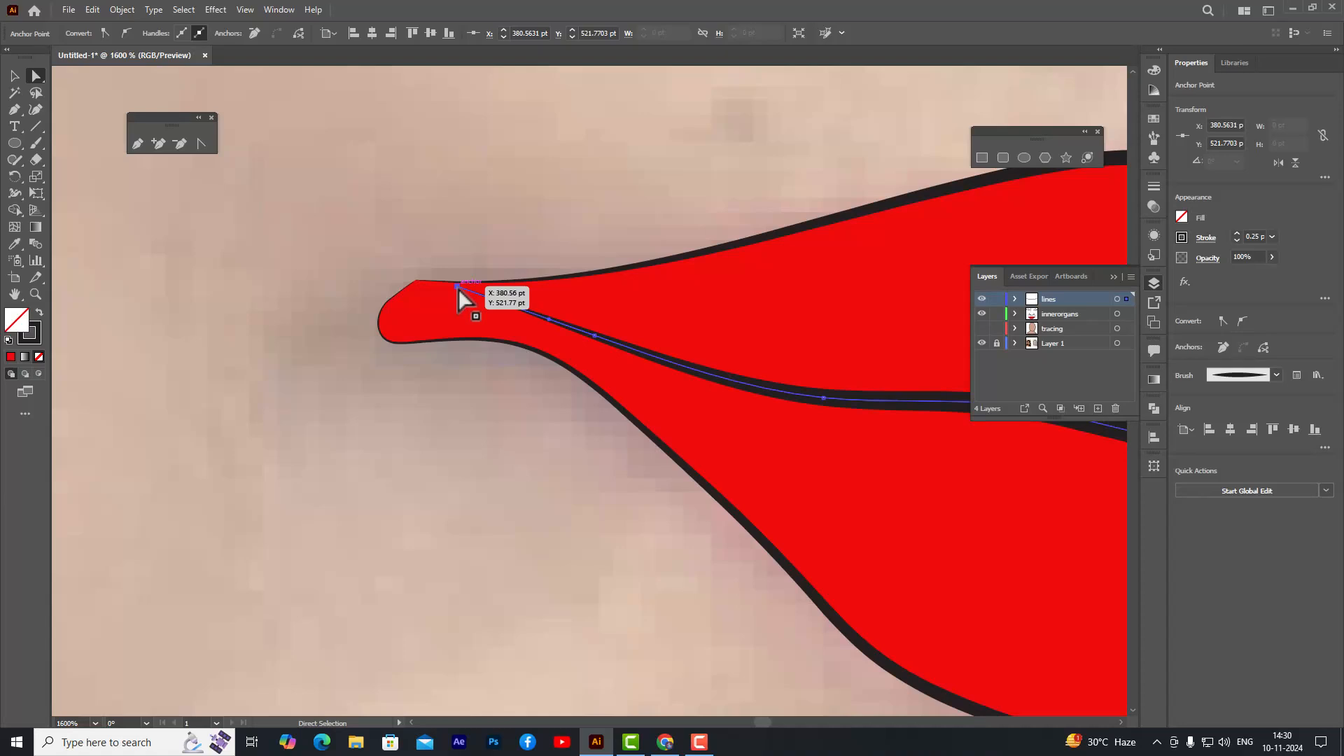
{"action": "left_click", "coordinate": [160, 145]}
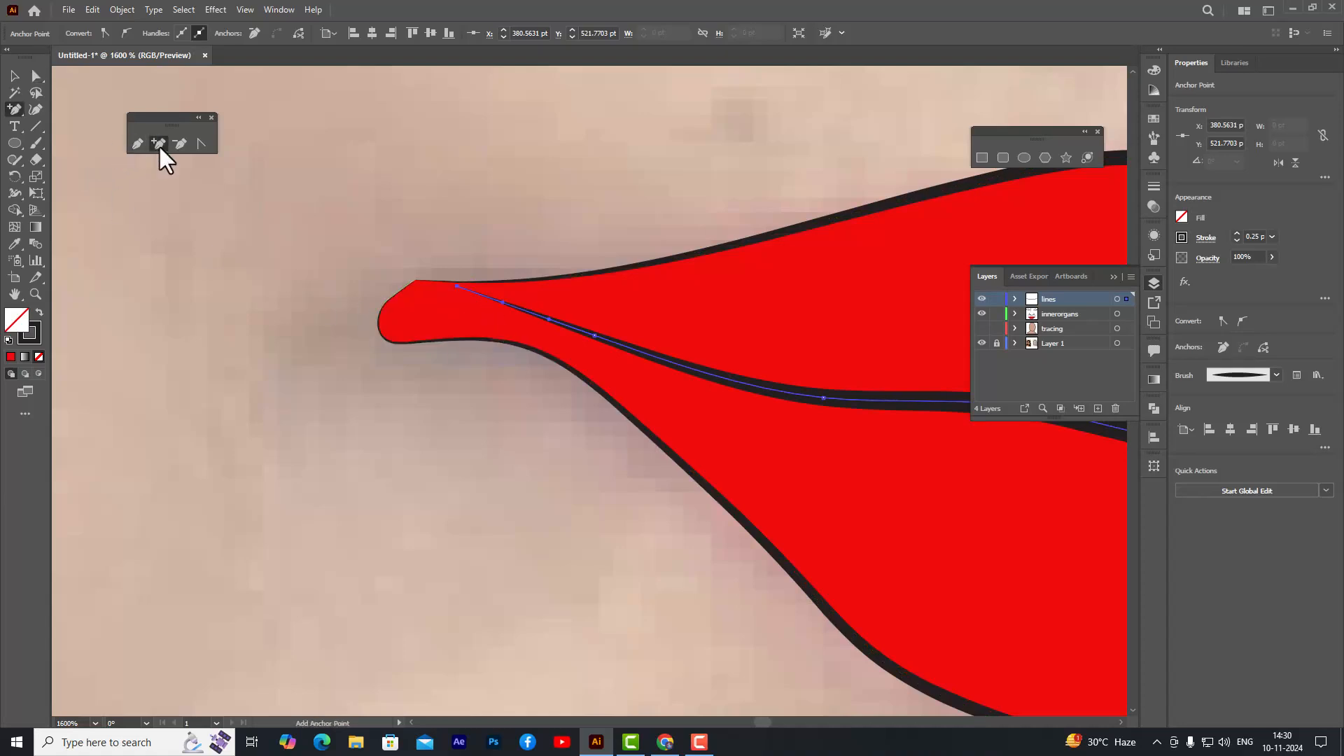
{"action": "left_click", "coordinate": [515, 317]}
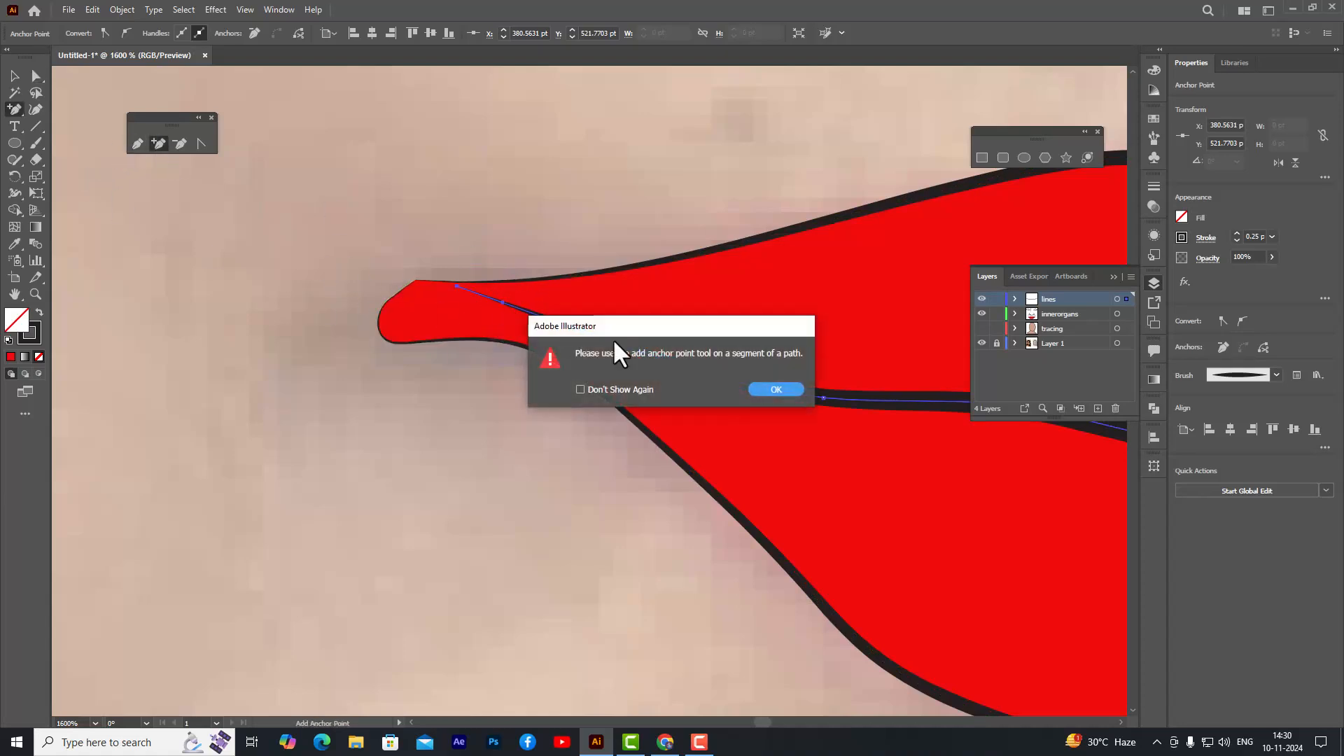
{"action": "left_click", "coordinate": [770, 389]}
{"action": "scroll", "coordinate": [524, 315], "scroll_direction": "up", "scroll_amount": 8}
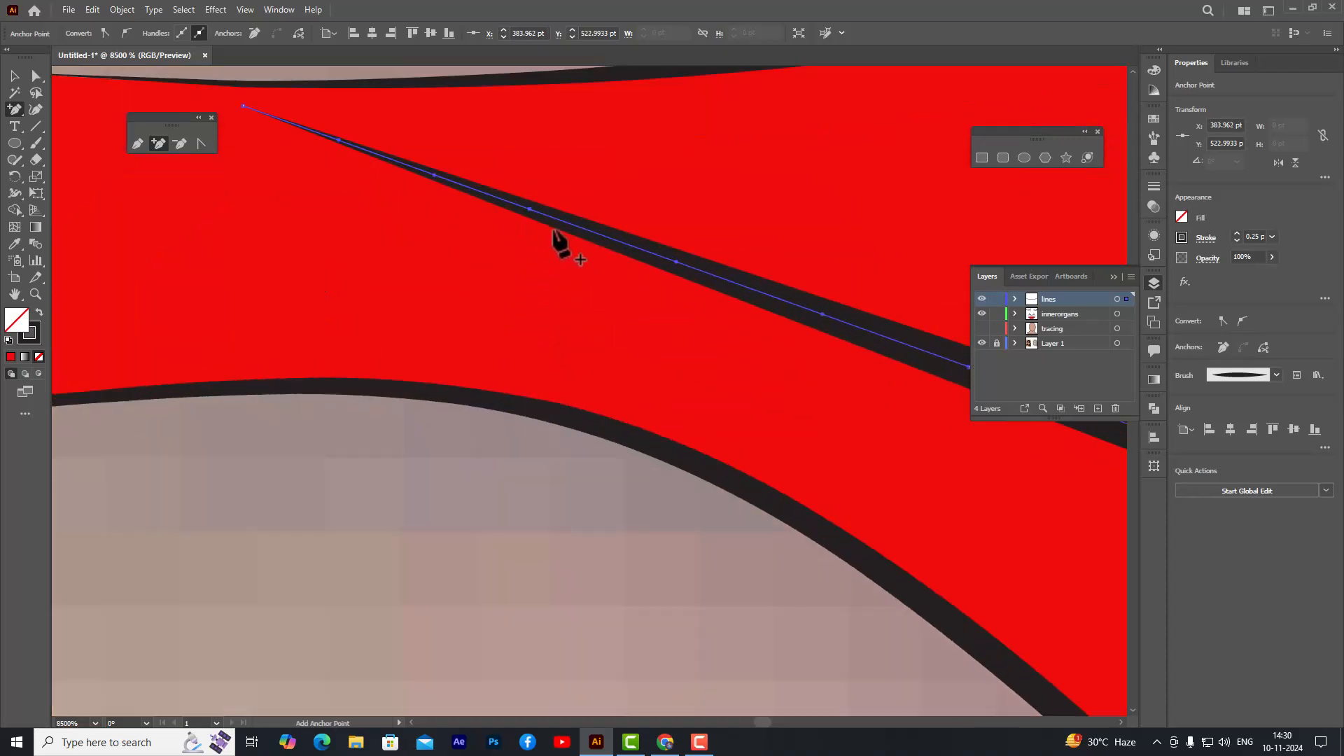
- Move the lip parting line's left endpoint onto the left-side mouth corner outline, smooth the bend with the neighbouring anchor's handle, and deselect the line
{"action": "scroll", "coordinate": [539, 224], "scroll_direction": "down", "scroll_amount": 3}
{"action": "key", "text": "a"}
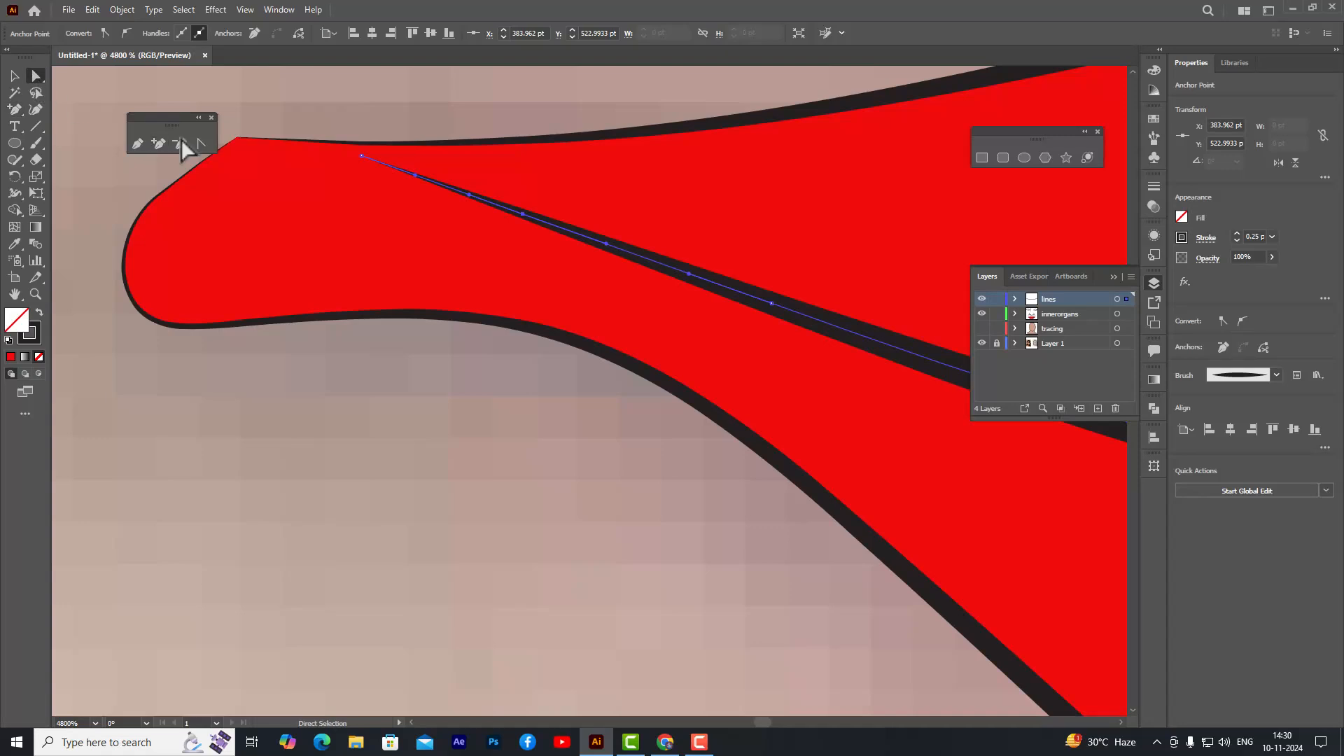
{"action": "left_click", "coordinate": [362, 155]}
{"action": "left_click_drag", "start_coordinate": [363, 155], "coordinate": [129, 239]}
{"action": "left_click", "coordinate": [524, 215]}
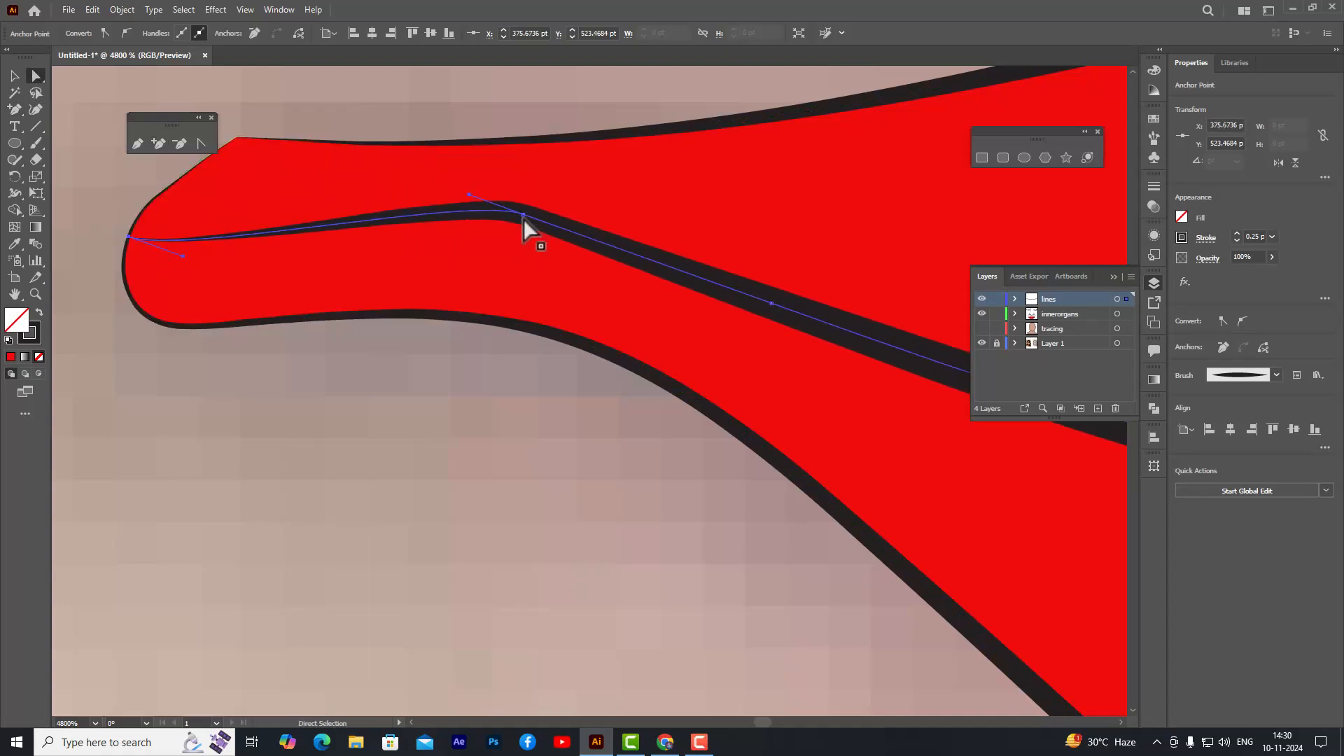
{"action": "left_click_drag", "start_coordinate": [470, 194], "coordinate": [510, 225]}
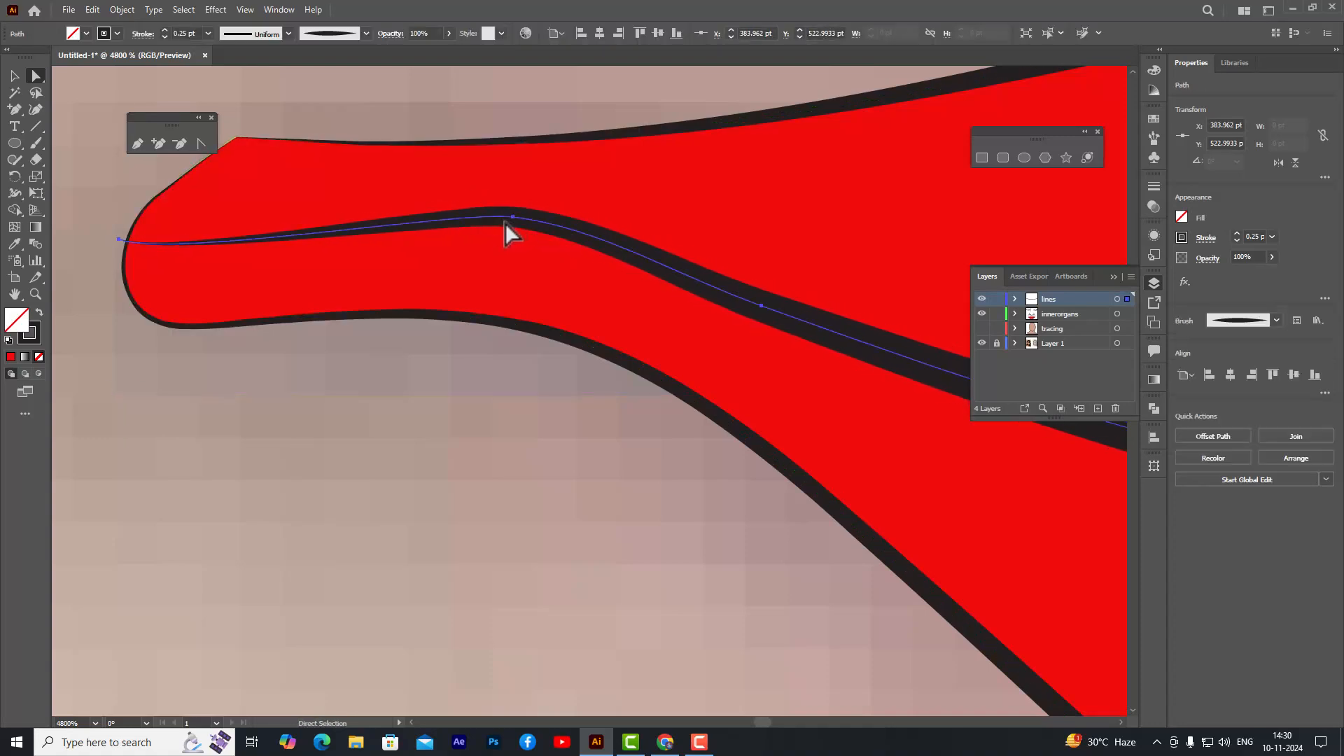
{"action": "left_click", "coordinate": [129, 237]}
{"action": "left_click_drag", "start_coordinate": [132, 240], "coordinate": [130, 239]}
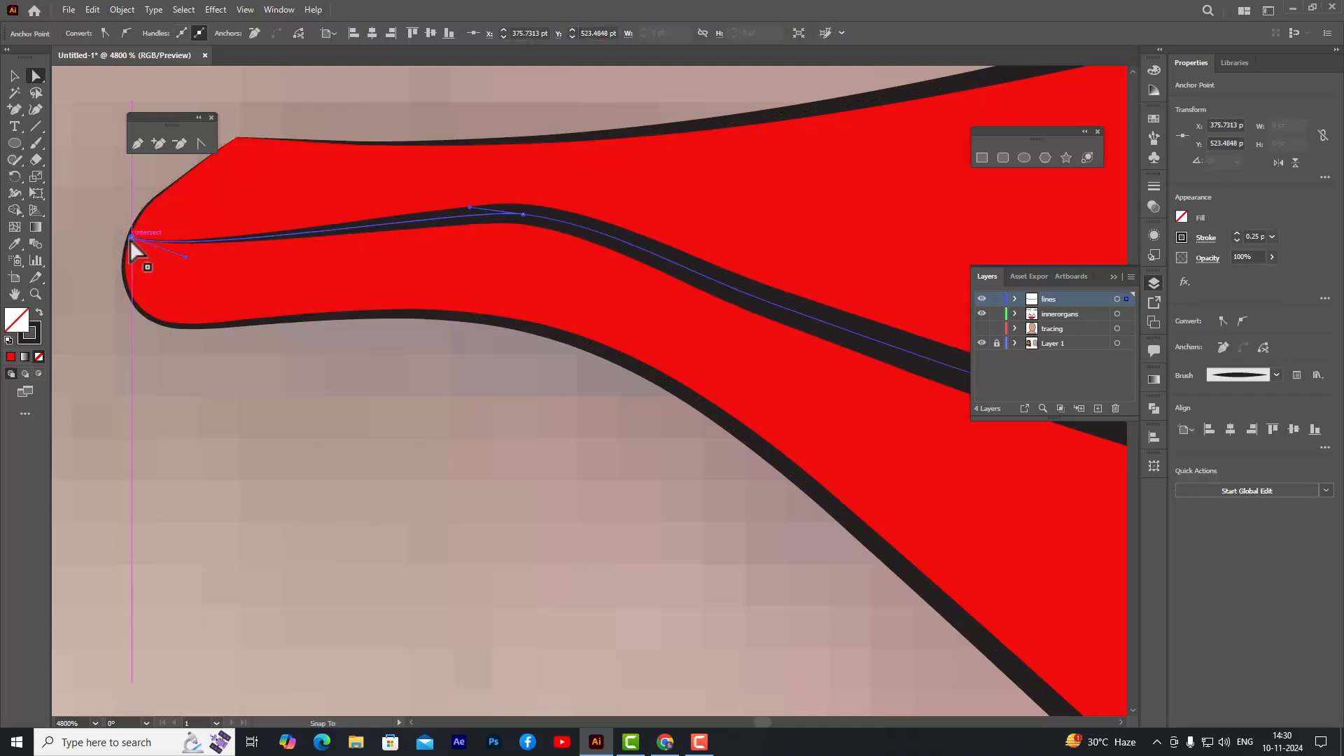
{"action": "key", "text": "v"}
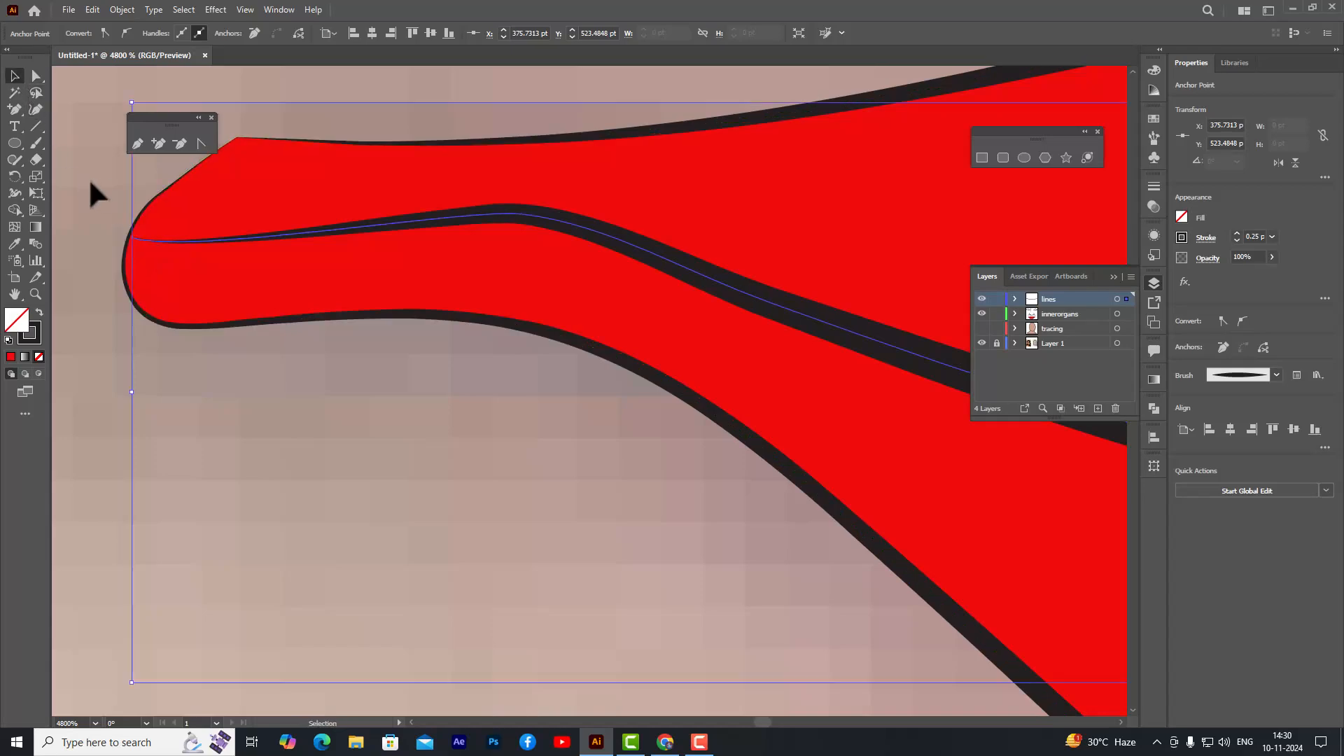
{"action": "left_click", "coordinate": [88, 178]}
- Review the traced eyes, nose and lips against the whole portrait and toggle the tracing layer's visibility
{"action": "key", "text": "ctrl+minus"}
{"action": "key", "text": "ctrl+minus"}
{"action": "key", "text": "ctrl+minus"}
{"action": "key", "text": "ctrl+minus"}
{"action": "key", "text": "ctrl+minus"}
{"action": "key", "text": "ctrl+minus"}
{"action": "key", "text": "ctrl+minus"}
{"action": "key", "text": "ctrl+minus"}
{"action": "key", "text": "ctrl+minus"}
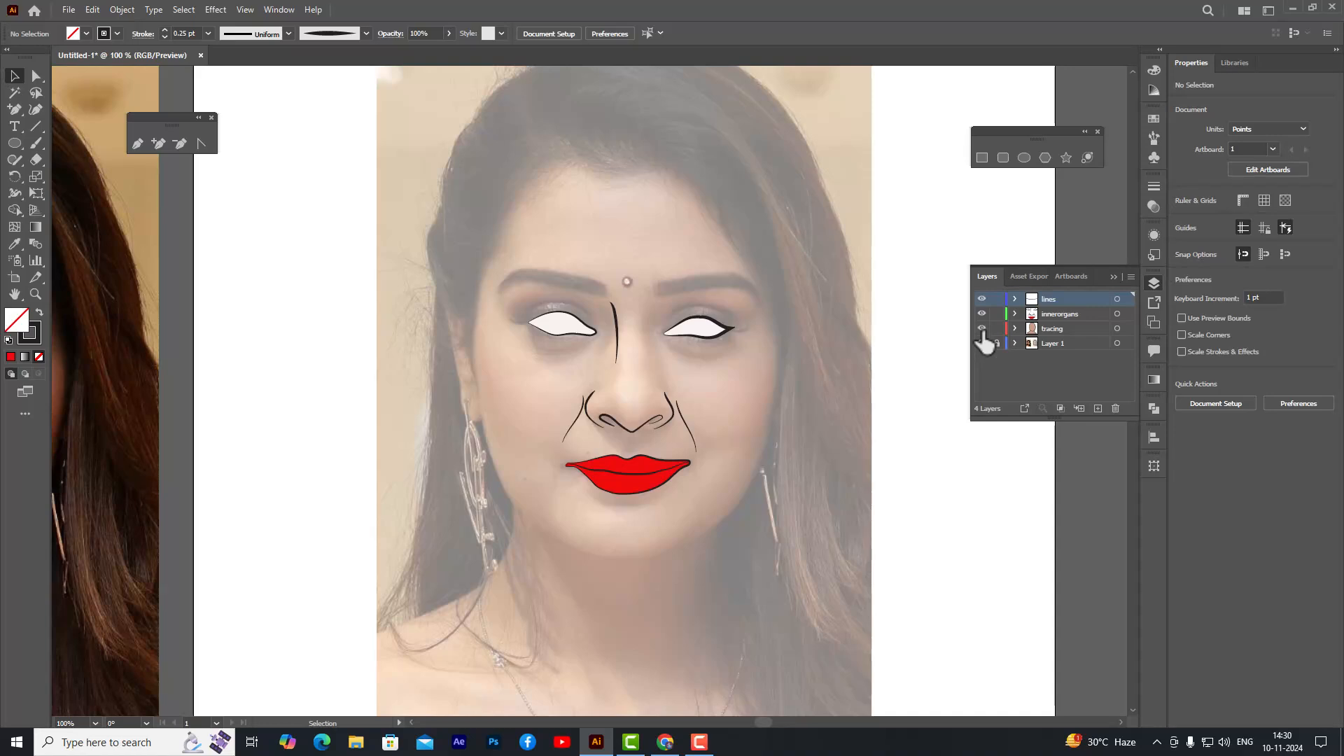
{"action": "left_click", "coordinate": [981, 329]}
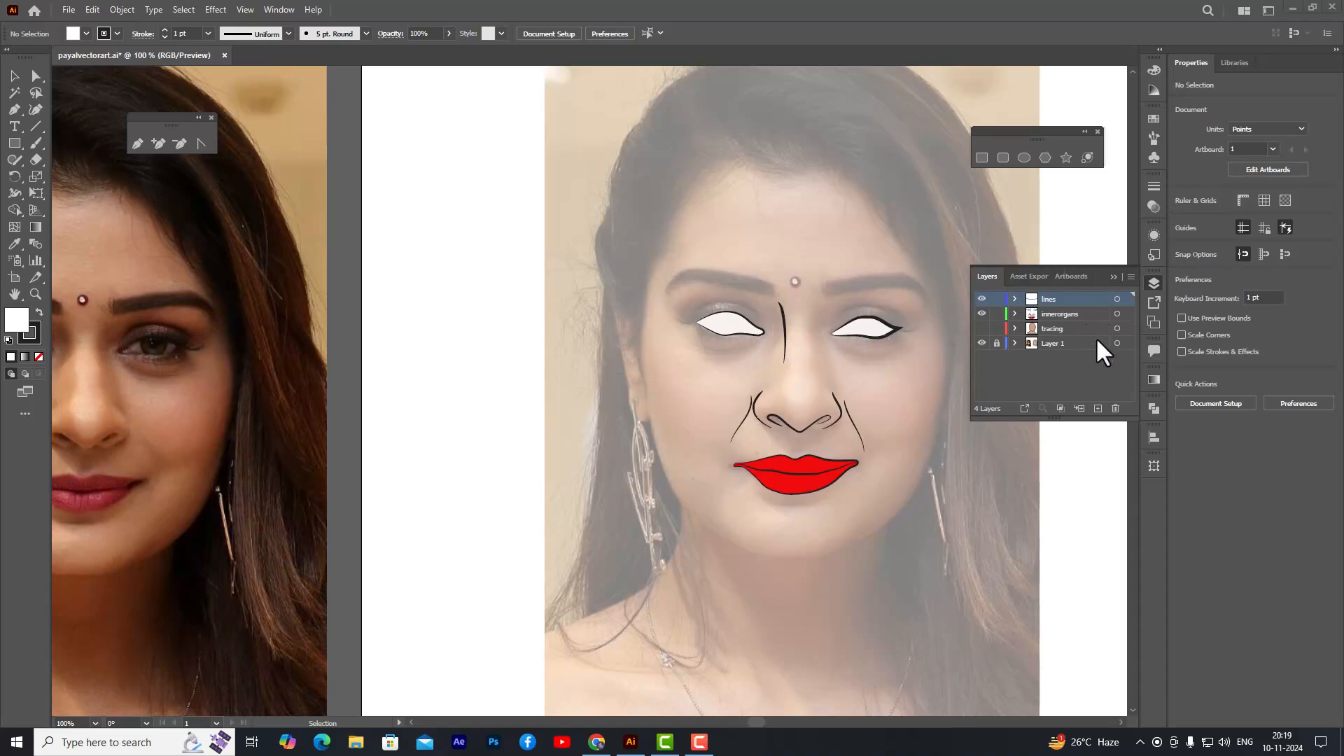
- Set up the Paintbrush with the tapered art brush that is thicker at its left end, no fill and a 0.5 pt stroke
{"action": "scroll", "coordinate": [934, 270], "scroll_direction": "up", "scroll_amount": 3}
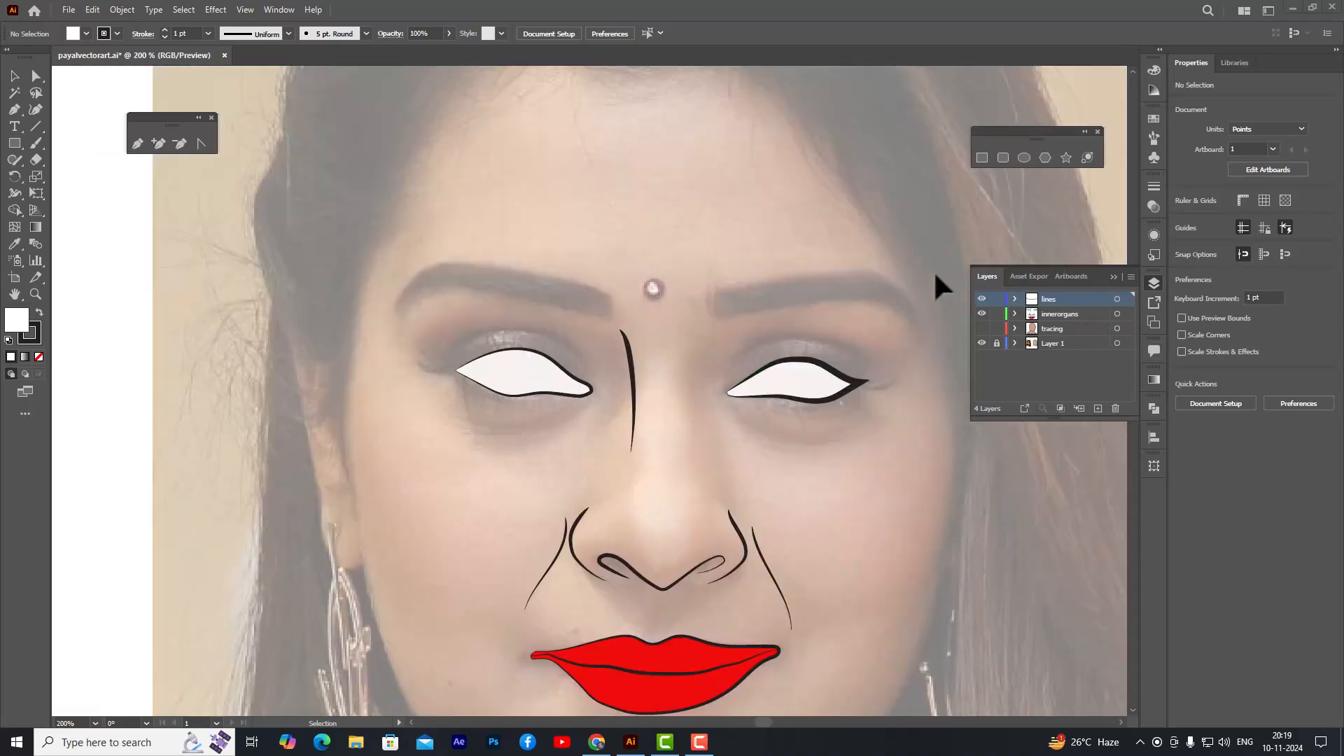
{"action": "scroll", "coordinate": [838, 271], "scroll_direction": "down", "scroll_amount": 1}
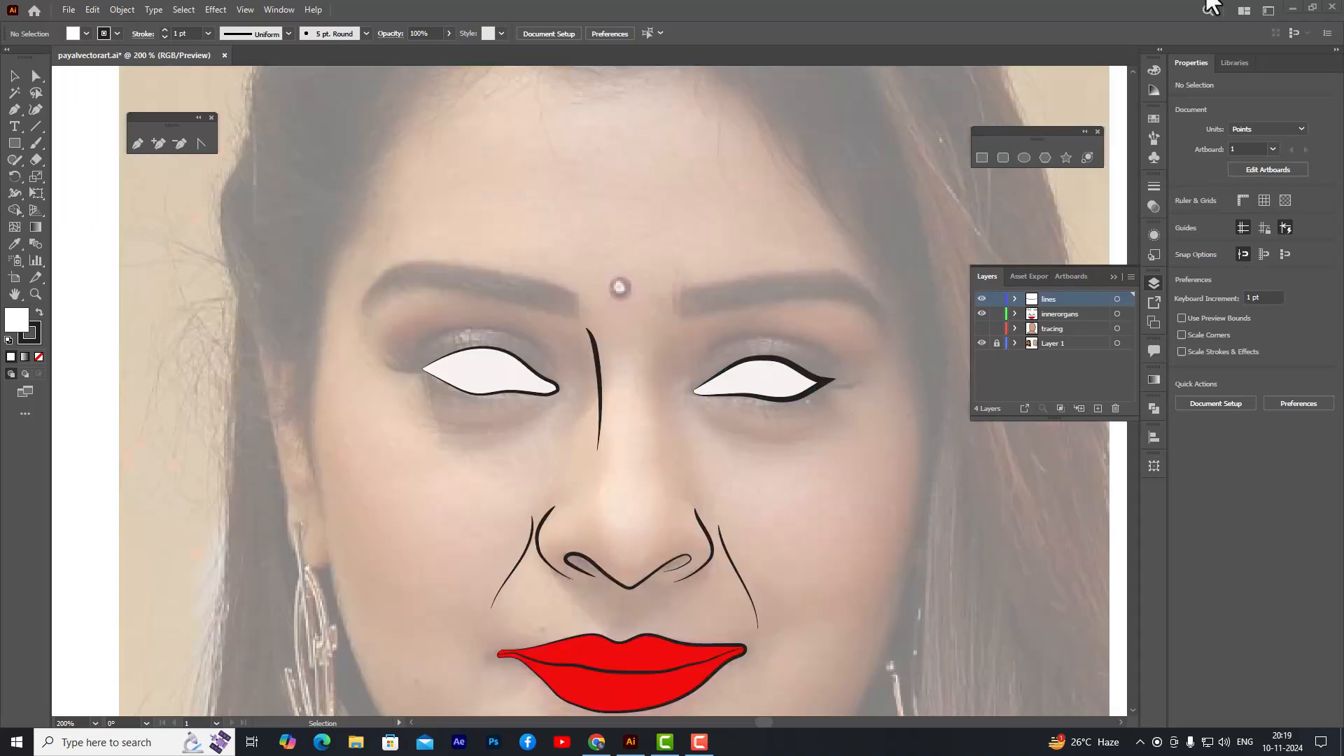
{"action": "left_click", "coordinate": [1153, 138]}
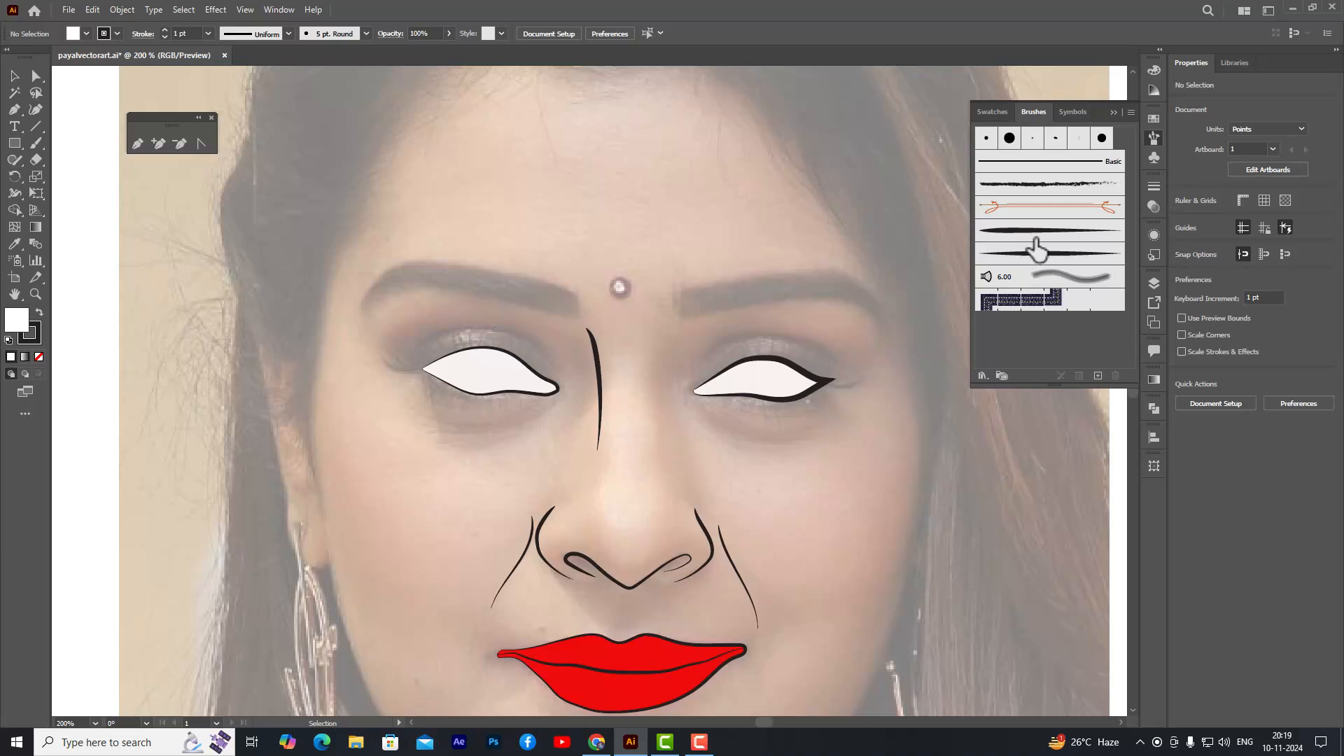
{"action": "left_click", "coordinate": [1014, 233]}
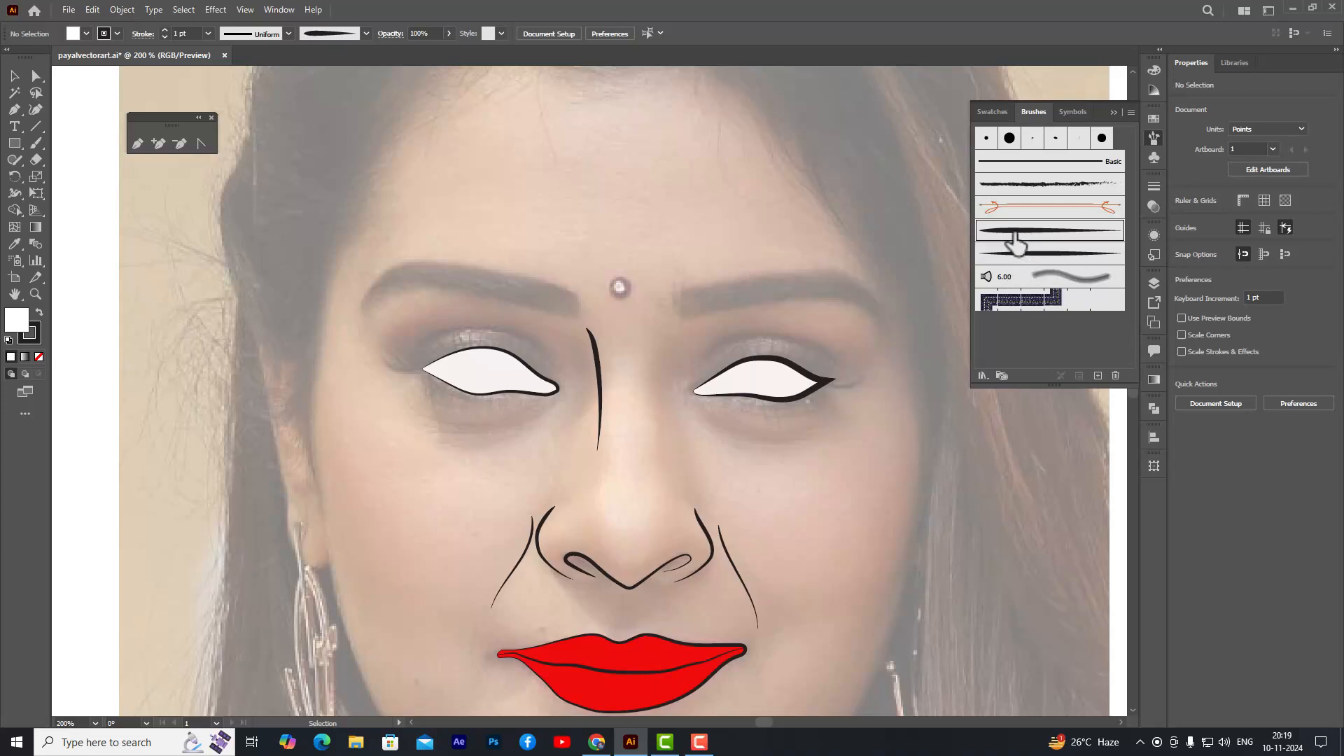
{"action": "left_click", "coordinate": [1153, 138]}
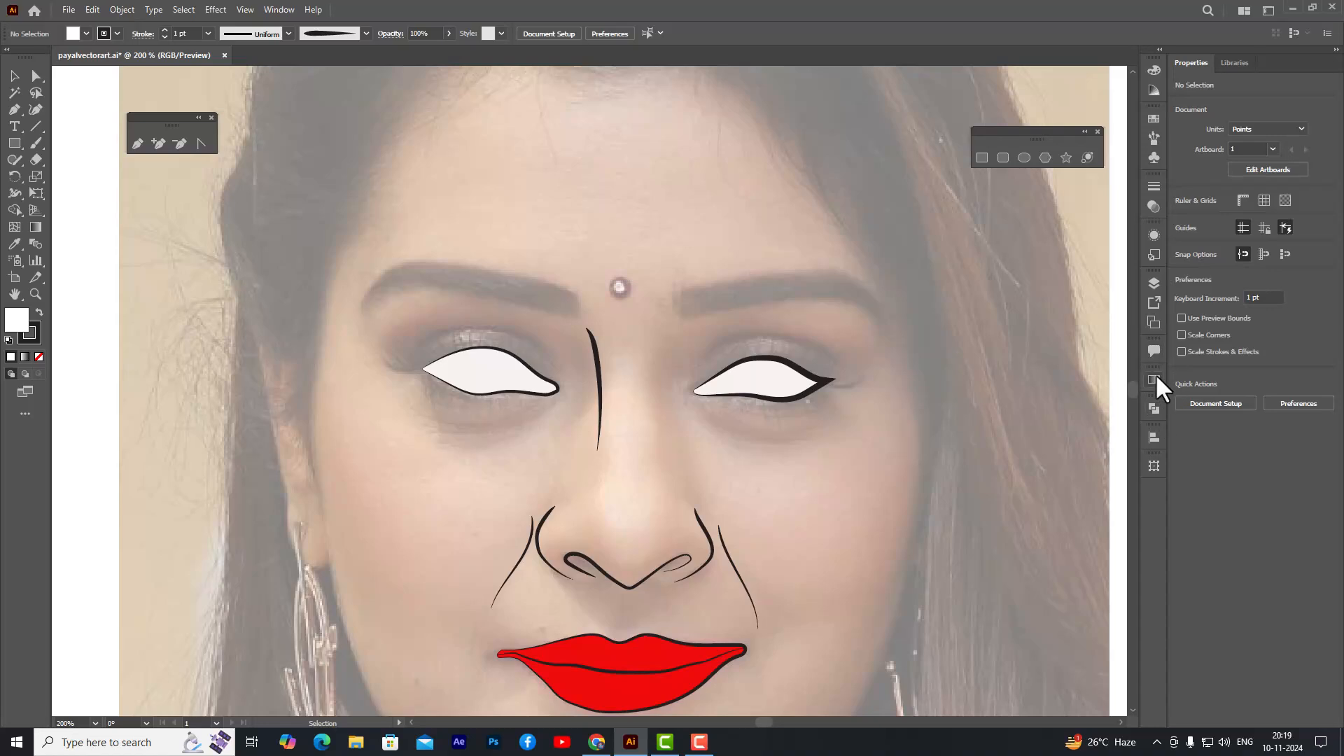
{"action": "left_click", "coordinate": [1153, 281]}
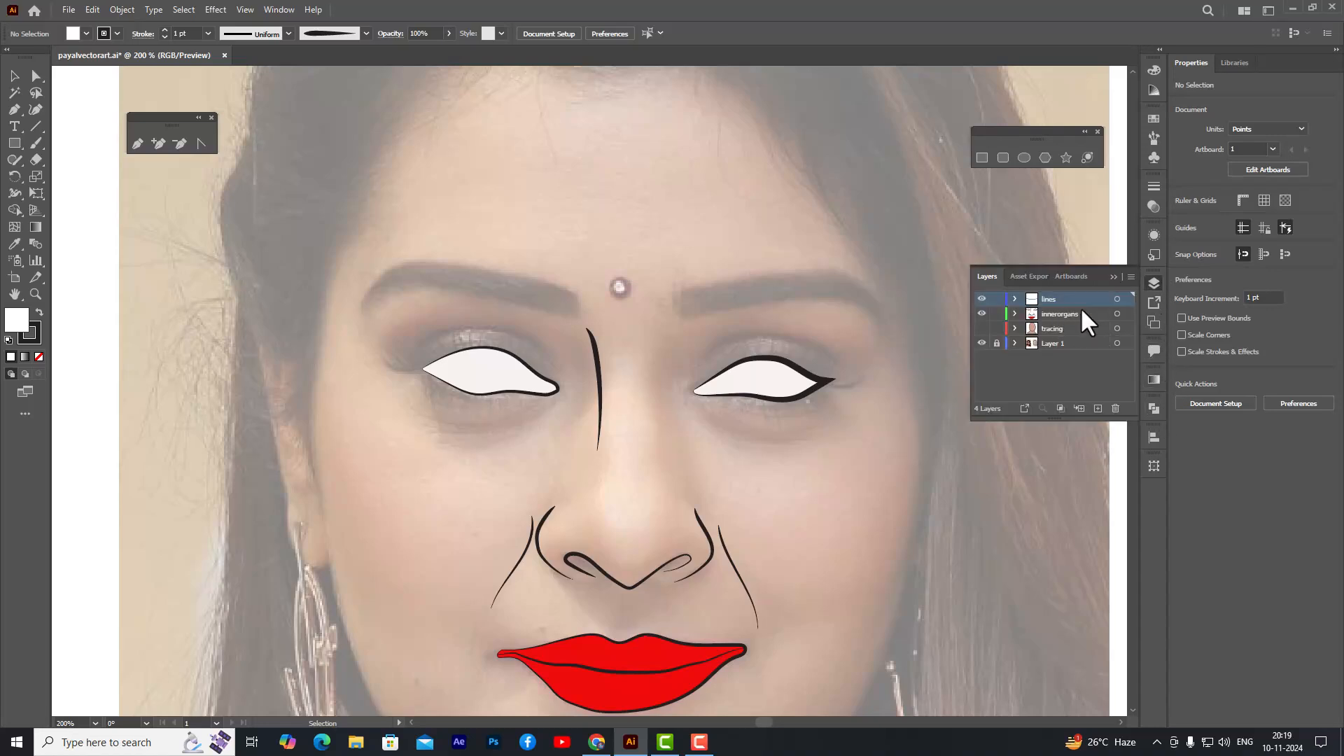
{"action": "left_click", "coordinate": [1150, 283]}
{"action": "left_click", "coordinate": [40, 140]}
{"action": "left_click_drag", "start_coordinate": [41, 141], "coordinate": [151, 146]}
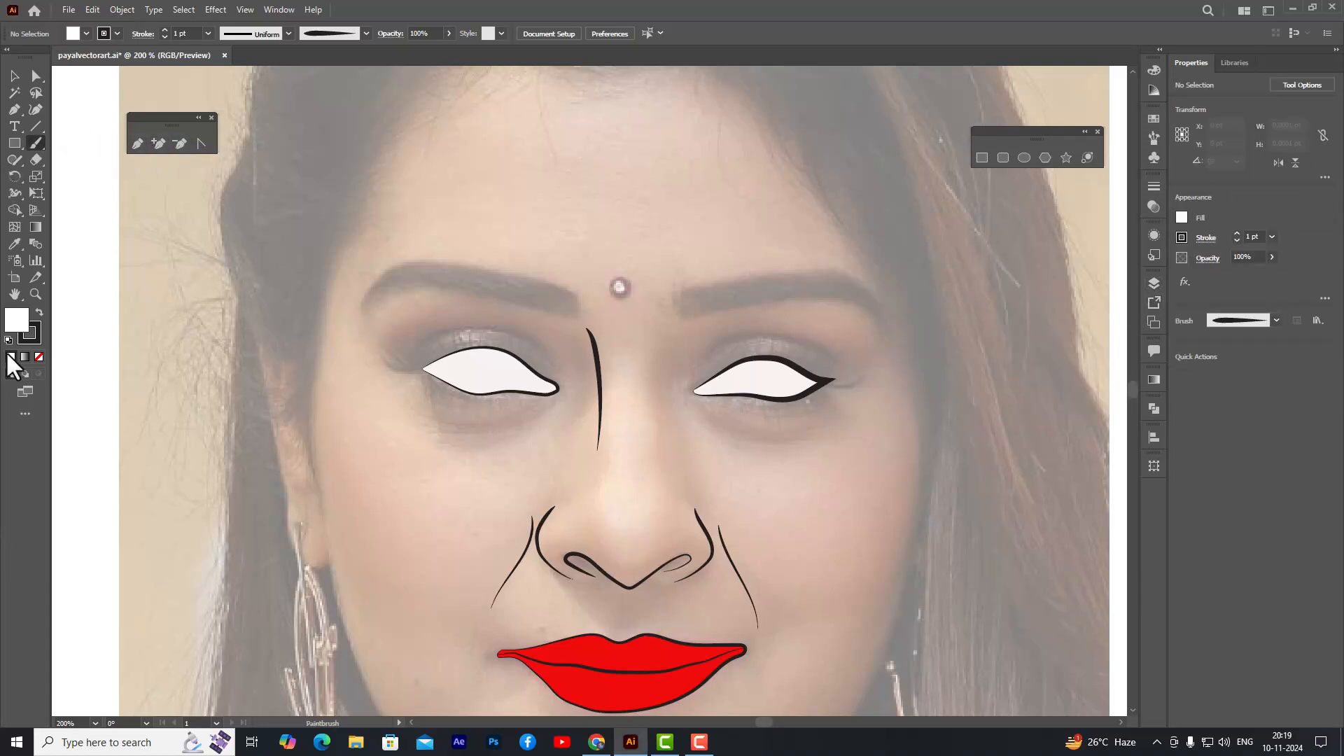
{"action": "left_click", "coordinate": [39, 357]}
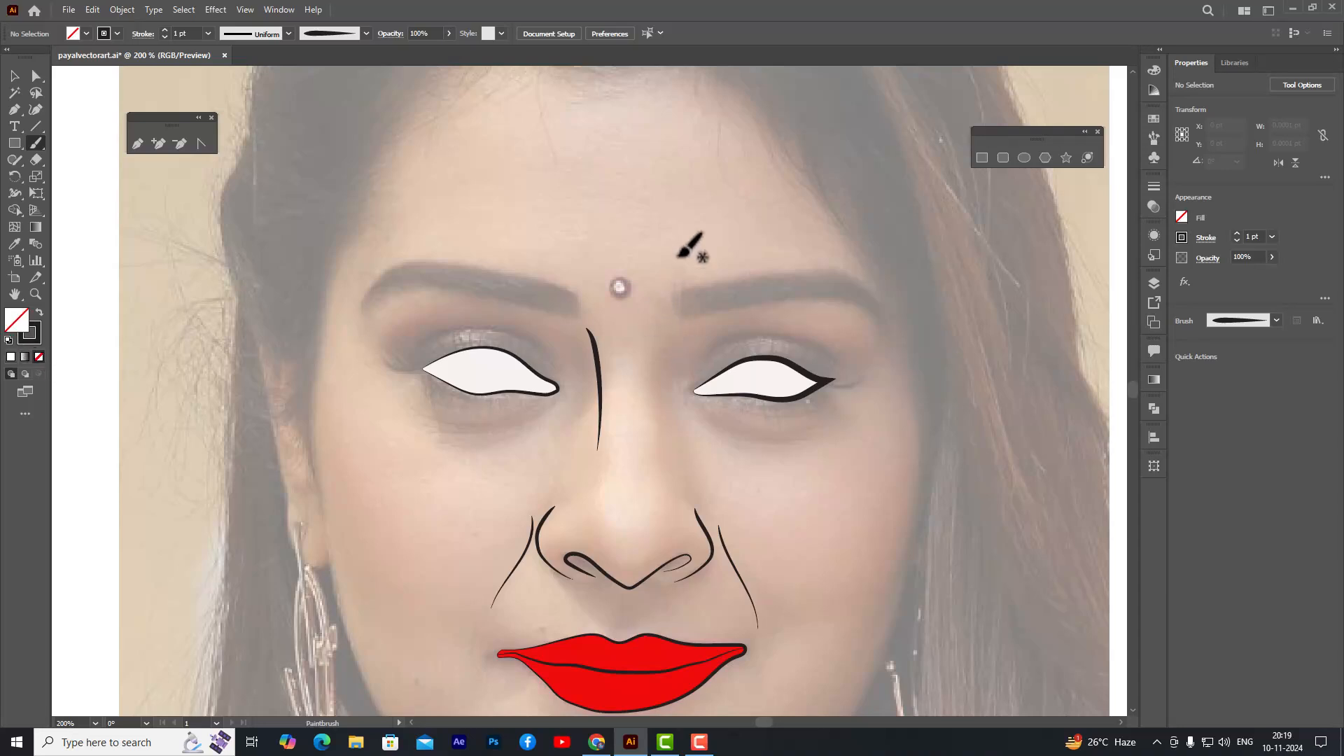
{"action": "left_click", "coordinate": [208, 33]}
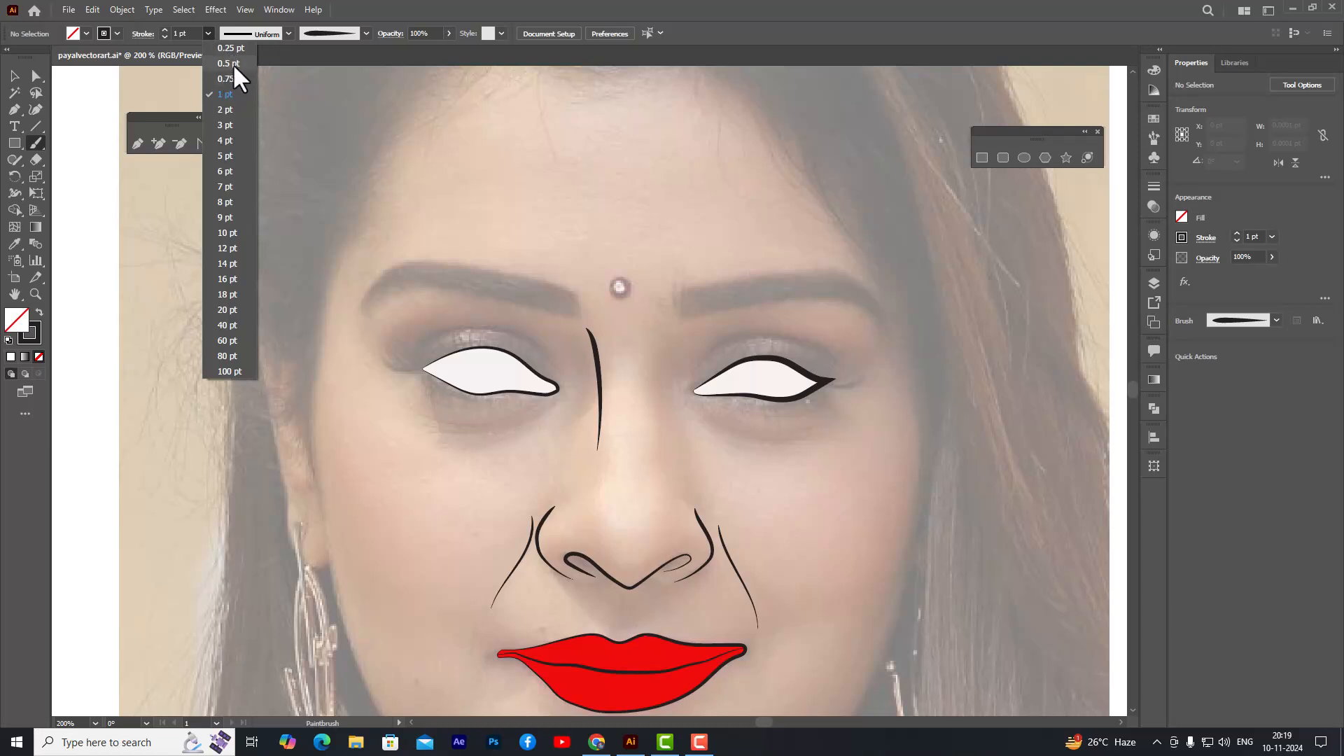
{"action": "left_click", "coordinate": [231, 63]}
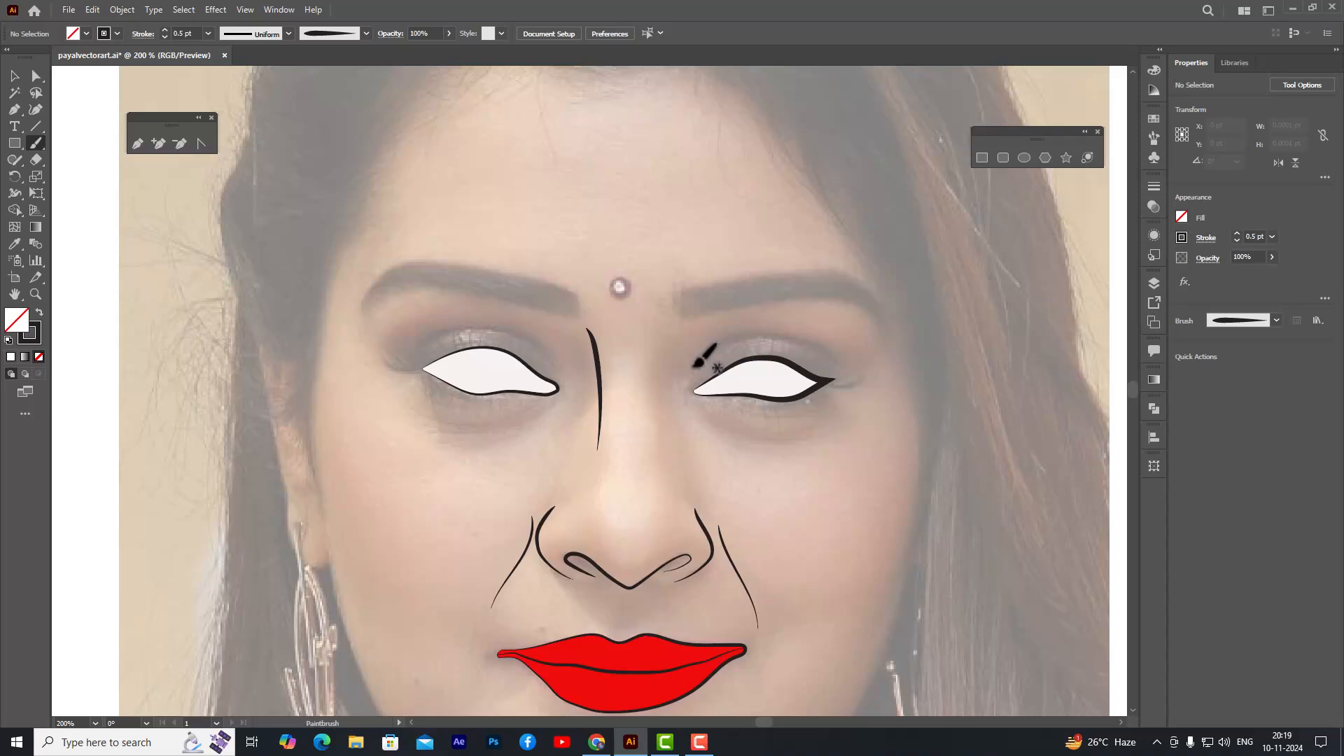
- Paint a curved crease line above the right-side eye, replacing the first attempt with a slightly longer stroke, and select it
{"action": "mouse_move", "coordinate": [692, 366]}
{"action": "left_mouse_down"}
{"action": "mouse_move", "coordinate": [763, 336]}
{"action": "mouse_move", "coordinate": [858, 369]}
{"action": "left_mouse_up"}
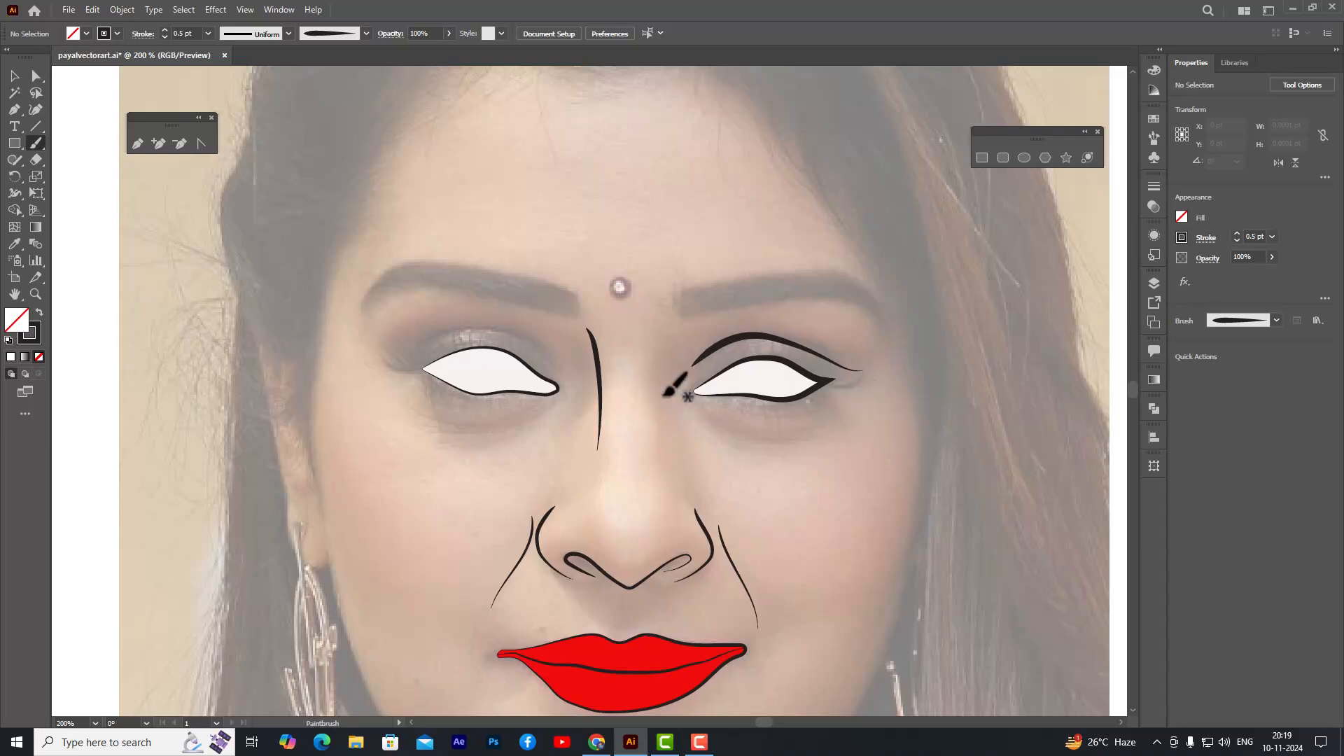
{"action": "key", "text": "ctrl+z"}
{"action": "mouse_move", "coordinate": [688, 366]}
{"action": "left_mouse_down"}
{"action": "mouse_move", "coordinate": [778, 333]}
{"action": "mouse_move", "coordinate": [875, 363]}
{"action": "left_mouse_up"}
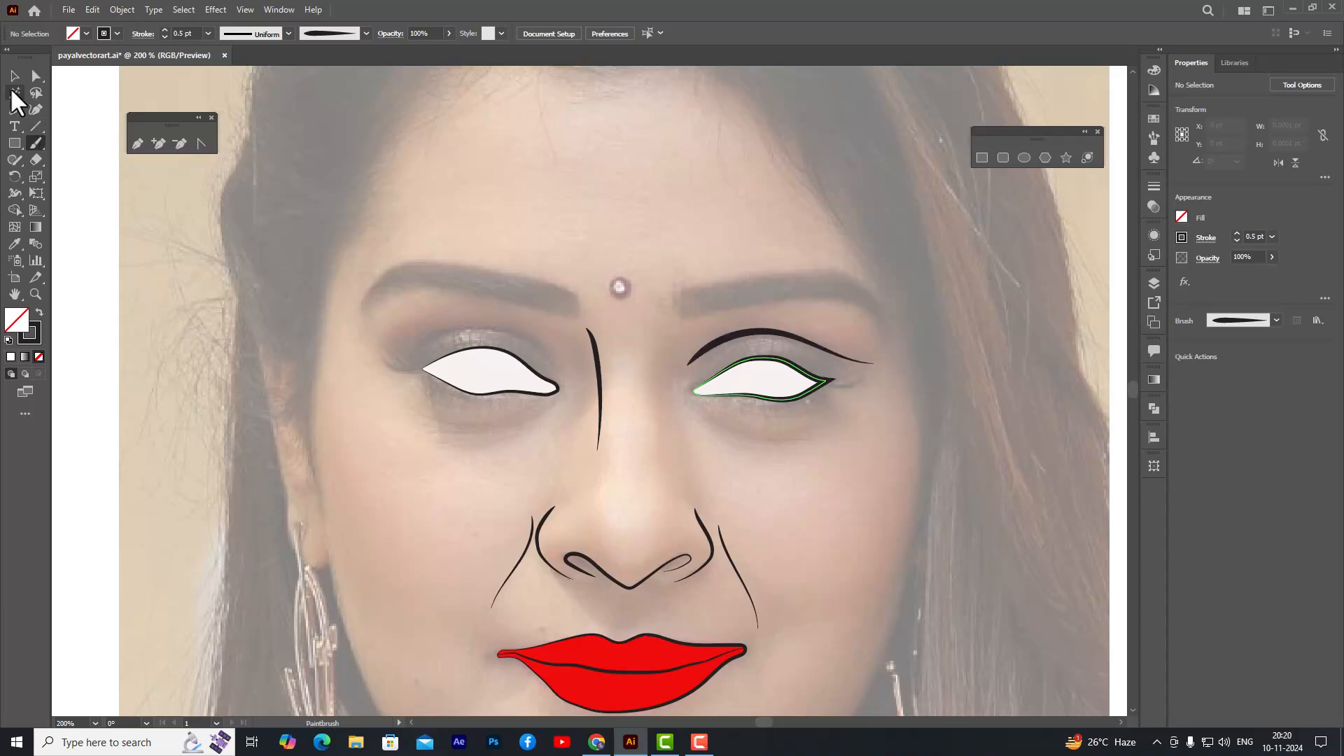
{"action": "left_click", "coordinate": [14, 75]}
{"action": "left_click", "coordinate": [742, 342]}
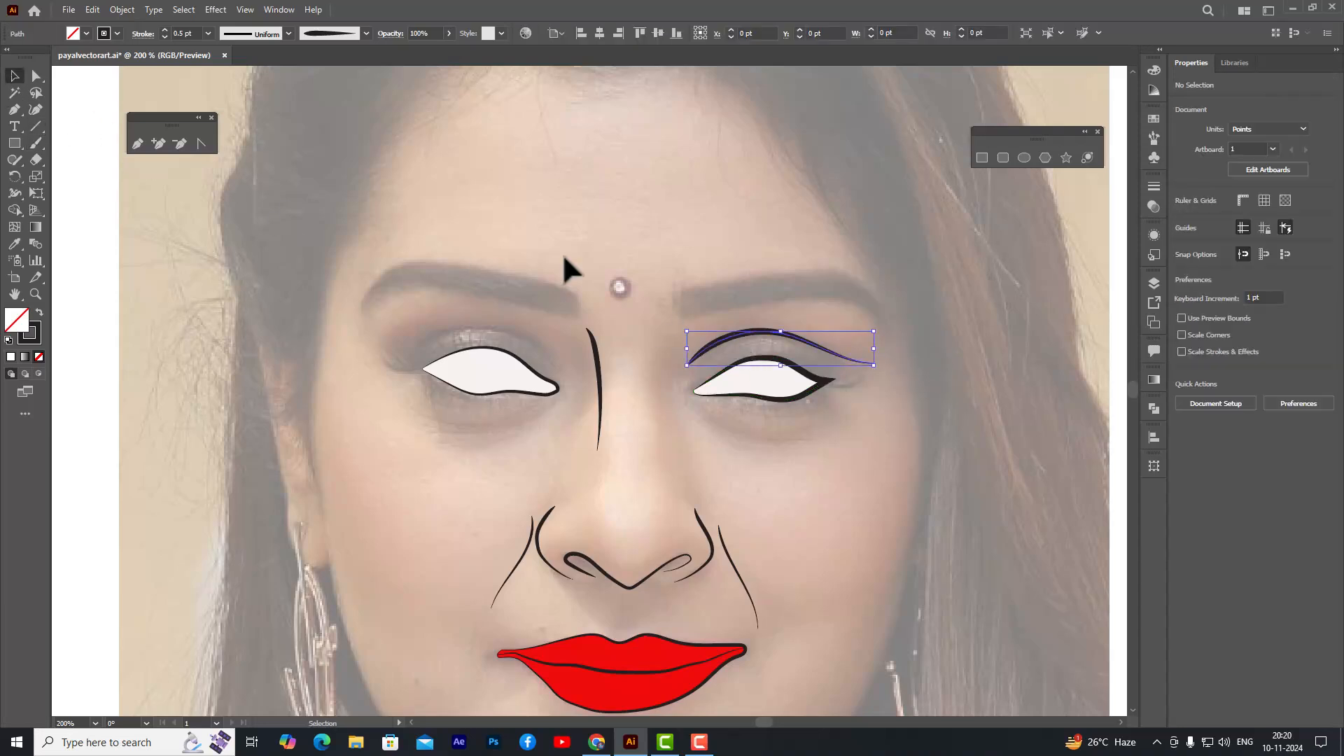
- Thin the right-side crease line to 0.25 pt and paint a matching crease above the left-side eye, replacing the first attempt with a shorter stroke
{"action": "left_click", "coordinate": [208, 33]}
{"action": "left_click", "coordinate": [230, 48]}
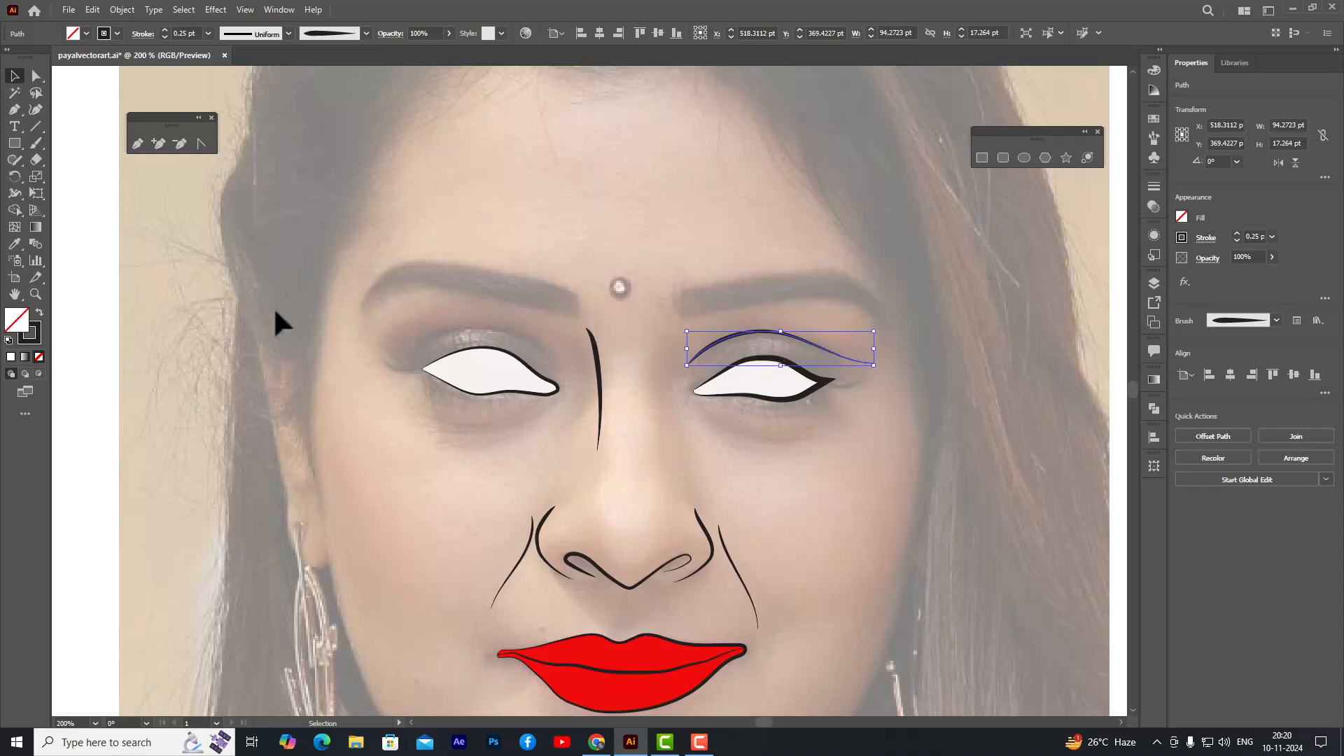
{"action": "left_click", "coordinate": [36, 145]}
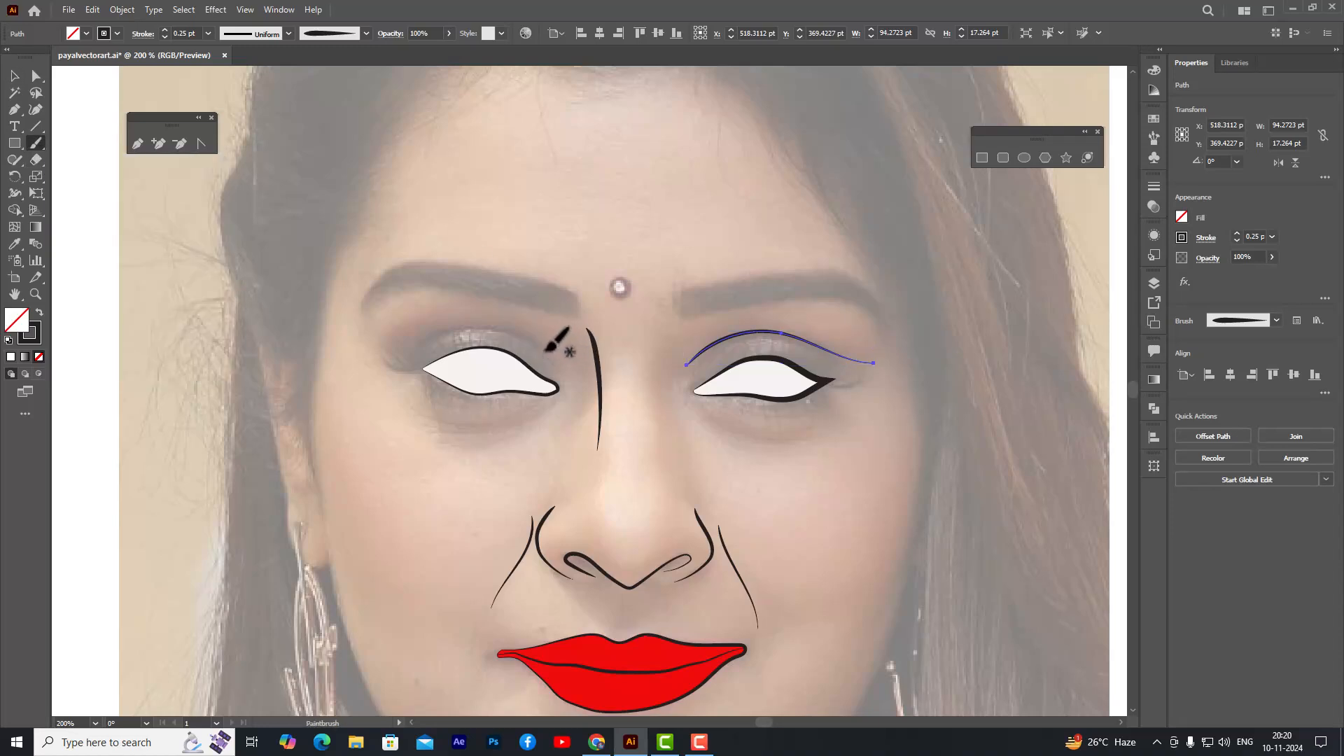
{"action": "mouse_move", "coordinate": [545, 349]}
{"action": "left_mouse_down"}
{"action": "mouse_move", "coordinate": [461, 330]}
{"action": "mouse_move", "coordinate": [385, 359]}
{"action": "left_mouse_up"}
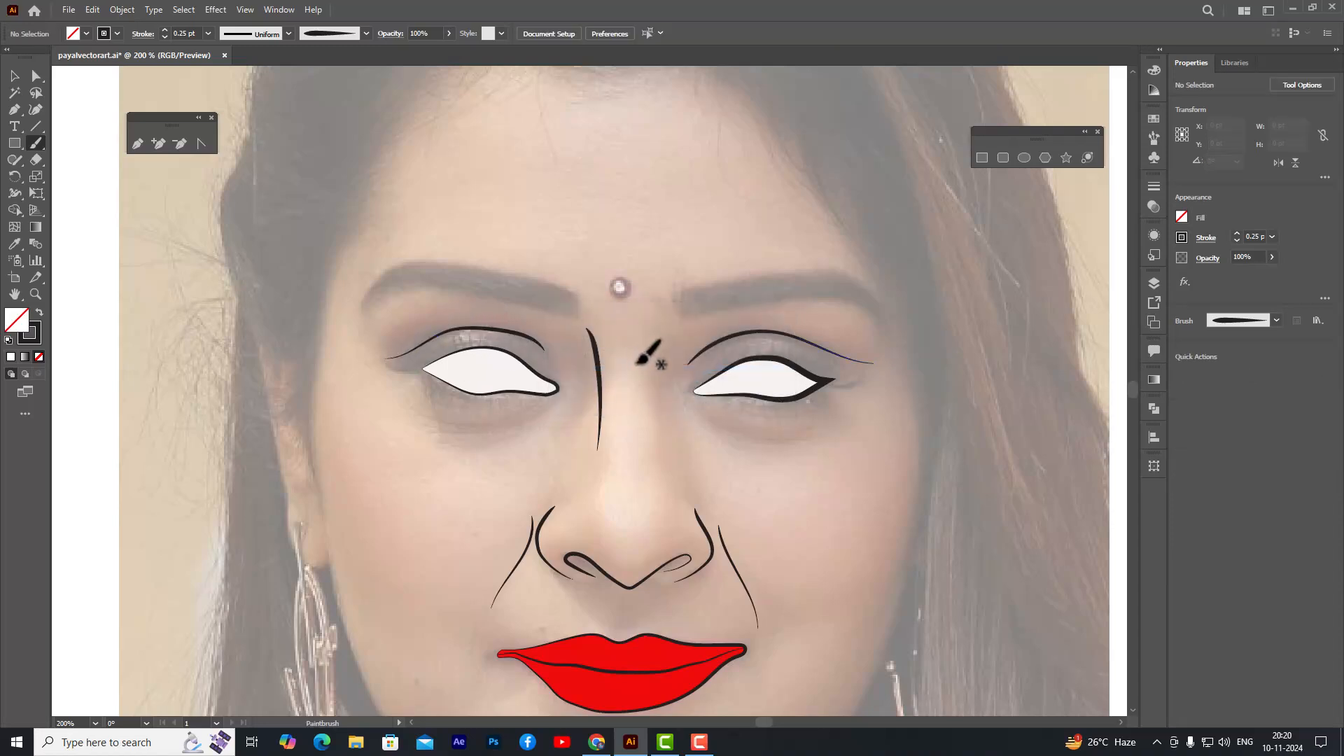
{"action": "key", "text": "ctrl+z"}
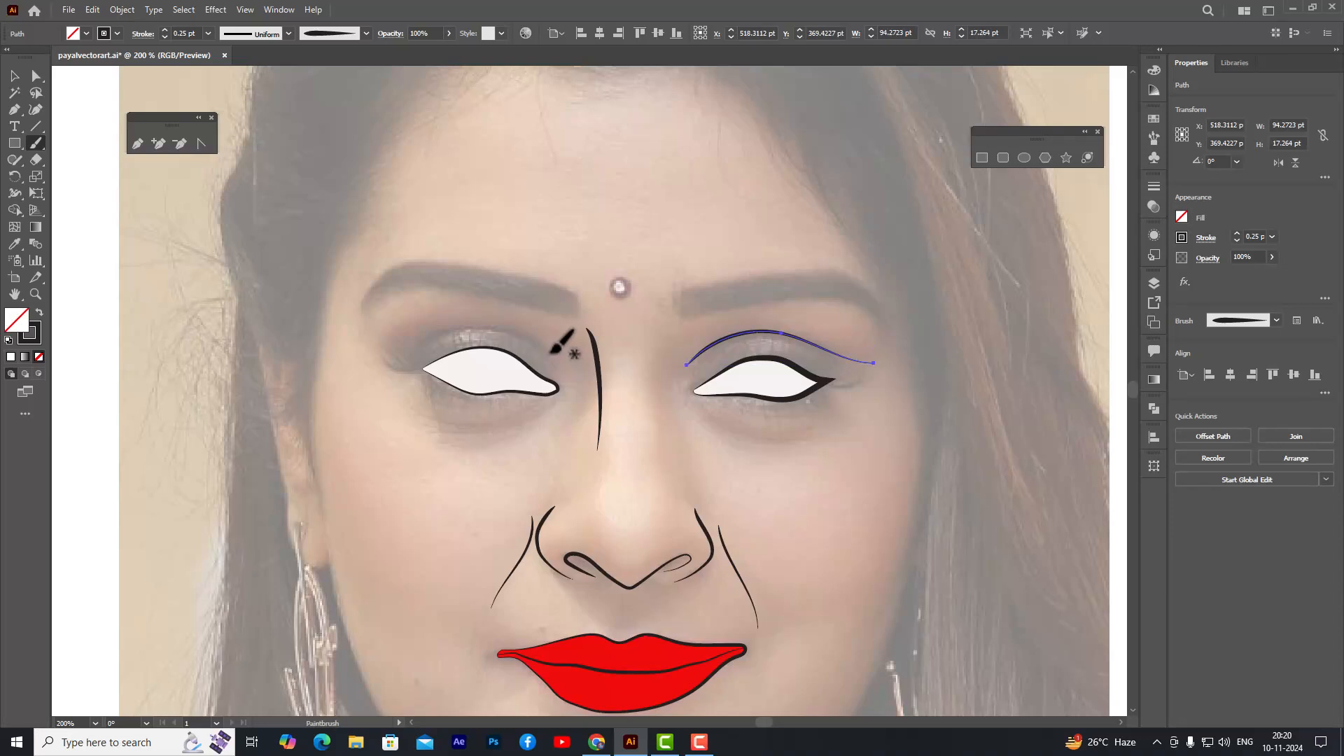
{"action": "mouse_move", "coordinate": [551, 352]}
{"action": "left_mouse_down"}
{"action": "mouse_move", "coordinate": [471, 326]}
{"action": "mouse_move", "coordinate": [407, 356]}
{"action": "left_mouse_up"}
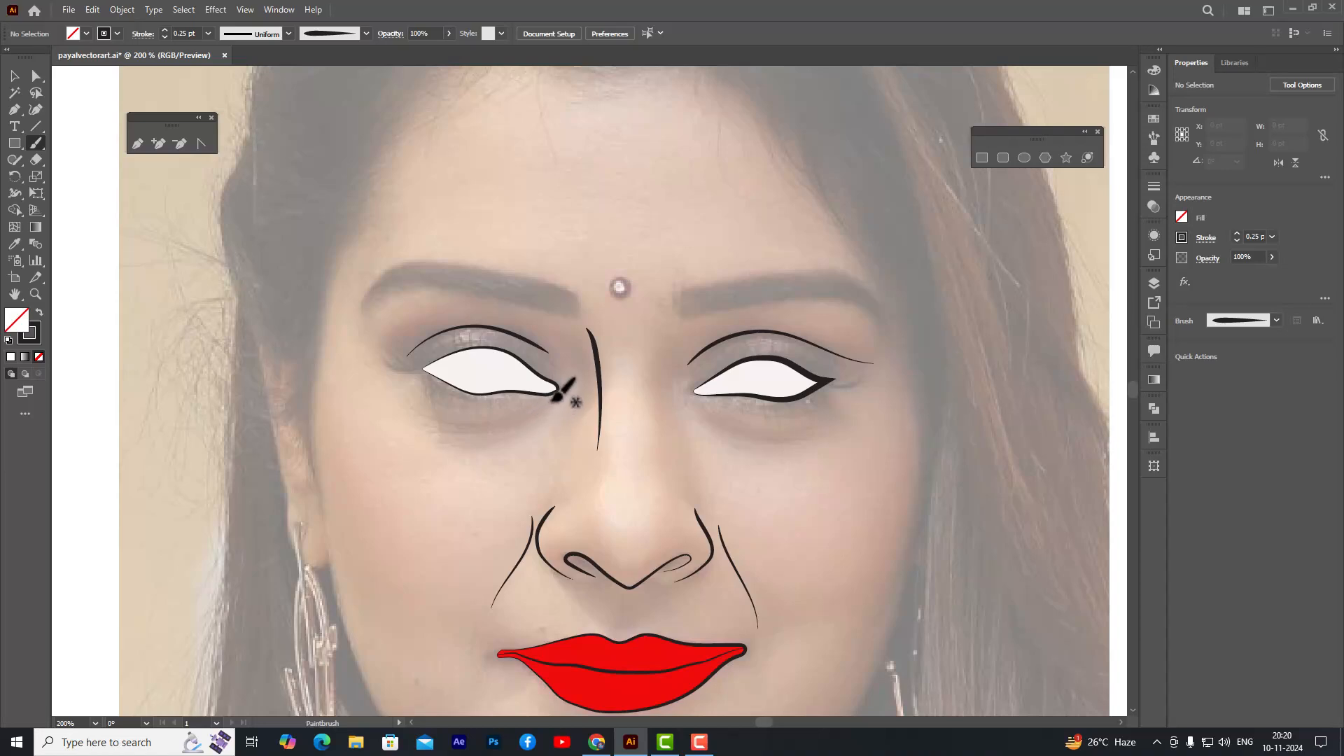
- Paint a curved lower-lid line beneath each eye with the tapered 0.25 pt brush
{"action": "mouse_move", "coordinate": [550, 399]}
{"action": "left_mouse_down"}
{"action": "mouse_move", "coordinate": [462, 424]}
{"action": "mouse_move", "coordinate": [418, 403]}
{"action": "left_mouse_up"}
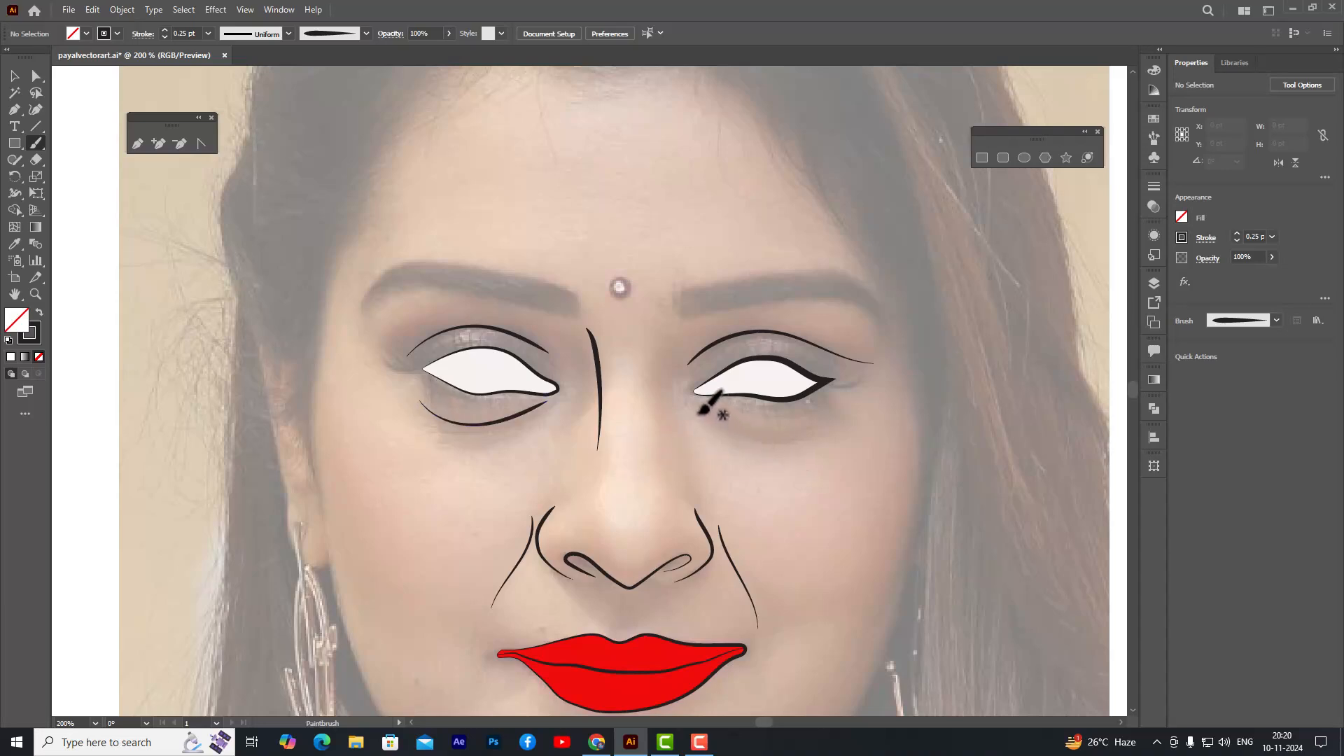
{"action": "mouse_move", "coordinate": [702, 413]}
{"action": "left_mouse_down"}
{"action": "mouse_move", "coordinate": [761, 437]}
{"action": "mouse_move", "coordinate": [827, 412]}
{"action": "left_mouse_up"}
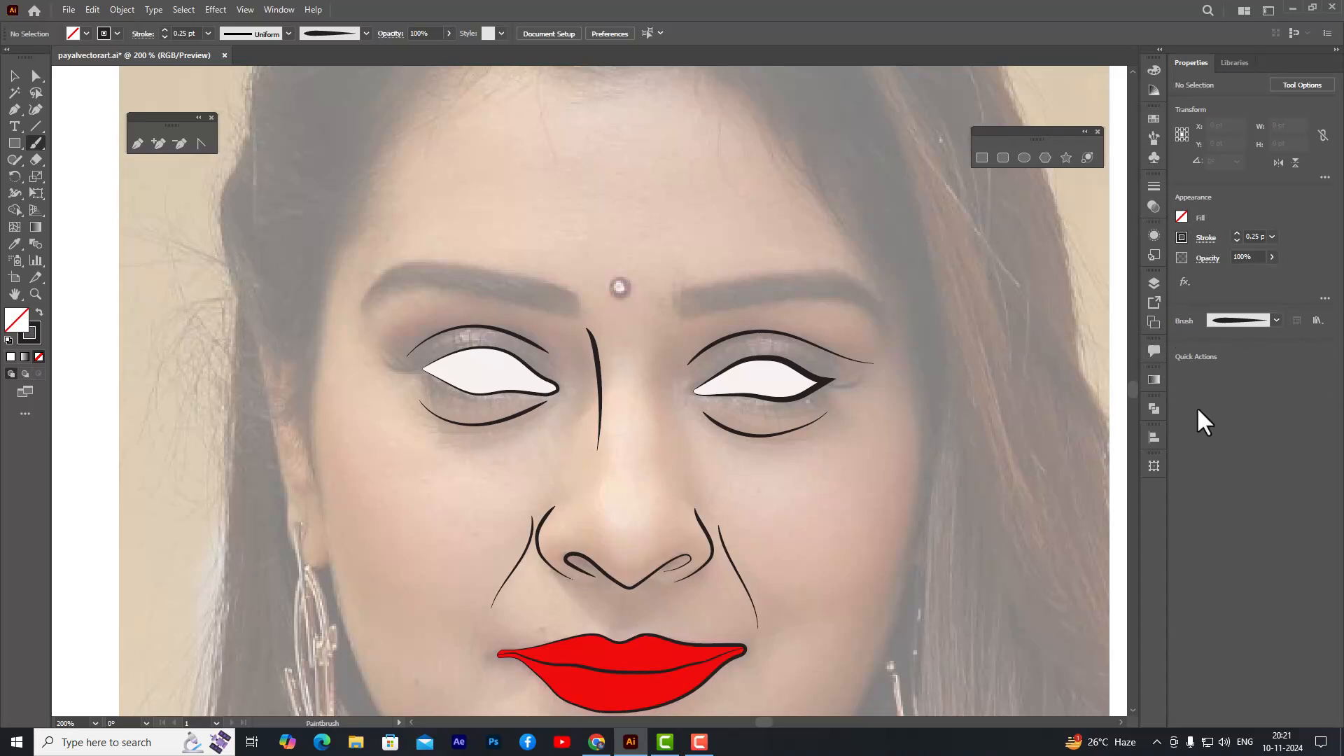
- Add a new layer above the lines layer
{"action": "left_click", "coordinate": [1153, 283]}
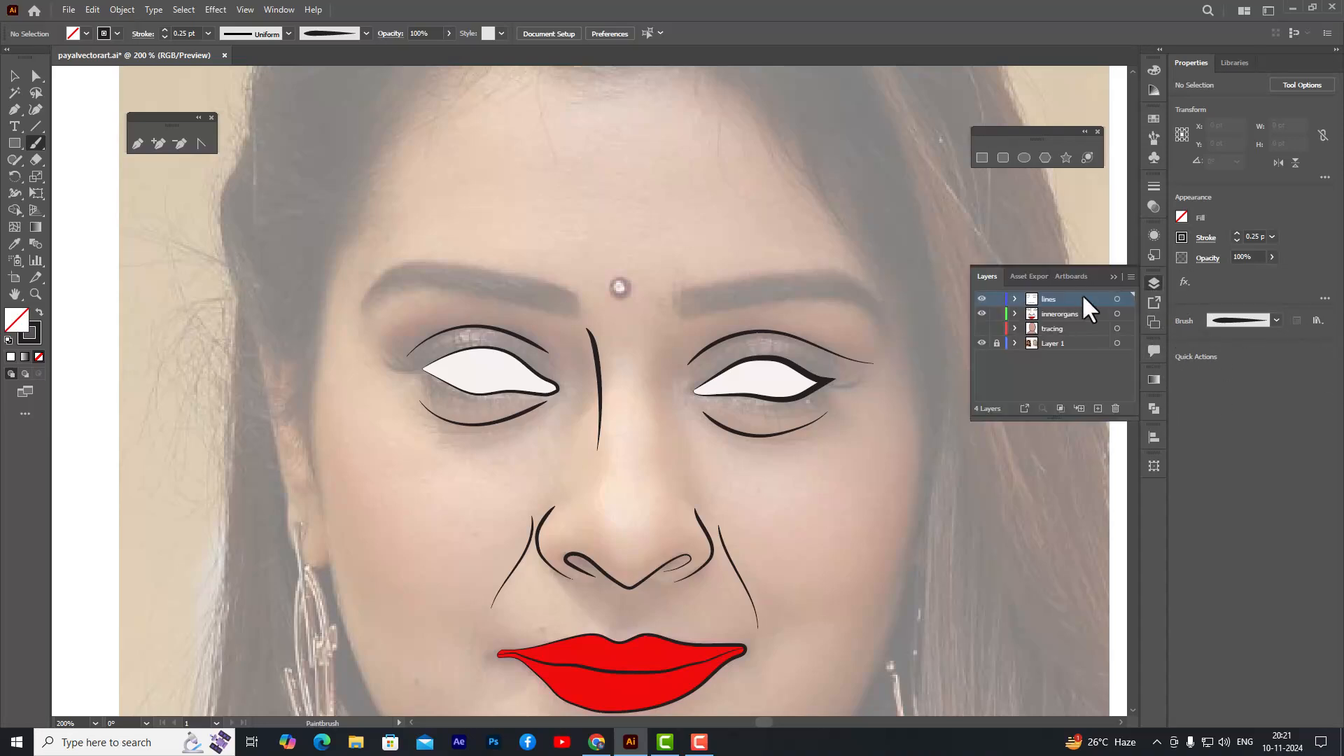
{"action": "left_click", "coordinate": [1097, 407]}
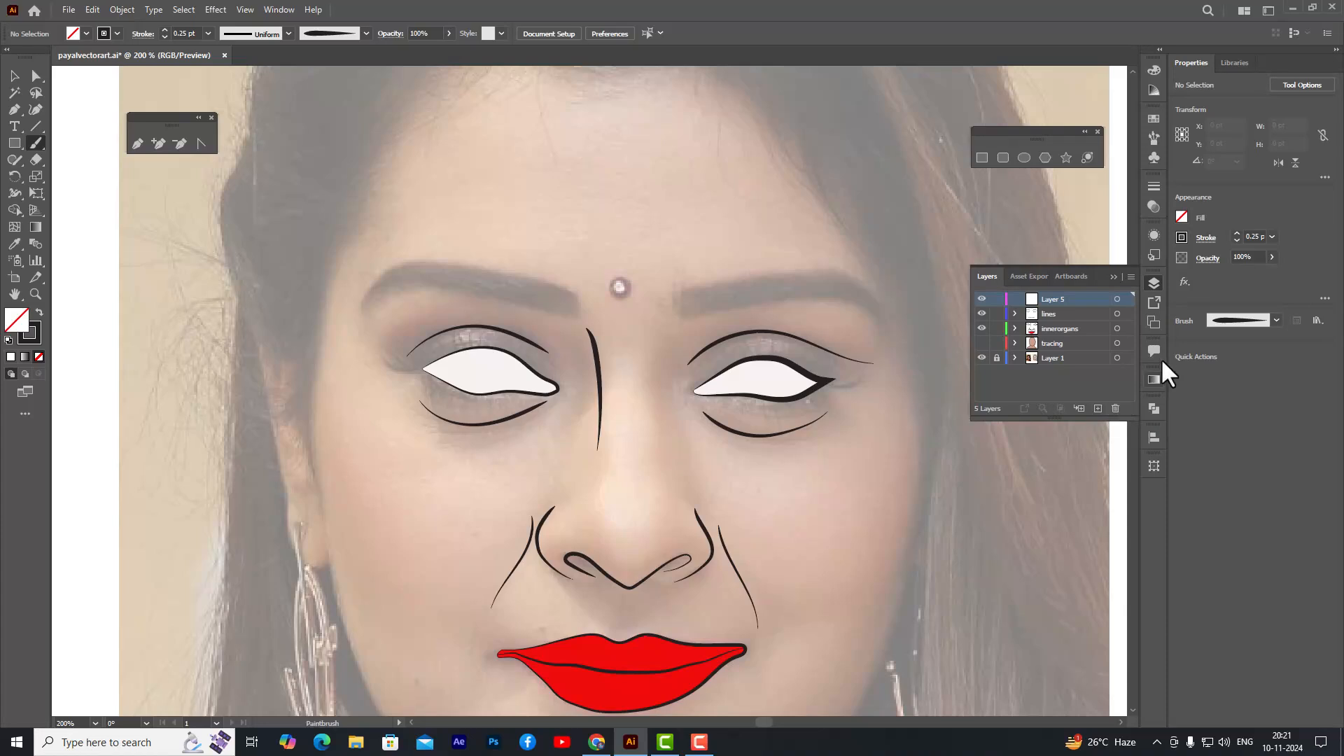
{"action": "left_click", "coordinate": [1154, 283]}
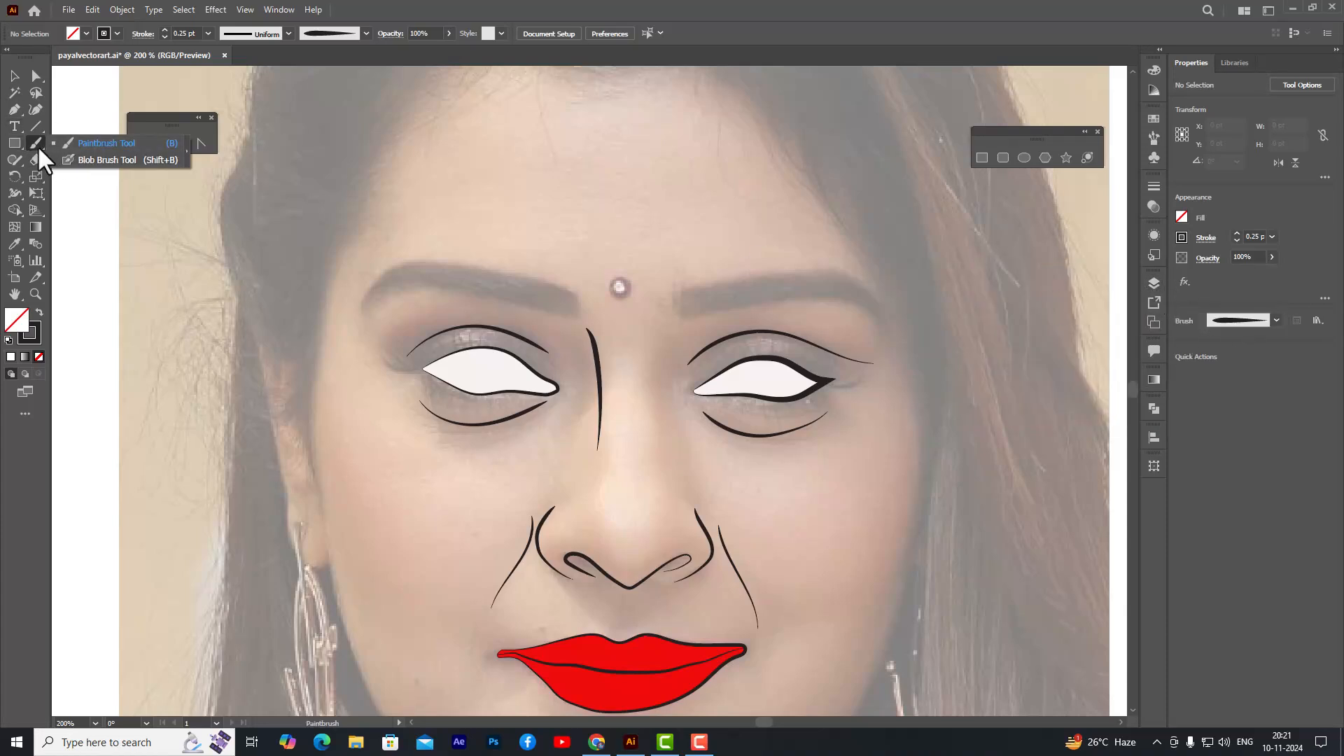
- Set up the Pencil tool to fill new pencil strokes, using a black fill and no stroke
{"action": "left_click", "coordinate": [15, 161]}
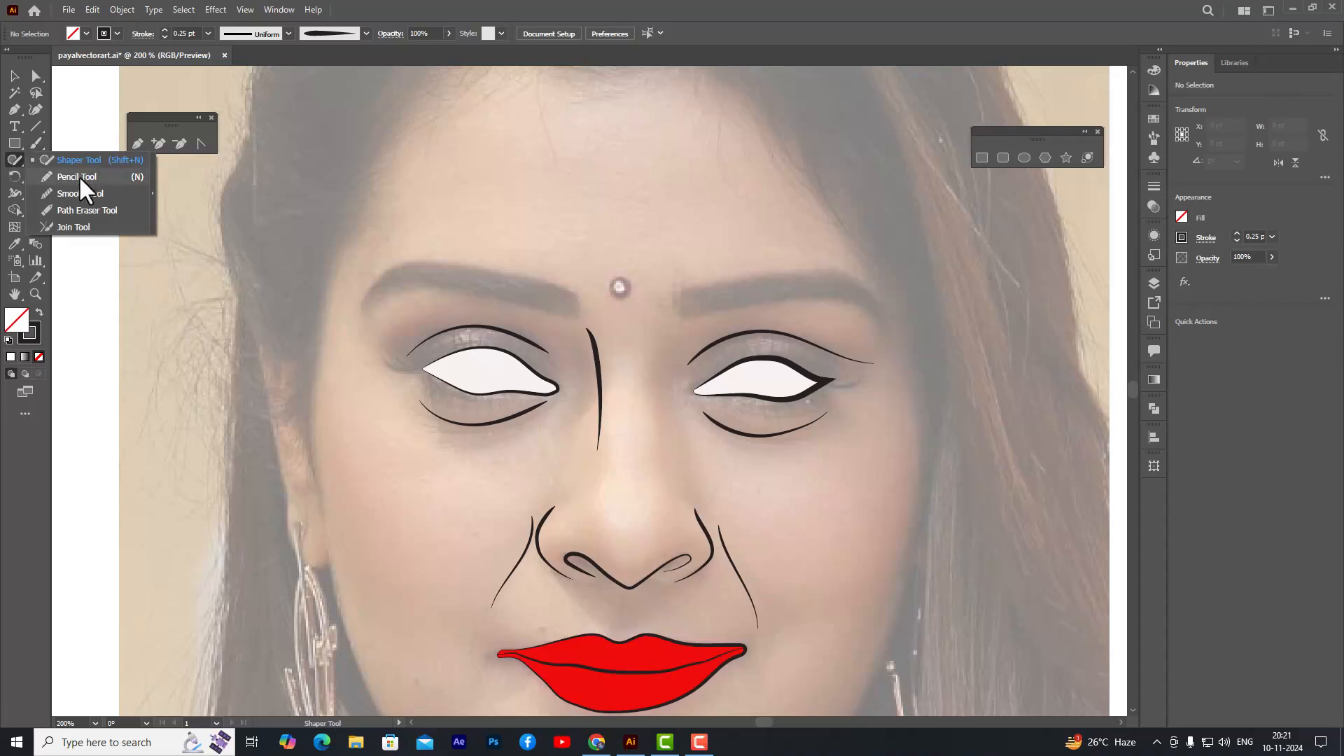
{"action": "left_click", "coordinate": [78, 176]}
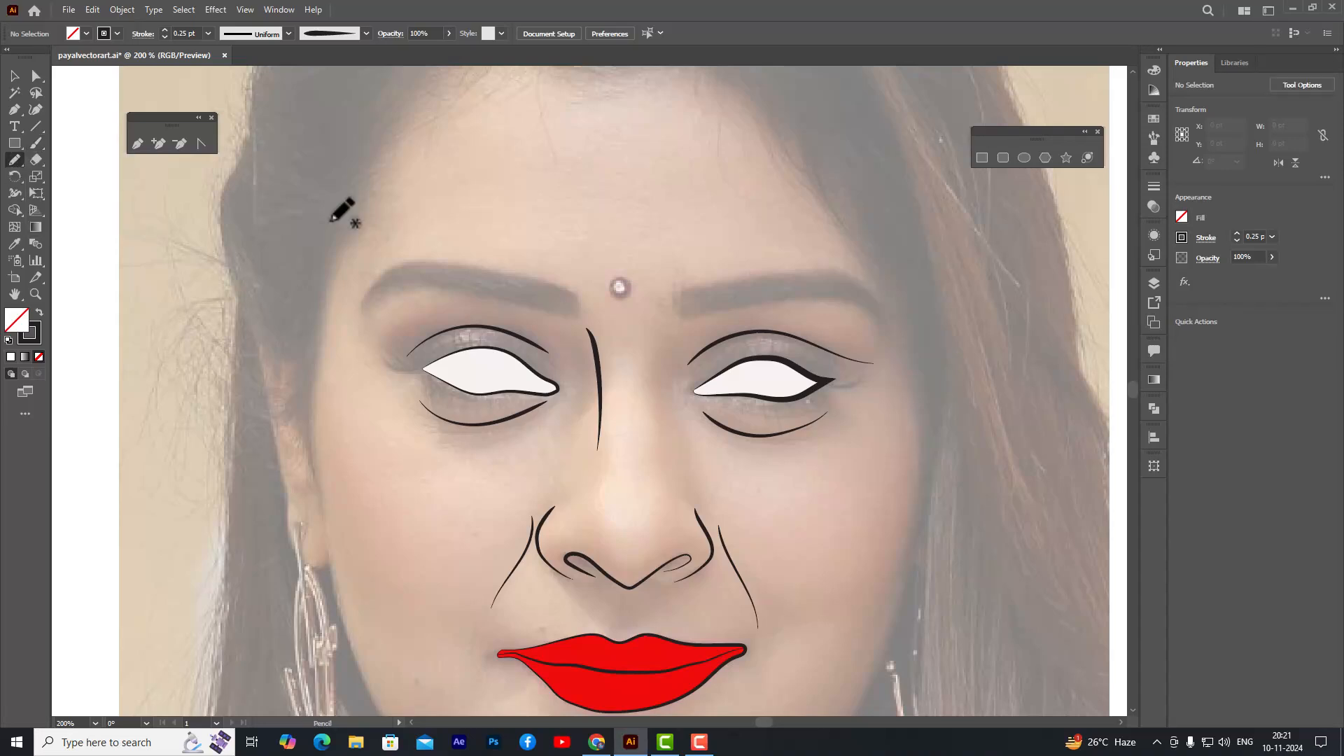
{"action": "double_click", "coordinate": [21, 163]}
{"action": "mouse_move", "coordinate": [678, 240]}
{"action": "left_mouse_down"}
{"action": "mouse_move", "coordinate": [917, 102]}
{"action": "mouse_move", "coordinate": [879, 97]}
{"action": "left_mouse_up"}
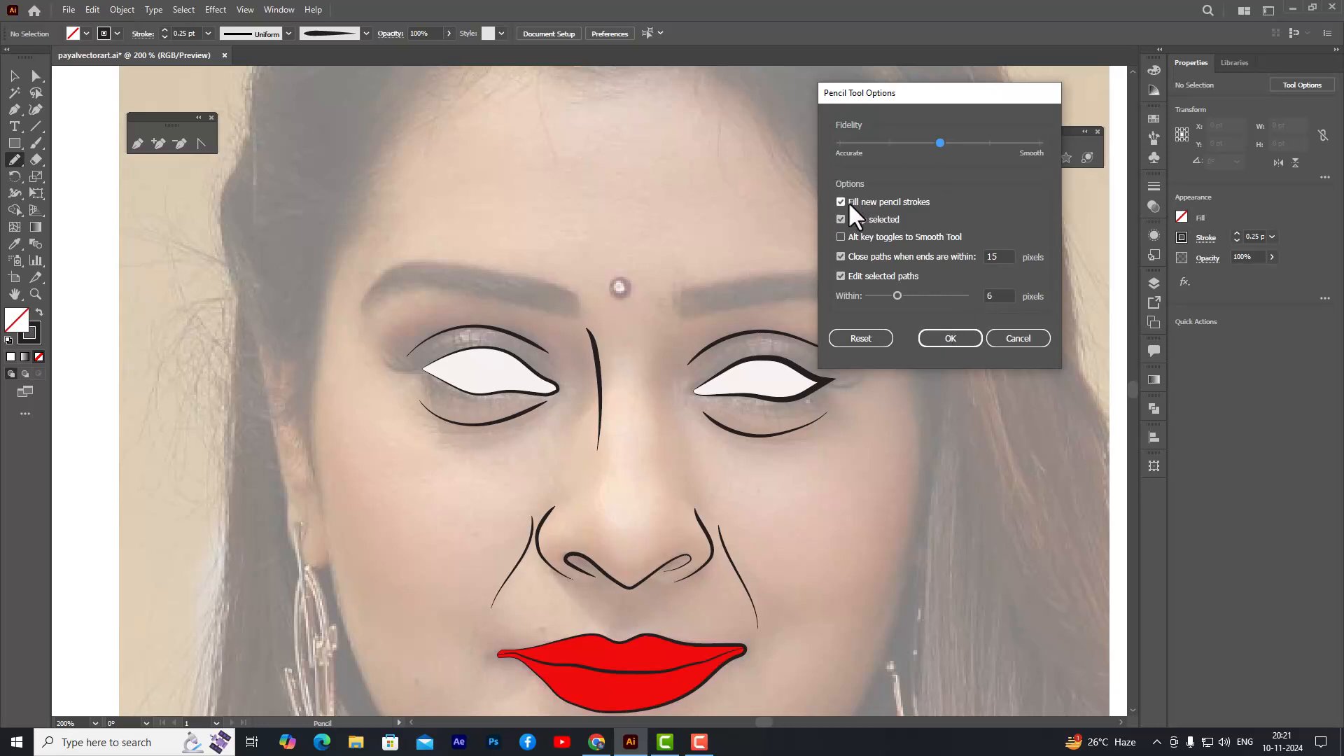
{"action": "left_click", "coordinate": [951, 336]}
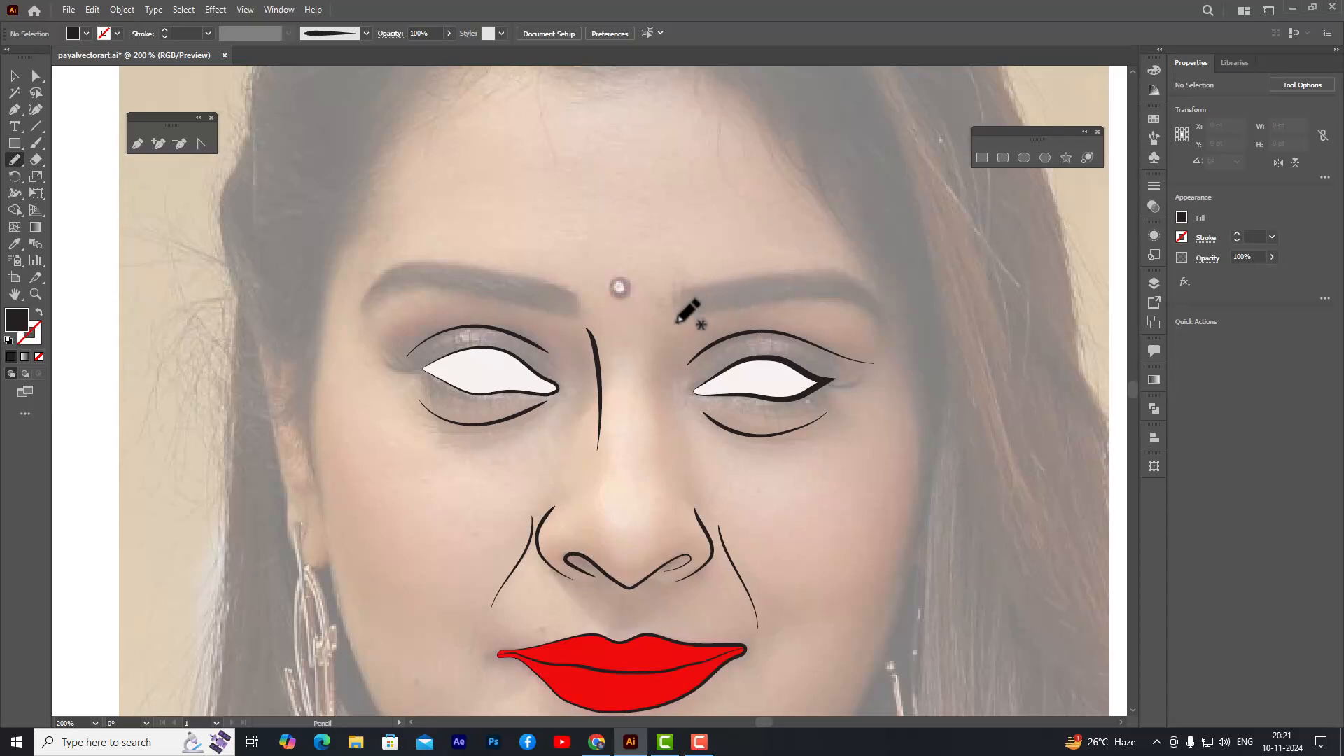
- Rename the new empty layer as eyebrows
{"action": "scroll", "coordinate": [721, 263], "scroll_direction": "up", "scroll_amount": 3}
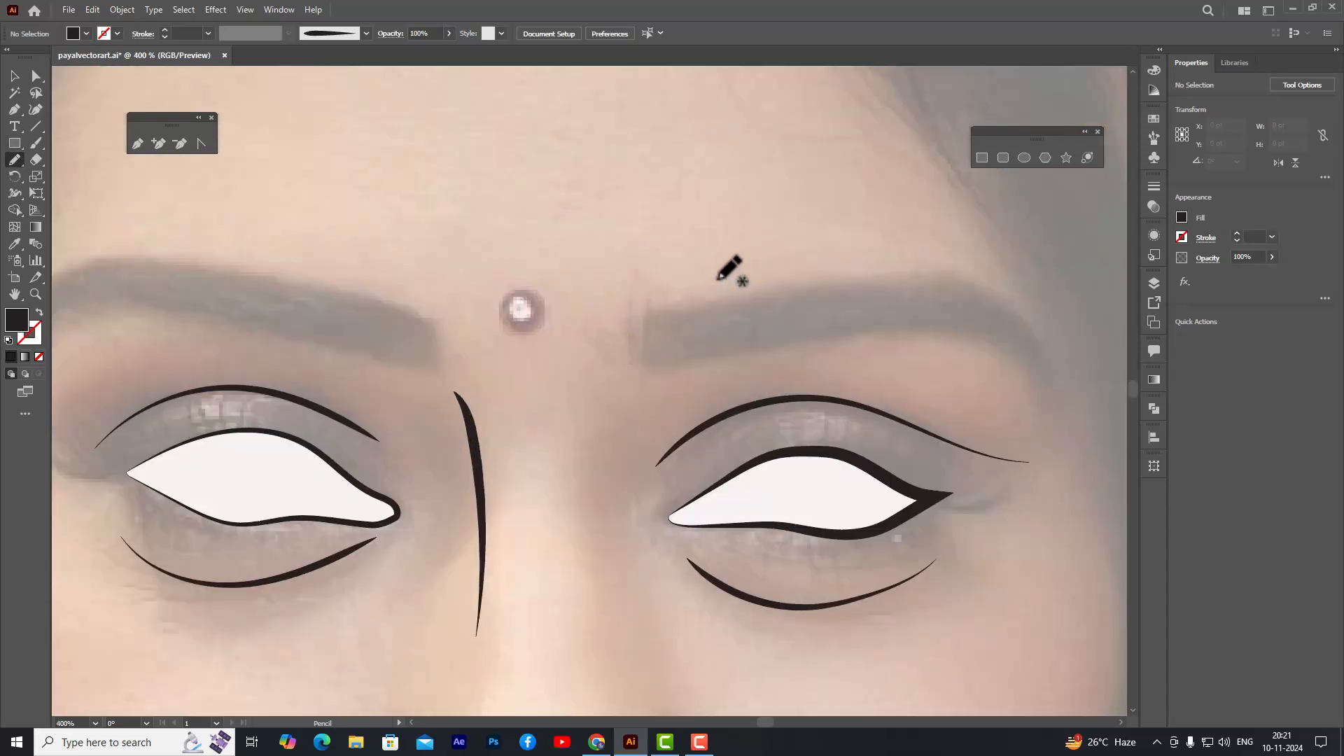
{"action": "left_click", "coordinate": [1154, 282]}
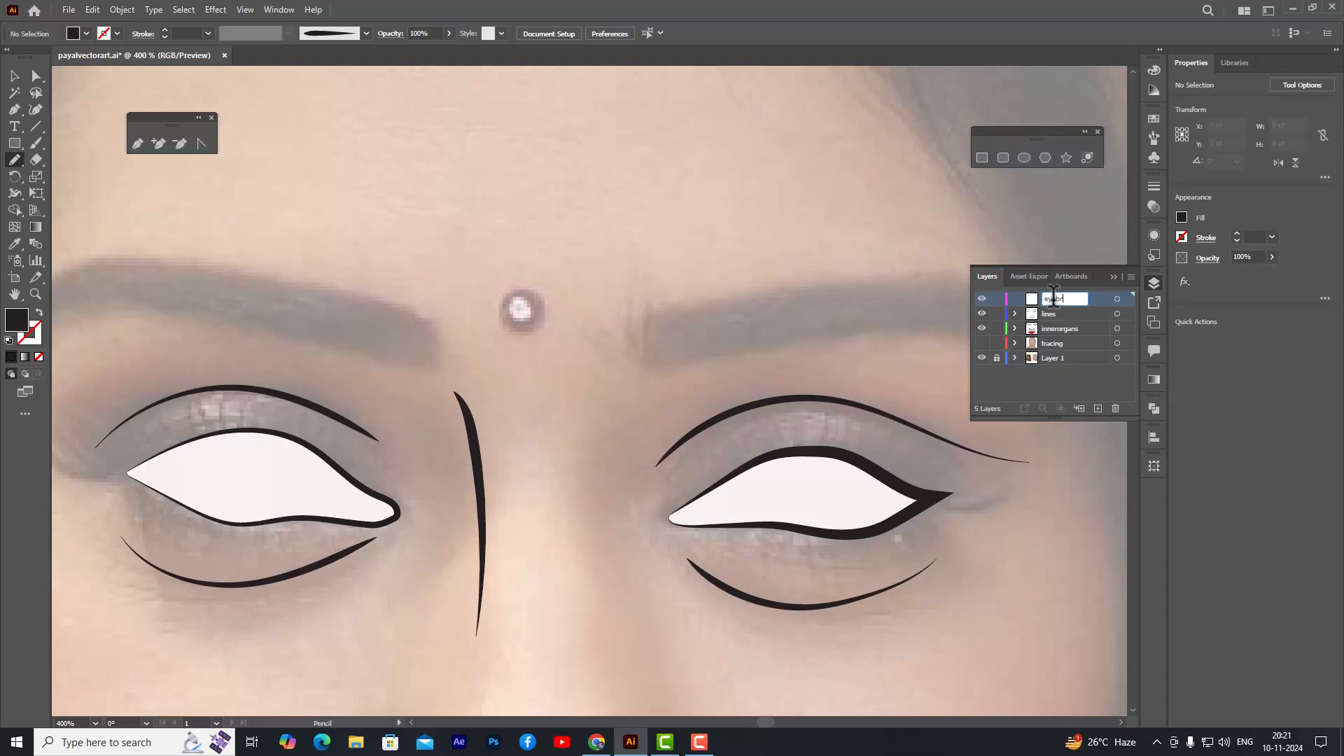
{"action": "key", "text": "Return"}
{"action": "left_click", "coordinate": [1156, 279]}
- Draw the right-side eyebrow as a closed black shape about 109 pt wide and 26 pt high, with hair-like tips at its inner end
{"action": "scroll", "coordinate": [726, 260], "scroll_direction": "down", "scroll_amount": 2}
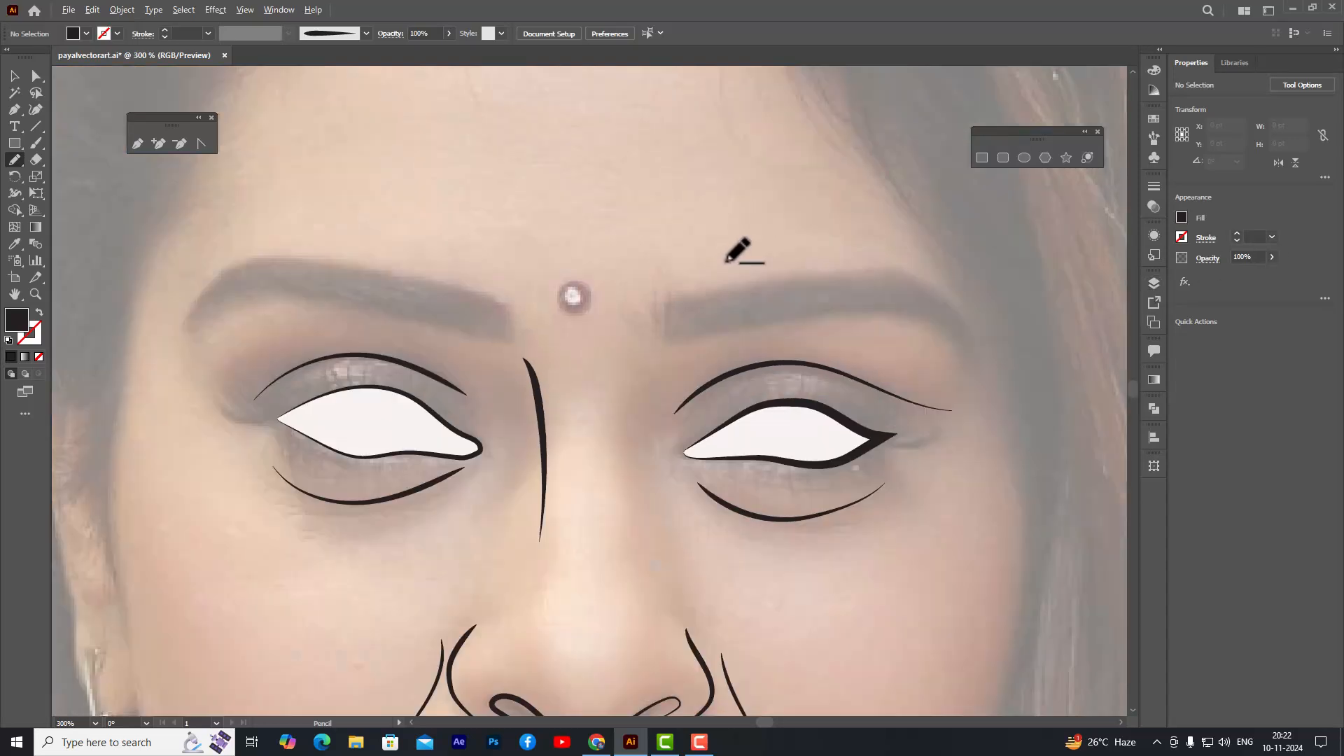
{"action": "scroll", "coordinate": [726, 260], "scroll_direction": "up", "scroll_amount": 2}
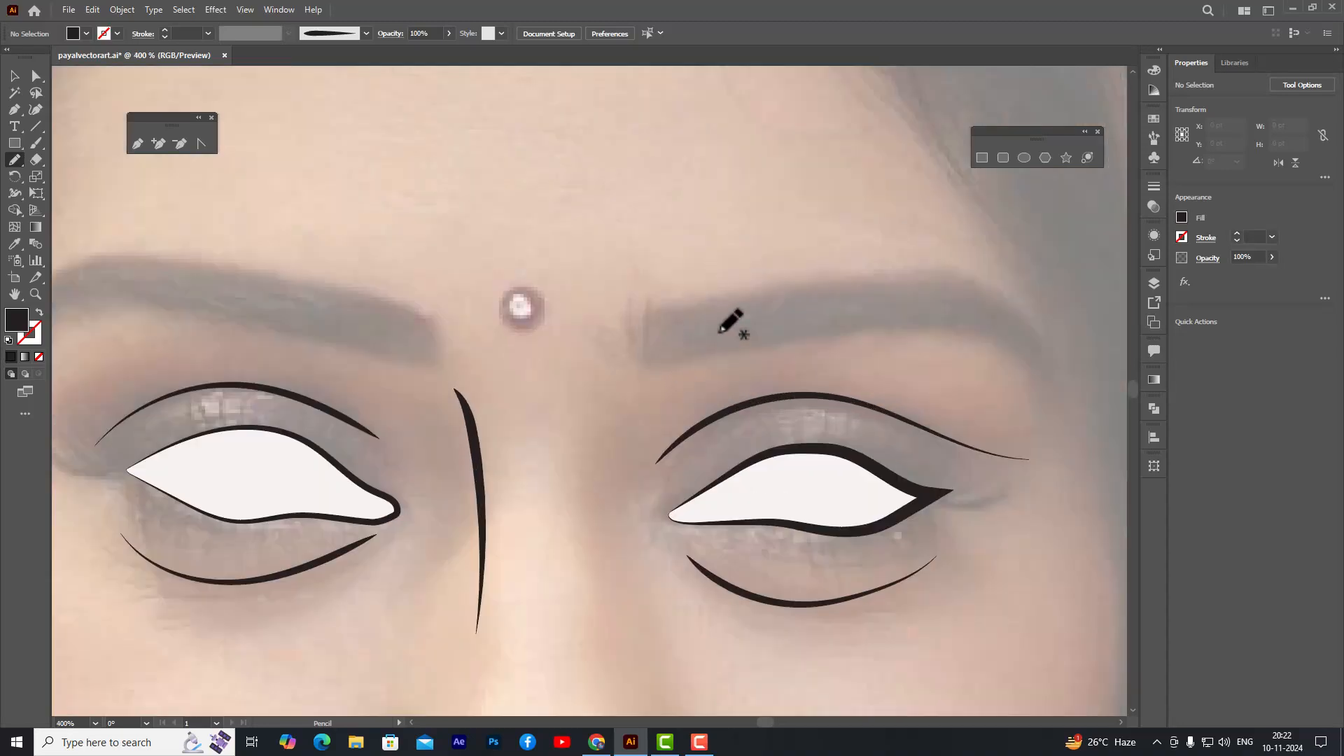
{"action": "mouse_move", "coordinate": [673, 362]}
{"action": "left_mouse_down"}
{"action": "mouse_move", "coordinate": [641, 352]}
{"action": "mouse_move", "coordinate": [625, 299]}
{"action": "mouse_move", "coordinate": [631, 317]}
{"action": "mouse_move", "coordinate": [671, 315]}
{"action": "mouse_move", "coordinate": [908, 275]}
{"action": "mouse_move", "coordinate": [1006, 306]}
{"action": "mouse_move", "coordinate": [1045, 342]}
{"action": "mouse_move", "coordinate": [1056, 378]}
{"action": "mouse_move", "coordinate": [940, 324]}
{"action": "mouse_move", "coordinate": [671, 361]}
{"action": "left_mouse_up"}
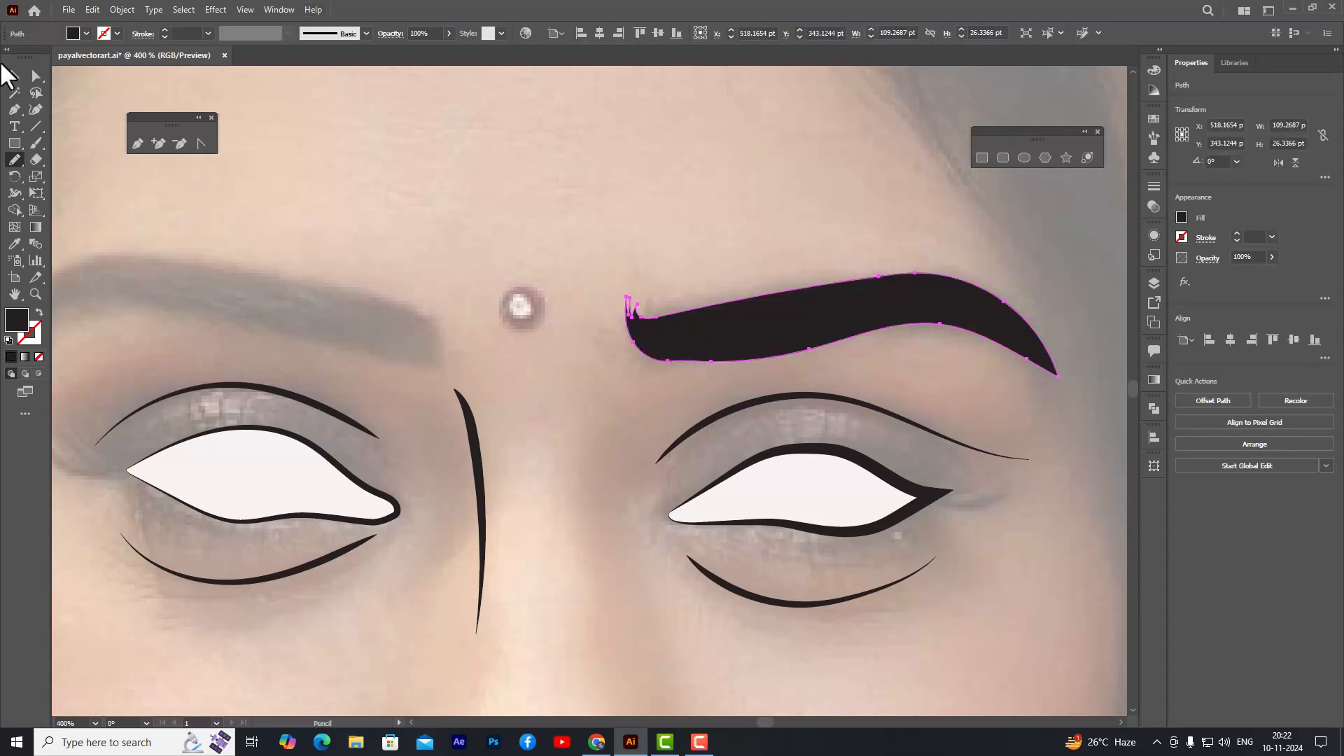
- Smooth the lower edge of the right-side eyebrow by shifting its anchor points slightly, and deselect the shape
{"action": "left_click", "coordinate": [33, 79]}
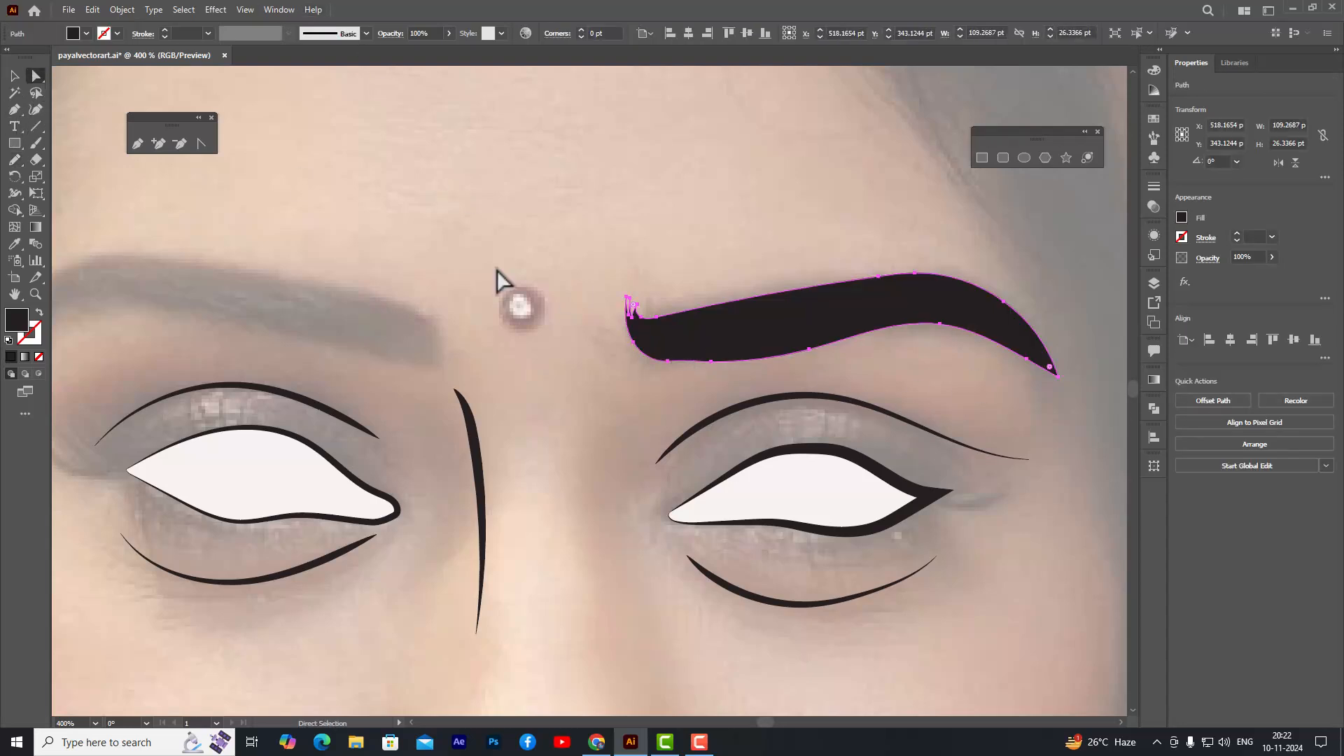
{"action": "left_click", "coordinate": [809, 346]}
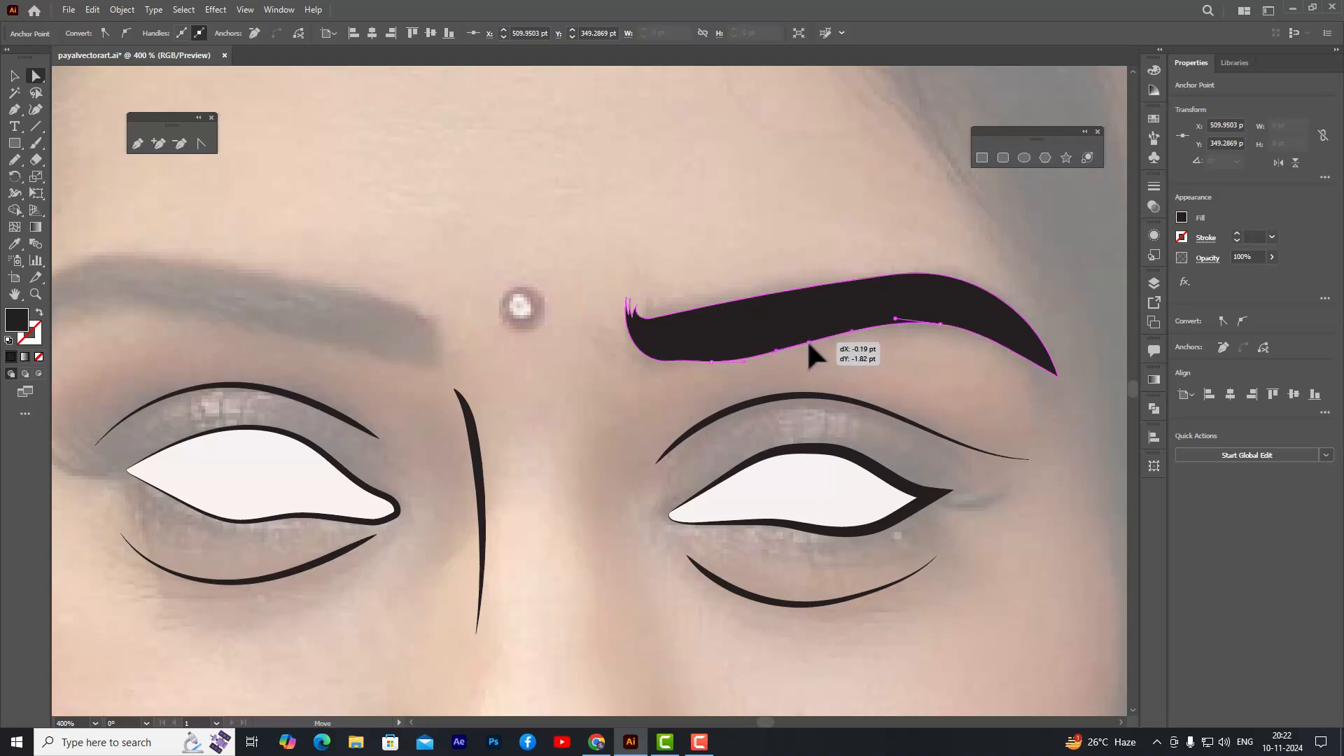
{"action": "left_click_drag", "start_coordinate": [810, 344], "coordinate": [809, 340]}
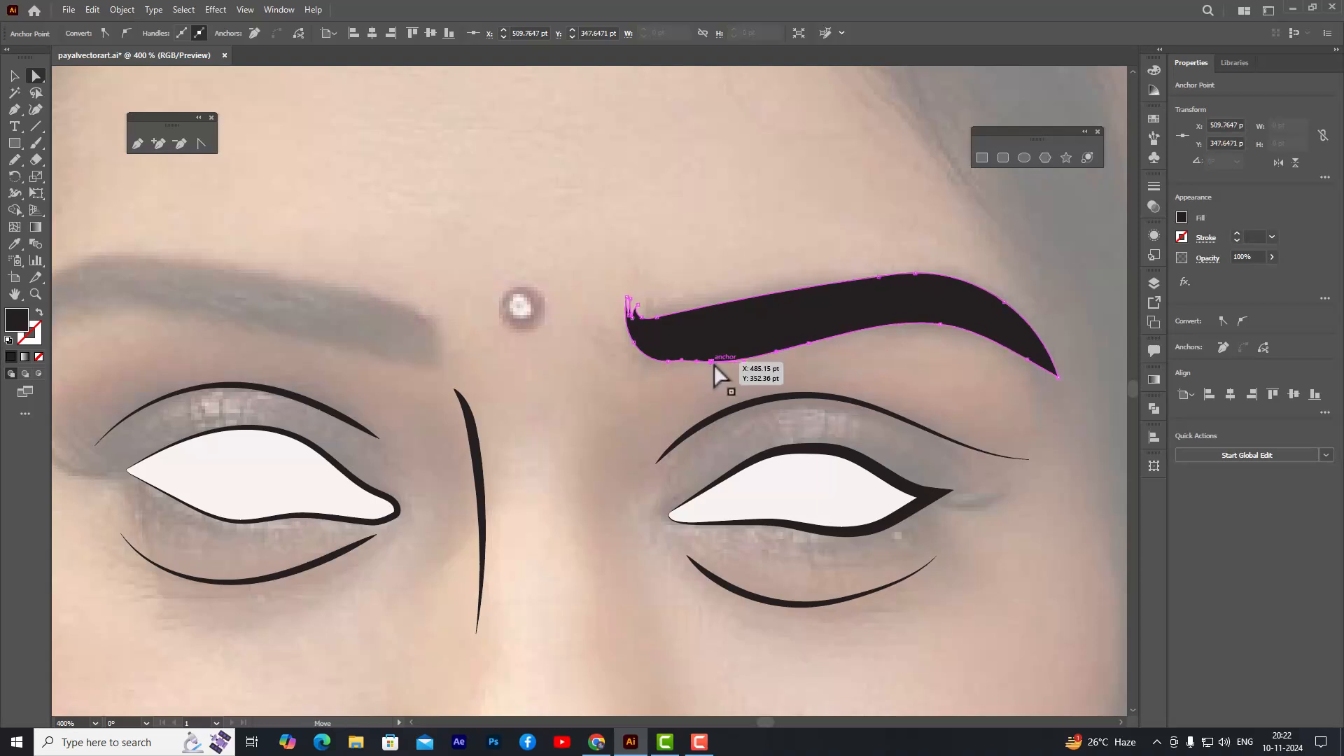
{"action": "left_click", "coordinate": [683, 363]}
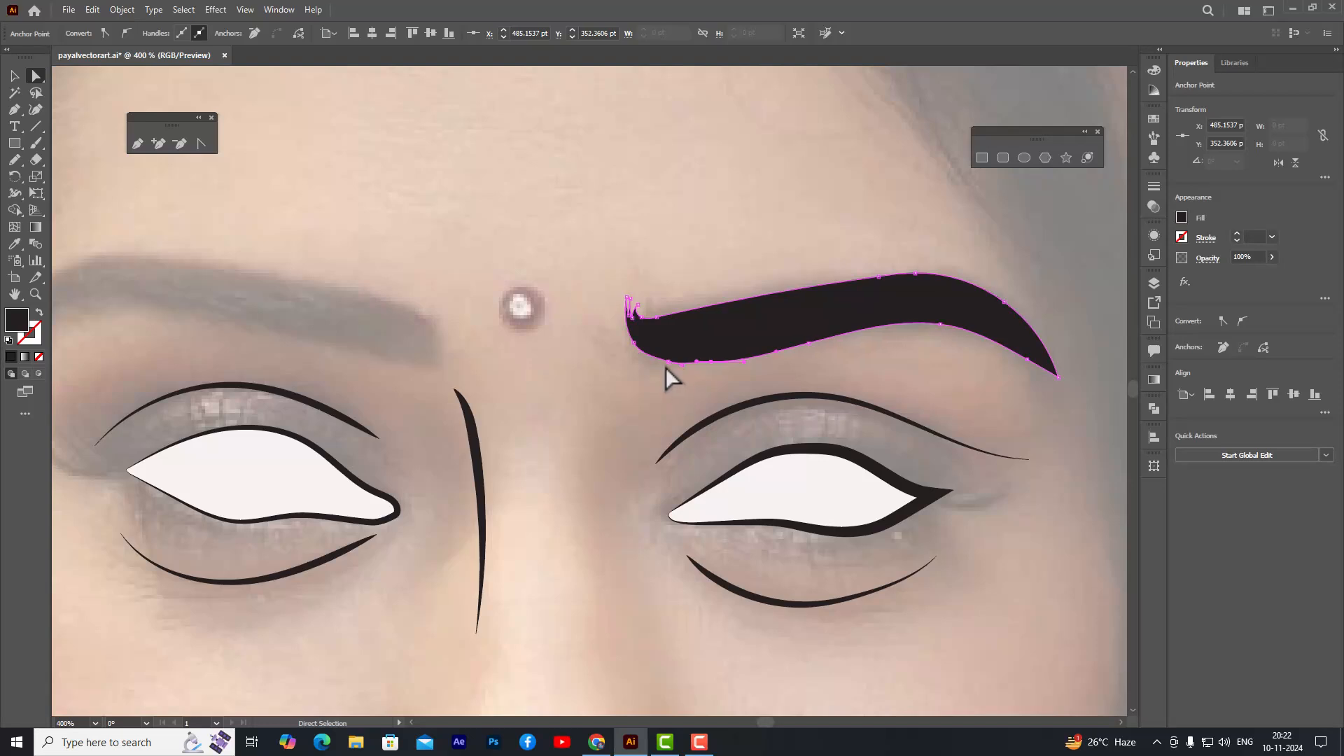
{"action": "left_click_drag", "start_coordinate": [699, 364], "coordinate": [697, 365]}
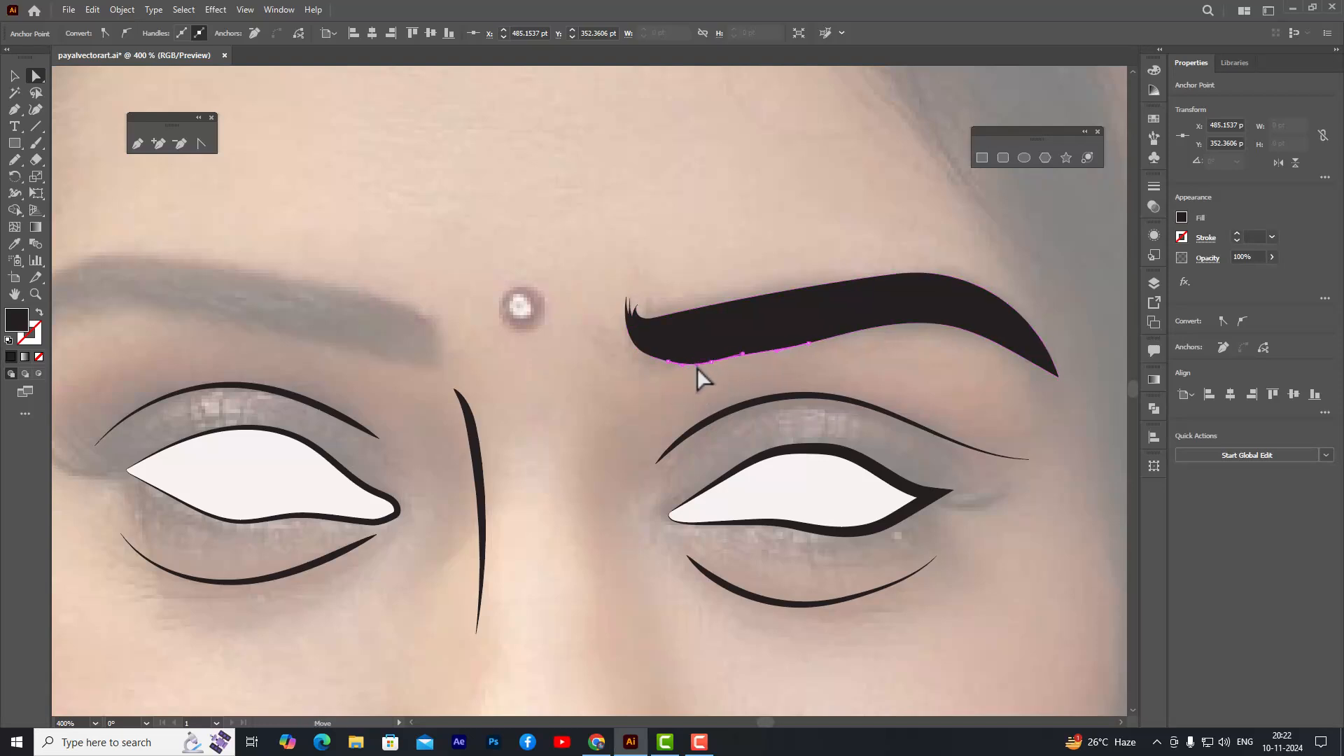
{"action": "left_click", "coordinate": [578, 210]}
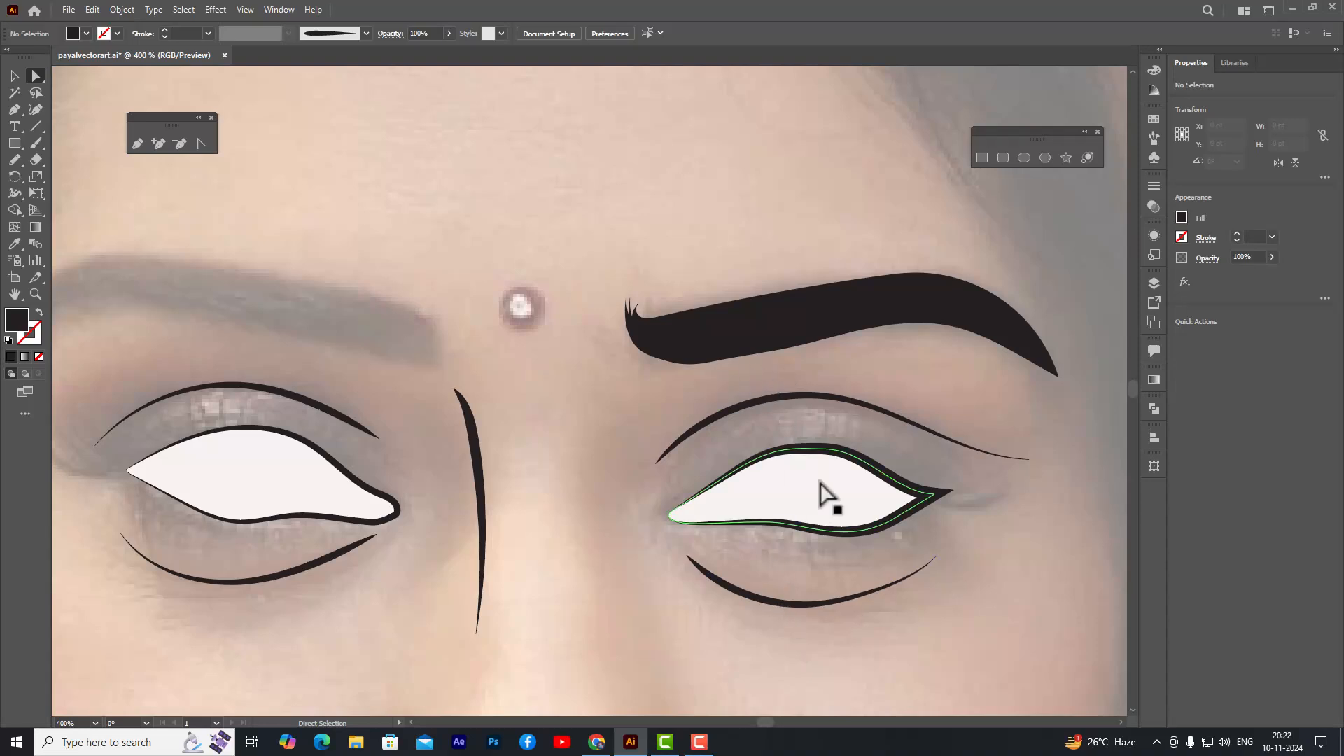
- Draw the left-side eyebrow over the photo as a closed black shape about 110 pt wide and 28 pt high, and deselect it
{"action": "key", "text": "h"}
{"action": "left_click_drag", "start_coordinate": [563, 424], "coordinate": [816, 480]}
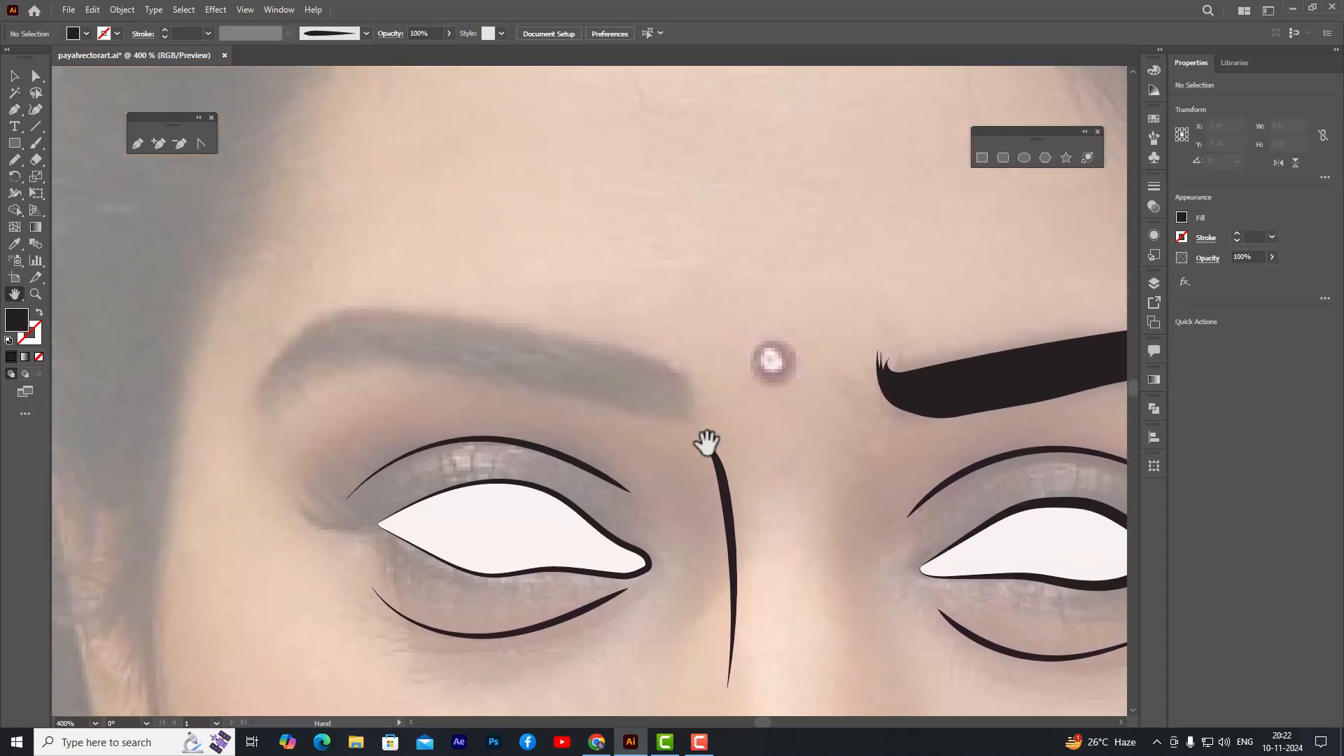
{"action": "left_click_drag", "start_coordinate": [784, 335], "coordinate": [801, 321]}
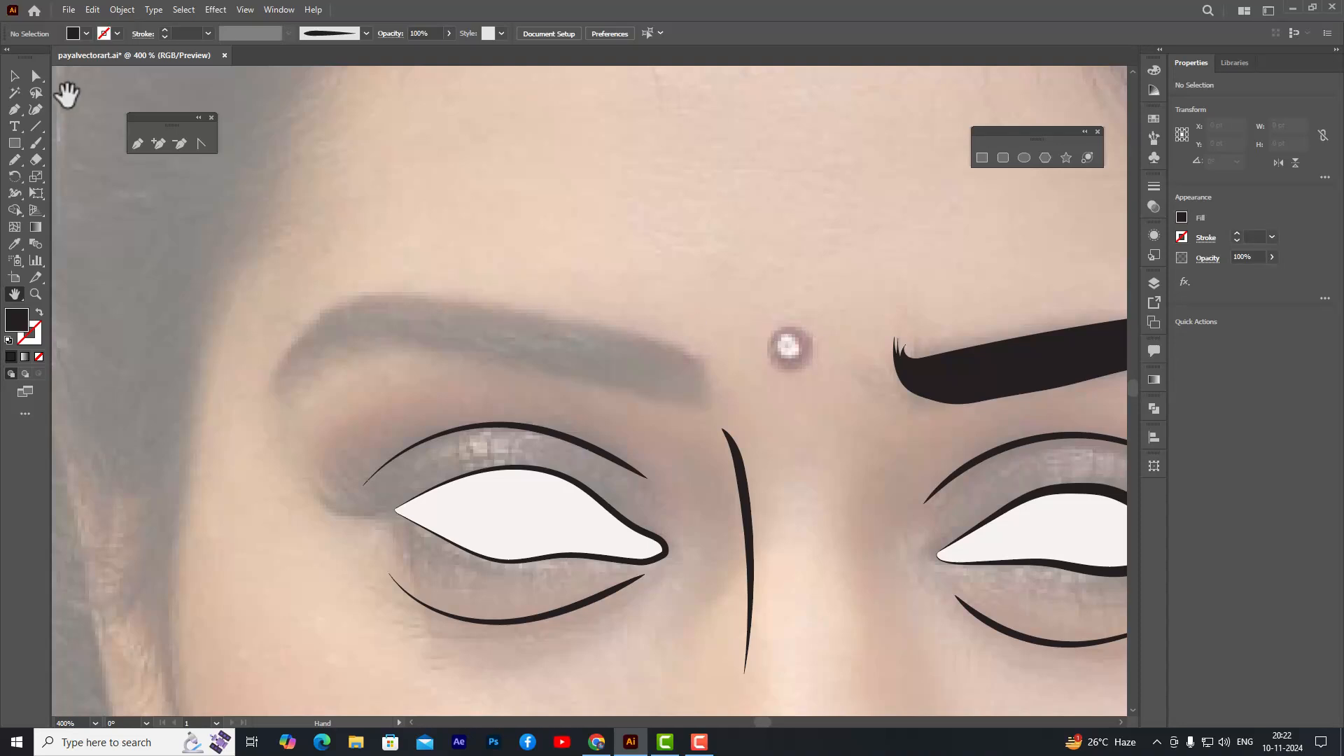
{"action": "left_click", "coordinate": [17, 159]}
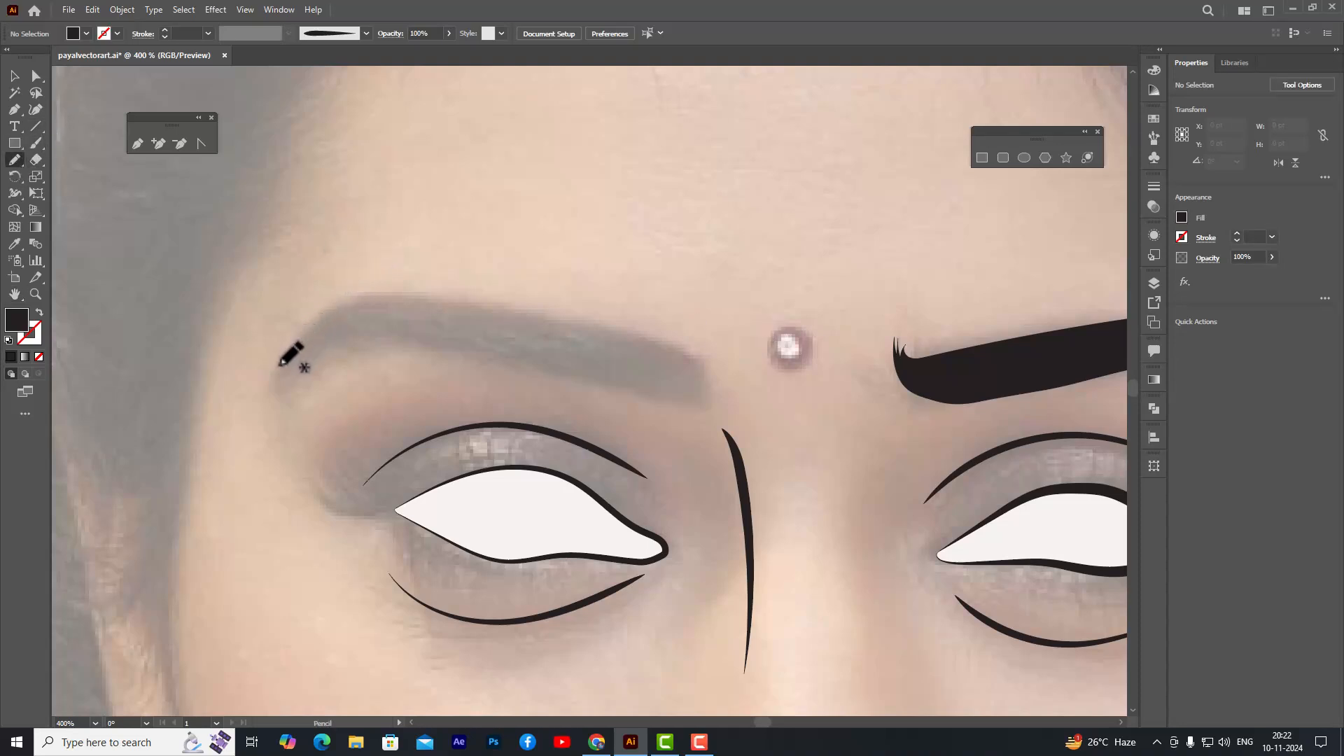
{"action": "mouse_move", "coordinate": [277, 366]}
{"action": "left_mouse_down"}
{"action": "mouse_move", "coordinate": [334, 308]}
{"action": "mouse_move", "coordinate": [389, 297]}
{"action": "mouse_move", "coordinate": [693, 358]}
{"action": "mouse_move", "coordinate": [704, 406]}
{"action": "mouse_move", "coordinate": [394, 337]}
{"action": "mouse_move", "coordinate": [344, 336]}
{"action": "mouse_move", "coordinate": [273, 384]}
{"action": "mouse_move", "coordinate": [298, 343]}
{"action": "left_mouse_up"}
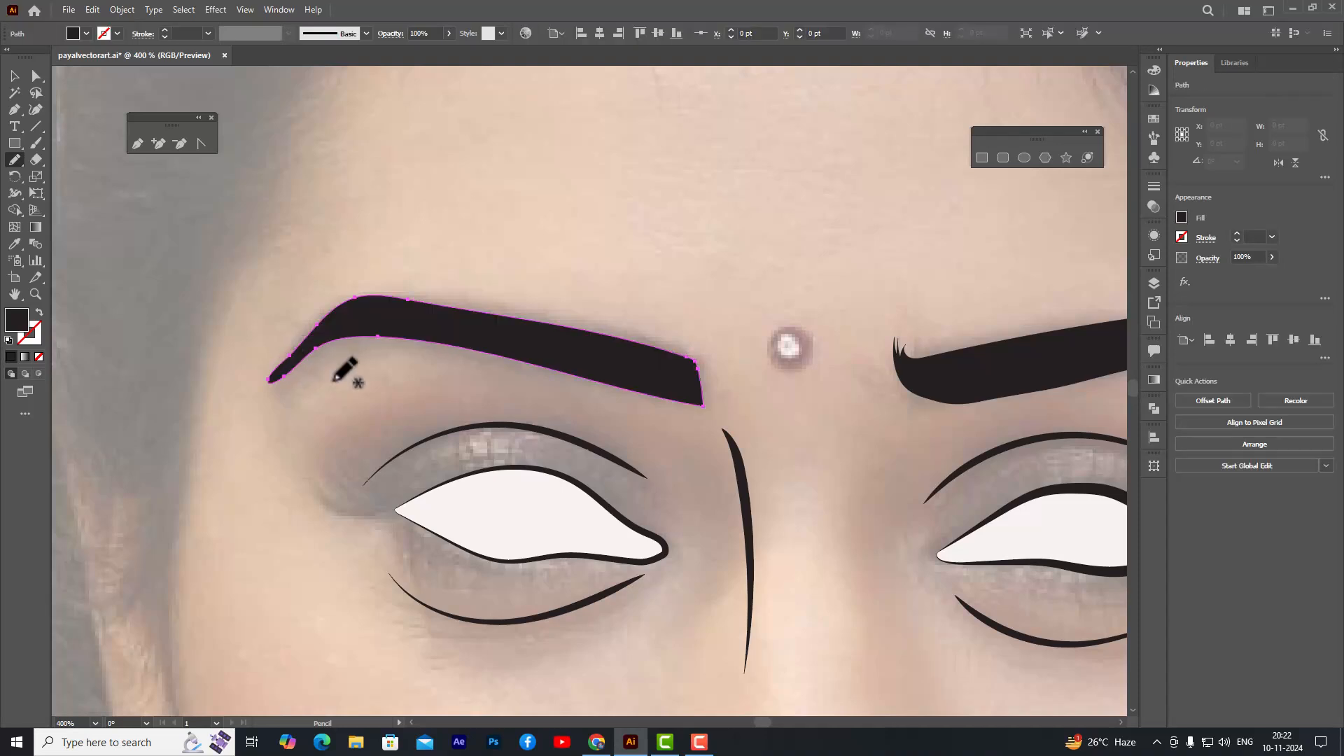
{"action": "left_click", "coordinate": [15, 76]}
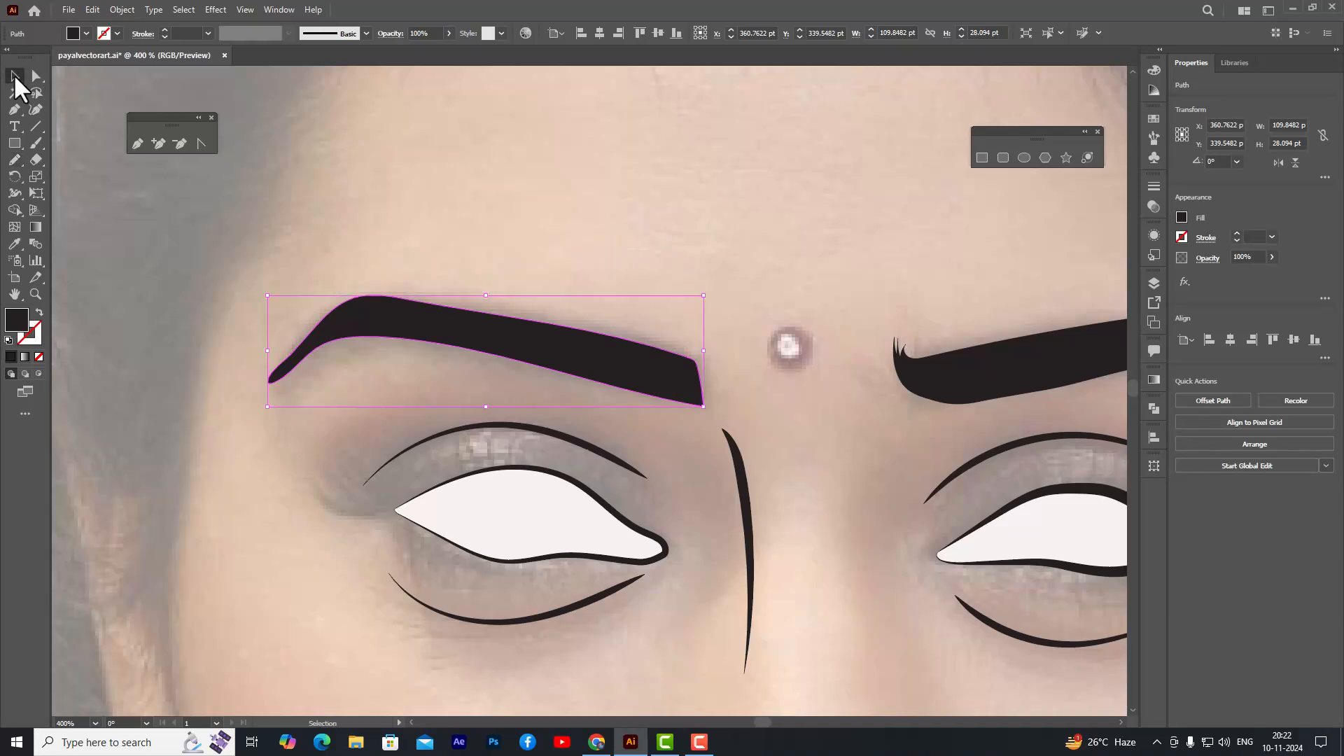
{"action": "left_click", "coordinate": [695, 229]}
- Show the tracing layer with the skin-coloured face and neck, and make it the active layer
{"action": "scroll", "coordinate": [837, 226], "scroll_direction": "down", "scroll_amount": 6}
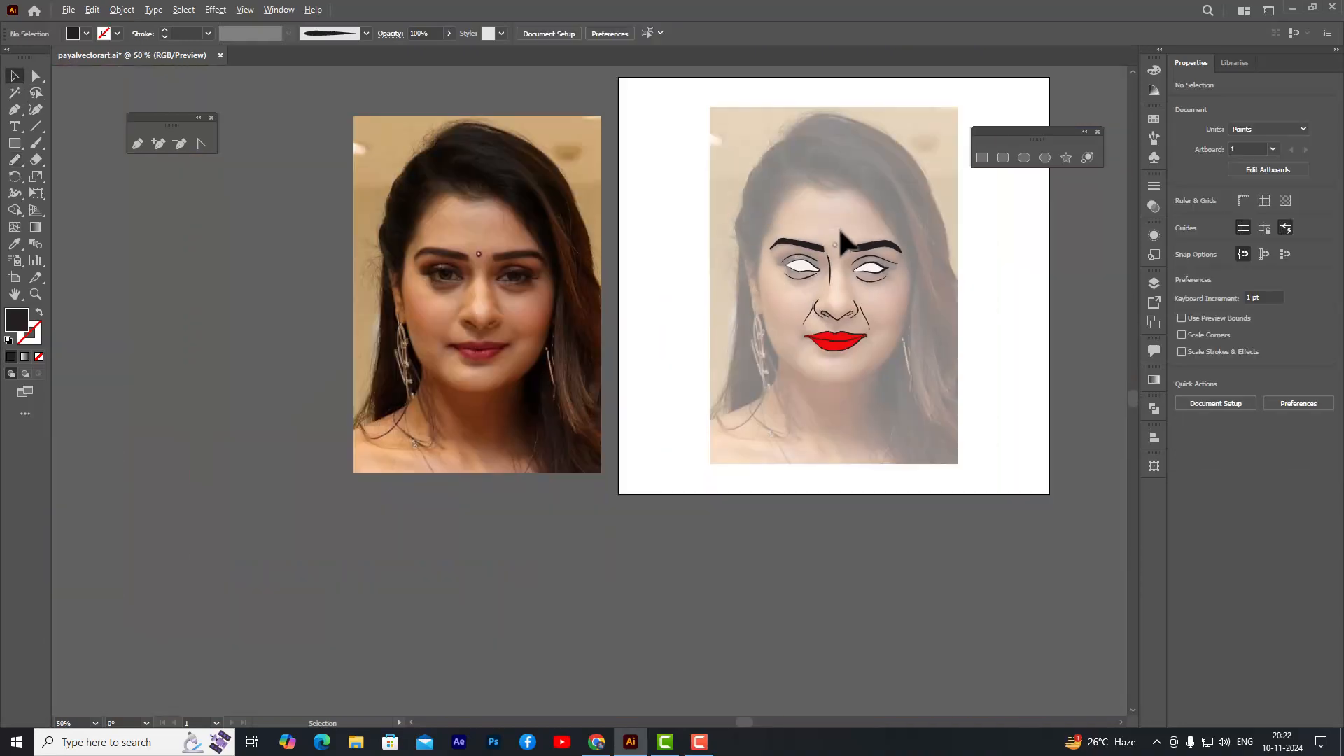
{"action": "scroll", "coordinate": [963, 238], "scroll_direction": "up", "scroll_amount": 2}
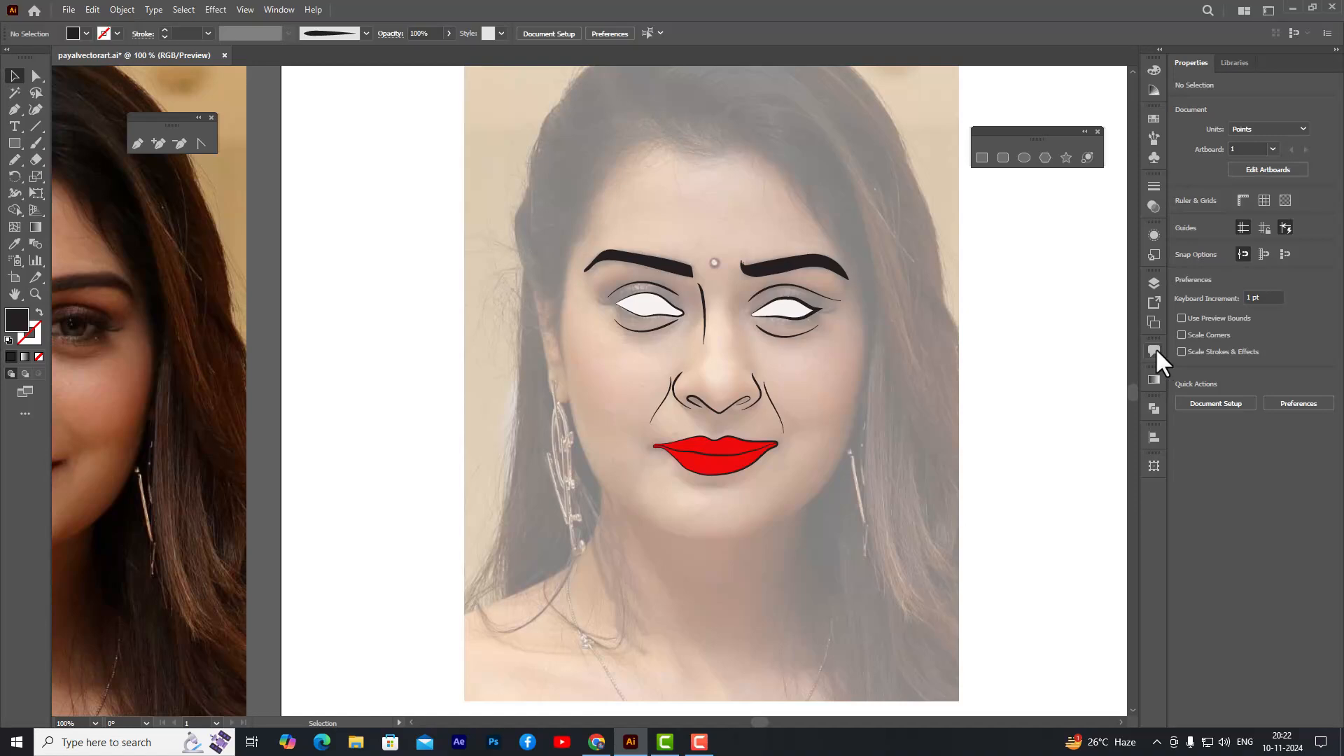
{"action": "left_click", "coordinate": [1154, 283]}
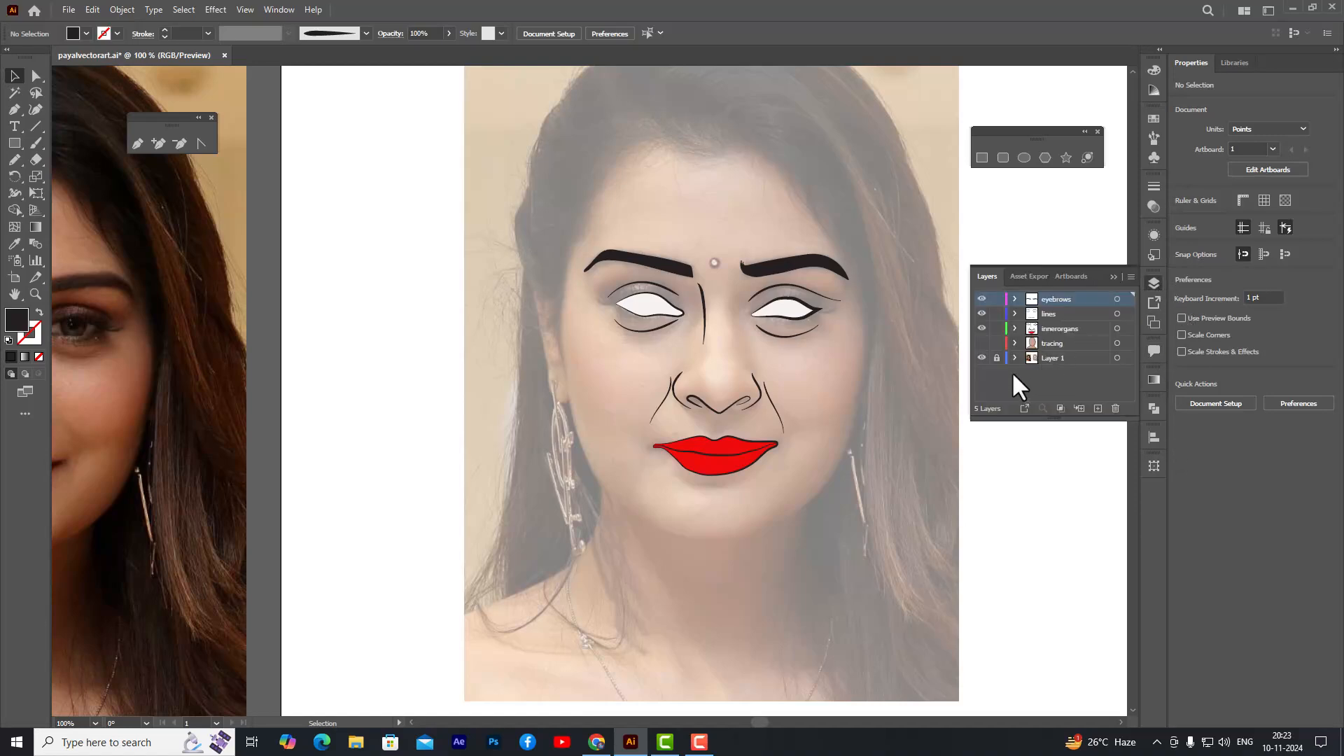
{"action": "left_click", "coordinate": [981, 343]}
{"action": "left_click", "coordinate": [1059, 347]}
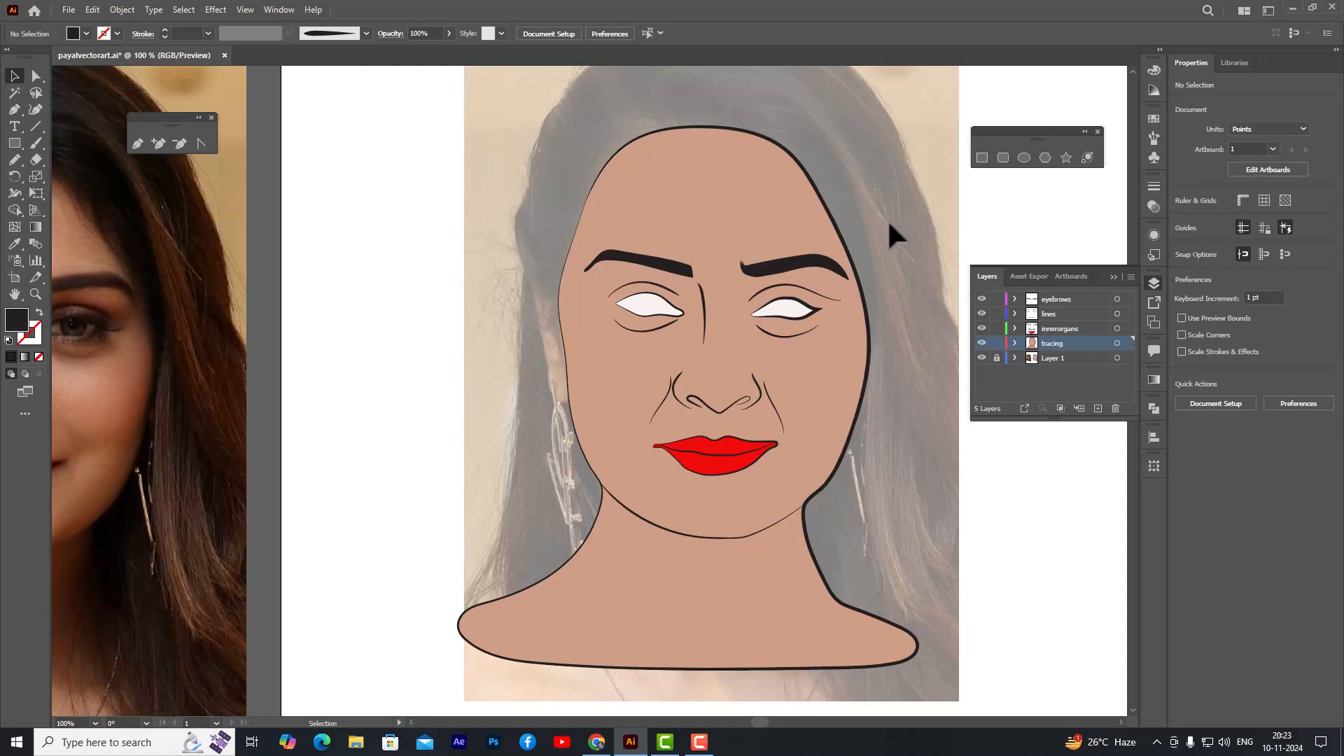
{"action": "left_click", "coordinate": [1154, 283]}
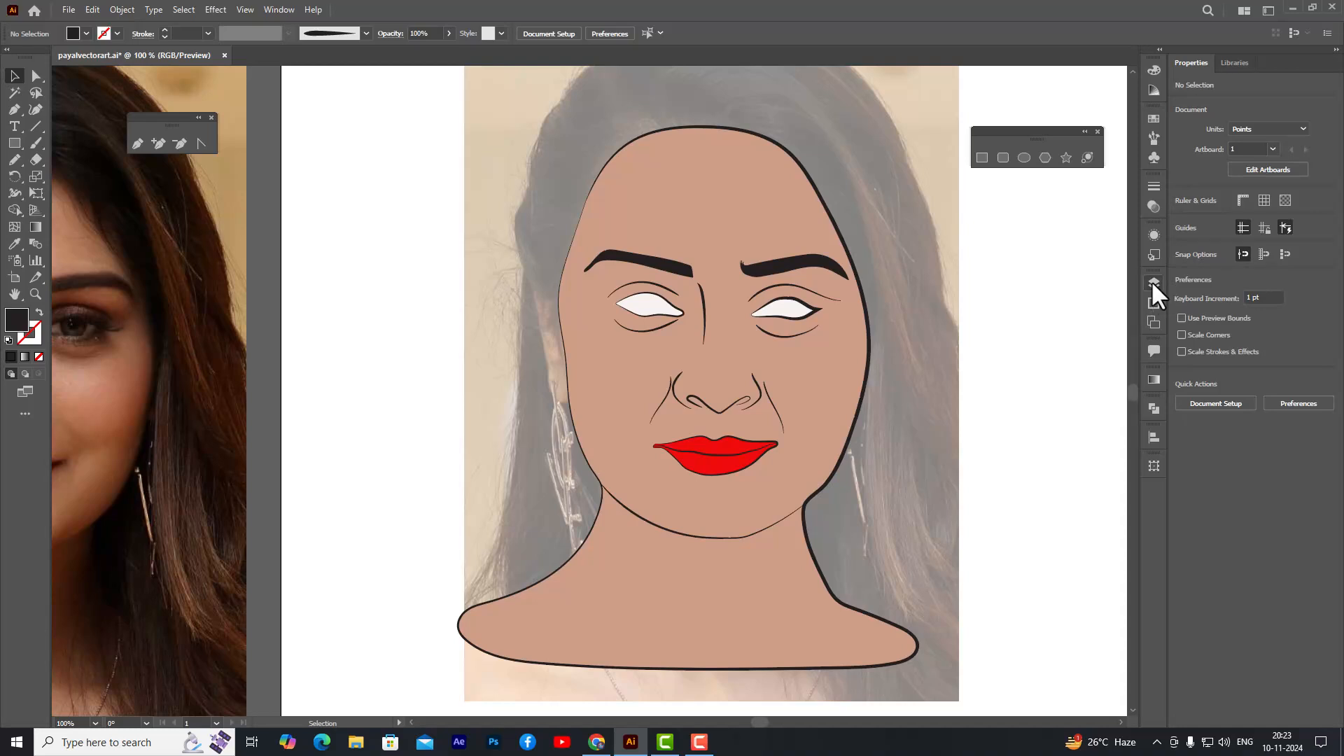
- Choose the Pencil tool and add a new layer named eyelashes above the eyebrows layer
{"action": "left_click", "coordinate": [1153, 284]}
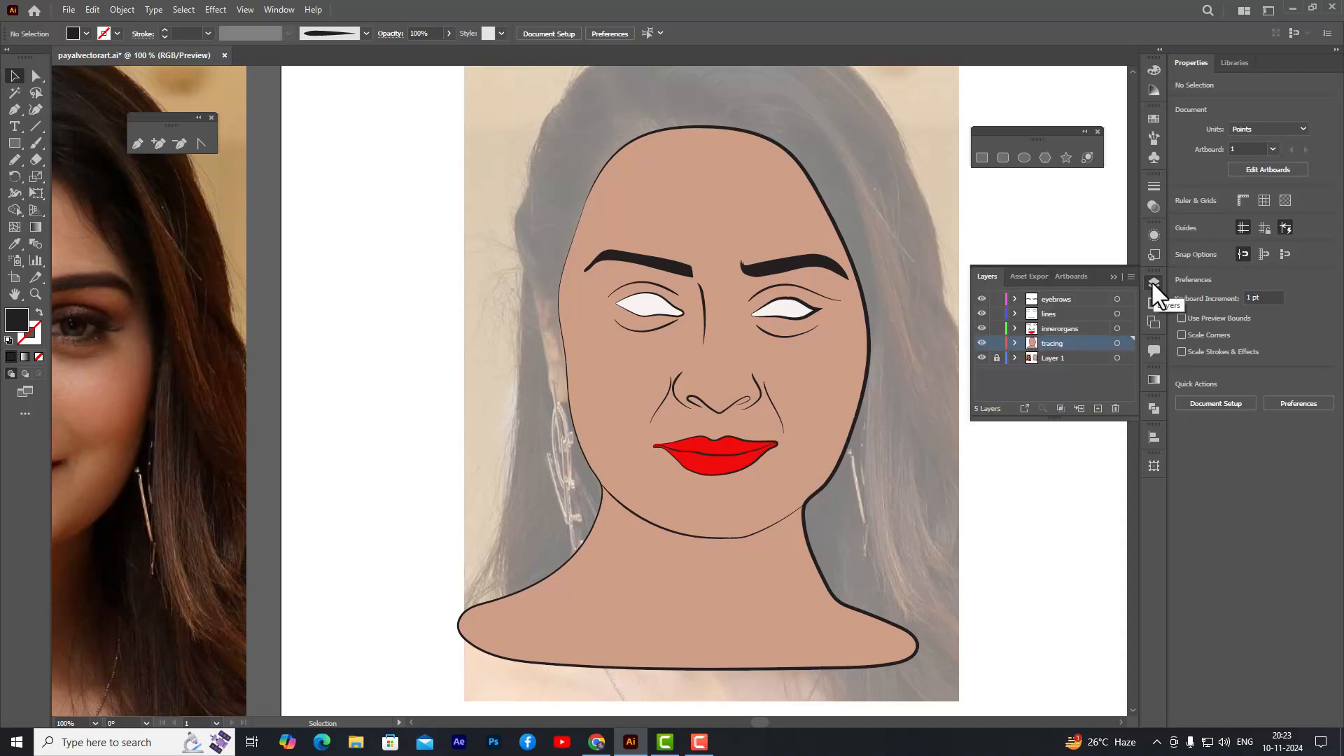
{"action": "left_click", "coordinate": [1154, 284]}
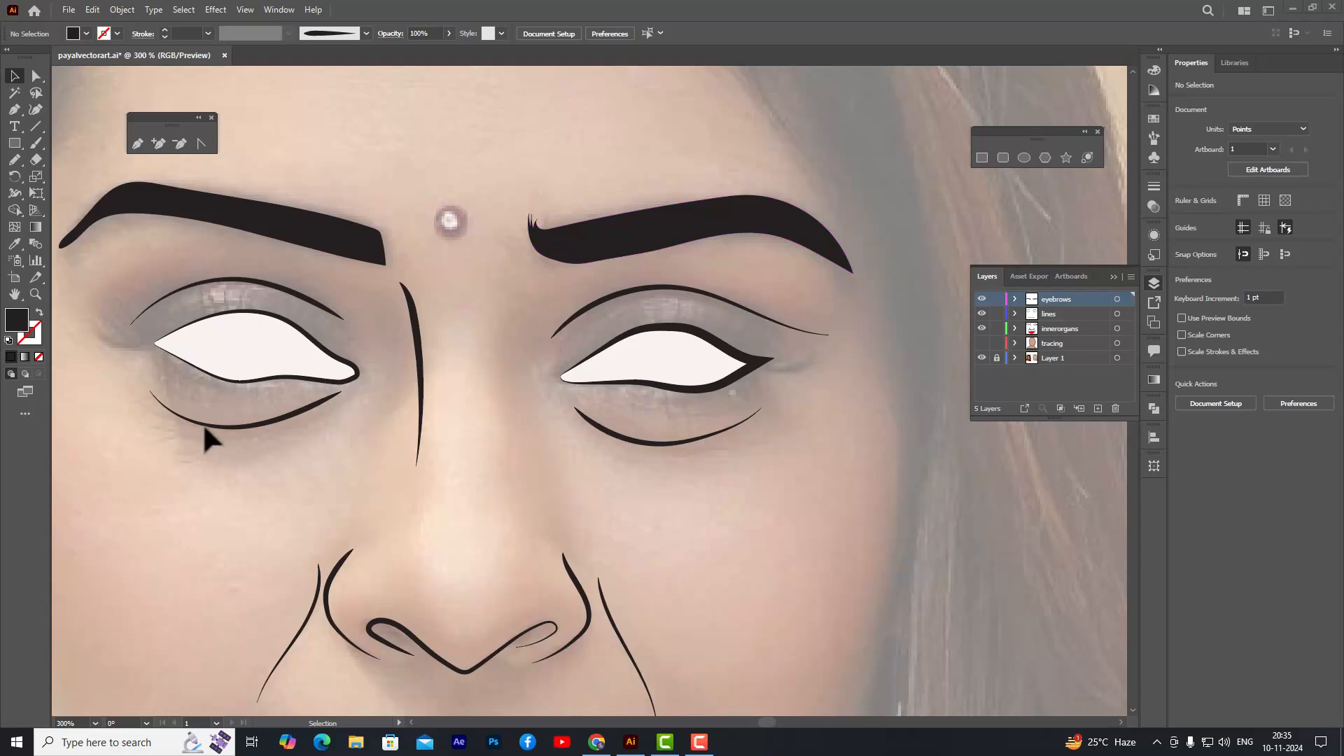
{"action": "left_click", "coordinate": [14, 161]}
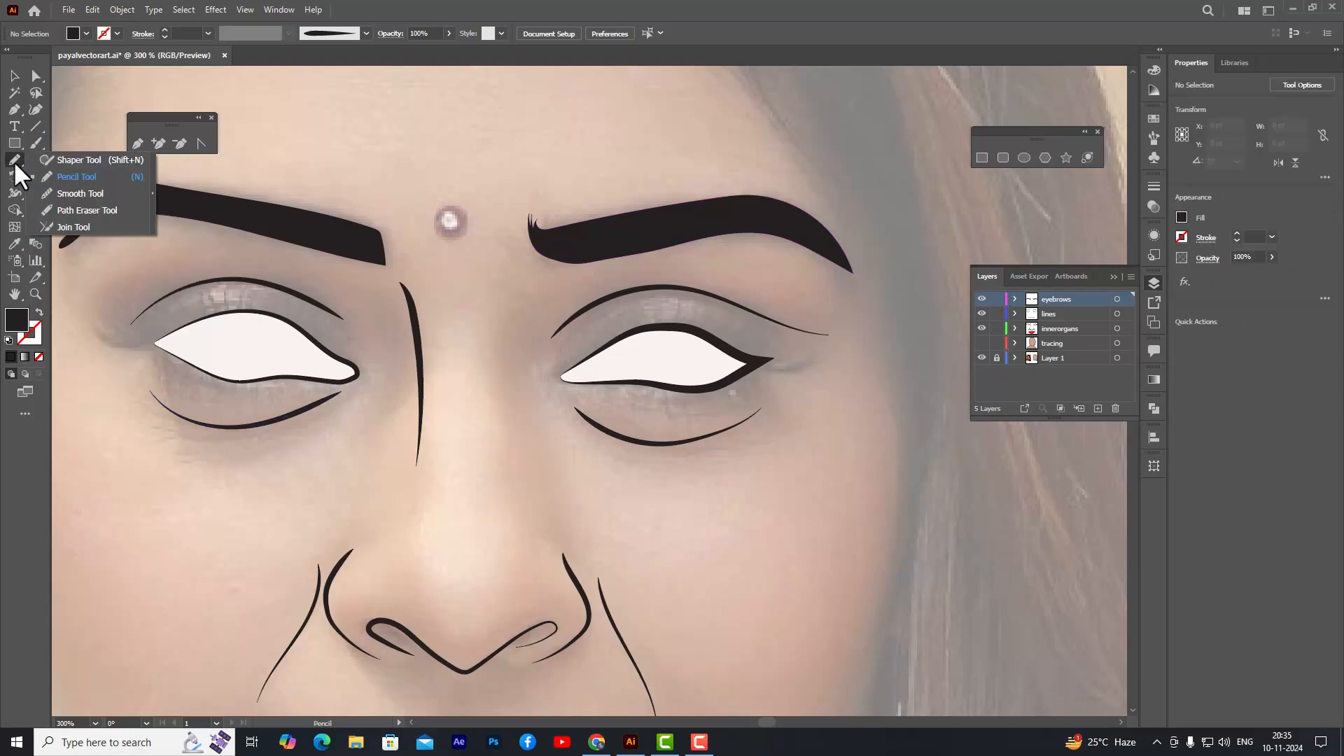
{"action": "left_click", "coordinate": [98, 180]}
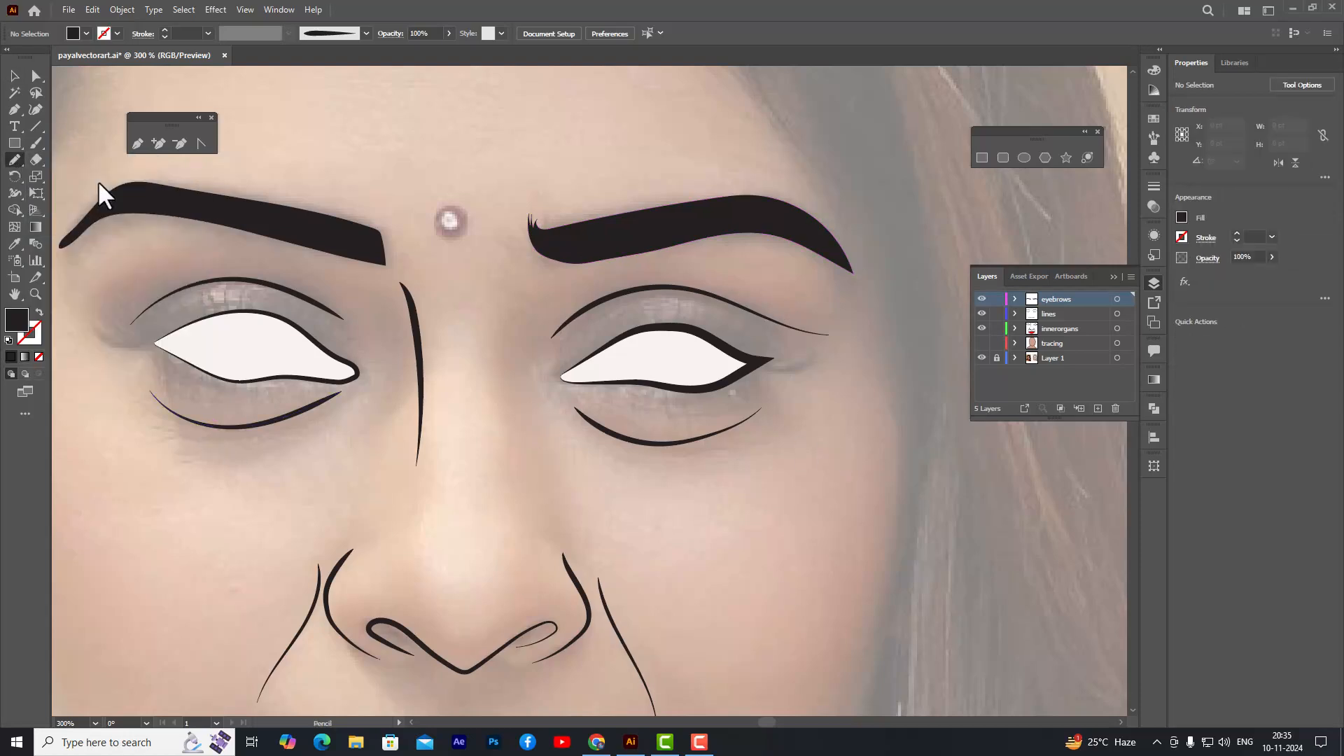
{"action": "left_click", "coordinate": [1098, 409]}
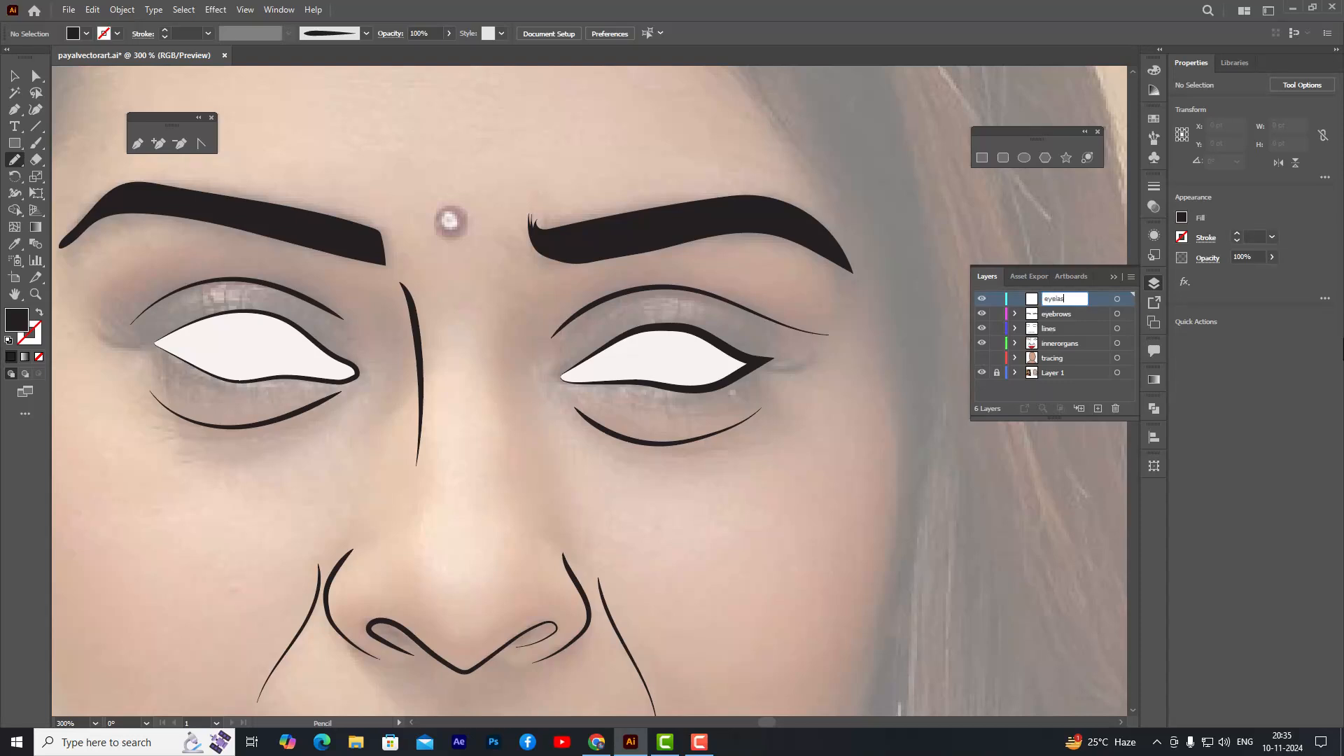
{"action": "key", "text": "Return"}
- Unlock Layer 1 to set the reference photo's opacity to 75%, and lock the eyebrows, lines, innerorgans and tracing layers
{"action": "left_click", "coordinate": [1076, 376]}
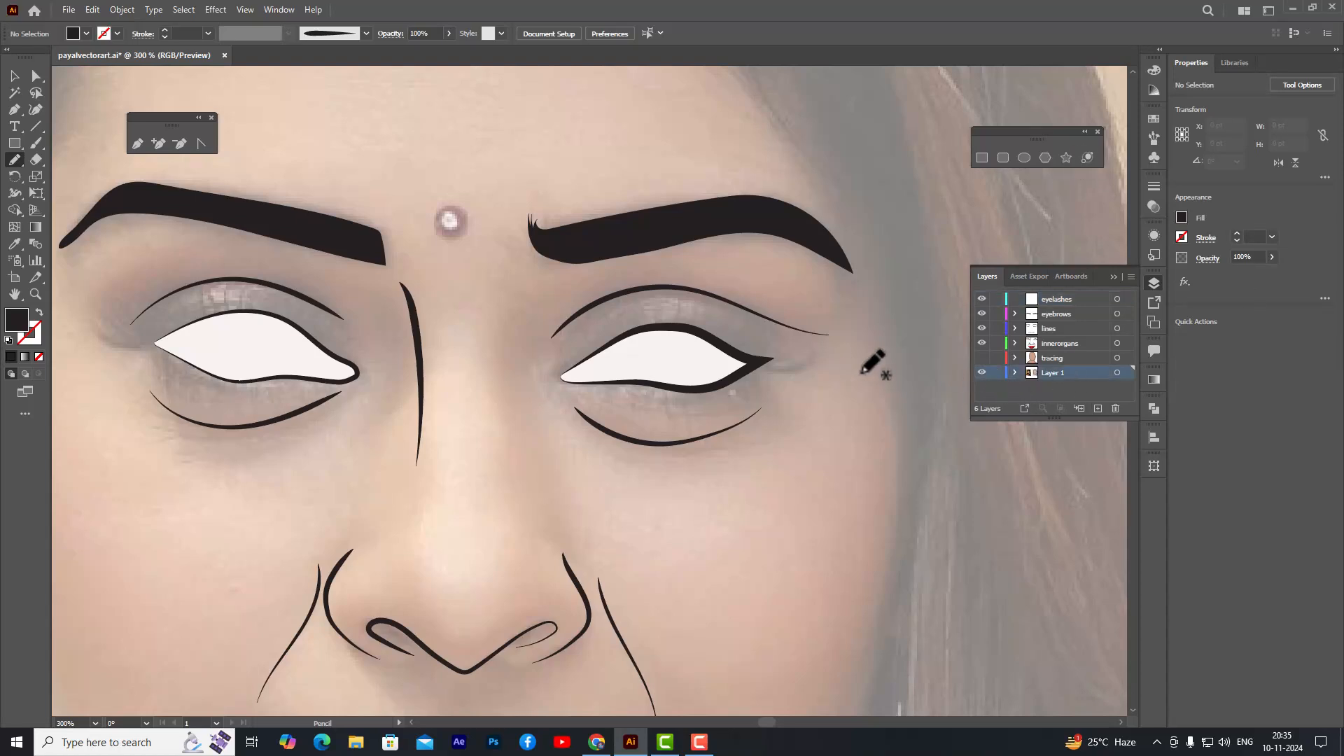
{"action": "left_click", "coordinate": [8, 79]}
{"action": "left_click", "coordinate": [443, 126]}
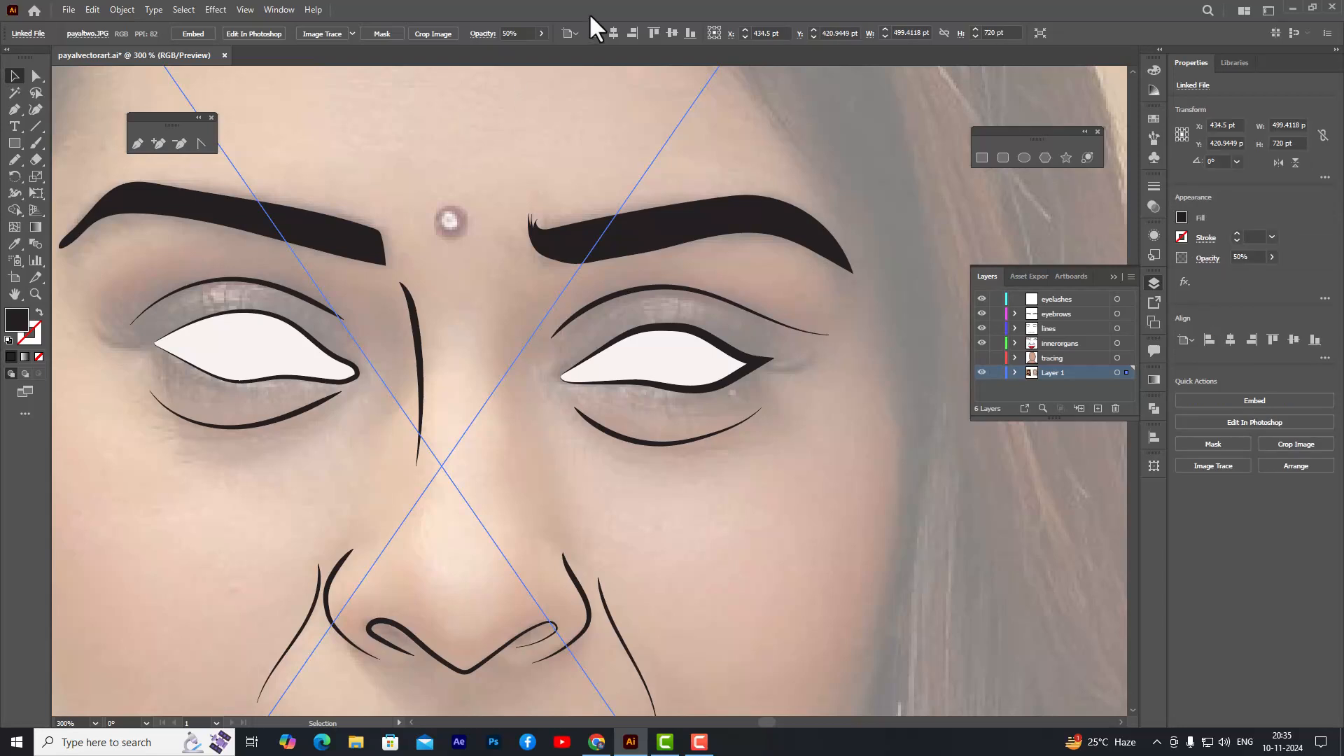
{"action": "left_click", "coordinate": [541, 33]}
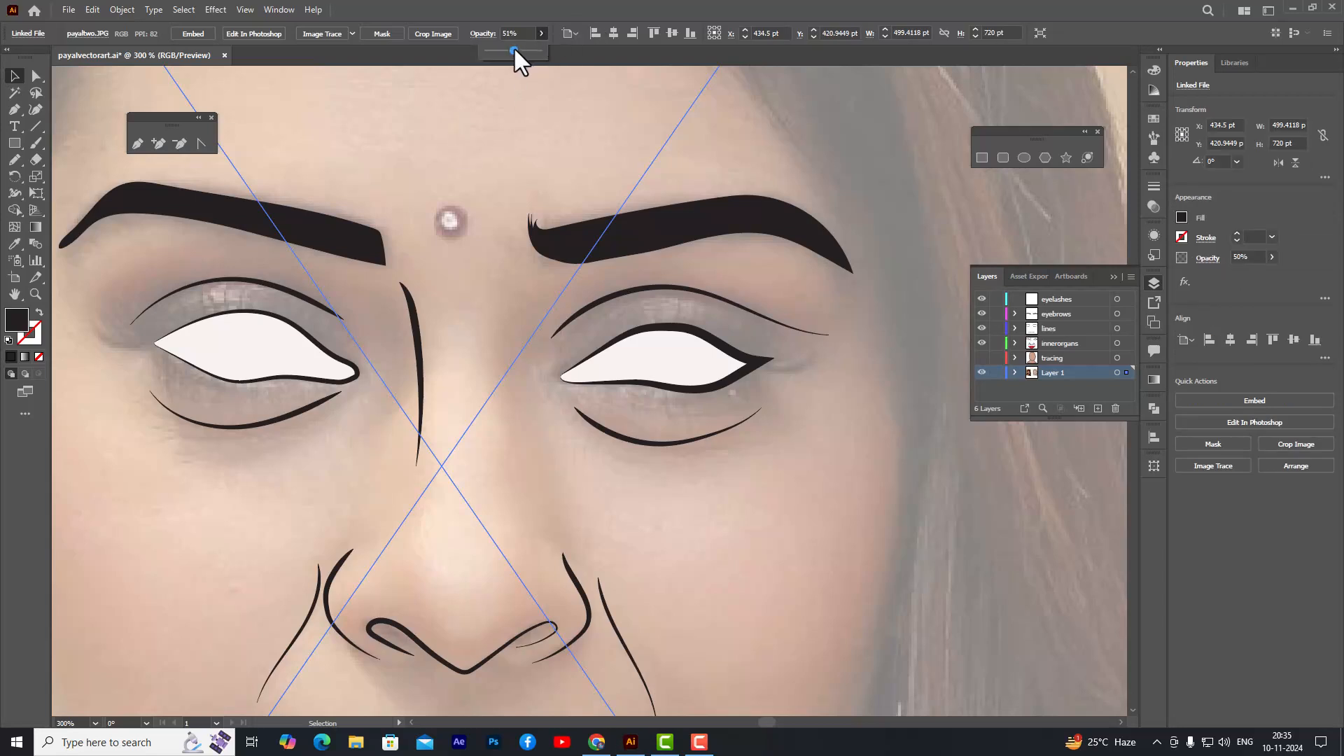
{"action": "left_click_drag", "start_coordinate": [523, 47], "coordinate": [525, 47]}
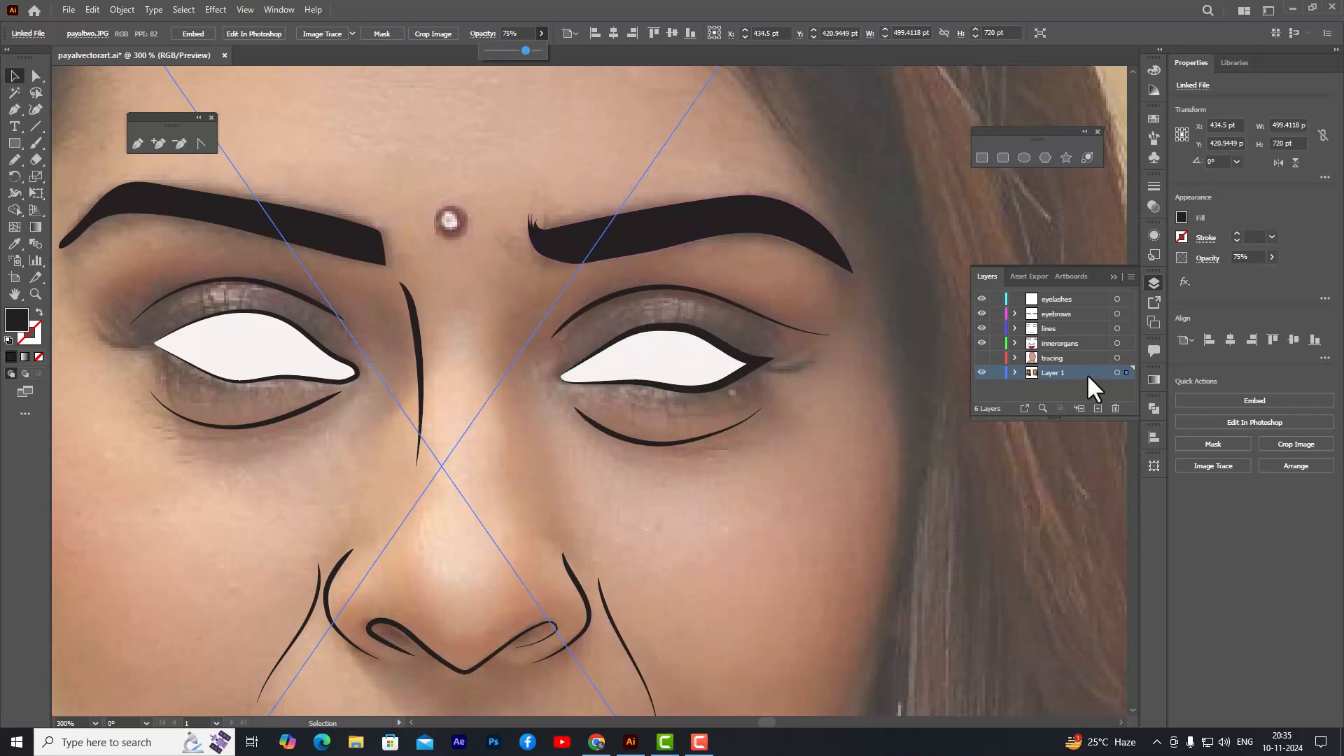
{"action": "left_click_drag", "start_coordinate": [997, 316], "coordinate": [994, 365]}
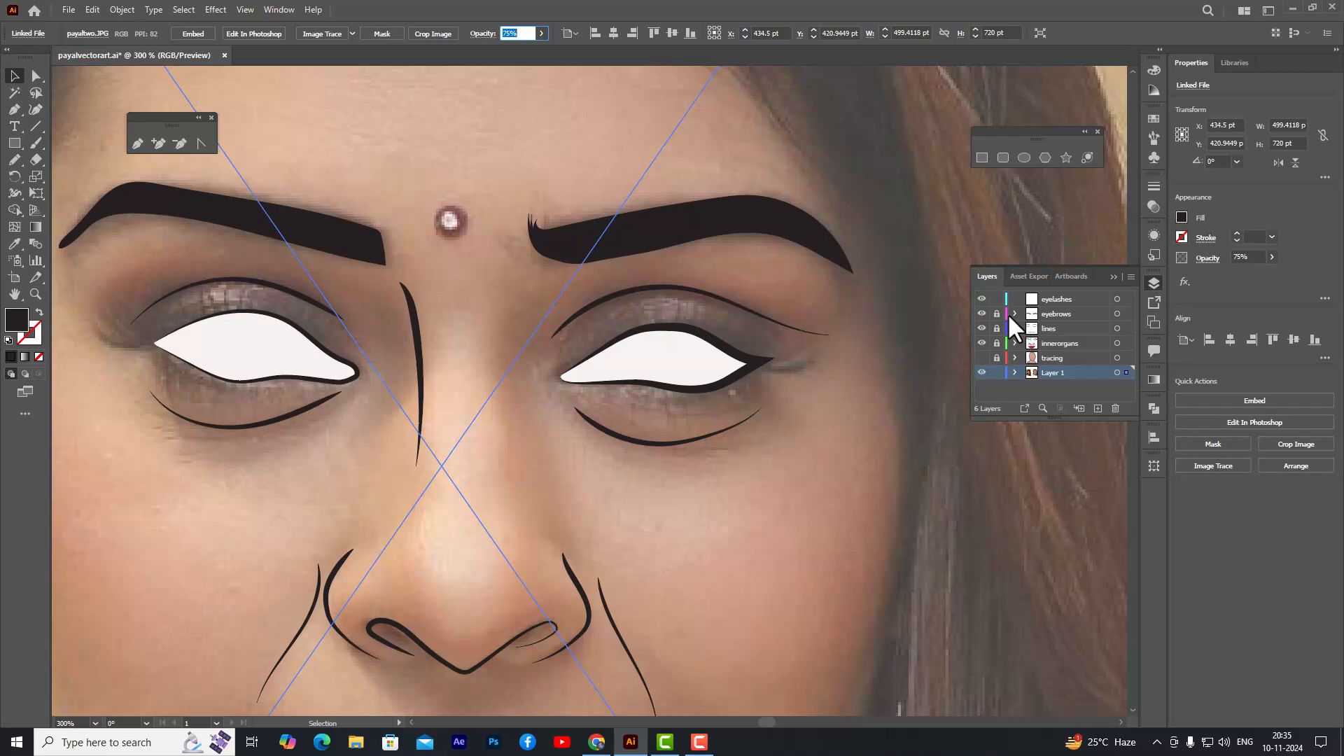
- Make the eyelashes layer active and accept the Pencil tool options with Fill new pencil strokes and Edit selected paths enabled
{"action": "left_click", "coordinate": [1056, 300]}
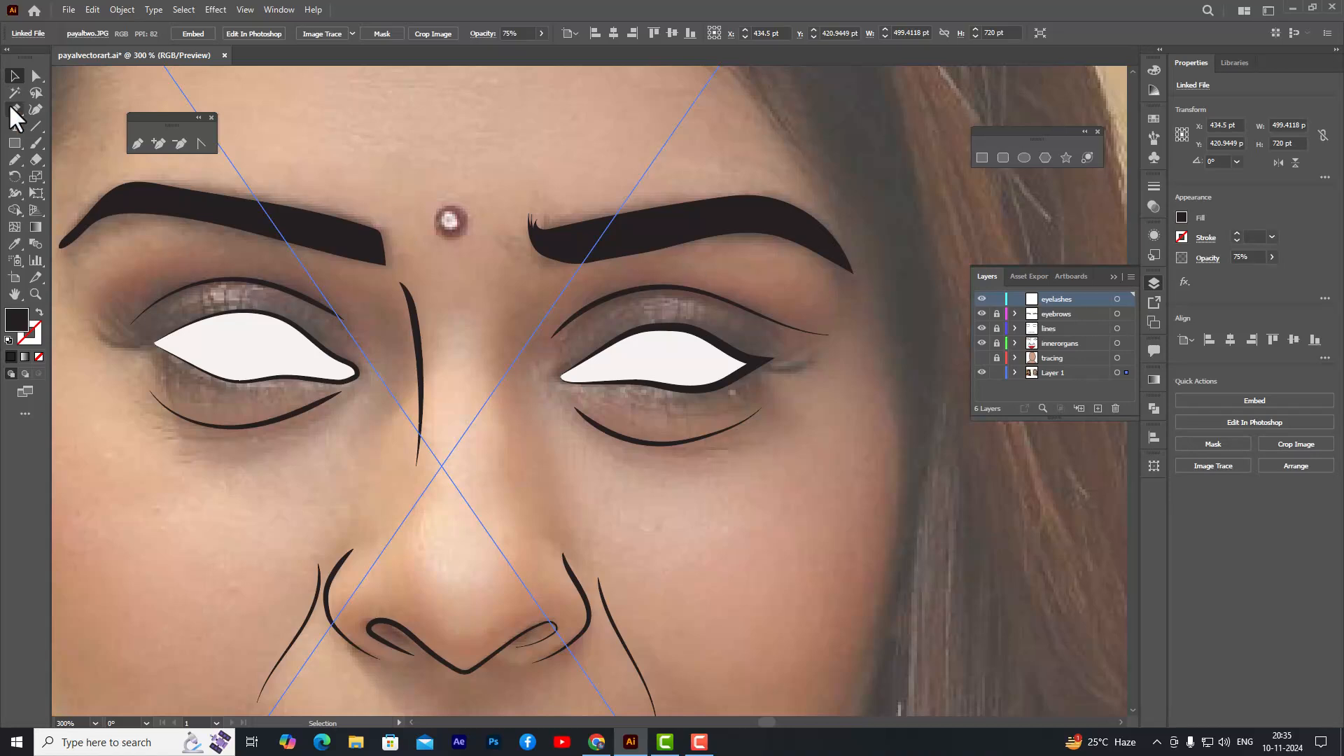
{"action": "left_click", "coordinate": [14, 160]}
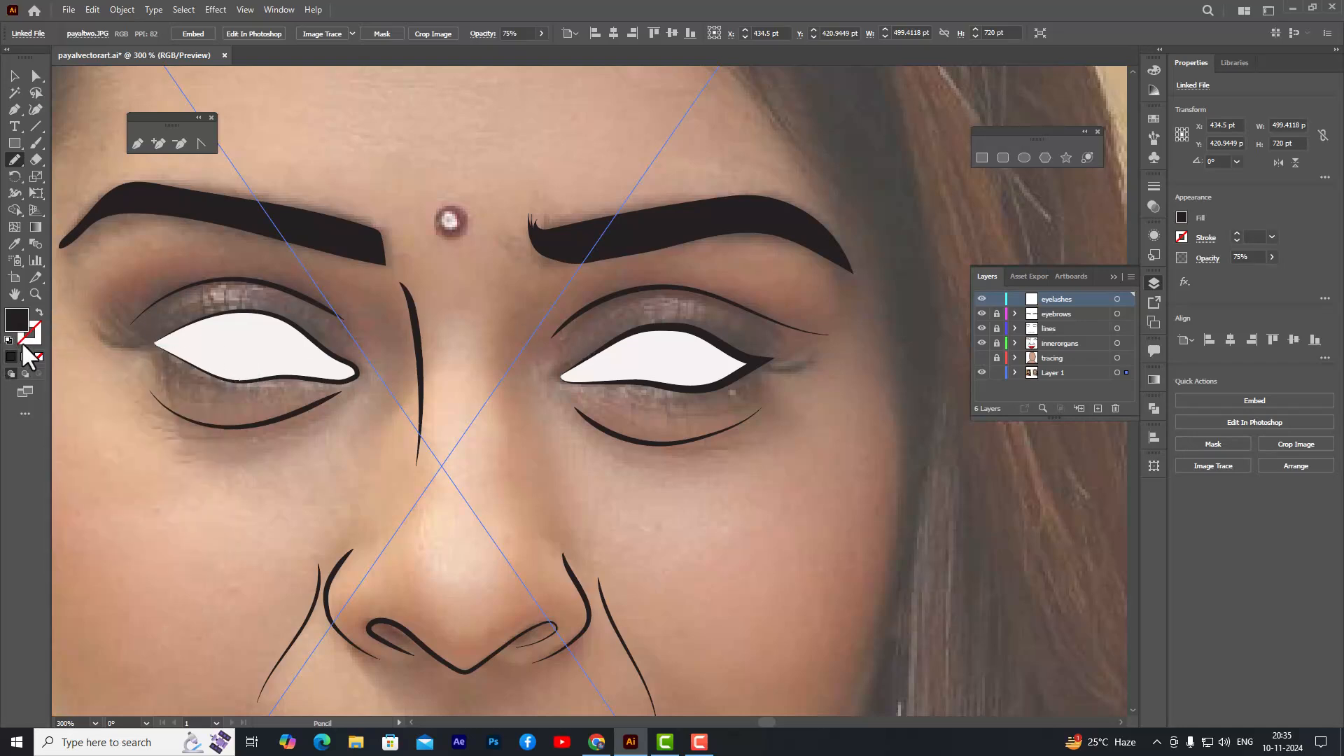
{"action": "double_click", "coordinate": [11, 158]}
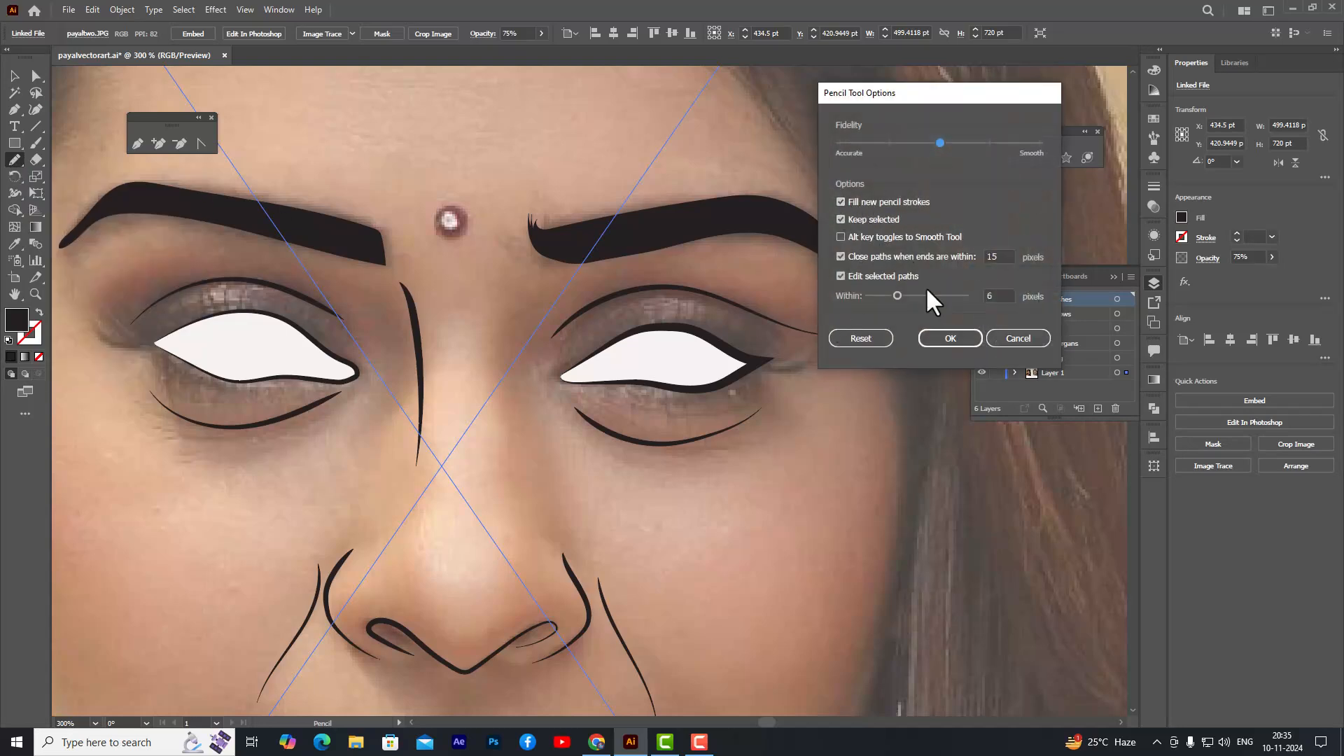
{"action": "left_click", "coordinate": [948, 338]}
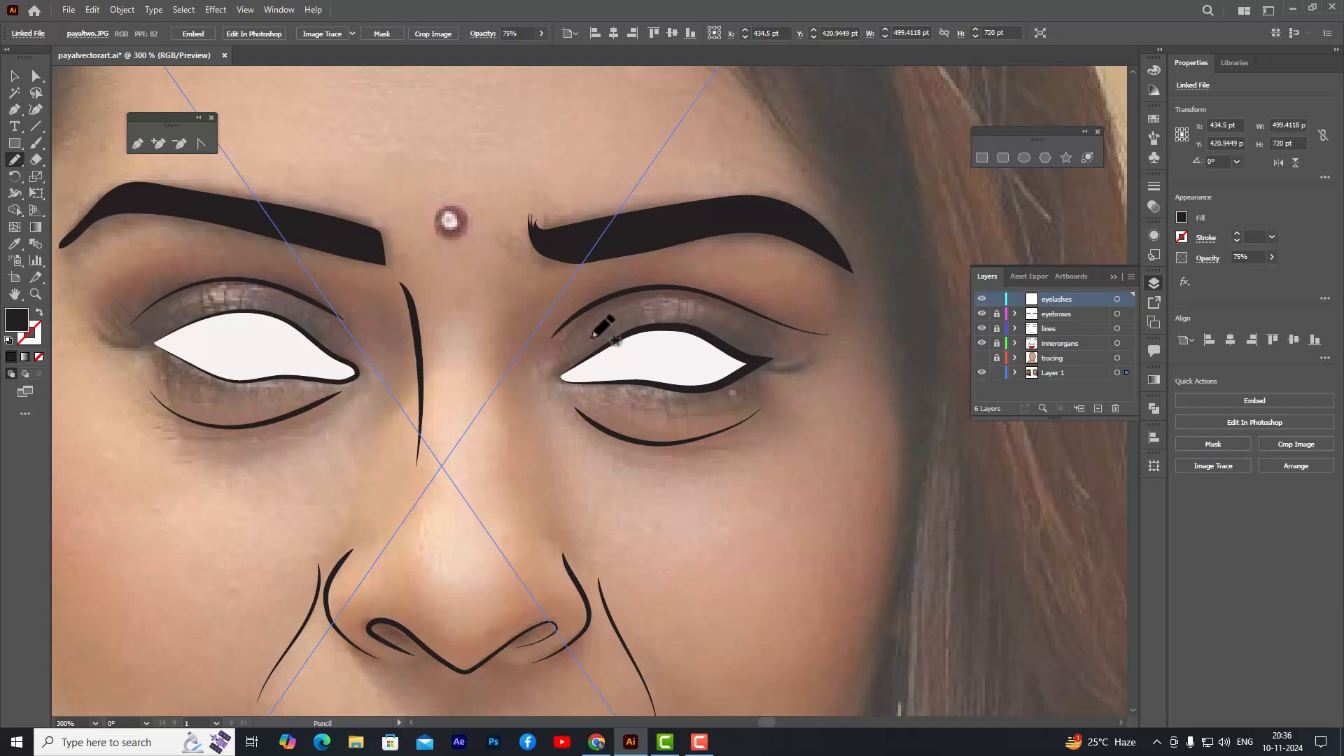
- Draw a jagged, black-filled upper lash shape about 78 pt wide and 25 pt high along the upper lid of the portrait's right-hand eye
{"action": "left_click", "coordinate": [982, 299]}
{"action": "mouse_move", "coordinate": [564, 371]}
{"action": "left_mouse_down"}
{"action": "mouse_move", "coordinate": [590, 331]}
{"action": "mouse_move", "coordinate": [589, 348]}
{"action": "mouse_move", "coordinate": [599, 329]}
{"action": "mouse_move", "coordinate": [609, 342]}
{"action": "mouse_move", "coordinate": [638, 314]}
{"action": "mouse_move", "coordinate": [636, 327]}
{"action": "mouse_move", "coordinate": [655, 312]}
{"action": "mouse_move", "coordinate": [655, 324]}
{"action": "mouse_move", "coordinate": [678, 320]}
{"action": "mouse_move", "coordinate": [683, 301]}
{"action": "mouse_move", "coordinate": [684, 320]}
{"action": "mouse_move", "coordinate": [702, 304]}
{"action": "mouse_move", "coordinate": [700, 324]}
{"action": "mouse_move", "coordinate": [714, 308]}
{"action": "mouse_move", "coordinate": [711, 325]}
{"action": "mouse_move", "coordinate": [716, 314]}
{"action": "mouse_move", "coordinate": [731, 328]}
{"action": "mouse_move", "coordinate": [743, 308]}
{"action": "mouse_move", "coordinate": [746, 339]}
{"action": "mouse_move", "coordinate": [765, 325]}
{"action": "mouse_move", "coordinate": [745, 348]}
{"action": "mouse_move", "coordinate": [763, 327]}
{"action": "mouse_move", "coordinate": [755, 354]}
{"action": "mouse_move", "coordinate": [769, 335]}
{"action": "mouse_move", "coordinate": [757, 352]}
{"action": "mouse_move", "coordinate": [796, 340]}
{"action": "mouse_move", "coordinate": [760, 364]}
{"action": "mouse_move", "coordinate": [664, 333]}
{"action": "mouse_move", "coordinate": [572, 370]}
{"action": "left_mouse_up"}
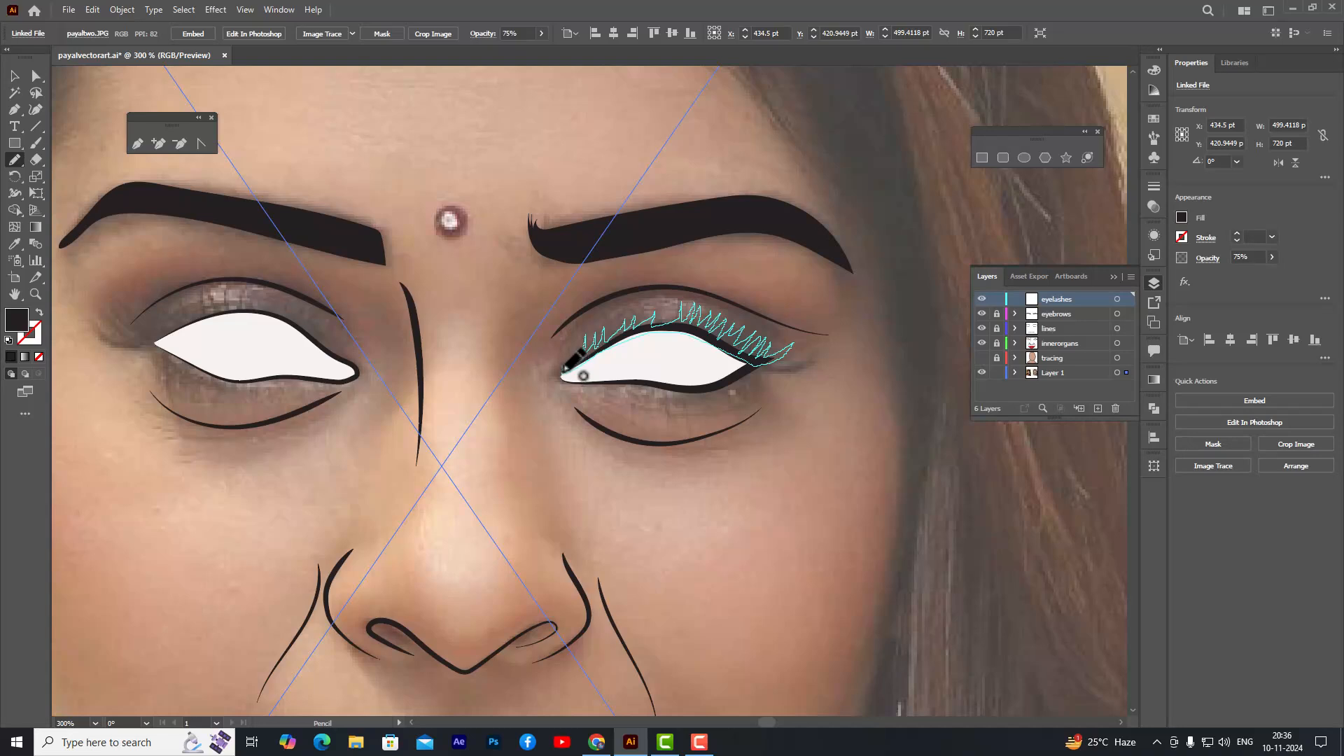
{"action": "left_click_drag", "start_coordinate": [565, 370], "coordinate": [564, 369]}
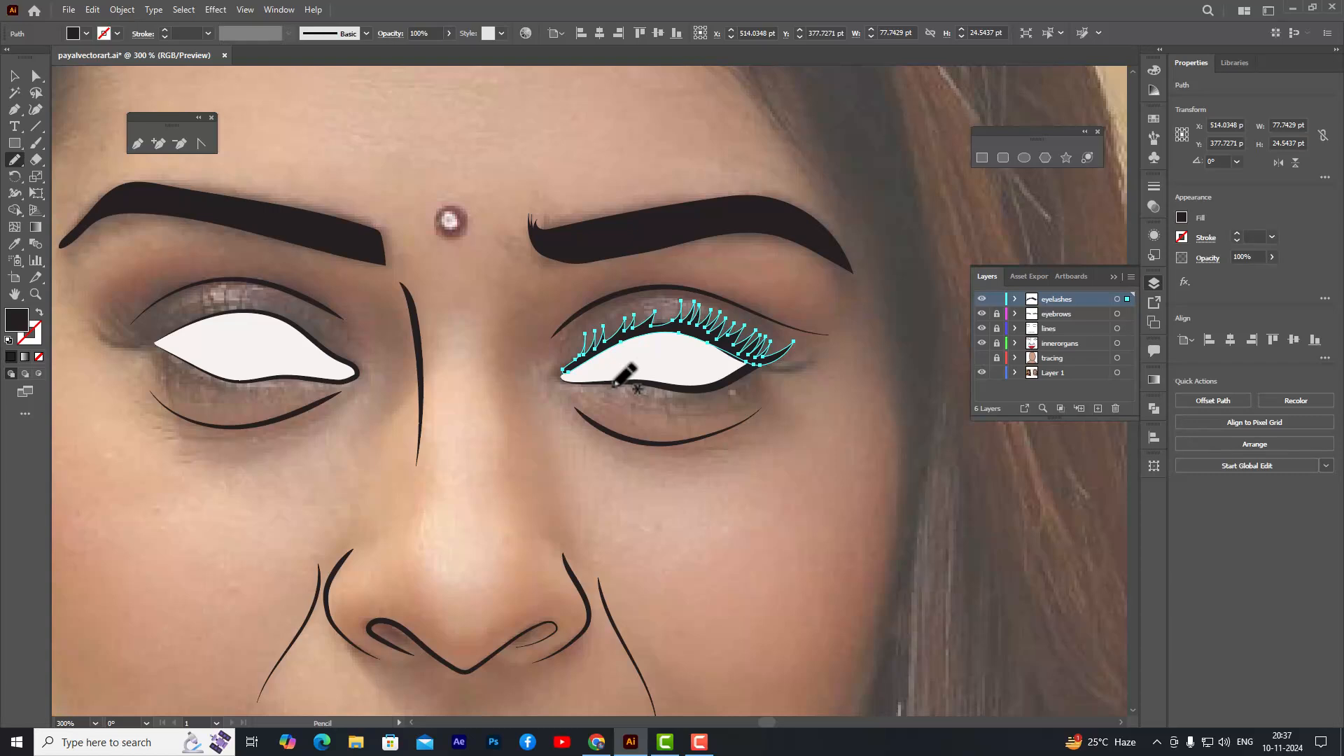
- Draw the lower lashes of the portrait's right-hand eye as a spiky filled shape about 51 pt wide and 14 pt high, then deselect it
{"action": "mouse_move", "coordinate": [616, 383]}
{"action": "left_mouse_down"}
{"action": "mouse_move", "coordinate": [733, 409]}
{"action": "mouse_move", "coordinate": [712, 392]}
{"action": "mouse_move", "coordinate": [755, 384]}
{"action": "mouse_move", "coordinate": [748, 372]}
{"action": "mouse_move", "coordinate": [768, 380]}
{"action": "mouse_move", "coordinate": [758, 361]}
{"action": "mouse_move", "coordinate": [690, 386]}
{"action": "mouse_move", "coordinate": [614, 383]}
{"action": "left_mouse_up"}
{"action": "left_click", "coordinate": [16, 74]}
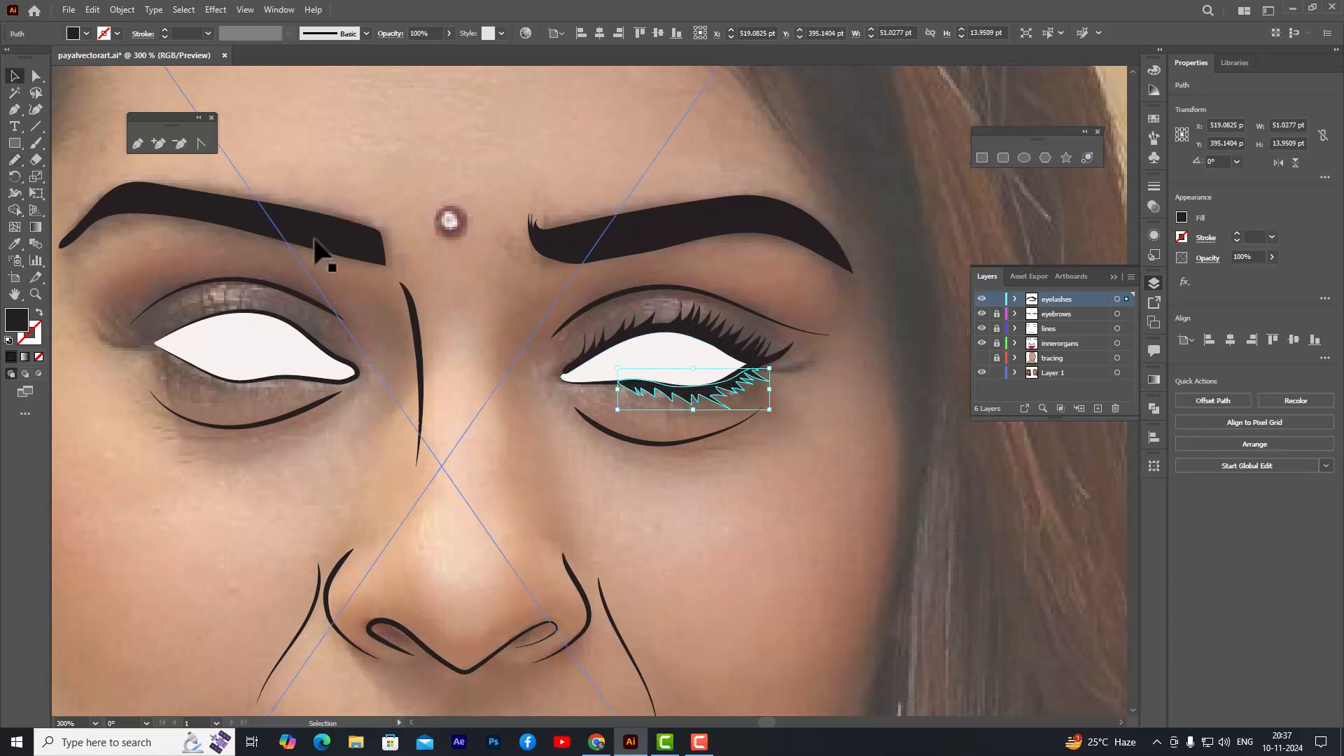
{"action": "left_click", "coordinate": [891, 373]}
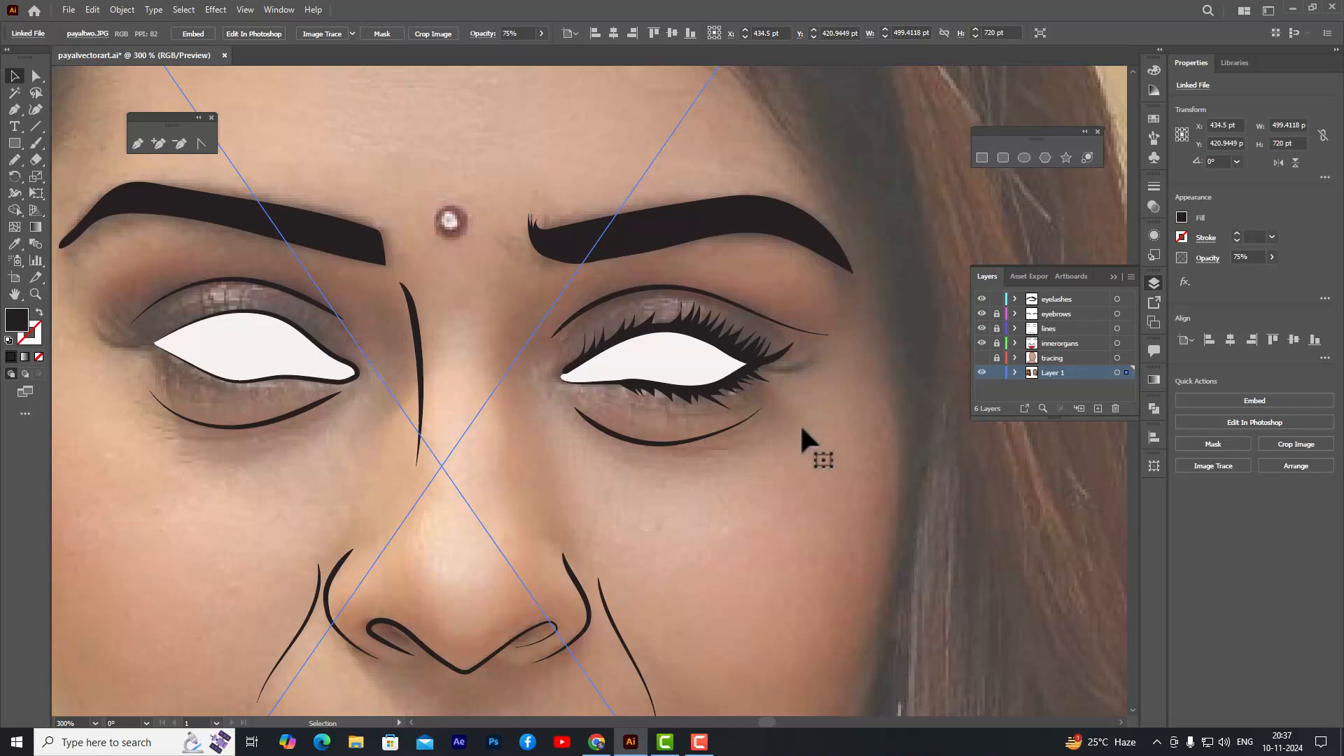
- Pencil a spiky, black-filled upper lash shape about 80 pt wide and 22 pt high along the upper lid of the portrait's left-hand eye
{"action": "key", "text": "h"}
{"action": "left_click_drag", "start_coordinate": [786, 413], "coordinate": [1019, 433]}
{"action": "left_click_drag", "start_coordinate": [621, 444], "coordinate": [615, 450]}
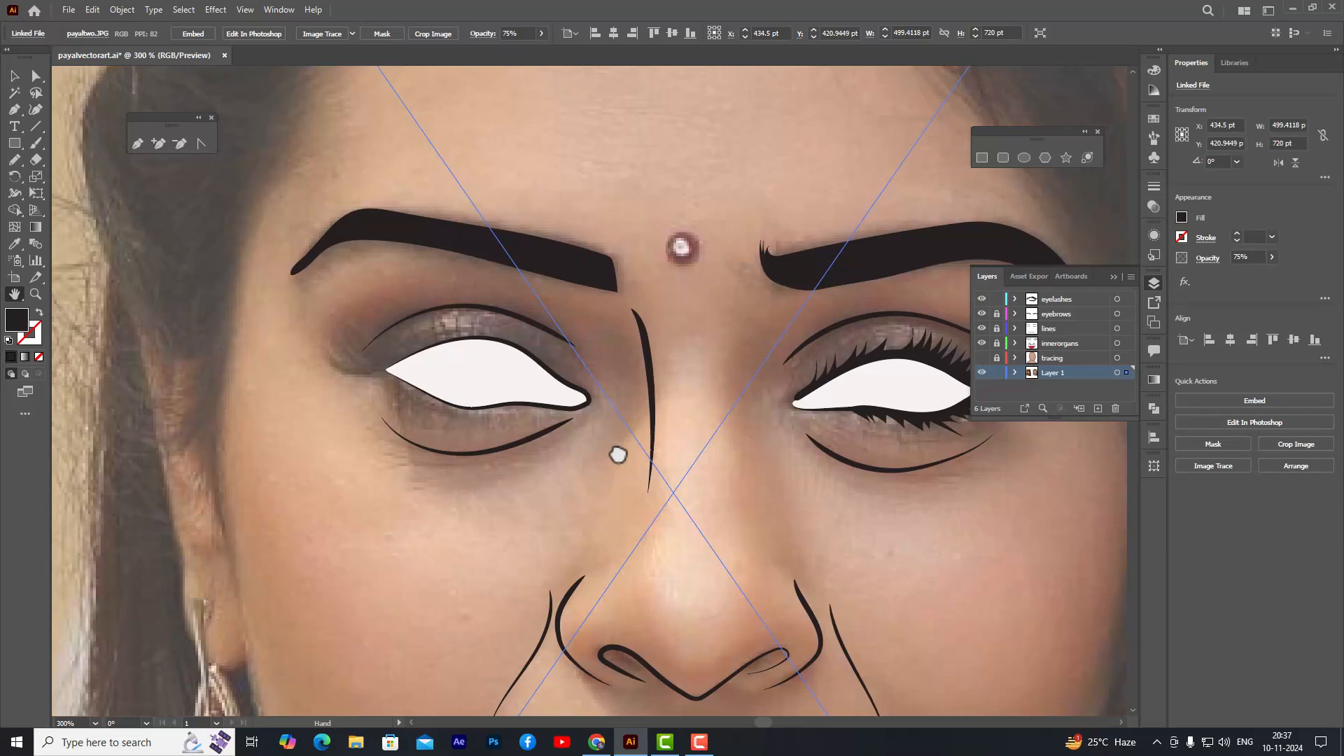
{"action": "left_click", "coordinate": [14, 160]}
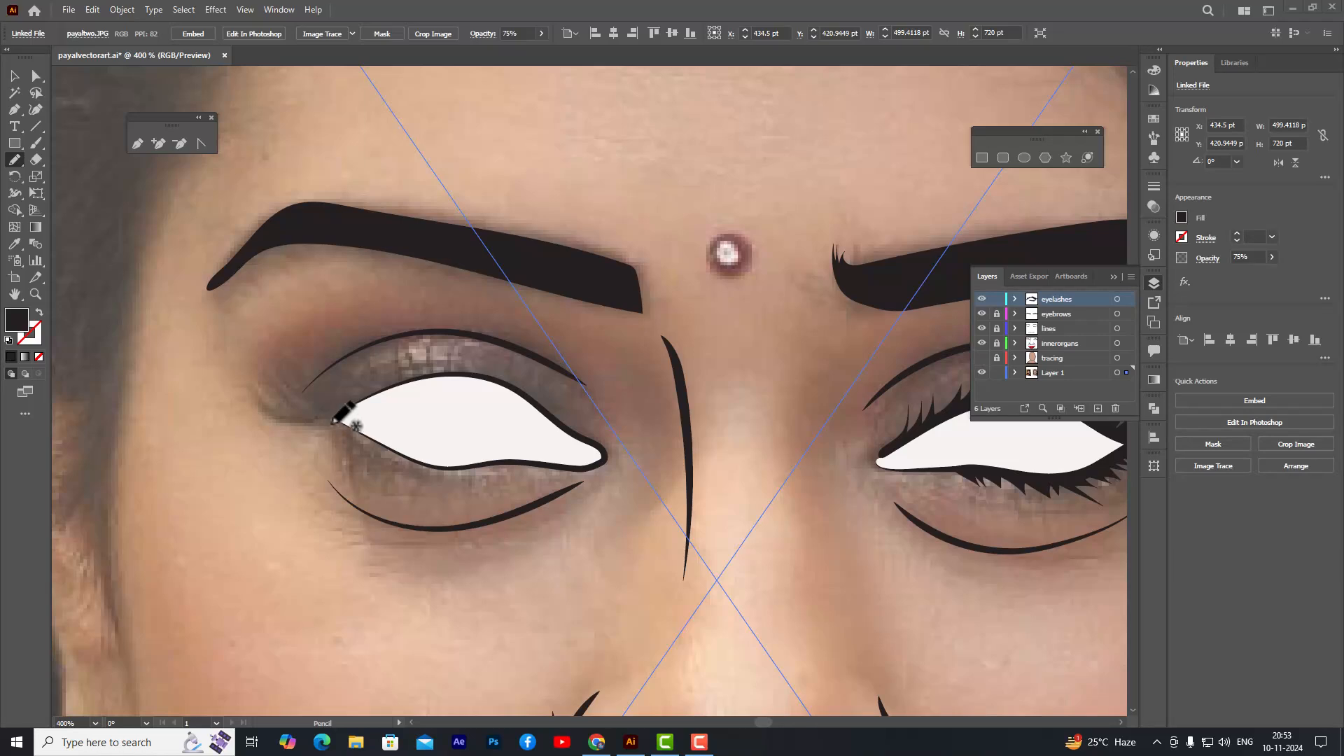
{"action": "mouse_move", "coordinate": [317, 420]}
{"action": "left_mouse_down"}
{"action": "mouse_move", "coordinate": [259, 392]}
{"action": "mouse_move", "coordinate": [313, 413]}
{"action": "mouse_move", "coordinate": [278, 387]}
{"action": "mouse_move", "coordinate": [315, 407]}
{"action": "mouse_move", "coordinate": [297, 382]}
{"action": "mouse_move", "coordinate": [327, 401]}
{"action": "mouse_move", "coordinate": [312, 368]}
{"action": "mouse_move", "coordinate": [336, 396]}
{"action": "mouse_move", "coordinate": [332, 362]}
{"action": "mouse_move", "coordinate": [350, 387]}
{"action": "mouse_move", "coordinate": [345, 360]}
{"action": "mouse_move", "coordinate": [377, 375]}
{"action": "mouse_move", "coordinate": [366, 357]}
{"action": "mouse_move", "coordinate": [389, 380]}
{"action": "mouse_move", "coordinate": [383, 364]}
{"action": "mouse_move", "coordinate": [397, 378]}
{"action": "mouse_move", "coordinate": [397, 360]}
{"action": "mouse_move", "coordinate": [413, 376]}
{"action": "mouse_move", "coordinate": [415, 359]}
{"action": "mouse_move", "coordinate": [484, 352]}
{"action": "mouse_move", "coordinate": [505, 375]}
{"action": "mouse_move", "coordinate": [511, 357]}
{"action": "mouse_move", "coordinate": [521, 382]}
{"action": "left_mouse_up"}
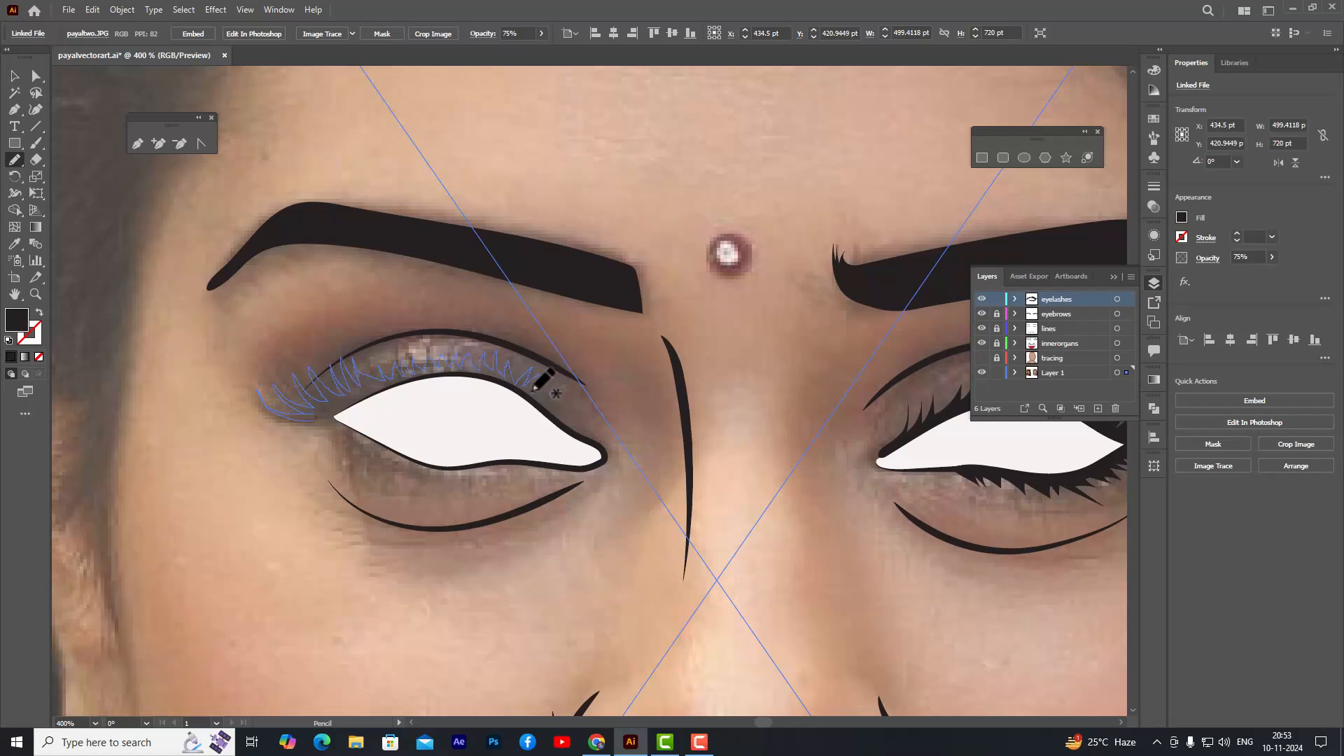
{"action": "mouse_move", "coordinate": [534, 389]}
{"action": "left_mouse_down"}
{"action": "mouse_move", "coordinate": [555, 366]}
{"action": "mouse_move", "coordinate": [540, 395]}
{"action": "left_mouse_up"}
{"action": "mouse_move", "coordinate": [575, 434]}
{"action": "left_mouse_down"}
{"action": "mouse_move", "coordinate": [485, 376]}
{"action": "mouse_move", "coordinate": [448, 371]}
{"action": "mouse_move", "coordinate": [323, 417]}
{"action": "mouse_move", "coordinate": [312, 393]}
{"action": "mouse_move", "coordinate": [328, 420]}
{"action": "left_mouse_up"}
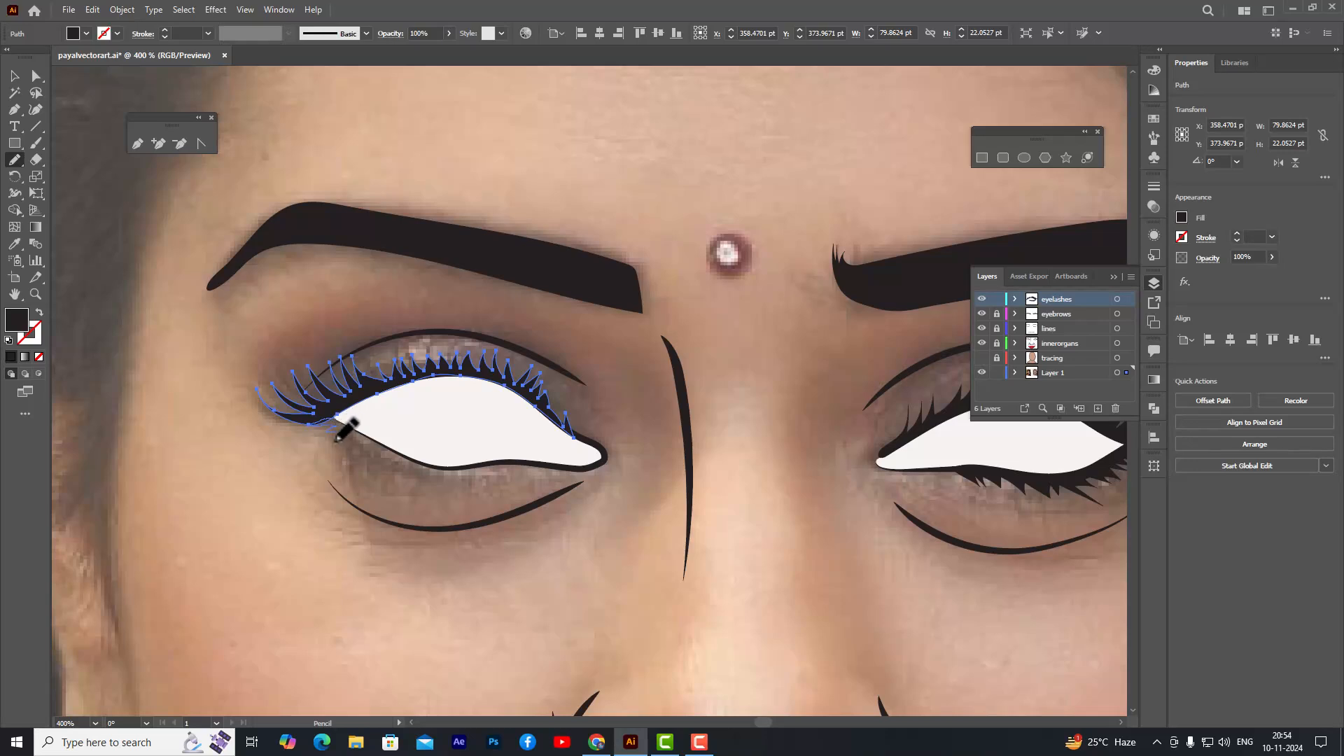
- Extend the left-hand eye's lash path with spiky lower lashes, making it about 35 pt high overall, and deselect it
{"action": "mouse_move", "coordinate": [329, 445]}
{"action": "left_mouse_down"}
{"action": "mouse_move", "coordinate": [366, 440]}
{"action": "mouse_move", "coordinate": [354, 461]}
{"action": "mouse_move", "coordinate": [374, 451]}
{"action": "mouse_move", "coordinate": [370, 472]}
{"action": "mouse_move", "coordinate": [380, 450]}
{"action": "mouse_move", "coordinate": [382, 474]}
{"action": "mouse_move", "coordinate": [386, 455]}
{"action": "mouse_move", "coordinate": [388, 476]}
{"action": "mouse_move", "coordinate": [395, 459]}
{"action": "mouse_move", "coordinate": [401, 477]}
{"action": "mouse_move", "coordinate": [403, 465]}
{"action": "mouse_move", "coordinate": [440, 486]}
{"action": "mouse_move", "coordinate": [440, 474]}
{"action": "mouse_move", "coordinate": [455, 487]}
{"action": "mouse_move", "coordinate": [462, 473]}
{"action": "mouse_move", "coordinate": [462, 491]}
{"action": "mouse_move", "coordinate": [478, 471]}
{"action": "mouse_move", "coordinate": [478, 483]}
{"action": "mouse_move", "coordinate": [529, 466]}
{"action": "mouse_move", "coordinate": [513, 487]}
{"action": "mouse_move", "coordinate": [557, 467]}
{"action": "mouse_move", "coordinate": [434, 463]}
{"action": "mouse_move", "coordinate": [334, 415]}
{"action": "left_mouse_up"}
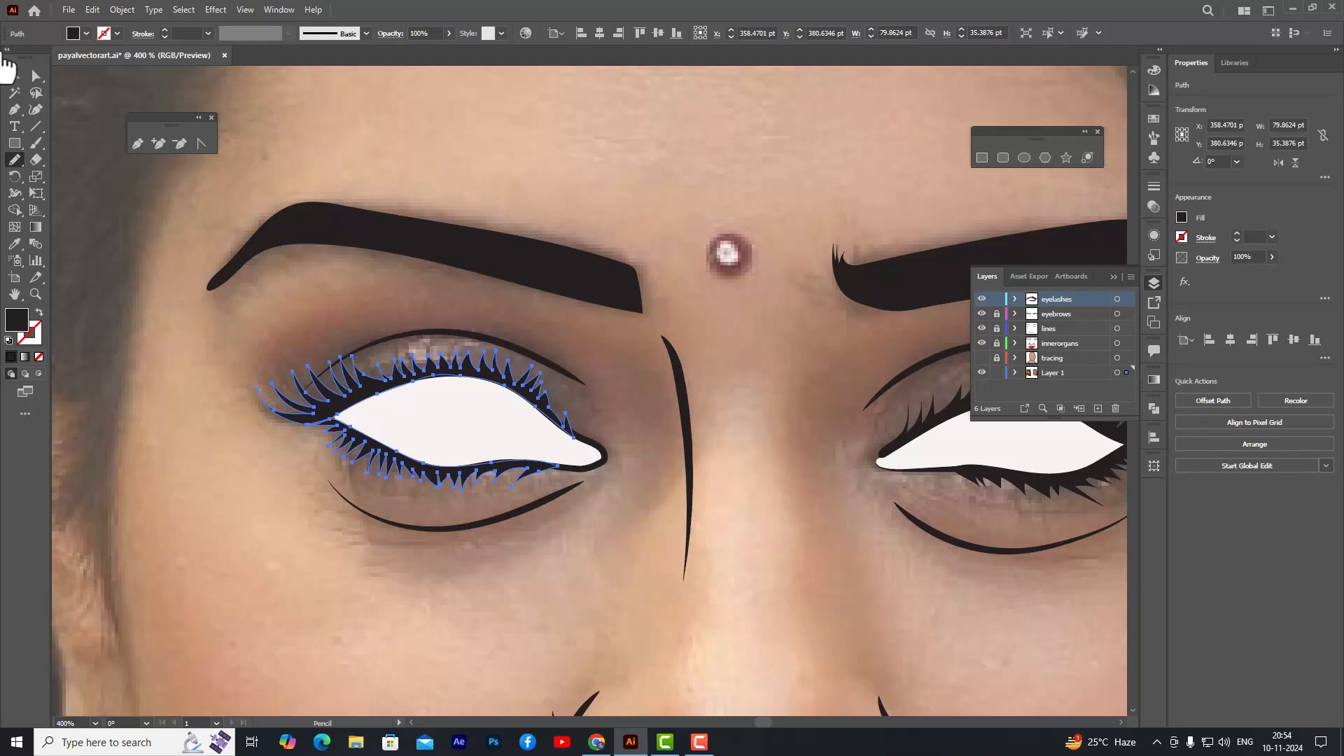
{"action": "left_click", "coordinate": [14, 74]}
{"action": "left_click", "coordinate": [638, 166]}
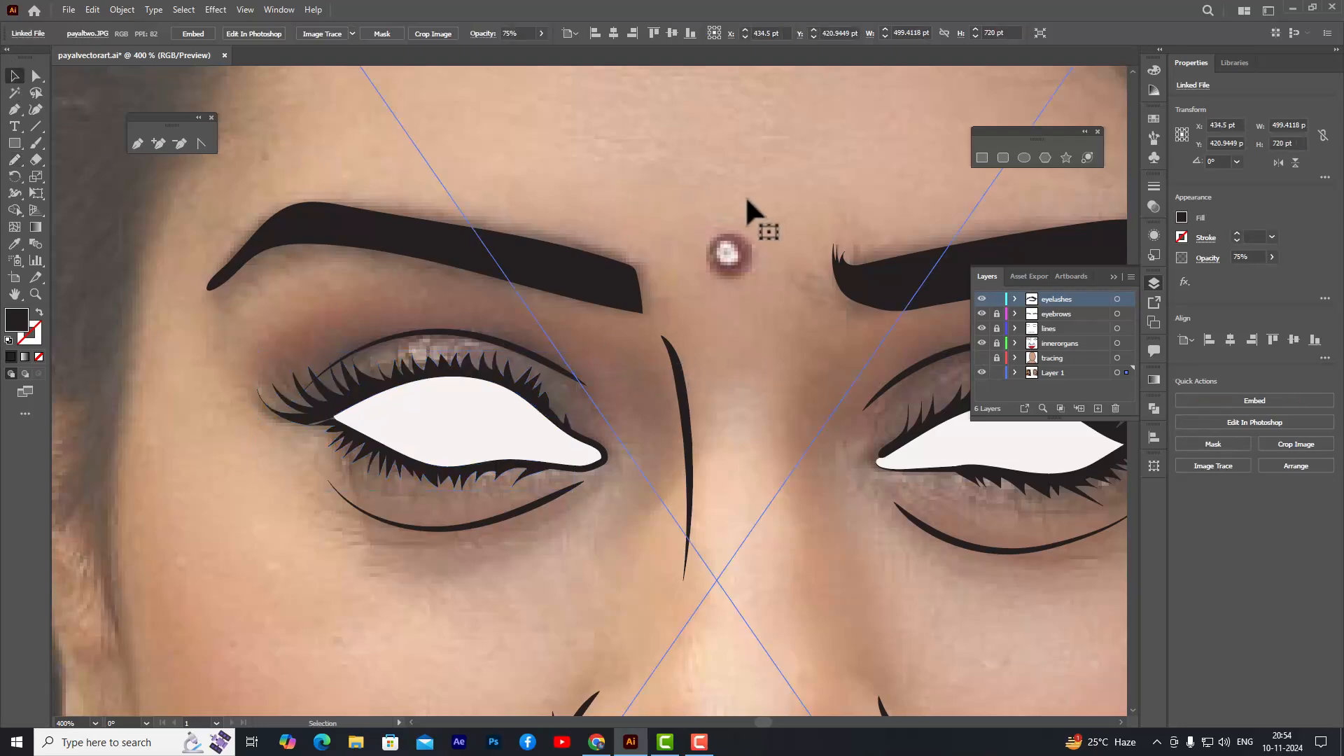
- Check the lashes against the face fill by showing the tracing layer, list the eyelashes layer's paths, and hide tracing again
{"action": "scroll", "coordinate": [762, 193], "scroll_direction": "down", "scroll_amount": 5}
{"action": "scroll", "coordinate": [870, 167], "scroll_direction": "up", "scroll_amount": 3}
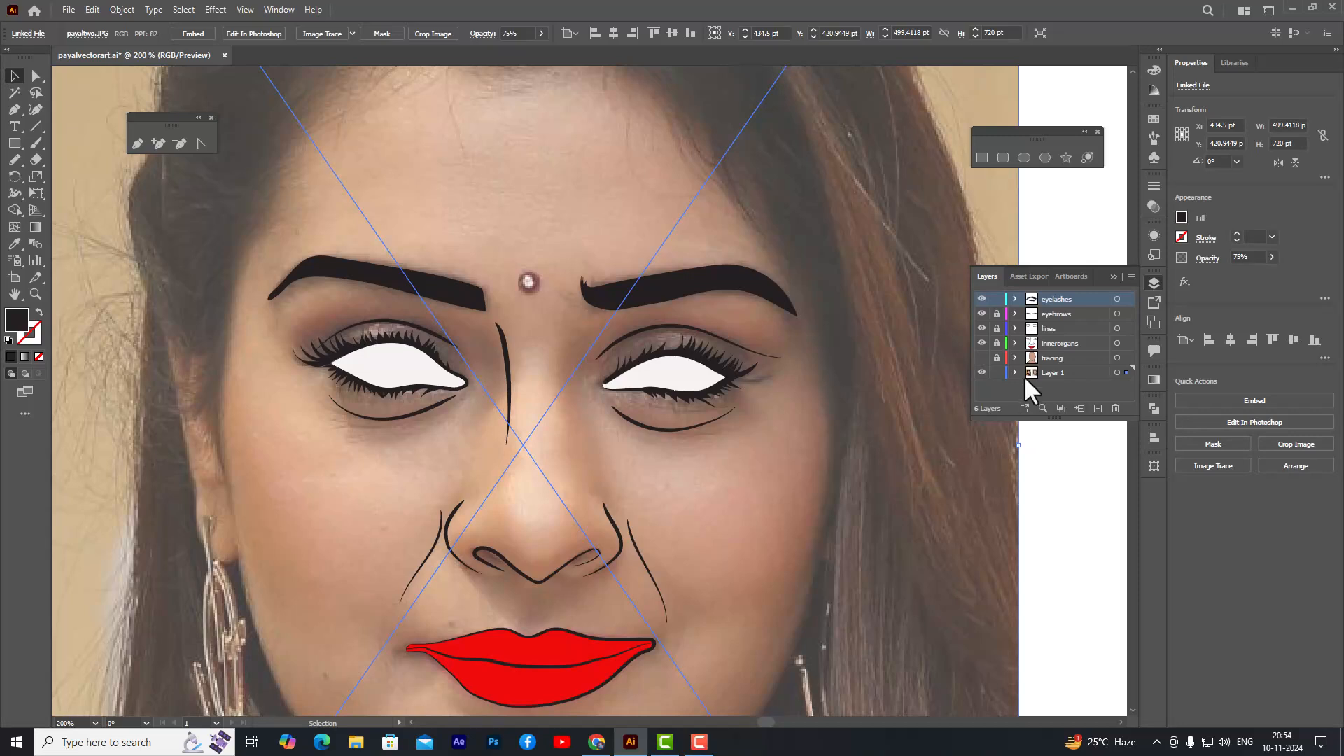
{"action": "left_click", "coordinate": [982, 357]}
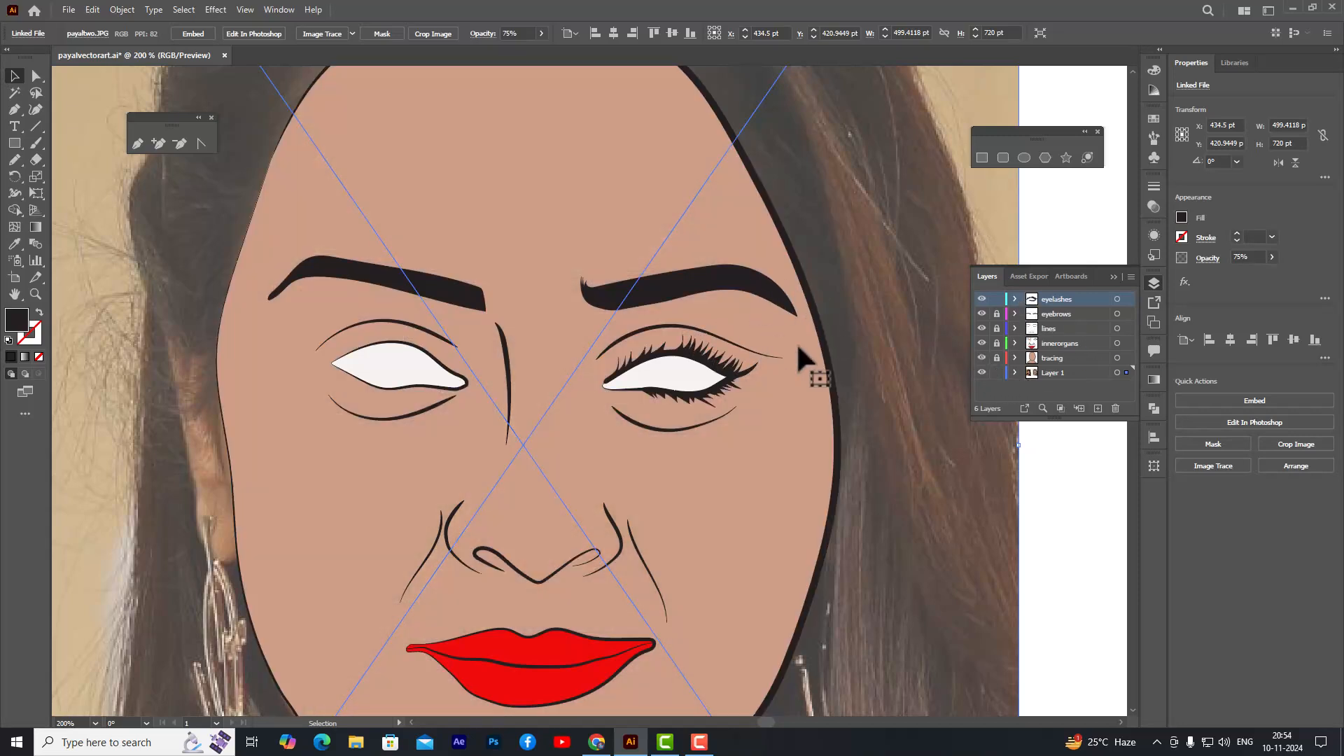
{"action": "left_click", "coordinate": [1015, 299]}
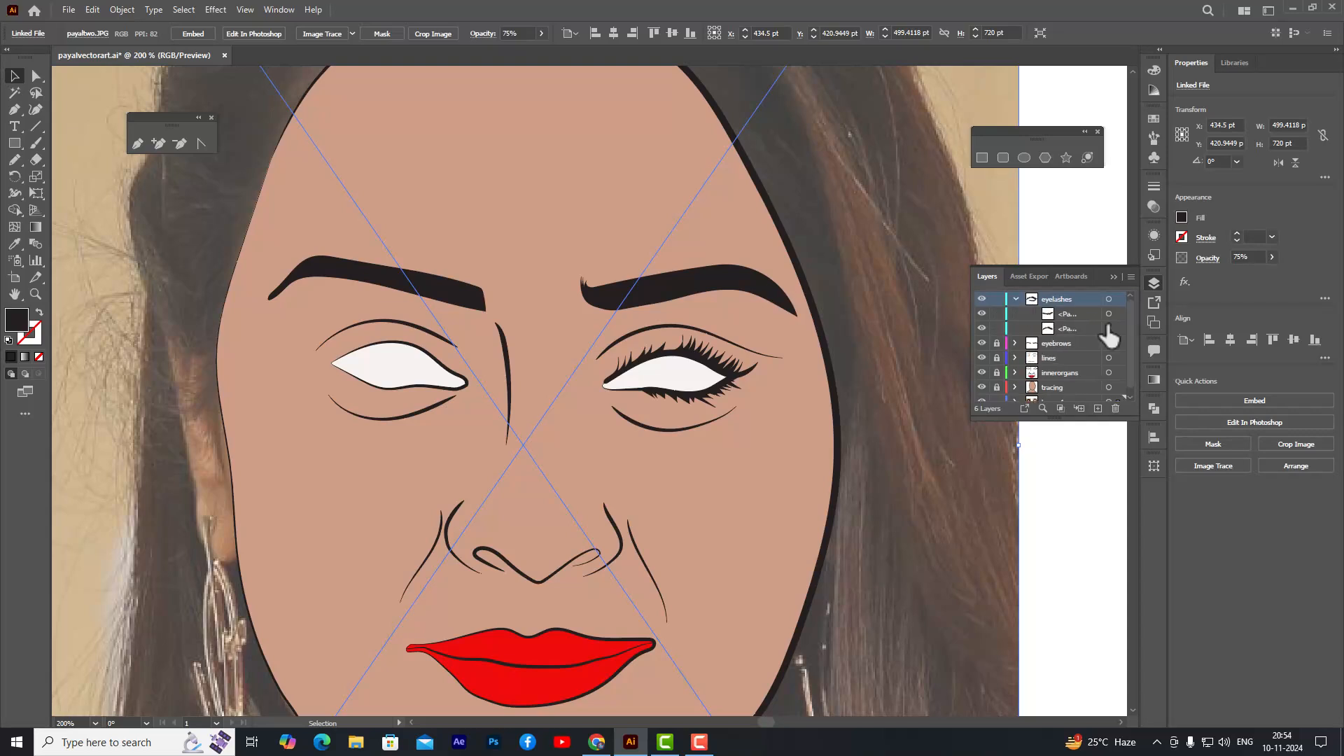
{"action": "scroll", "coordinate": [1093, 346], "scroll_direction": "down", "scroll_amount": 1}
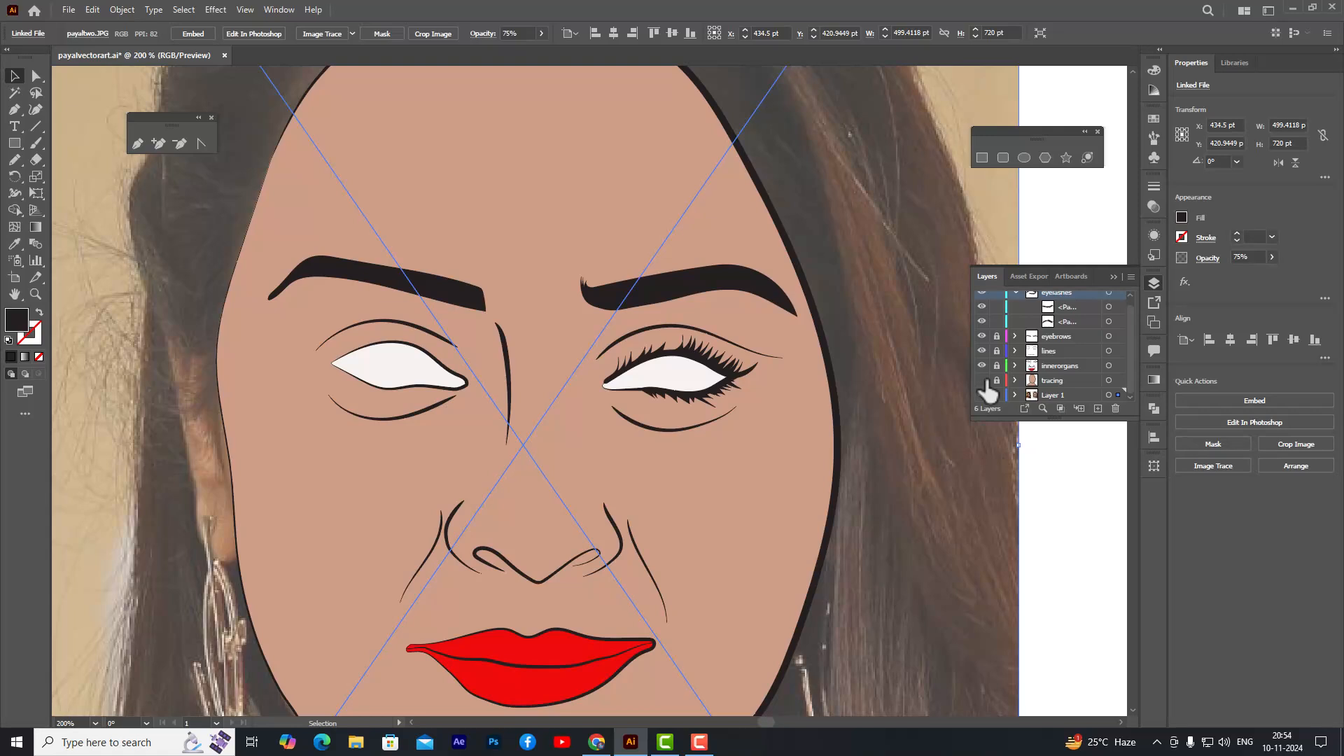
{"action": "left_click", "coordinate": [982, 380]}
- Select the left-hand eye's lashes and toggle the visibility of both paths in the eyelashes layer to identify them
{"action": "left_click", "coordinate": [434, 354]}
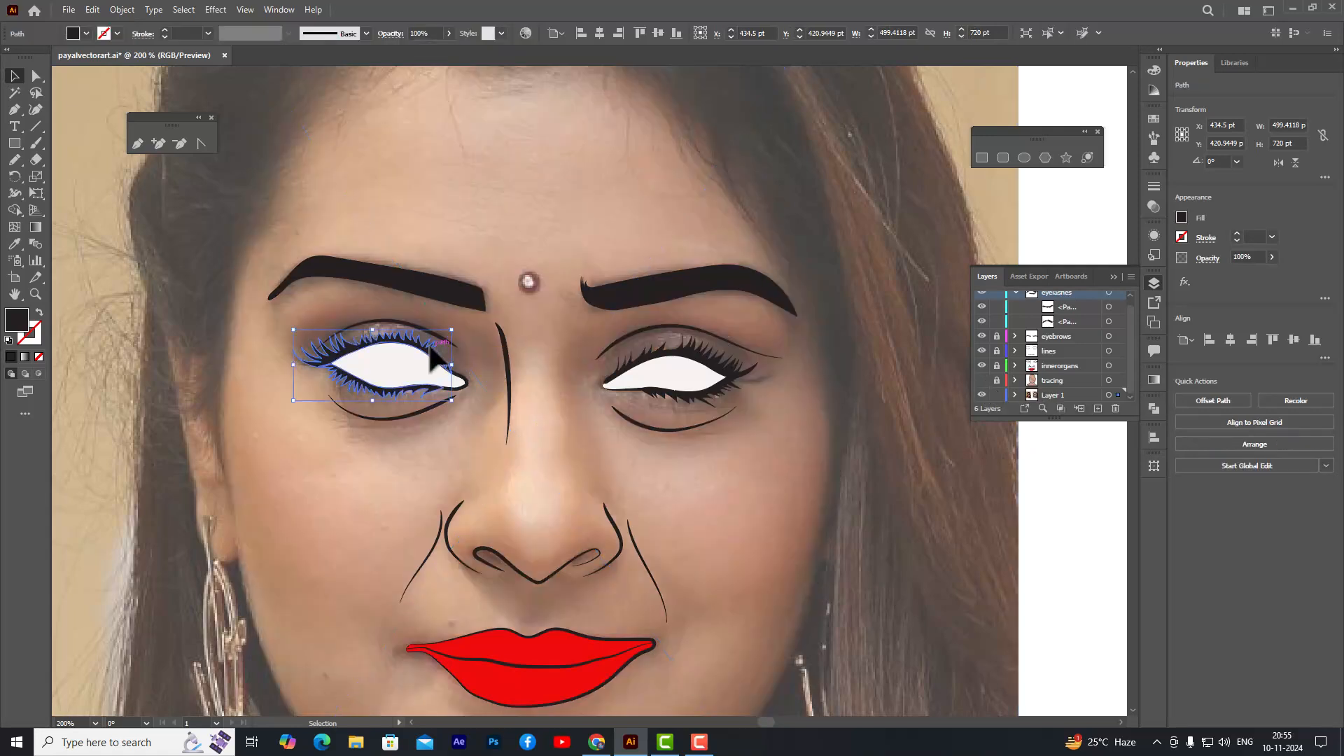
{"action": "scroll", "coordinate": [1083, 322], "scroll_direction": "up", "scroll_amount": 1}
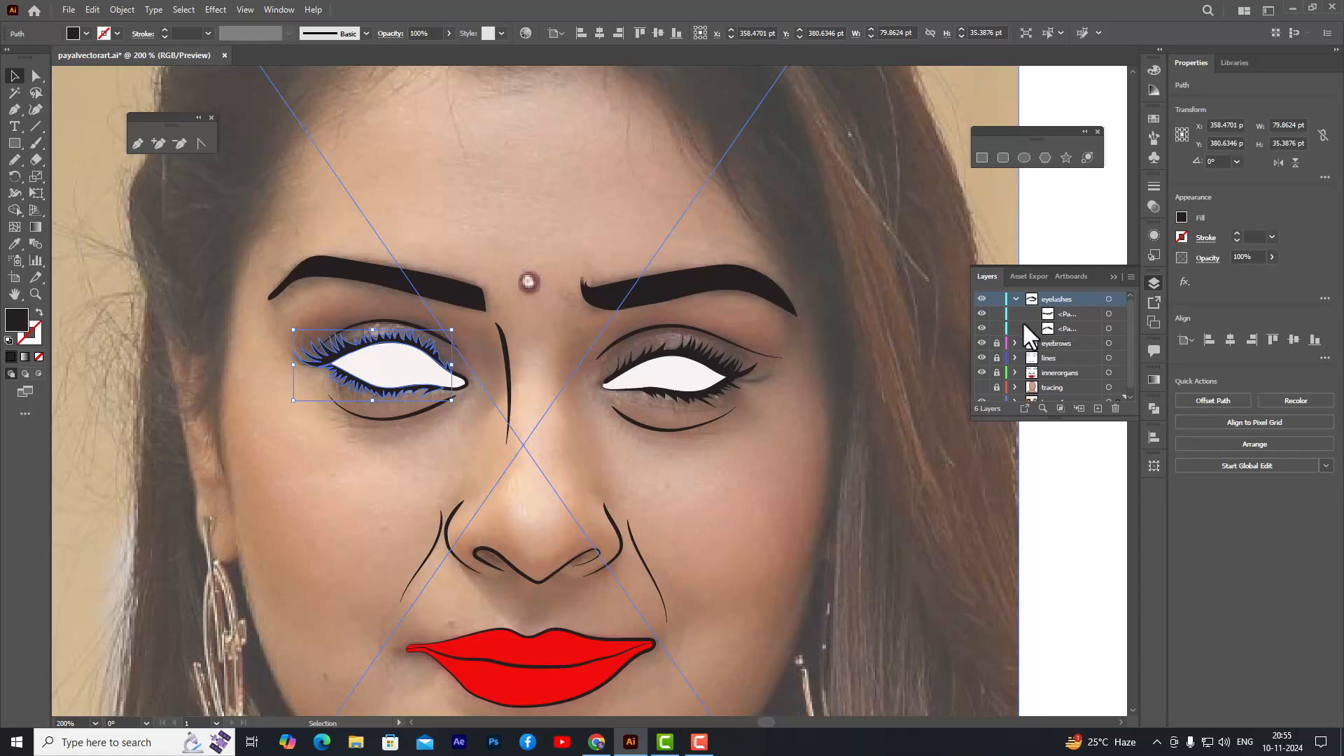
{"action": "left_click", "coordinate": [981, 328]}
{"action": "left_click", "coordinate": [981, 328]}
{"action": "left_click", "coordinate": [981, 314]}
{"action": "left_click", "coordinate": [982, 314]}
- Move the left-hand eye's lash path from Layer 1 to the top of the eyelashes layer and deselect it
{"action": "scroll", "coordinate": [1107, 350], "scroll_direction": "down", "scroll_amount": 1}
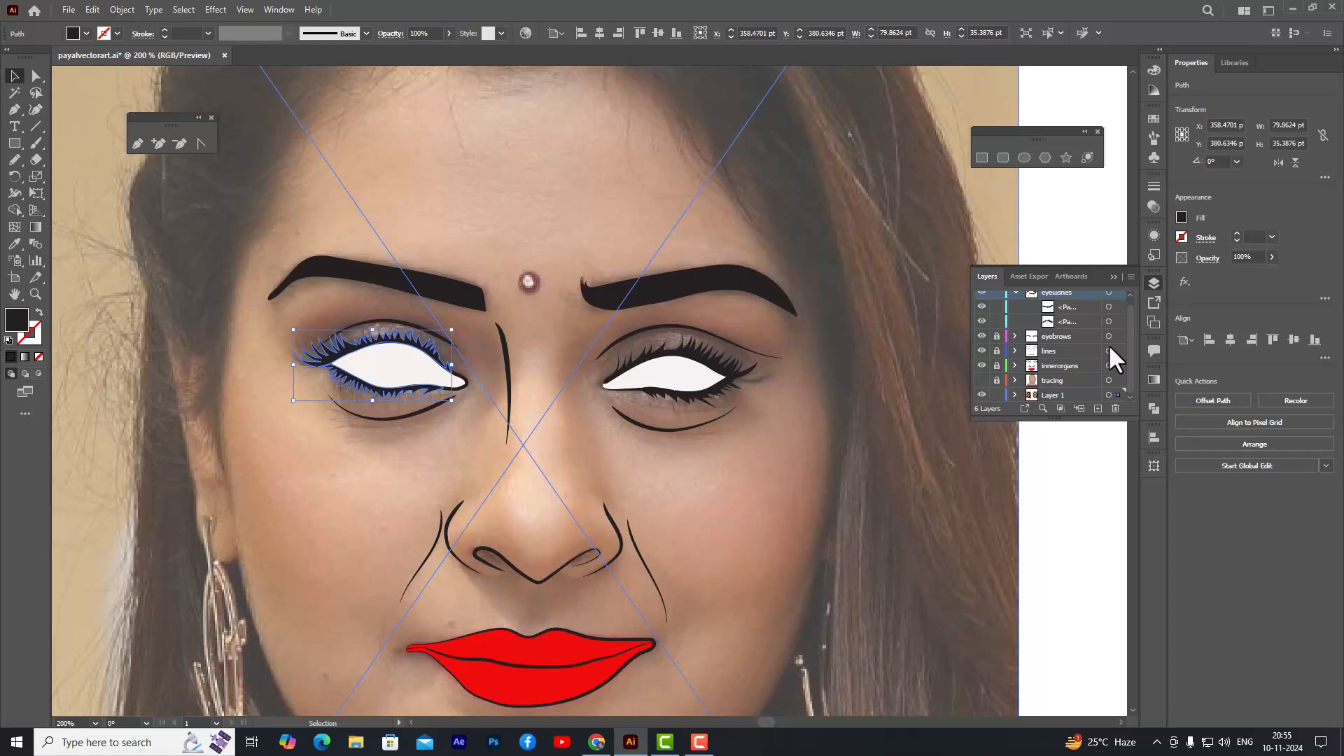
{"action": "left_click", "coordinate": [1062, 394]}
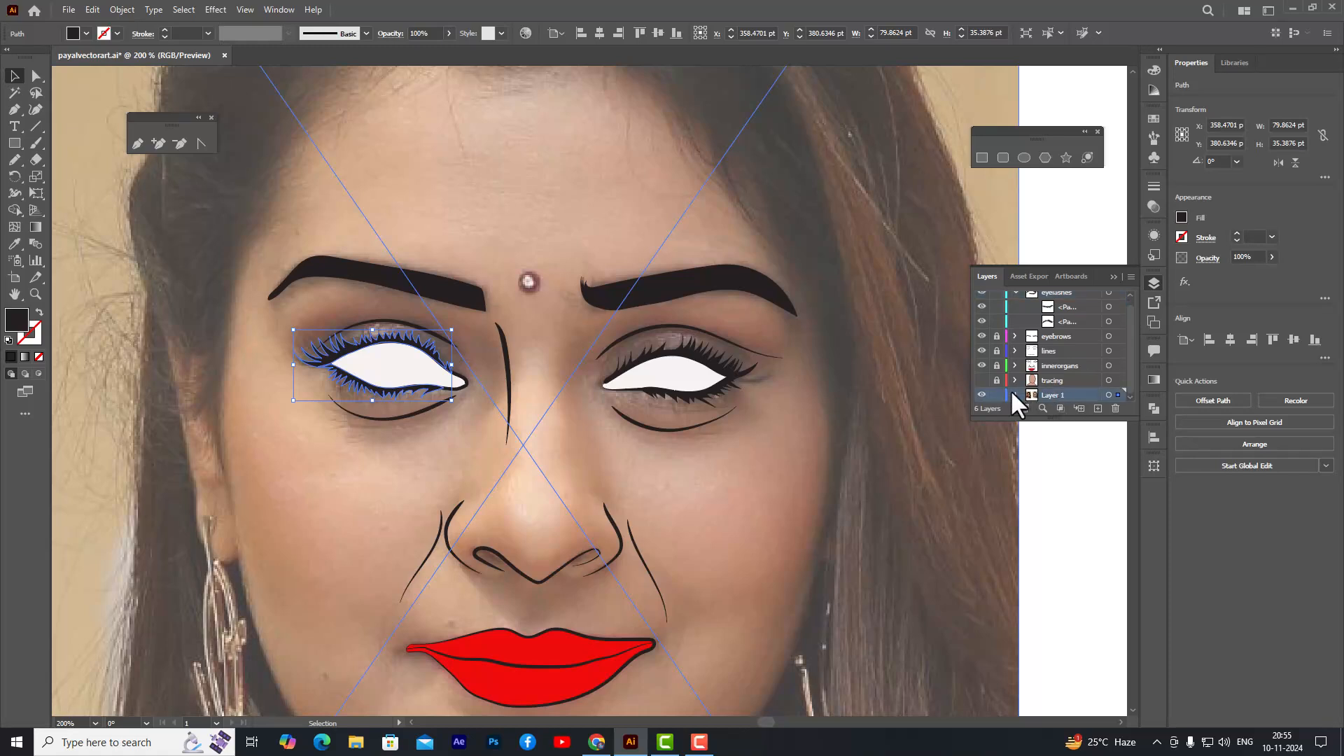
{"action": "left_click", "coordinate": [1013, 394]}
{"action": "left_click", "coordinate": [1081, 364]}
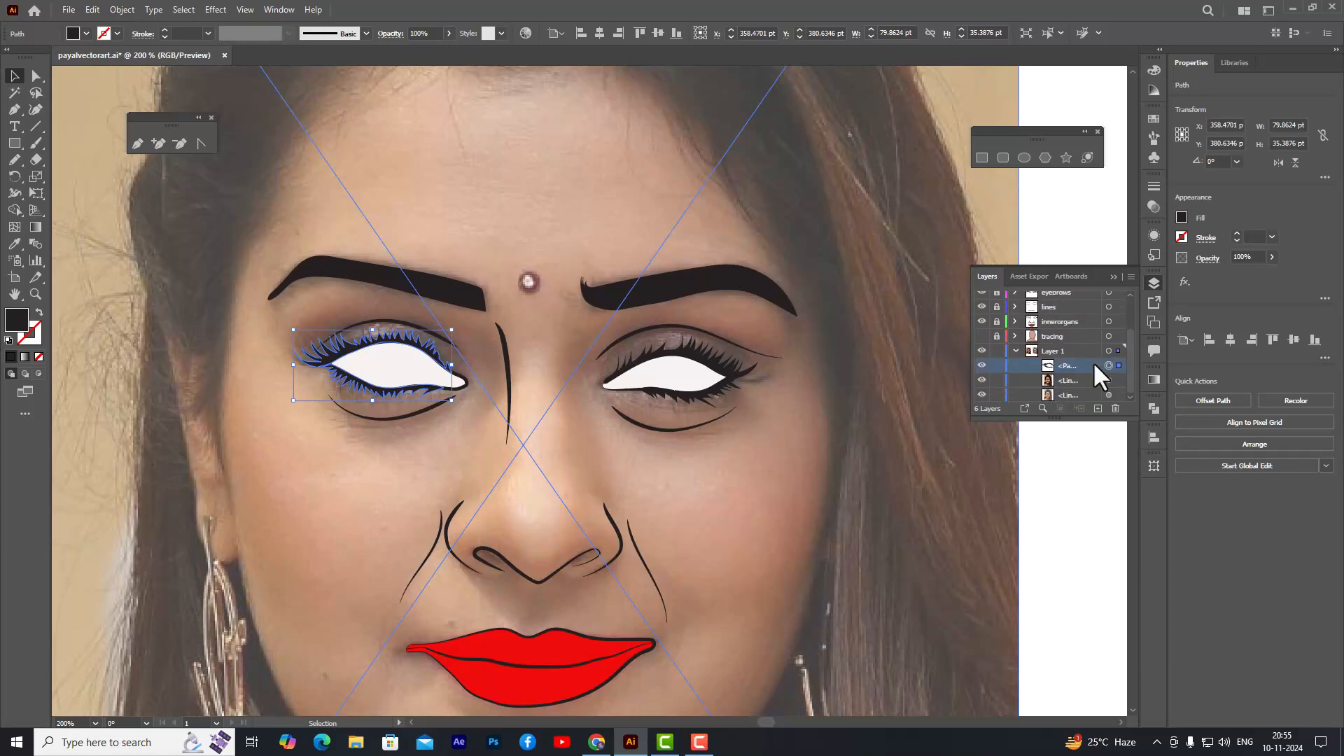
{"action": "left_click_drag", "start_coordinate": [1072, 418], "coordinate": [1069, 494]}
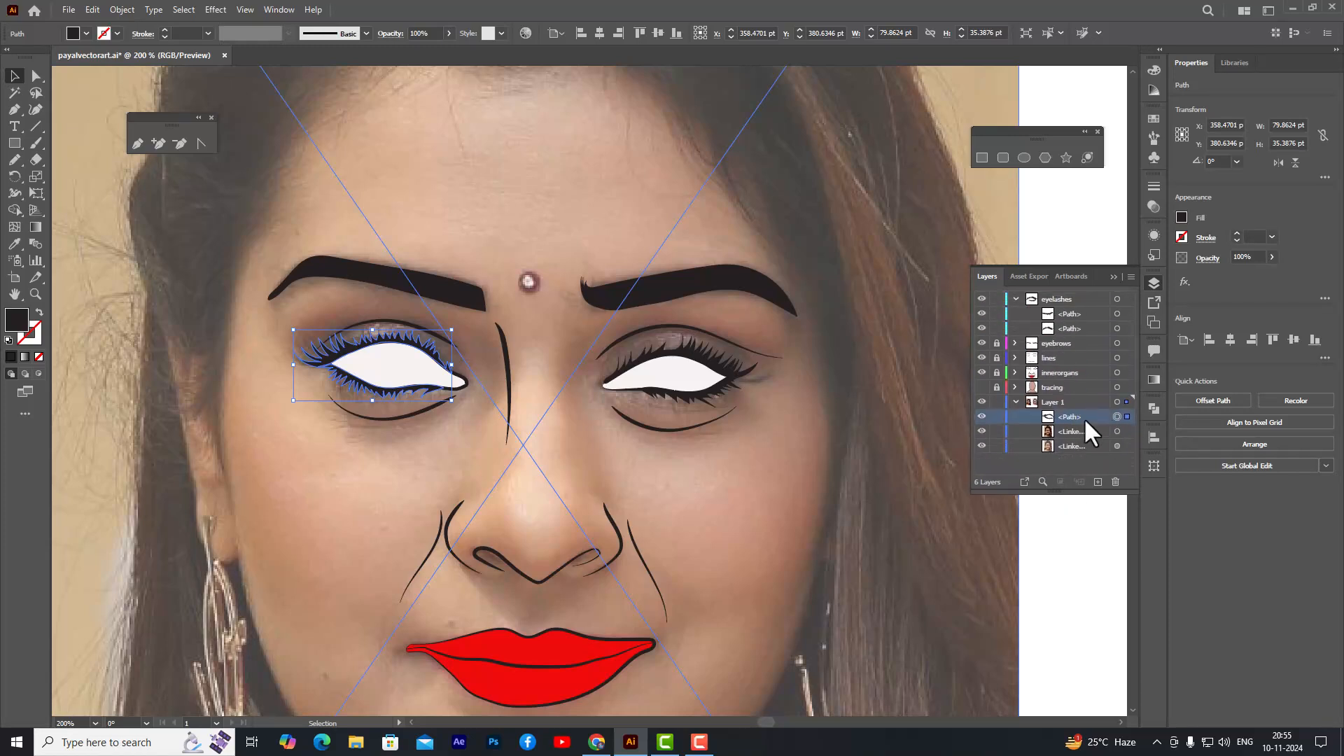
{"action": "left_click_drag", "start_coordinate": [1082, 413], "coordinate": [1084, 313]}
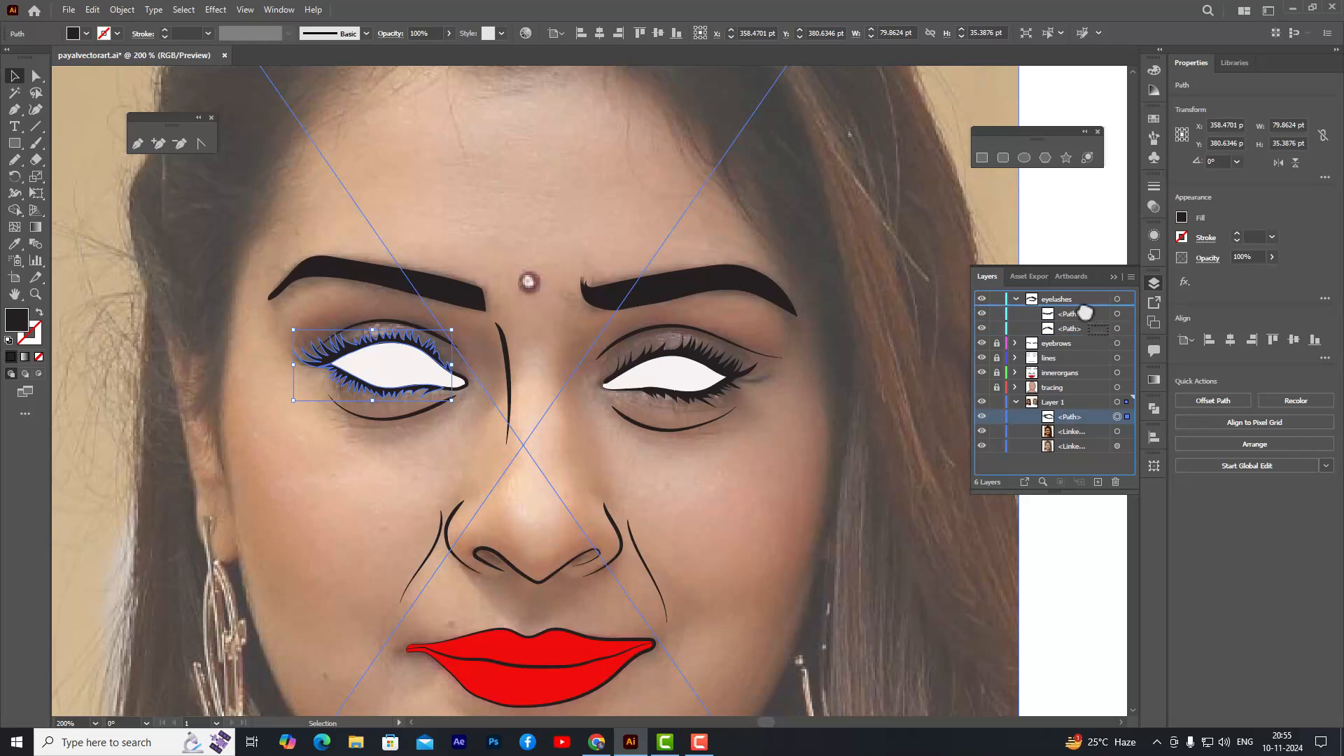
{"action": "left_click_drag", "start_coordinate": [1085, 313], "coordinate": [1085, 313]}
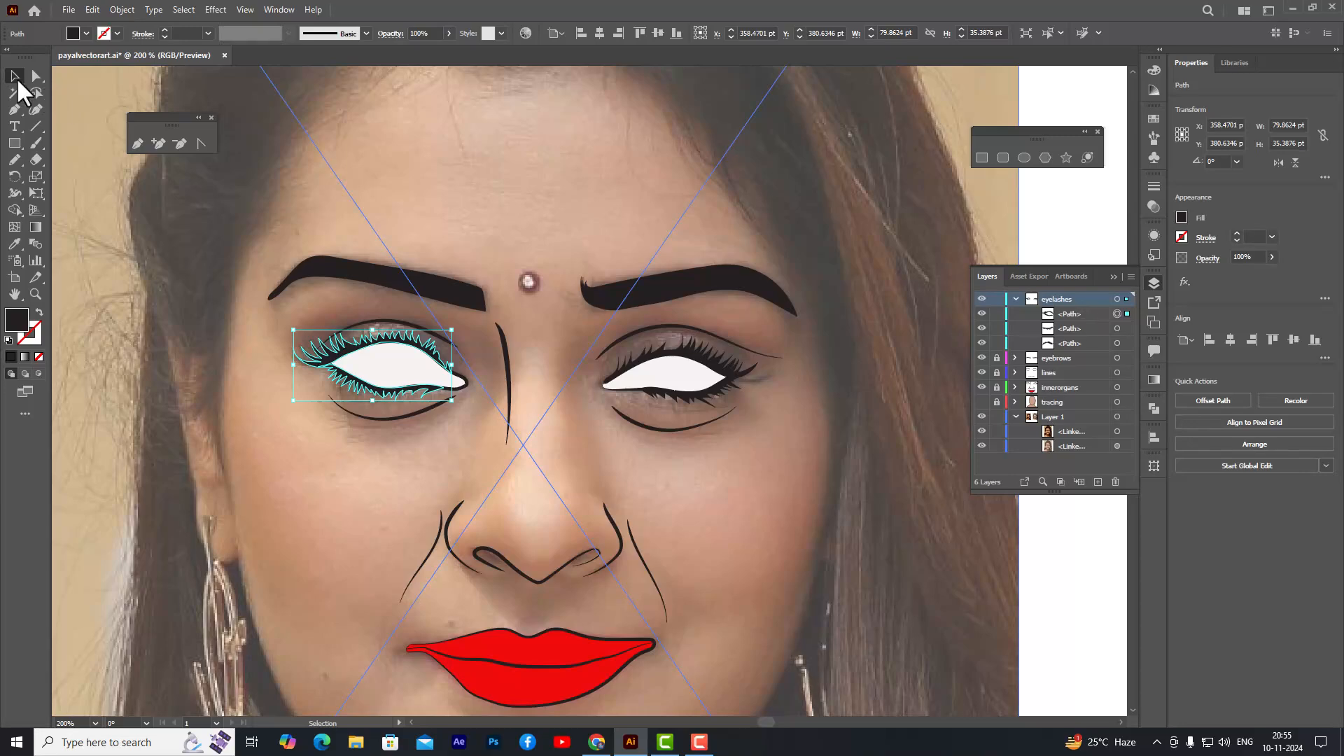
{"action": "left_click", "coordinate": [359, 149]}
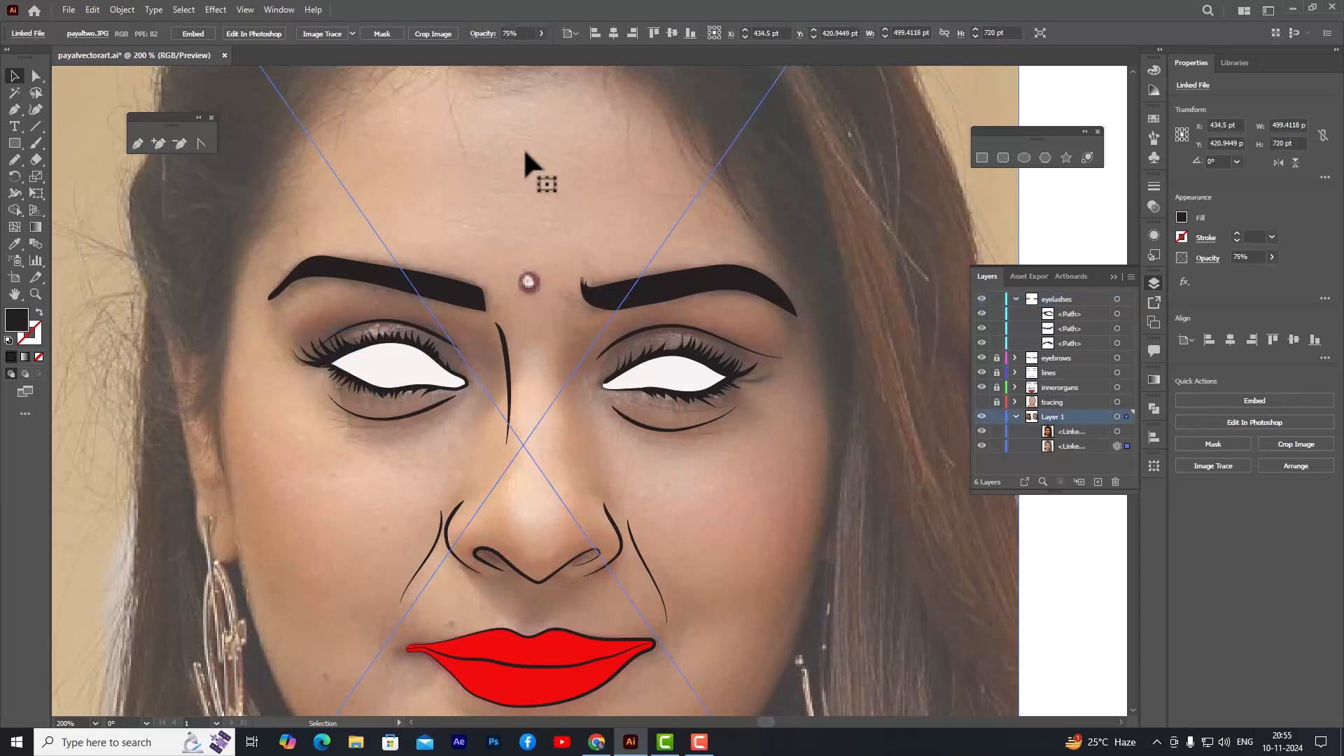
- Show the tracing layer so the skin-coloured face sits beneath the lashes of both eyes
{"action": "scroll", "coordinate": [784, 269], "scroll_direction": "up", "scroll_amount": 2}
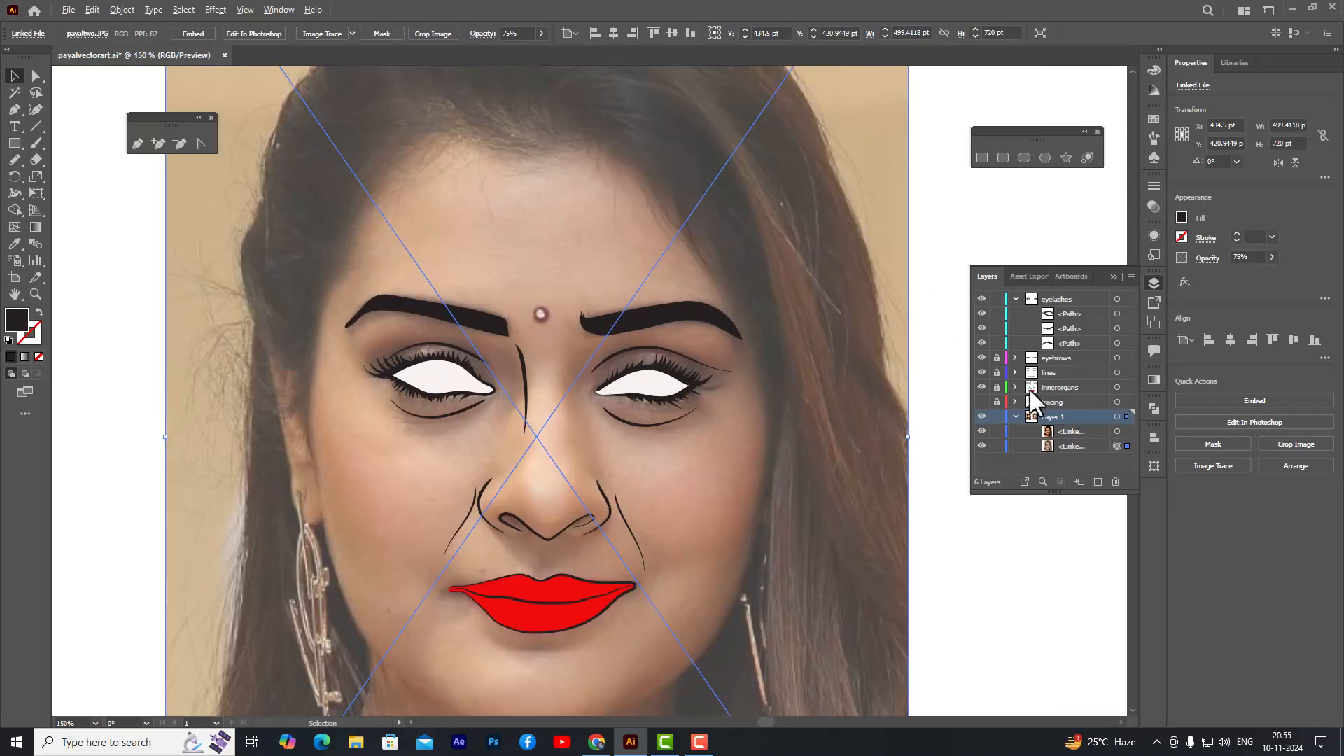
{"action": "left_click", "coordinate": [981, 417]}
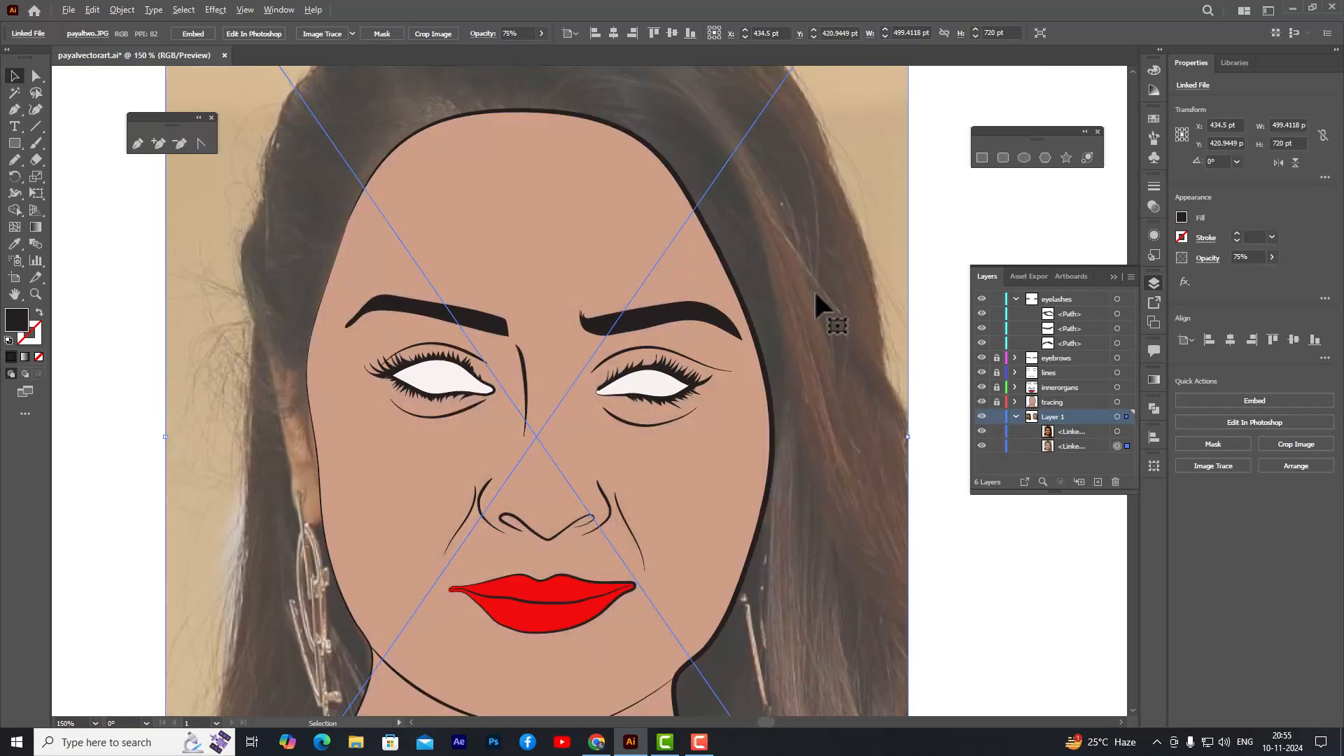
{"action": "scroll", "coordinate": [818, 295], "scroll_direction": "down", "scroll_amount": 2}
{"action": "scroll", "coordinate": [903, 290], "scroll_direction": "up", "scroll_amount": 2}
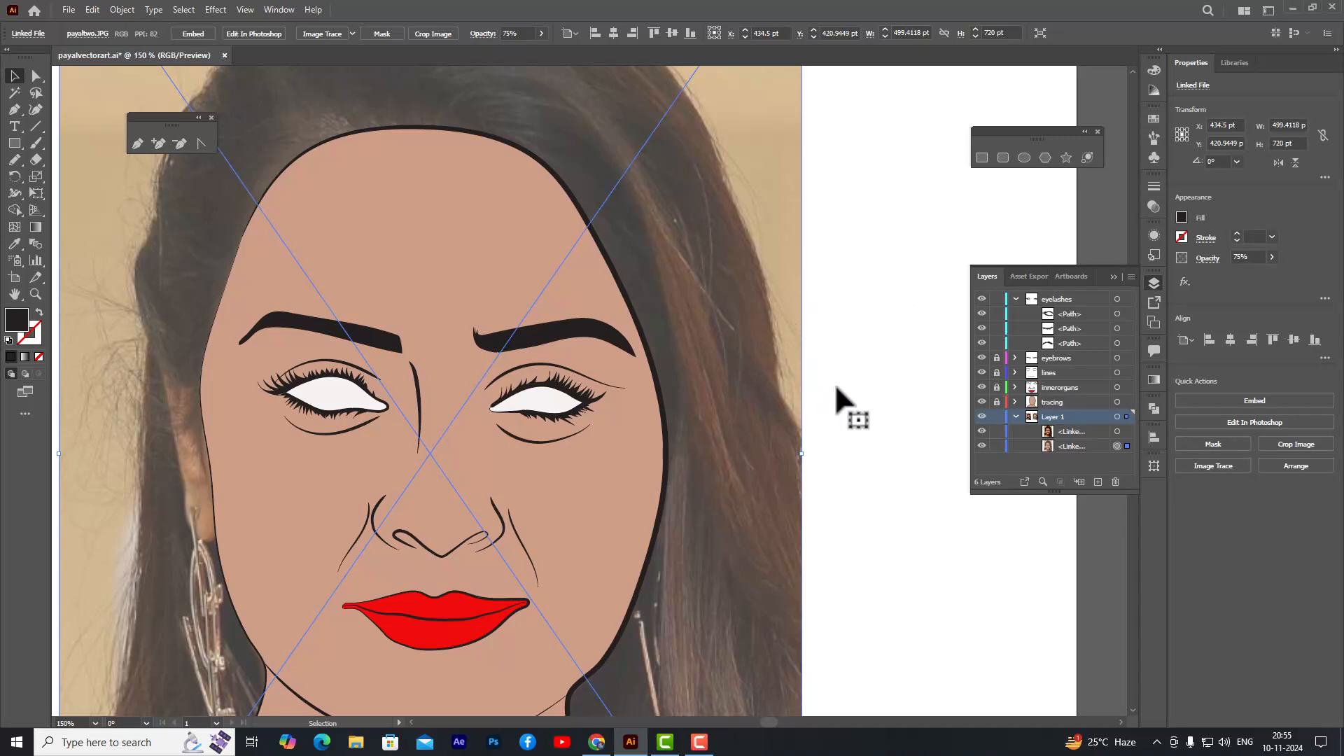
- Examine the whole vector portrait, including the lashes on both eyes, against the reference photo
{"action": "key", "text": "space"}
{"action": "left_click_drag", "start_coordinate": [806, 376], "coordinate": [939, 318]}
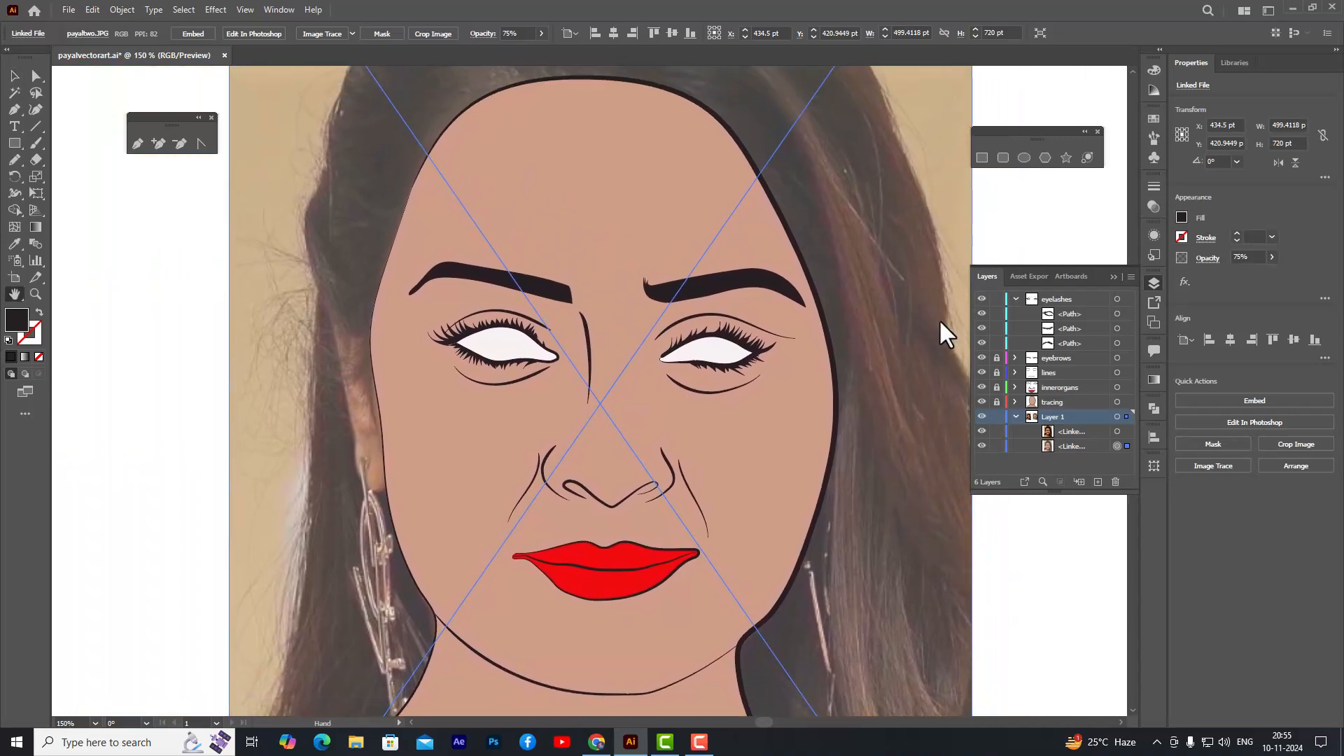
{"action": "scroll", "coordinate": [839, 299], "scroll_direction": "down", "scroll_amount": 2}
{"action": "scroll", "coordinate": [840, 300], "scroll_direction": "up", "scroll_amount": 2}
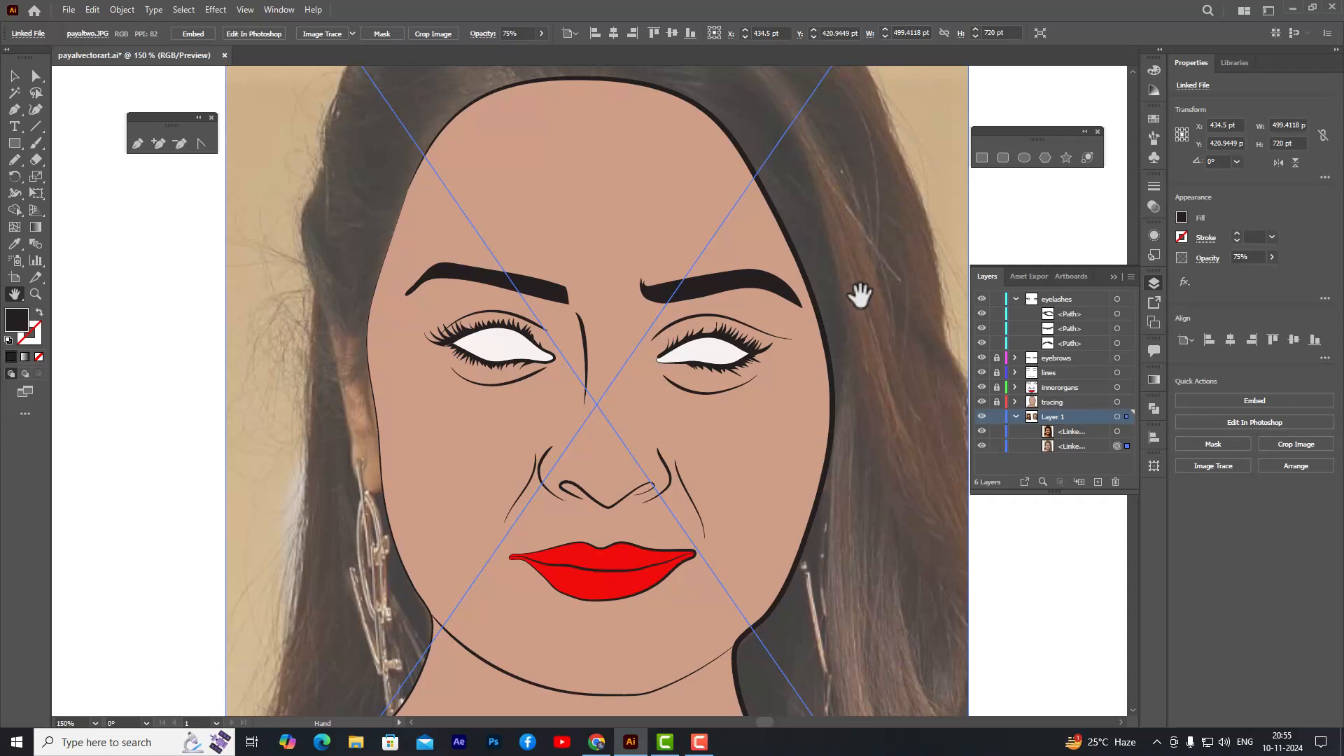
{"action": "scroll", "coordinate": [858, 259], "scroll_direction": "down", "scroll_amount": 2}
{"action": "scroll", "coordinate": [870, 246], "scroll_direction": "up", "scroll_amount": 1}
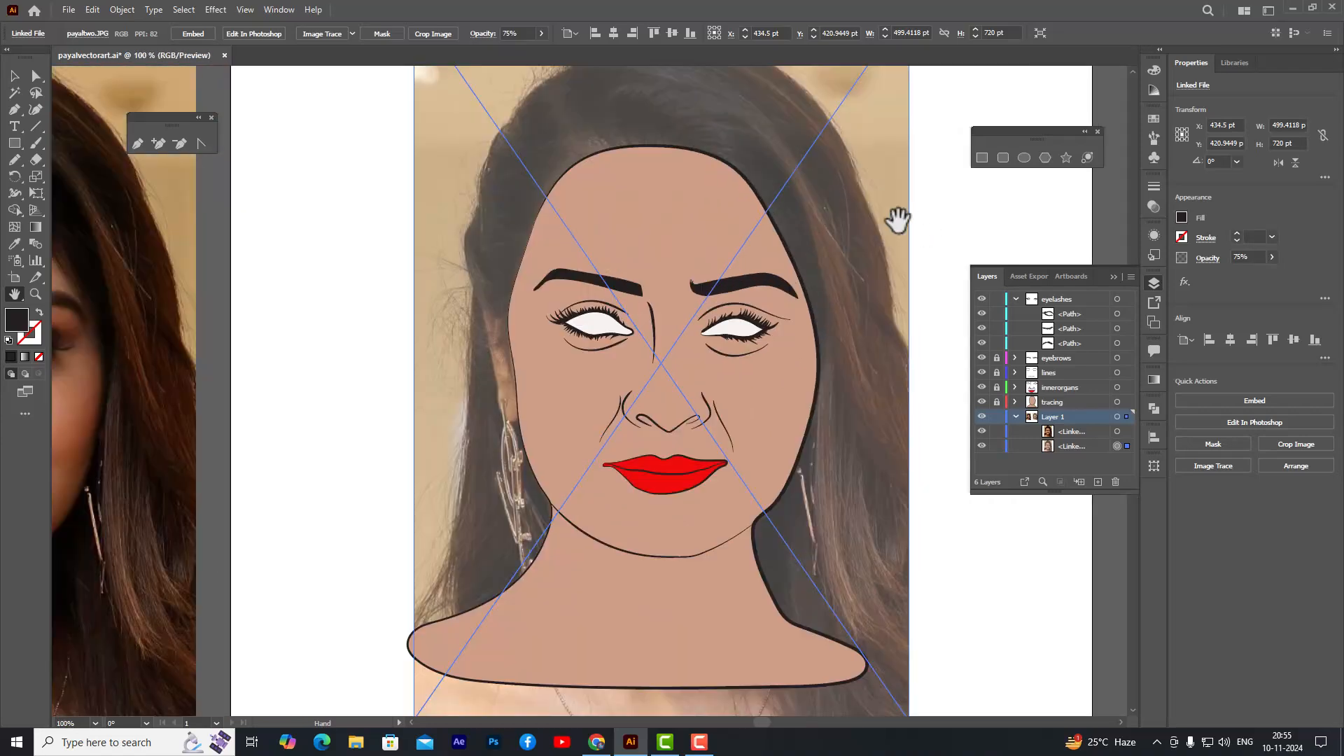
{"action": "scroll", "coordinate": [897, 220], "scroll_direction": "up", "scroll_amount": 2}
{"action": "scroll", "coordinate": [896, 220], "scroll_direction": "down", "scroll_amount": 2}
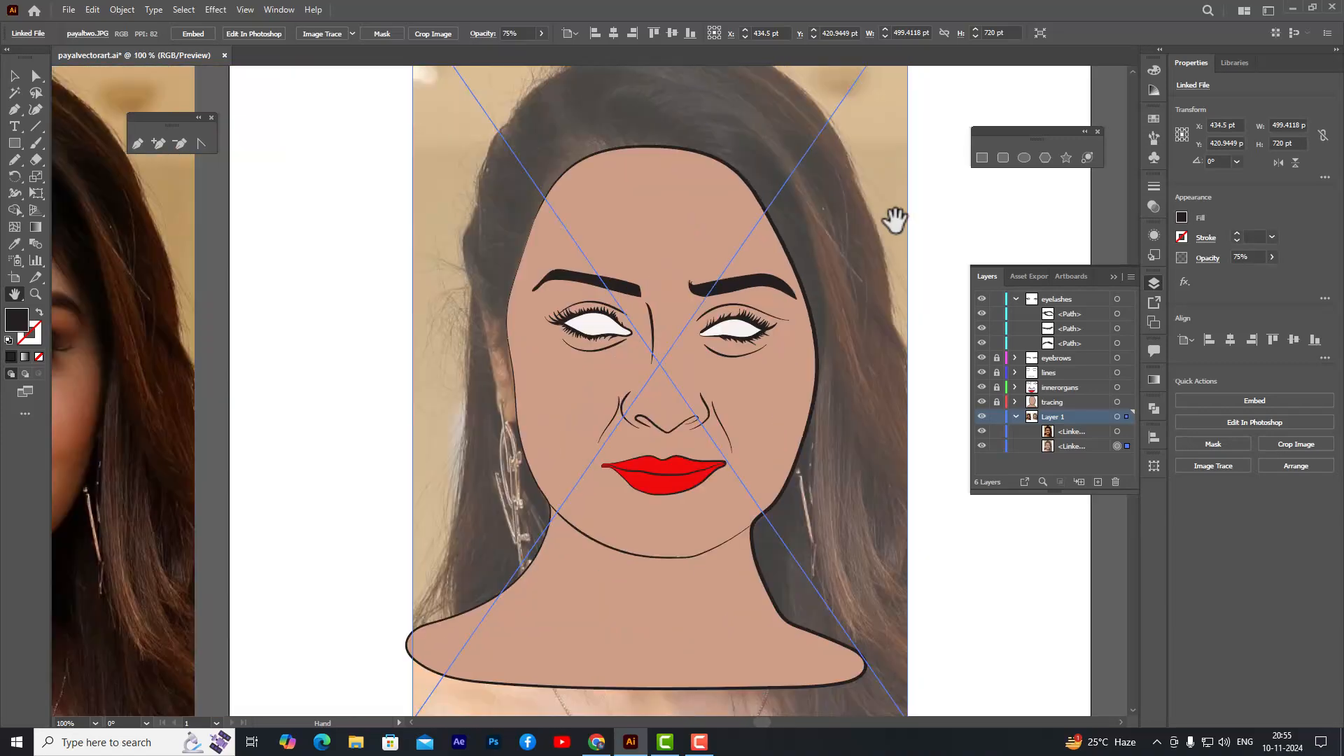
{"action": "scroll", "coordinate": [863, 217], "scroll_direction": "down", "scroll_amount": 2}
{"action": "scroll", "coordinate": [863, 217], "scroll_direction": "up", "scroll_amount": 2}
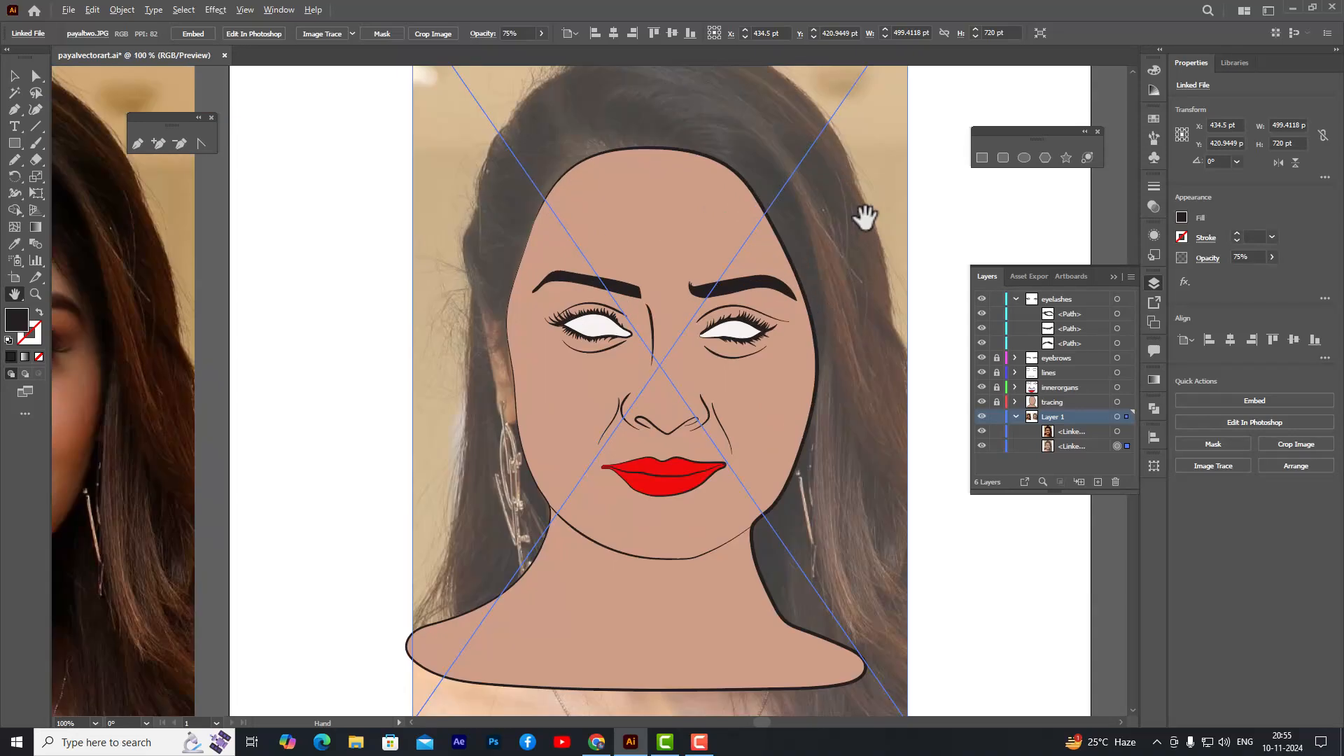
- Unlock the eyebrows, lines, innerorgans and tracing layers and select the face and neck shape
{"action": "left_click", "coordinate": [15, 75]}
{"action": "left_click_drag", "start_coordinate": [997, 359], "coordinate": [1000, 403]}
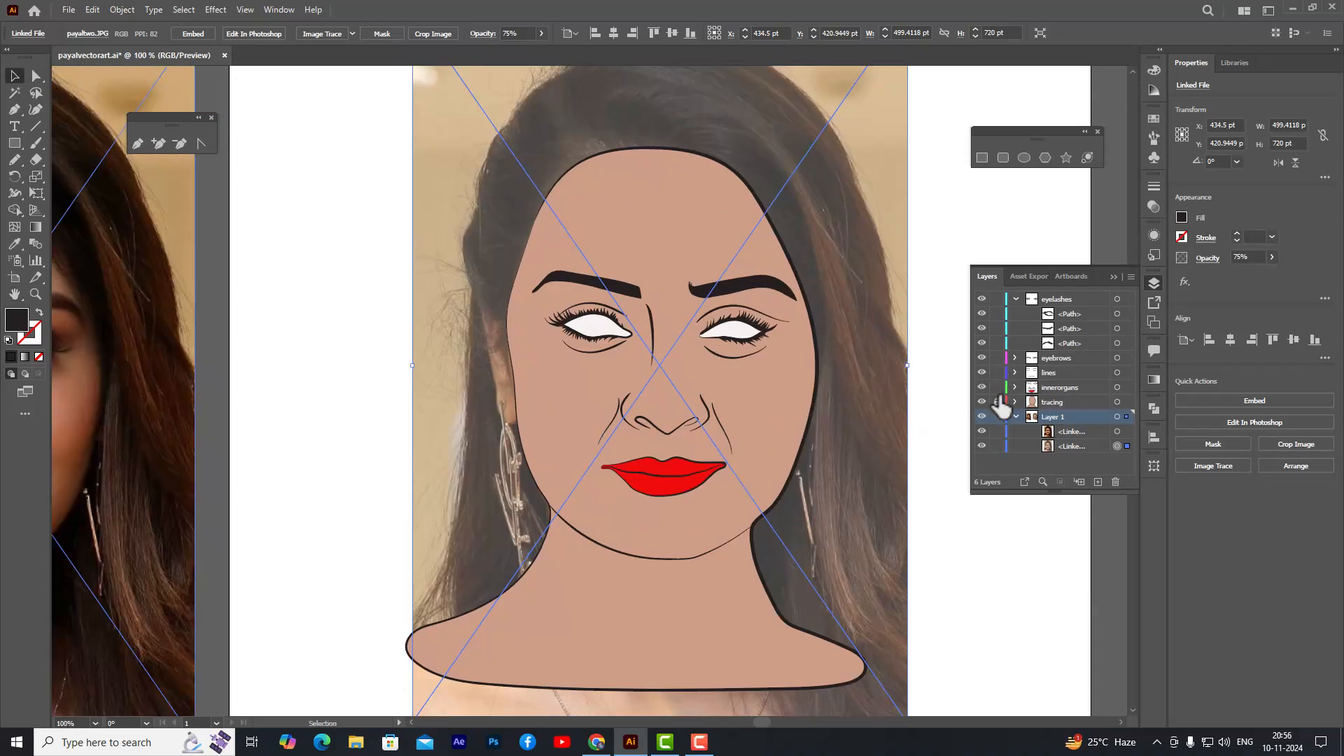
{"action": "left_click", "coordinate": [1039, 402]}
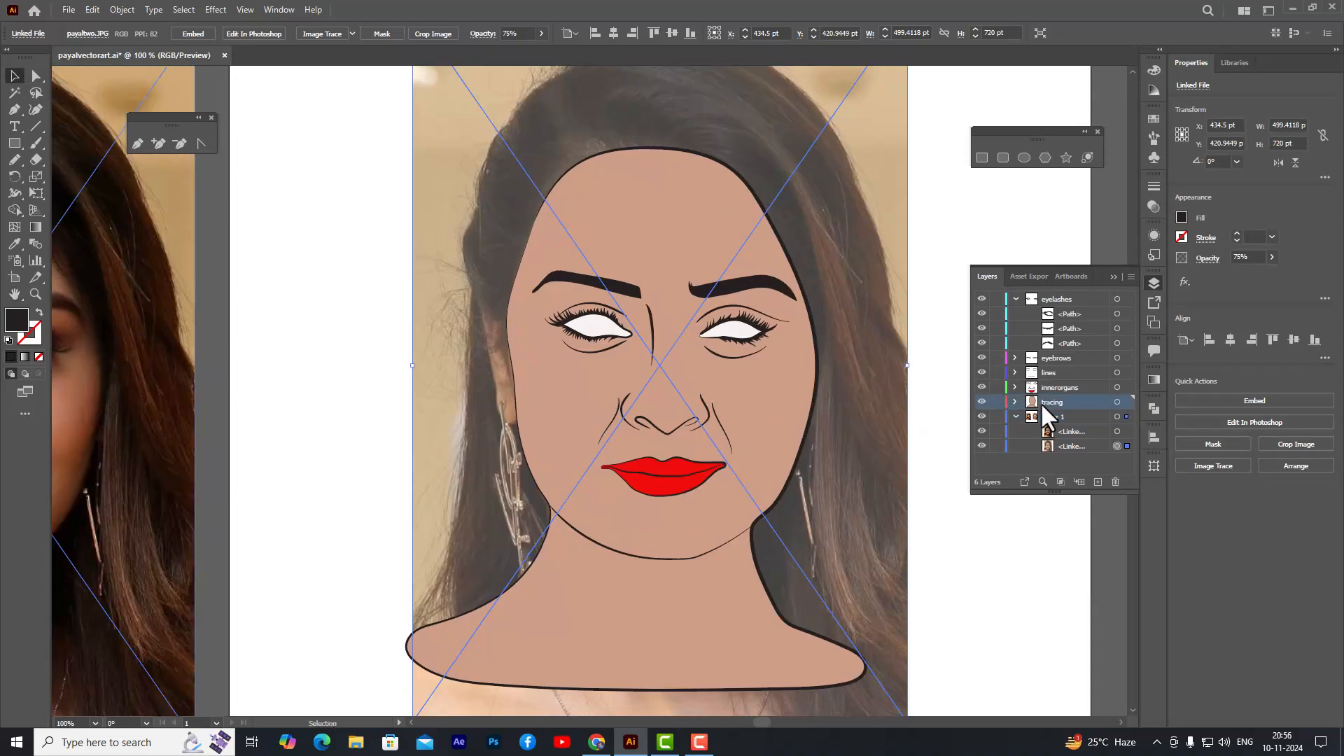
{"action": "left_click", "coordinate": [808, 388]}
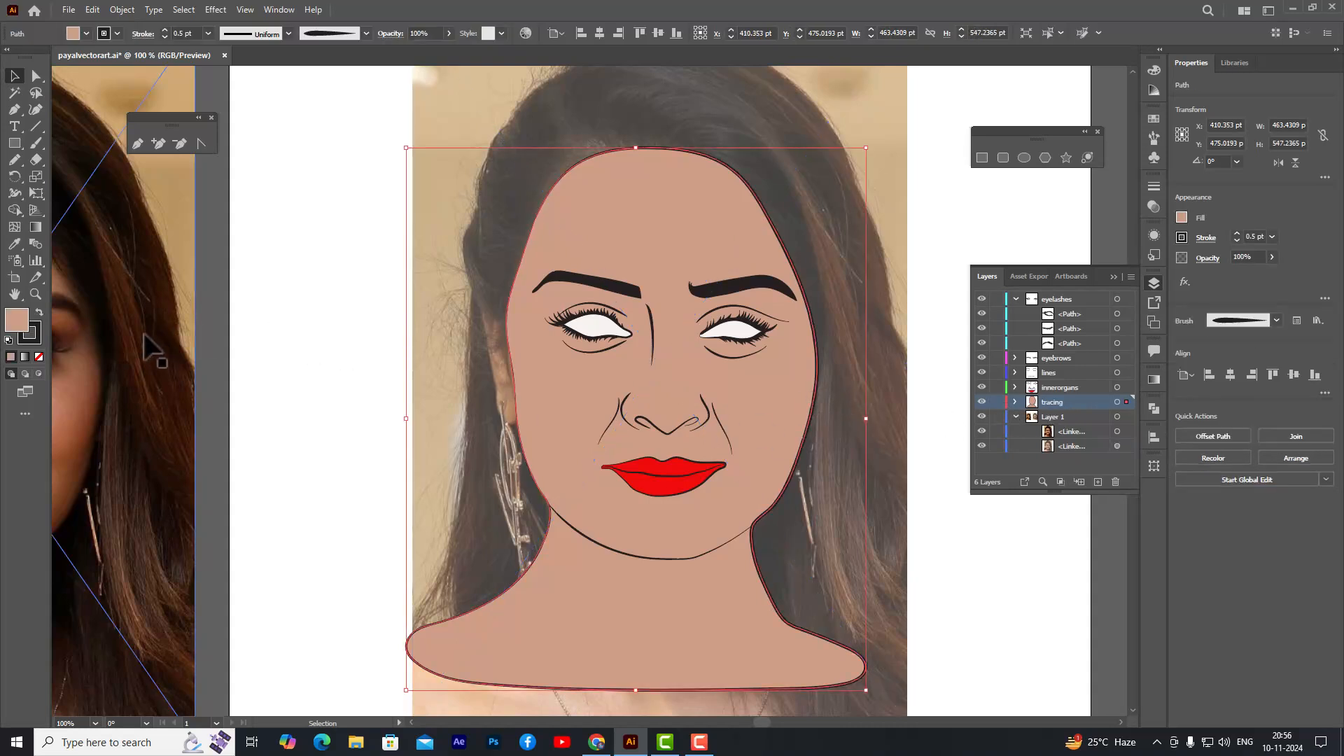
- Change the fill of the face and neck shape to light pink F7D0C1
{"action": "double_click", "coordinate": [8, 319]}
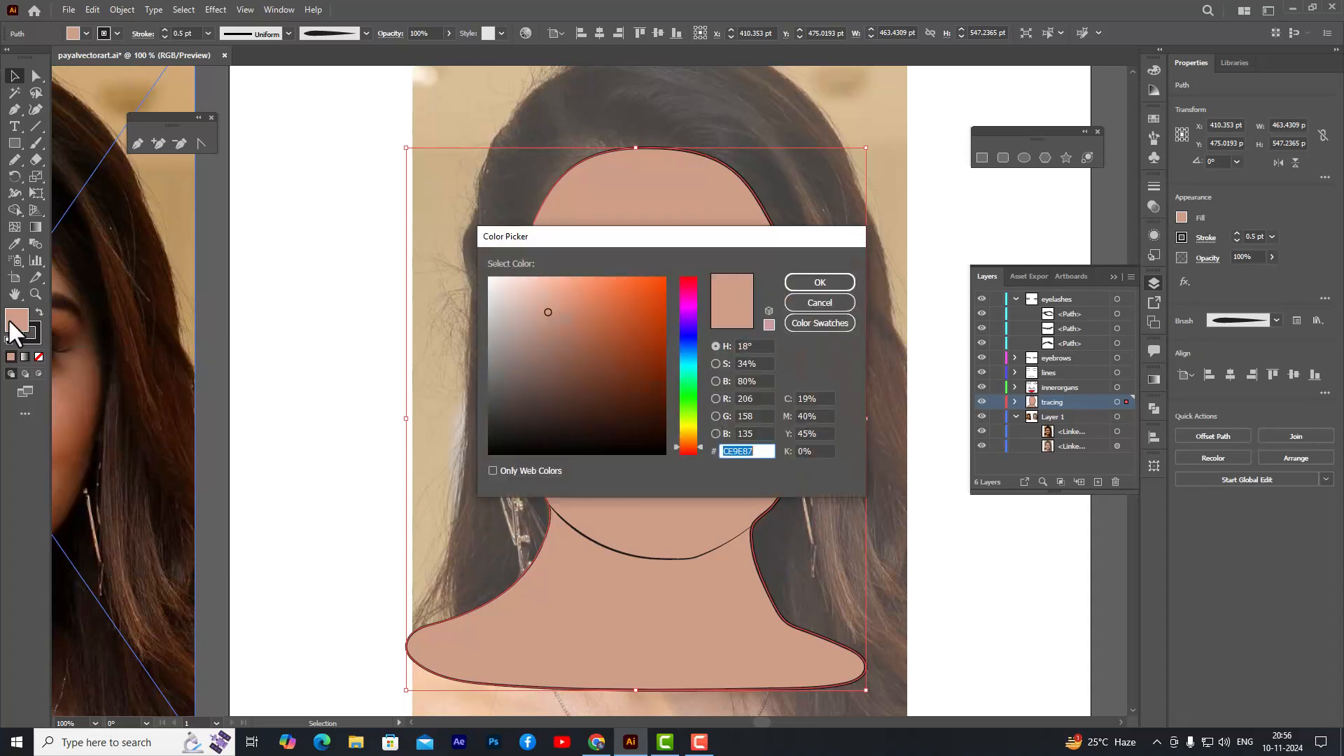
{"action": "left_click", "coordinate": [539, 283]}
{"action": "left_click", "coordinate": [527, 282]}
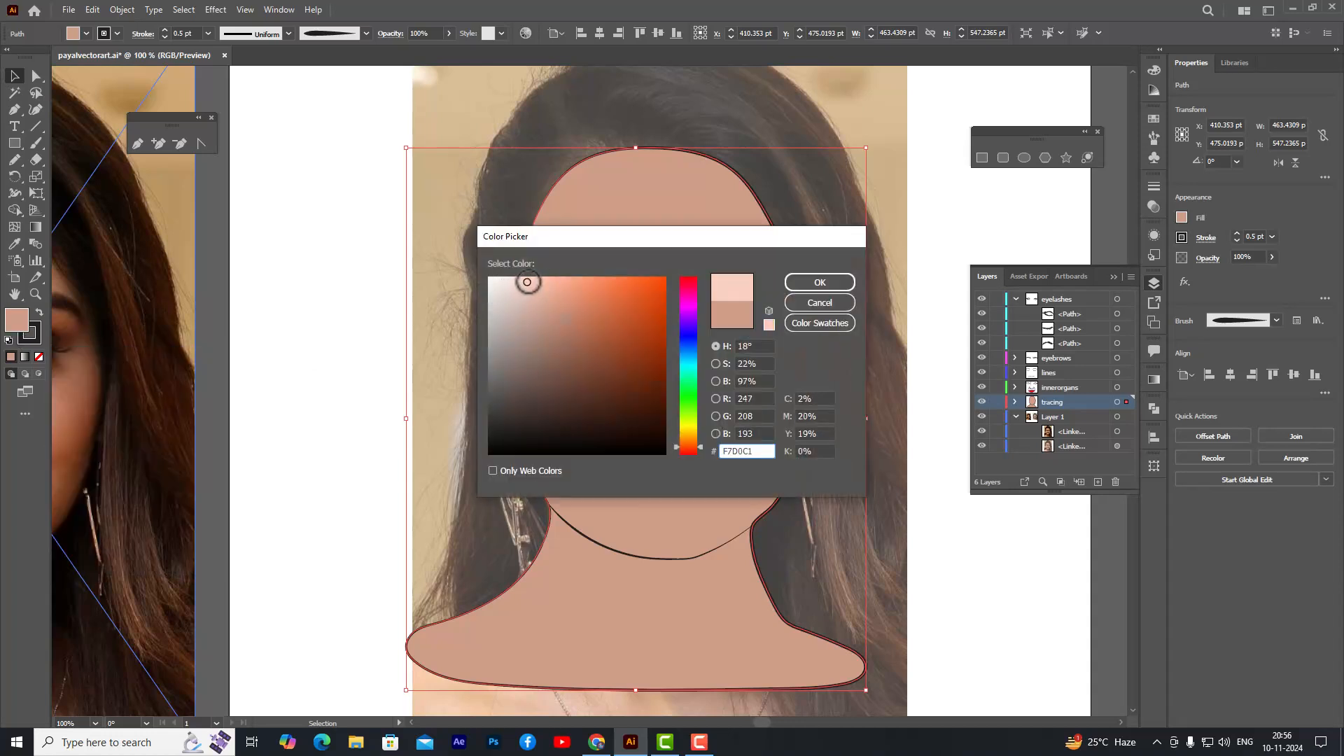
{"action": "left_click", "coordinate": [820, 283]}
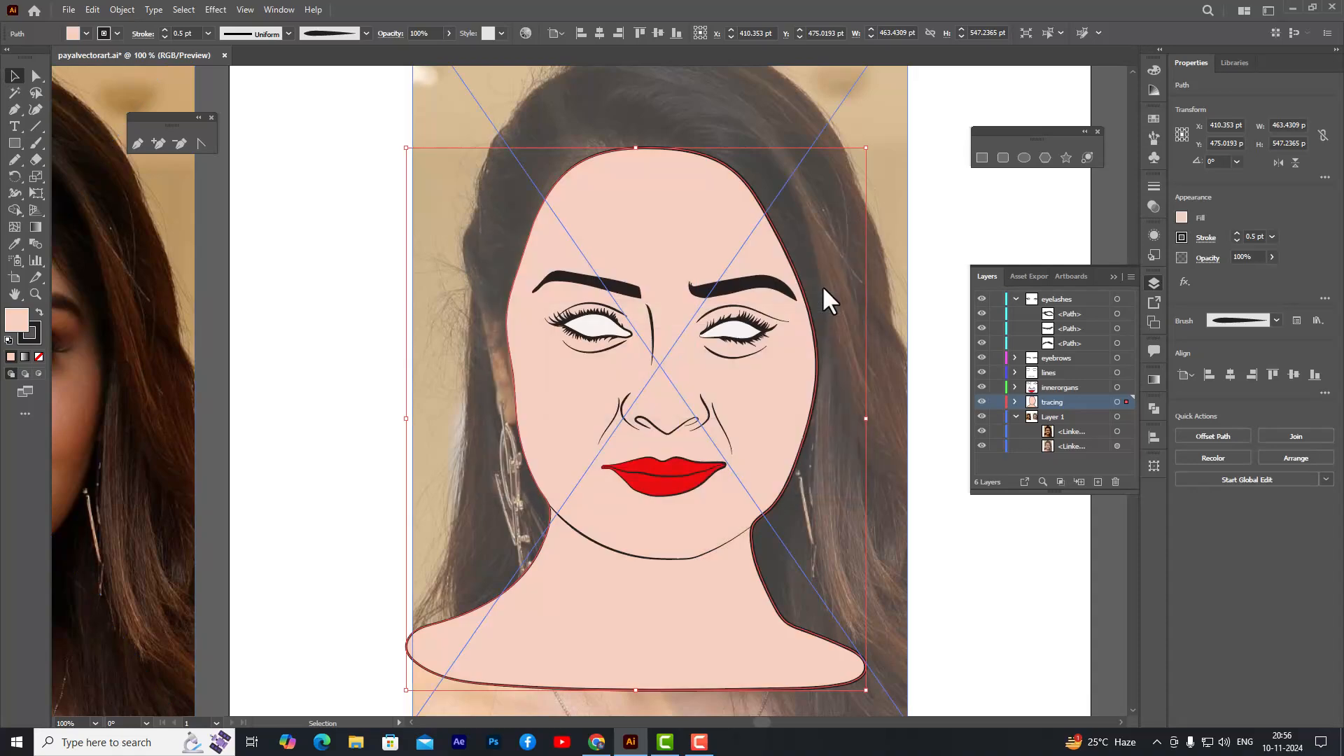
- Set the fill of the face and neck shape to light orange F4B98C, deselect it and view the whole portrait
{"action": "double_click", "coordinate": [16, 319]}
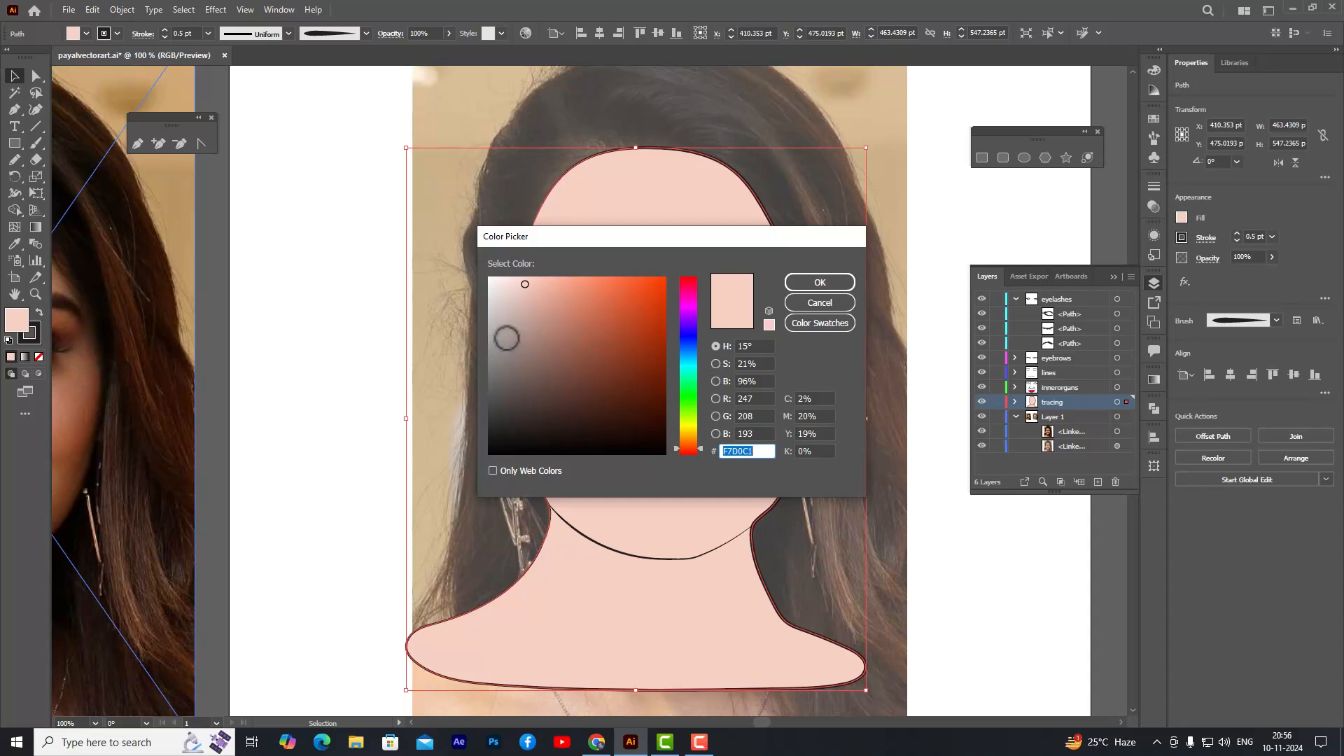
{"action": "left_click_drag", "start_coordinate": [691, 435], "coordinate": [691, 439]}
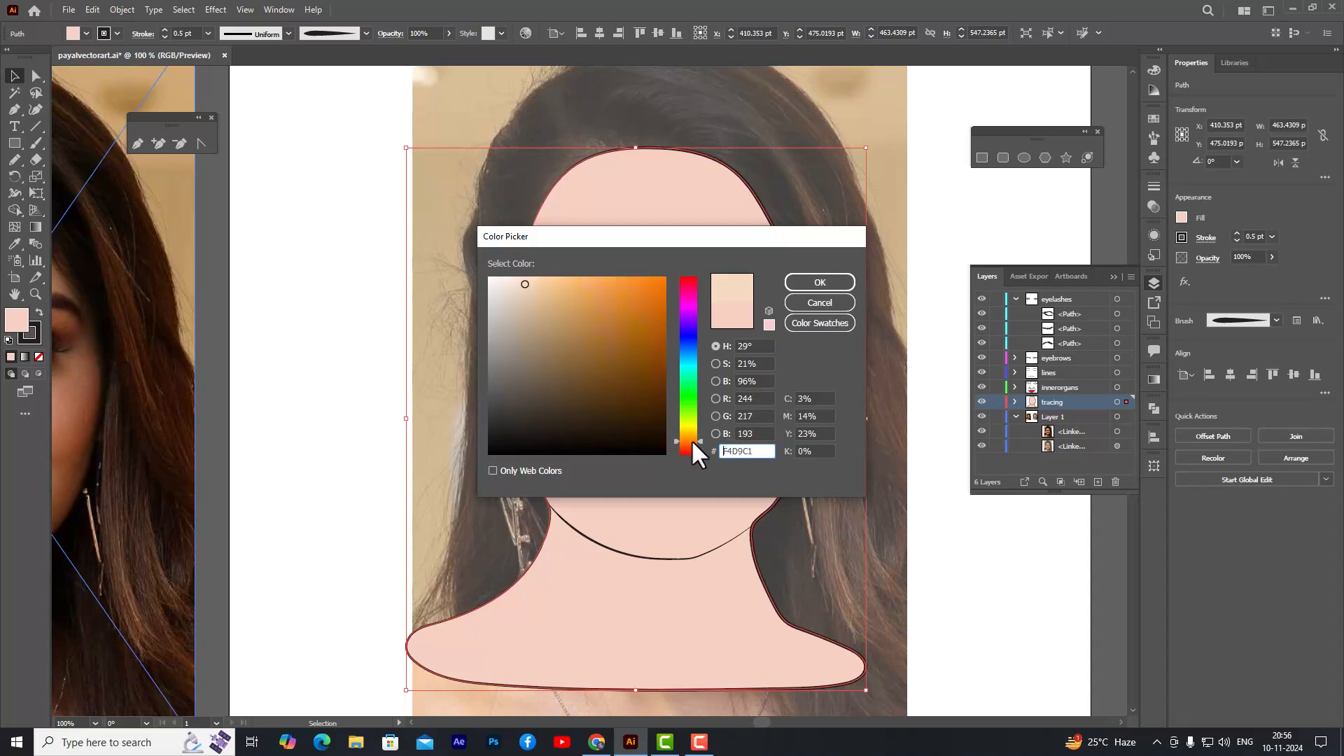
{"action": "left_click", "coordinate": [564, 283]}
{"action": "left_click", "coordinate": [799, 283]}
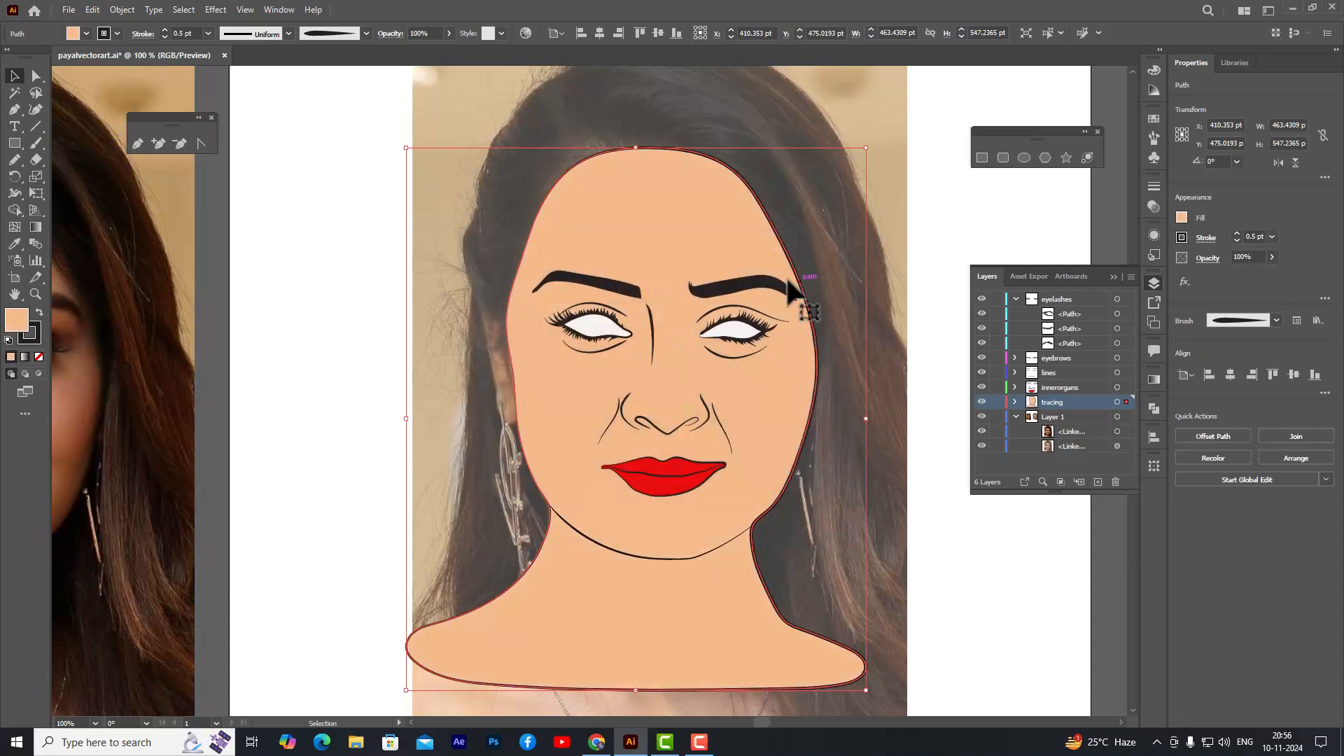
{"action": "left_click", "coordinate": [310, 218]}
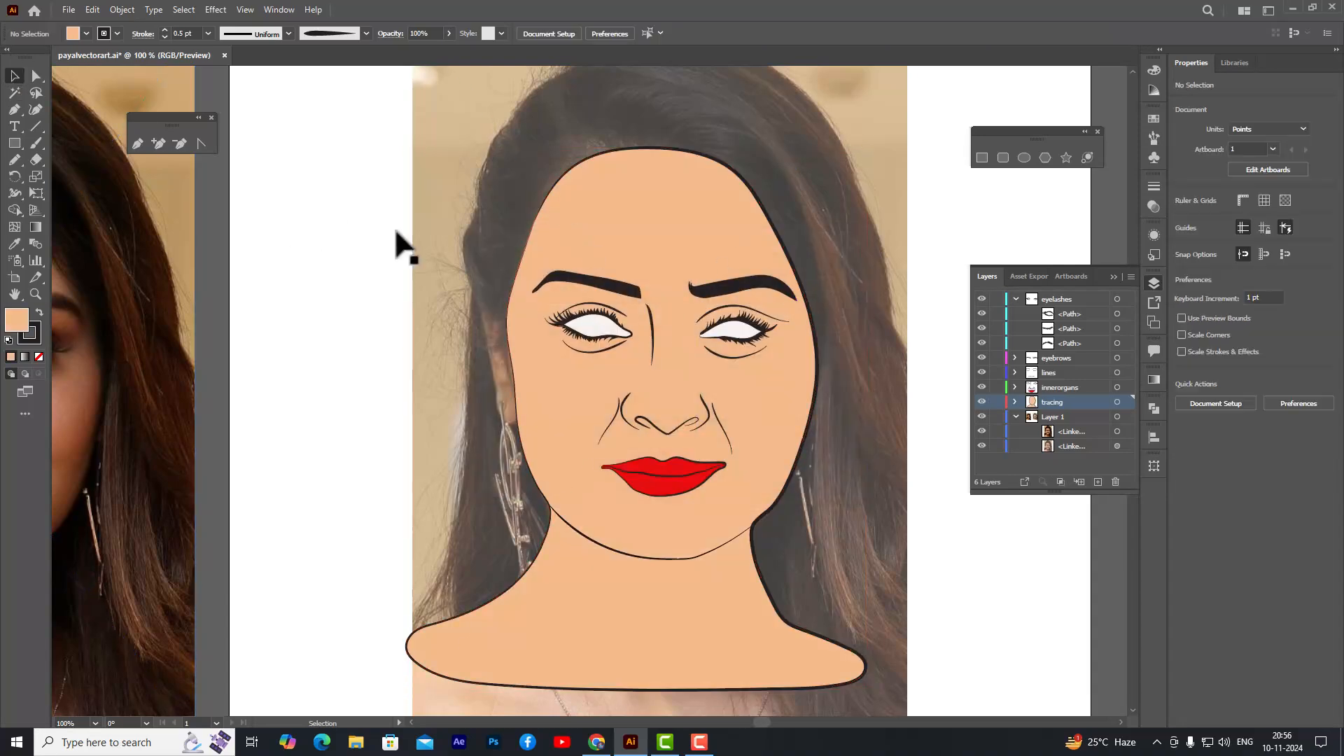
{"action": "key", "text": "ctrl+minus"}
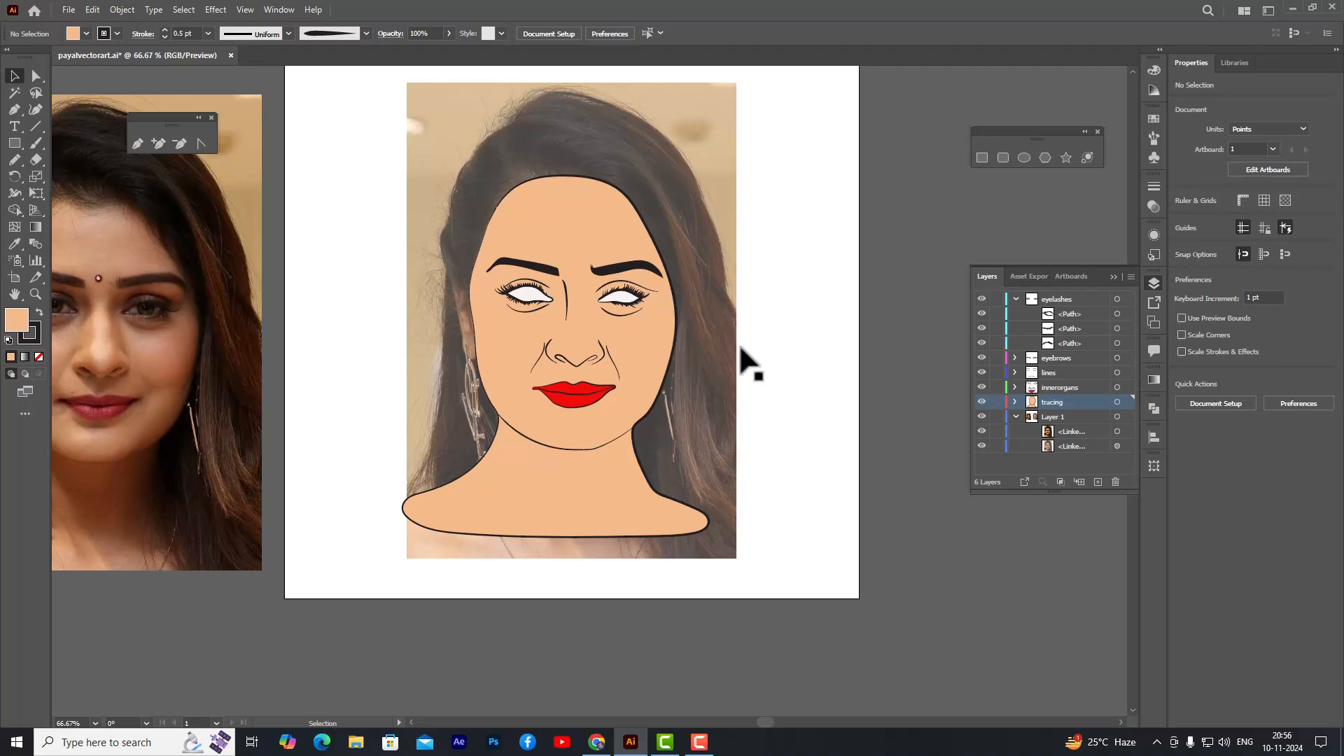
{"action": "left_click_drag", "start_coordinate": [708, 270], "coordinate": [882, 303]}
{"action": "scroll", "coordinate": [887, 287], "scroll_direction": "up", "scroll_amount": 1}
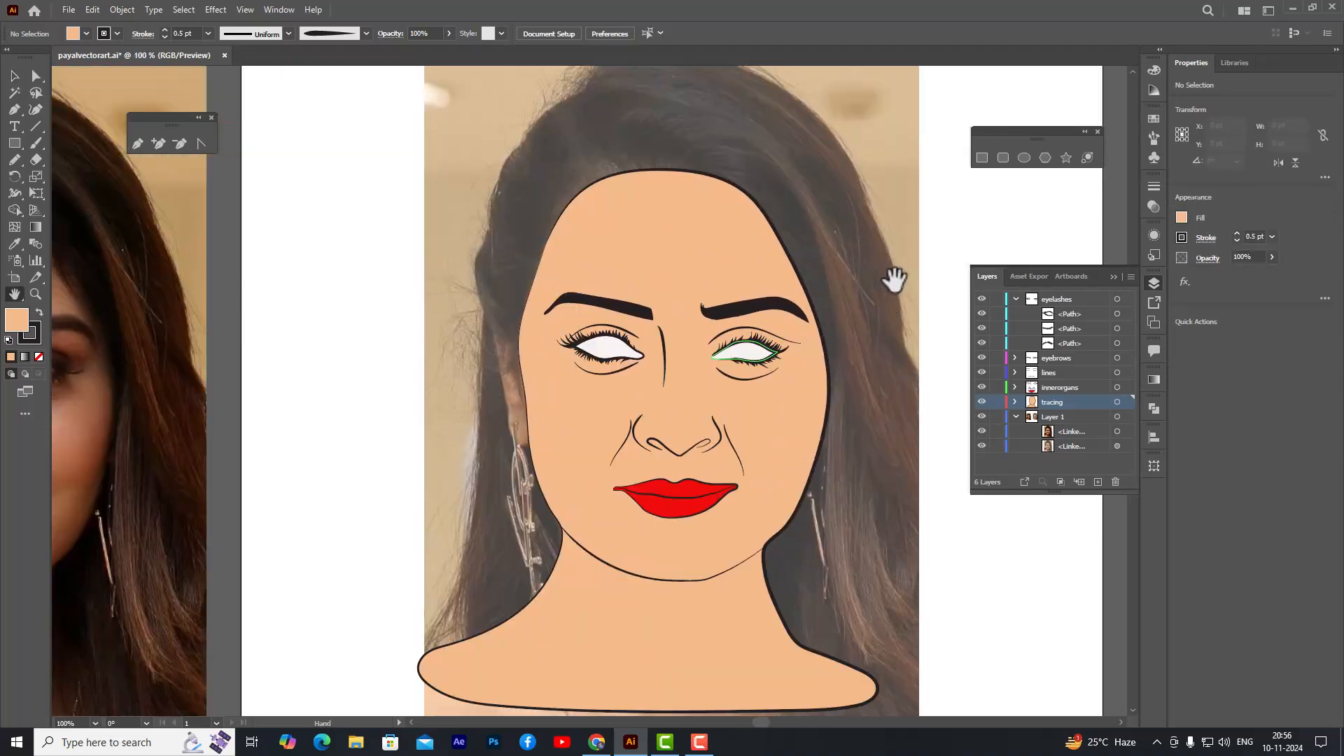
- Create a new layer above the eyelashes layer and name it nostrils
{"action": "left_click", "coordinate": [14, 75]}
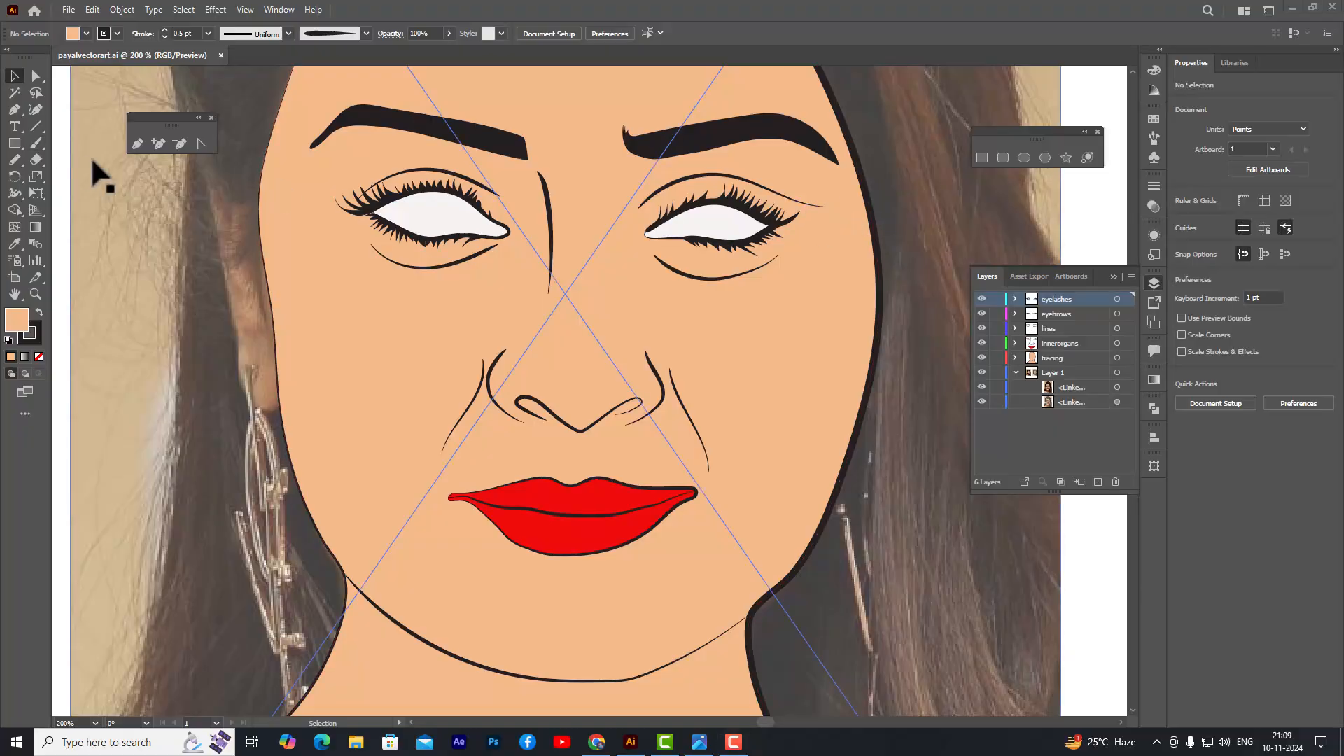
{"action": "left_click", "coordinate": [14, 159]}
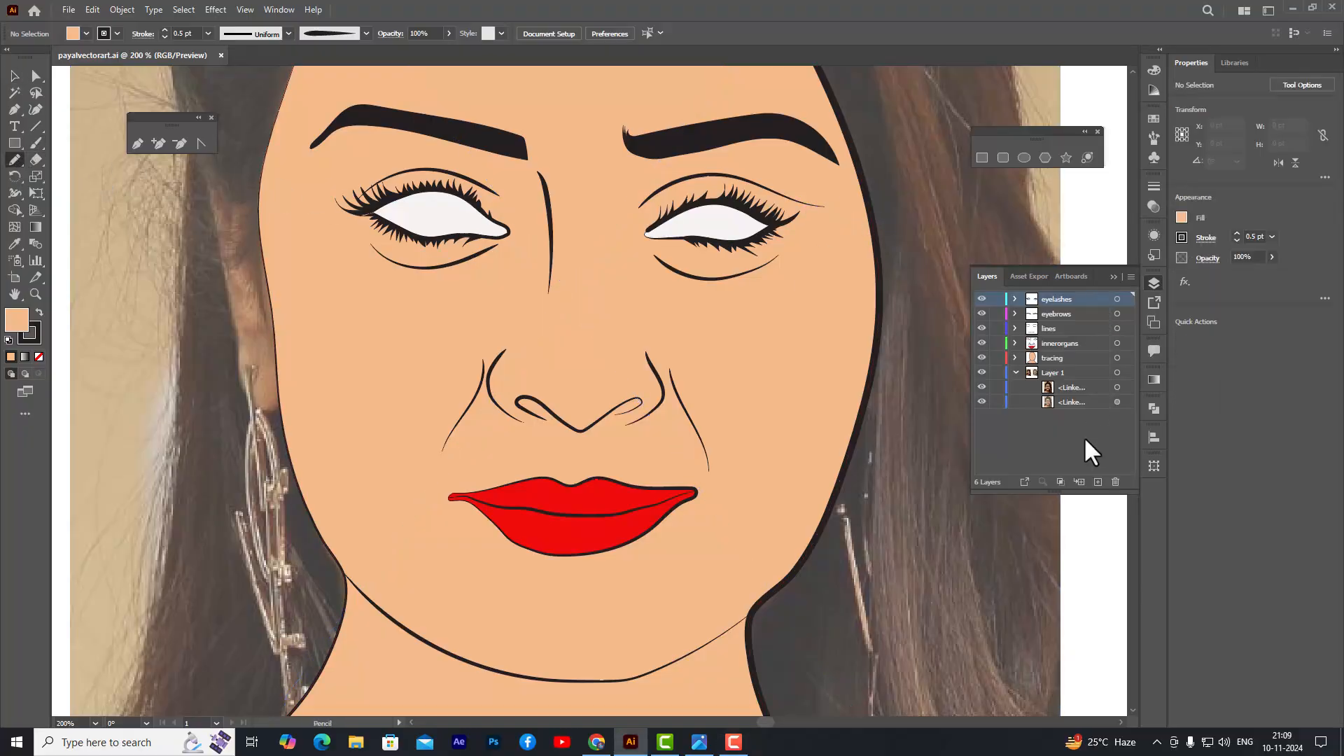
{"action": "left_click", "coordinate": [1095, 482]}
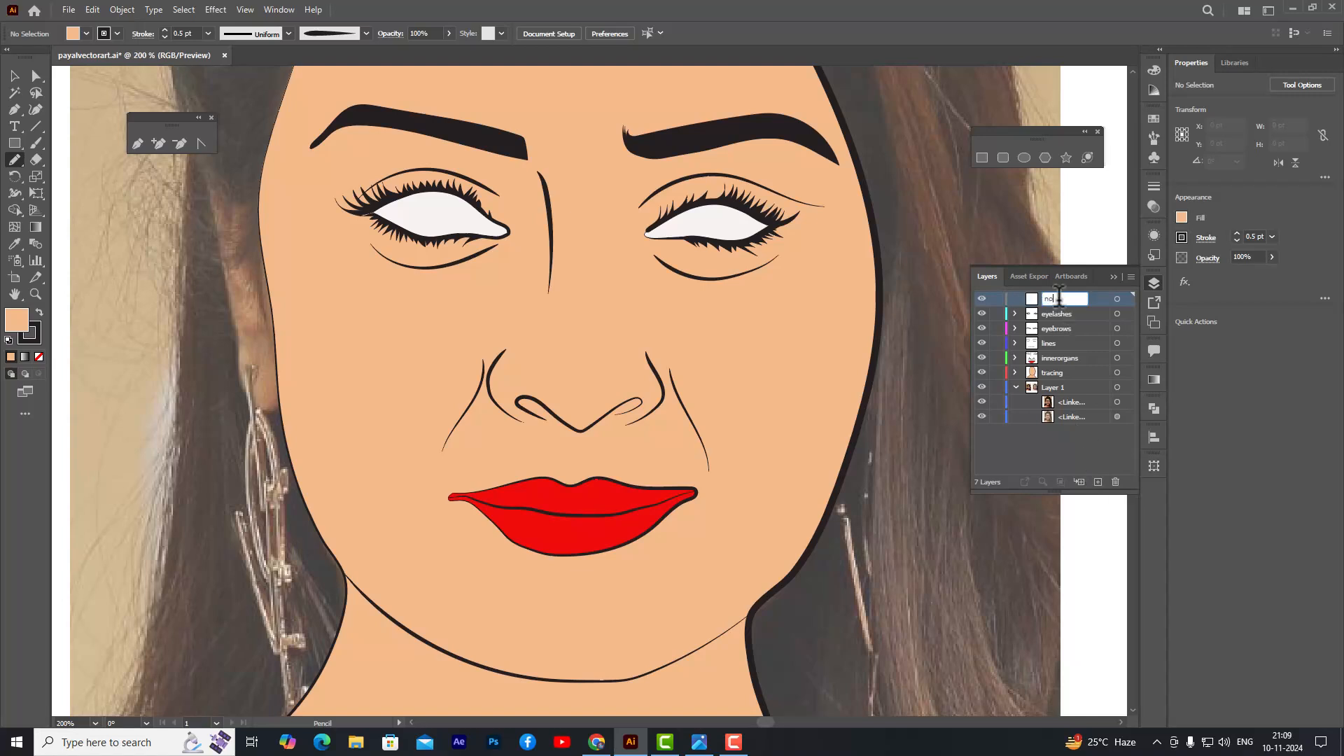
{"action": "key", "text": "Return"}
- Set the Pencil tool to no stroke and a near-black 020100 fill for the nostrils
{"action": "scroll", "coordinate": [644, 371], "scroll_direction": "up", "scroll_amount": 2}
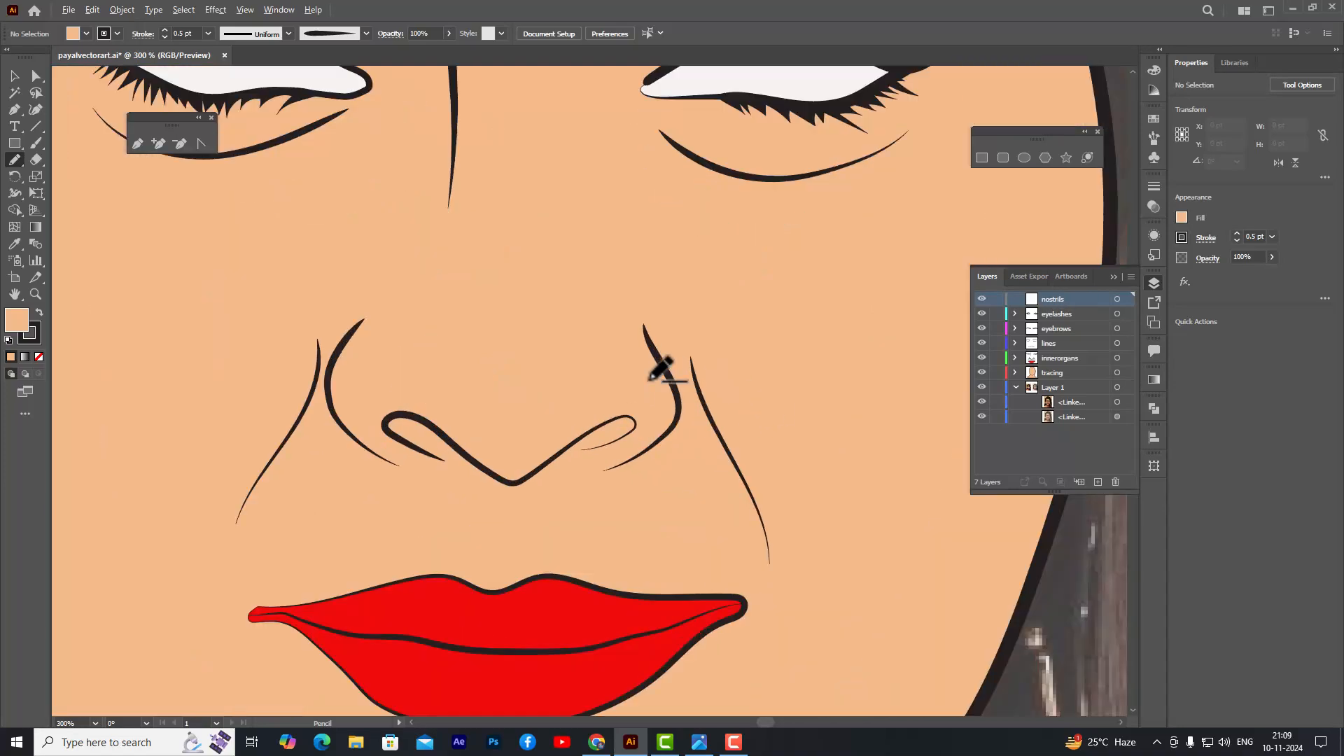
{"action": "left_click_drag", "start_coordinate": [616, 433], "coordinate": [595, 429]}
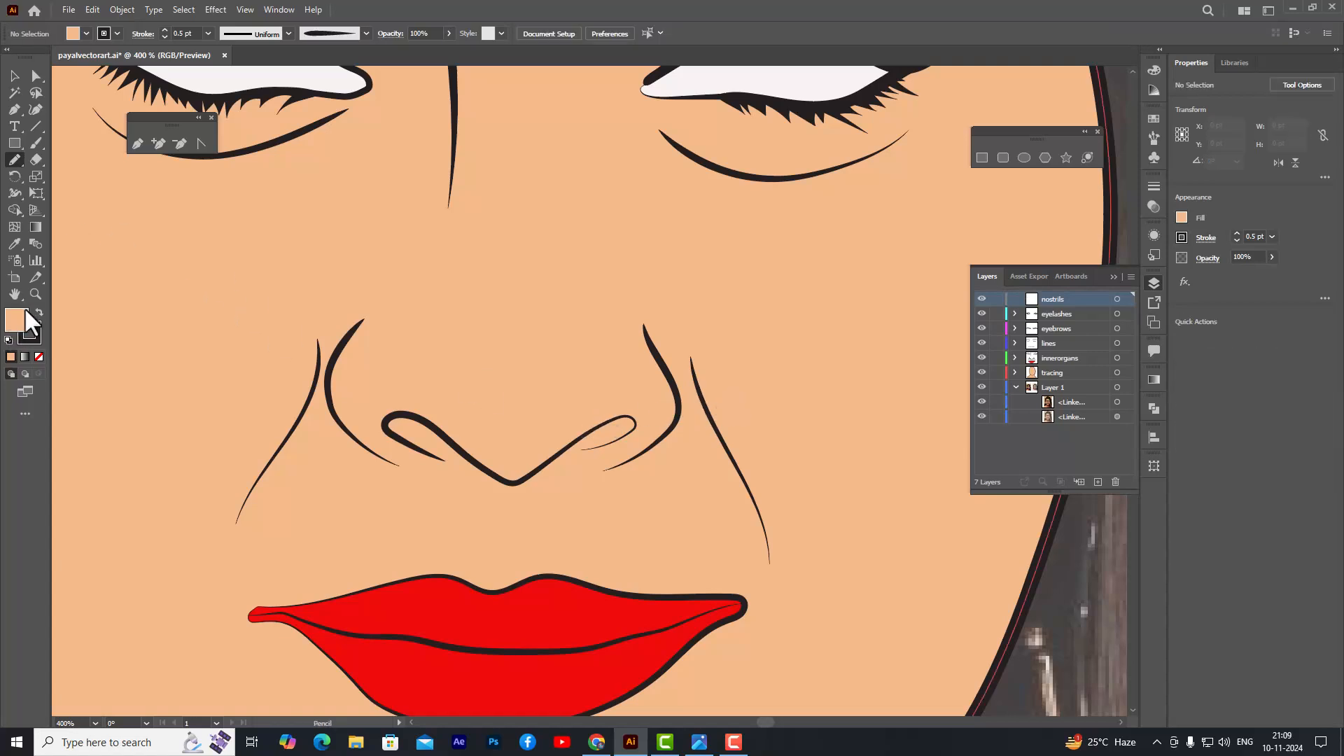
{"action": "left_click", "coordinate": [35, 339]}
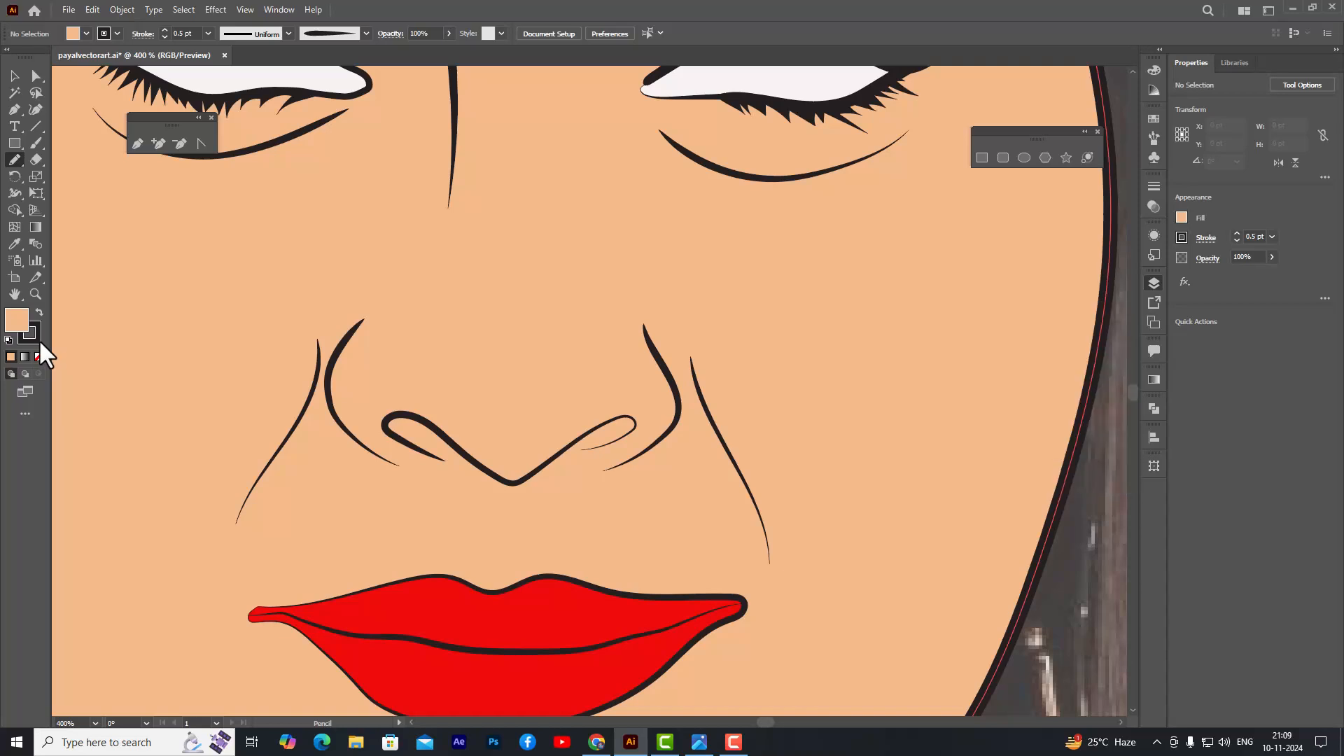
{"action": "left_click", "coordinate": [39, 356]}
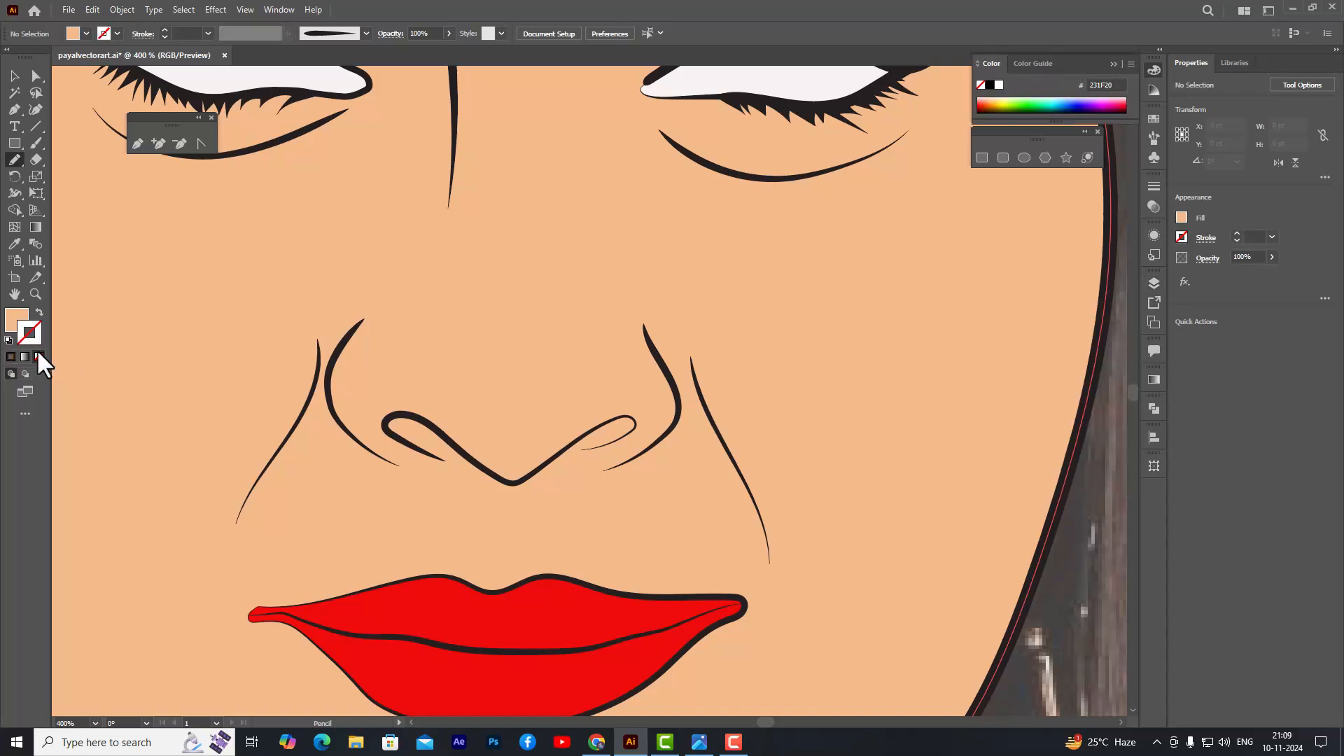
{"action": "left_click", "coordinate": [15, 320]}
{"action": "double_click", "coordinate": [26, 326]}
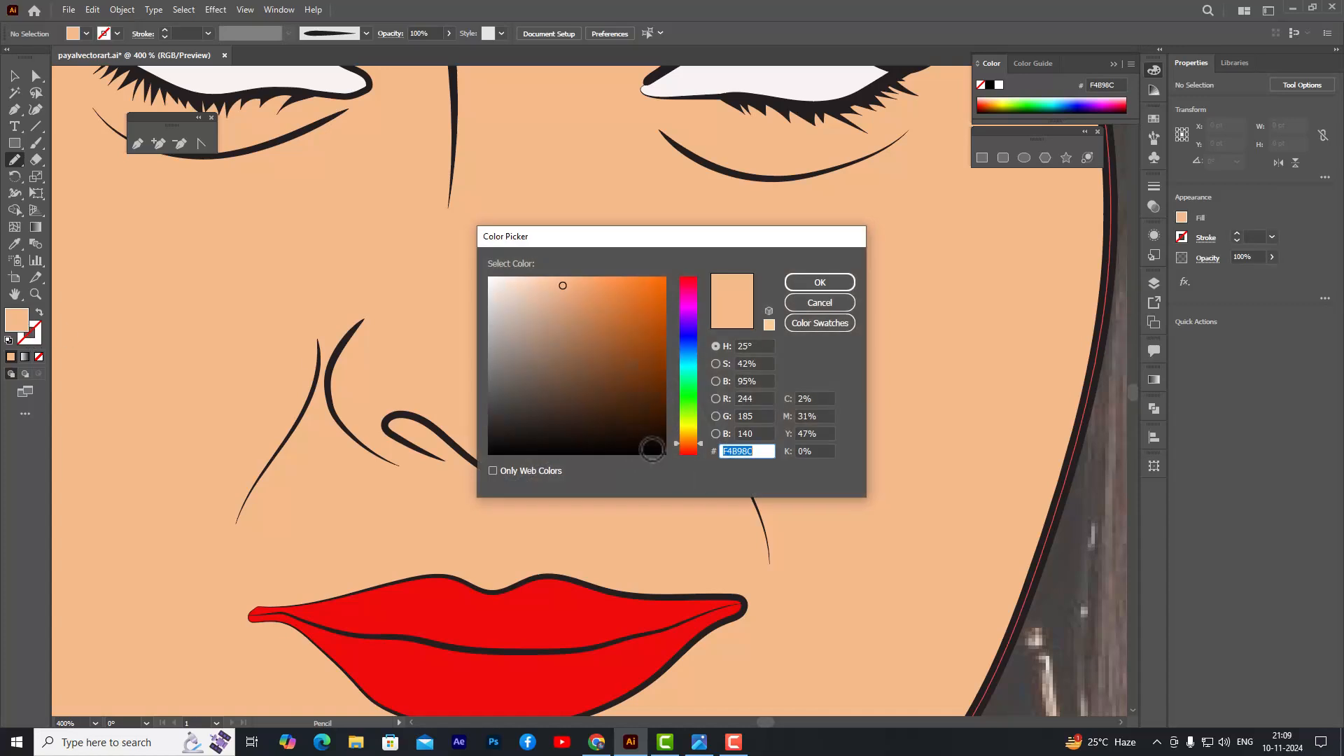
{"action": "left_click", "coordinate": [657, 452]}
{"action": "left_click", "coordinate": [839, 281]}
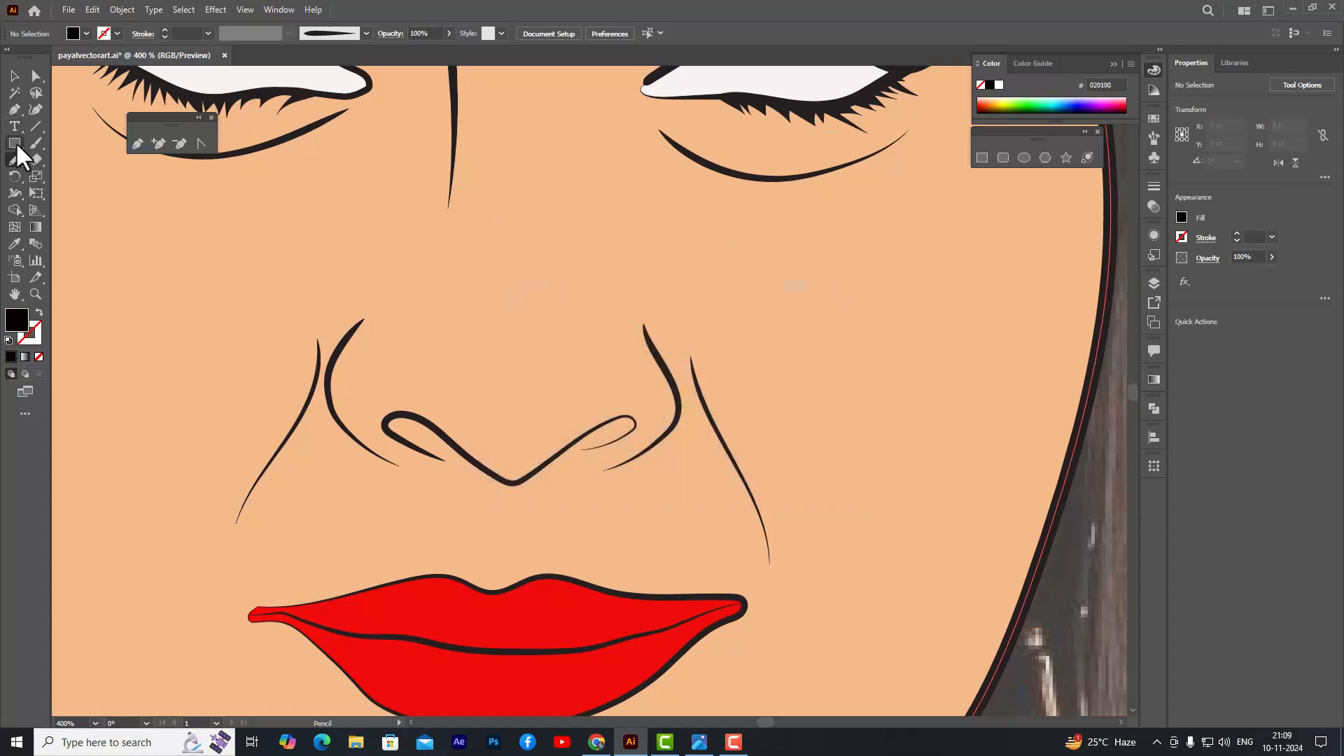
- Check the Pencil tool's fill option and draw a black shape about 15 by 8 pt inside the right-hand nostril outline
{"action": "double_click", "coordinate": [14, 160]}
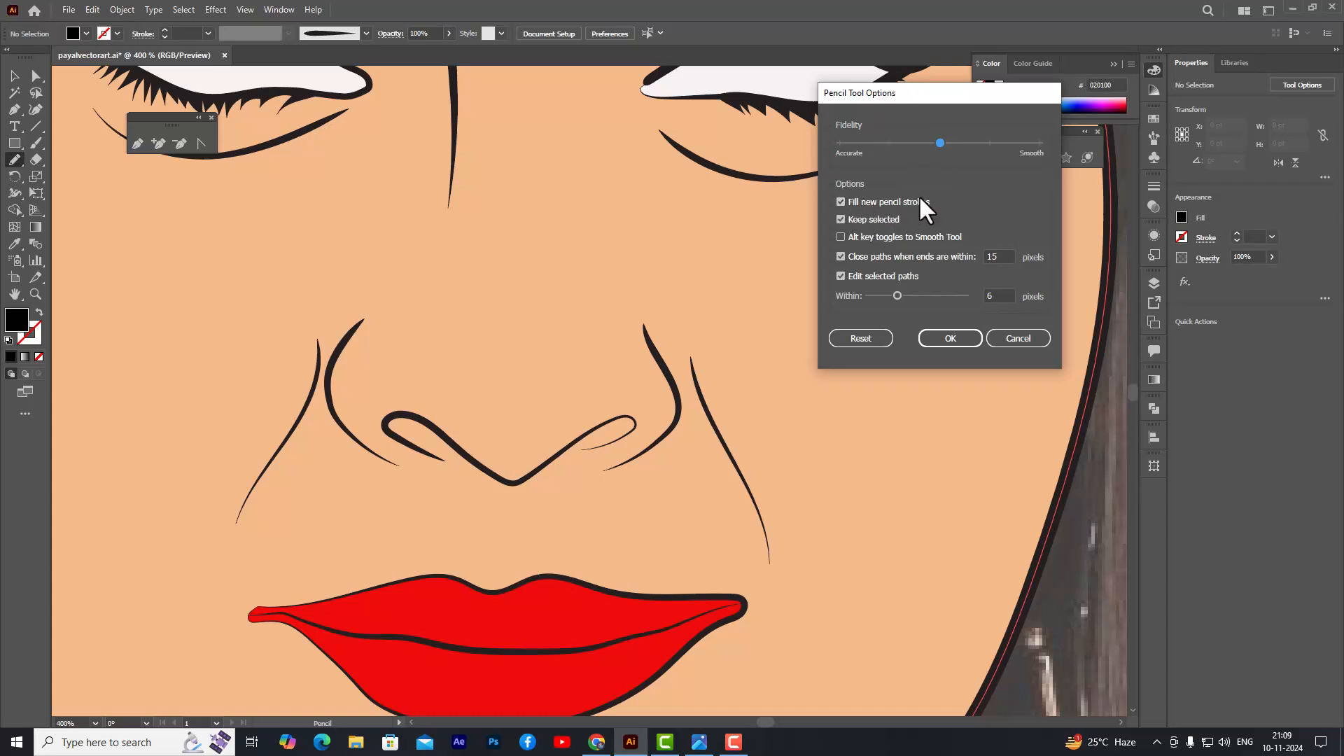
{"action": "left_click", "coordinate": [1010, 335]}
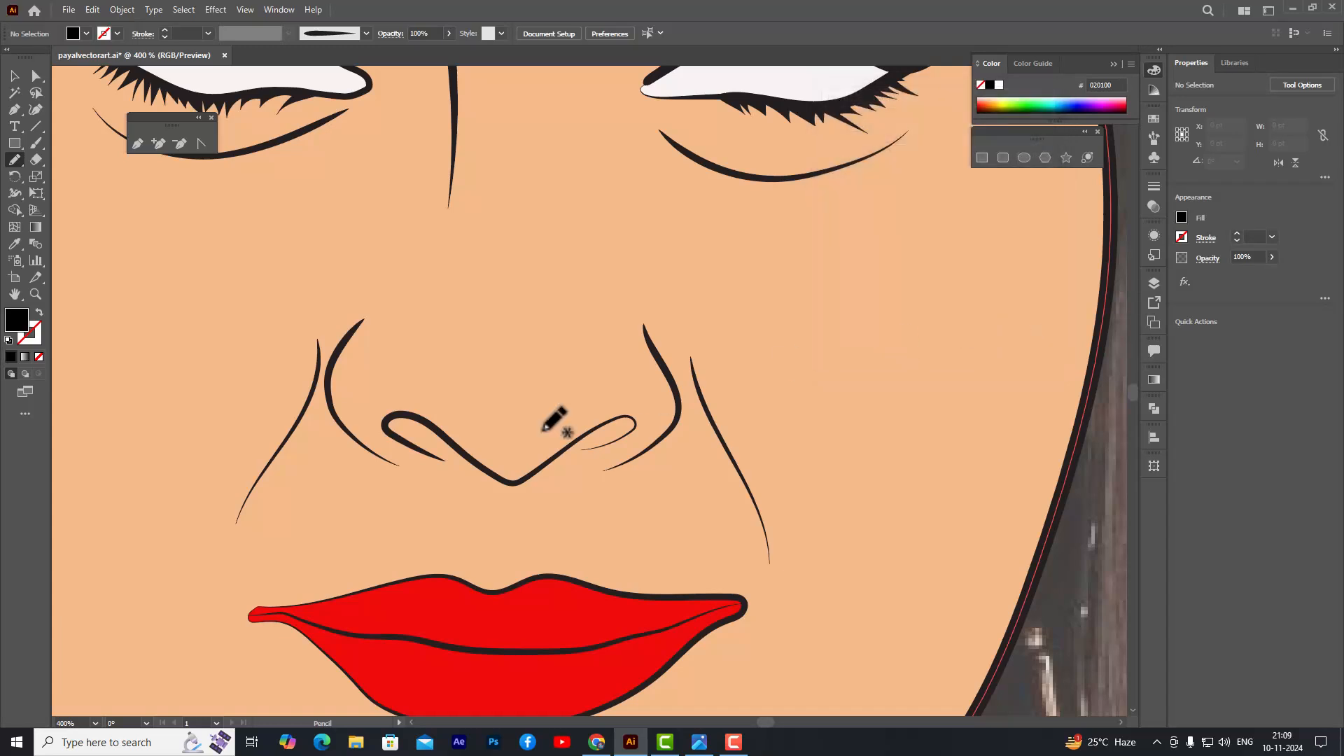
{"action": "left_click", "coordinate": [1159, 281]}
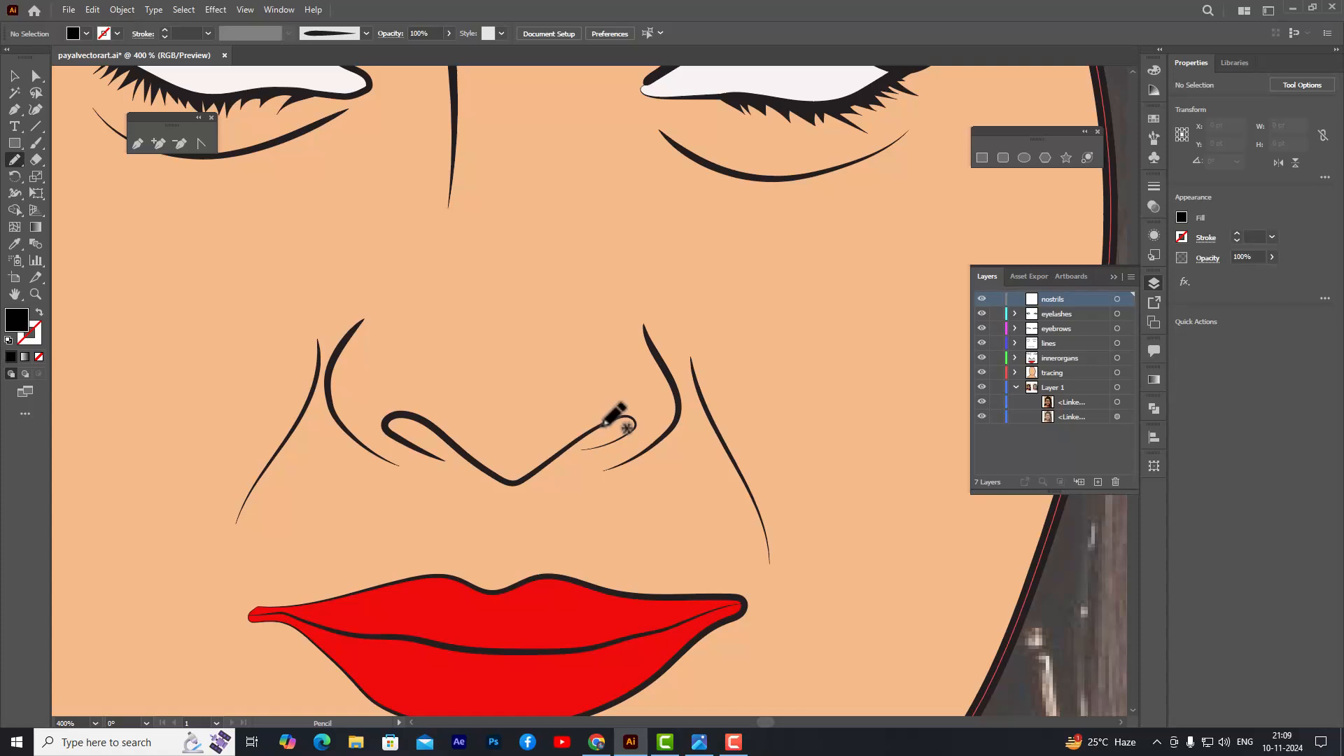
{"action": "mouse_move", "coordinate": [601, 423]}
{"action": "left_mouse_down"}
{"action": "mouse_move", "coordinate": [578, 446]}
{"action": "mouse_move", "coordinate": [625, 438]}
{"action": "mouse_move", "coordinate": [638, 426]}
{"action": "mouse_move", "coordinate": [602, 419]}
{"action": "left_mouse_up"}
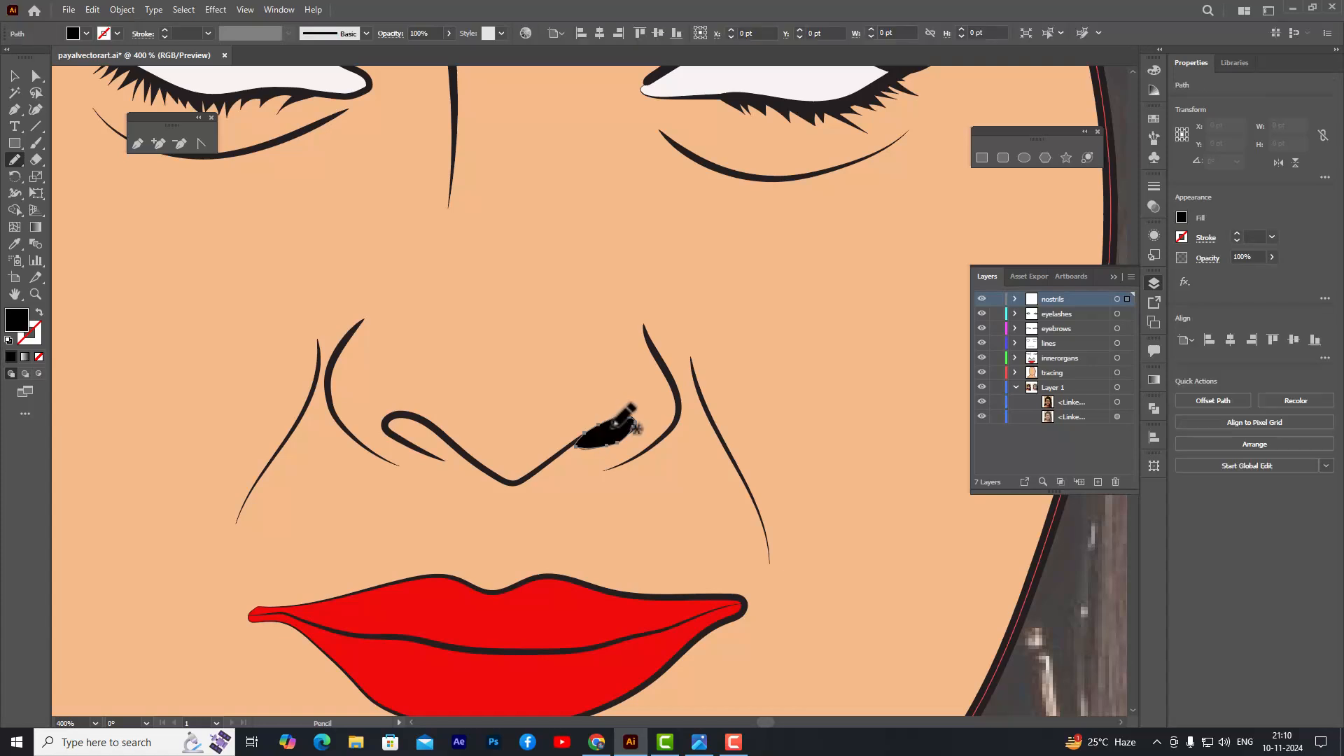
- Adjust the anchor points of the black right-hand nostril shape to follow the nostril outline and deselect it
{"action": "scroll", "coordinate": [621, 396], "scroll_direction": "up", "scroll_amount": 6}
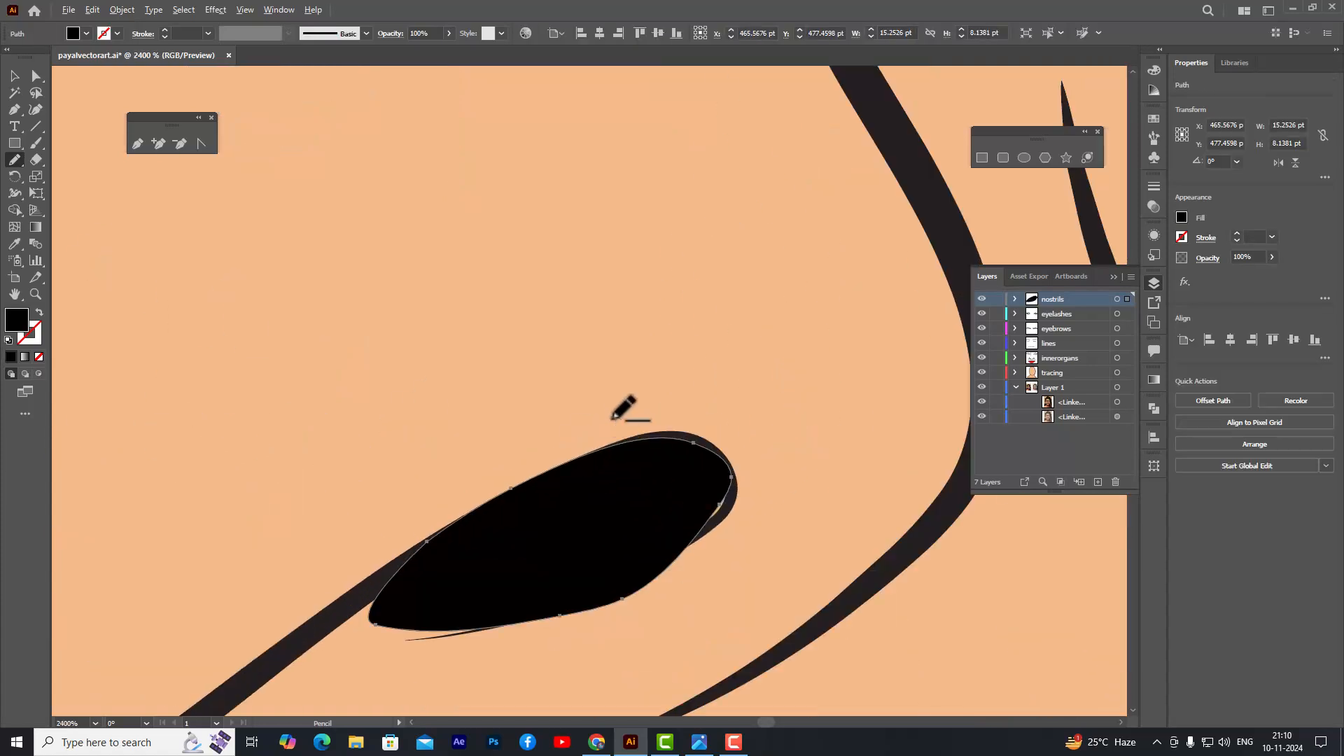
{"action": "scroll", "coordinate": [627, 405], "scroll_direction": "down", "scroll_amount": 2}
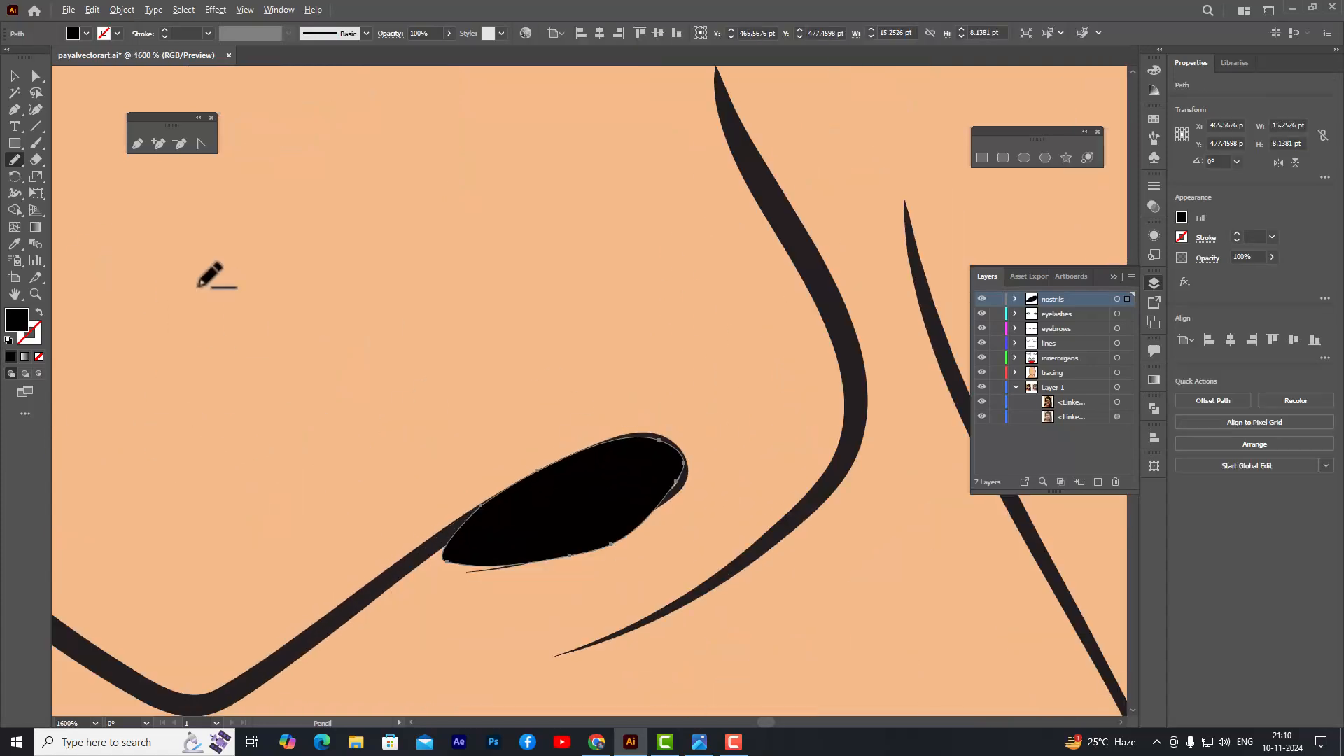
{"action": "left_click", "coordinate": [611, 543]}
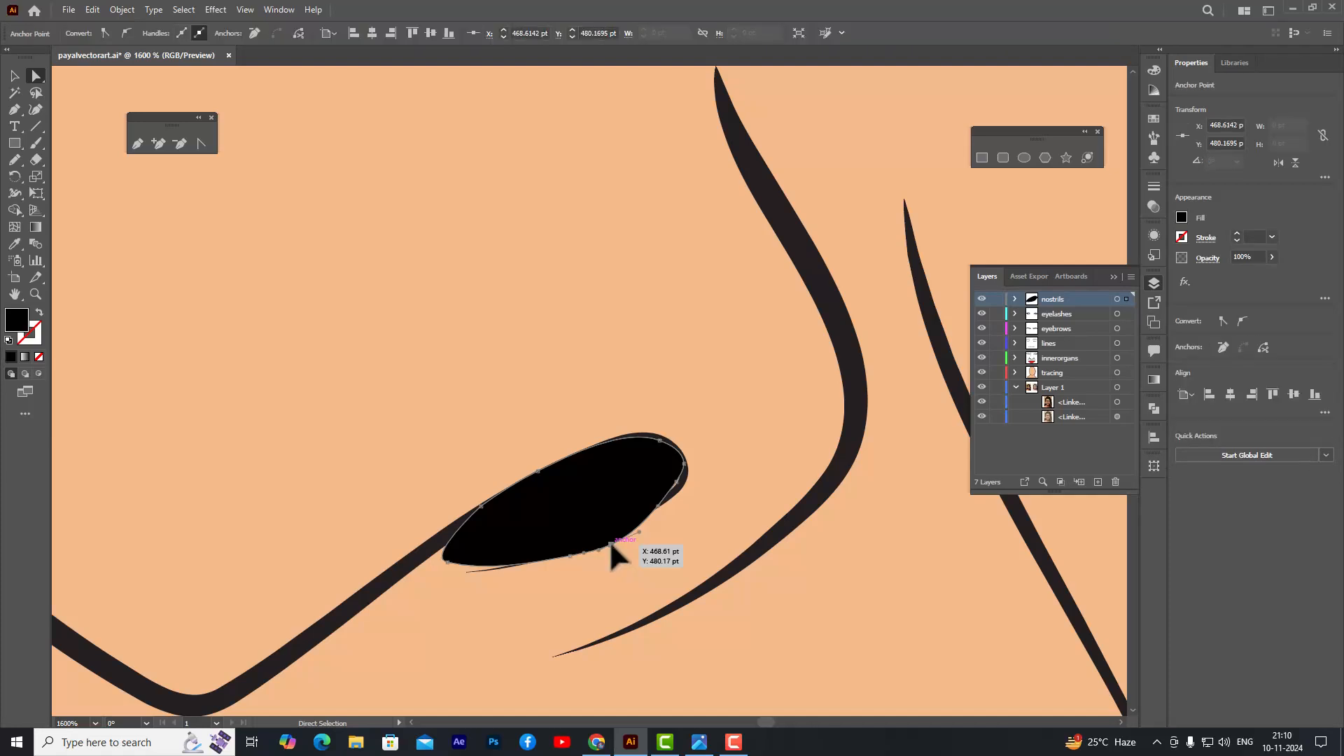
{"action": "left_click_drag", "start_coordinate": [608, 540], "coordinate": [516, 567]}
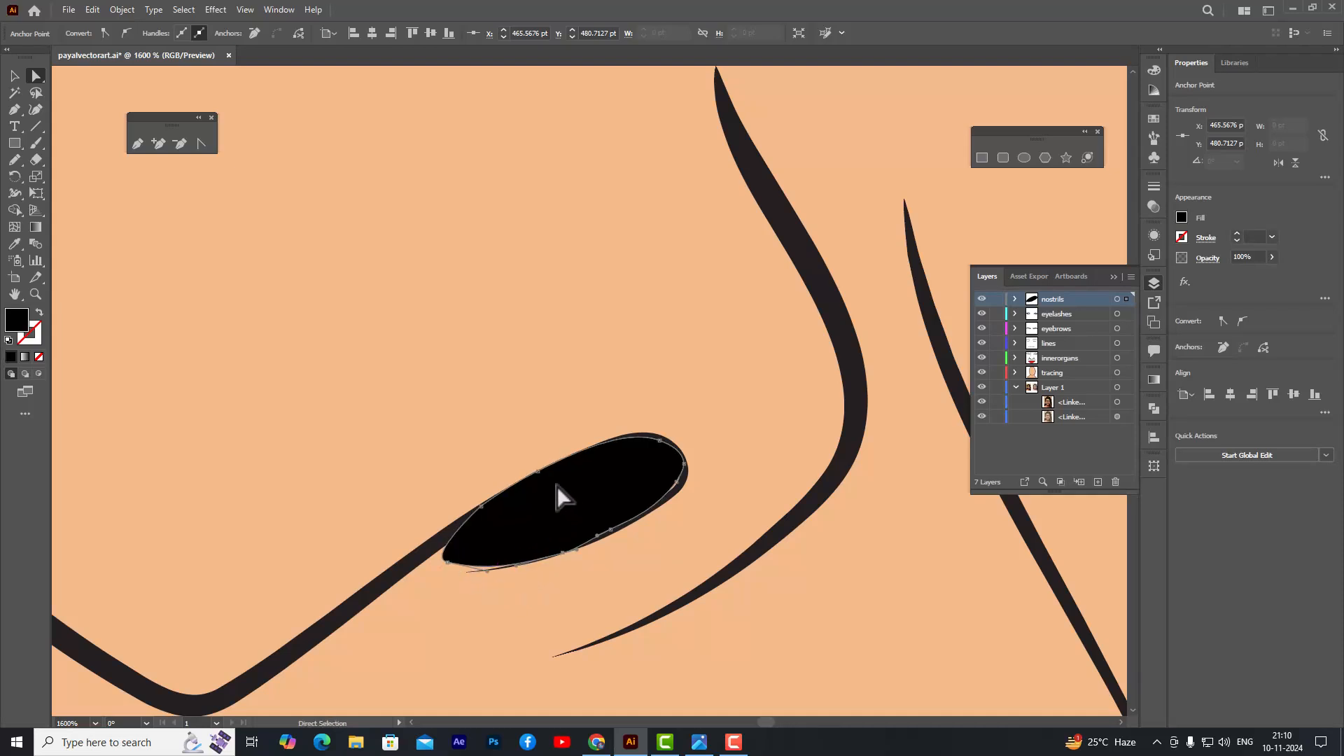
{"action": "left_click_drag", "start_coordinate": [539, 474], "coordinate": [544, 477]}
{"action": "left_click_drag", "start_coordinate": [676, 483], "coordinate": [681, 483]}
{"action": "left_click", "coordinate": [709, 417]}
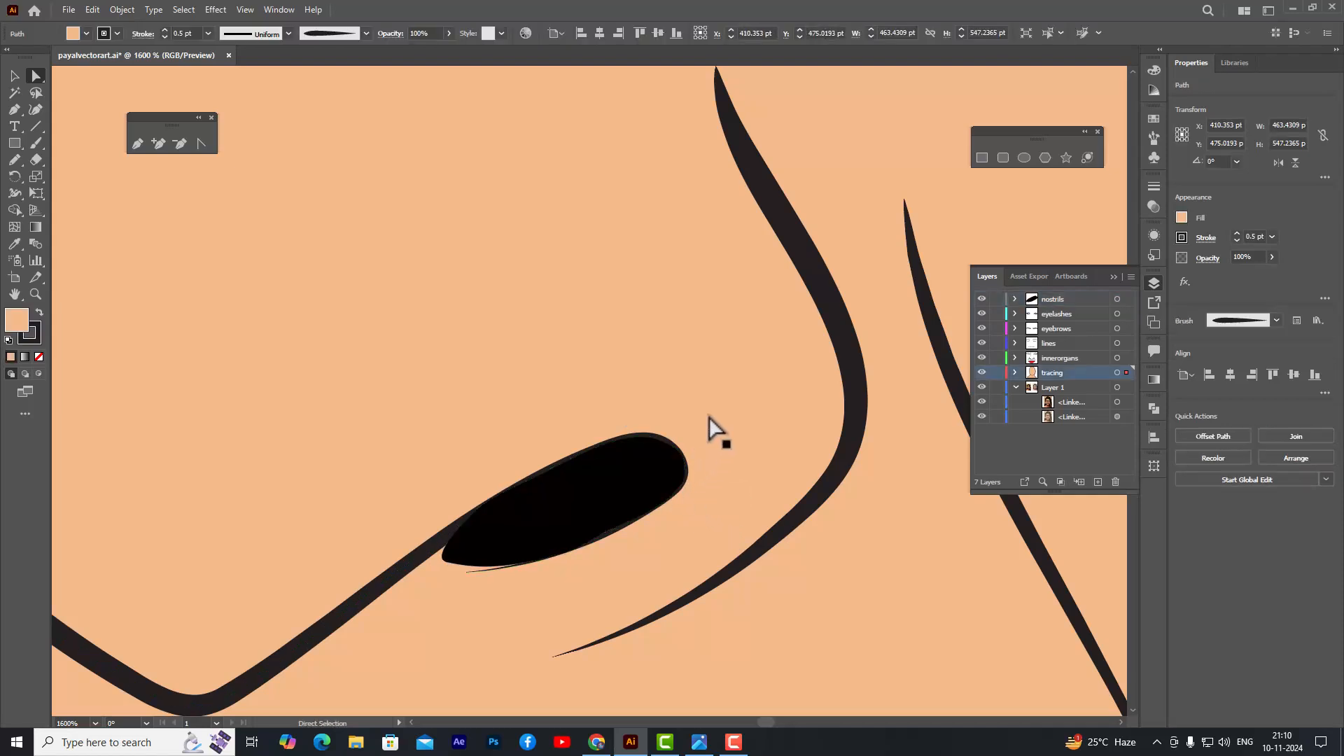
- Add an anchor point on the lower edge of the right-hand nostril shape and move it slightly down to the outline
{"action": "scroll", "coordinate": [549, 465], "scroll_direction": "down", "scroll_amount": 3}
{"action": "scroll", "coordinate": [540, 525], "scroll_direction": "up", "scroll_amount": 3}
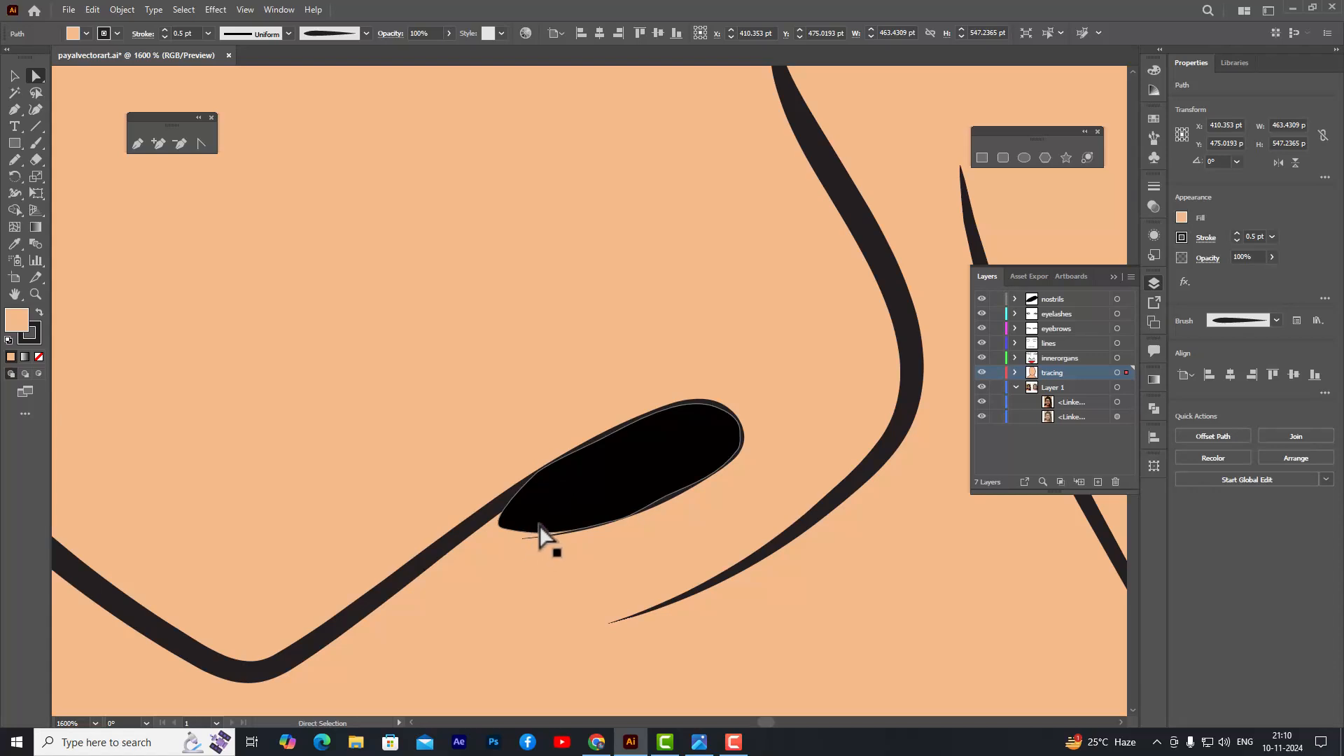
{"action": "left_click", "coordinate": [542, 533]}
{"action": "scroll", "coordinate": [560, 560], "scroll_direction": "up", "scroll_amount": 3}
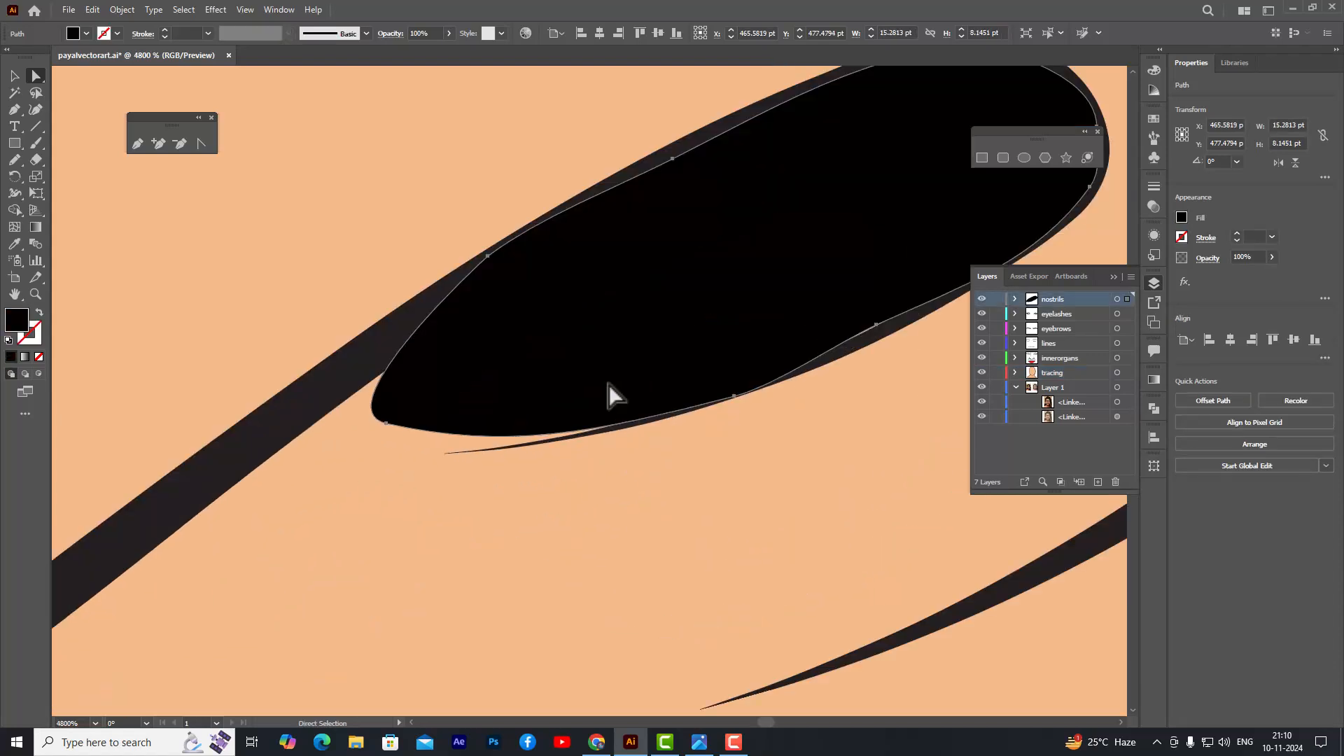
{"action": "left_click", "coordinate": [159, 143]}
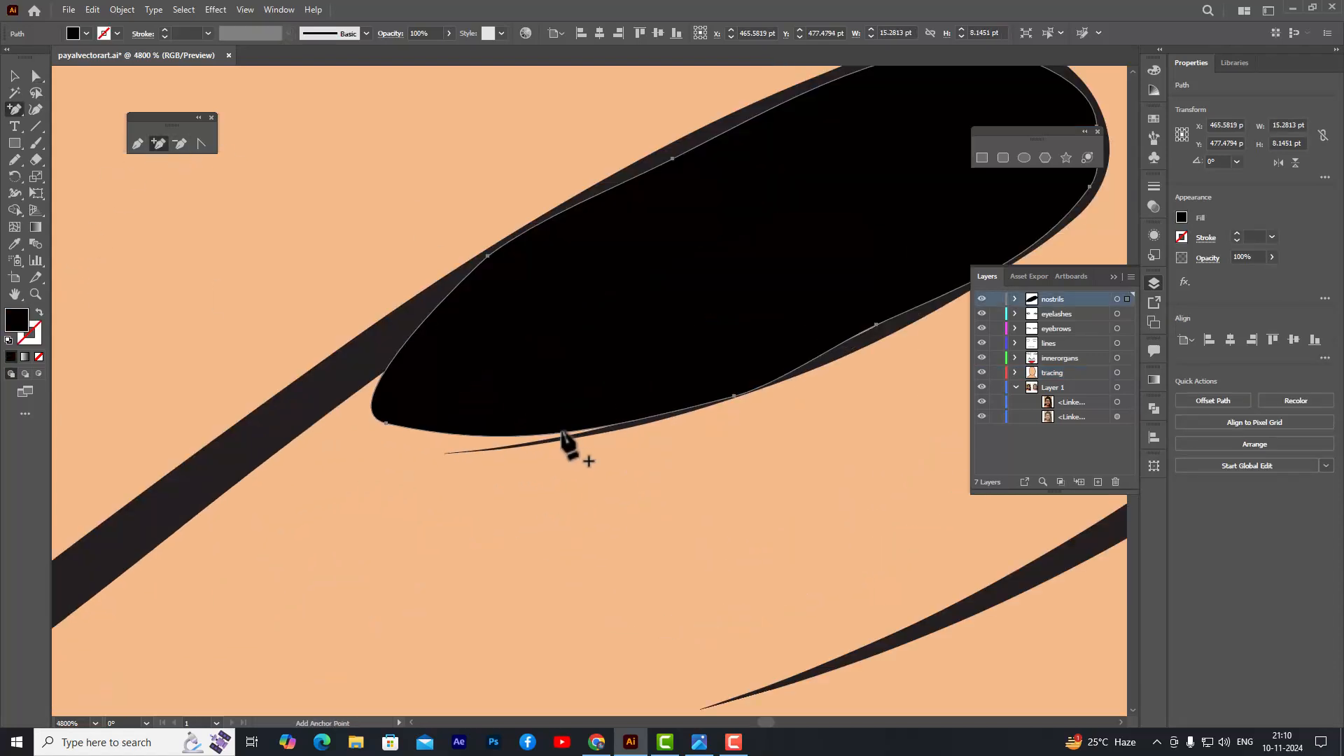
{"action": "left_click", "coordinate": [566, 433]}
{"action": "left_click", "coordinate": [37, 77]}
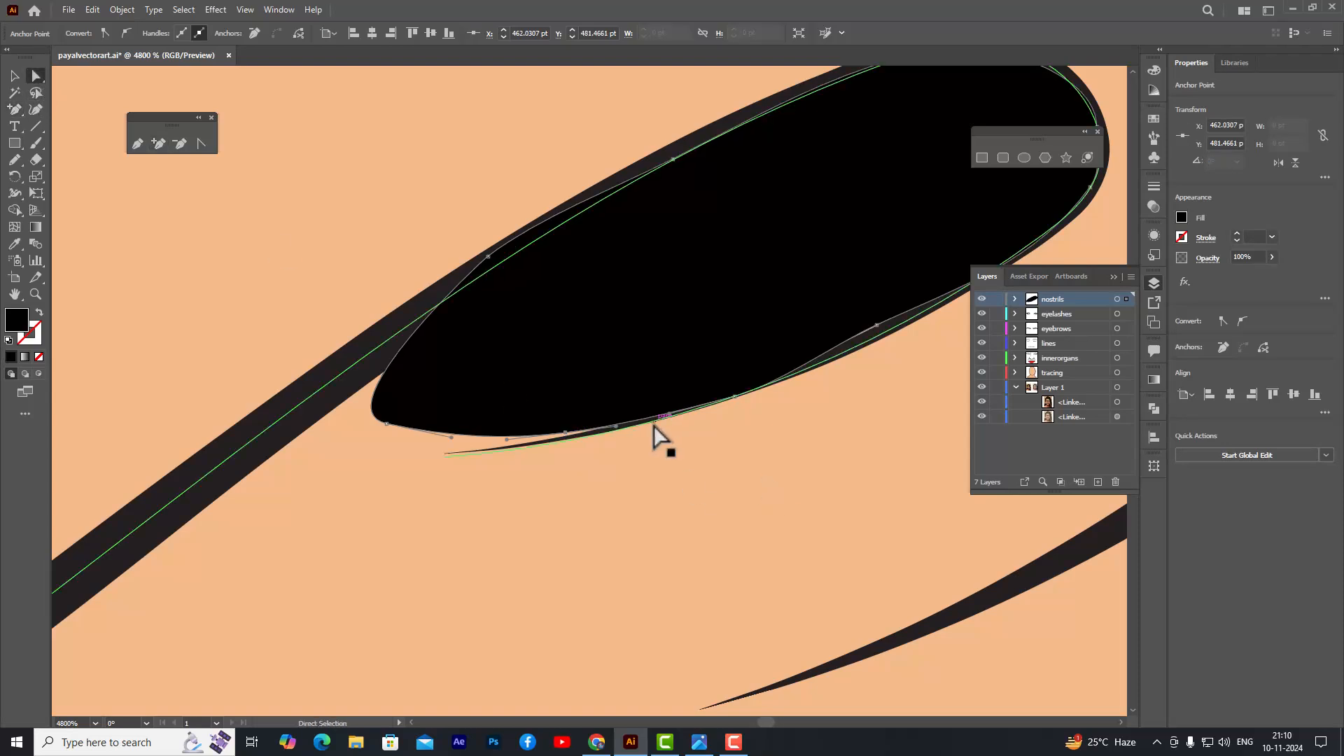
{"action": "left_click_drag", "start_coordinate": [567, 434], "coordinate": [567, 440]}
{"action": "scroll", "coordinate": [584, 338], "scroll_direction": "down", "scroll_amount": 8}
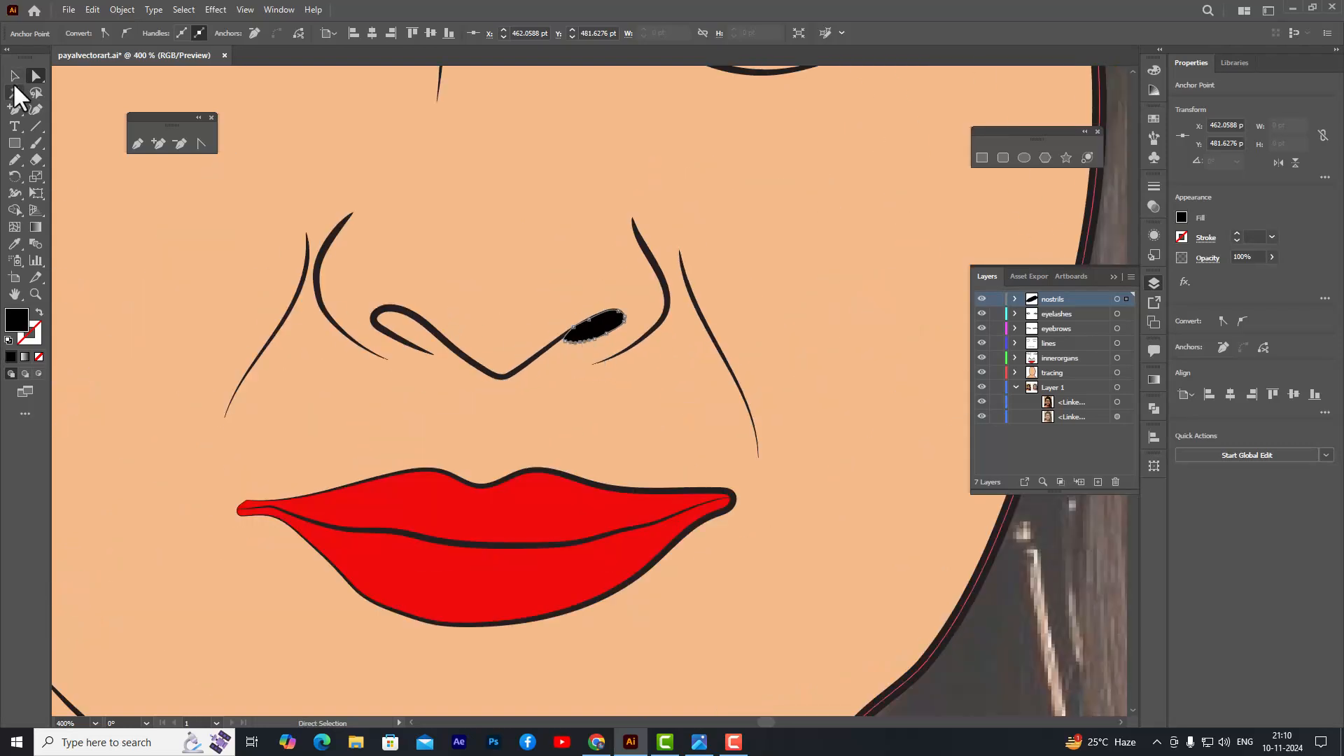
- Draw a black Pencil shape about 16.5 by 11 pt inside the left-hand nostril outline
{"action": "left_click", "coordinate": [15, 160]}
{"action": "scroll", "coordinate": [408, 341], "scroll_direction": "up", "scroll_amount": 4}
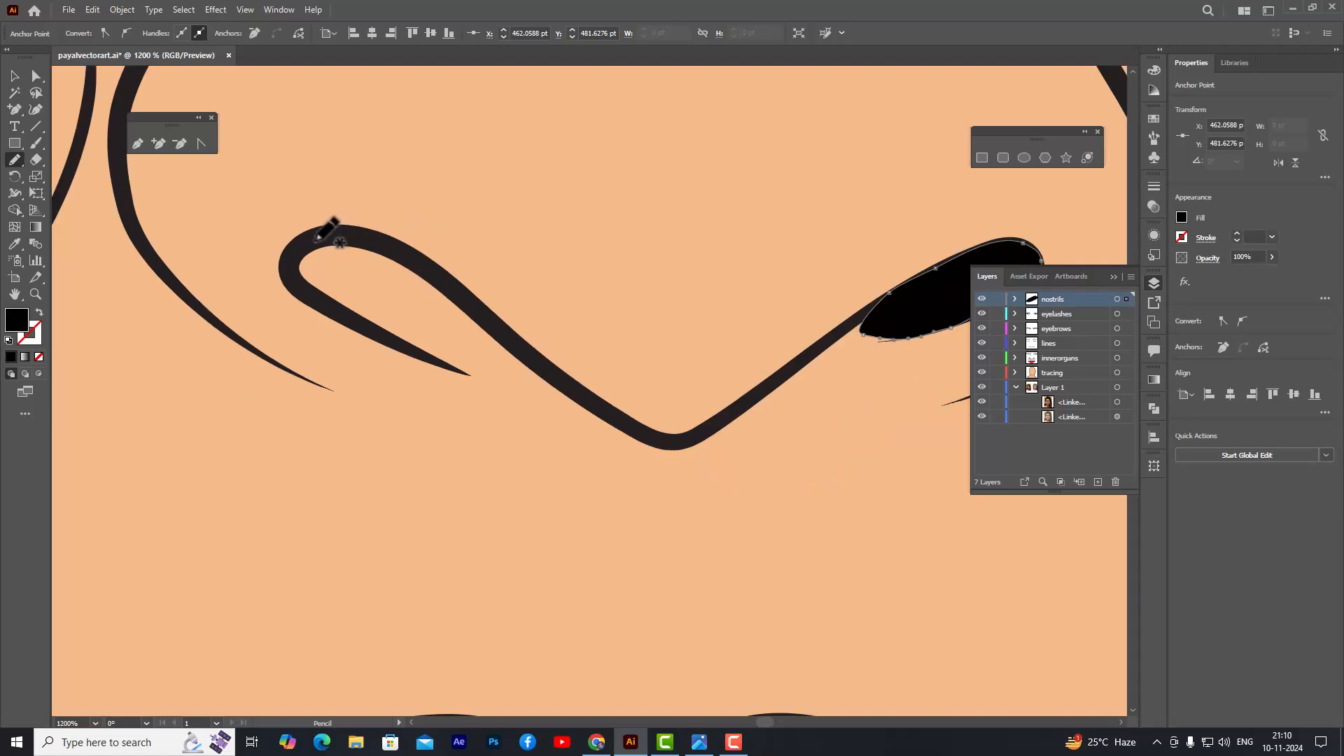
{"action": "mouse_move", "coordinate": [316, 239]}
{"action": "left_mouse_down"}
{"action": "mouse_move", "coordinate": [304, 285]}
{"action": "mouse_move", "coordinate": [439, 361]}
{"action": "mouse_move", "coordinate": [487, 355]}
{"action": "mouse_move", "coordinate": [494, 334]}
{"action": "mouse_move", "coordinate": [476, 301]}
{"action": "mouse_move", "coordinate": [370, 236]}
{"action": "mouse_move", "coordinate": [313, 236]}
{"action": "left_mouse_up"}
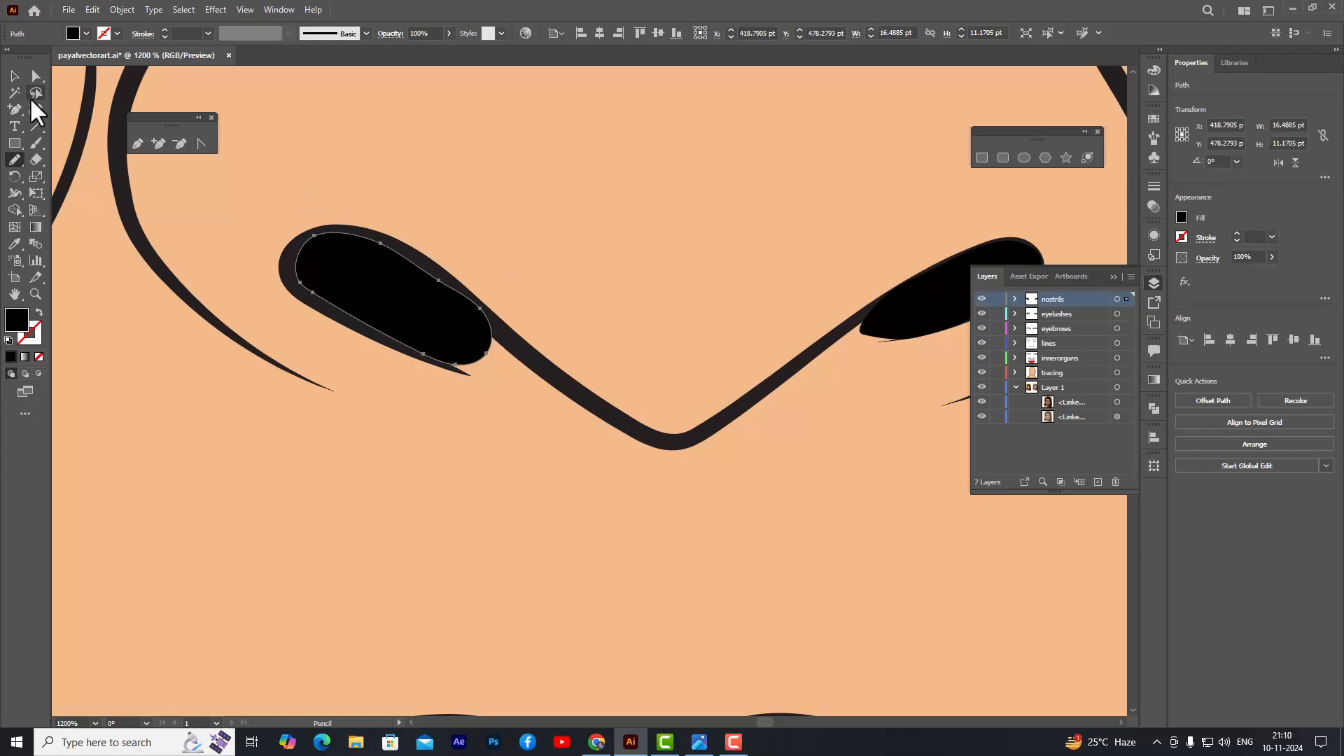
- Move the anchor points at the inner and lower end of the left-hand nostril shape outward to fill the nostril outline
{"action": "left_click_drag", "start_coordinate": [482, 311], "coordinate": [508, 359]}
{"action": "left_click", "coordinate": [424, 356]}
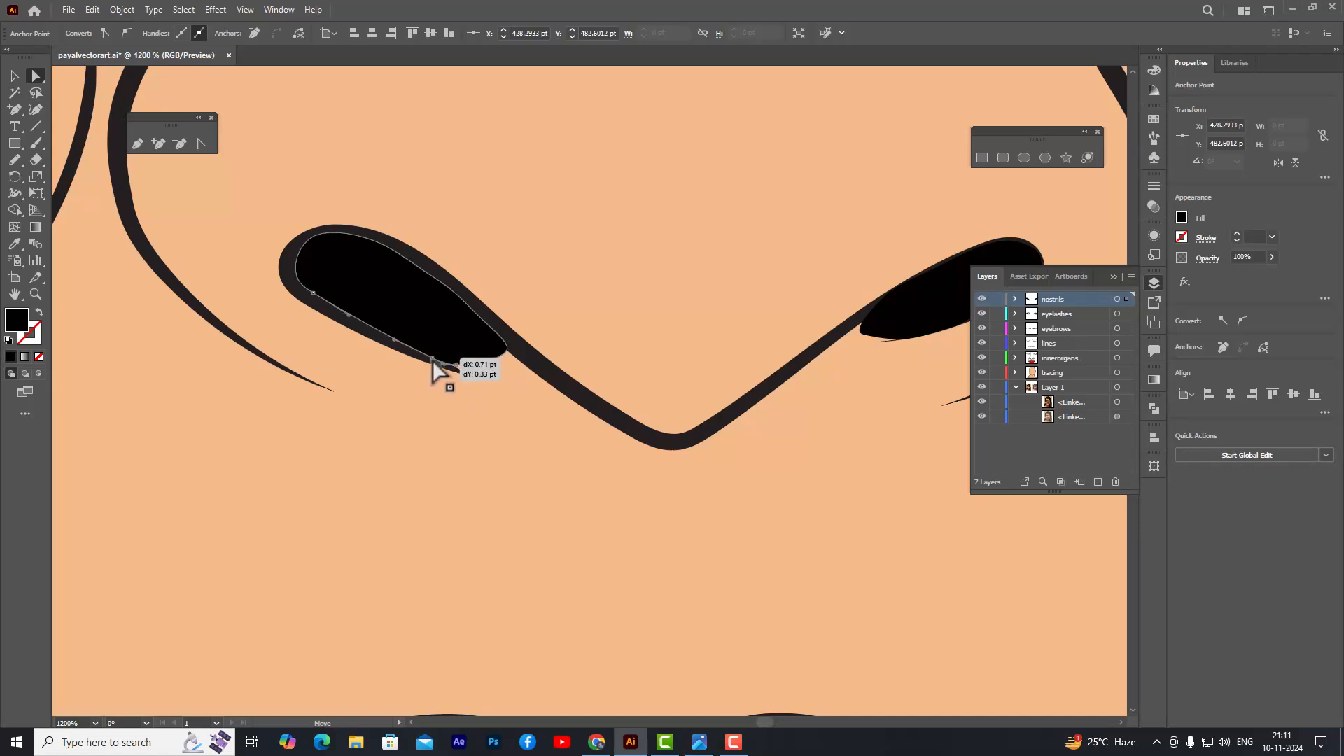
{"action": "left_click_drag", "start_coordinate": [456, 364], "coordinate": [464, 374]}
{"action": "left_click", "coordinate": [14, 75]}
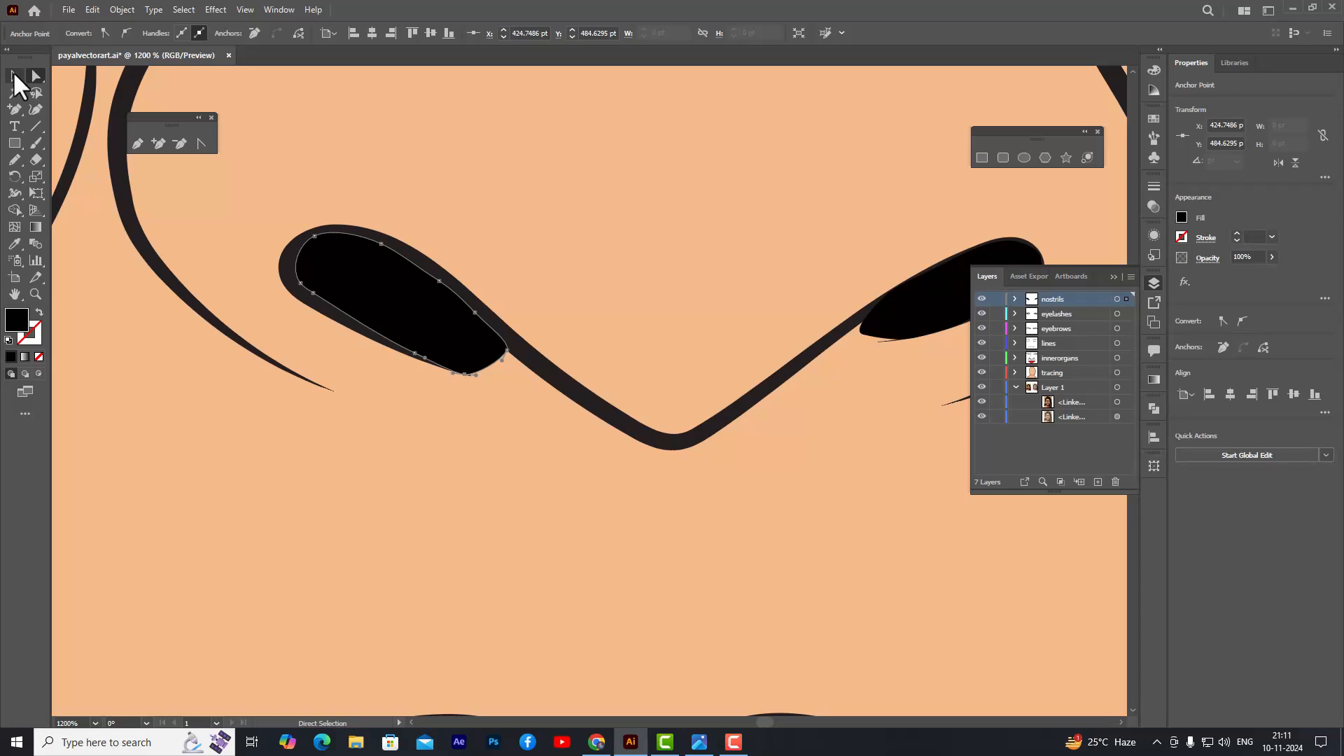
{"action": "left_click", "coordinate": [524, 164]}
{"action": "scroll", "coordinate": [660, 207], "scroll_direction": "down", "scroll_amount": 2}
{"action": "scroll", "coordinate": [659, 207], "scroll_direction": "down", "scroll_amount": 4}
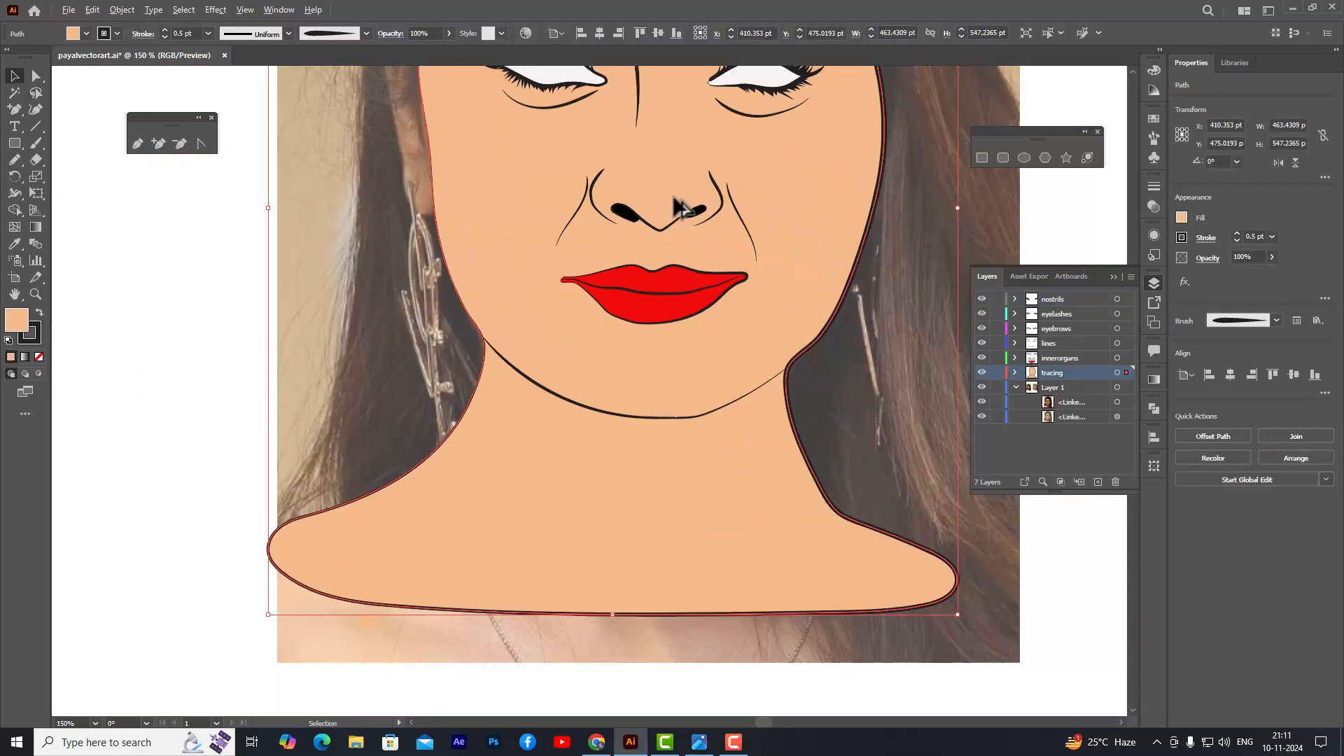
- Refine the lower-edge anchor points of the left-hand nostril shape to follow the nostril outline and deselect everything
{"action": "scroll", "coordinate": [812, 180], "scroll_direction": "up", "scroll_amount": 2}
{"action": "scroll", "coordinate": [684, 341], "scroll_direction": "up", "scroll_amount": 4}
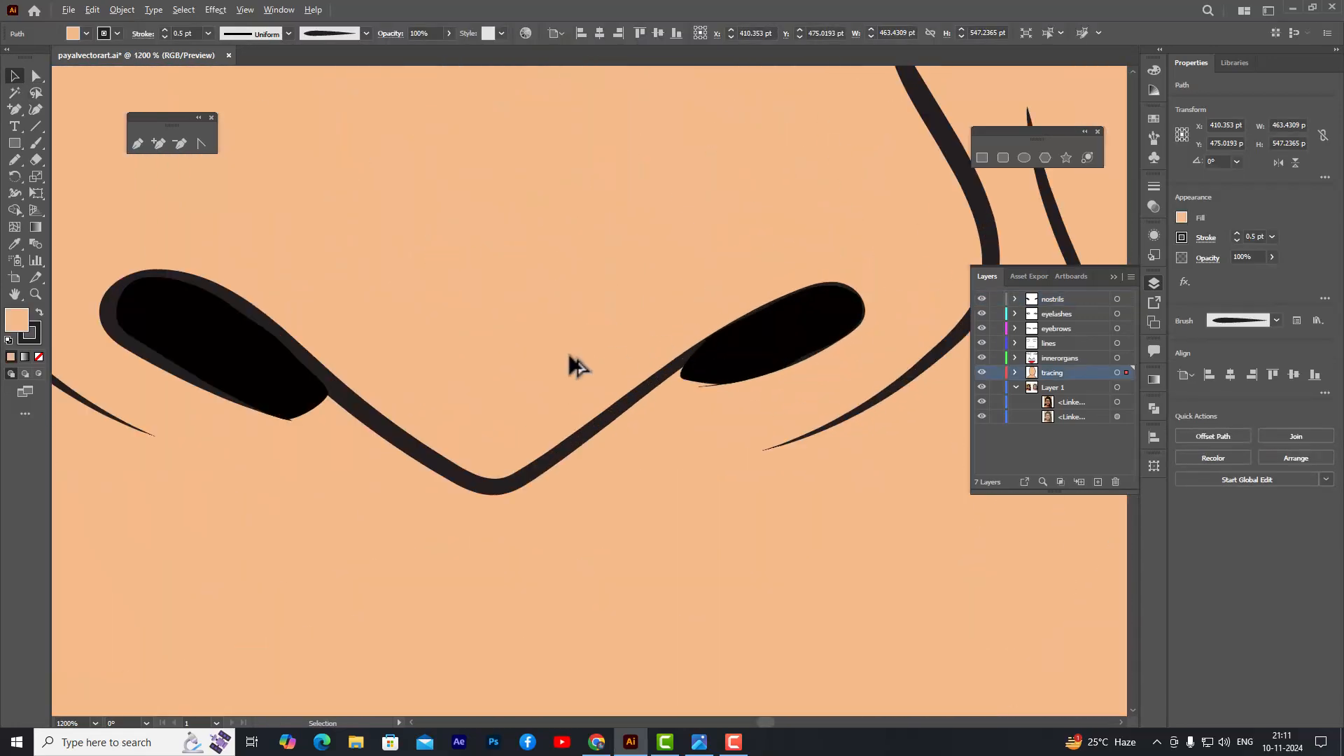
{"action": "left_click", "coordinate": [318, 413]}
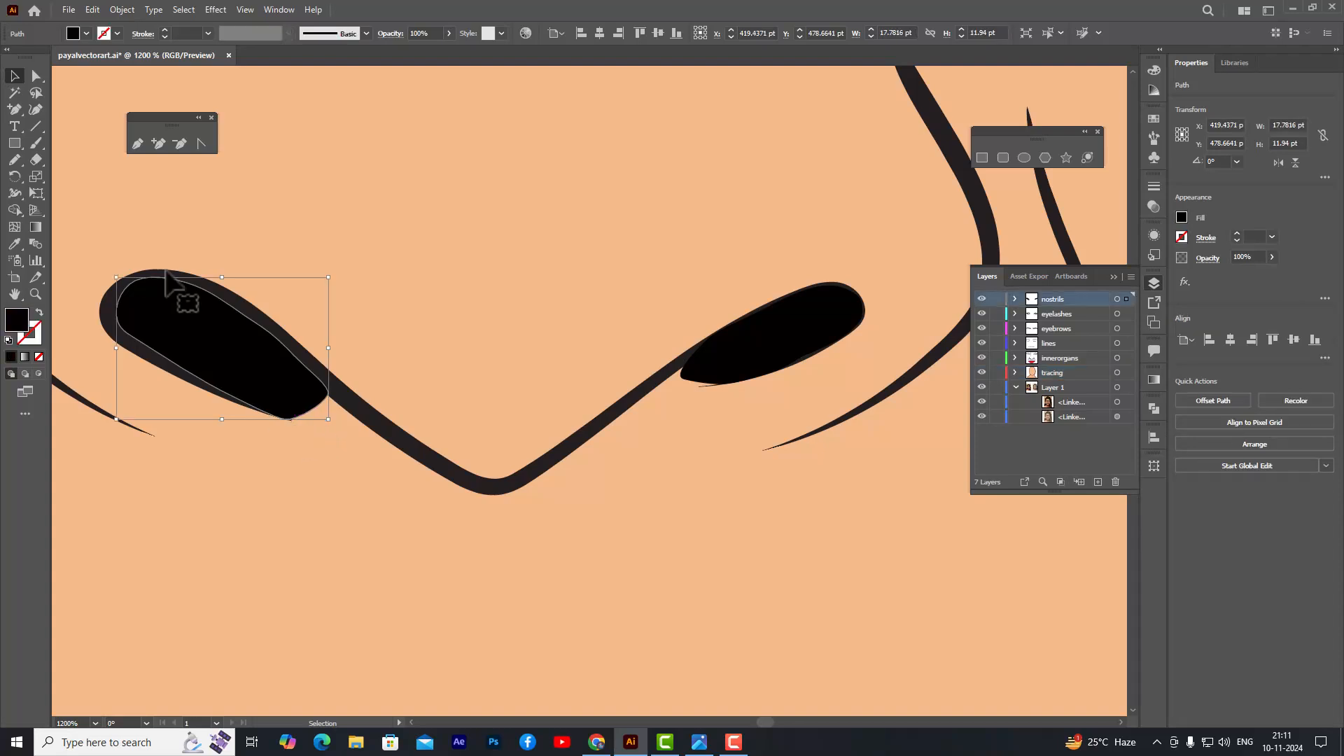
{"action": "left_click", "coordinate": [35, 75]}
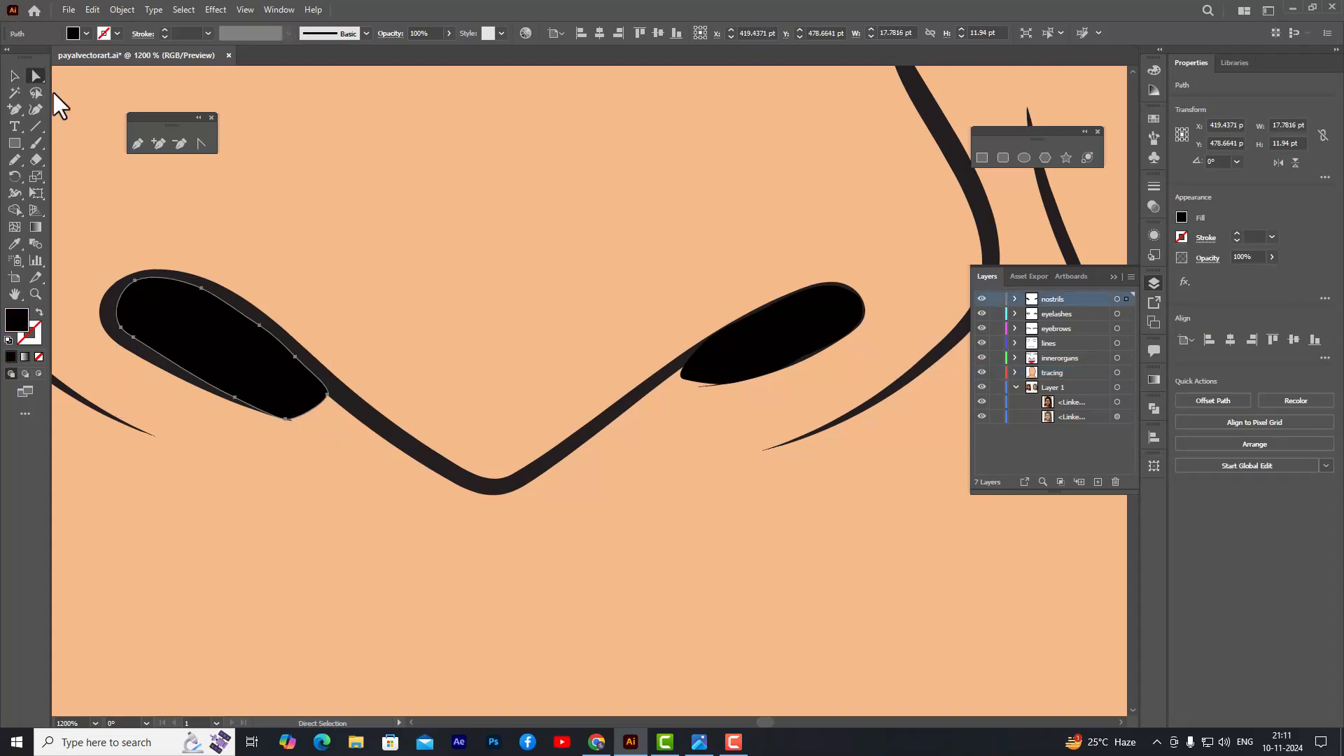
{"action": "left_click", "coordinate": [327, 394]}
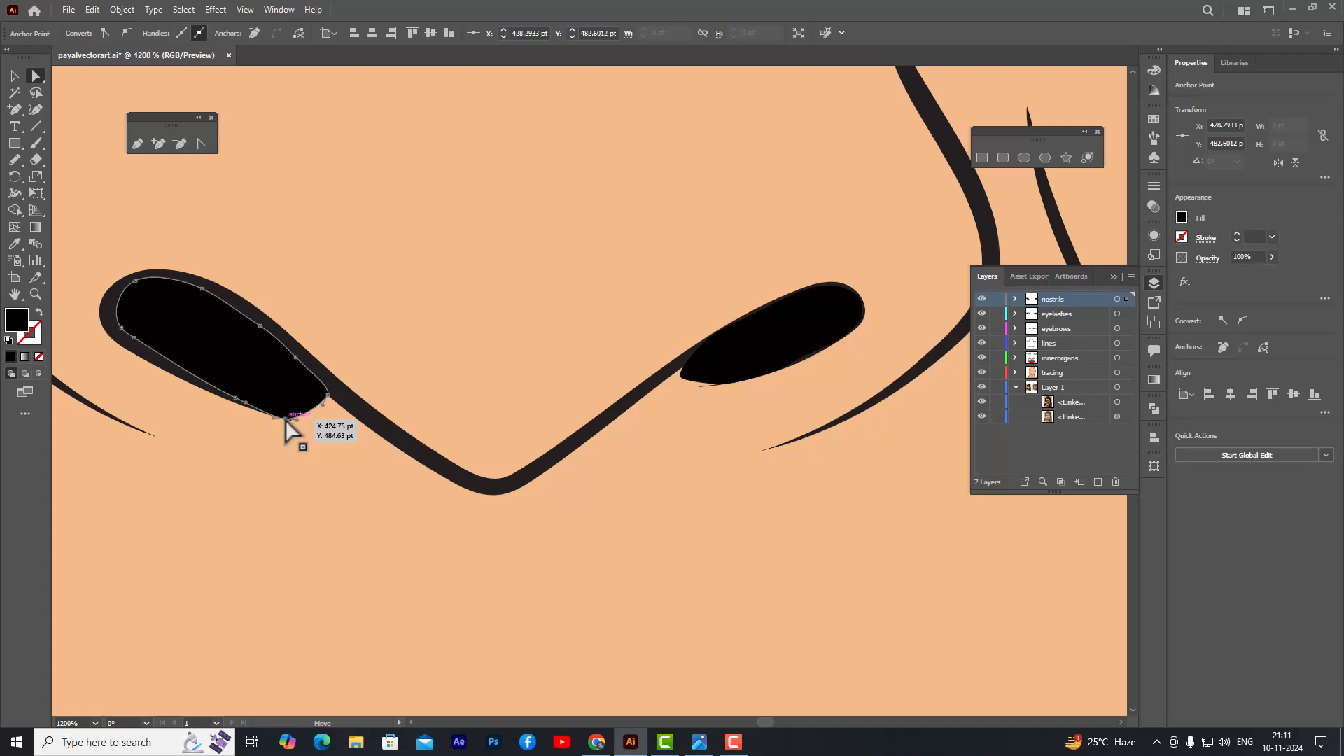
{"action": "left_click_drag", "start_coordinate": [286, 419], "coordinate": [268, 414]}
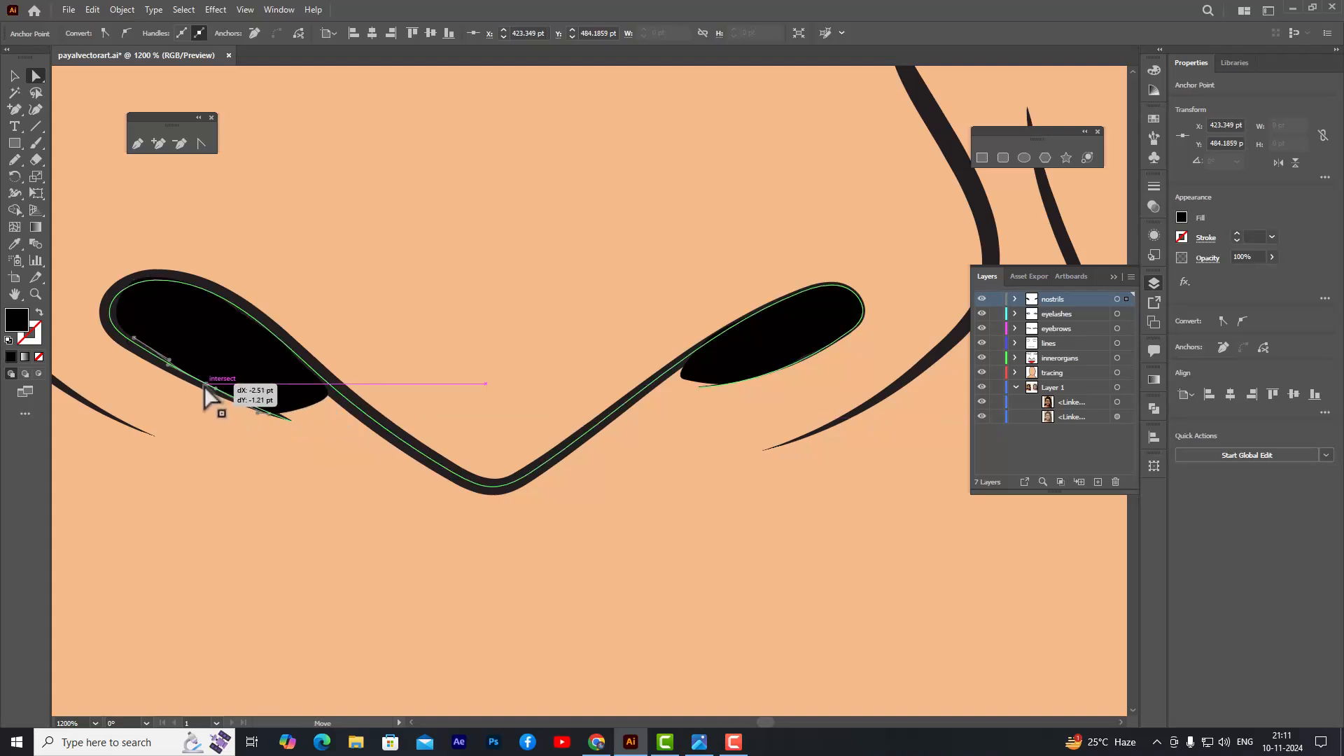
{"action": "left_click", "coordinate": [591, 291]}
{"action": "scroll", "coordinate": [590, 291], "scroll_direction": "down", "scroll_amount": 4}
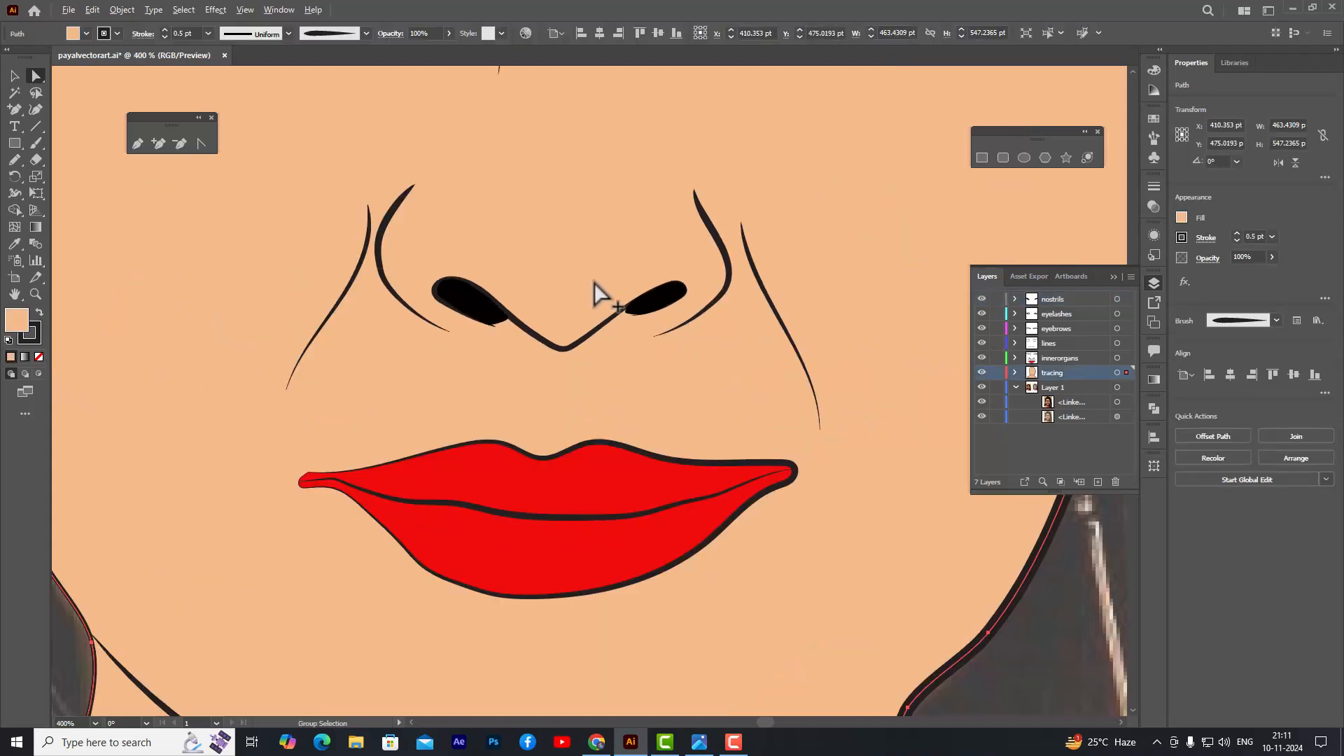
{"action": "scroll", "coordinate": [765, 255], "scroll_direction": "up", "scroll_amount": 2}
{"action": "left_click", "coordinate": [879, 225]}
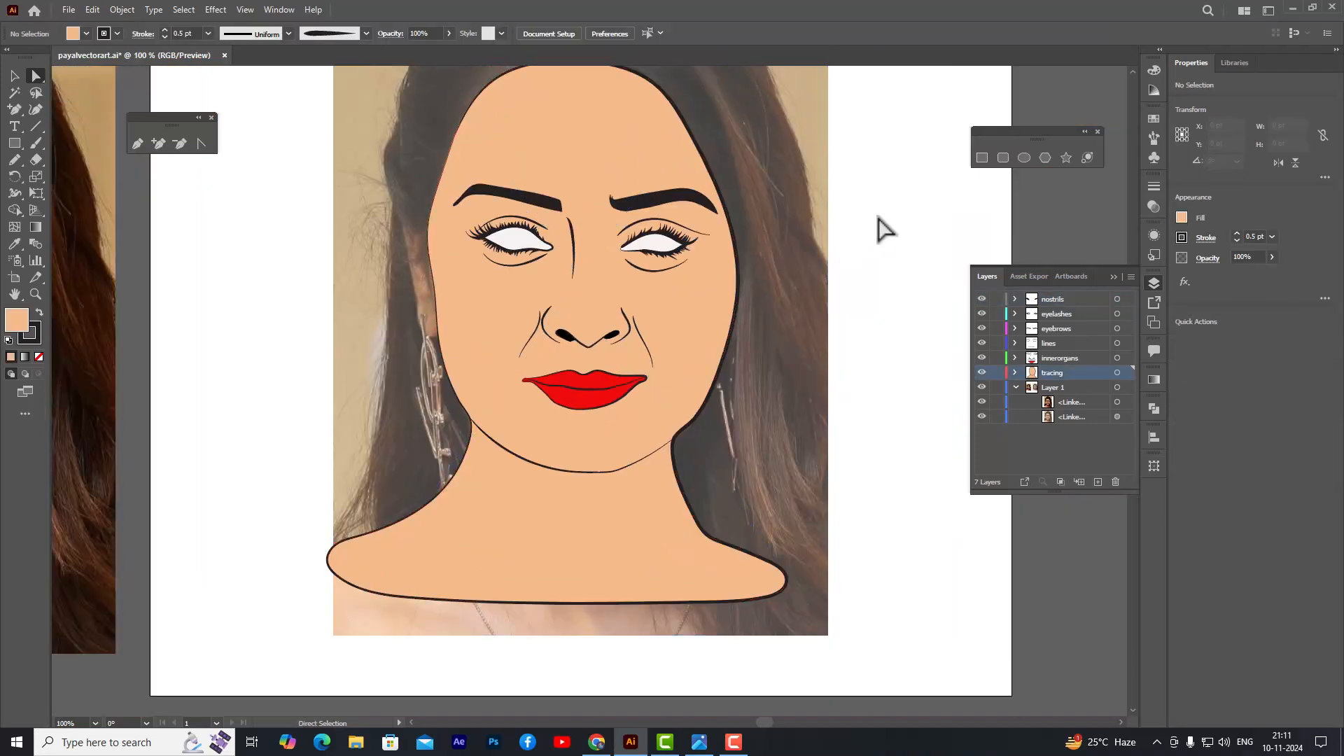
- Examine the whole vector face and compare it with the reference photo beside the artboard
{"action": "scroll", "coordinate": [841, 225], "scroll_direction": "up", "scroll_amount": 1}
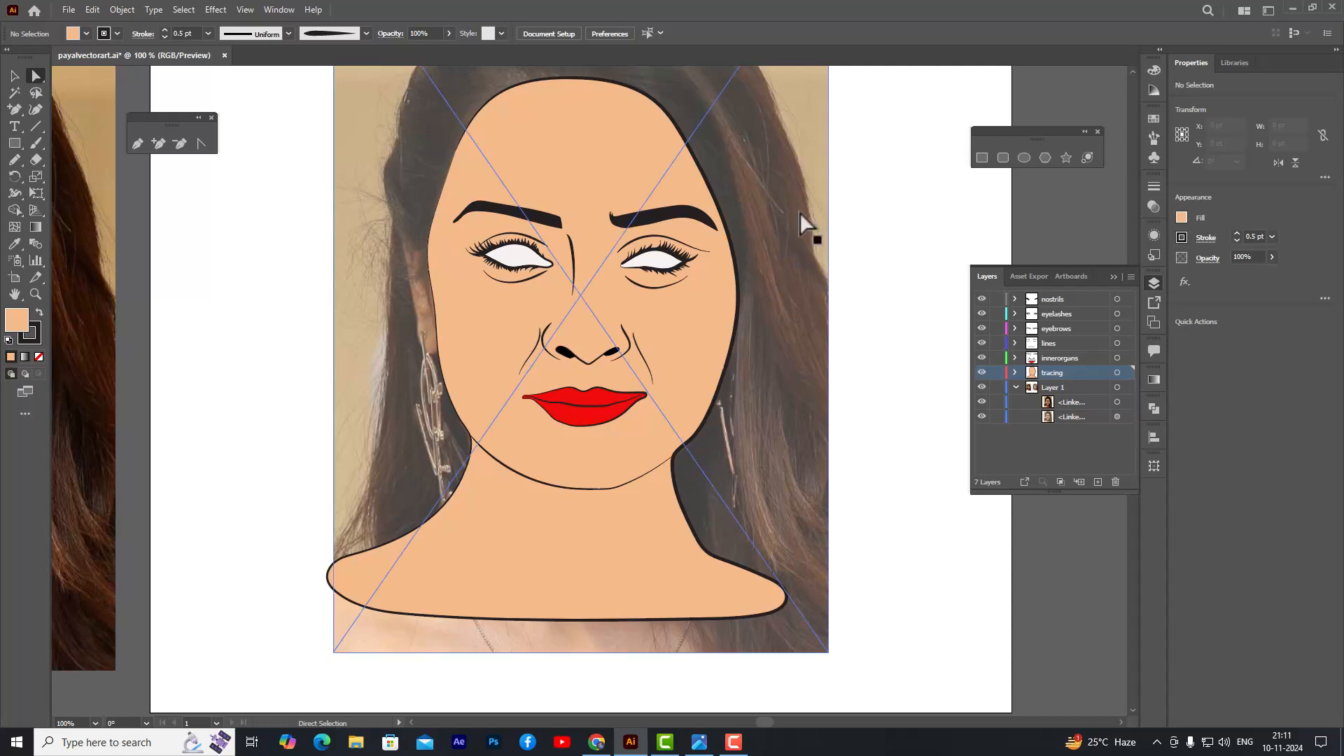
{"action": "scroll", "coordinate": [741, 249], "scroll_direction": "up", "scroll_amount": 1}
{"action": "scroll", "coordinate": [745, 247], "scroll_direction": "down", "scroll_amount": 1}
{"action": "scroll", "coordinate": [780, 199], "scroll_direction": "up", "scroll_amount": 1}
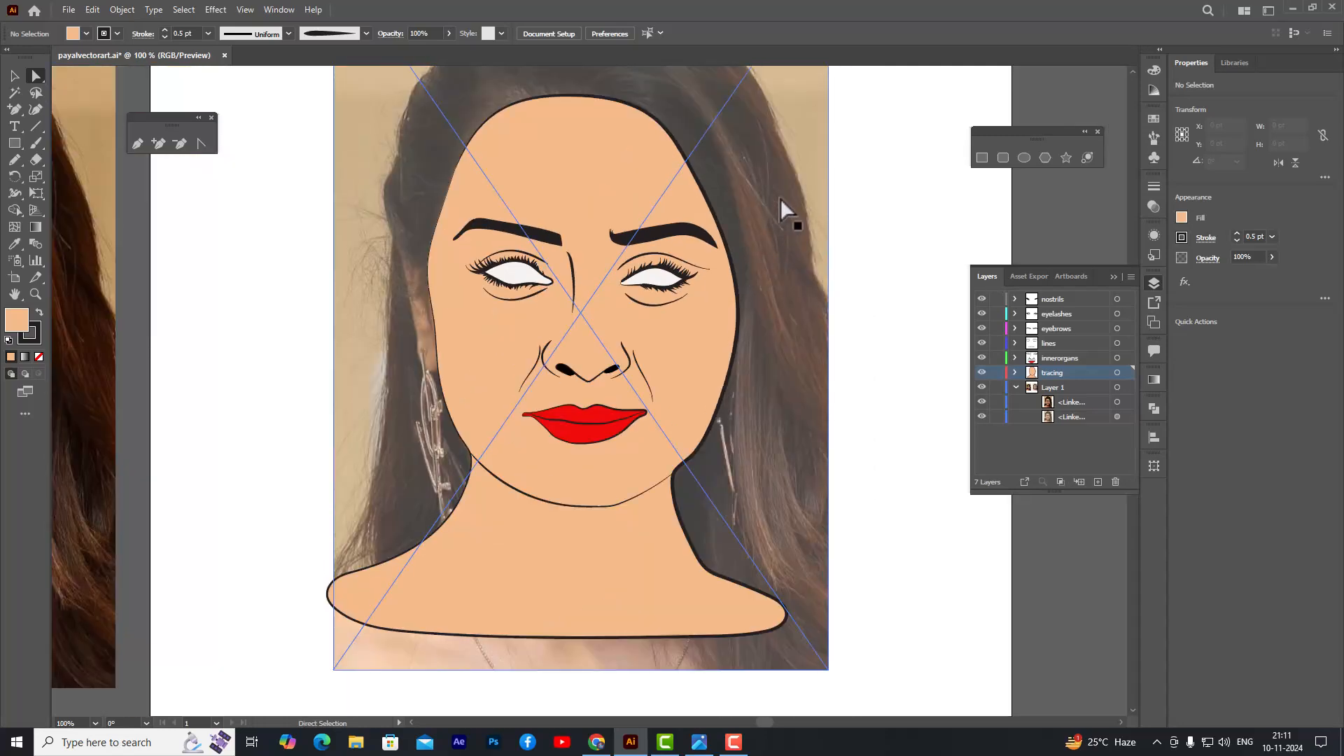
{"action": "key", "text": "alt"}
{"action": "scroll", "coordinate": [800, 310], "scroll_direction": "up", "scroll_amount": 1}
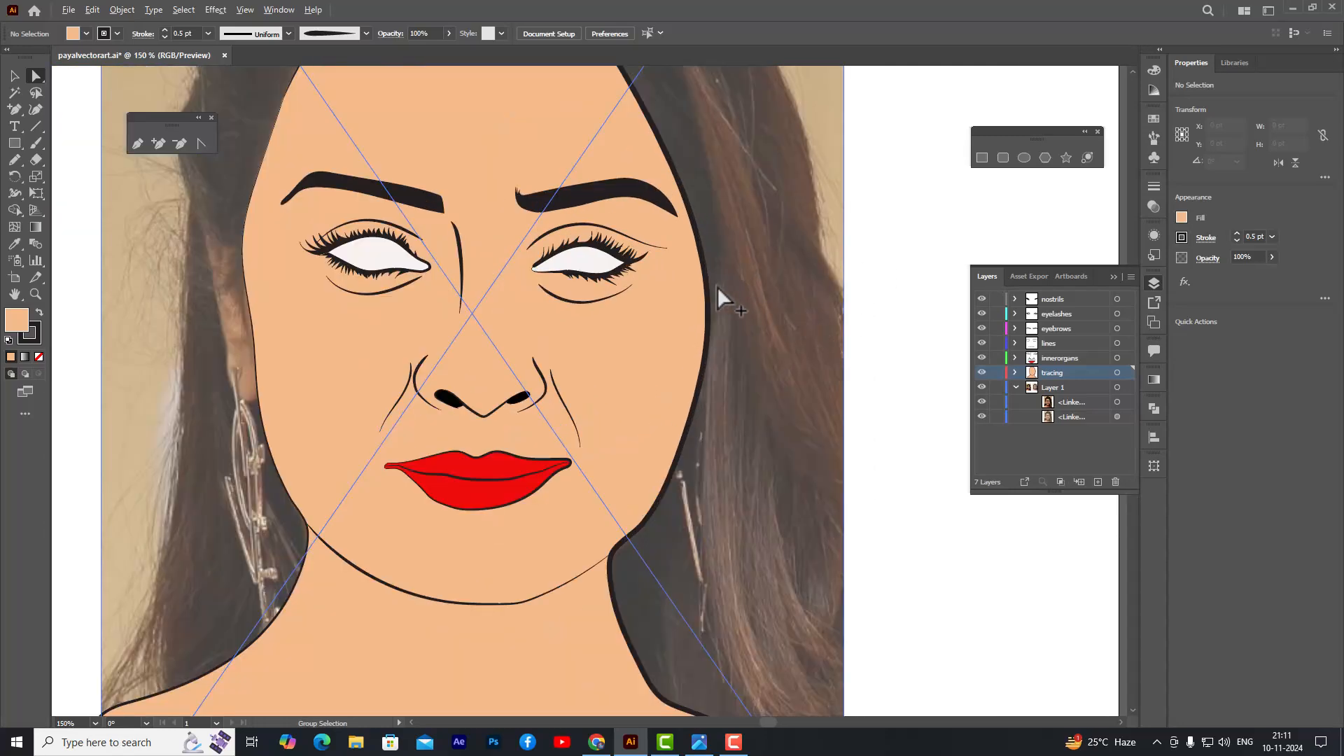
{"action": "scroll", "coordinate": [717, 287], "scroll_direction": "down", "scroll_amount": 1}
{"action": "scroll", "coordinate": [452, 208], "scroll_direction": "up", "scroll_amount": 1}
{"action": "scroll", "coordinate": [599, 199], "scroll_direction": "down", "scroll_amount": 2}
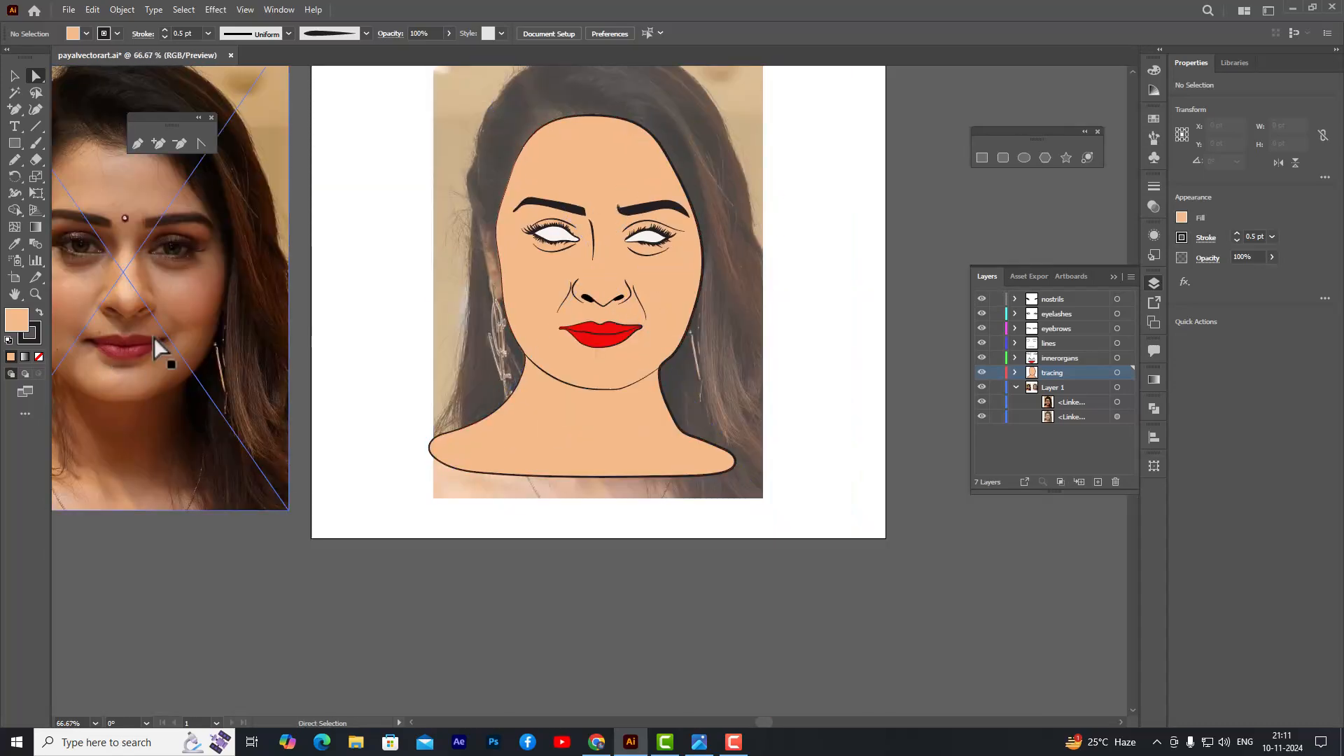
{"action": "scroll", "coordinate": [616, 249], "scroll_direction": "up", "scroll_amount": 1}
{"action": "scroll", "coordinate": [584, 238], "scroll_direction": "down", "scroll_amount": 1}
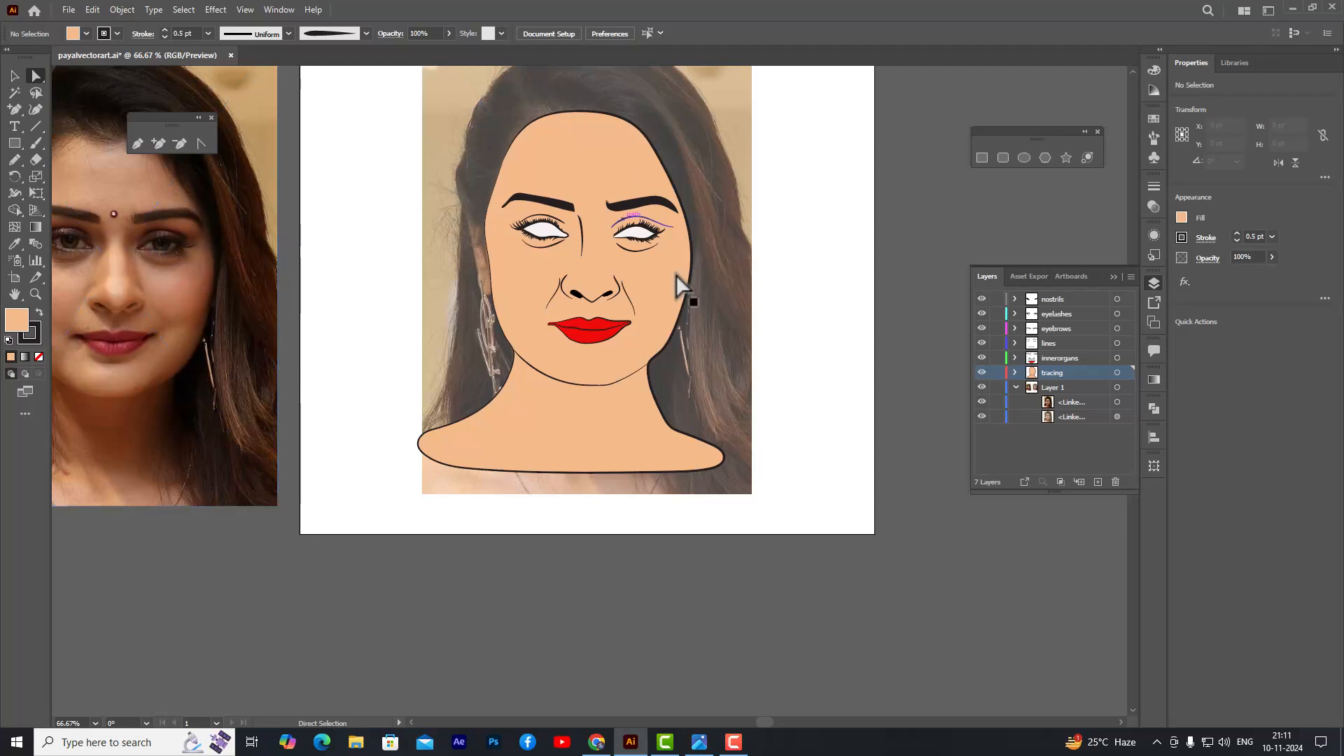
{"action": "left_click", "coordinate": [734, 741]}
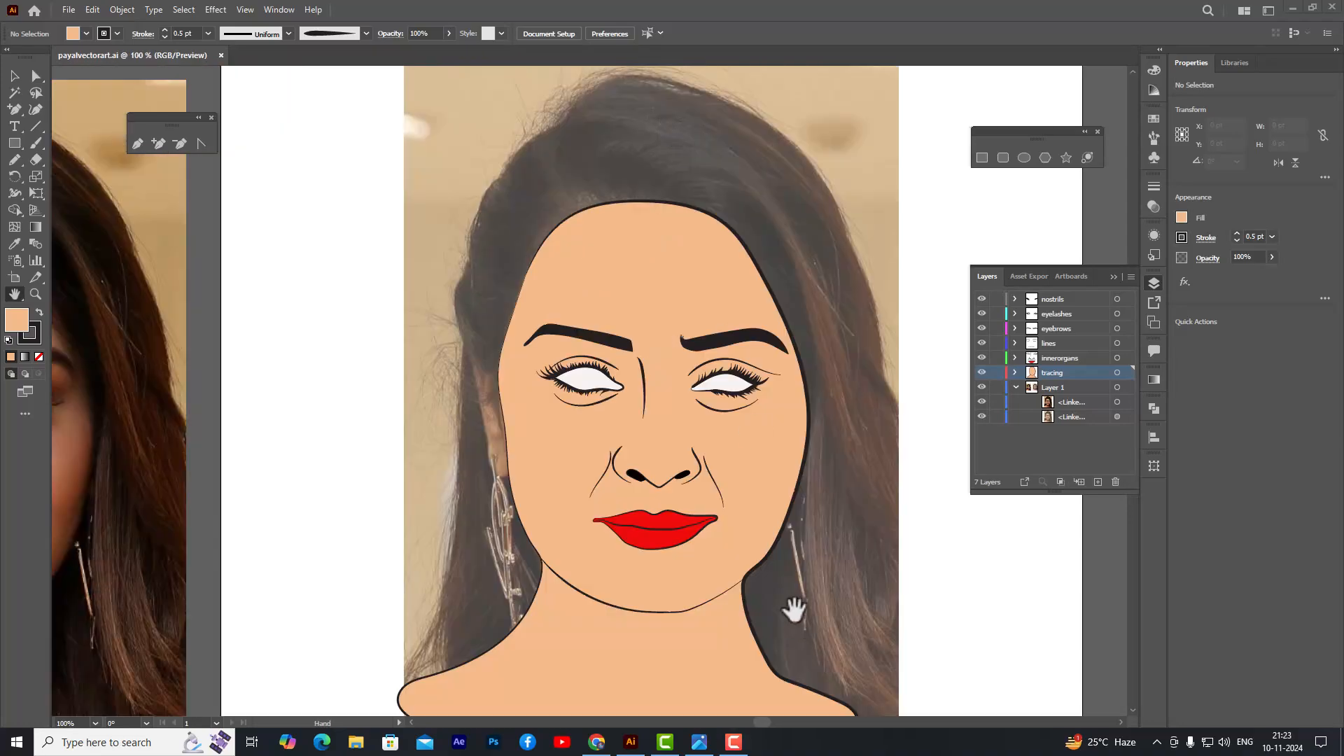
- Add a new layer above the nostrils layer and name it eyeballs
{"action": "scroll", "coordinate": [763, 427], "scroll_direction": "up", "scroll_amount": 1}
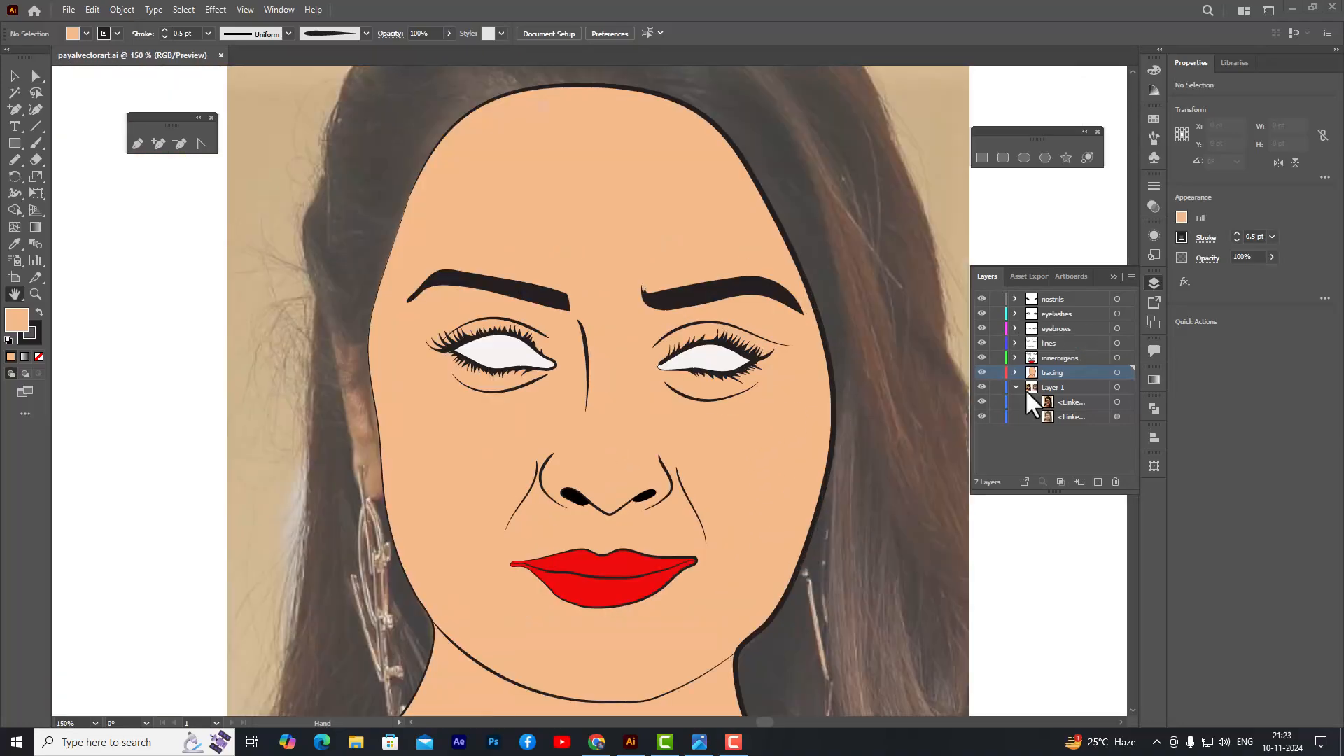
{"action": "left_click", "coordinate": [1075, 298]}
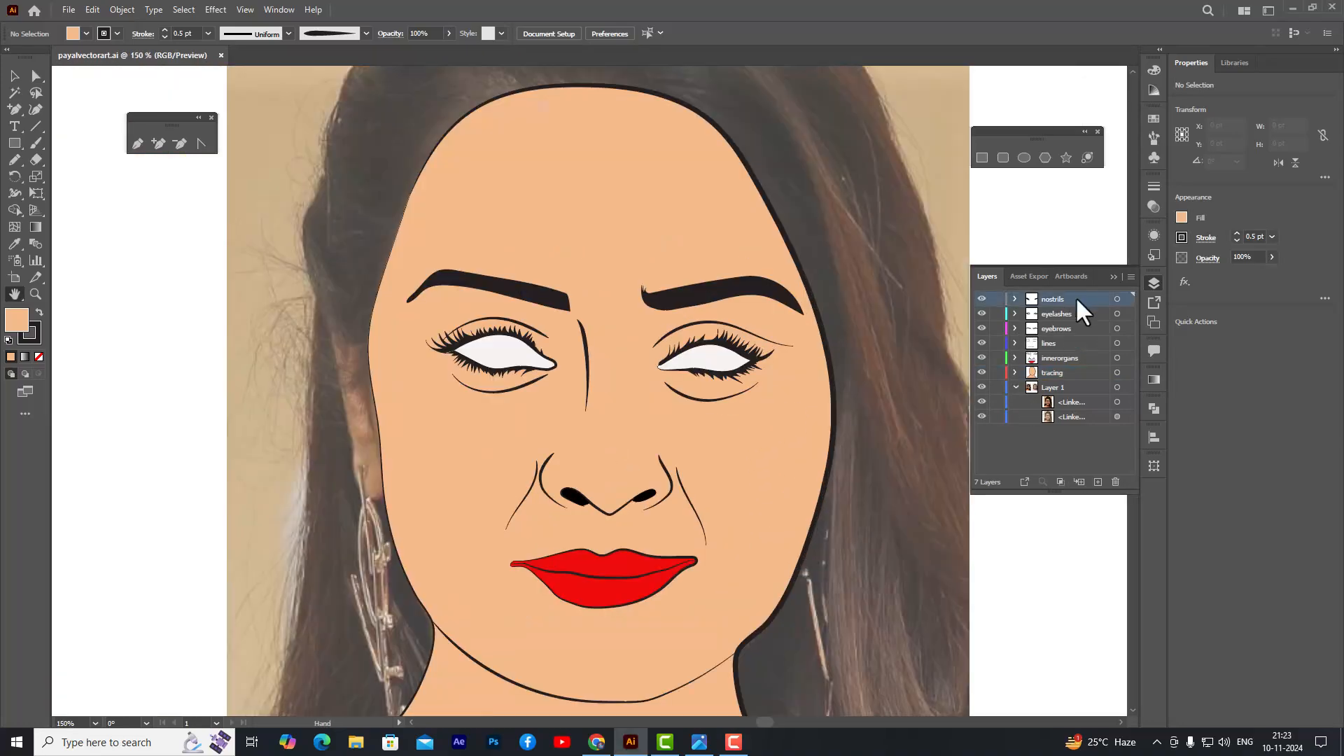
{"action": "left_click", "coordinate": [1095, 483]}
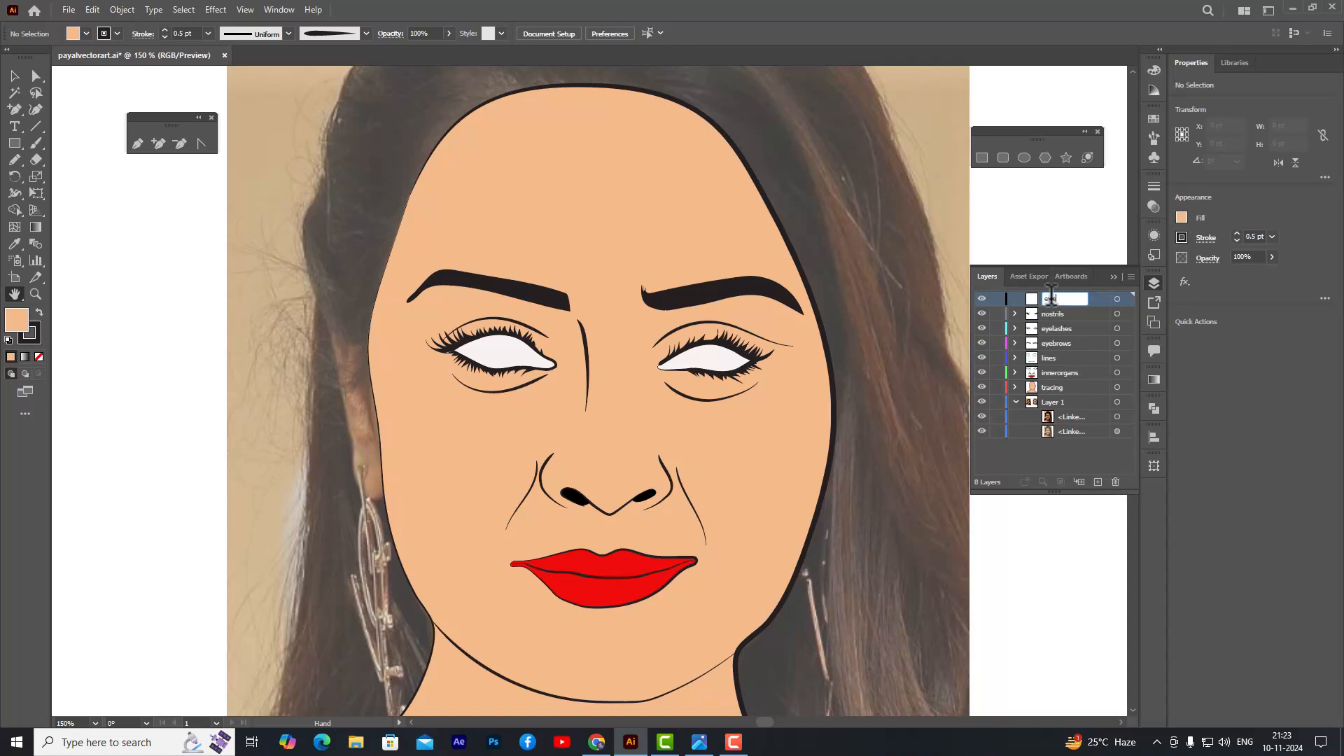
{"action": "key", "text": "Return"}
- Set up the Ellipse tool with no stroke and a gradient fill
{"action": "left_click_drag", "start_coordinate": [1011, 133], "coordinate": [891, 140]}
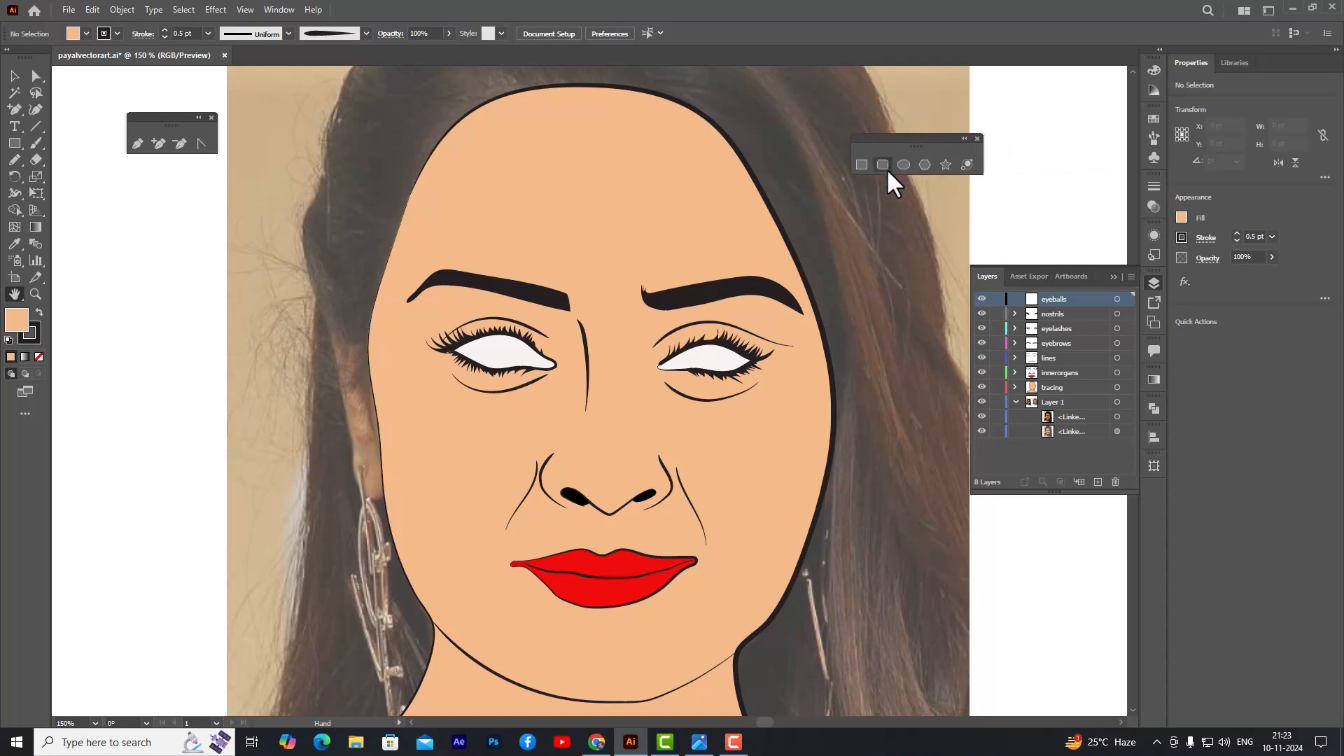
{"action": "left_click", "coordinate": [902, 165]}
{"action": "left_click", "coordinate": [38, 340]}
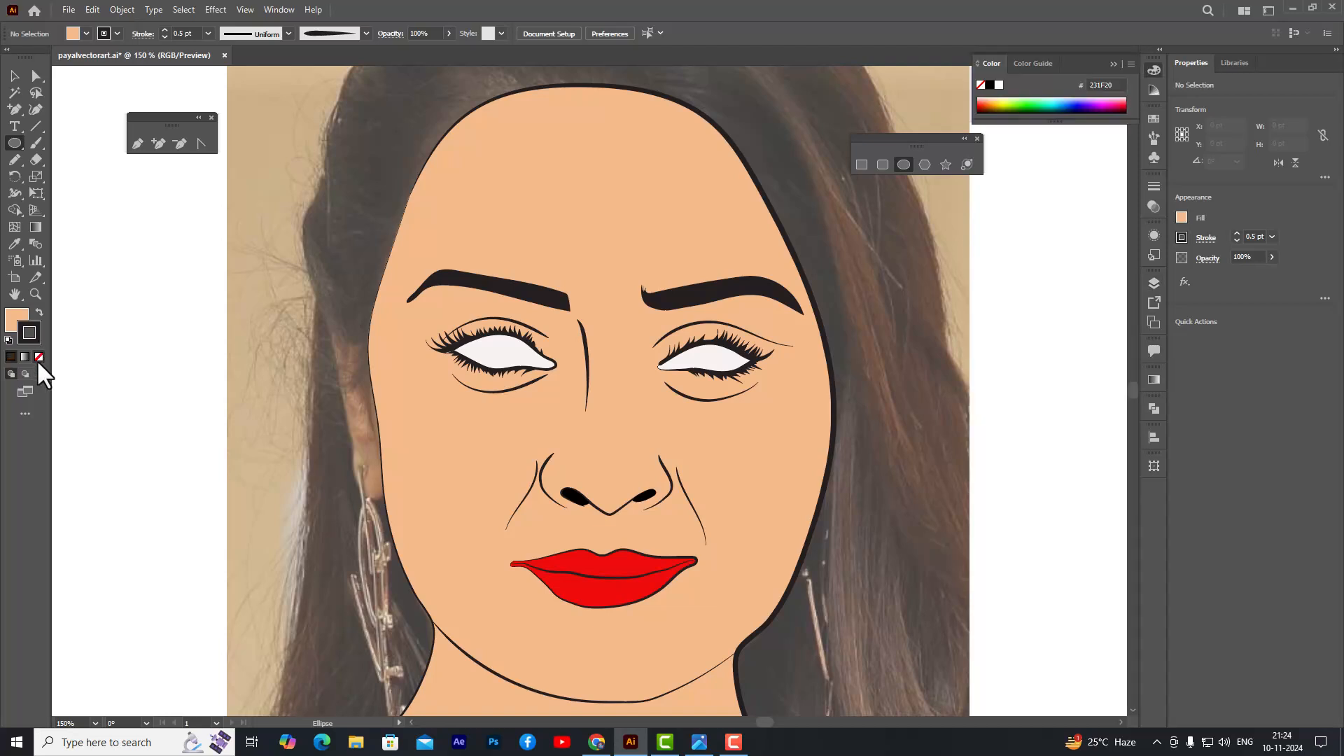
{"action": "left_click", "coordinate": [39, 357]}
{"action": "left_click", "coordinate": [15, 320]}
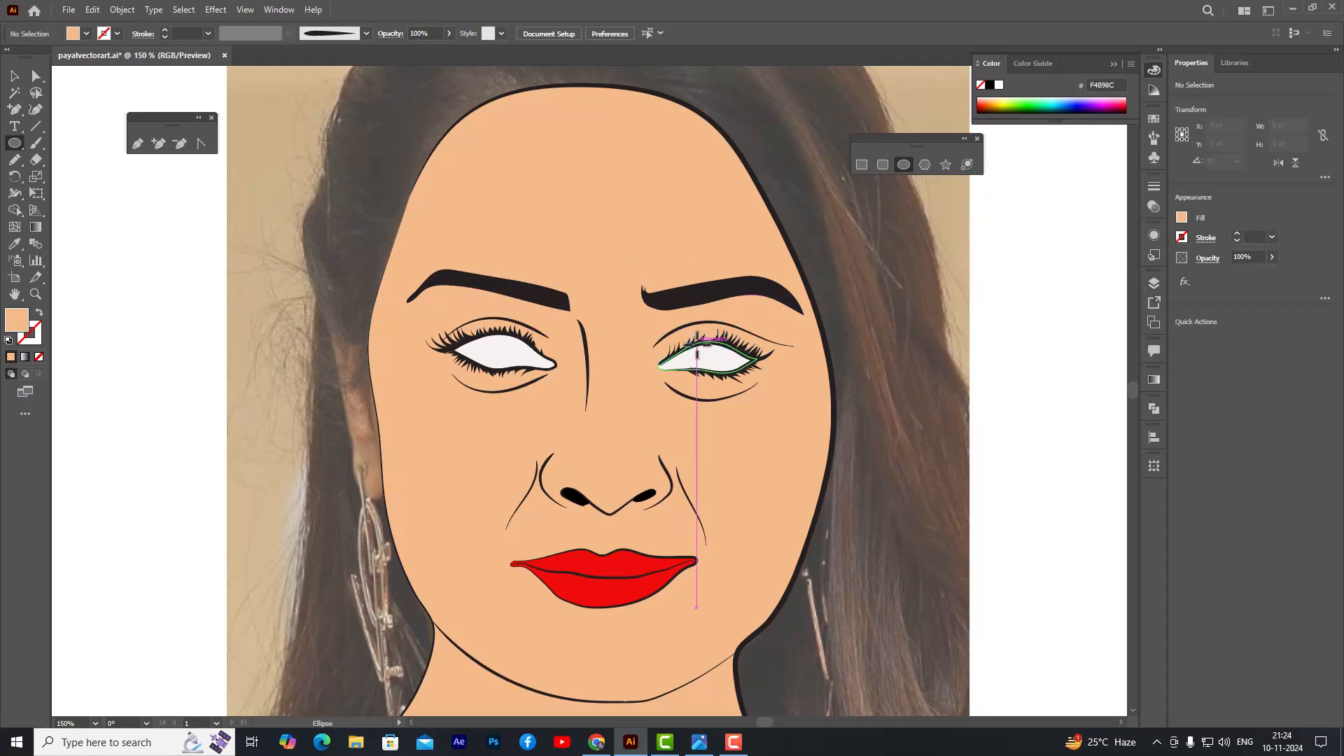
{"action": "left_click", "coordinate": [24, 356]}
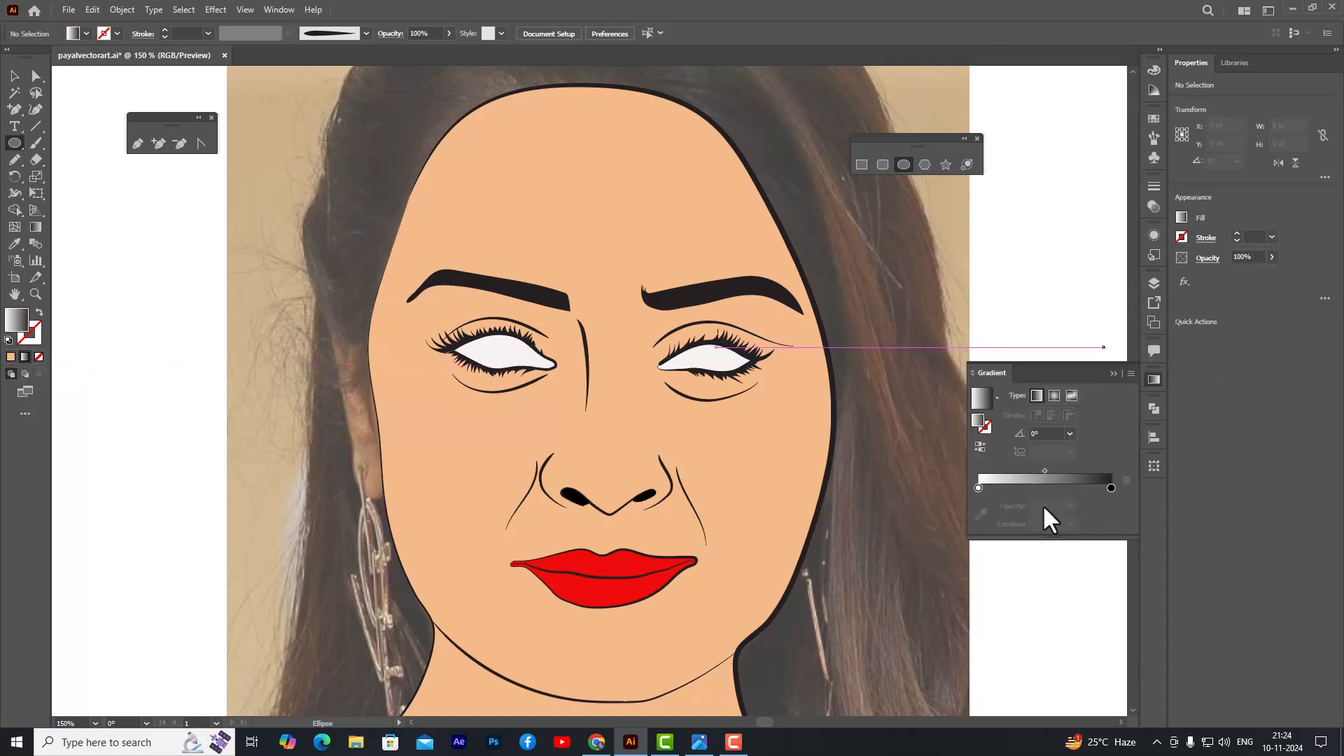
- Switch the gradient's end colour stop to RGB and set it to dark green 006A24
{"action": "double_click", "coordinate": [1108, 487]}
{"action": "left_click", "coordinate": [929, 561]}
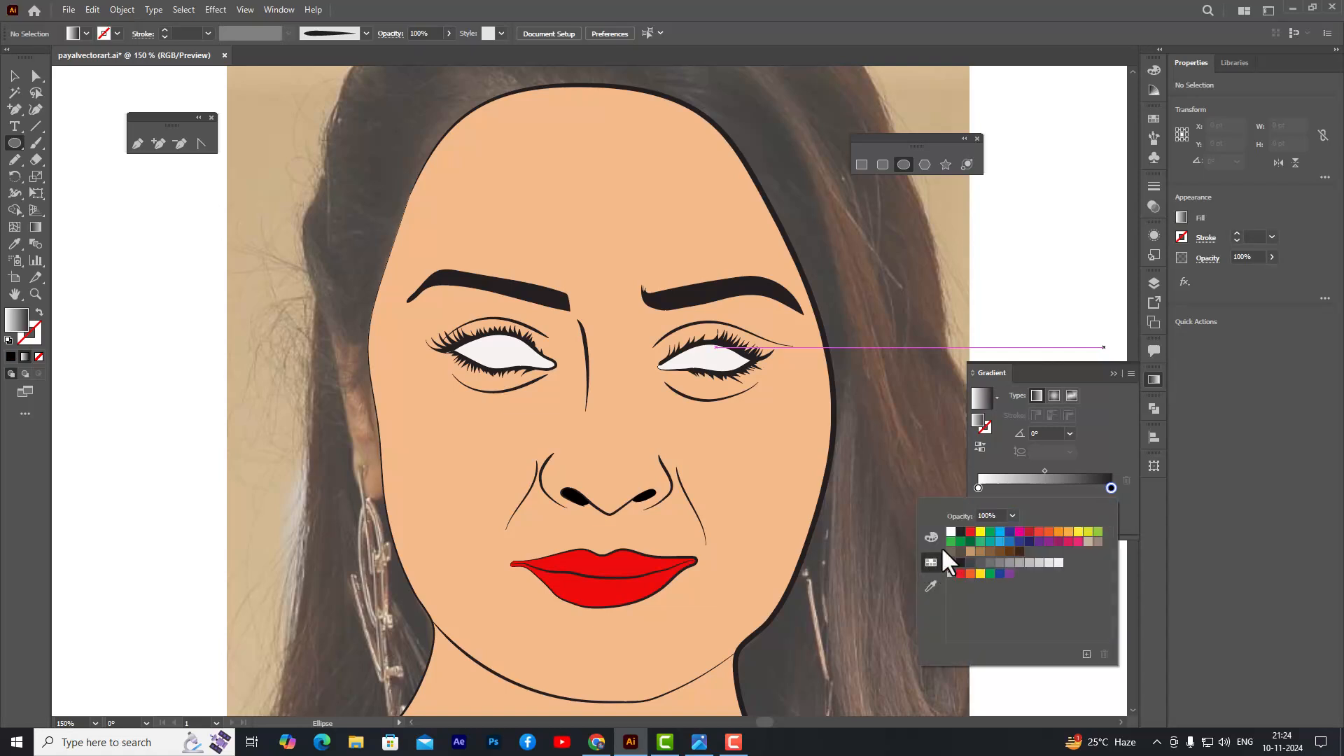
{"action": "left_click", "coordinate": [932, 536]}
{"action": "left_click", "coordinate": [1109, 503]}
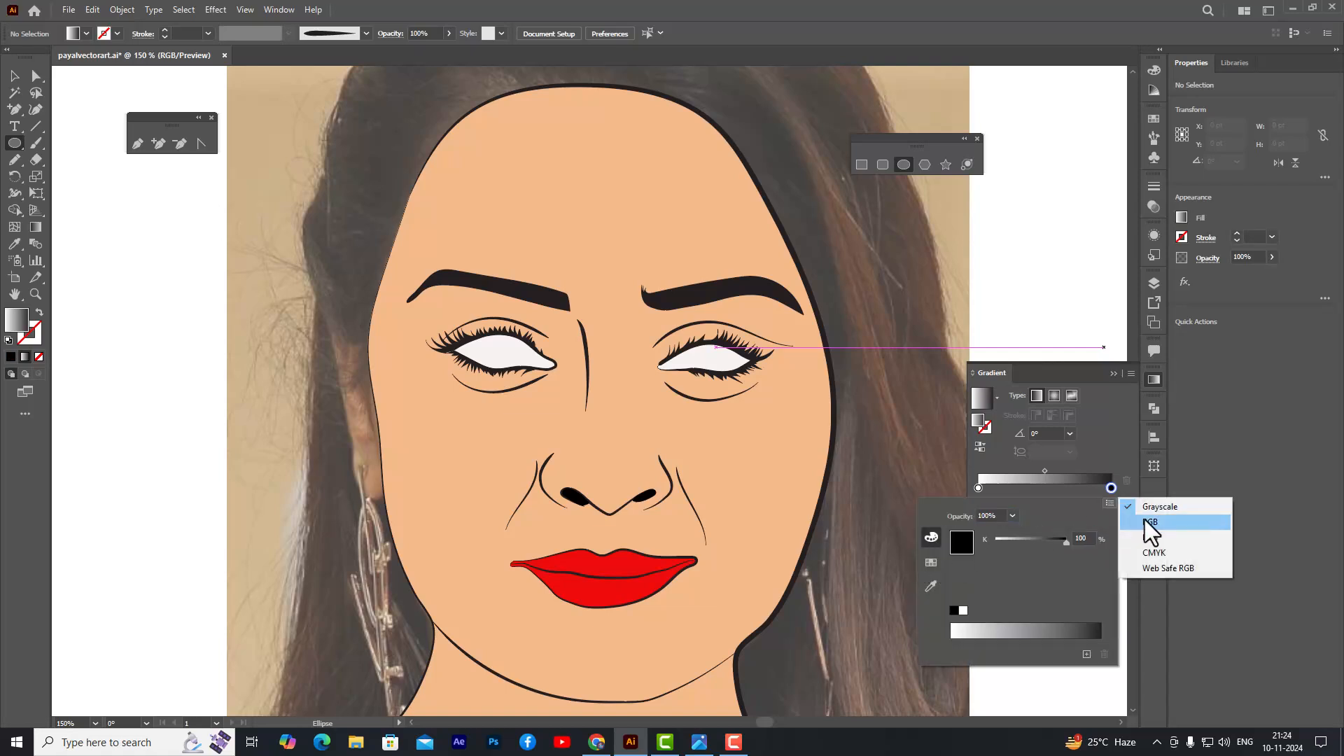
{"action": "left_click", "coordinate": [1144, 519]}
{"action": "left_click", "coordinate": [1022, 635]}
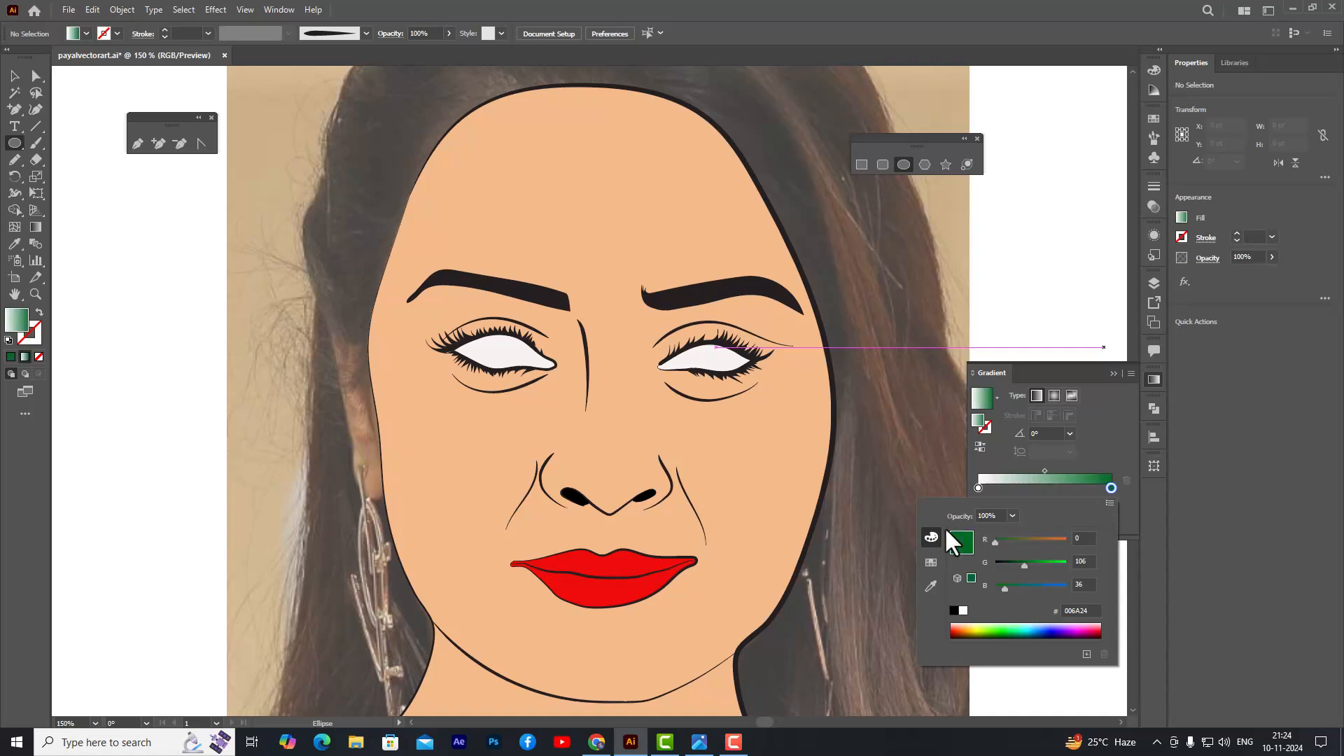
- Switch the gradient's start colour stop to RGB and set it to bright green 68FF3F
{"action": "left_click", "coordinate": [978, 488]}
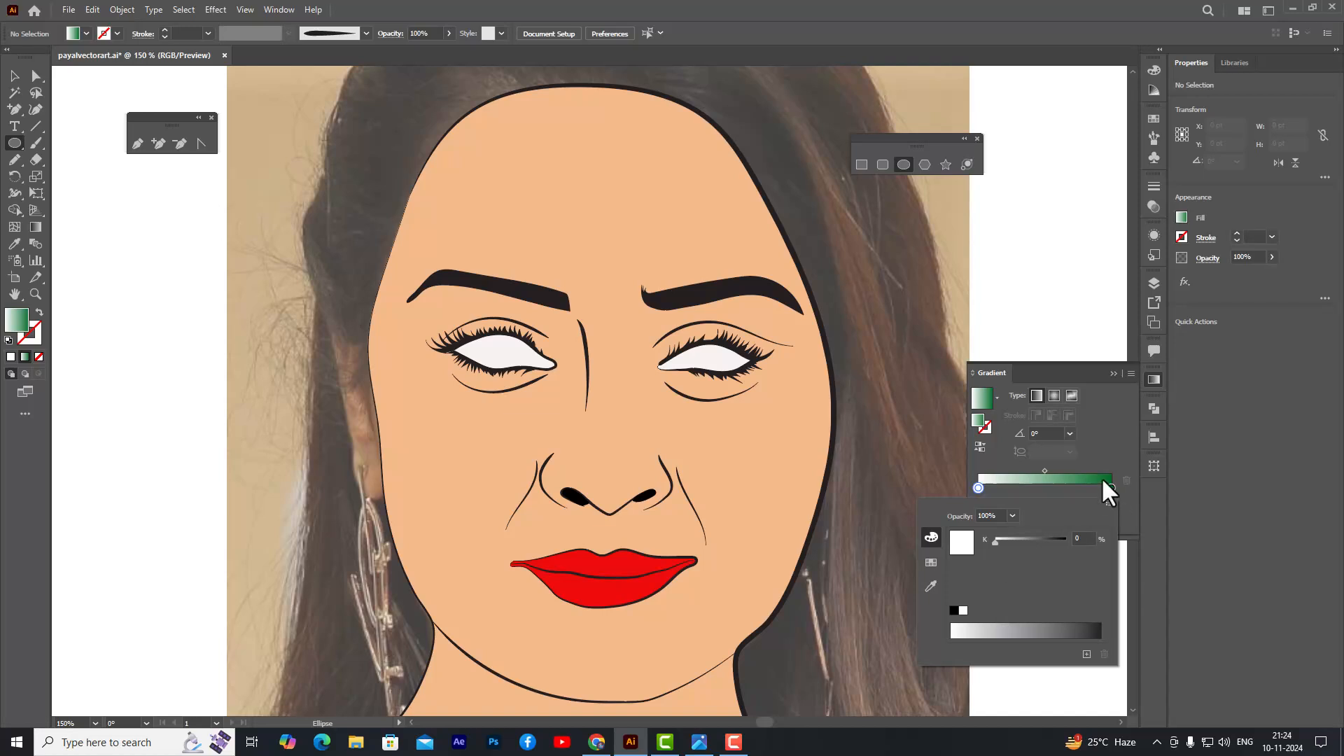
{"action": "left_click", "coordinate": [1109, 504]}
{"action": "left_click", "coordinate": [1140, 518]}
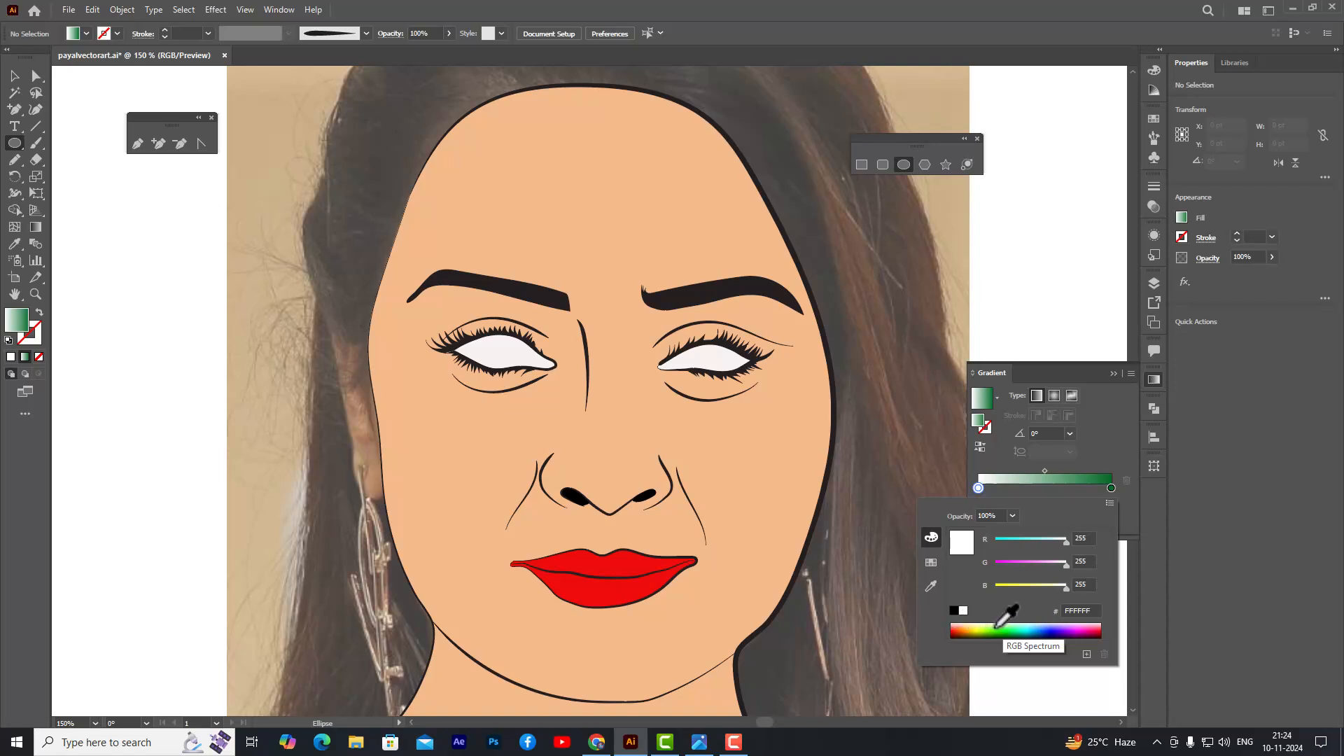
{"action": "left_click", "coordinate": [998, 627]}
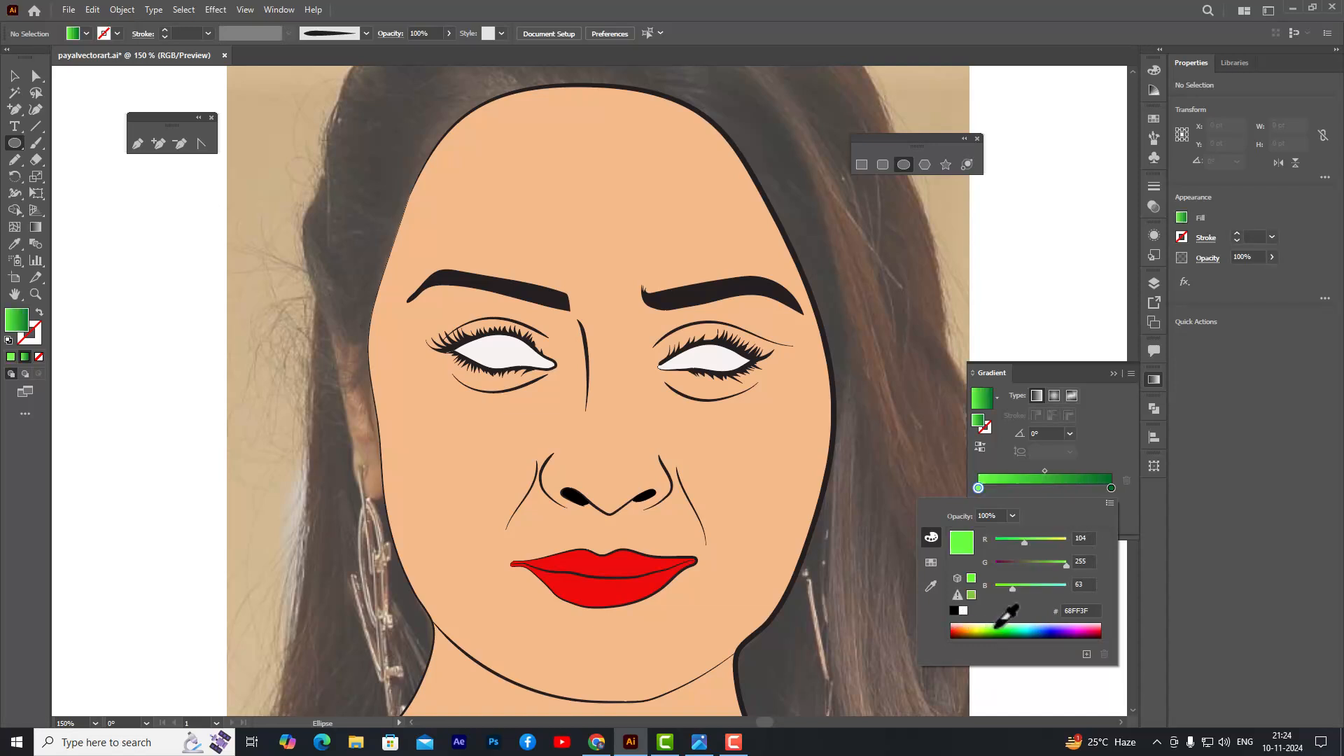
{"action": "left_click", "coordinate": [1152, 380]}
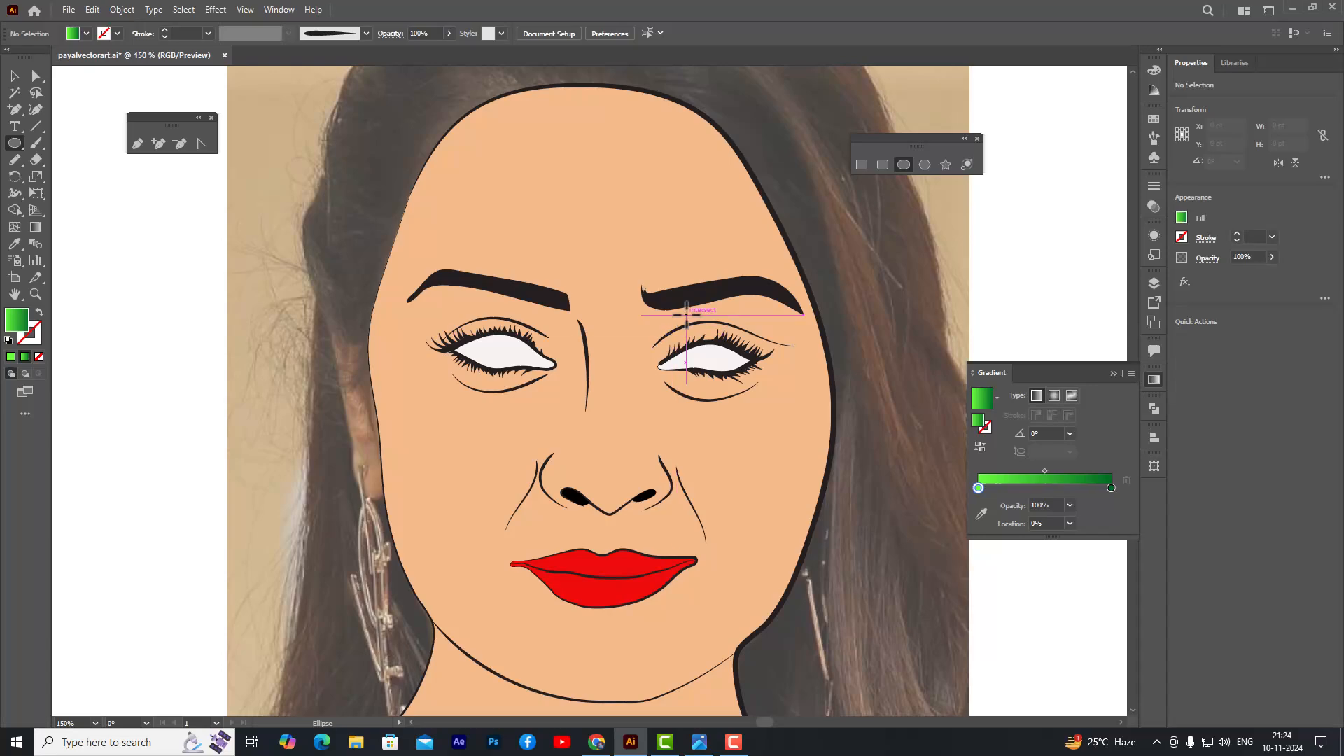
- Make the green gradient radial and draw a circle about 17 pt wide inside the right-hand eye
{"action": "left_click", "coordinate": [1054, 398]}
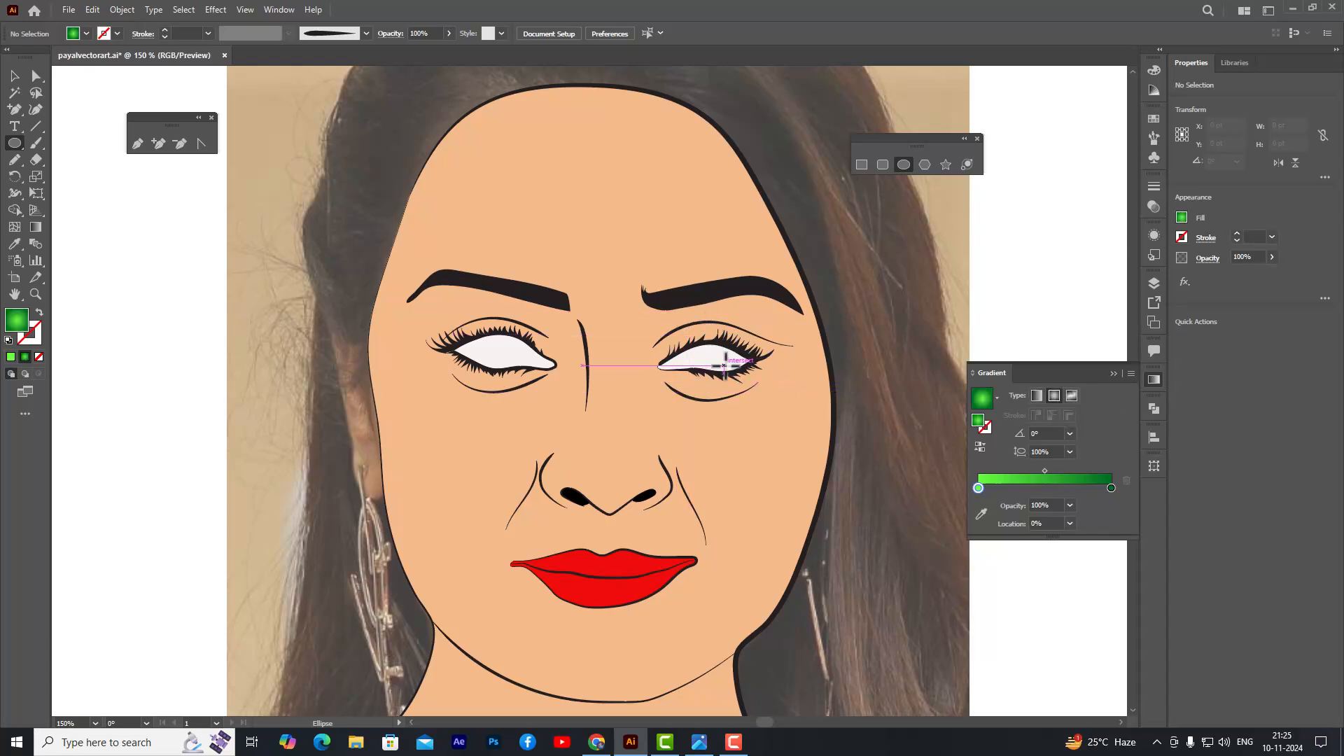
{"action": "scroll", "coordinate": [724, 381], "scroll_direction": "up", "scroll_amount": 3}
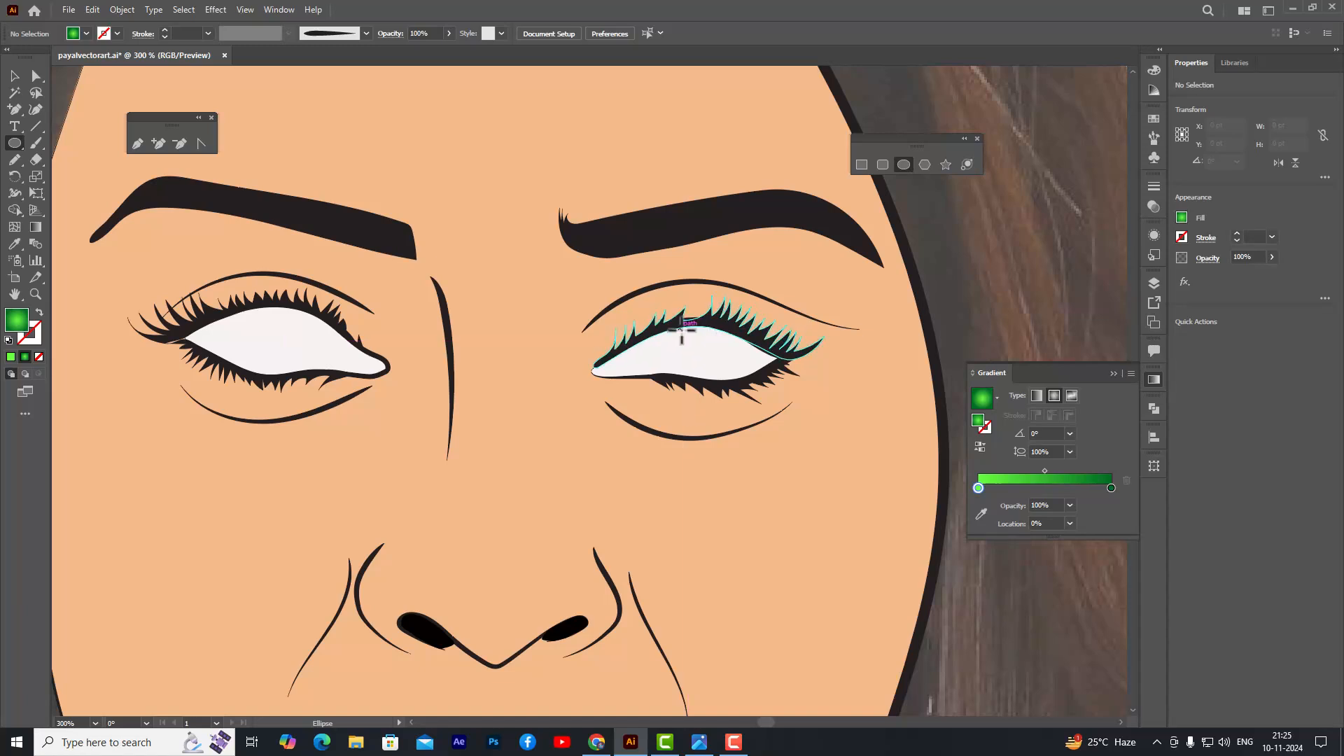
{"action": "left_click_drag", "start_coordinate": [681, 329], "coordinate": [730, 378]}
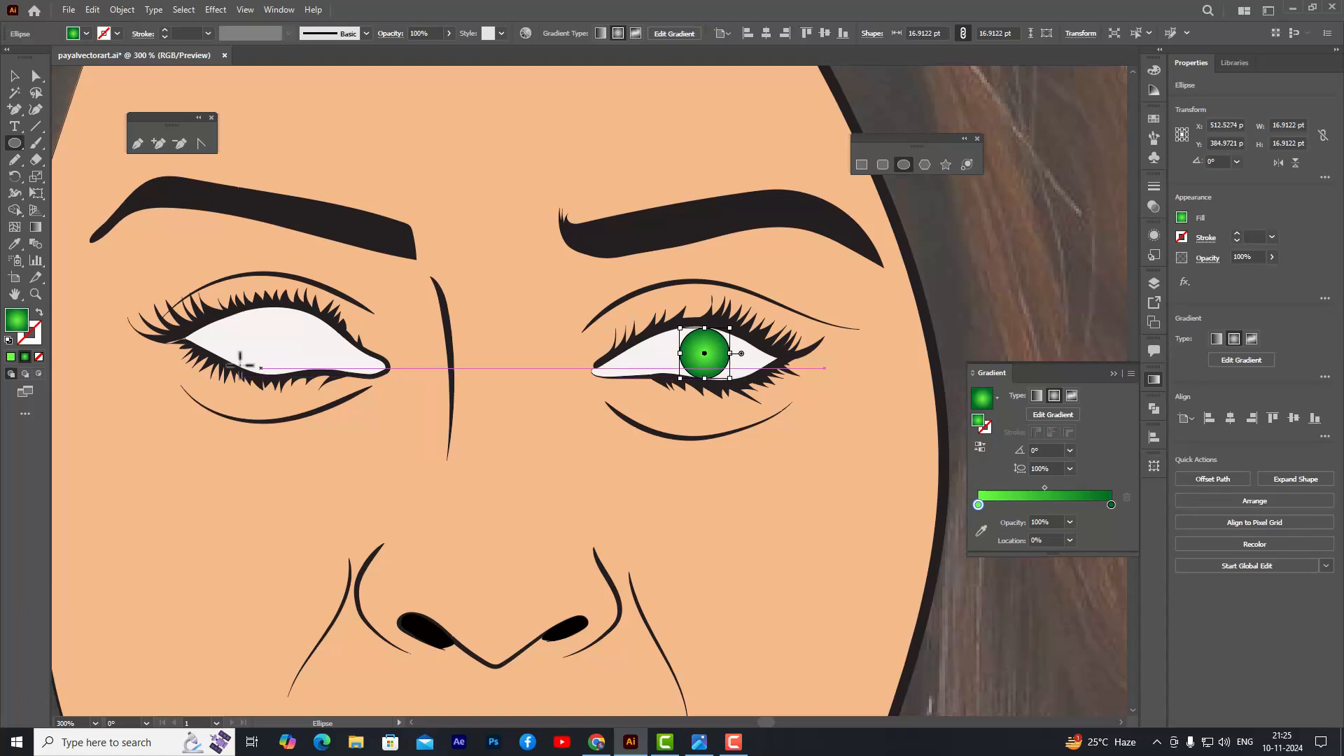
- Reposition the green iris in the right-hand eye and reshape it into an ellipse about 18.7 by 15.4 pt
{"action": "left_click", "coordinate": [14, 75]}
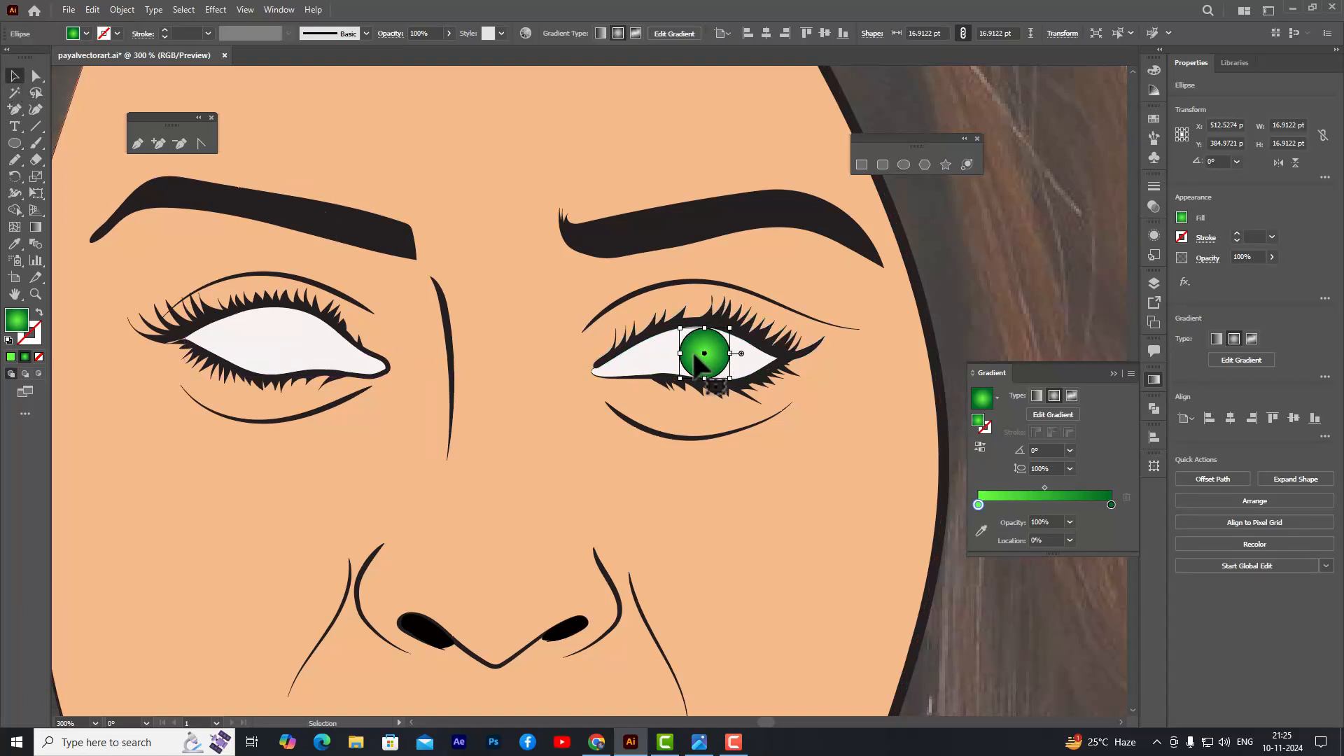
{"action": "left_click_drag", "start_coordinate": [708, 355], "coordinate": [703, 367]}
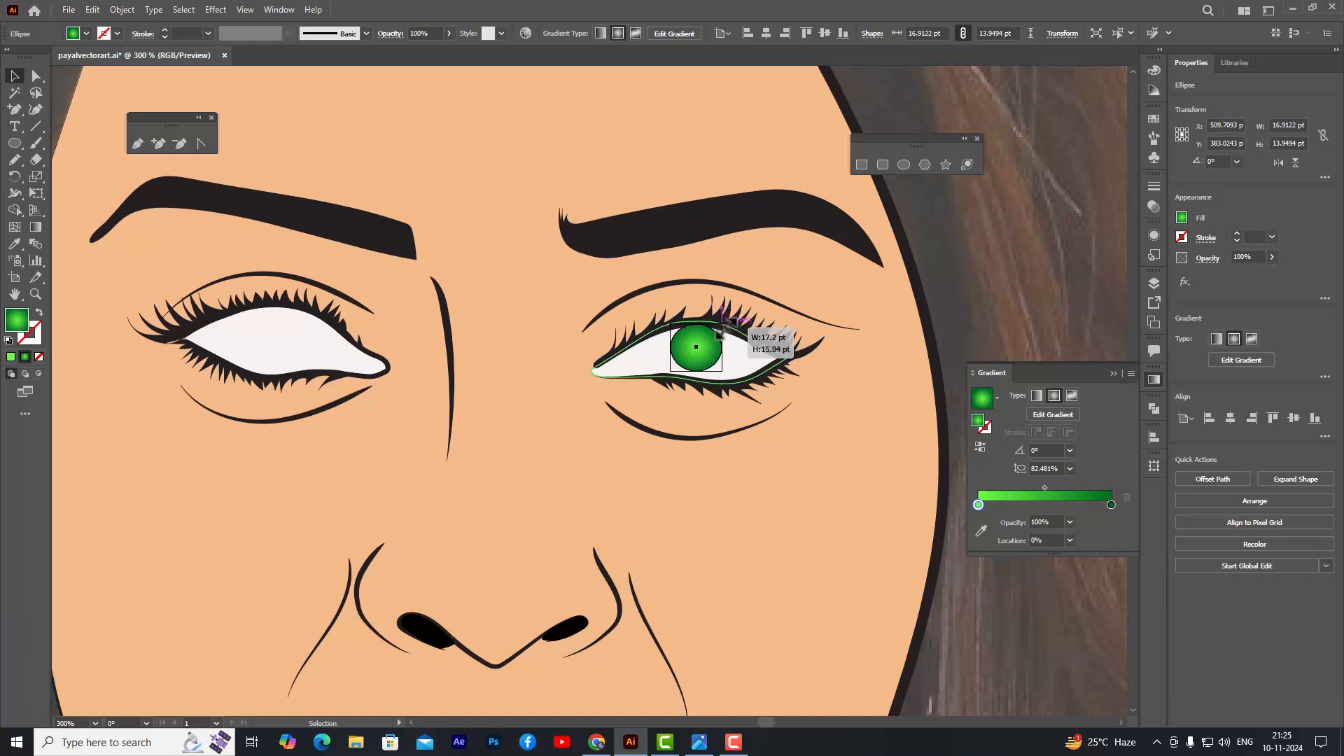
{"action": "left_click_drag", "start_coordinate": [721, 326], "coordinate": [724, 324]}
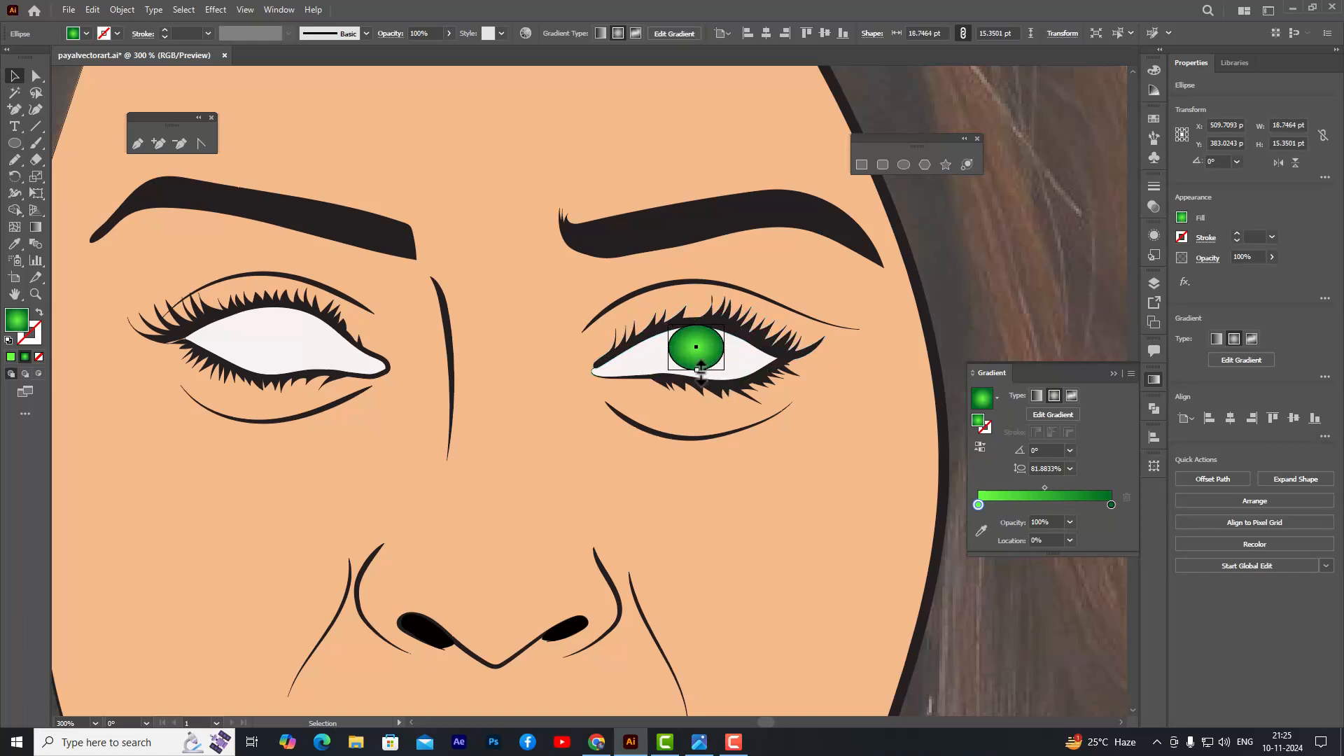
- Shift the lower eyelash shape of the right-hand eye slightly toward the eye's outer corner
{"action": "scroll", "coordinate": [728, 322], "scroll_direction": "up", "scroll_amount": 3}
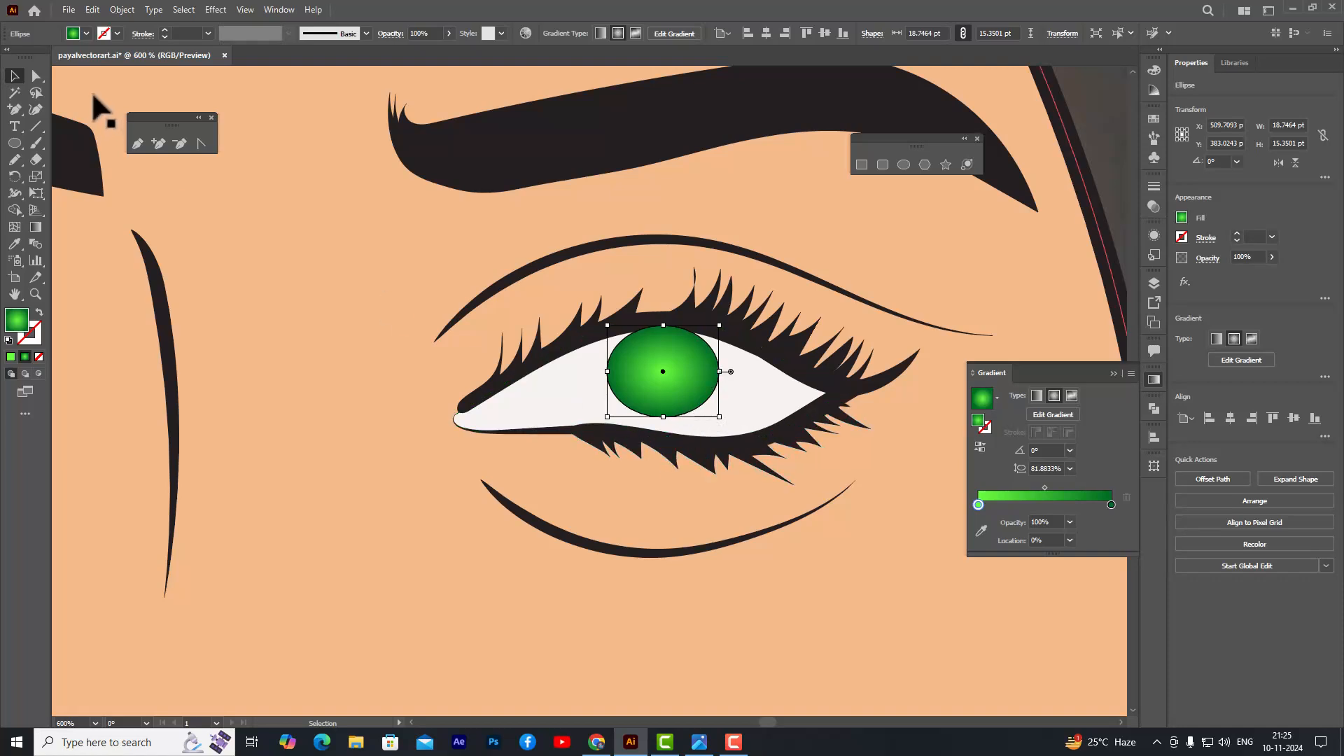
{"action": "left_click", "coordinate": [36, 75]}
{"action": "left_click", "coordinate": [609, 435]}
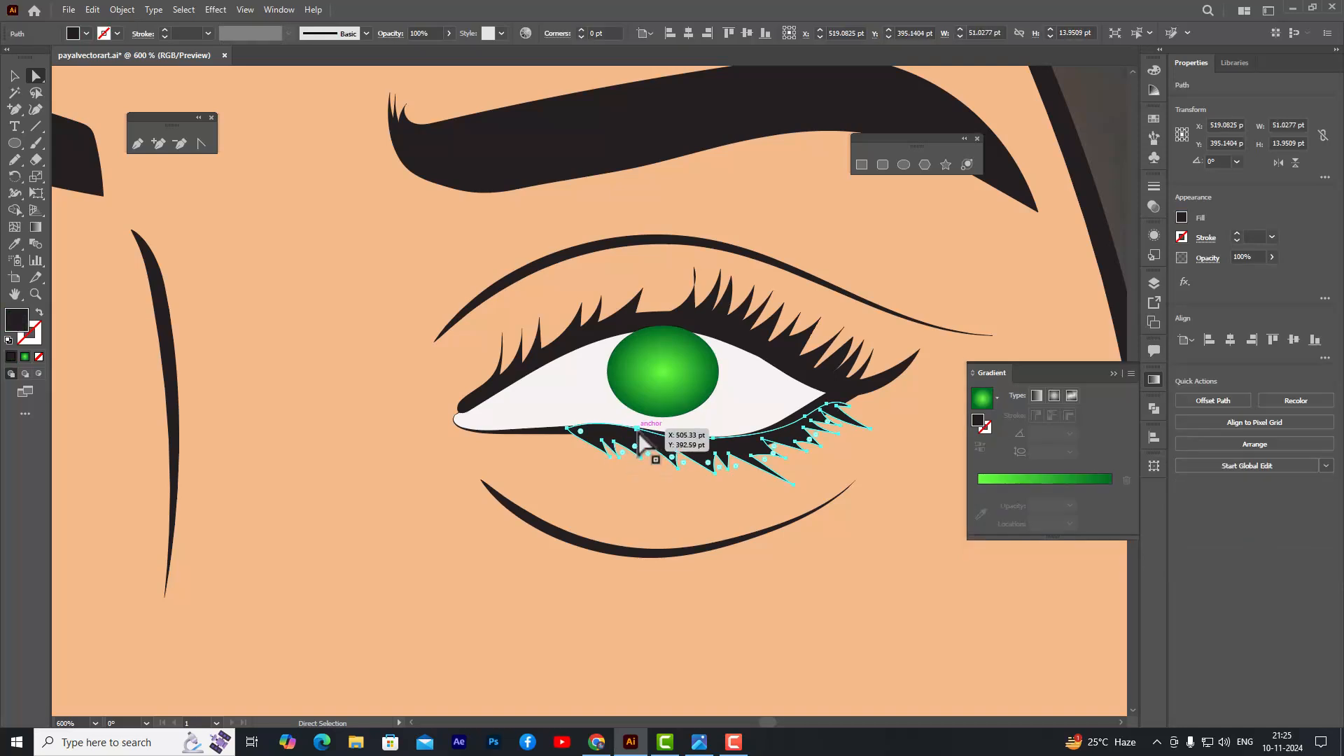
{"action": "left_click_drag", "start_coordinate": [638, 438], "coordinate": [641, 437]}
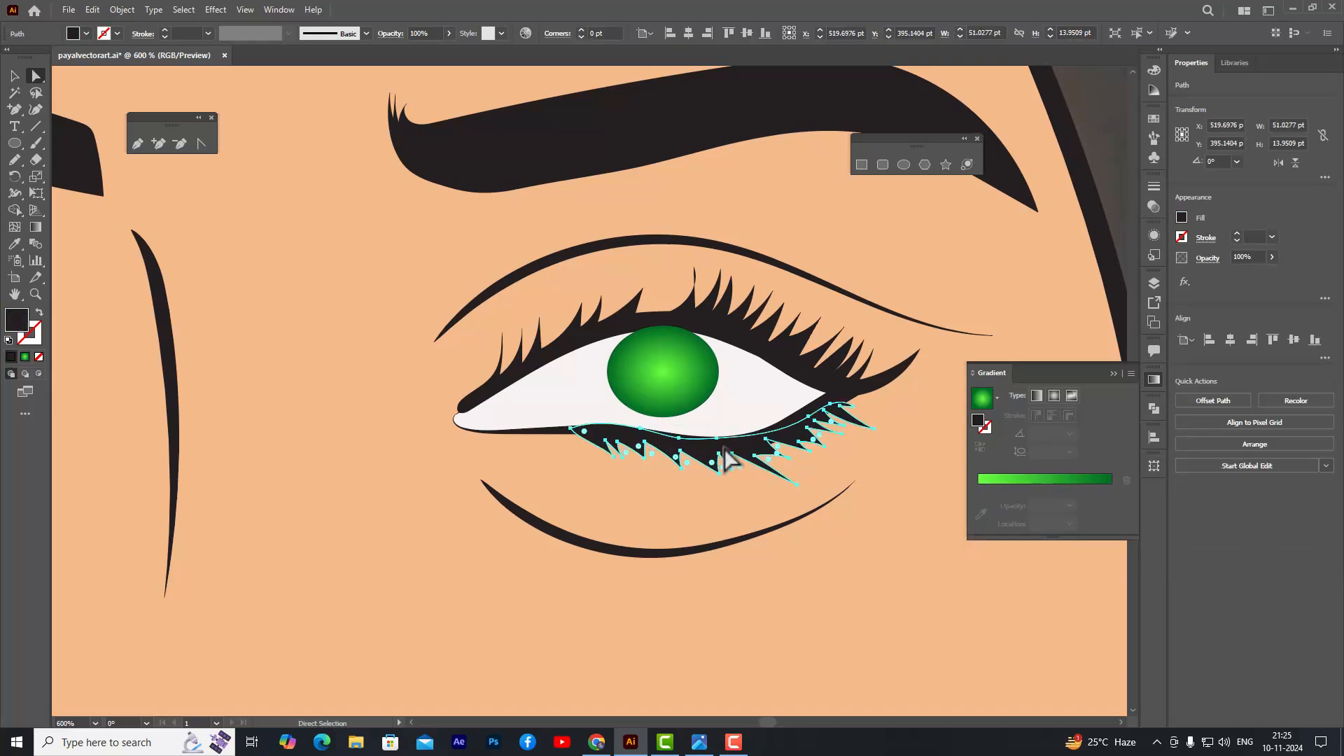
{"action": "left_click", "coordinate": [674, 382]}
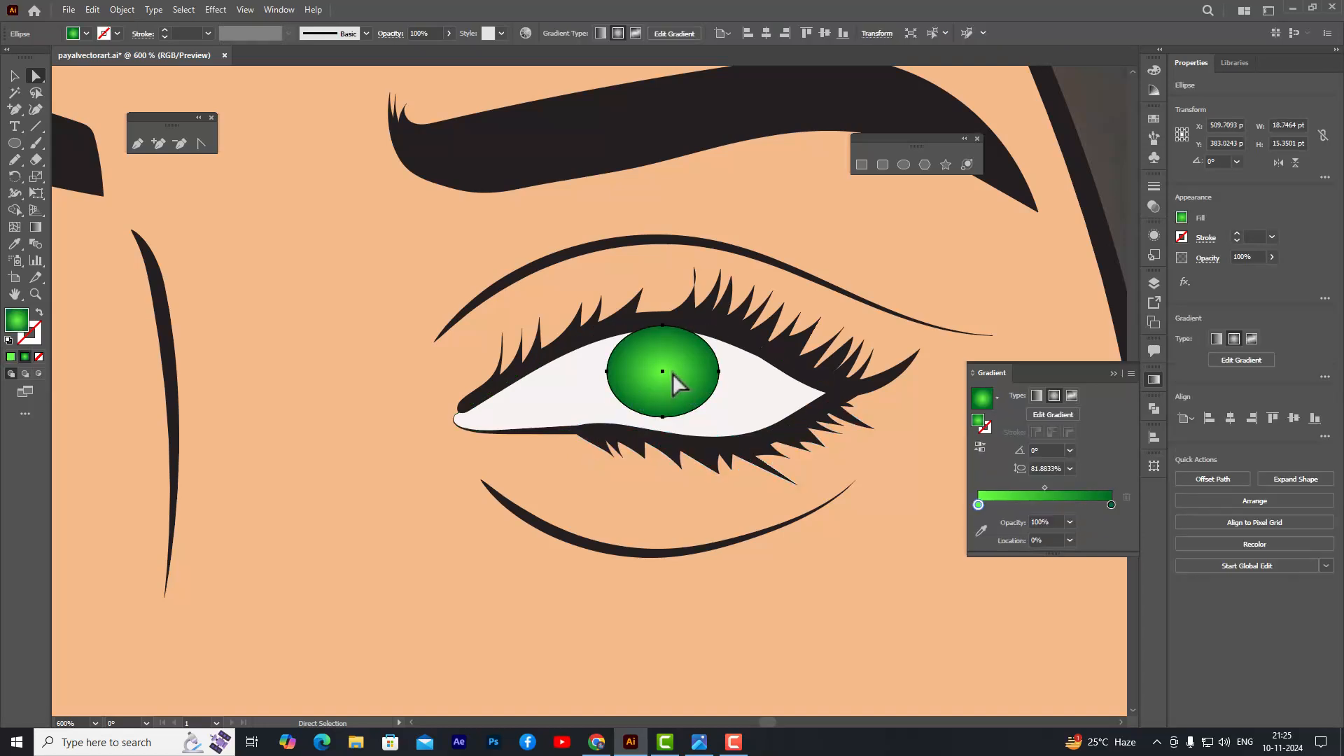
{"action": "left_click", "coordinate": [625, 444]}
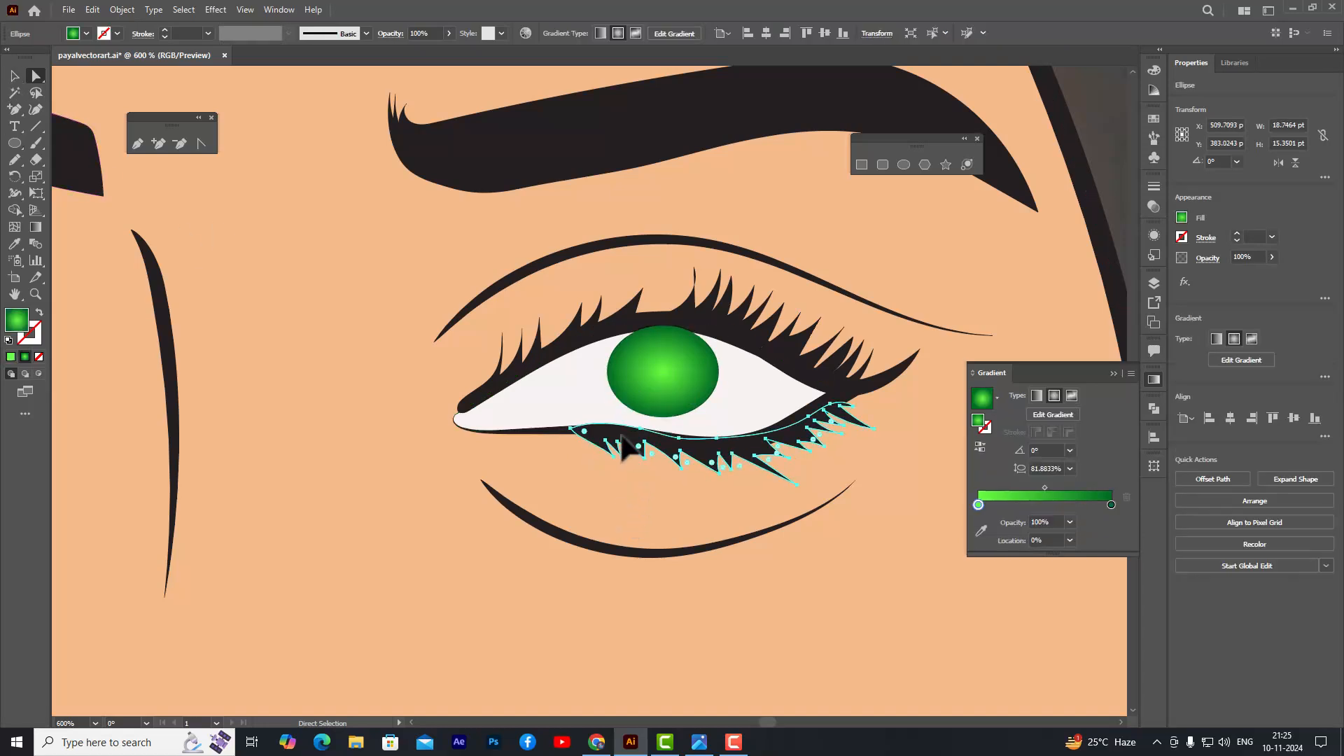
{"action": "left_click", "coordinate": [665, 385]}
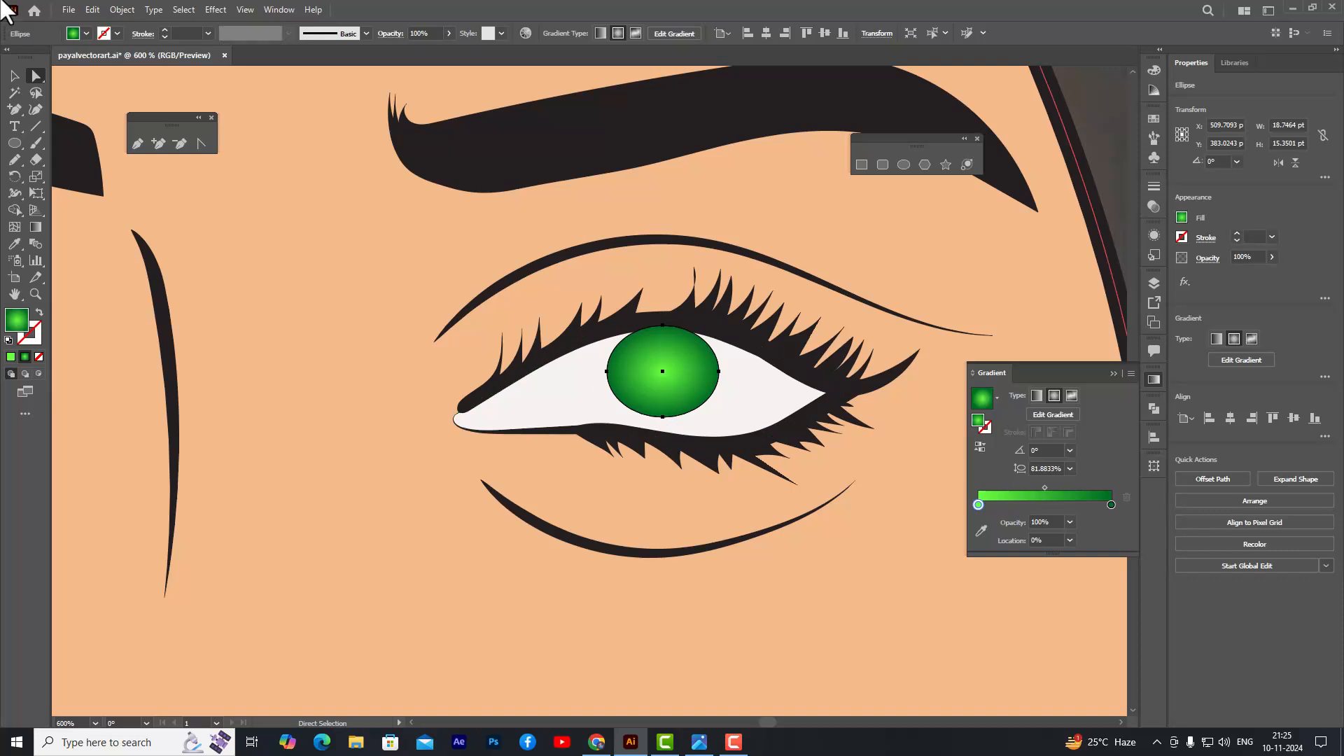
- Enlarge the iris to about 19.7 by 15.9 pt and shift it slightly toward the eye's inner corner
{"action": "left_click", "coordinate": [14, 76]}
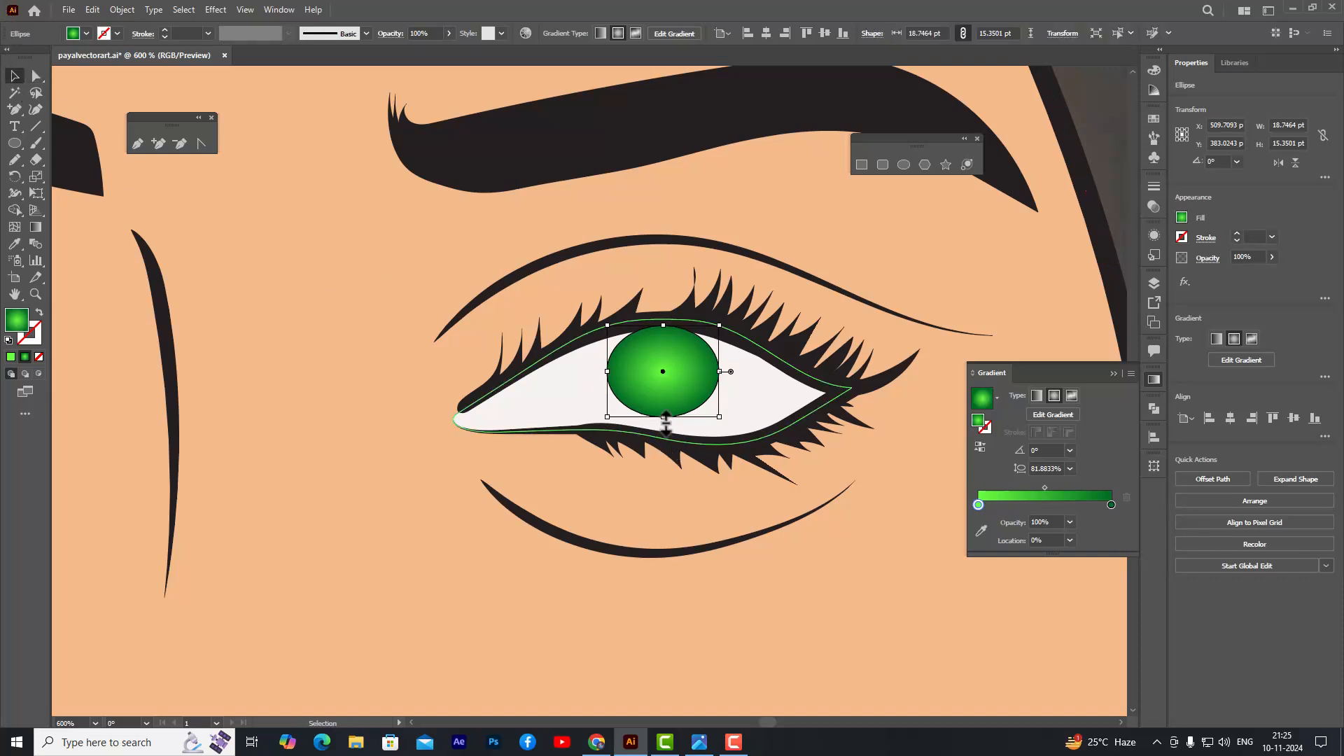
{"action": "mouse_move", "coordinate": [666, 418]}
{"action": "left_mouse_down"}
{"action": "mouse_move", "coordinate": [683, 416]}
{"action": "mouse_move", "coordinate": [669, 437]}
{"action": "mouse_move", "coordinate": [665, 421]}
{"action": "left_mouse_up"}
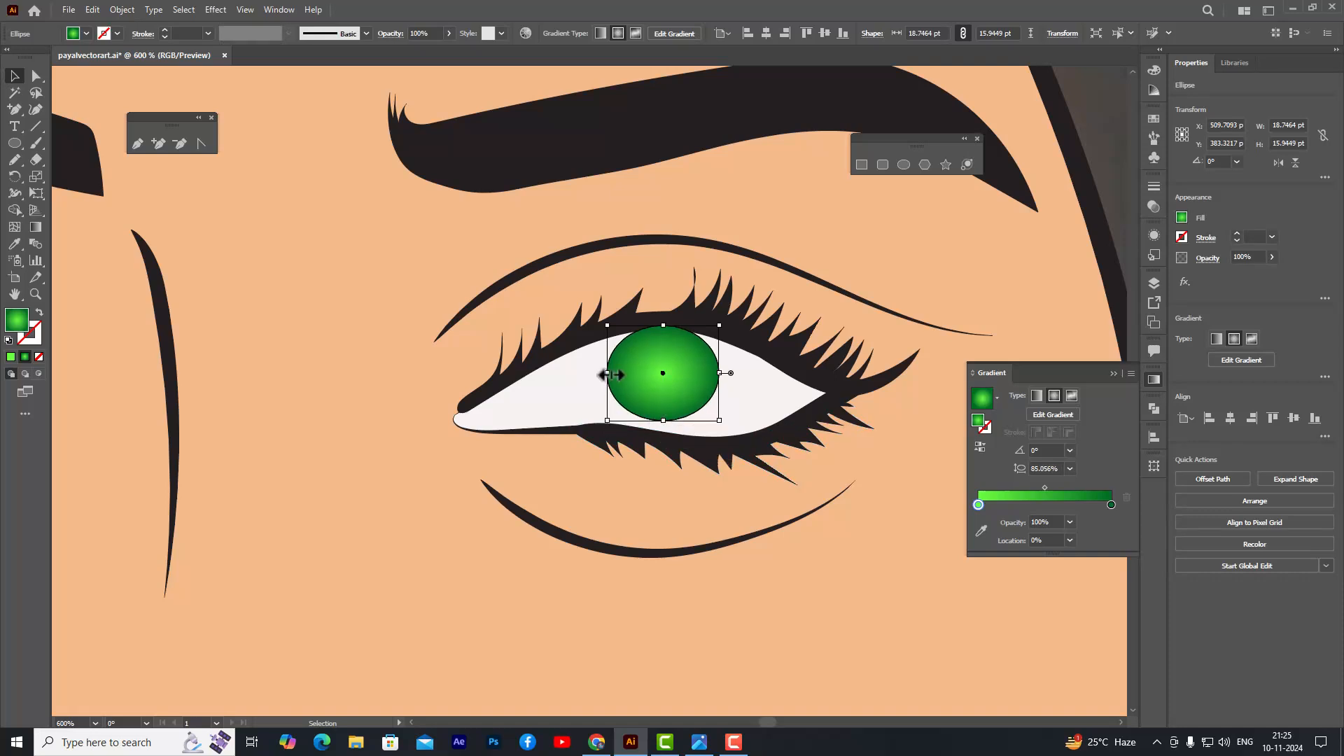
{"action": "left_click_drag", "start_coordinate": [606, 374], "coordinate": [601, 374]}
{"action": "left_click_drag", "start_coordinate": [668, 413], "coordinate": [665, 413]}
{"action": "left_click", "coordinate": [707, 341]}
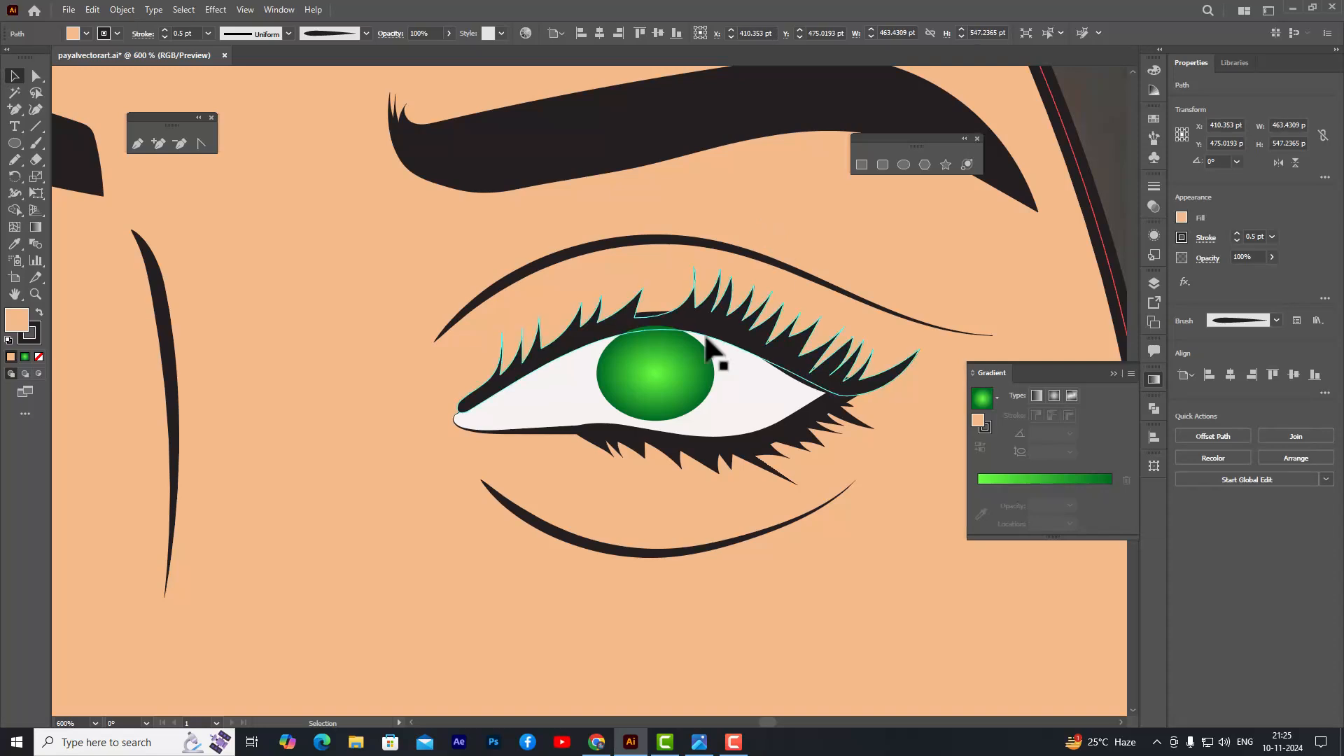
{"action": "left_click", "coordinate": [662, 375]}
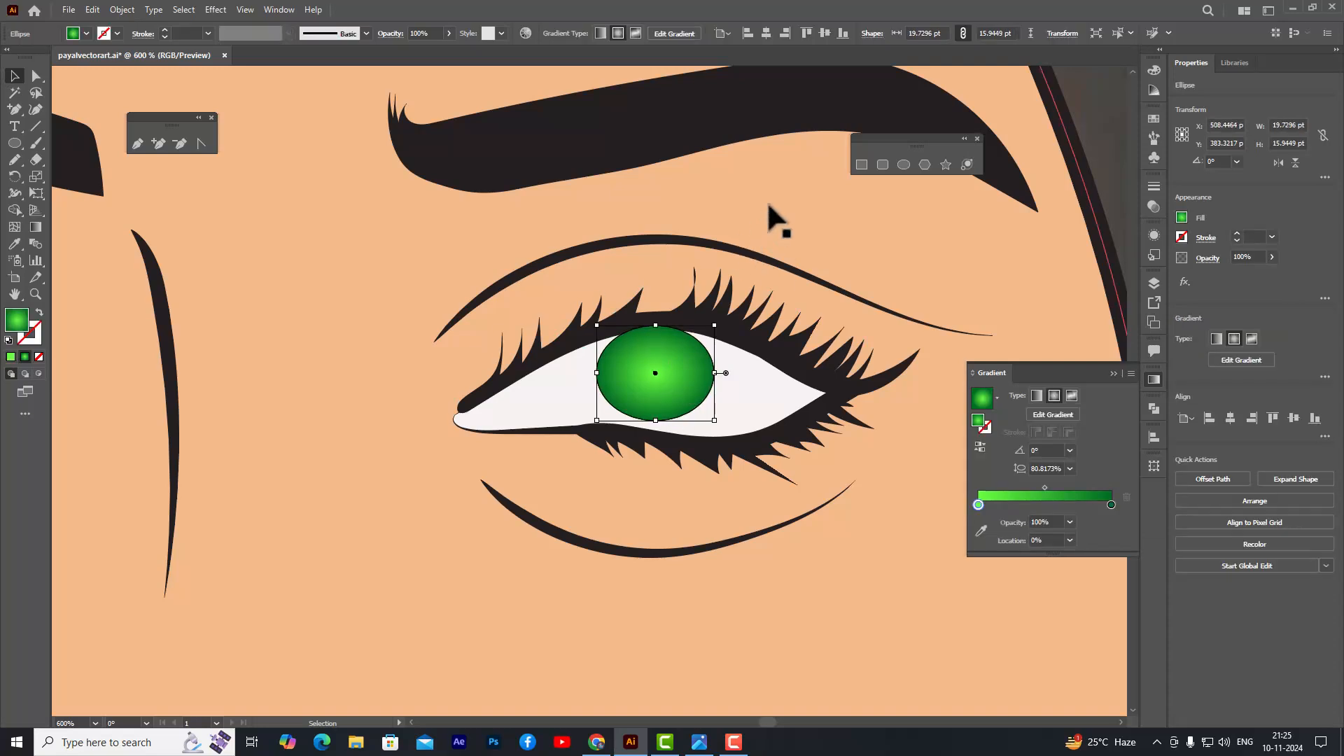
- Draw a circular pupil at the centre of the iris, fill it with black 000000 and enlarge it to 6 pt
{"action": "left_click", "coordinate": [902, 166]}
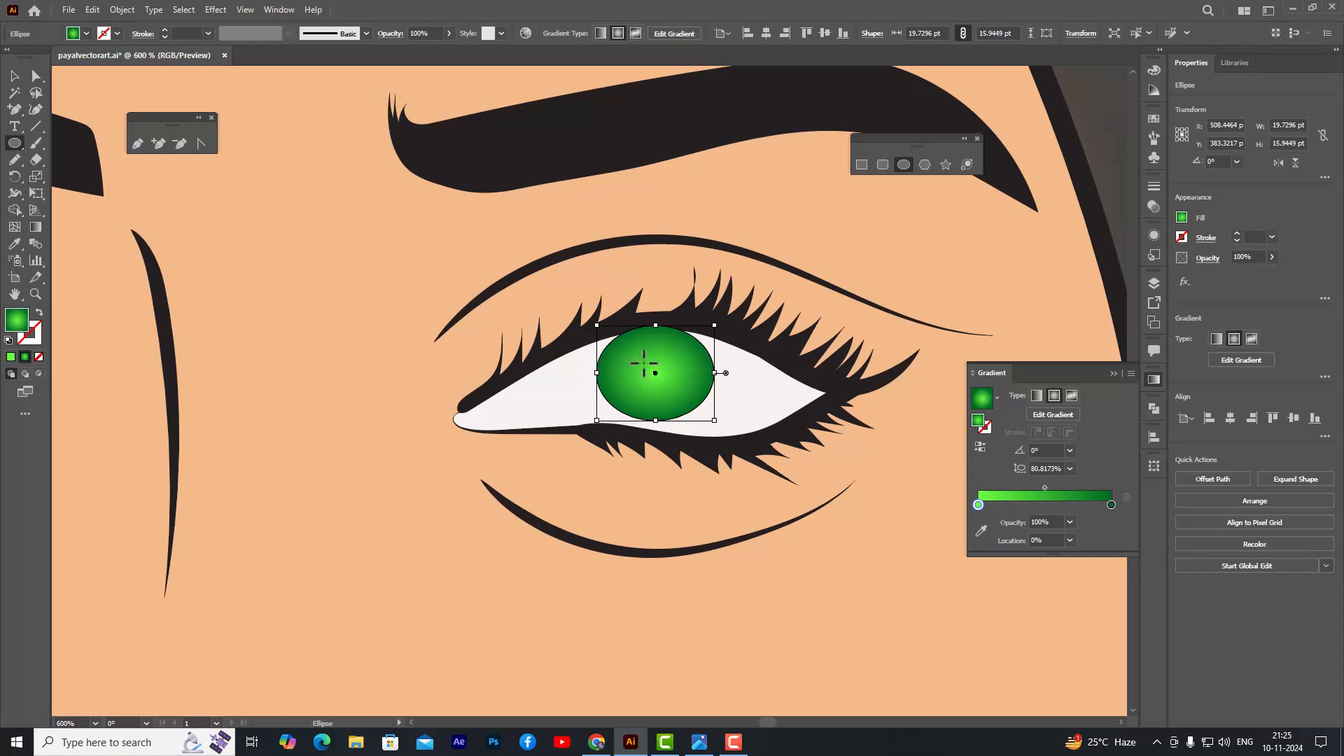
{"action": "left_click_drag", "start_coordinate": [643, 362], "coordinate": [672, 390]}
{"action": "left_click", "coordinate": [10, 357]}
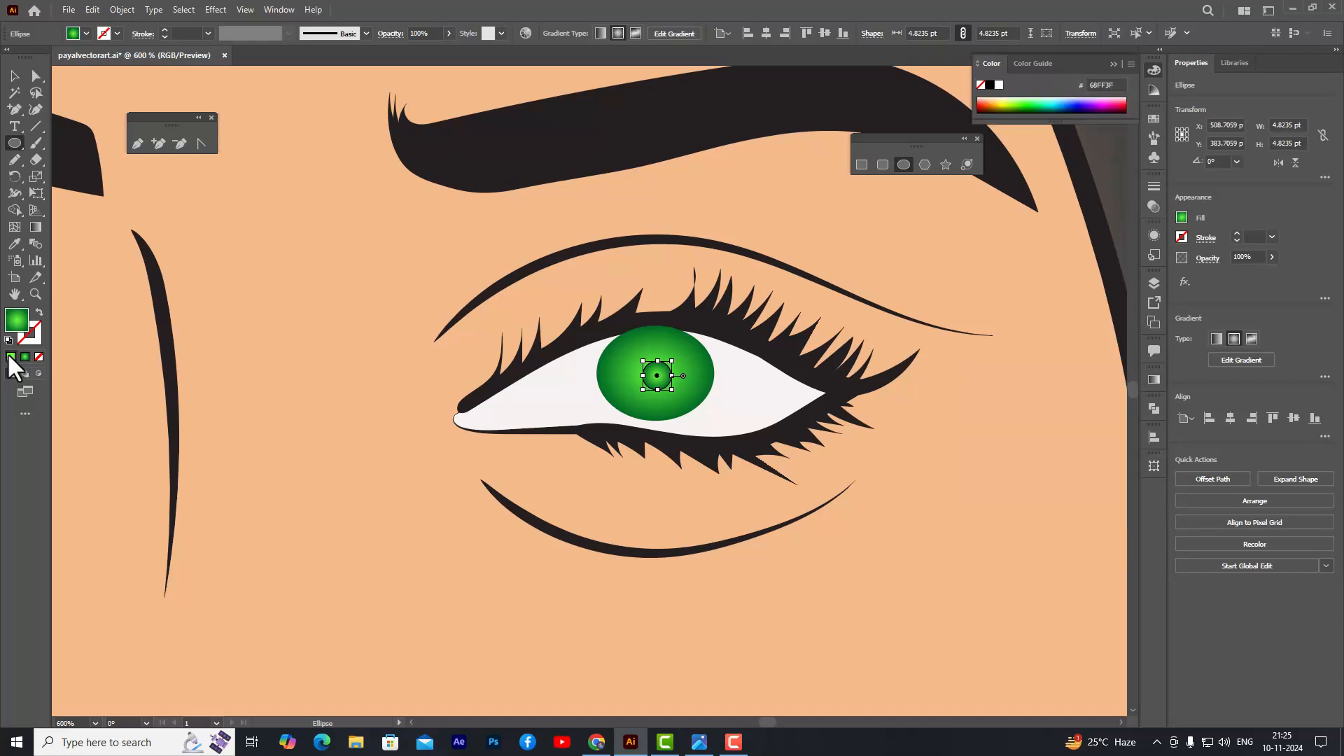
{"action": "left_click", "coordinate": [989, 85]}
{"action": "left_click", "coordinate": [14, 76]}
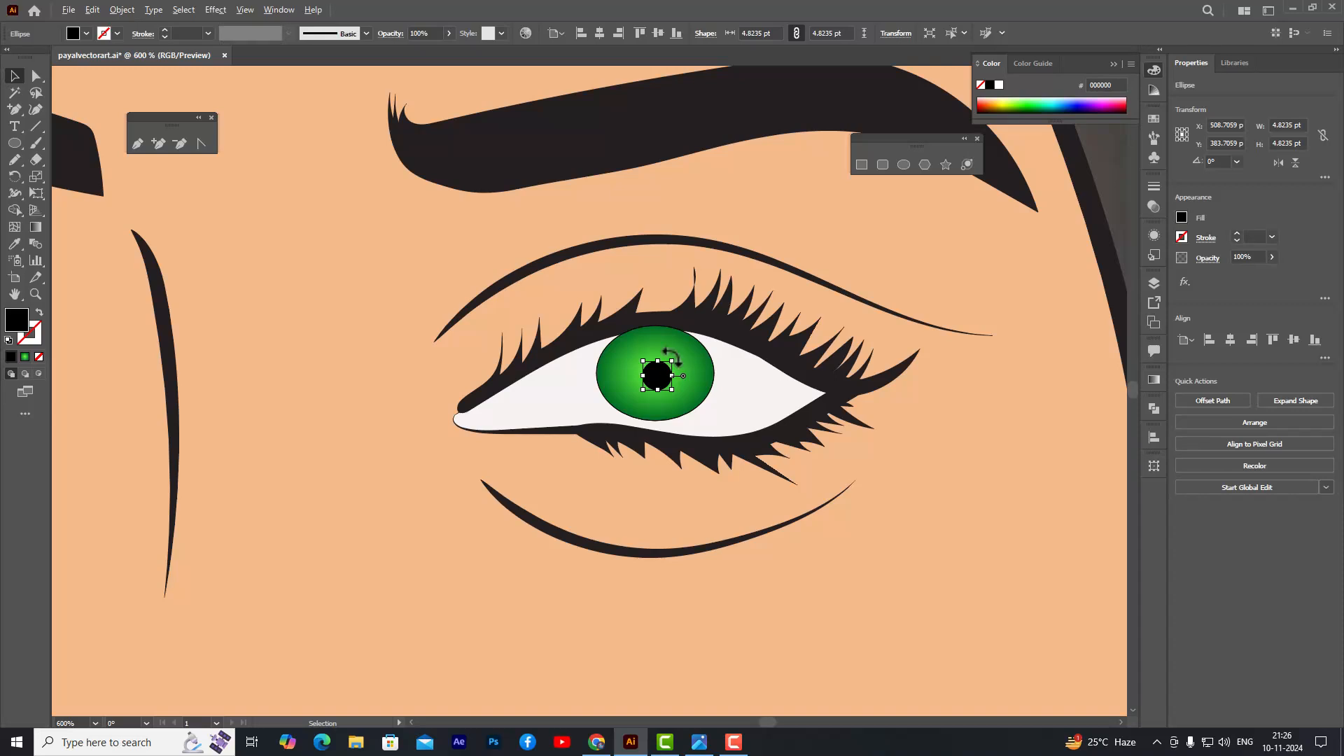
{"action": "left_click_drag", "start_coordinate": [670, 355], "coordinate": [681, 353]}
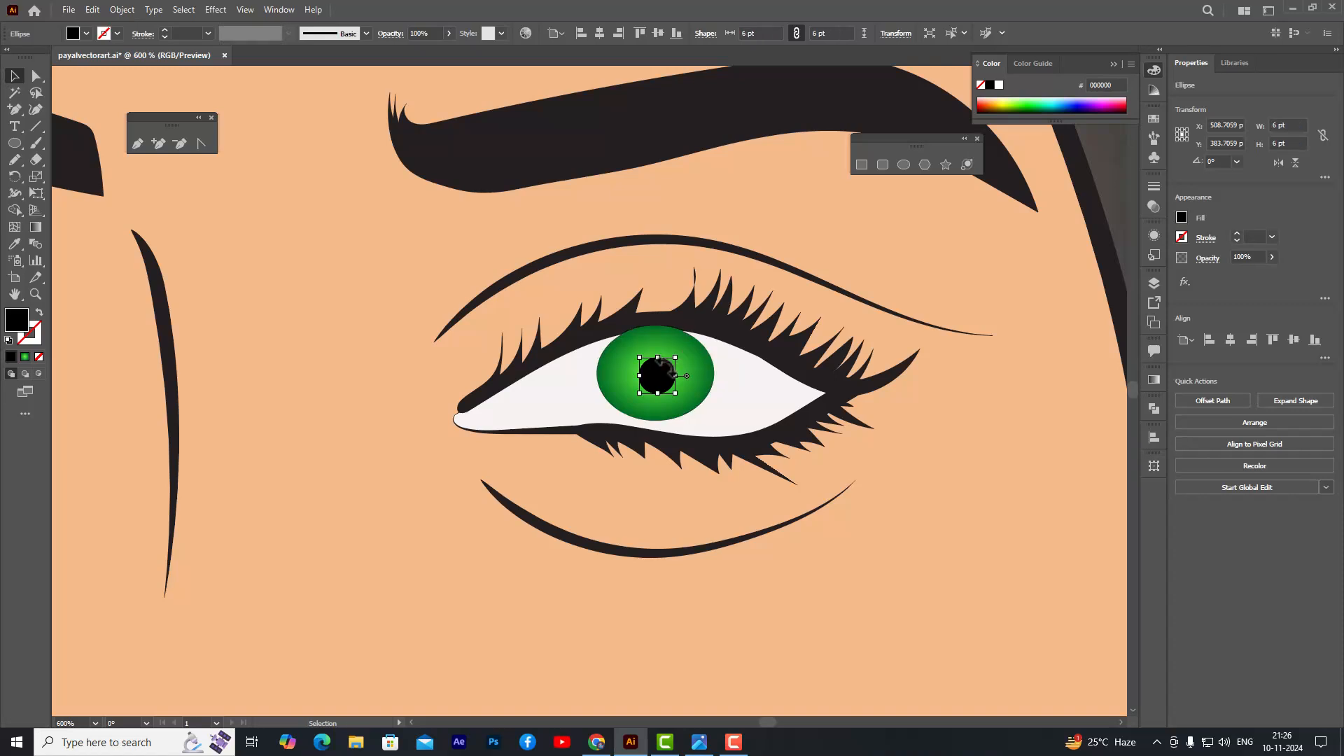
- Move the iris gradient's bright green stop outward from the centre and widen the radial gradient slightly beyond the iris edge
{"action": "left_click", "coordinate": [708, 398]}
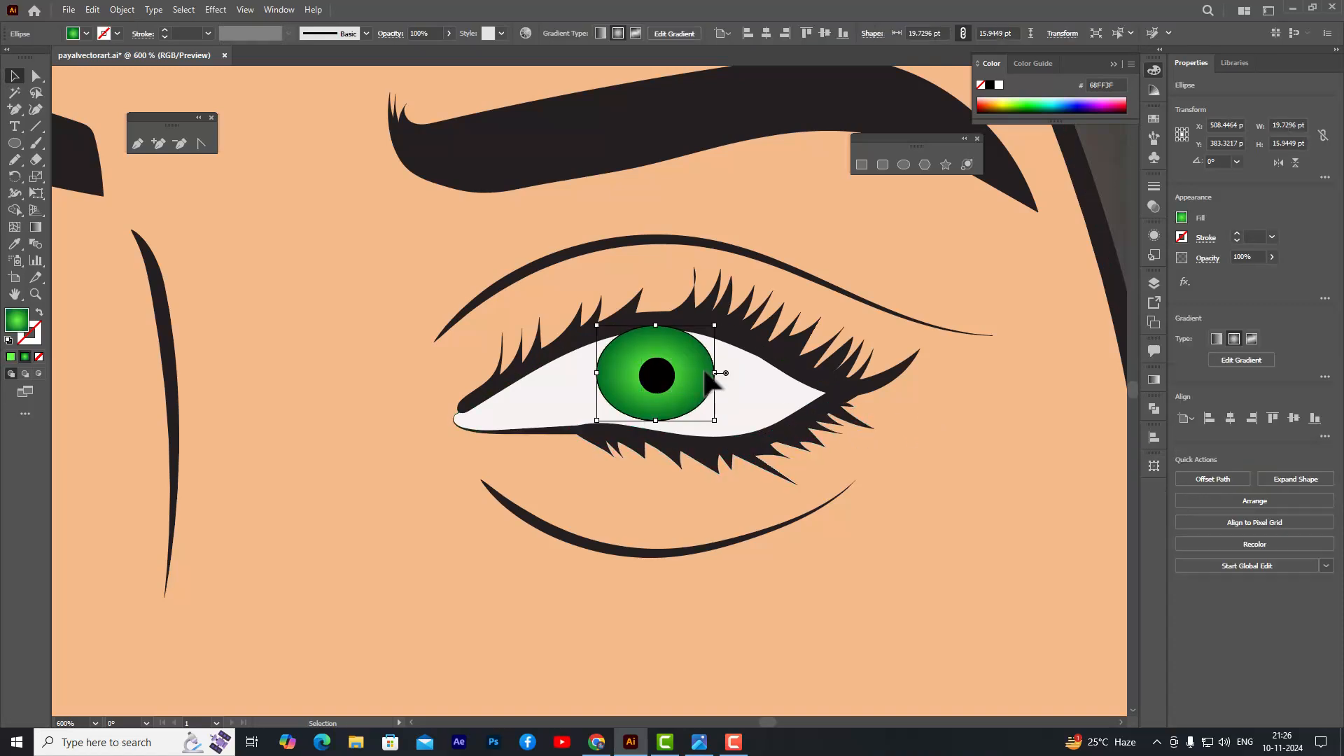
{"action": "key", "text": "g"}
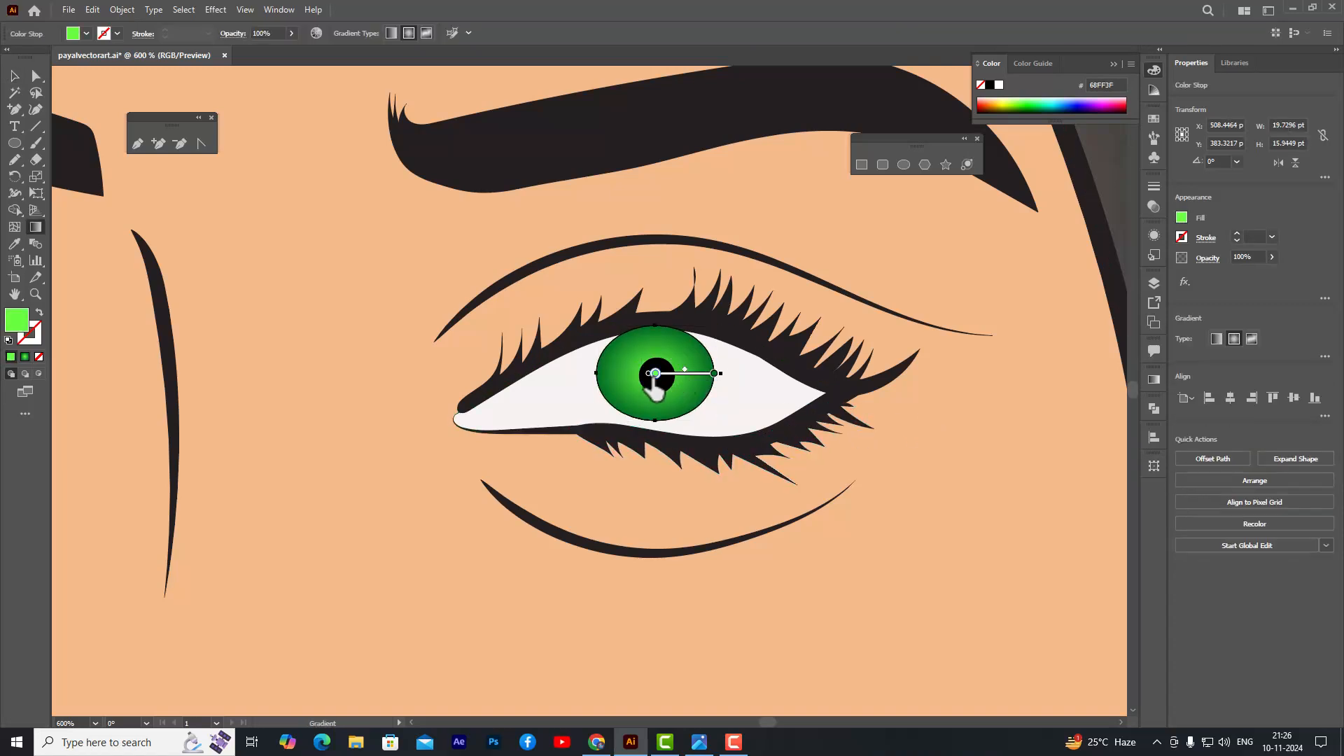
{"action": "left_click", "coordinate": [668, 373]}
{"action": "left_click", "coordinate": [712, 373]}
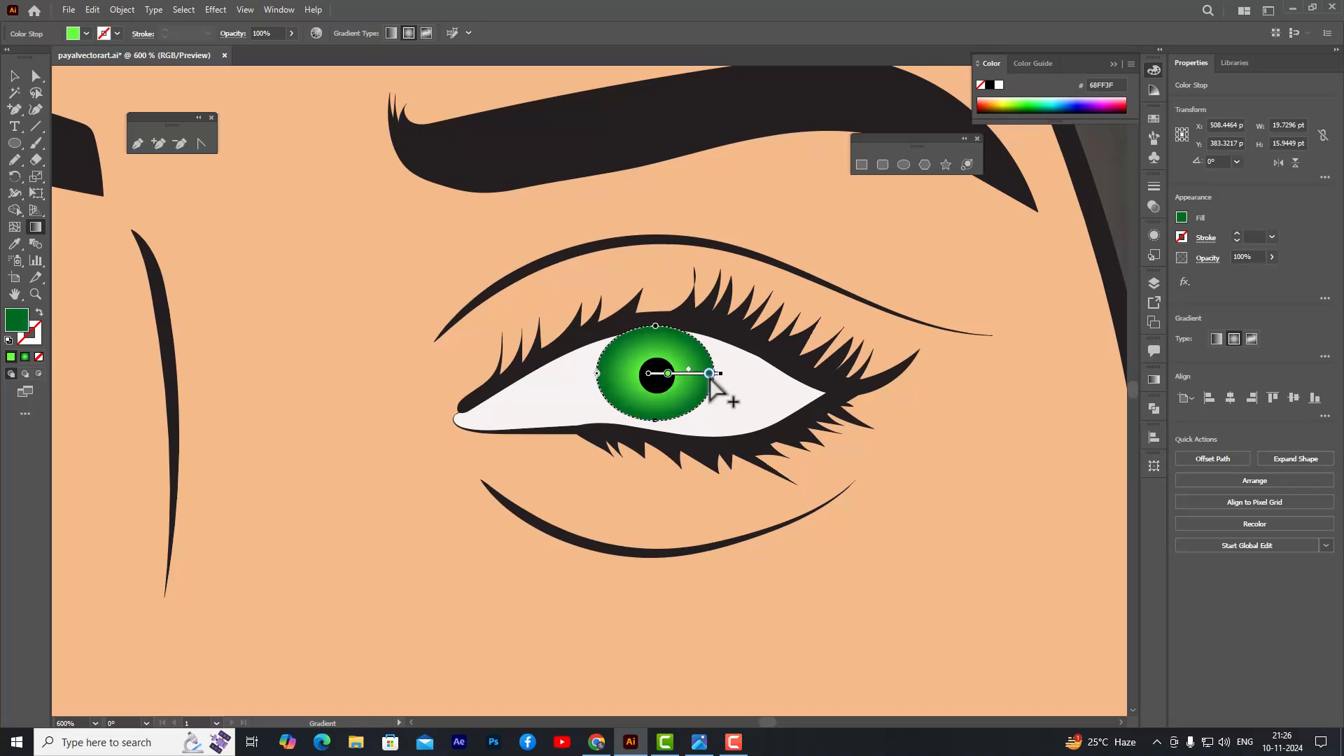
{"action": "mouse_move", "coordinate": [723, 374]}
{"action": "left_mouse_down"}
{"action": "mouse_move", "coordinate": [676, 373]}
{"action": "mouse_move", "coordinate": [714, 375]}
{"action": "left_mouse_up"}
{"action": "left_click", "coordinate": [669, 373]}
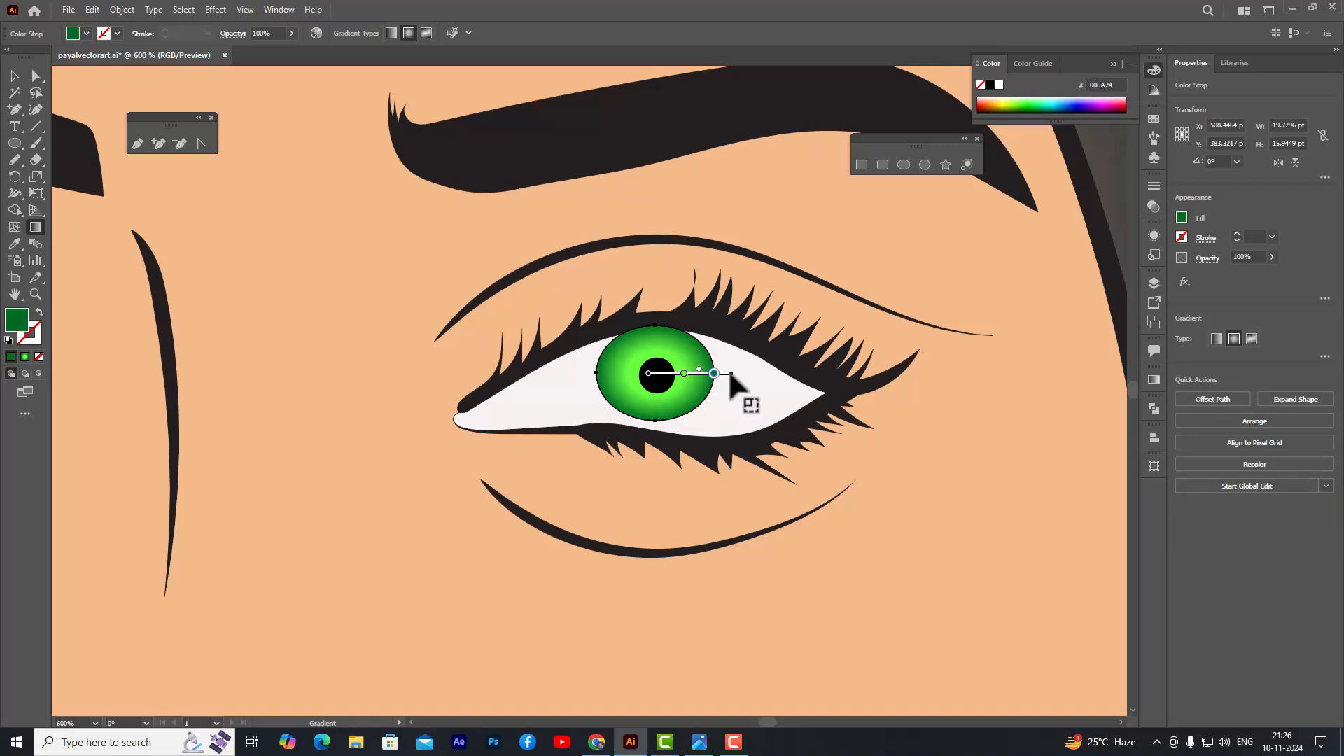
- Fine-tune the position of the dark green outer stop in the iris gradient near the iris edge
{"action": "double_click", "coordinate": [715, 373]}
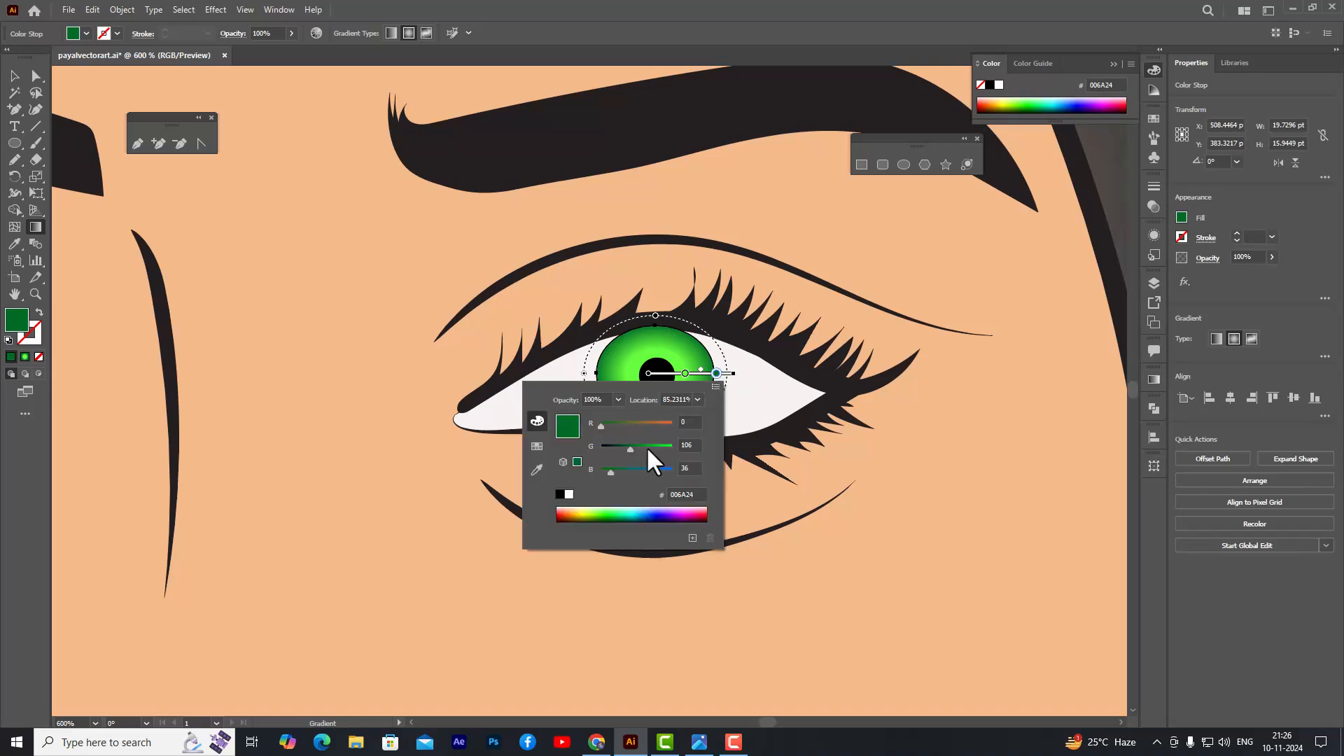
{"action": "left_click", "coordinate": [713, 375]}
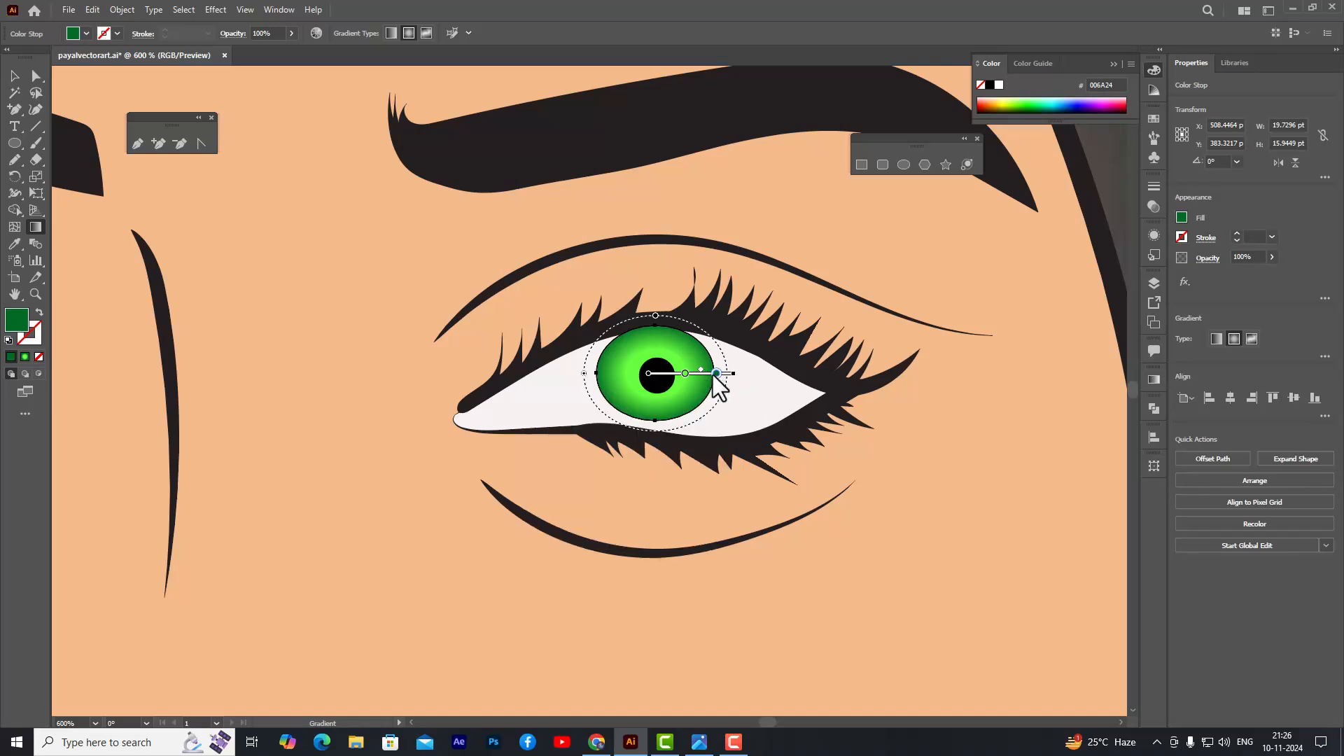
{"action": "left_click_drag", "start_coordinate": [715, 376], "coordinate": [710, 374]}
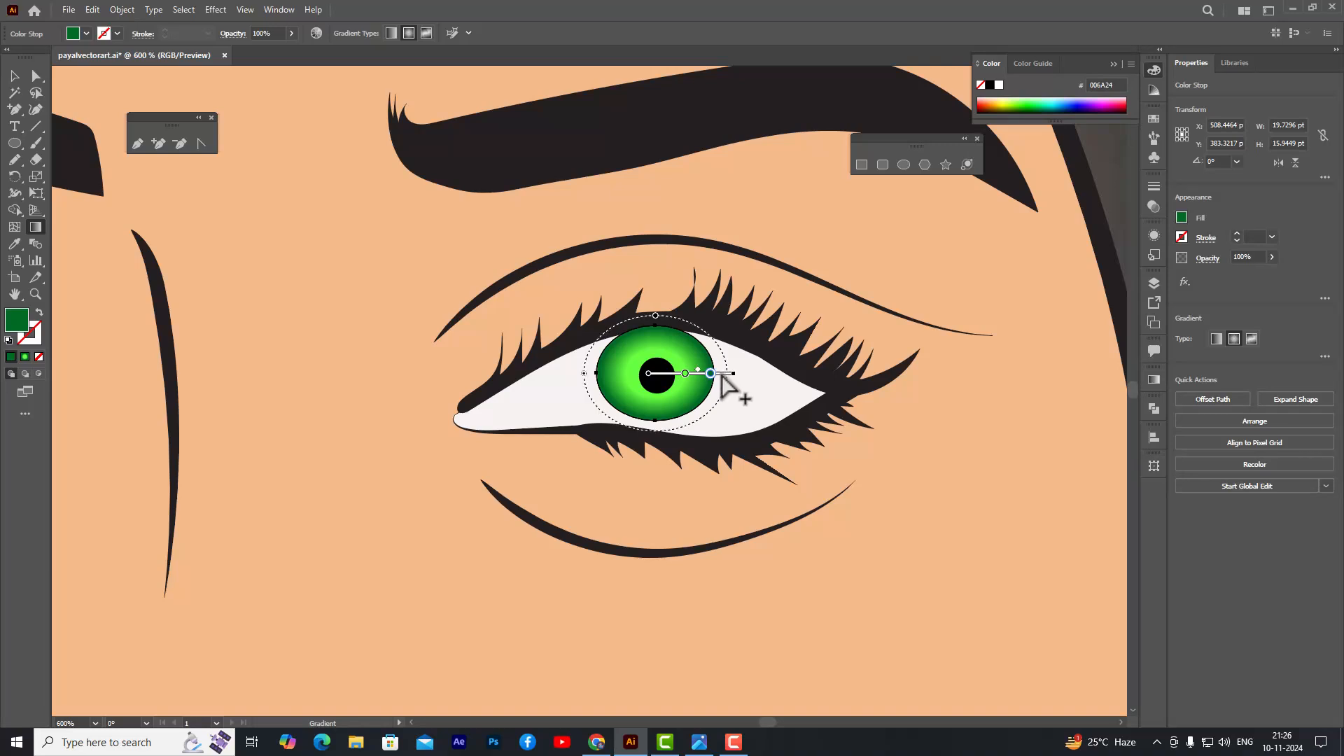
{"action": "left_click_drag", "start_coordinate": [710, 376], "coordinate": [719, 374]}
- Add an intermediate stop at about 67% of the iris gradient and set its colour to green 00AA0B
{"action": "left_click", "coordinate": [703, 376]}
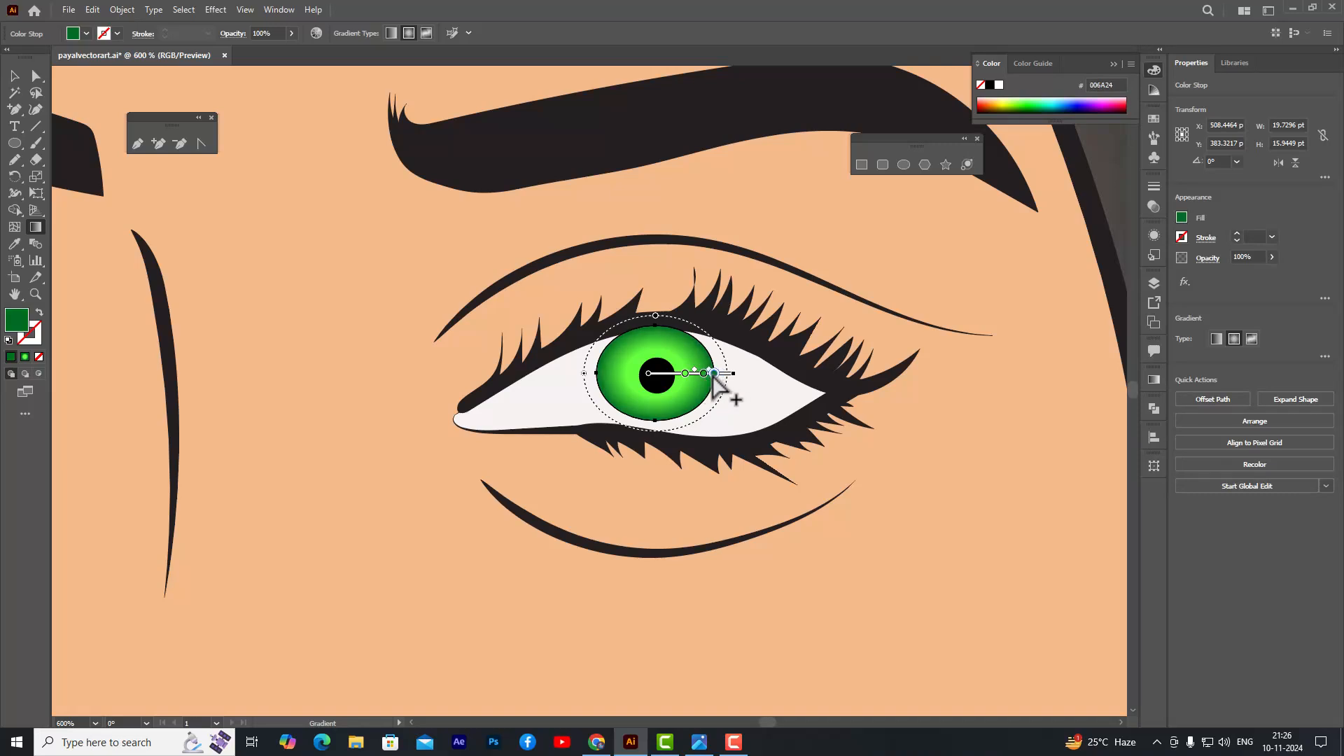
{"action": "left_click_drag", "start_coordinate": [719, 375], "coordinate": [715, 375]}
{"action": "double_click", "coordinate": [703, 373]}
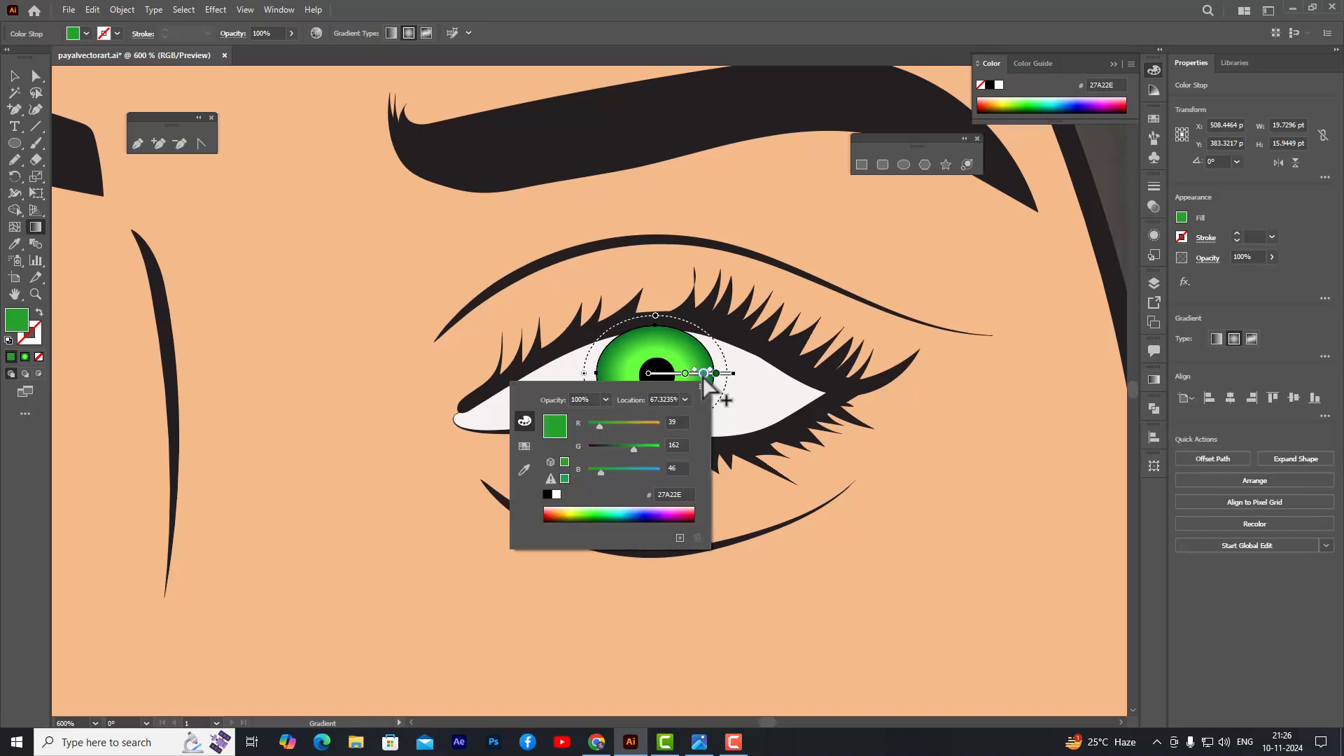
{"action": "left_click", "coordinate": [597, 511]}
{"action": "left_click", "coordinate": [597, 512]}
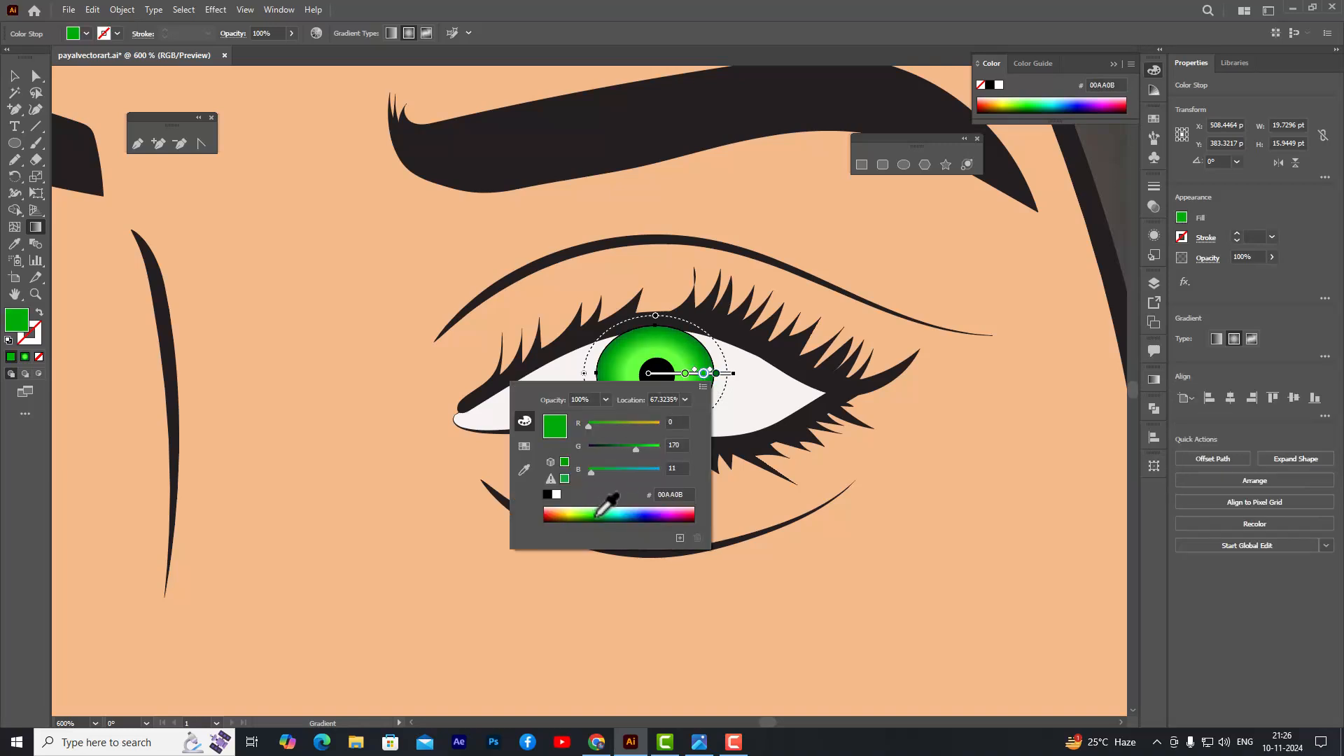
{"action": "left_click", "coordinate": [716, 375]}
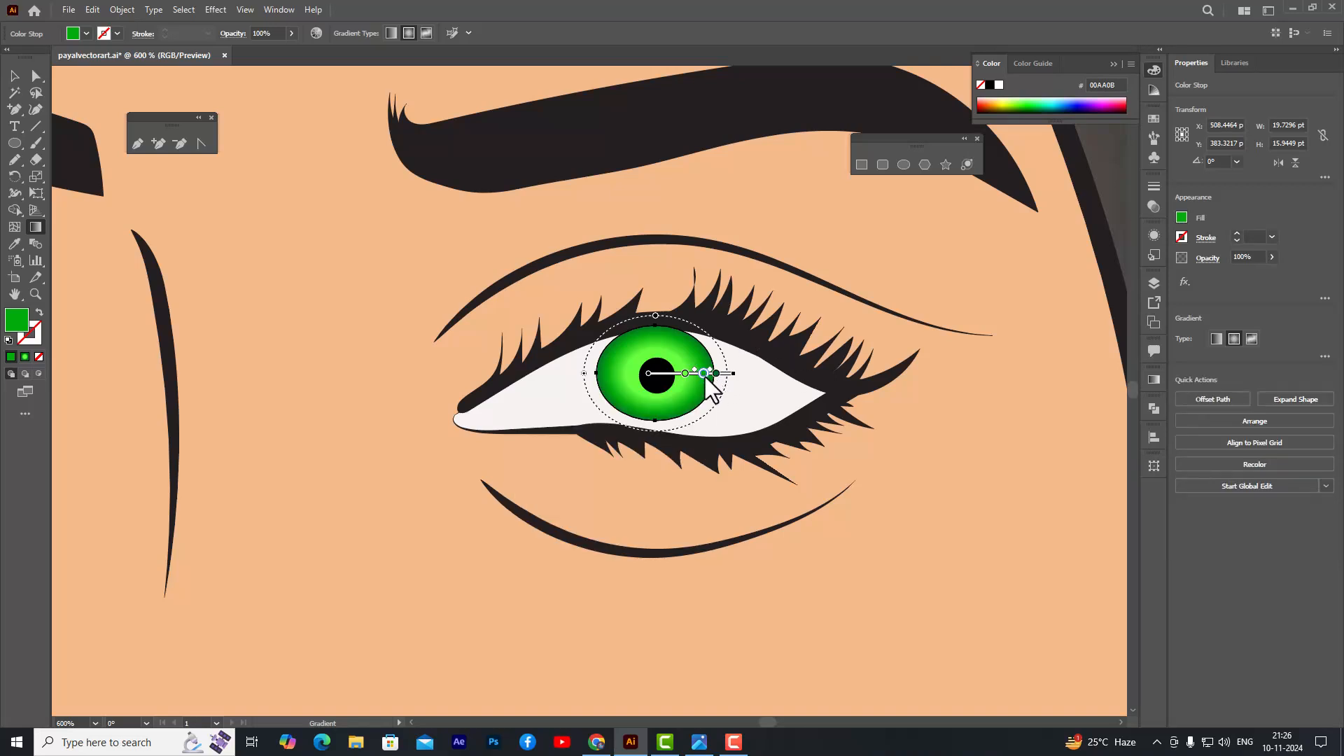
{"action": "left_click", "coordinate": [19, 76]}
{"action": "left_click", "coordinate": [675, 210]}
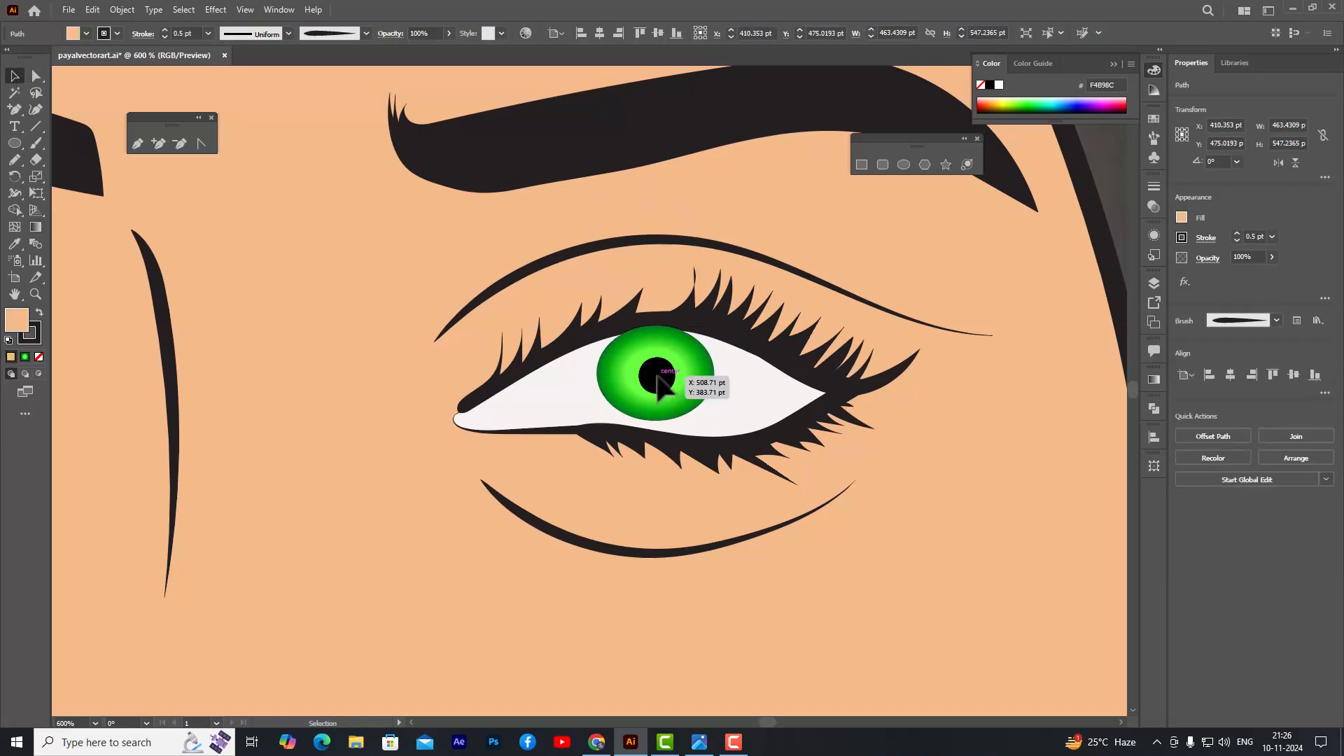
- Duplicate the pupil to its upper-right edge as a white FFFFFF highlight circle about 2.6 pt wide
{"action": "left_click", "coordinate": [662, 384]}
{"action": "left_click_drag", "start_coordinate": [662, 376], "coordinate": [683, 354]}
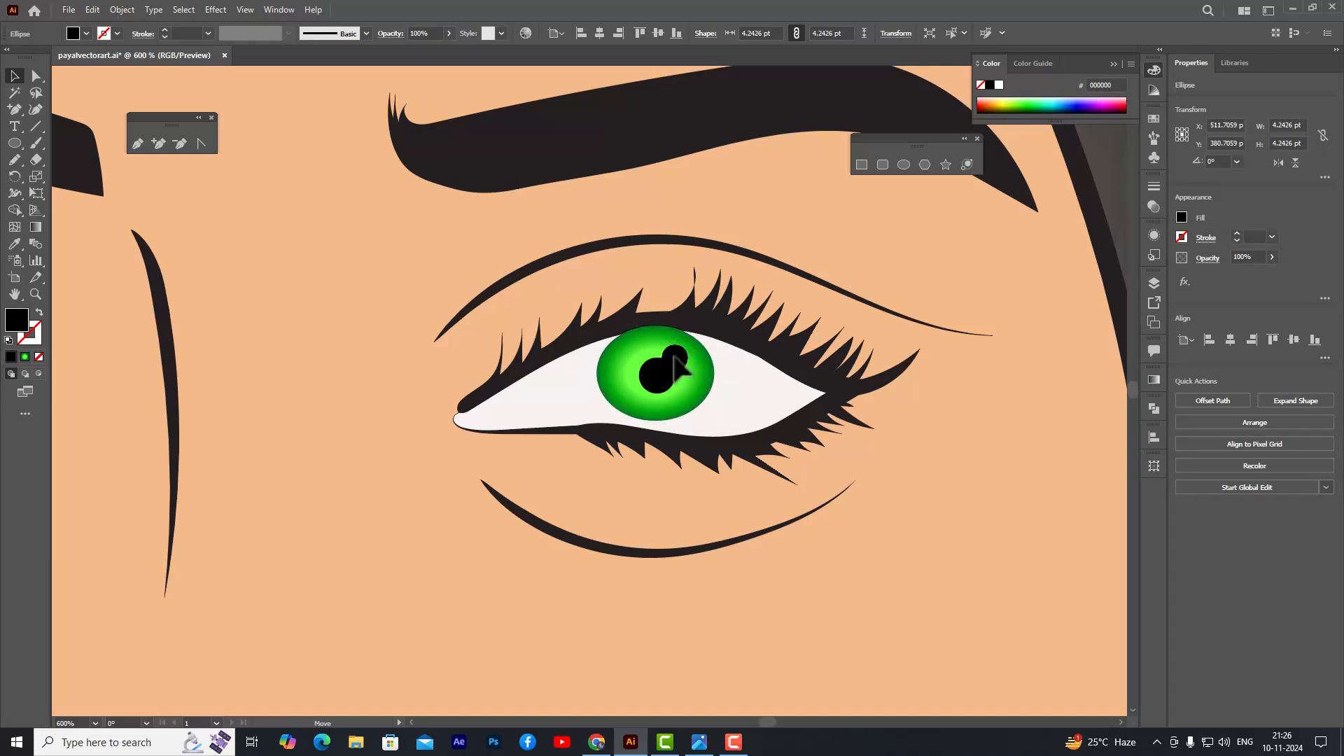
{"action": "left_click", "coordinate": [999, 84]}
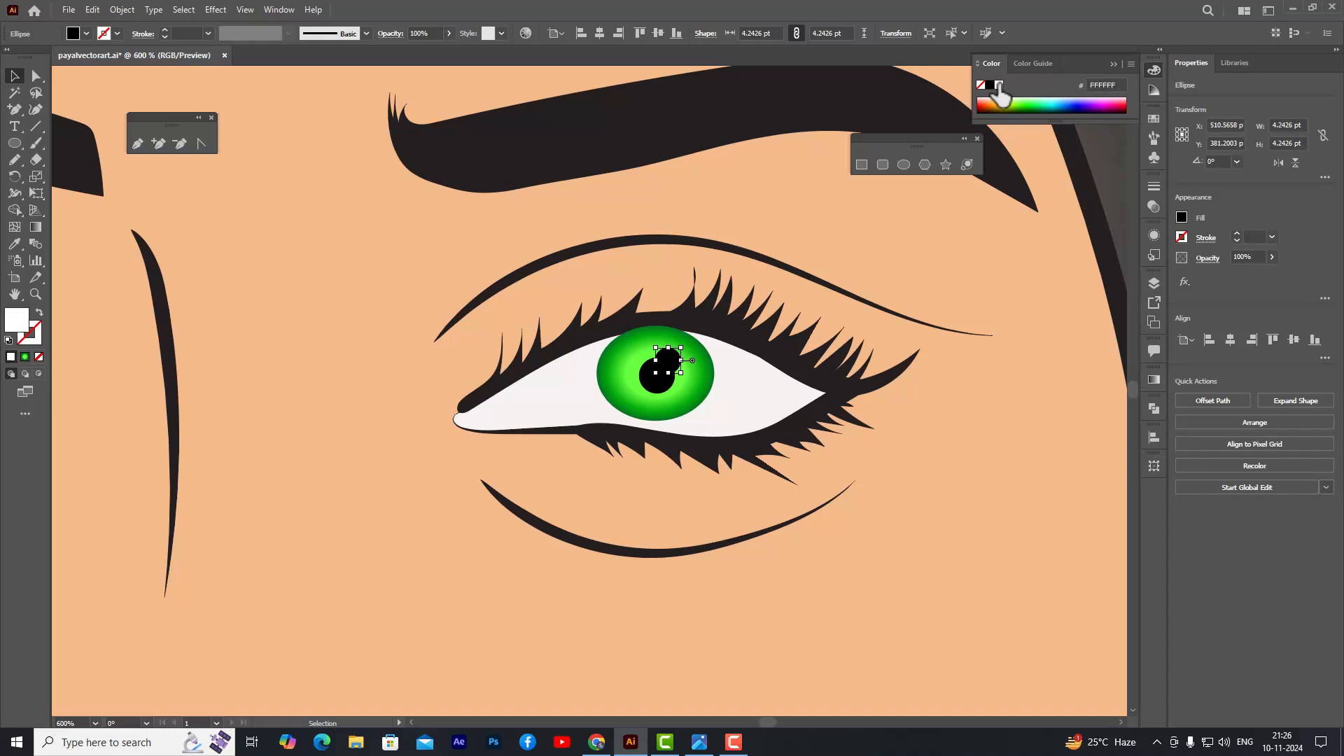
{"action": "scroll", "coordinate": [689, 350], "scroll_direction": "up", "scroll_amount": 2}
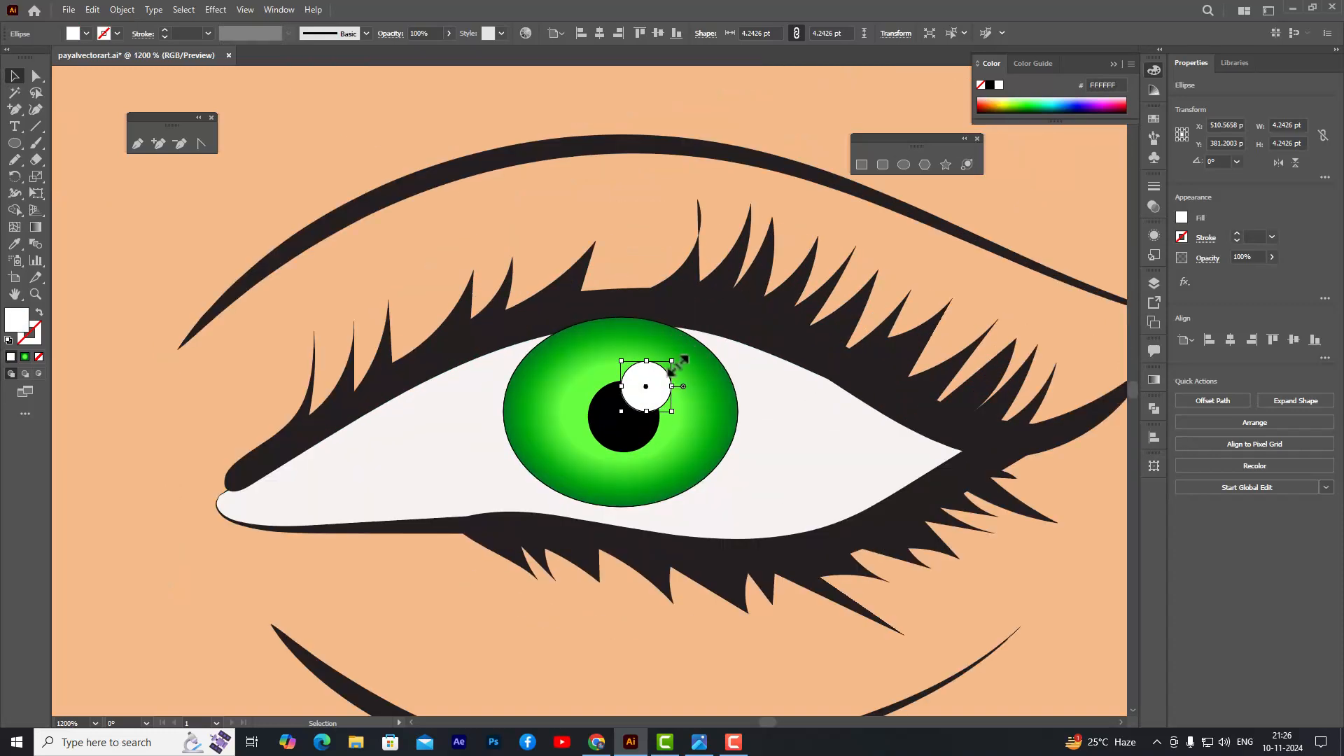
{"action": "left_click_drag", "start_coordinate": [671, 362], "coordinate": [659, 375]}
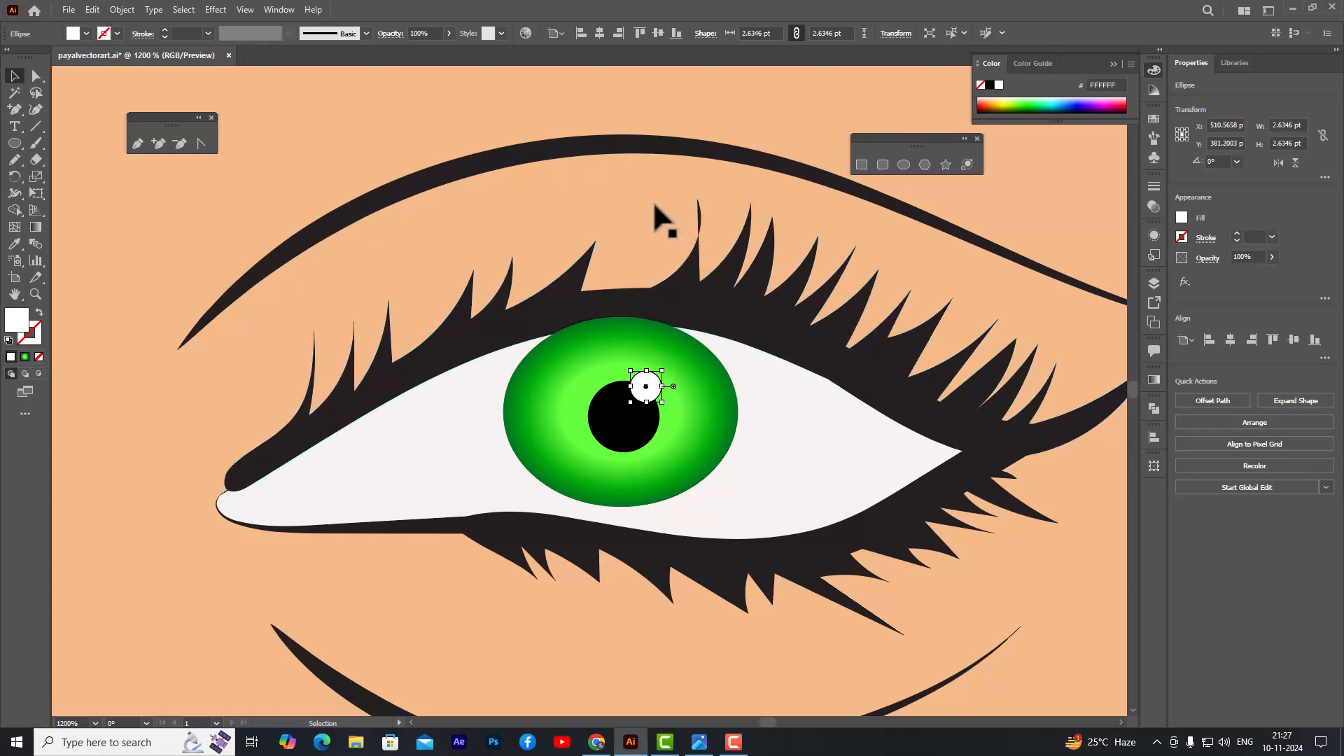
{"action": "left_click", "coordinate": [689, 216]}
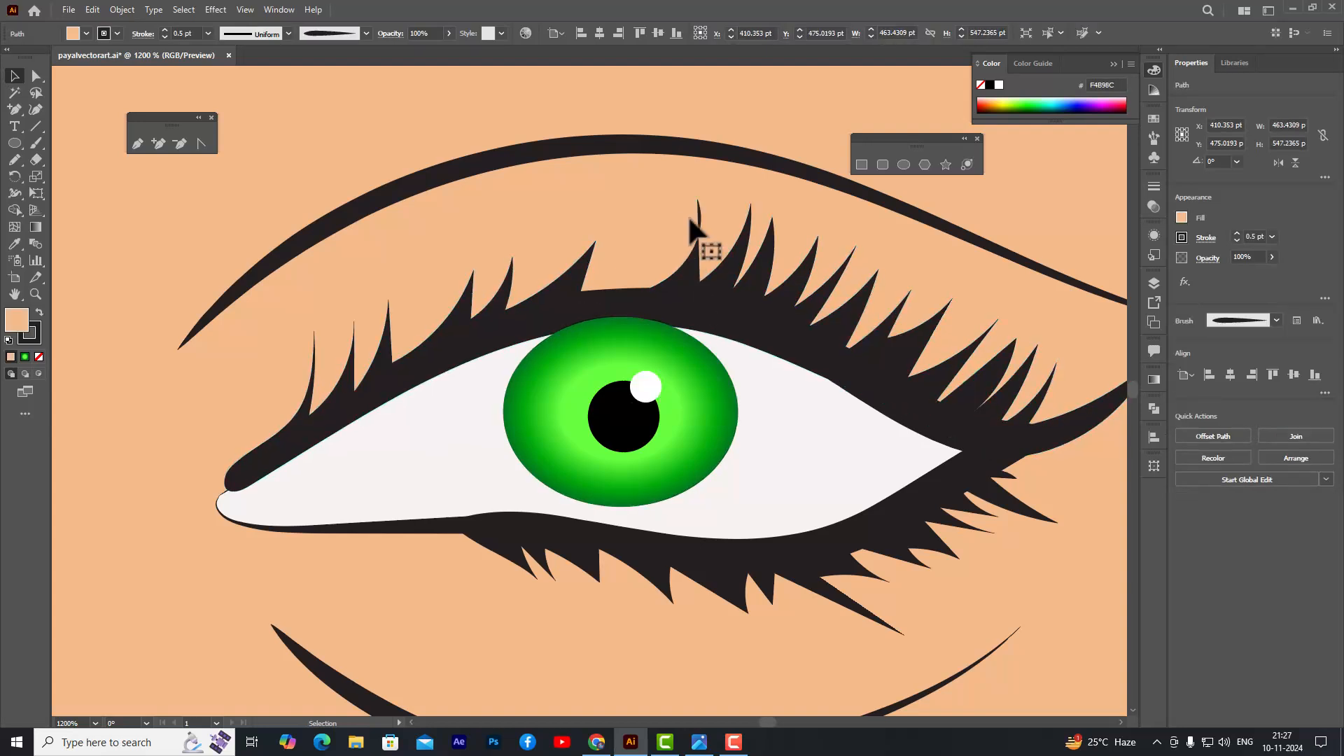
- Group the iris, pupil and white highlight of the right-hand eye
{"action": "left_click", "coordinate": [704, 382]}
{"action": "left_click", "coordinate": [645, 386], "text": "shift"}
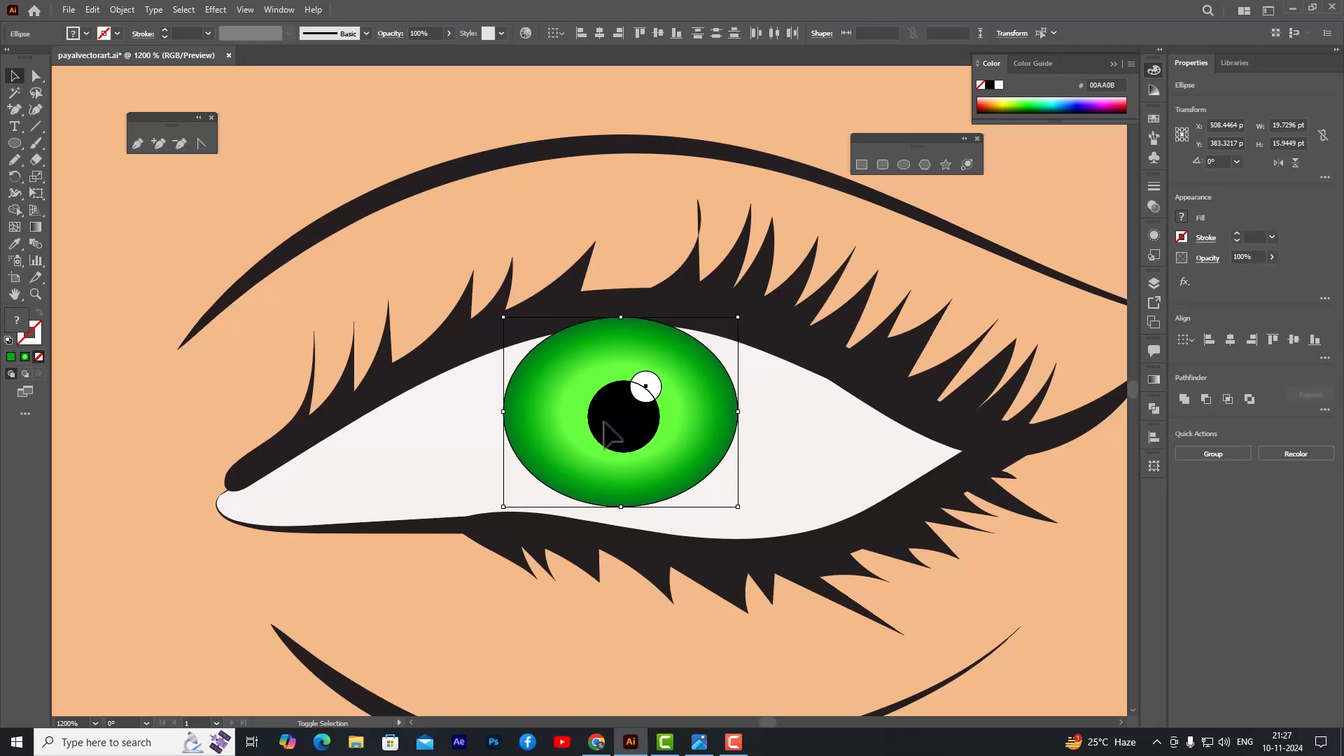
{"action": "key", "text": "ctrl+g"}
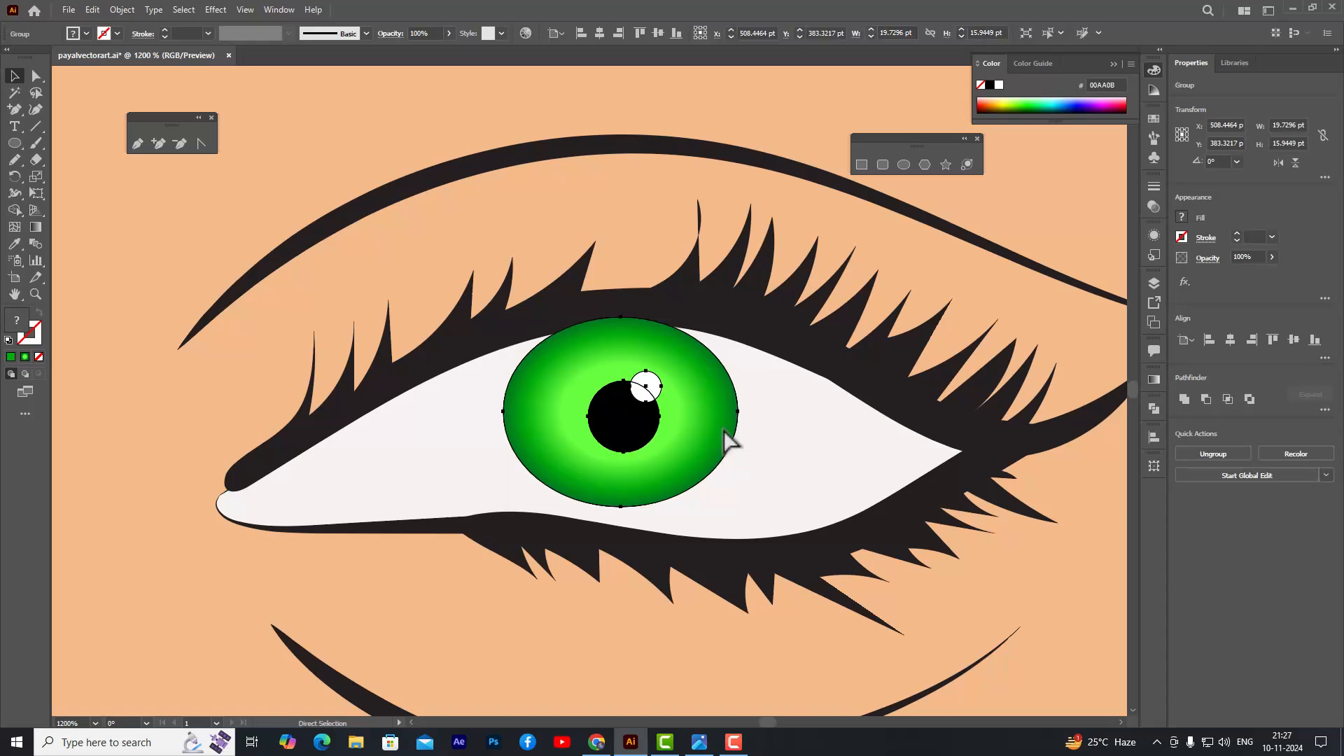
- Duplicate the grouped iris, pupil and highlight onto the white of the left-hand eye
{"action": "scroll", "coordinate": [707, 203], "scroll_direction": "down", "scroll_amount": 6}
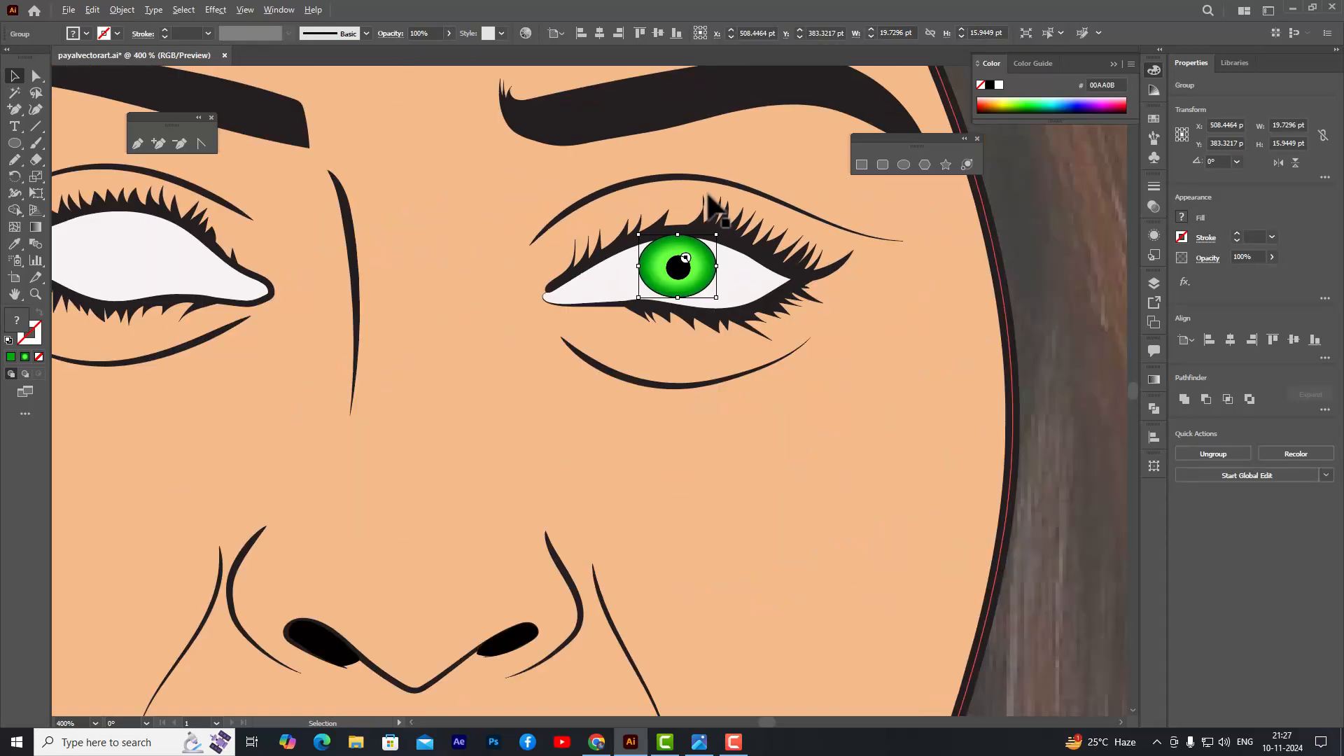
{"action": "scroll", "coordinate": [687, 173], "scroll_direction": "up", "scroll_amount": 1}
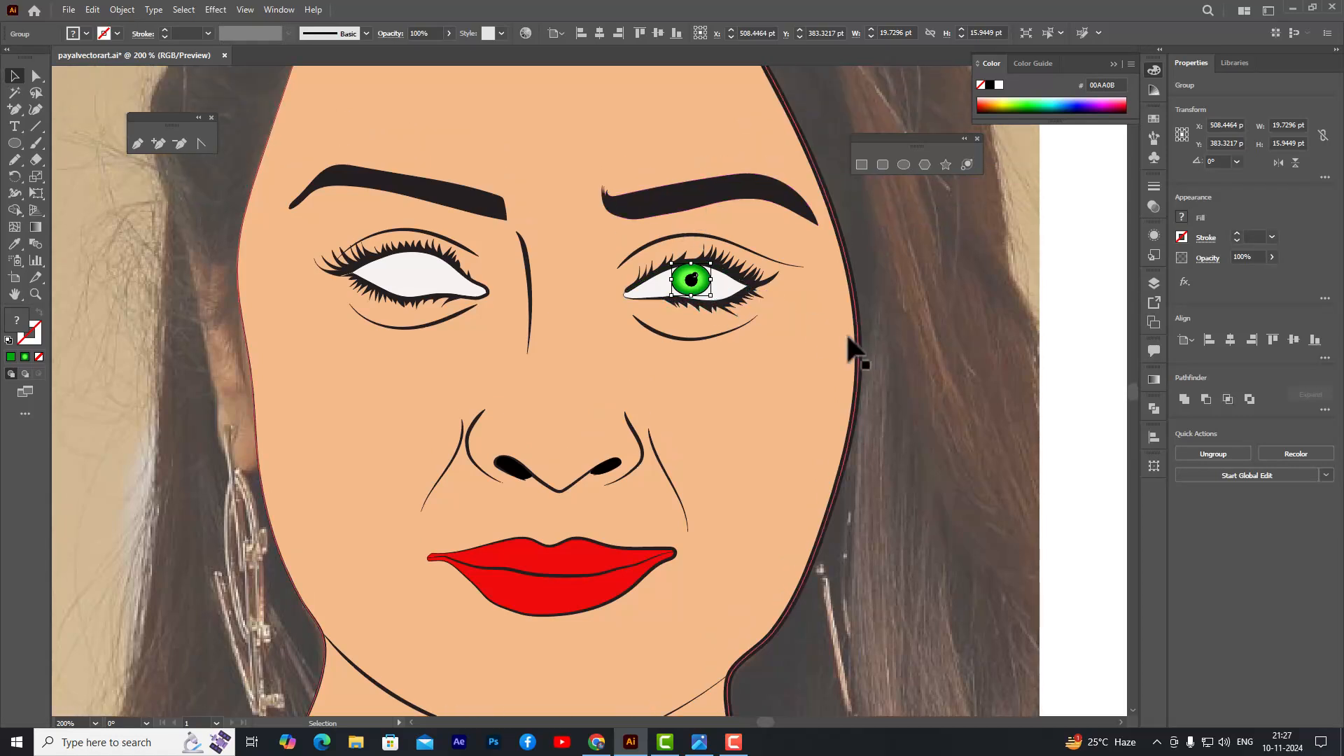
{"action": "left_click", "coordinate": [784, 349]}
{"action": "left_click_drag", "start_coordinate": [689, 283], "coordinate": [420, 278]}
{"action": "left_click", "coordinate": [163, 291]}
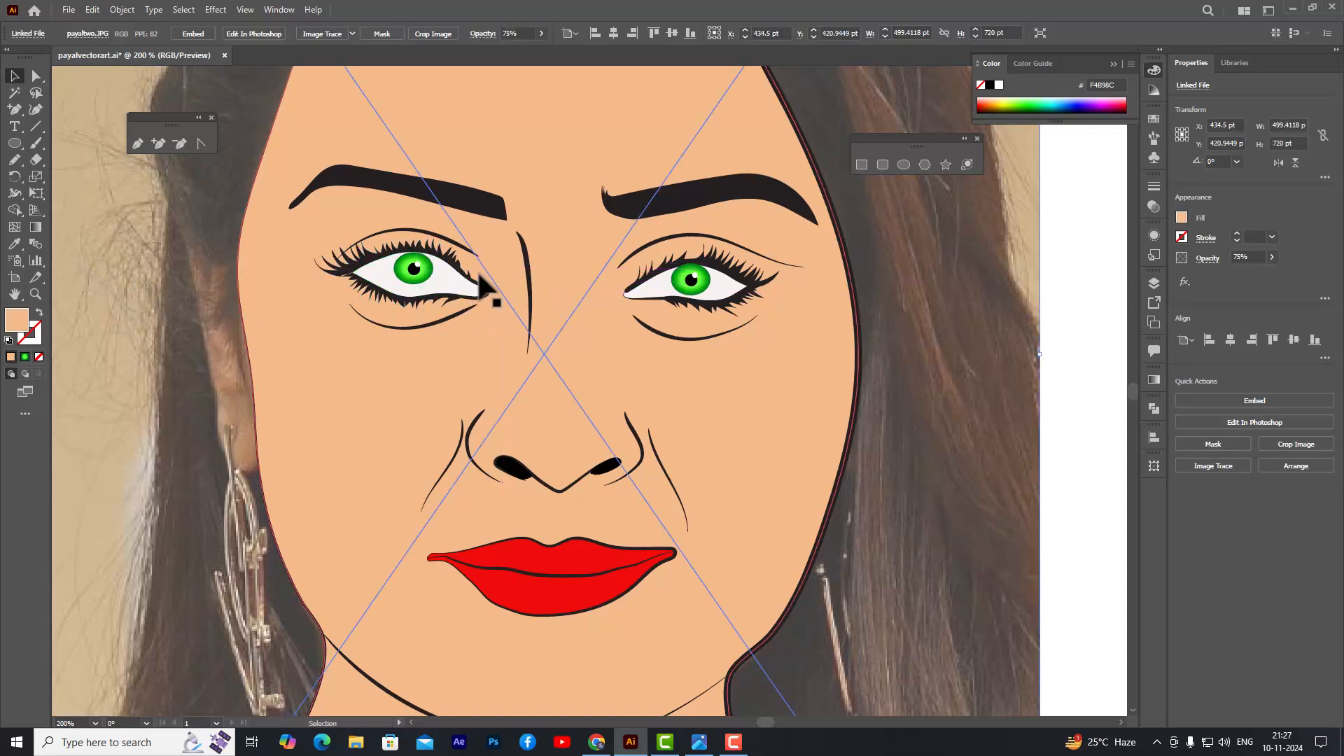
- Enlarge the copied iris group in the left-hand eye to about 21.06 by 17.02 pt from its centre
{"action": "scroll", "coordinate": [450, 253], "scroll_direction": "up", "scroll_amount": 3}
{"action": "left_click", "coordinate": [367, 299]}
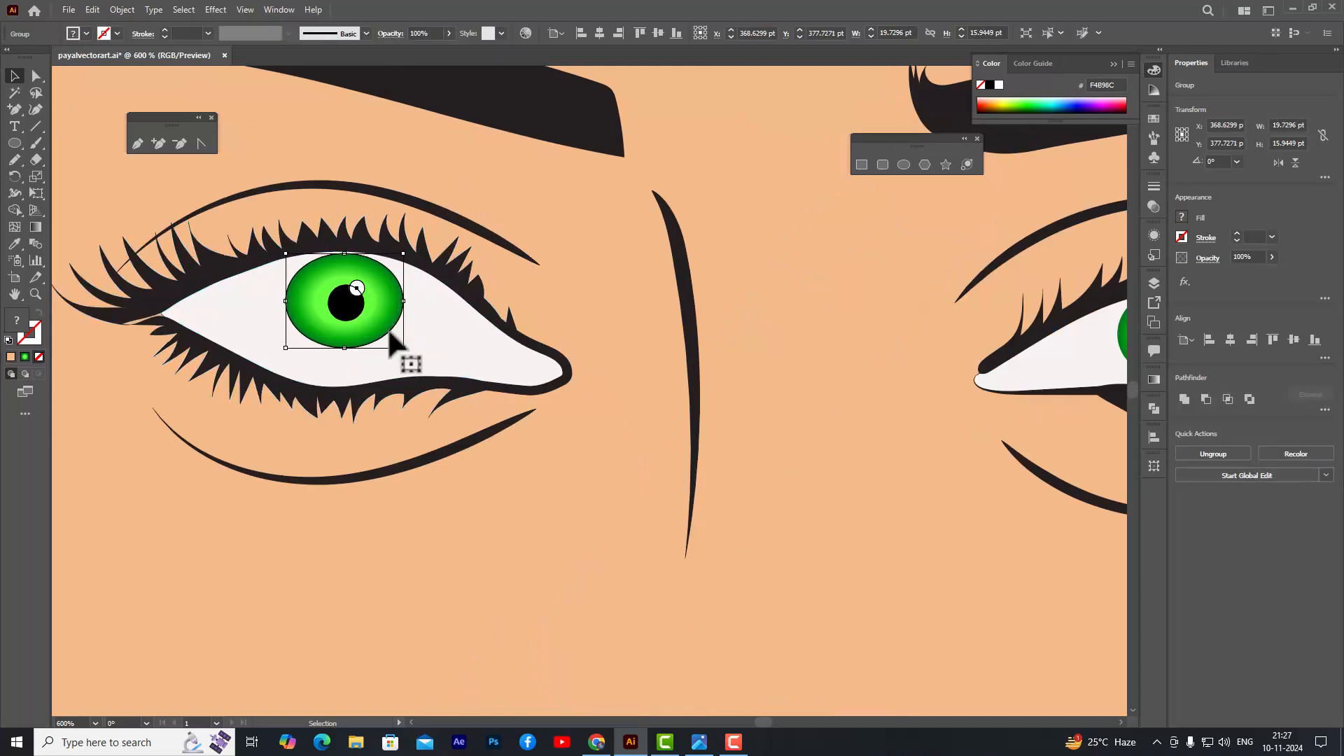
{"action": "left_click_drag", "start_coordinate": [403, 347], "coordinate": [406, 350]}
{"action": "left_click", "coordinate": [581, 242]}
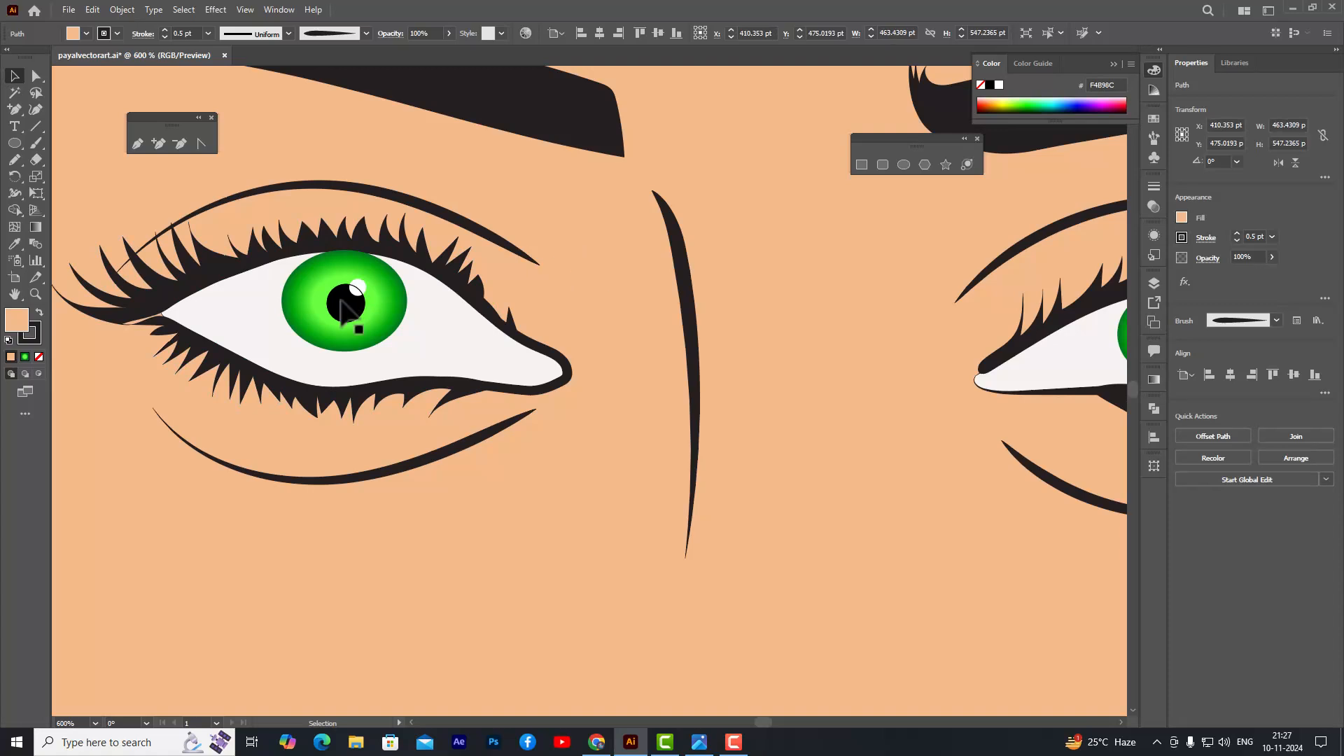
- Ungroup the left-hand eye's iris and move its white highlight to the pupil's upper-left edge
{"action": "left_click", "coordinate": [341, 299]}
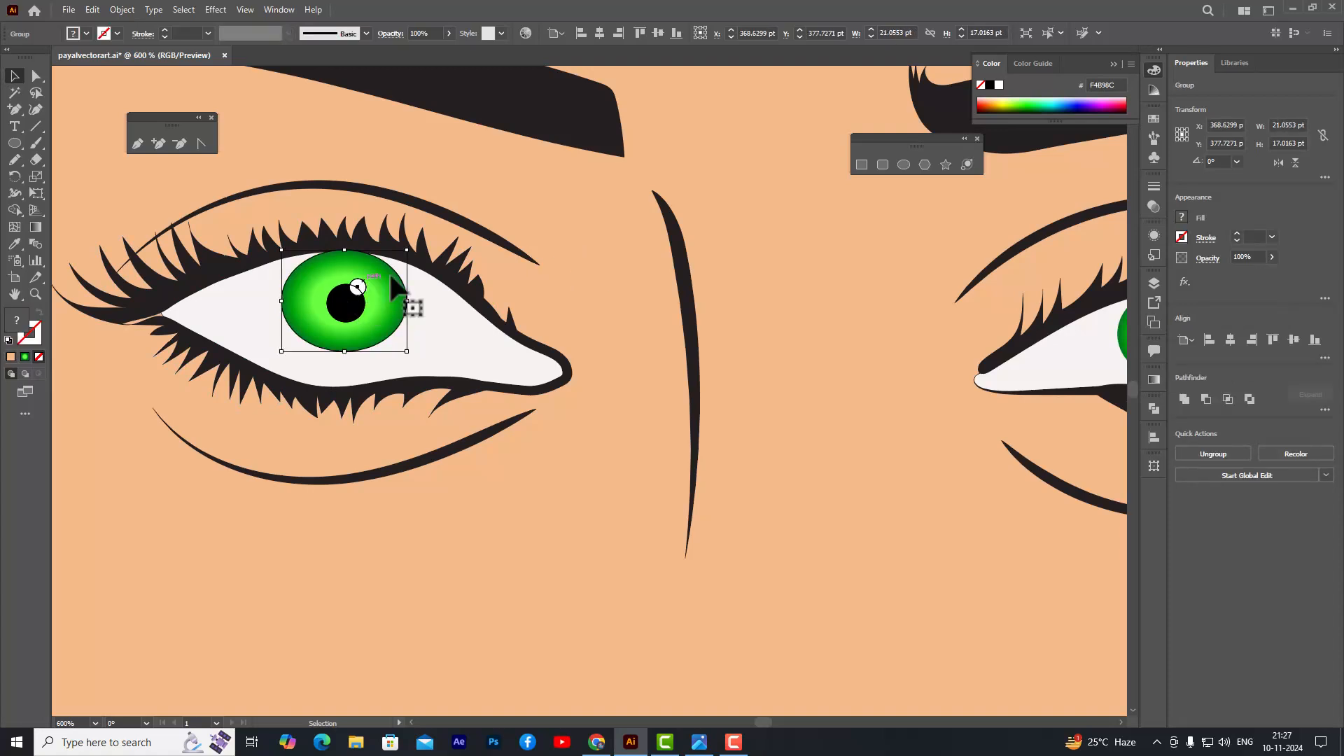
{"action": "right_click", "coordinate": [340, 293]}
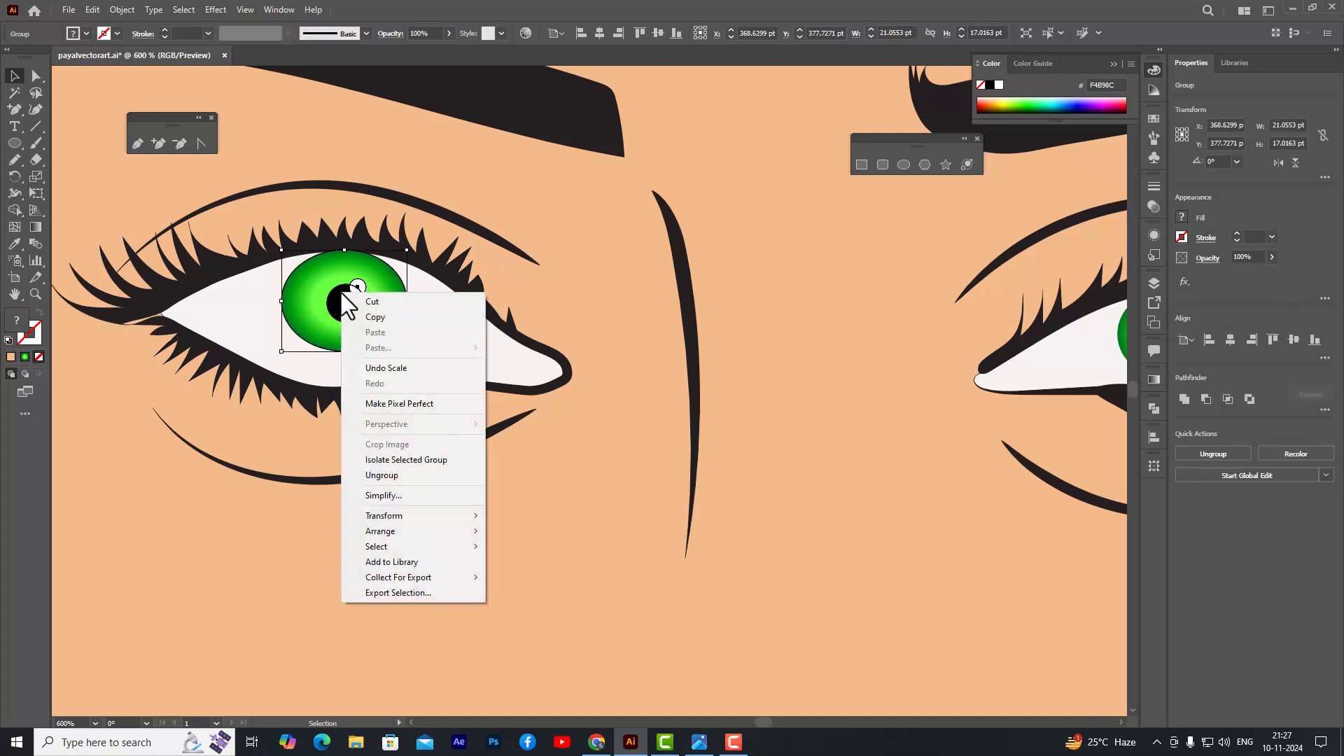
{"action": "left_click", "coordinate": [398, 473]}
{"action": "left_click_drag", "start_coordinate": [357, 287], "coordinate": [334, 289]}
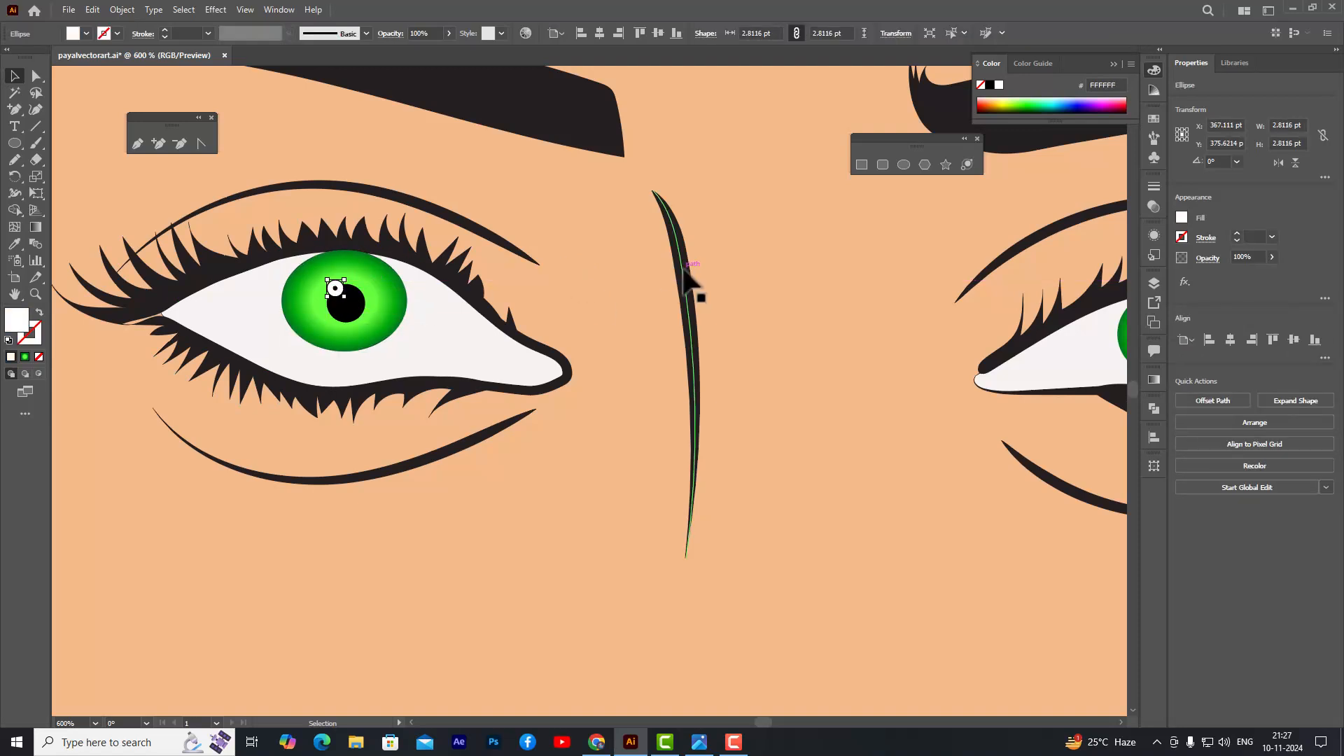
{"action": "left_click", "coordinate": [594, 294]}
{"action": "scroll", "coordinate": [782, 283], "scroll_direction": "down", "scroll_amount": 5}
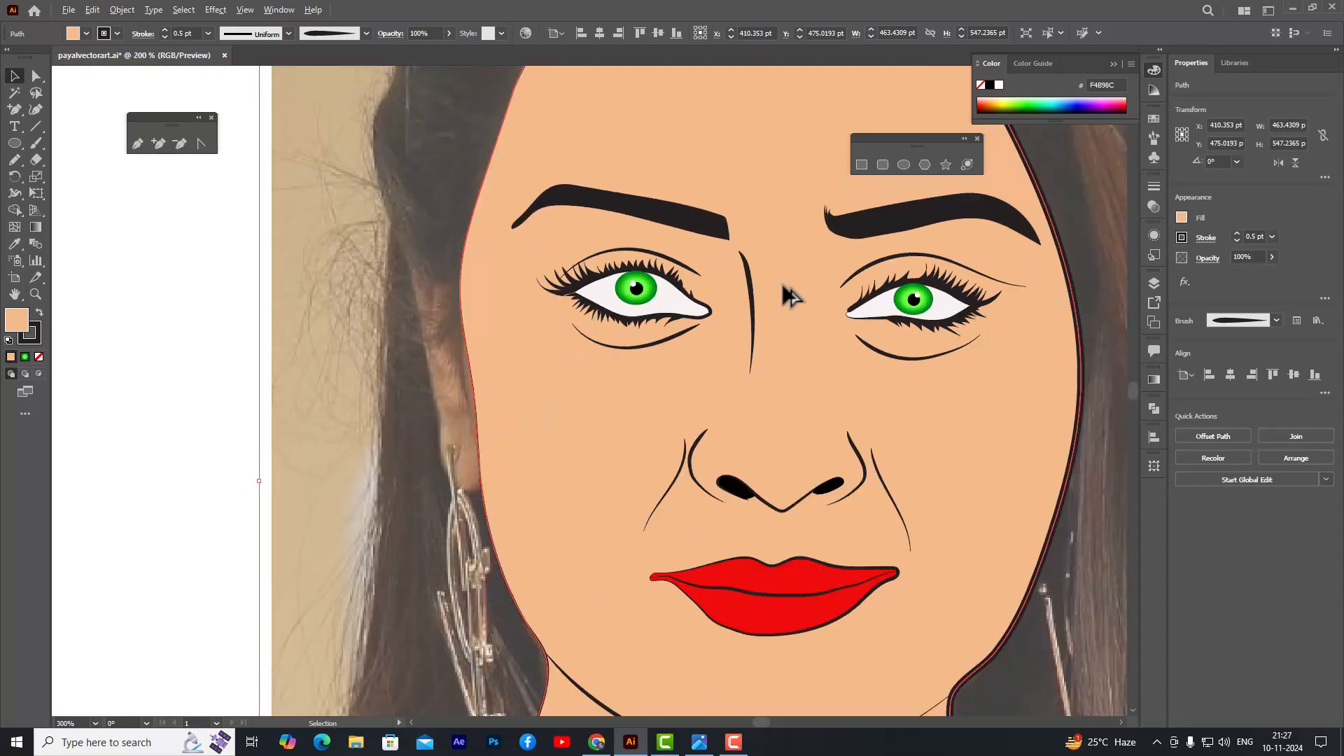
{"action": "left_click", "coordinate": [450, 237]}
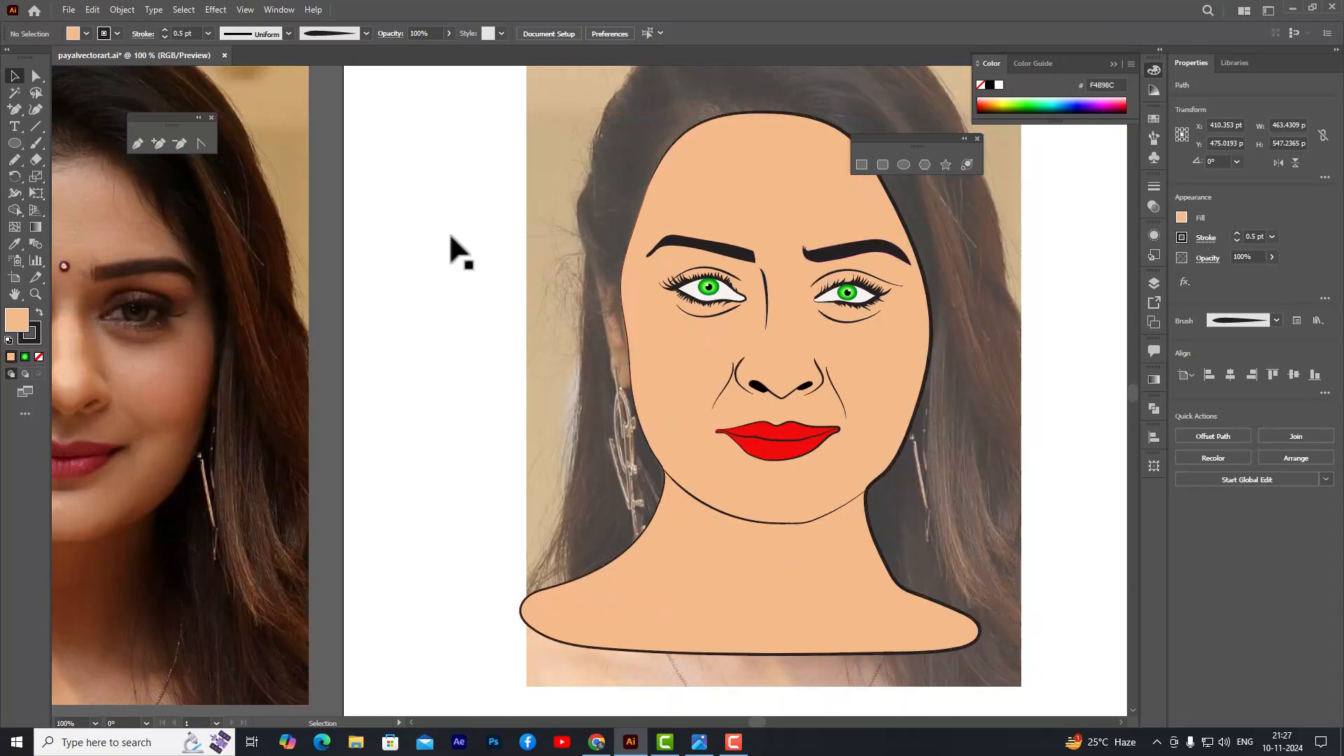
- Move the left-hand eye's white highlight to the pupil's upper-right edge
{"action": "scroll", "coordinate": [733, 300], "scroll_direction": "up", "scroll_amount": 6}
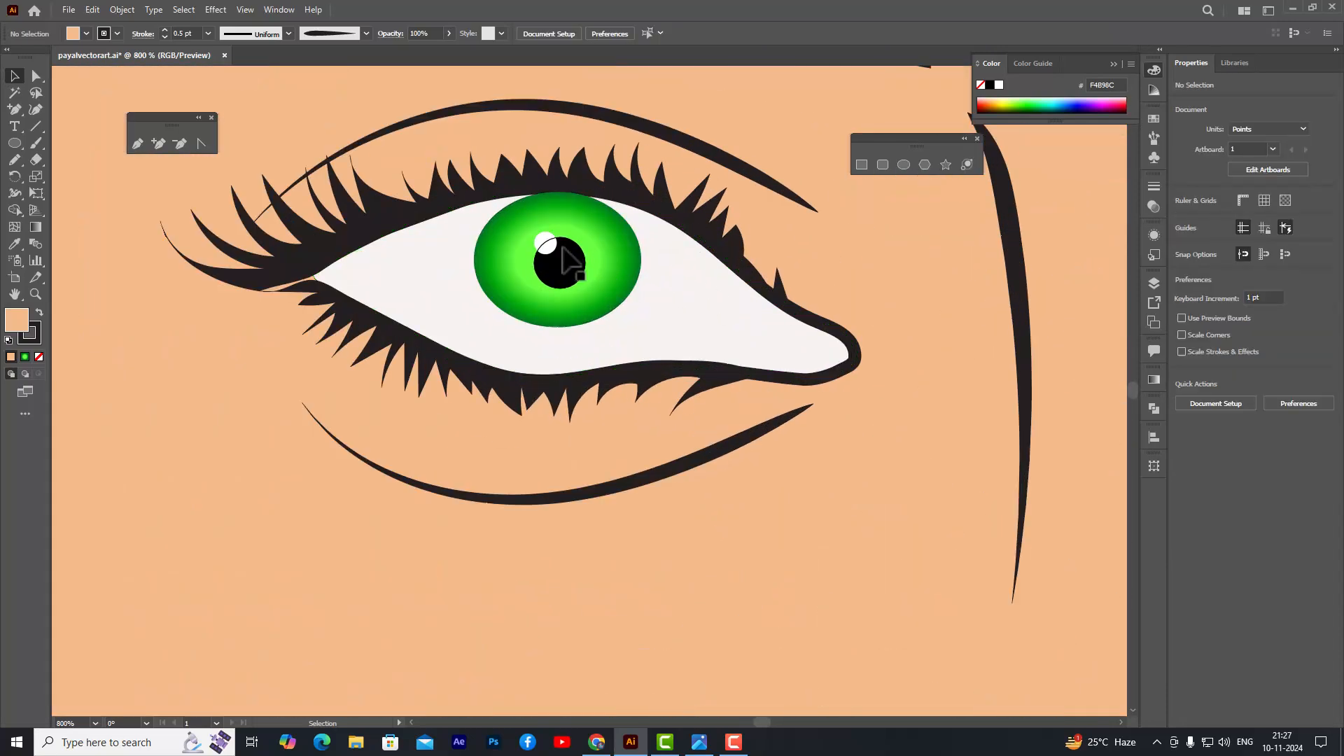
{"action": "left_click_drag", "start_coordinate": [546, 243], "coordinate": [580, 248]}
{"action": "left_click", "coordinate": [568, 293]}
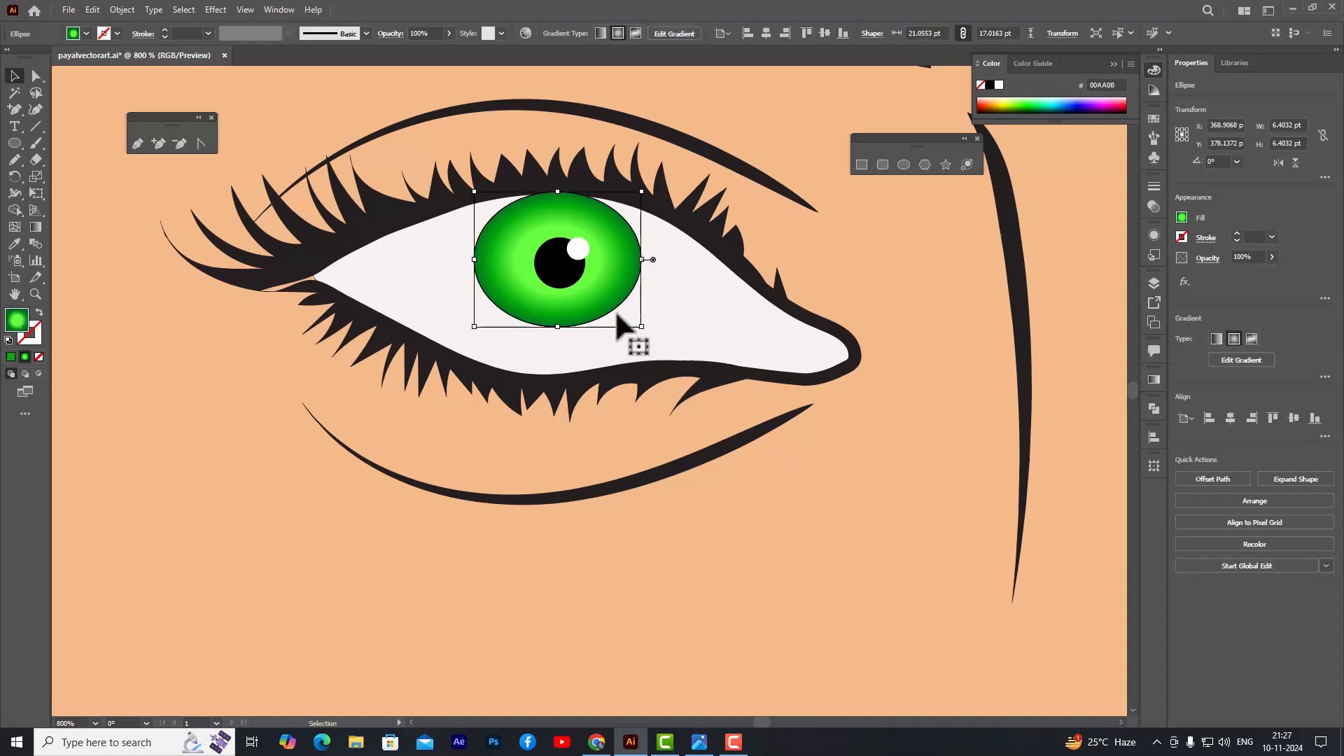
{"action": "key", "text": "ctrl+0"}
{"action": "left_click", "coordinate": [433, 246]}
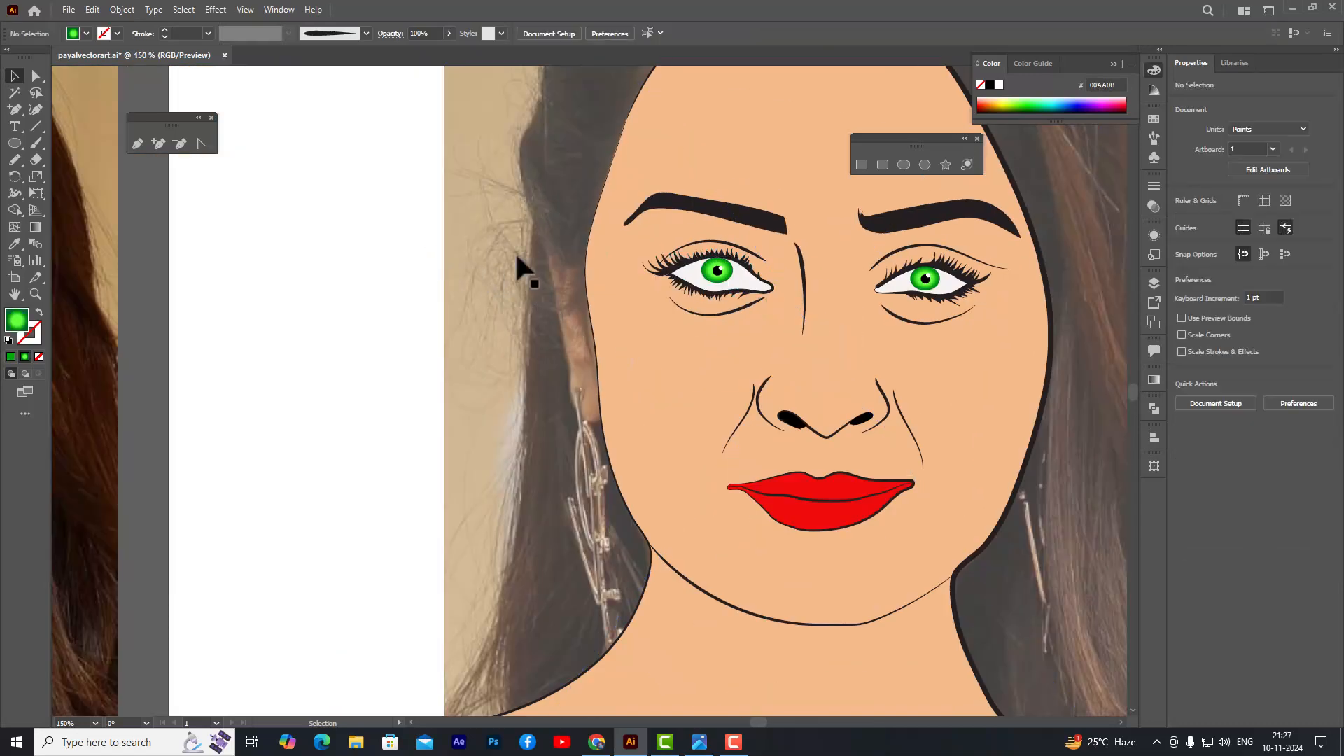
- Shift the right-hand eye's iris group 2 pt to the right
{"action": "scroll", "coordinate": [1050, 308], "scroll_direction": "up", "scroll_amount": 5}
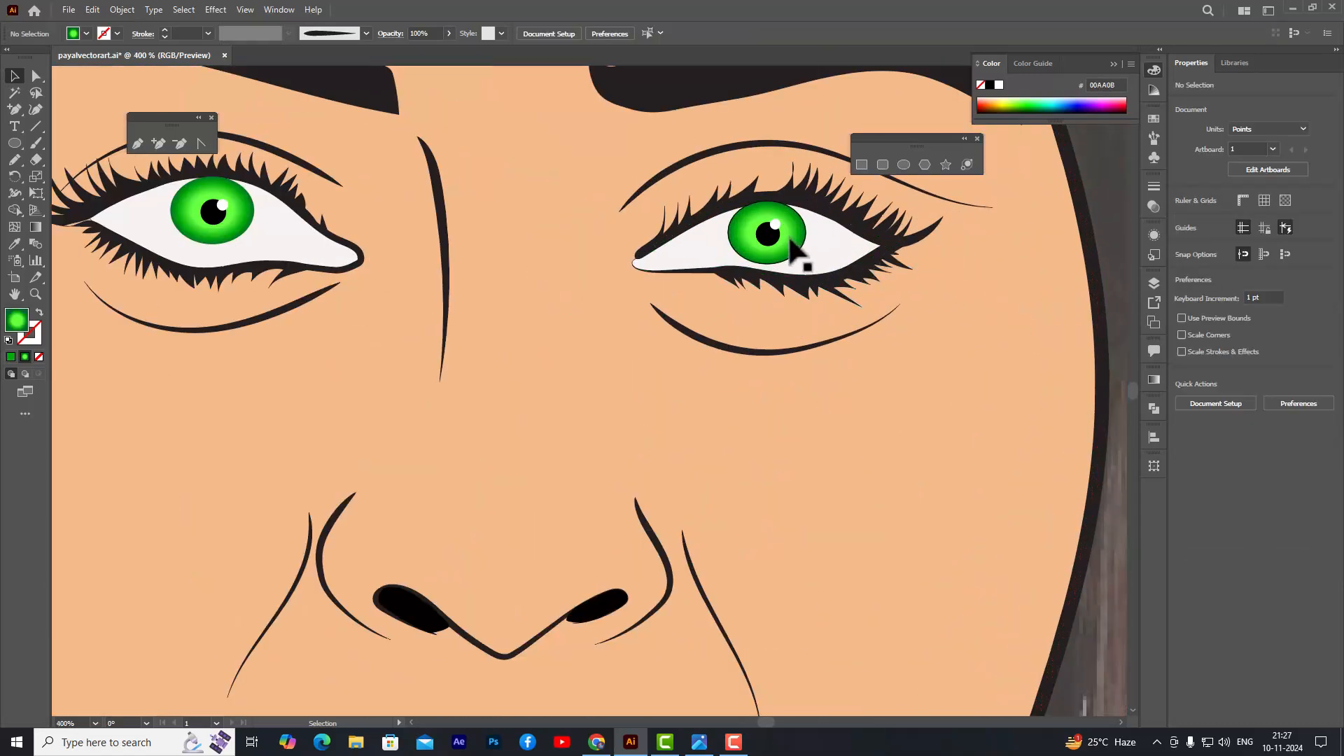
{"action": "left_click", "coordinate": [788, 238]}
{"action": "key", "text": "Right"}
{"action": "key", "text": "Right"}
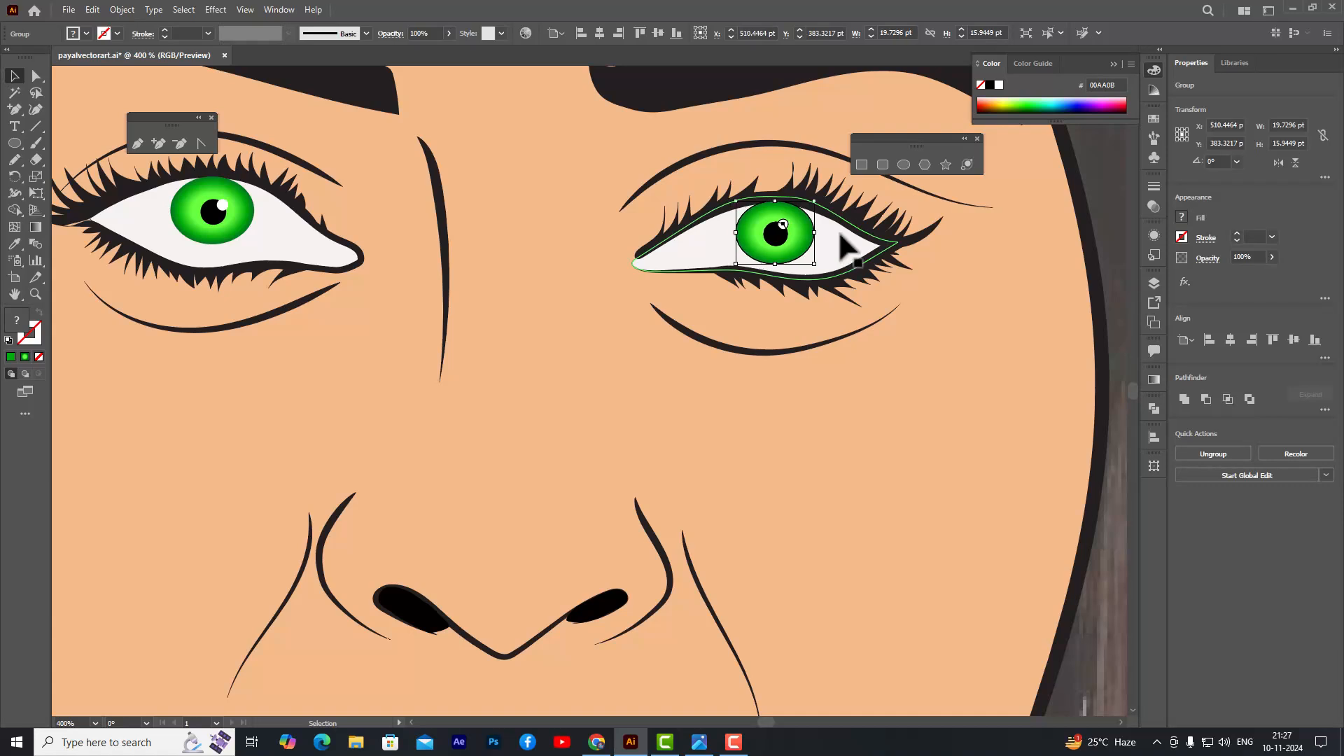
{"action": "key", "text": "Down"}
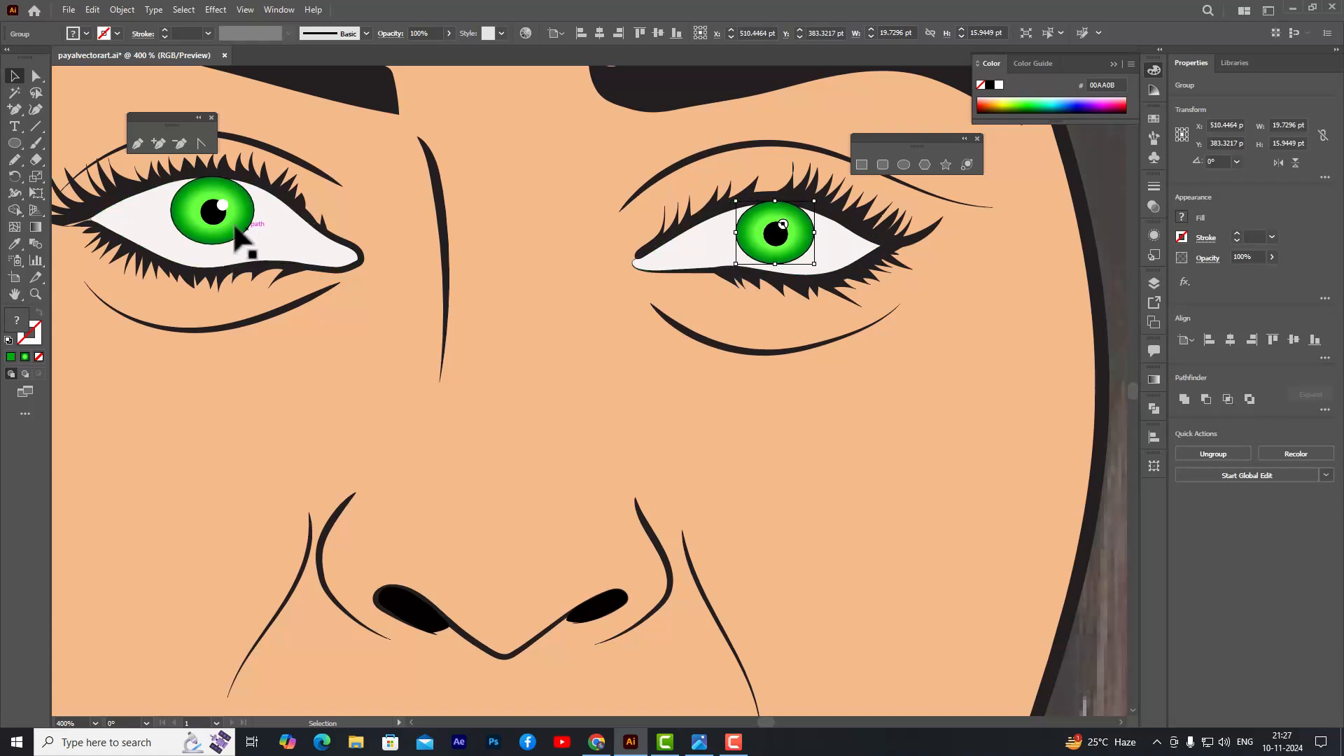
- Try to shift the left-hand eye's iris ellipse 1 pt to the right
{"action": "left_click", "coordinate": [205, 235]}
{"action": "key", "text": "Right"}
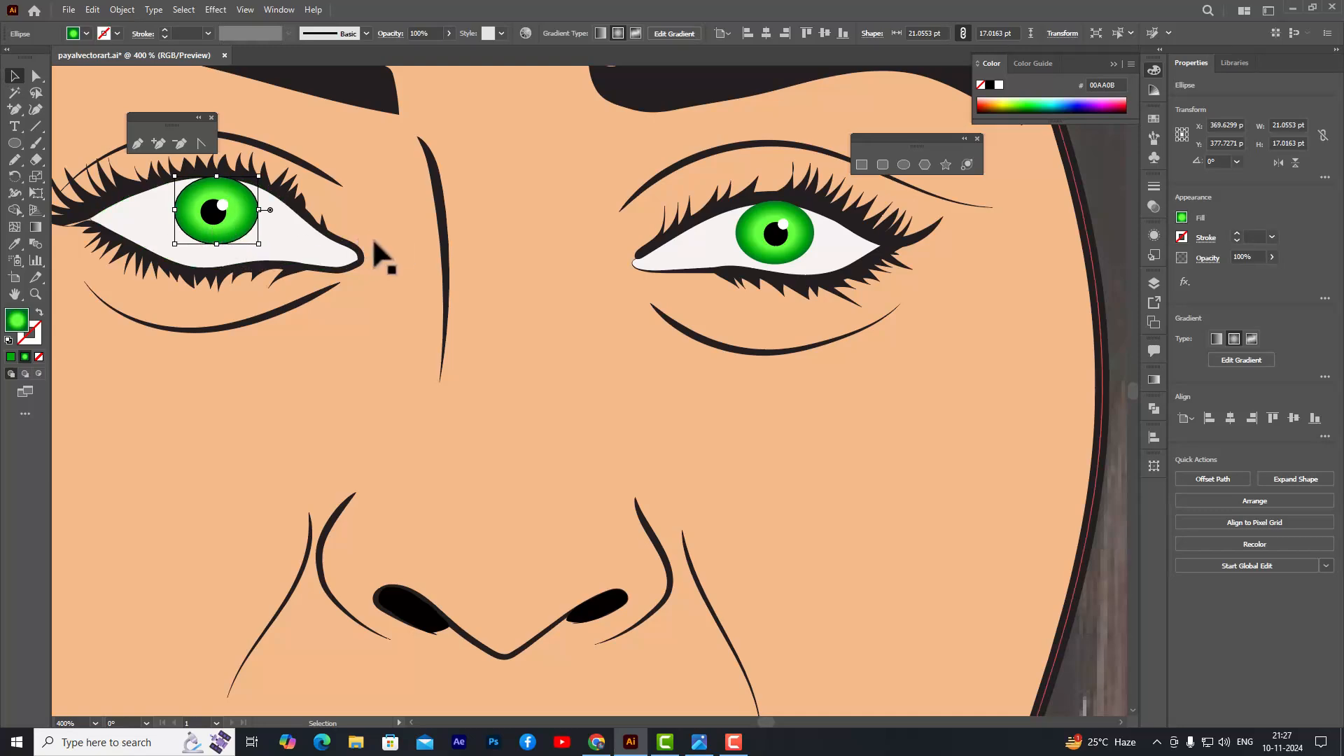
{"action": "key", "text": "Left"}
{"action": "key", "text": "Down"}
{"action": "left_click", "coordinate": [546, 170]}
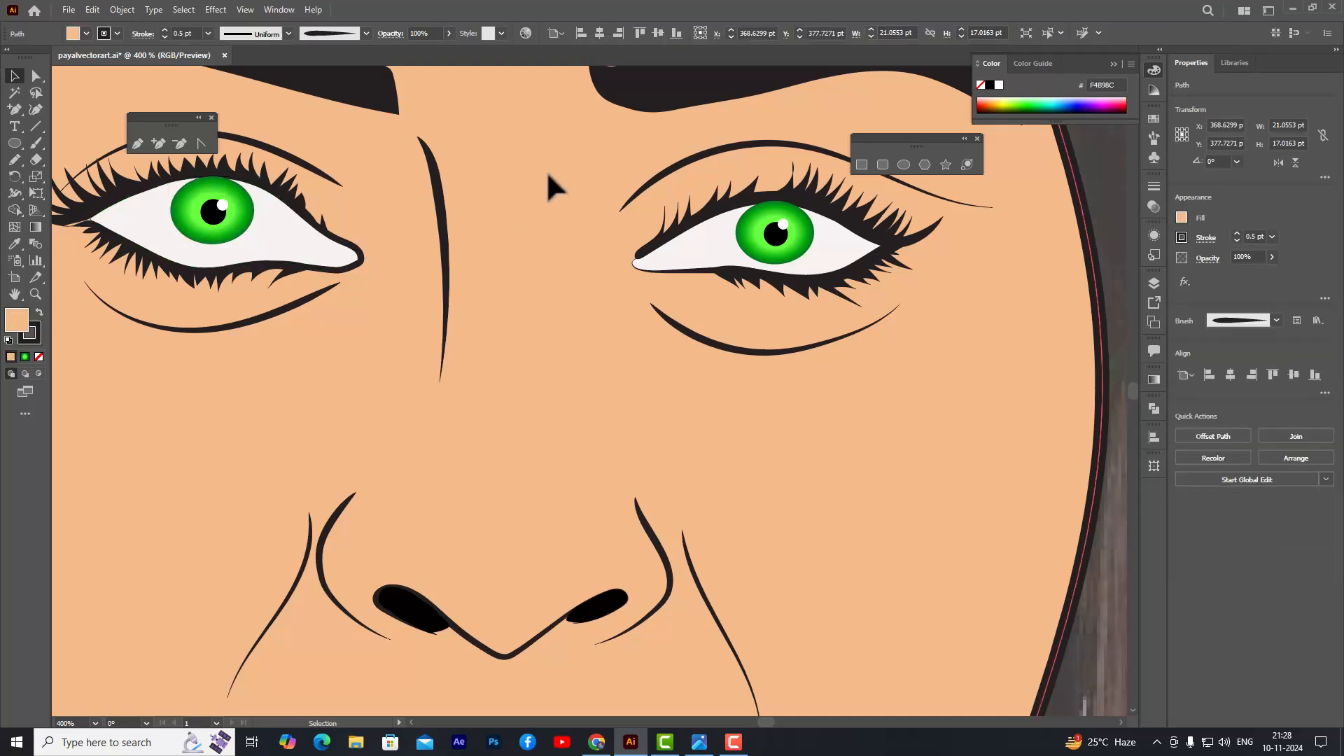
- Compare the portrait's green eyes with the reference photo and examine how the left-hand iris sits between the lids
{"action": "scroll", "coordinate": [567, 186], "scroll_direction": "down", "scroll_amount": 3}
{"action": "left_click", "coordinate": [1023, 312]}
{"action": "scroll", "coordinate": [989, 300], "scroll_direction": "down", "scroll_amount": 3}
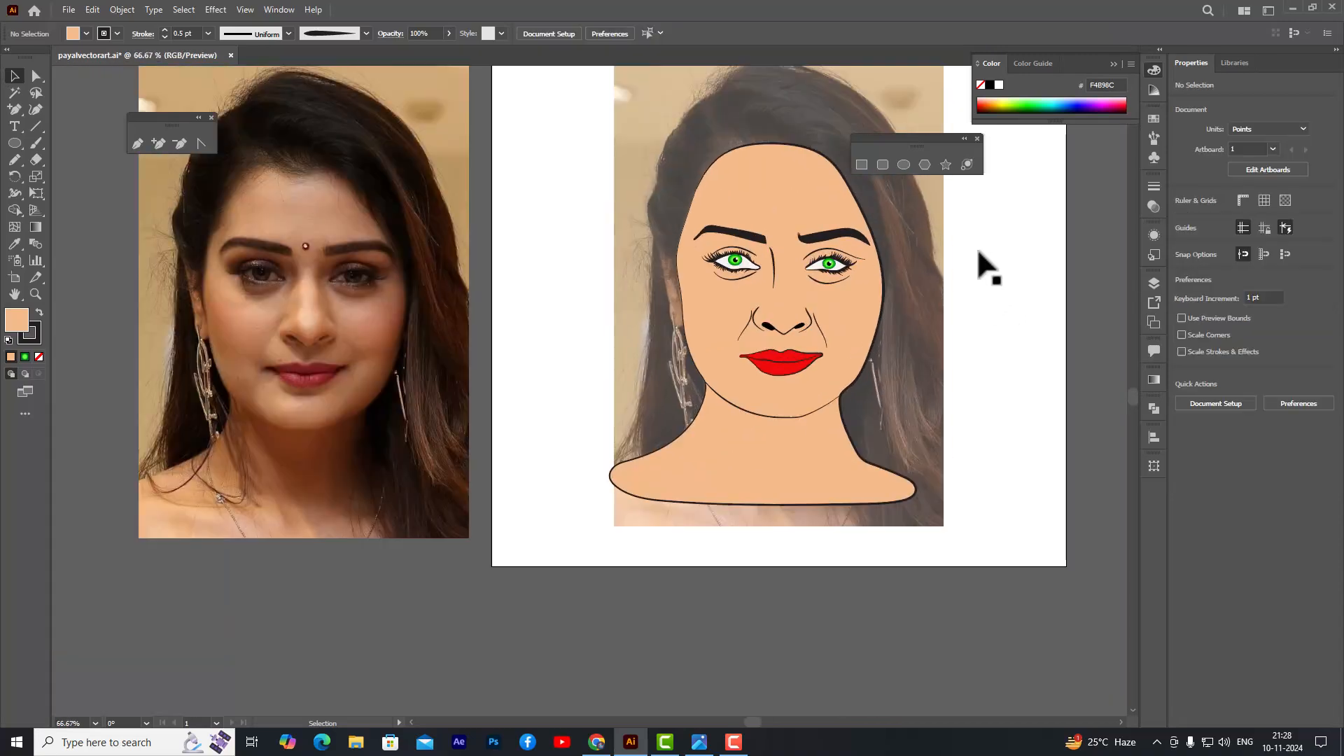
{"action": "scroll", "coordinate": [977, 251], "scroll_direction": "up", "scroll_amount": 2}
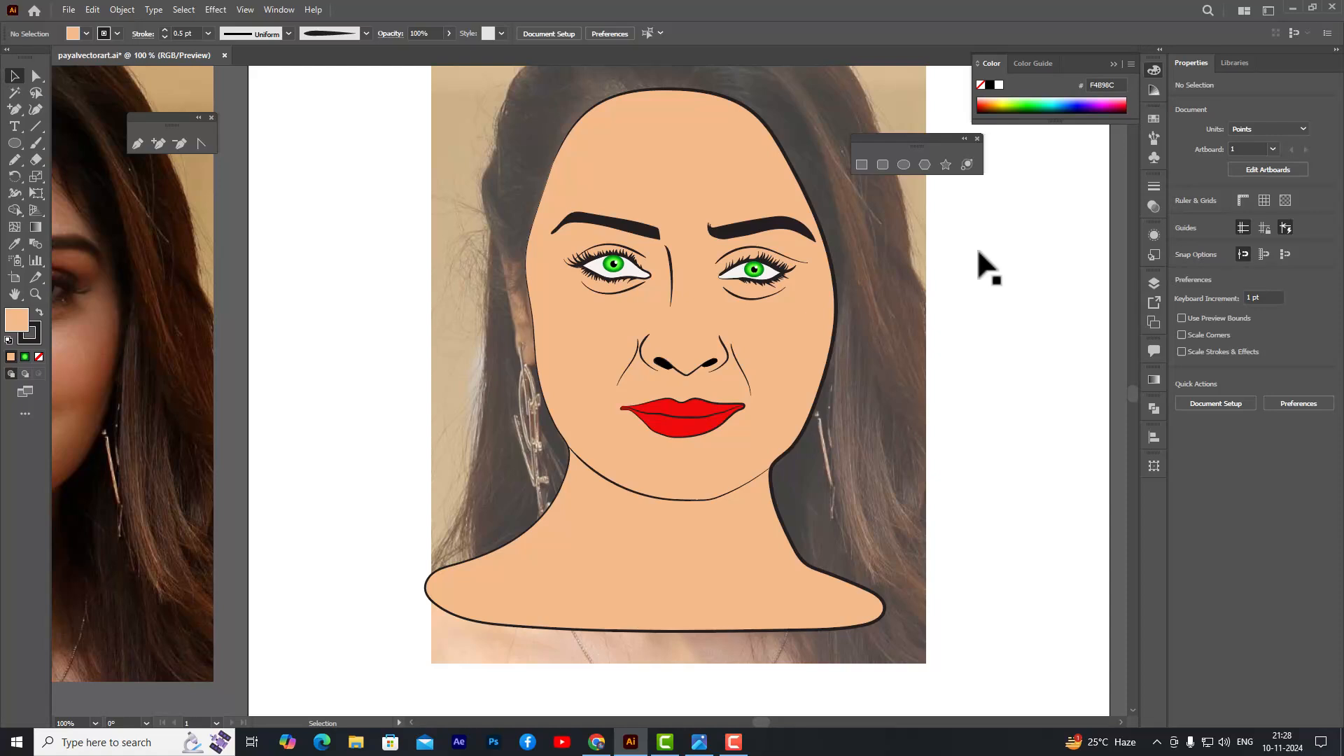
{"action": "left_click", "coordinate": [900, 210]}
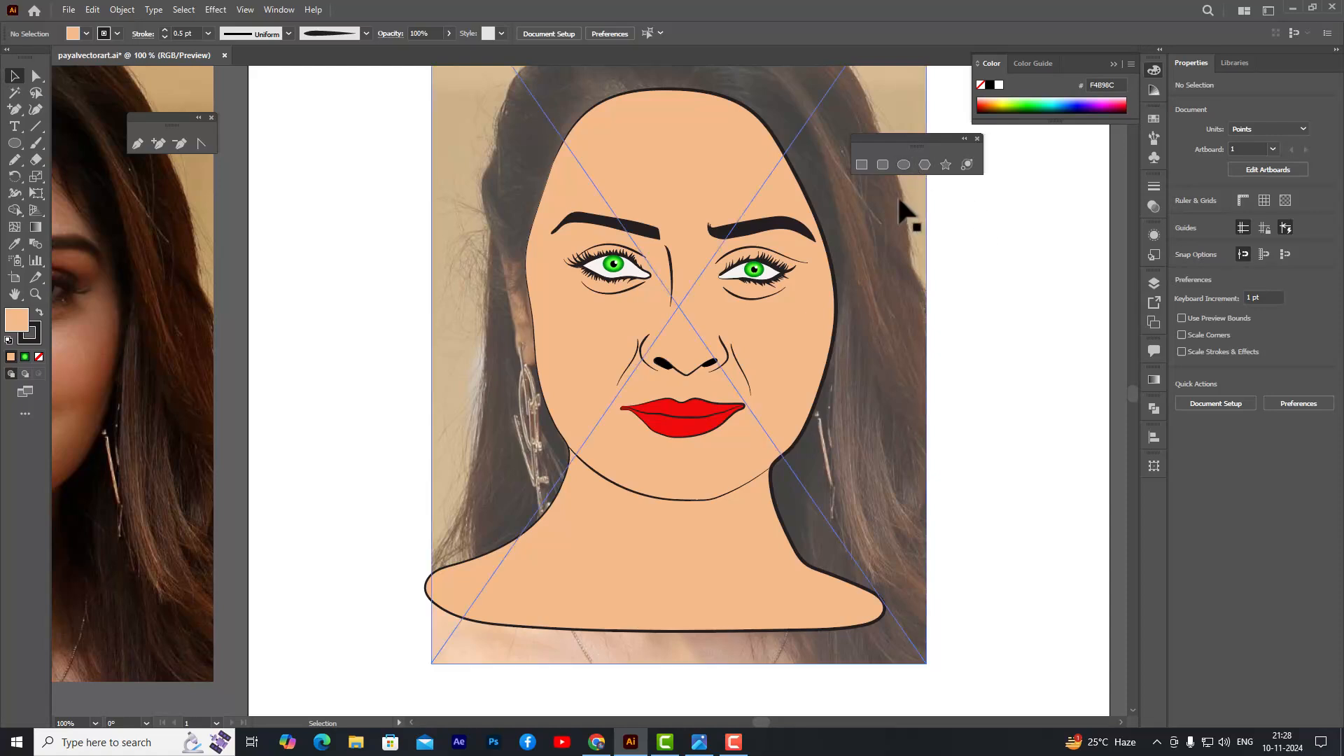
{"action": "left_click", "coordinate": [1010, 325]}
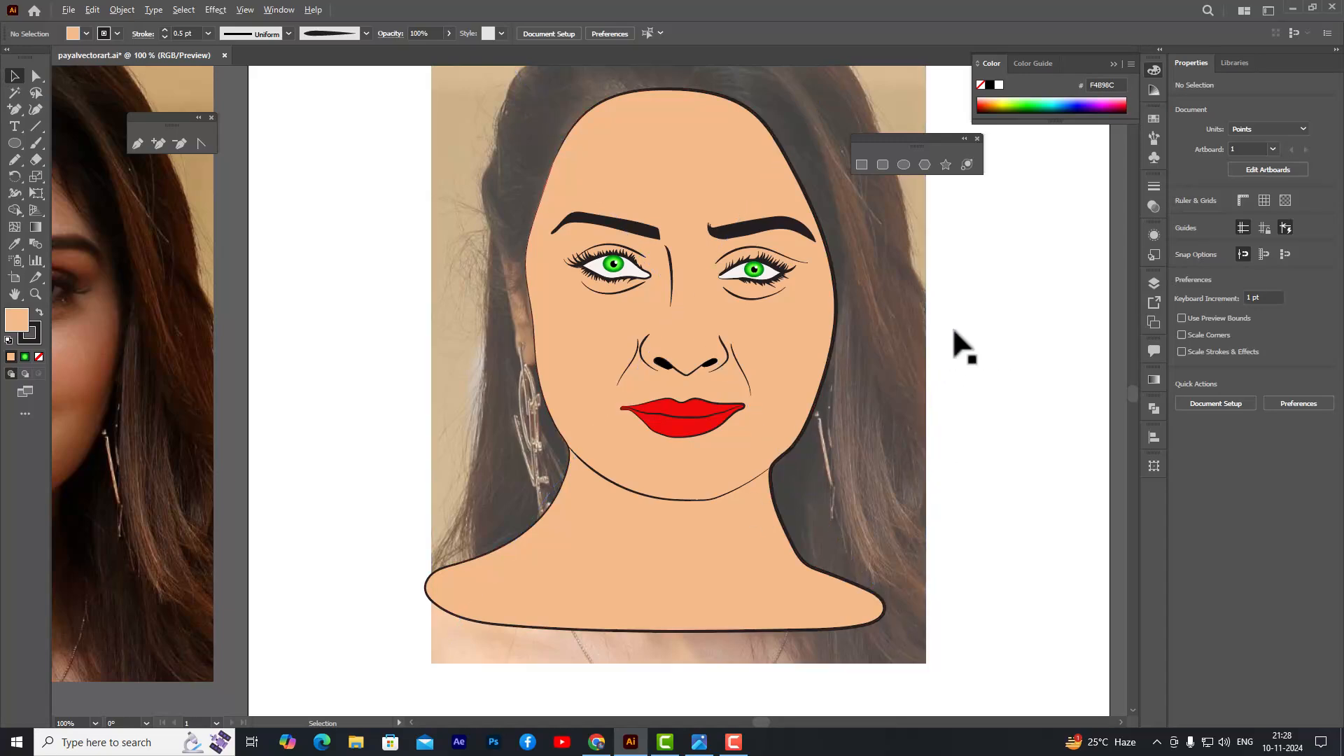
{"action": "scroll", "coordinate": [954, 345], "scroll_direction": "up", "scroll_amount": 2}
{"action": "scroll", "coordinate": [466, 287], "scroll_direction": "down", "scroll_amount": 1}
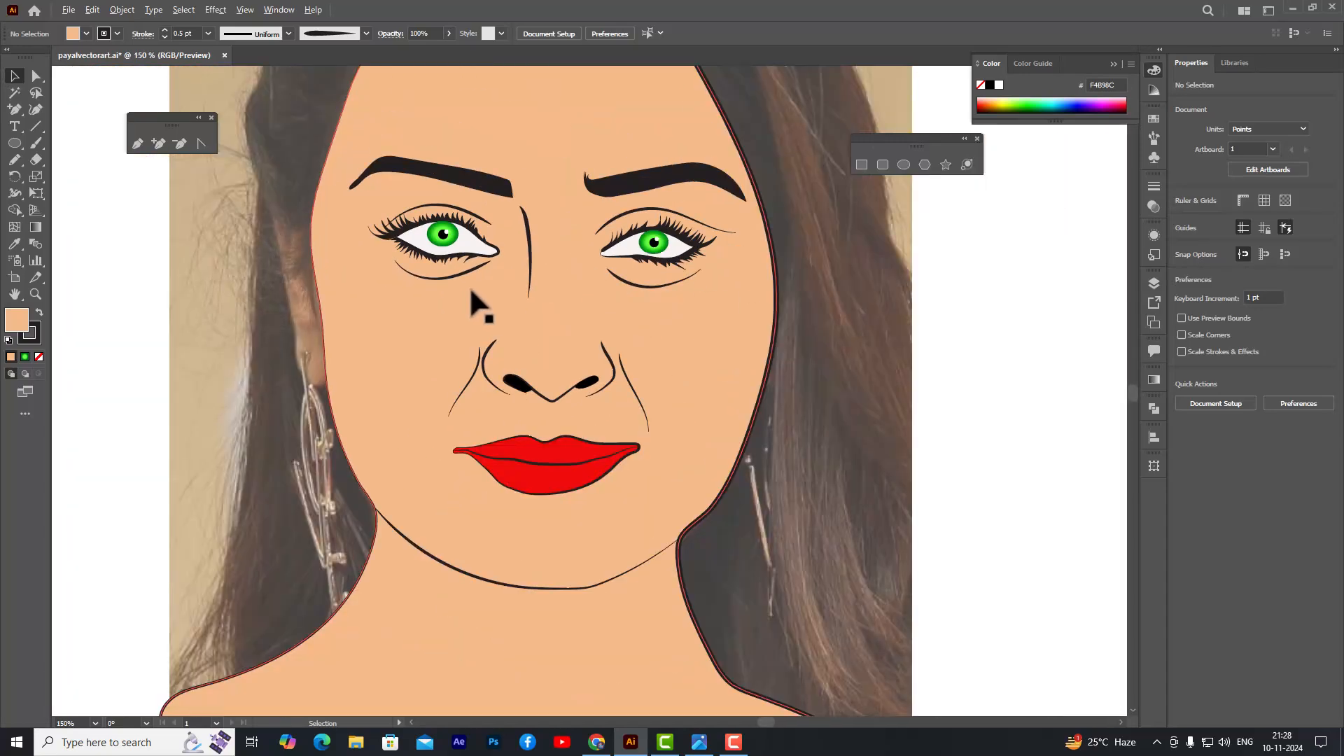
{"action": "scroll", "coordinate": [773, 285], "scroll_direction": "down", "scroll_amount": 3}
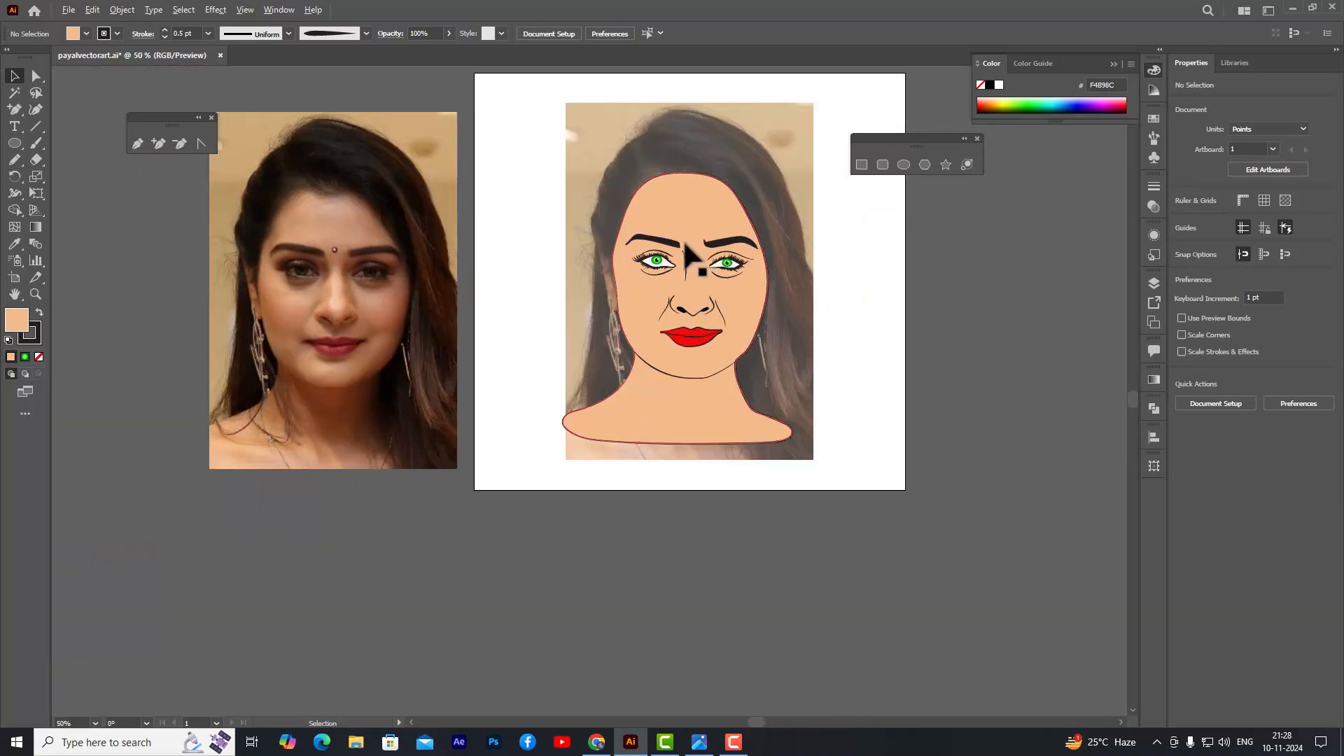
{"action": "scroll", "coordinate": [696, 257], "scroll_direction": "up", "scroll_amount": 2}
{"action": "scroll", "coordinate": [700, 253], "scroll_direction": "up", "scroll_amount": 2}
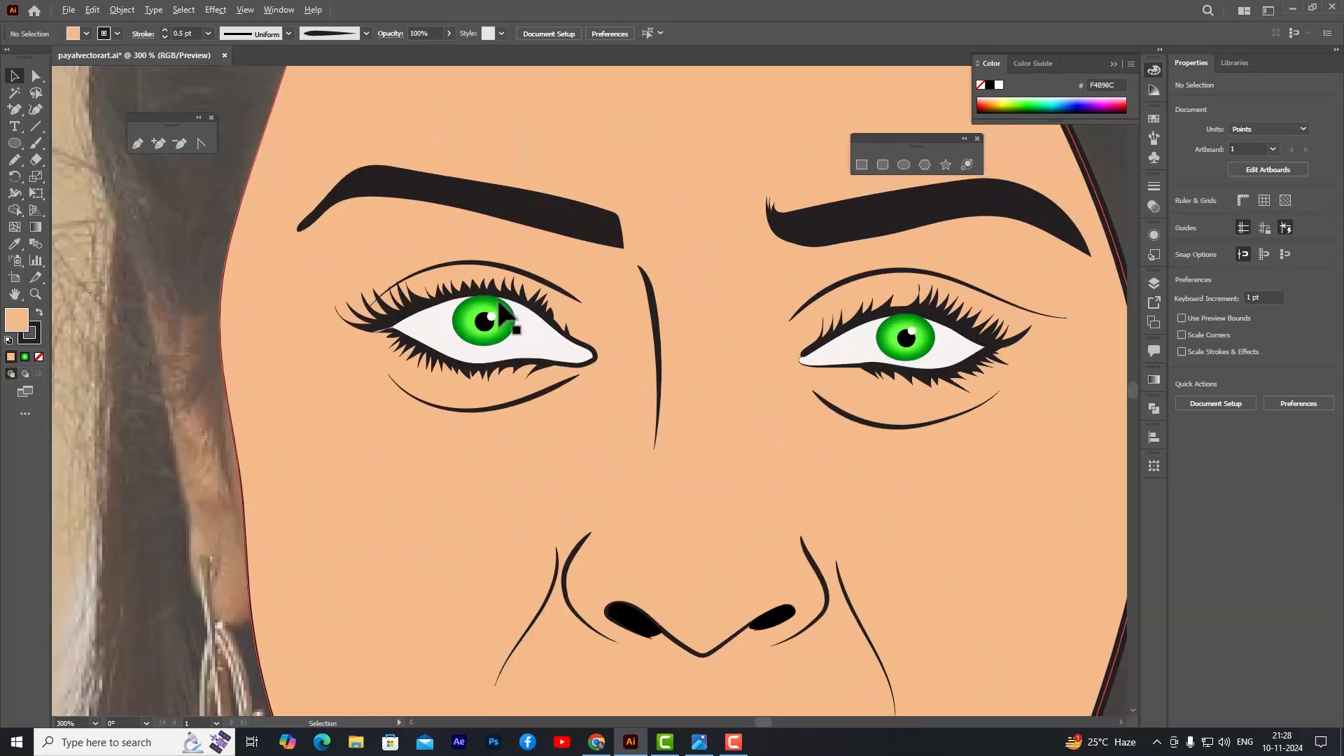
{"action": "scroll", "coordinate": [472, 383], "scroll_direction": "up", "scroll_amount": 5}
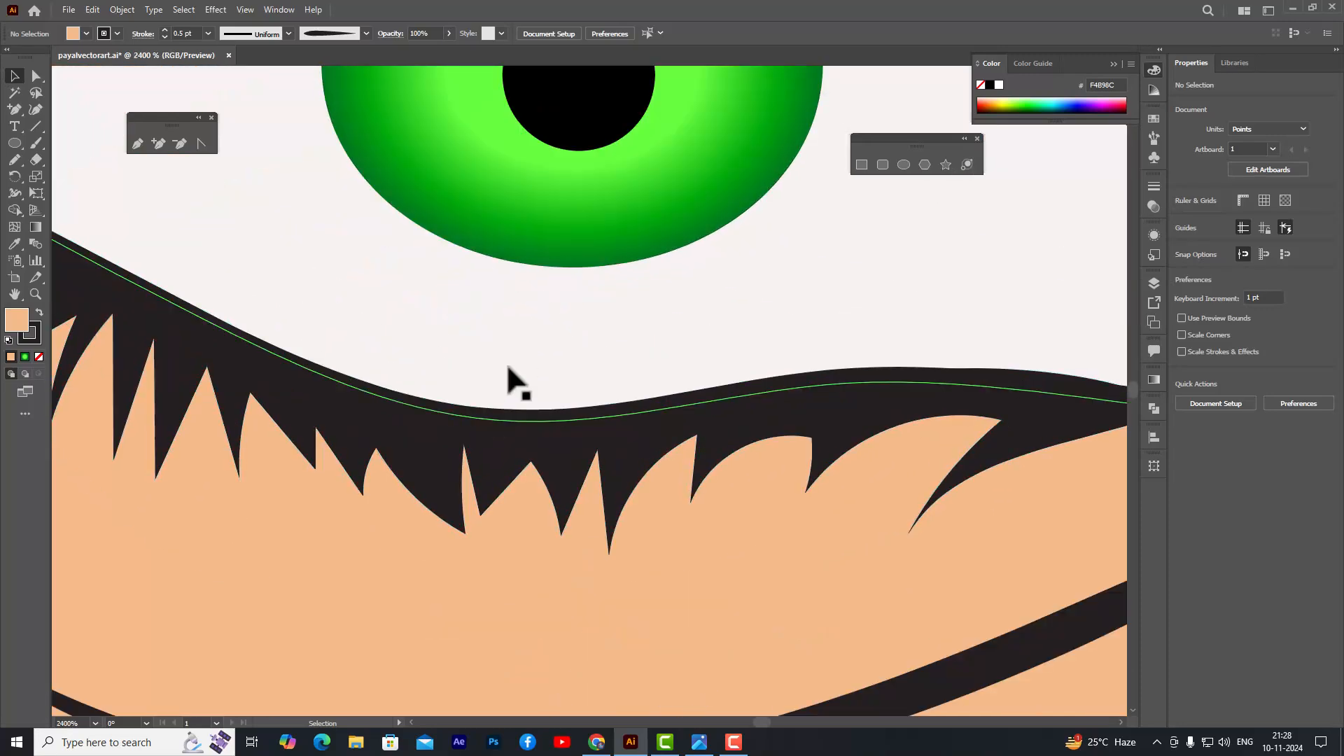
- Stretch the left-hand eye's iris ellipse downward to about 19.84 pt high
{"action": "left_click", "coordinate": [556, 348]}
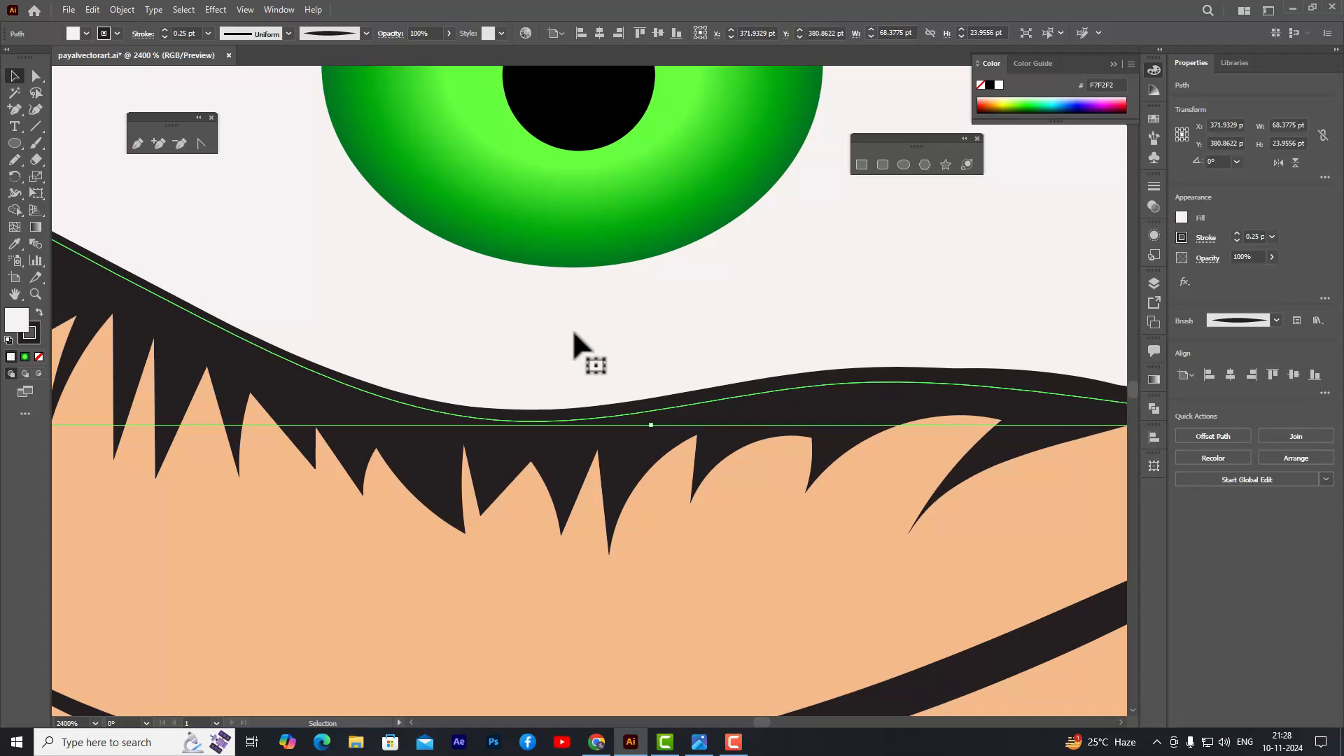
{"action": "scroll", "coordinate": [584, 336], "scroll_direction": "down", "scroll_amount": 3}
{"action": "scroll", "coordinate": [586, 322], "scroll_direction": "up", "scroll_amount": 2}
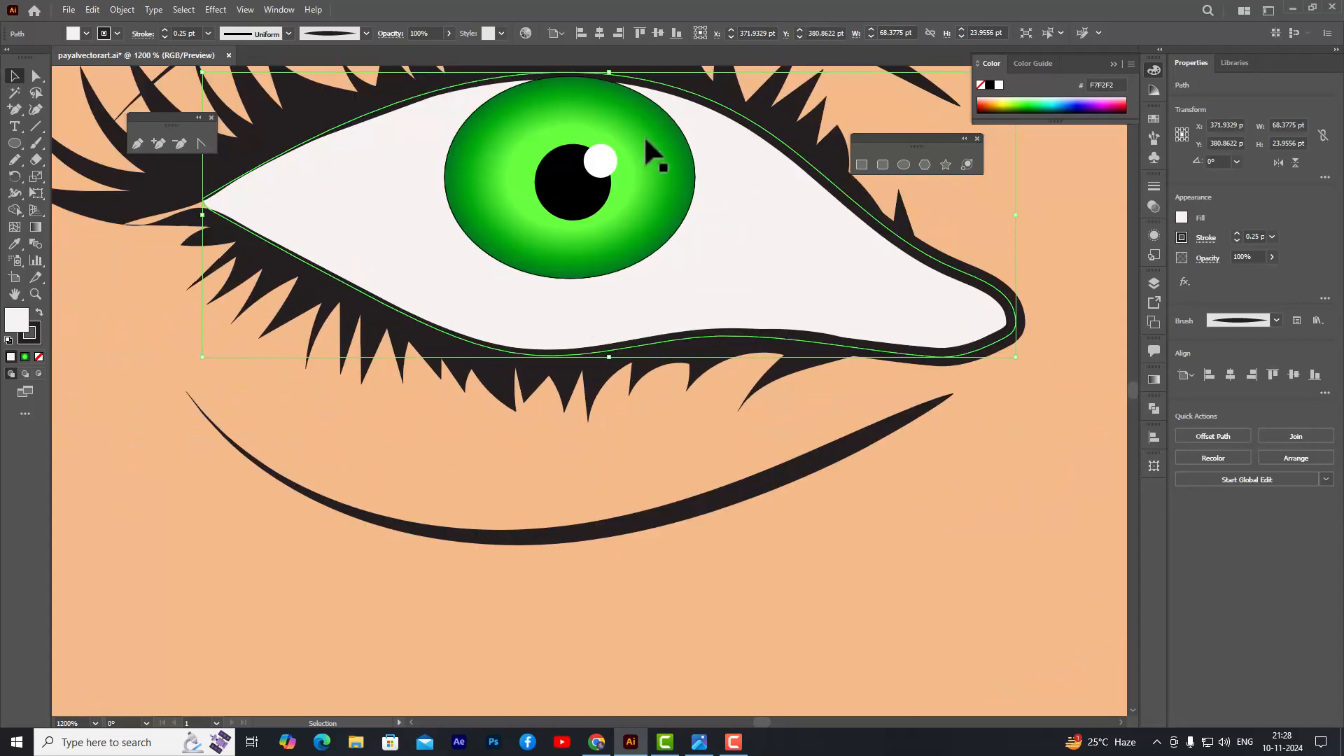
{"action": "scroll", "coordinate": [648, 147], "scroll_direction": "up", "scroll_amount": 1}
{"action": "left_click", "coordinate": [580, 273]}
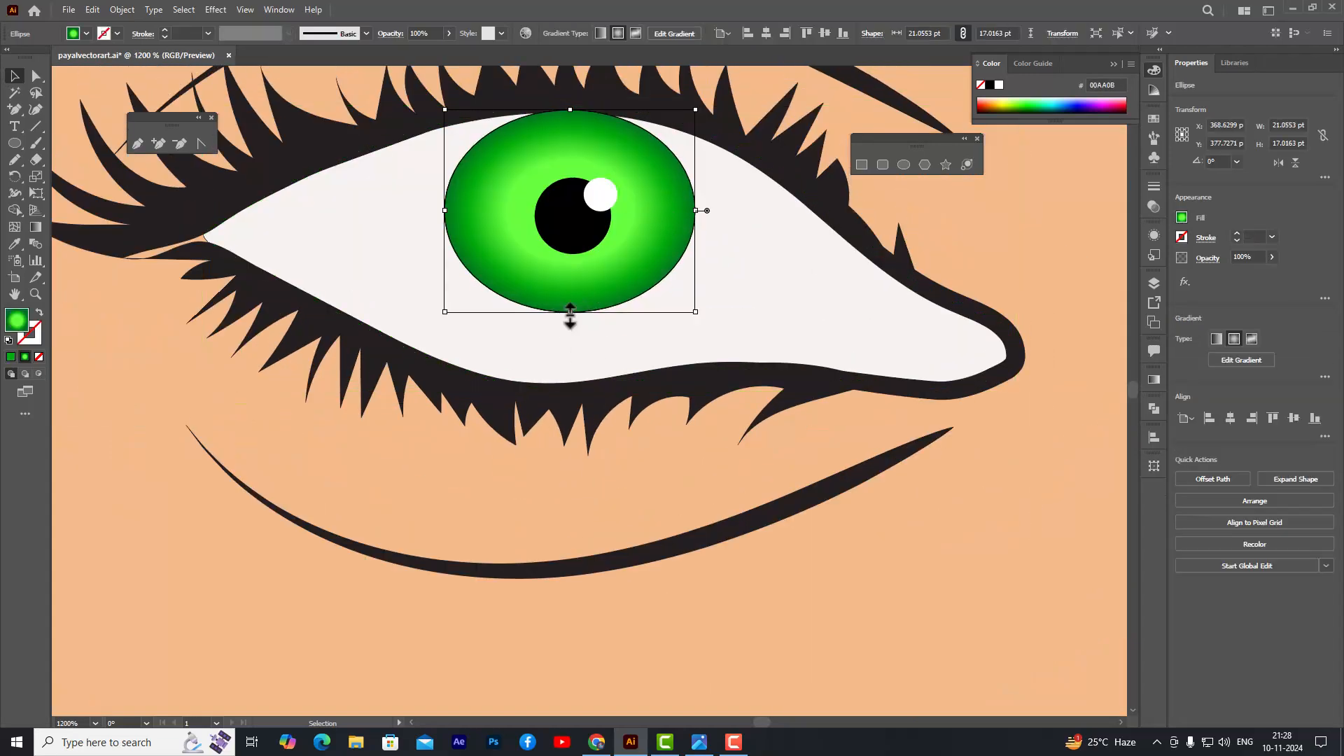
{"action": "left_click_drag", "start_coordinate": [573, 314], "coordinate": [569, 346]}
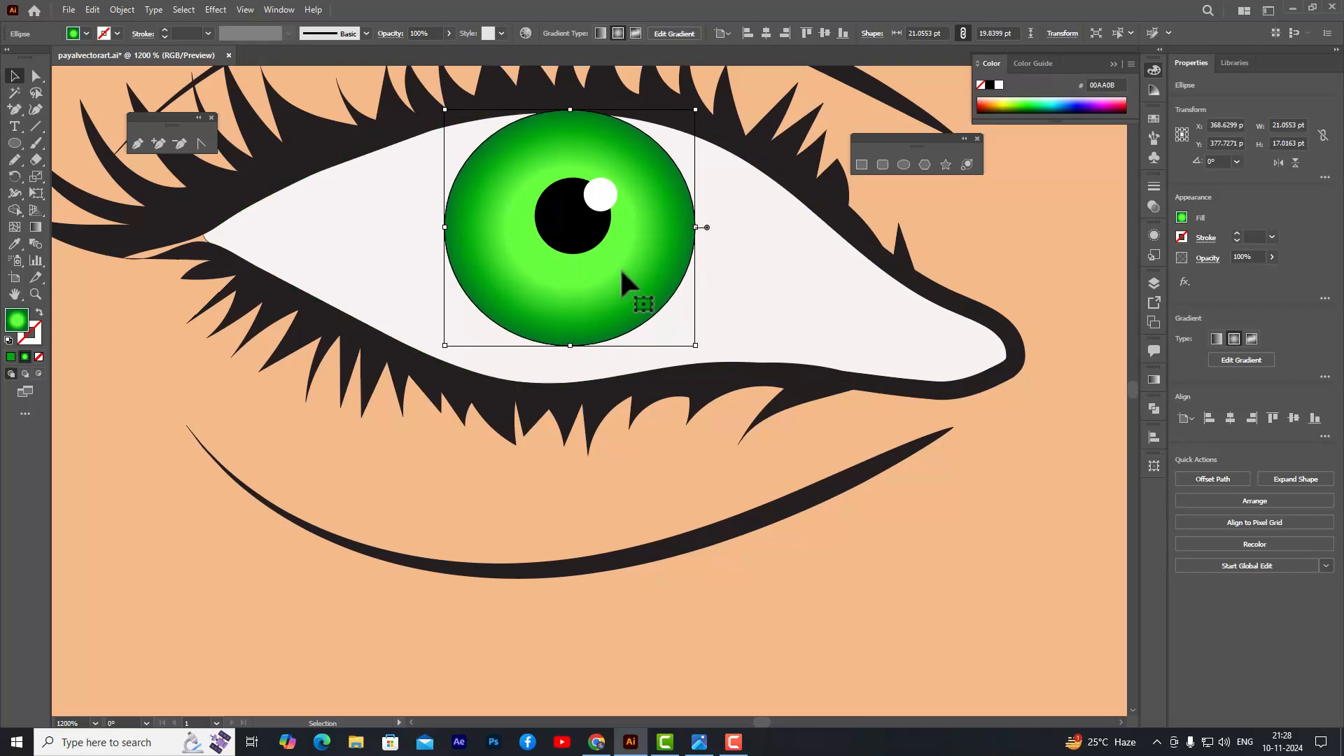
- Move the left-hand eye's pupil and highlight together slightly down within the iris
{"action": "left_click", "coordinate": [600, 196]}
{"action": "left_click", "coordinate": [582, 210], "text": "shift"}
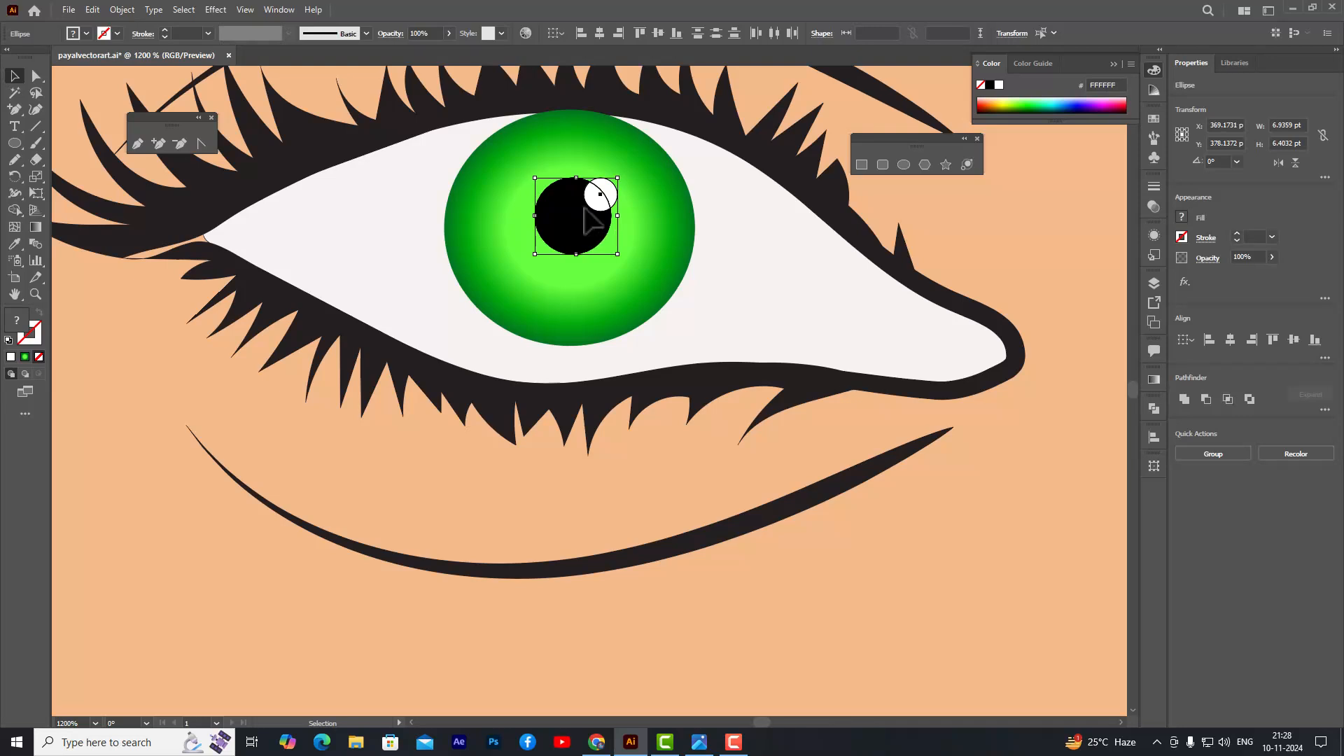
{"action": "left_click_drag", "start_coordinate": [588, 220], "coordinate": [588, 229]}
- Enlarge the left-hand iris until it reaches the lower lid, and move its pupil and highlight down near the iris centre
{"action": "left_click", "coordinate": [571, 298]}
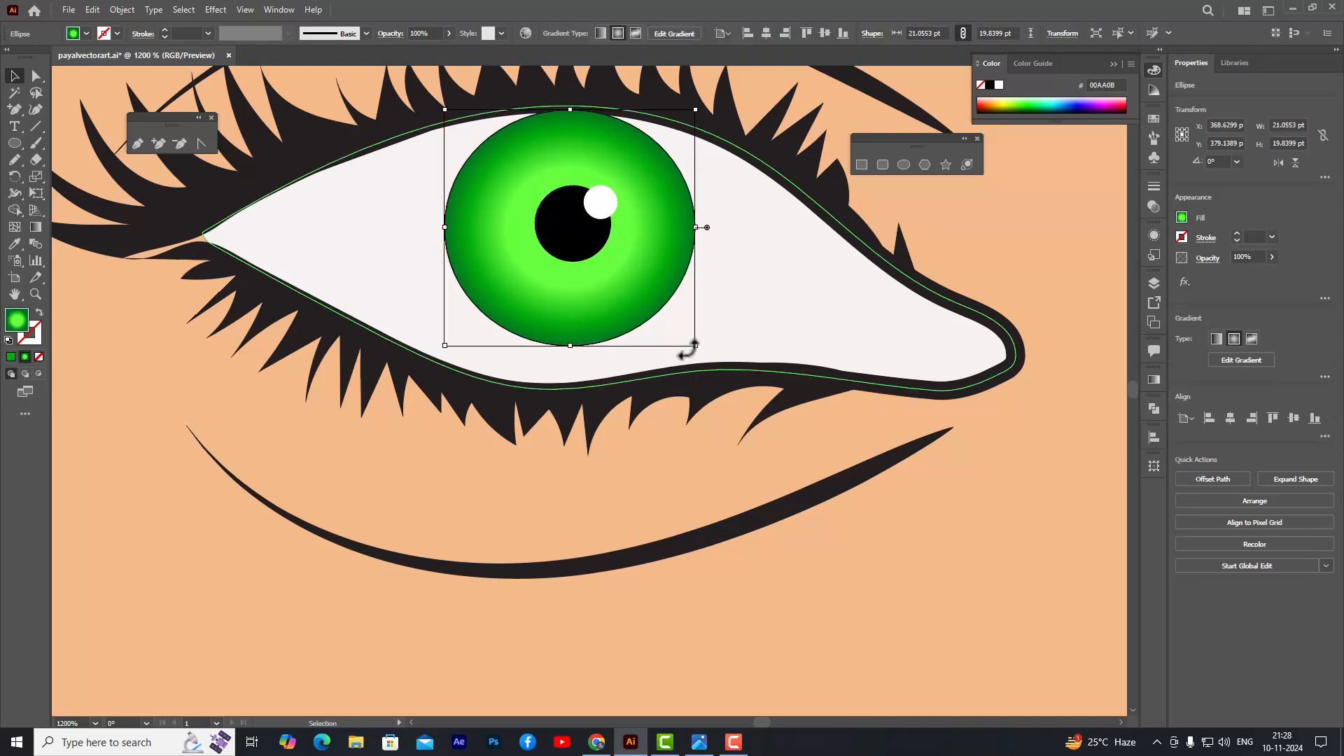
{"action": "left_click_drag", "start_coordinate": [695, 345], "coordinate": [711, 360]}
{"action": "left_click_drag", "start_coordinate": [665, 214], "coordinate": [592, 222]}
{"action": "left_click", "coordinate": [606, 203]}
{"action": "left_click", "coordinate": [600, 223], "text": "shift"}
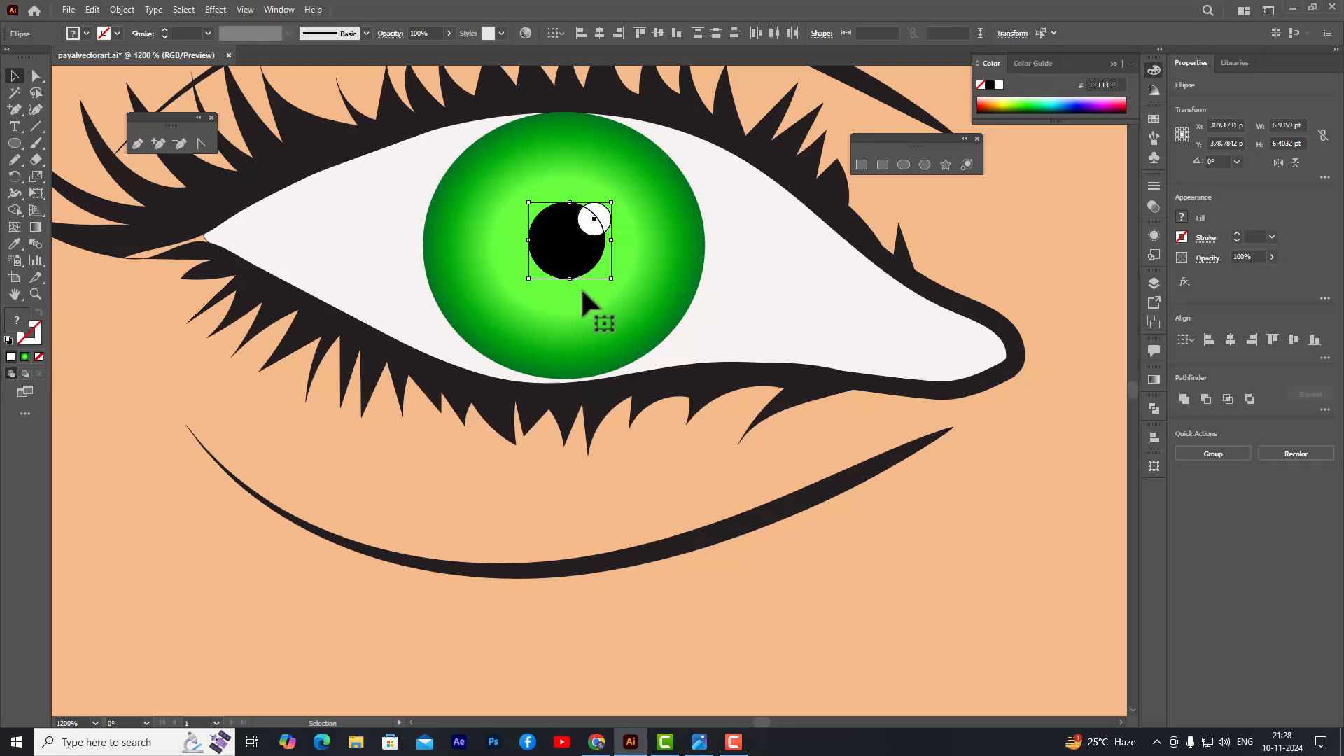
- Move the left-hand eye's black eyelash shape slightly upward so that its lower lid edge meets the bottom of the iris
{"action": "left_click", "coordinate": [584, 294]}
{"action": "left_click", "coordinate": [565, 431]}
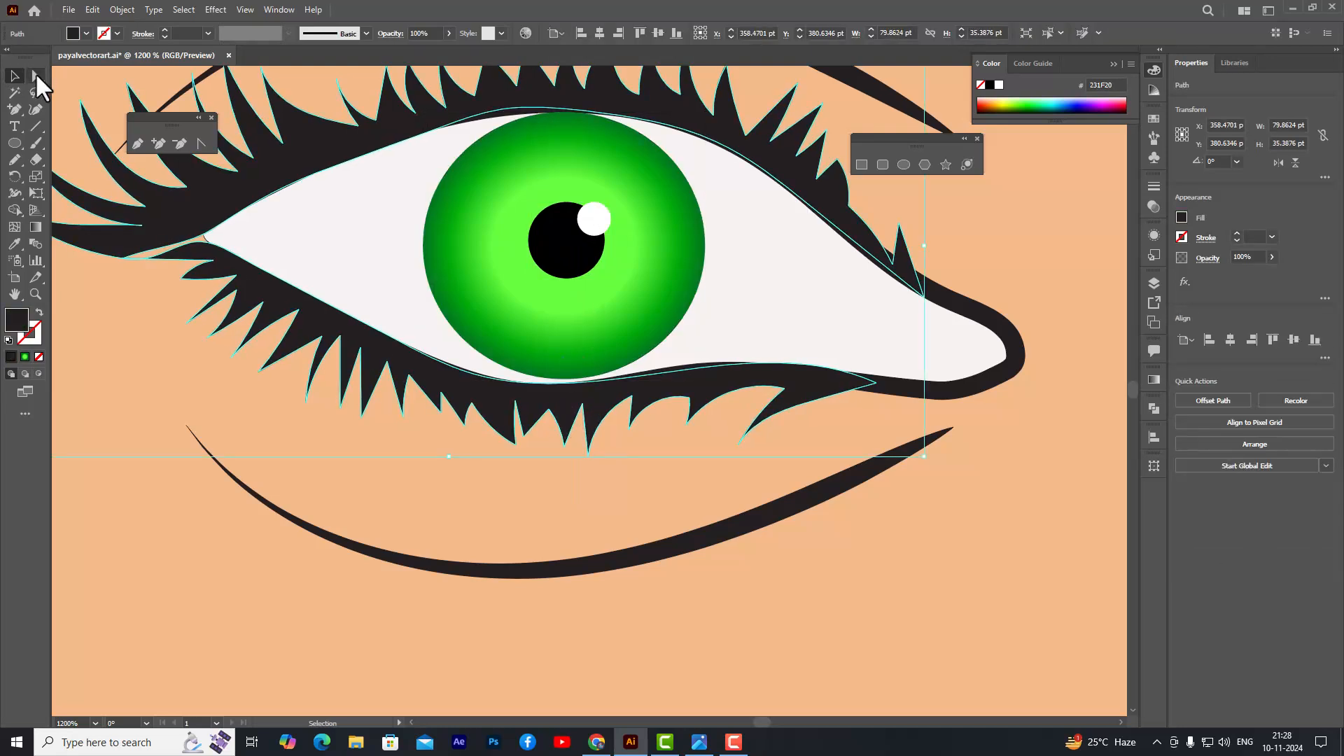
{"action": "left_click", "coordinate": [36, 75]}
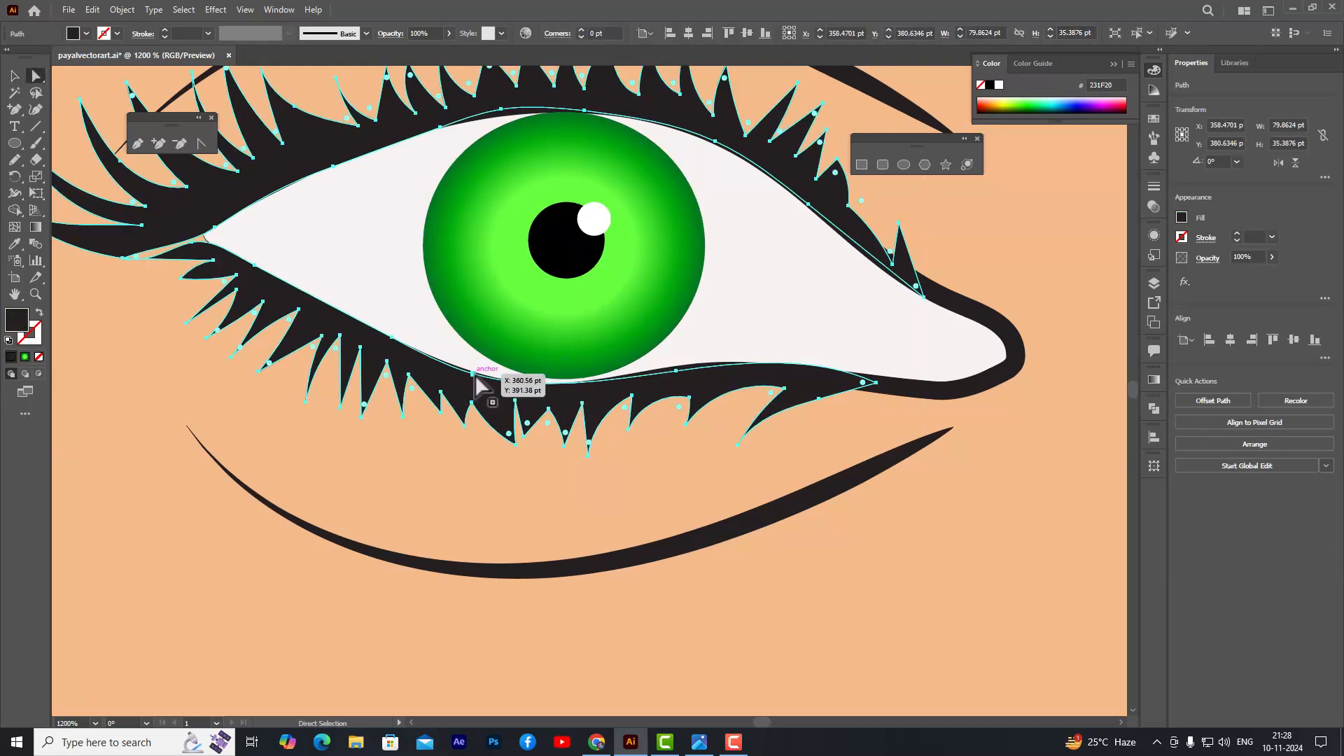
{"action": "left_click_drag", "start_coordinate": [475, 373], "coordinate": [476, 368]}
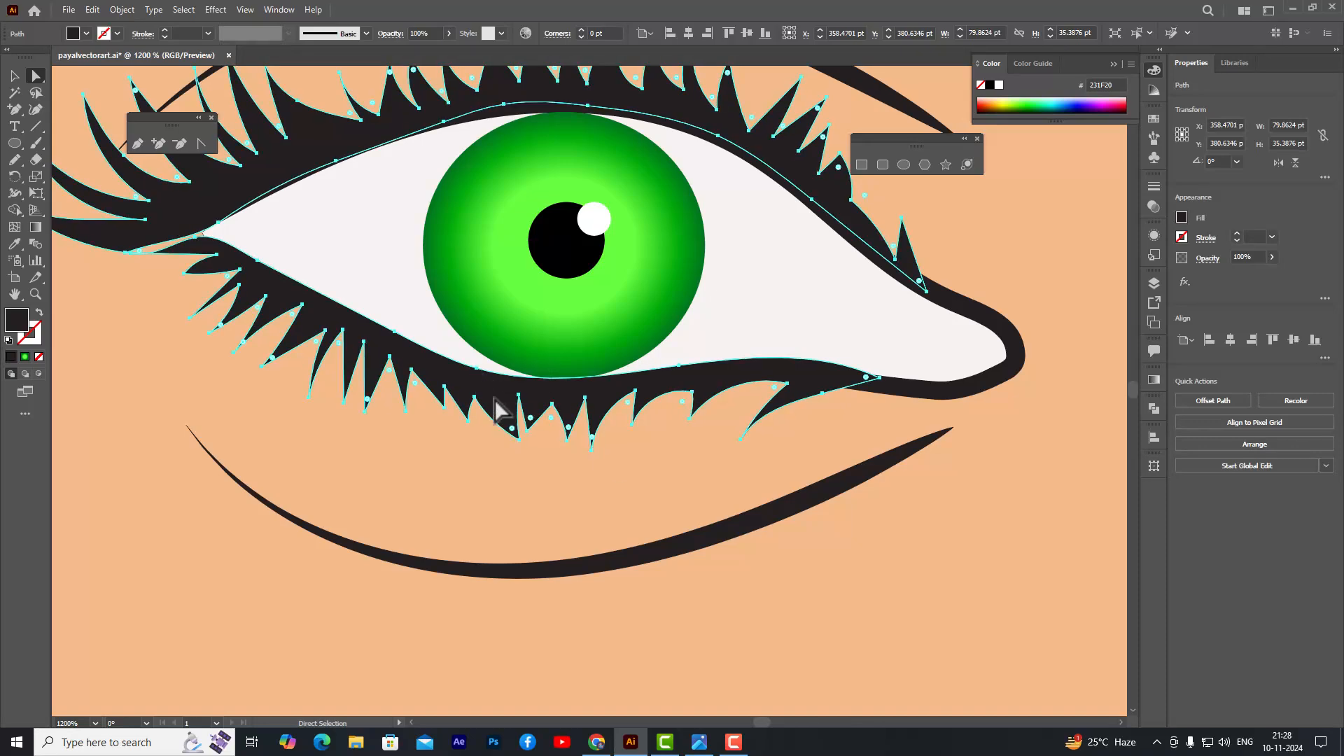
{"action": "left_click", "coordinate": [212, 376]}
{"action": "scroll", "coordinate": [815, 273], "scroll_direction": "down", "scroll_amount": 6, "text": "alt"}
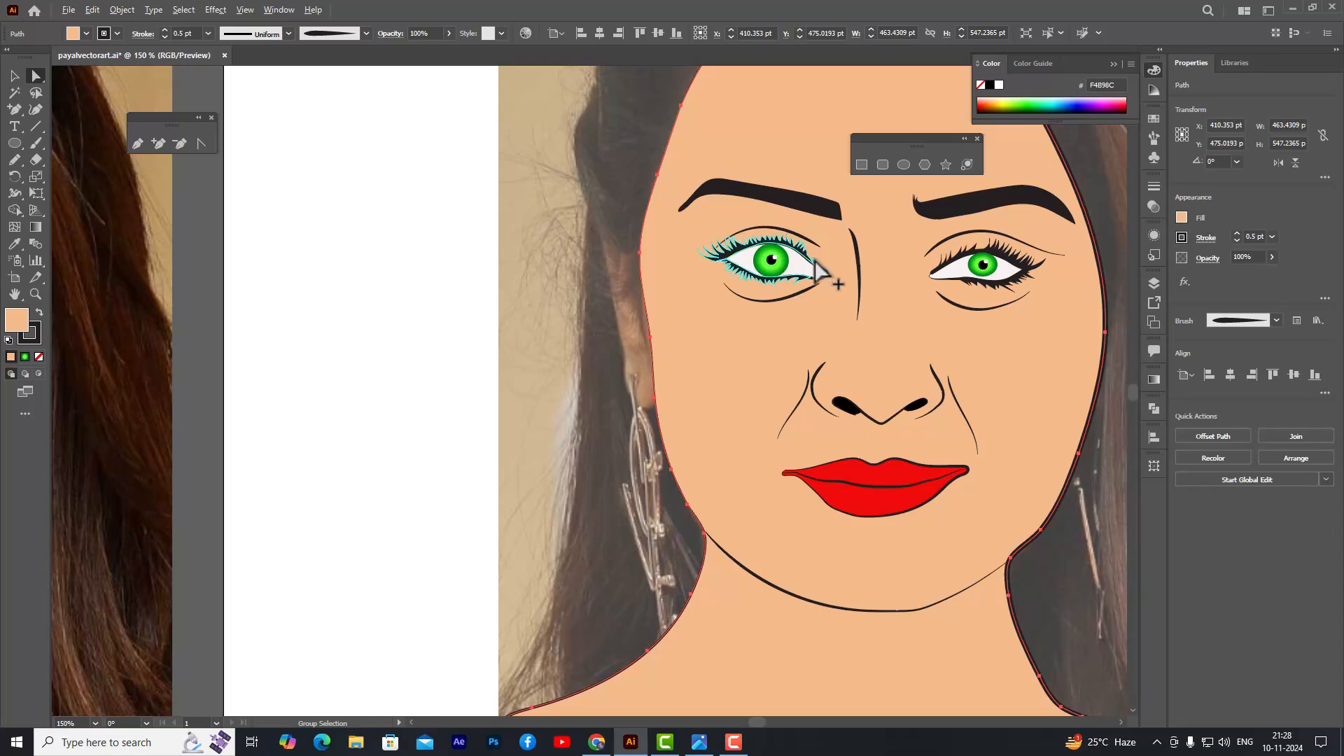
{"action": "left_click", "coordinate": [391, 287]}
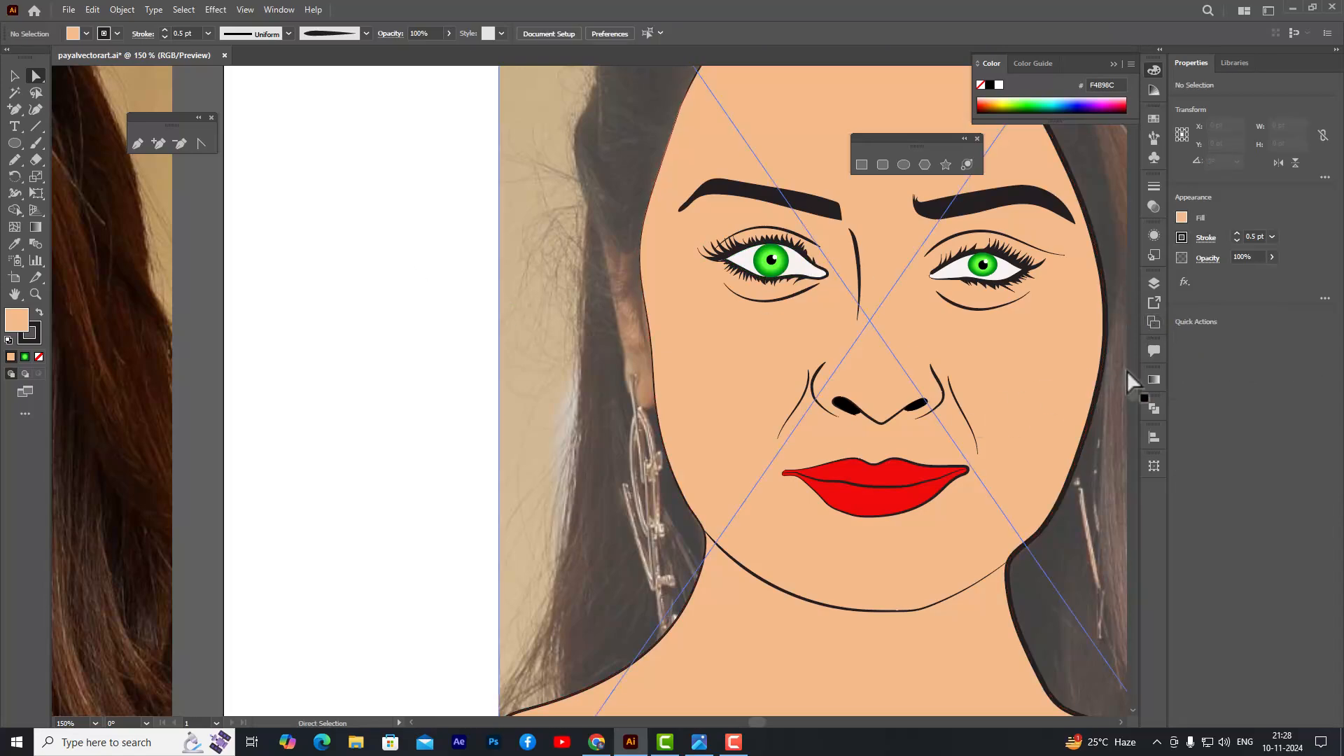
- Enlarge the right-hand eye's iris group to about 22.06 pt wide and 17.82 pt high, and lower its upper edge slightly
{"action": "key", "text": "space"}
{"action": "scroll", "coordinate": [1036, 339], "scroll_direction": "up", "scroll_amount": 6, "text": "alt"}
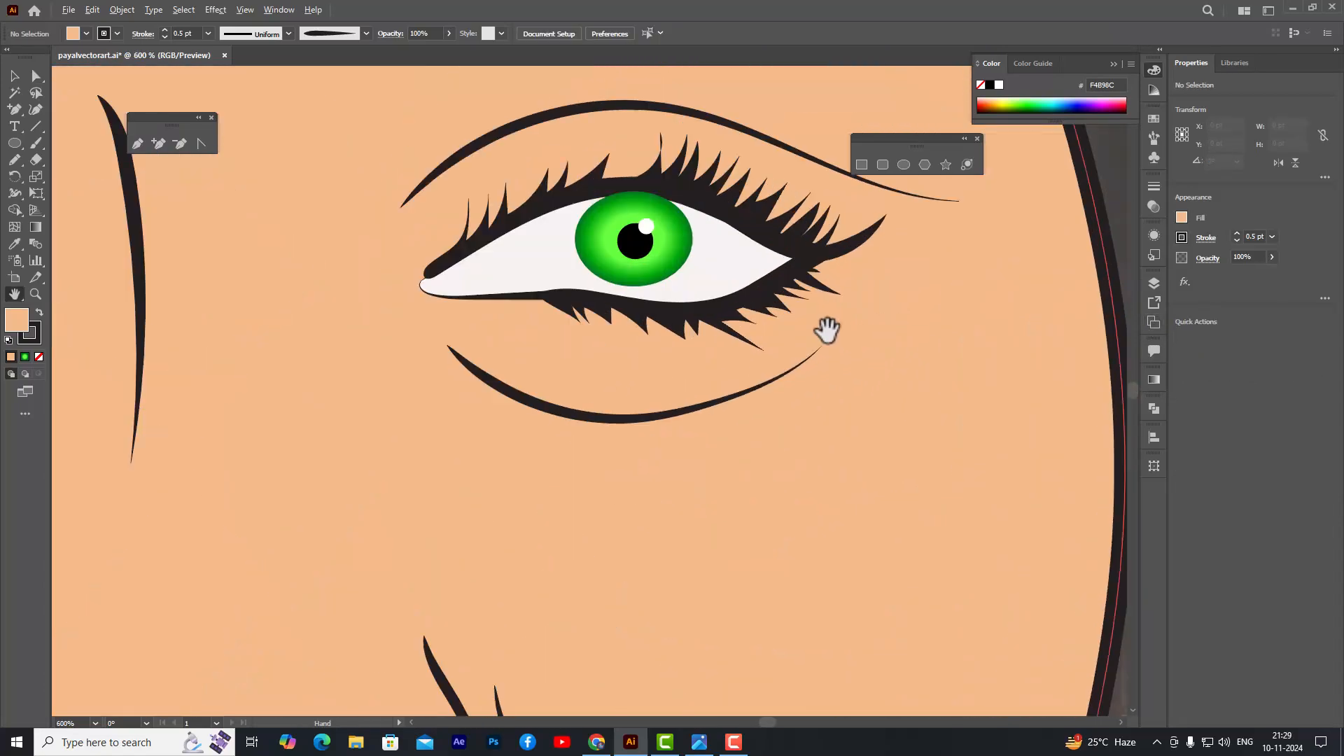
{"action": "left_click", "coordinate": [16, 75]}
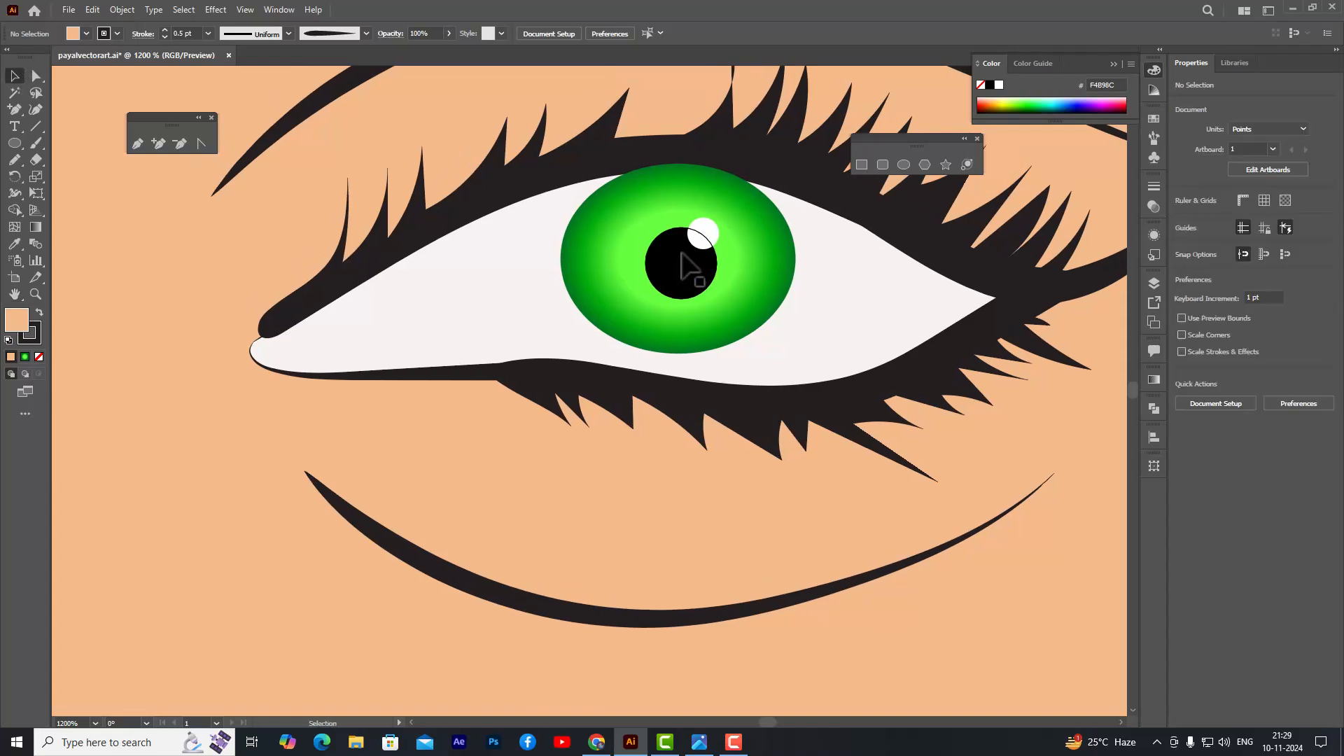
{"action": "left_click", "coordinate": [694, 245]}
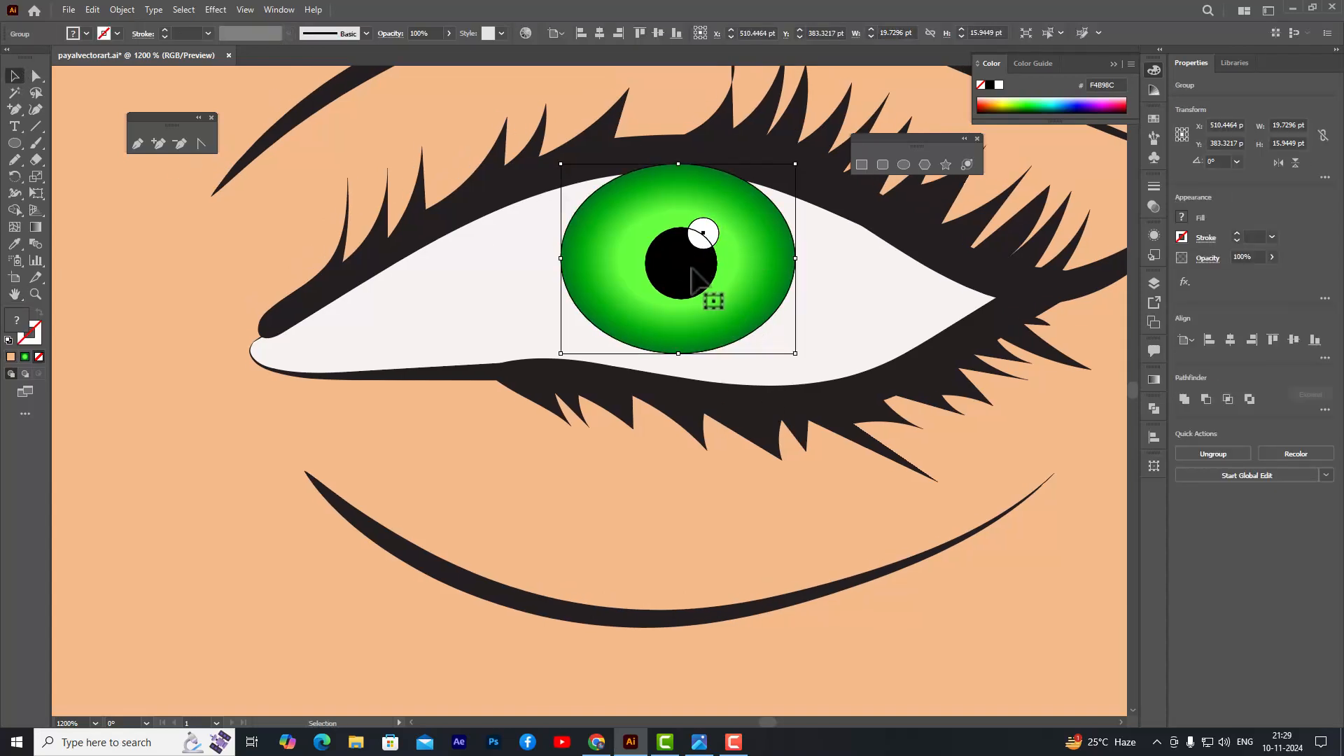
{"action": "left_click_drag", "start_coordinate": [678, 353], "coordinate": [678, 376]}
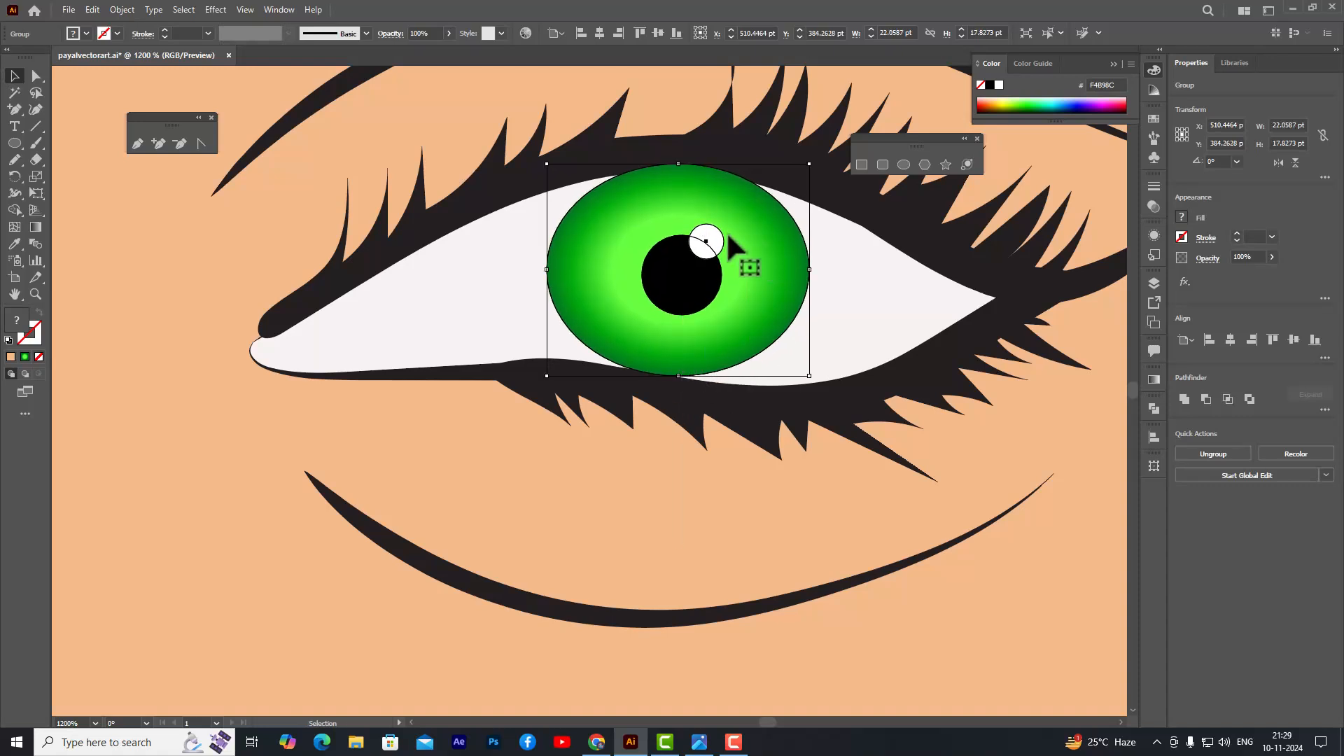
{"action": "left_click", "coordinate": [439, 134]}
{"action": "left_click", "coordinate": [699, 207]}
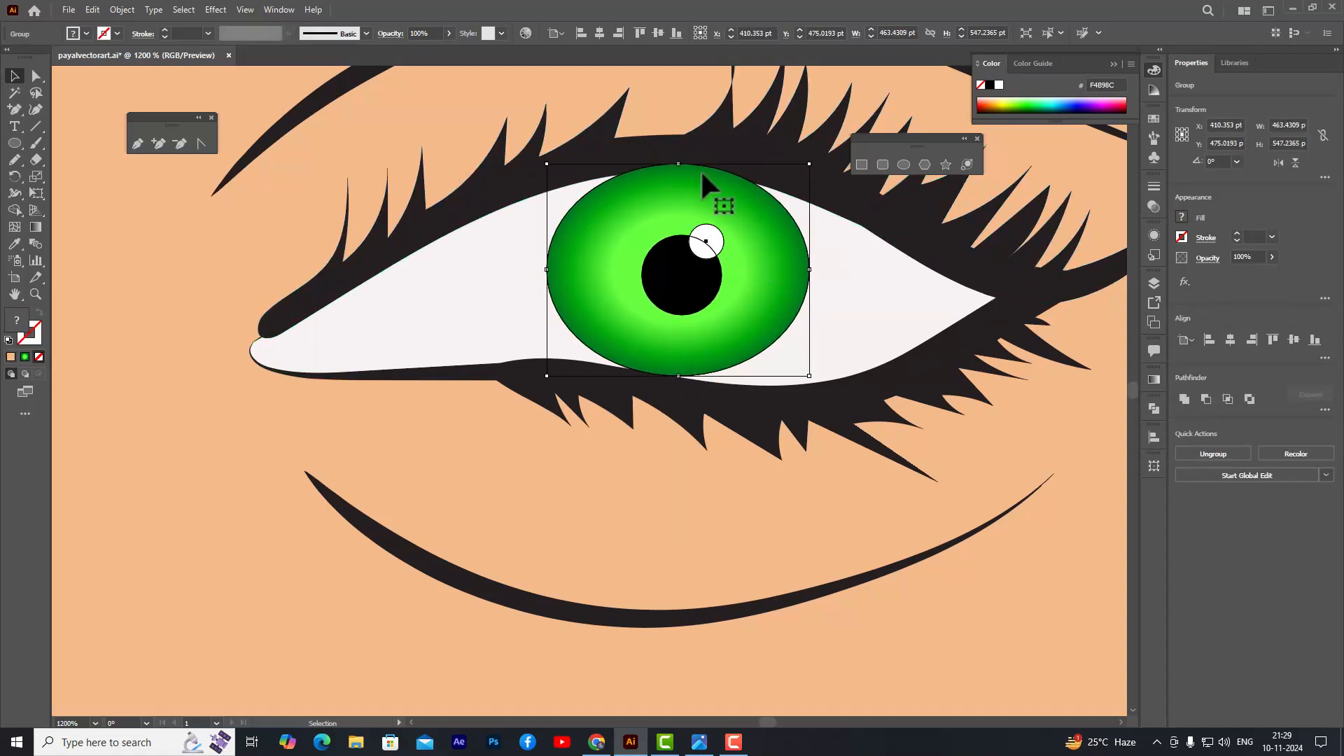
{"action": "left_click_drag", "start_coordinate": [678, 164], "coordinate": [683, 169]}
{"action": "left_click", "coordinate": [444, 125]}
{"action": "scroll", "coordinate": [828, 238], "scroll_direction": "down", "scroll_amount": 10}
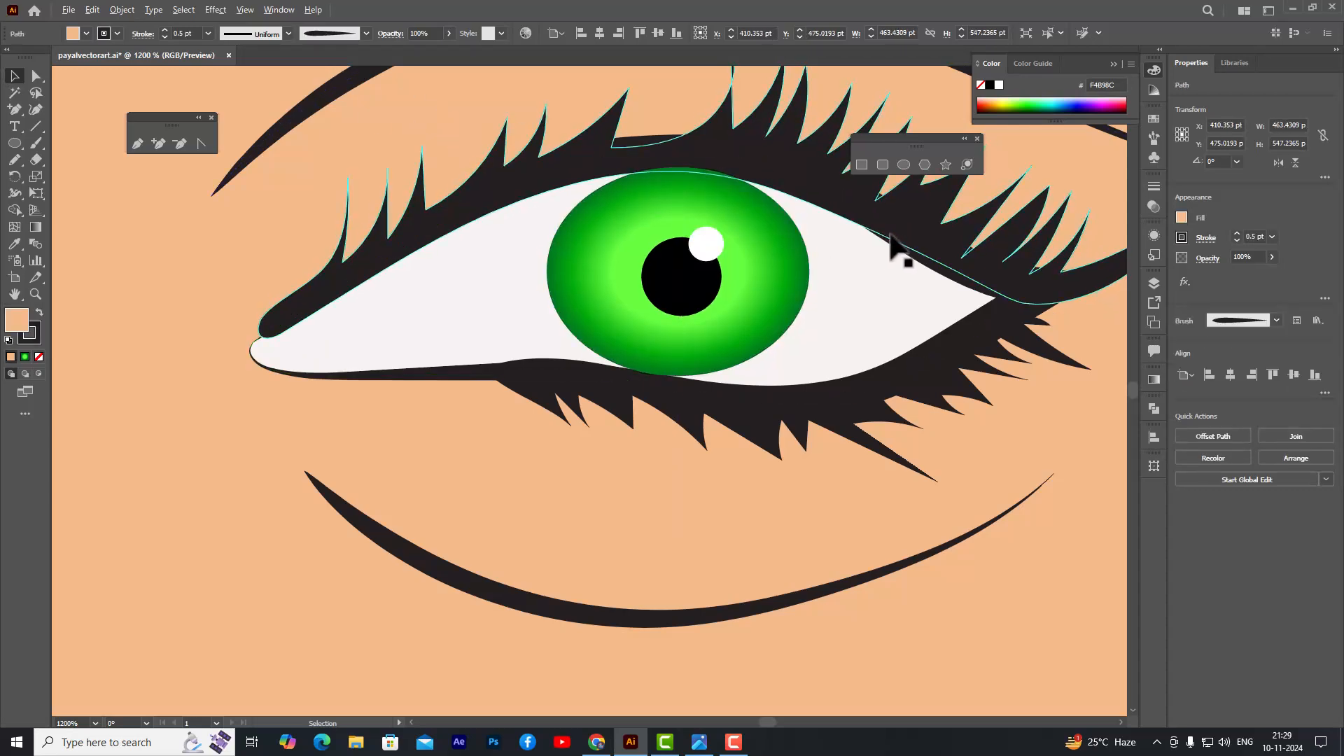
{"action": "scroll", "coordinate": [987, 252], "scroll_direction": "up", "scroll_amount": 3}
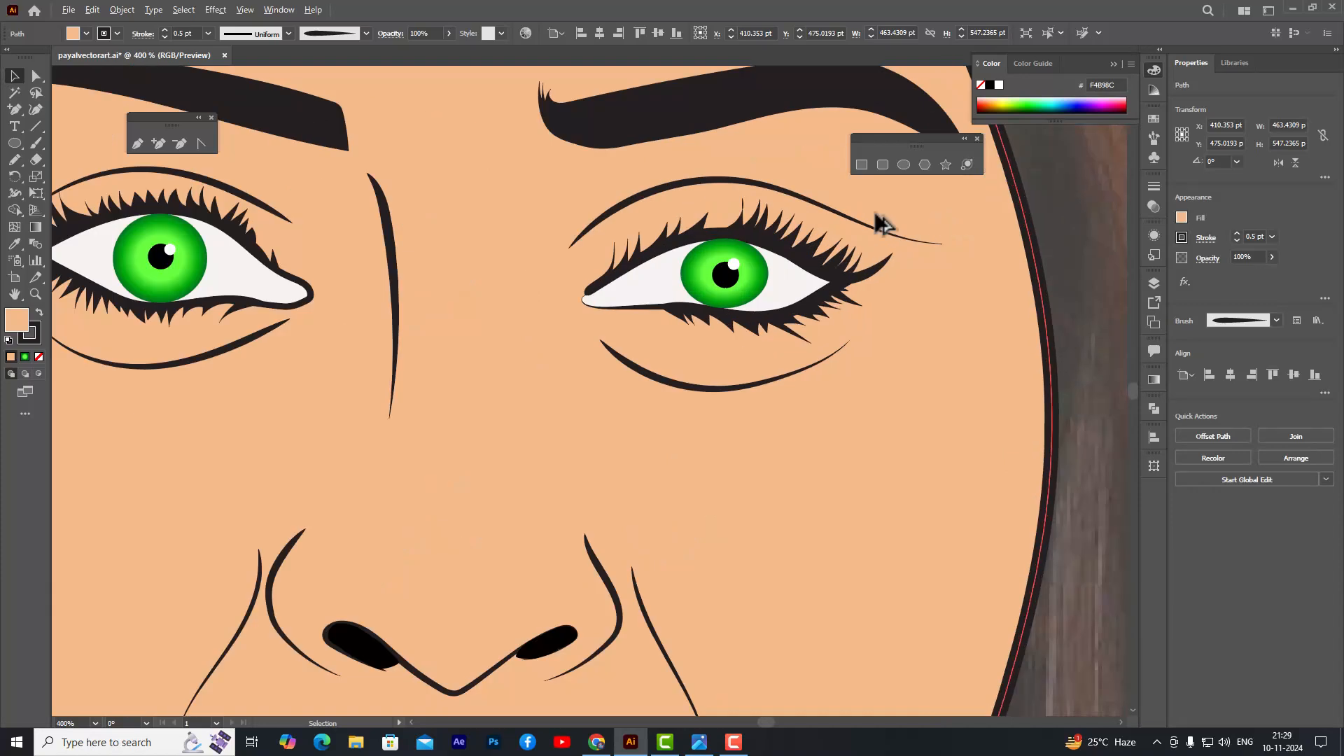
- Replace the right-hand eye's iris with a copy of the left-hand eye's iris, pupil and highlight, grouped together
{"action": "left_click", "coordinate": [728, 266]}
{"action": "key", "text": "Delete"}
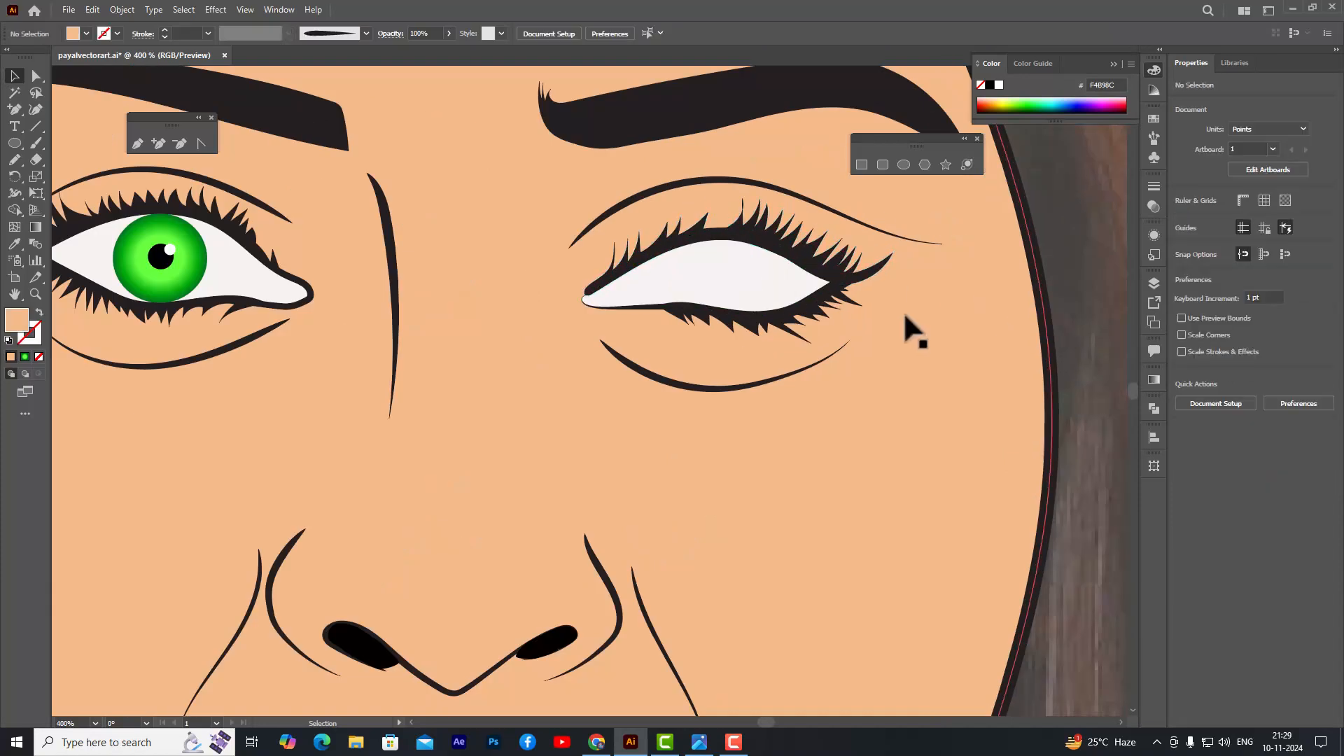
{"action": "left_click", "coordinate": [172, 251]}
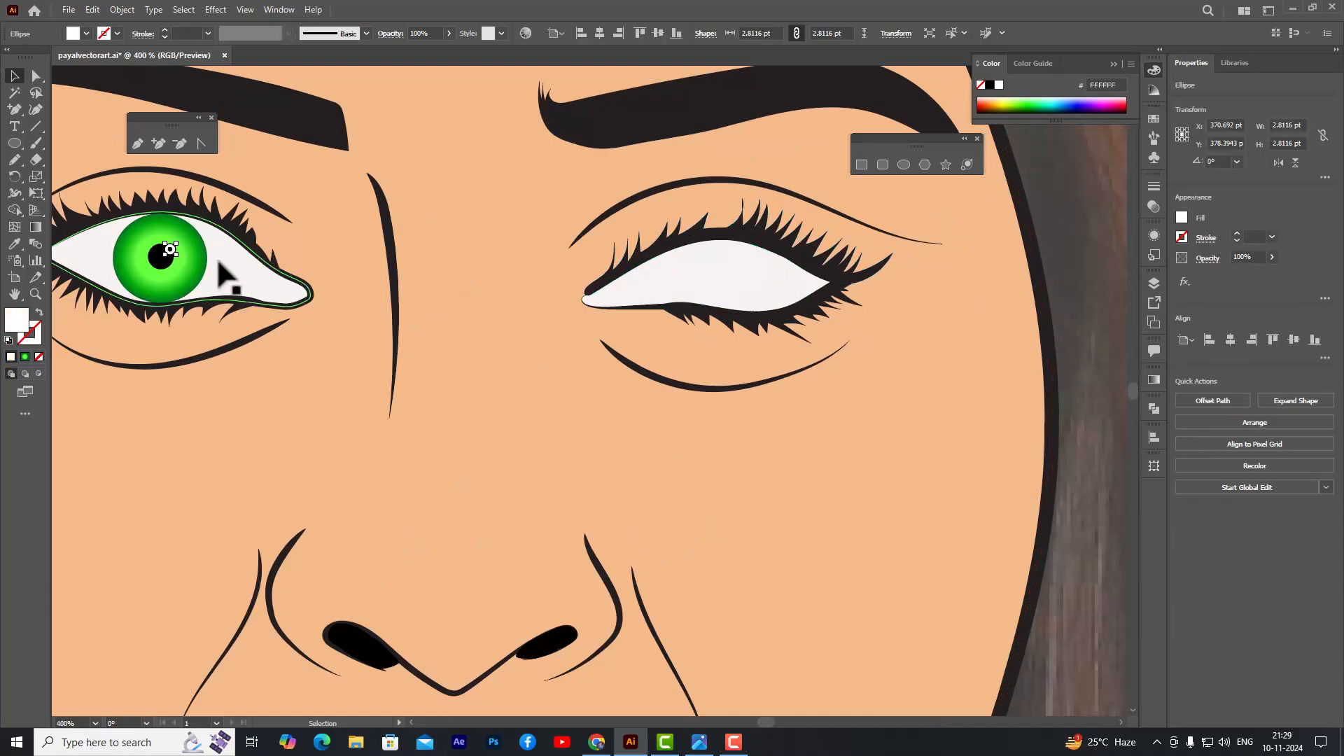
{"action": "left_click", "coordinate": [163, 261], "text": "shift"}
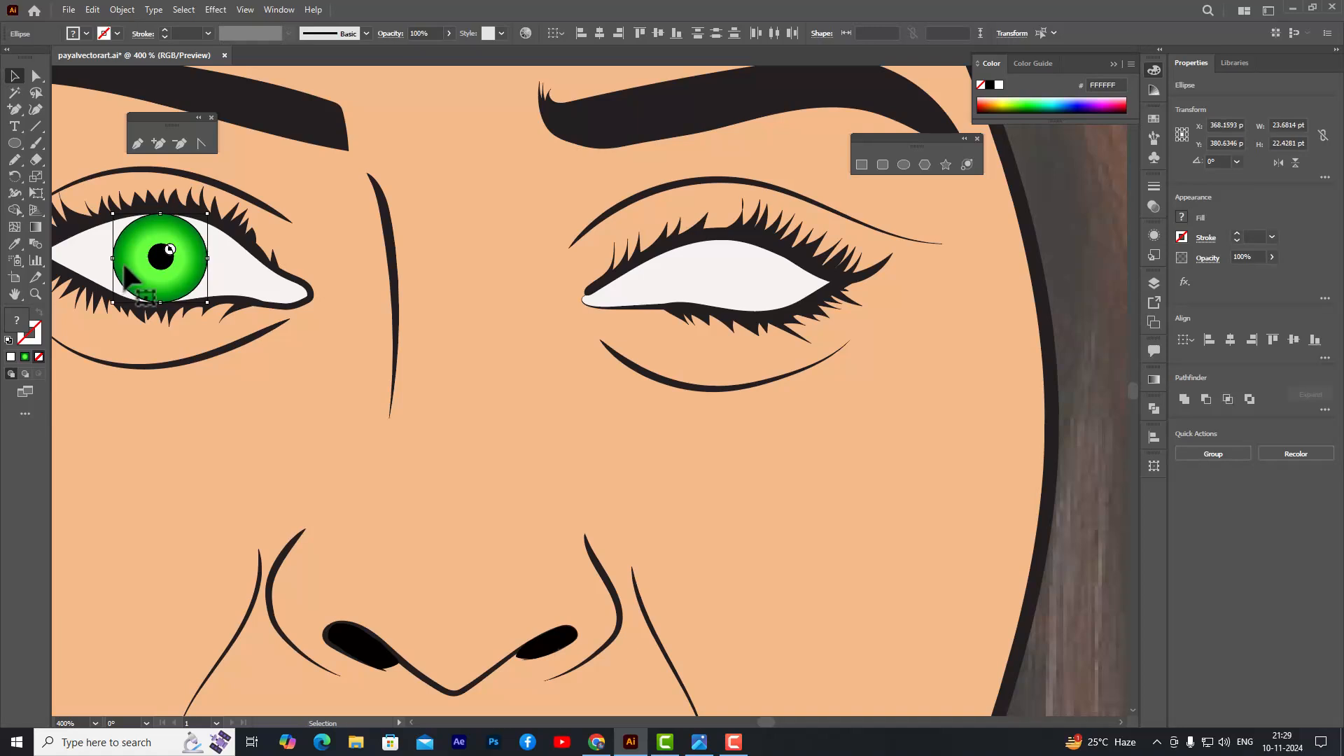
{"action": "key", "text": "v"}
{"action": "left_click", "coordinate": [129, 277]}
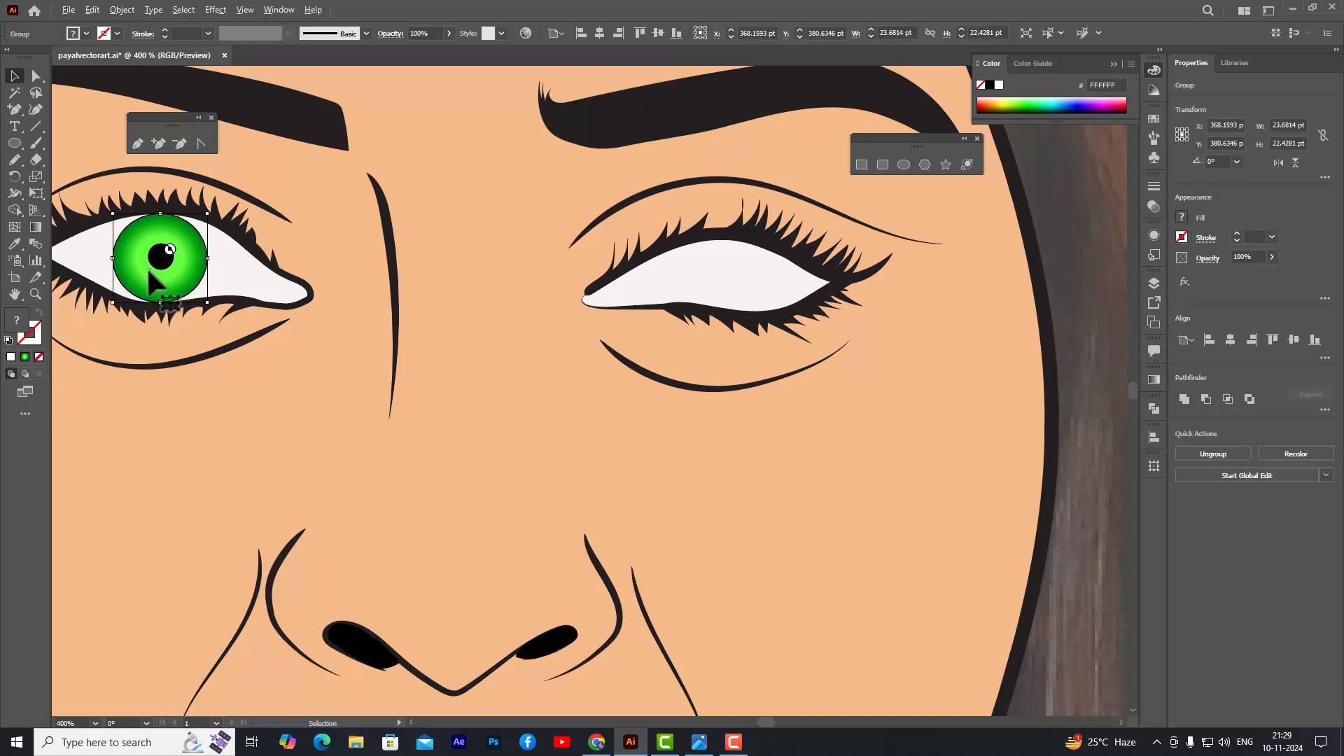
{"action": "left_click_drag", "start_coordinate": [150, 272], "coordinate": [710, 285]}
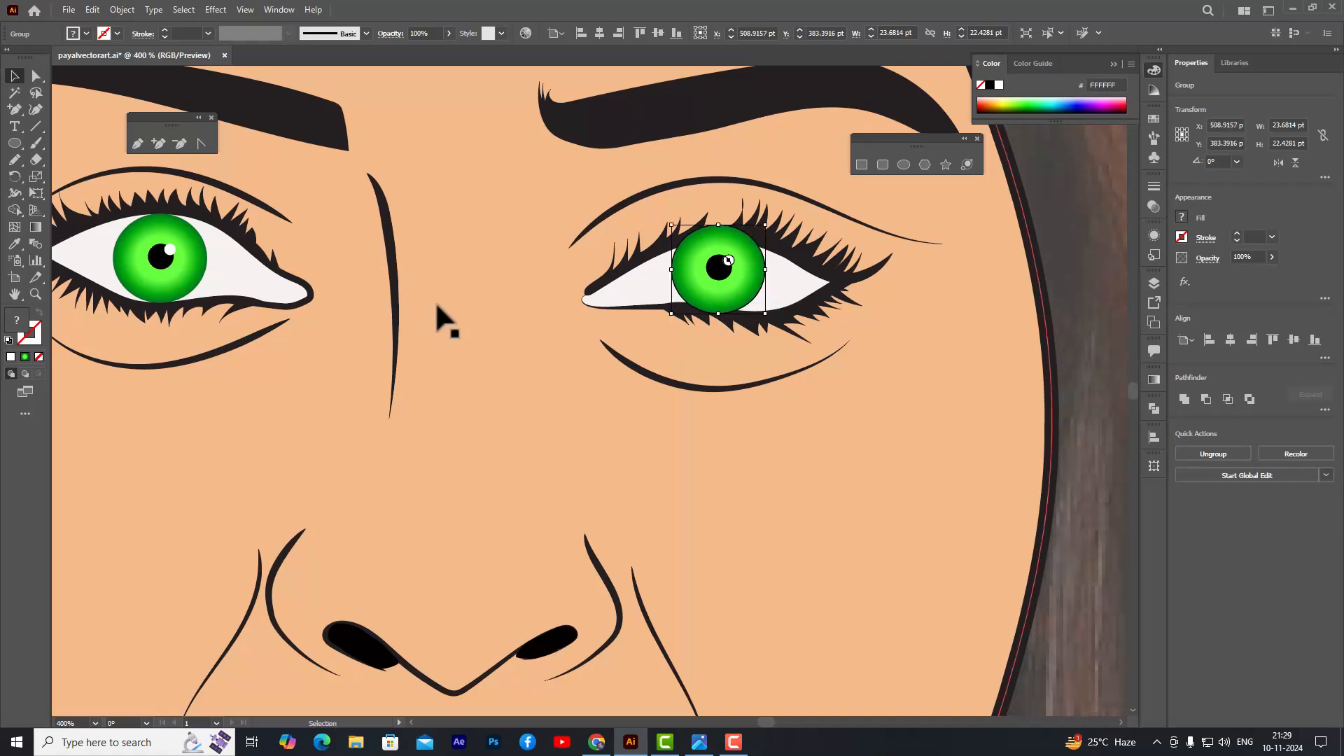
- Scale the right-hand eye's iris group to about 20.99 pt wide and 19.88 pt high, and position it between the lids
{"action": "left_click", "coordinate": [207, 273]}
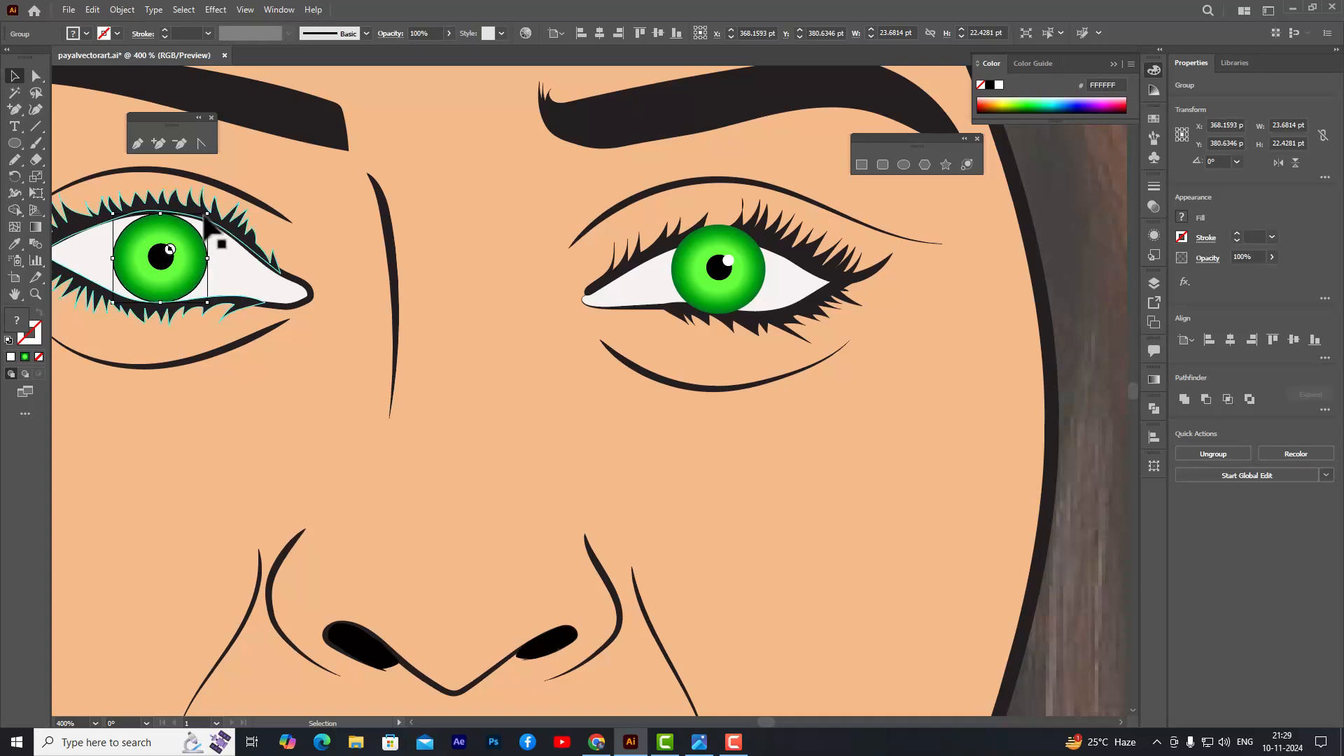
{"action": "left_click", "coordinate": [759, 276]}
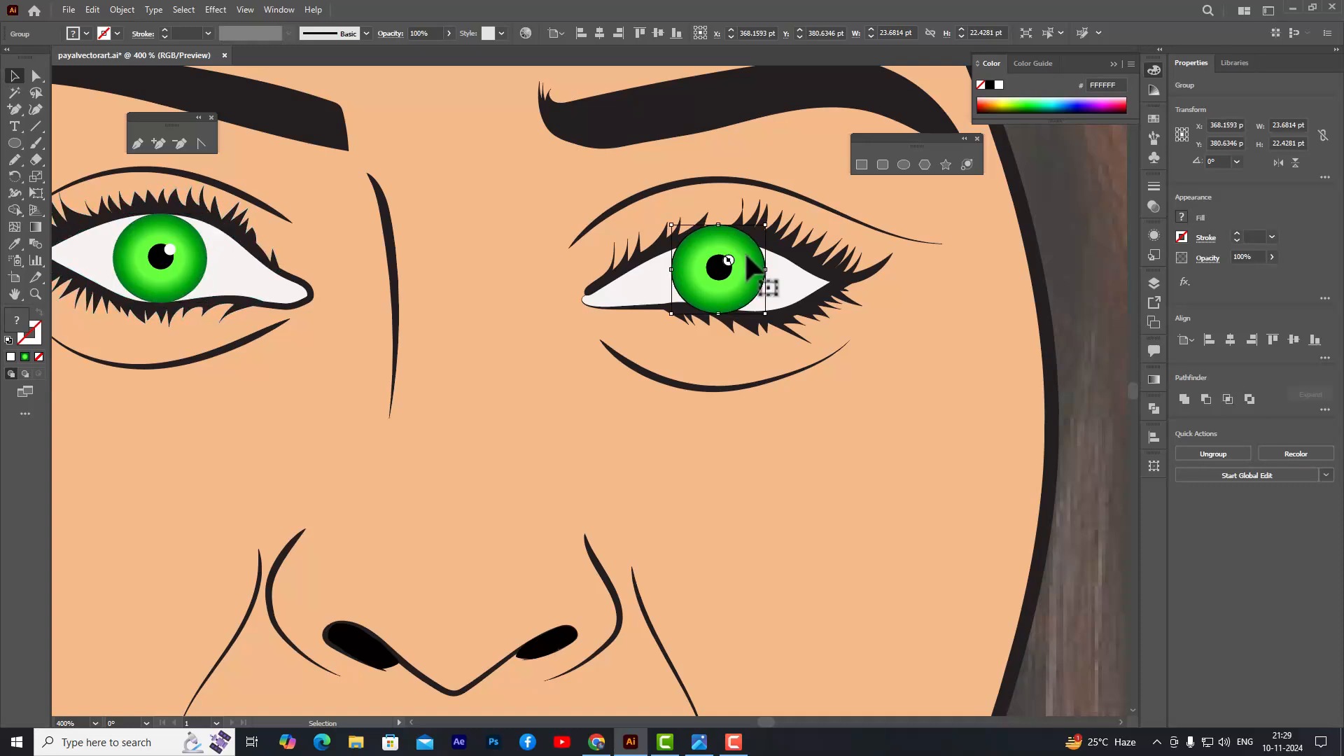
{"action": "scroll", "coordinate": [759, 245], "scroll_direction": "up", "scroll_amount": 3}
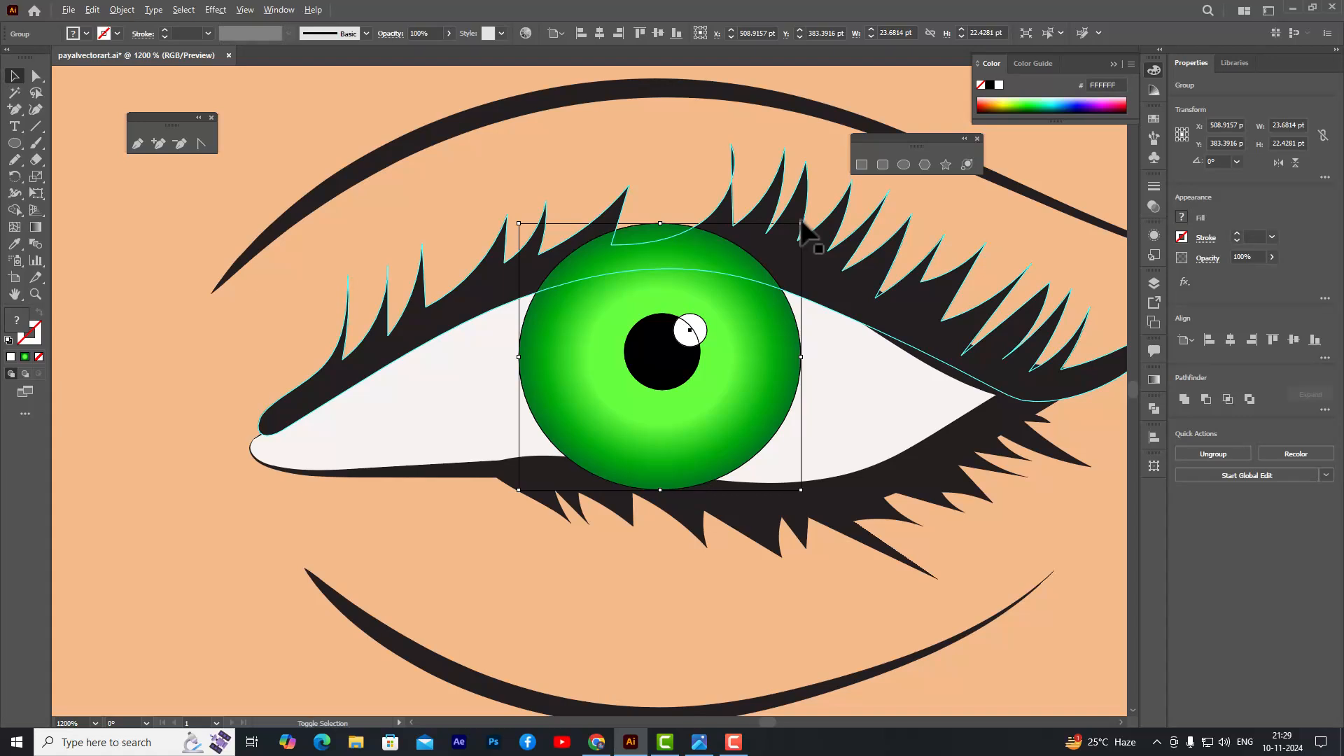
{"action": "left_click_drag", "start_coordinate": [801, 222], "coordinate": [784, 236]}
{"action": "left_click_drag", "start_coordinate": [696, 297], "coordinate": [707, 305]}
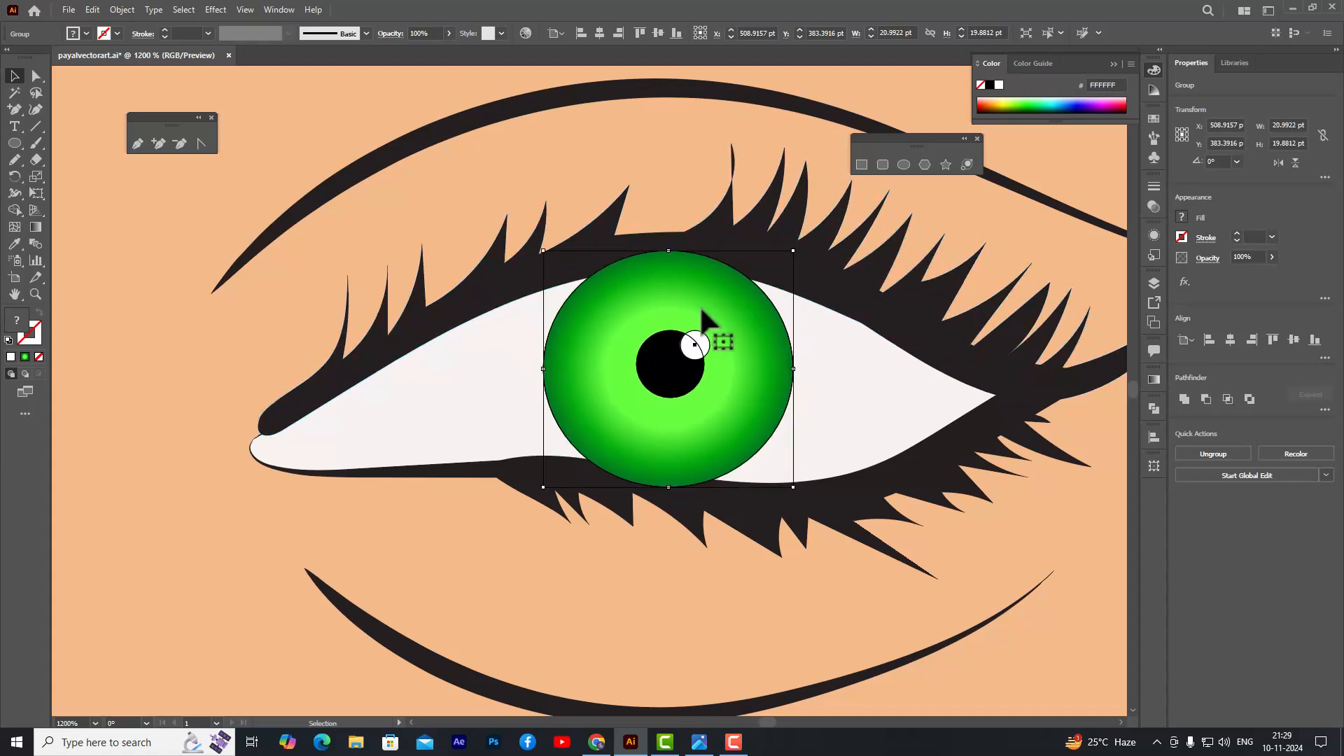
{"action": "left_click", "coordinate": [704, 509]}
{"action": "left_click", "coordinate": [708, 372]}
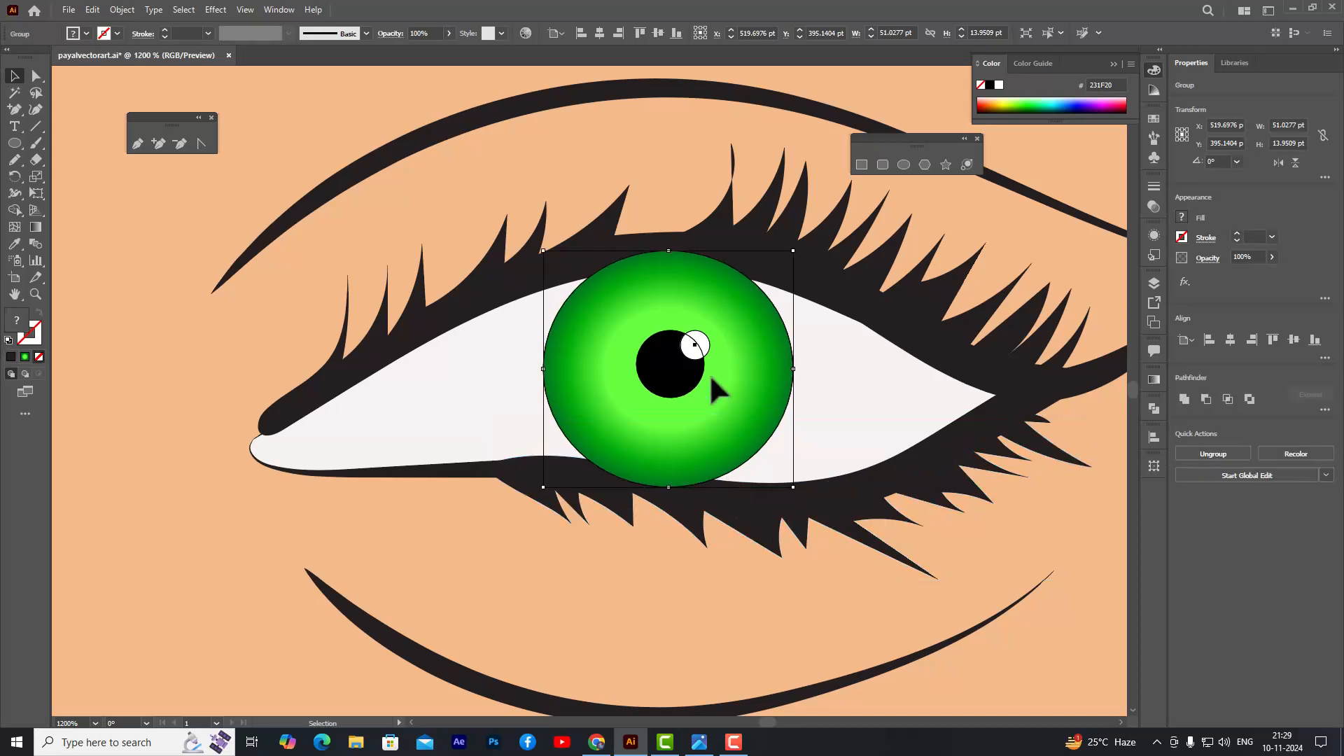
- Move the eyeballs layer below the eyelashes layer so that the lashes overlap both irises
{"action": "scroll", "coordinate": [850, 323], "scroll_direction": "down", "scroll_amount": 2}
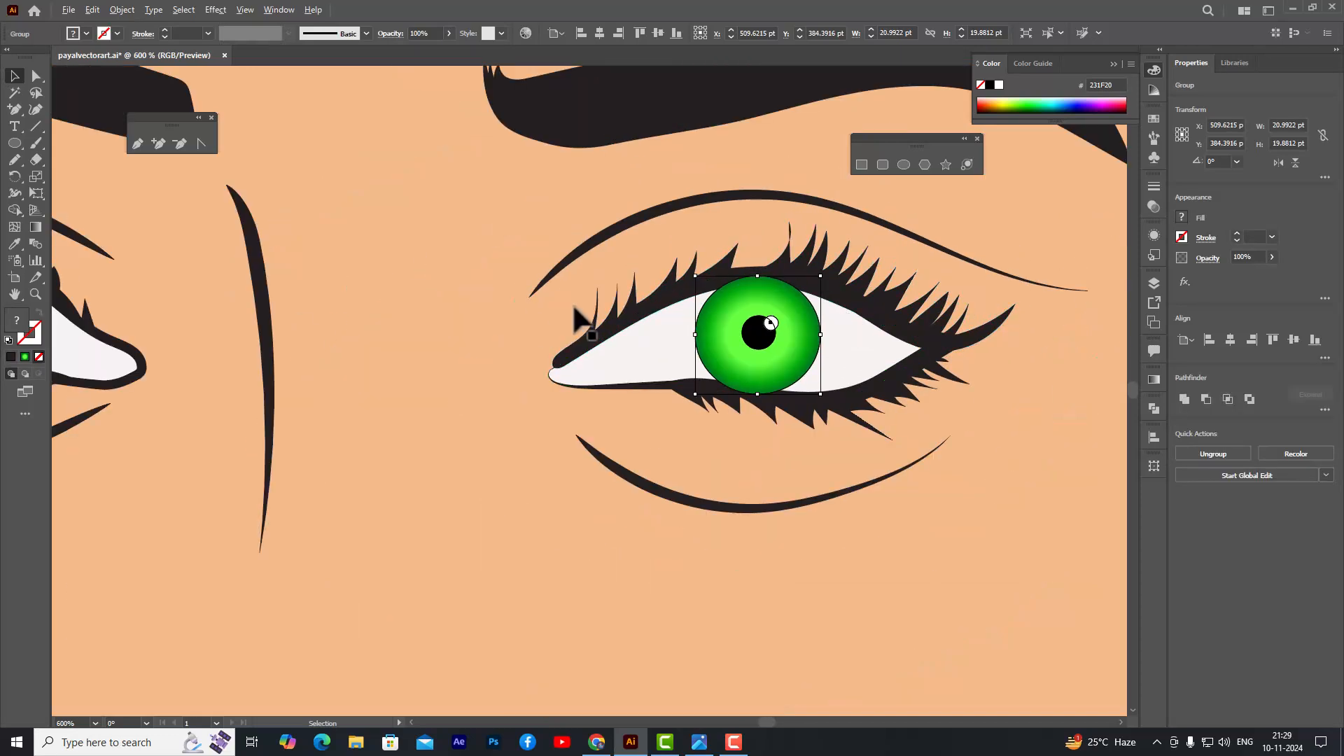
{"action": "scroll", "coordinate": [543, 329], "scroll_direction": "down", "scroll_amount": 2}
{"action": "left_click", "coordinate": [238, 303]}
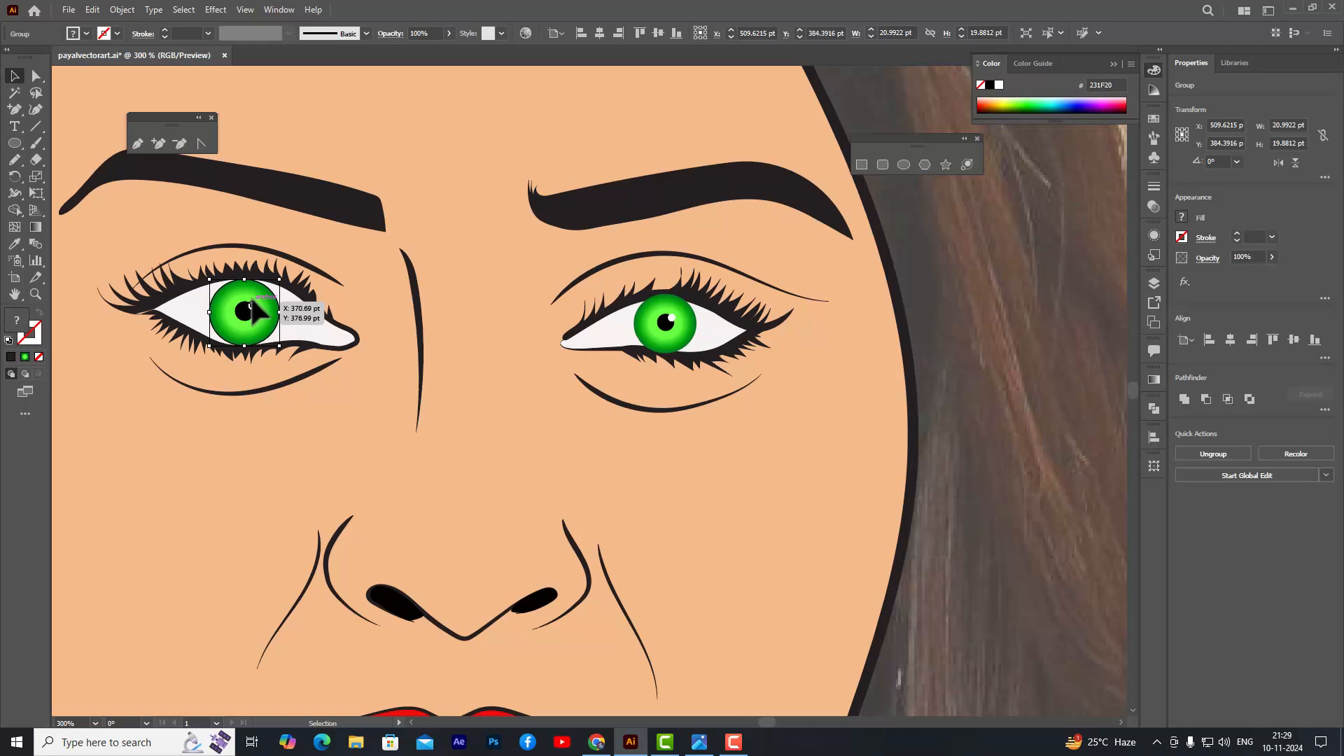
{"action": "left_click", "coordinate": [505, 283]}
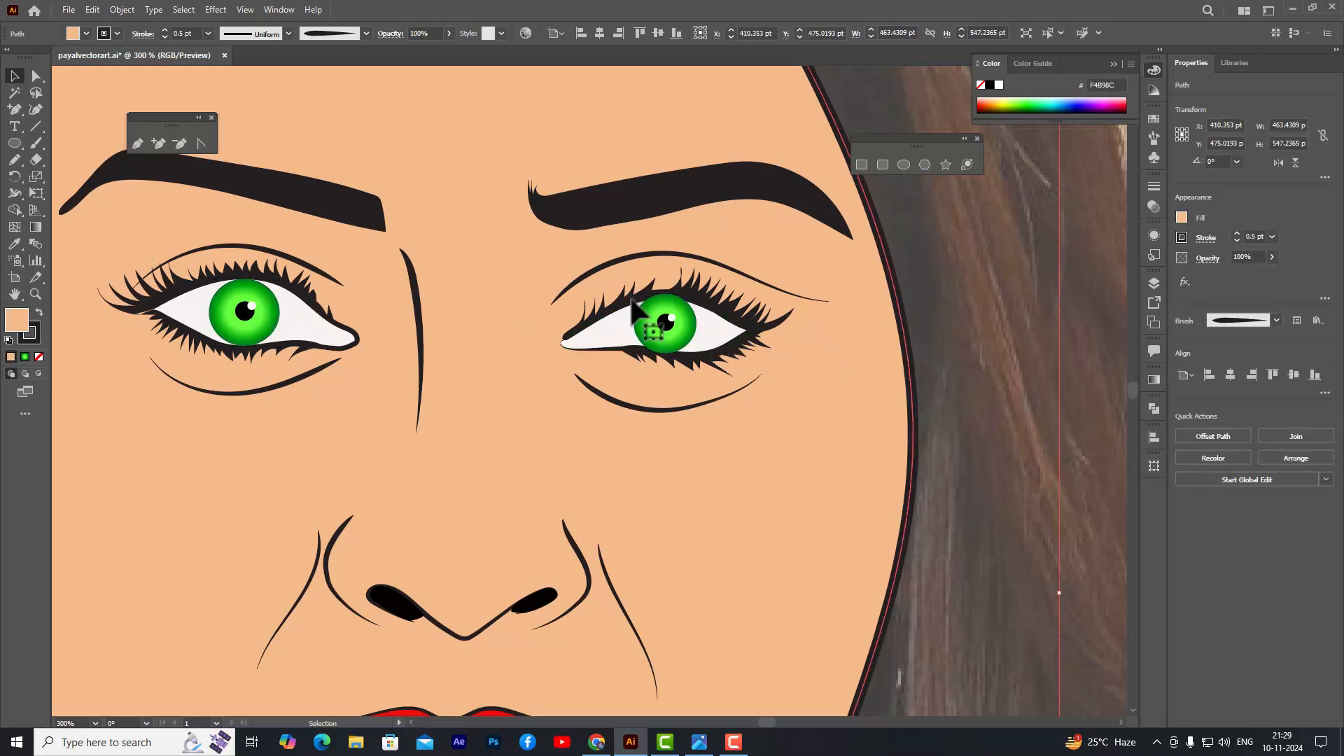
{"action": "scroll", "coordinate": [876, 325], "scroll_direction": "down", "scroll_amount": 3}
{"action": "left_click", "coordinate": [1027, 288]}
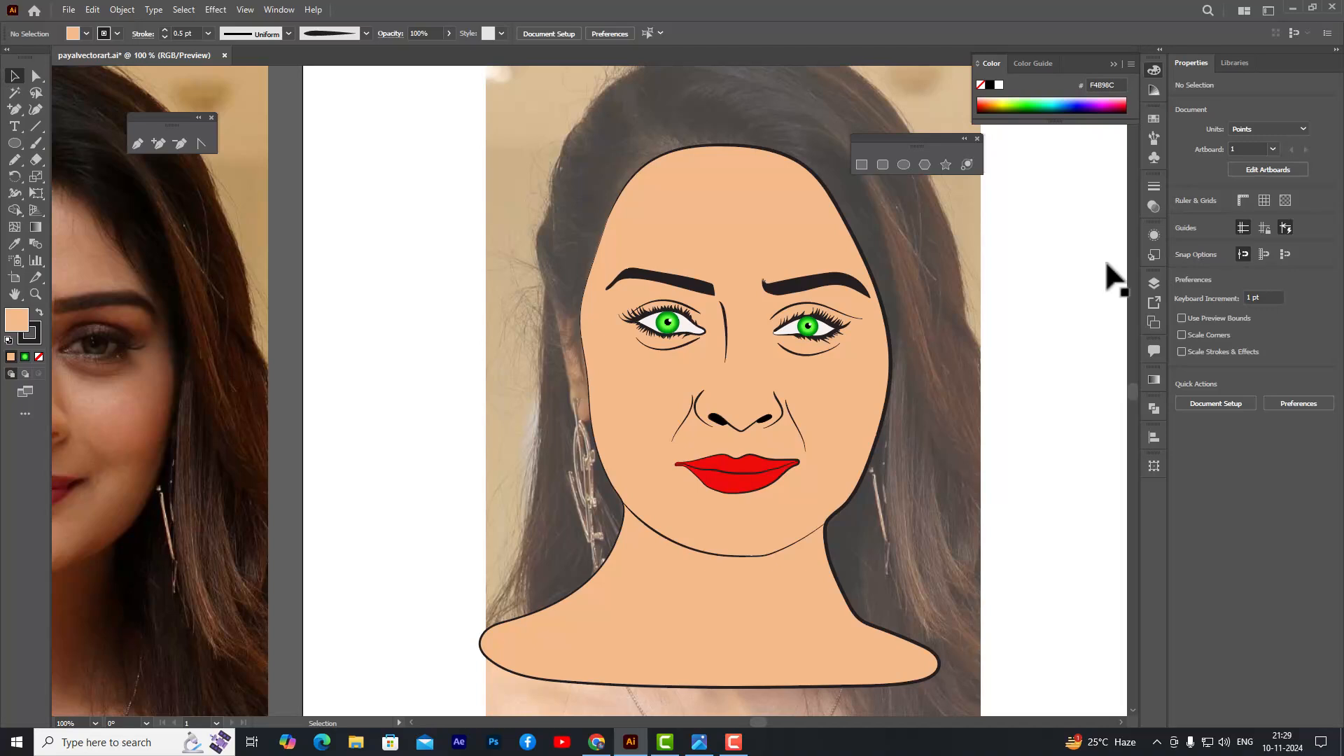
{"action": "left_click", "coordinate": [1153, 284]}
{"action": "left_click", "coordinate": [1057, 299]}
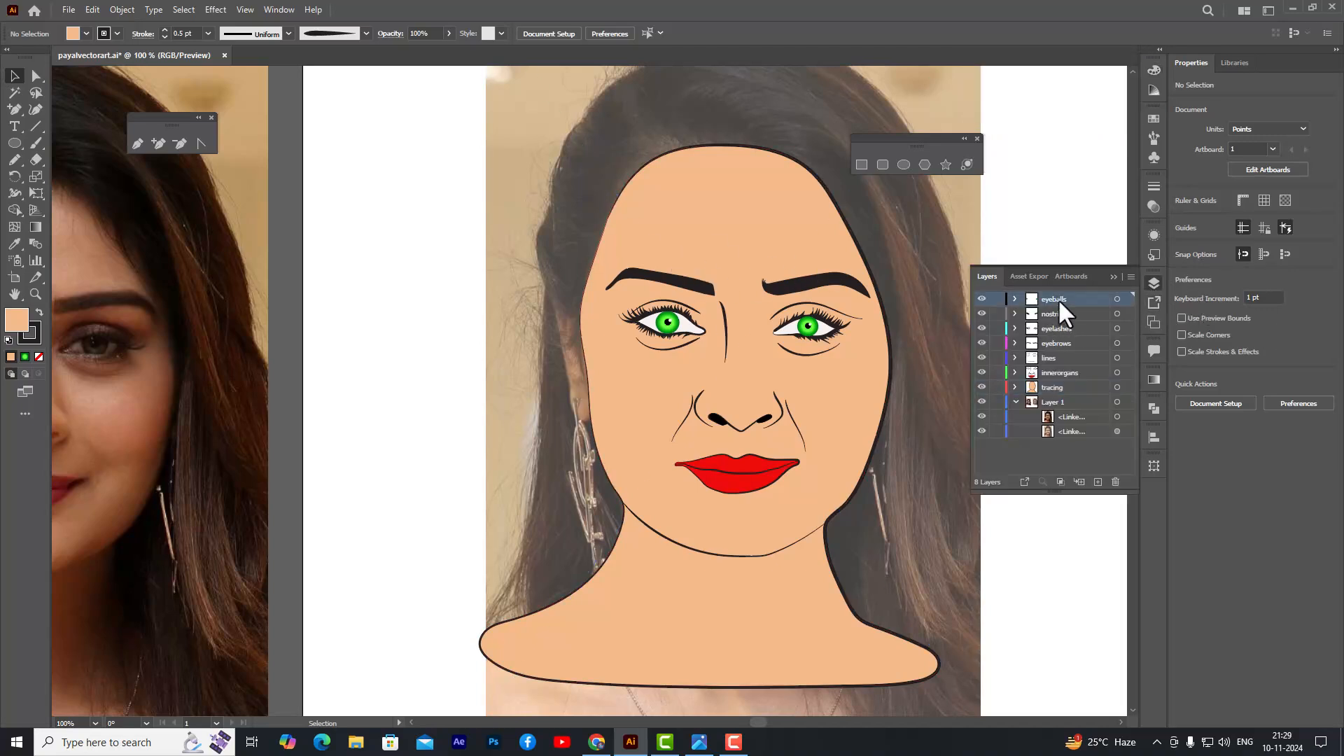
{"action": "left_click", "coordinate": [981, 299]}
{"action": "left_click_drag", "start_coordinate": [1075, 300], "coordinate": [1075, 336]}
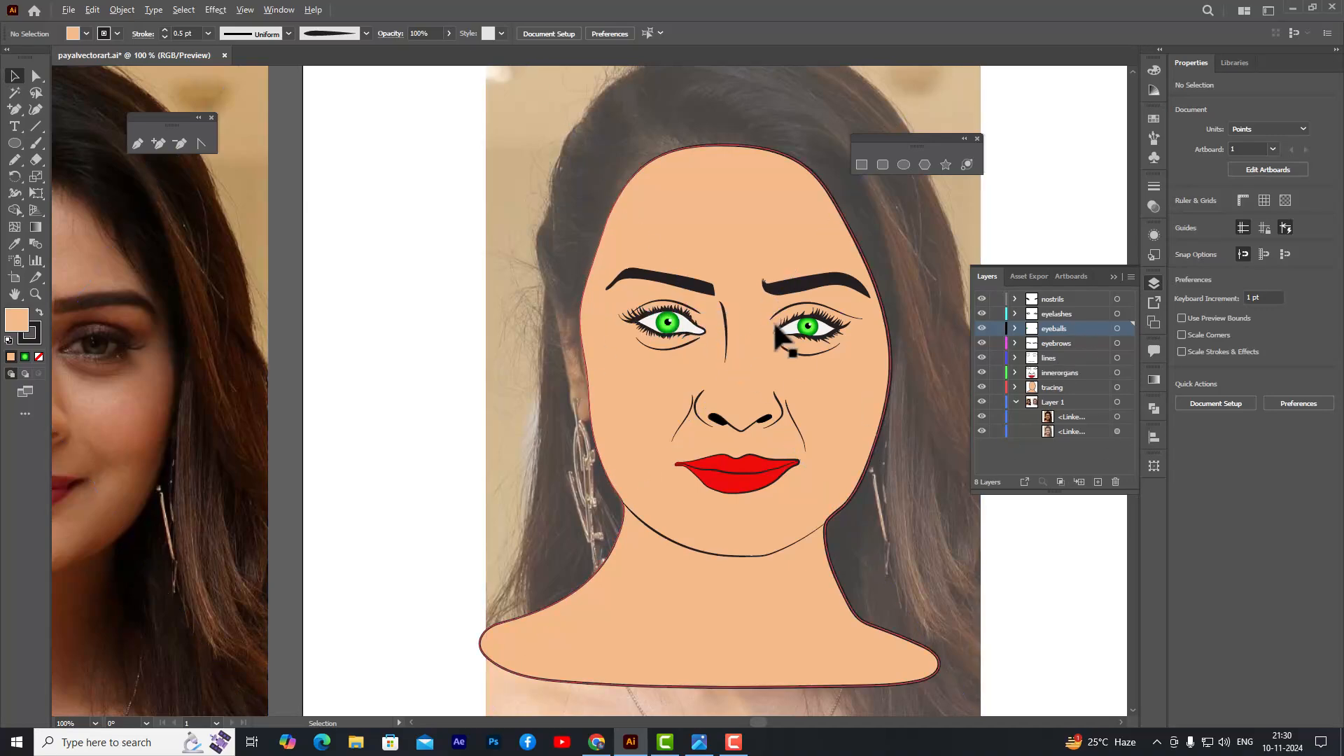
- Examine both green eyes up close and within the whole portrait, checking how the irises sit between the lids
{"action": "scroll", "coordinate": [773, 321], "scroll_direction": "up", "scroll_amount": 2}
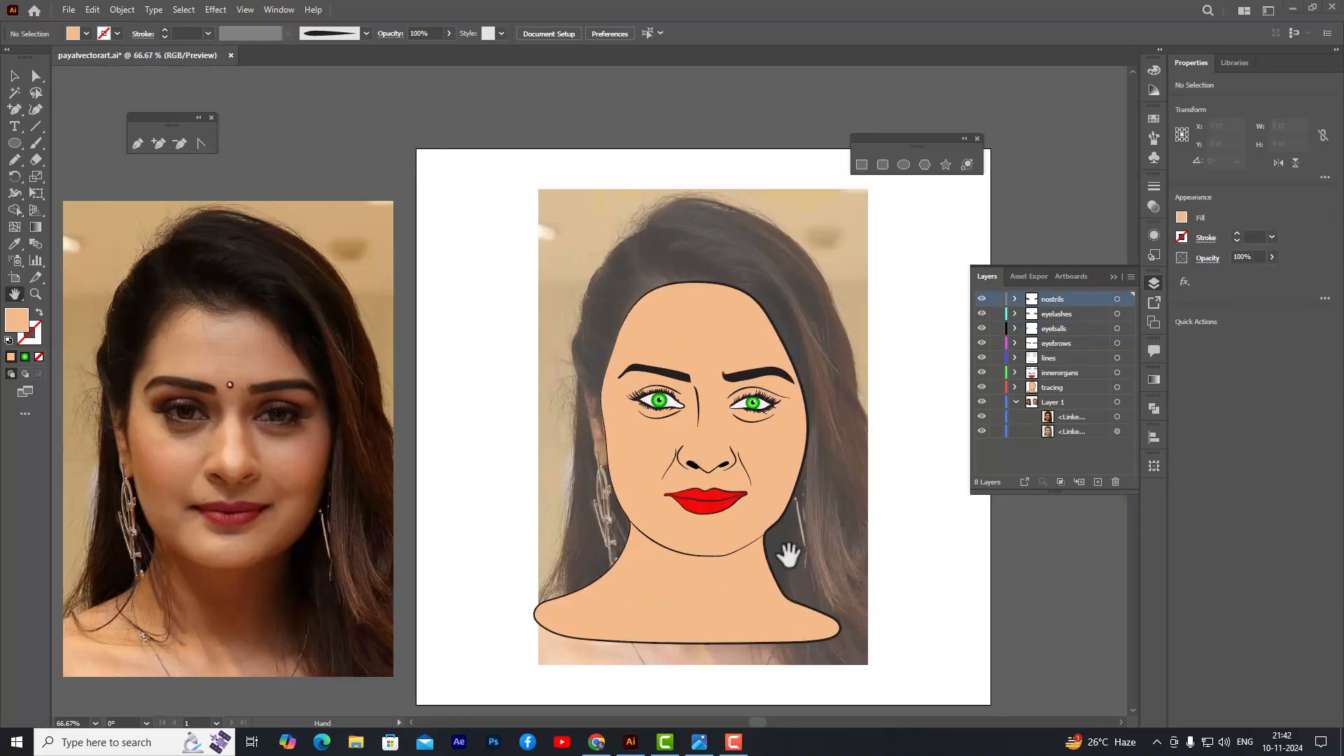
{"action": "scroll", "coordinate": [759, 402], "scroll_direction": "up", "scroll_amount": 1}
{"action": "scroll", "coordinate": [759, 402], "scroll_direction": "up", "scroll_amount": 1}
{"action": "scroll", "coordinate": [553, 360], "scroll_direction": "up", "scroll_amount": 1}
{"action": "scroll", "coordinate": [549, 360], "scroll_direction": "down", "scroll_amount": 1}
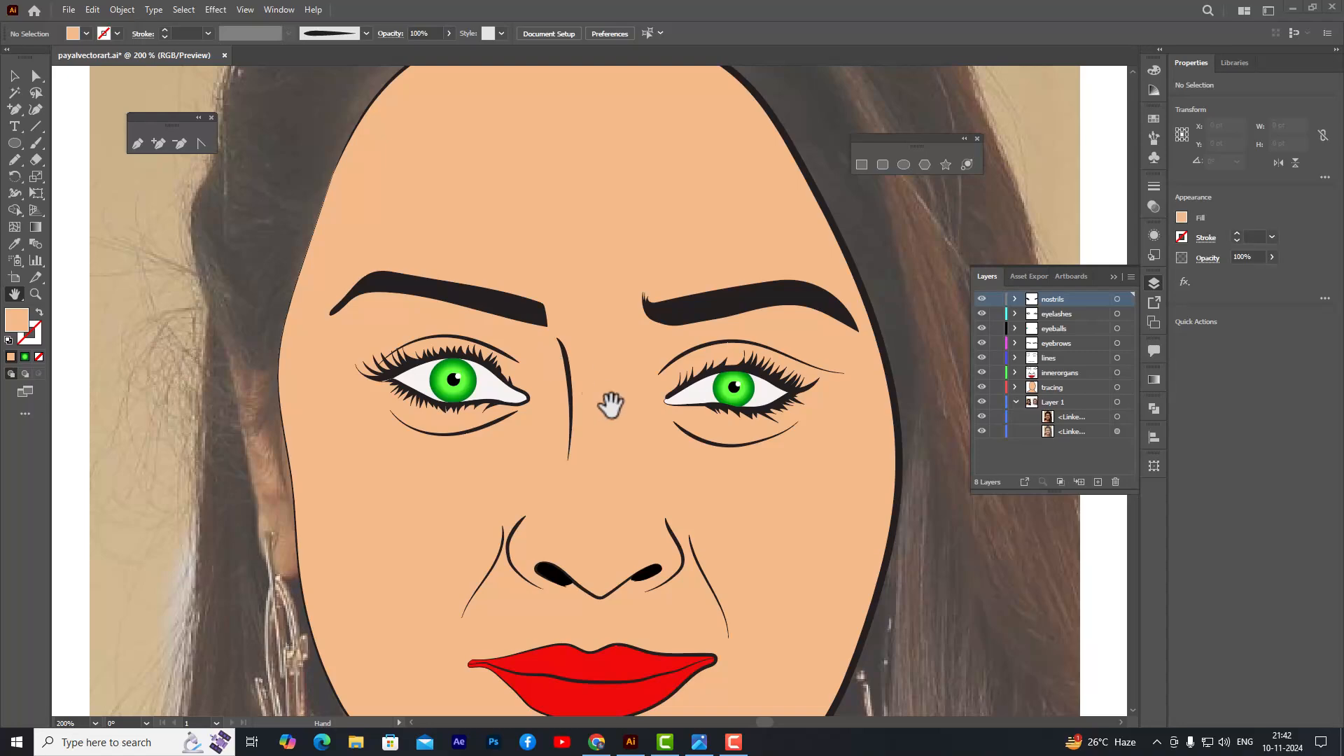
{"action": "left_click_drag", "start_coordinate": [642, 428], "coordinate": [654, 384]}
{"action": "scroll", "coordinate": [651, 389], "scroll_direction": "down", "scroll_amount": 1}
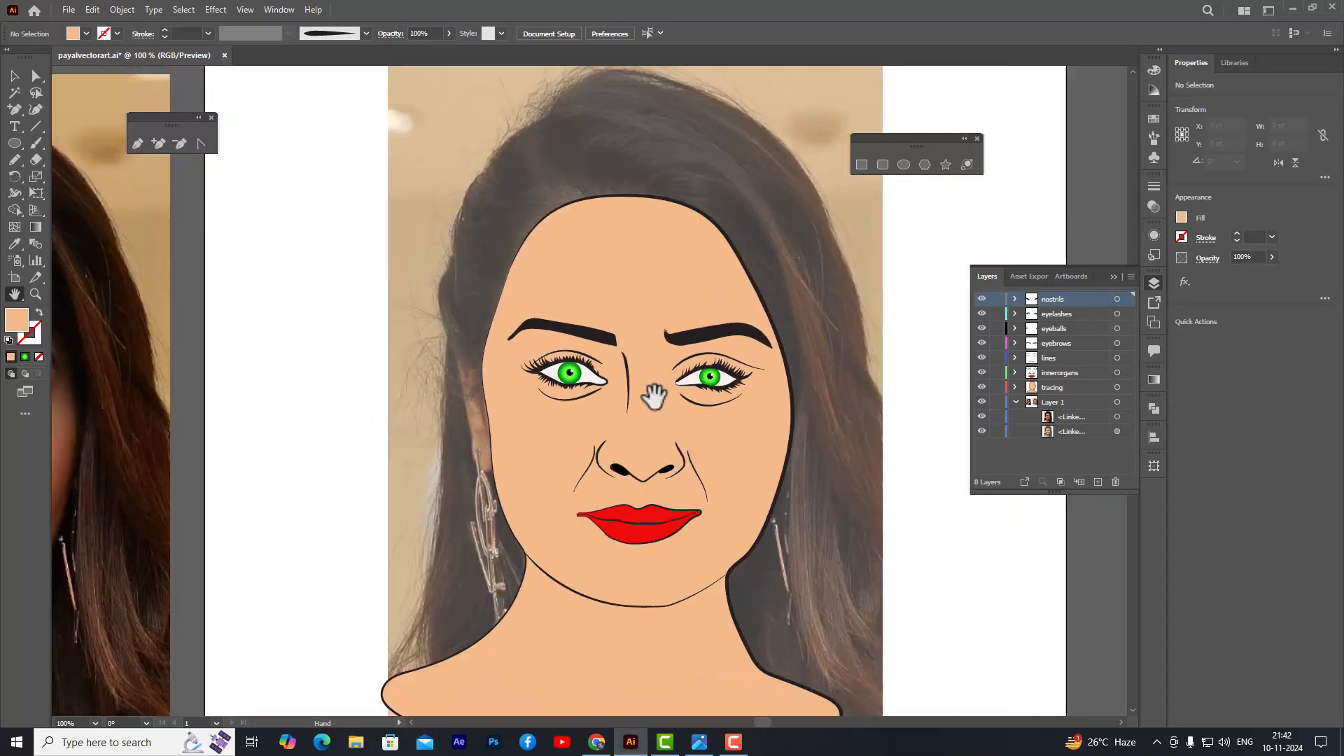
{"action": "scroll", "coordinate": [624, 339], "scroll_direction": "down", "scroll_amount": 1}
{"action": "scroll", "coordinate": [623, 339], "scroll_direction": "up", "scroll_amount": 3}
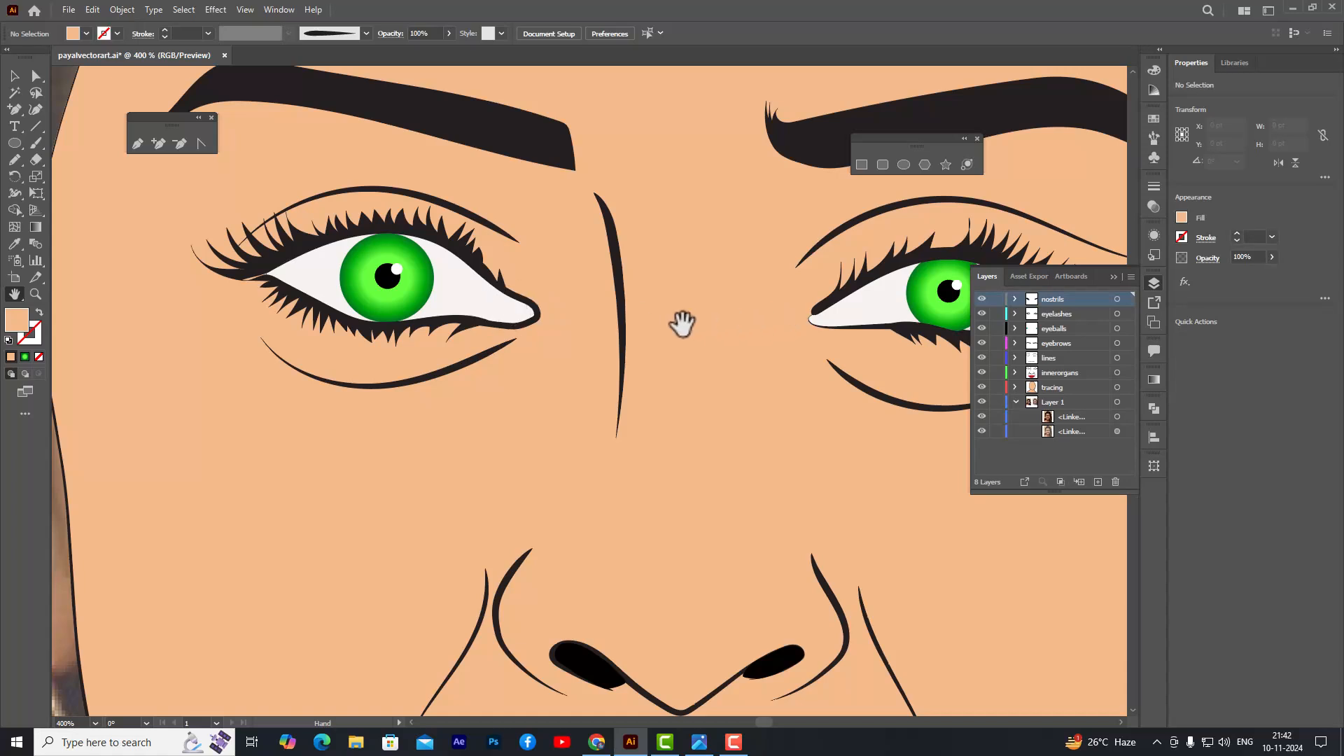
{"action": "left_click_drag", "start_coordinate": [684, 321], "coordinate": [714, 348]}
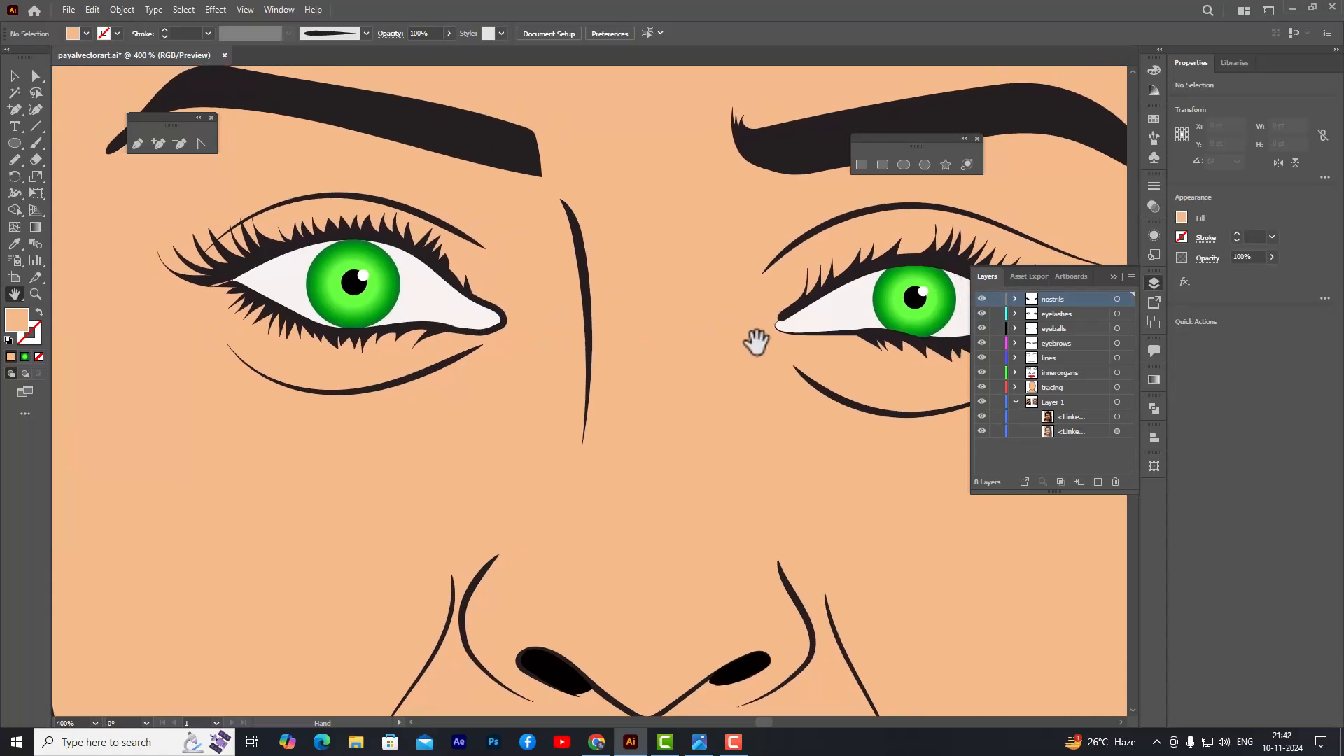
- Add a new layer named "eyeballshapes" above the nostrils layer and activate the Pencil tool
{"action": "left_click", "coordinate": [1097, 481]}
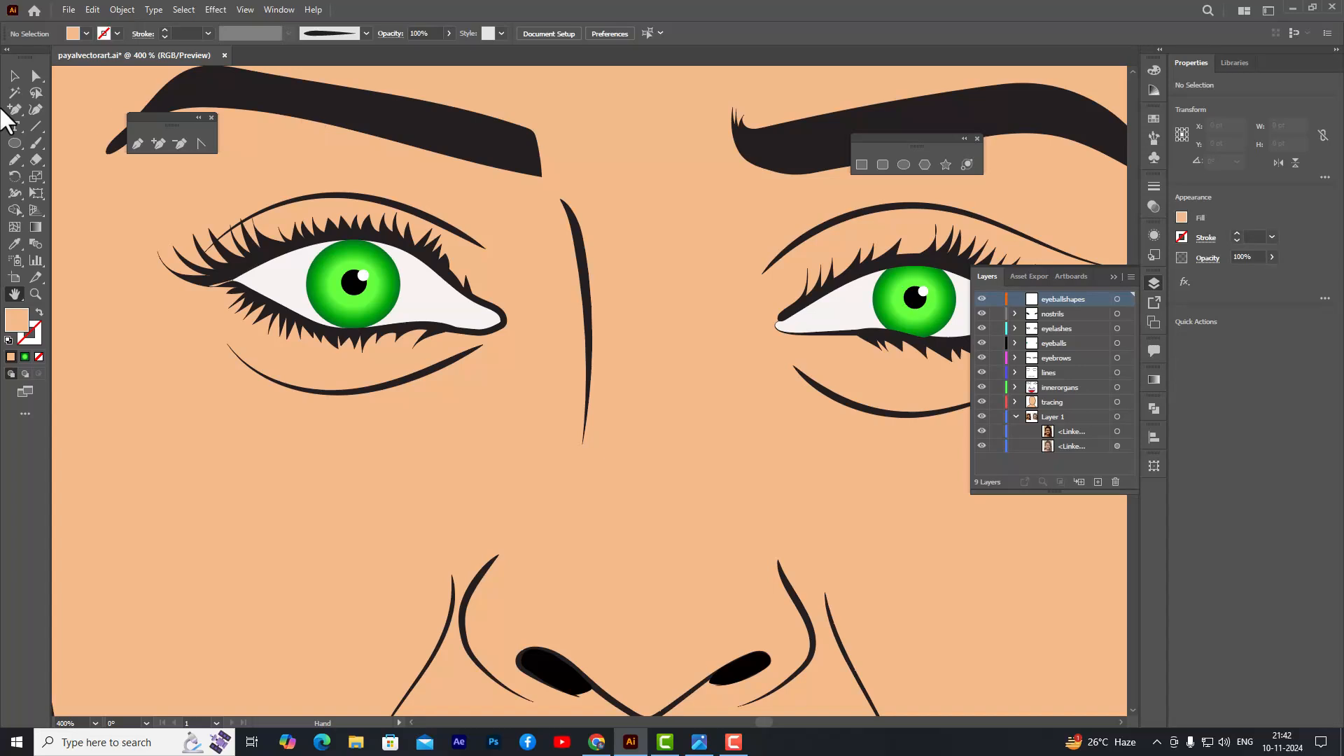
{"action": "left_click", "coordinate": [13, 158]}
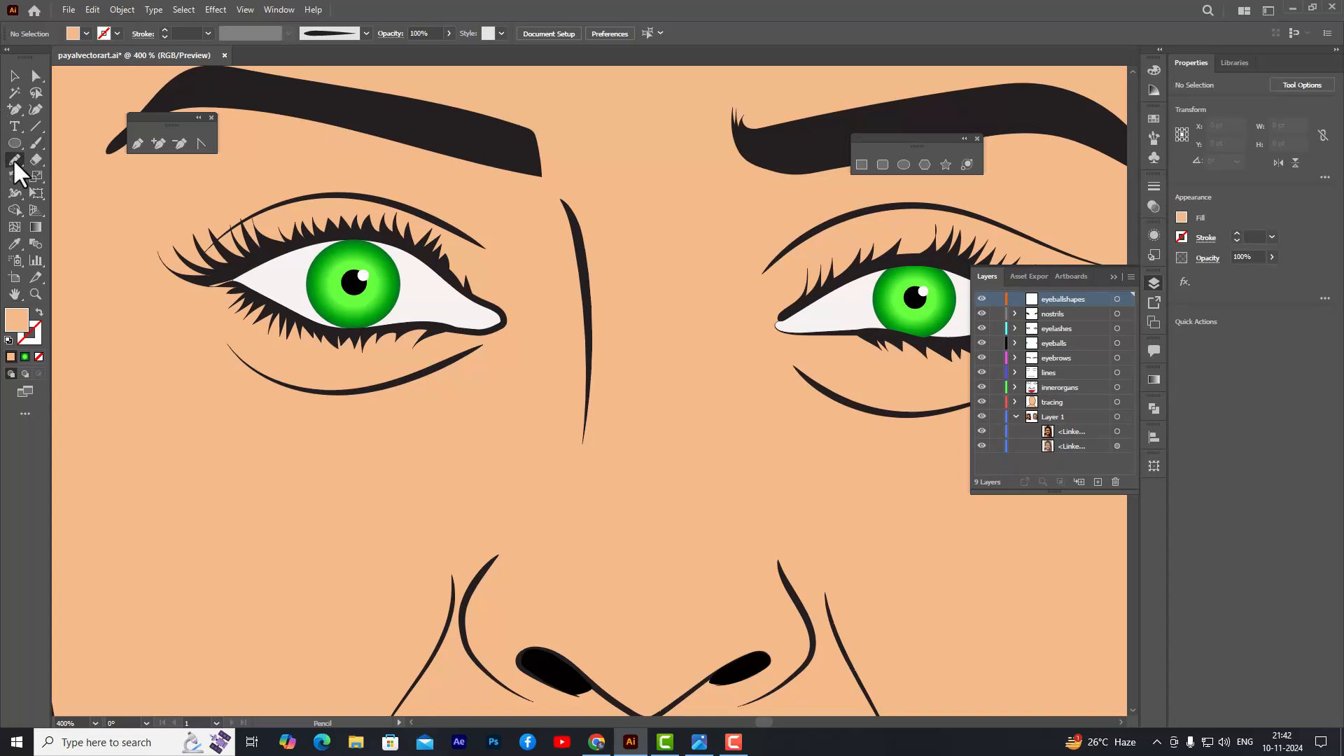
- Set the fill colour to light pink F7ADAD for the inner corner of the eye
{"action": "double_click", "coordinate": [16, 320]}
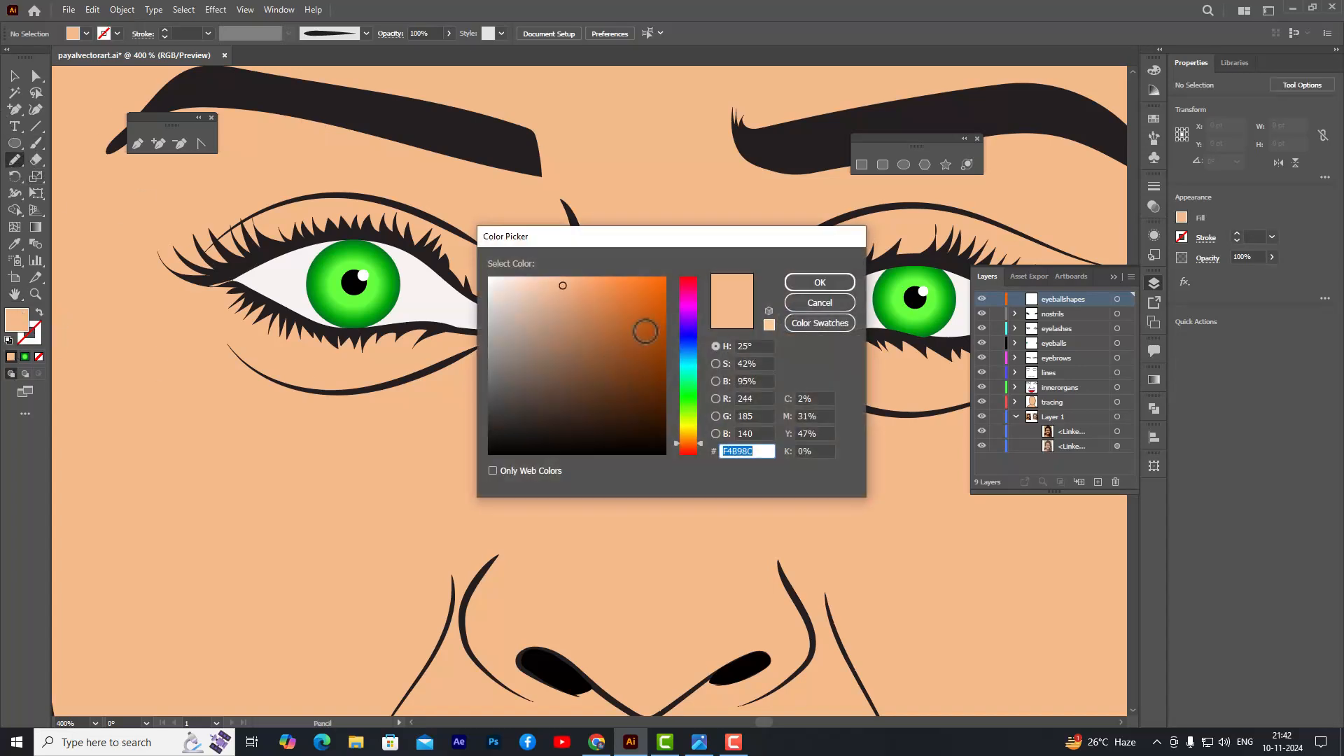
{"action": "left_click", "coordinate": [689, 278]}
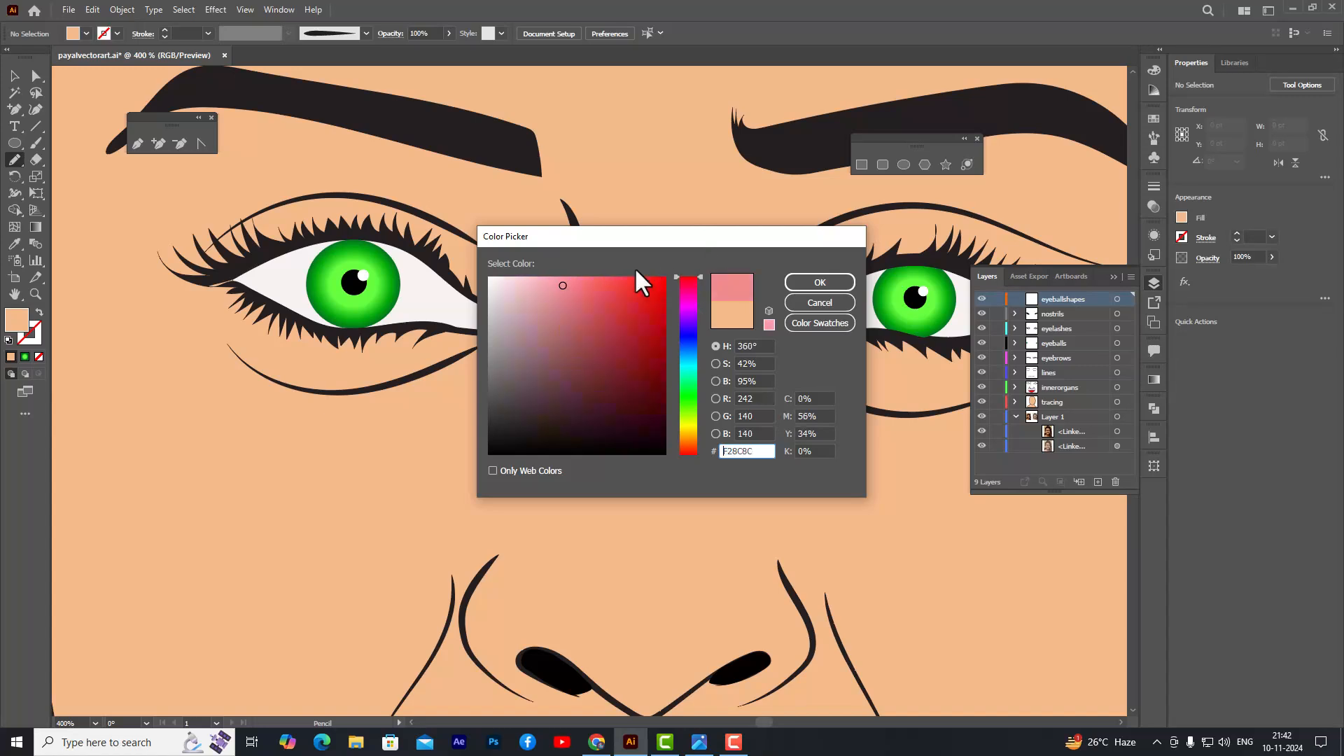
{"action": "left_click", "coordinate": [575, 284]}
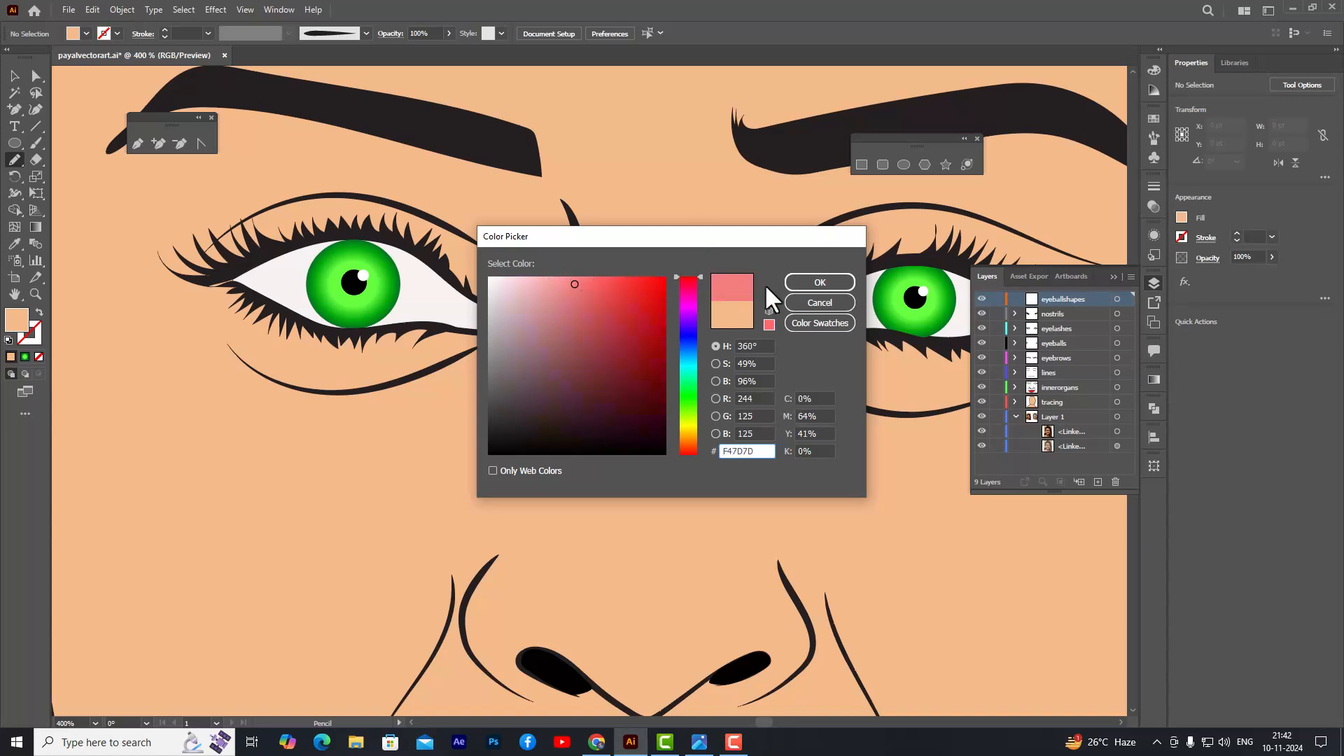
{"action": "left_click", "coordinate": [557, 284]}
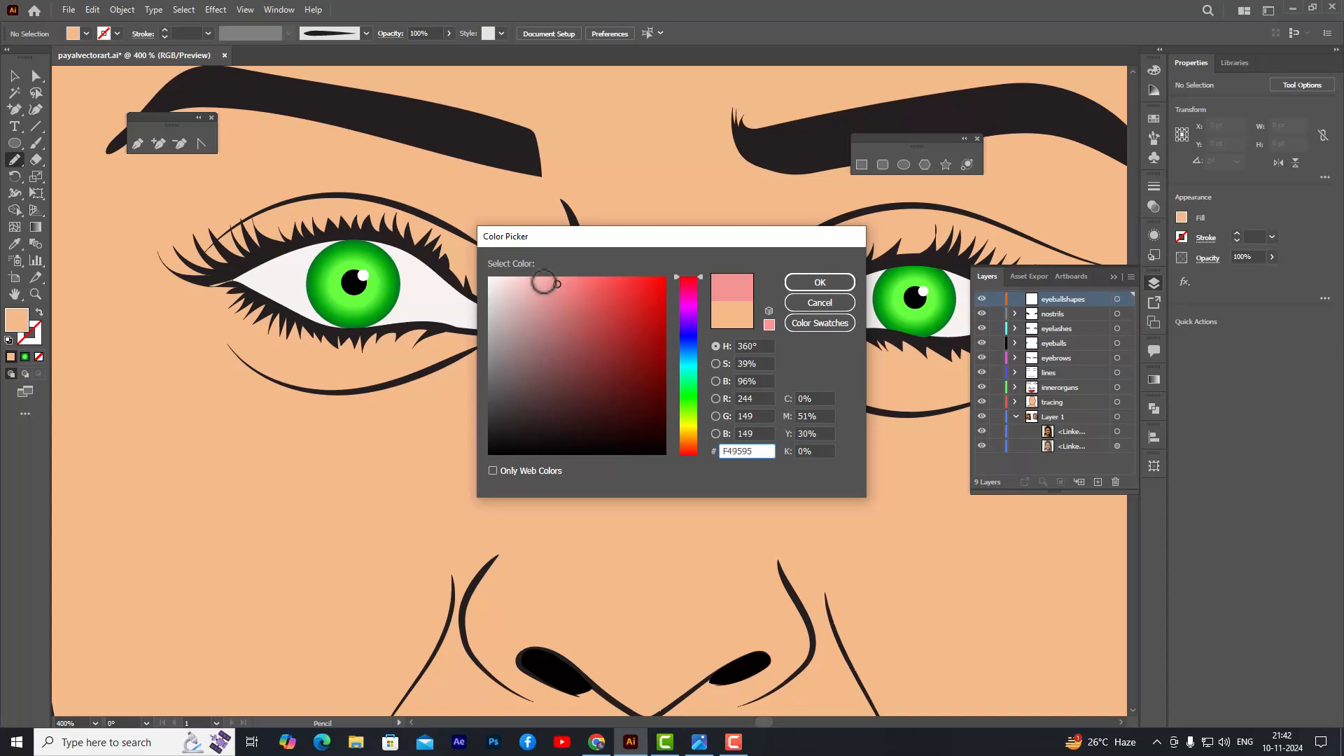
{"action": "left_click", "coordinate": [542, 282]}
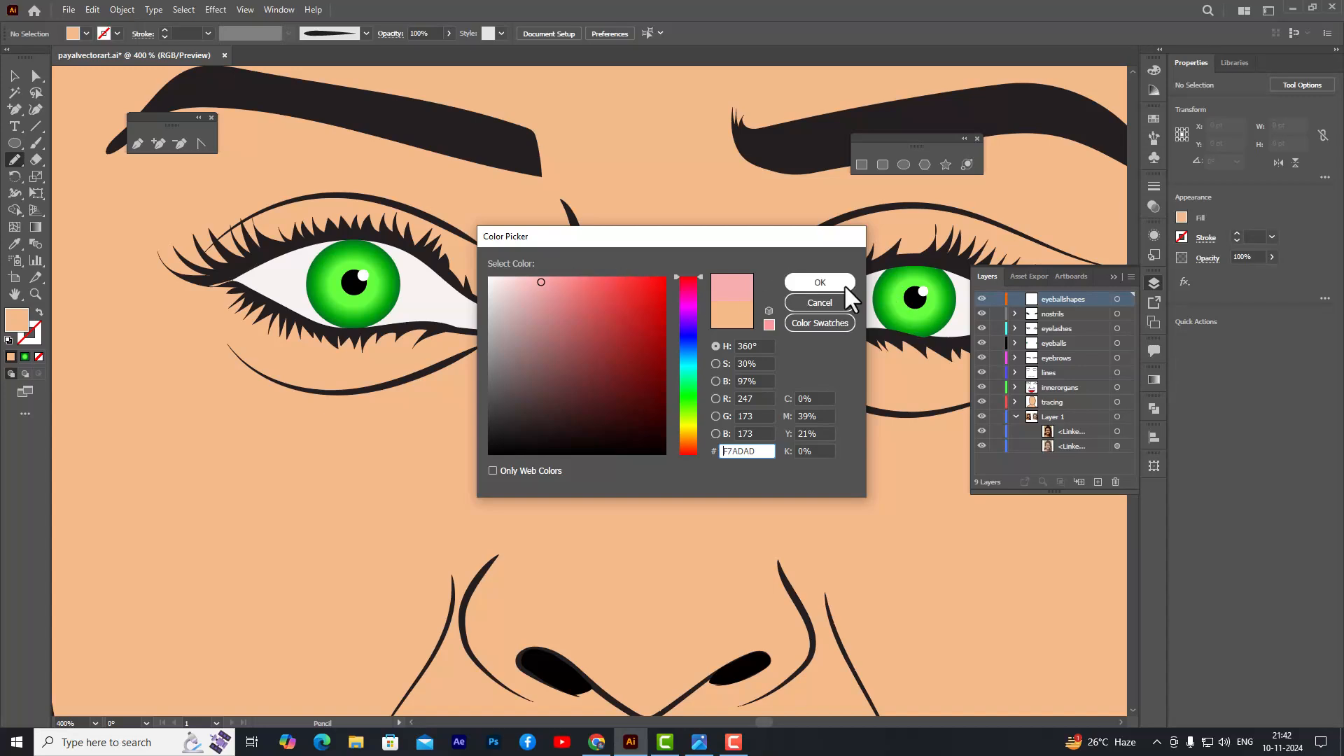
{"action": "left_click", "coordinate": [815, 283]}
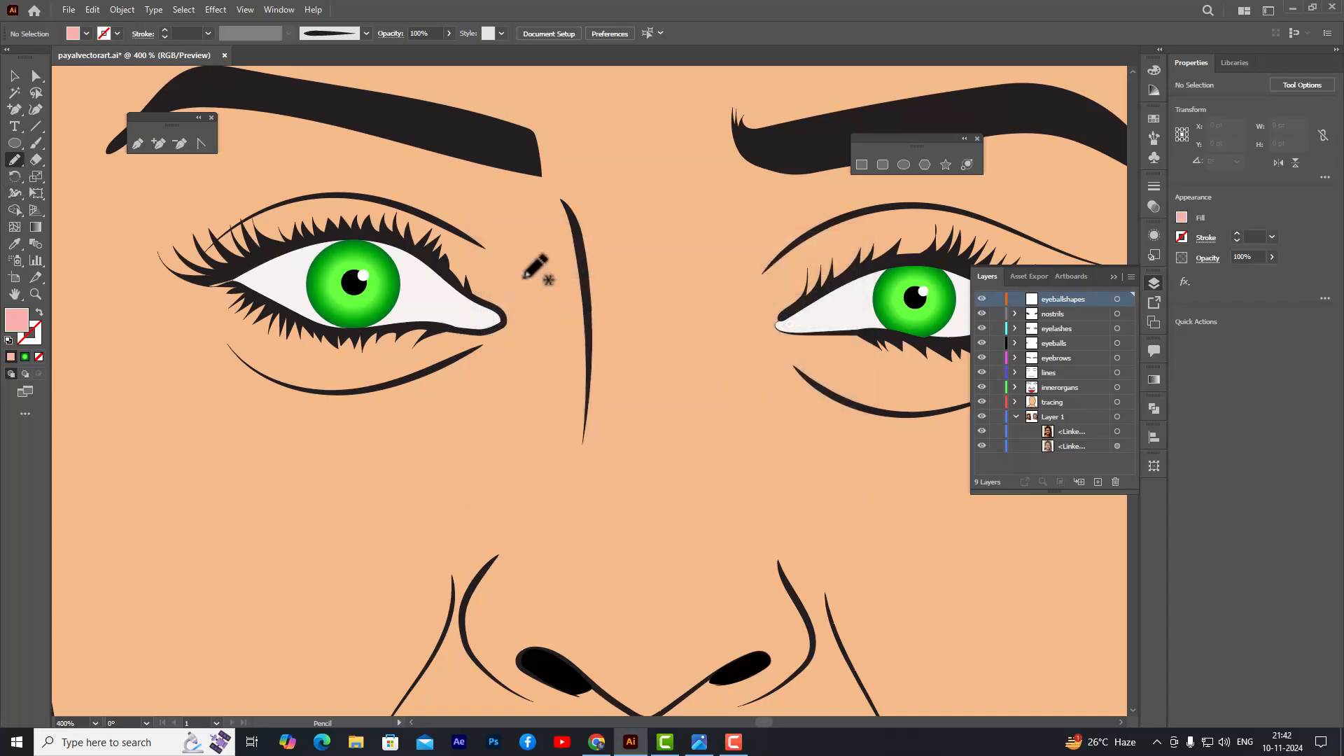
- Draw a closed pink shape about 8.9 pt wide and 8.1 pt high in the left-hand eye's inner corner with the Pencil tool
{"action": "scroll", "coordinate": [489, 293], "scroll_direction": "up", "scroll_amount": 1}
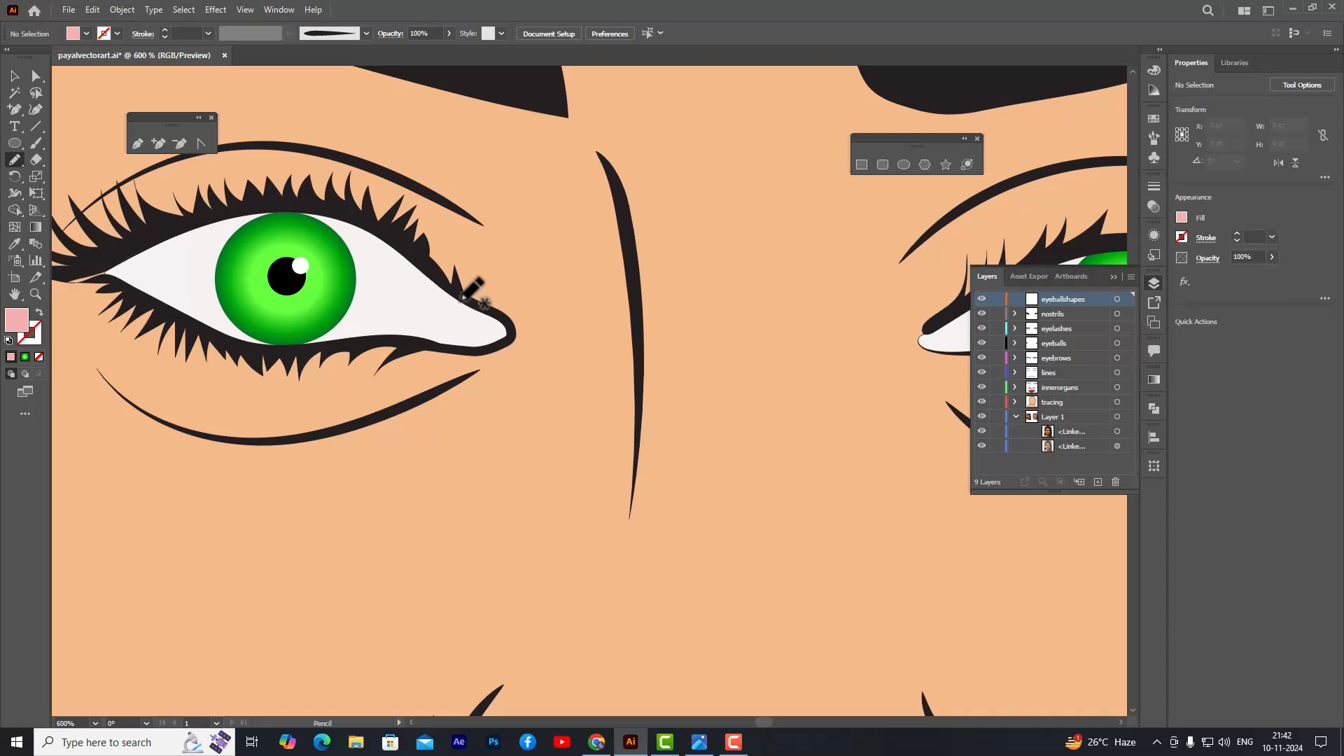
{"action": "mouse_move", "coordinate": [462, 298]}
{"action": "left_mouse_down"}
{"action": "mouse_move", "coordinate": [458, 344]}
{"action": "mouse_move", "coordinate": [509, 335]}
{"action": "mouse_move", "coordinate": [461, 298]}
{"action": "left_mouse_up"}
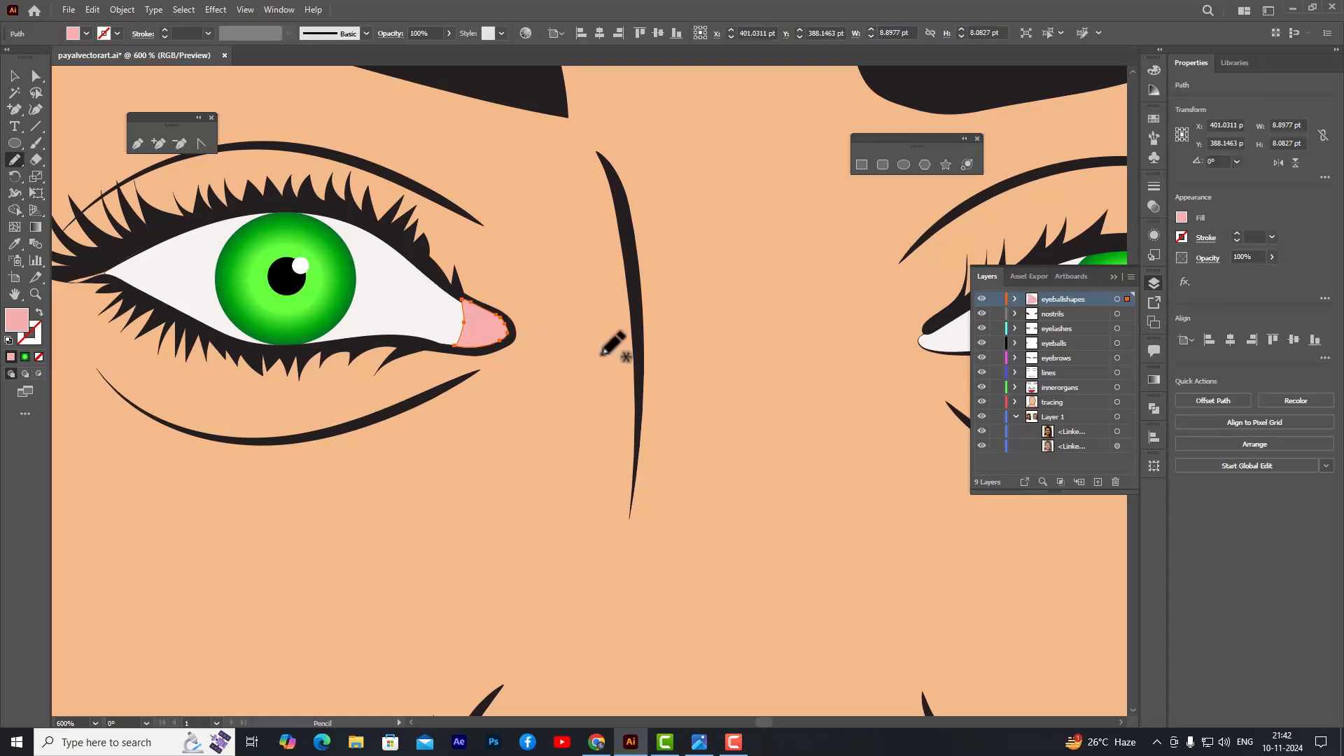
{"action": "left_click", "coordinate": [14, 76]}
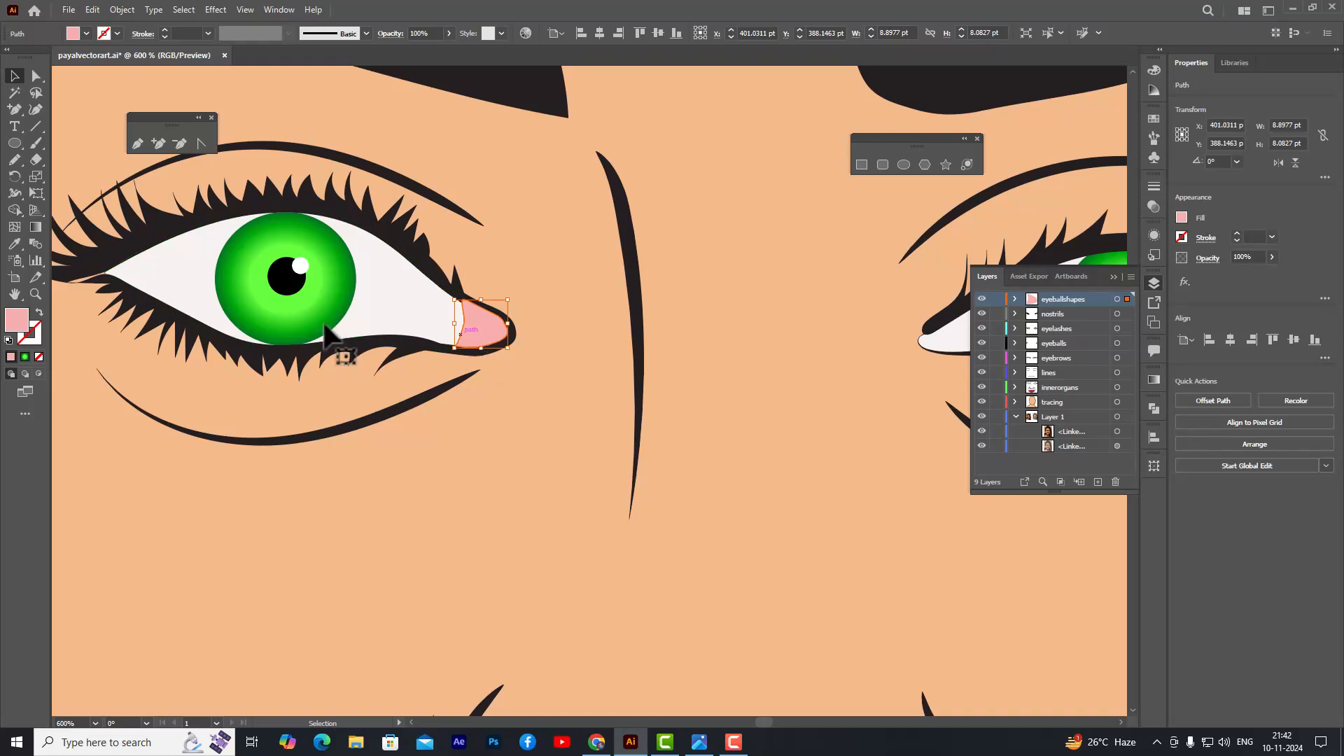
- Lighten the pink inner corner shape's fill to F4C9C9 and deselect it
{"action": "double_click", "coordinate": [16, 319]}
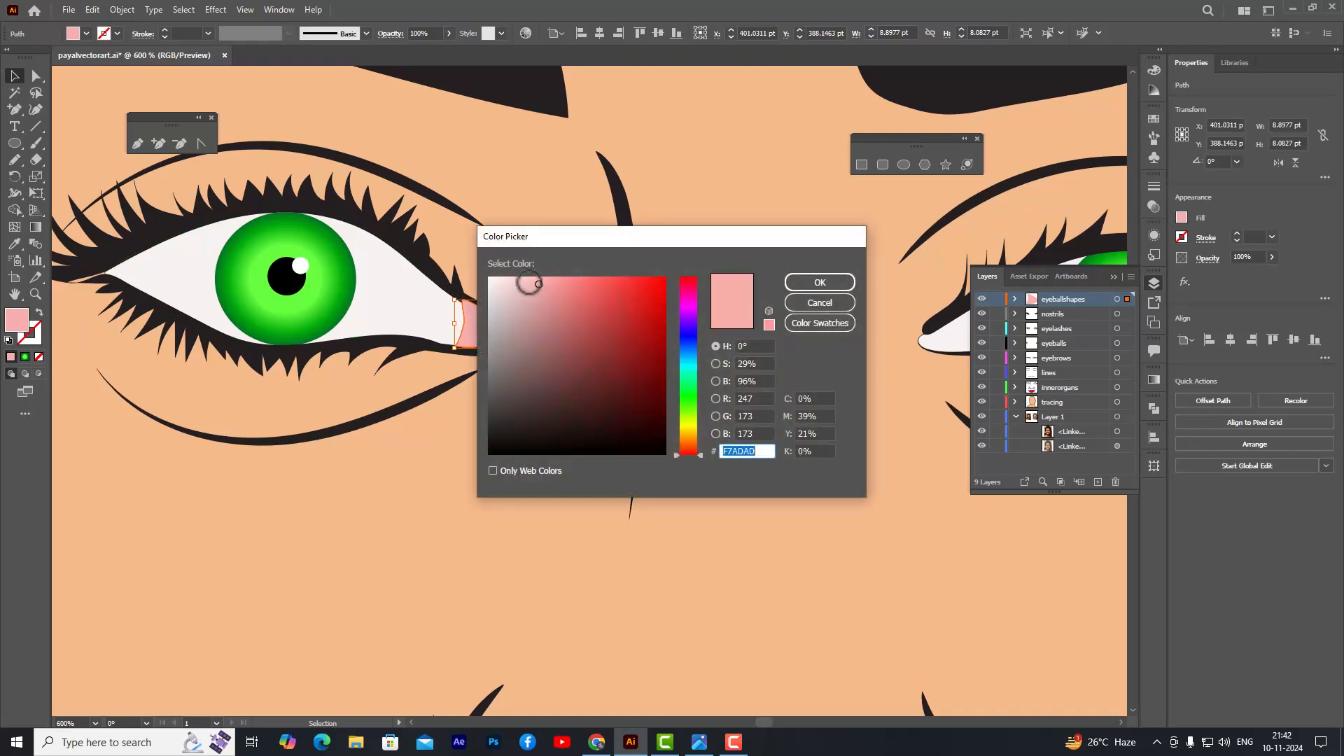
{"action": "left_click", "coordinate": [519, 284]}
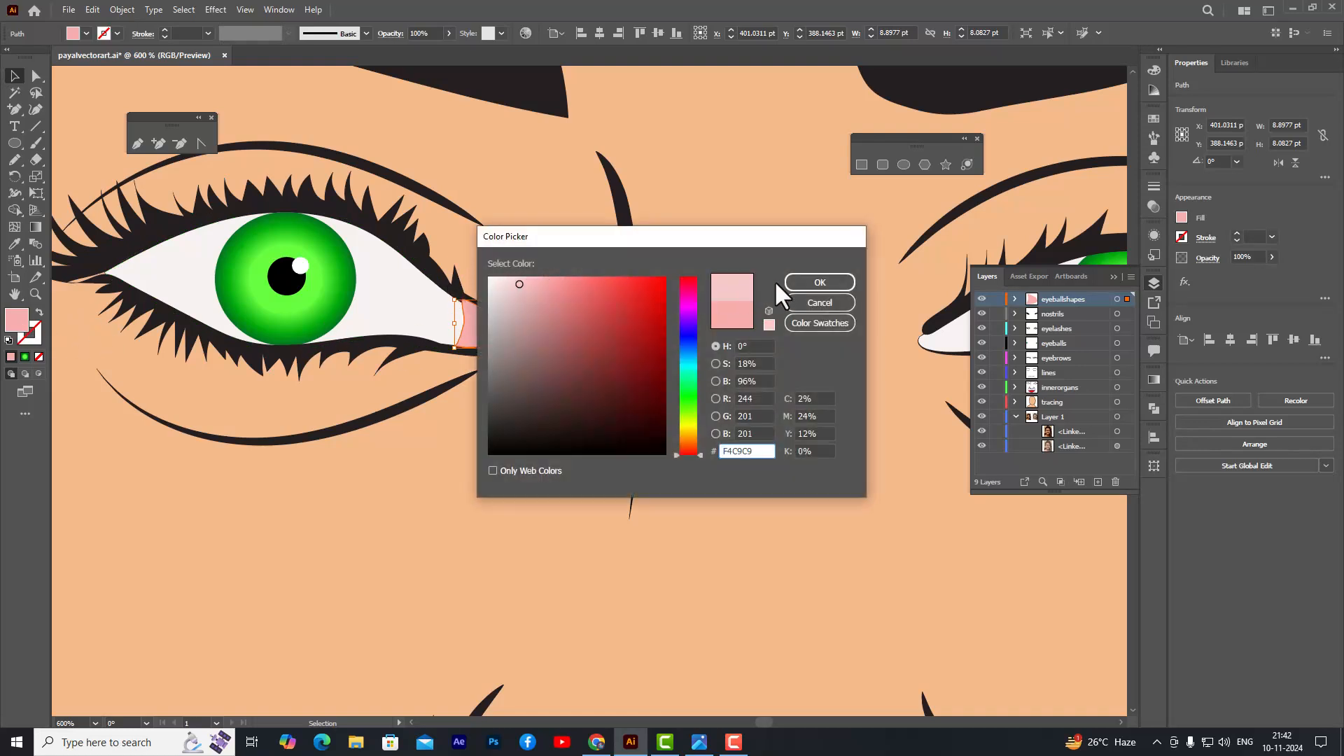
{"action": "left_click", "coordinate": [806, 287]}
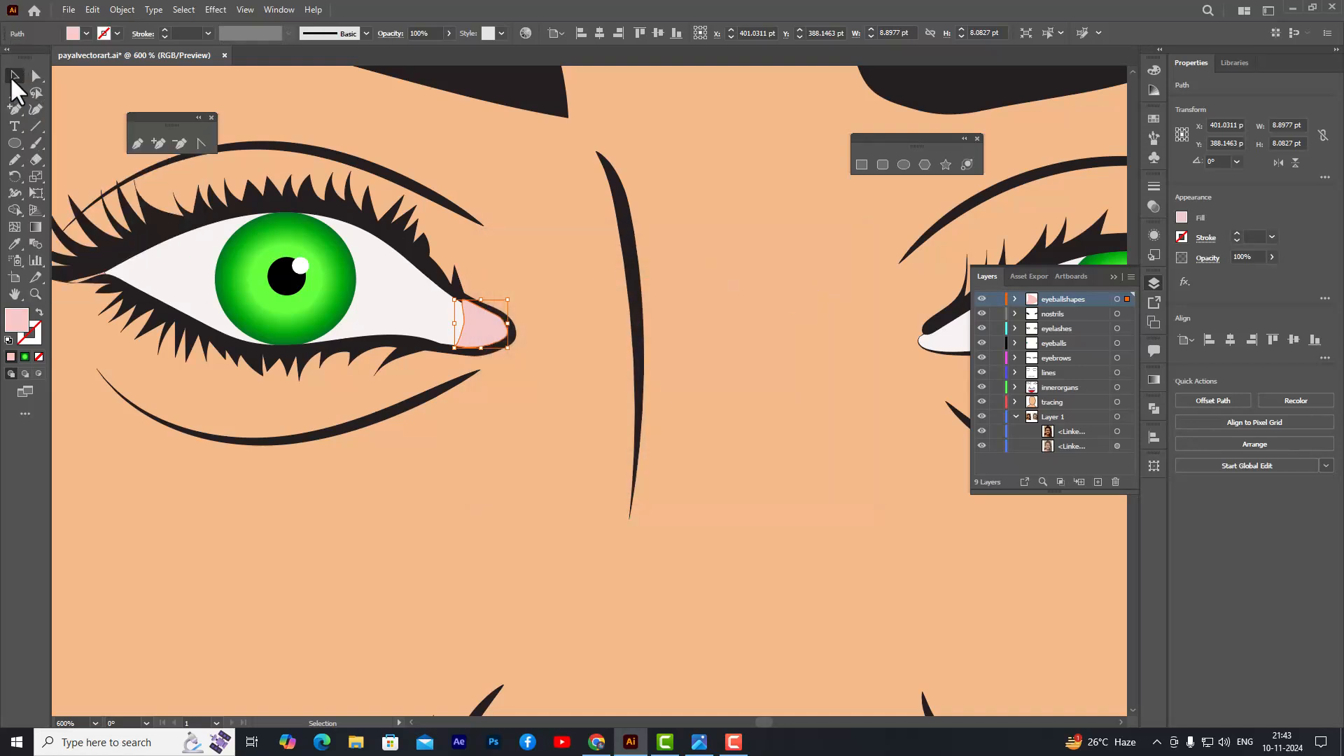
{"action": "left_click", "coordinate": [563, 269]}
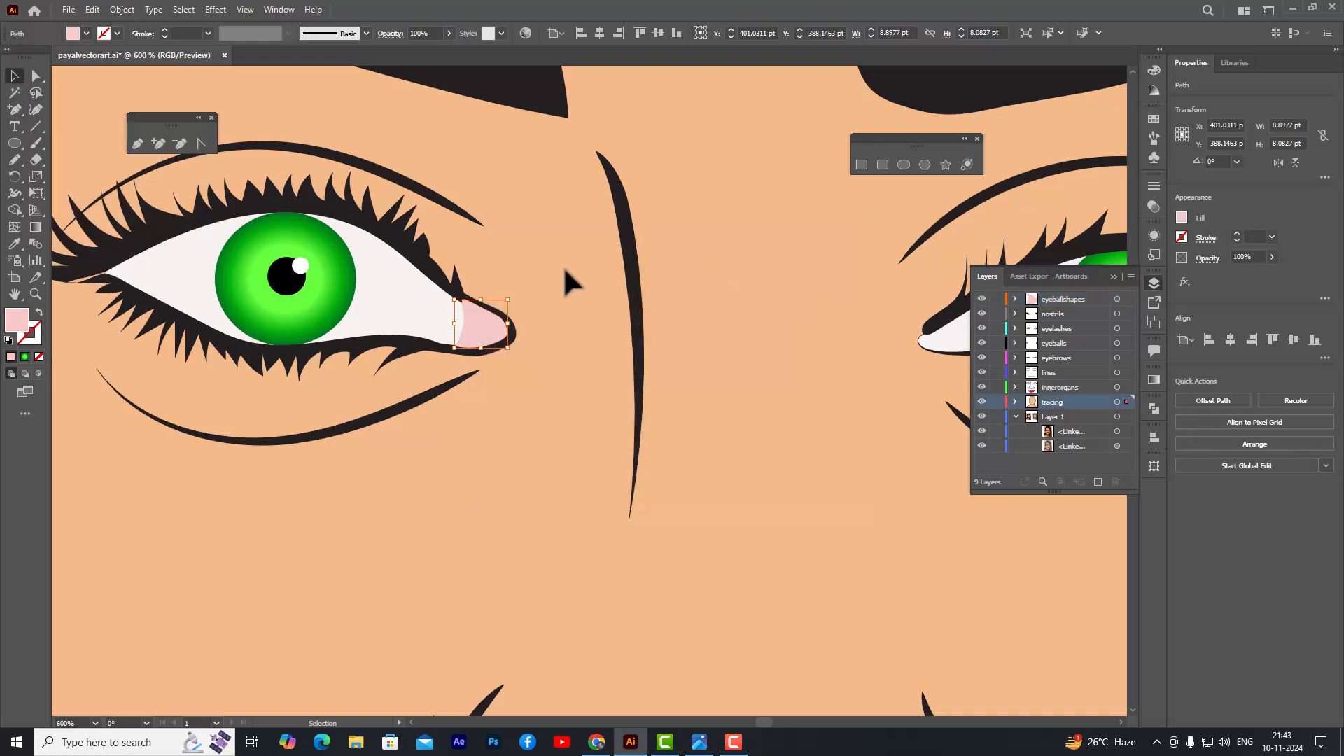
- Move the eyeballshapes layer between the eyebrows and lines layers, keeping the pink corner shape above the eye white
{"action": "left_click", "coordinate": [481, 332]}
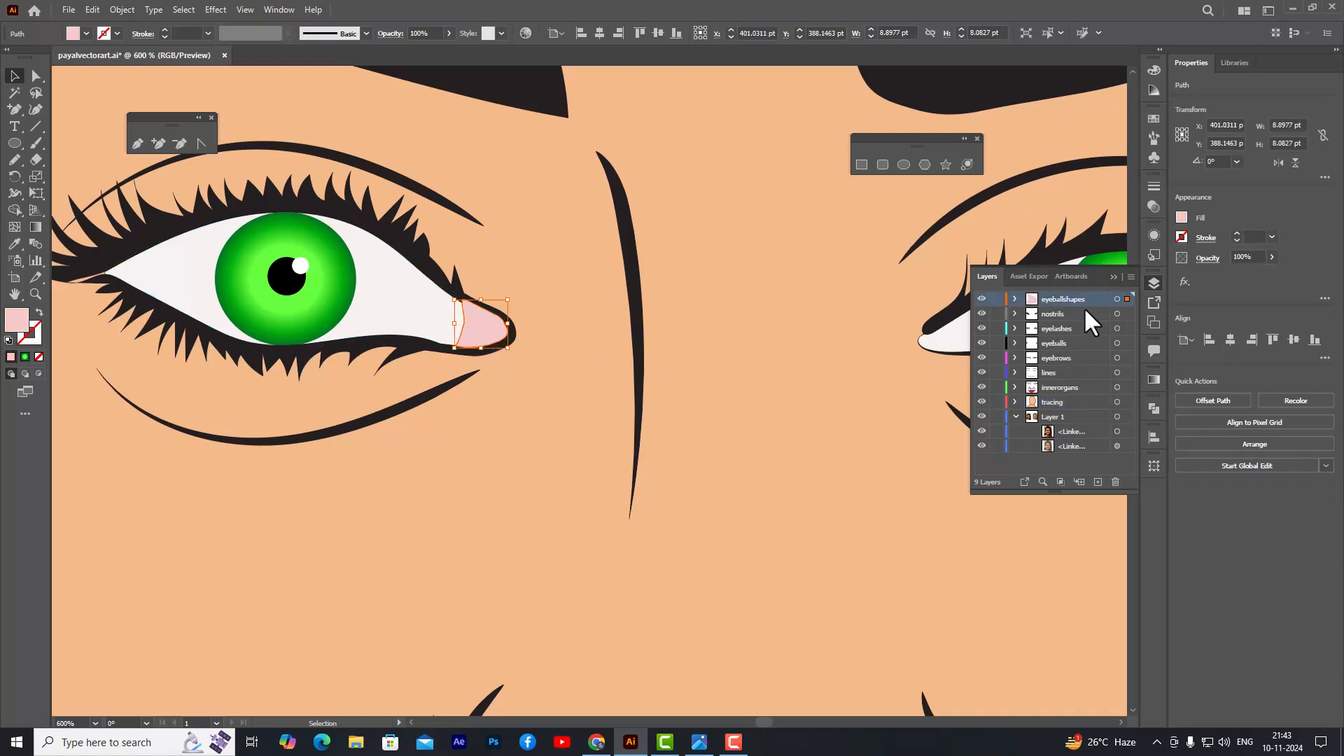
{"action": "left_click_drag", "start_coordinate": [1081, 297], "coordinate": [1077, 354]}
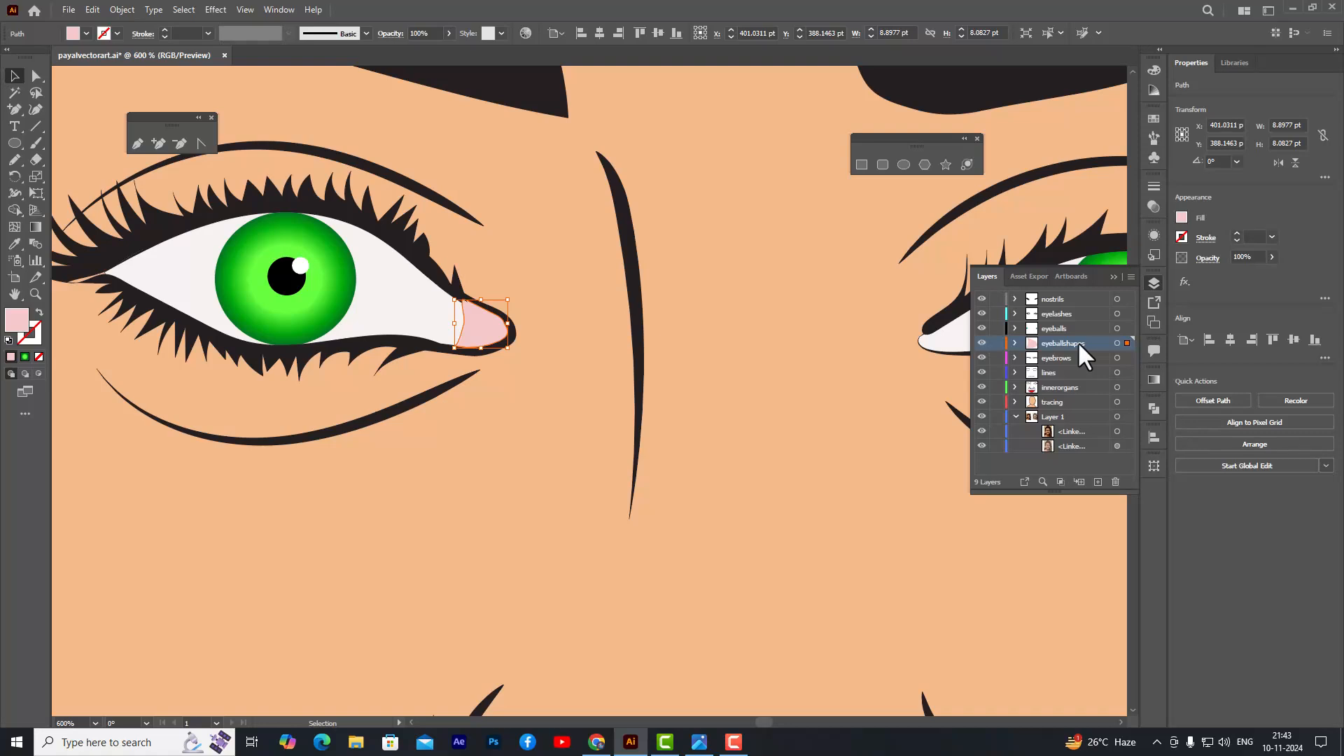
{"action": "left_click_drag", "start_coordinate": [1077, 341], "coordinate": [1076, 365]}
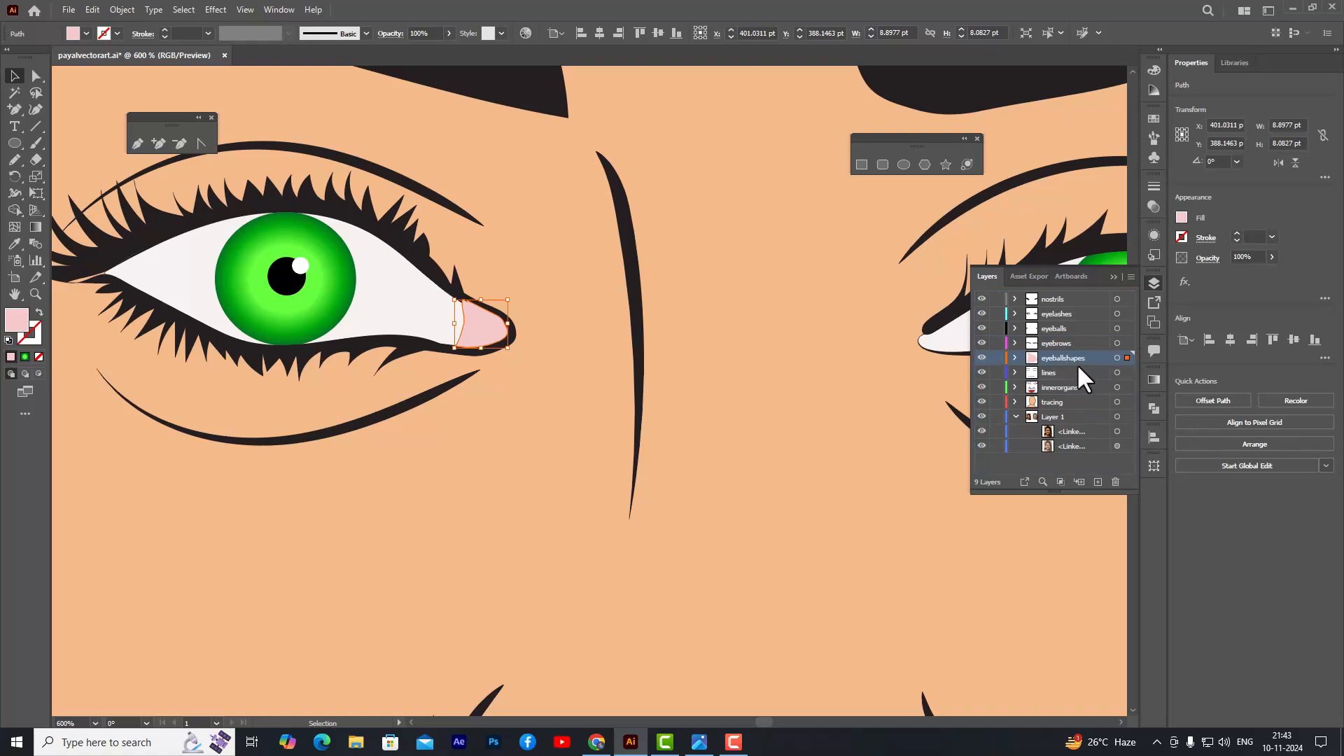
{"action": "left_click_drag", "start_coordinate": [1069, 354], "coordinate": [1073, 397]}
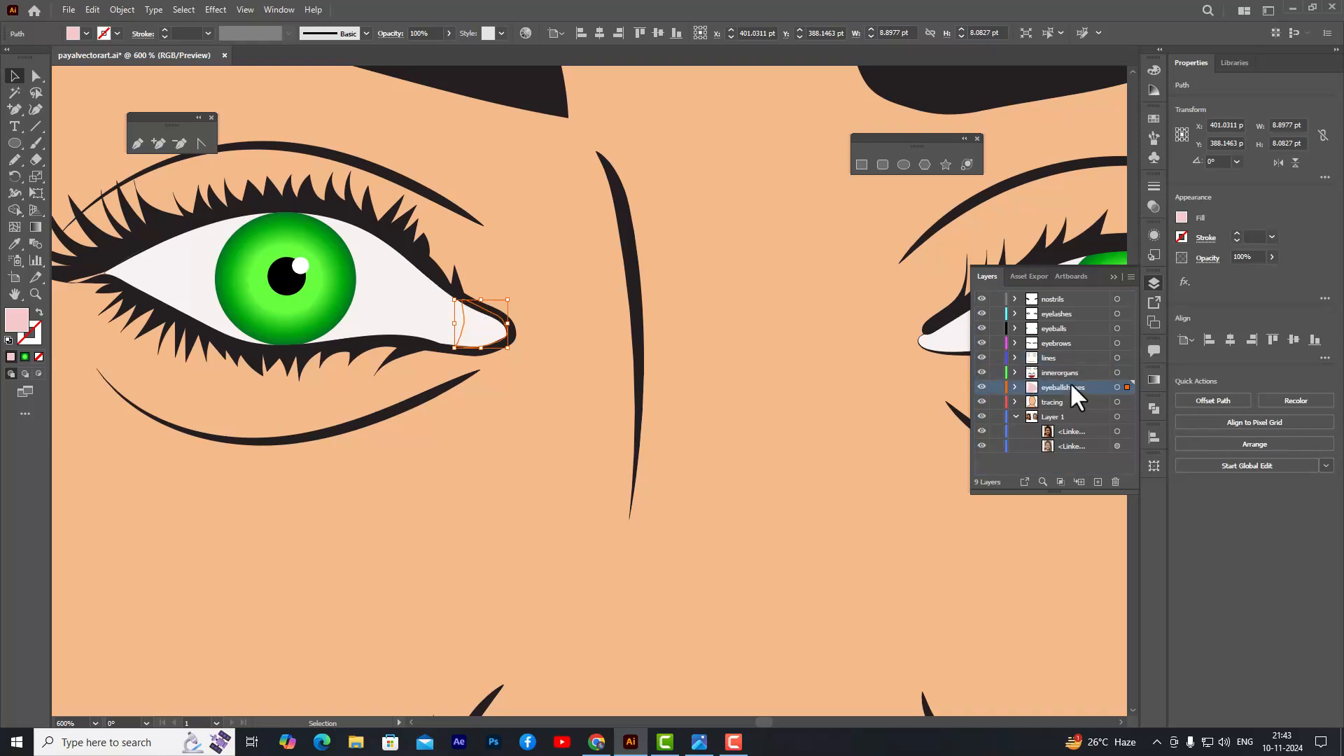
{"action": "left_click_drag", "start_coordinate": [1071, 387], "coordinate": [1070, 350]}
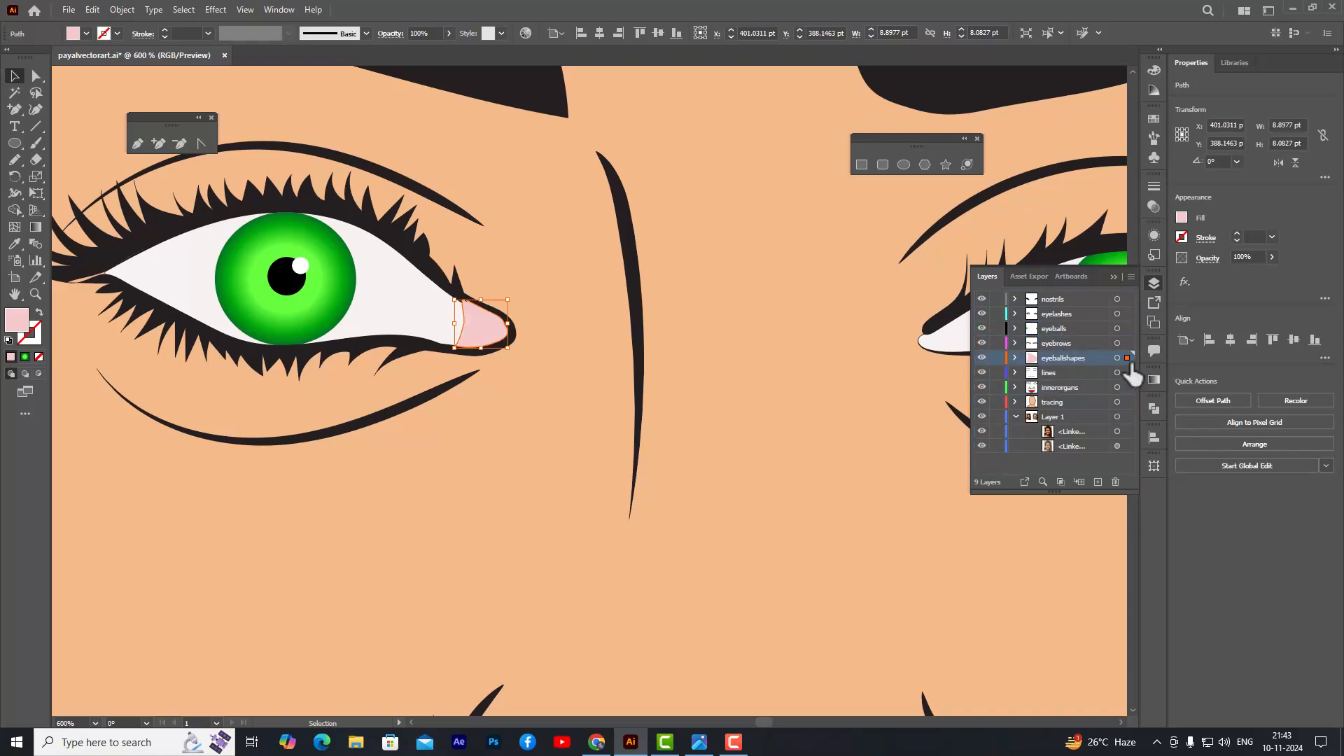
- Reshape the pink corner shape's upper edge by moving its anchor points so it fits inside the lid outline
{"action": "left_click", "coordinate": [37, 76]}
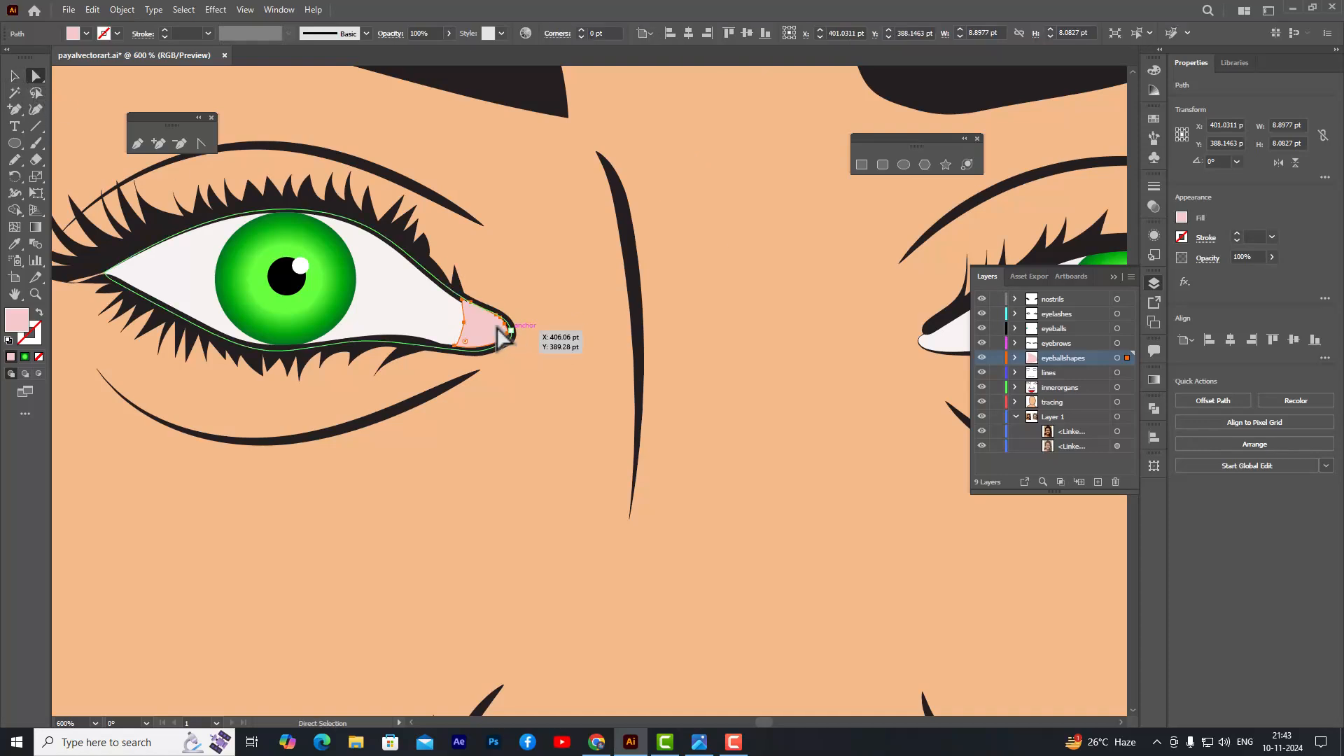
{"action": "scroll", "coordinate": [473, 303], "scroll_direction": "up", "scroll_amount": 3}
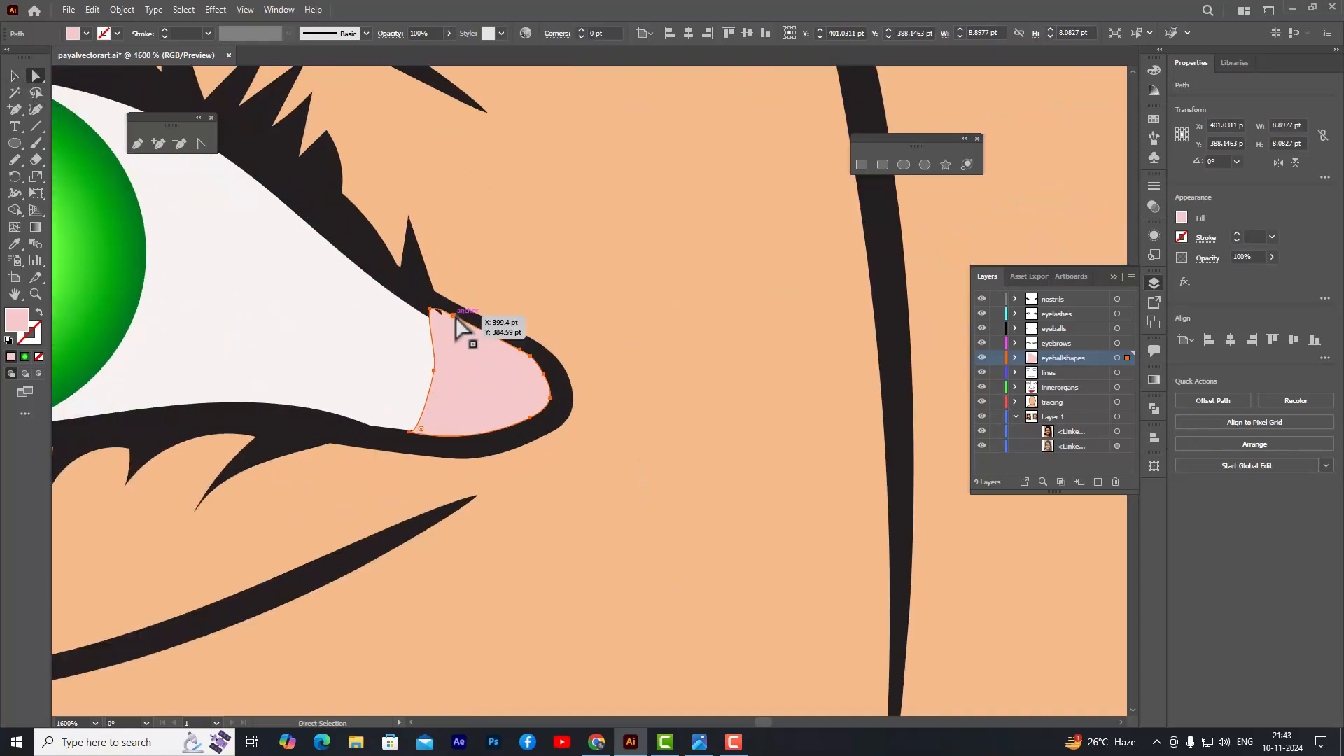
{"action": "left_click", "coordinate": [454, 316]}
{"action": "mouse_move", "coordinate": [455, 316]}
{"action": "left_mouse_down"}
{"action": "mouse_move", "coordinate": [430, 308]}
{"action": "mouse_move", "coordinate": [434, 324]}
{"action": "left_mouse_up"}
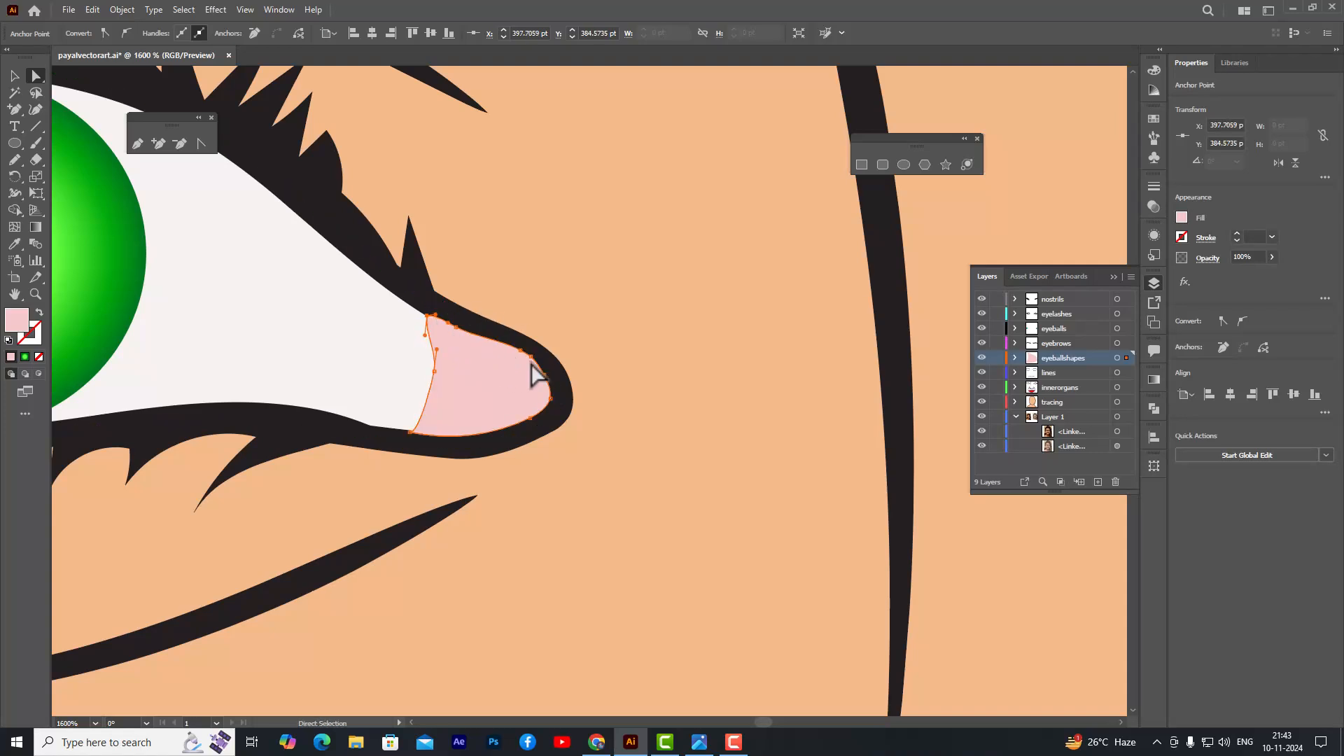
{"action": "mouse_move", "coordinate": [526, 358]}
{"action": "left_mouse_down"}
{"action": "mouse_move", "coordinate": [518, 375]}
{"action": "mouse_move", "coordinate": [535, 370]}
{"action": "left_mouse_up"}
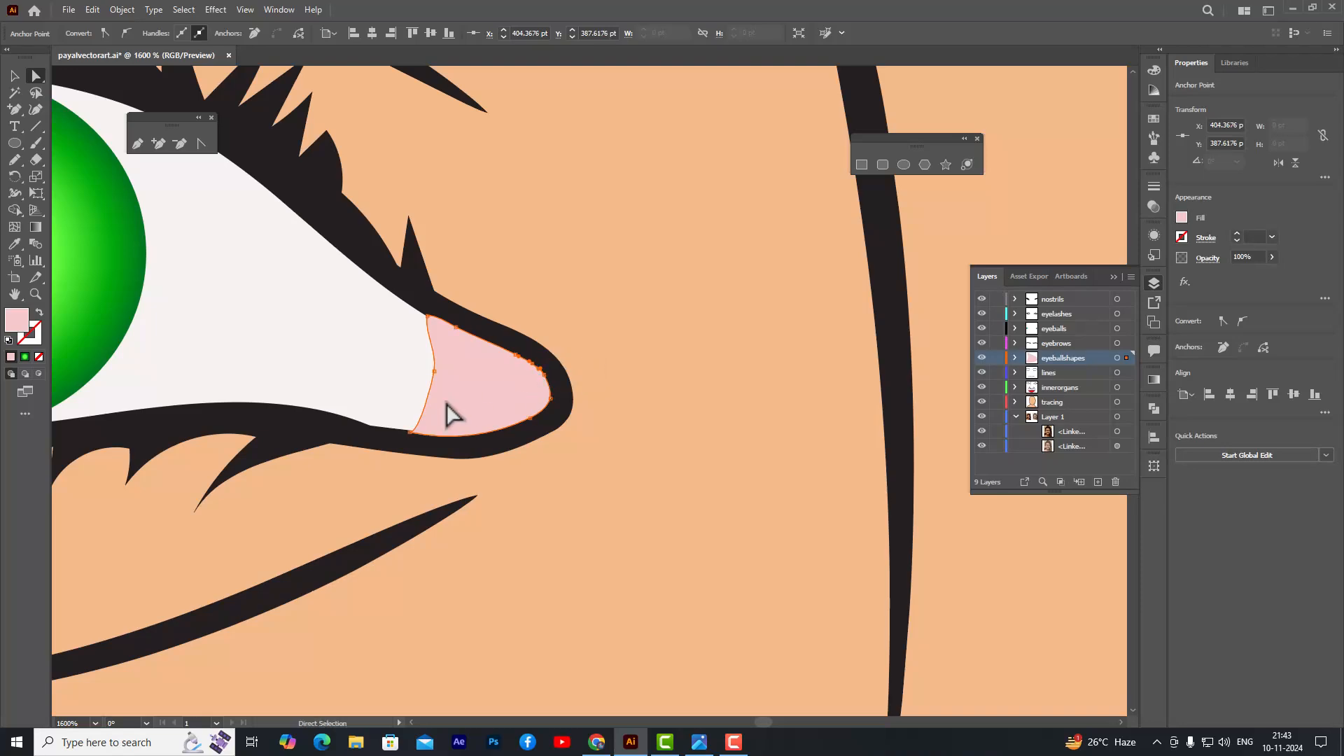
{"action": "left_click", "coordinate": [15, 77]}
{"action": "left_click", "coordinate": [566, 210]}
{"action": "scroll", "coordinate": [729, 276], "scroll_direction": "down", "scroll_amount": 5}
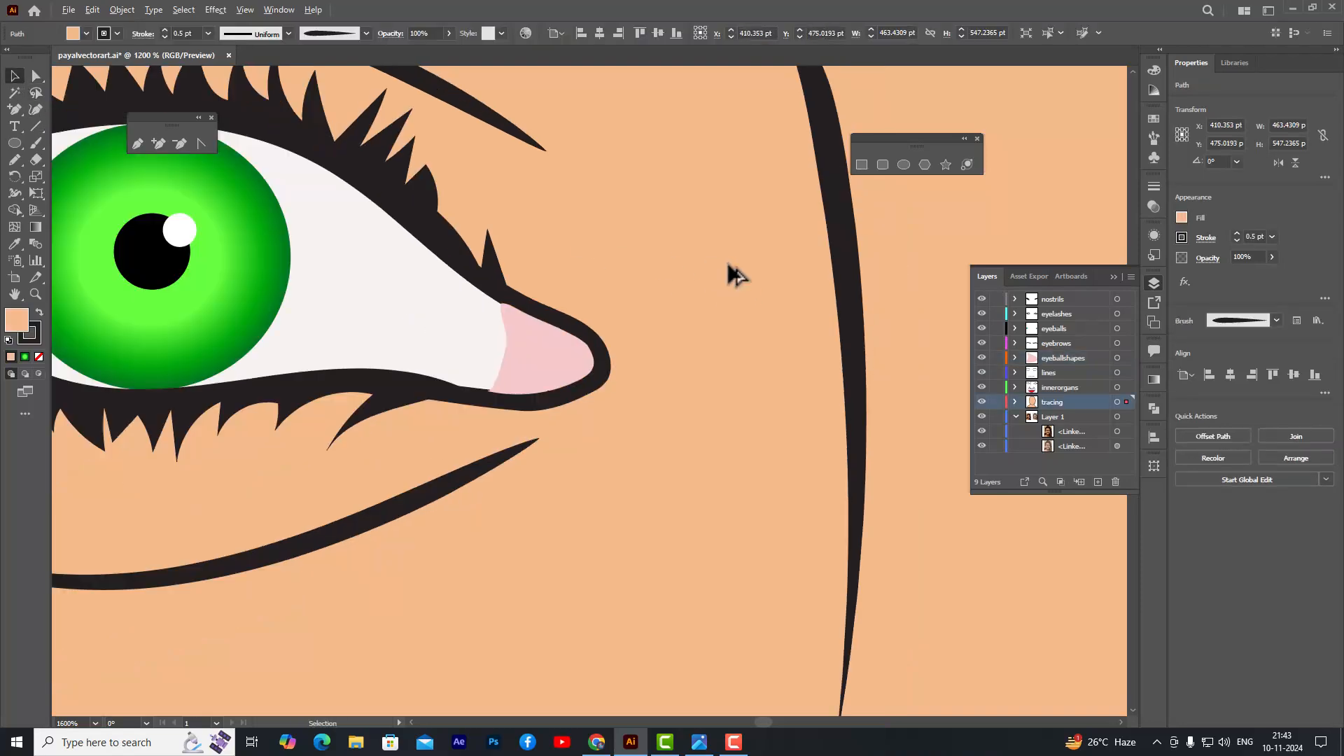
{"action": "scroll", "coordinate": [805, 263], "scroll_direction": "up", "scroll_amount": 3}
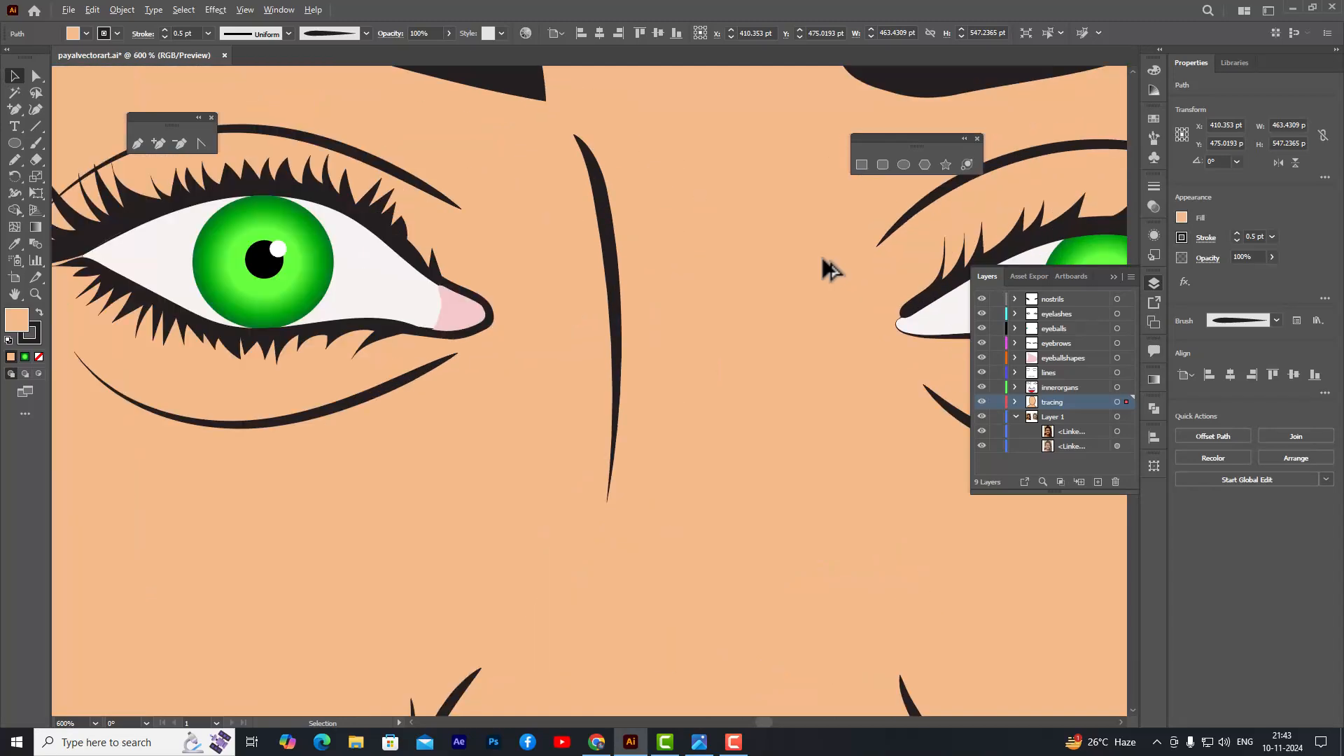
- Set the left-hand eye's inner corner shape to a deeper pink fill, EFA3A3, and deselect it
{"action": "left_click", "coordinate": [473, 318]}
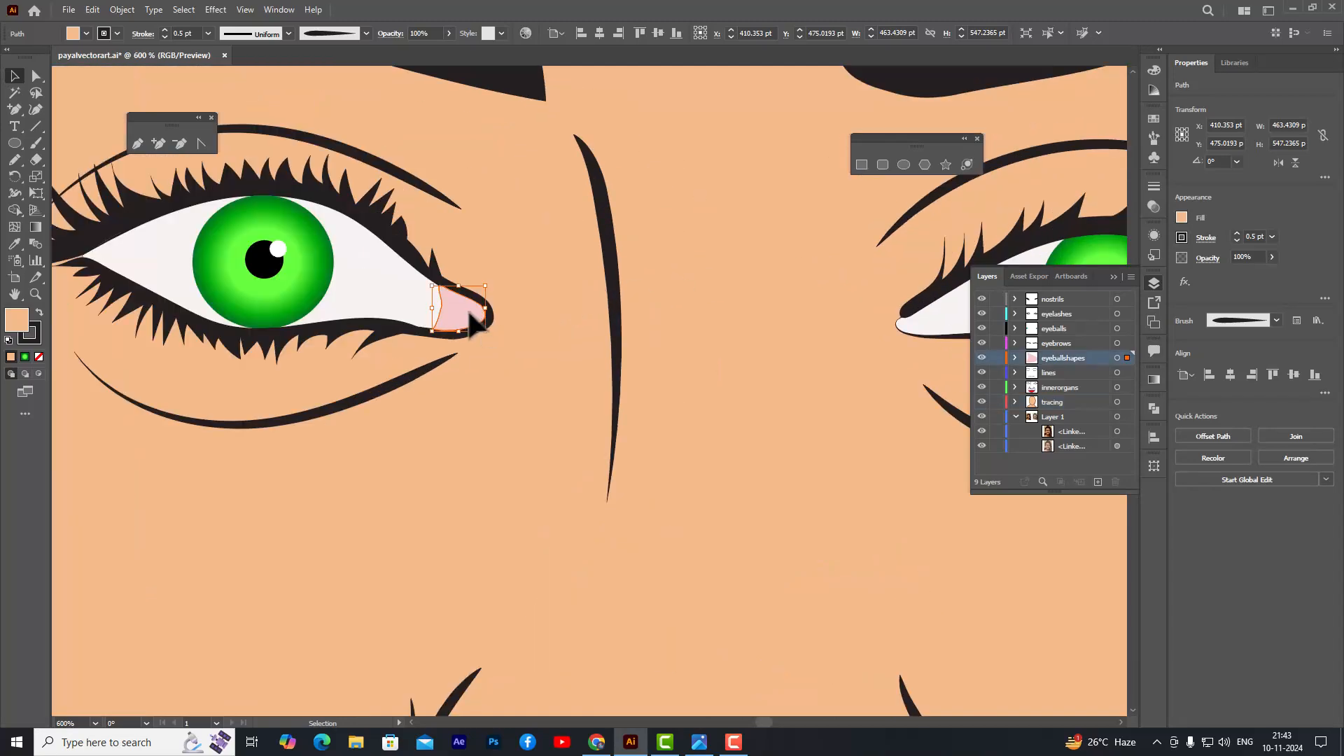
{"action": "double_click", "coordinate": [15, 319]}
{"action": "left_click", "coordinate": [535, 285]}
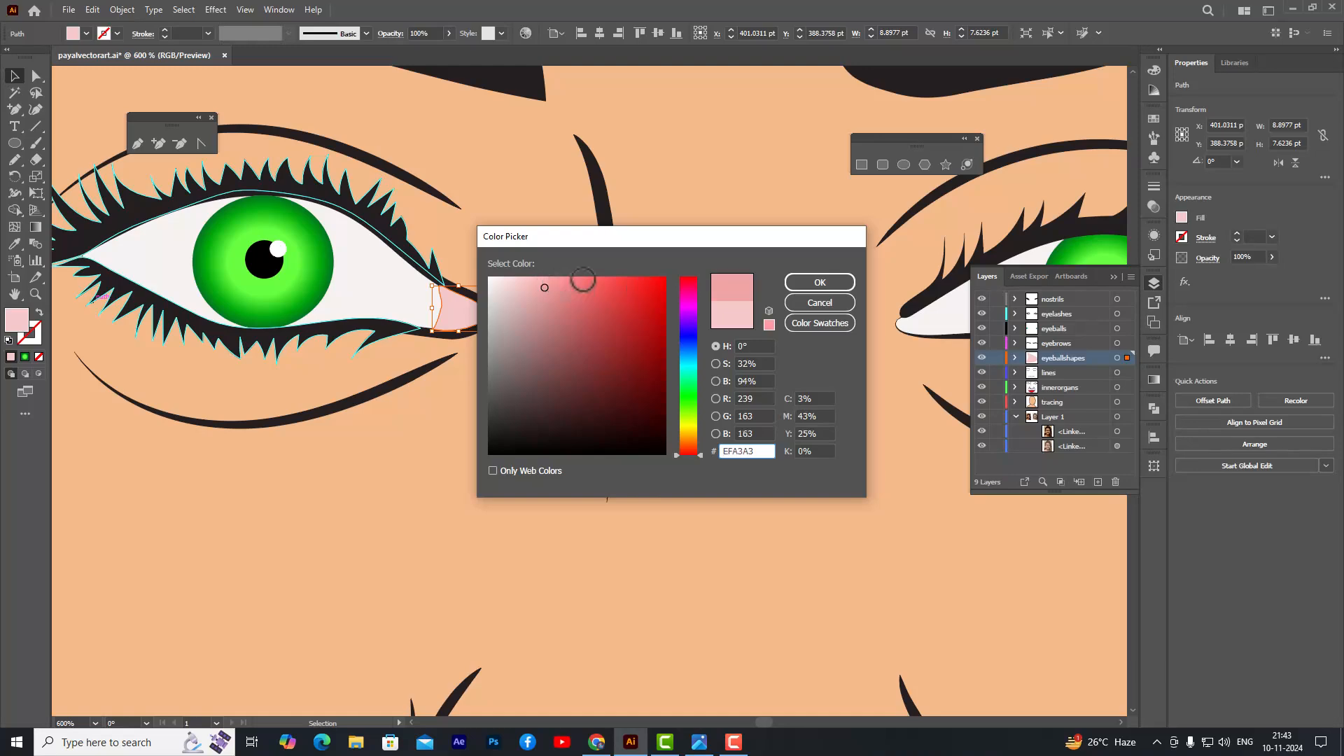
{"action": "left_click", "coordinate": [814, 282]}
{"action": "left_click", "coordinate": [704, 263]}
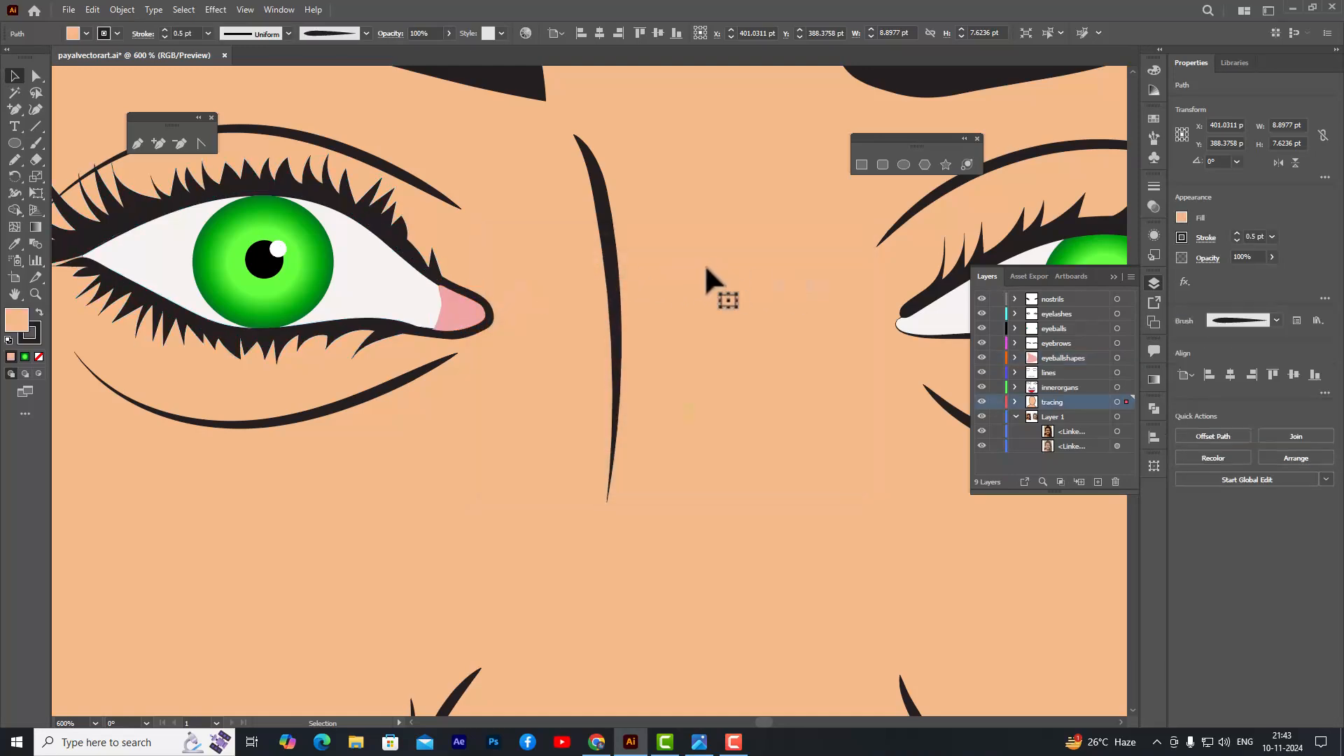
- Examine the pink corner within the whole face and bring the right-hand eye's inner corner into close view
{"action": "key", "text": "ctrl+1"}
{"action": "key", "text": "ctrl+equal"}
{"action": "key", "text": "ctrl+equal"}
{"action": "key", "text": "ctrl+equal"}
{"action": "key", "text": "ctrl+equal"}
{"action": "key", "text": "ctrl+equal"}
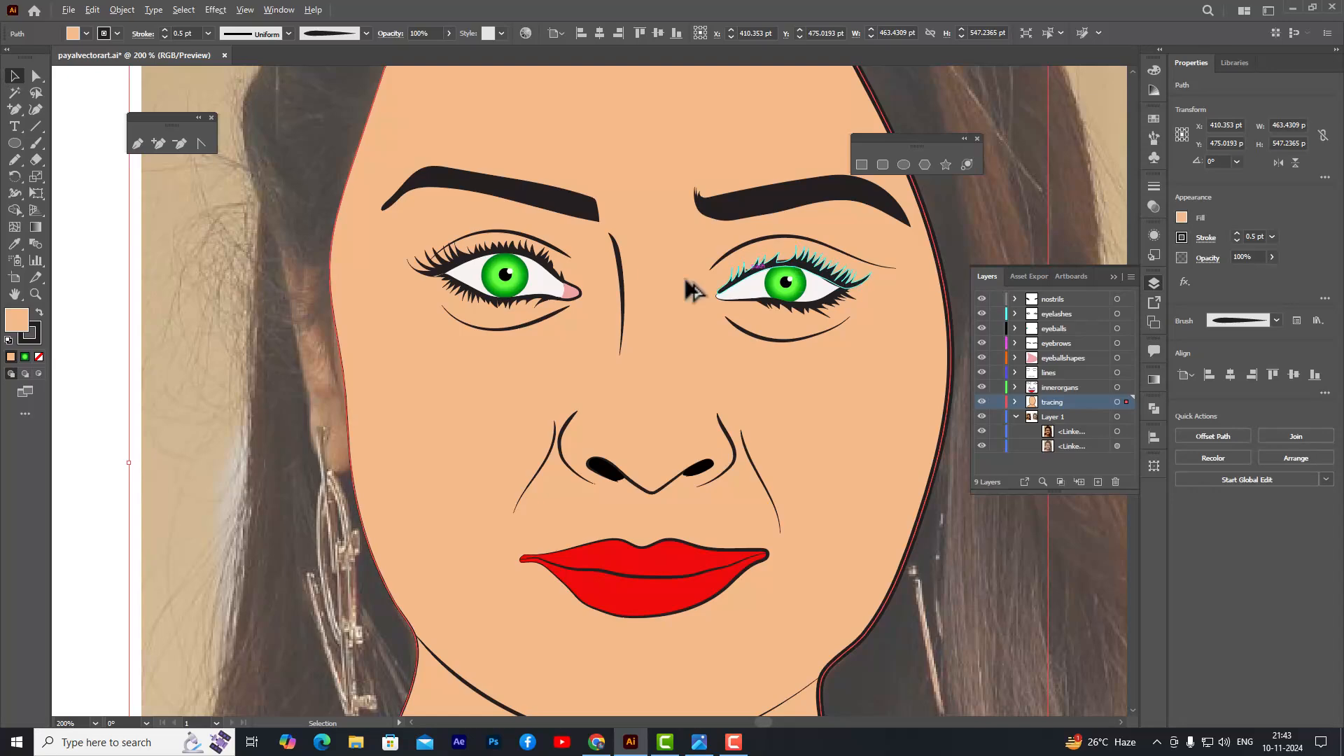
{"action": "key", "text": "space"}
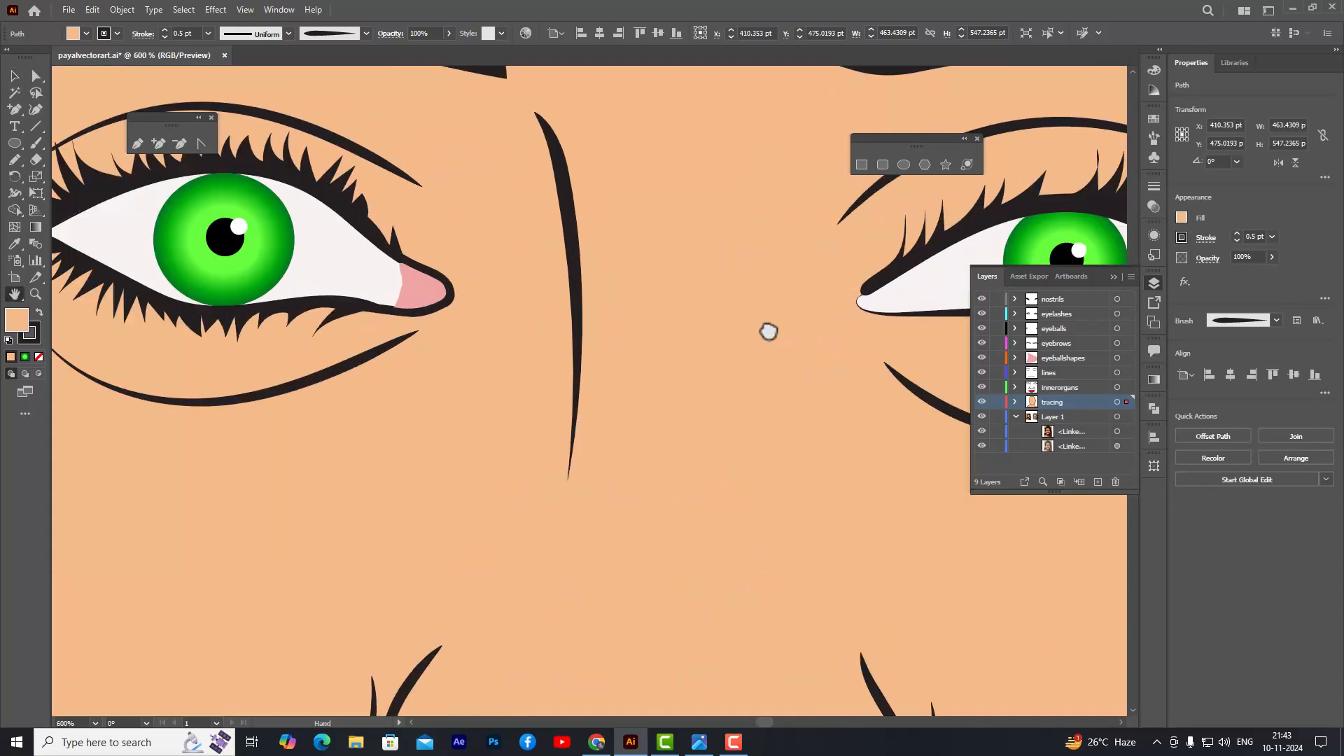
{"action": "left_click_drag", "start_coordinate": [768, 330], "coordinate": [650, 345]}
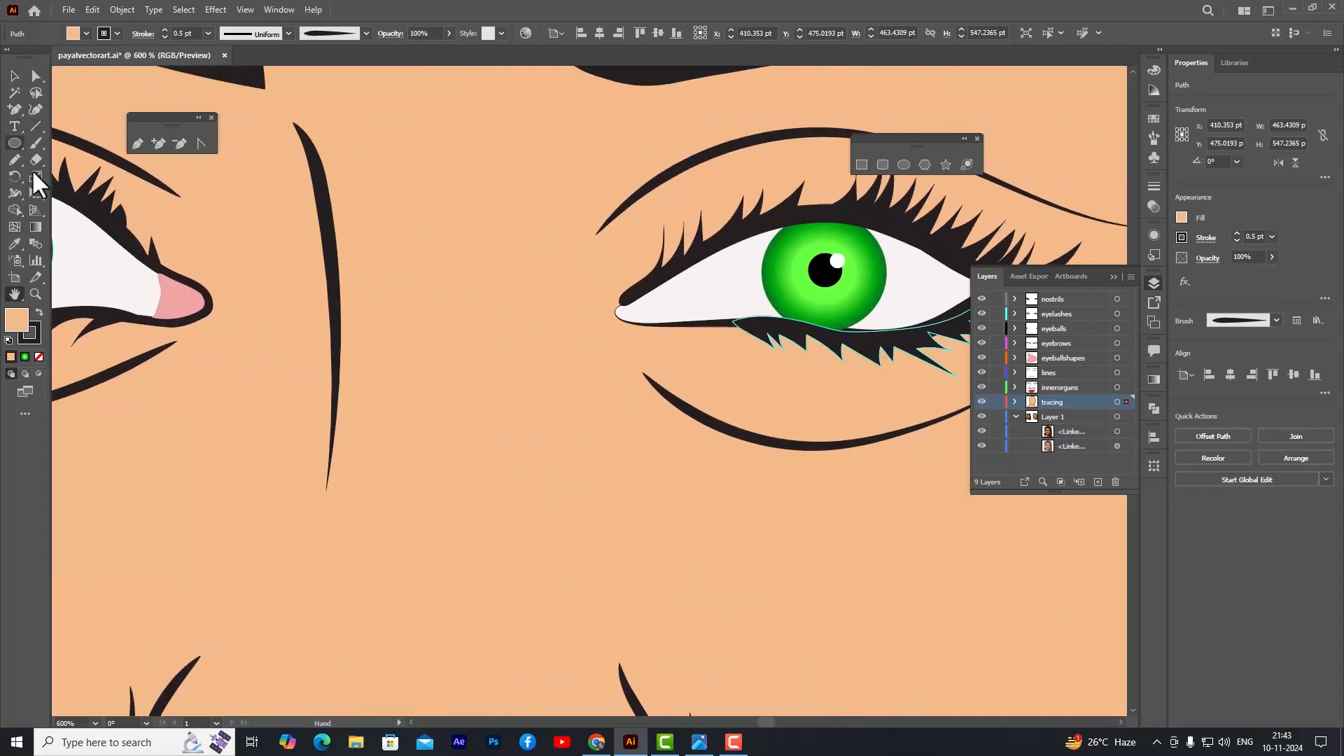
{"action": "left_click_drag", "start_coordinate": [525, 252], "coordinate": [505, 266]}
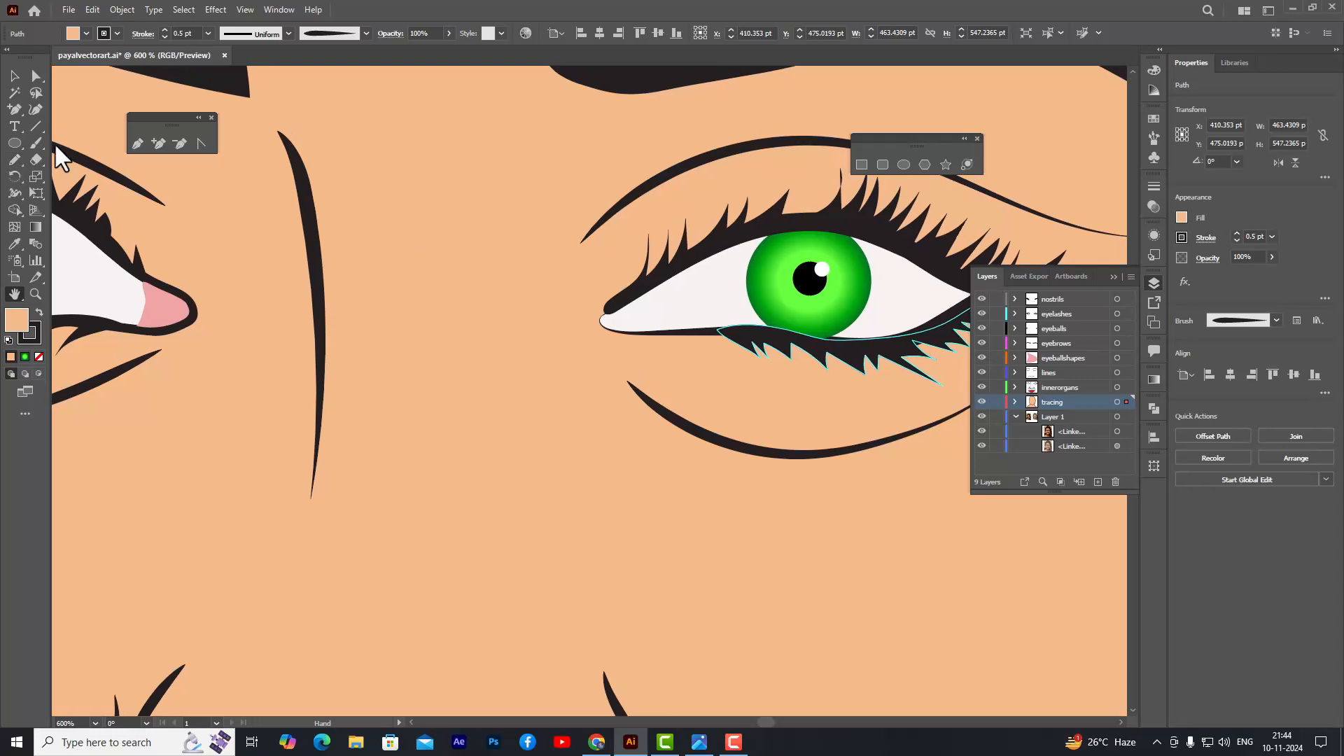
- Try to draw an inner corner shape about 4.1 pt wide on the right-hand eye with the Pencil tool, and undo it
{"action": "left_click", "coordinate": [14, 159]}
{"action": "left_click", "coordinate": [661, 342], "text": "ctrl"}
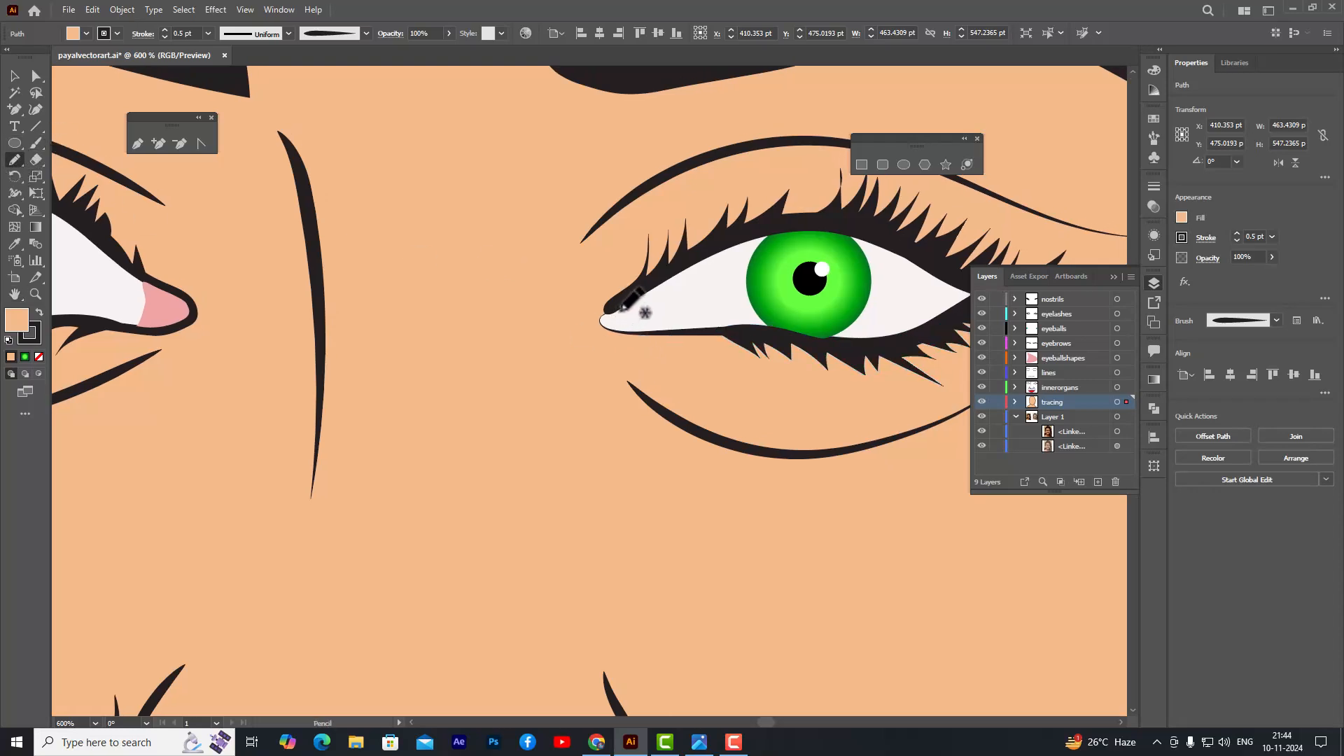
{"action": "mouse_move", "coordinate": [622, 307]}
{"action": "left_mouse_down"}
{"action": "mouse_move", "coordinate": [624, 328]}
{"action": "mouse_move", "coordinate": [608, 326]}
{"action": "left_mouse_up"}
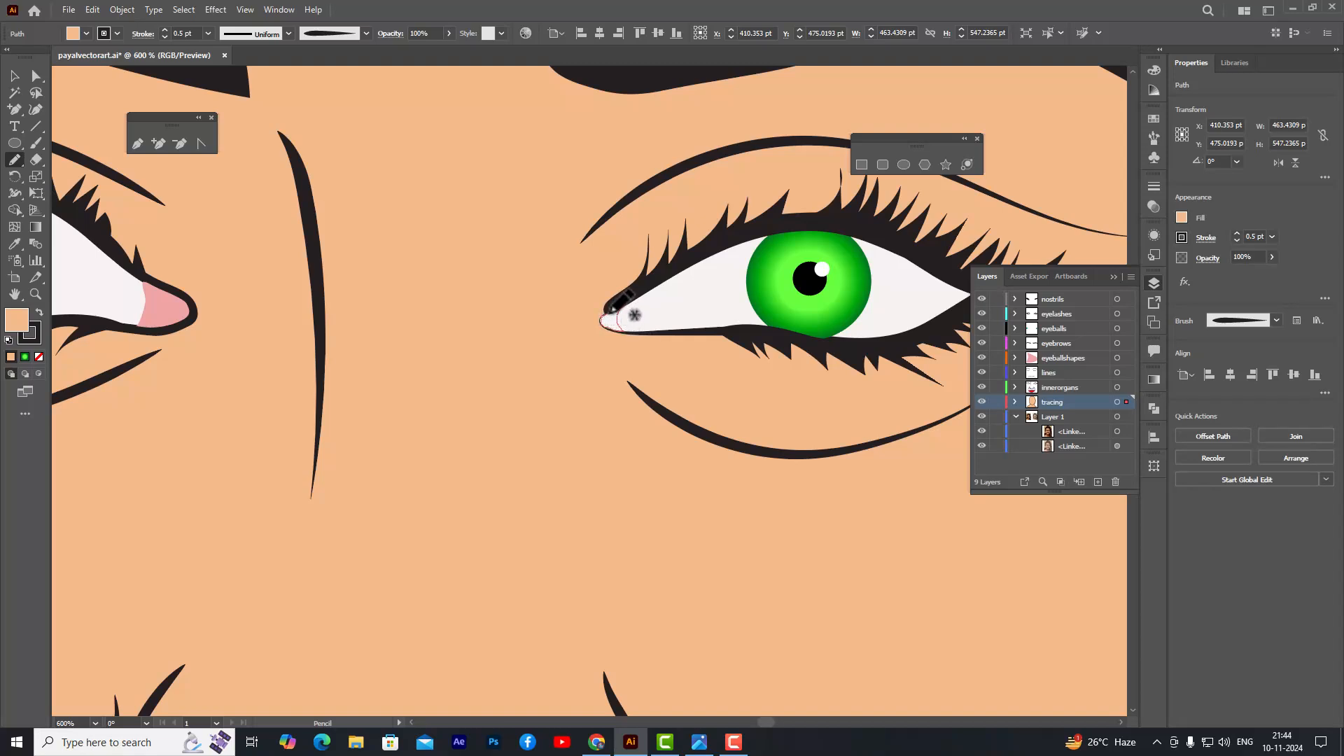
{"action": "left_click_drag", "start_coordinate": [624, 306], "coordinate": [622, 307]}
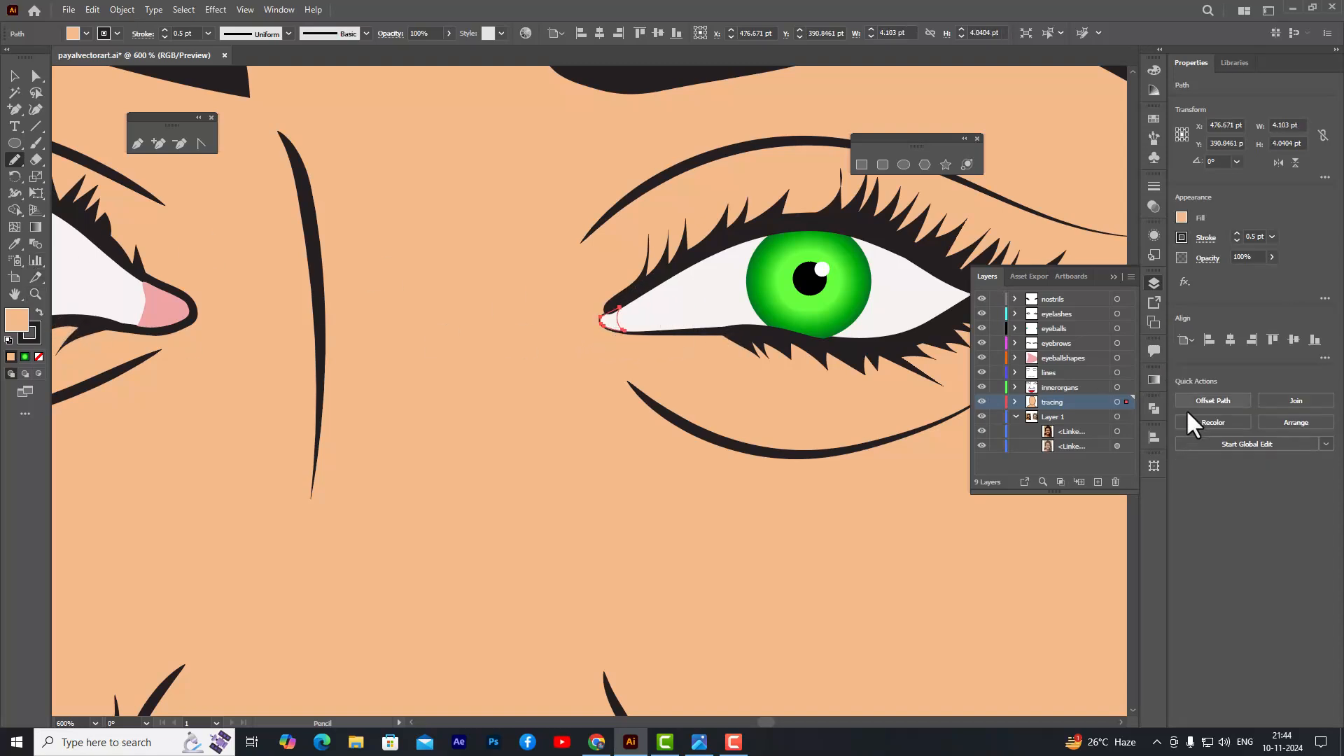
{"action": "key", "text": "ctrl+z"}
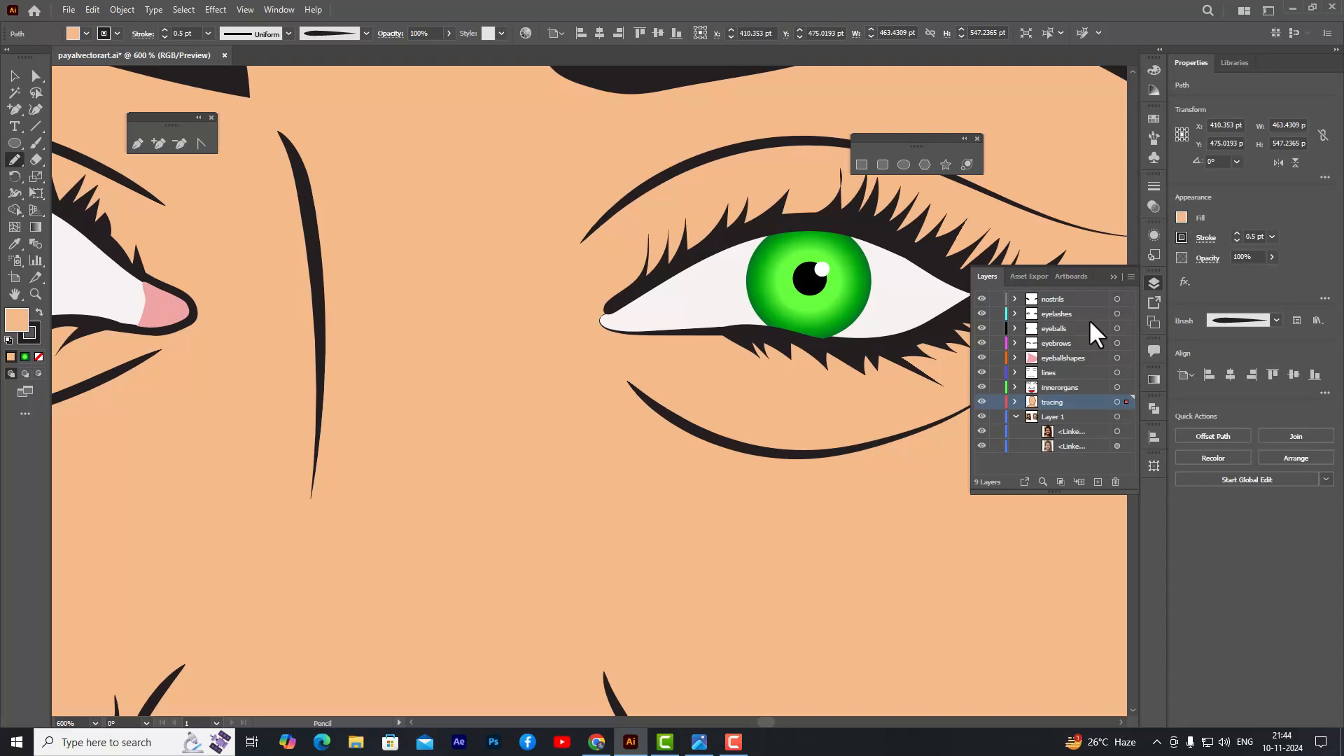
- Draw a closed inner corner shape about 3.2 by 3.7 pt on the right-hand eye with the Pencil tool on the eyeballshapes layer
{"action": "left_click", "coordinate": [1083, 357]}
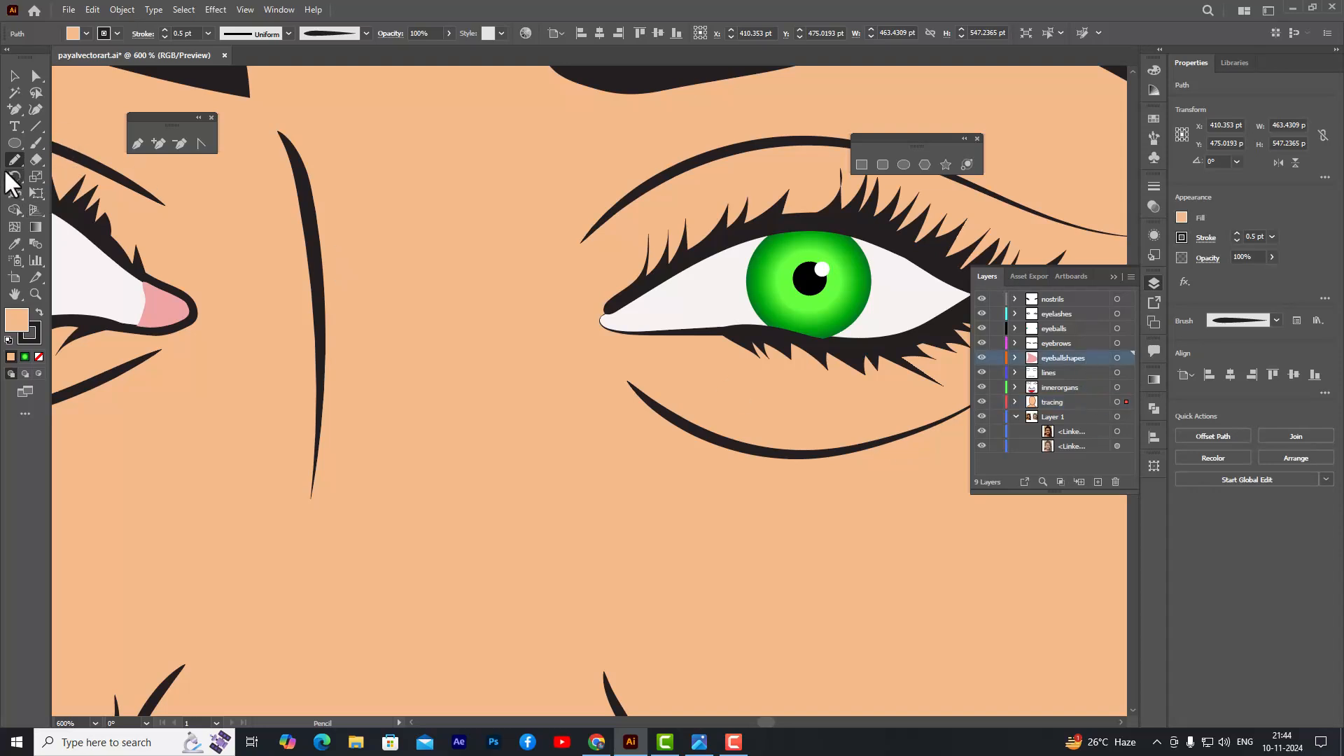
{"action": "scroll", "coordinate": [647, 328], "scroll_direction": "up", "scroll_amount": 2}
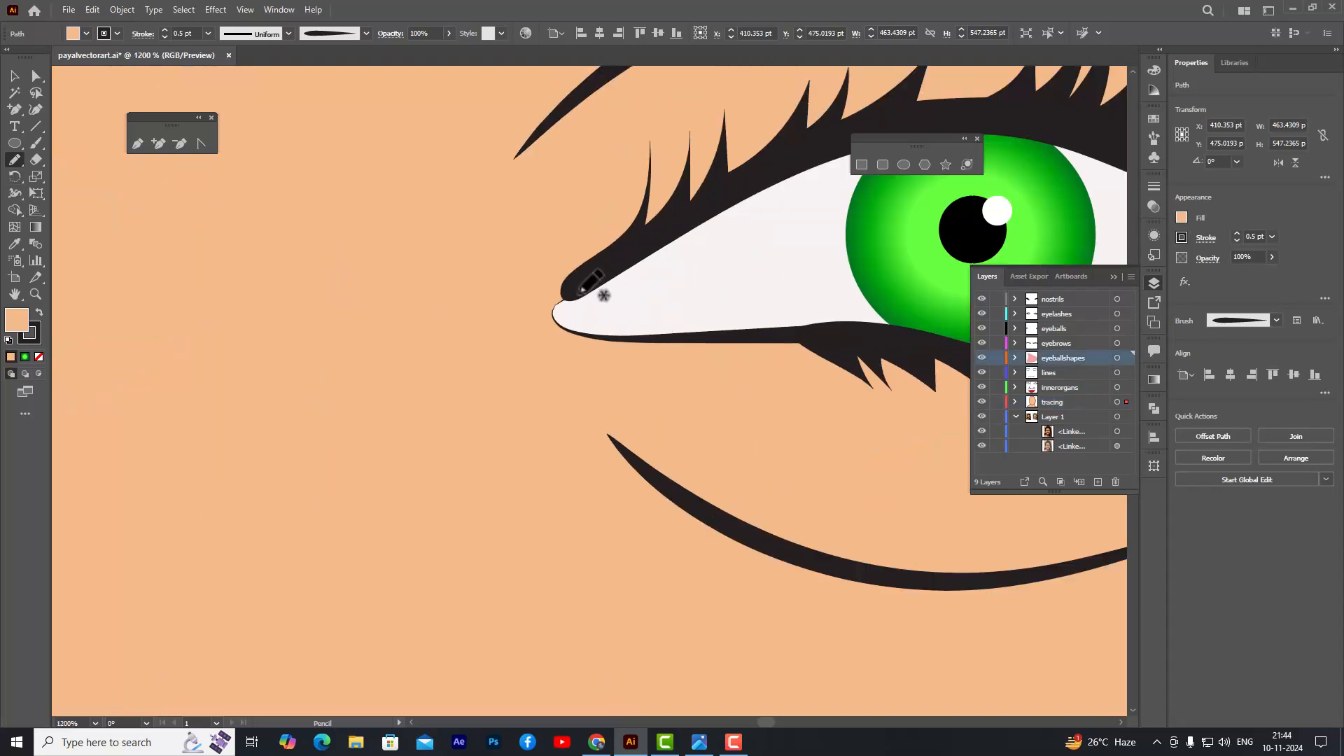
{"action": "mouse_move", "coordinate": [572, 293]}
{"action": "left_mouse_down"}
{"action": "mouse_move", "coordinate": [554, 308]}
{"action": "mouse_move", "coordinate": [589, 330]}
{"action": "mouse_move", "coordinate": [573, 292]}
{"action": "left_mouse_up"}
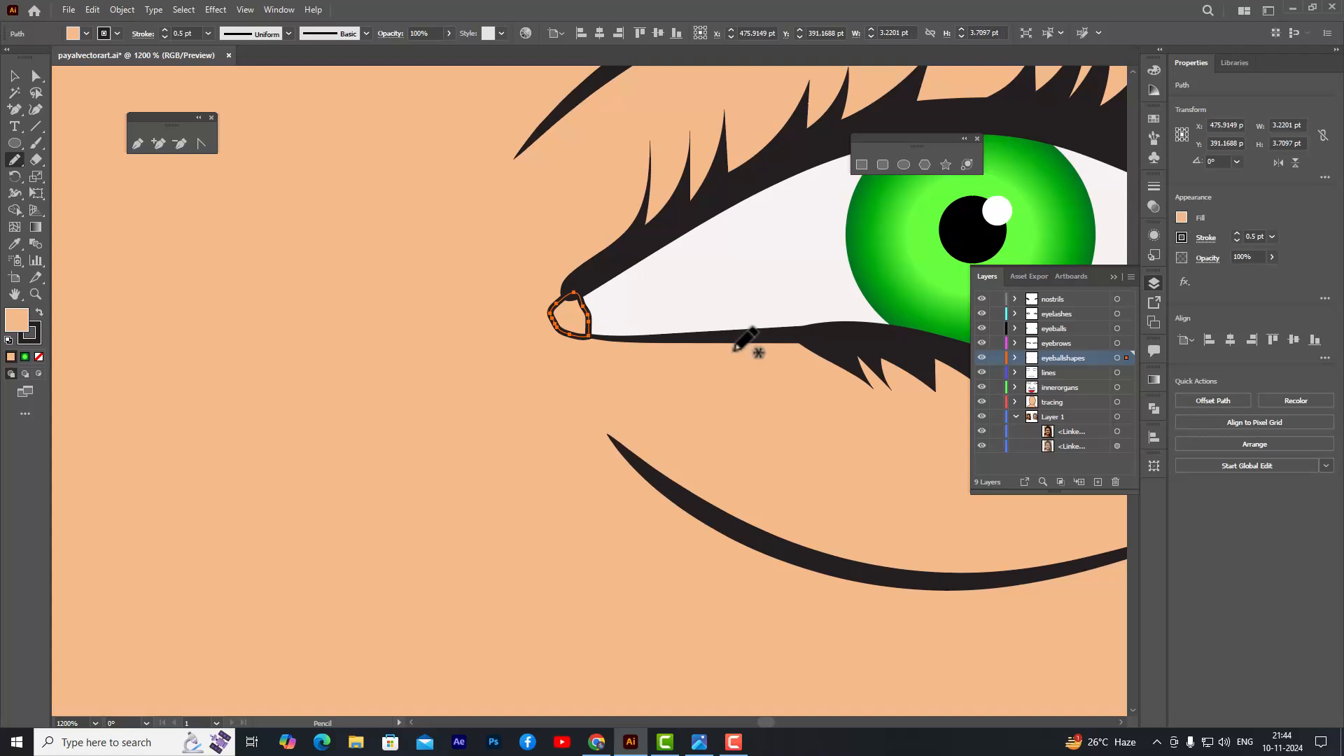
- Remove the new corner shape's stroke and give it a light pink fill, F4B3B3
{"action": "left_click", "coordinate": [35, 333]}
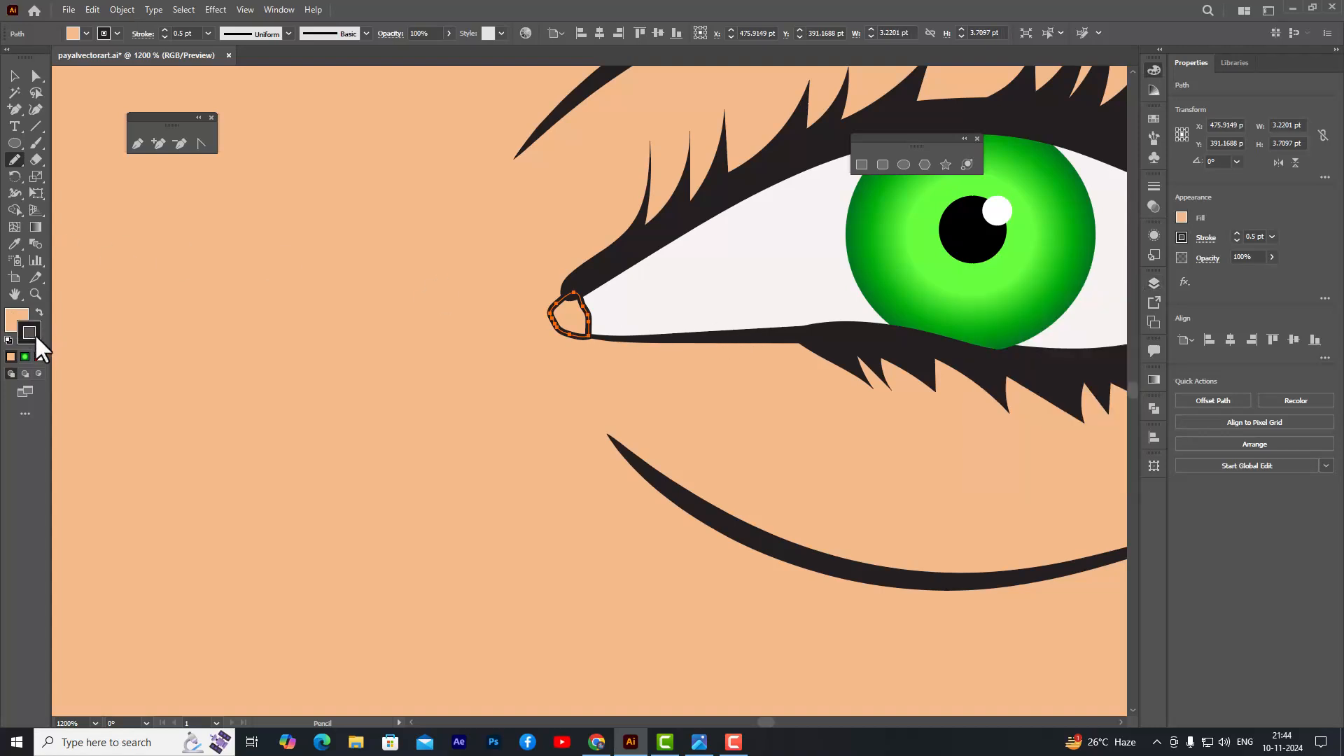
{"action": "left_click", "coordinate": [38, 355]}
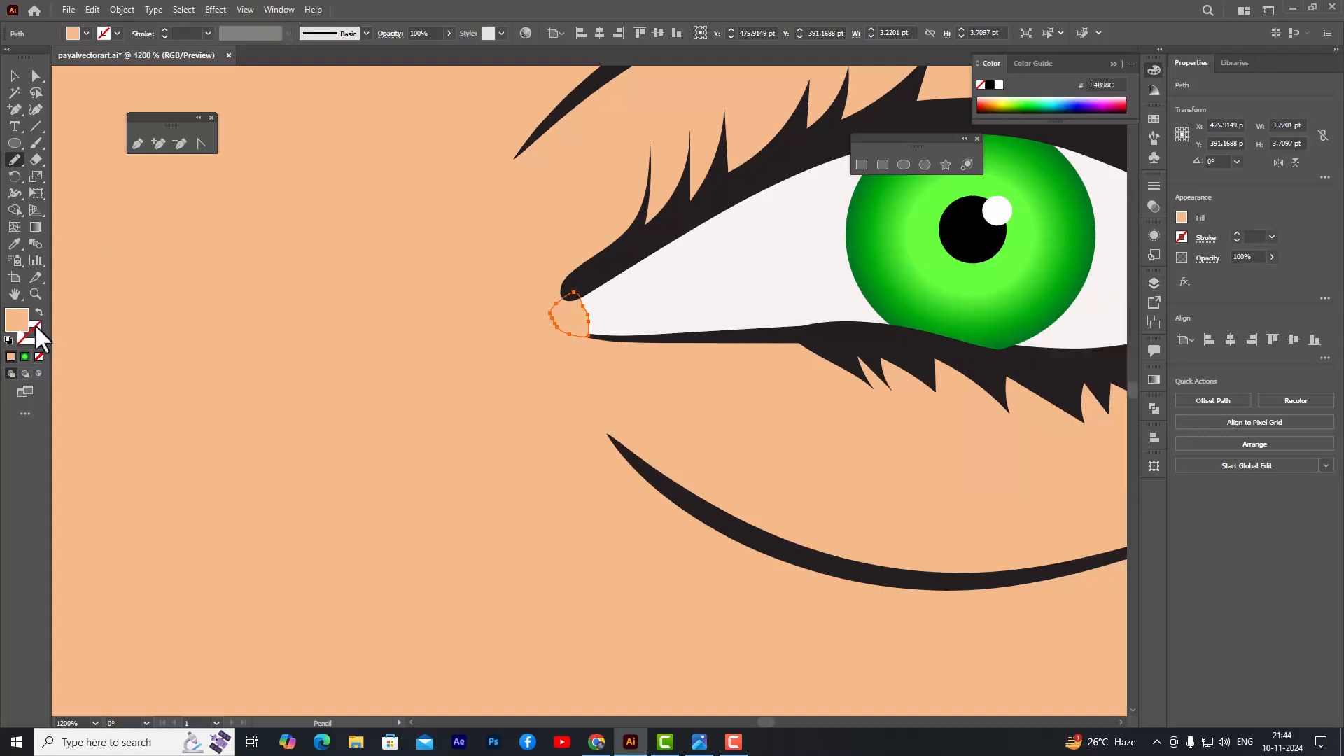
{"action": "double_click", "coordinate": [17, 319]}
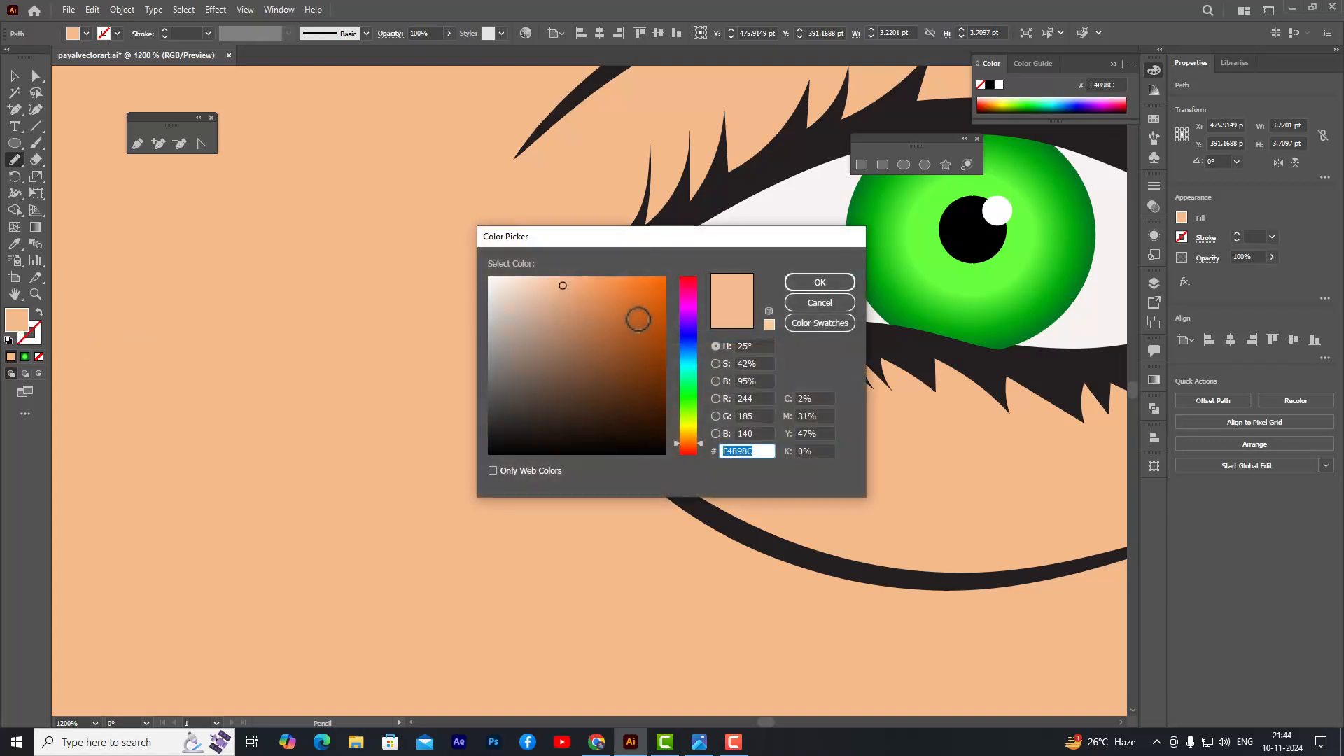
{"action": "left_click_drag", "start_coordinate": [686, 285], "coordinate": [691, 246]}
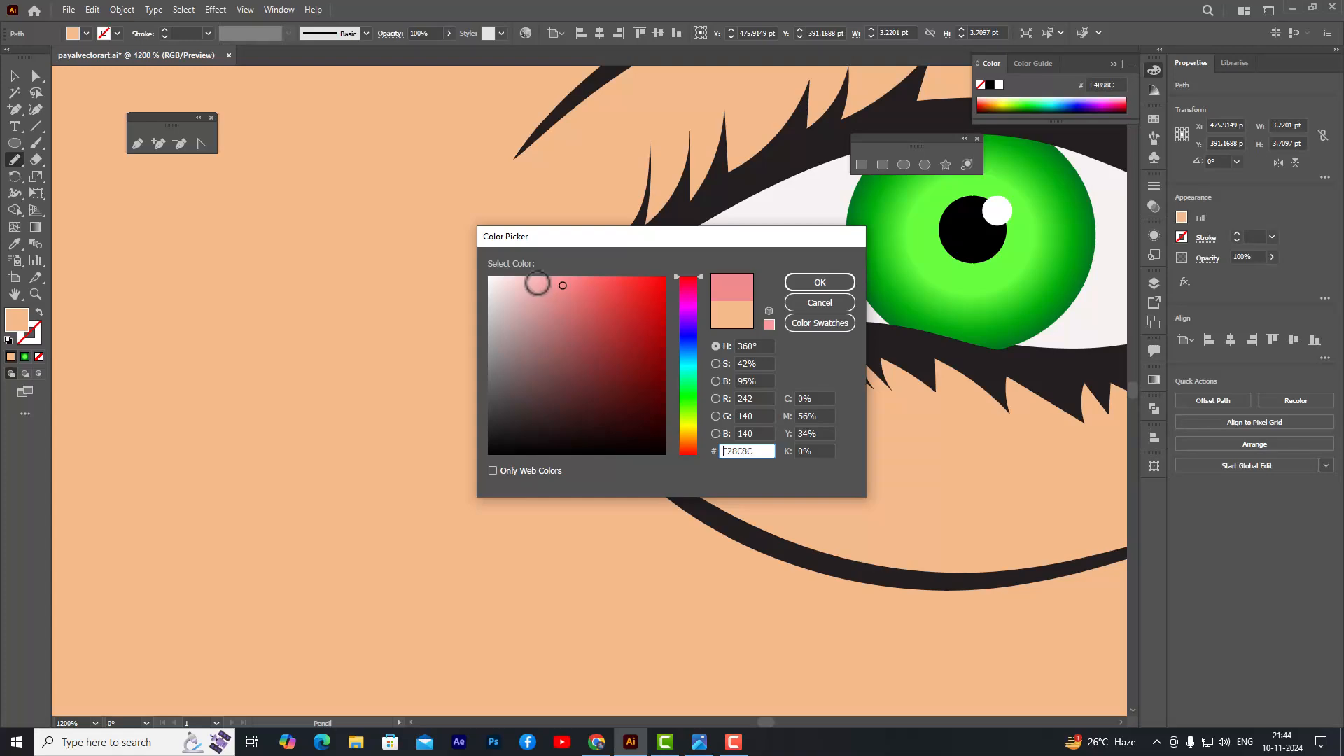
{"action": "left_click", "coordinate": [536, 284]}
{"action": "left_click", "coordinate": [798, 282]}
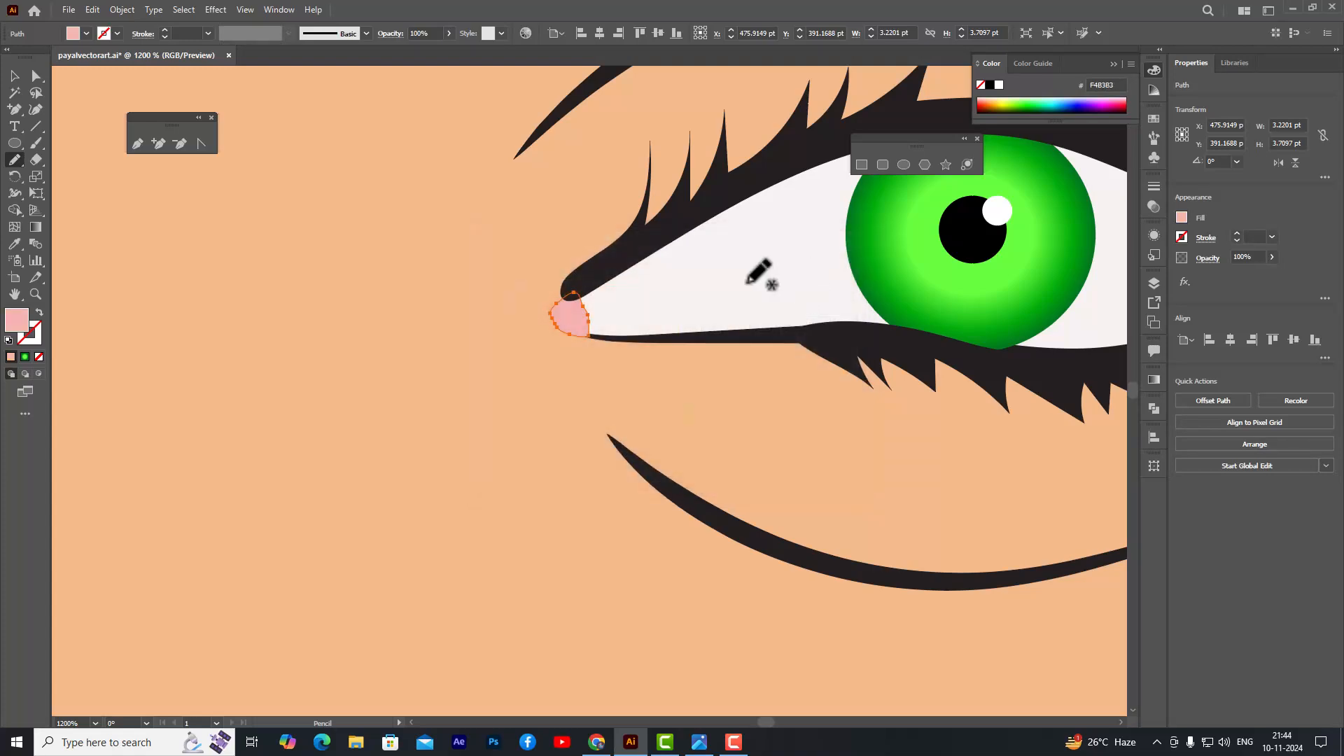
- Reshape the pink corner's edge bordering the eye white by moving its anchor point inward, and deselect everything
{"action": "key", "text": "a"}
{"action": "left_click", "coordinate": [395, 272]}
{"action": "scroll", "coordinate": [590, 290], "scroll_direction": "down", "scroll_amount": 6}
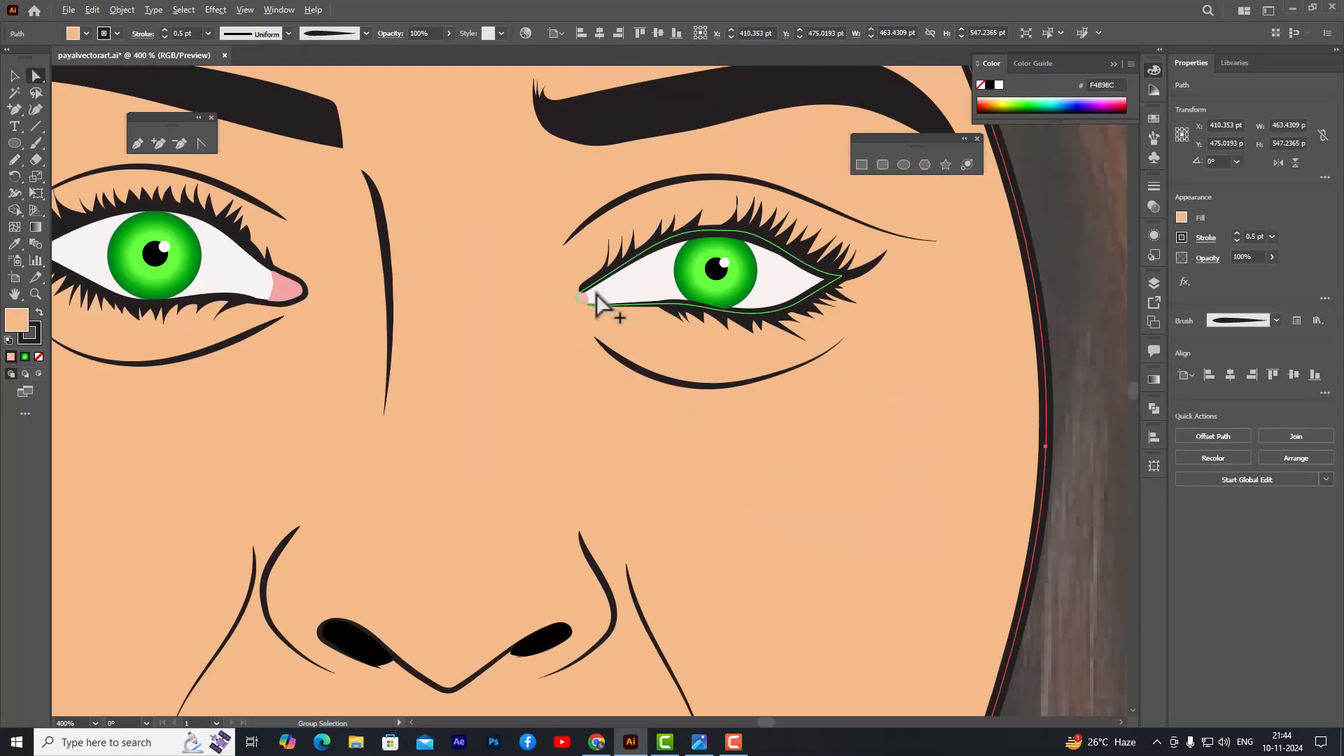
{"action": "scroll", "coordinate": [584, 243], "scroll_direction": "up", "scroll_amount": 7}
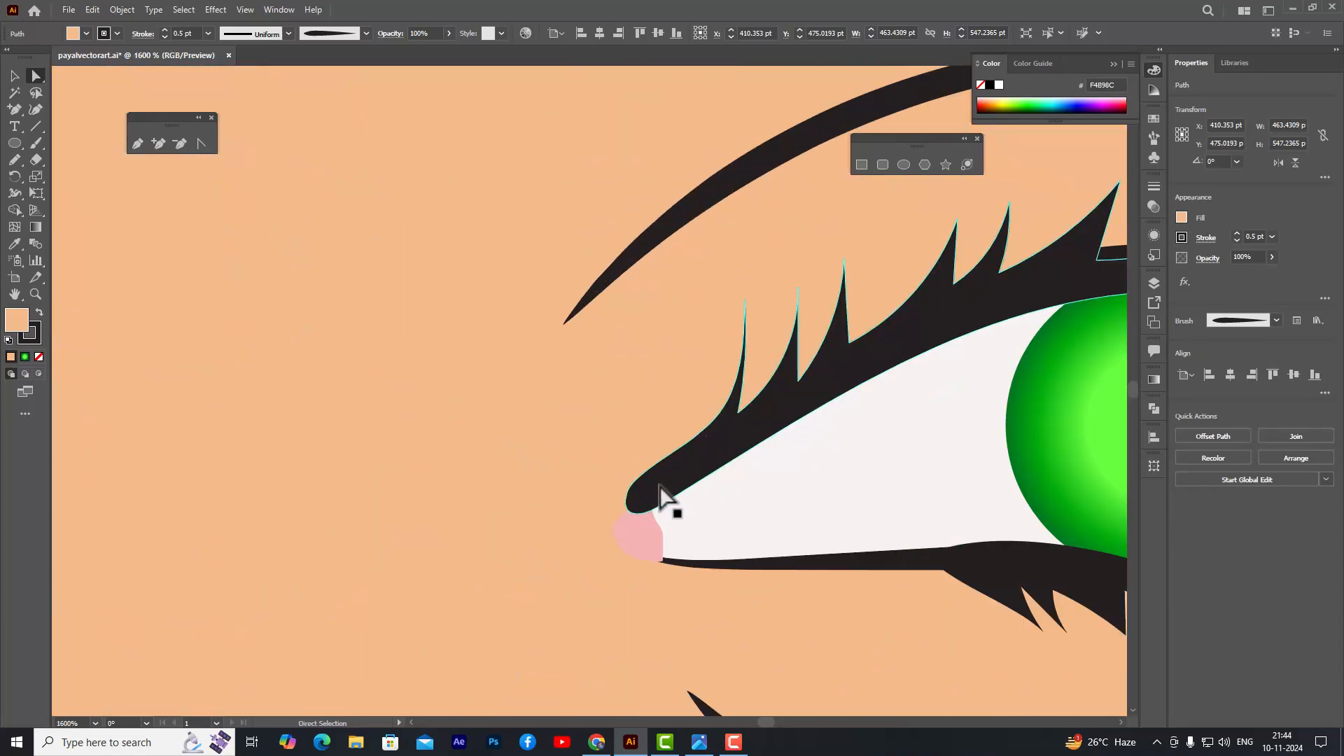
{"action": "left_click", "coordinate": [666, 546]}
{"action": "mouse_move", "coordinate": [663, 533]}
{"action": "left_mouse_down"}
{"action": "mouse_move", "coordinate": [651, 526]}
{"action": "mouse_move", "coordinate": [666, 550]}
{"action": "mouse_move", "coordinate": [647, 517]}
{"action": "mouse_move", "coordinate": [654, 558]}
{"action": "mouse_move", "coordinate": [649, 541]}
{"action": "left_mouse_up"}
{"action": "left_click", "coordinate": [662, 533]}
{"action": "left_click", "coordinate": [690, 540]}
{"action": "left_click", "coordinate": [688, 527]}
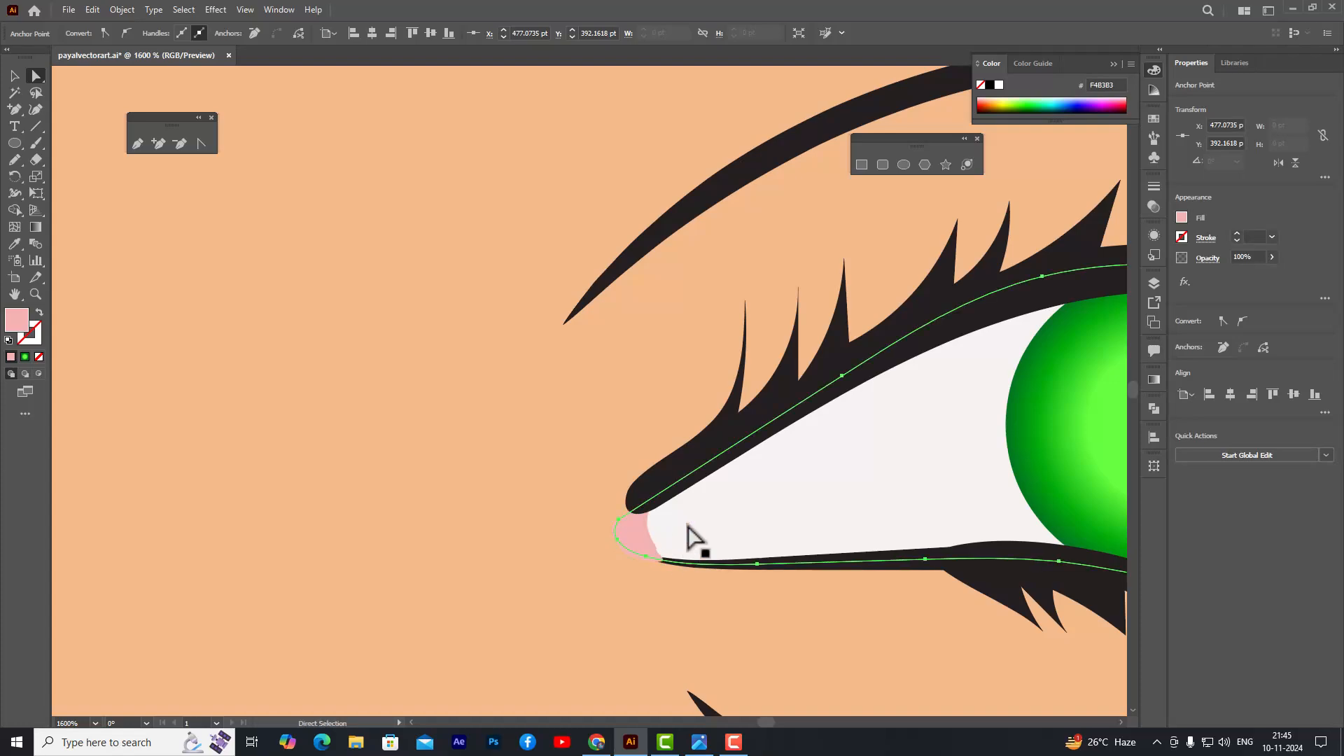
{"action": "left_click", "coordinate": [444, 458]}
{"action": "scroll", "coordinate": [490, 459], "scroll_direction": "down", "scroll_amount": 10}
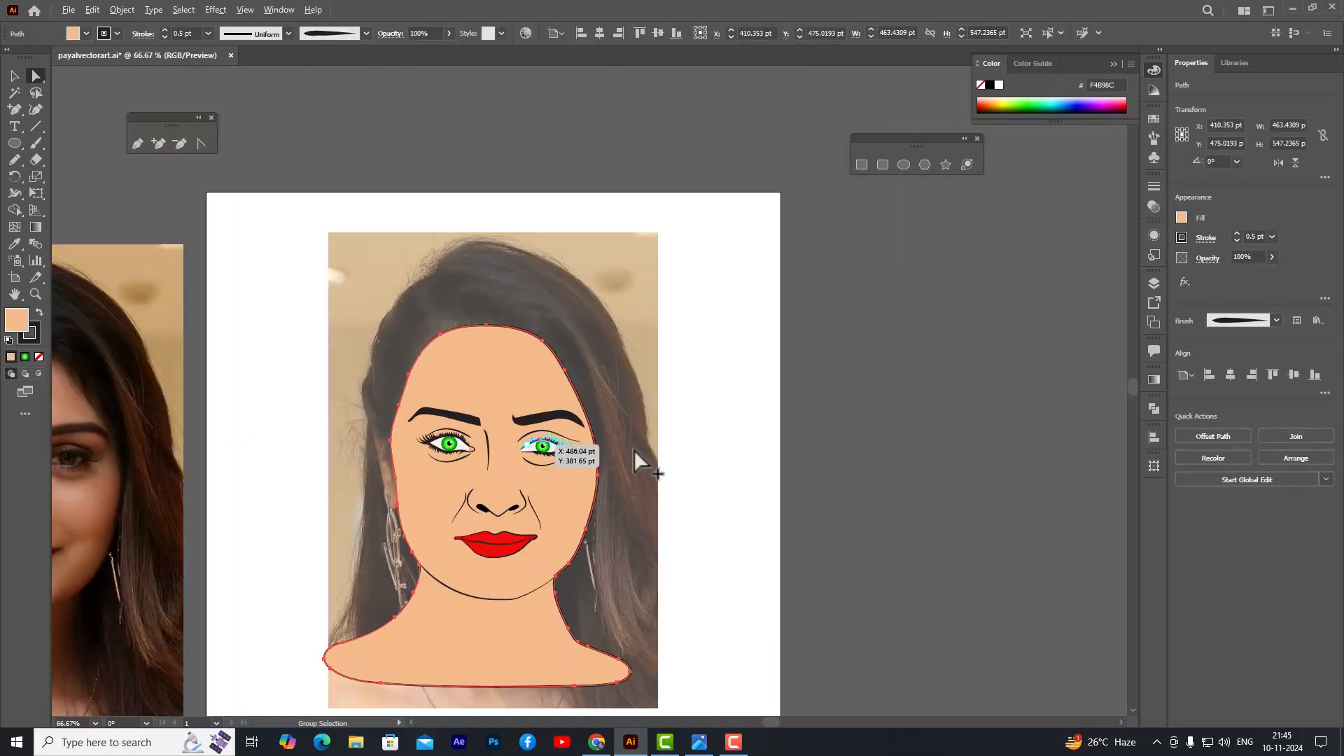
{"action": "left_click", "coordinate": [849, 430]}
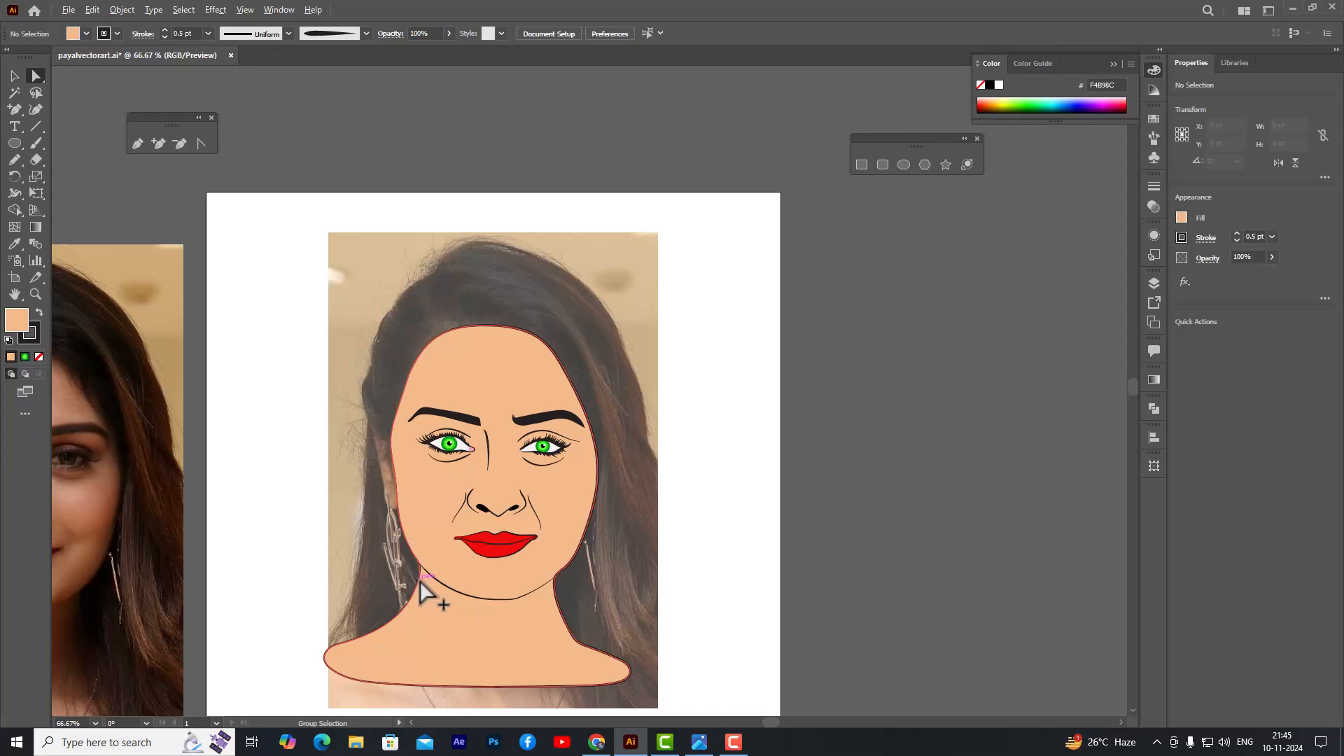
- Hide the tracing layer so the reference photo shows around the lips
{"action": "scroll", "coordinate": [741, 599], "scroll_direction": "up", "scroll_amount": 4}
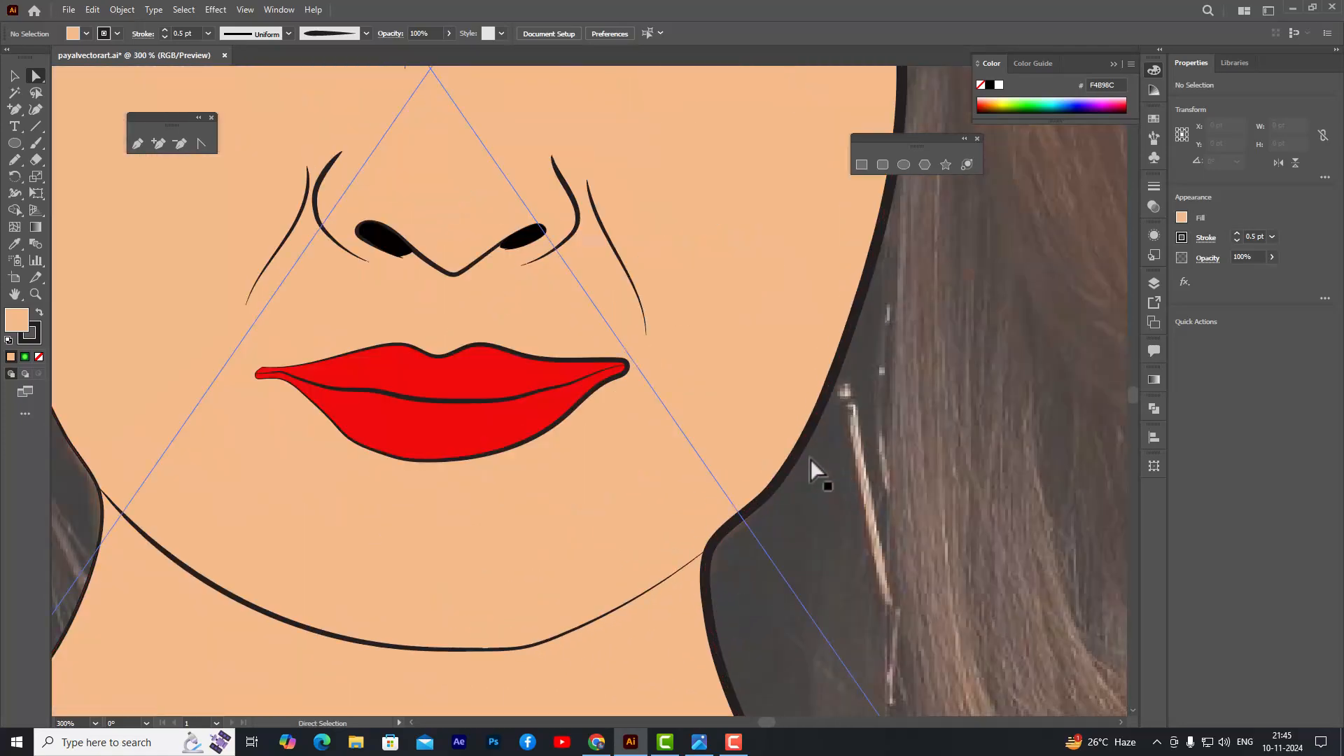
{"action": "key", "text": "space"}
{"action": "left_click_drag", "start_coordinate": [667, 411], "coordinate": [799, 406]}
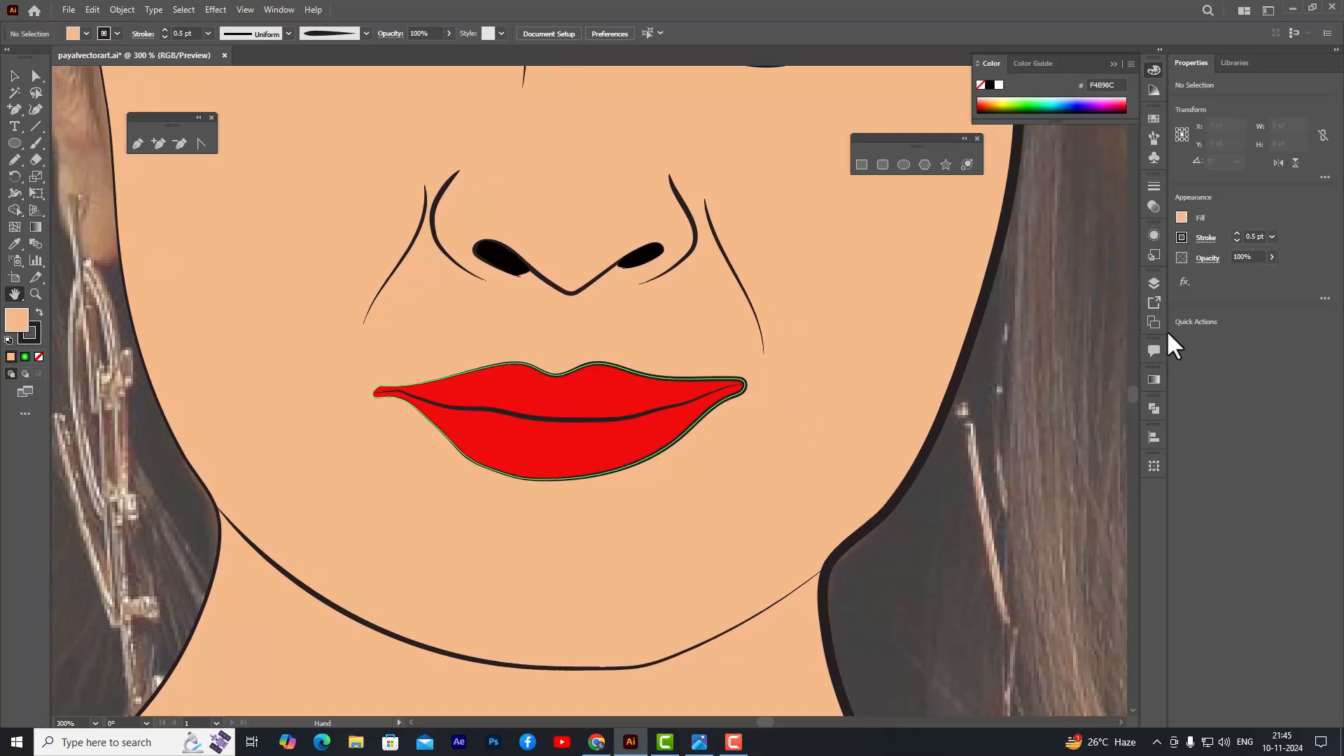
{"action": "left_click", "coordinate": [1154, 283]}
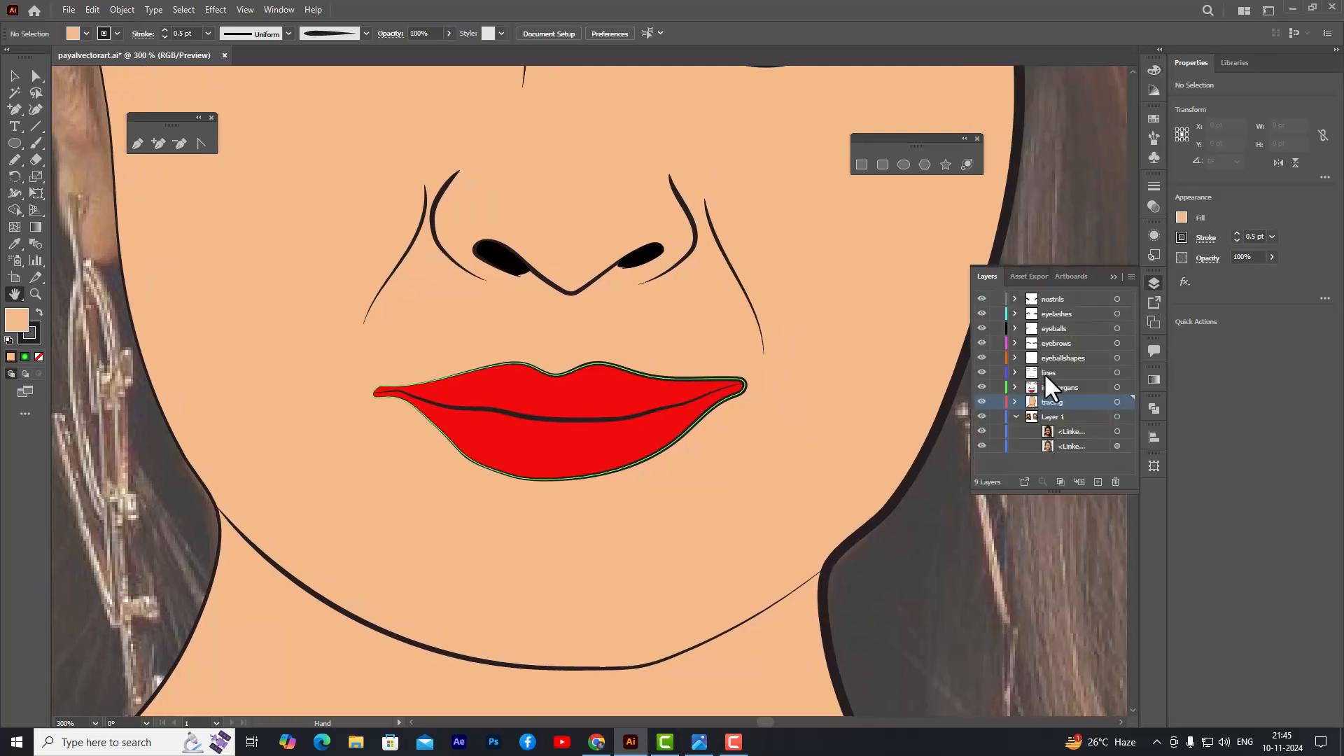
{"action": "left_click", "coordinate": [981, 401]}
{"action": "left_click", "coordinate": [981, 401]}
{"action": "left_click", "coordinate": [981, 402]}
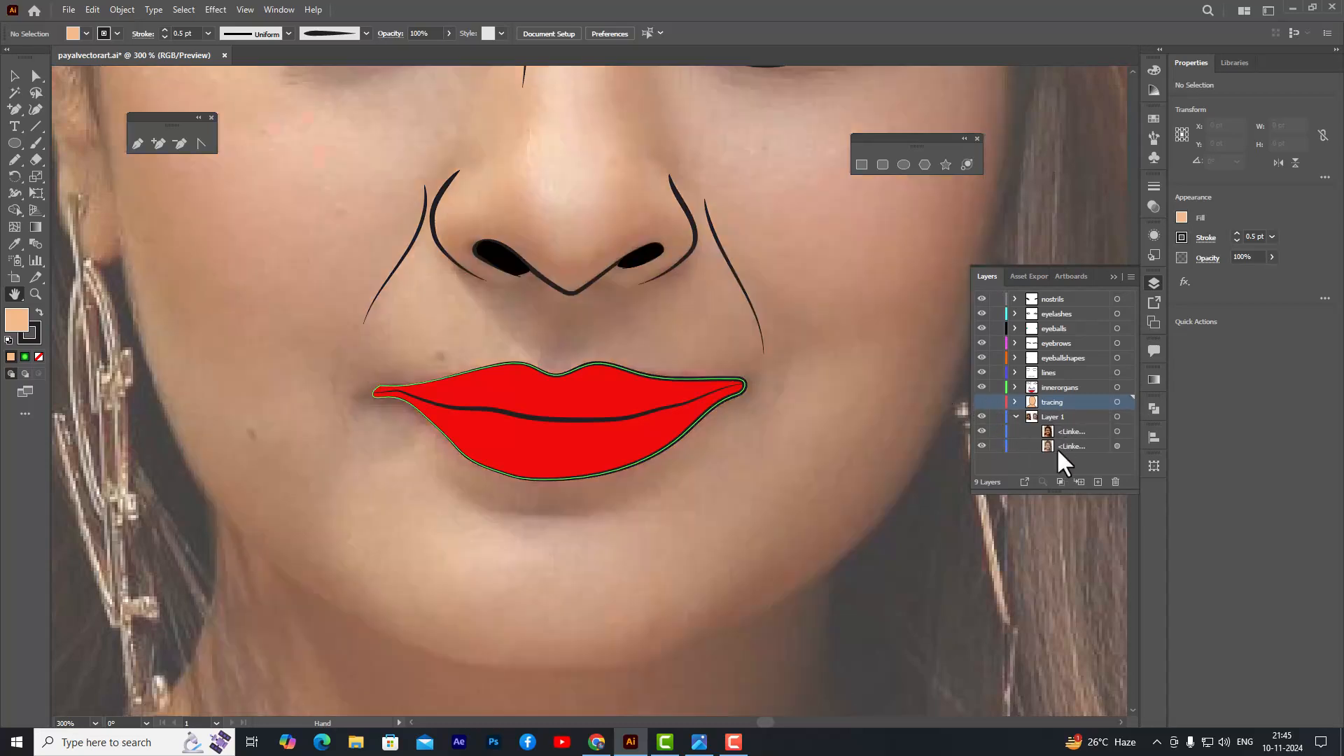
- Hide the innerorgans layer to examine the photo's lip texture, and show it again
{"action": "left_click", "coordinate": [981, 387]}
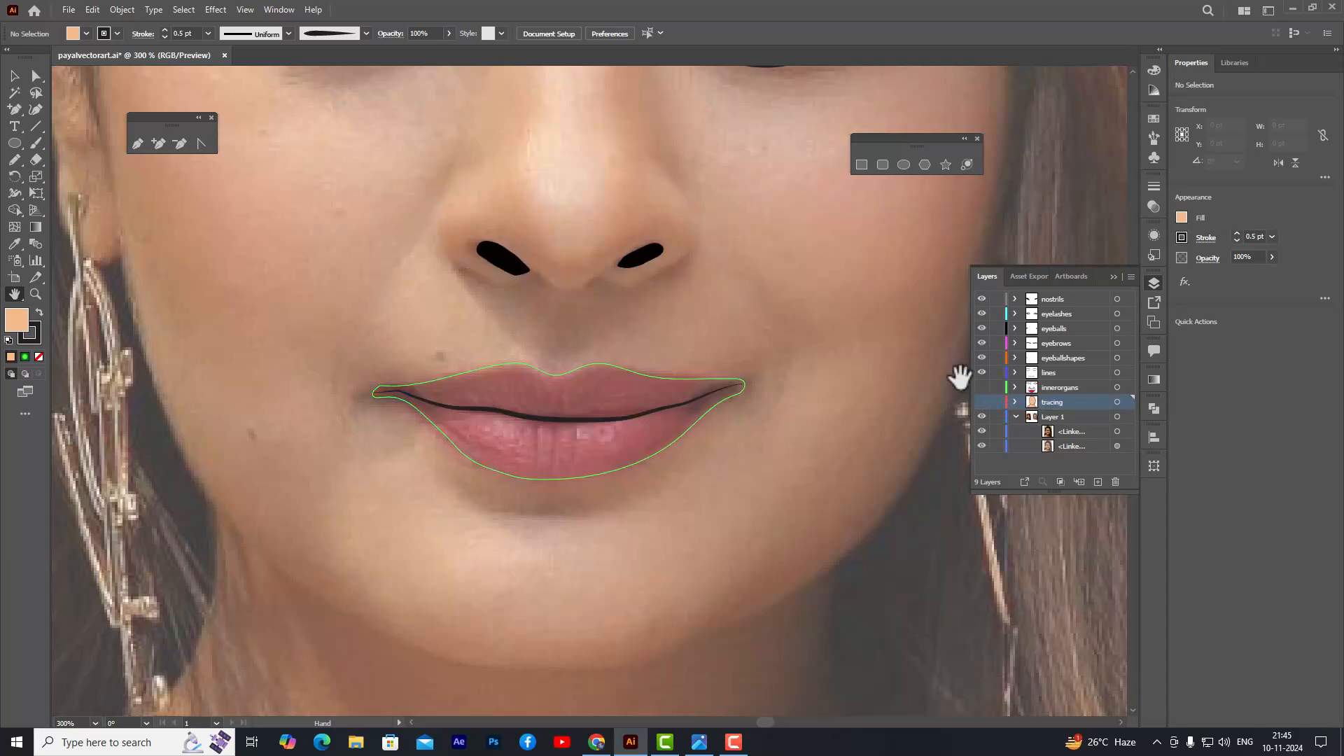
{"action": "left_click", "coordinate": [981, 388]}
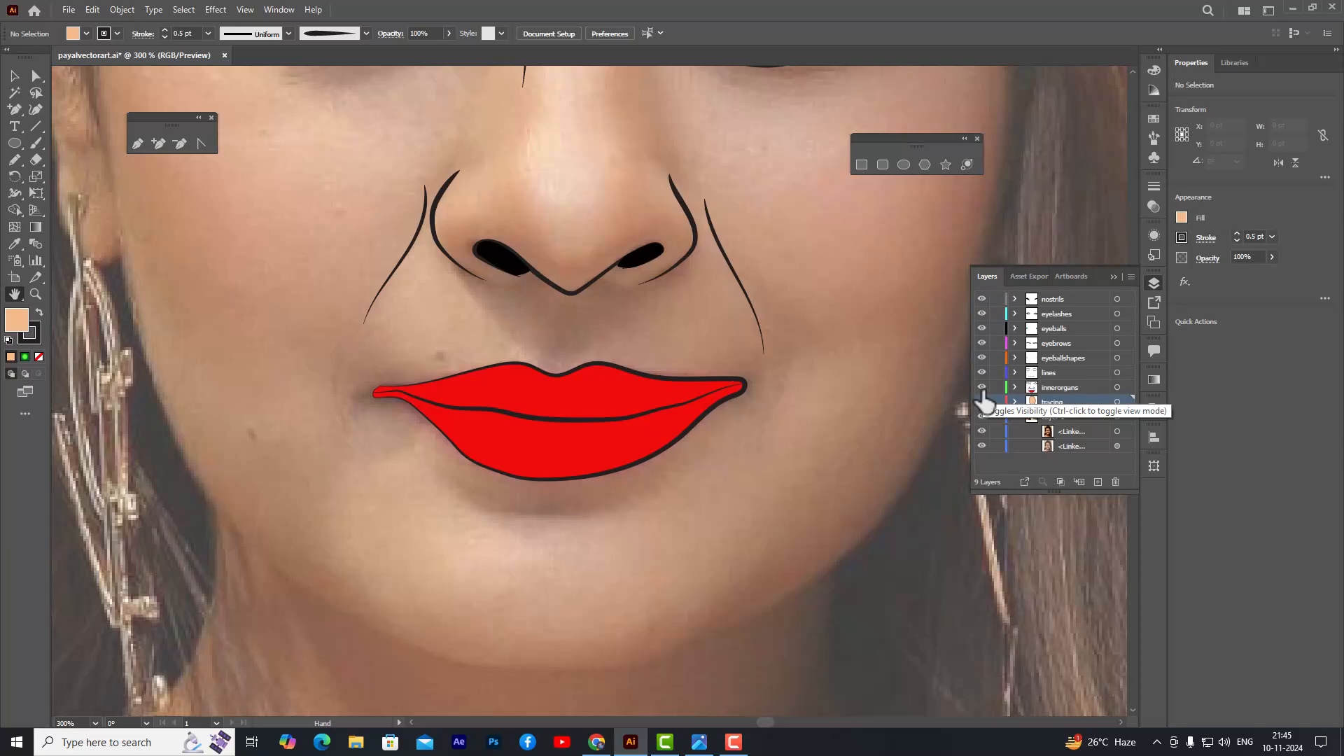
{"action": "left_click", "coordinate": [981, 402]}
- Make the lines layer active and set up the Paintbrush tool with no fill
{"action": "left_click", "coordinate": [1078, 297]}
{"action": "left_click", "coordinate": [1069, 373]}
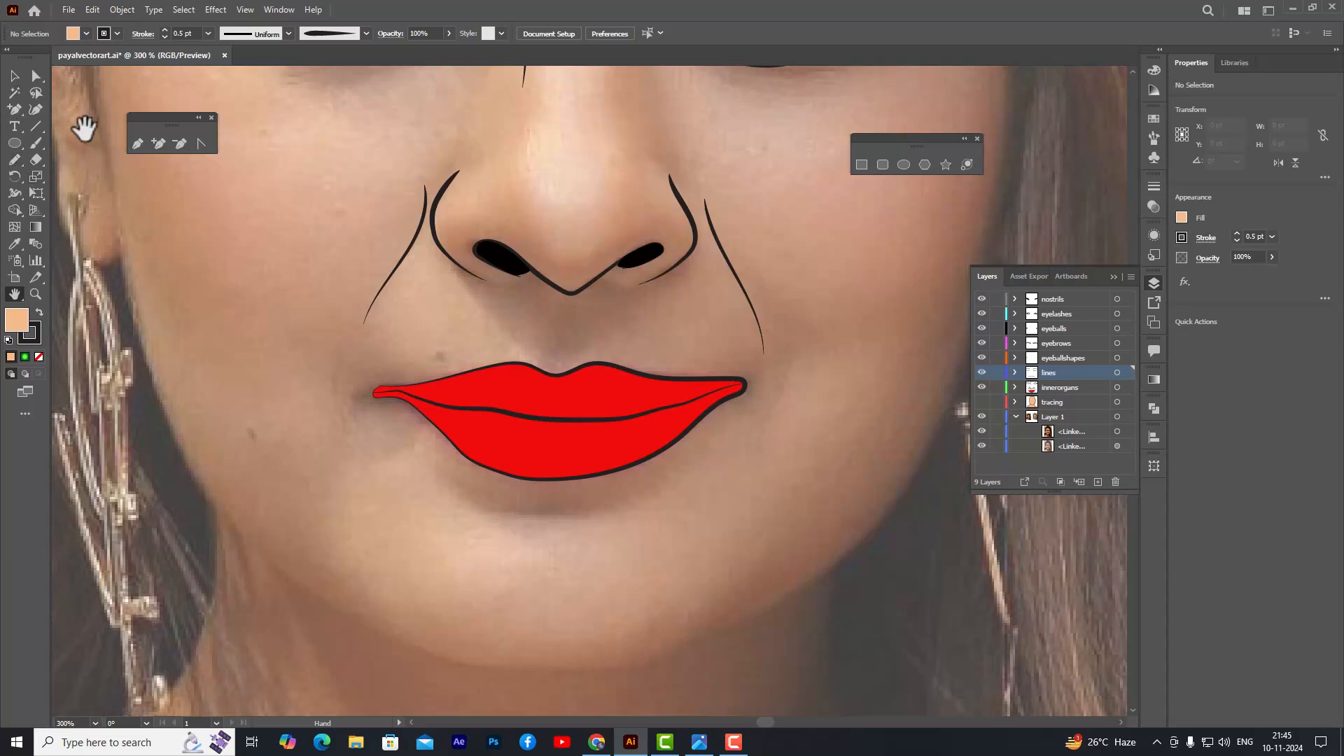
{"action": "left_click", "coordinate": [33, 140]}
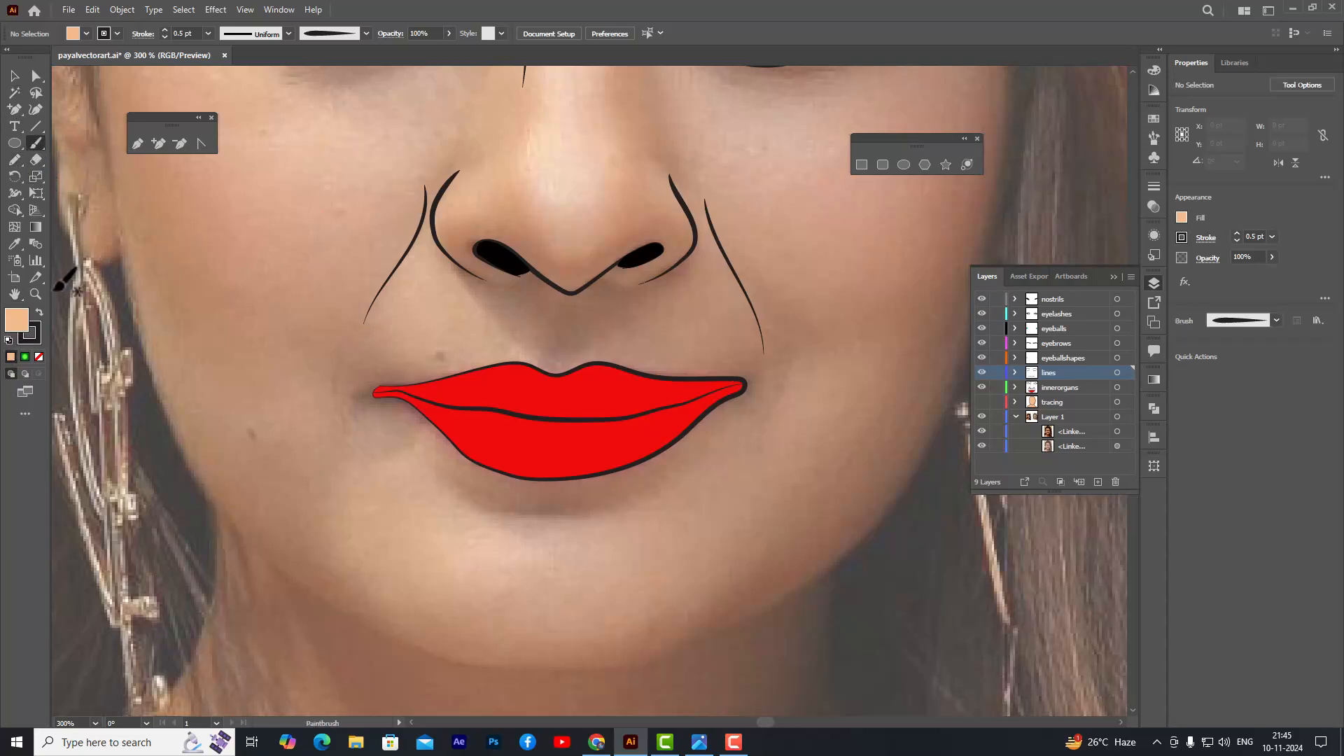
{"action": "left_click", "coordinate": [39, 357]}
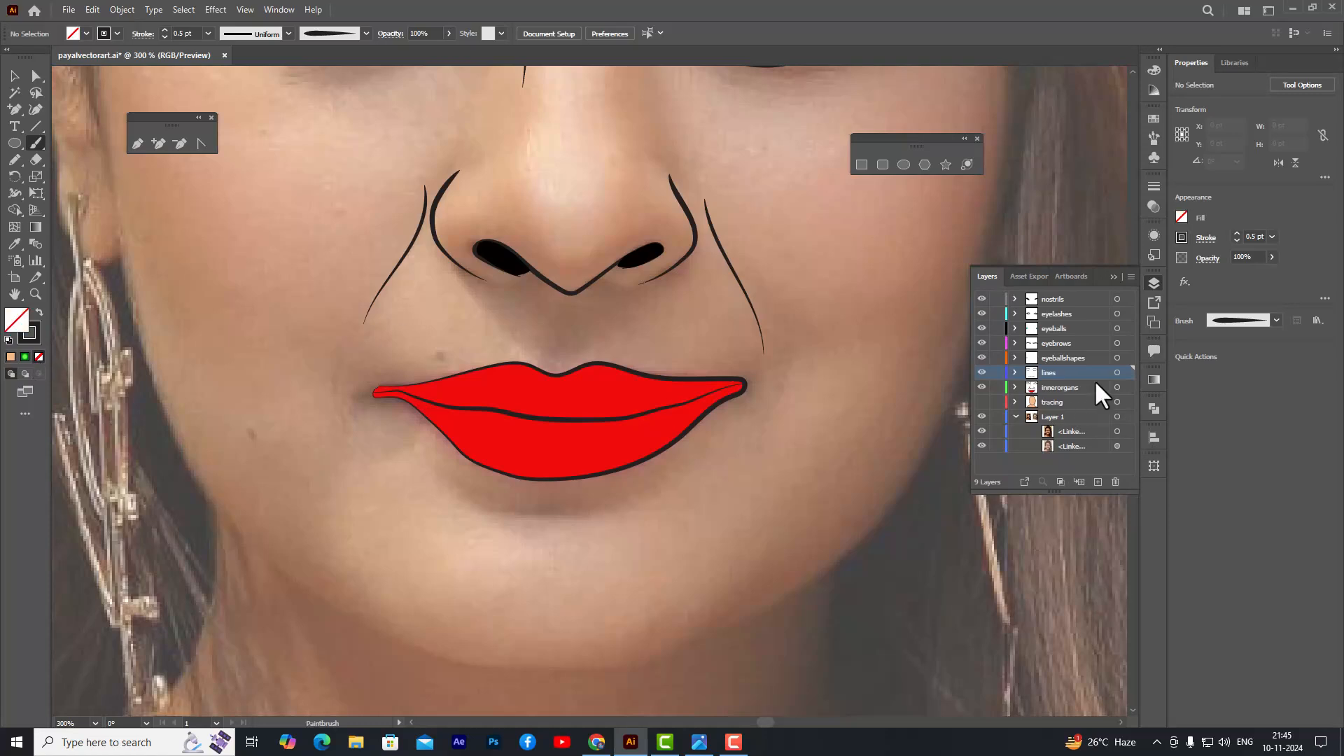
- Try a short vertical crease below the mouth line with a 0.15 pt stroke, and undo it
{"action": "left_click", "coordinate": [208, 33]}
{"action": "left_click", "coordinate": [225, 49]}
{"action": "left_click", "coordinate": [182, 32]}
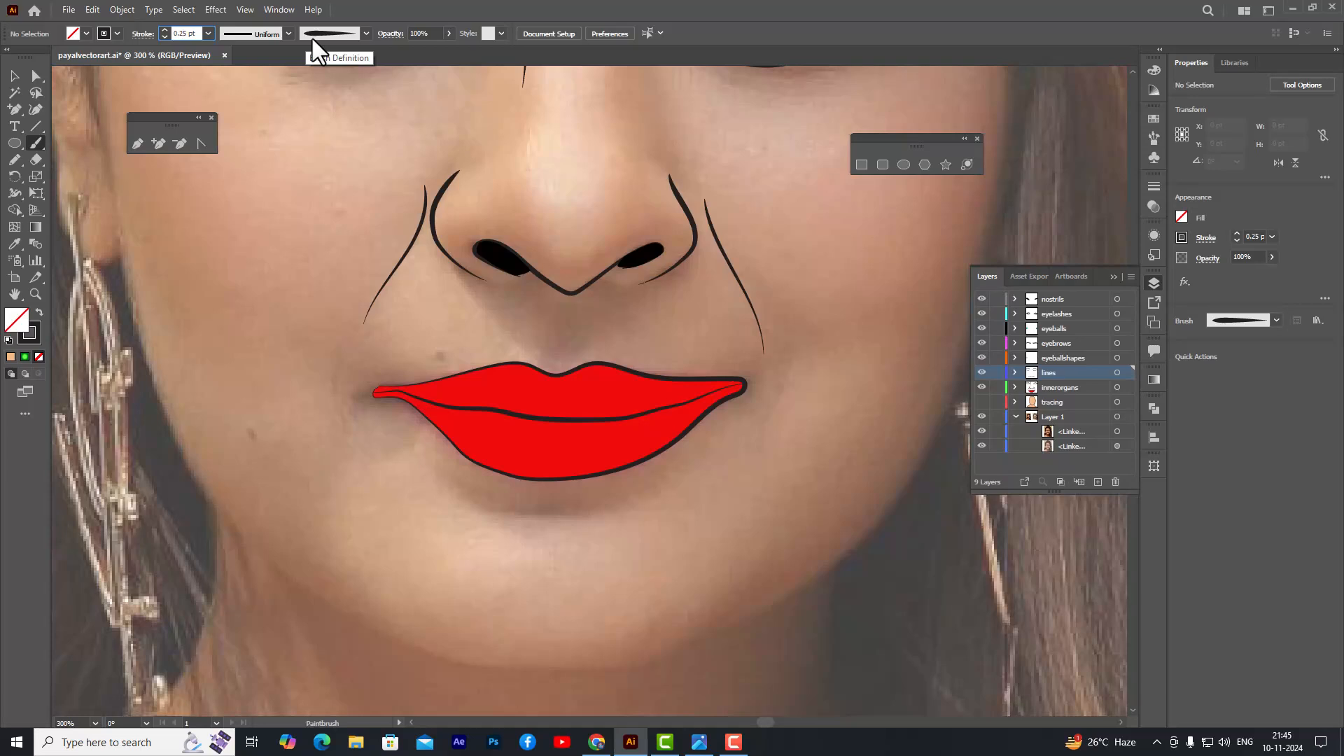
{"action": "key", "text": "BackSpace"}
{"action": "type", "text": "1"}
{"action": "left_click_drag", "start_coordinate": [538, 419], "coordinate": [536, 441]}
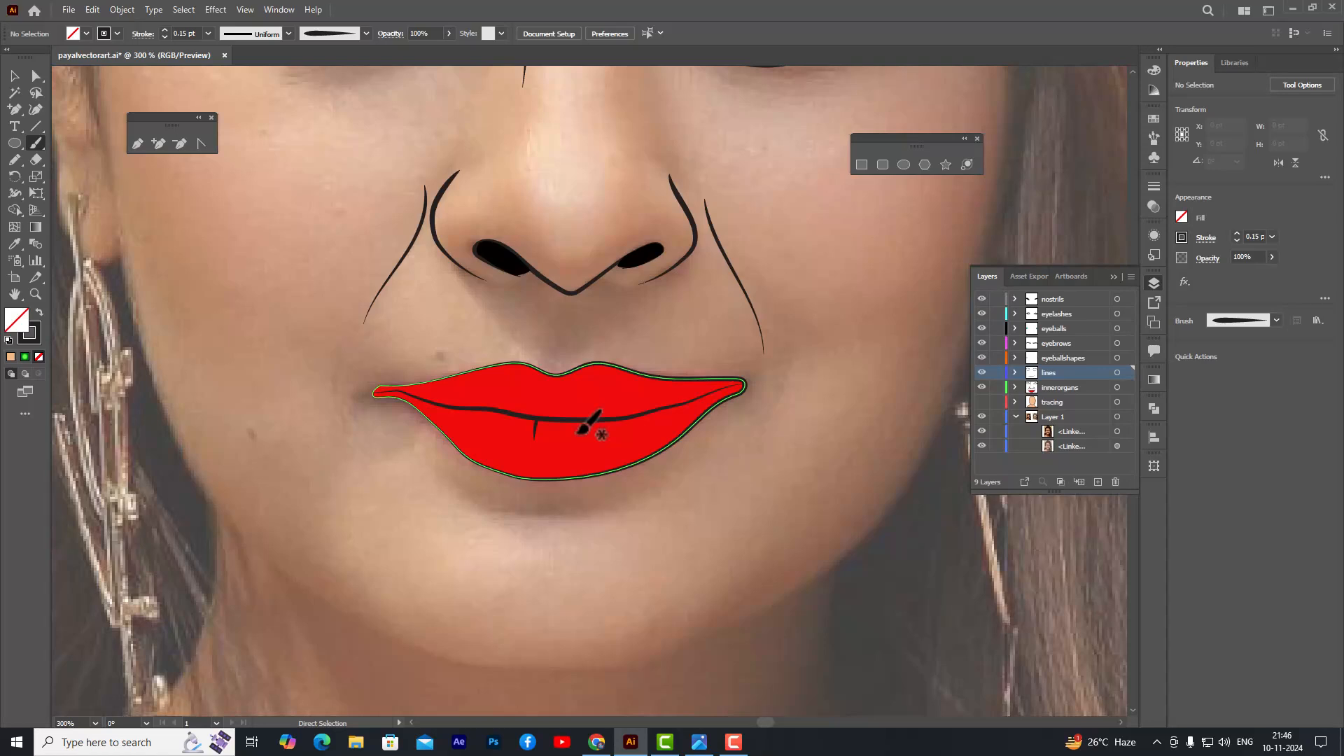
{"action": "key", "text": "ctrl+z"}
- Set the Paintbrush stroke weight to 0.05 pt
{"action": "left_click", "coordinate": [183, 34]}
{"action": "key", "text": "BackSpace"}
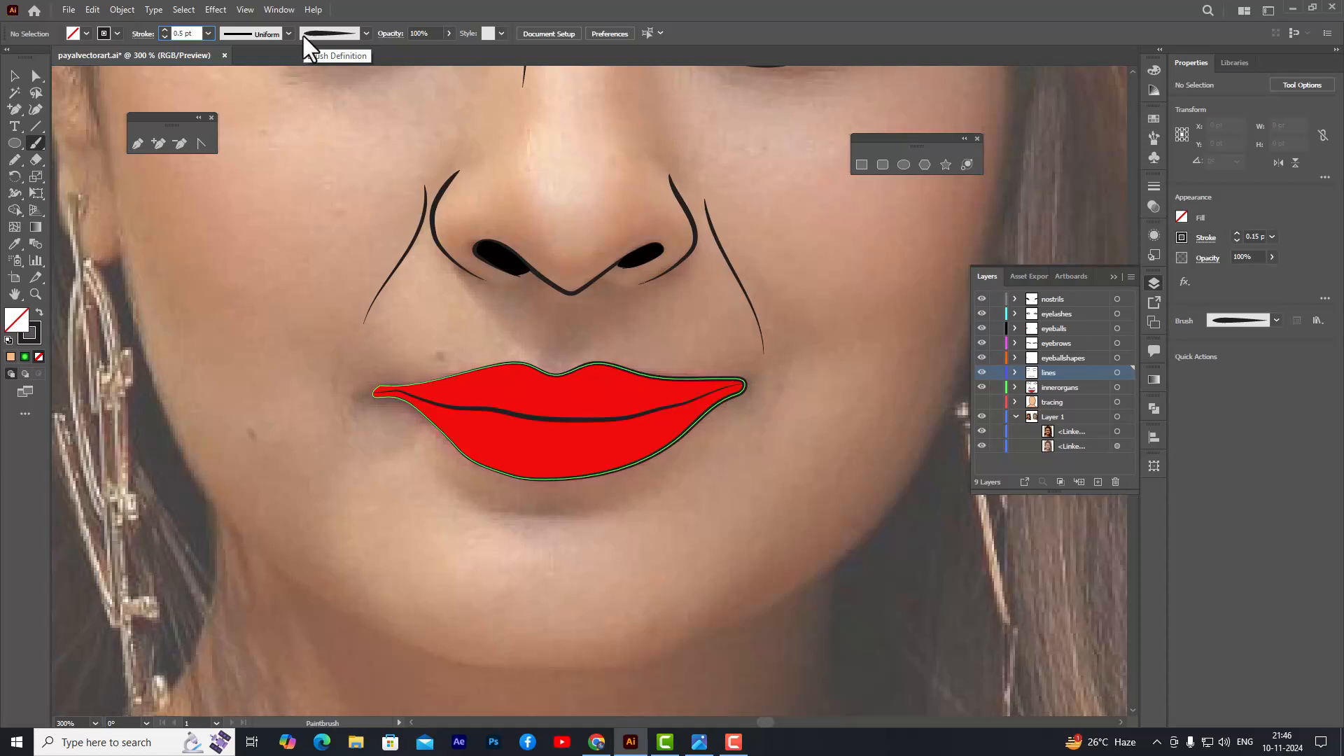
{"action": "type", "text": "0"}
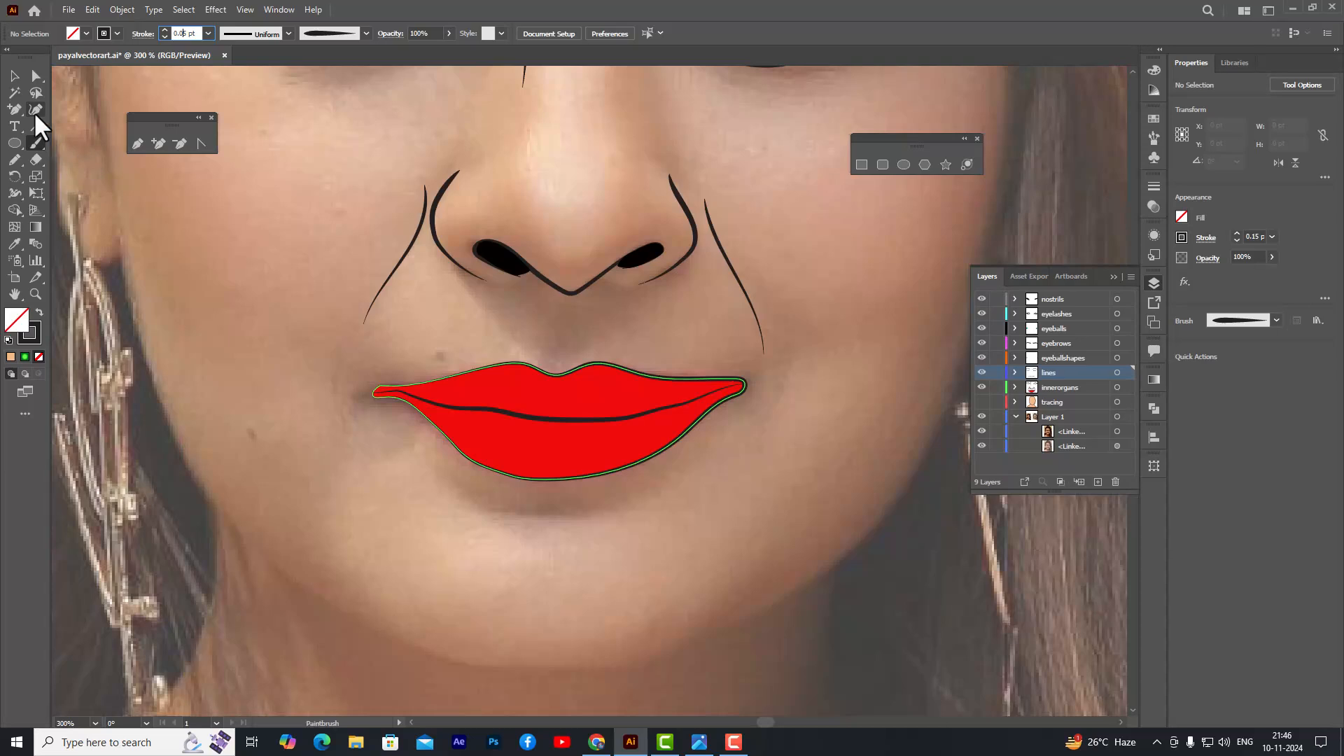
{"action": "key", "text": "Return"}
{"action": "left_click", "coordinate": [32, 139]}
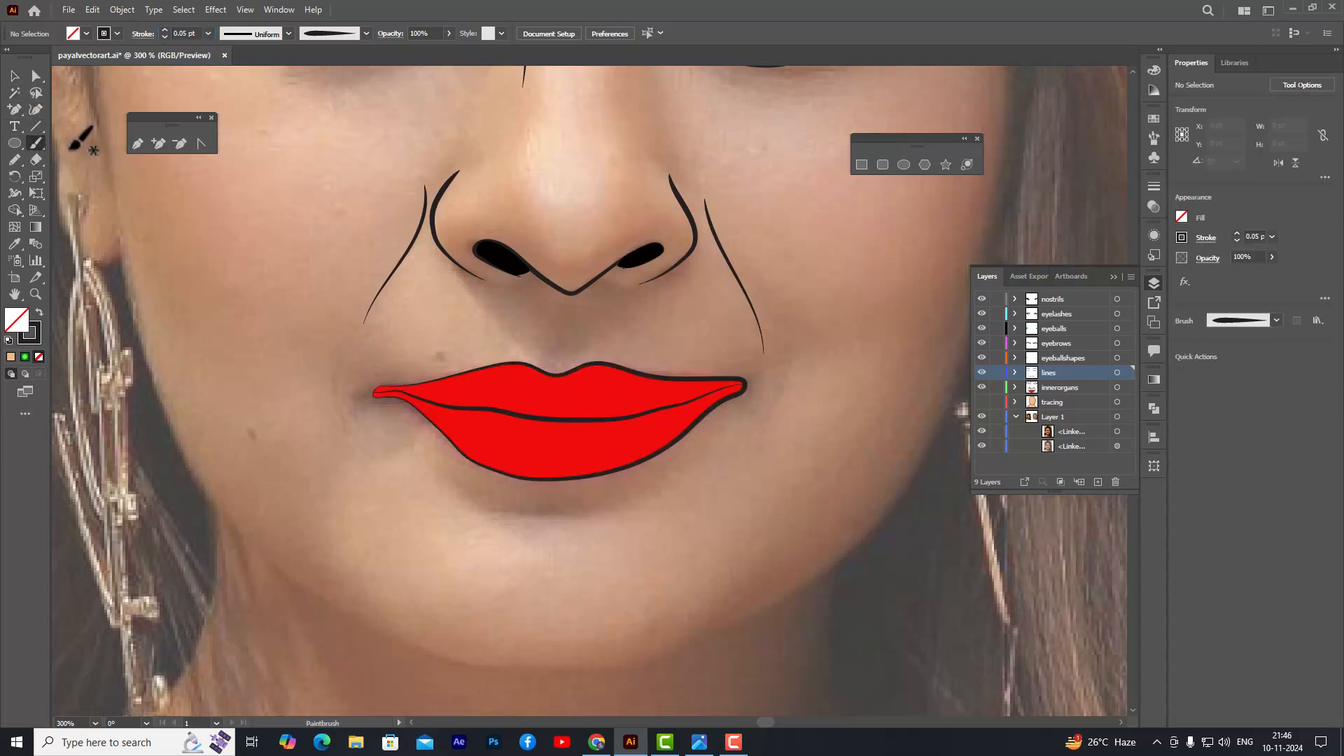
- Try a thinner vertical crease at the middle of the lower lip, and undo it
{"action": "left_click_drag", "start_coordinate": [550, 421], "coordinate": [550, 443]}
{"action": "key", "text": "ctrl+z"}
{"action": "key", "text": "ctrl+z"}
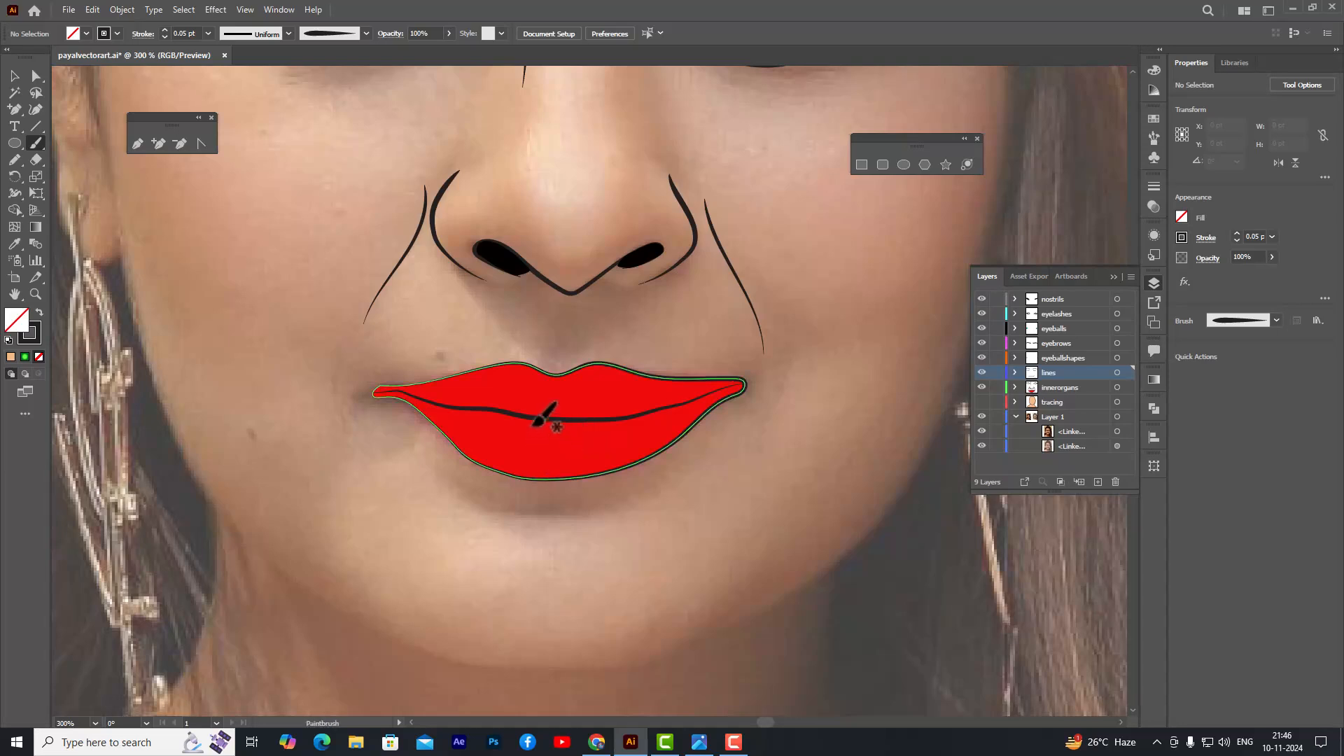
- Paint several short vertical creases running down from the mouth line onto the middle of the lower lip
{"action": "left_click_drag", "start_coordinate": [533, 420], "coordinate": [526, 437]}
{"action": "left_click_drag", "start_coordinate": [573, 420], "coordinate": [570, 435]}
{"action": "left_click_drag", "start_coordinate": [554, 421], "coordinate": [552, 434]}
- Paint short vertical creases along the upper lip's top edge and just above the mouth line, and clear the selection
{"action": "scroll", "coordinate": [603, 300], "scroll_direction": "down", "scroll_amount": 4}
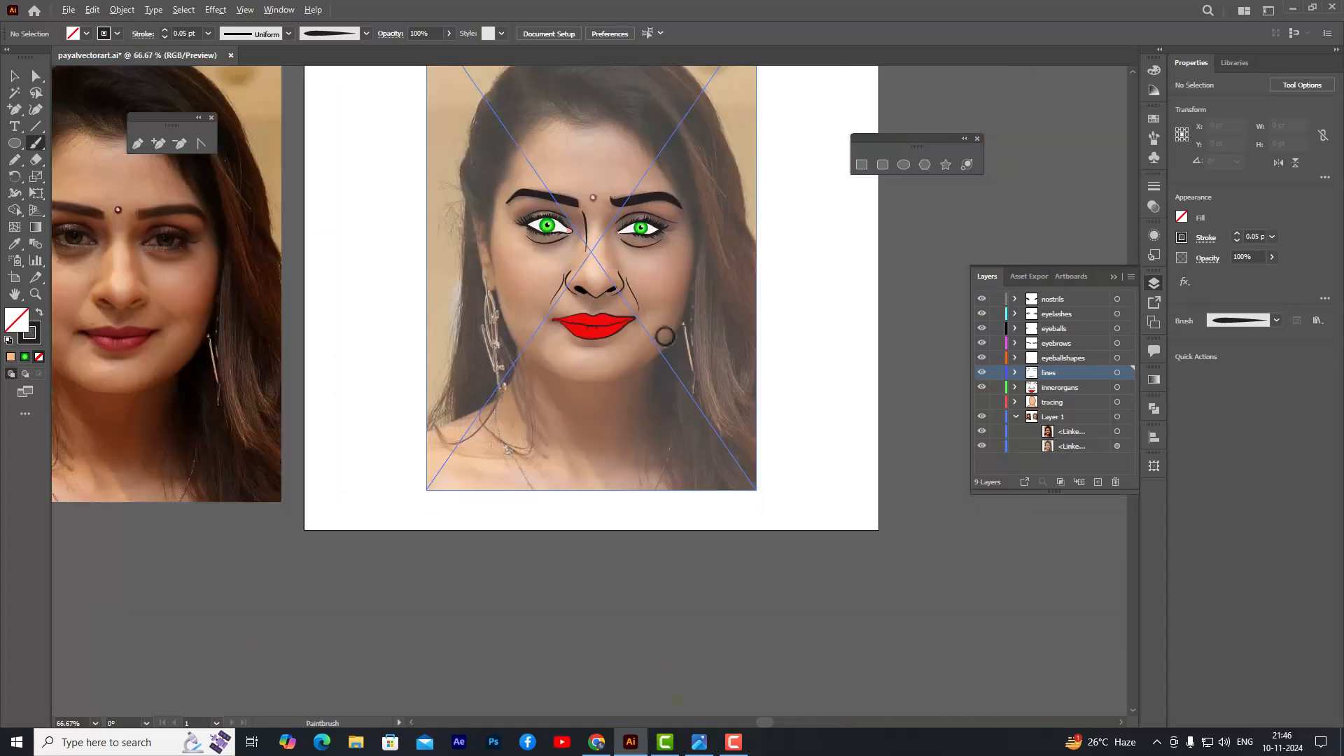
{"action": "scroll", "coordinate": [659, 322], "scroll_direction": "up", "scroll_amount": 2}
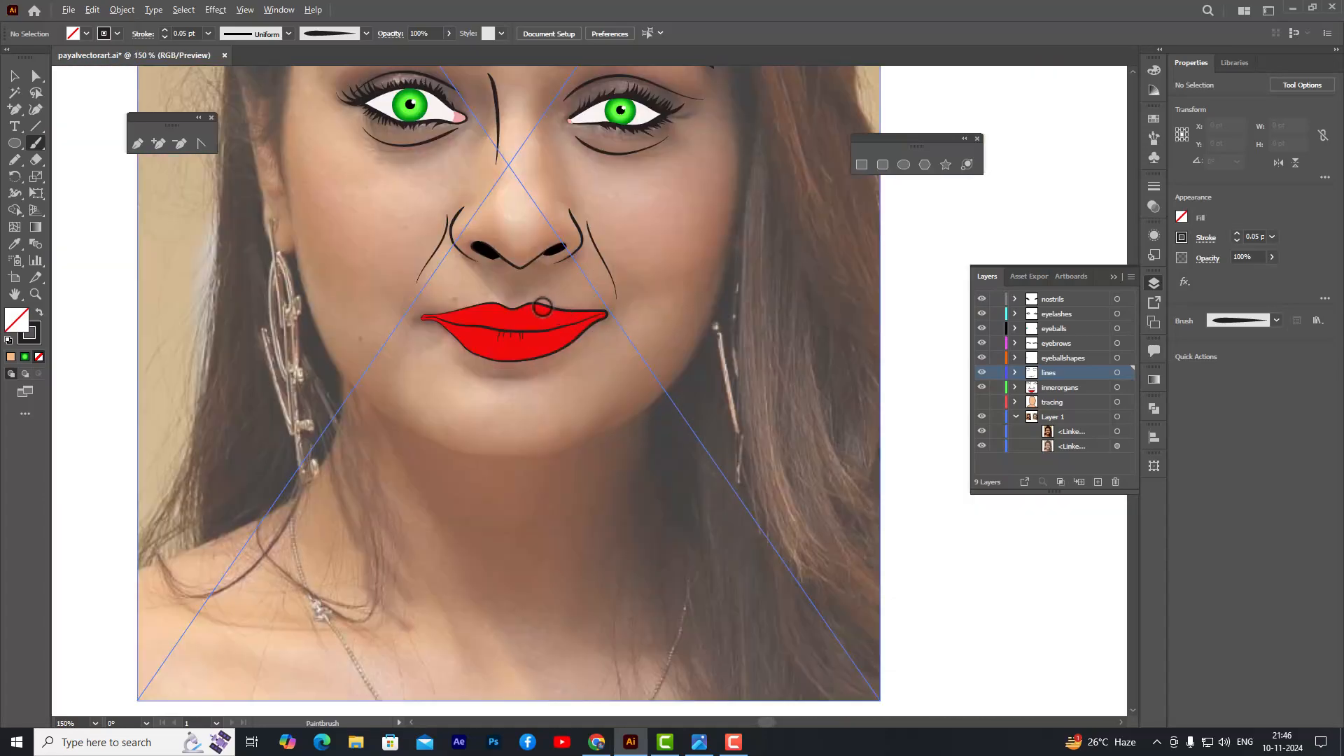
{"action": "scroll", "coordinate": [545, 306], "scroll_direction": "up", "scroll_amount": 2}
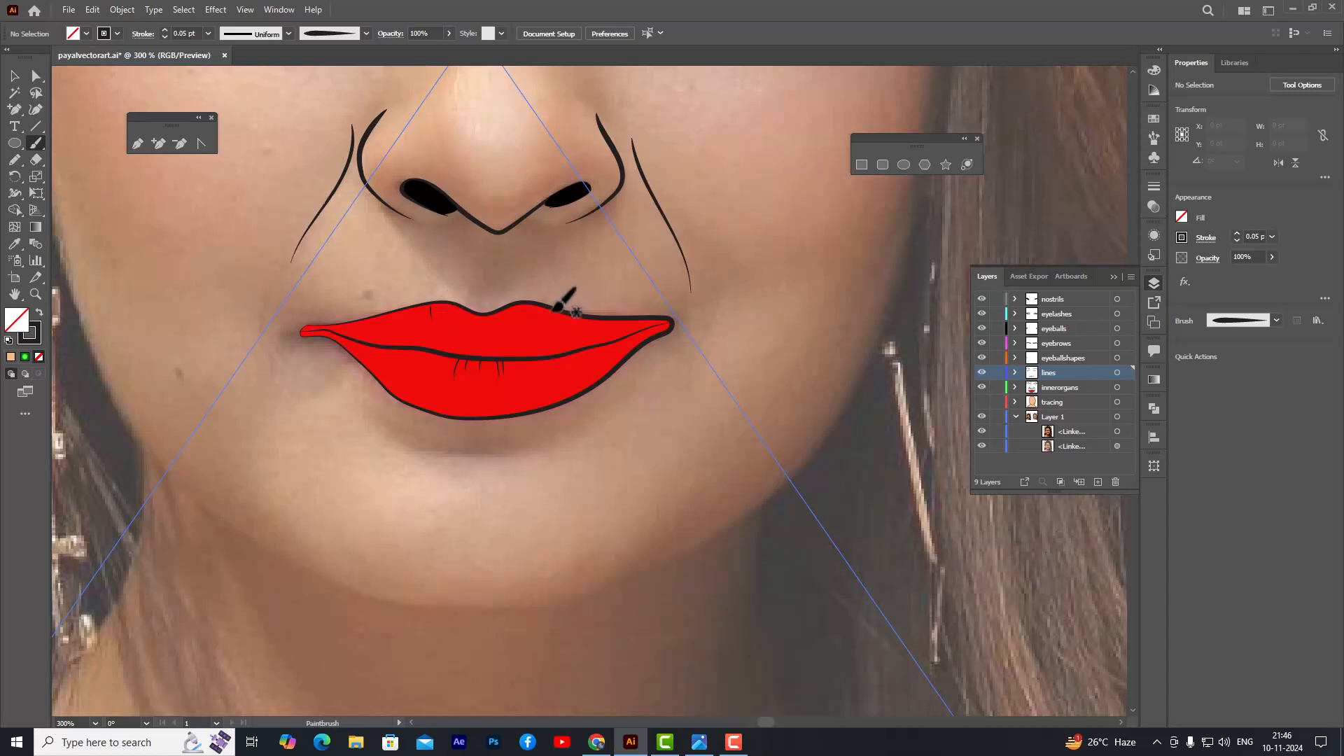
{"action": "left_click_drag", "start_coordinate": [553, 310], "coordinate": [553, 322]}
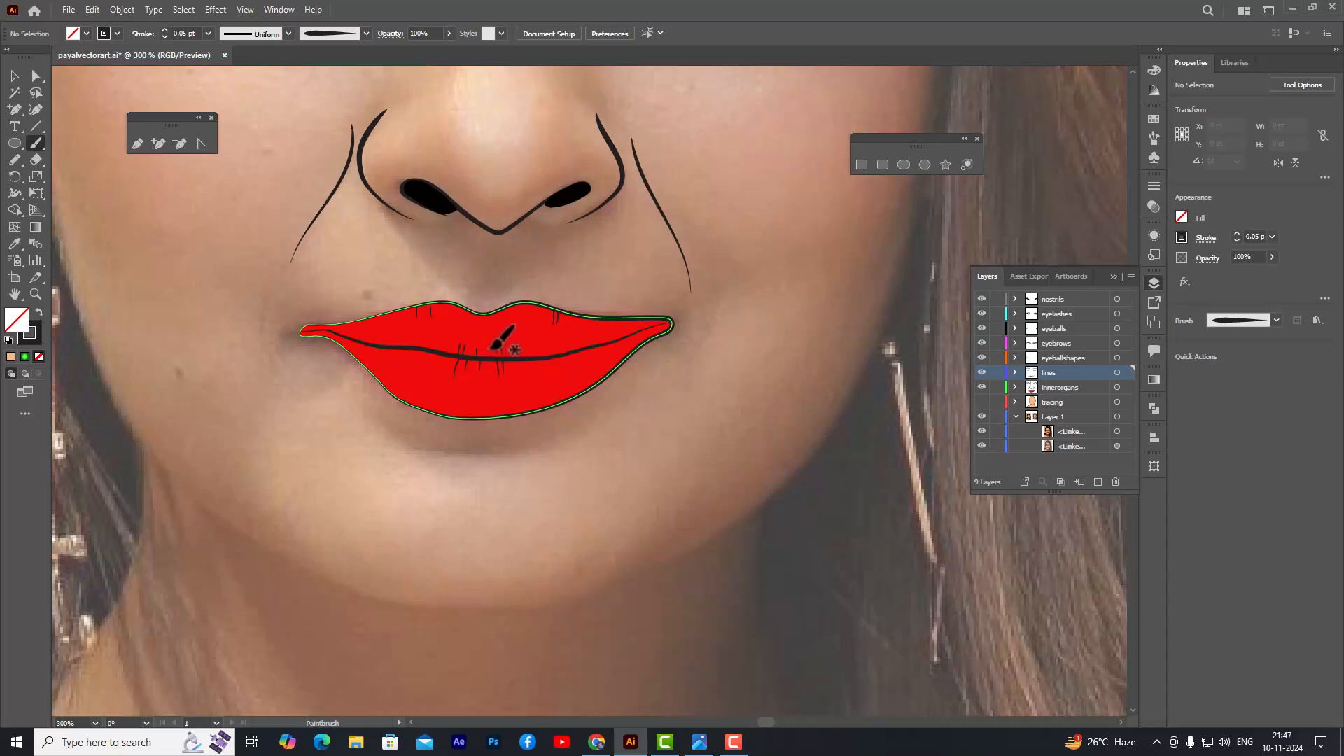
{"action": "left_click", "coordinate": [15, 76]}
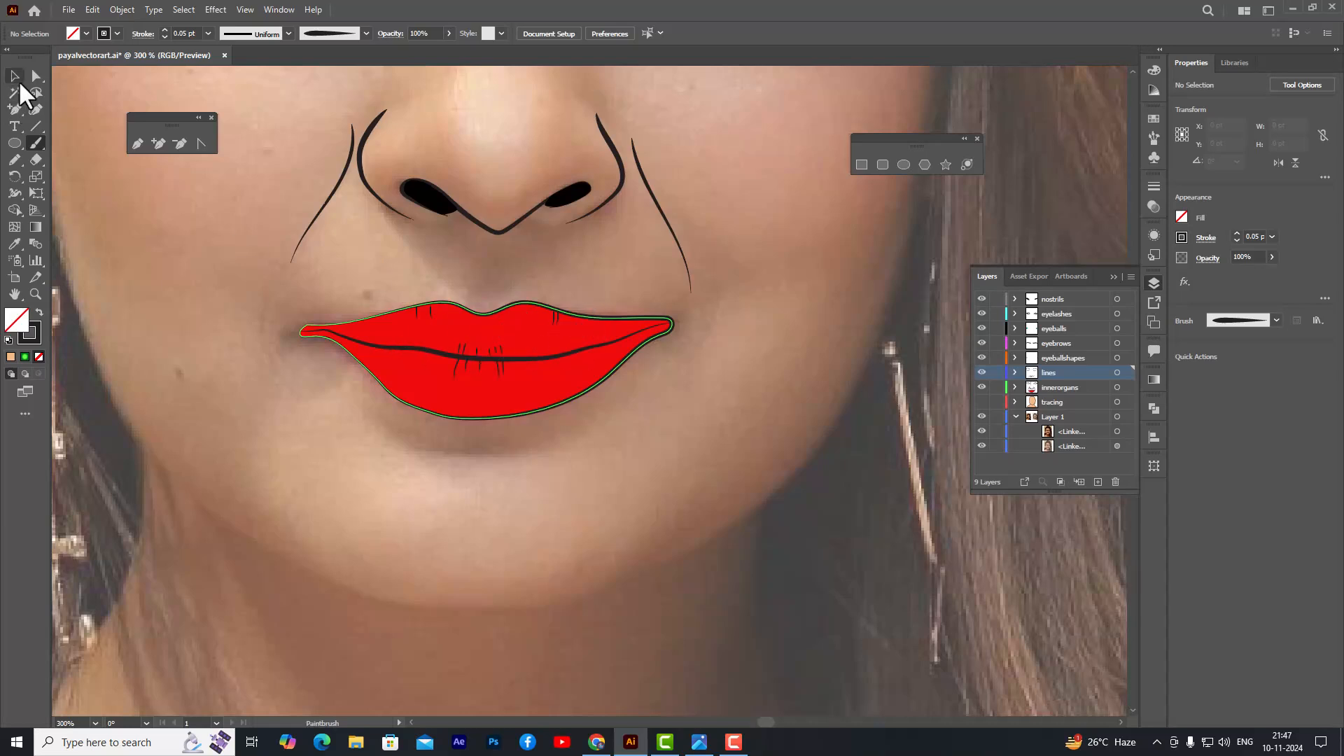
{"action": "left_click", "coordinate": [96, 126]}
{"action": "left_click", "coordinate": [757, 237]}
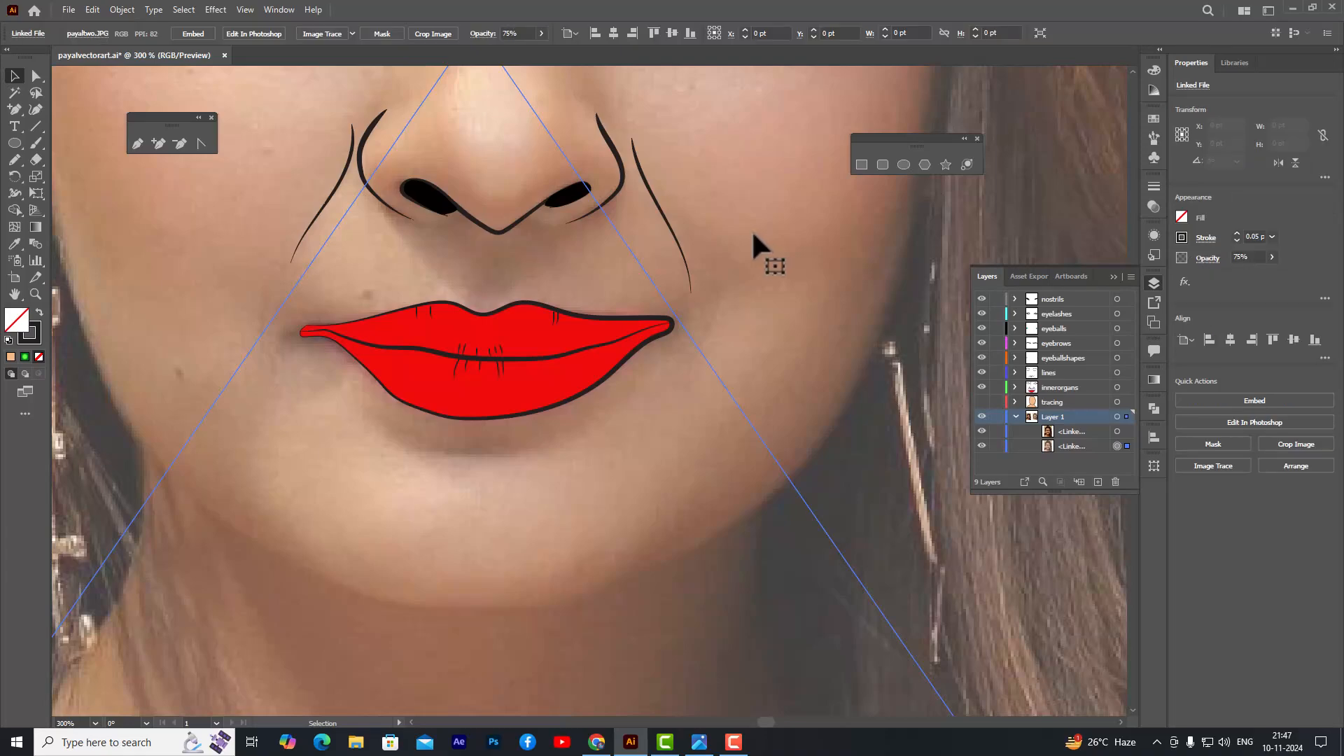
{"action": "scroll", "coordinate": [735, 224], "scroll_direction": "down", "scroll_amount": 3}
{"action": "left_click", "coordinate": [294, 200]}
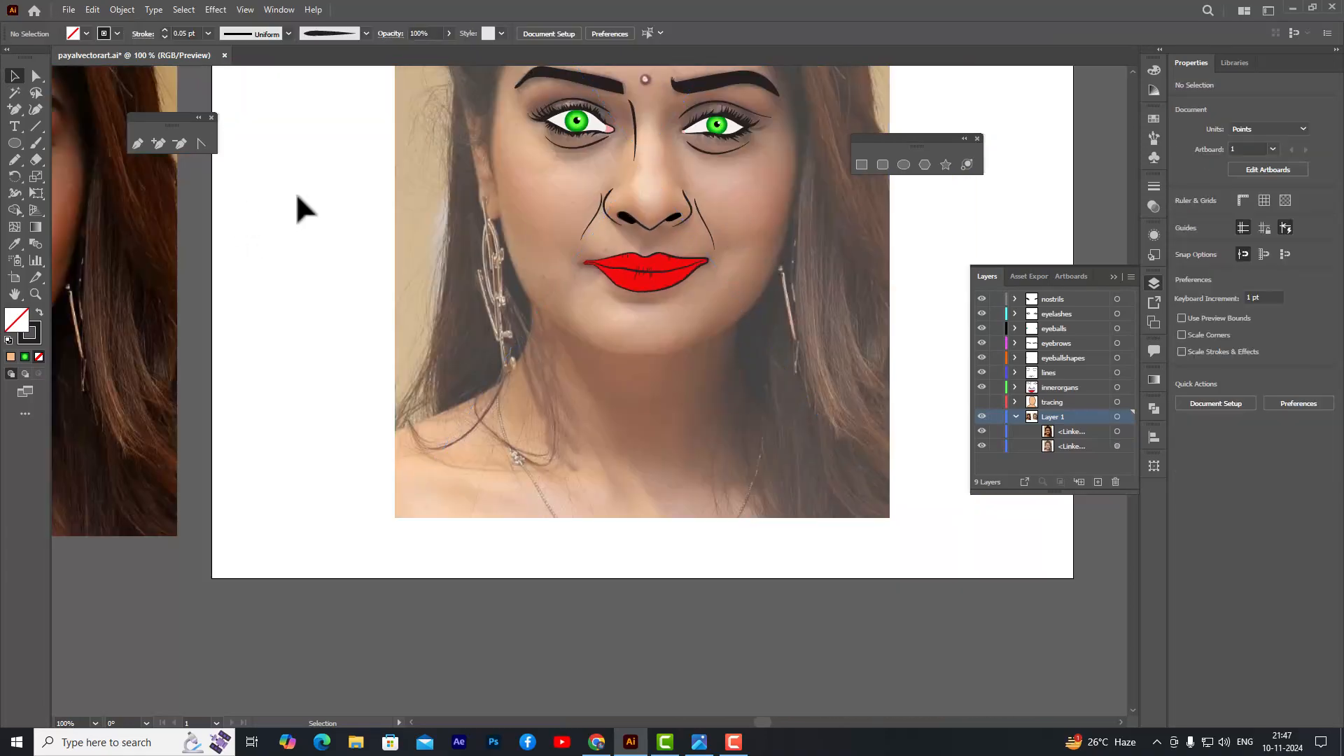
- Show the tracing layer so the skin shape covers the reference photo, and make the lines layer active
{"action": "scroll", "coordinate": [875, 230], "scroll_direction": "up", "scroll_amount": 2}
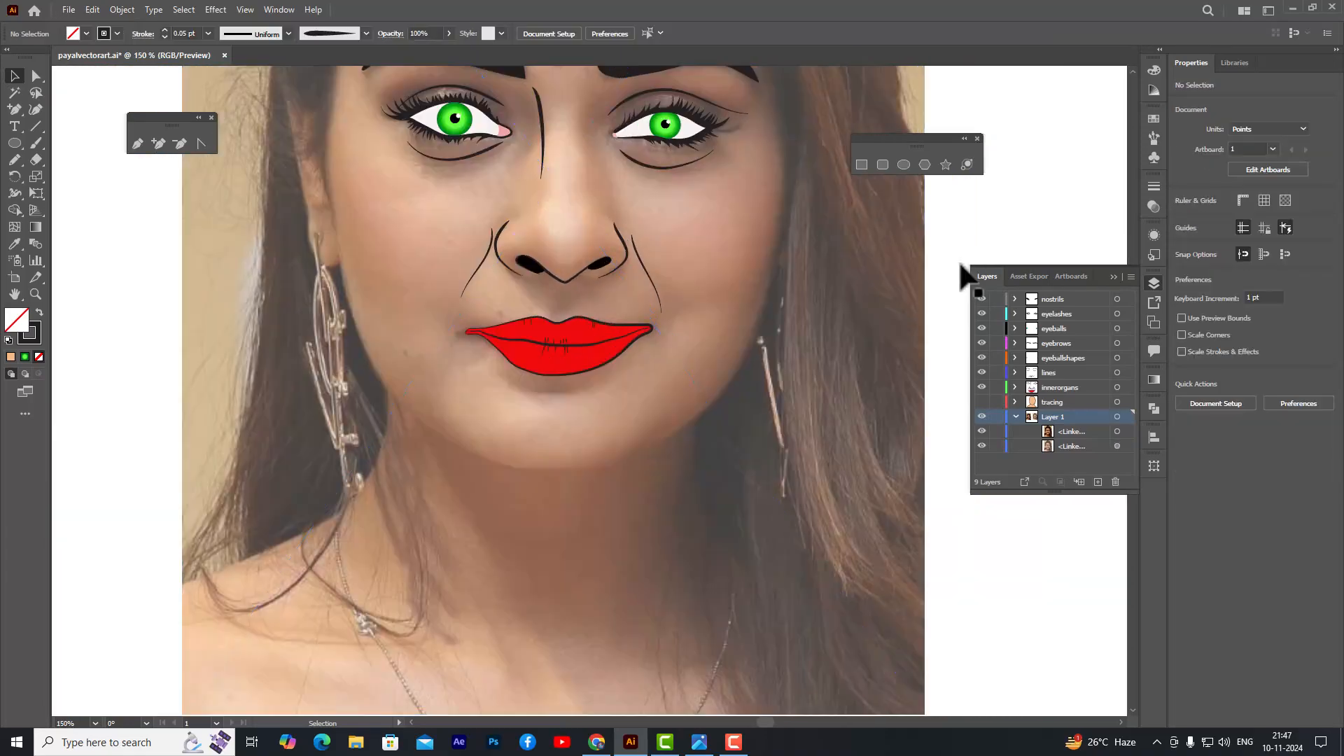
{"action": "left_click", "coordinate": [981, 401]}
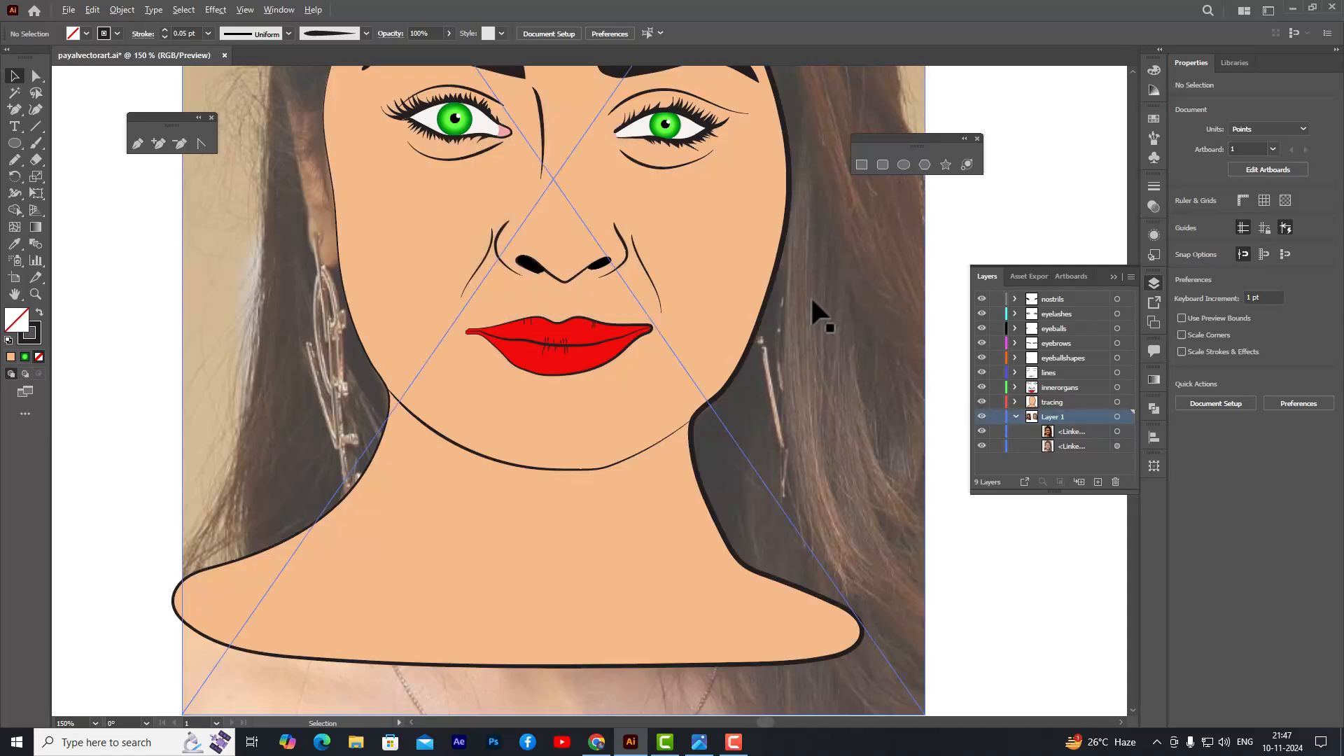
{"action": "scroll", "coordinate": [809, 295], "scroll_direction": "down", "scroll_amount": 2}
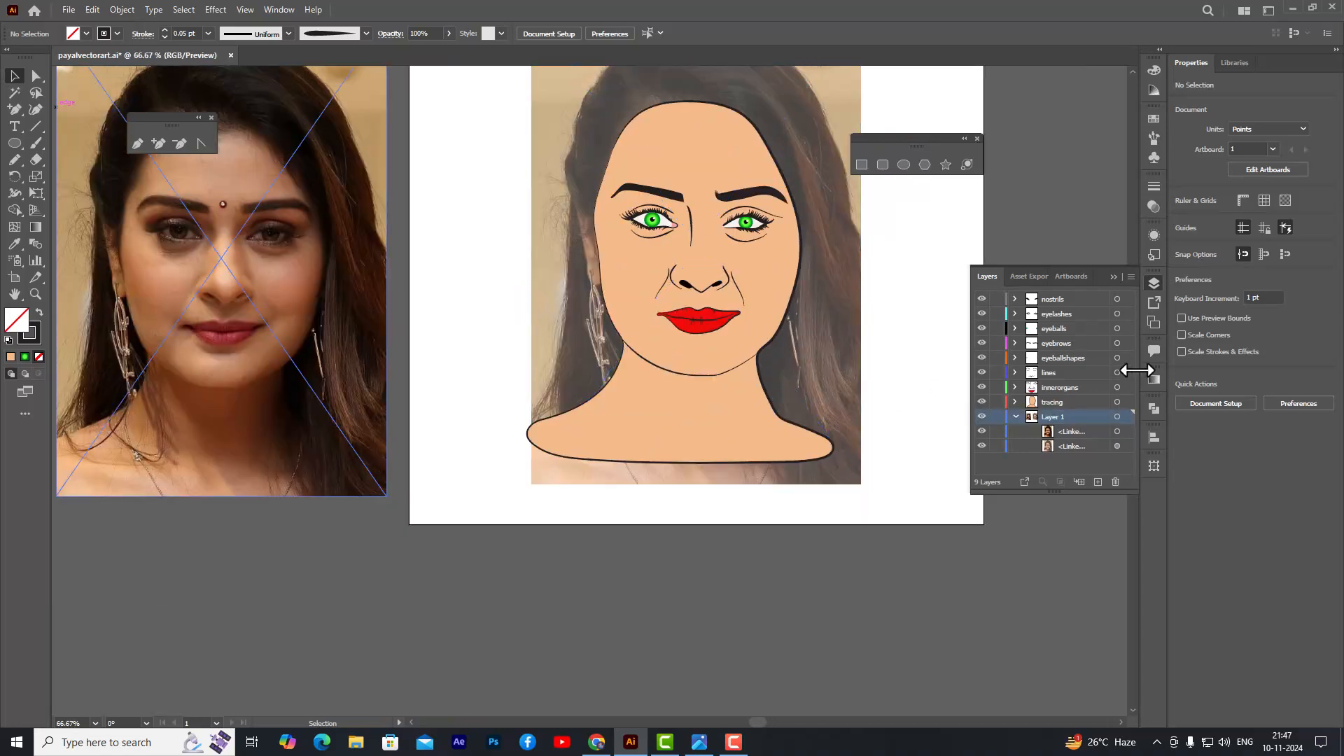
{"action": "left_click", "coordinate": [1069, 371]}
- Select all the short vertical creases on both lips, lower their opacity to about 43%, and clear the selection
{"action": "scroll", "coordinate": [777, 354], "scroll_direction": "up", "scroll_amount": 5}
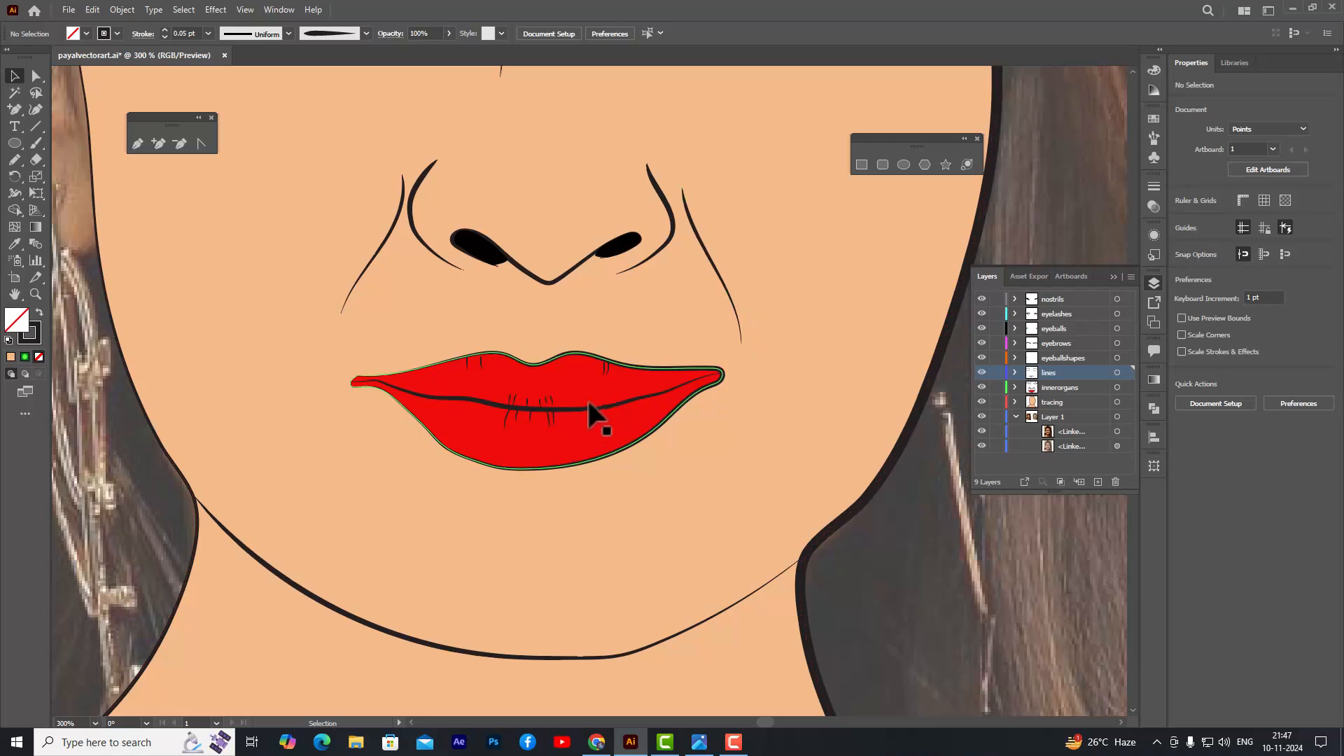
{"action": "left_click", "coordinate": [548, 418]}
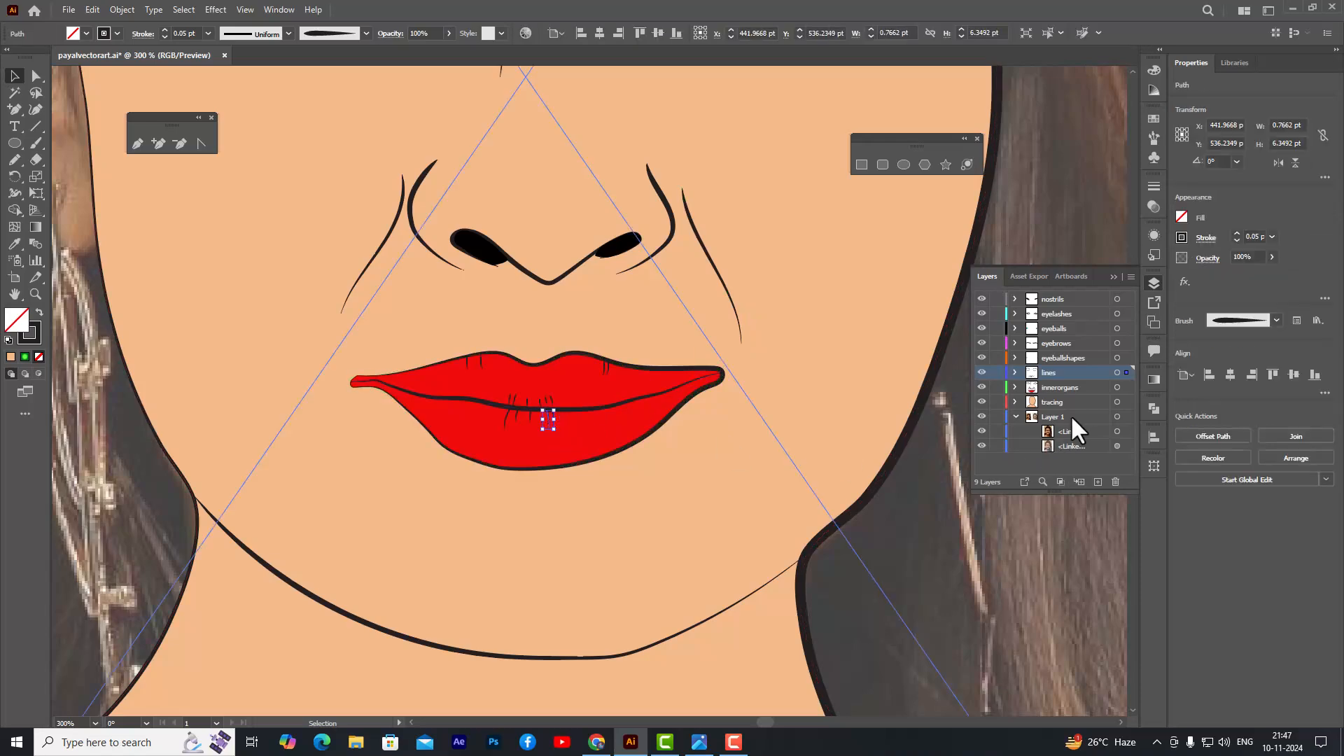
{"action": "scroll", "coordinate": [575, 417], "scroll_direction": "up", "scroll_amount": 3}
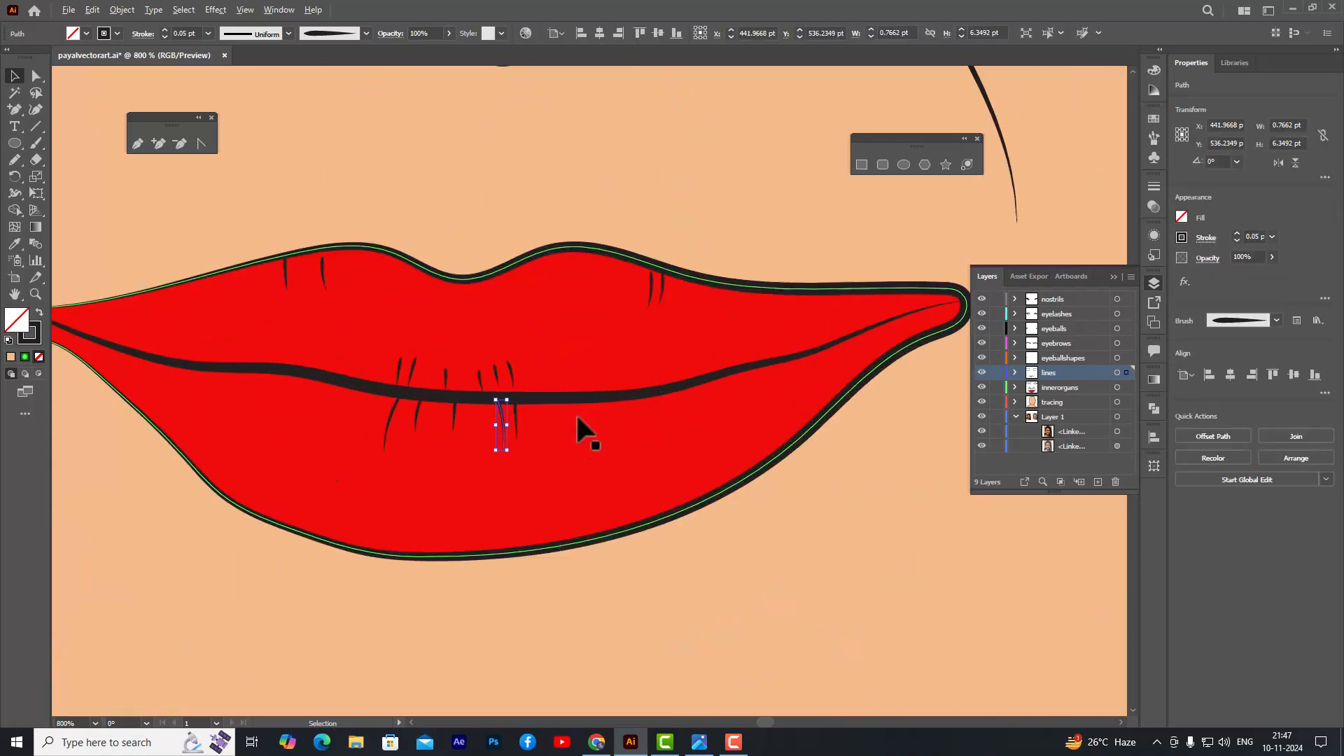
{"action": "left_click", "coordinate": [452, 417], "text": "shift"}
{"action": "left_click", "coordinate": [420, 425], "text": "shift"}
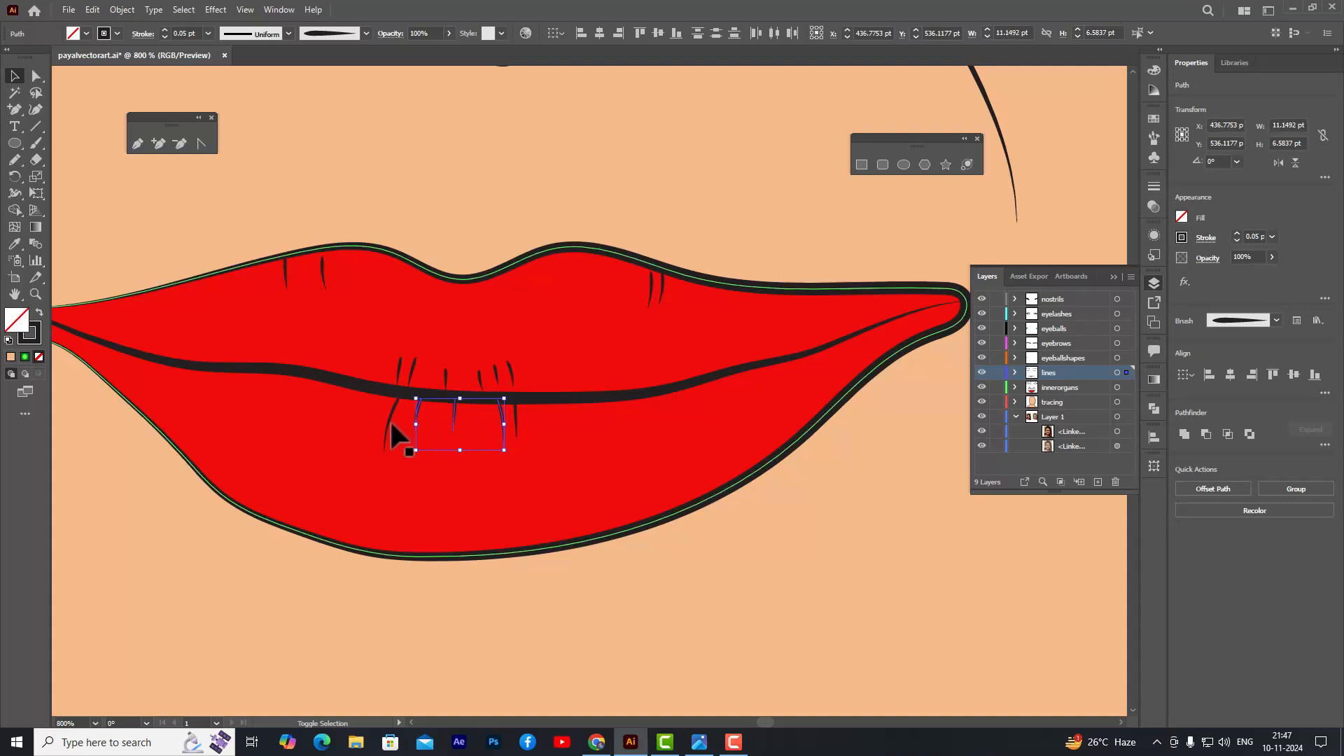
{"action": "left_click", "coordinate": [389, 423], "text": "shift"}
{"action": "left_click", "coordinate": [516, 420], "text": "shift"}
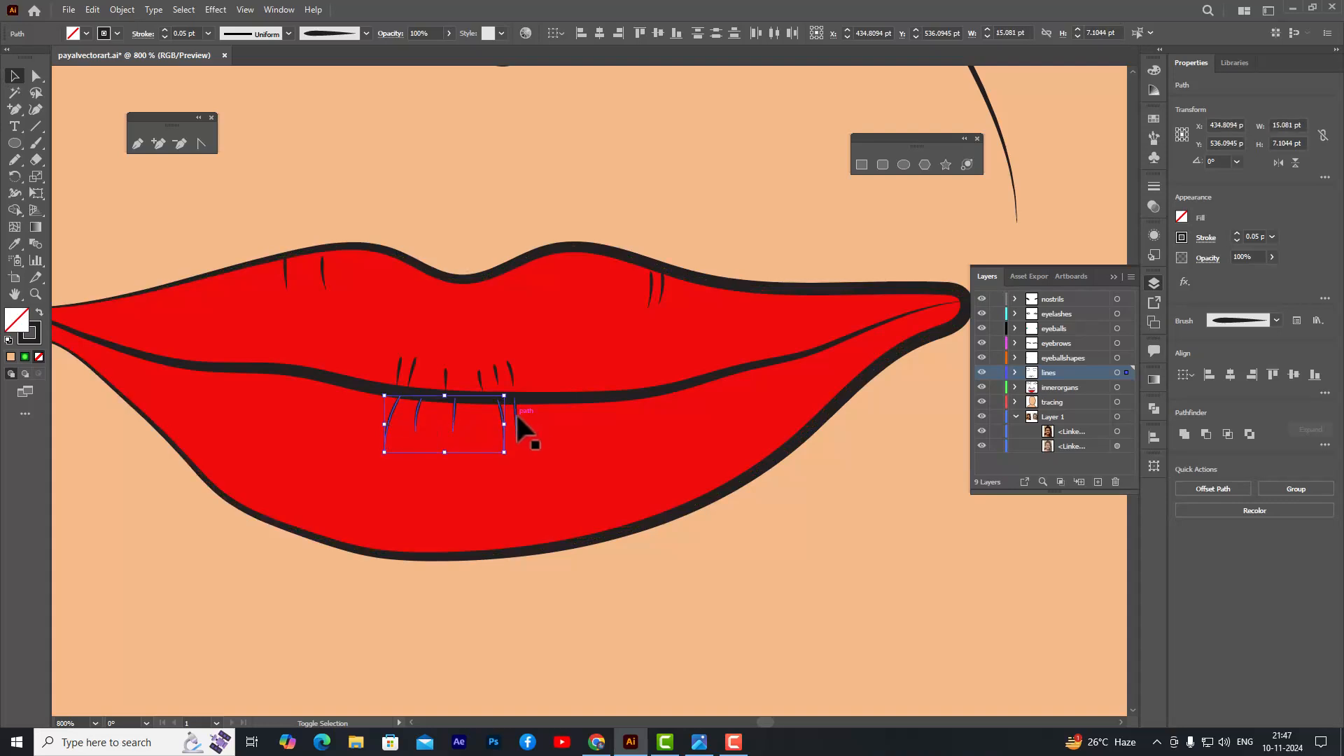
{"action": "left_click", "coordinate": [512, 376], "text": "shift"}
{"action": "left_click", "coordinate": [320, 272], "text": "shift"}
{"action": "left_click", "coordinate": [286, 274], "text": "shift"}
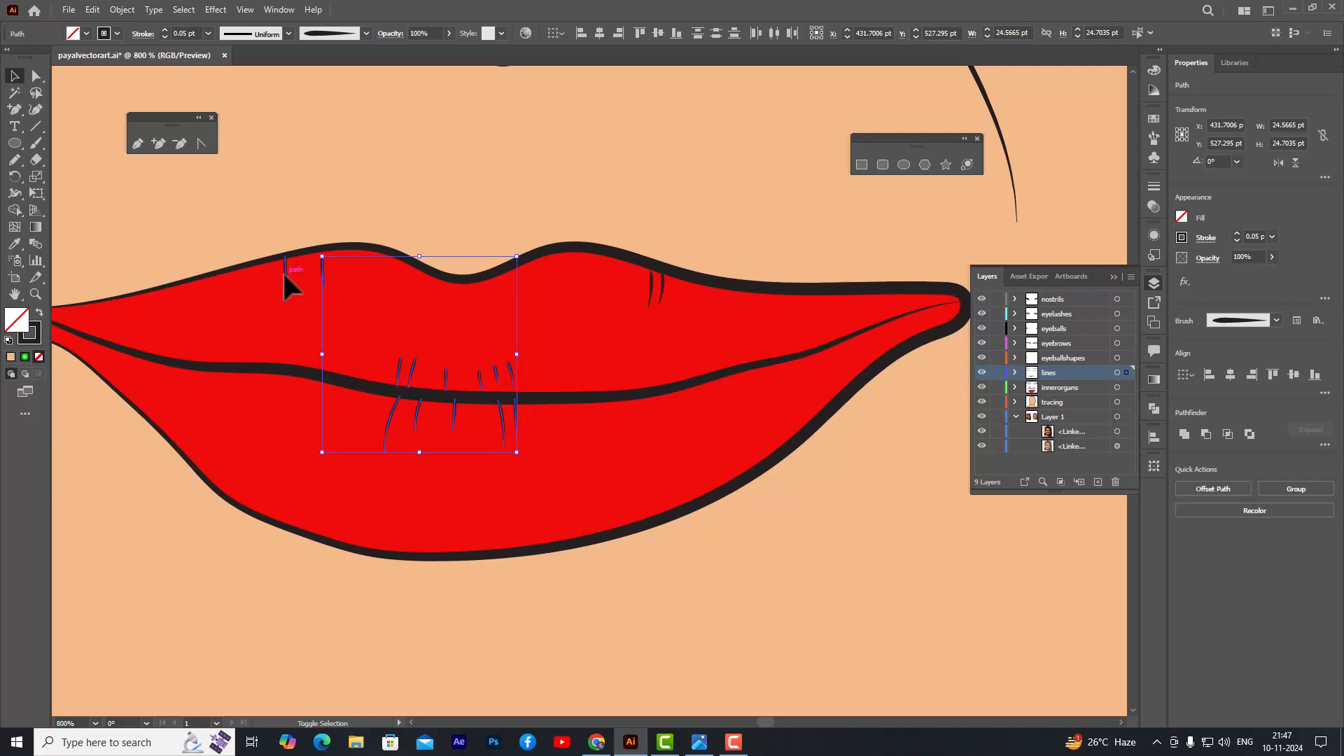
{"action": "left_click", "coordinate": [656, 293], "text": "shift"}
{"action": "left_click", "coordinate": [661, 289], "text": "shift"}
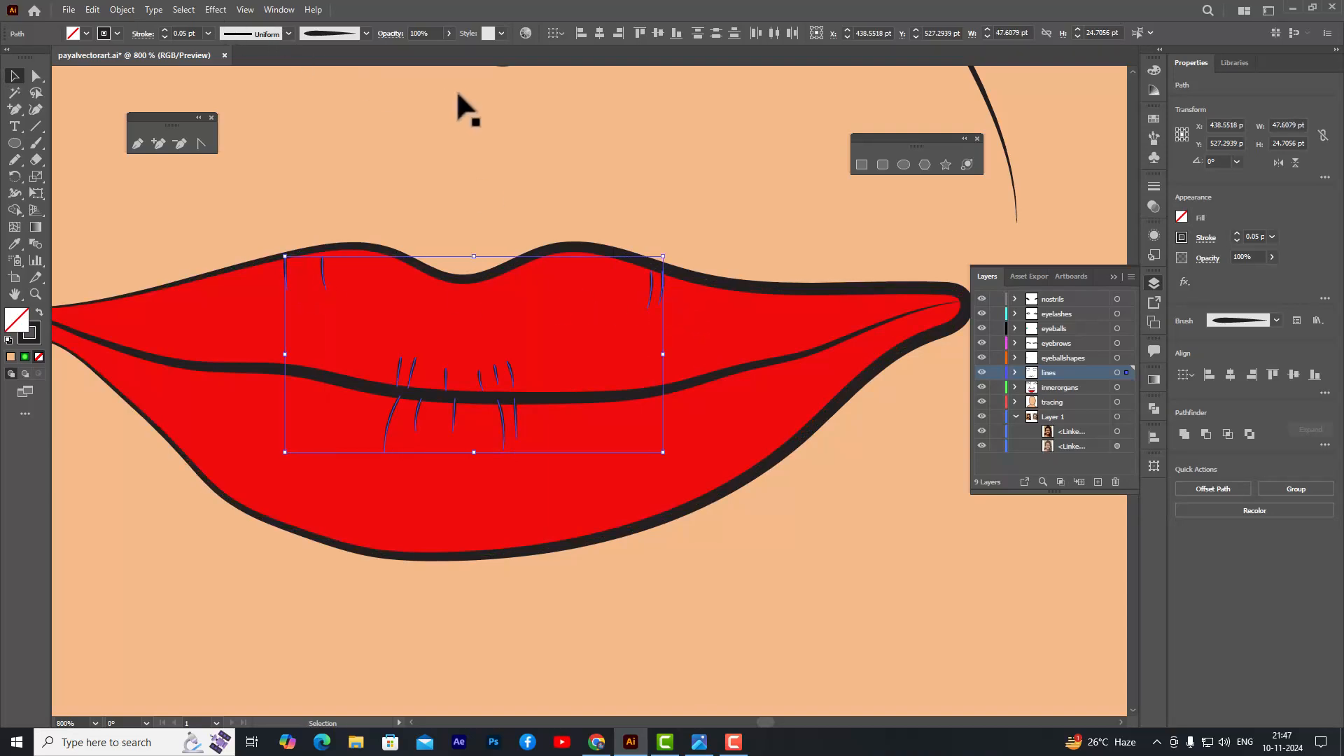
{"action": "left_click", "coordinate": [448, 33]}
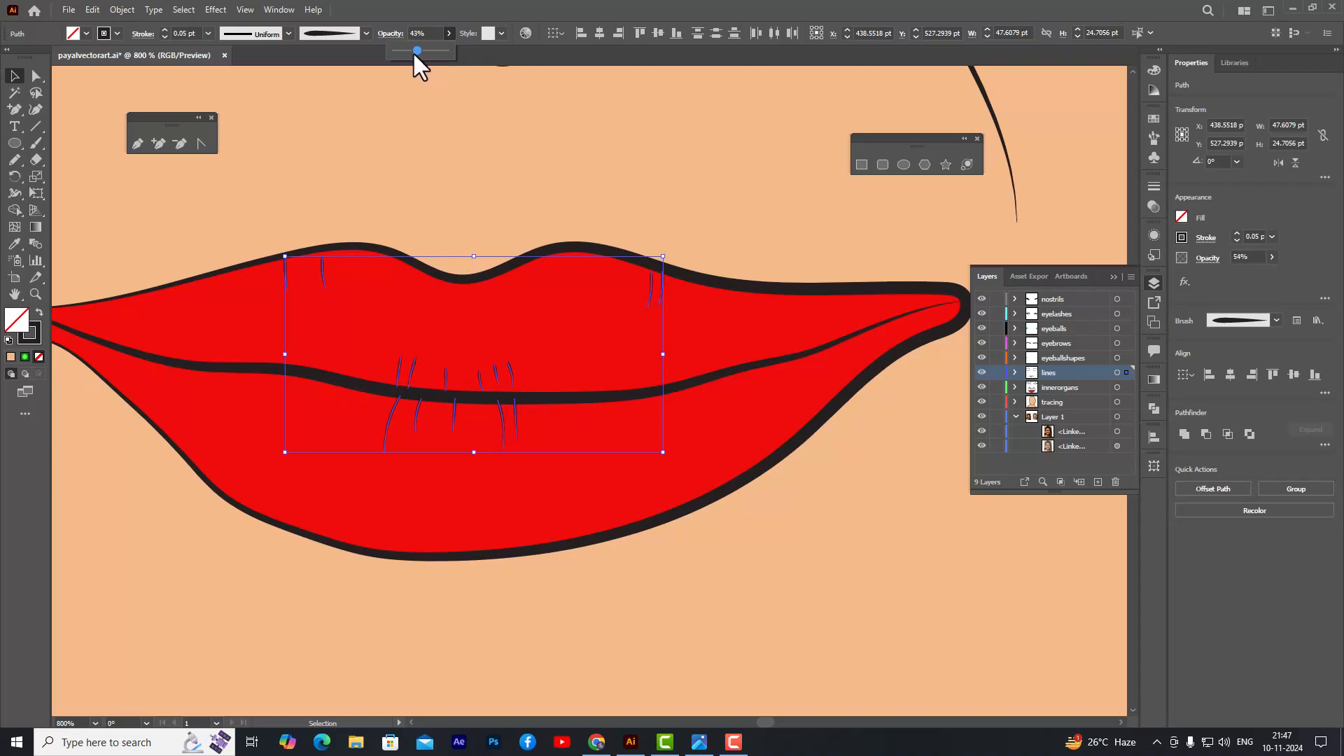
{"action": "left_click", "coordinate": [418, 150]}
{"action": "scroll", "coordinate": [585, 156], "scroll_direction": "down", "scroll_amount": 7}
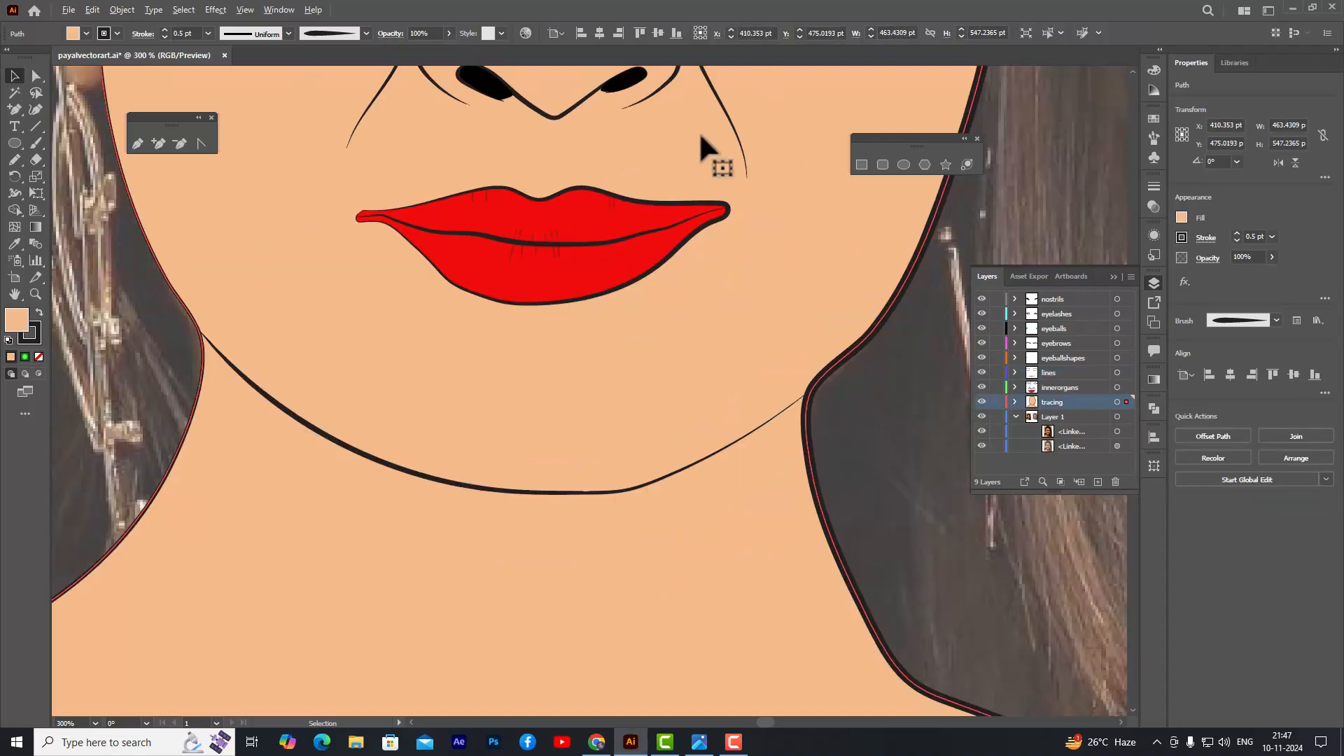
{"action": "scroll", "coordinate": [825, 183], "scroll_direction": "up", "scroll_amount": 3}
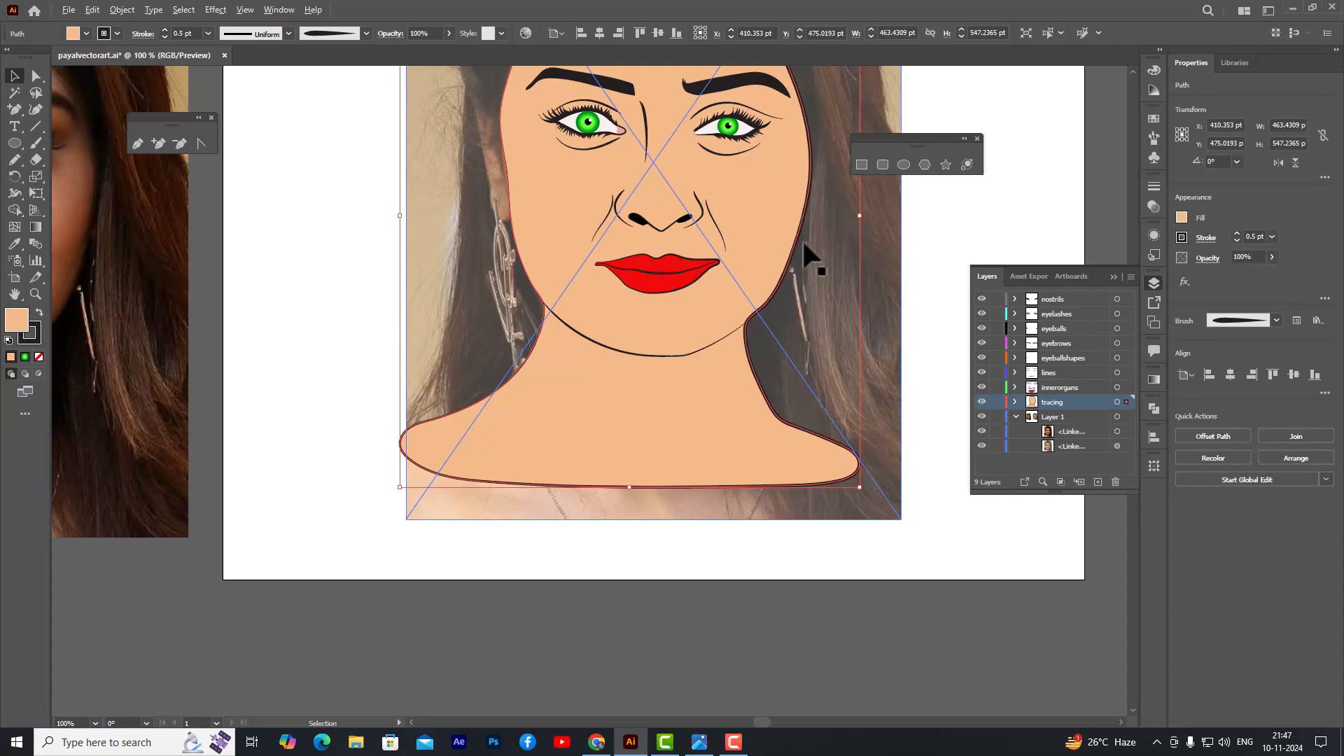
{"action": "left_click", "coordinate": [333, 208]}
- Examine the faded lip creases up close and compare the whole portrait with the reference photo
{"action": "scroll", "coordinate": [362, 207], "scroll_direction": "up", "scroll_amount": 2}
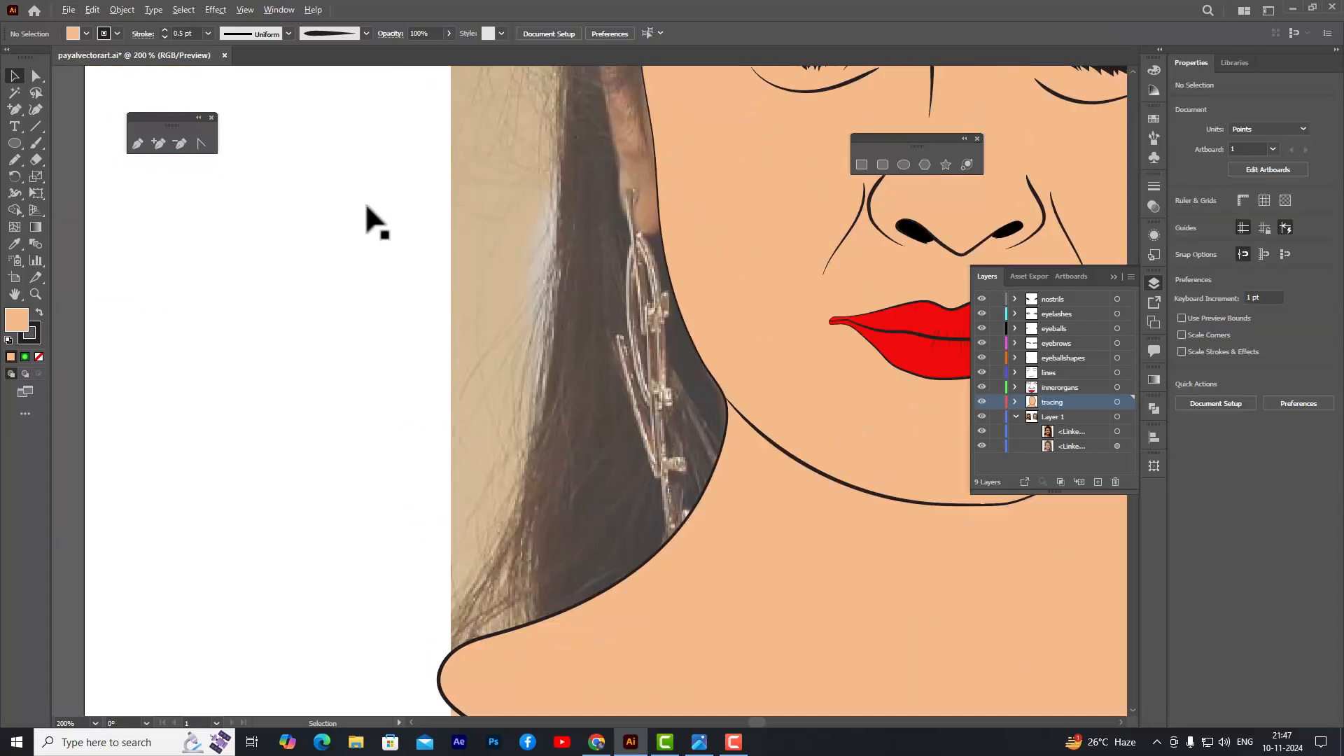
{"action": "scroll", "coordinate": [364, 208], "scroll_direction": "down", "scroll_amount": 4}
{"action": "scroll", "coordinate": [735, 240], "scroll_direction": "up", "scroll_amount": 2}
{"action": "scroll", "coordinate": [560, 375], "scroll_direction": "up", "scroll_amount": 2}
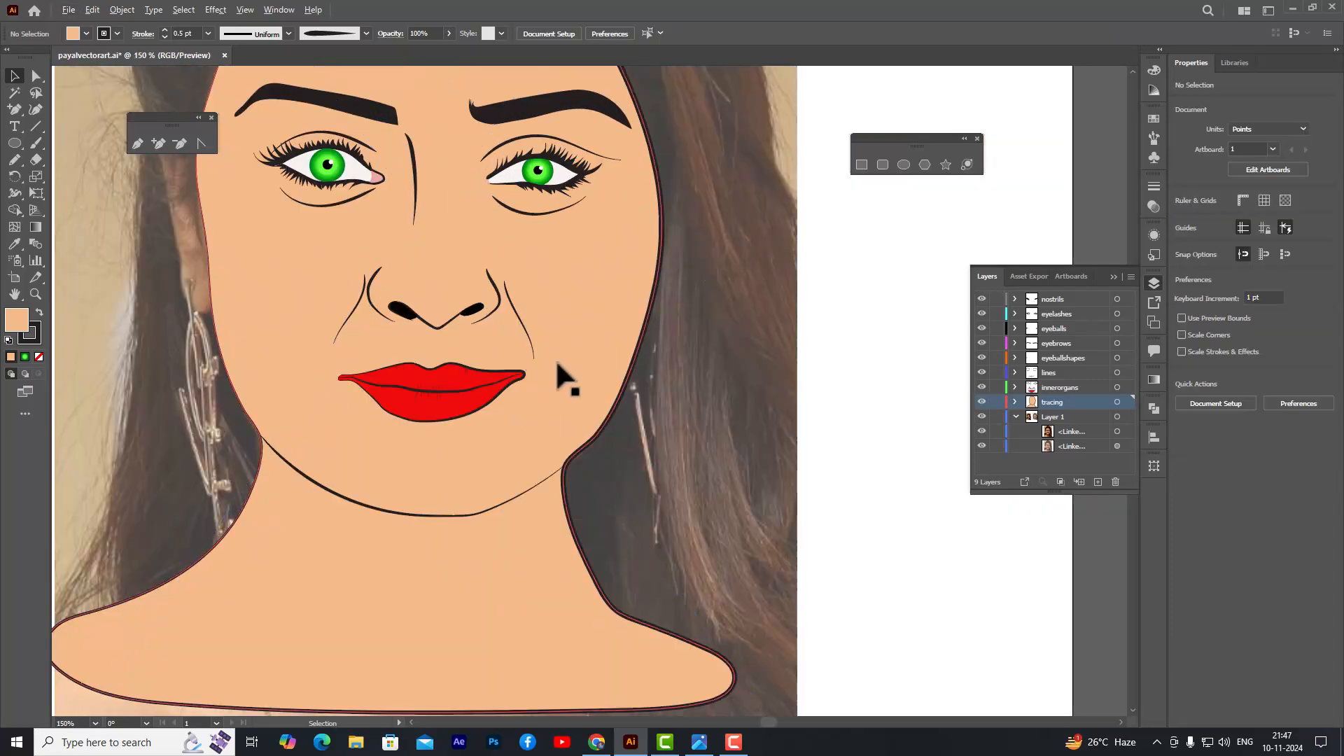
{"action": "scroll", "coordinate": [372, 456], "scroll_direction": "up", "scroll_amount": 2}
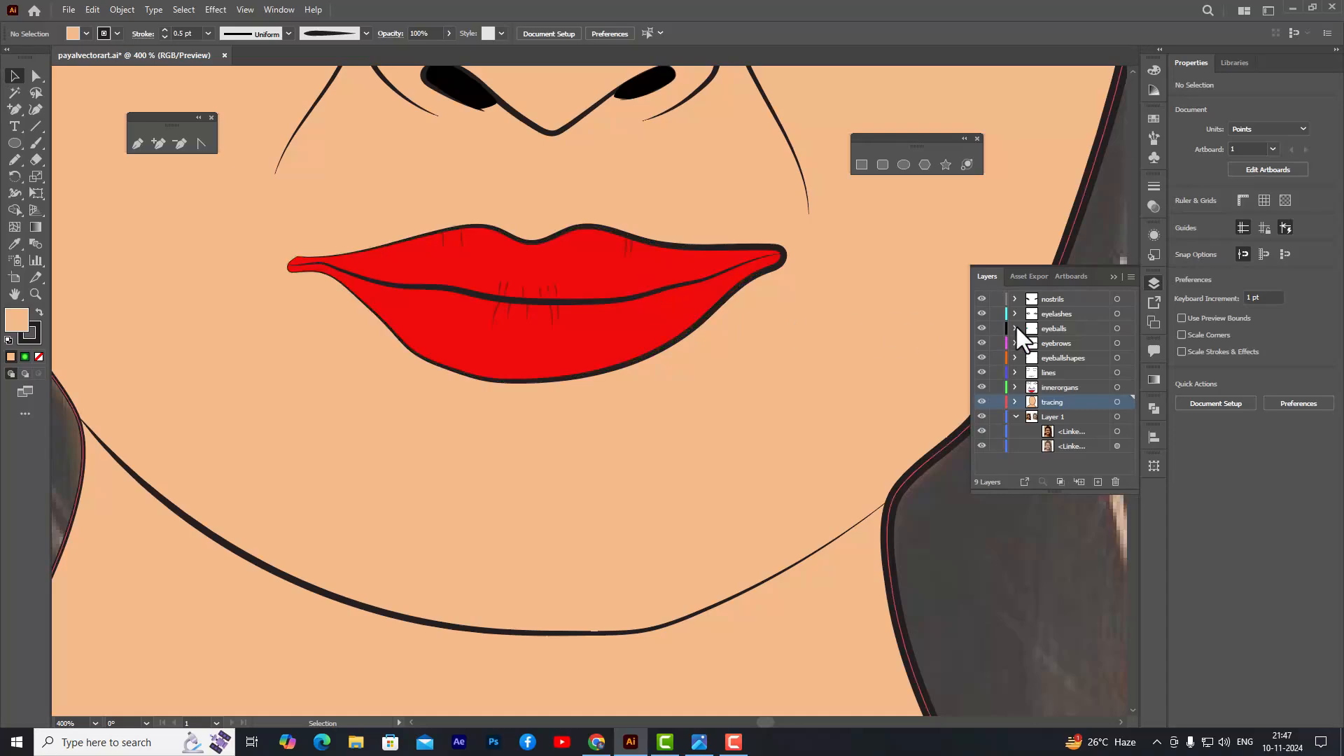
{"action": "scroll", "coordinate": [875, 257], "scroll_direction": "down", "scroll_amount": 3}
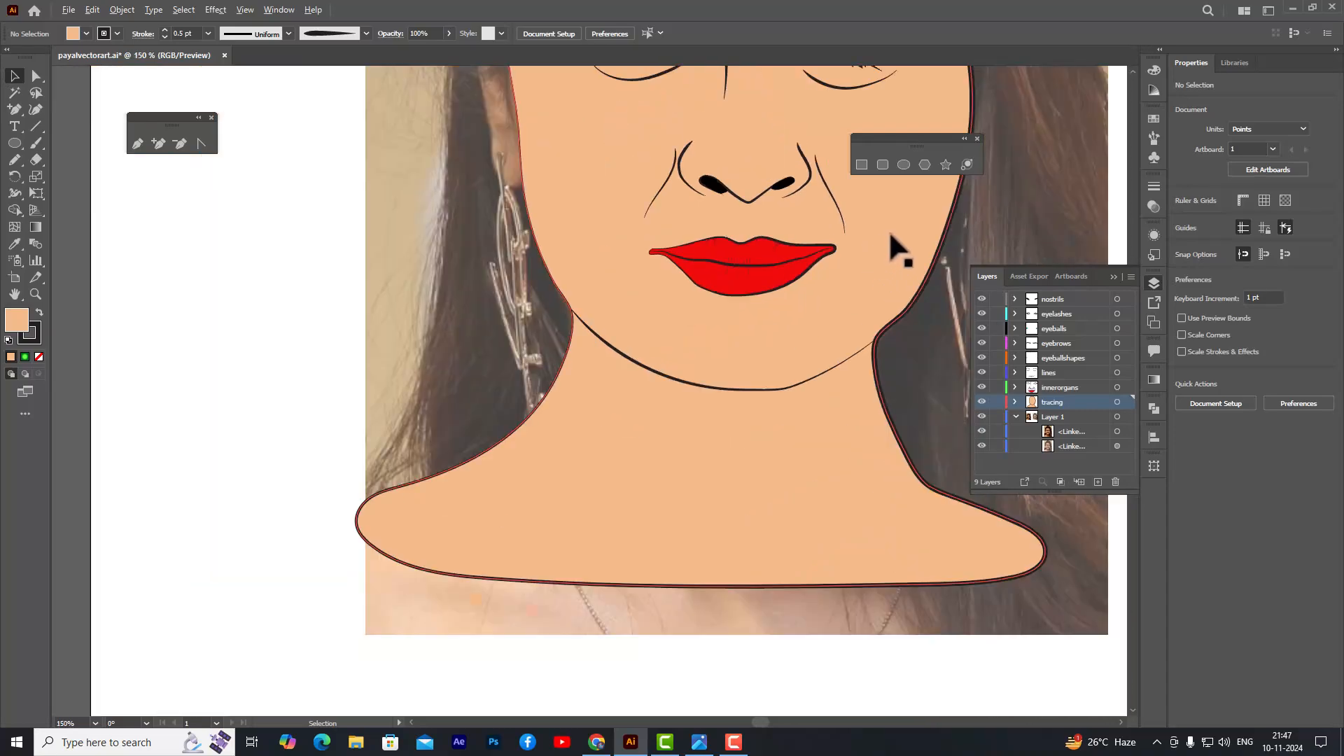
{"action": "scroll", "coordinate": [890, 241], "scroll_direction": "down", "scroll_amount": 1}
{"action": "scroll", "coordinate": [890, 235], "scroll_direction": "down", "scroll_amount": 3}
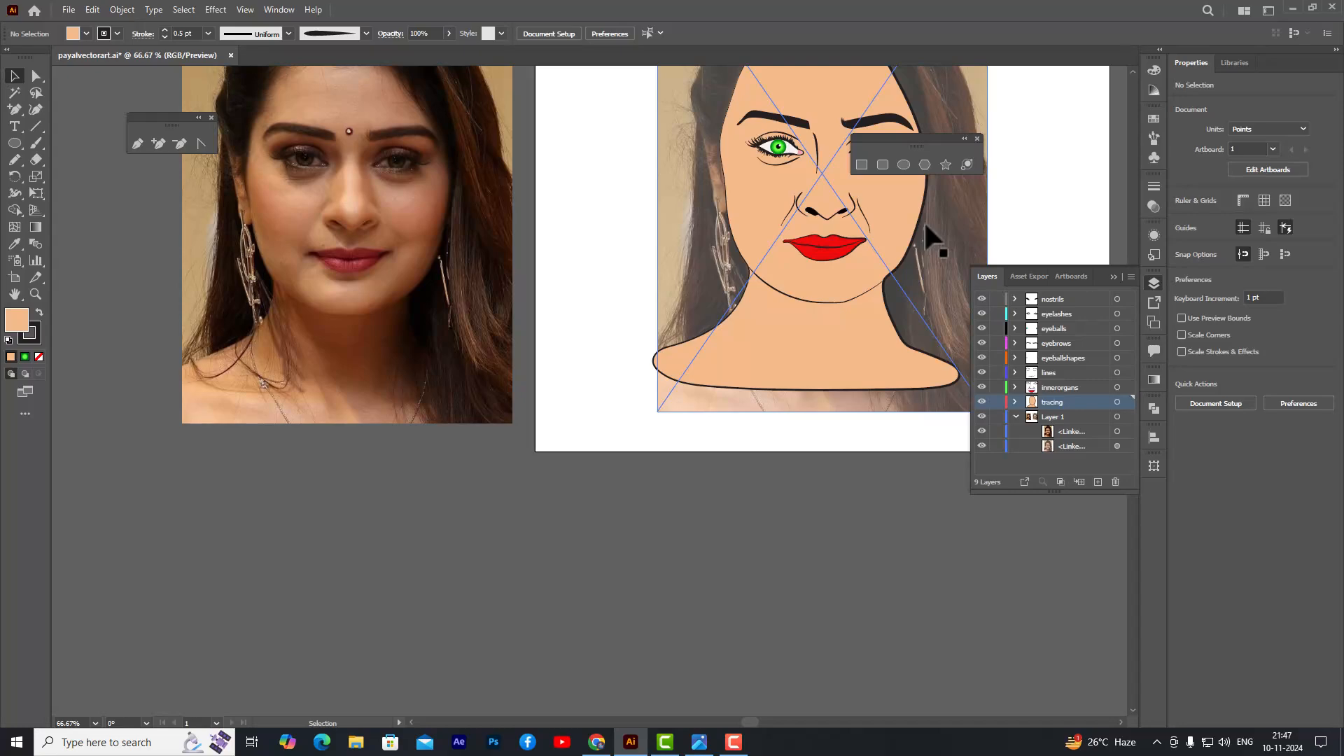
{"action": "scroll", "coordinate": [922, 220], "scroll_direction": "up", "scroll_amount": 1}
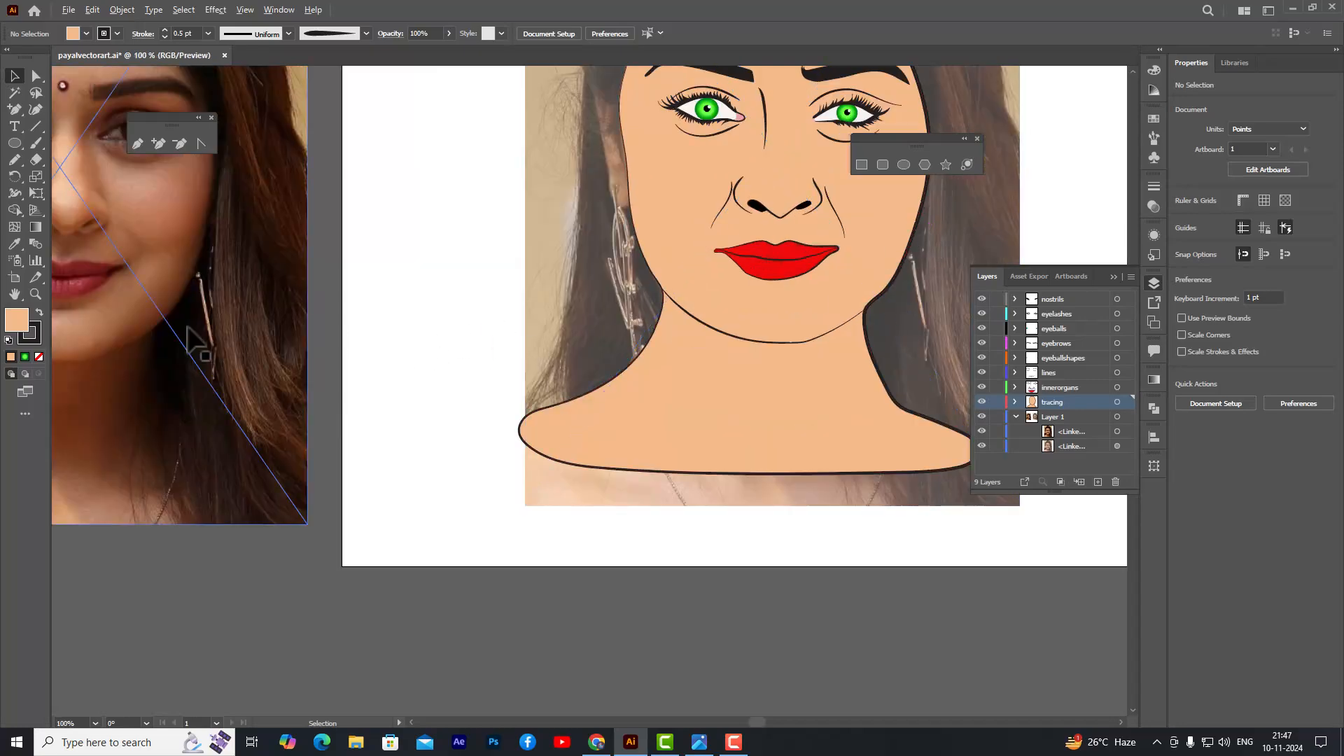
{"action": "scroll", "coordinate": [140, 318], "scroll_direction": "down", "scroll_amount": 1}
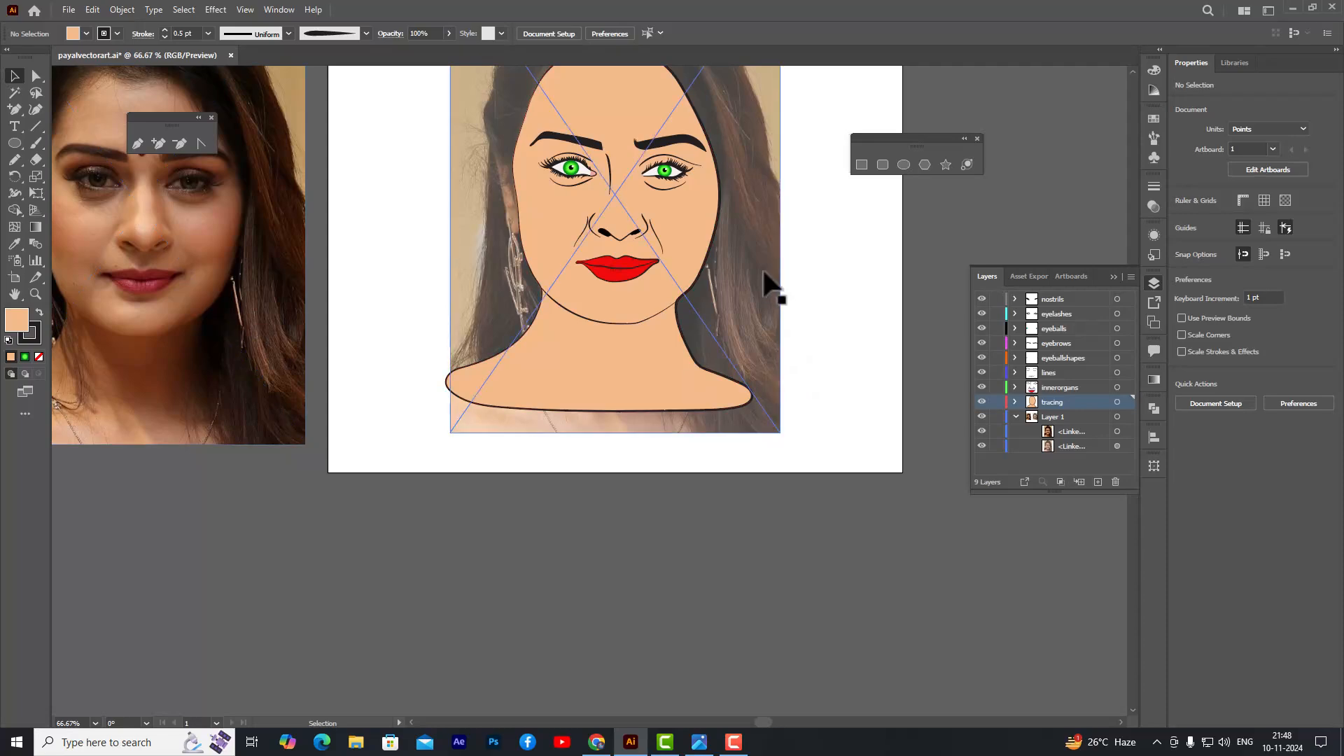
- Set up the Paintbrush on the lines layer with no fill and the art brush that tapers evenly at both ends
{"action": "scroll", "coordinate": [718, 247], "scroll_direction": "up", "scroll_amount": 3}
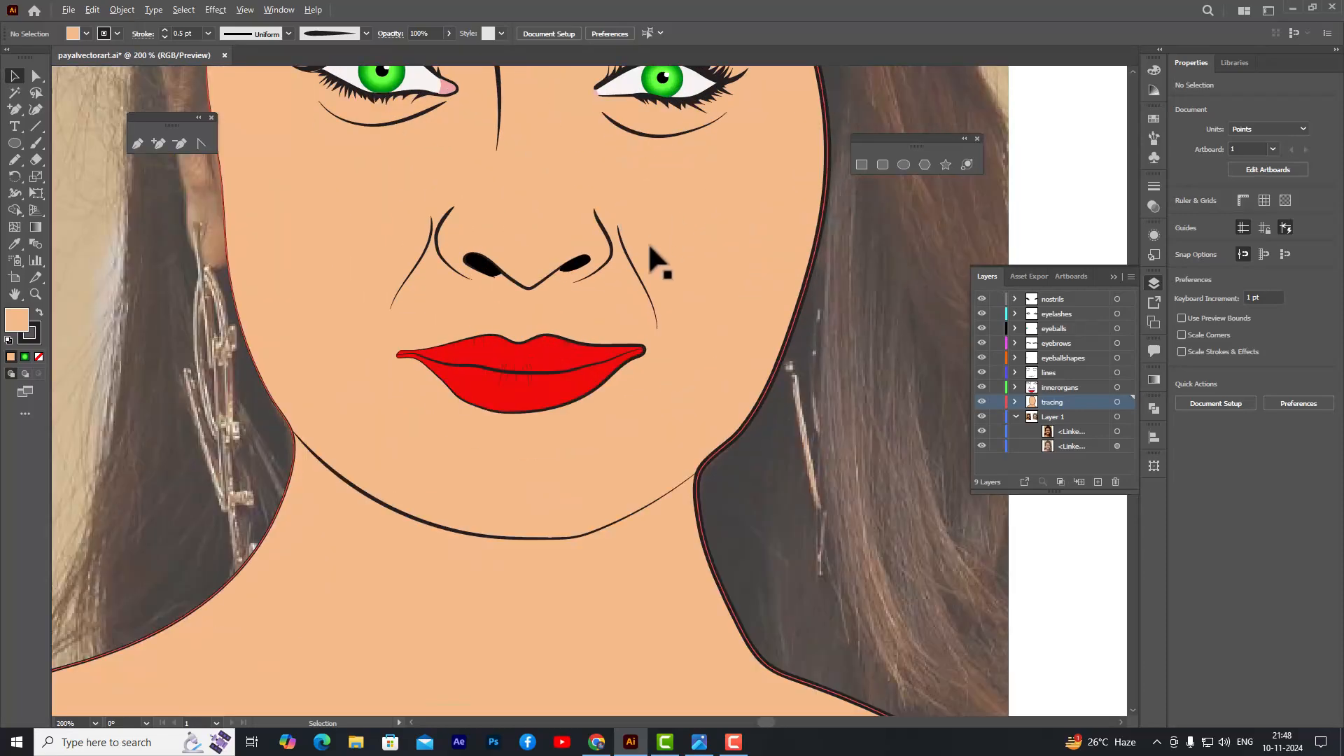
{"action": "left_click", "coordinate": [1061, 373]}
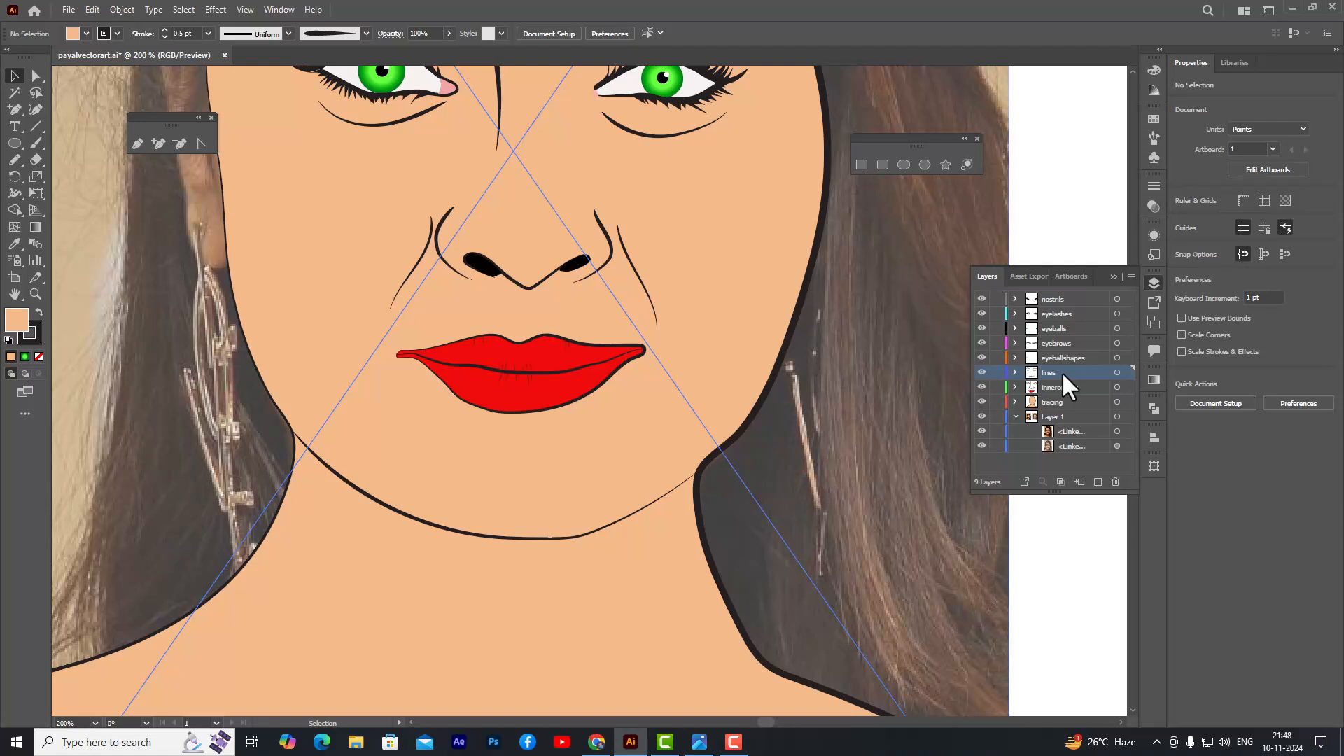
{"action": "left_click", "coordinate": [36, 142]}
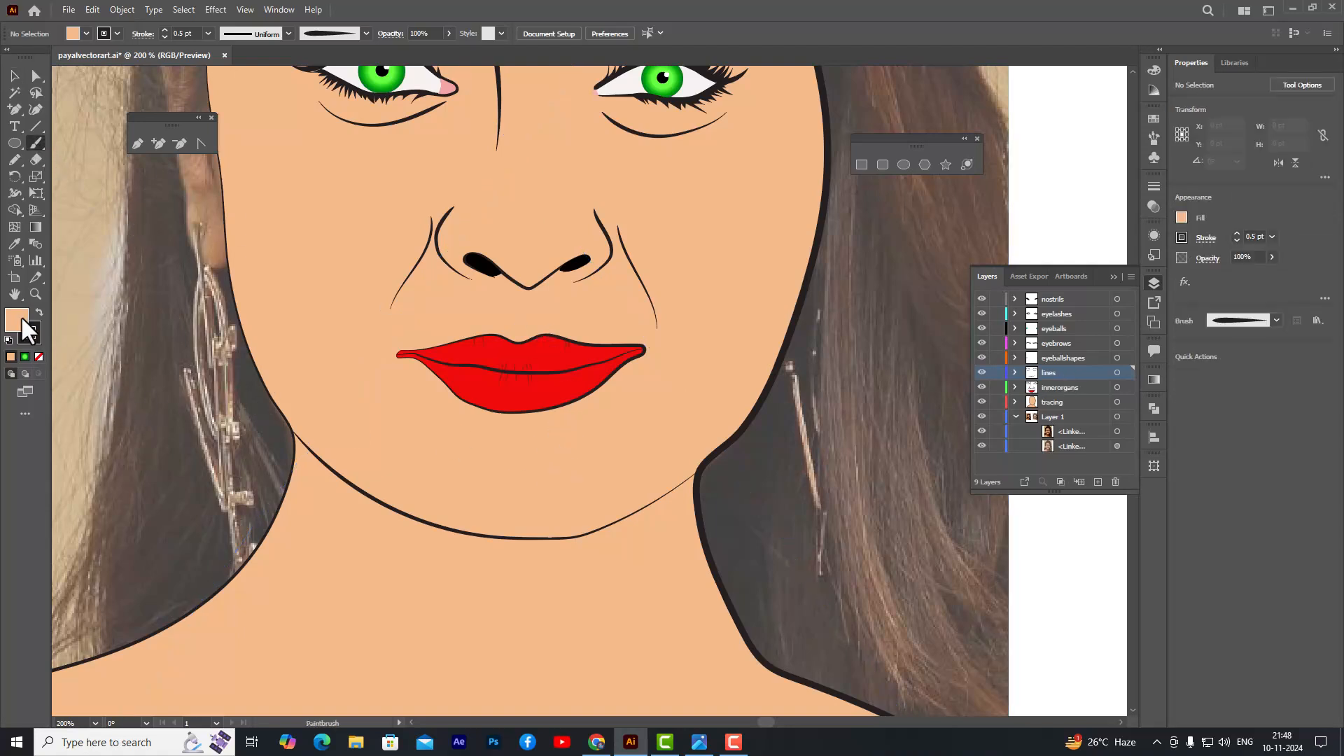
{"action": "left_click", "coordinate": [39, 359]}
{"action": "left_click", "coordinate": [1153, 137]}
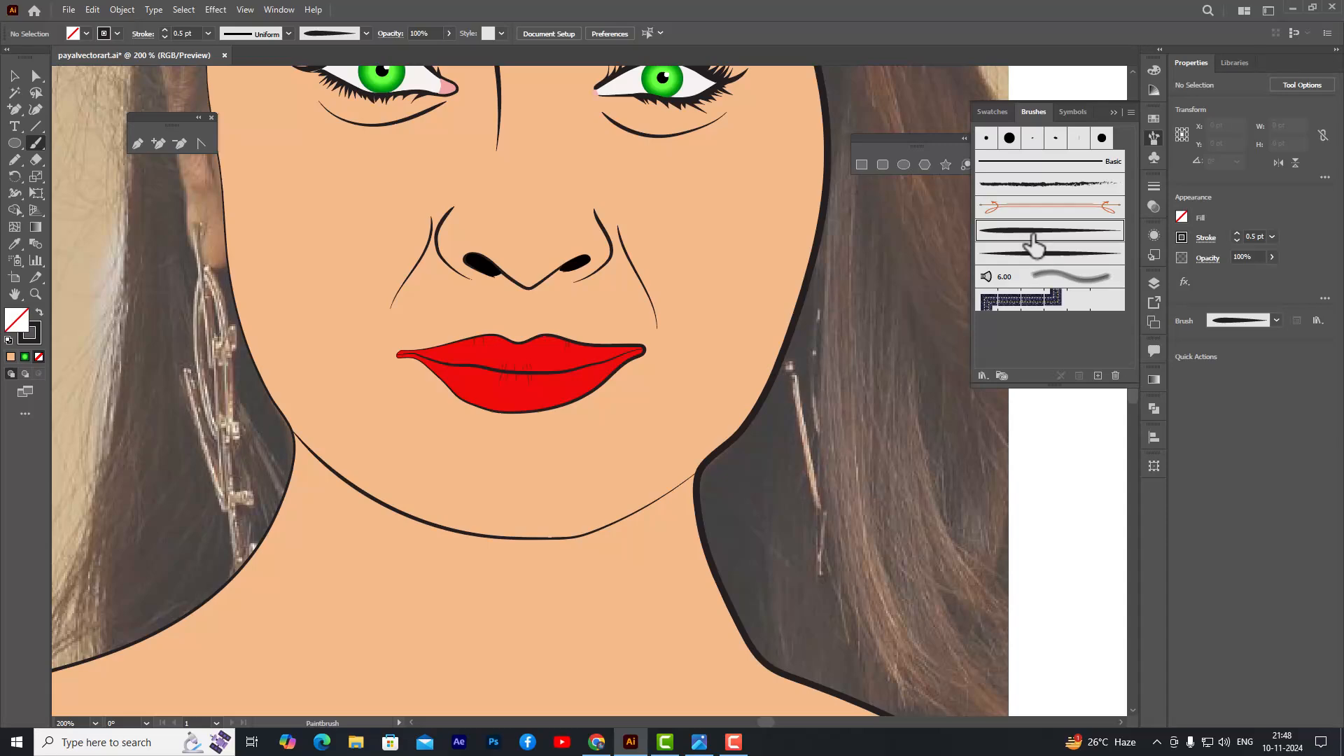
{"action": "left_click", "coordinate": [1155, 139]}
- Paint a shallow, upward-arching crease on the chin just below the lower lip
{"action": "scroll", "coordinate": [571, 396], "scroll_direction": "down", "scroll_amount": 3}
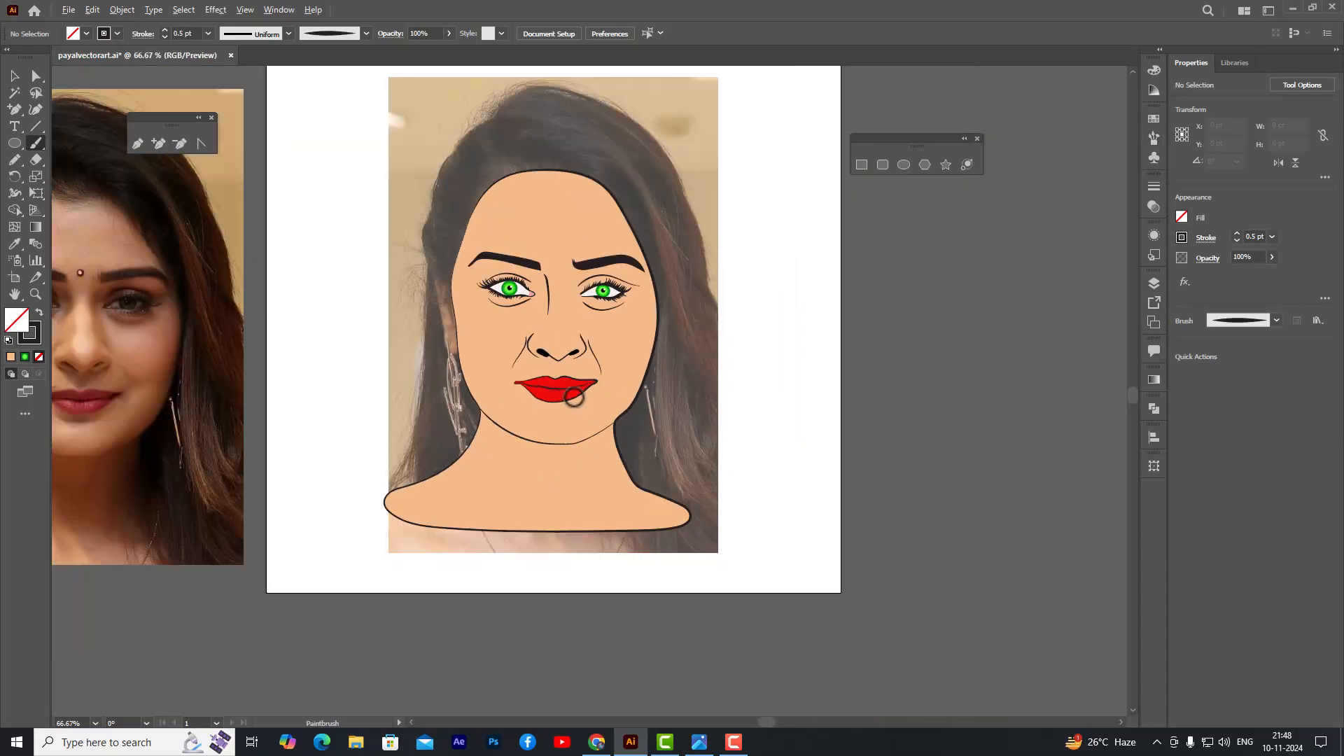
{"action": "scroll", "coordinate": [567, 429], "scroll_direction": "up", "scroll_amount": 3}
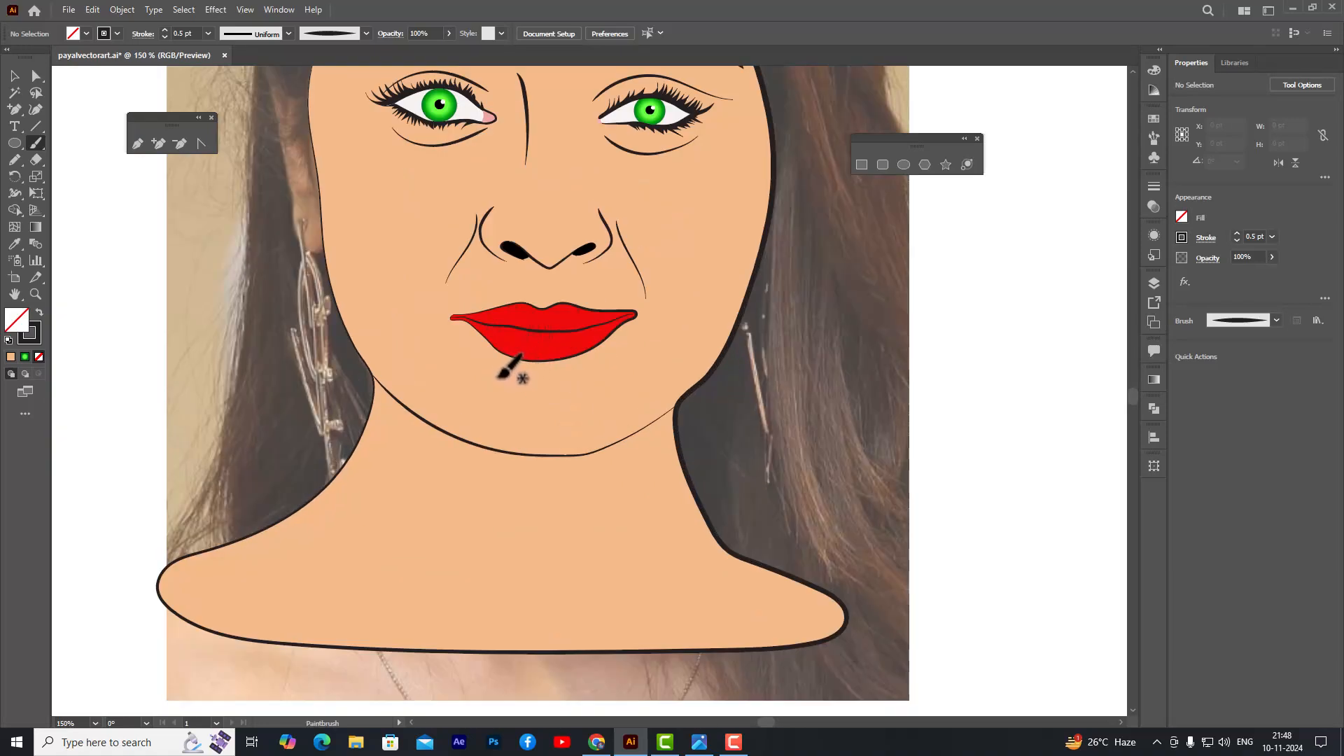
{"action": "left_click_drag", "start_coordinate": [488, 380], "coordinate": [604, 385]}
- Set the chin crease's stroke weight to 0.25 pt and clear the selection
{"action": "left_click", "coordinate": [14, 76]}
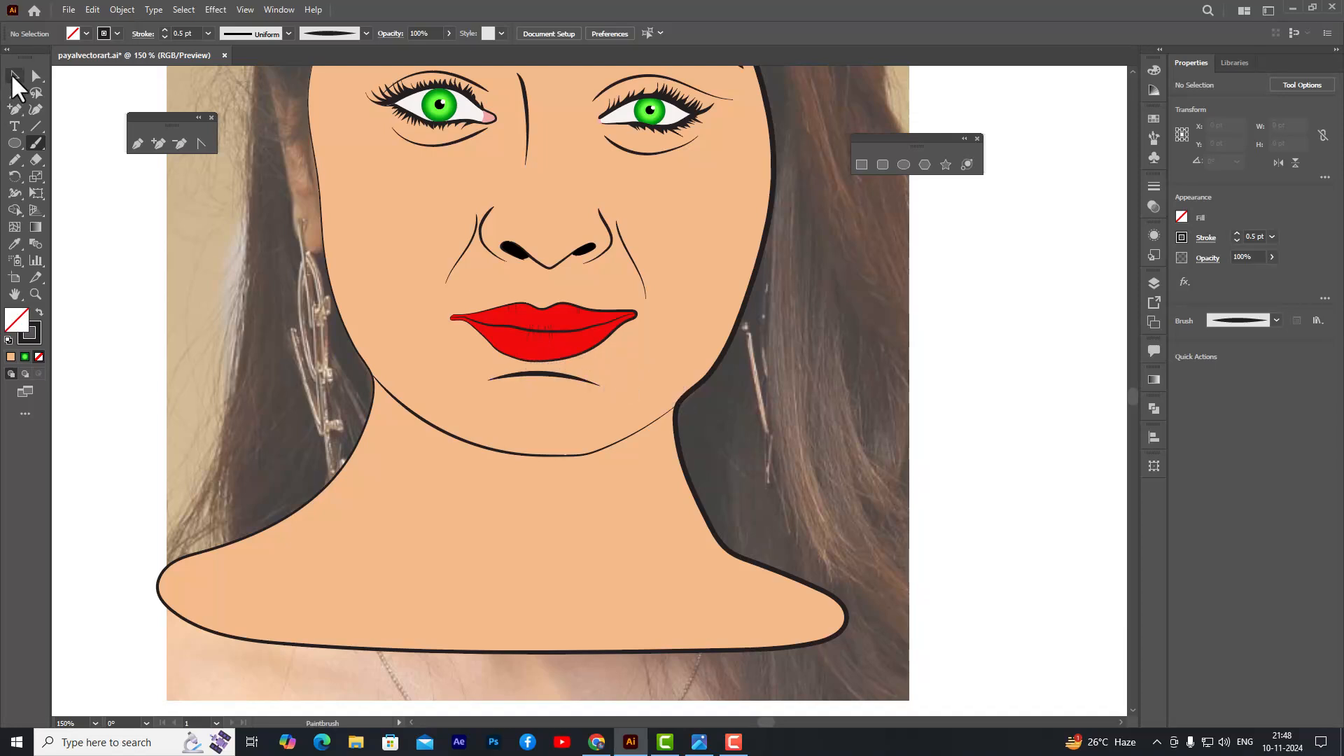
{"action": "left_click", "coordinate": [557, 376]}
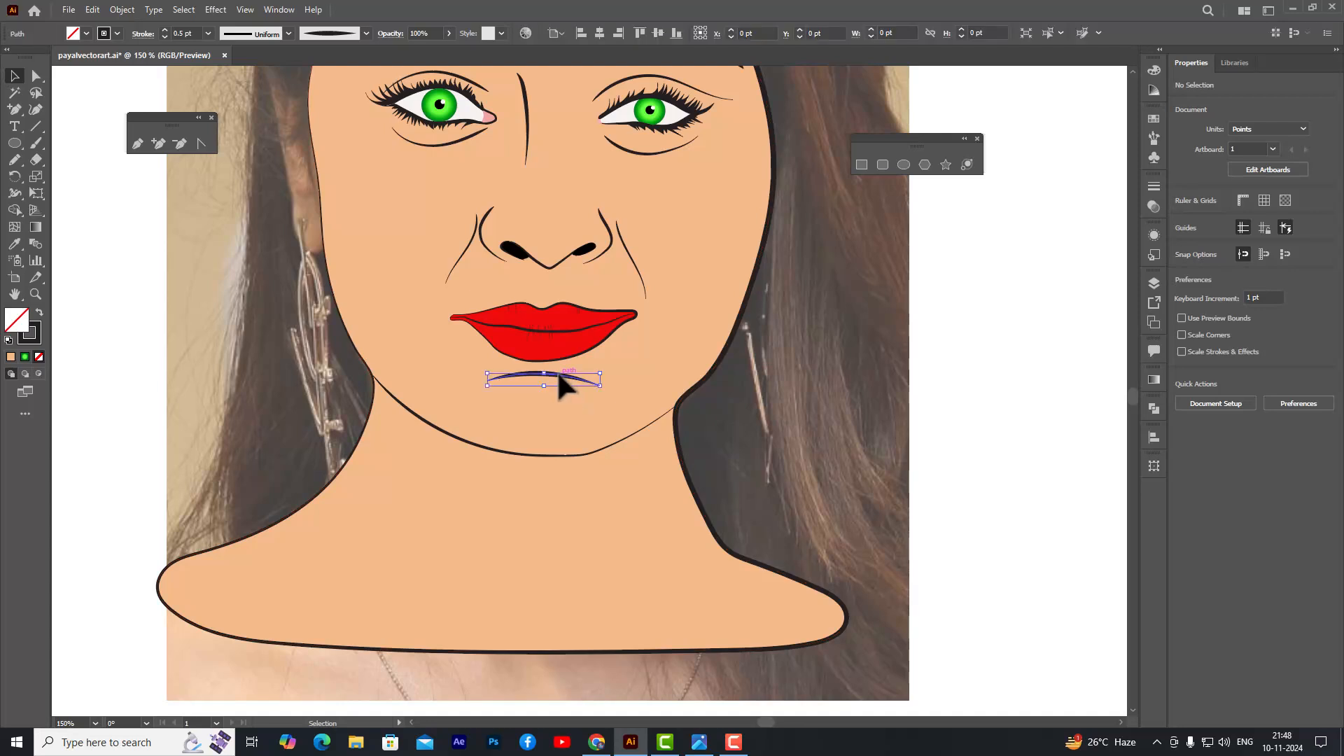
{"action": "left_click", "coordinate": [208, 33]}
{"action": "left_click", "coordinate": [230, 47]}
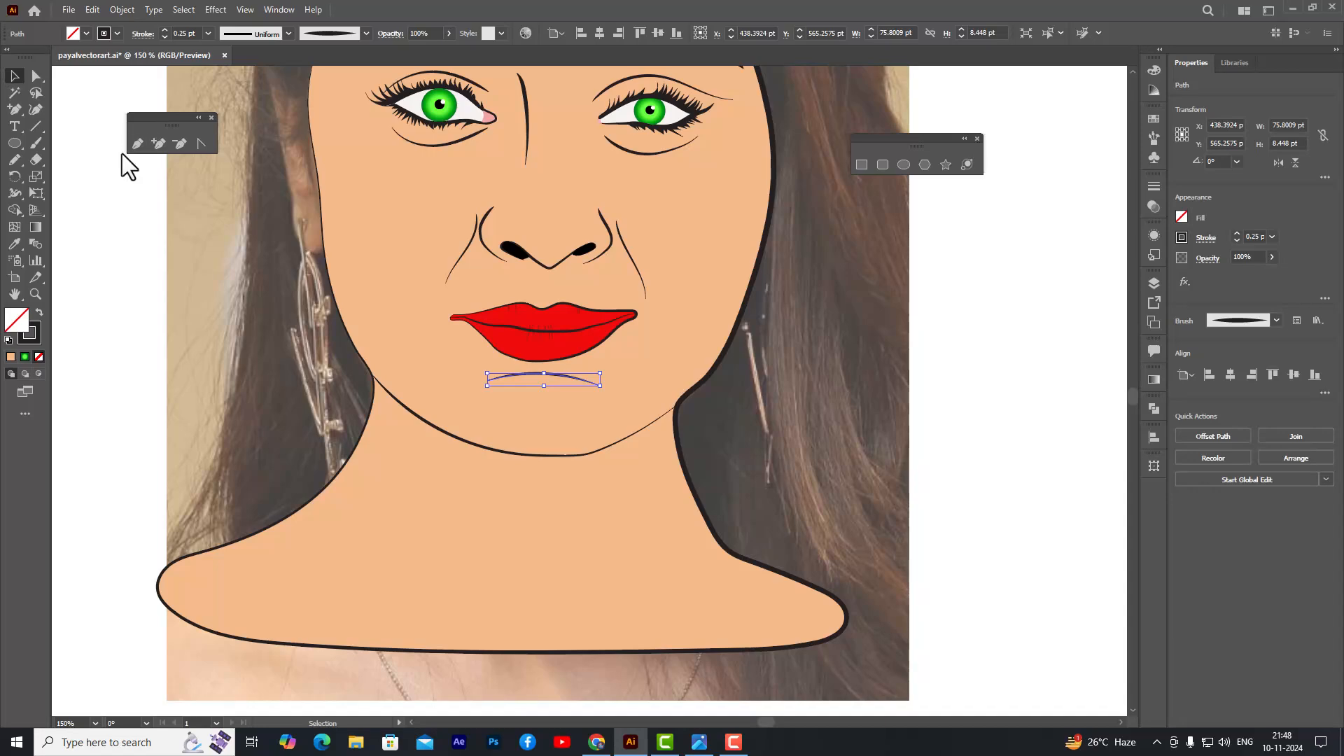
{"action": "left_click", "coordinate": [111, 228]}
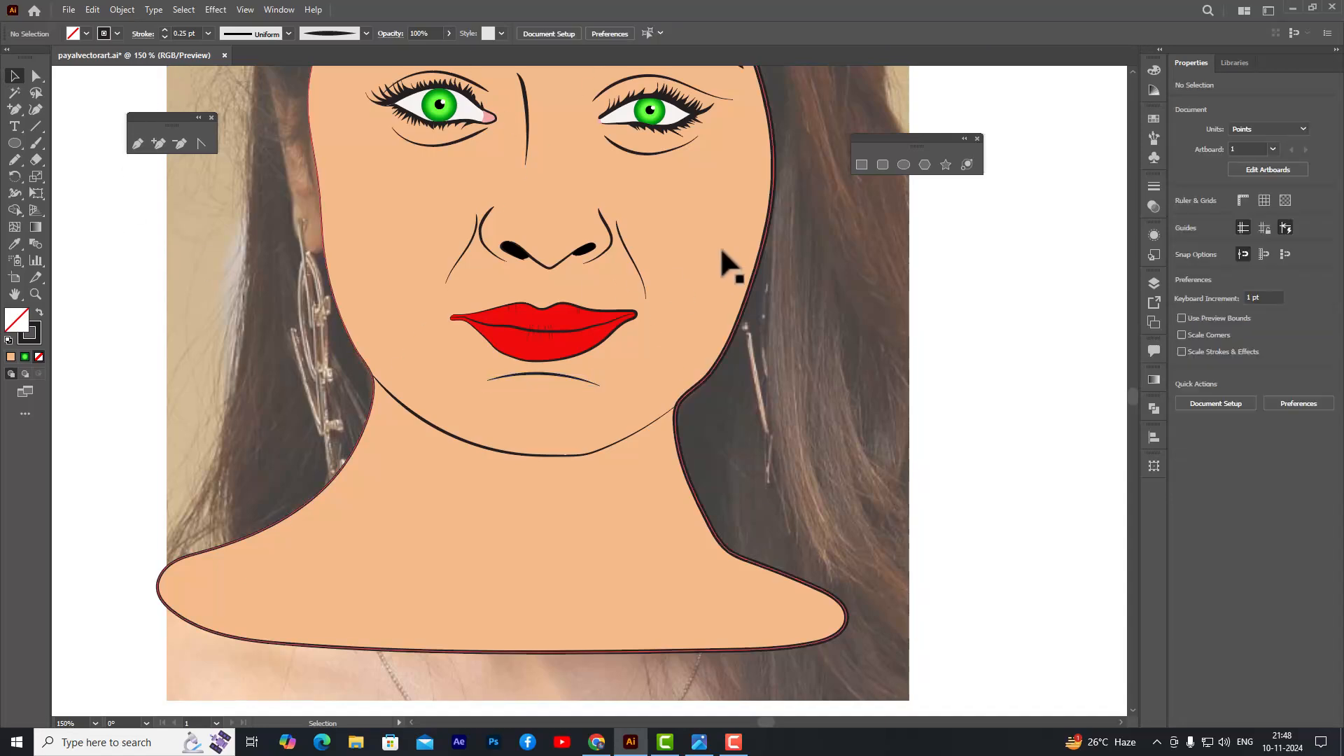
{"action": "scroll", "coordinate": [765, 224], "scroll_direction": "down", "scroll_amount": 3}
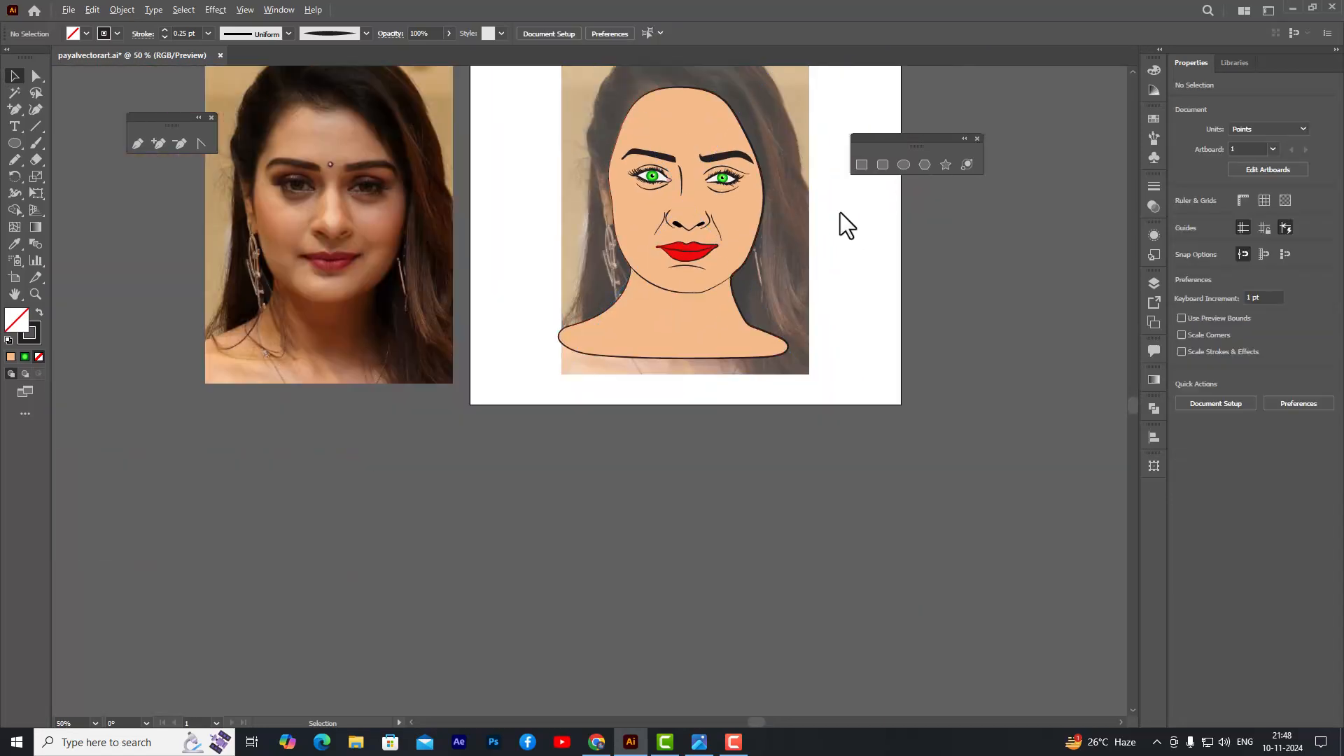
{"action": "scroll", "coordinate": [839, 216], "scroll_direction": "up", "scroll_amount": 3}
{"action": "scroll", "coordinate": [948, 285], "scroll_direction": "down", "scroll_amount": 2}
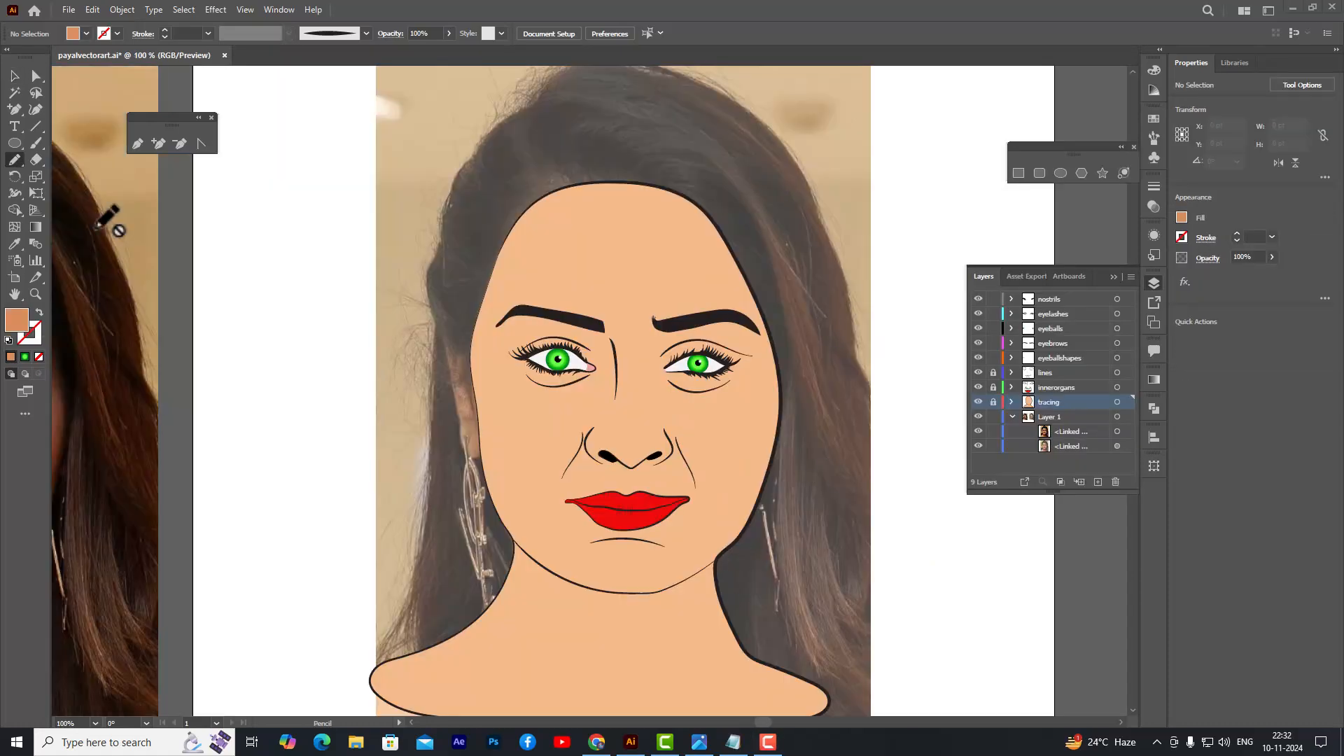
- Open the fill color in the Color Picker and accept the orange-brown D88D5B
{"action": "left_click", "coordinate": [13, 75]}
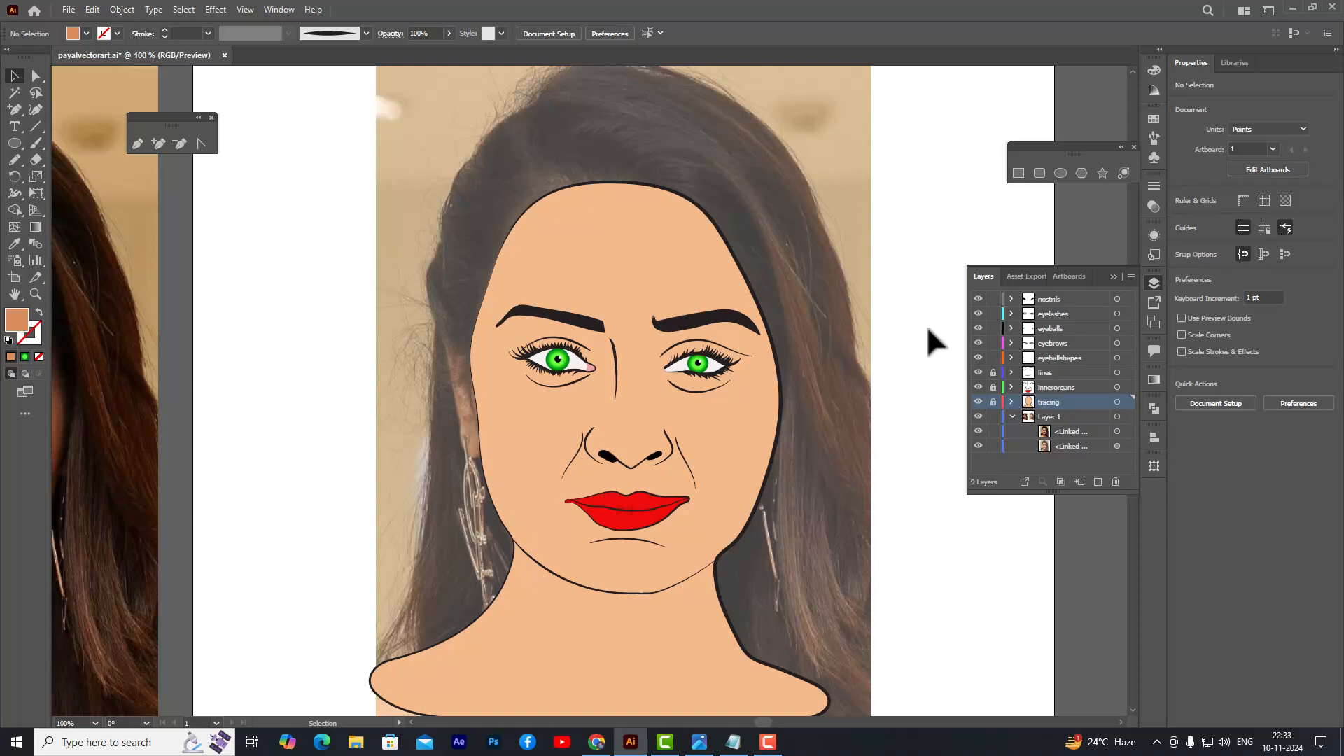
{"action": "double_click", "coordinate": [14, 326]}
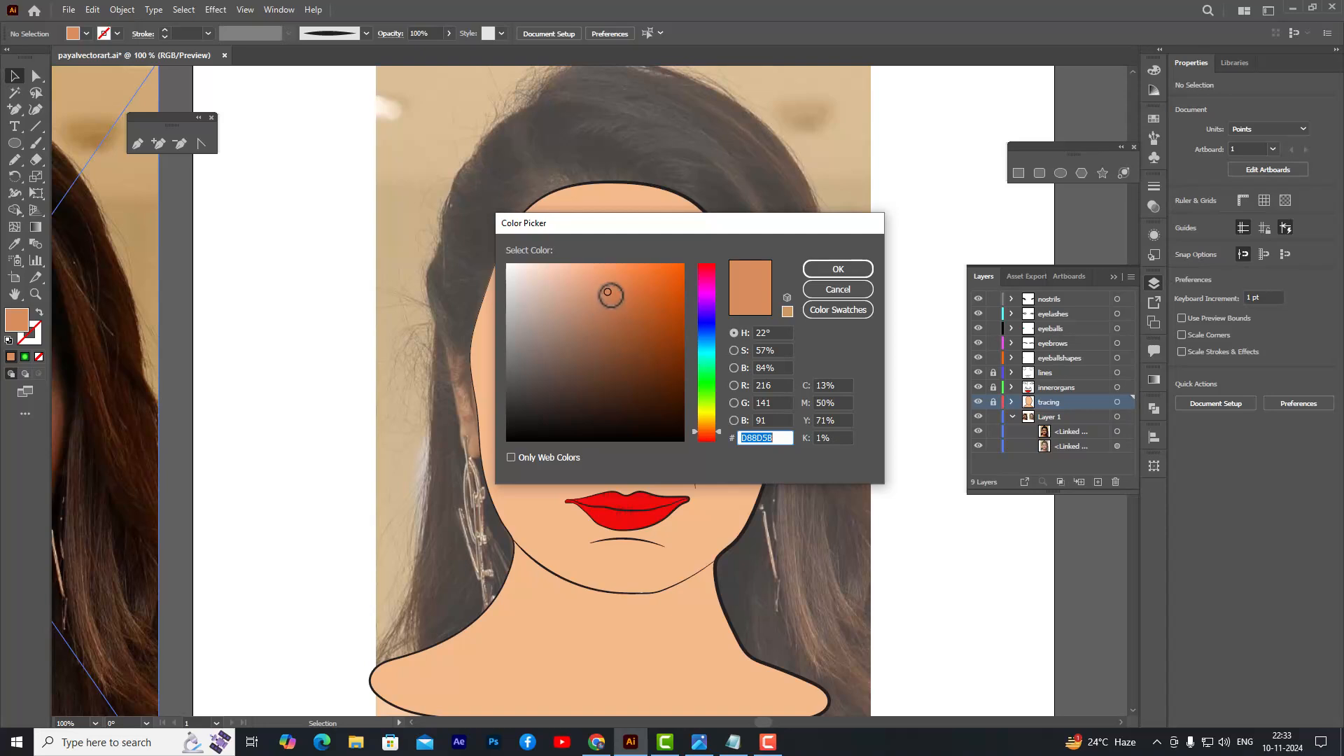
{"action": "left_click", "coordinate": [820, 270]}
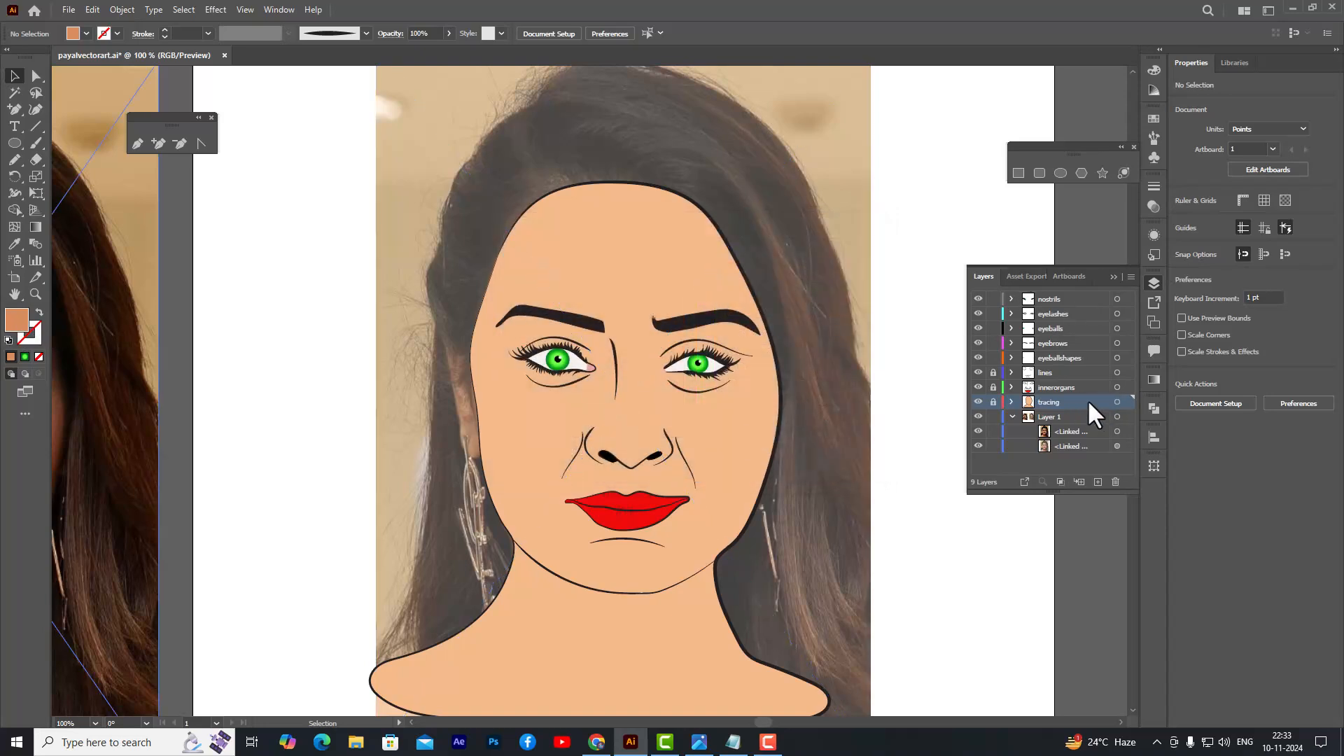
- Add a new layer directly above the tracing layer and name it shades
{"action": "left_click", "coordinate": [1096, 482]}
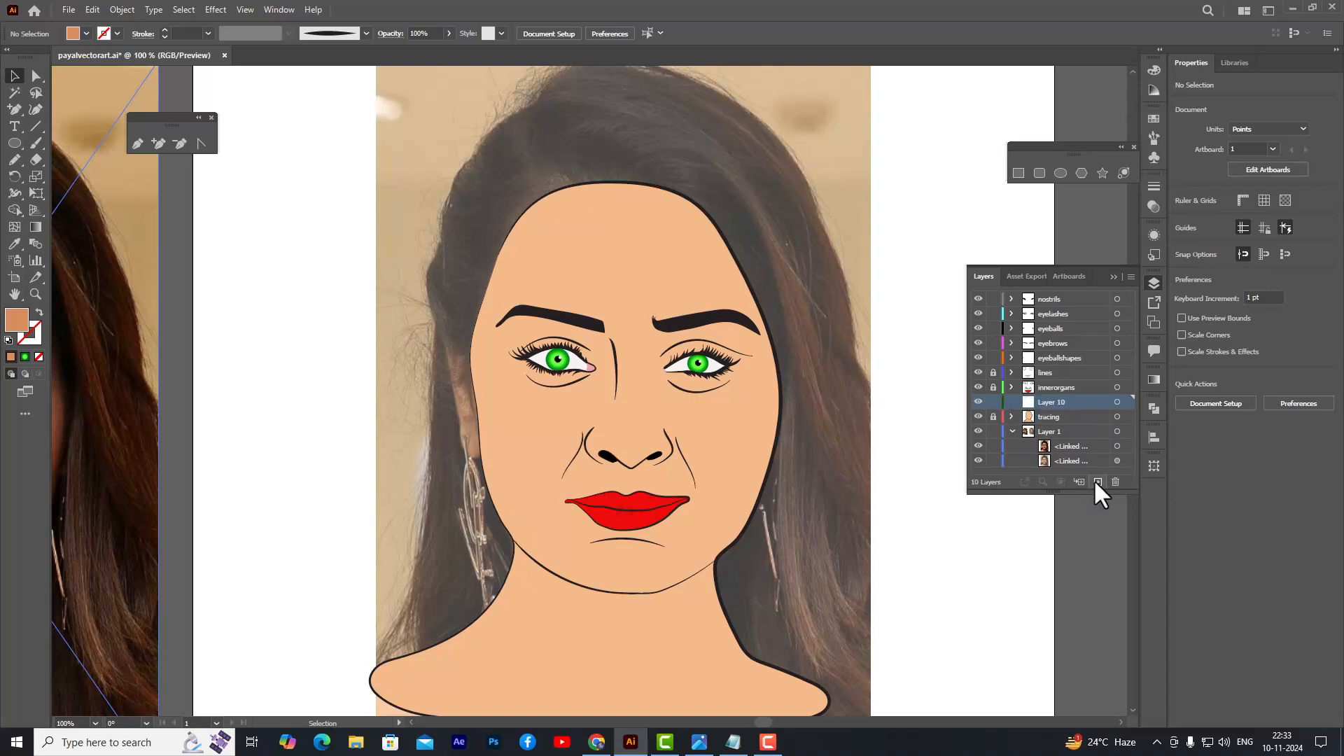
{"action": "double_click", "coordinate": [1055, 403]}
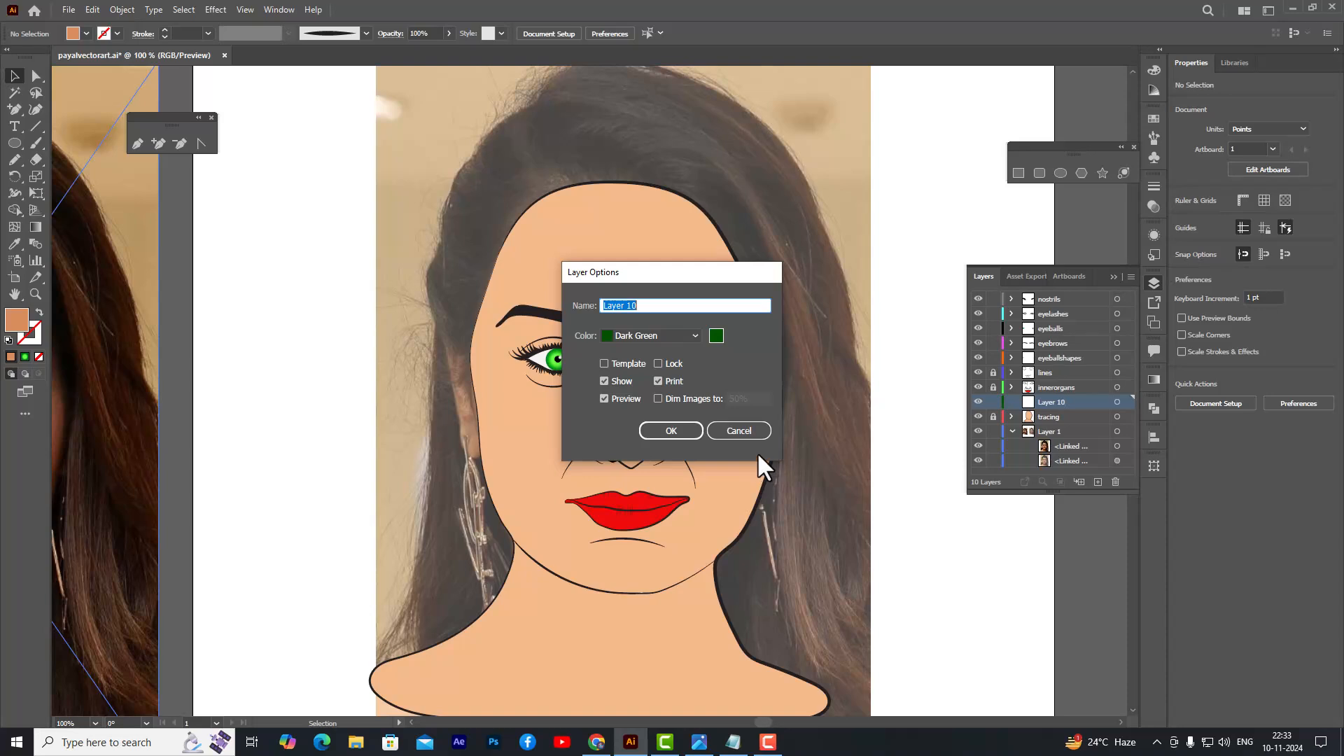
{"action": "left_click", "coordinate": [751, 434]}
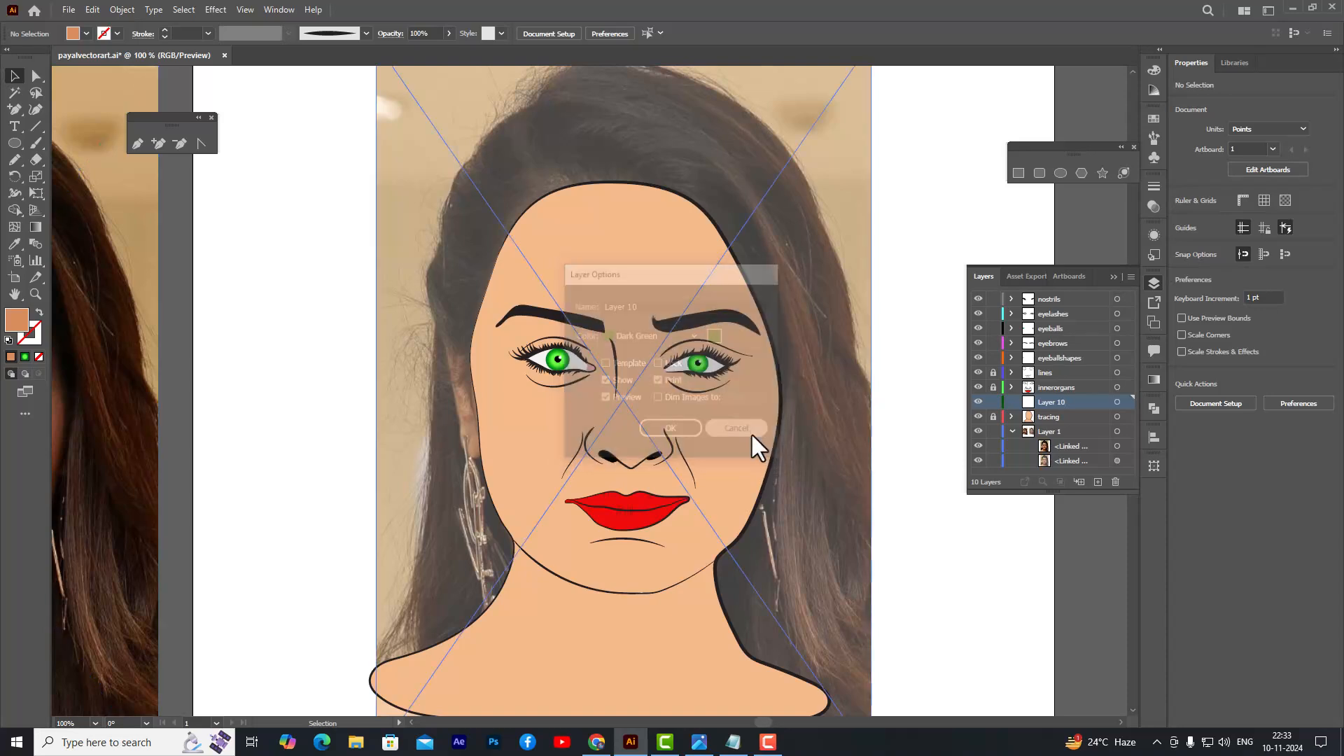
{"action": "double_click", "coordinate": [1050, 401]}
{"action": "type", "text": "shape"}
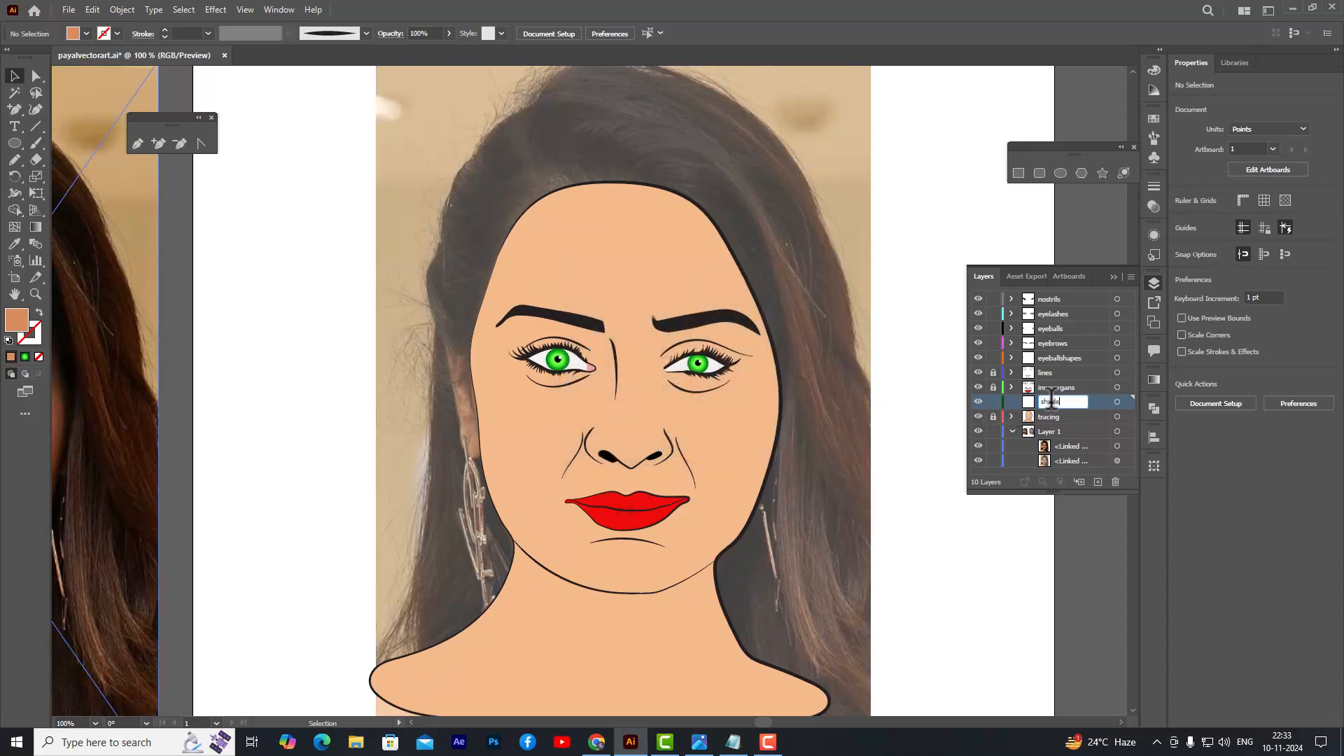
{"action": "type", "text": "s"}
{"action": "key", "text": "Return"}
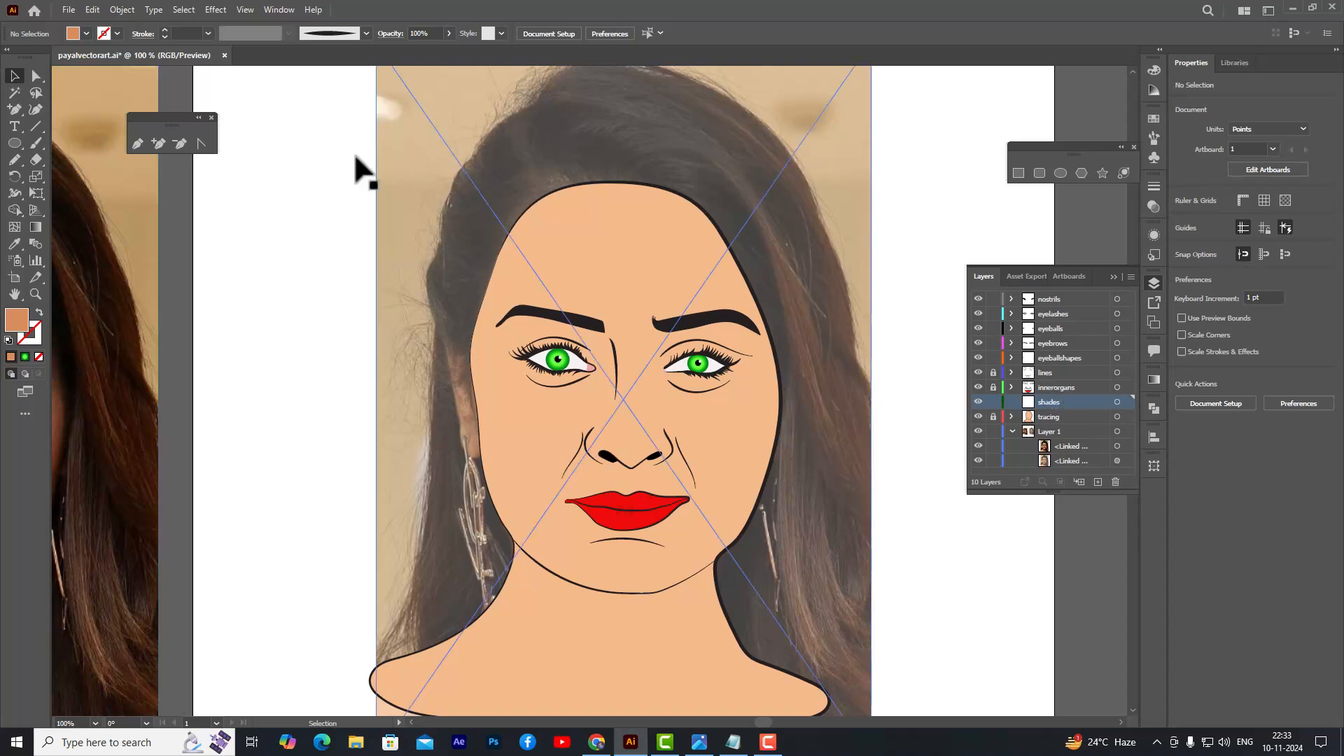
- Draw one freehand Pencil shadow shape down the face's right edge, covering the forehead edge, eye socket, nose, cheek edge and chin, and deselect it
{"action": "left_click", "coordinate": [14, 161]}
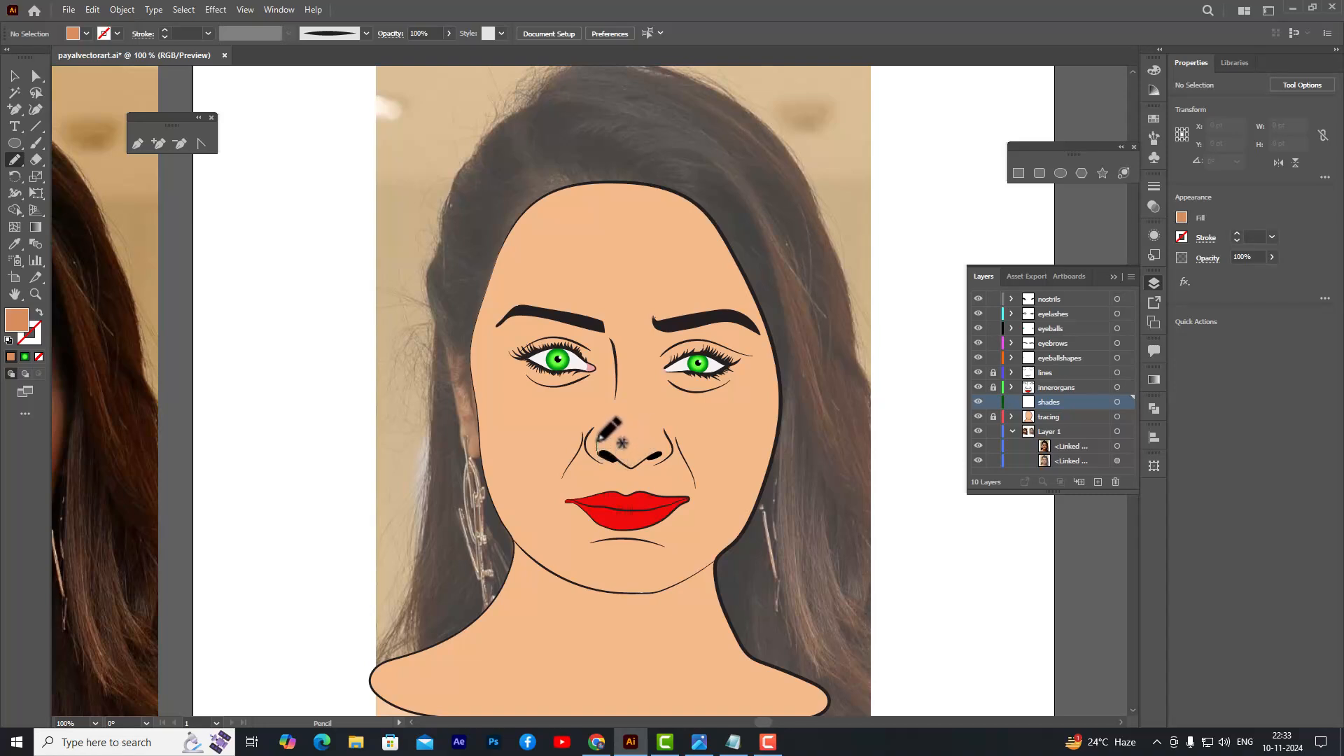
{"action": "mouse_move", "coordinate": [599, 441]}
{"action": "left_mouse_down"}
{"action": "mouse_move", "coordinate": [629, 434]}
{"action": "mouse_move", "coordinate": [652, 444]}
{"action": "mouse_move", "coordinate": [643, 365]}
{"action": "mouse_move", "coordinate": [655, 328]}
{"action": "mouse_move", "coordinate": [750, 320]}
{"action": "mouse_move", "coordinate": [731, 276]}
{"action": "mouse_move", "coordinate": [625, 187]}
{"action": "mouse_move", "coordinate": [683, 194]}
{"action": "mouse_move", "coordinate": [725, 234]}
{"action": "mouse_move", "coordinate": [779, 398]}
{"action": "mouse_move", "coordinate": [772, 458]}
{"action": "mouse_move", "coordinate": [732, 542]}
{"action": "mouse_move", "coordinate": [675, 586]}
{"action": "mouse_move", "coordinate": [629, 590]}
{"action": "mouse_move", "coordinate": [657, 575]}
{"action": "mouse_move", "coordinate": [652, 546]}
{"action": "mouse_move", "coordinate": [596, 540]}
{"action": "mouse_move", "coordinate": [688, 548]}
{"action": "mouse_move", "coordinate": [717, 534]}
{"action": "mouse_move", "coordinate": [755, 447]}
{"action": "mouse_move", "coordinate": [756, 360]}
{"action": "left_mouse_up"}
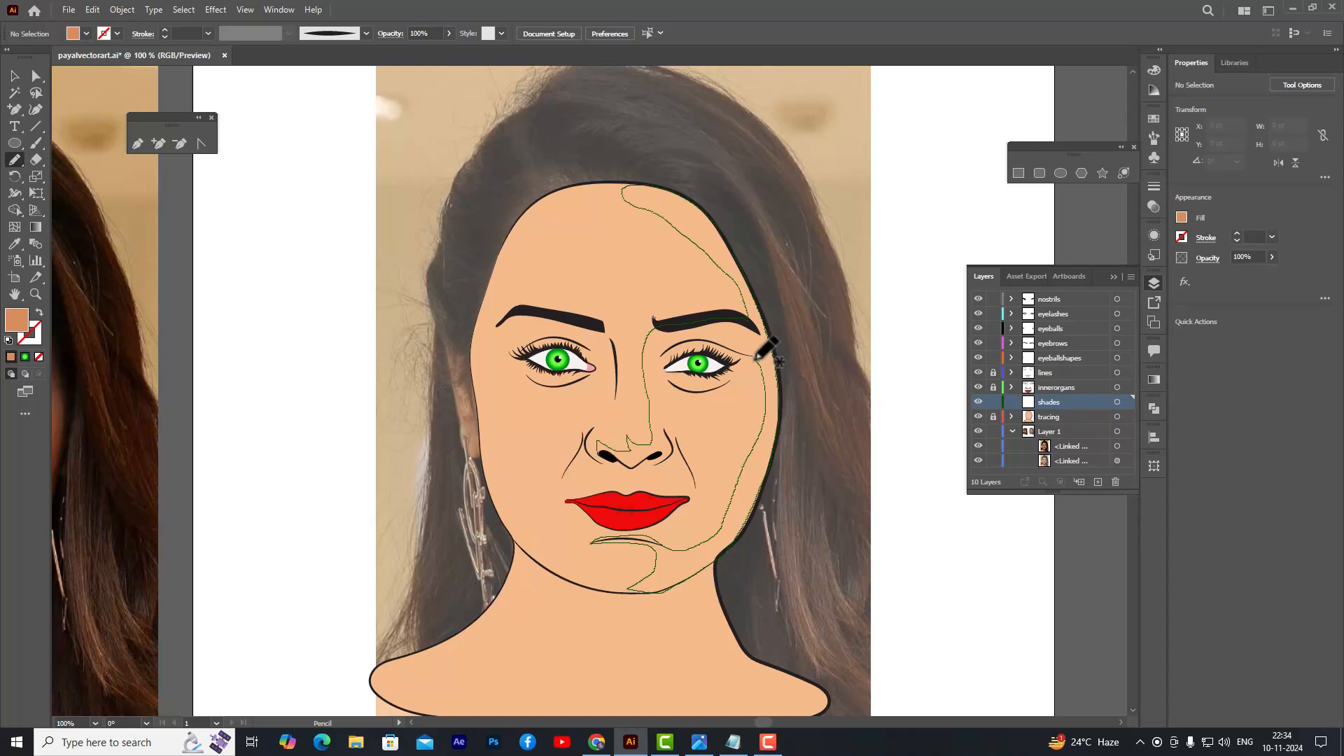
{"action": "mouse_move", "coordinate": [756, 358]}
{"action": "left_mouse_down"}
{"action": "mouse_move", "coordinate": [725, 378]}
{"action": "mouse_move", "coordinate": [661, 378]}
{"action": "left_mouse_up"}
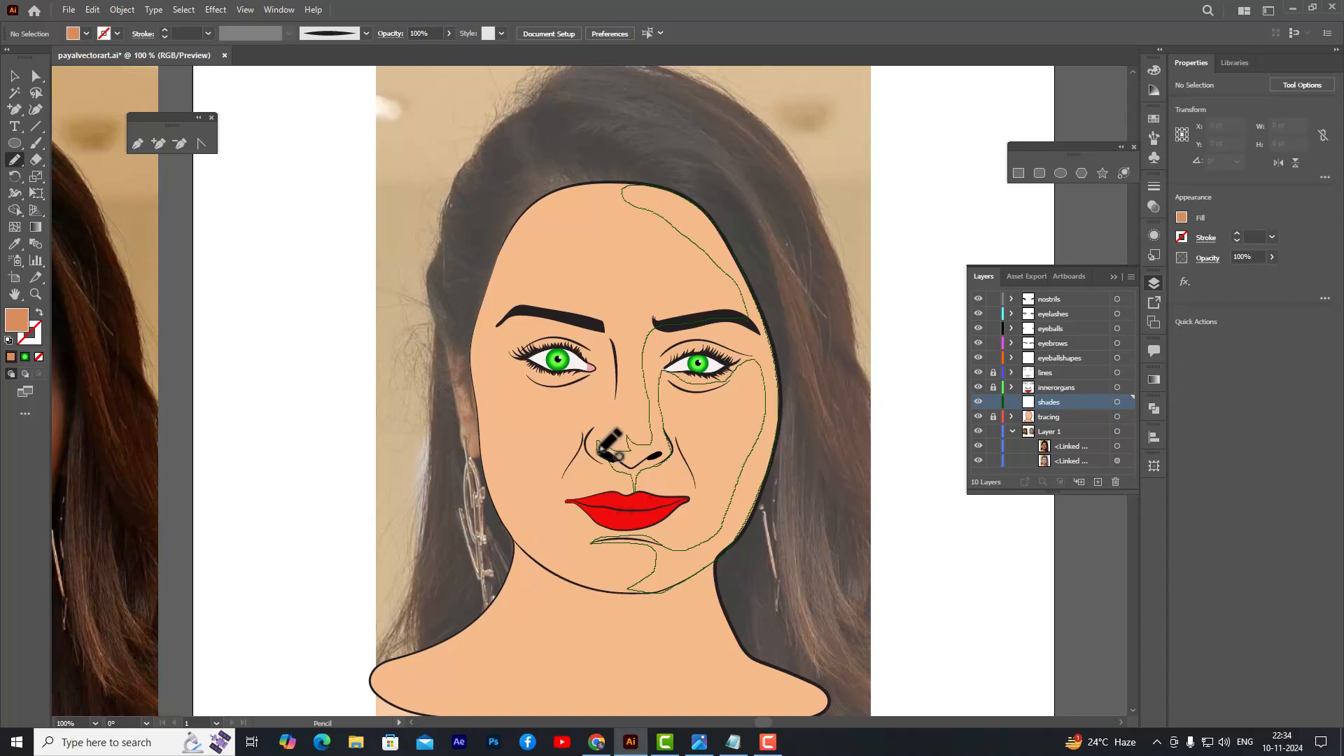
{"action": "left_click_drag", "start_coordinate": [600, 451], "coordinate": [604, 450]}
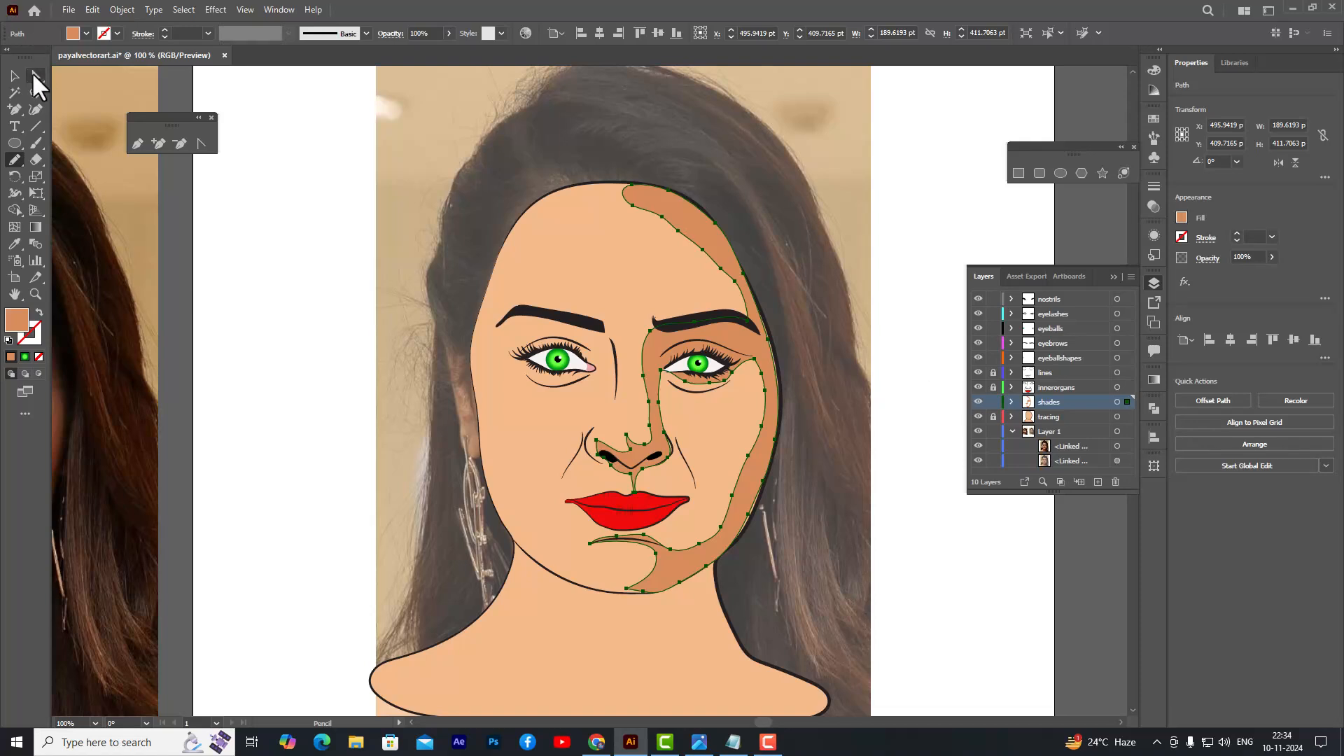
{"action": "left_click", "coordinate": [35, 75]}
{"action": "left_click", "coordinate": [312, 314]}
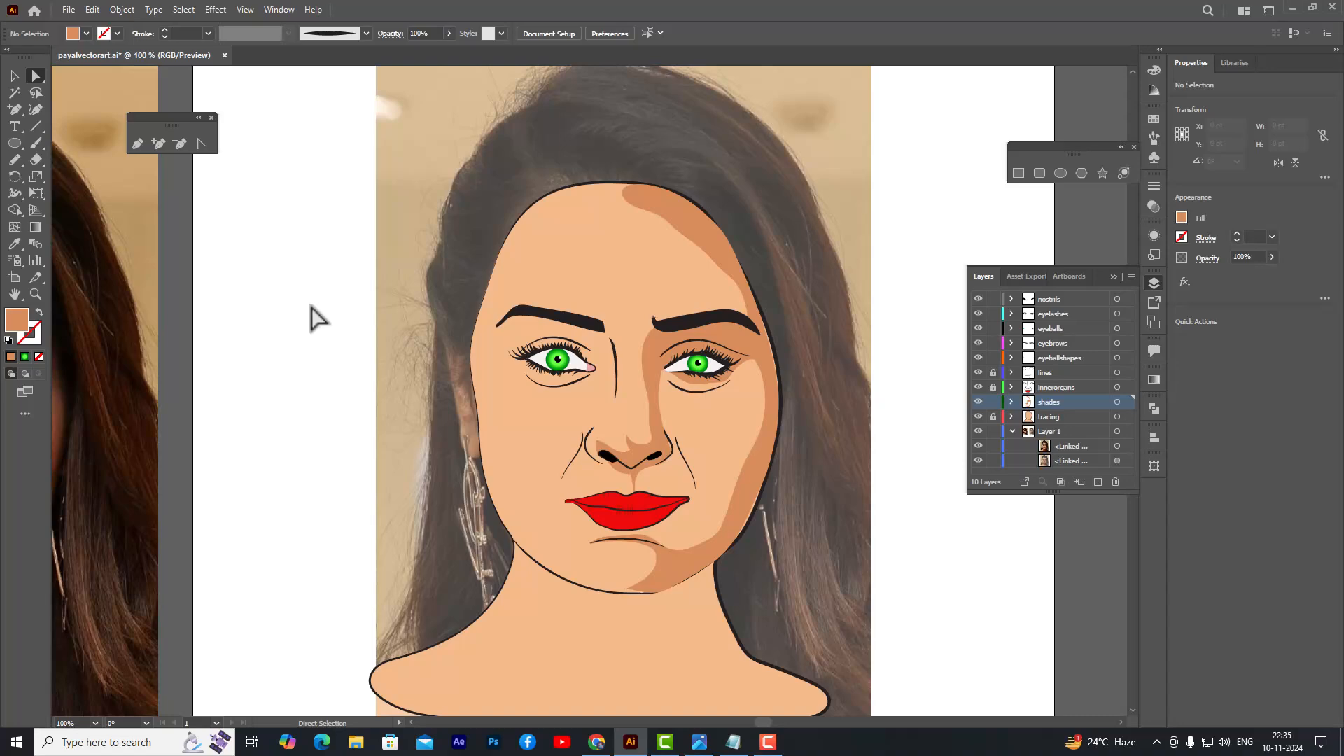
- Reshape the shadow's anchors around the right nostril so its edge wraps smoothly outside the nostril line and below the nose
{"action": "left_click", "coordinate": [641, 200]}
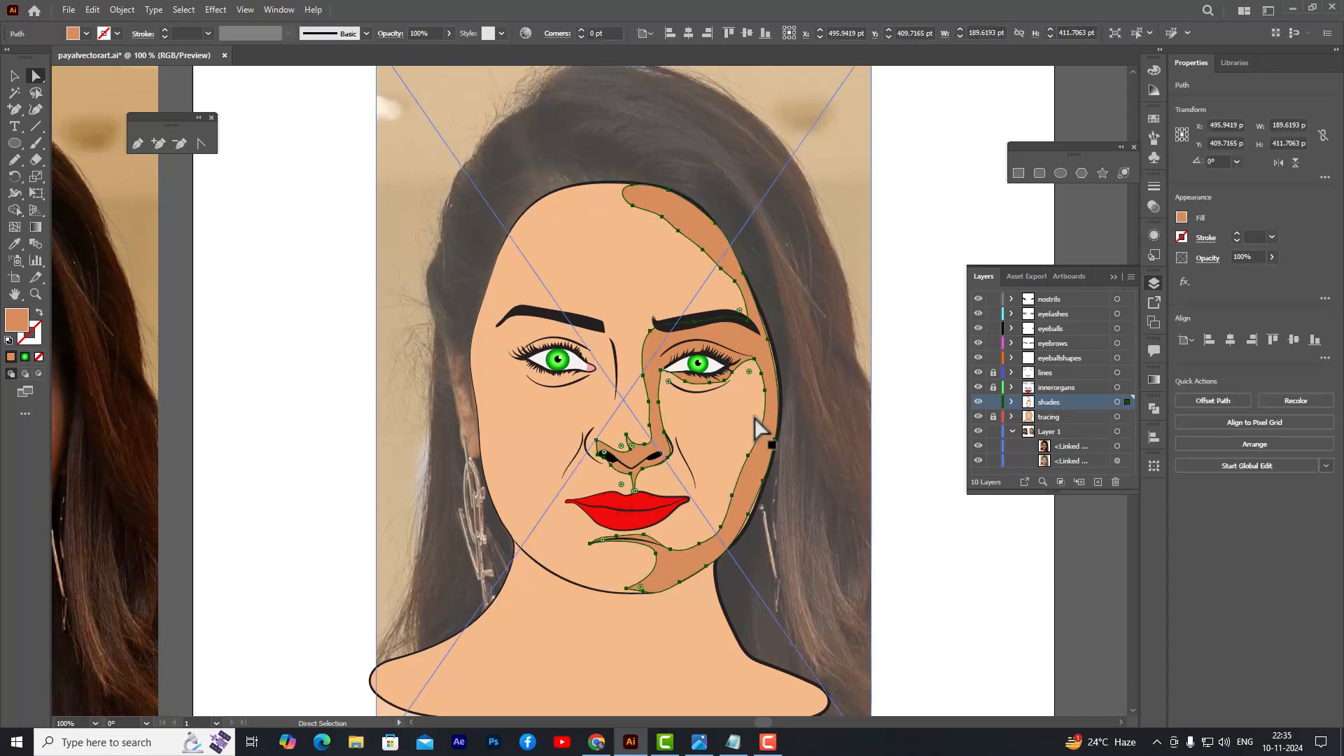
{"action": "scroll", "coordinate": [750, 366], "scroll_direction": "up", "scroll_amount": 2}
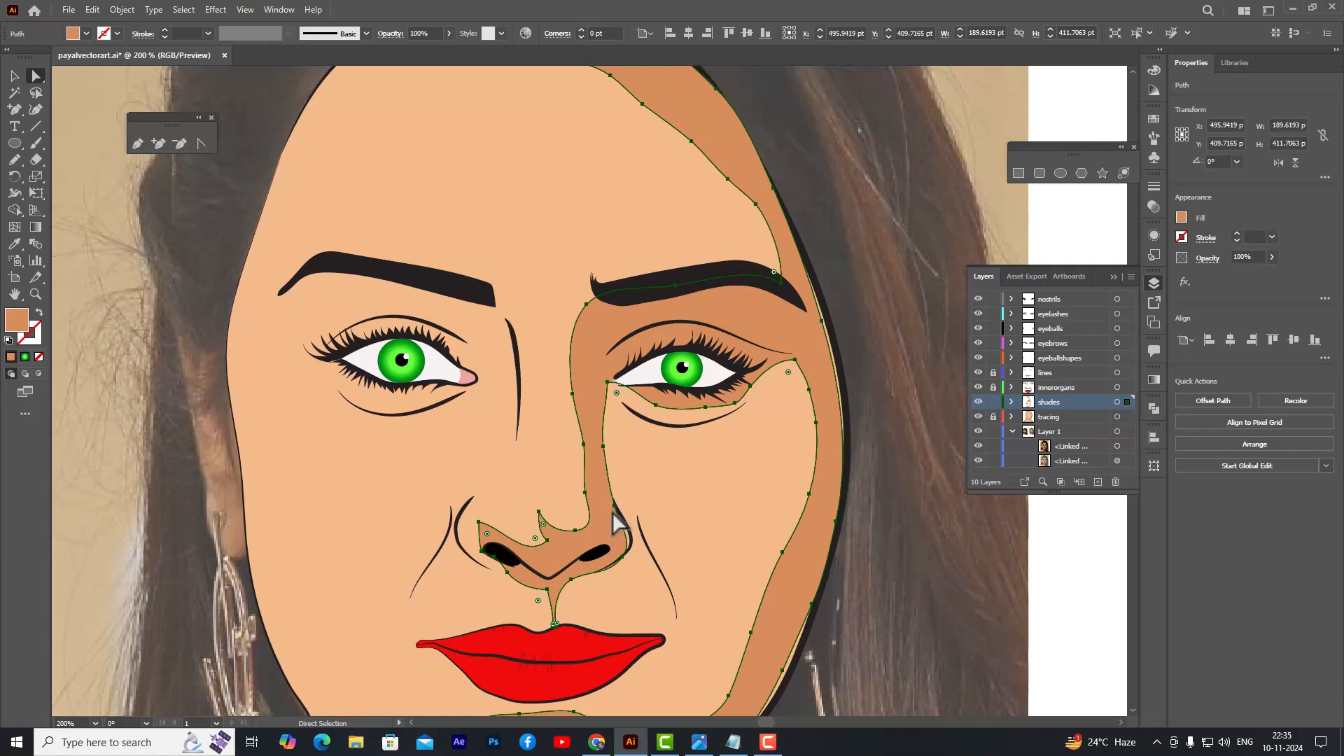
{"action": "left_click_drag", "start_coordinate": [622, 557], "coordinate": [622, 519]}
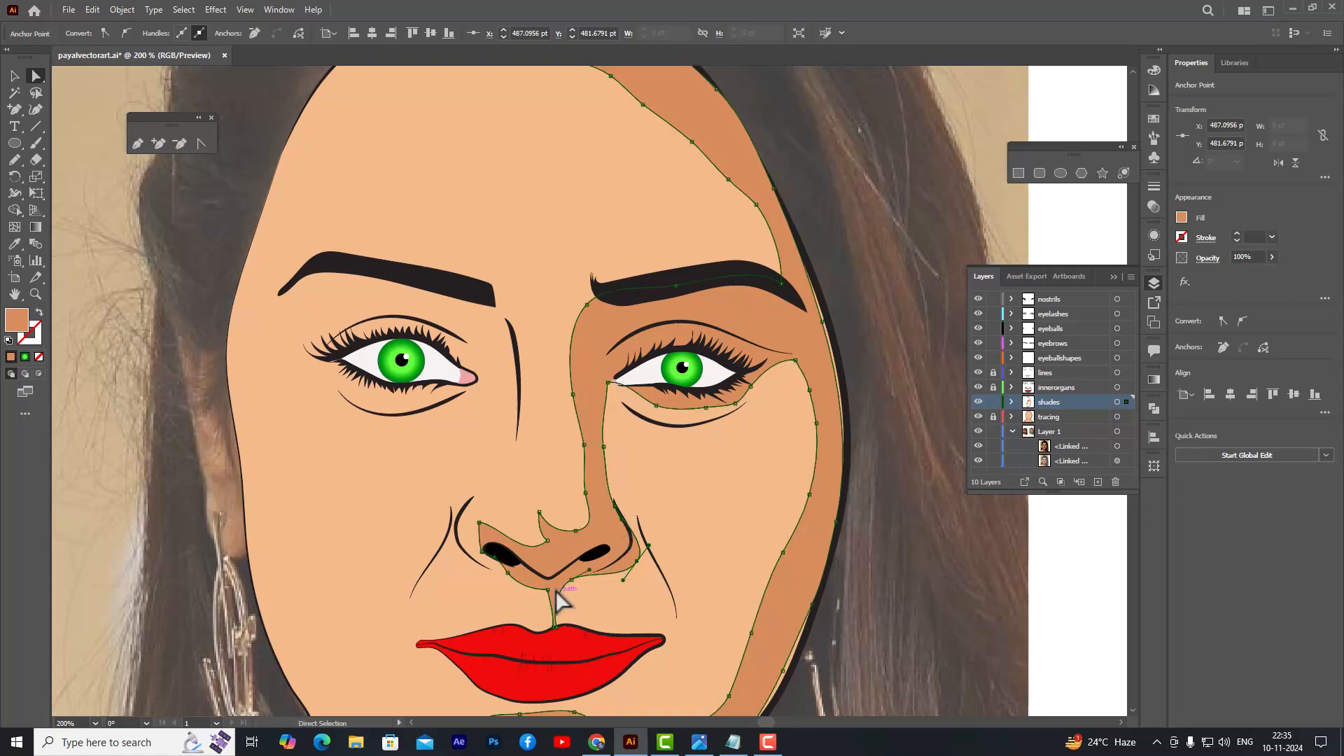
{"action": "left_click_drag", "start_coordinate": [576, 582], "coordinate": [639, 553]}
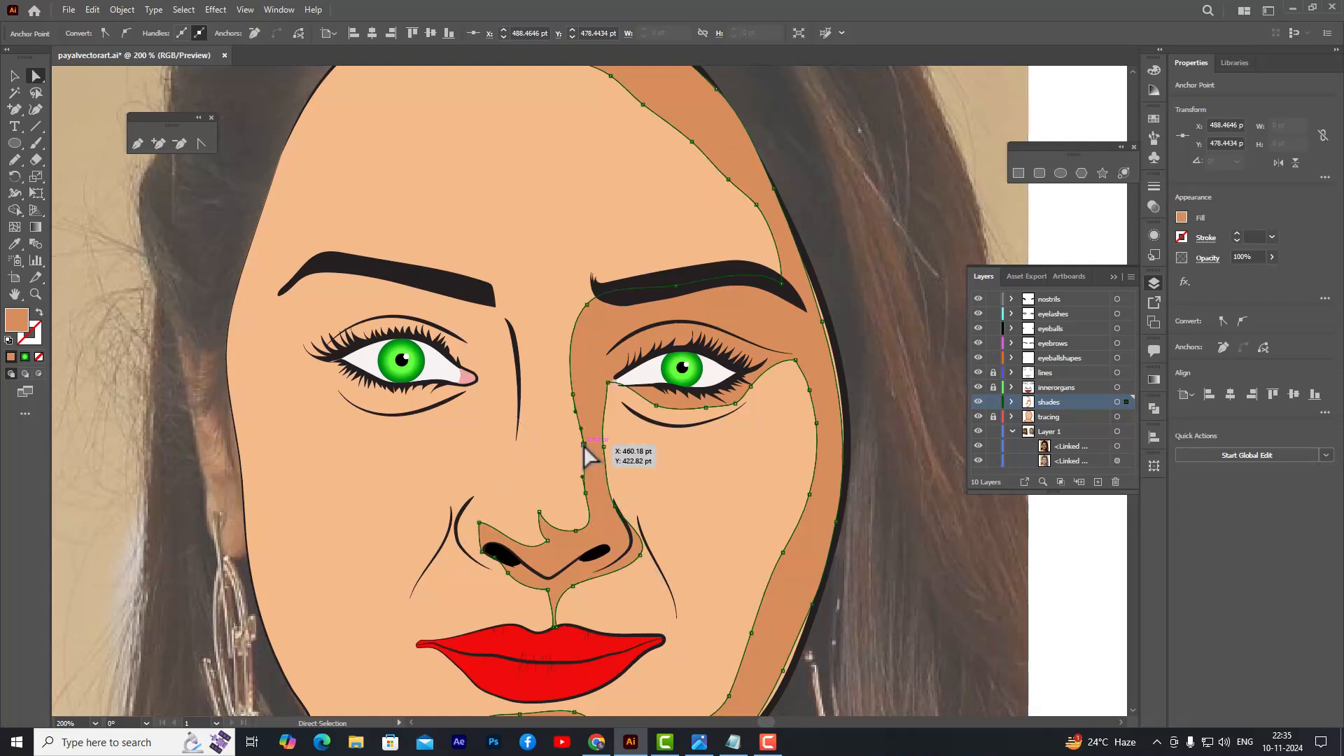
- Adjust the shadow's anchors along the nose bridge and tuck its upper edge beneath the right eyebrow
{"action": "left_click_drag", "start_coordinate": [585, 448], "coordinate": [581, 449]}
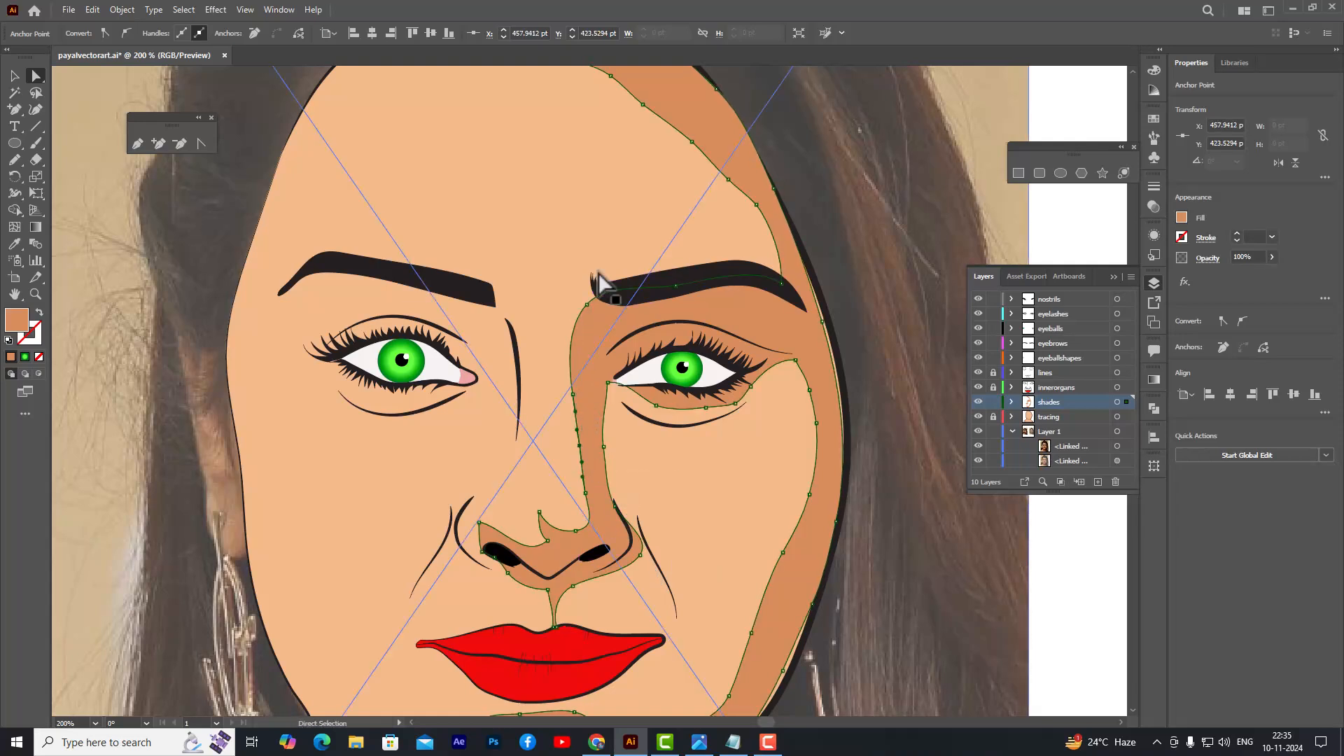
{"action": "left_click_drag", "start_coordinate": [594, 303], "coordinate": [698, 274]}
{"action": "left_click", "coordinate": [675, 288]}
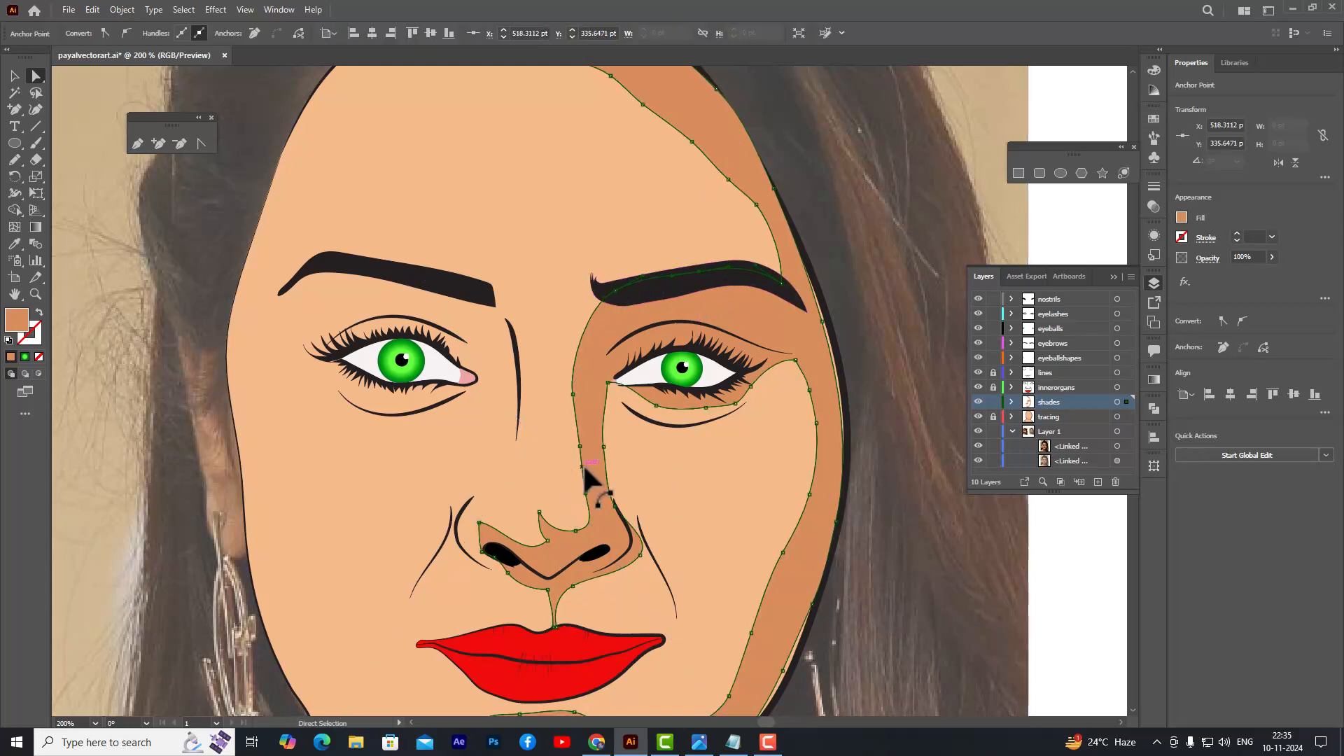
- Reshape the shadow's edge above the left nostril and delete the spiked anchor point at the nose tip
{"action": "left_click_drag", "start_coordinate": [547, 540], "coordinate": [486, 537]}
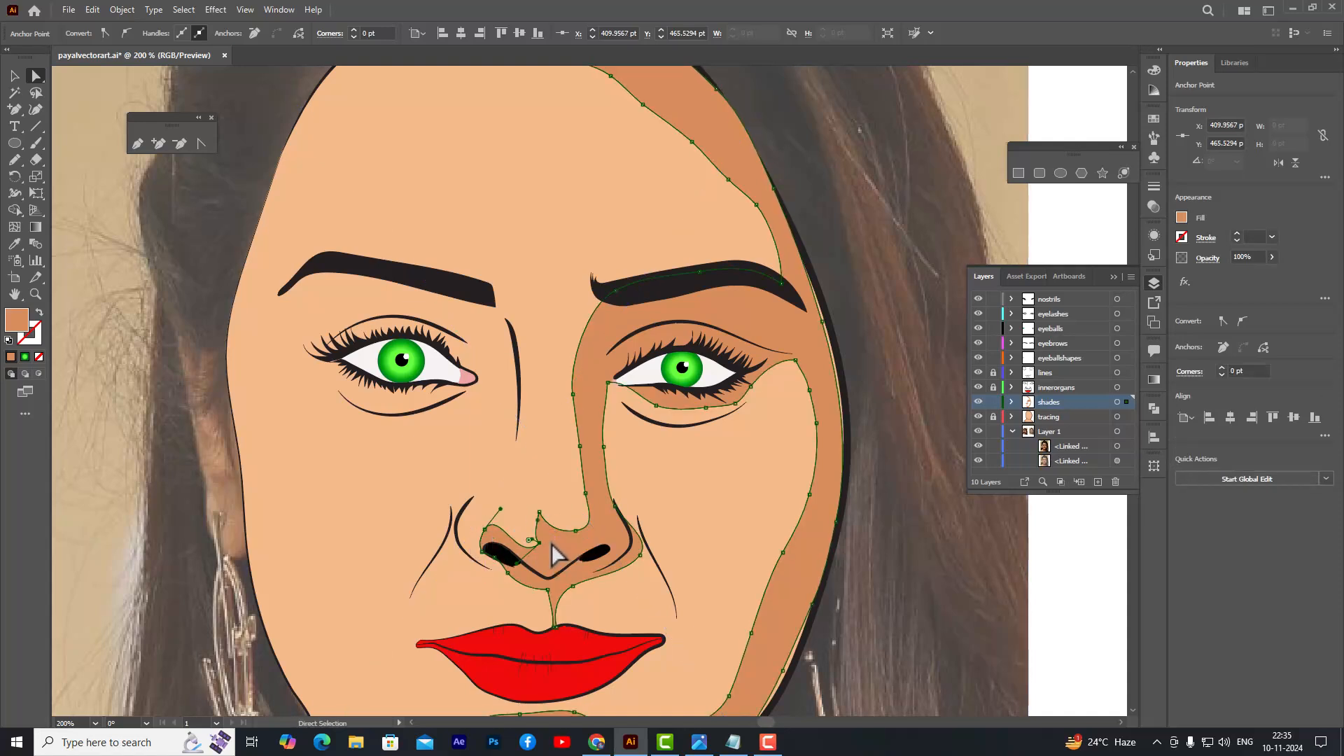
{"action": "left_click", "coordinate": [540, 540]}
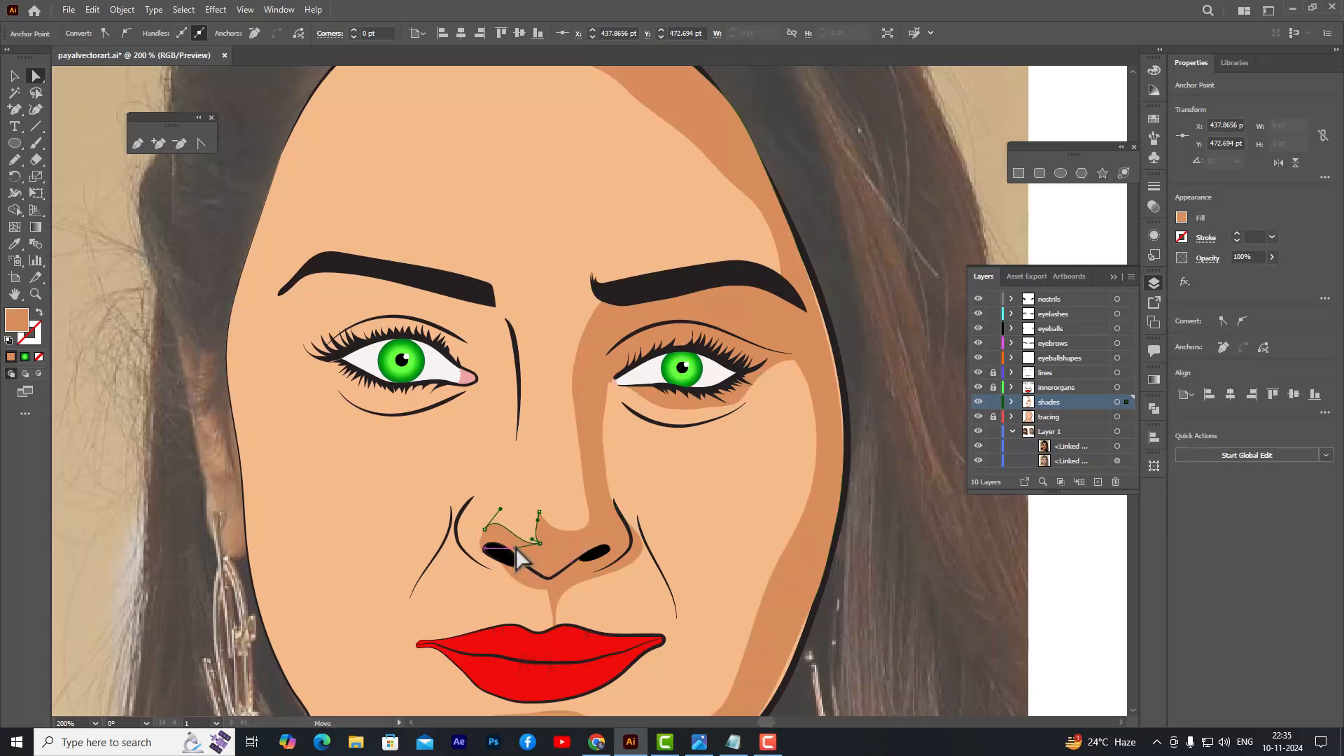
{"action": "scroll", "coordinate": [550, 545], "scroll_direction": "up", "scroll_amount": 4}
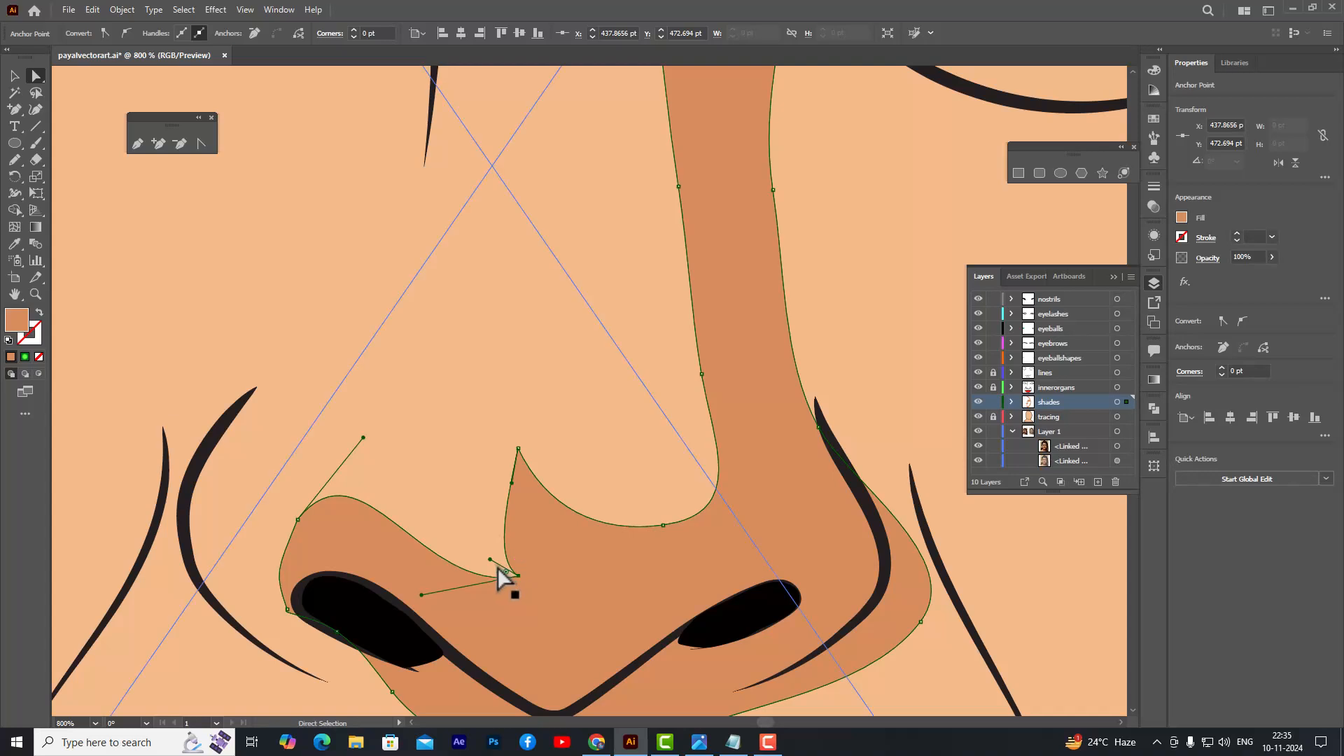
{"action": "left_click_drag", "start_coordinate": [490, 560], "coordinate": [543, 575]}
{"action": "scroll", "coordinate": [579, 519], "scroll_direction": "down", "scroll_amount": 1}
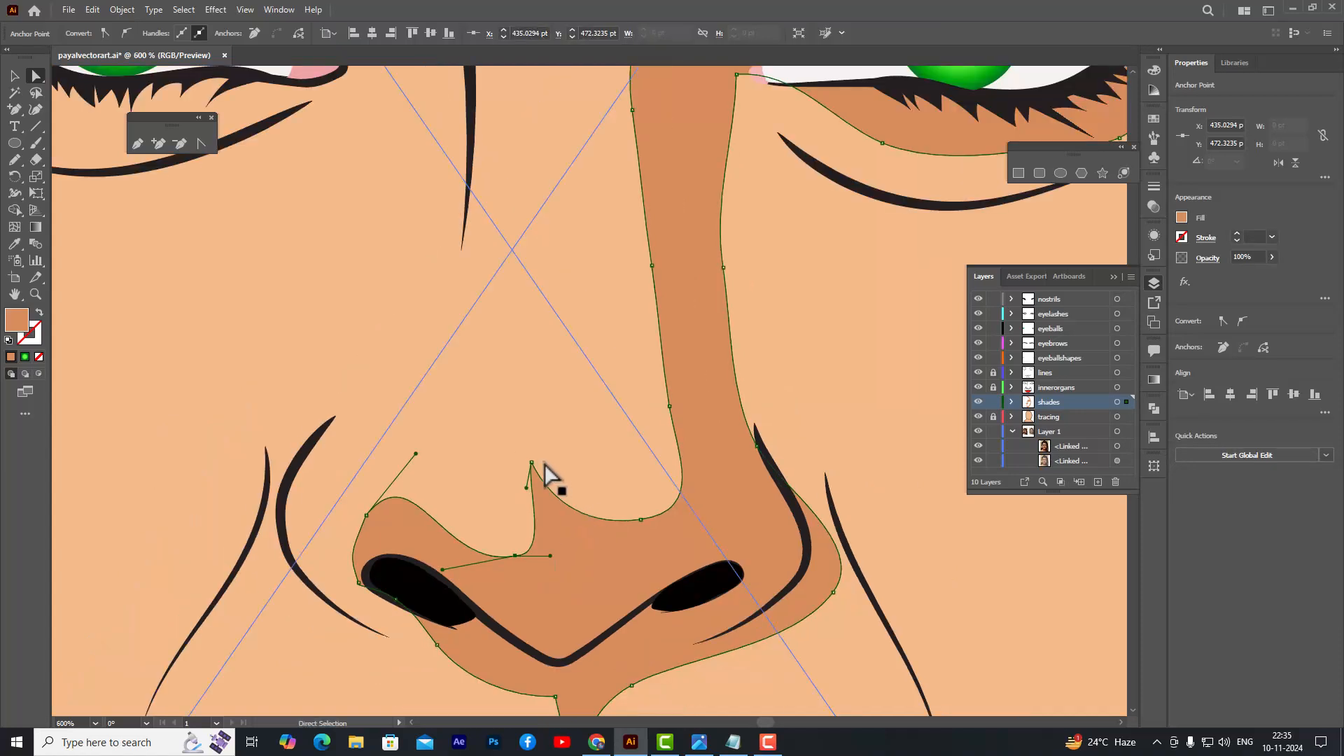
{"action": "left_click_drag", "start_coordinate": [532, 464], "coordinate": [552, 505]}
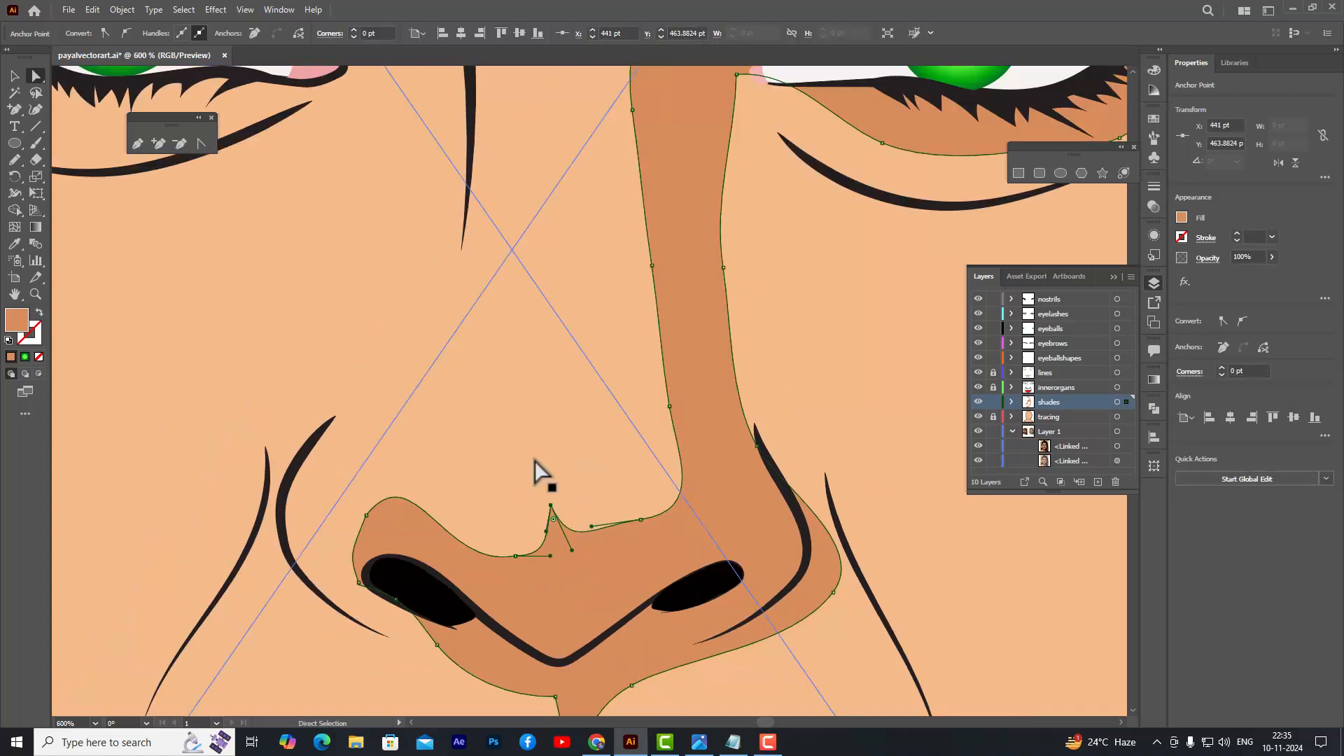
{"action": "left_click", "coordinate": [550, 504]}
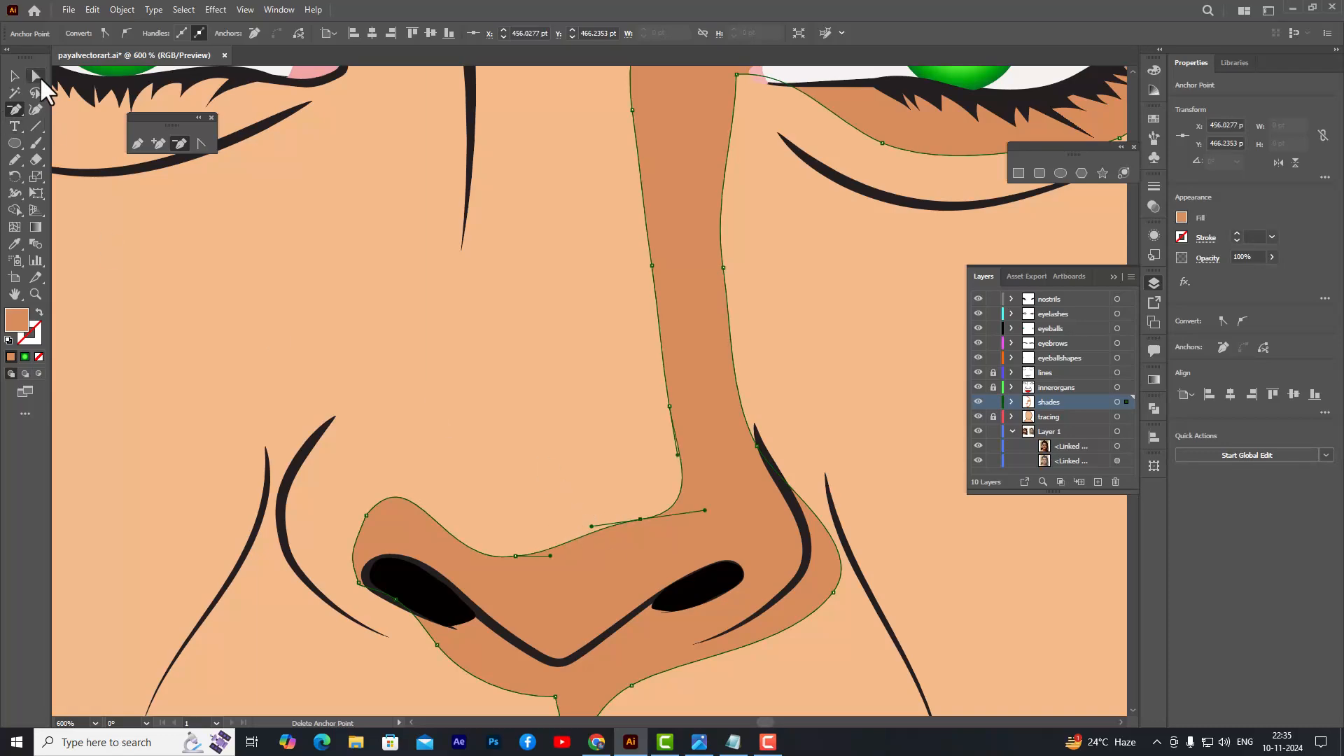
{"action": "left_click", "coordinate": [36, 75]}
- Smooth the shadow's curve across the nose tip and shift its inner edge along the nose bridge outward
{"action": "scroll", "coordinate": [578, 396], "scroll_direction": "down", "scroll_amount": 2}
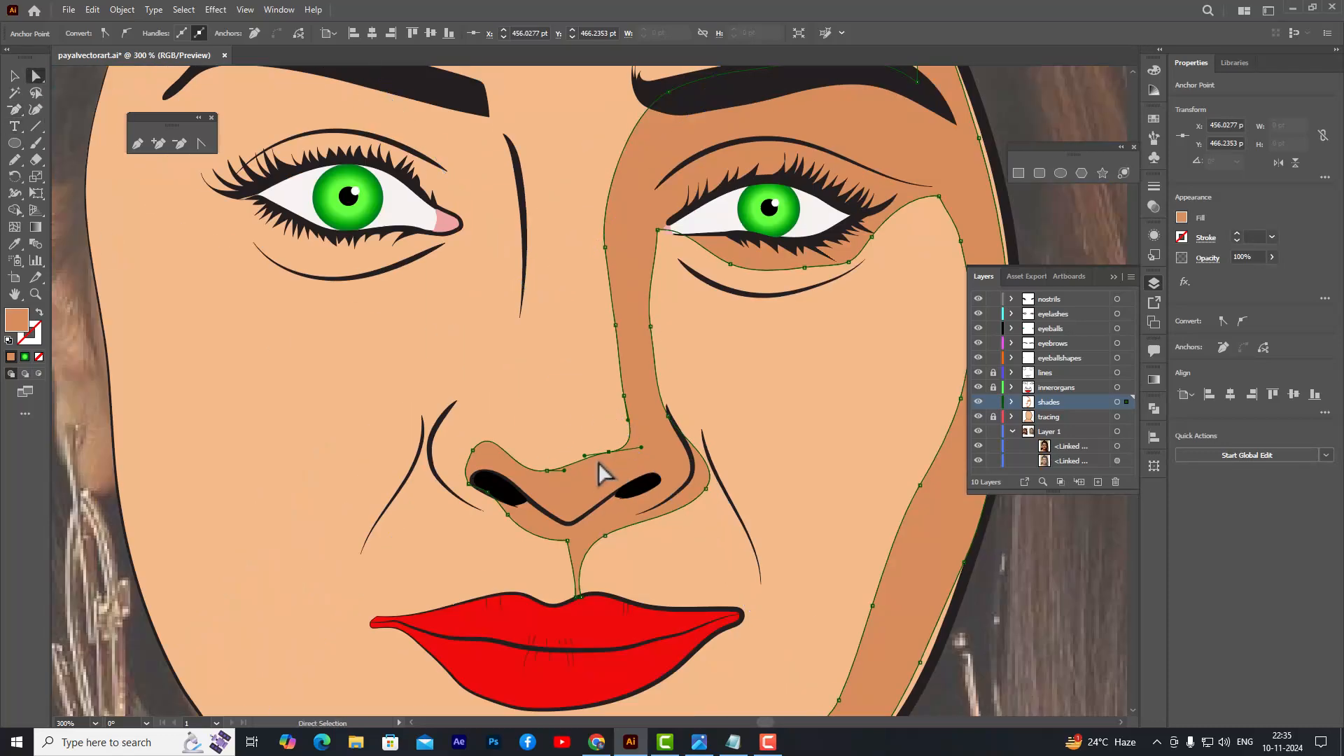
{"action": "left_click", "coordinate": [546, 471]}
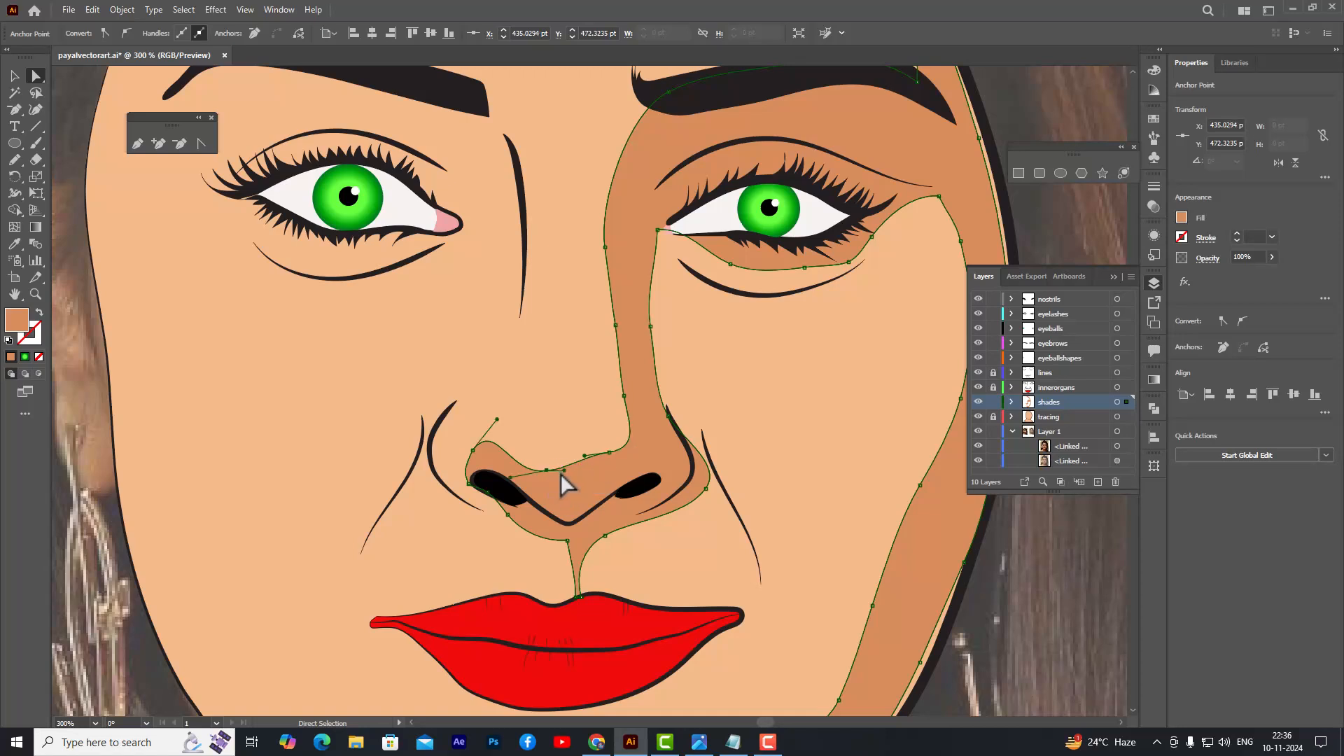
{"action": "left_click_drag", "start_coordinate": [565, 471], "coordinate": [644, 432]}
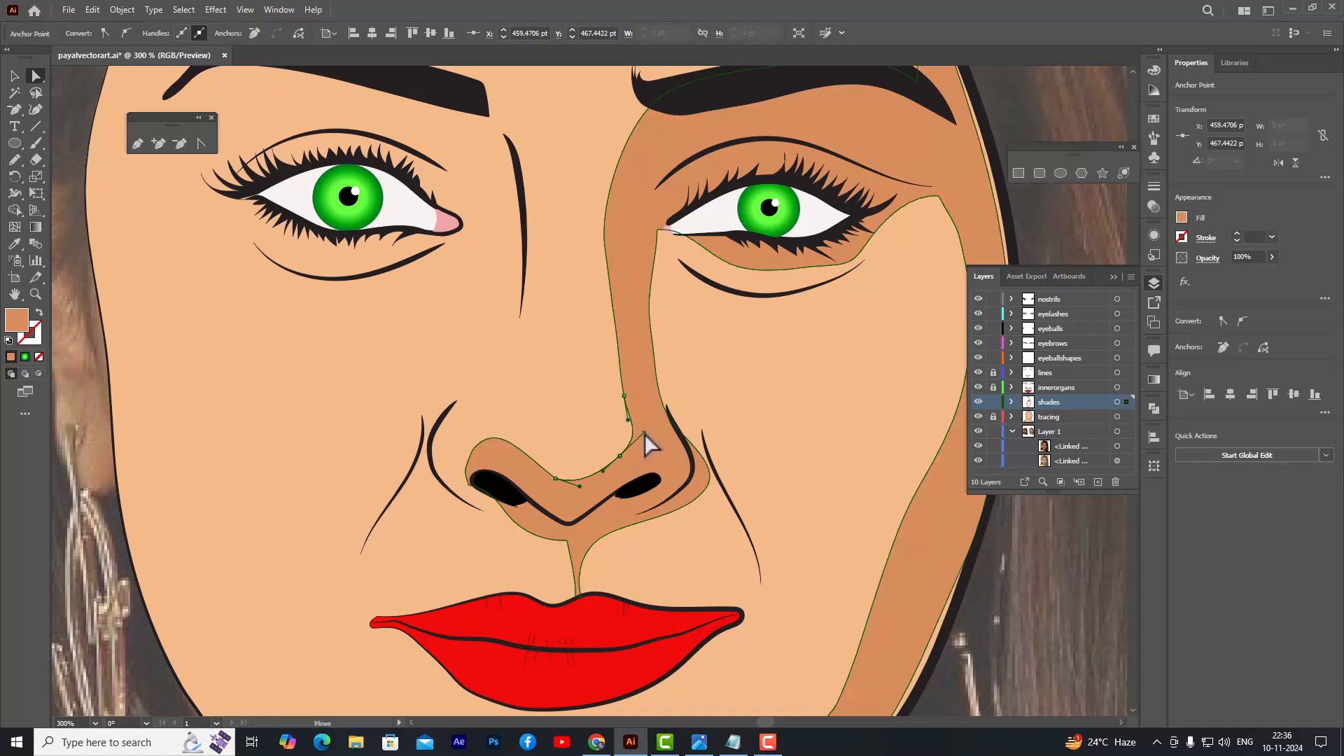
{"action": "left_click_drag", "start_coordinate": [616, 325], "coordinate": [597, 249]}
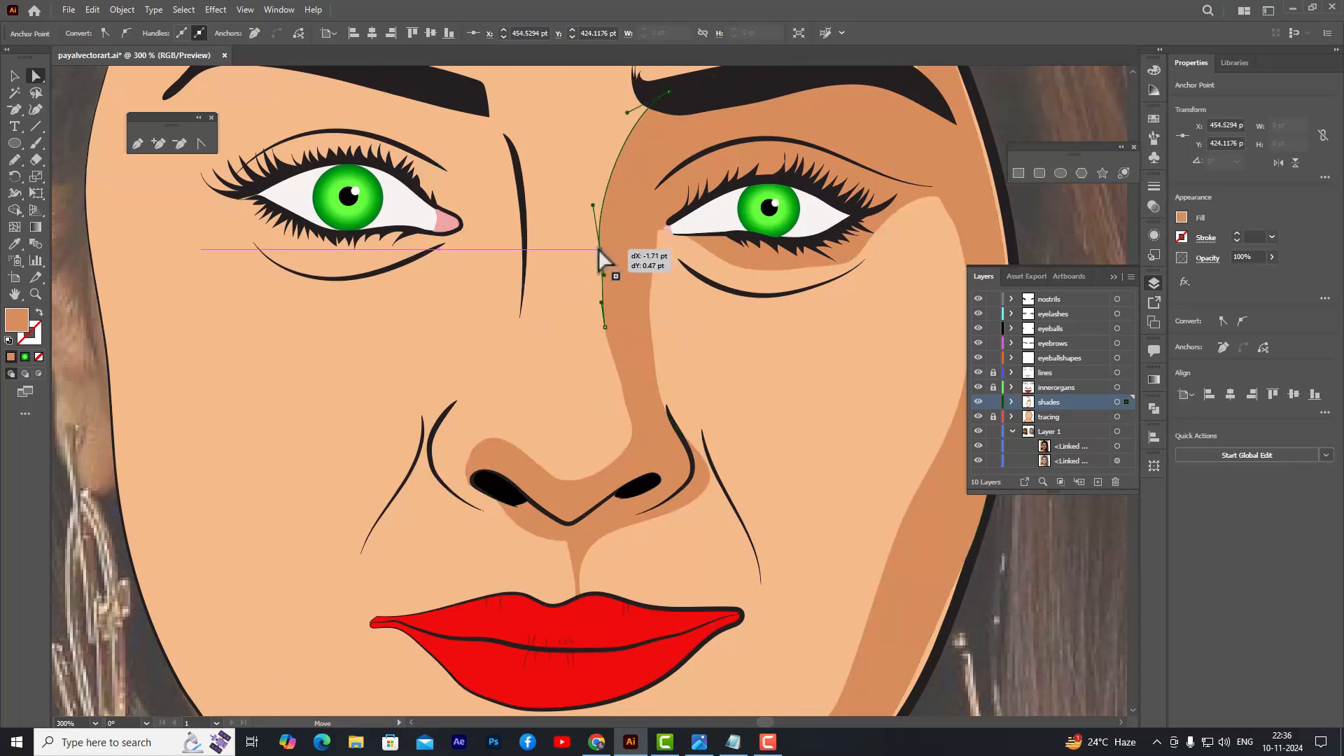
{"action": "left_click", "coordinate": [605, 327]}
{"action": "left_click_drag", "start_coordinate": [633, 406], "coordinate": [628, 473]}
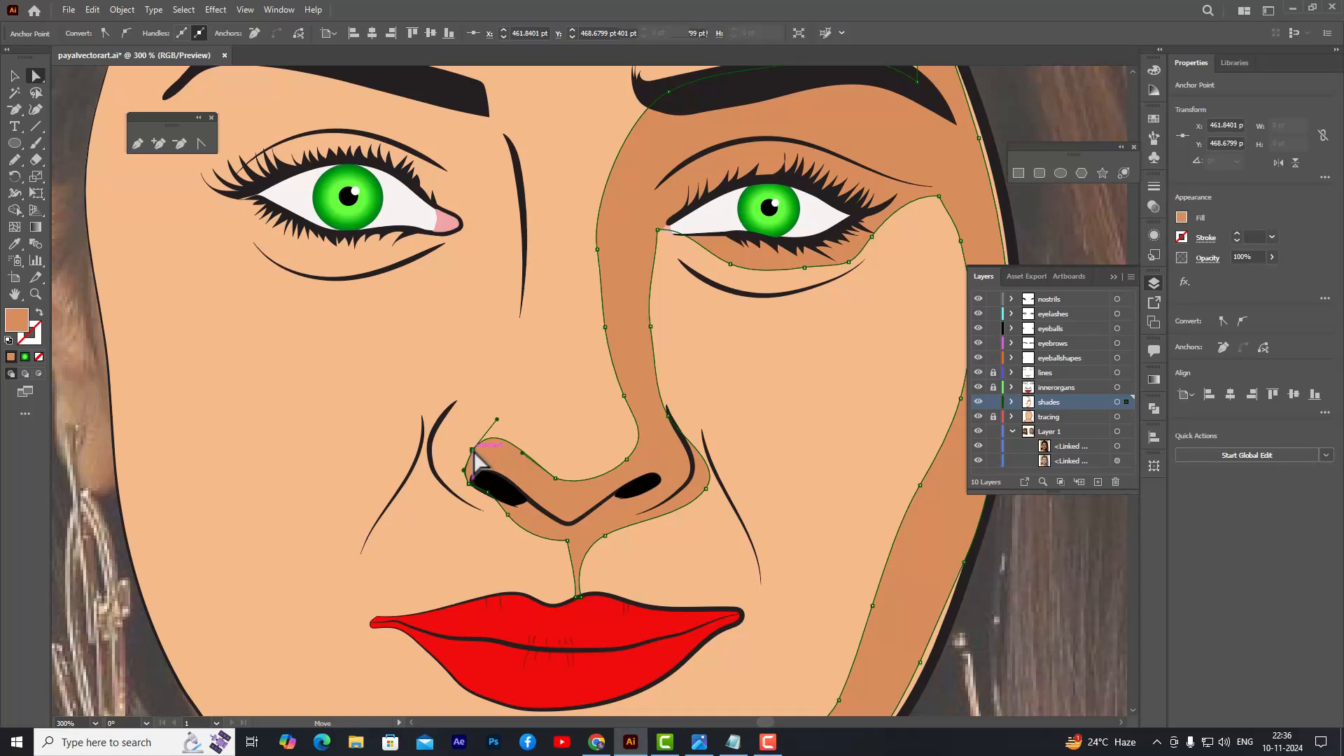
- Round off the shadow's end around the left nostril by adjusting its anchor and direction handle
{"action": "left_click", "coordinate": [476, 448]}
{"action": "left_click_drag", "start_coordinate": [498, 420], "coordinate": [462, 464]}
{"action": "left_click", "coordinate": [473, 454]}
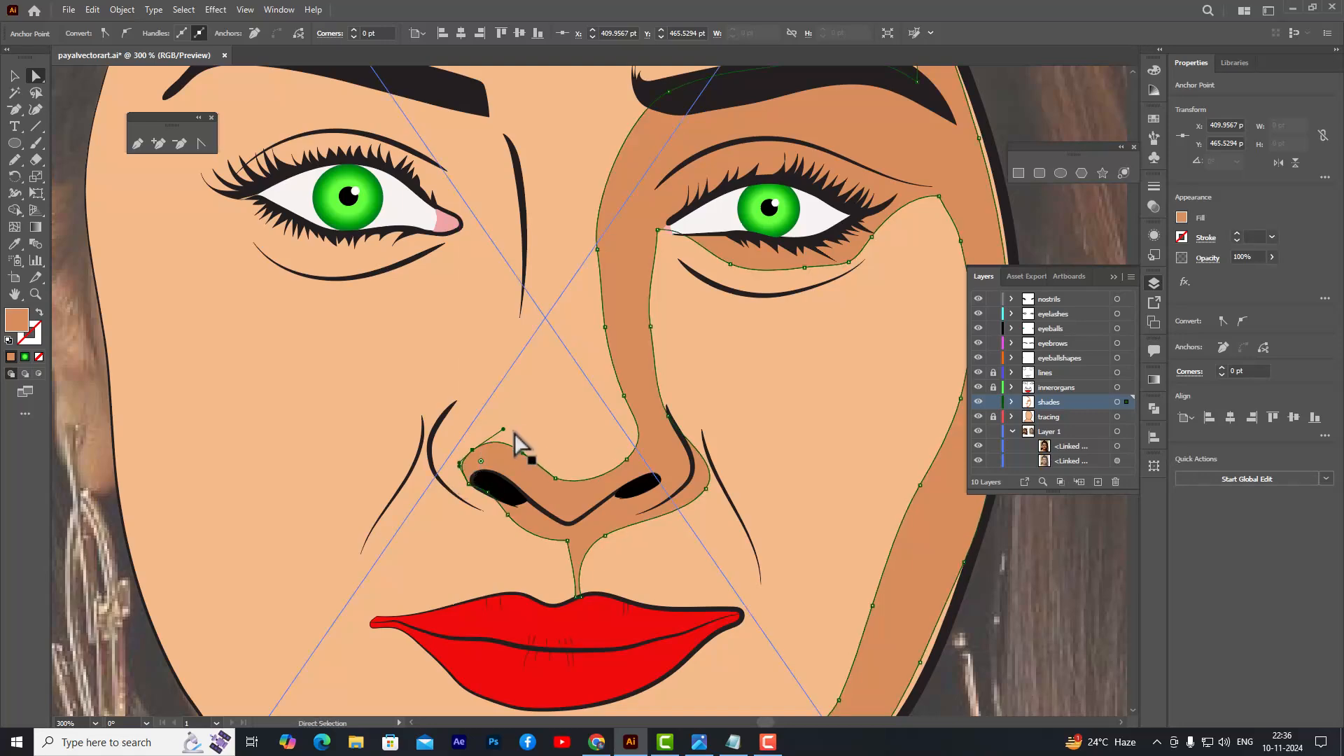
- Try to reposition the shadow's anchor point just below the nose and undo the move
{"action": "scroll", "coordinate": [591, 375], "scroll_direction": "down", "scroll_amount": 2}
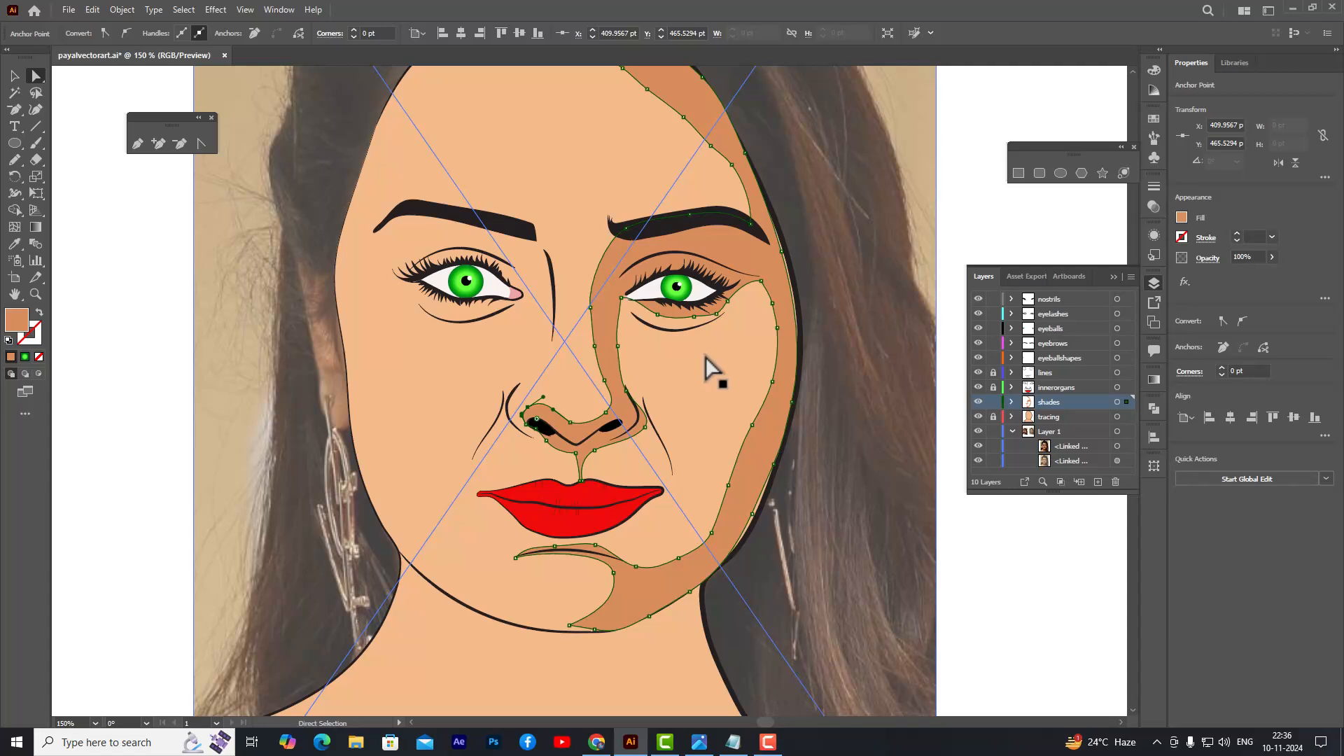
{"action": "left_click", "coordinate": [774, 381]}
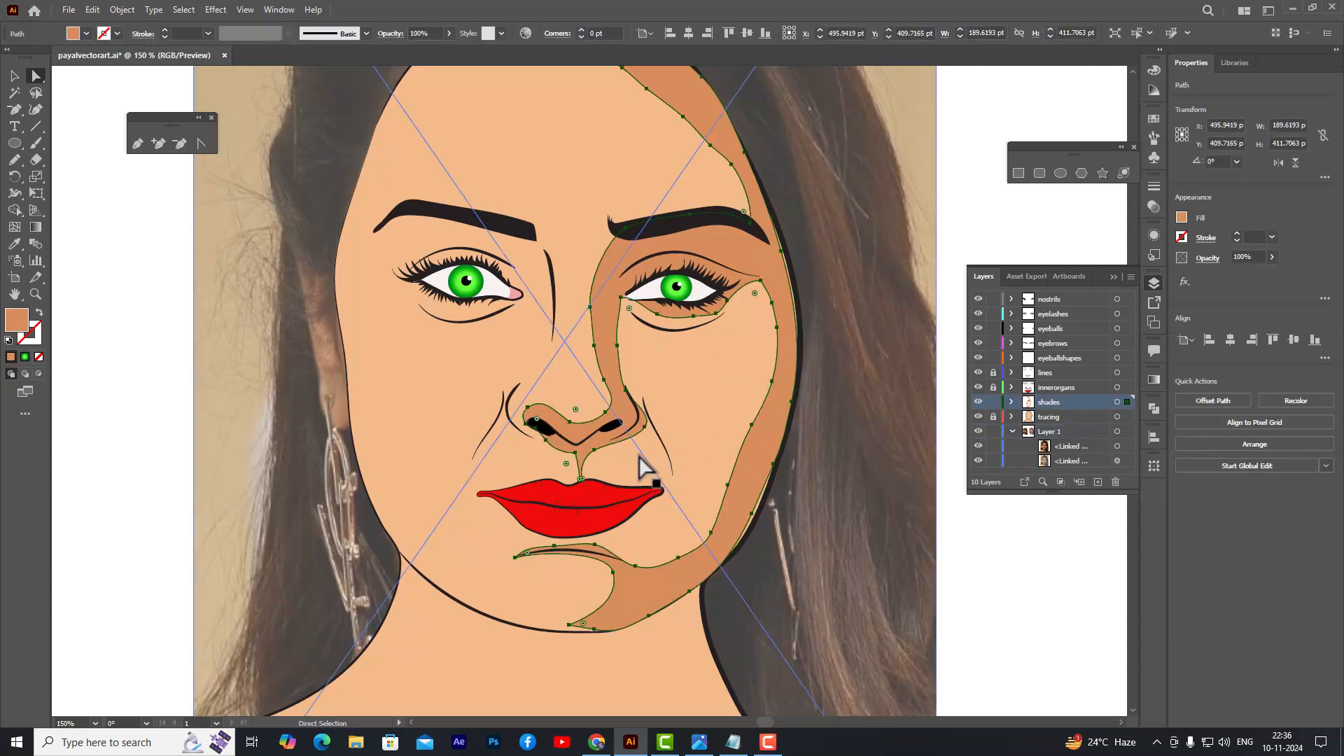
{"action": "scroll", "coordinate": [643, 466], "scroll_direction": "up", "scroll_amount": 2}
{"action": "left_click_drag", "start_coordinate": [591, 456], "coordinate": [584, 440]}
{"action": "key", "text": "ctrl+z"}
{"action": "left_click", "coordinate": [587, 443]}
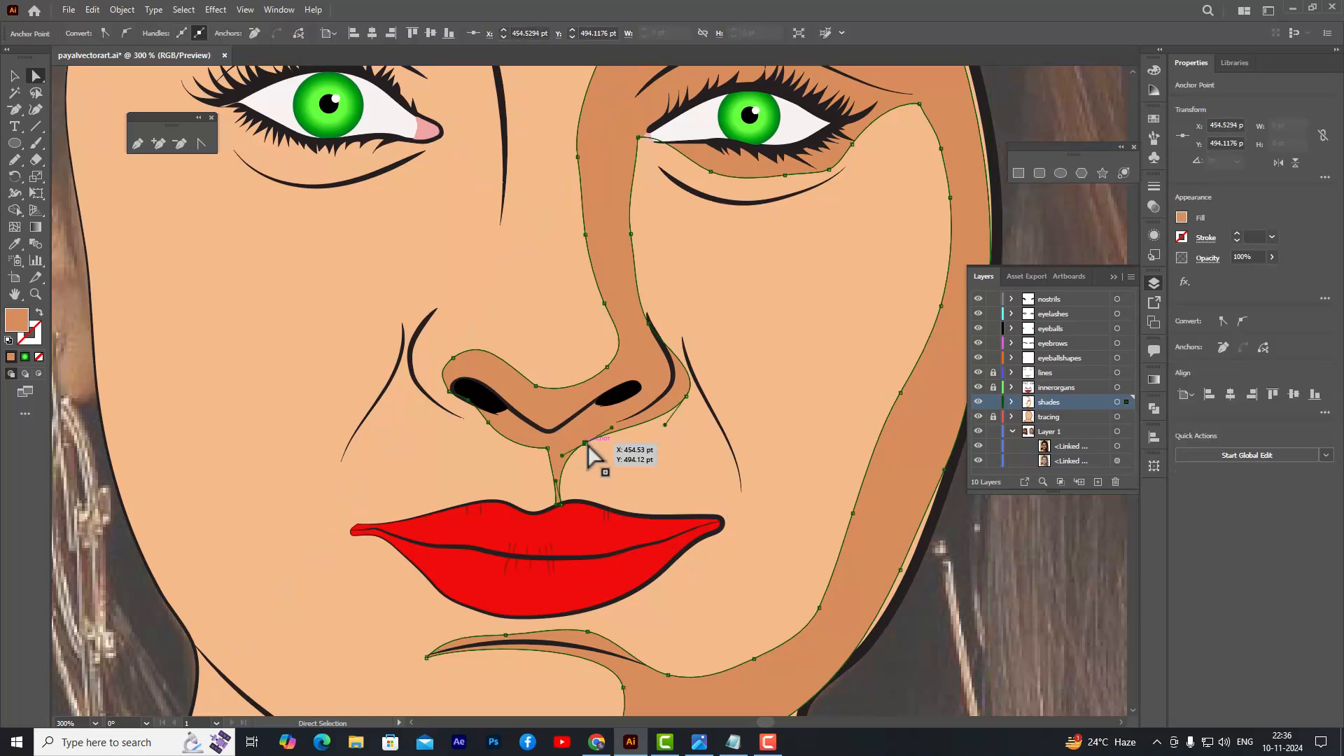
{"action": "left_click", "coordinate": [488, 422]}
- Move the shadow's outer anchors out to the face outline along the jaw, cheek and temple, and clear the selection
{"action": "scroll", "coordinate": [750, 564], "scroll_direction": "down", "scroll_amount": 3}
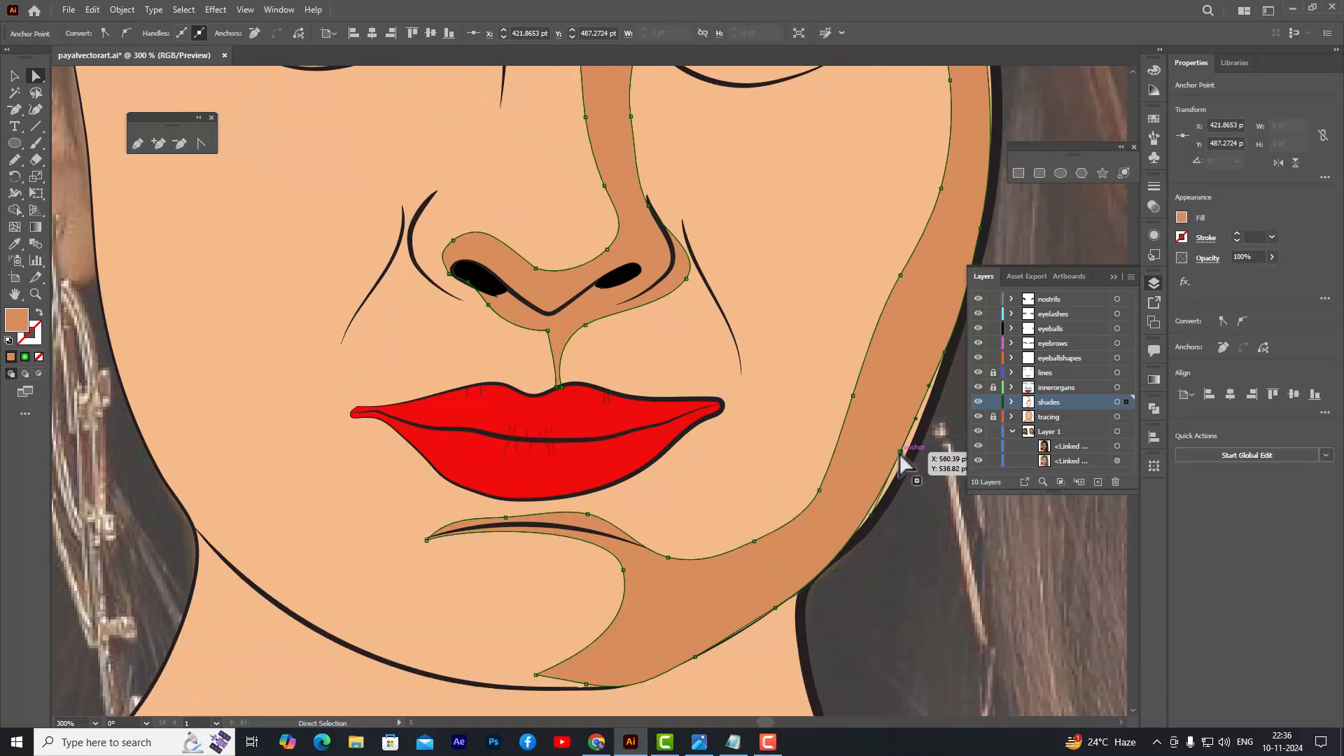
{"action": "left_click_drag", "start_coordinate": [901, 453], "coordinate": [908, 456]}
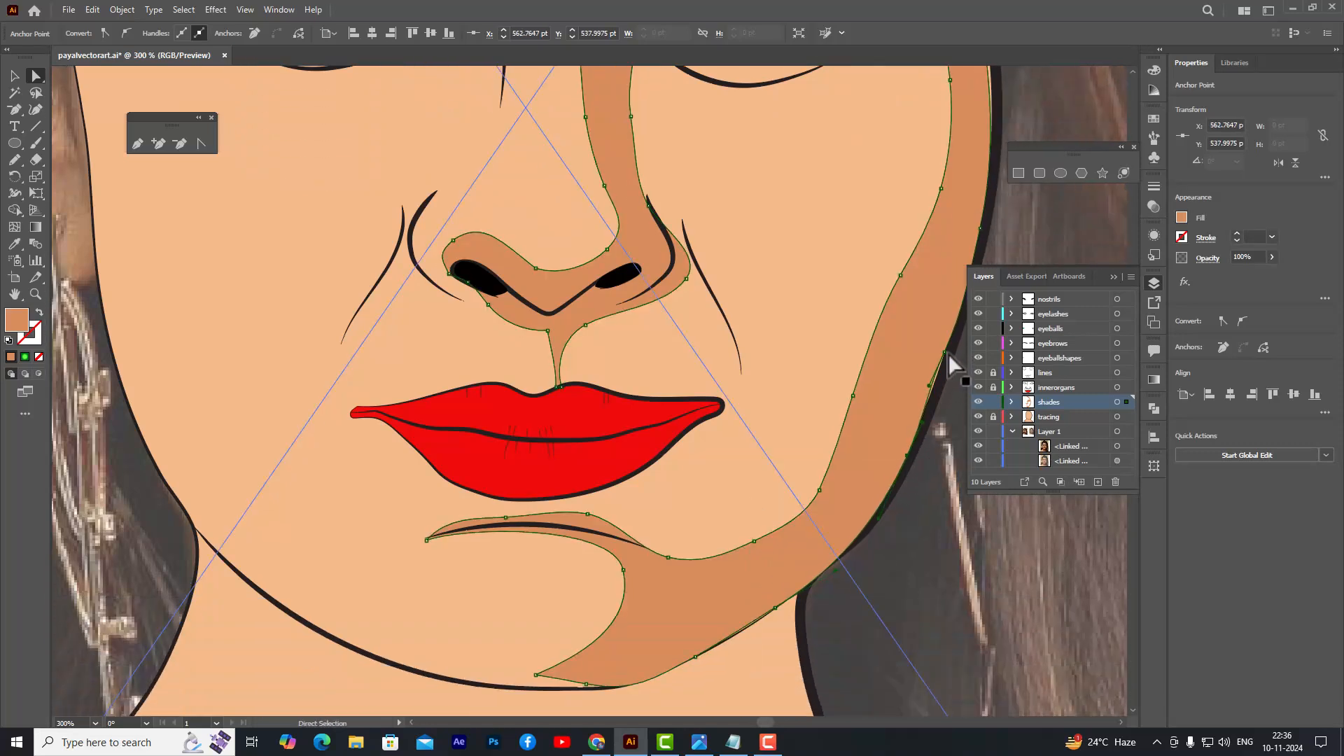
{"action": "scroll", "coordinate": [947, 354], "scroll_direction": "down", "scroll_amount": 1}
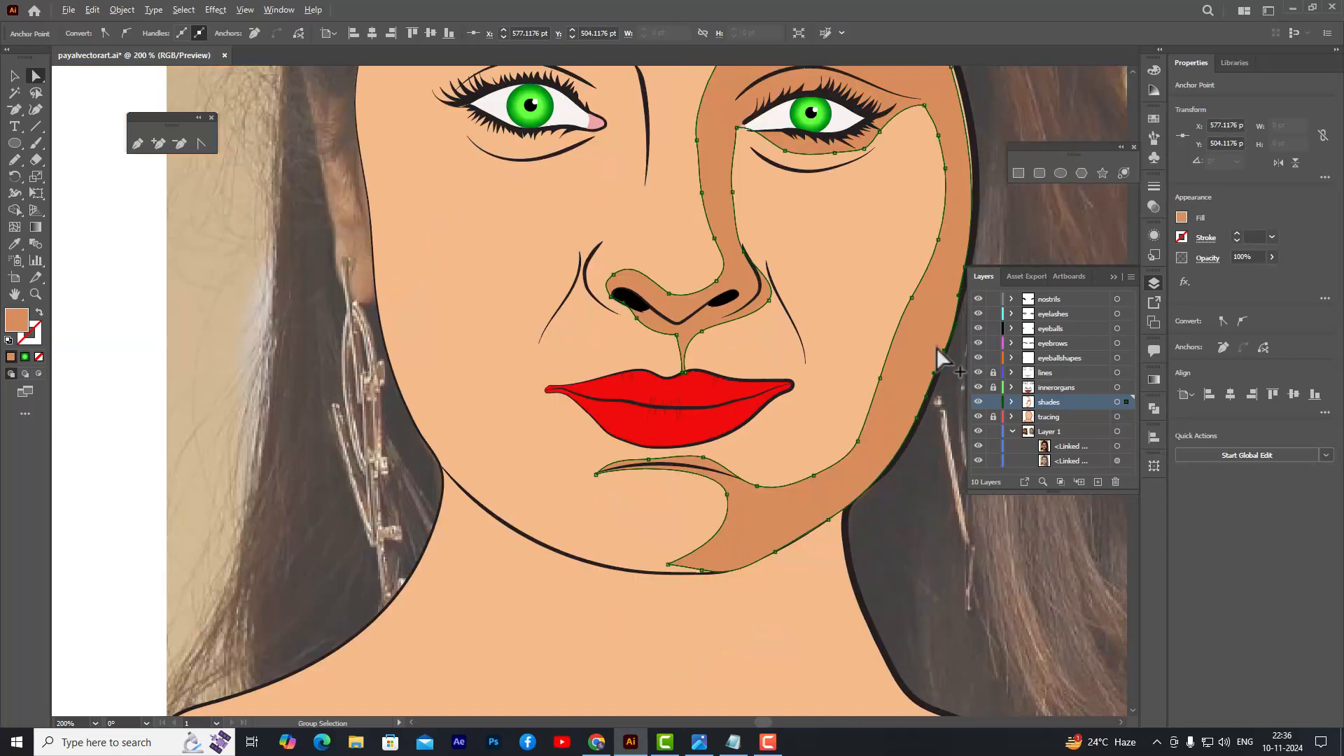
{"action": "scroll", "coordinate": [937, 347], "scroll_direction": "down", "scroll_amount": 1}
{"action": "scroll", "coordinate": [944, 168], "scroll_direction": "up", "scroll_amount": 1}
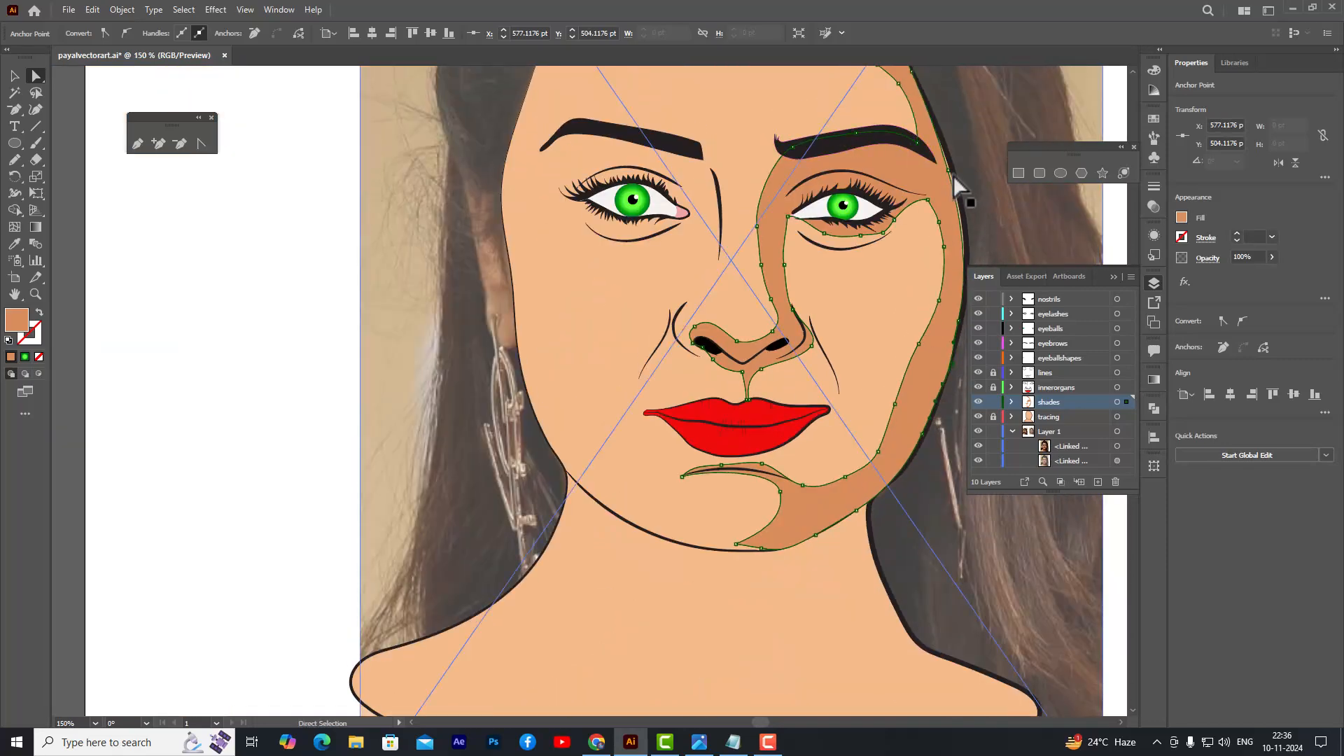
{"action": "left_click_drag", "start_coordinate": [948, 173], "coordinate": [952, 173]}
{"action": "scroll", "coordinate": [944, 175], "scroll_direction": "down", "scroll_amount": 2}
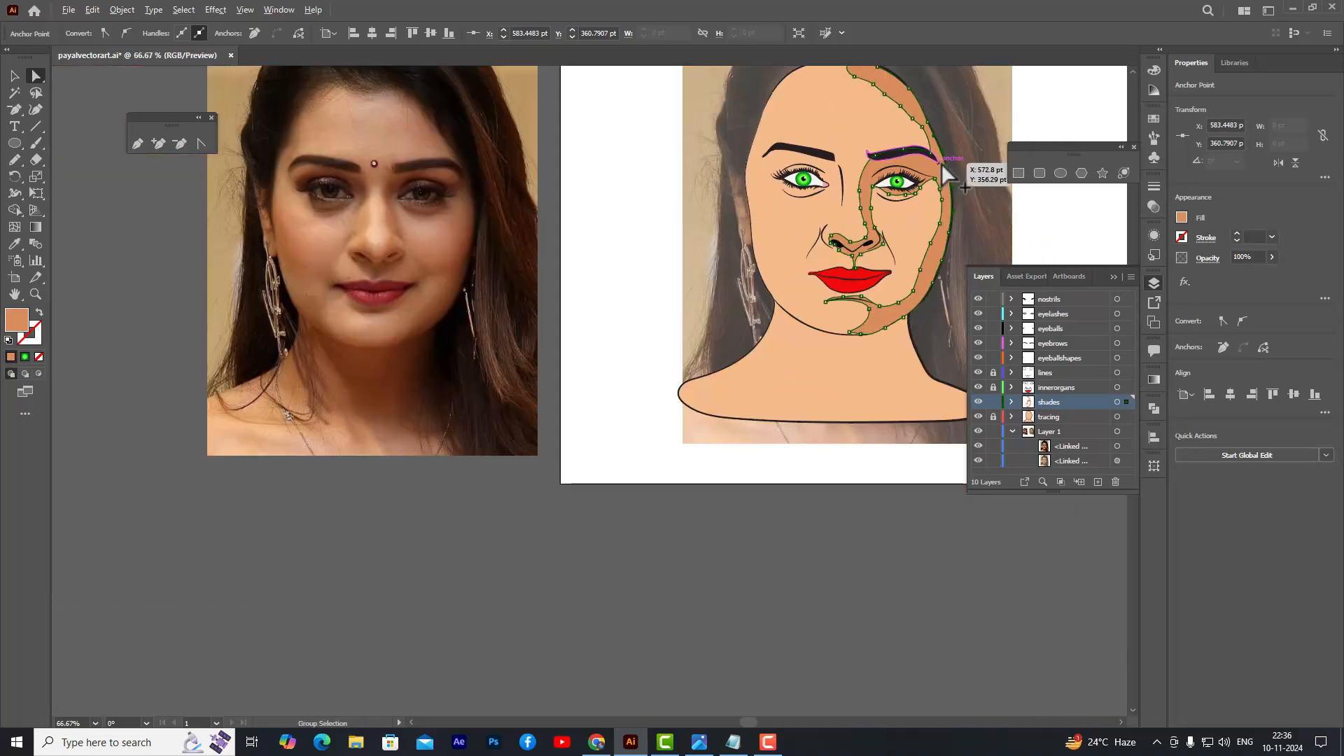
{"action": "left_click", "coordinate": [674, 183]}
- Select the shadow shape at its forehead end with the Direct Selection tool
{"action": "scroll", "coordinate": [862, 172], "scroll_direction": "up", "scroll_amount": 3}
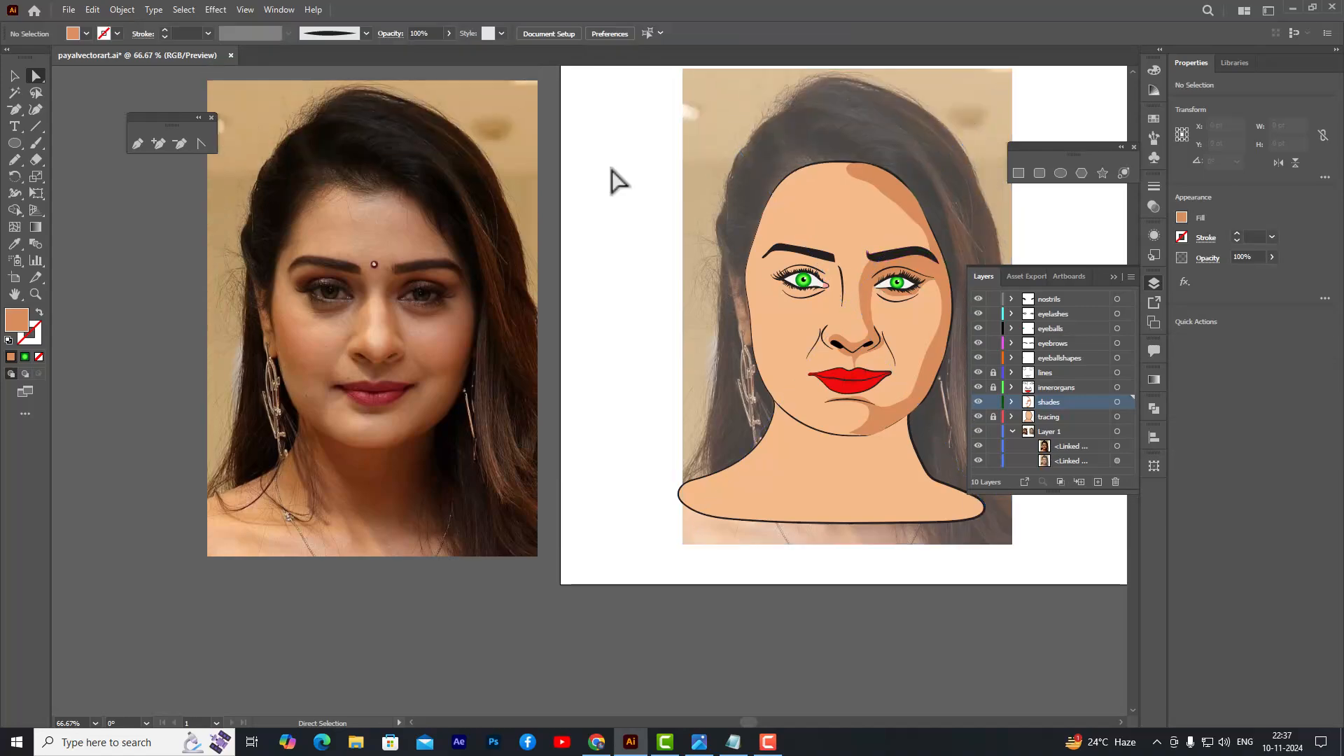
{"action": "key", "text": "h"}
{"action": "left_click_drag", "start_coordinate": [831, 138], "coordinate": [633, 186]}
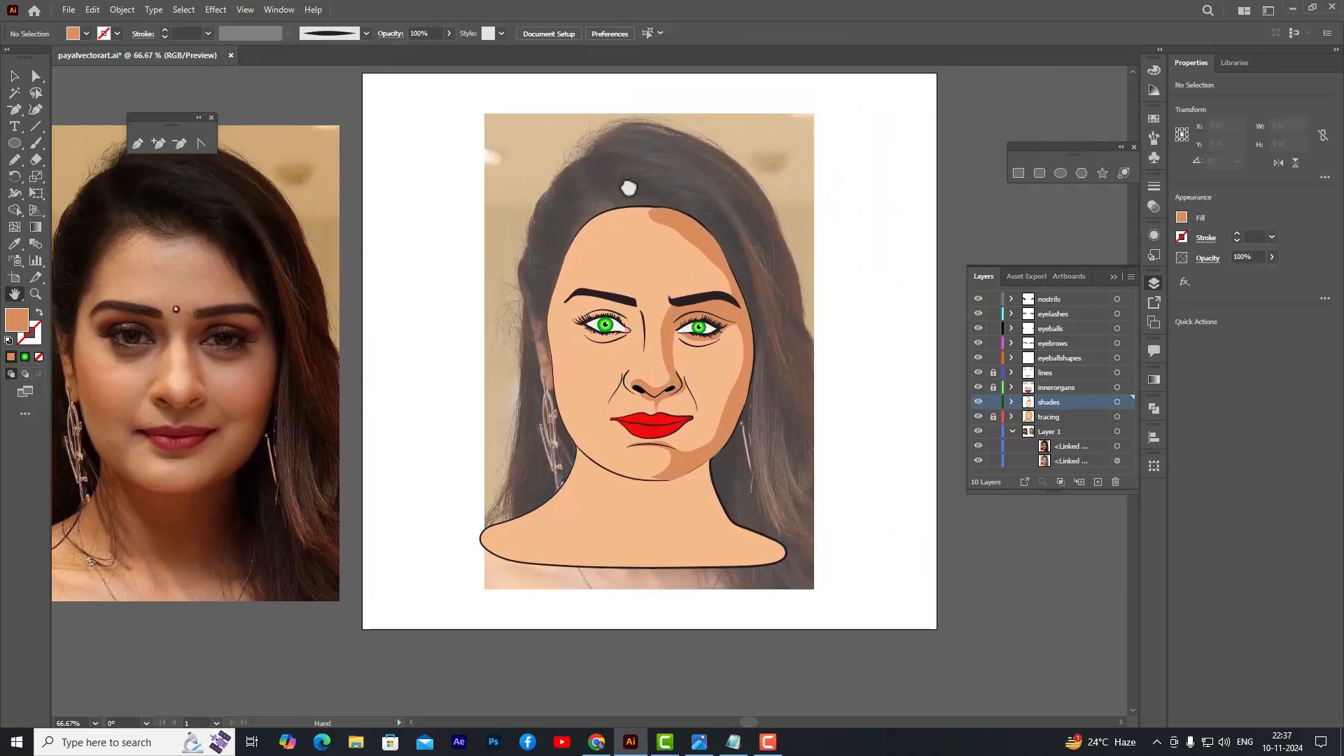
{"action": "scroll", "coordinate": [660, 182], "scroll_direction": "up", "scroll_amount": 2}
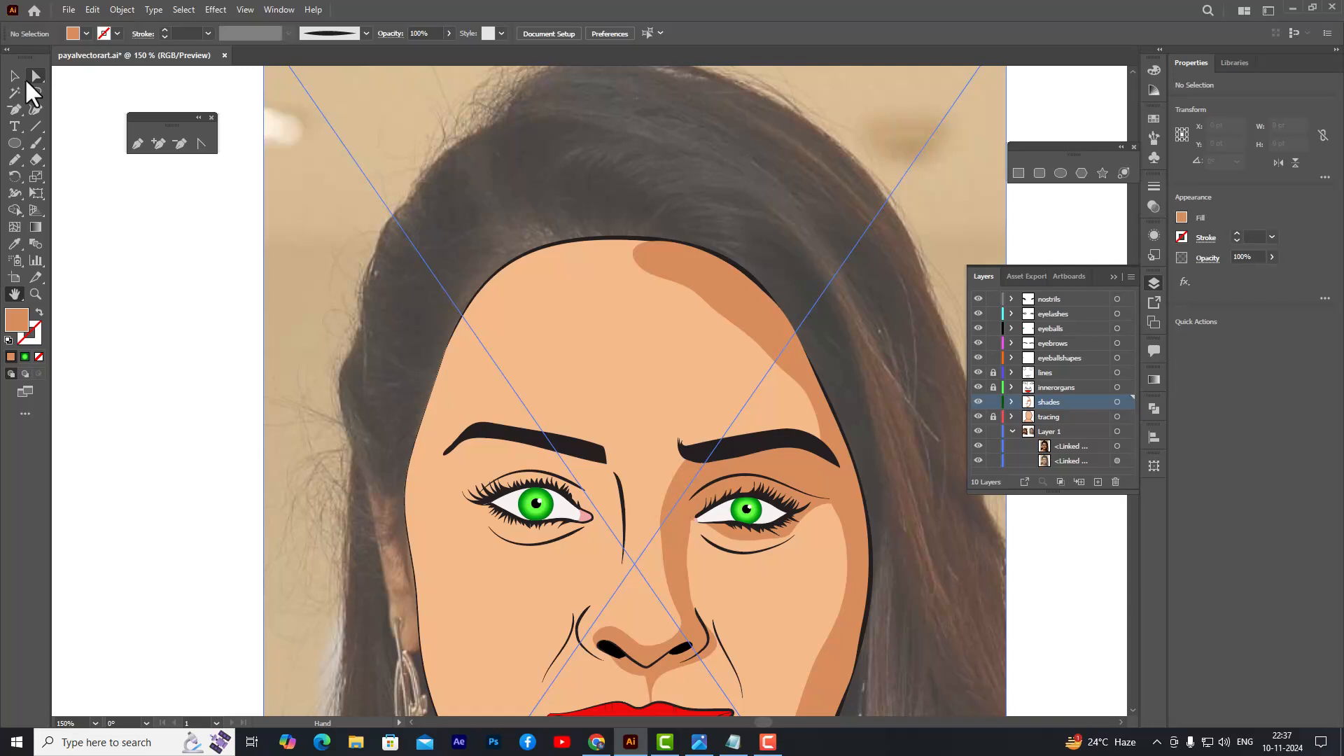
{"action": "left_click", "coordinate": [33, 77]}
{"action": "left_click", "coordinate": [651, 262]}
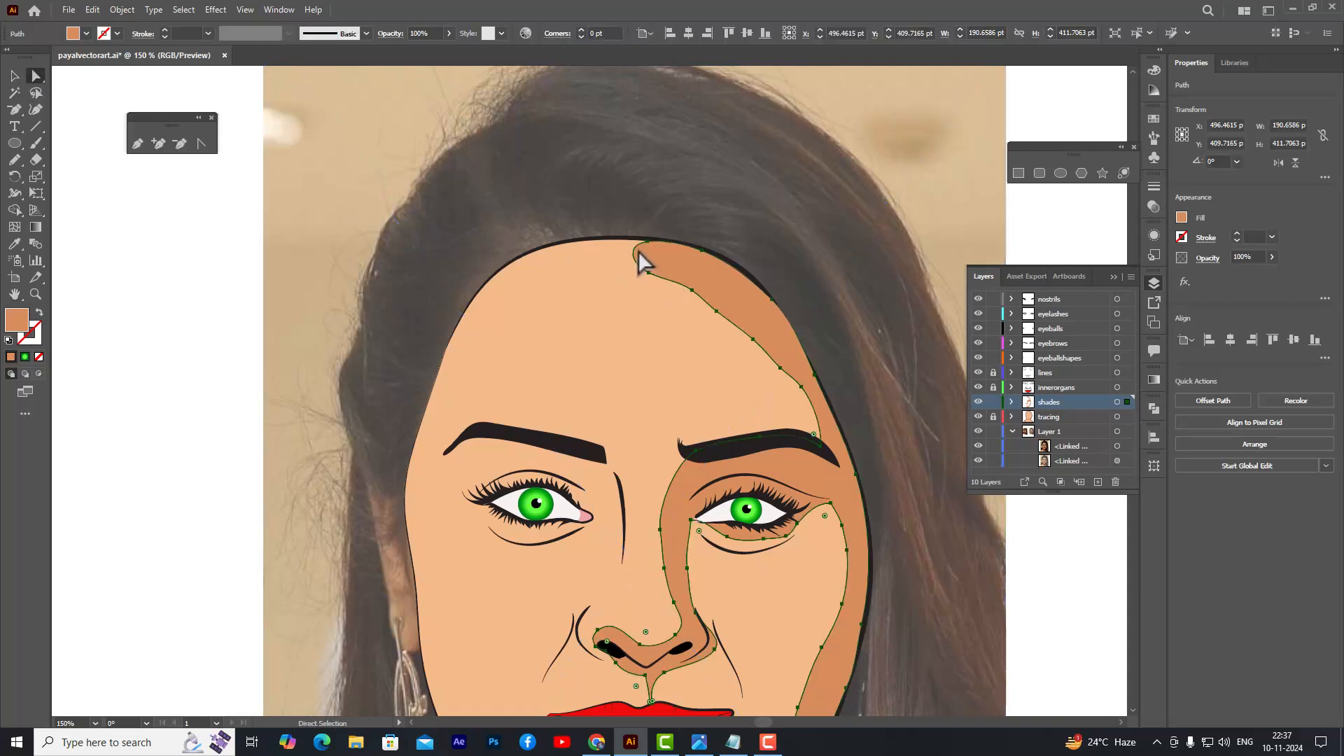
- Adjust the anchor point at the upper tip of the forehead shade near the hairline, and clear the selection
{"action": "mouse_move", "coordinate": [648, 247]}
{"action": "left_mouse_down"}
{"action": "mouse_move", "coordinate": [624, 246]}
{"action": "mouse_move", "coordinate": [648, 256]}
{"action": "mouse_move", "coordinate": [648, 243]}
{"action": "left_mouse_up"}
{"action": "left_click", "coordinate": [609, 277]}
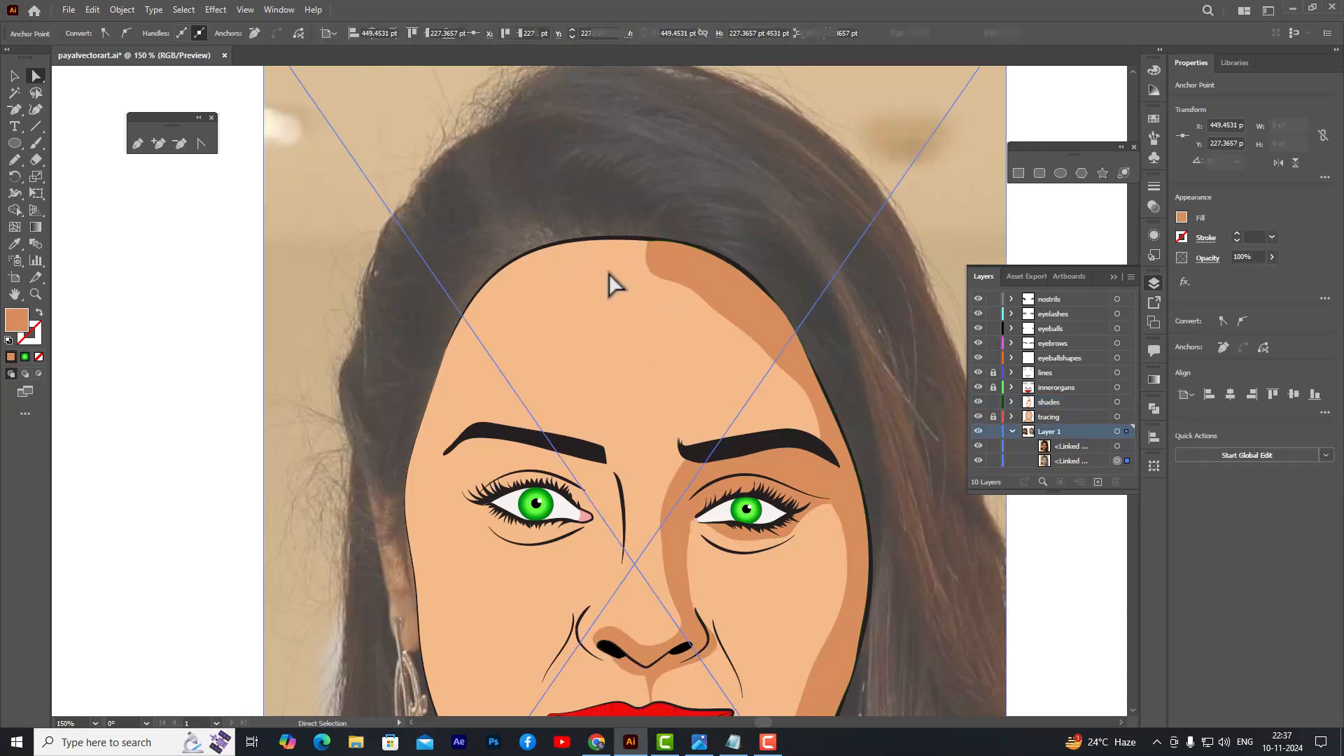
{"action": "scroll", "coordinate": [729, 203], "scroll_direction": "down", "scroll_amount": 2}
{"action": "left_click", "coordinate": [910, 300]}
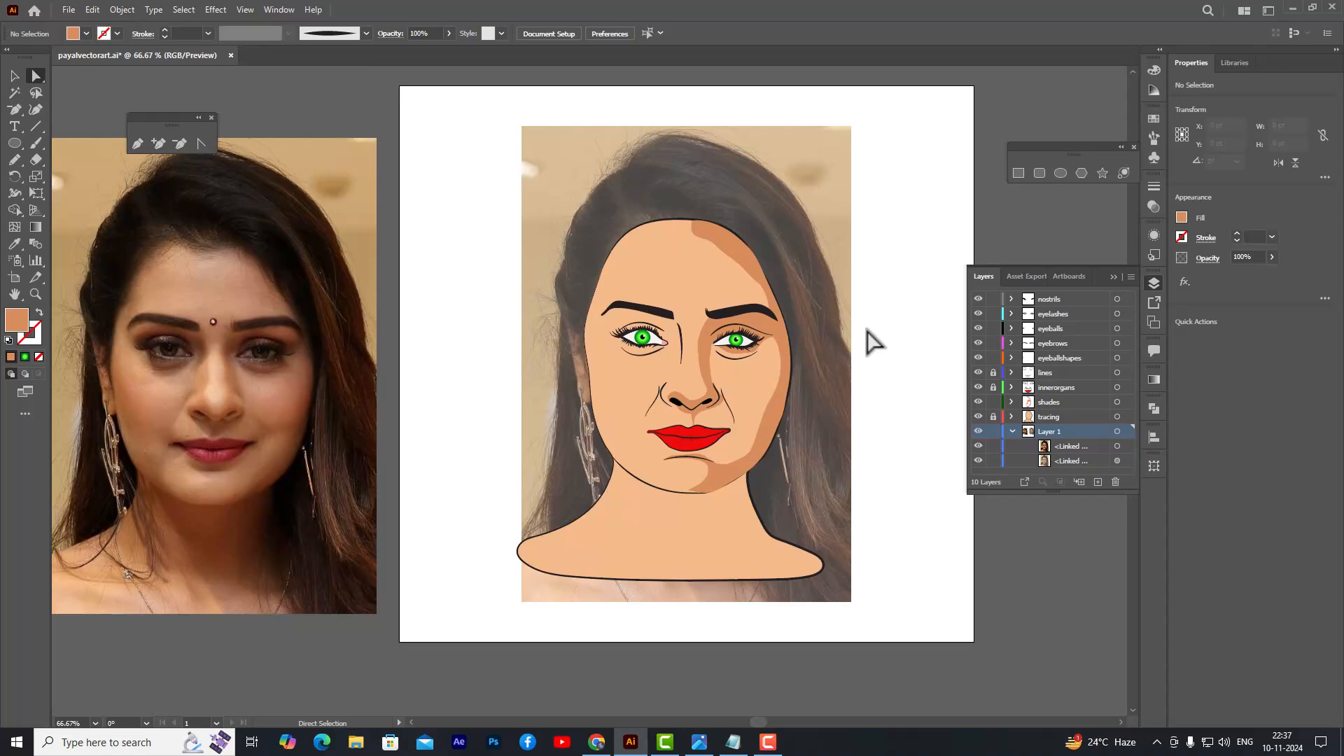
- Draw a closed freehand Pencil highlight about 48 pt wide and 8 pt high on the lower lip in the shades layer
{"action": "scroll", "coordinate": [873, 339], "scroll_direction": "up", "scroll_amount": 3}
{"action": "scroll", "coordinate": [840, 330], "scroll_direction": "down", "scroll_amount": 2}
{"action": "scroll", "coordinate": [828, 323], "scroll_direction": "up", "scroll_amount": 1}
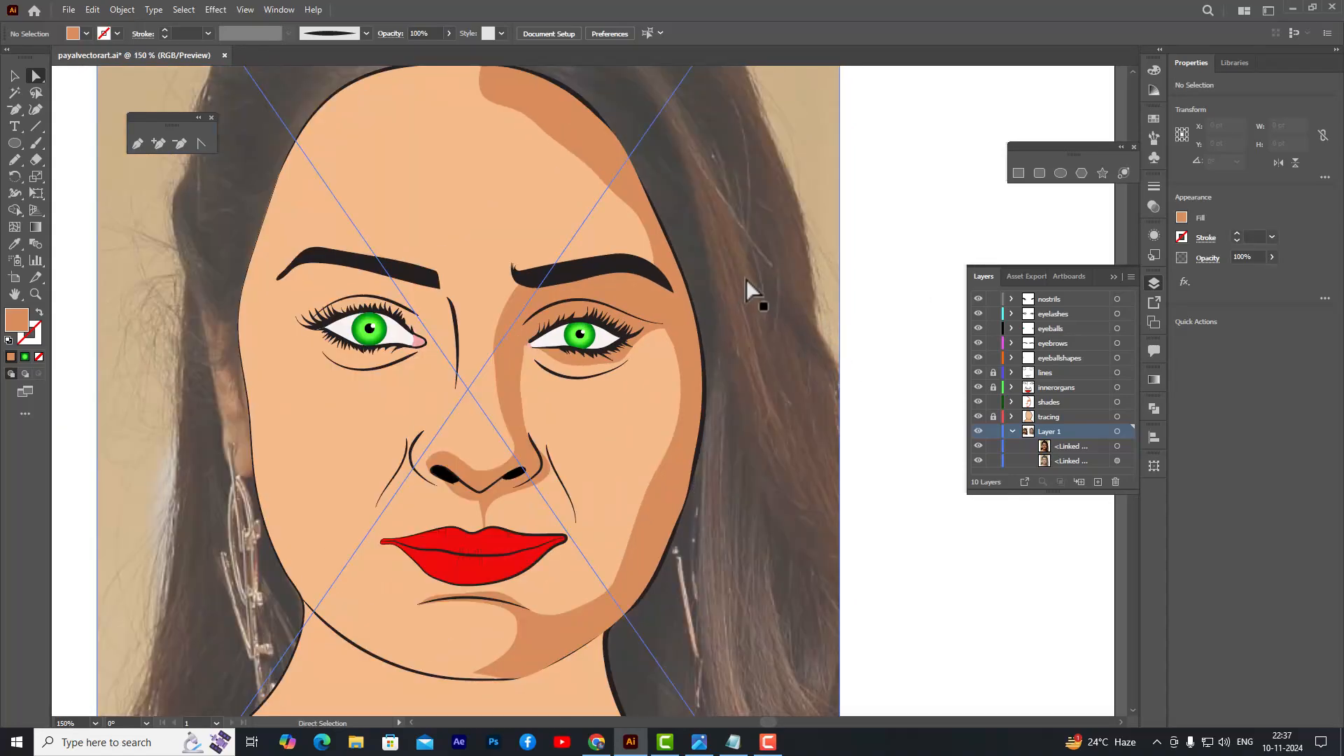
{"action": "scroll", "coordinate": [749, 276], "scroll_direction": "down", "scroll_amount": 1}
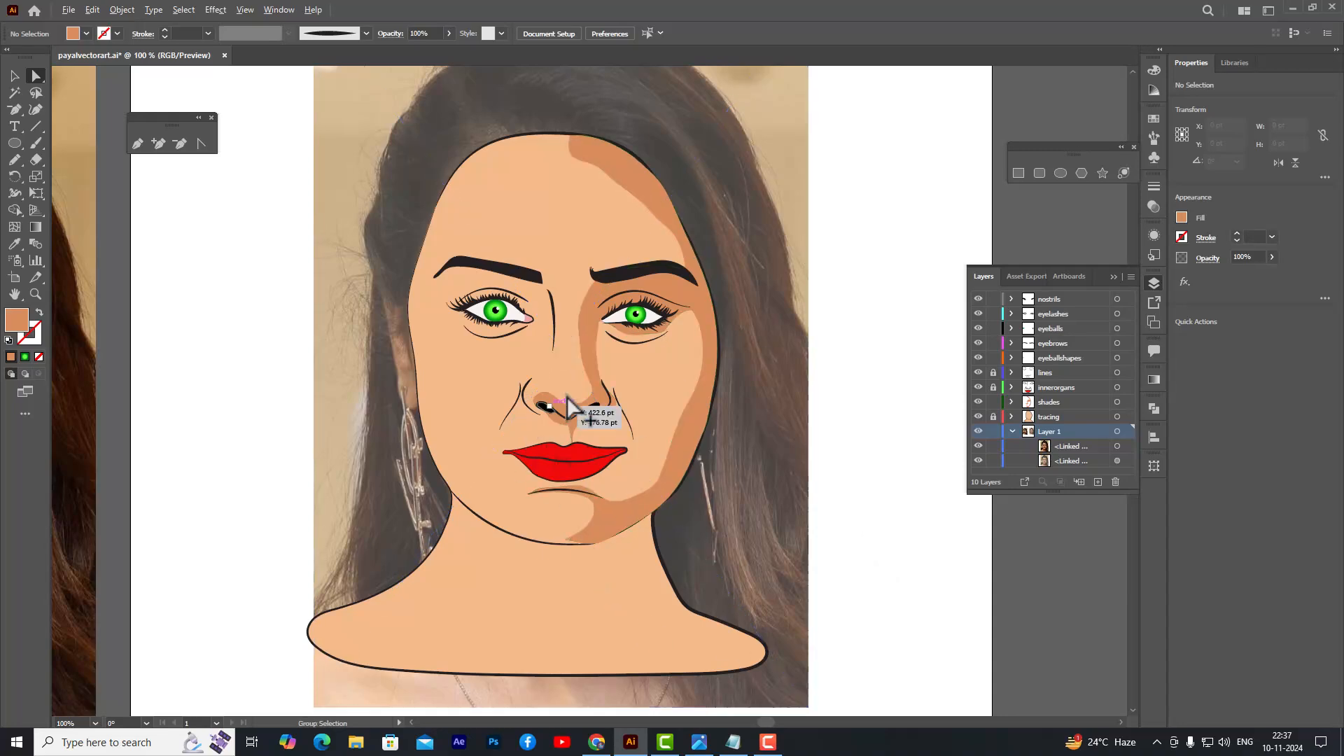
{"action": "scroll", "coordinate": [603, 409], "scroll_direction": "up", "scroll_amount": 1}
{"action": "scroll", "coordinate": [603, 405], "scroll_direction": "up", "scroll_amount": 1}
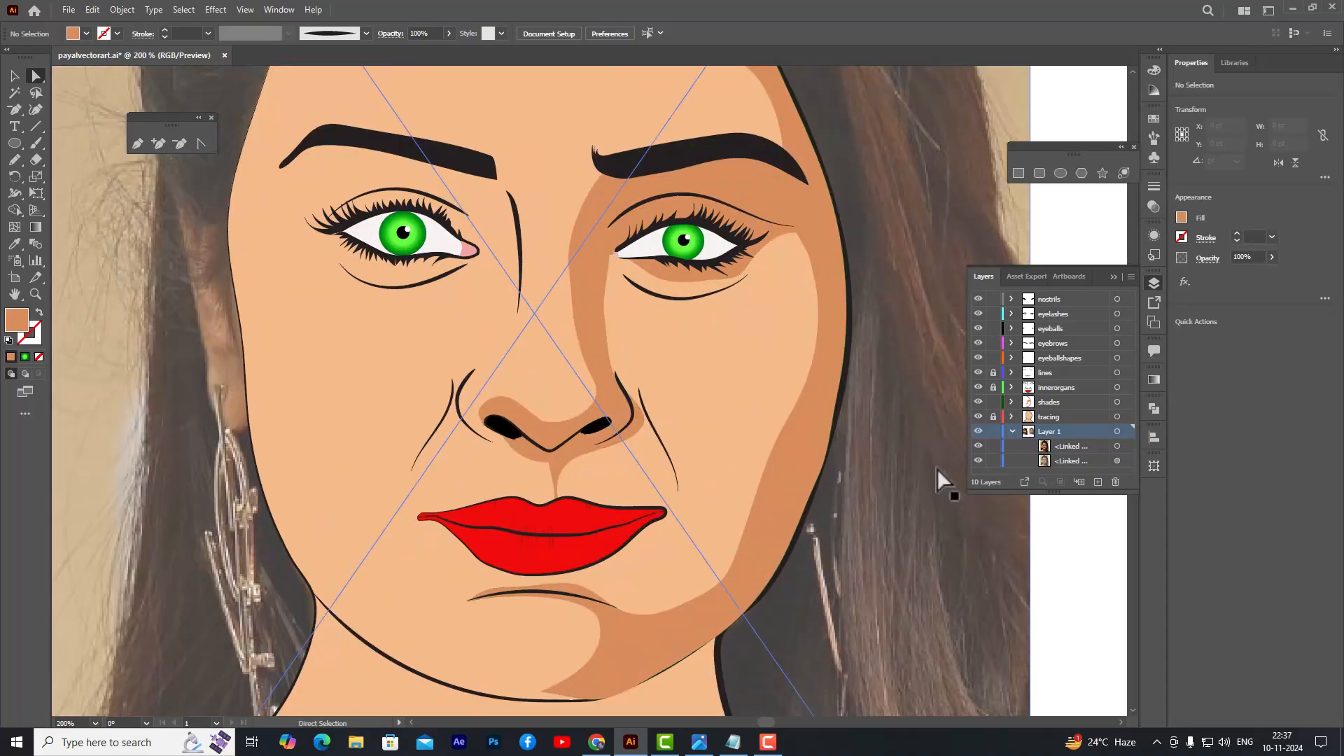
{"action": "left_click", "coordinate": [1053, 402]}
{"action": "scroll", "coordinate": [556, 531], "scroll_direction": "up", "scroll_amount": 2}
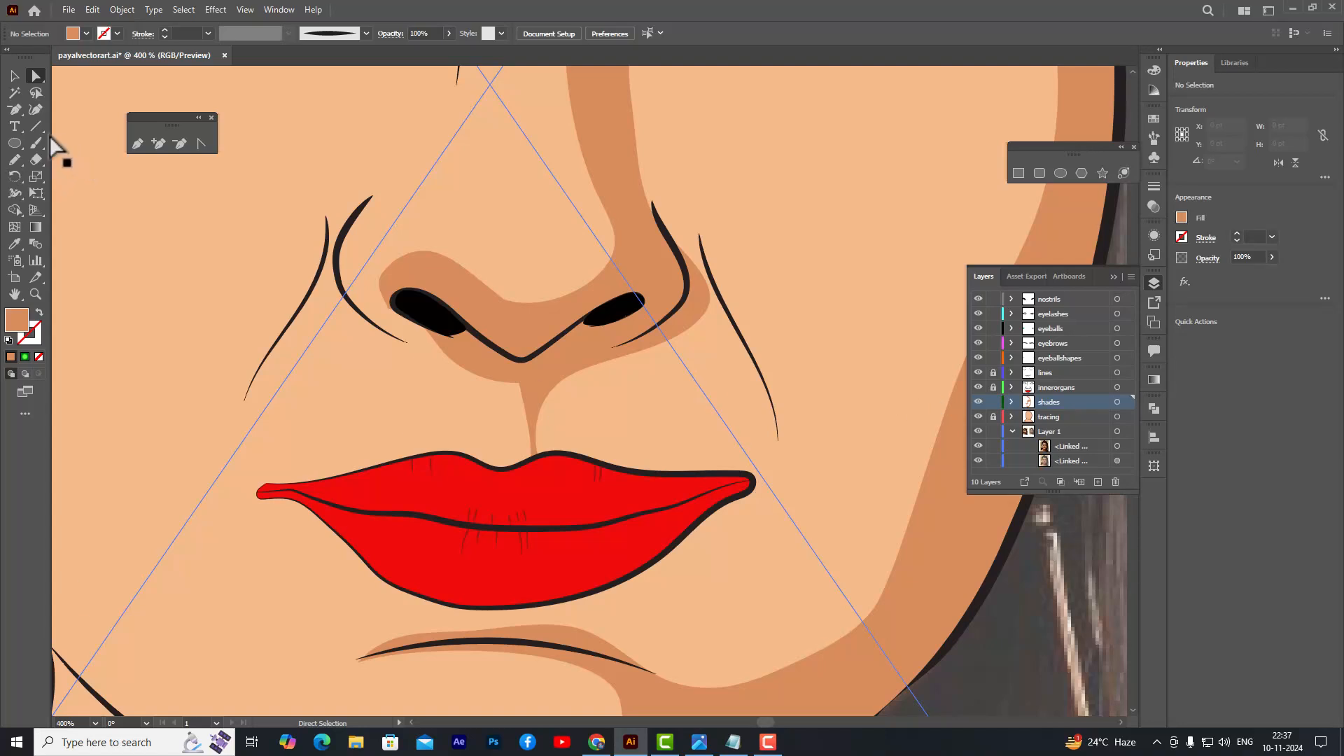
{"action": "left_click", "coordinate": [14, 160]}
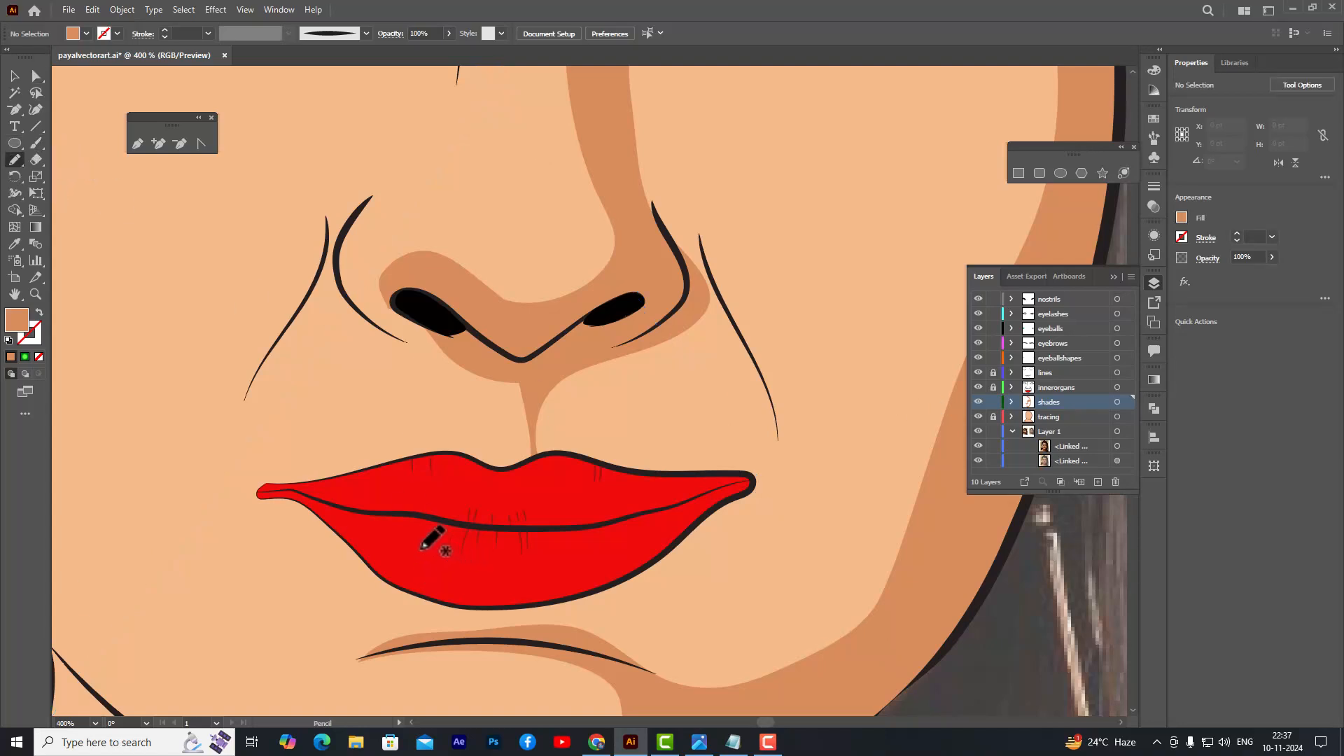
{"action": "mouse_move", "coordinate": [422, 547]}
{"action": "left_mouse_down"}
{"action": "mouse_move", "coordinate": [502, 558]}
{"action": "mouse_move", "coordinate": [600, 545]}
{"action": "mouse_move", "coordinate": [605, 558]}
{"action": "mouse_move", "coordinate": [465, 574]}
{"action": "mouse_move", "coordinate": [421, 551]}
{"action": "left_mouse_up"}
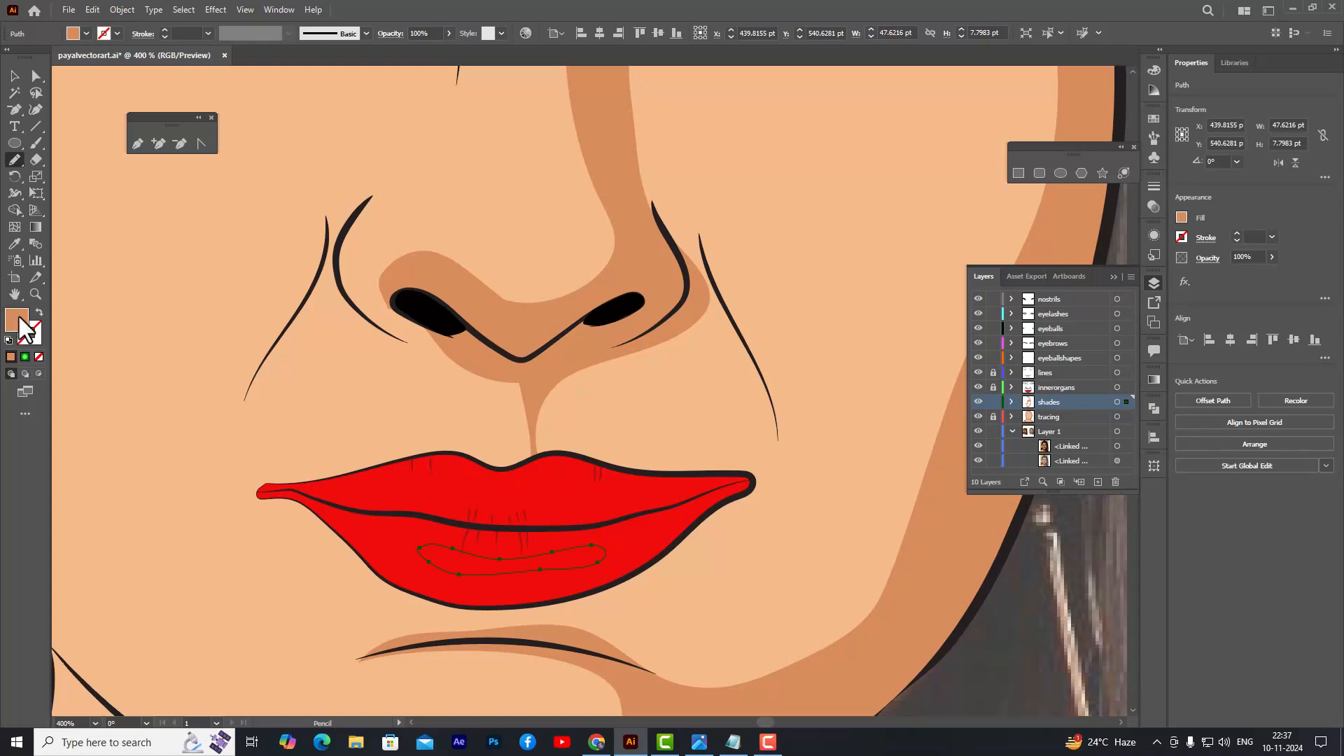
- Copy the red lip's appearance onto the highlight shape with the Eyedropper and remove the shape's stroke
{"action": "left_click", "coordinate": [14, 243]}
{"action": "left_click", "coordinate": [412, 490]}
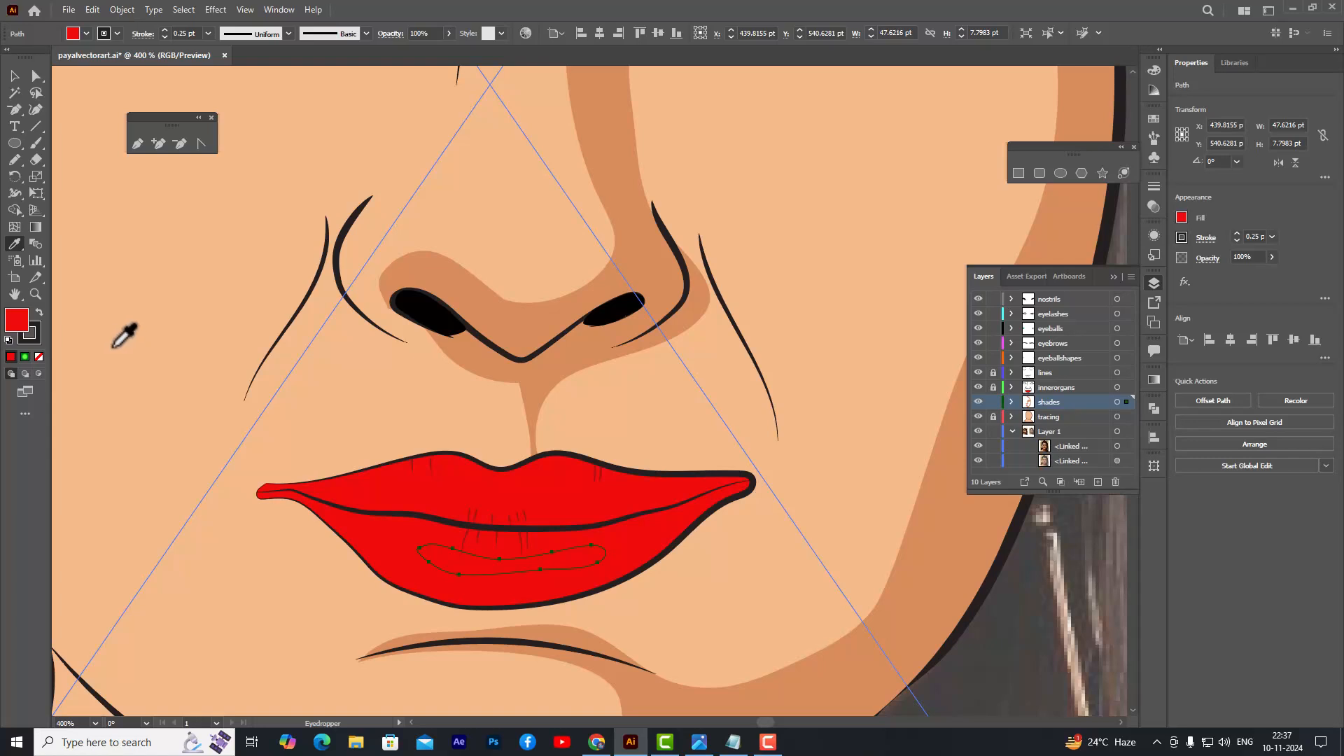
{"action": "left_click", "coordinate": [28, 335]}
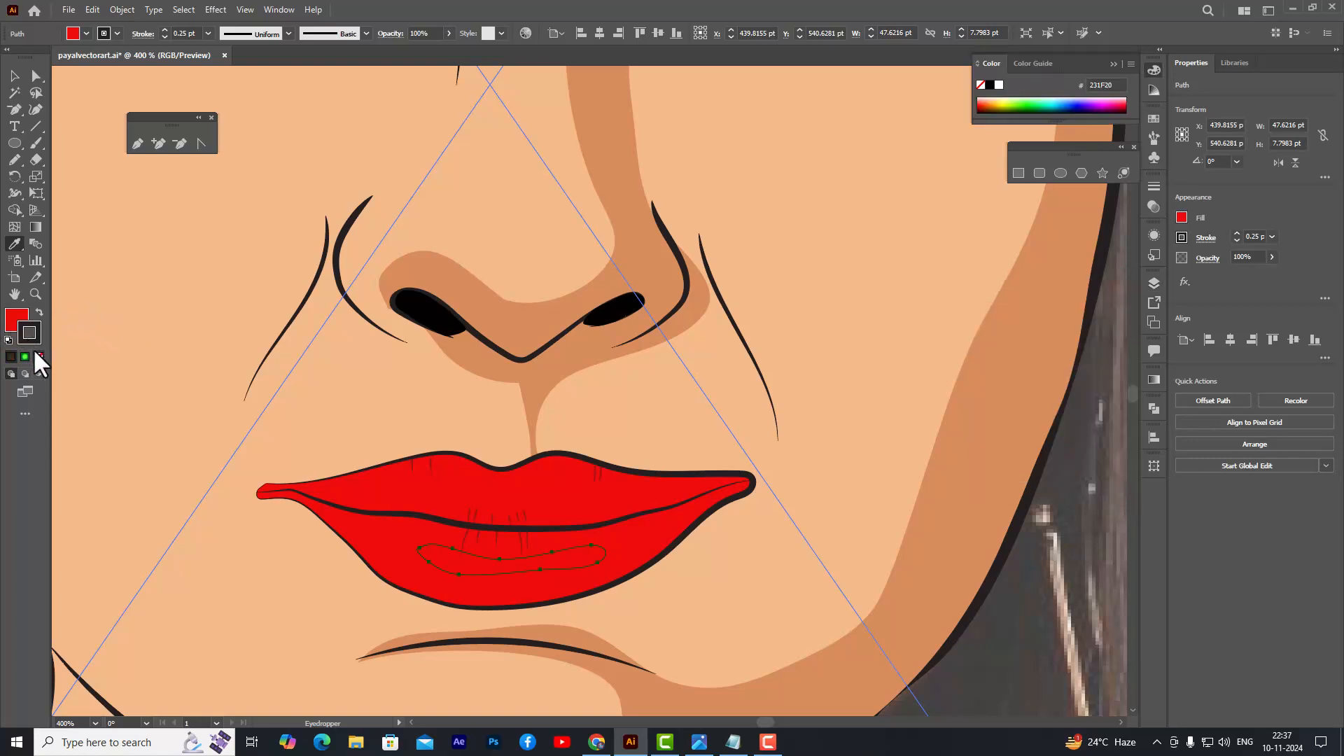
{"action": "left_click", "coordinate": [38, 356]}
- Set the fill of the lower-lip highlight to light pink F4B8B8
{"action": "left_click", "coordinate": [16, 319]}
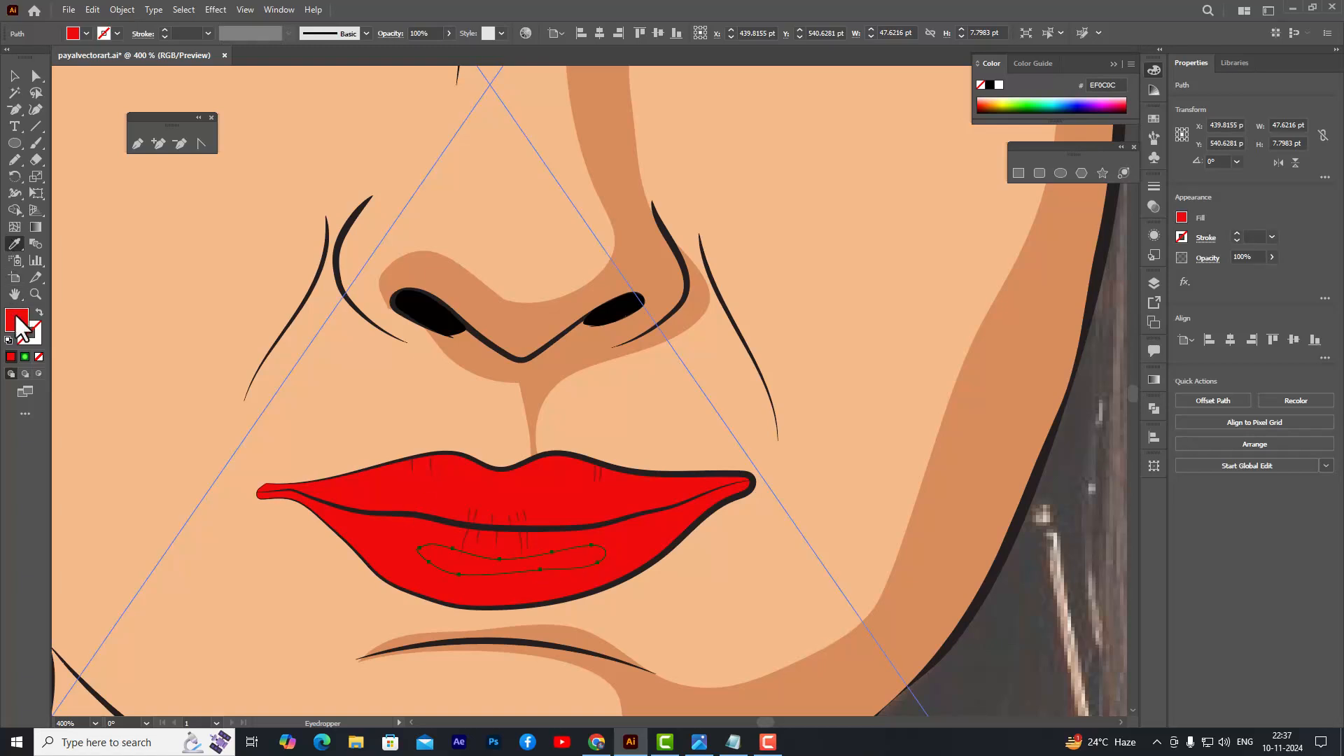
{"action": "double_click", "coordinate": [17, 320]}
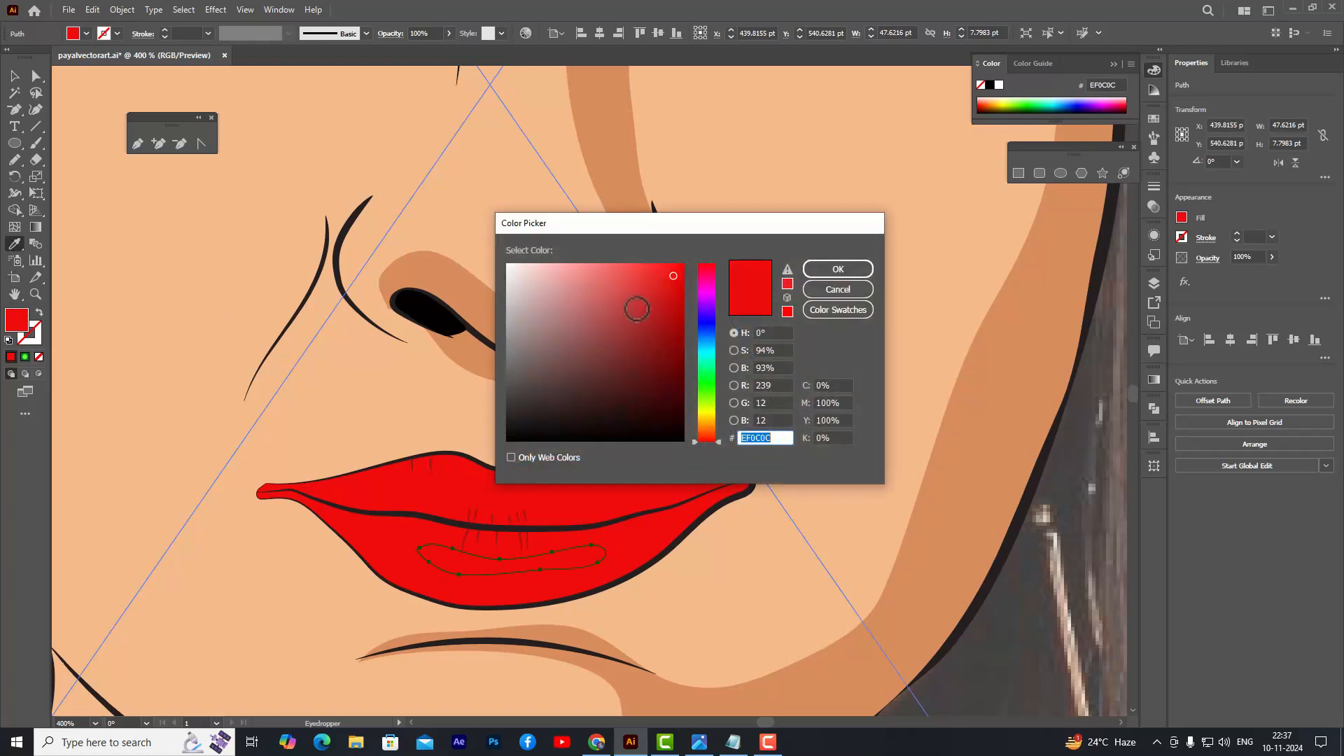
{"action": "left_click", "coordinate": [550, 270]}
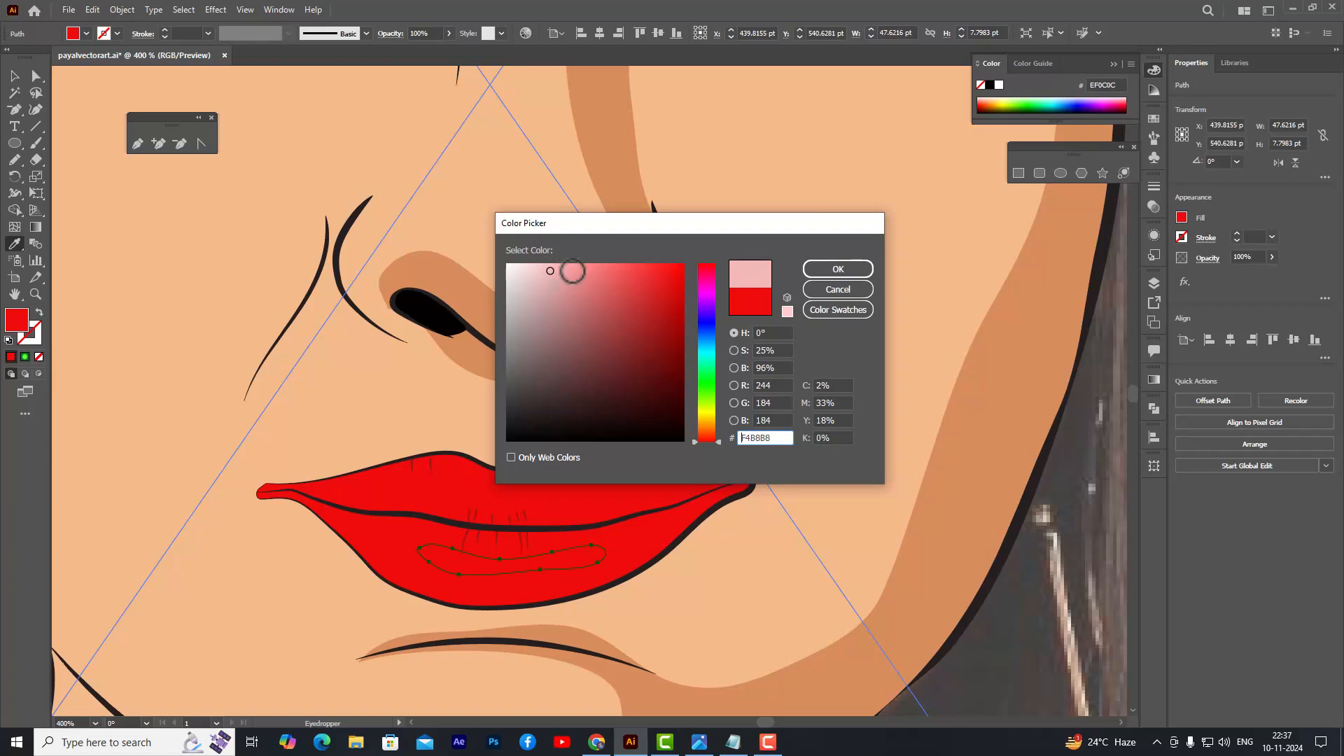
{"action": "left_click", "coordinate": [838, 272]}
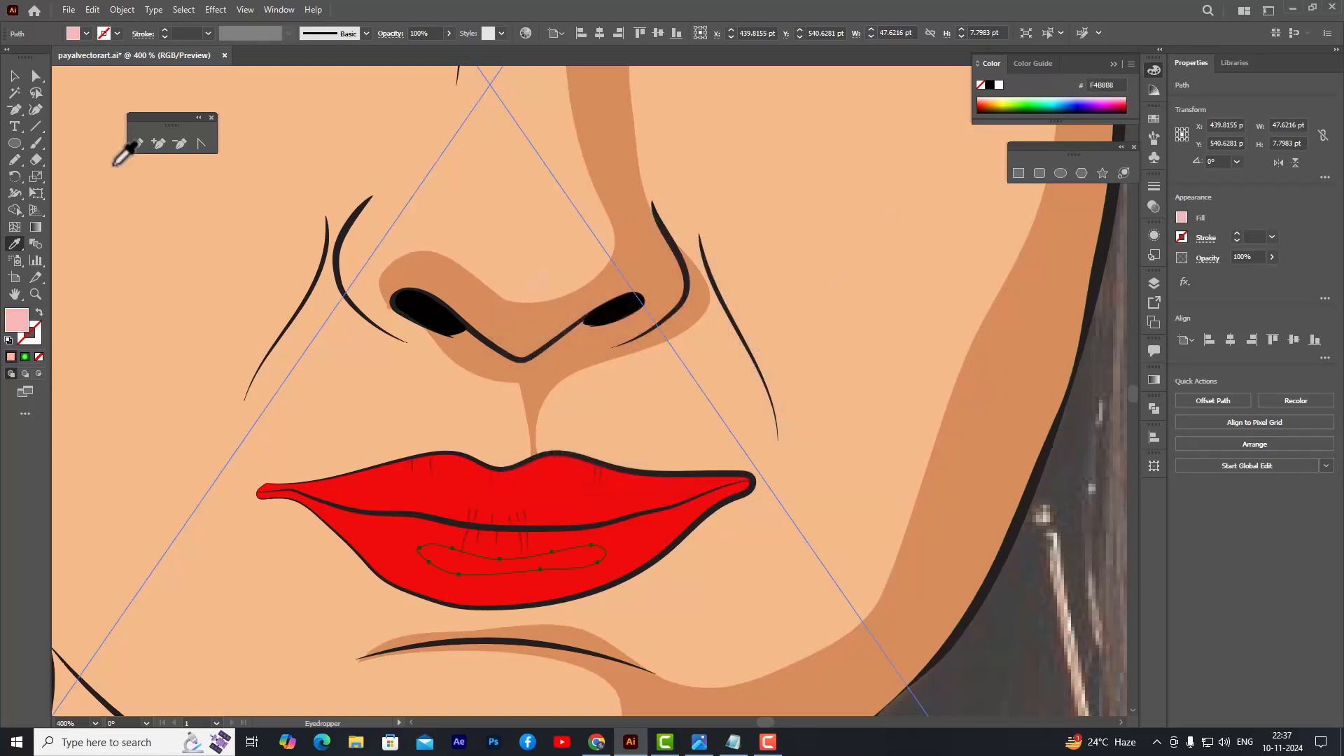
{"action": "left_click", "coordinate": [14, 76]}
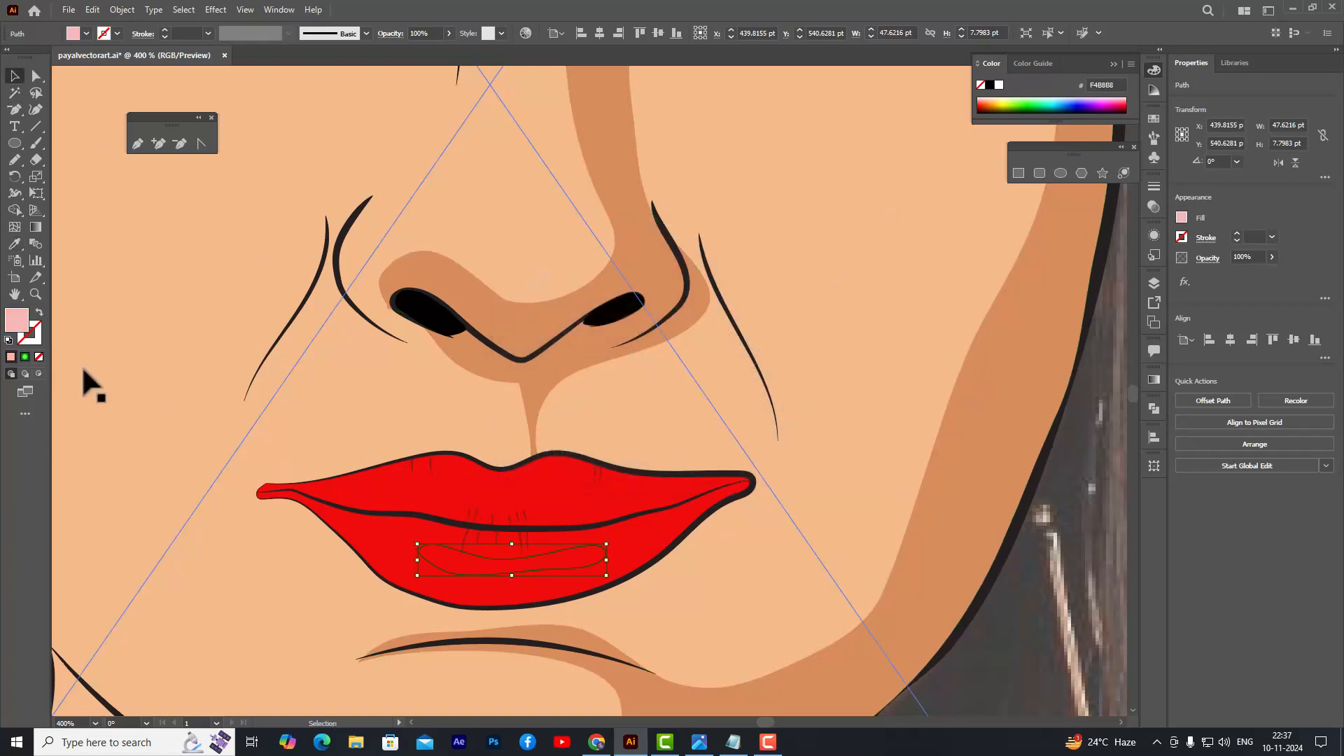
- Examine the paths in the shades layer and toggle the visibility of the top one to identify the lip highlight
{"action": "left_click", "coordinate": [1153, 283]}
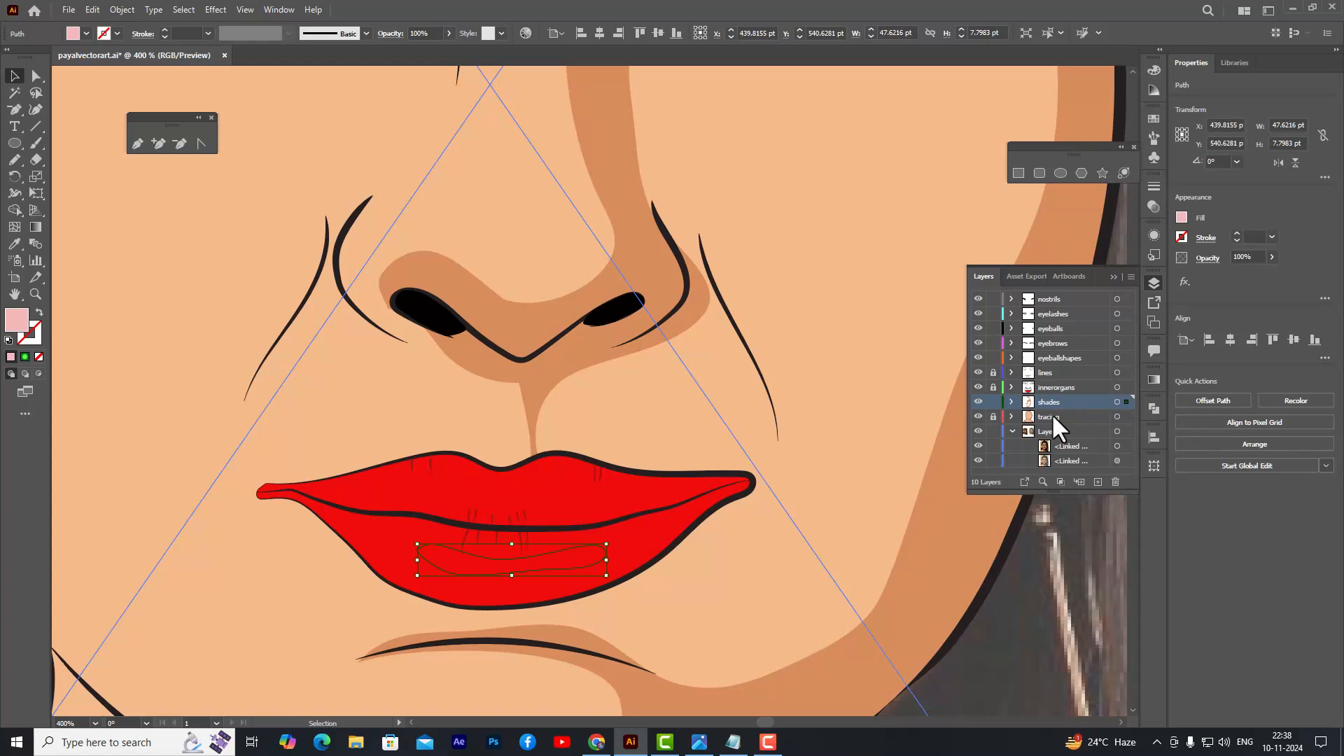
{"action": "left_click", "coordinate": [1011, 402]}
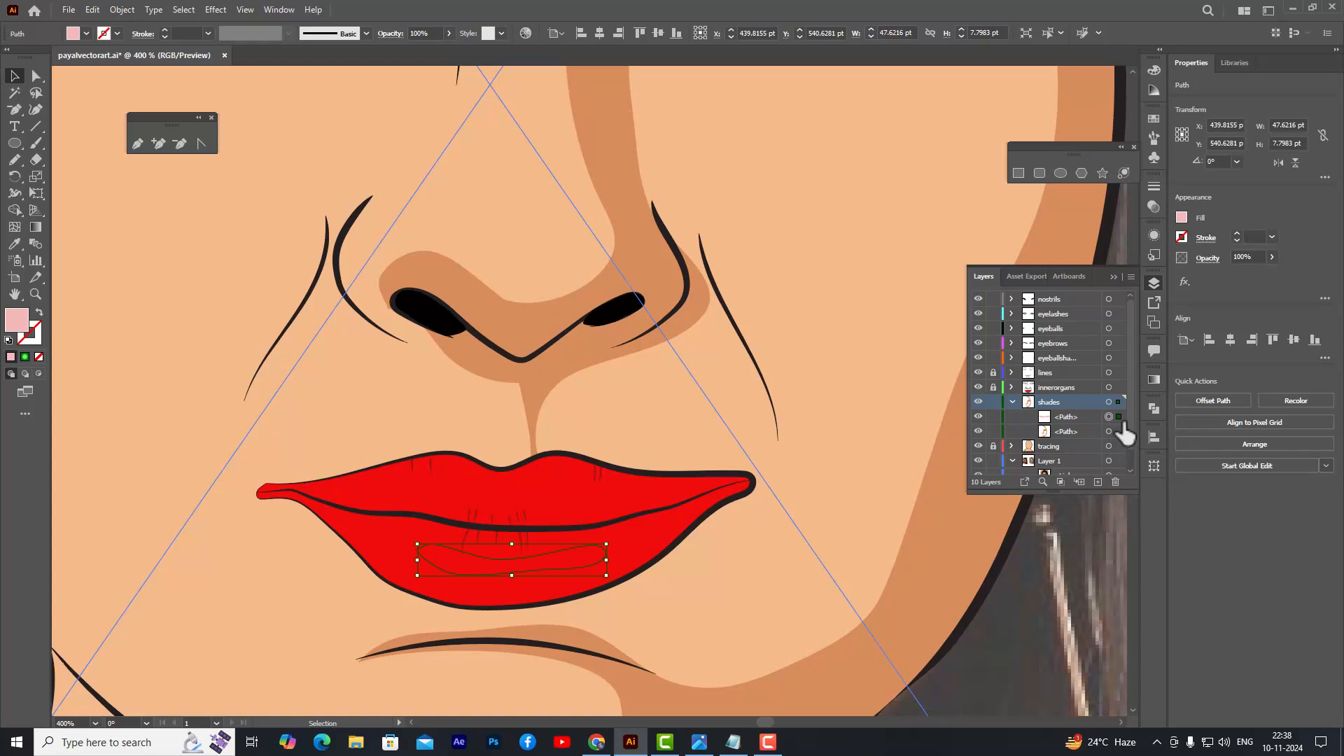
{"action": "left_click", "coordinate": [978, 417]}
{"action": "left_click", "coordinate": [978, 416]}
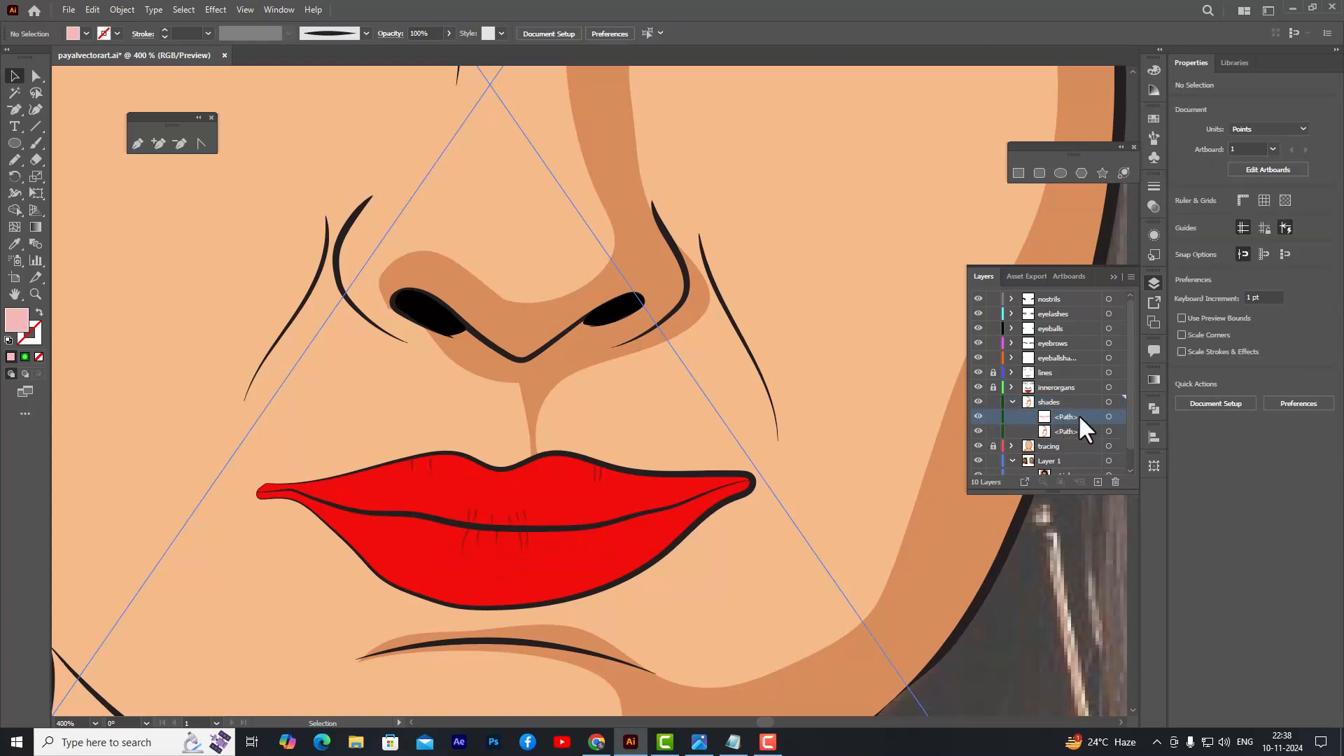
{"action": "left_click_drag", "start_coordinate": [1078, 413], "coordinate": [1006, 413]}
{"action": "left_click", "coordinate": [1011, 402]}
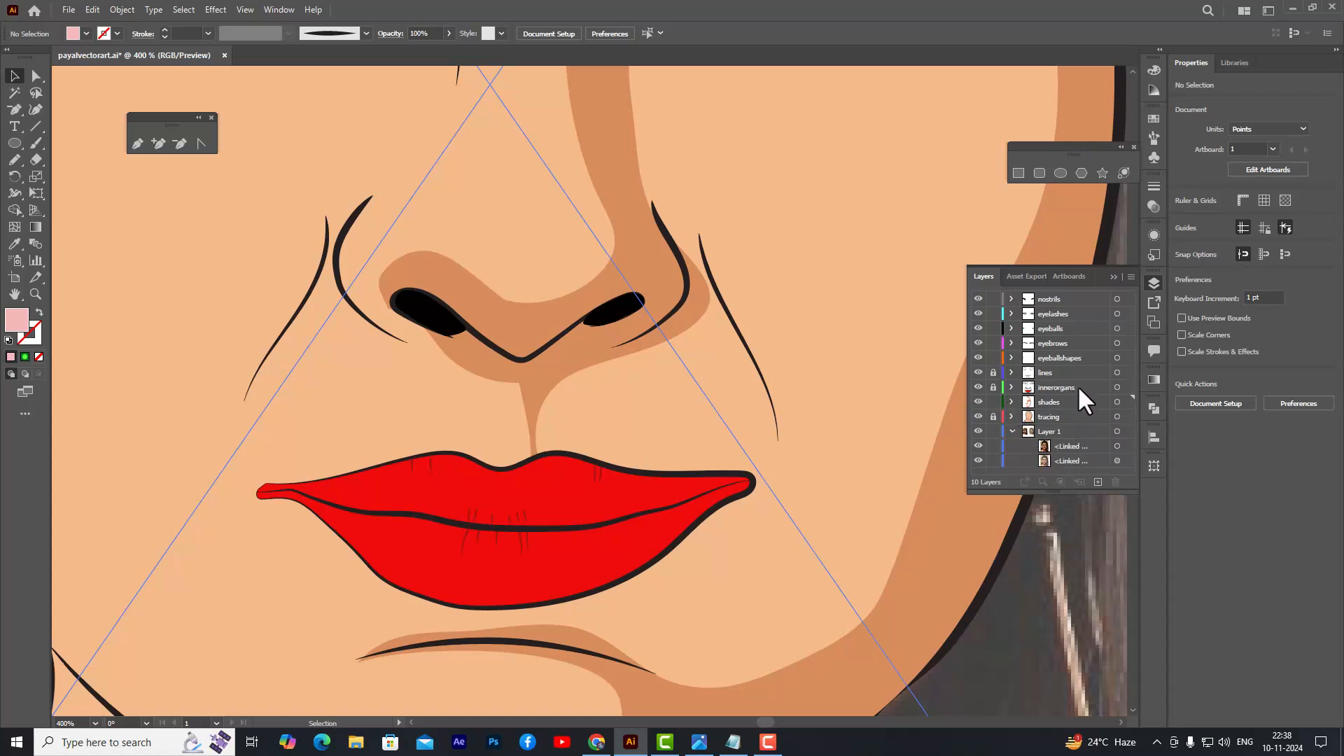
- Create a new layer named lipshades directly above the innerorgans layer
{"action": "left_click", "coordinate": [1096, 481]}
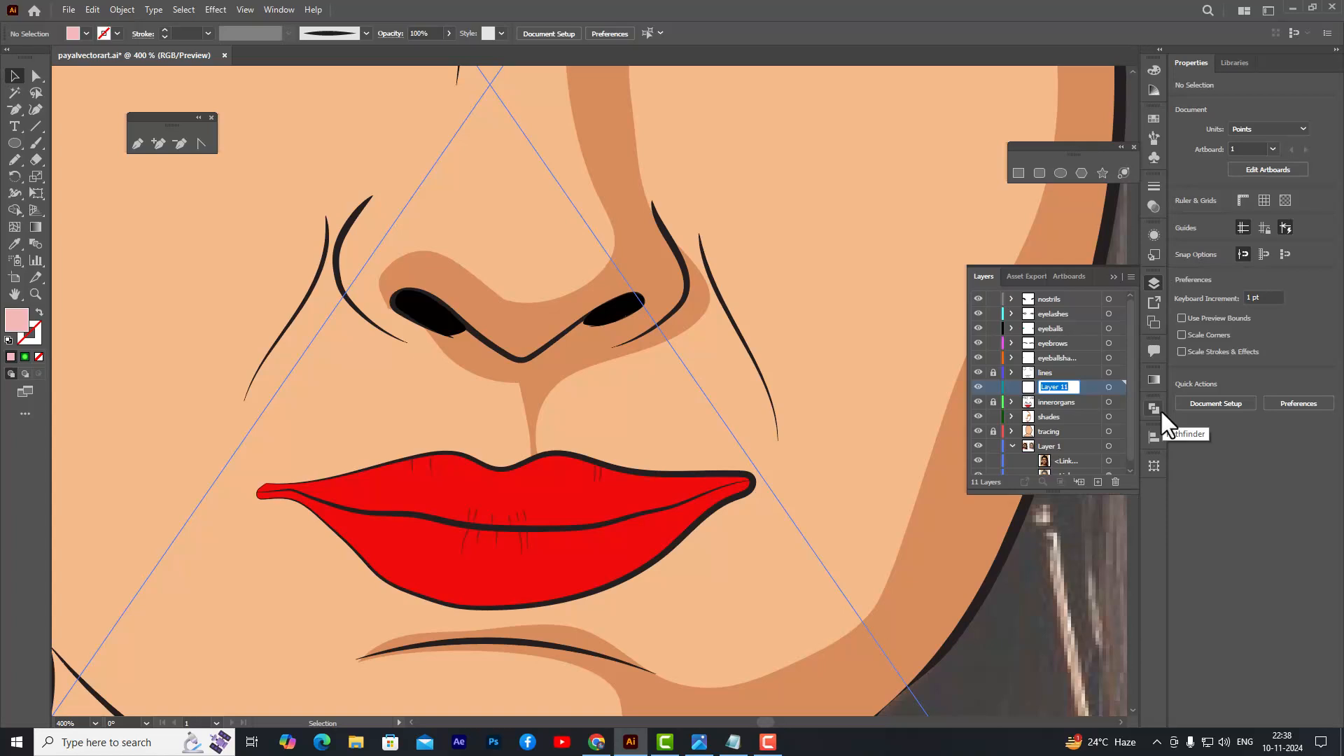
{"action": "type", "text": "lipshades"}
{"action": "key", "text": "Return"}
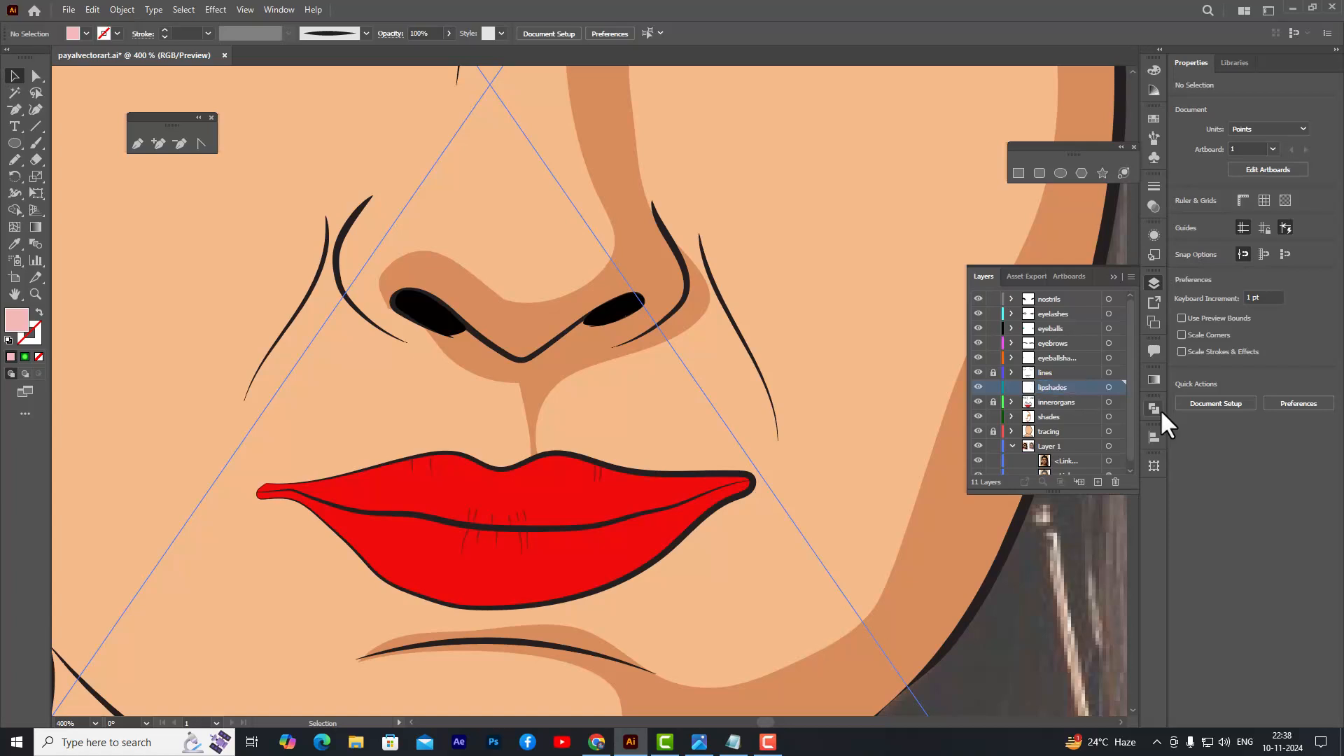
- Move the lip highlight path from the shades layer into the lipshades layer and clear the selection
{"action": "left_click", "coordinate": [1010, 416]}
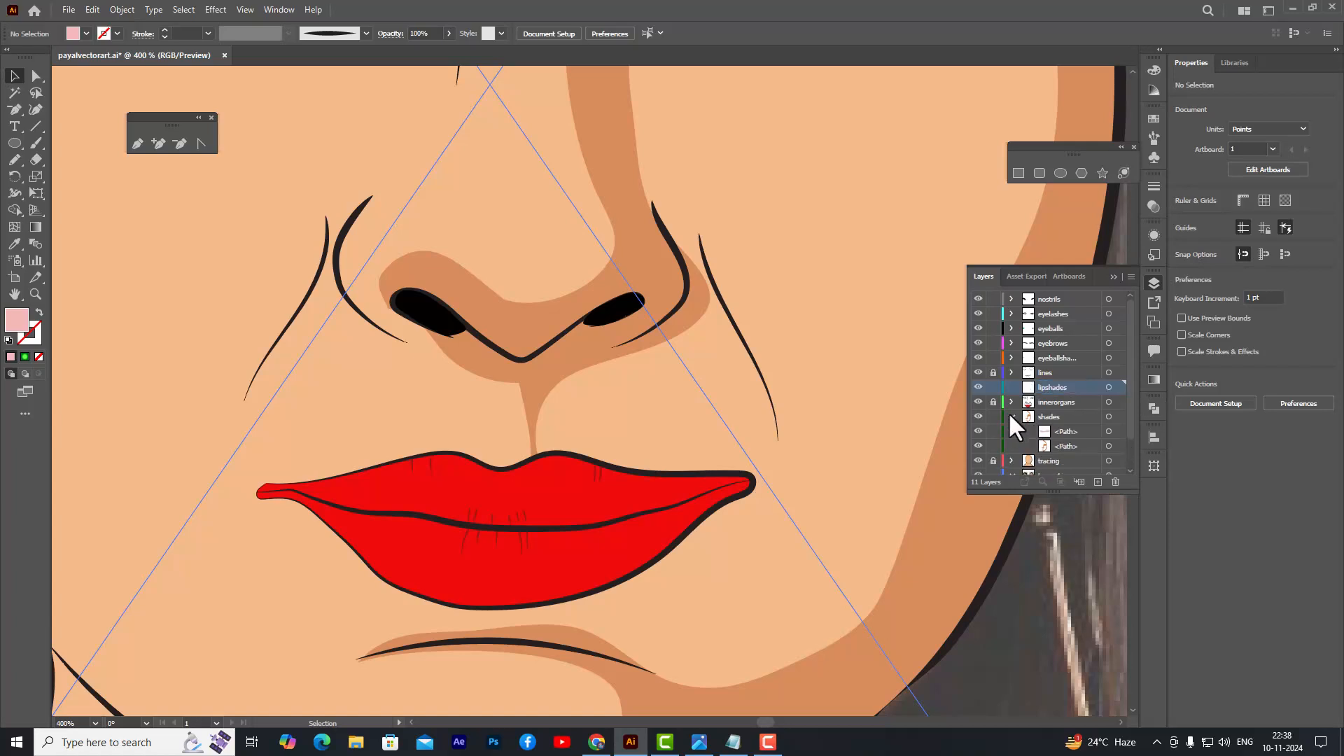
{"action": "left_click", "coordinate": [1068, 431]}
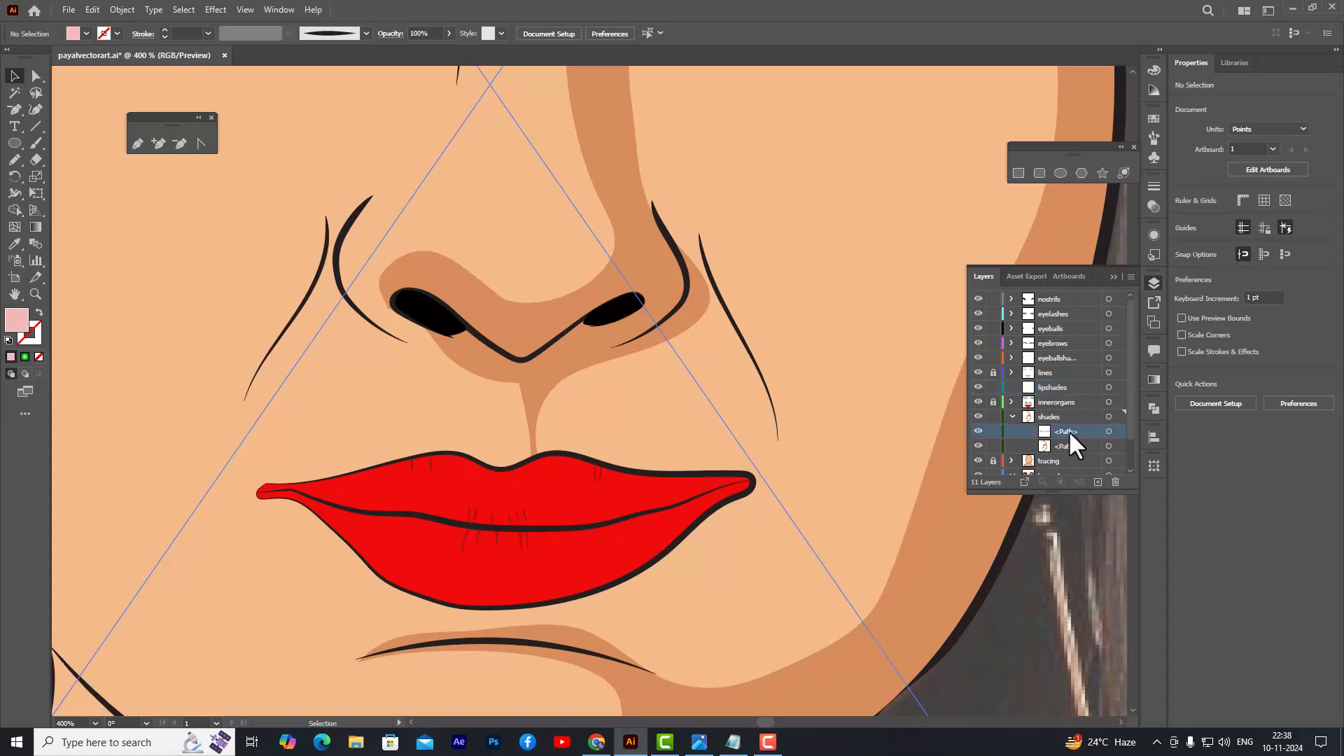
{"action": "left_click_drag", "start_coordinate": [1068, 430], "coordinate": [1068, 389]}
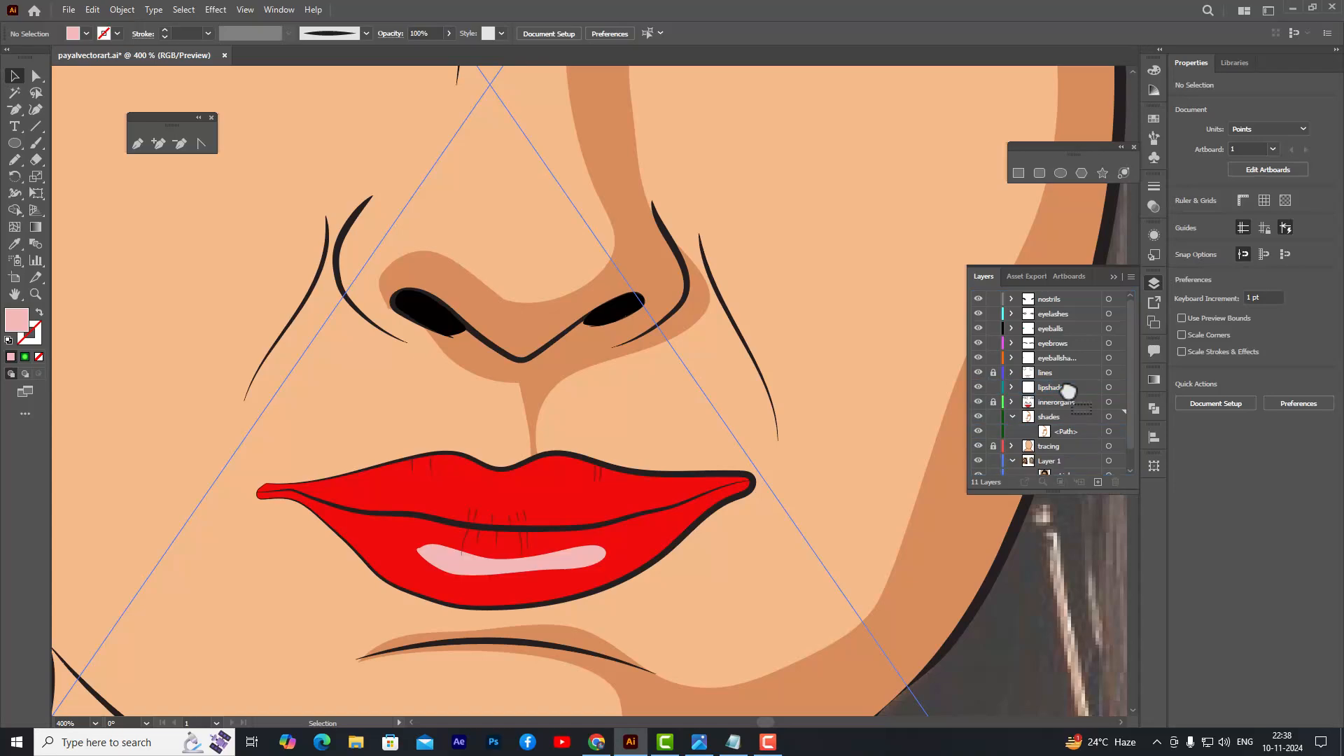
{"action": "left_click", "coordinate": [837, 220]}
{"action": "scroll", "coordinate": [838, 222], "scroll_direction": "down", "scroll_amount": 5, "text": "alt"}
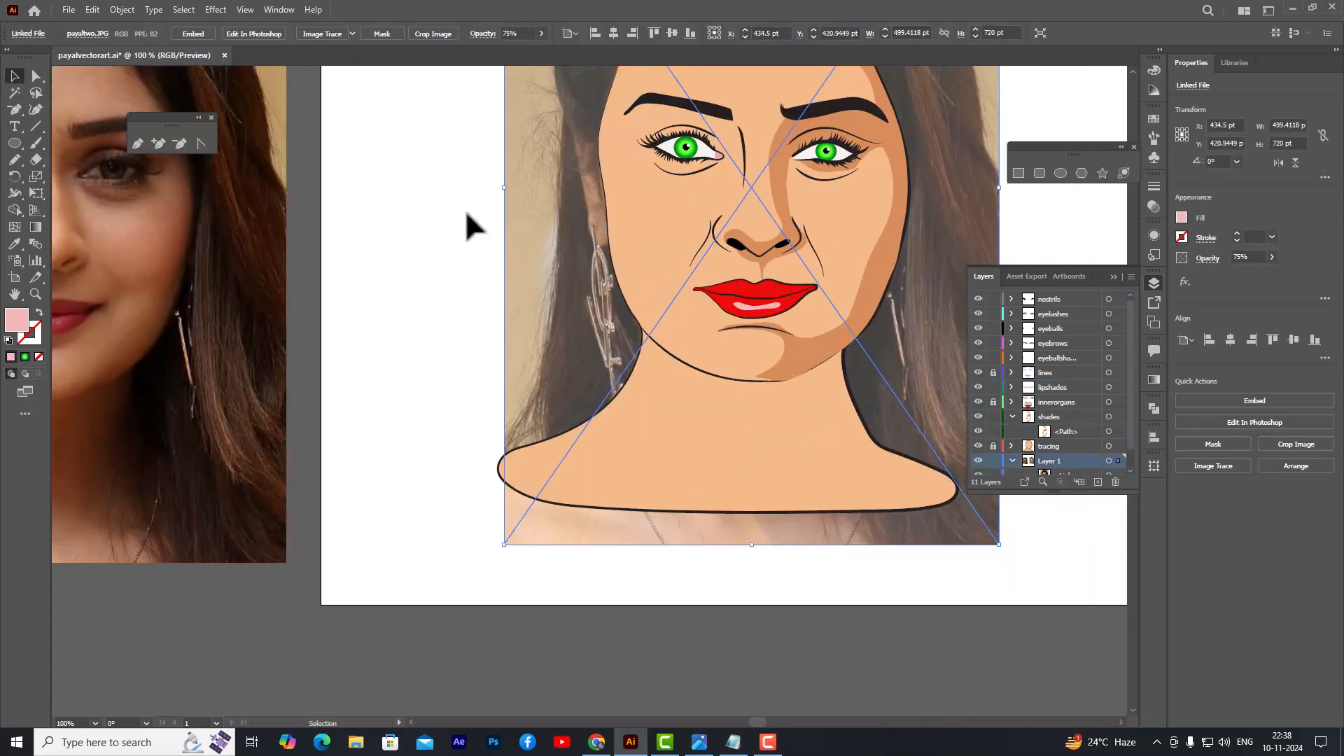
{"action": "left_click", "coordinate": [466, 214]}
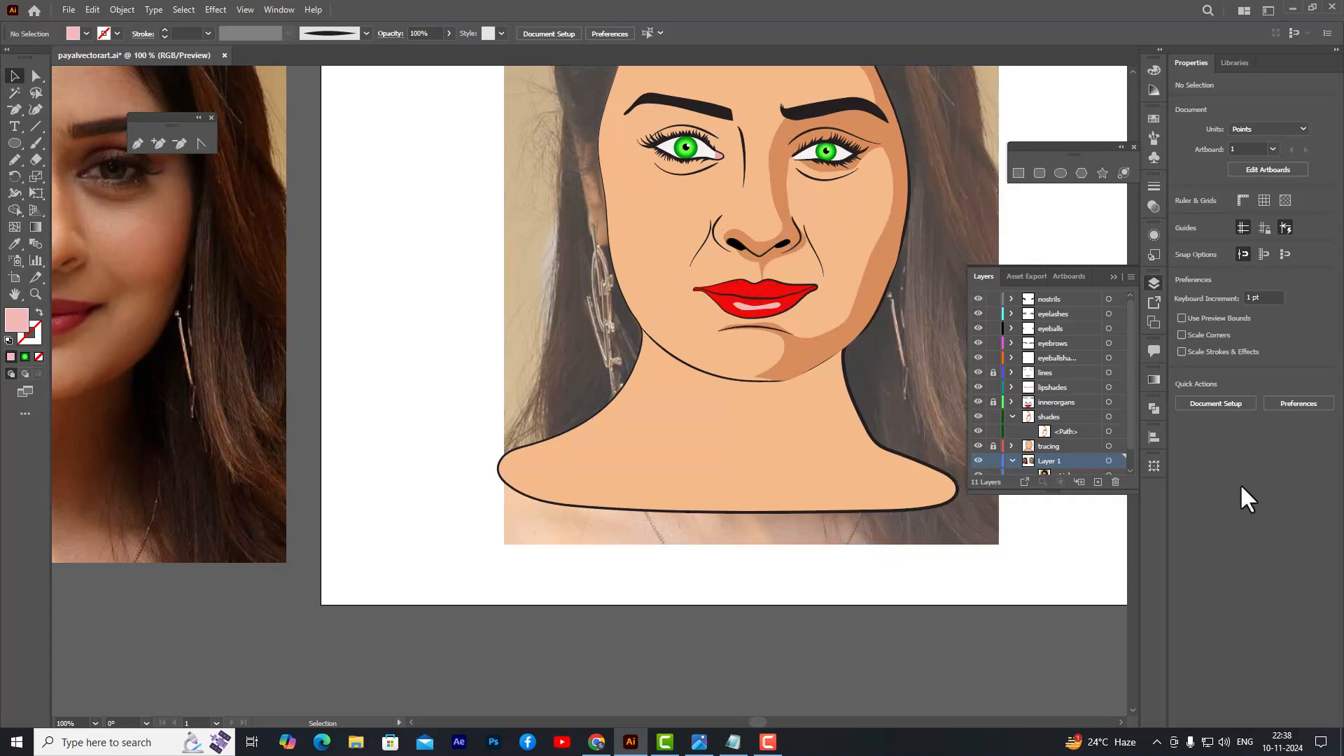
- Smooth the highlight's bottom edge by removing its middle anchor points and moving the neighbouring ones slightly down
{"action": "key", "text": "h"}
{"action": "left_click_drag", "start_coordinate": [859, 303], "coordinate": [785, 392]}
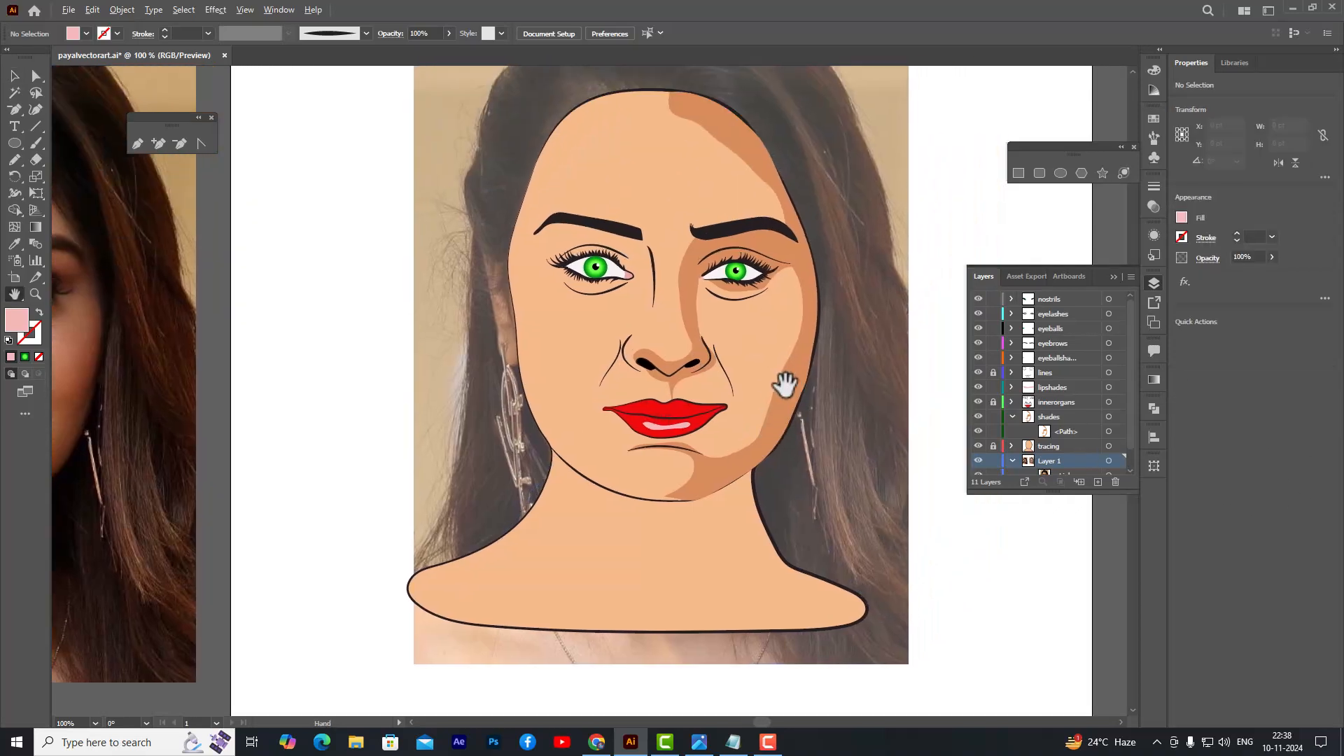
{"action": "scroll", "coordinate": [784, 384], "scroll_direction": "up", "scroll_amount": 1, "text": "alt"}
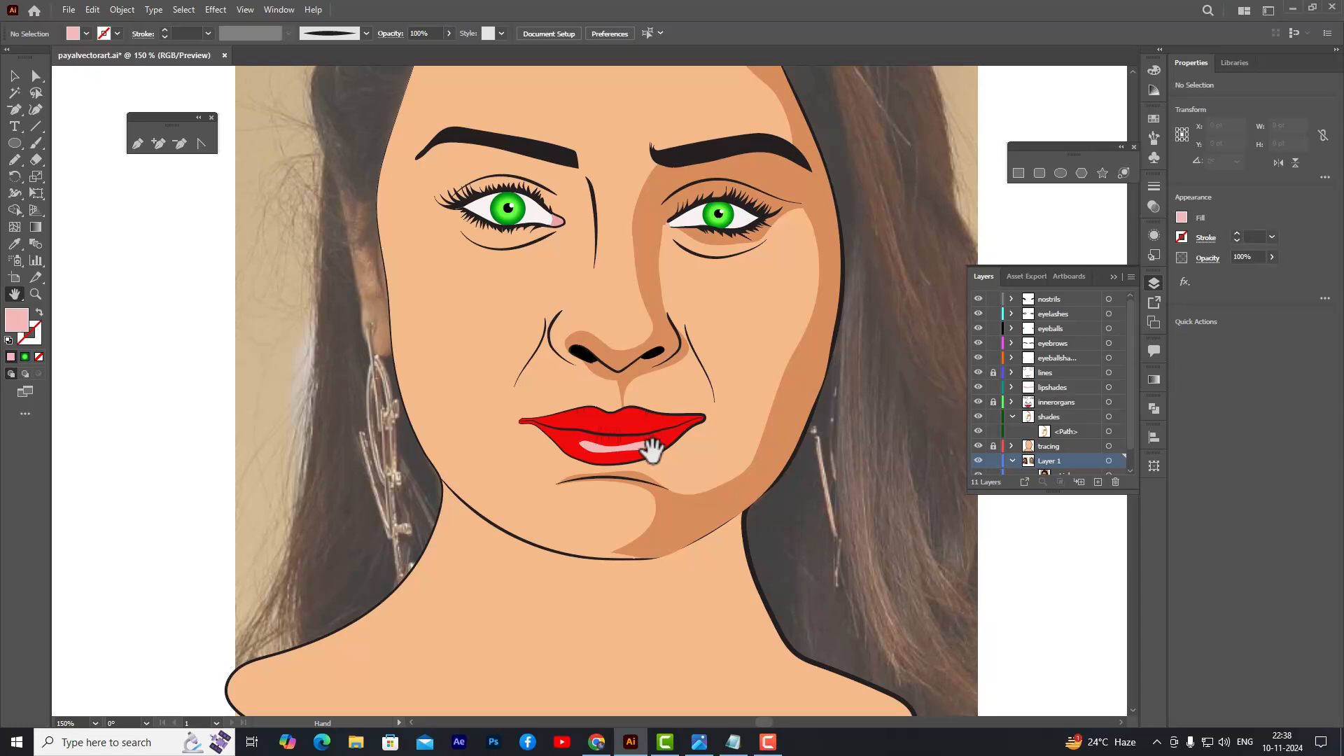
{"action": "scroll", "coordinate": [651, 450], "scroll_direction": "up", "scroll_amount": 2, "text": "alt"}
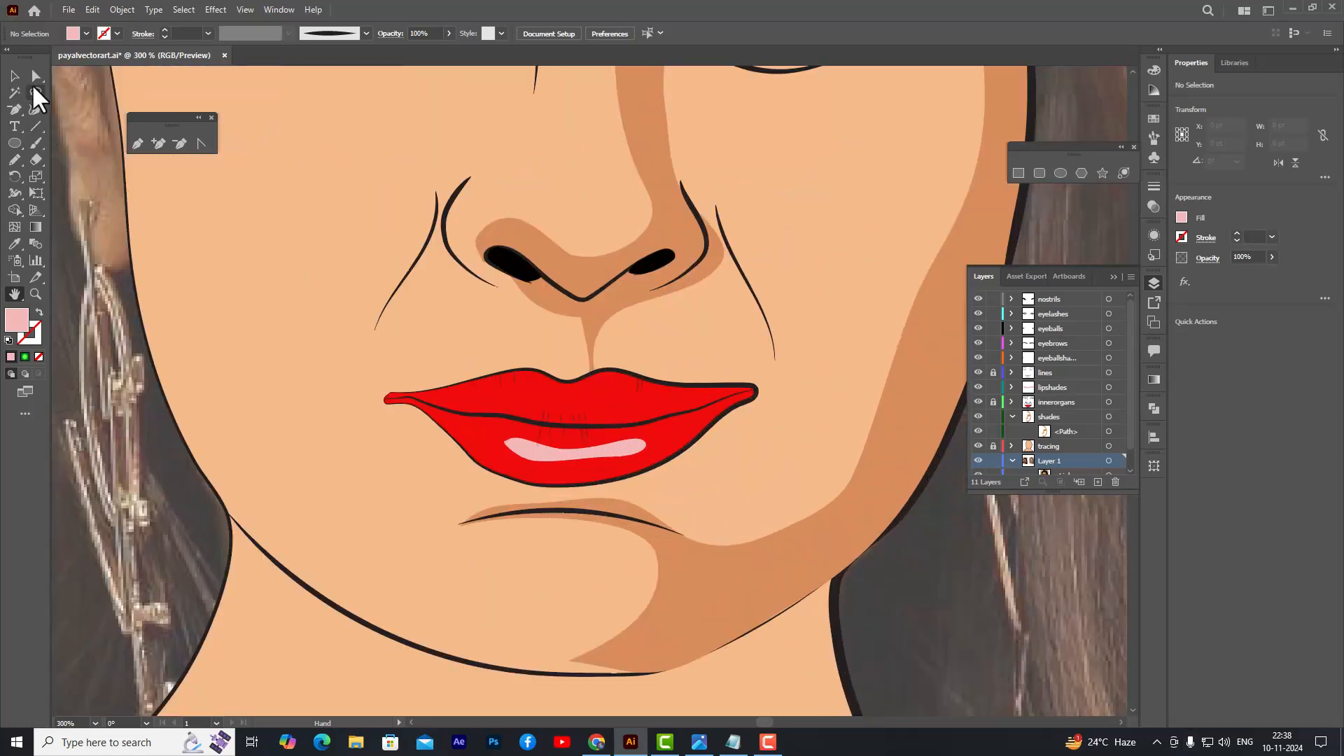
{"action": "left_click", "coordinate": [33, 79]}
{"action": "left_click", "coordinate": [575, 455]}
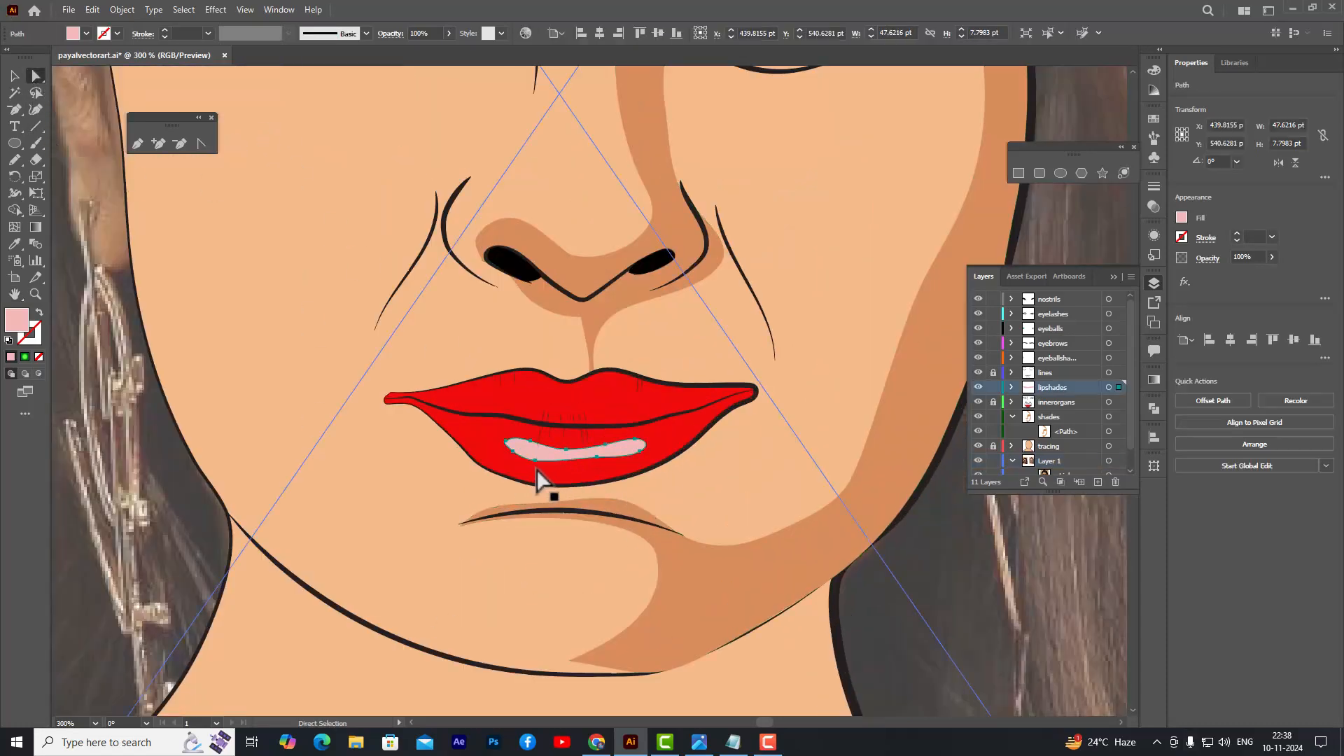
{"action": "left_click_drag", "start_coordinate": [536, 459], "coordinate": [610, 463]}
{"action": "scroll", "coordinate": [609, 464], "scroll_direction": "up", "scroll_amount": 4}
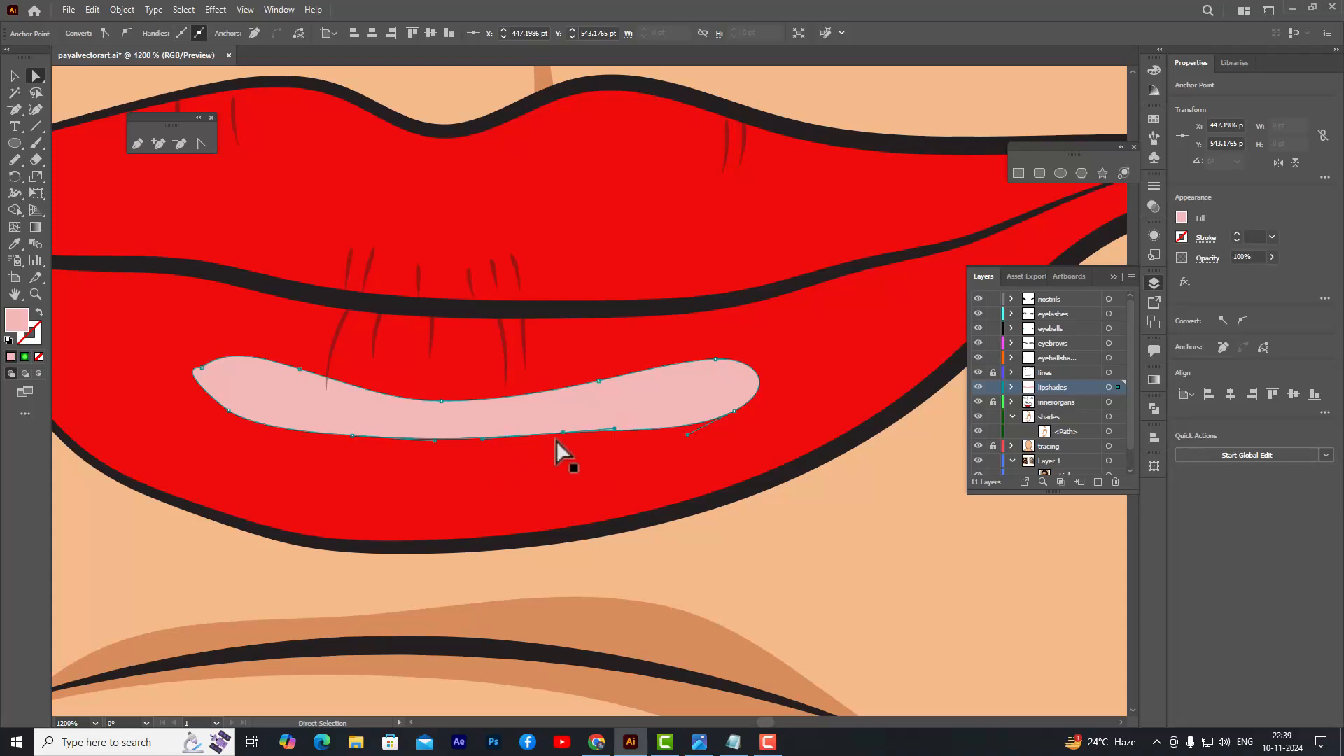
{"action": "left_click_drag", "start_coordinate": [564, 434], "coordinate": [353, 448]}
- Reshape the left end of the lip highlight into a smooth rounded tip by adjusting its anchor points and handles
{"action": "left_click", "coordinate": [202, 367]}
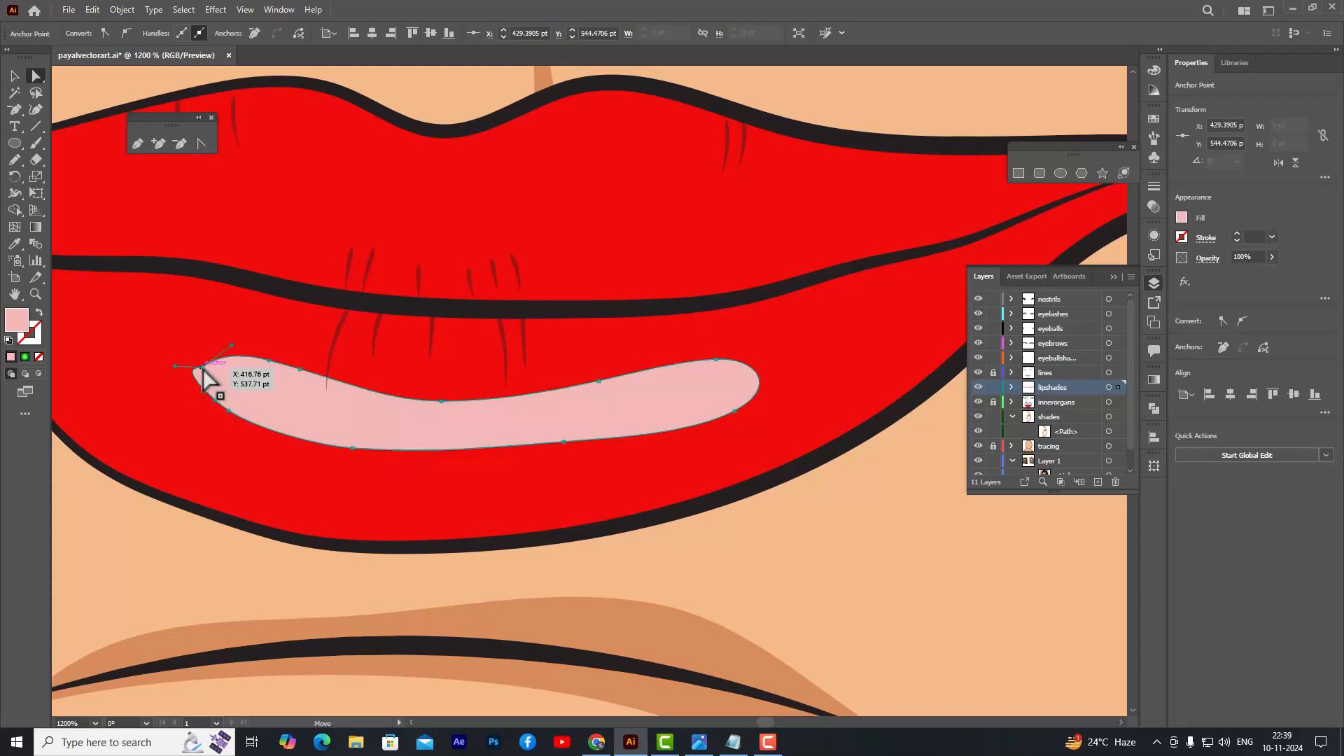
{"action": "left_click_drag", "start_coordinate": [232, 346], "coordinate": [186, 378]}
{"action": "left_click_drag", "start_coordinate": [195, 380], "coordinate": [193, 379]}
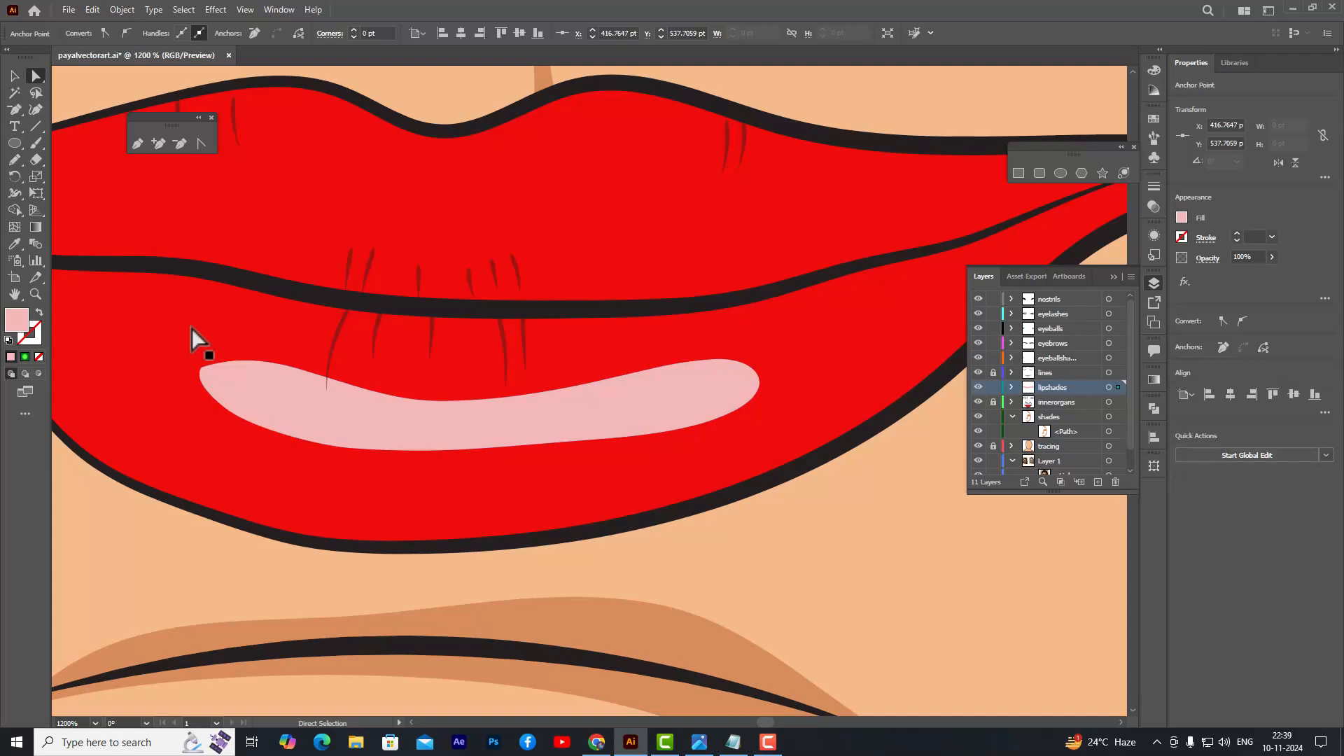
{"action": "left_click", "coordinate": [192, 328]}
- Apply a Gaussian Blur with a radius of about 4 pixels to the pink highlight on the lower lip
{"action": "scroll", "coordinate": [589, 317], "scroll_direction": "down", "scroll_amount": 3}
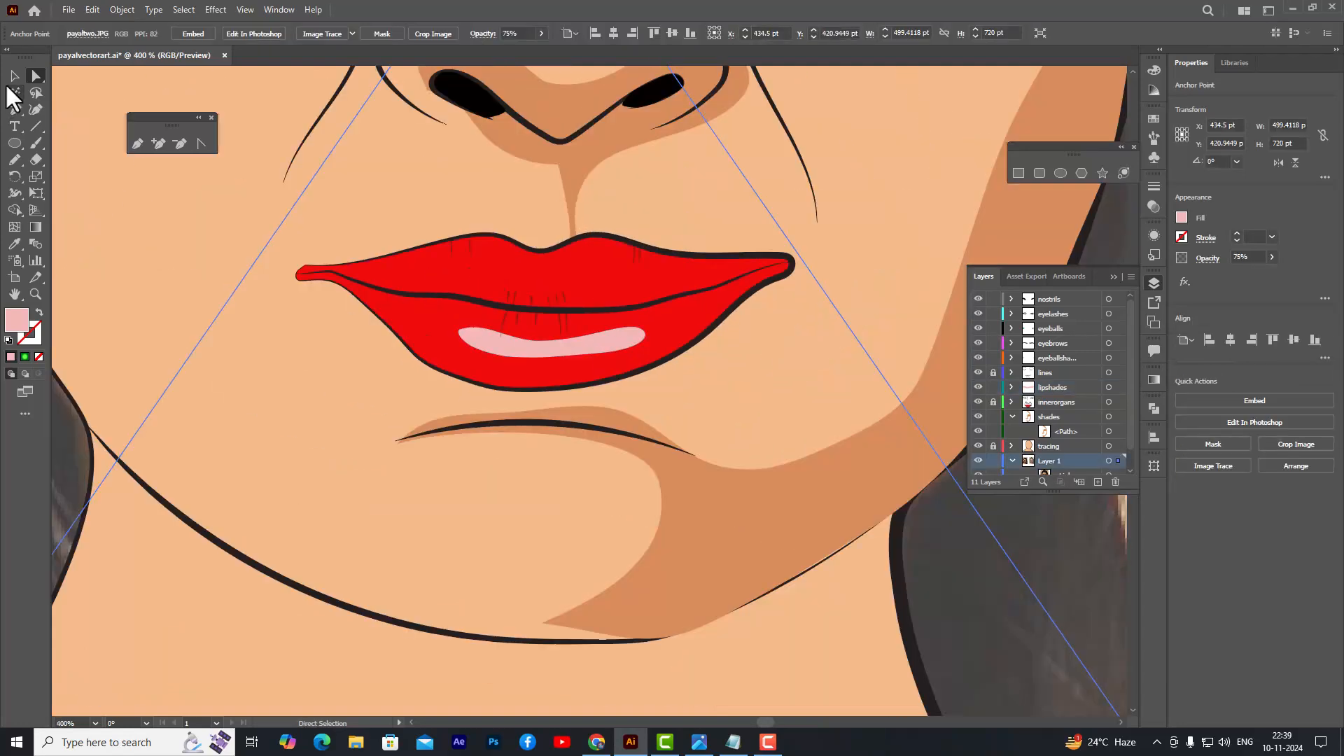
{"action": "key", "text": "v"}
{"action": "left_click", "coordinate": [595, 352]}
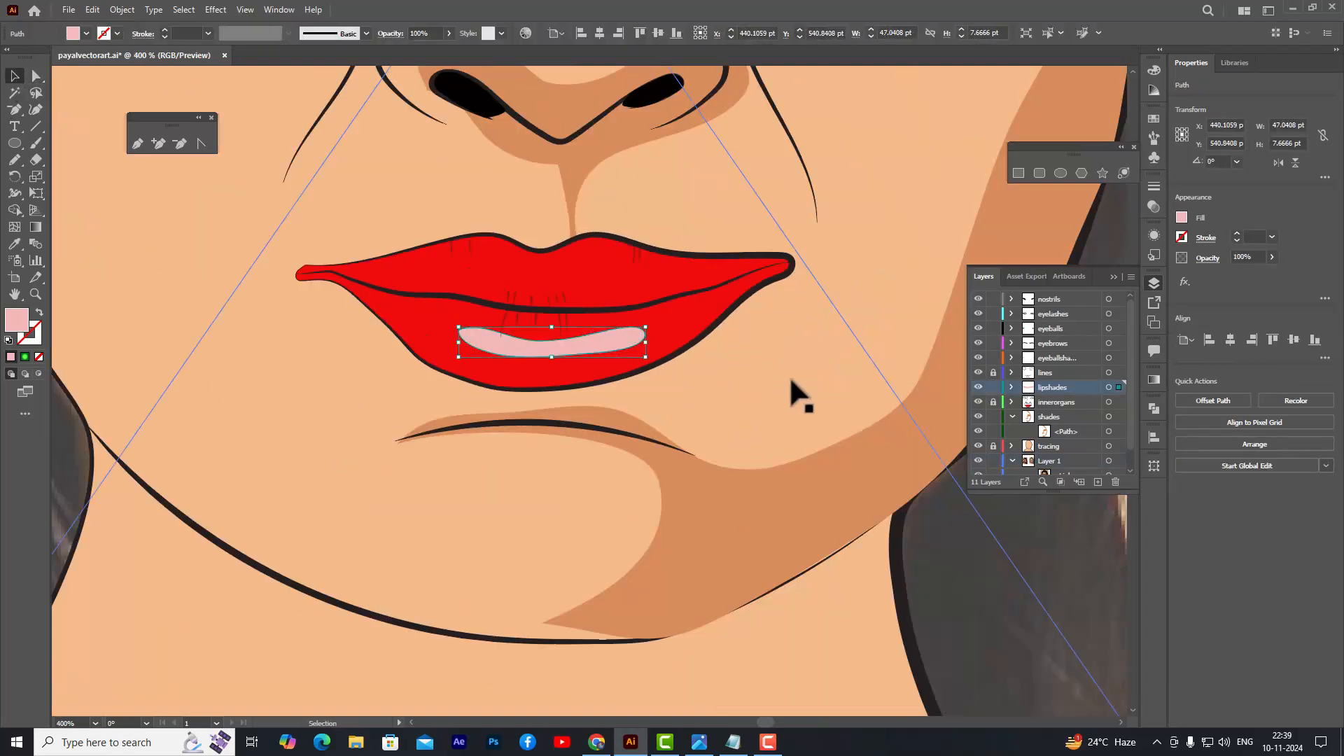
{"action": "scroll", "coordinate": [595, 241], "scroll_direction": "up", "scroll_amount": 1}
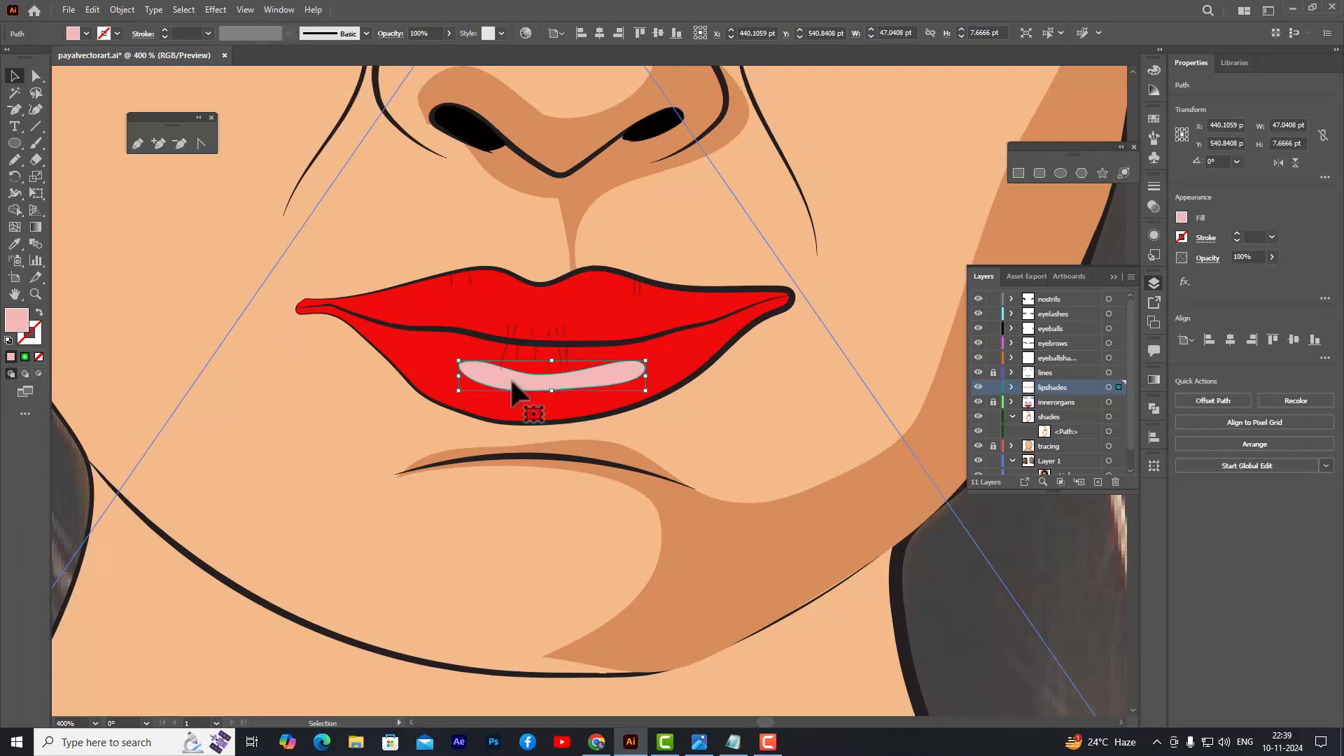
{"action": "scroll", "coordinate": [525, 405], "scroll_direction": "up", "scroll_amount": 1}
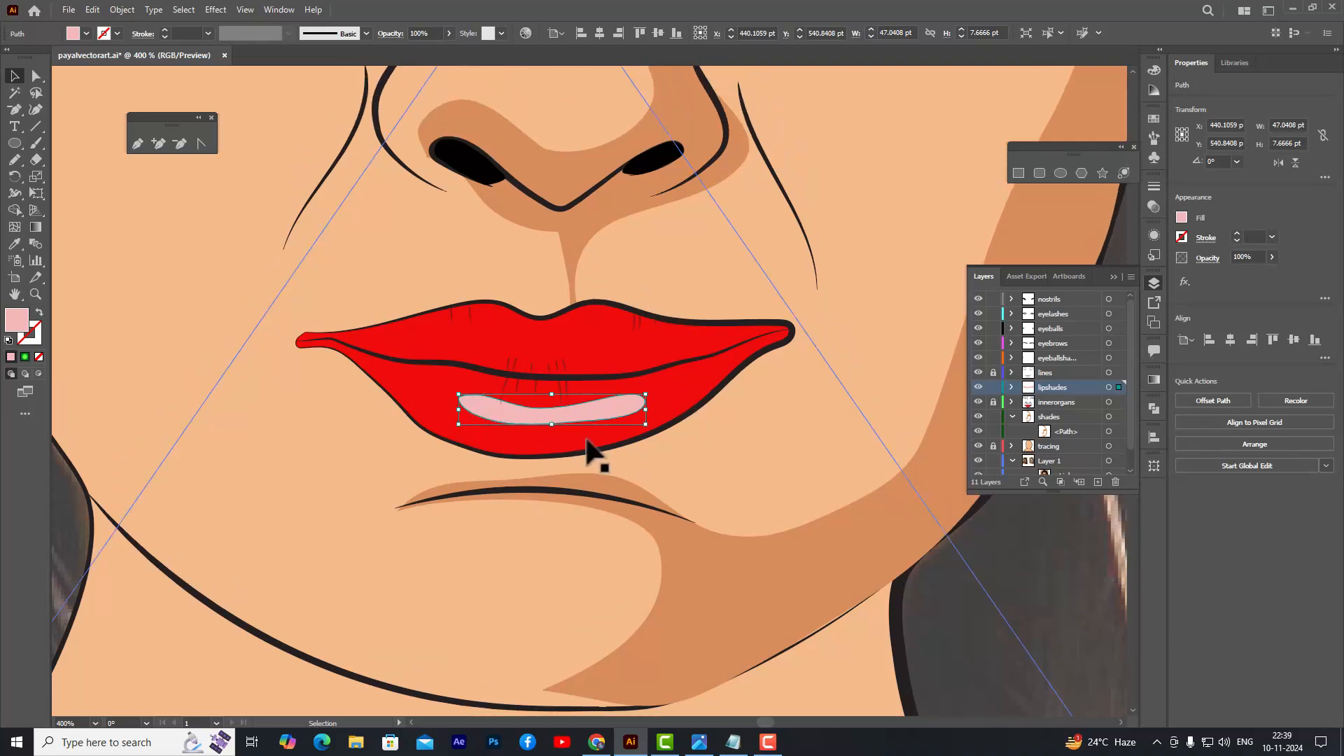
{"action": "scroll", "coordinate": [597, 378], "scroll_direction": "up", "scroll_amount": 2}
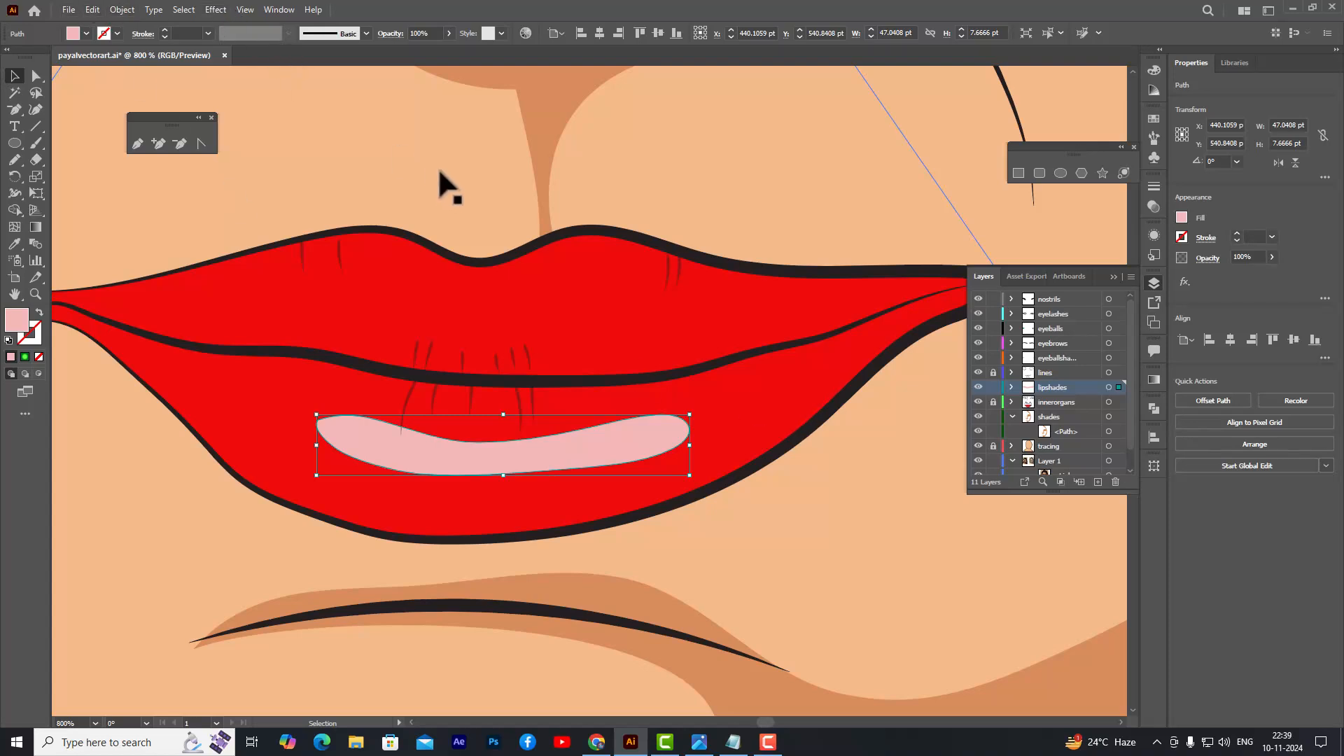
{"action": "left_click", "coordinate": [216, 11]}
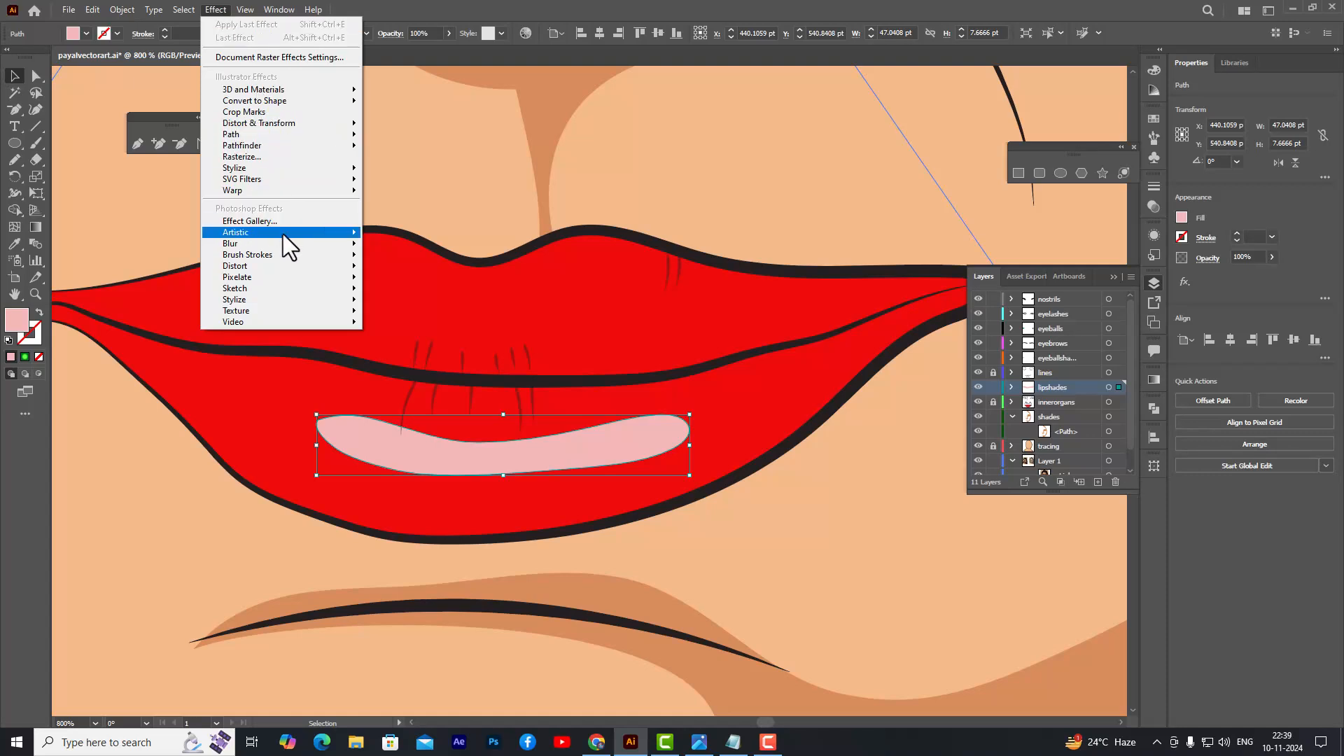
{"action": "mouse_move", "coordinate": [278, 245]}
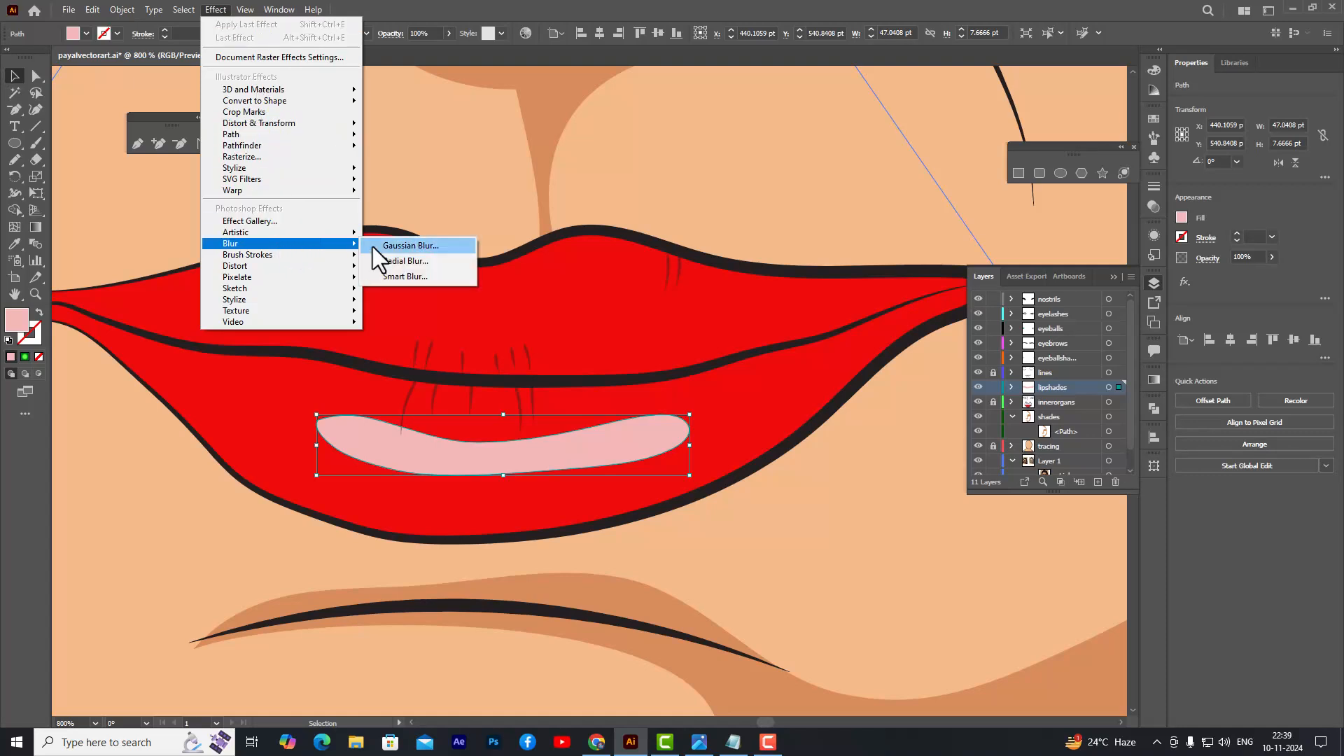
{"action": "left_click", "coordinate": [440, 246]}
{"action": "left_click", "coordinate": [622, 353]}
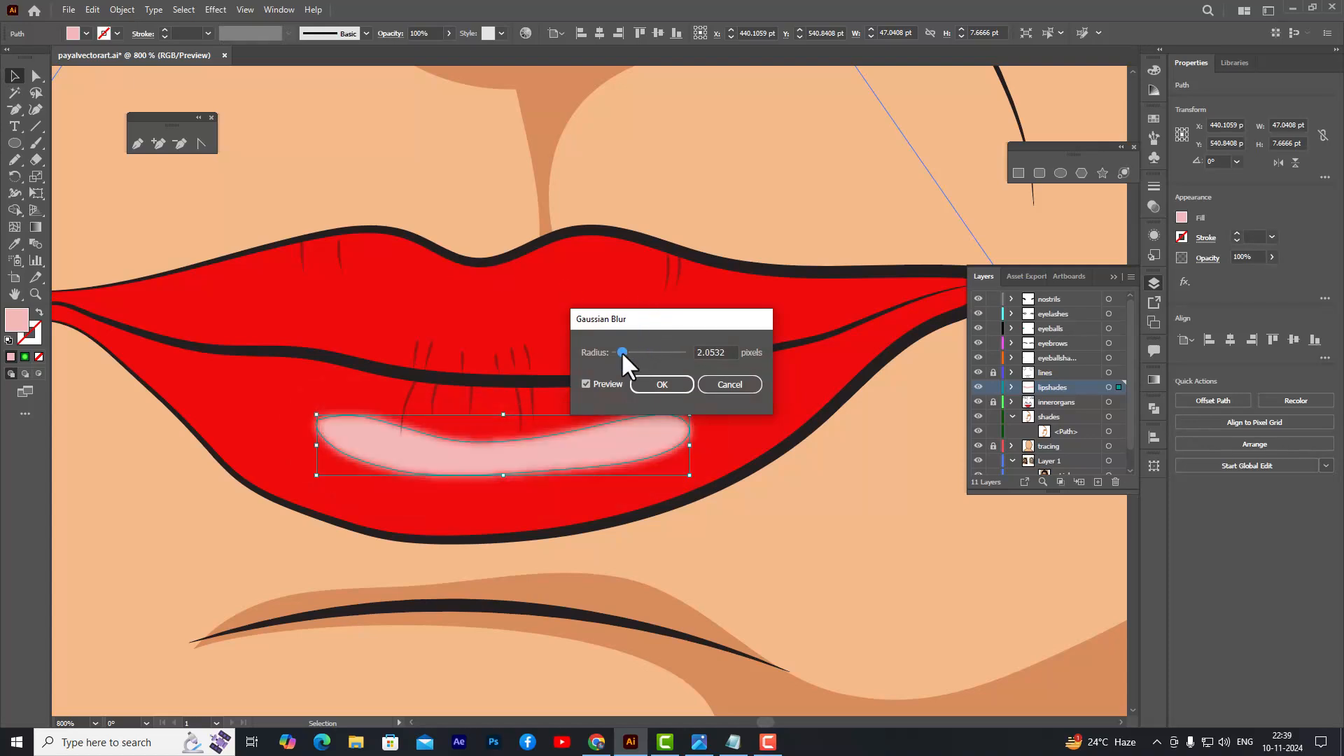
{"action": "left_click_drag", "start_coordinate": [622, 352], "coordinate": [628, 351]}
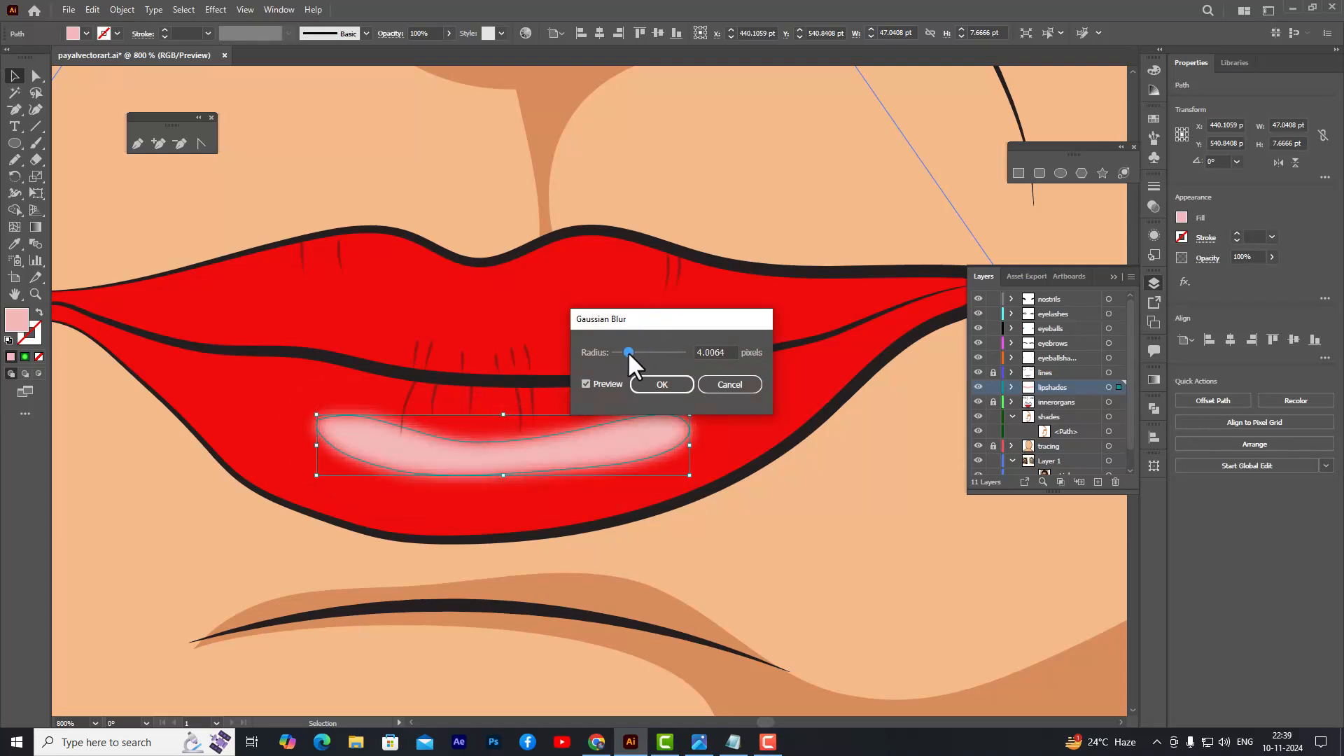
{"action": "left_click", "coordinate": [652, 389]}
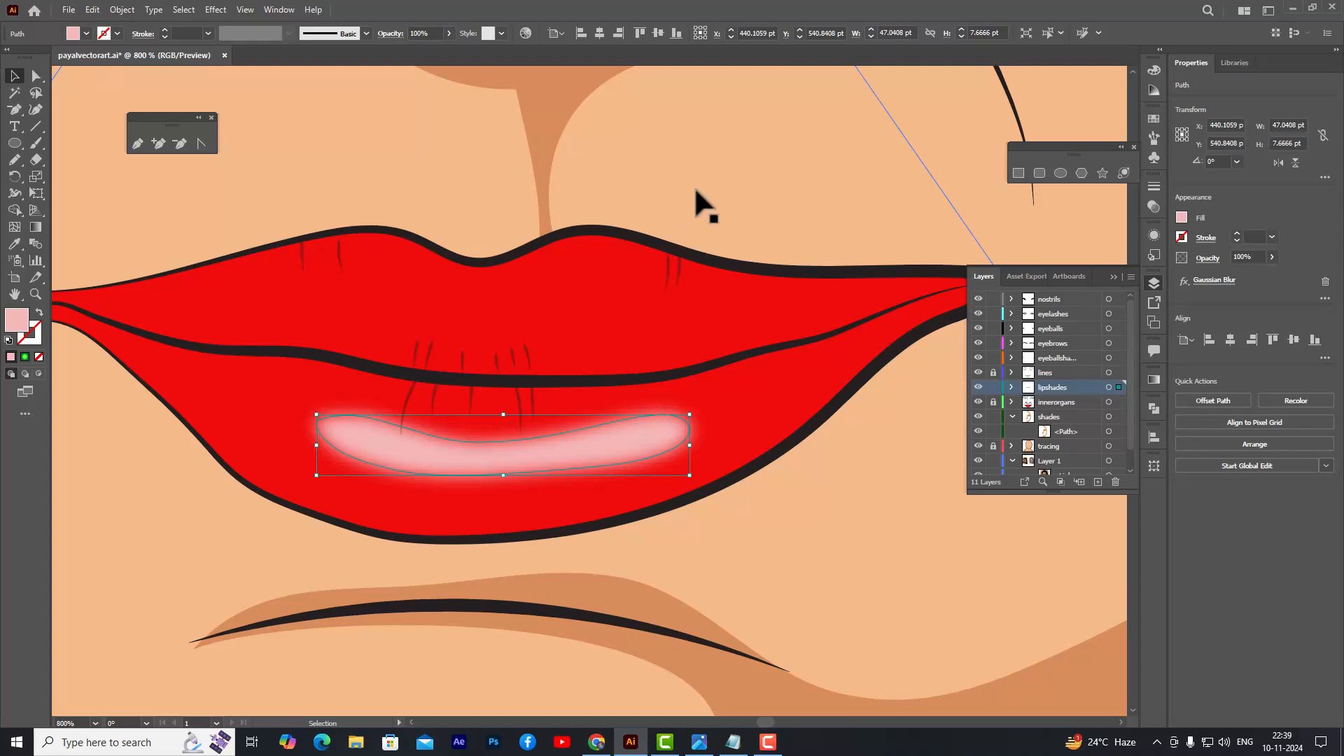
- Reduce the blurred lip highlight's opacity to 75% and clear the selection
{"action": "left_click", "coordinate": [696, 185]}
{"action": "scroll", "coordinate": [697, 184], "scroll_direction": "down", "scroll_amount": 5}
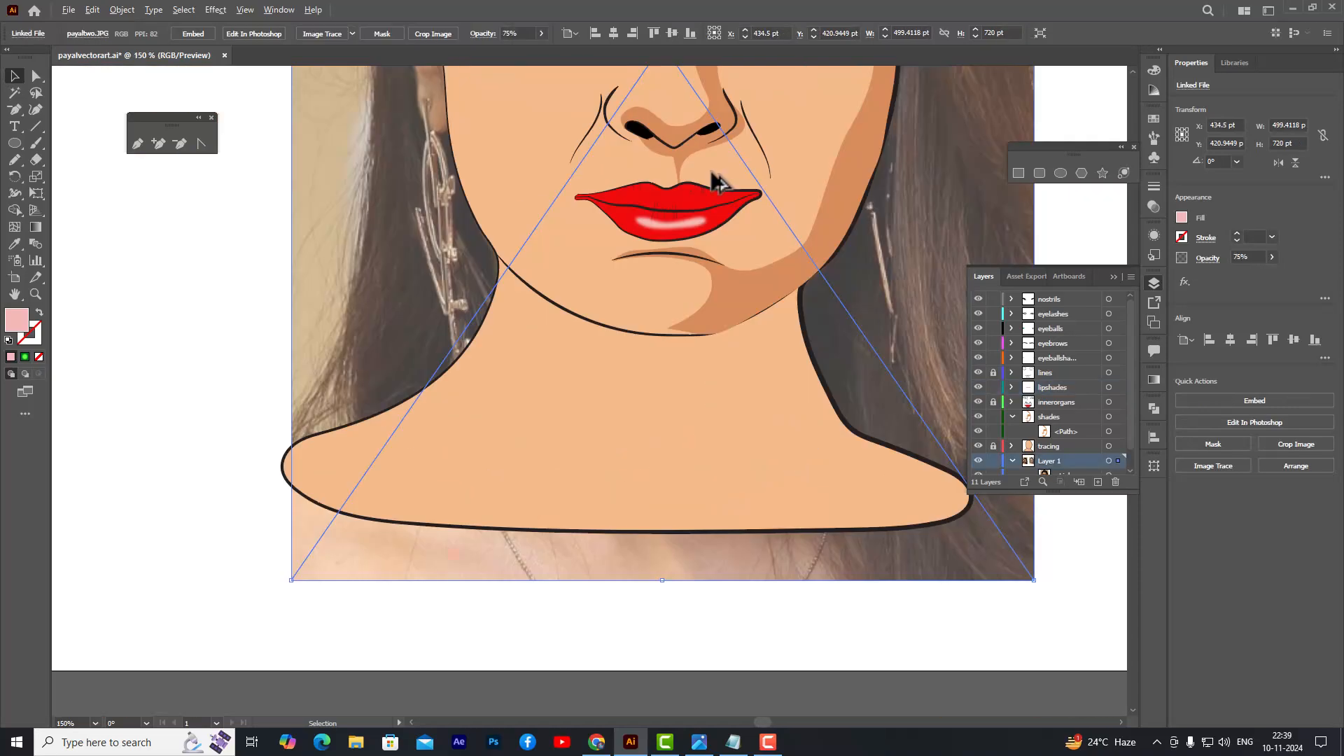
{"action": "scroll", "coordinate": [751, 127], "scroll_direction": "up", "scroll_amount": 4}
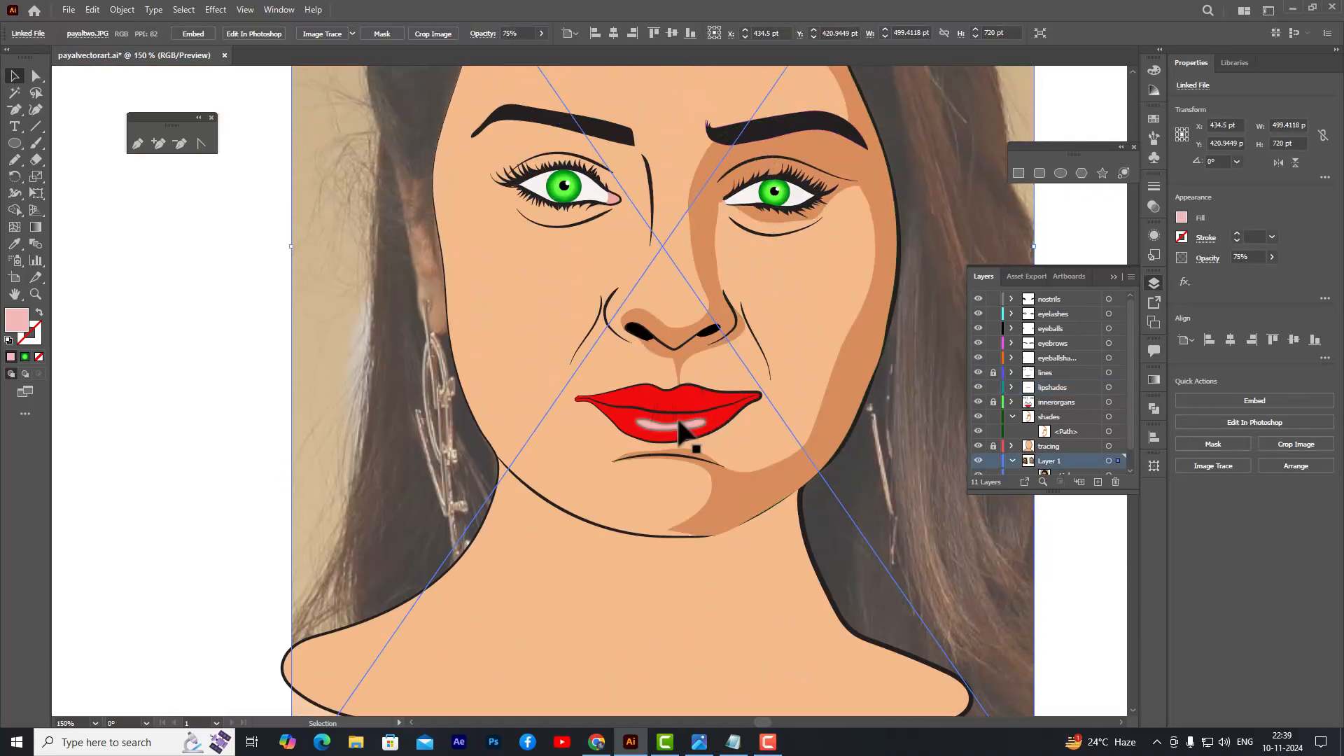
{"action": "left_click", "coordinate": [677, 425]}
{"action": "left_click", "coordinate": [448, 34]}
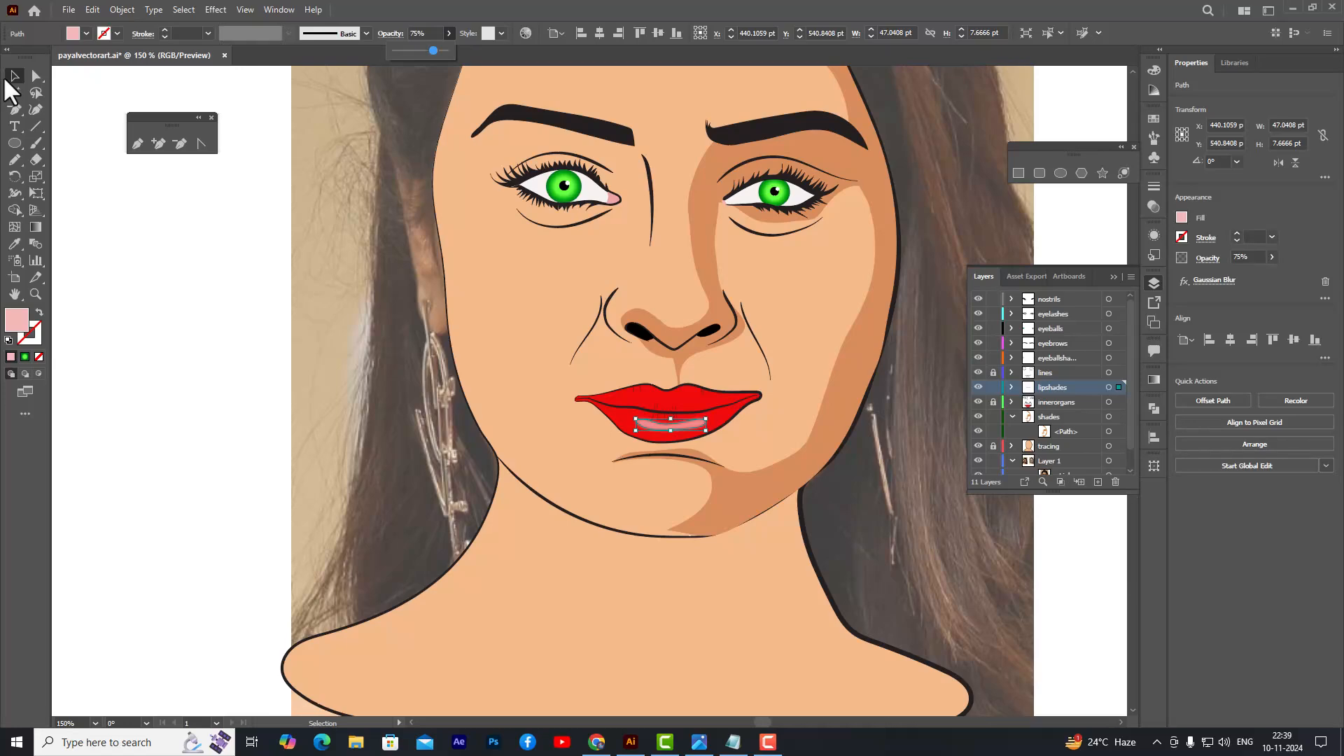
{"action": "left_click", "coordinate": [190, 247]}
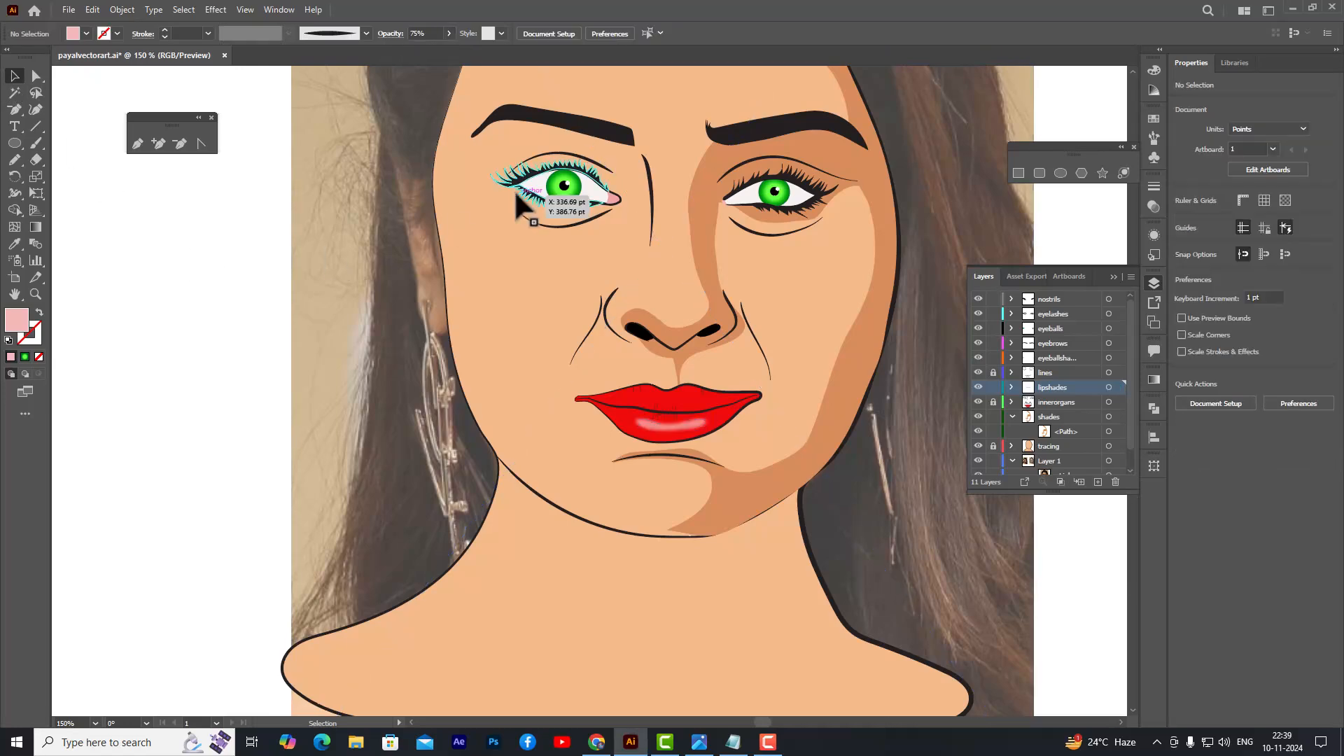
- Compare the whole portrait with the reference photo and examine the face shading up close
{"action": "key", "text": "ctrl+minus"}
{"action": "key", "text": "ctrl+minus"}
{"action": "key", "text": "ctrl+minus"}
{"action": "scroll", "coordinate": [702, 184], "scroll_direction": "up", "scroll_amount": 3}
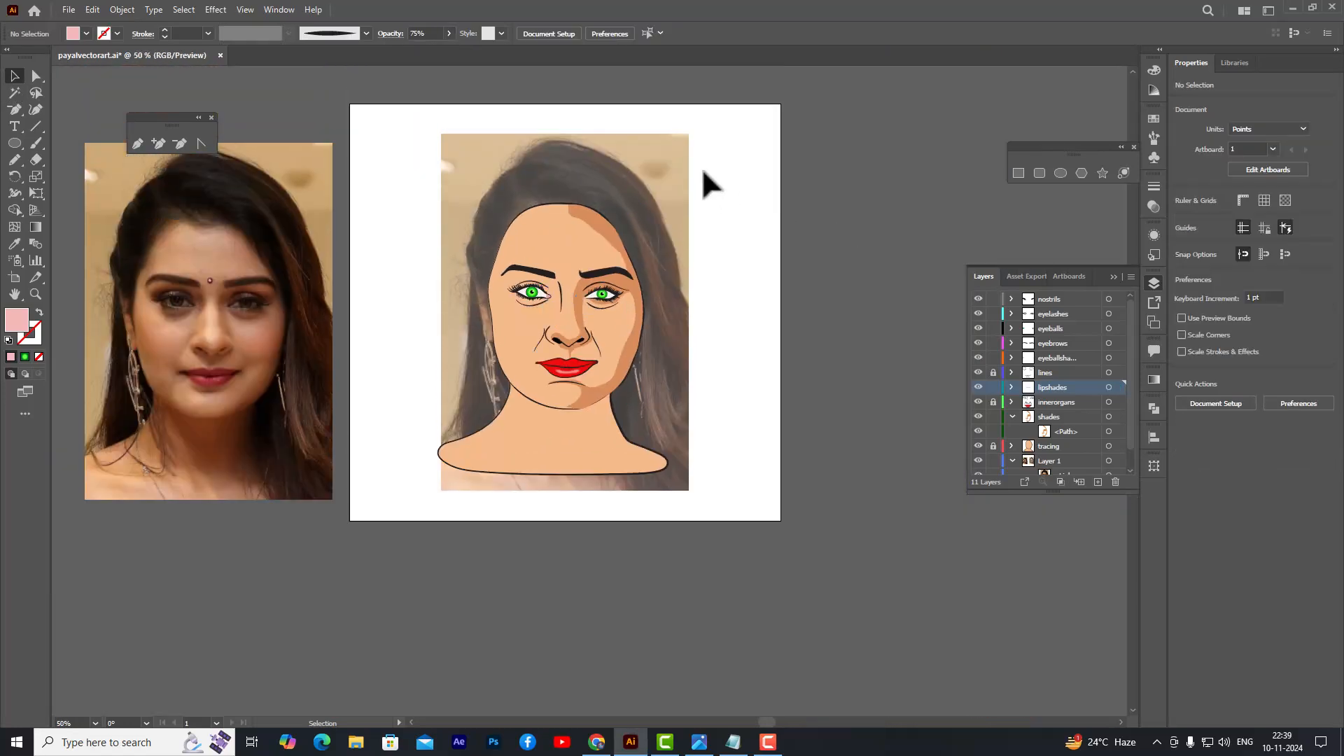
{"action": "scroll", "coordinate": [694, 237], "scroll_direction": "up", "scroll_amount": 2}
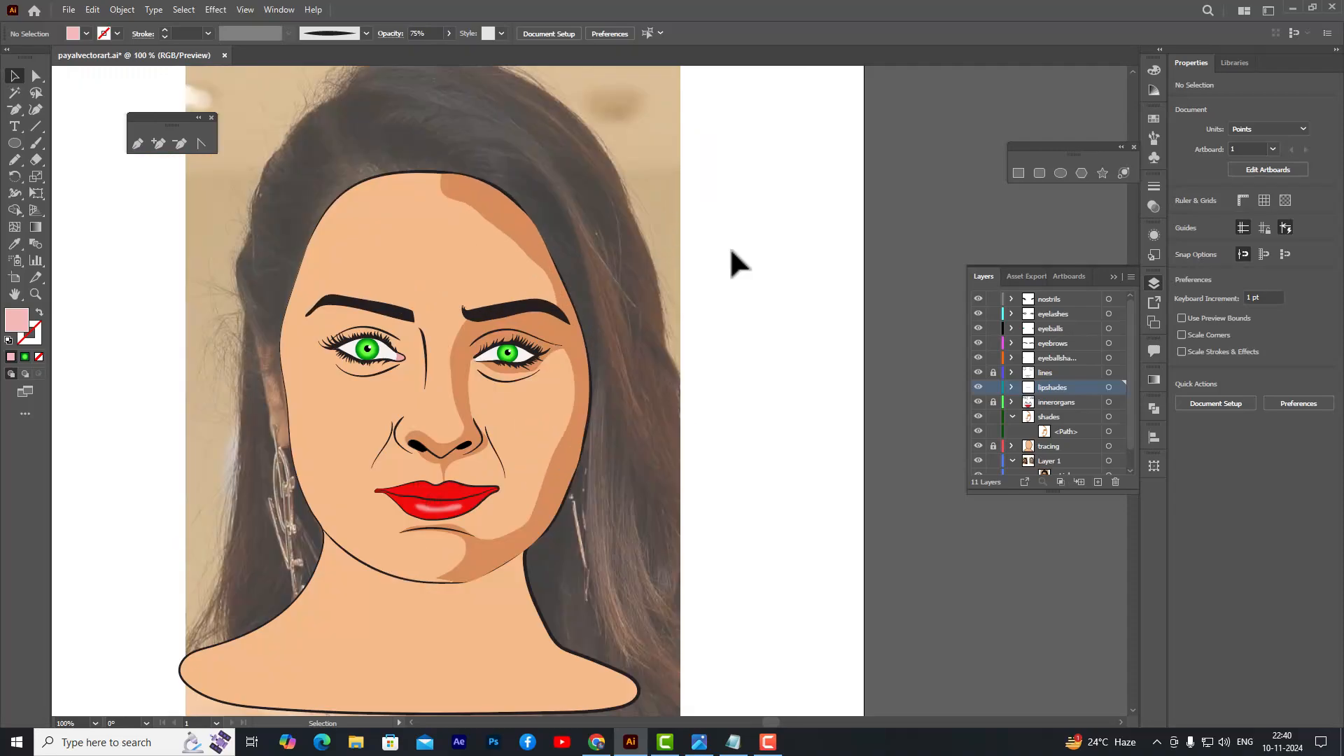
{"action": "left_click_drag", "start_coordinate": [684, 315], "coordinate": [854, 249]}
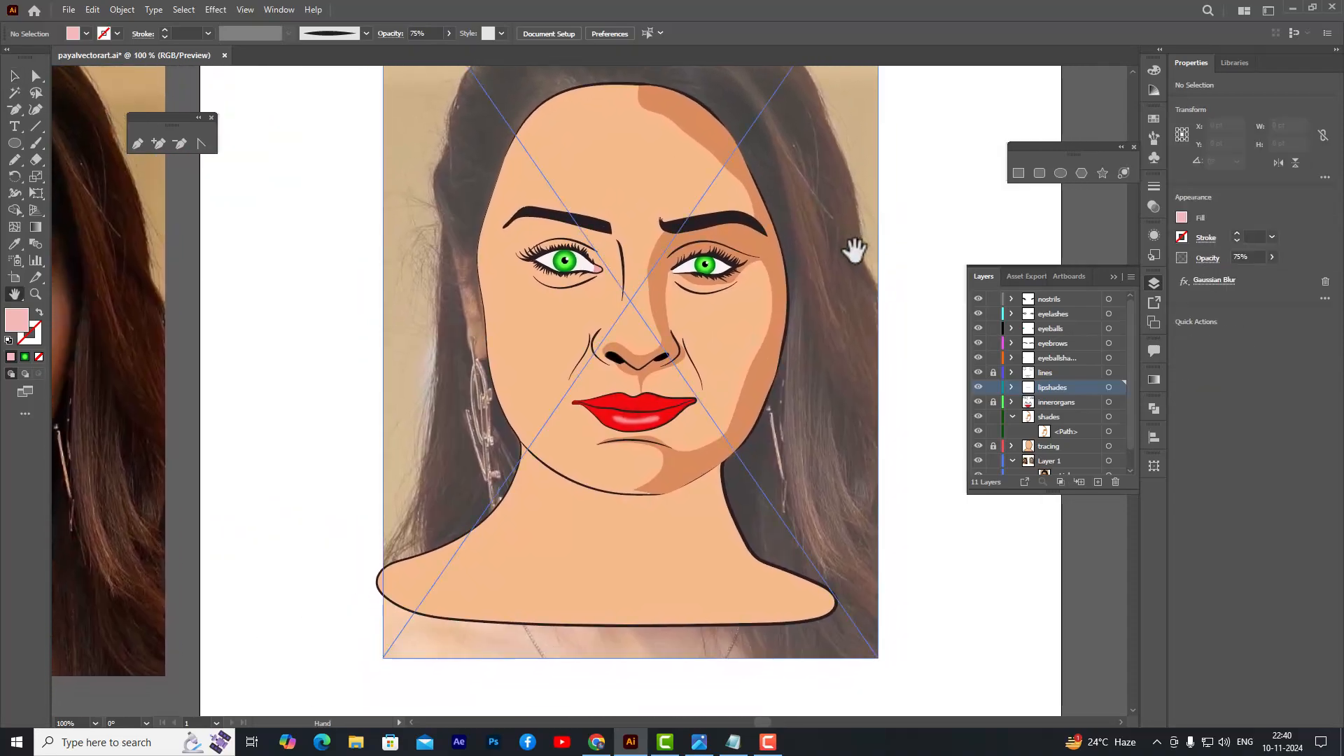
{"action": "scroll", "coordinate": [908, 240], "scroll_direction": "up", "scroll_amount": 1}
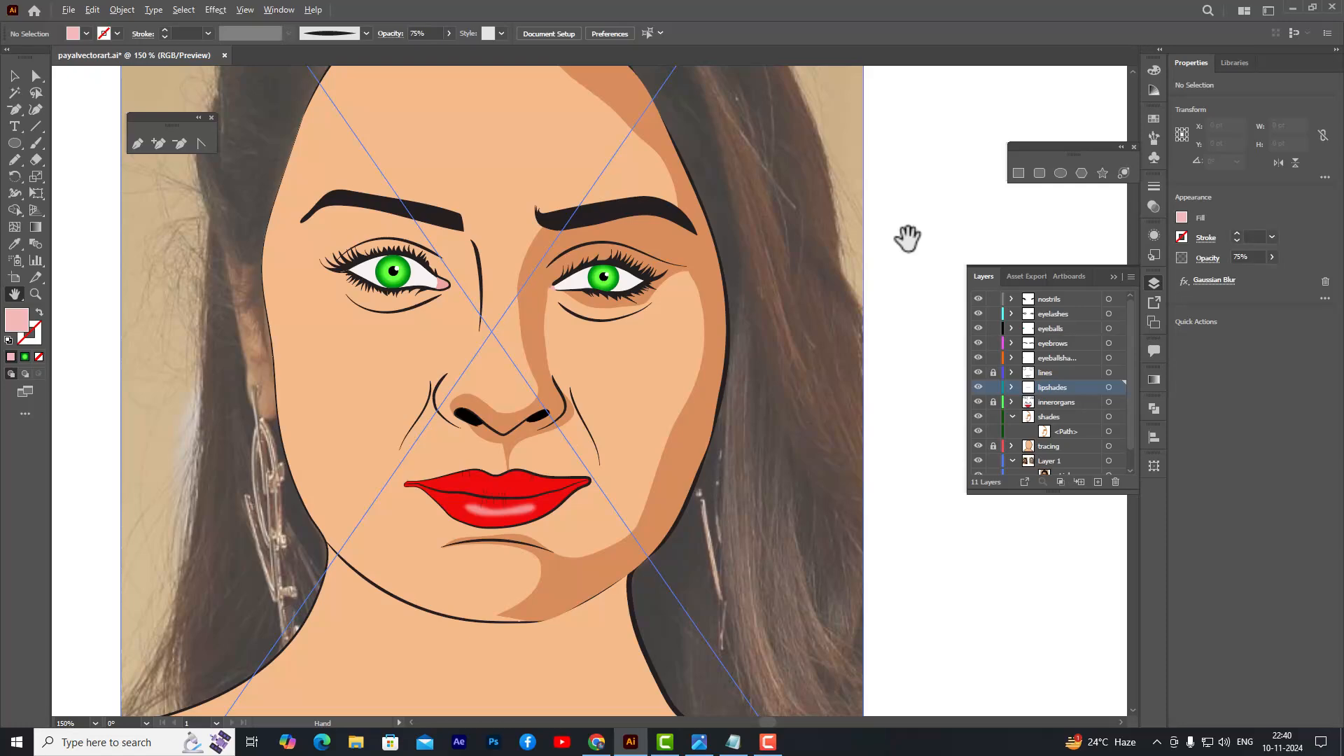
{"action": "left_click_drag", "start_coordinate": [867, 249], "coordinate": [981, 264]}
- Refine the nose-side shade's edge below the inner corner of the right-hand eye by adjusting its anchor points and handles
{"action": "left_click", "coordinate": [37, 75]}
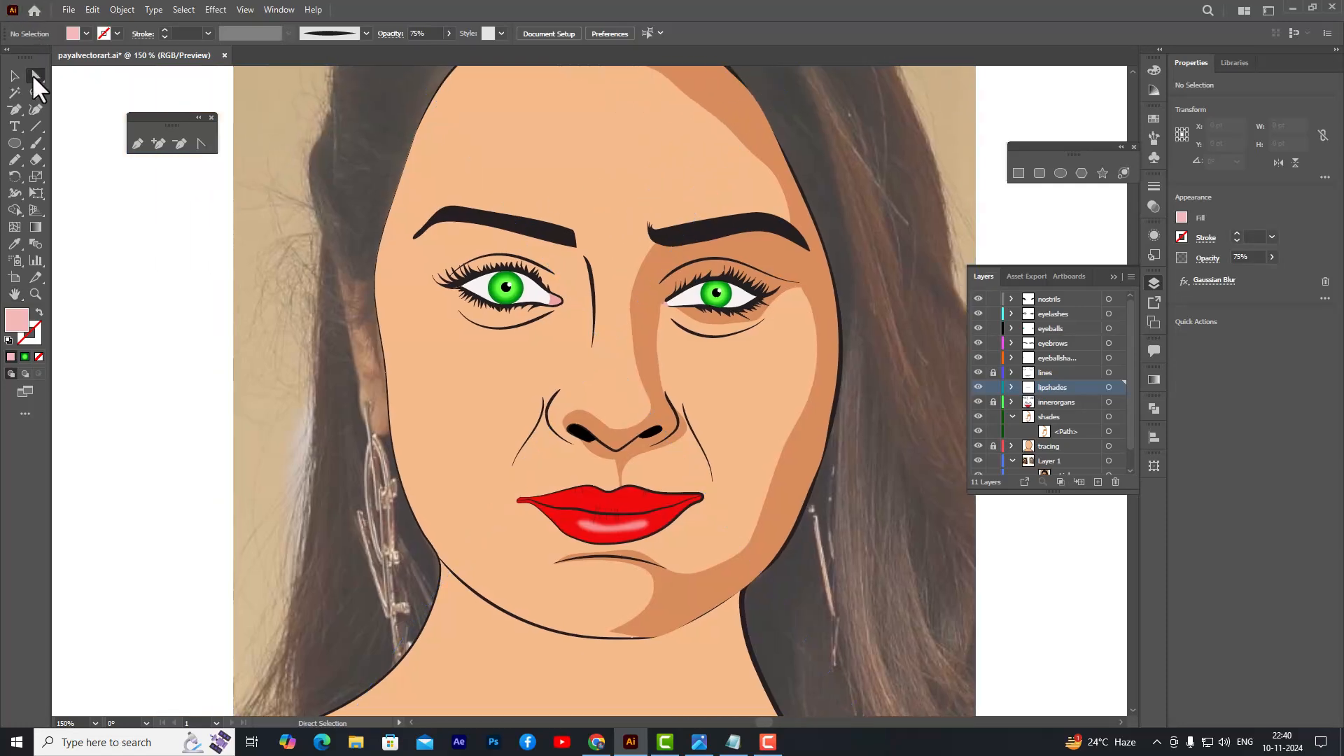
{"action": "left_click", "coordinate": [682, 343]}
{"action": "scroll", "coordinate": [683, 343], "scroll_direction": "up", "scroll_amount": 2}
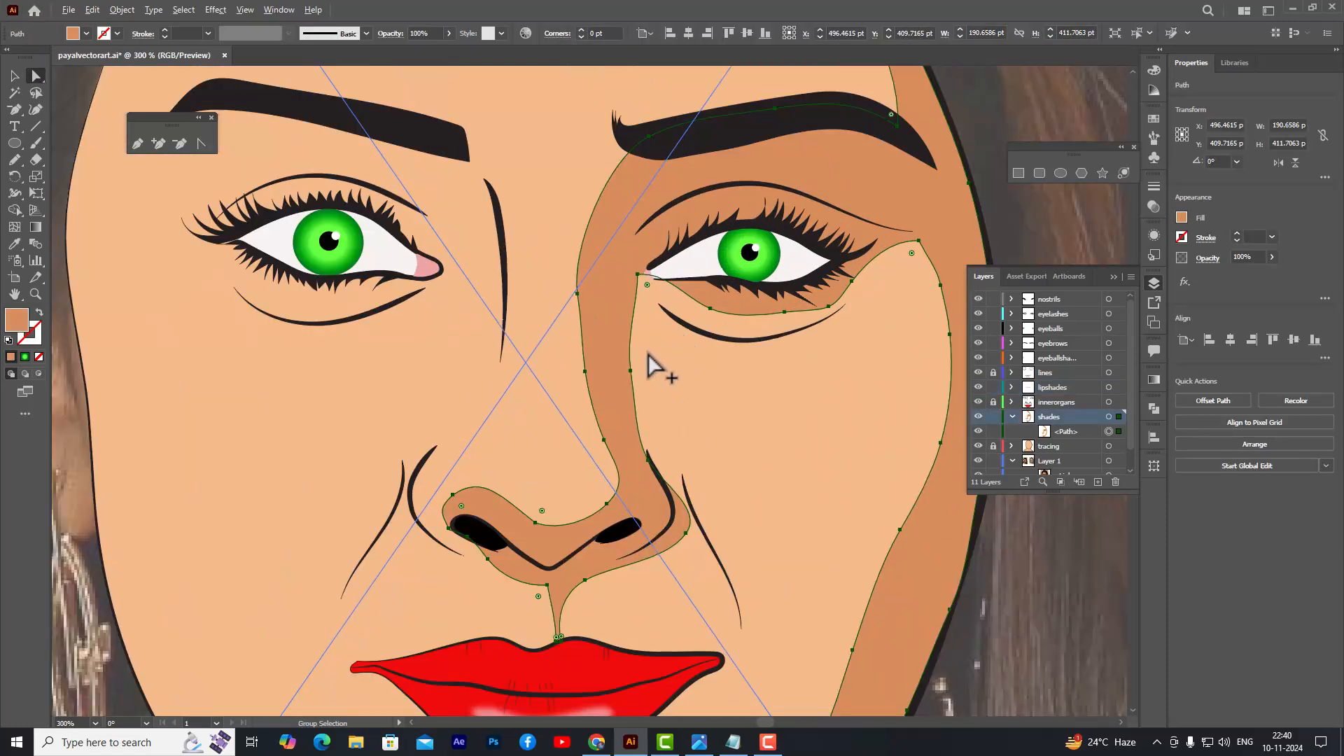
{"action": "left_click", "coordinate": [638, 275]}
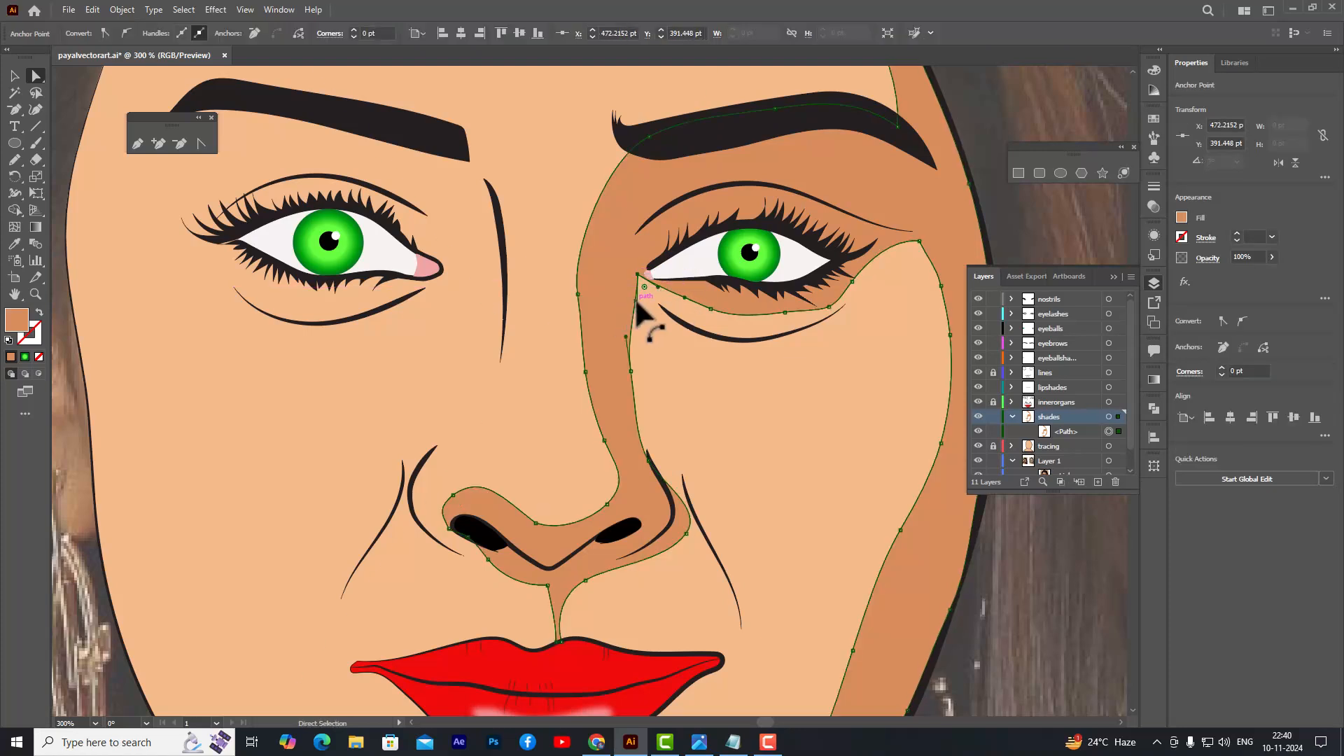
{"action": "left_click_drag", "start_coordinate": [636, 302], "coordinate": [631, 304]}
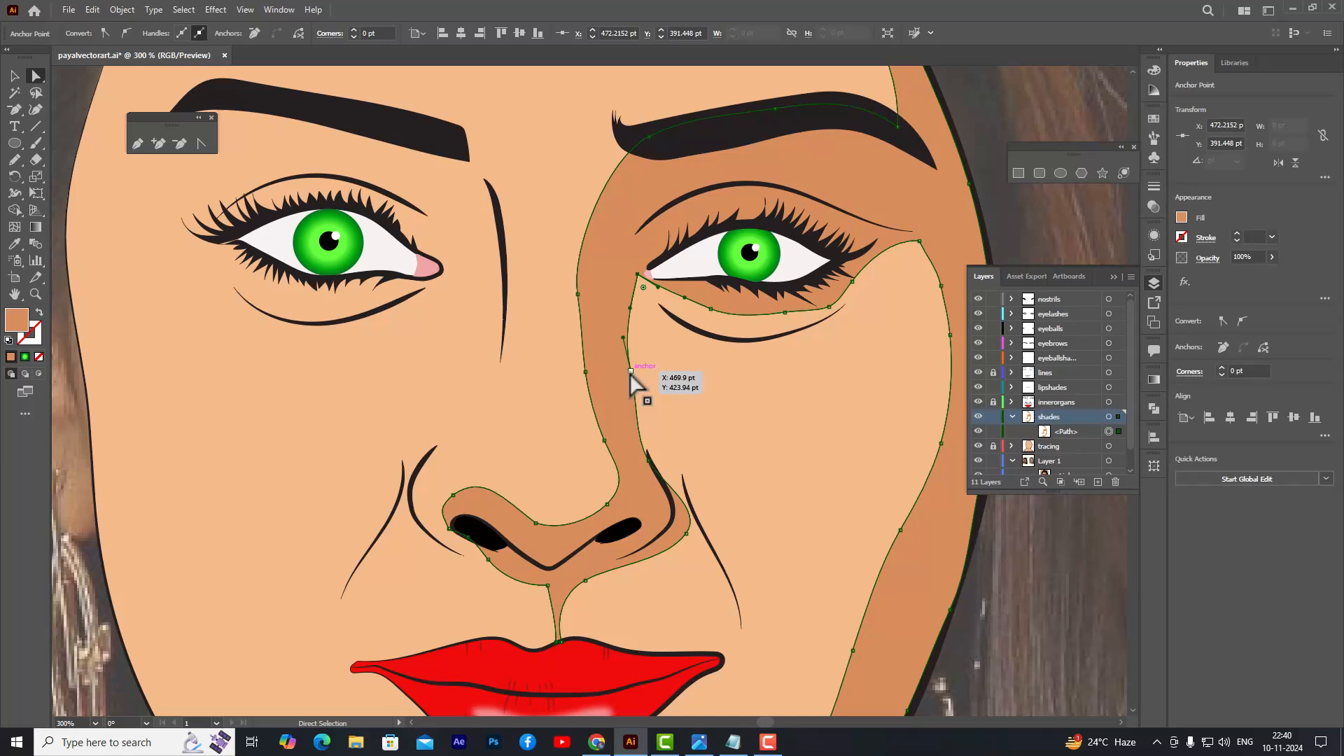
{"action": "left_click_drag", "start_coordinate": [631, 371], "coordinate": [624, 382]}
{"action": "left_click", "coordinate": [670, 370]}
- Reshape the tip and lower edge of the chin shade so they follow the black jaw outline
{"action": "key", "text": "ctrl+1"}
{"action": "scroll", "coordinate": [681, 490], "scroll_direction": "up", "scroll_amount": 3}
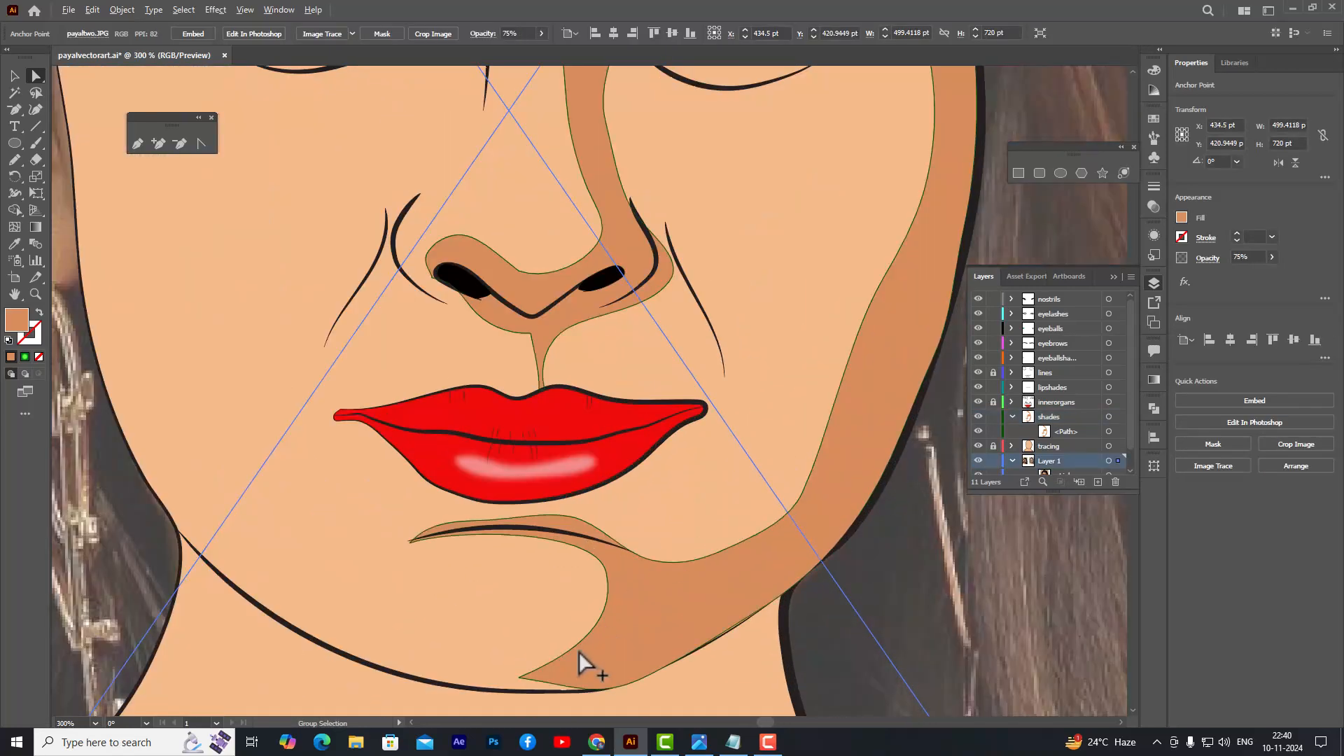
{"action": "left_click", "coordinate": [518, 677]}
{"action": "left_click_drag", "start_coordinate": [516, 677], "coordinate": [520, 692]}
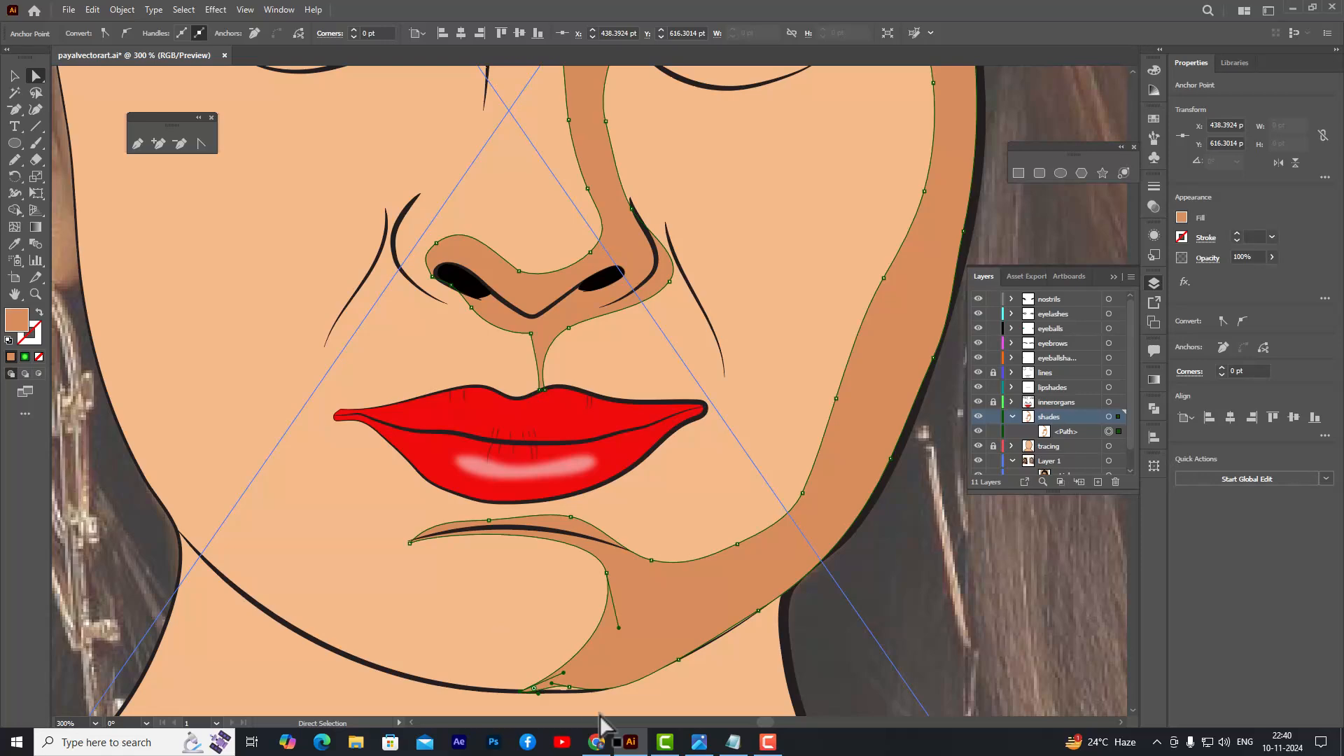
{"action": "scroll", "coordinate": [526, 672], "scroll_direction": "up", "scroll_amount": 4}
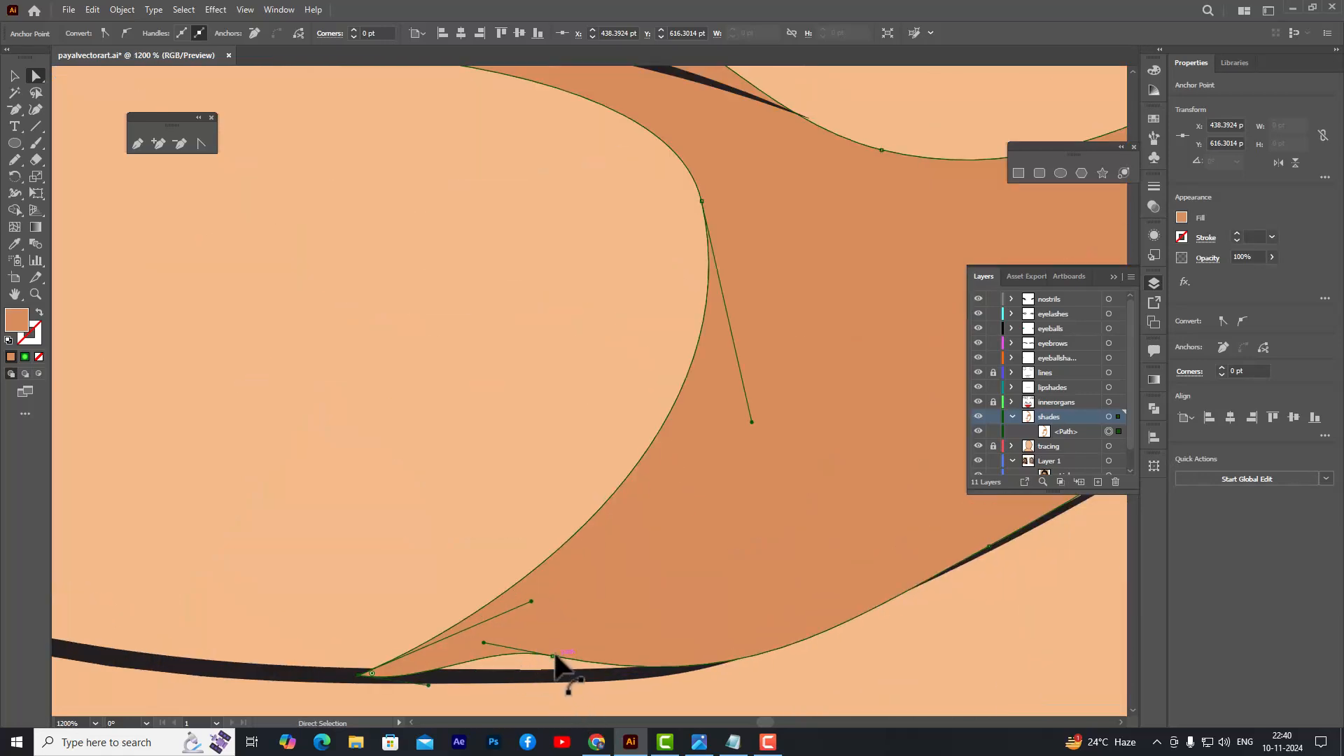
{"action": "mouse_move", "coordinate": [554, 657]}
{"action": "left_mouse_down"}
{"action": "mouse_move", "coordinate": [556, 674]}
{"action": "mouse_move", "coordinate": [490, 662]}
{"action": "mouse_move", "coordinate": [496, 678]}
{"action": "mouse_move", "coordinate": [590, 672]}
{"action": "left_mouse_up"}
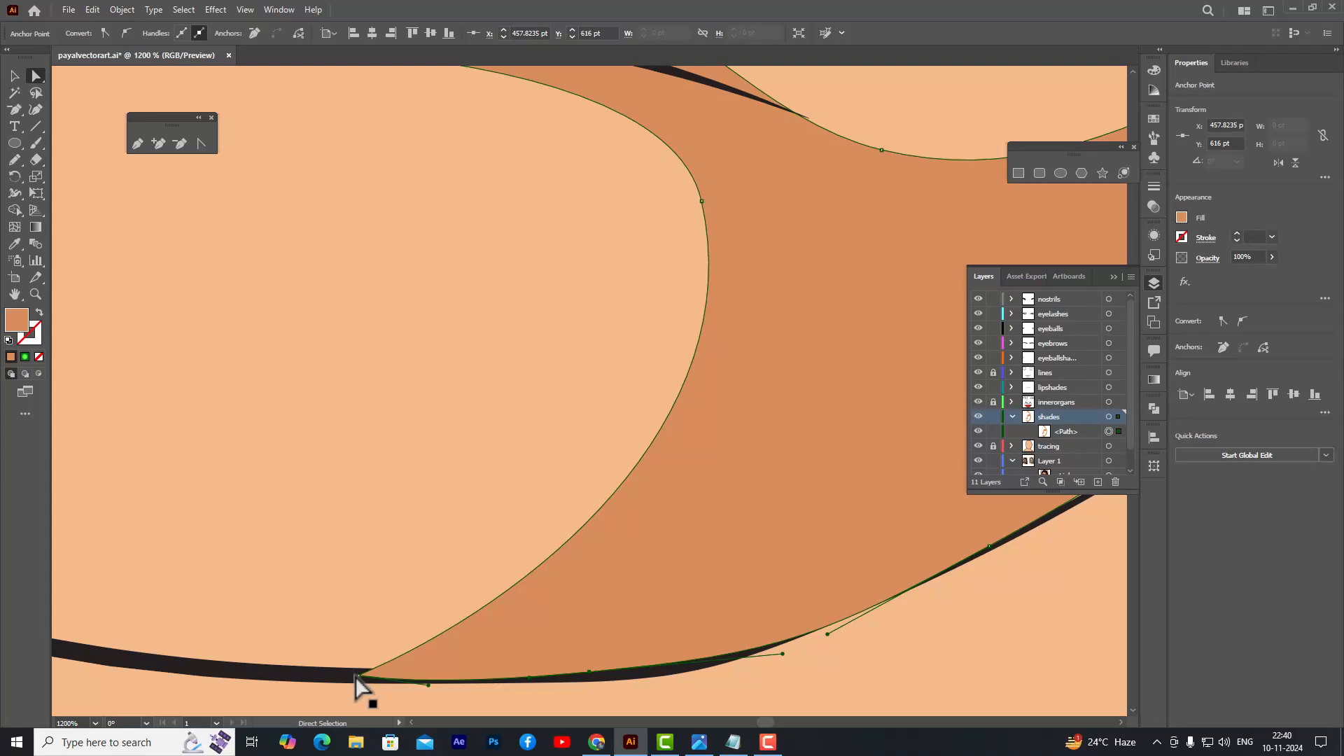
{"action": "left_click_drag", "start_coordinate": [357, 679], "coordinate": [363, 683]}
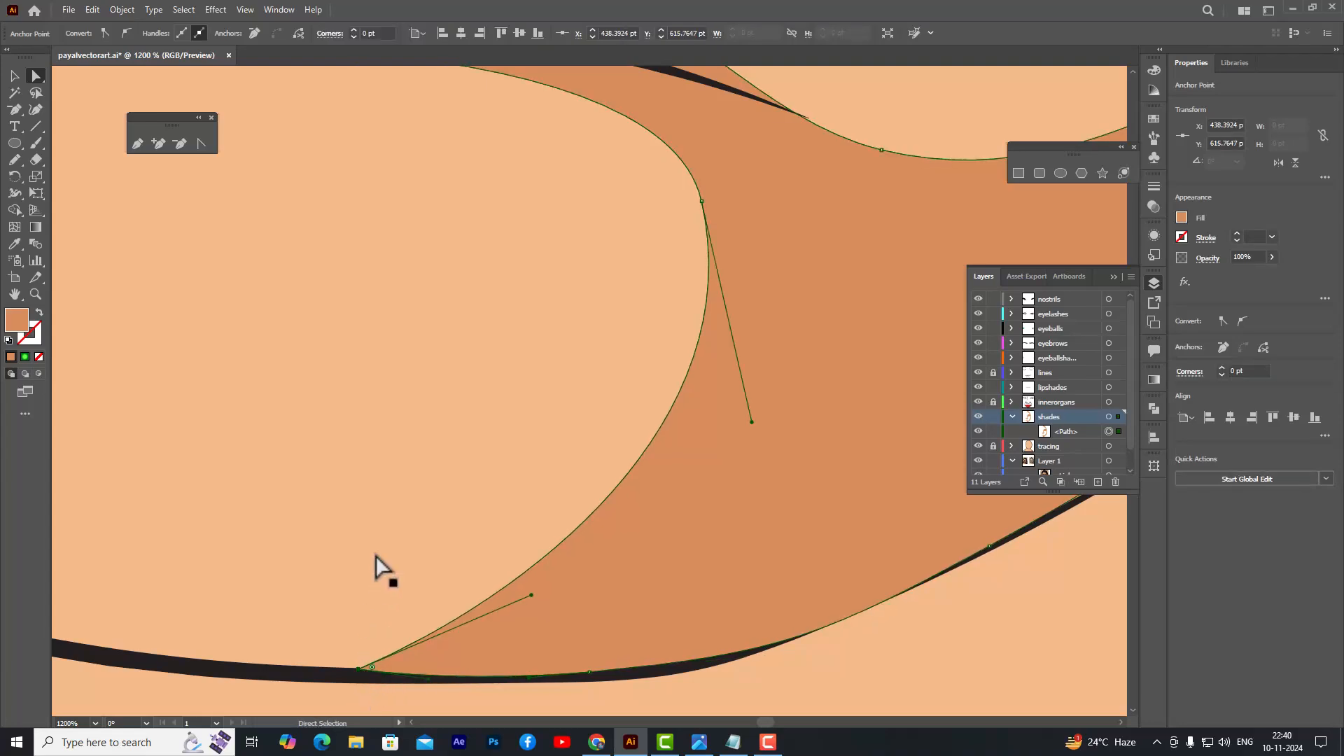
{"action": "left_click", "coordinate": [376, 558]}
- Clear the selection and make the shades layer the active layer
{"action": "scroll", "coordinate": [469, 481], "scroll_direction": "down", "scroll_amount": 4}
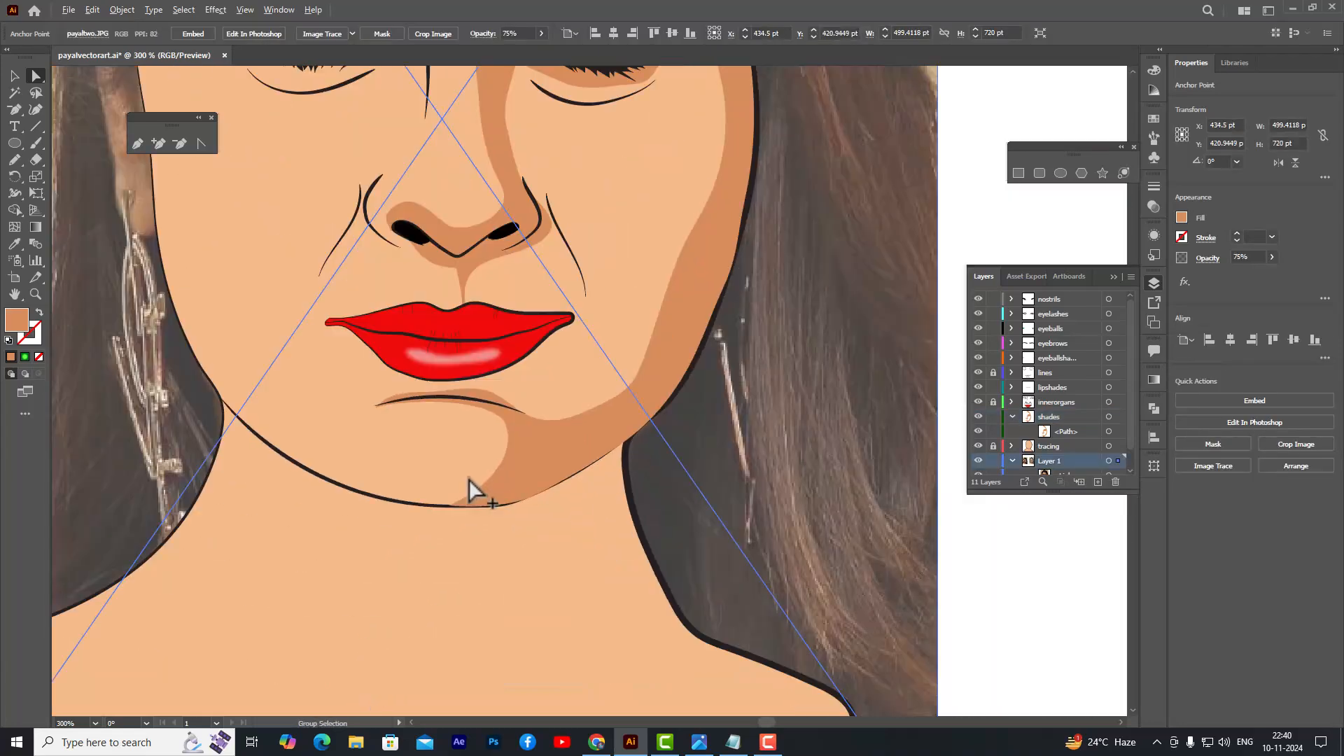
{"action": "scroll", "coordinate": [469, 480], "scroll_direction": "down", "scroll_amount": 3}
{"action": "left_click", "coordinate": [749, 434]}
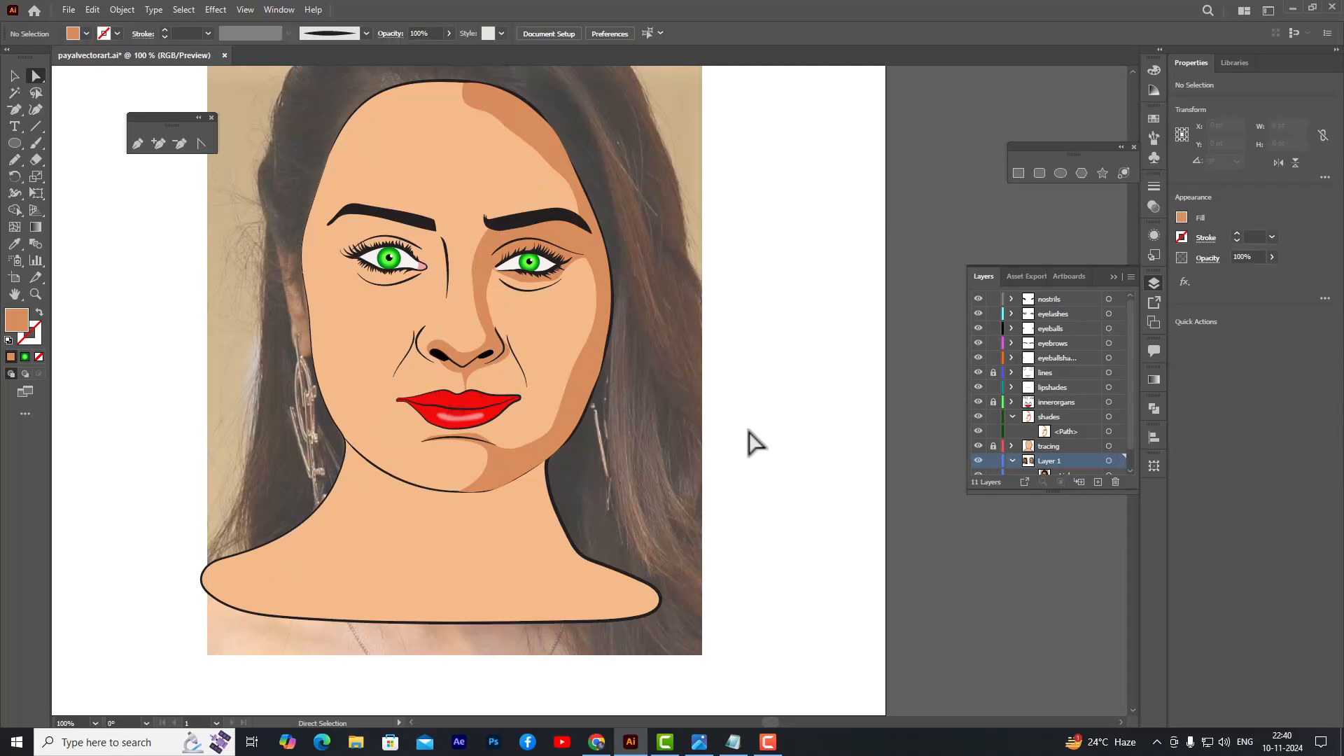
{"action": "key", "text": "h"}
{"action": "left_click_drag", "start_coordinate": [714, 399], "coordinate": [900, 387]}
{"action": "scroll", "coordinate": [840, 480], "scroll_direction": "up", "scroll_amount": 1}
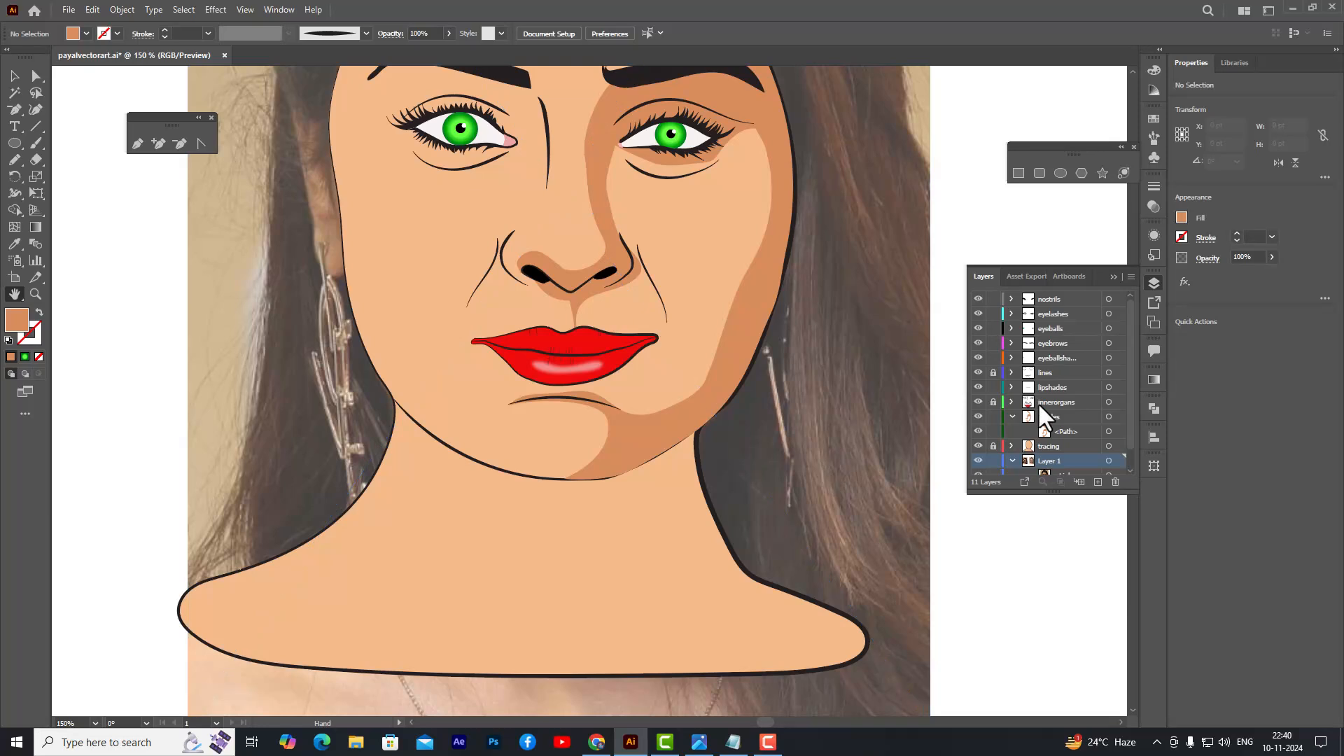
{"action": "left_click", "coordinate": [1070, 416]}
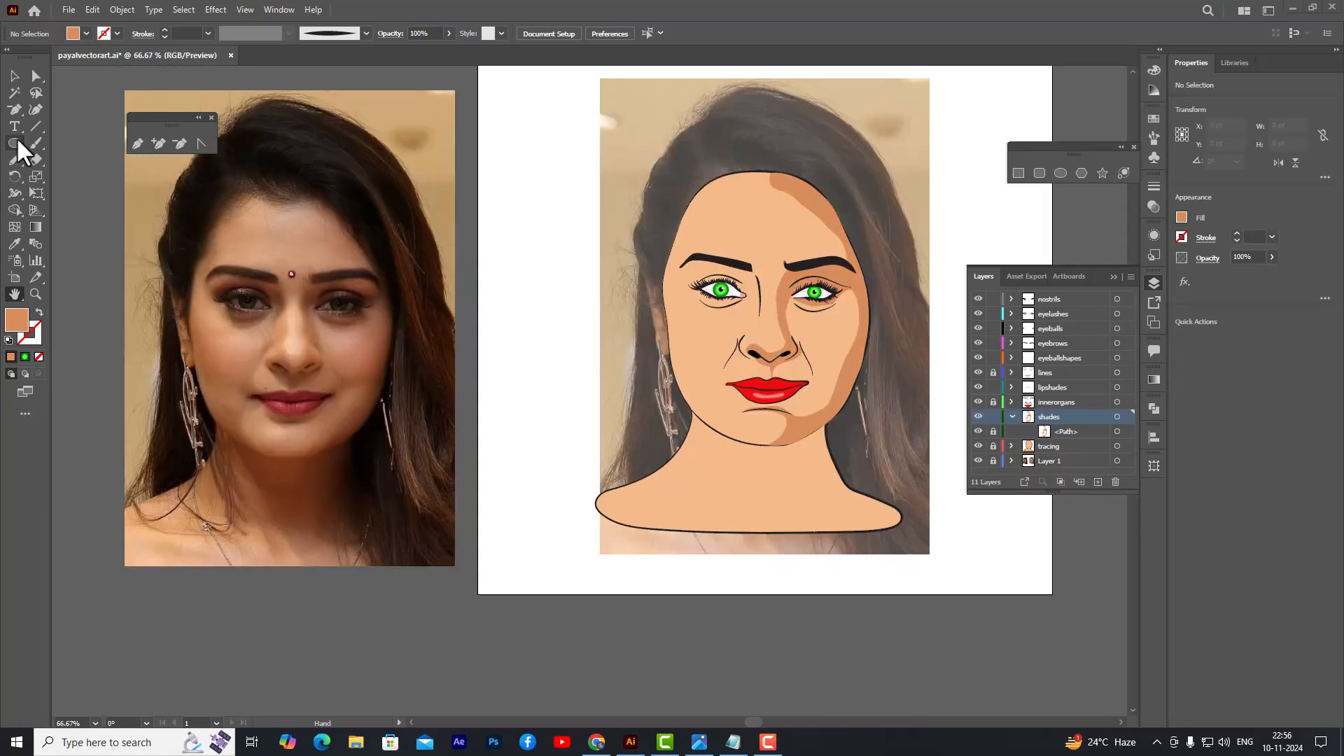
- Draw a D88D5B shade about 114 × 129 pt with the Pencil tool along the neck's right-hand side, from the jaw to the shoulder
{"action": "left_click", "coordinate": [15, 159]}
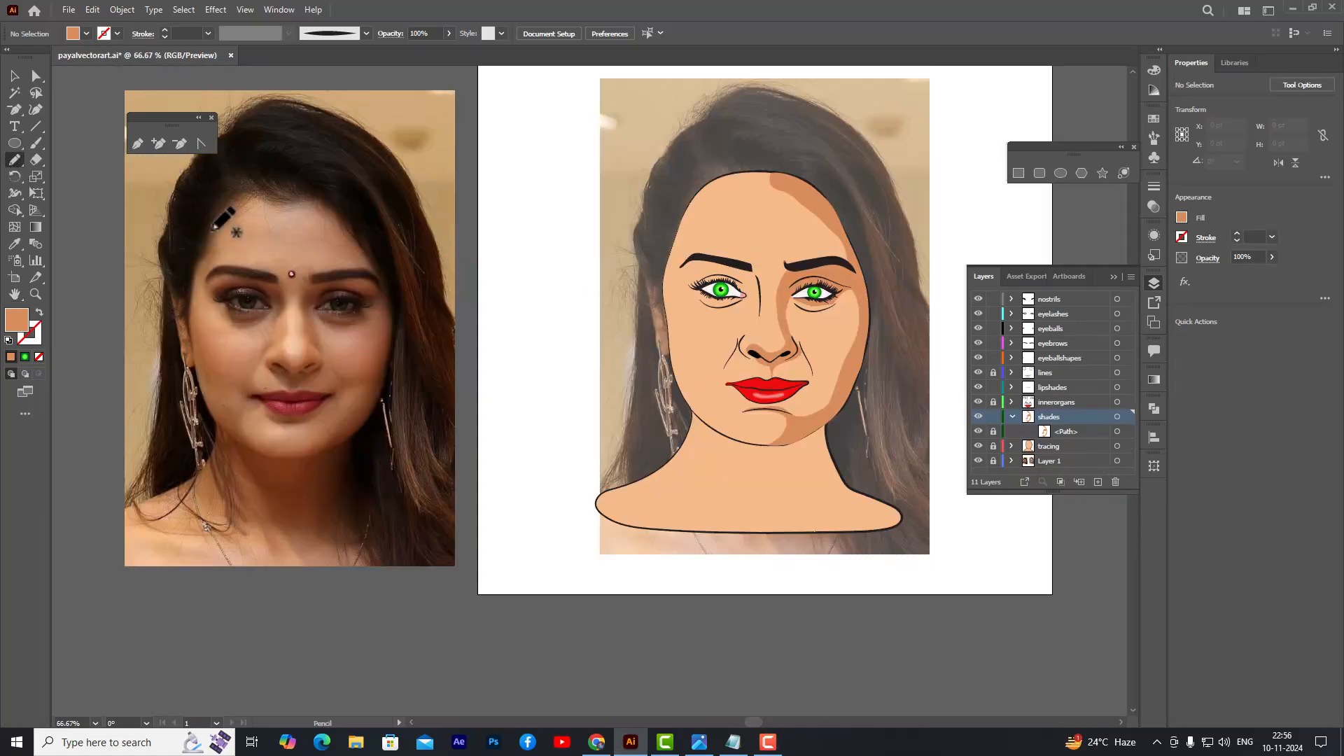
{"action": "double_click", "coordinate": [18, 322]}
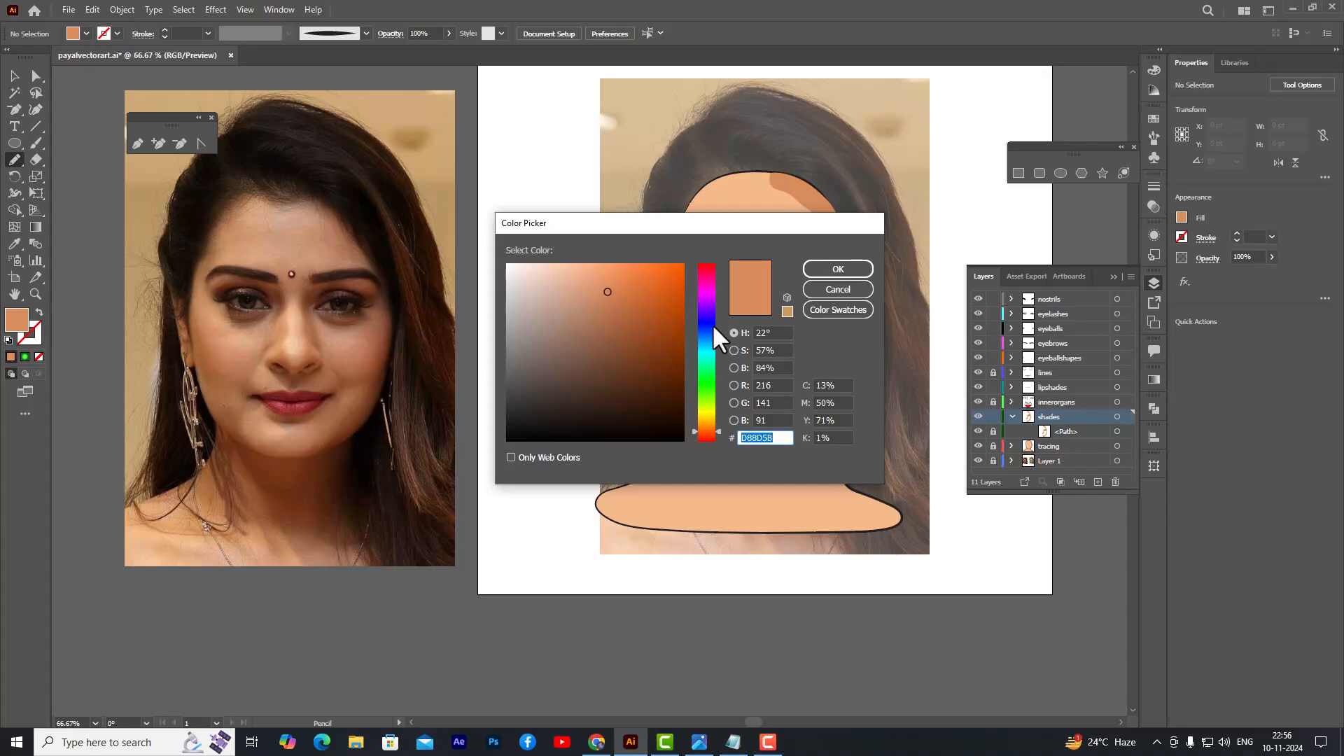
{"action": "left_click", "coordinate": [847, 270]}
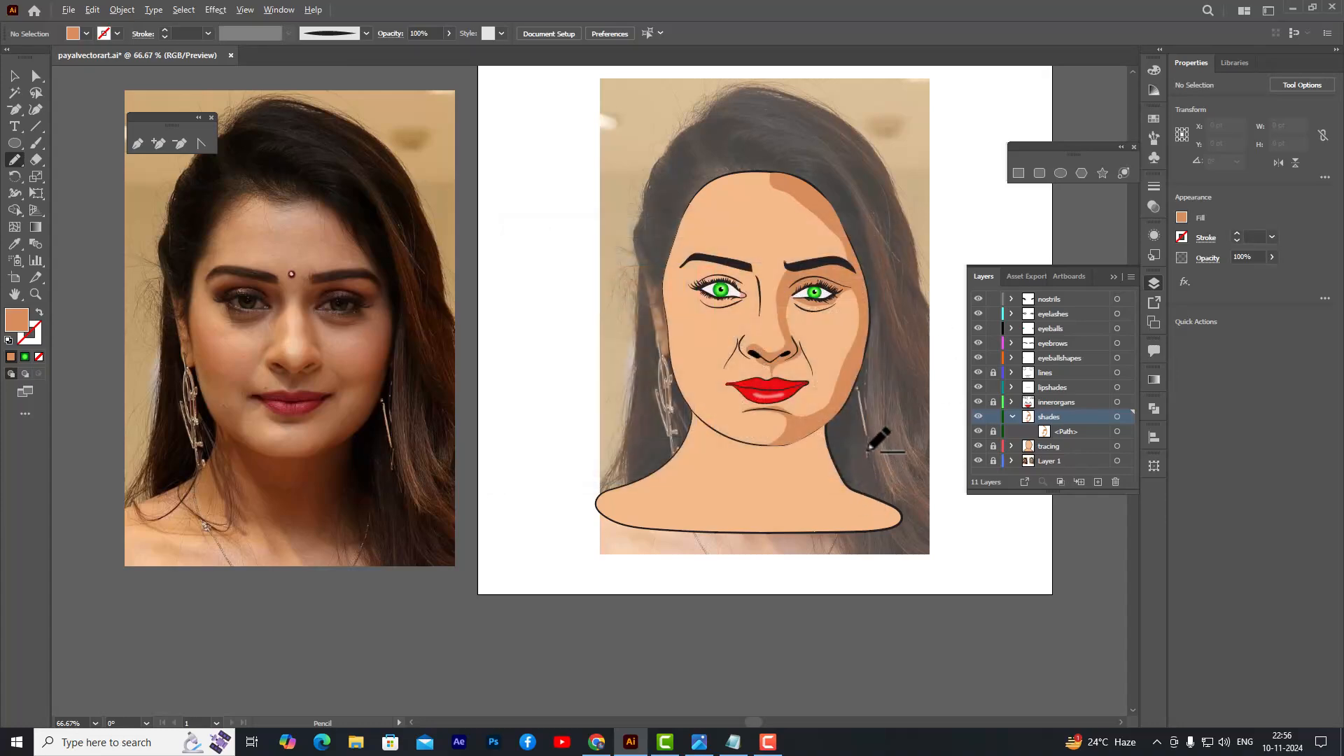
{"action": "scroll", "coordinate": [868, 449], "scroll_direction": "up", "scroll_amount": 2}
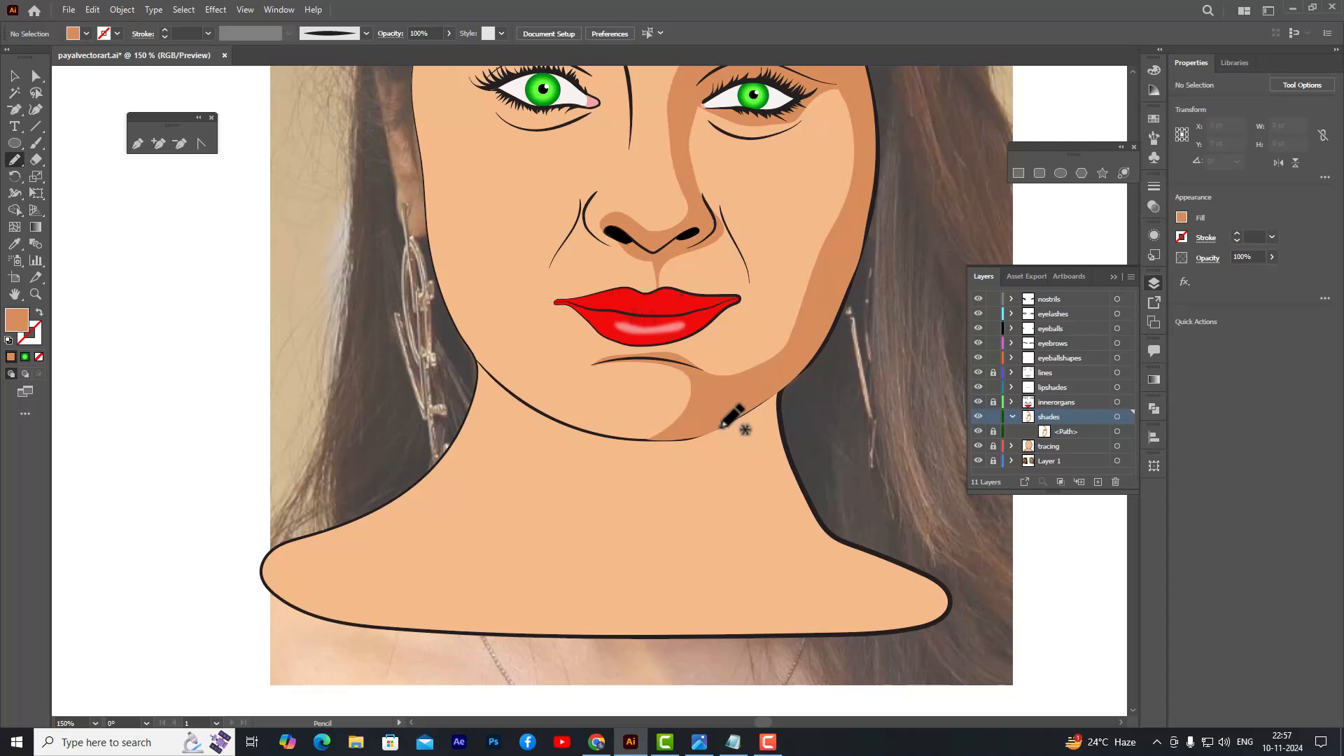
{"action": "mouse_move", "coordinate": [722, 427]}
{"action": "left_mouse_down"}
{"action": "mouse_move", "coordinate": [773, 520]}
{"action": "mouse_move", "coordinate": [824, 560]}
{"action": "mouse_move", "coordinate": [890, 582]}
{"action": "mouse_move", "coordinate": [808, 508]}
{"action": "mouse_move", "coordinate": [780, 392]}
{"action": "mouse_move", "coordinate": [720, 425]}
{"action": "left_mouse_up"}
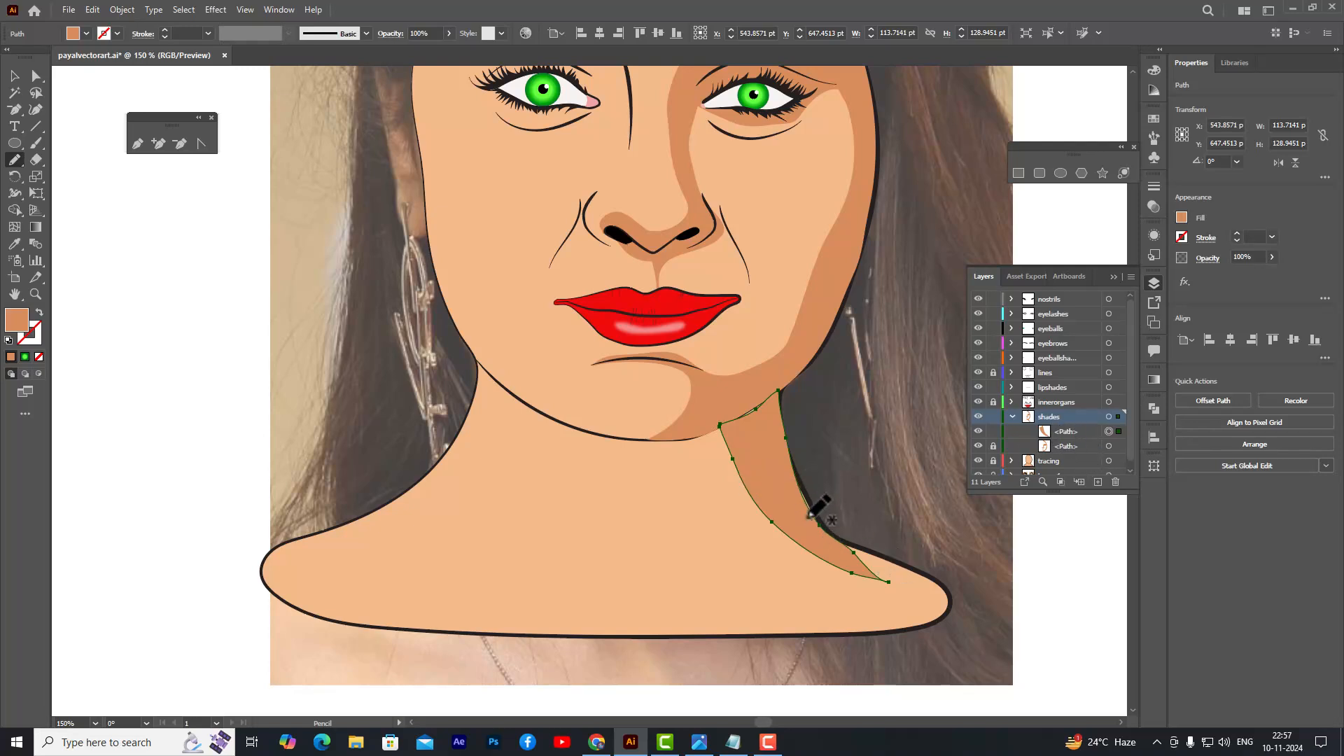
{"action": "left_click_drag", "start_coordinate": [842, 558], "coordinate": [888, 580]}
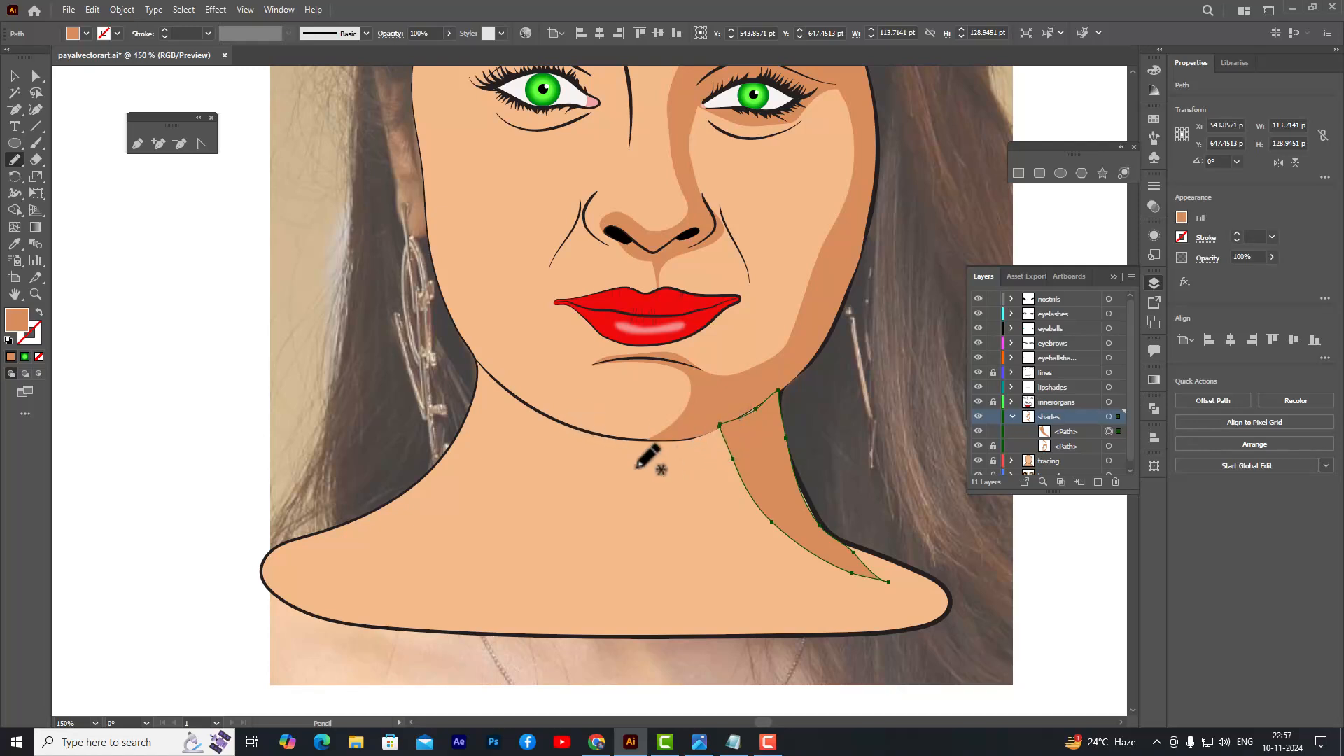
- Draw a narrow neck shade about 52 × 109 pt below the chin and widen its upper end along the jaw line
{"action": "mouse_move", "coordinate": [564, 427]}
{"action": "left_mouse_down"}
{"action": "mouse_move", "coordinate": [591, 469]}
{"action": "mouse_move", "coordinate": [582, 606]}
{"action": "left_mouse_up"}
{"action": "key", "text": "ctrl+z"}
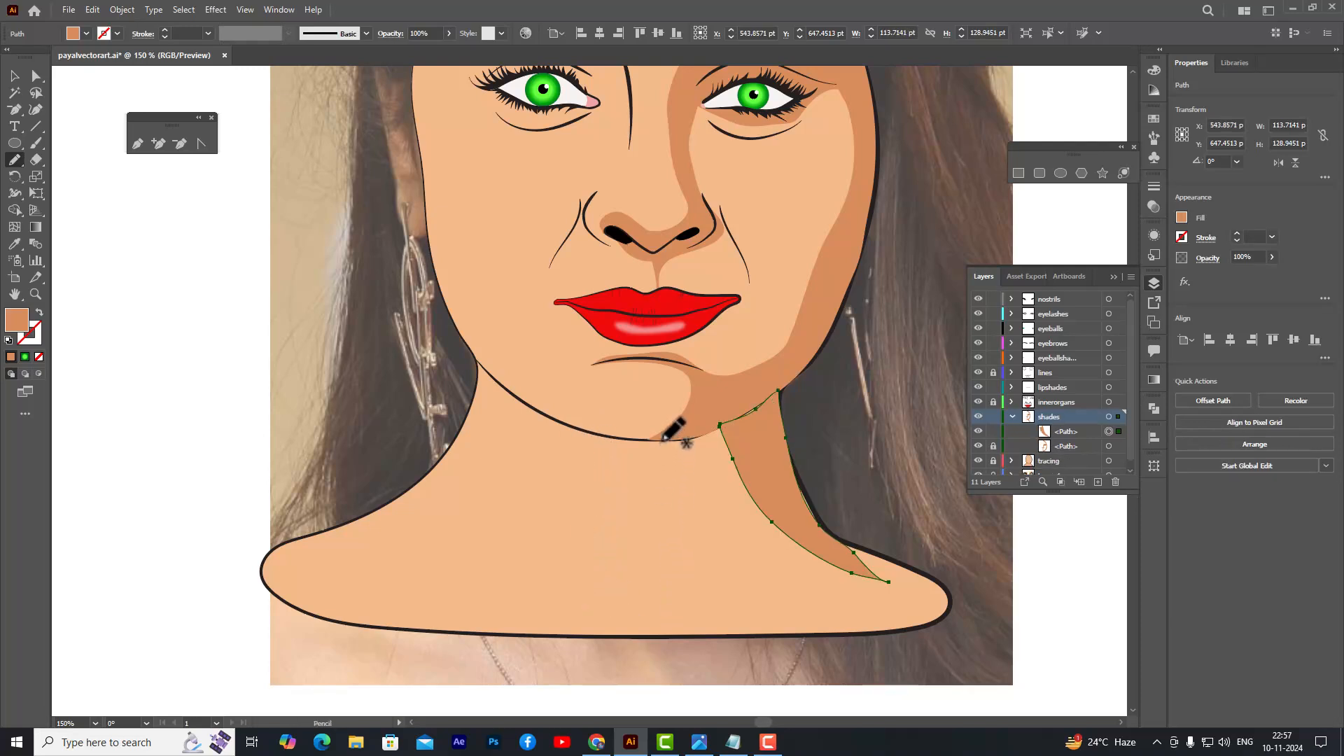
{"action": "mouse_move", "coordinate": [661, 440]}
{"action": "left_mouse_down"}
{"action": "mouse_move", "coordinate": [587, 602]}
{"action": "mouse_move", "coordinate": [595, 526]}
{"action": "mouse_move", "coordinate": [622, 446]}
{"action": "mouse_move", "coordinate": [658, 441]}
{"action": "left_mouse_up"}
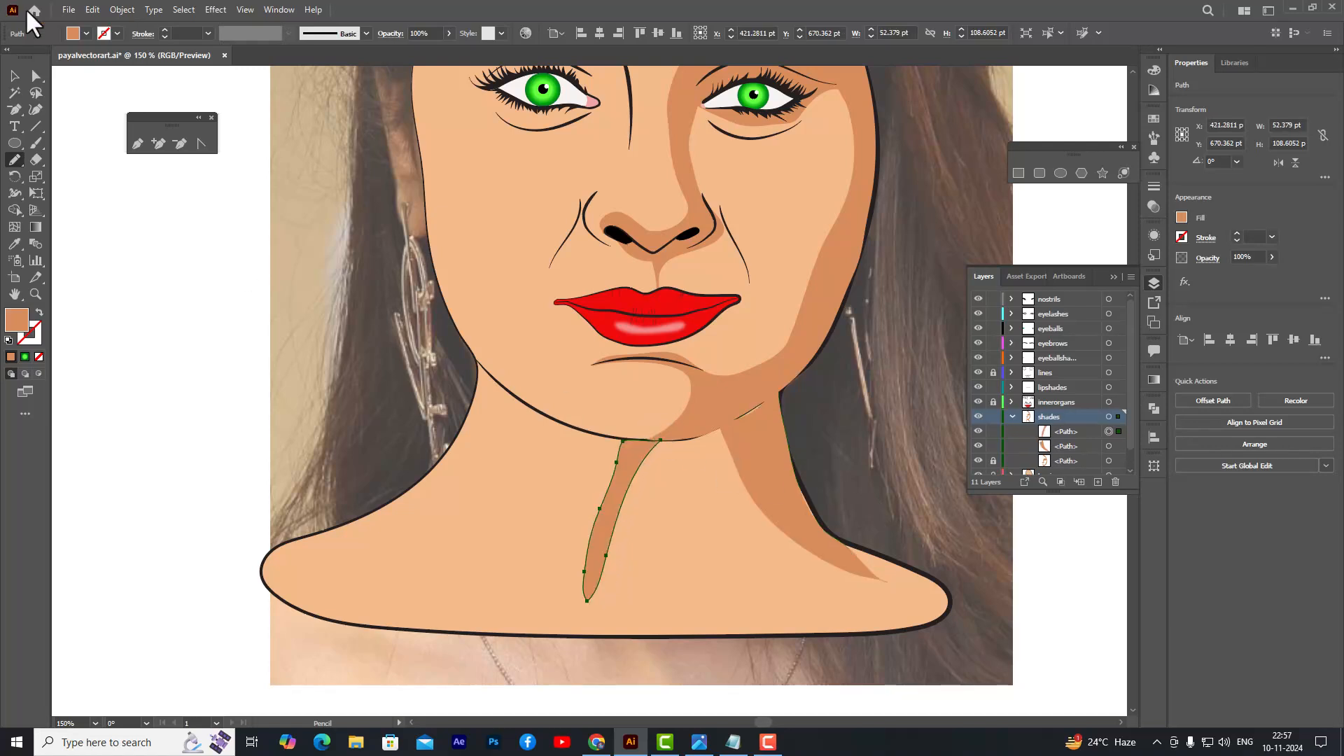
{"action": "left_click", "coordinate": [37, 76]}
{"action": "left_click_drag", "start_coordinate": [620, 441], "coordinate": [596, 526]}
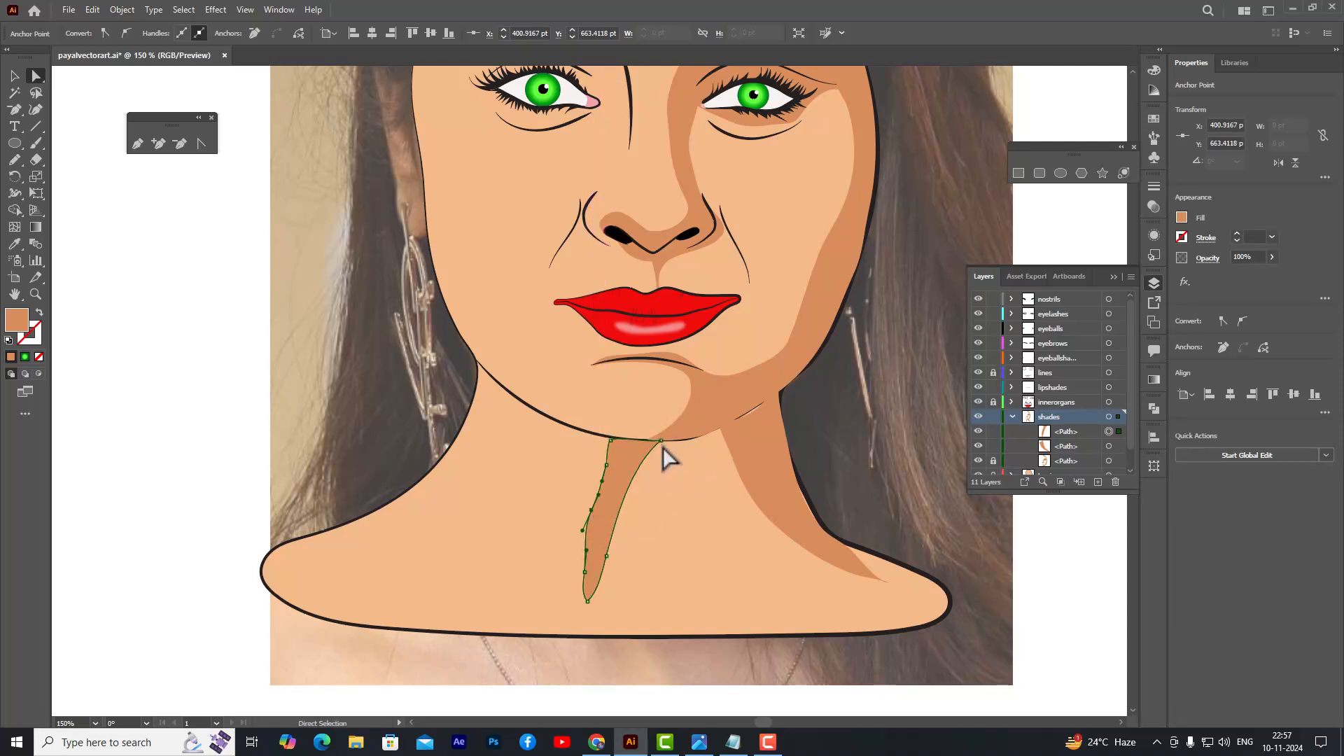
{"action": "mouse_move", "coordinate": [662, 442]}
{"action": "left_mouse_down"}
{"action": "mouse_move", "coordinate": [677, 454]}
{"action": "mouse_move", "coordinate": [682, 440]}
{"action": "left_mouse_up"}
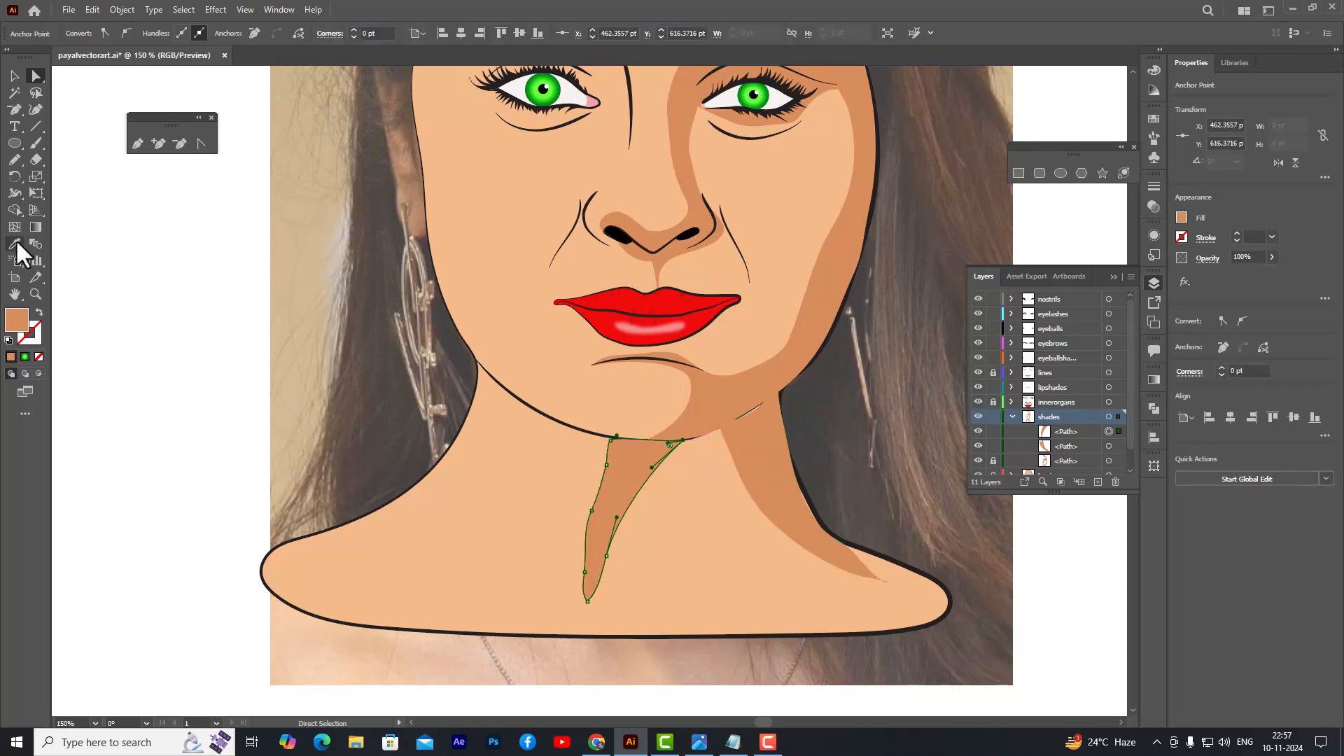
- Extend the narrow neck shade along the underside of the jaw toward the right-hand neck shade and clear the selection
{"action": "left_click", "coordinate": [14, 159]}
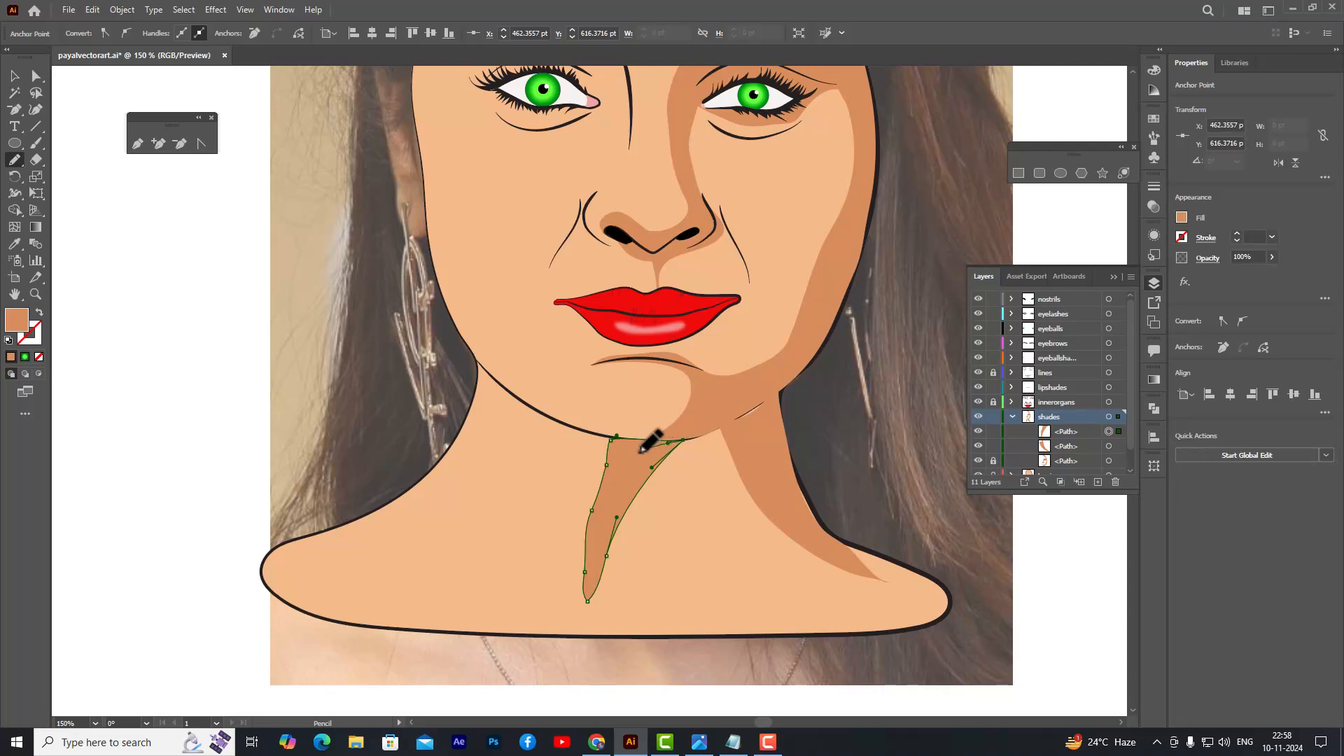
{"action": "mouse_move", "coordinate": [648, 457]}
{"action": "left_mouse_down"}
{"action": "mouse_move", "coordinate": [706, 466]}
{"action": "mouse_move", "coordinate": [755, 414]}
{"action": "mouse_move", "coordinate": [658, 442]}
{"action": "left_mouse_up"}
{"action": "left_click", "coordinate": [14, 75]}
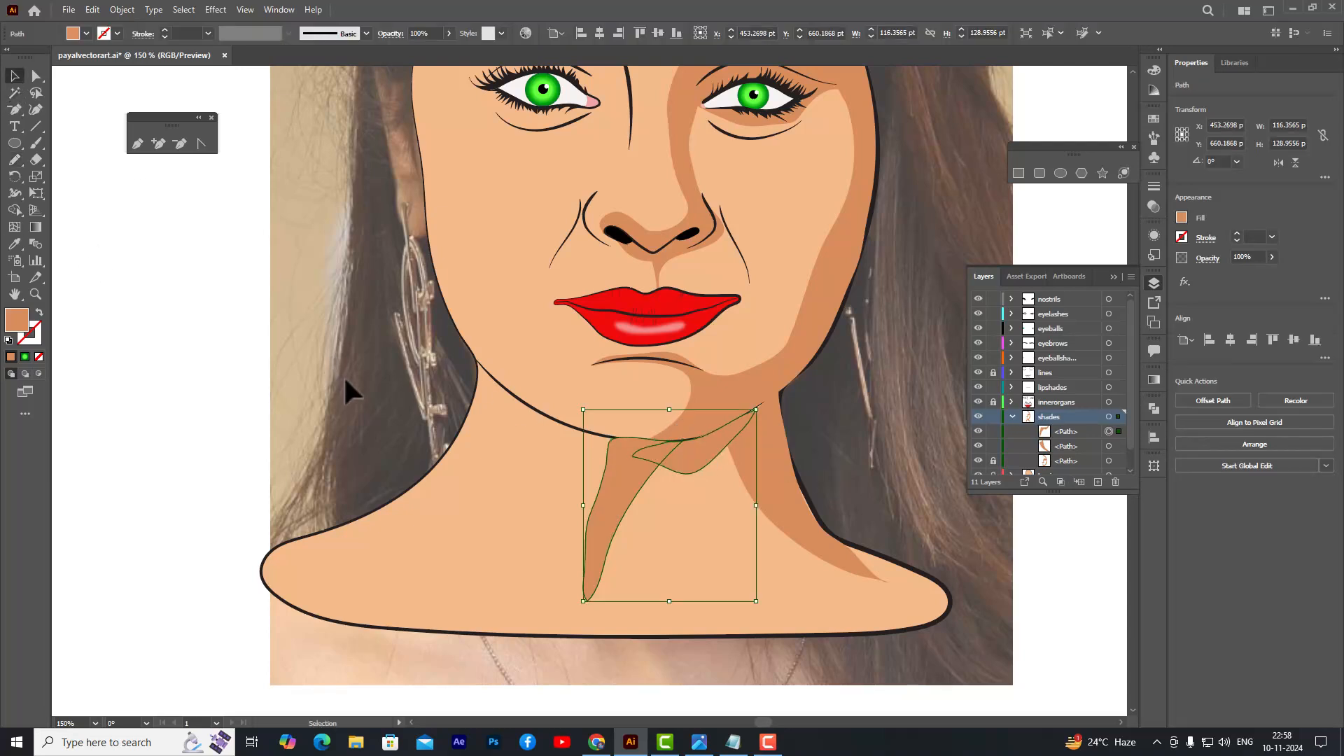
{"action": "left_click", "coordinate": [241, 283]}
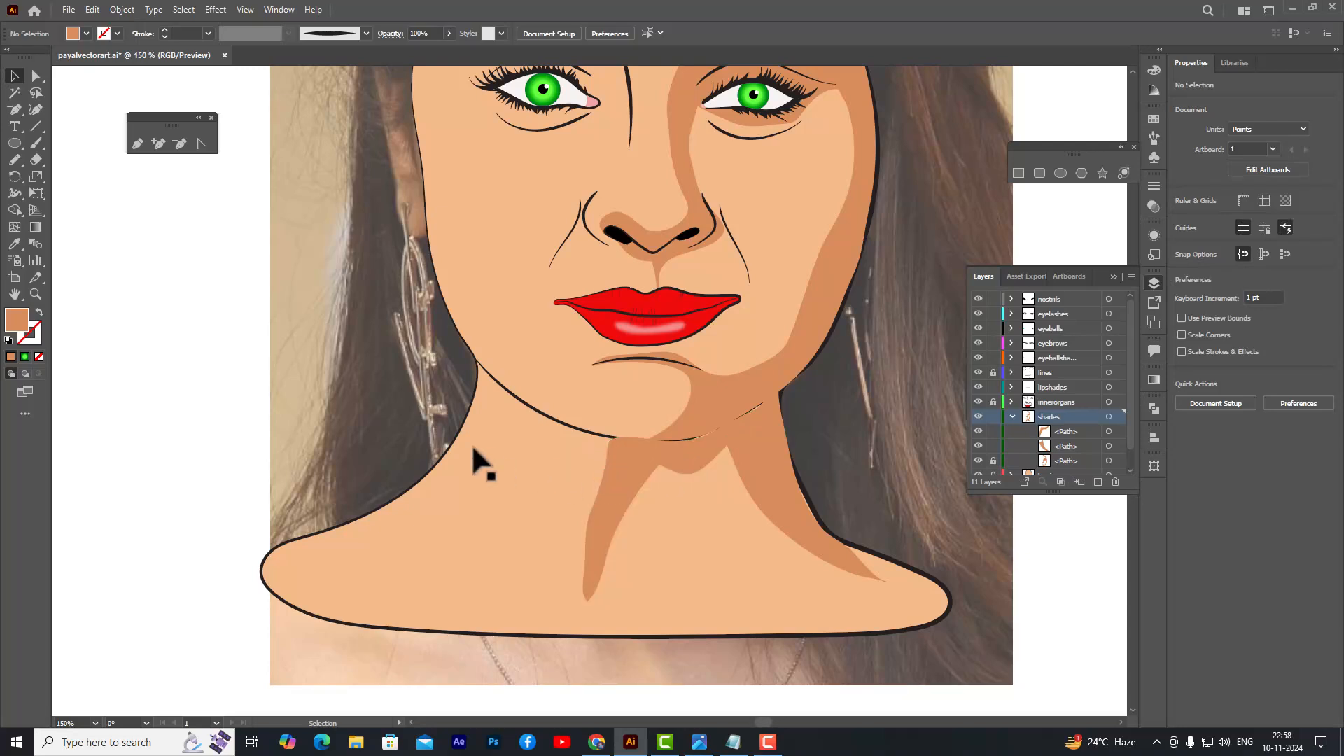
- Create a new layer above the shades layer and name it darkshadow
{"action": "left_click", "coordinate": [1097, 482]}
{"action": "double_click", "coordinate": [1053, 416]}
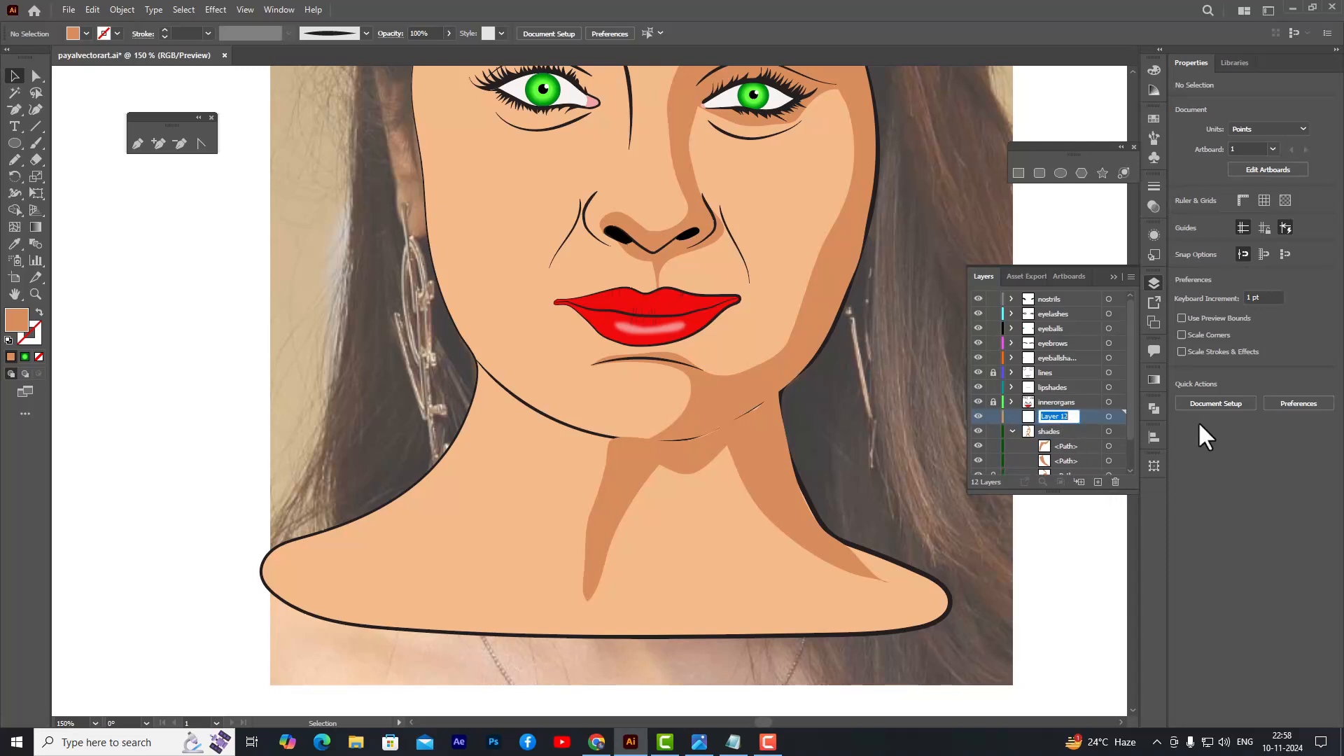
{"action": "type", "text": "darkshadow"}
- Set the fill to near-black 050200 and draw a pointed under-chin shadow about 187 × 109 pt with the Pencil tool
{"action": "left_click", "coordinate": [14, 159]}
{"action": "double_click", "coordinate": [17, 321]}
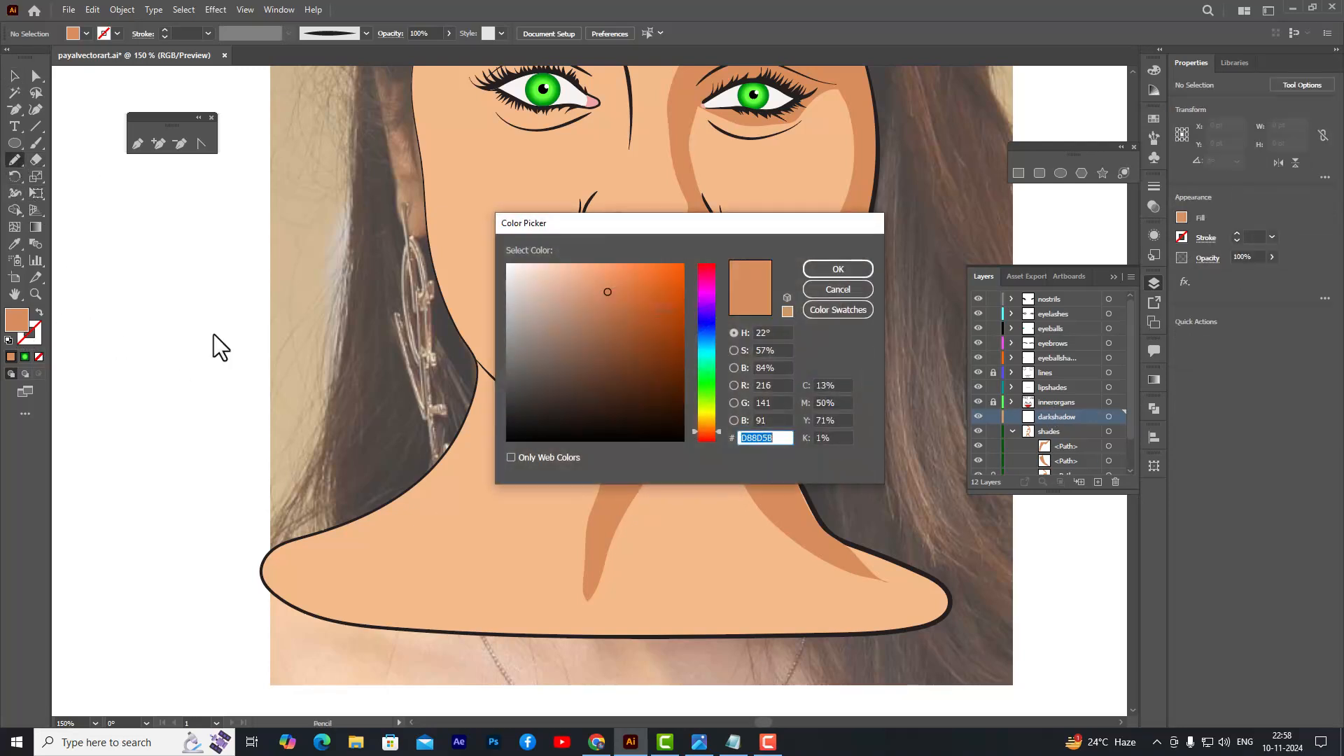
{"action": "left_click", "coordinate": [679, 437]}
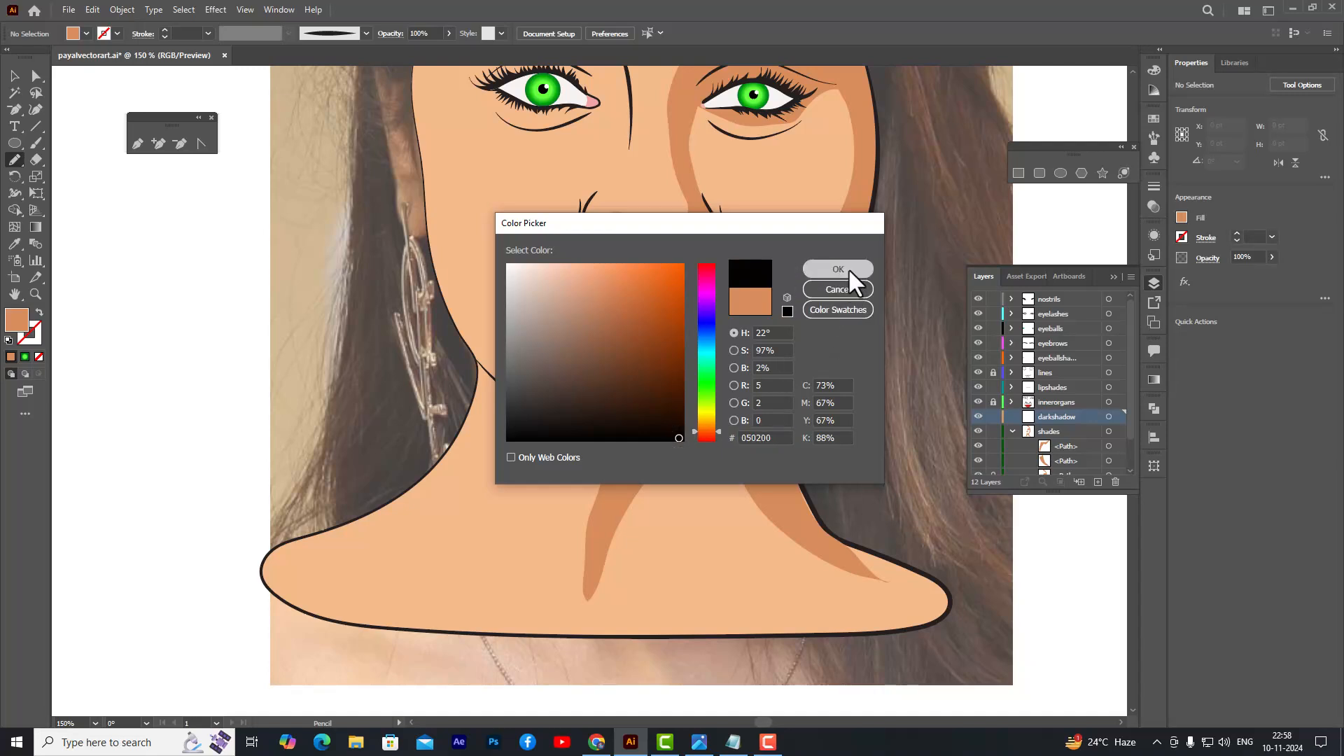
{"action": "left_click", "coordinate": [838, 268]}
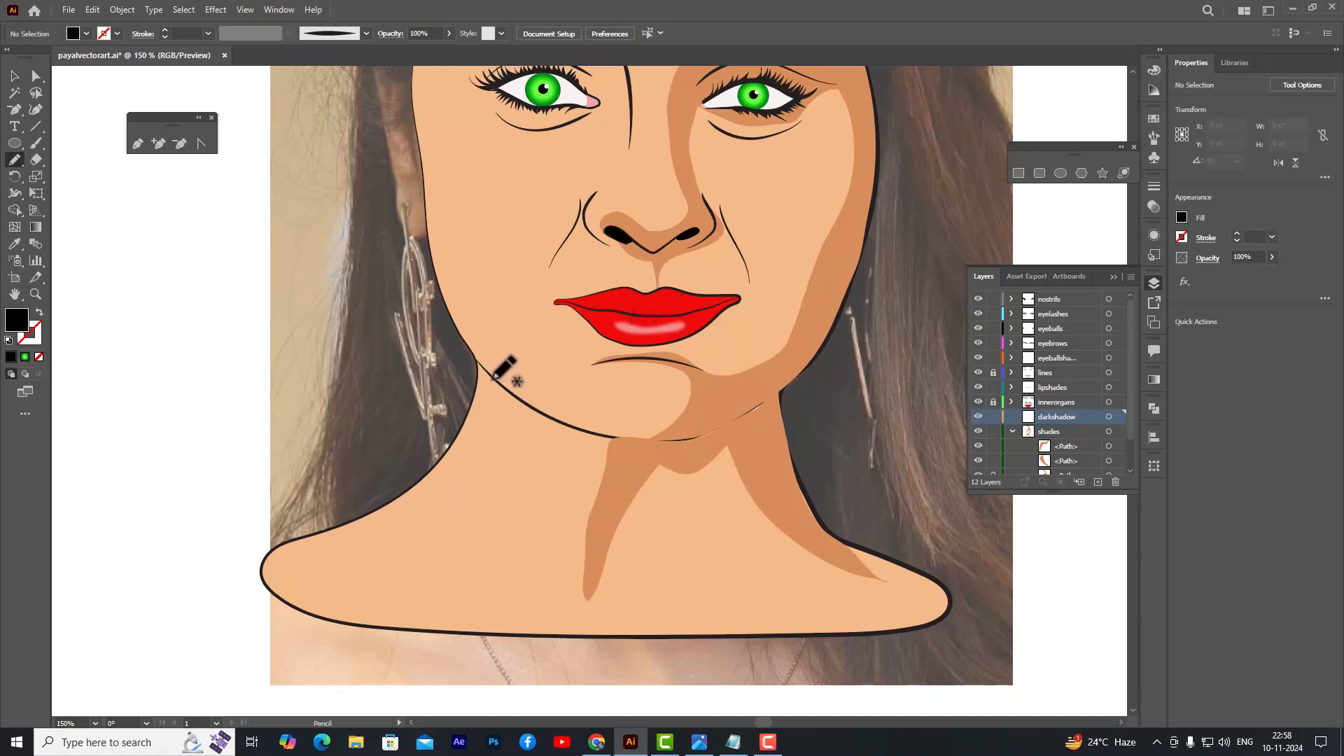
{"action": "mouse_move", "coordinate": [495, 375]}
{"action": "left_mouse_down"}
{"action": "mouse_move", "coordinate": [540, 448]}
{"action": "mouse_move", "coordinate": [661, 542]}
{"action": "mouse_move", "coordinate": [772, 398]}
{"action": "mouse_move", "coordinate": [641, 445]}
{"action": "mouse_move", "coordinate": [569, 428]}
{"action": "mouse_move", "coordinate": [494, 379]}
{"action": "left_mouse_up"}
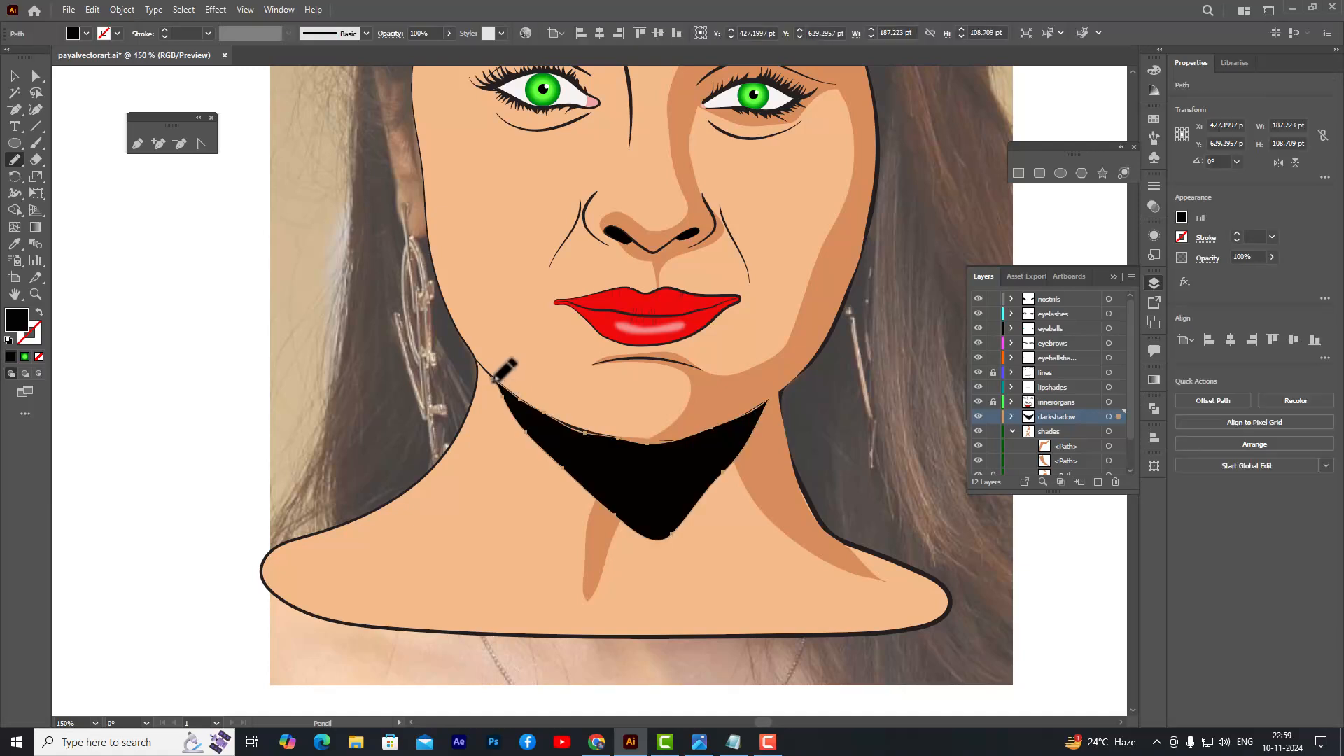
- Raise the middle of the dark shadow's upper edge to close the gap beneath the chin
{"action": "left_click", "coordinate": [32, 75]}
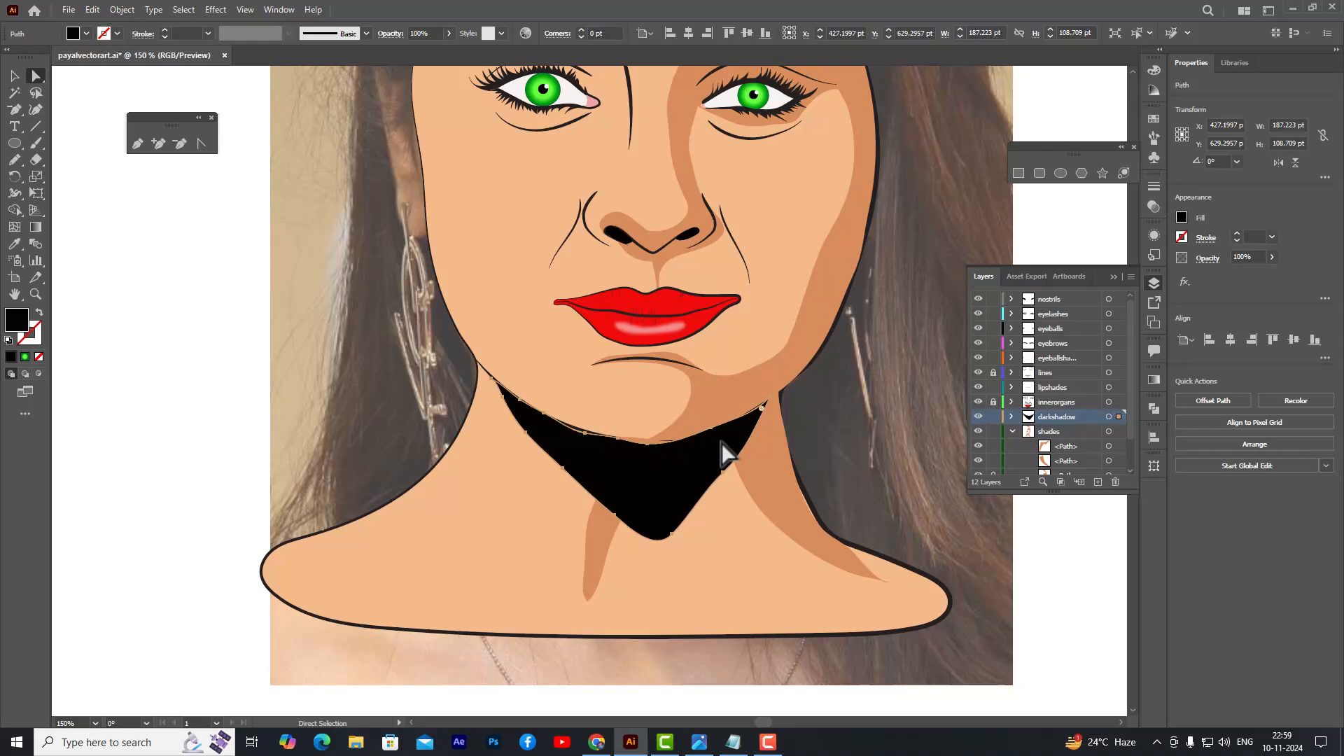
{"action": "scroll", "coordinate": [616, 452], "scroll_direction": "up", "scroll_amount": 2, "text": "alt"}
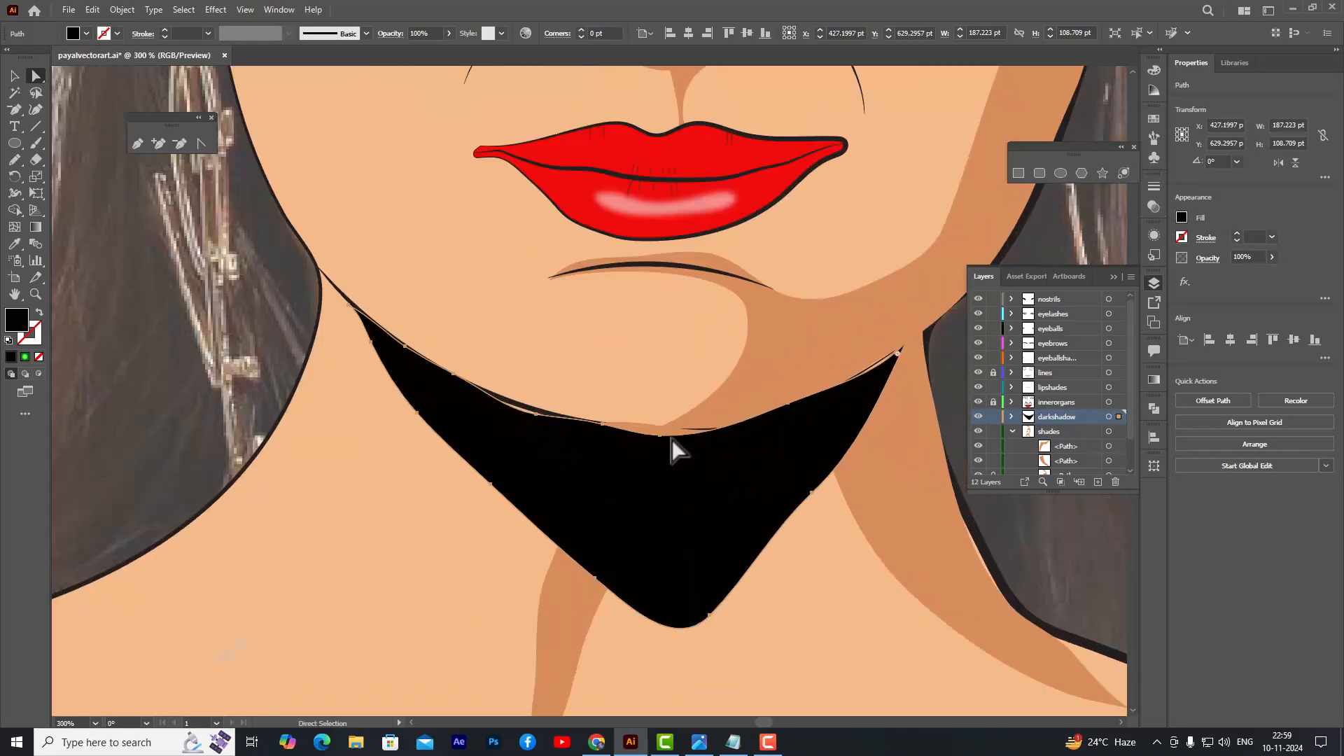
{"action": "left_click", "coordinate": [661, 439]}
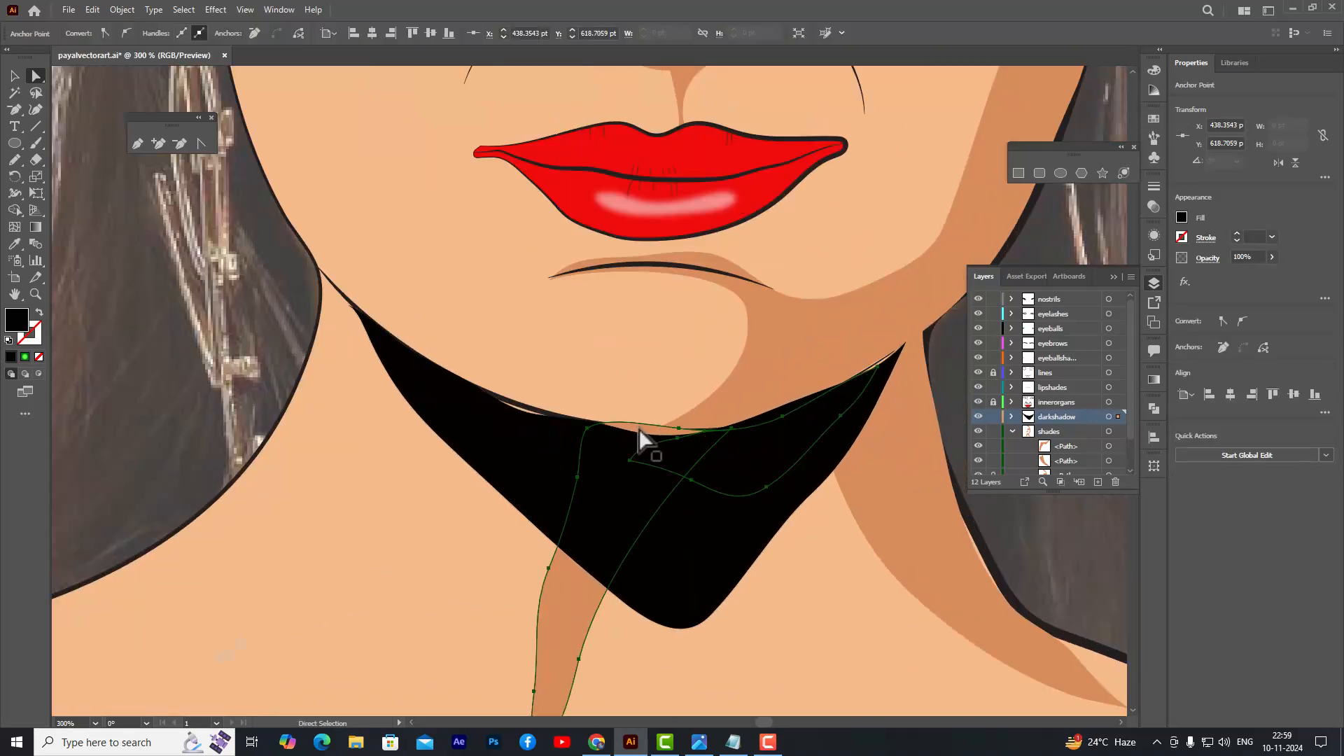
{"action": "mouse_move", "coordinate": [673, 429]}
{"action": "left_mouse_down"}
{"action": "mouse_move", "coordinate": [678, 448]}
{"action": "mouse_move", "coordinate": [658, 430]}
{"action": "left_mouse_up"}
{"action": "left_click", "coordinate": [678, 438]}
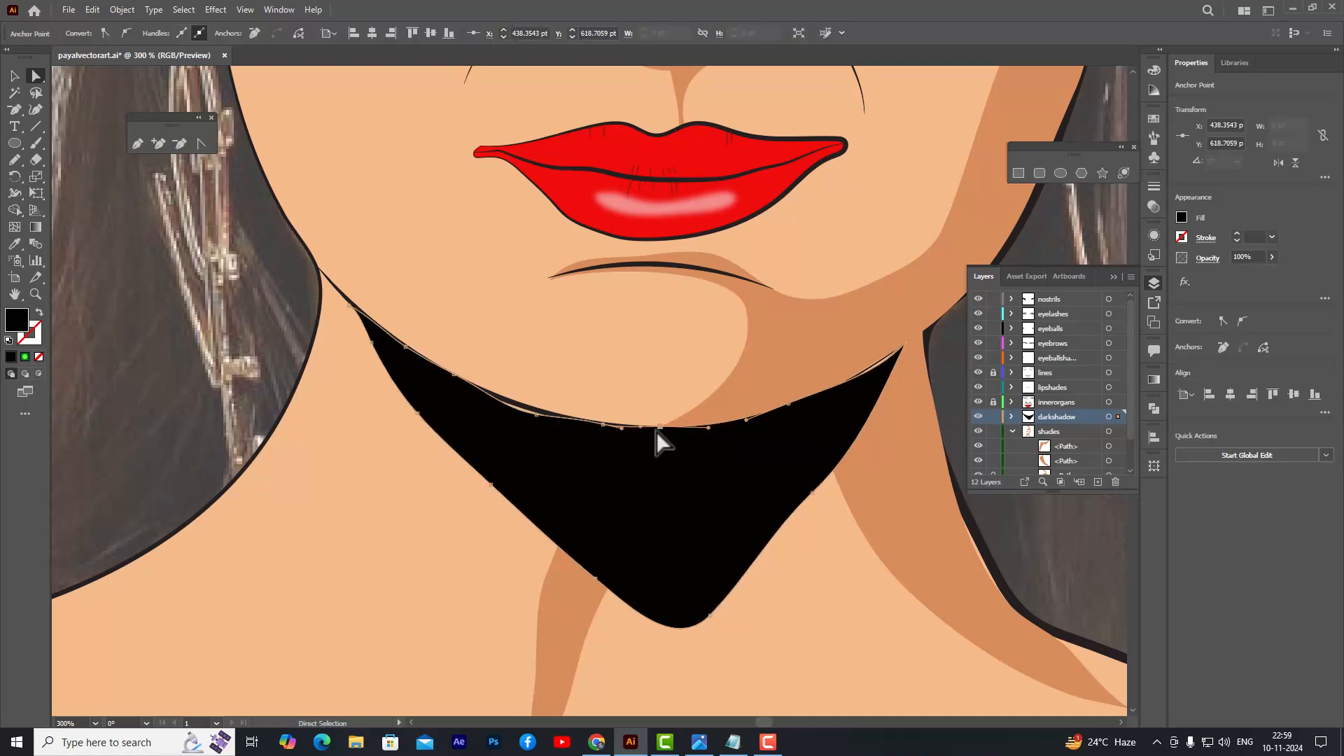
{"action": "left_click", "coordinate": [538, 417]}
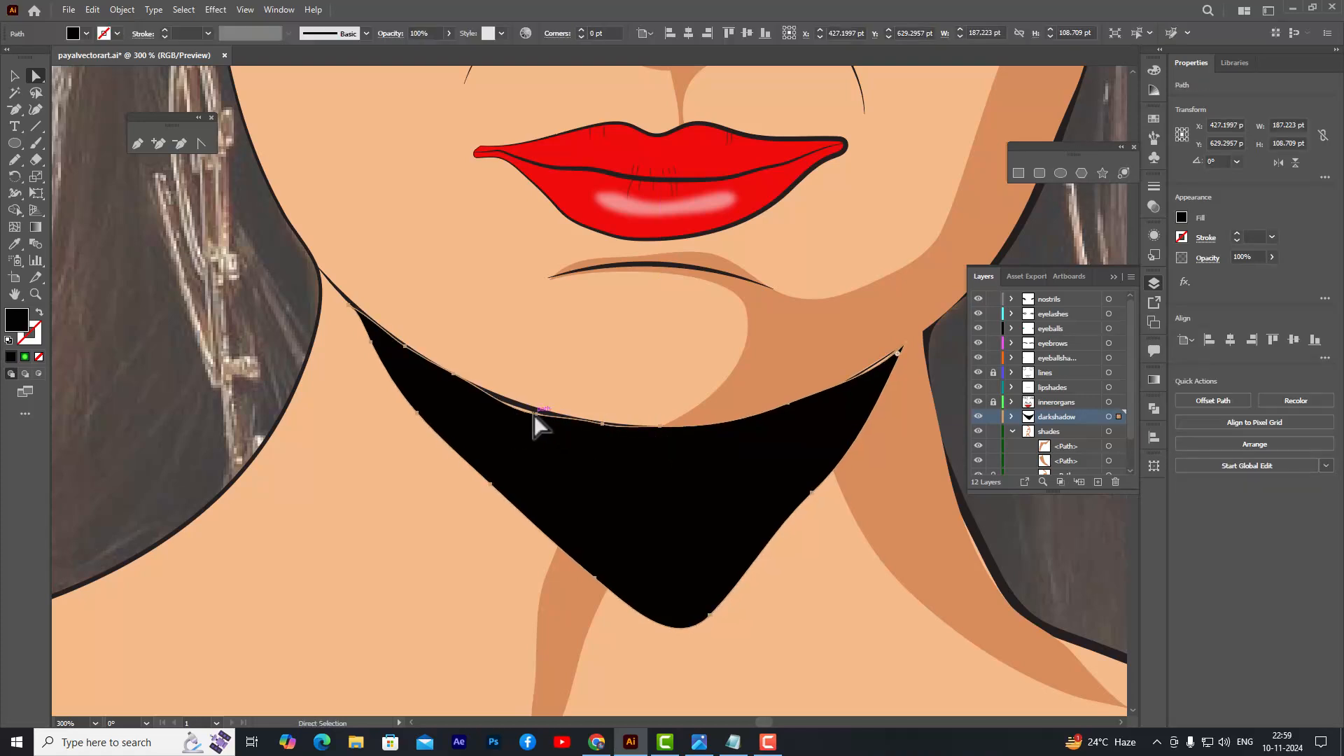
{"action": "left_click_drag", "start_coordinate": [535, 422], "coordinate": [537, 418]}
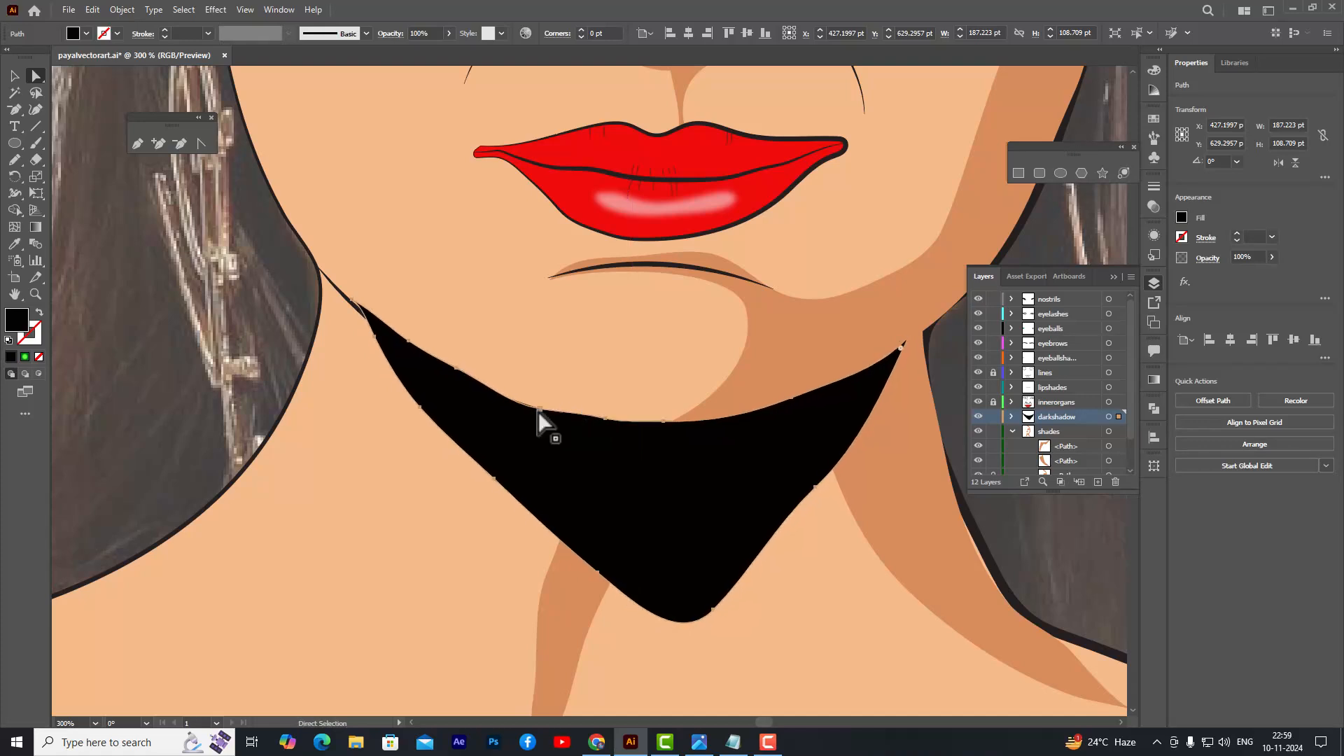
{"action": "key", "text": "ctrl+z"}
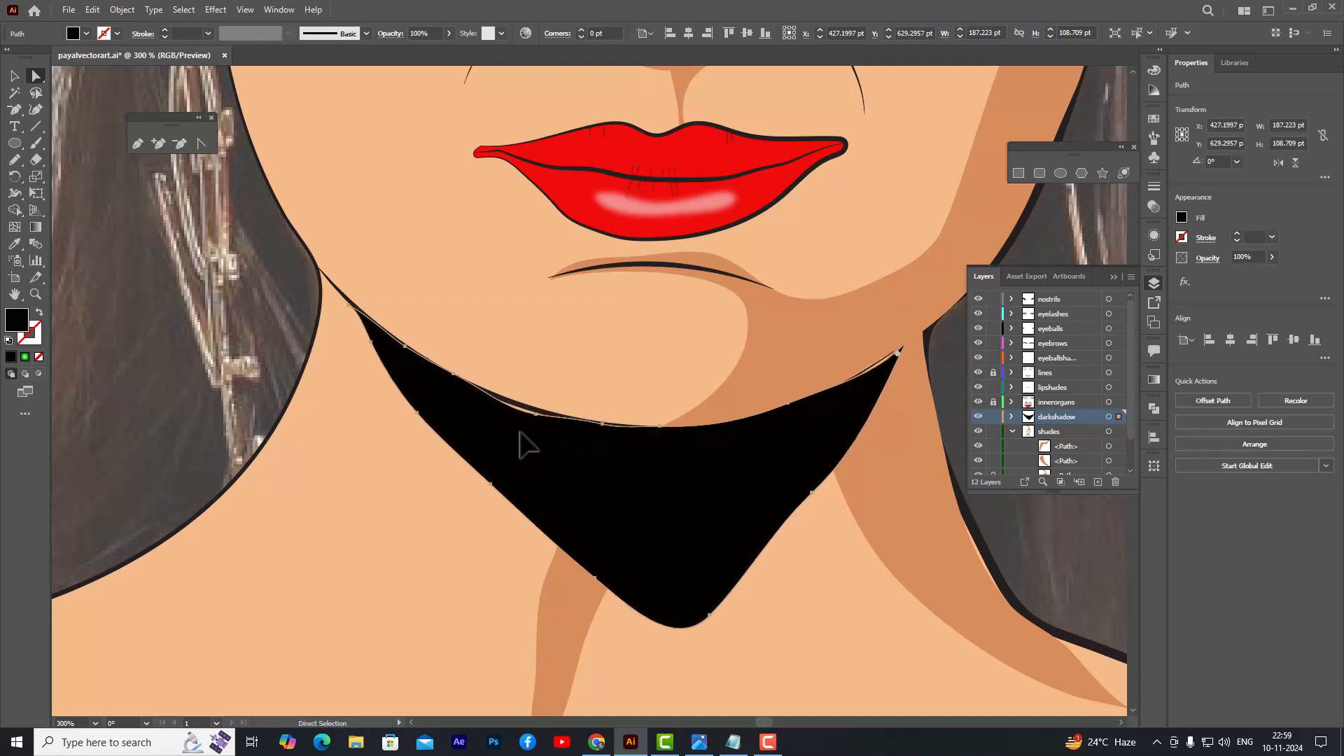
- Add an anchor point on the left part of the dark shadow's upper edge and move it toward the jaw line
{"action": "left_click", "coordinate": [159, 144]}
{"action": "left_click", "coordinate": [517, 410]}
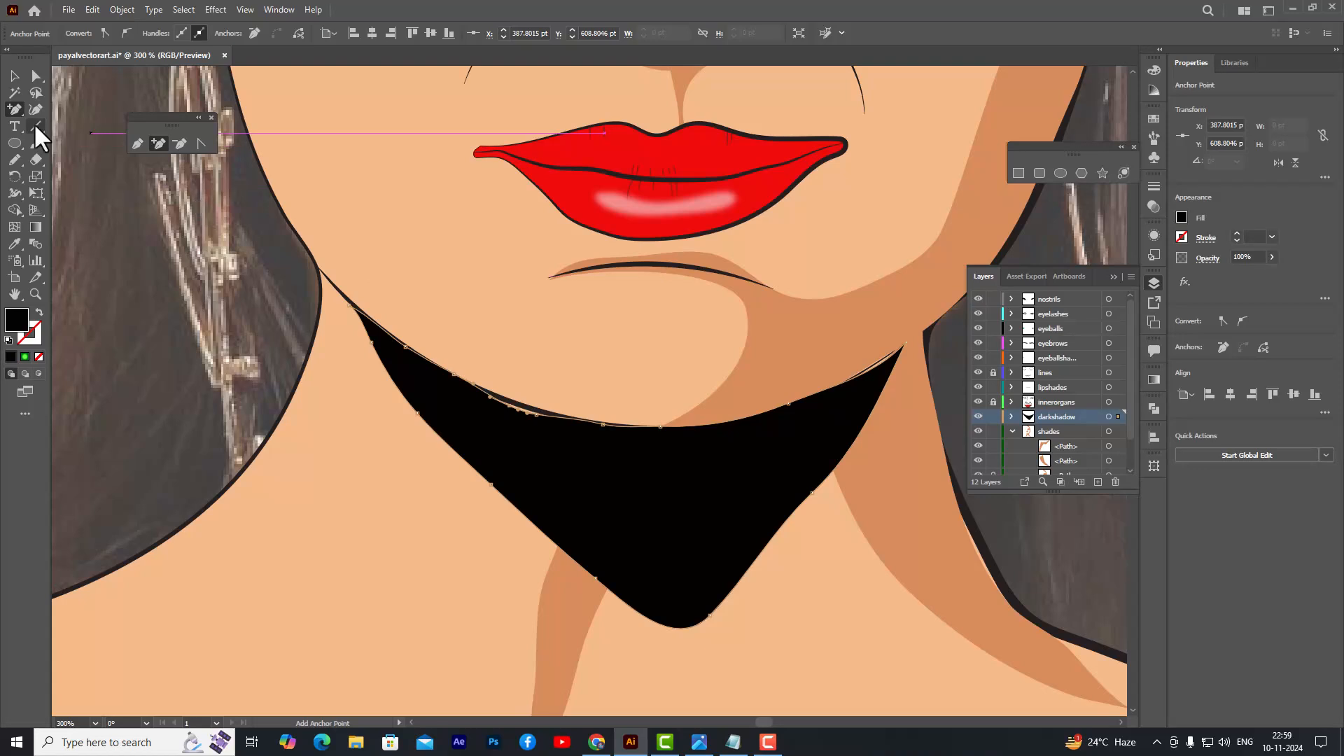
{"action": "left_click", "coordinate": [36, 75]}
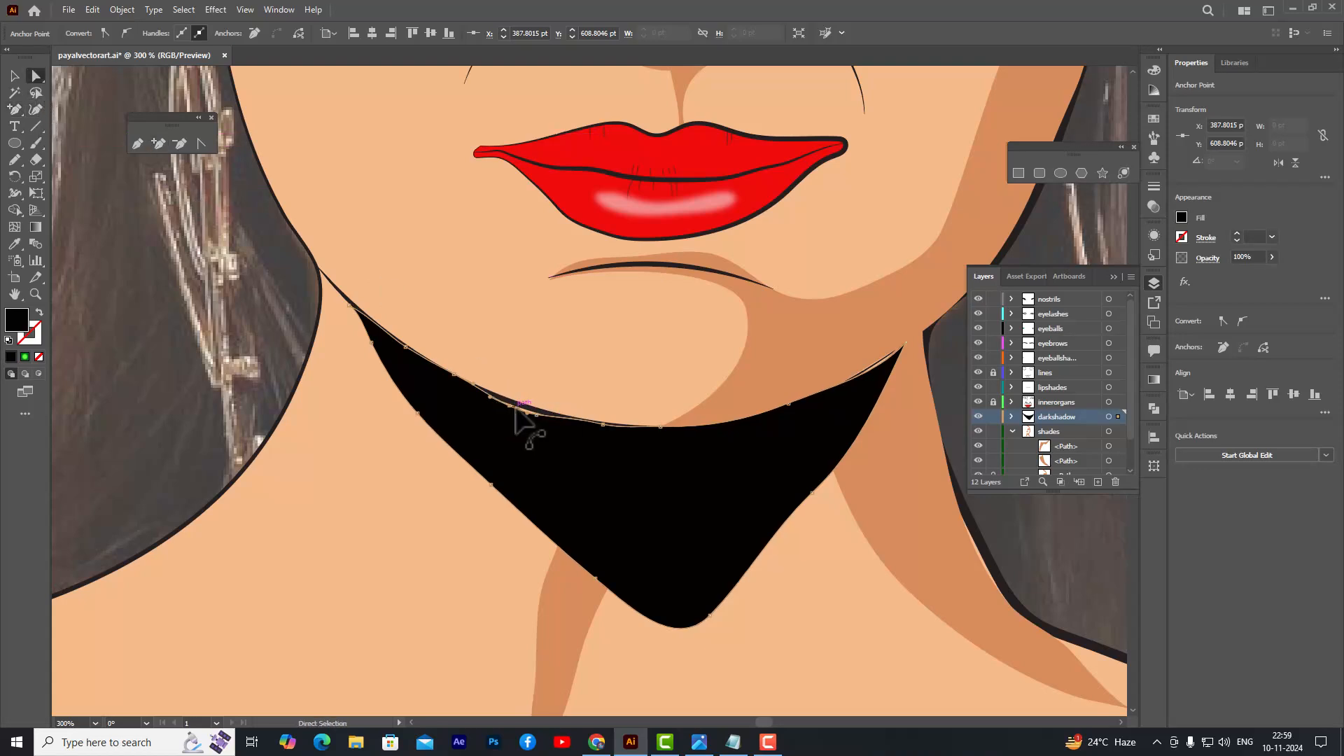
{"action": "left_click_drag", "start_coordinate": [511, 408], "coordinate": [513, 405]}
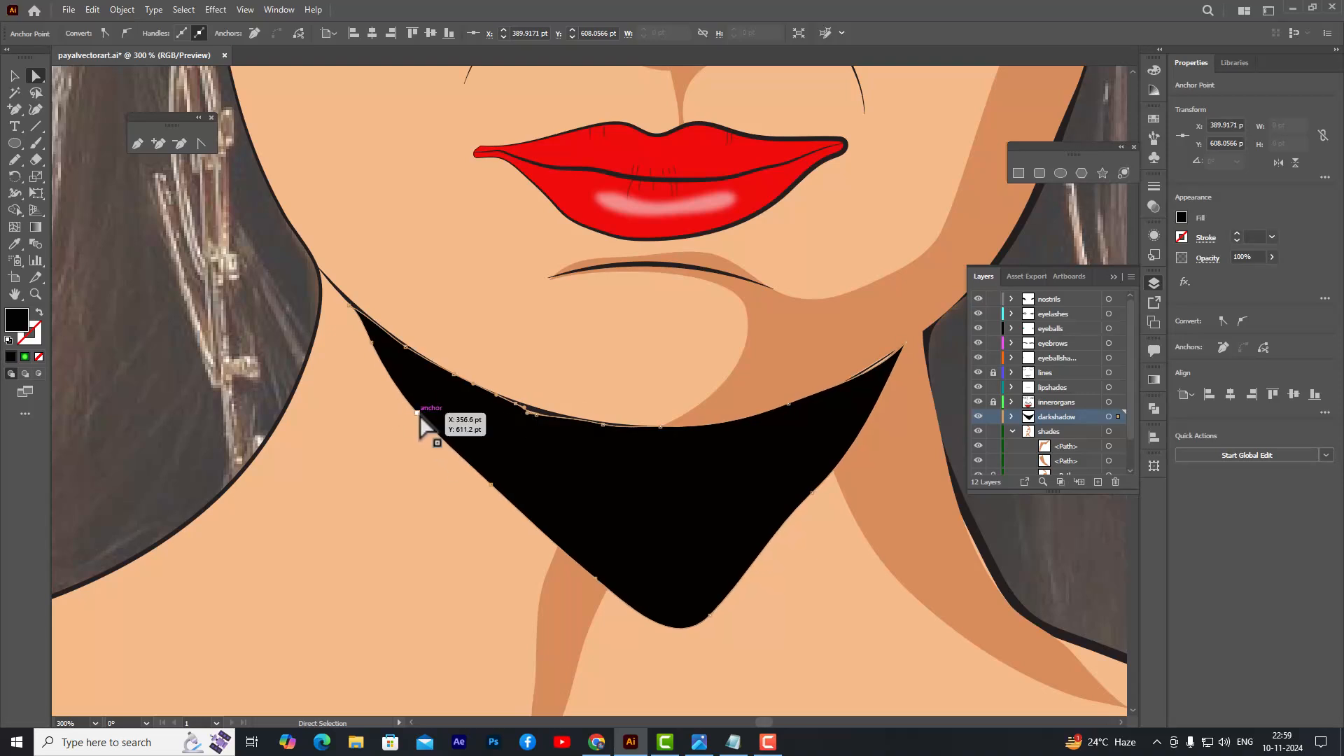
- Pull the anchor points on the dark shadow's lower left edge inward to make its jaw-side end slimmer
{"action": "left_click_drag", "start_coordinate": [418, 414], "coordinate": [451, 413]}
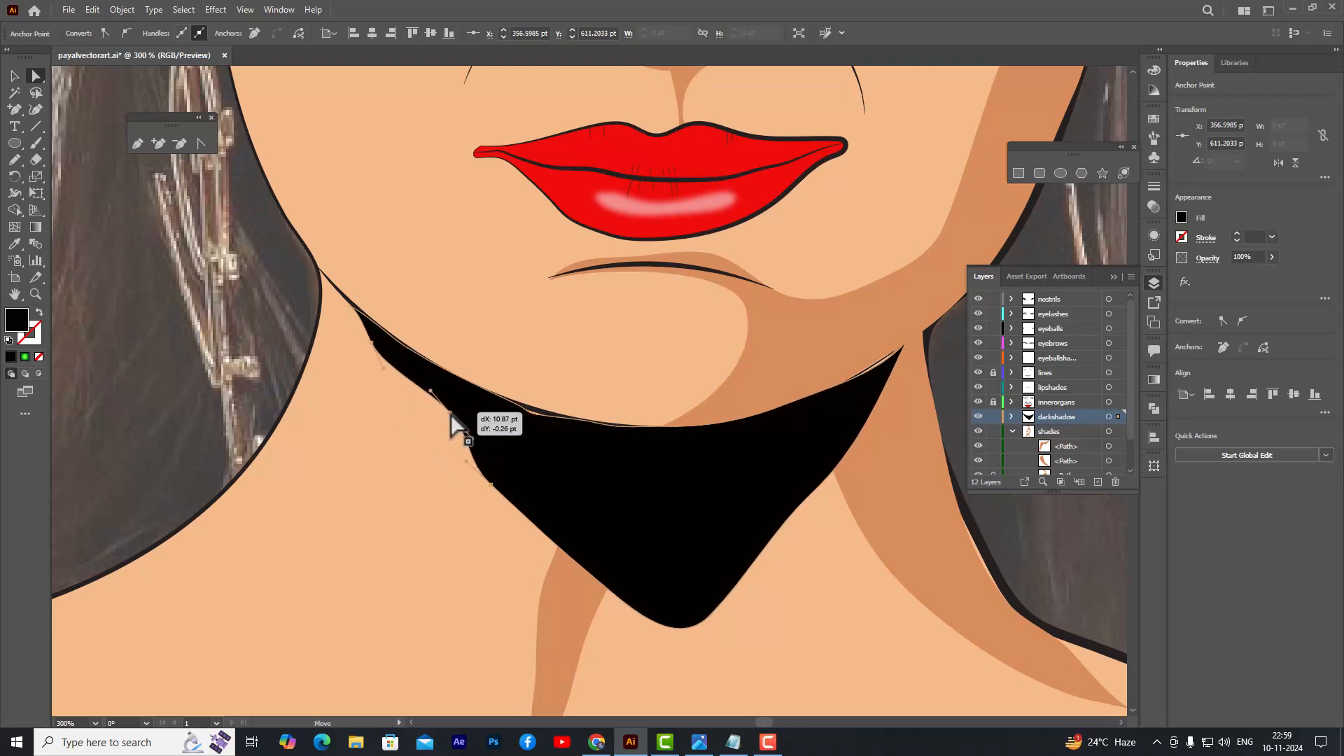
{"action": "left_click", "coordinate": [371, 343]}
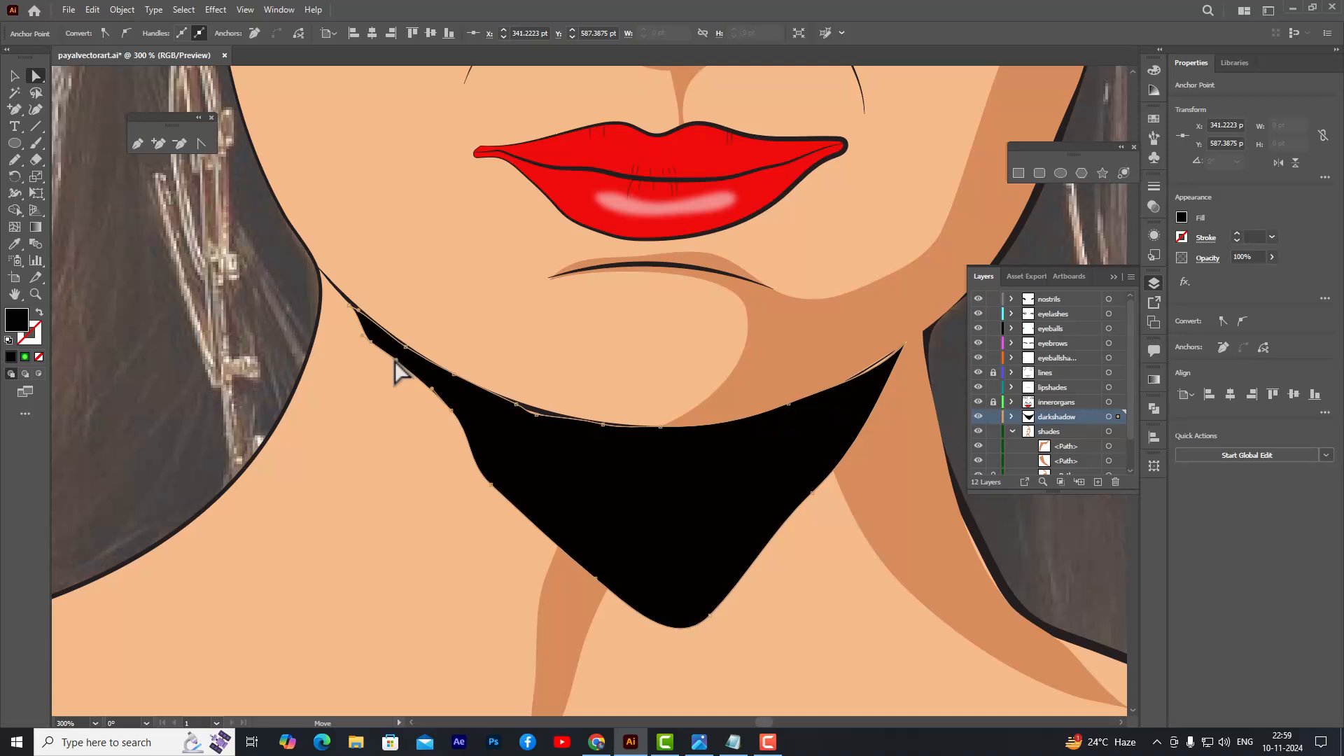
{"action": "left_click_drag", "start_coordinate": [371, 342], "coordinate": [376, 336]}
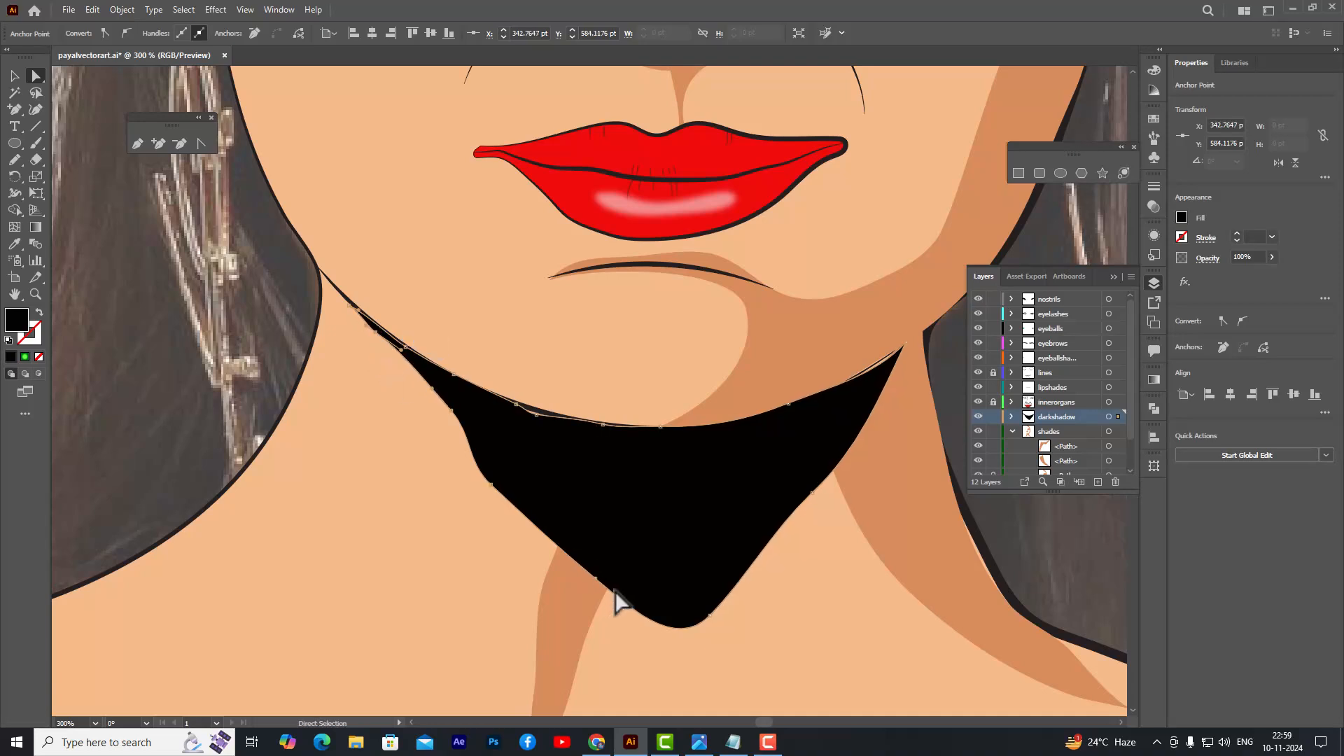
{"action": "left_click_drag", "start_coordinate": [492, 483], "coordinate": [531, 484]}
{"action": "left_click_drag", "start_coordinate": [594, 578], "coordinate": [620, 568]}
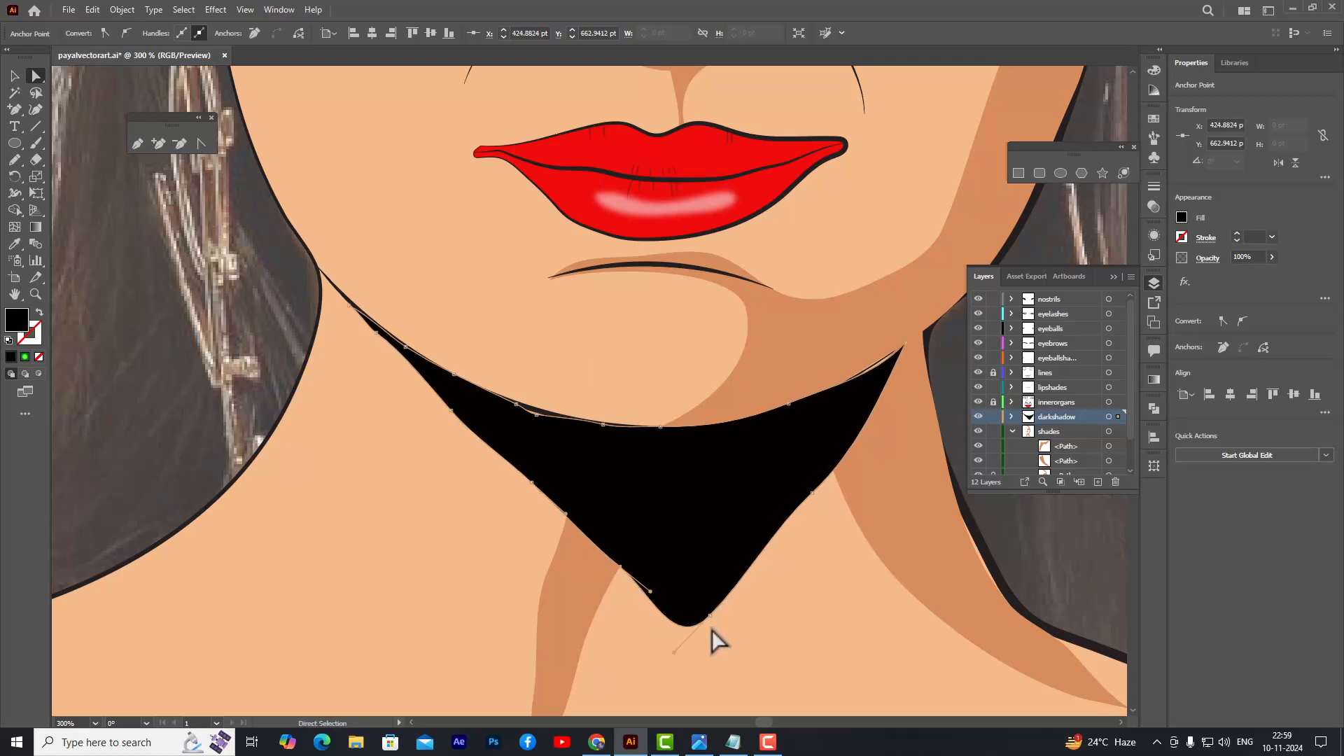
- Widen and round the dark shadow's lower tip and smooth its right edge by adjusting anchor points and handles
{"action": "left_click_drag", "start_coordinate": [708, 616], "coordinate": [760, 591]}
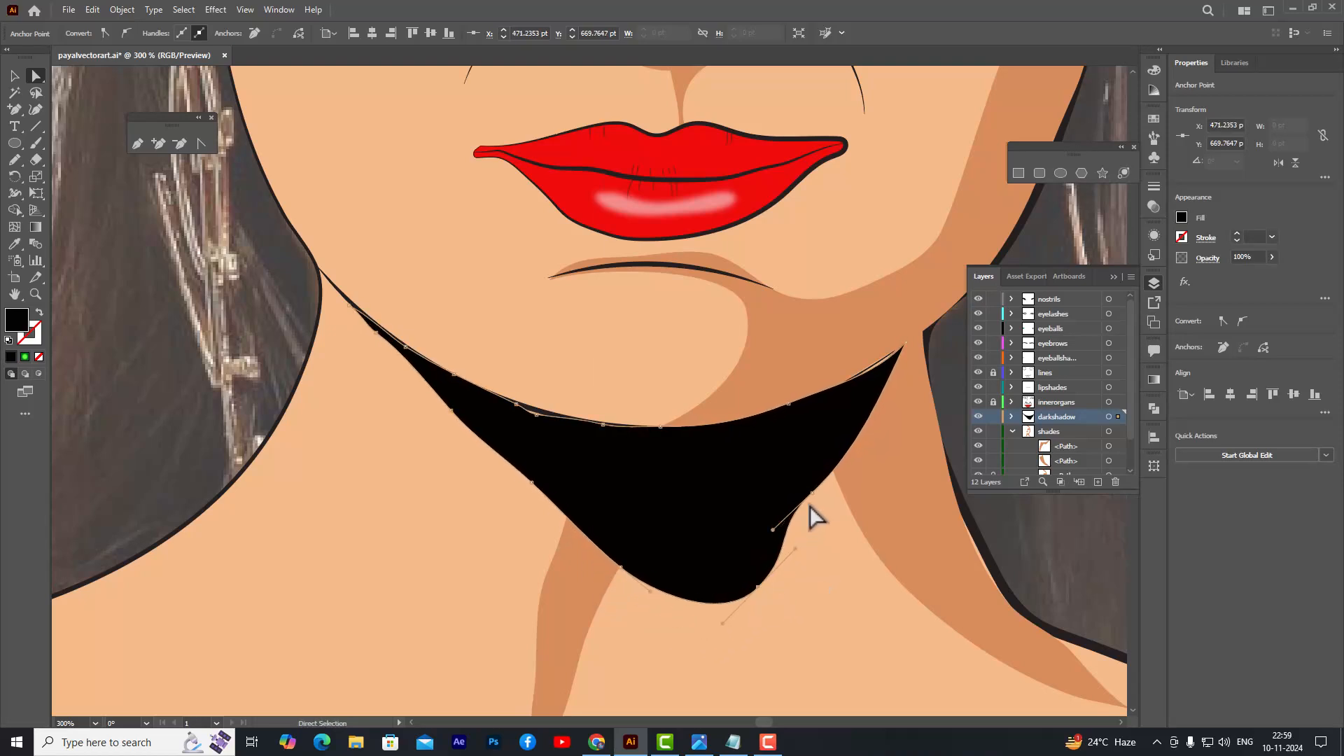
{"action": "left_click", "coordinate": [812, 493]}
{"action": "left_click_drag", "start_coordinate": [811, 494], "coordinate": [817, 484]}
{"action": "left_click_drag", "start_coordinate": [773, 530], "coordinate": [798, 528]}
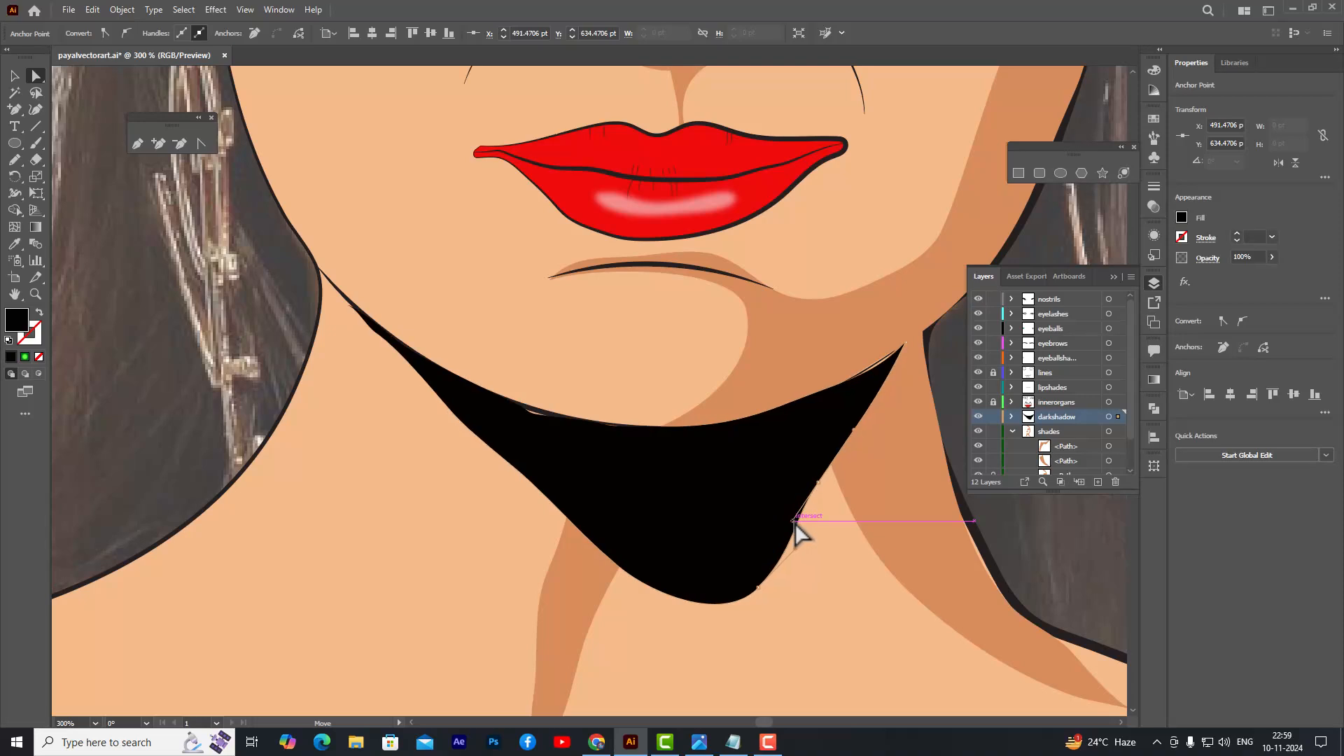
{"action": "left_click", "coordinate": [896, 362]}
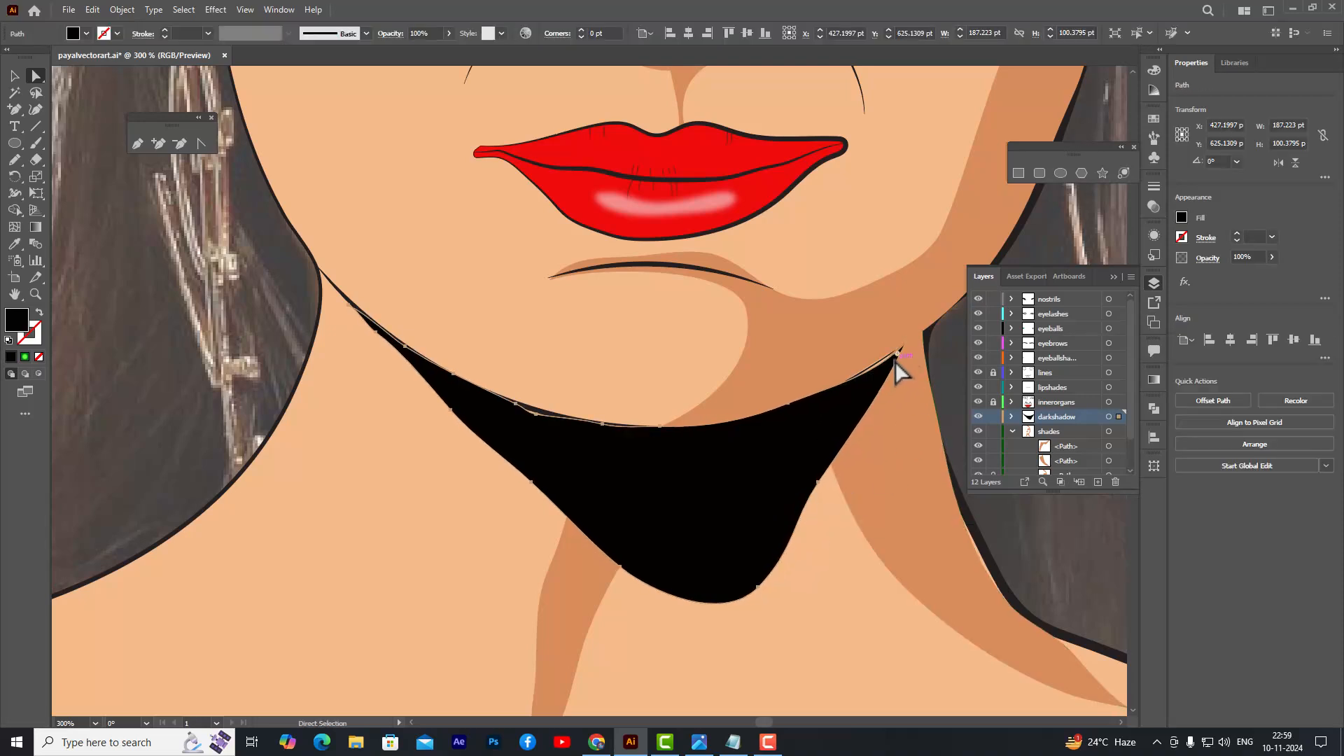
- Adjust the curve at the right end of the dark shadow's upper edge and widen its lower right side across the neck
{"action": "left_click", "coordinate": [787, 406]}
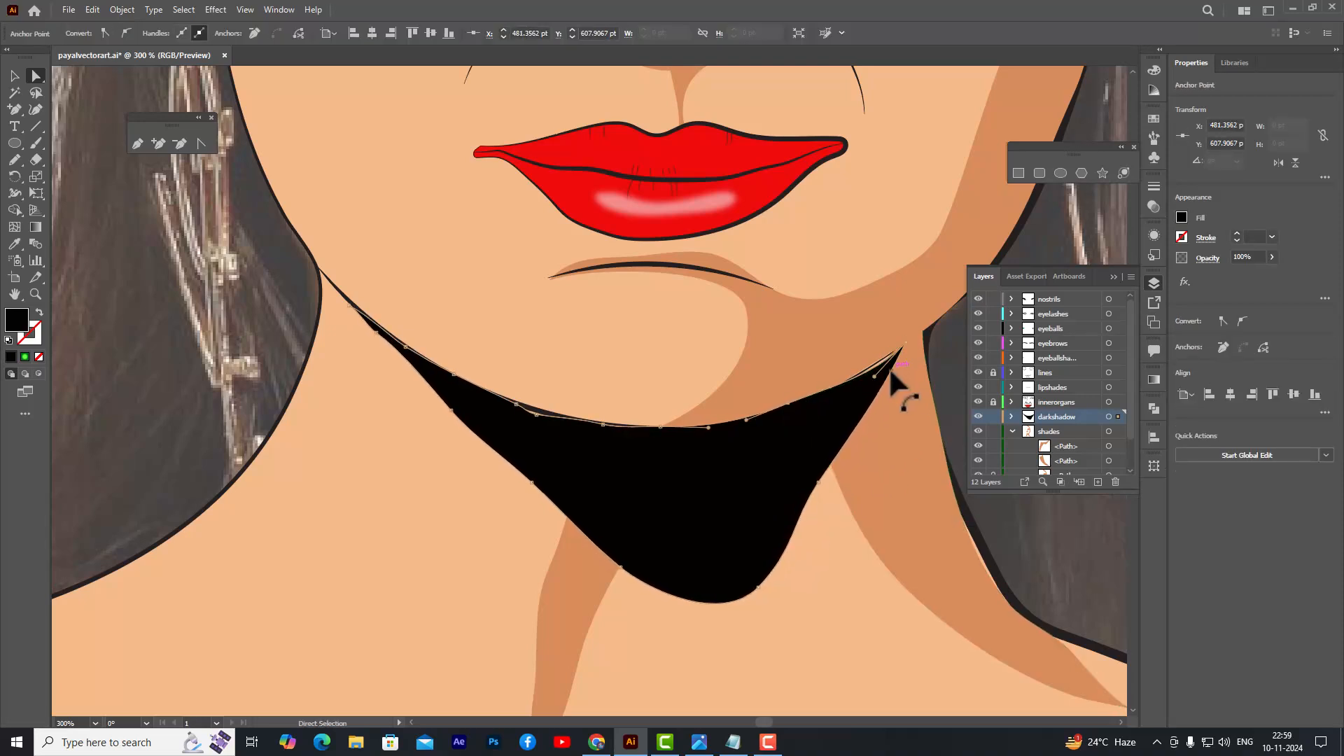
{"action": "left_click_drag", "start_coordinate": [875, 377], "coordinate": [871, 367]}
{"action": "left_click", "coordinate": [819, 334]}
{"action": "left_click", "coordinate": [784, 539]}
{"action": "left_click_drag", "start_coordinate": [822, 491], "coordinate": [855, 479]}
{"action": "key", "text": "ctrl+z"}
{"action": "left_click_drag", "start_coordinate": [758, 588], "coordinate": [895, 483]}
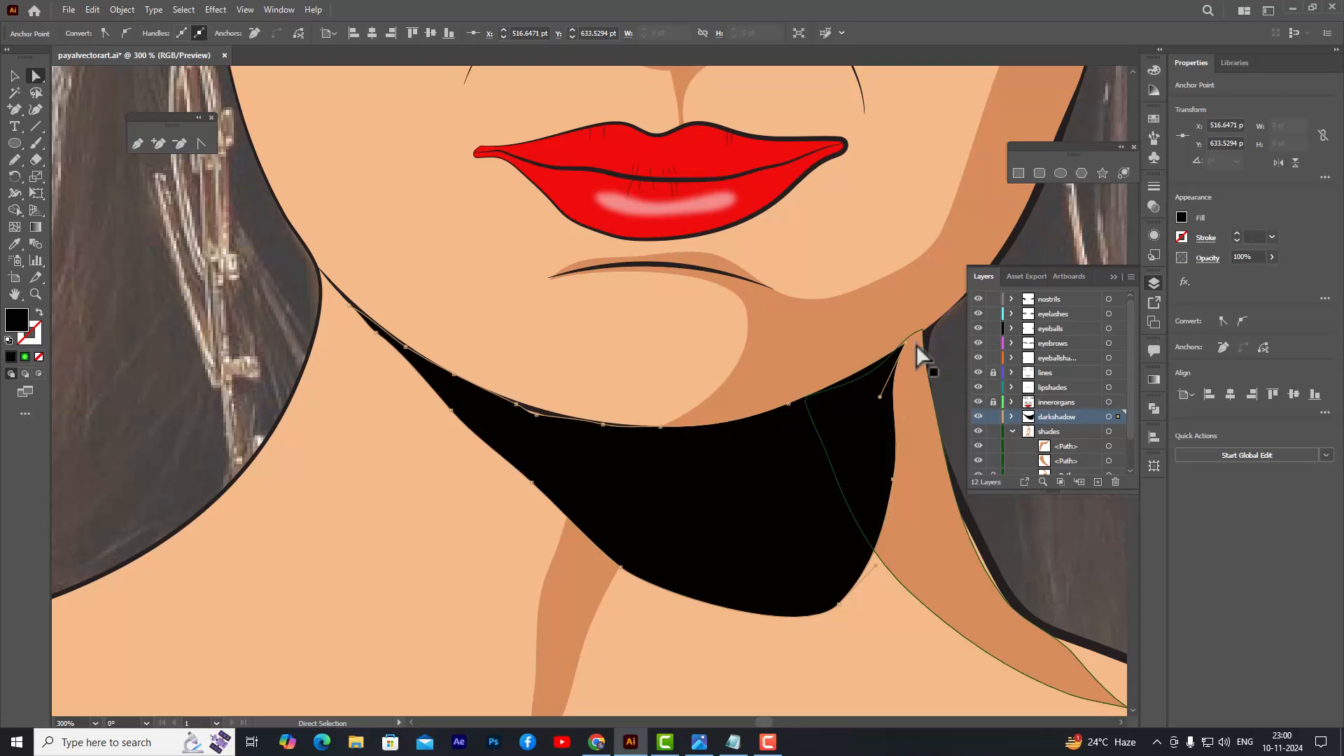
- Extend the dark shadow's upper right corner to where the jaw meets the neck outline and nudge its lower tip outward
{"action": "left_click", "coordinate": [905, 345]}
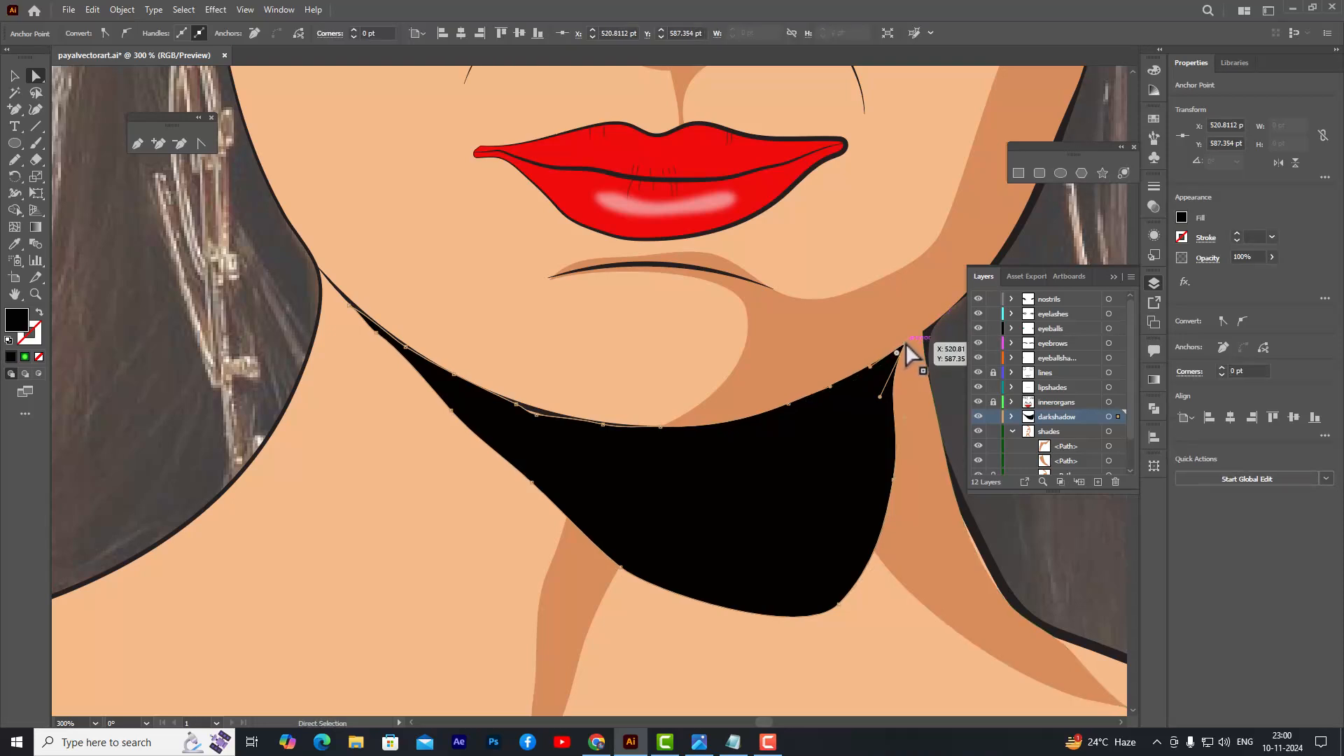
{"action": "left_click_drag", "start_coordinate": [906, 343], "coordinate": [927, 329]}
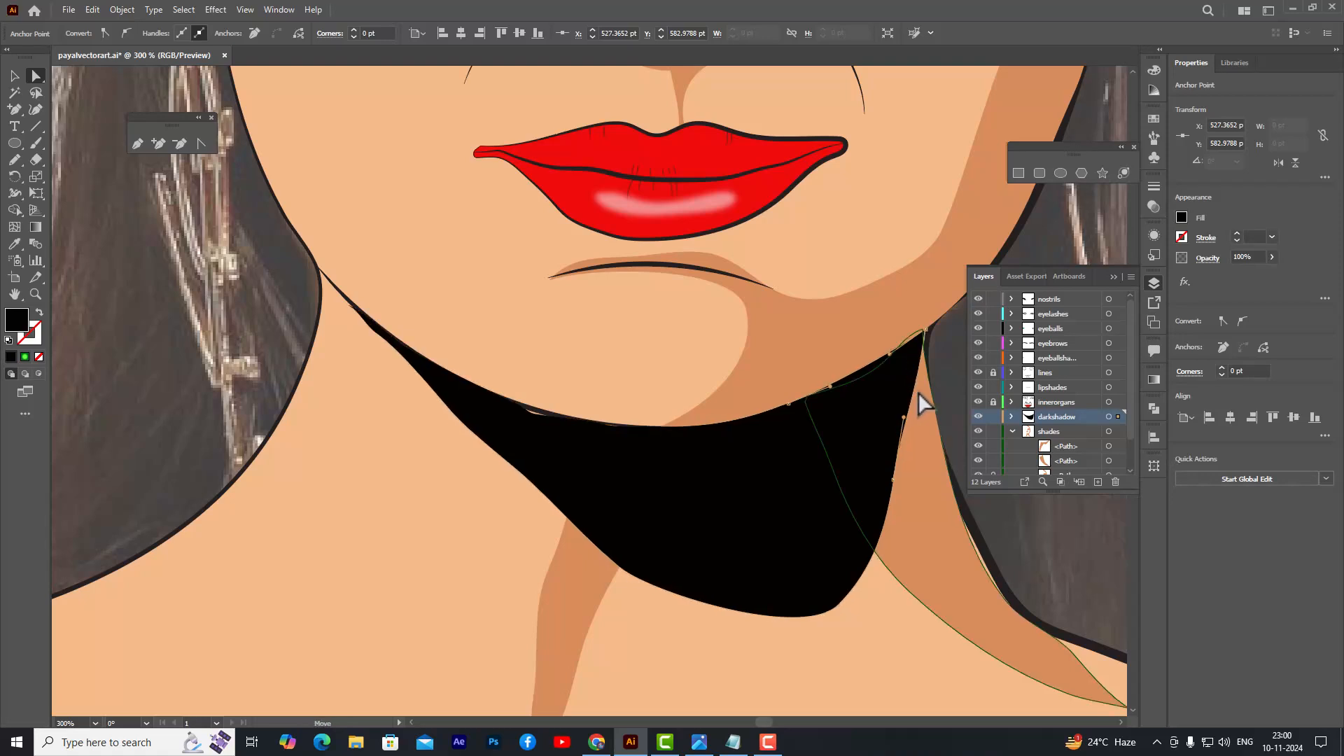
{"action": "left_click_drag", "start_coordinate": [840, 607], "coordinate": [845, 613]}
- Smooth the dark shadow's lower left edge outward and adjust the handle on its upper edge along the chin
{"action": "left_click", "coordinate": [621, 567]}
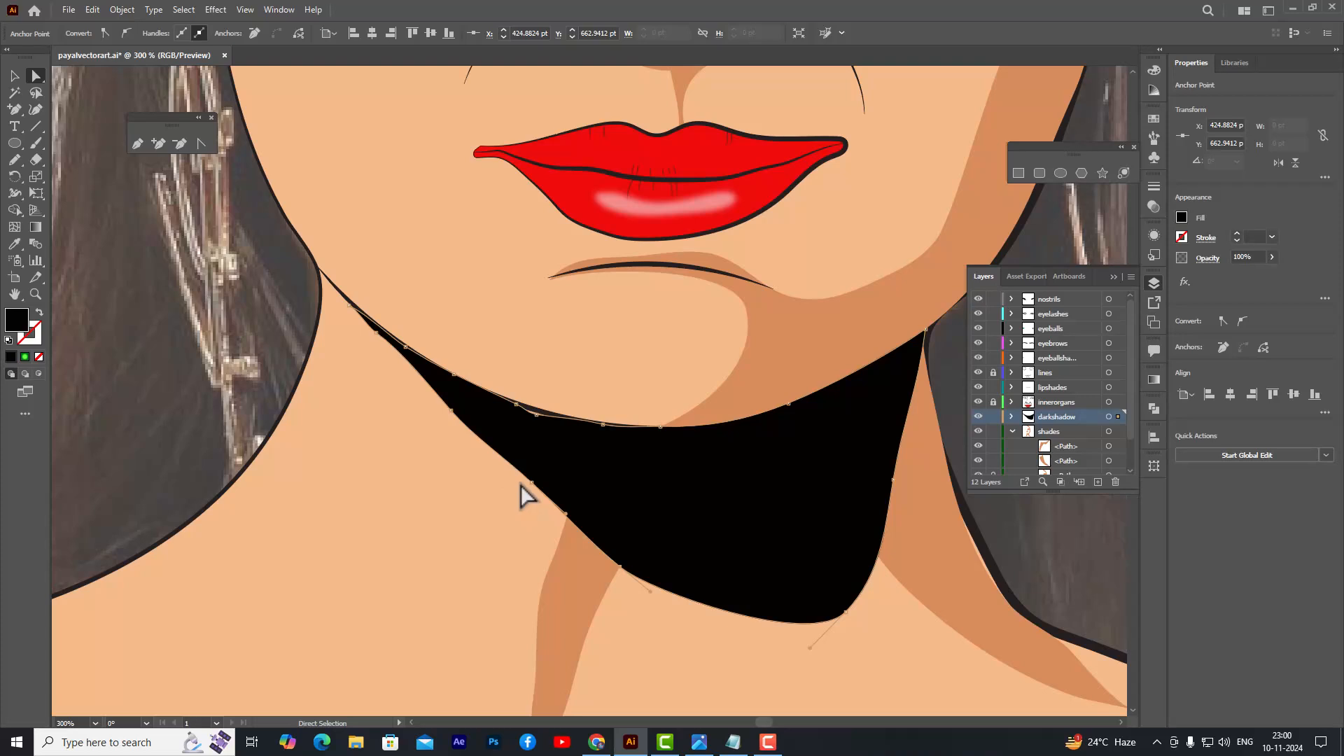
{"action": "left_click_drag", "start_coordinate": [530, 480], "coordinate": [530, 495]}
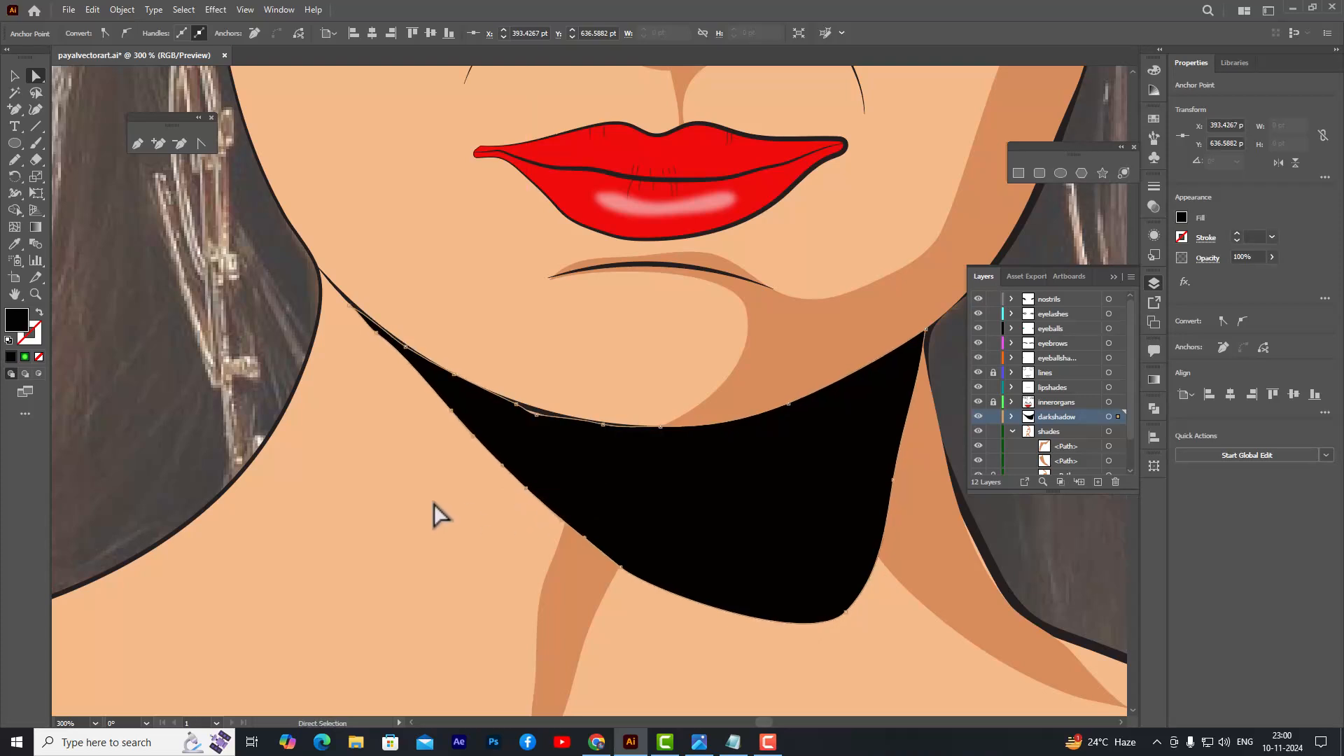
{"action": "left_click", "coordinate": [536, 417]}
{"action": "left_click_drag", "start_coordinate": [536, 416], "coordinate": [547, 424]}
{"action": "left_click", "coordinate": [384, 438]}
- Reshape the lower end of the right neck shade so its tip meets the shoulder outline and its underside is fuller
{"action": "scroll", "coordinate": [647, 443], "scroll_direction": "down", "scroll_amount": 3}
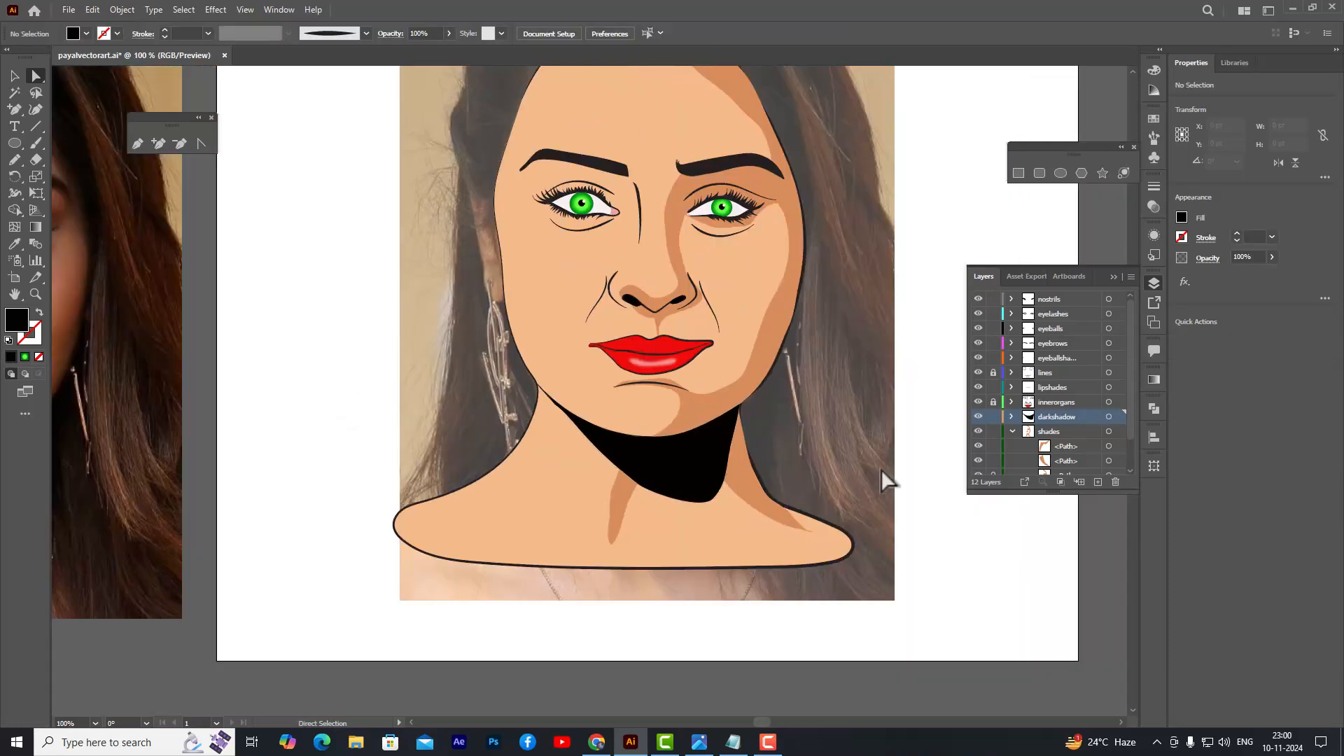
{"action": "left_click", "coordinate": [787, 526]}
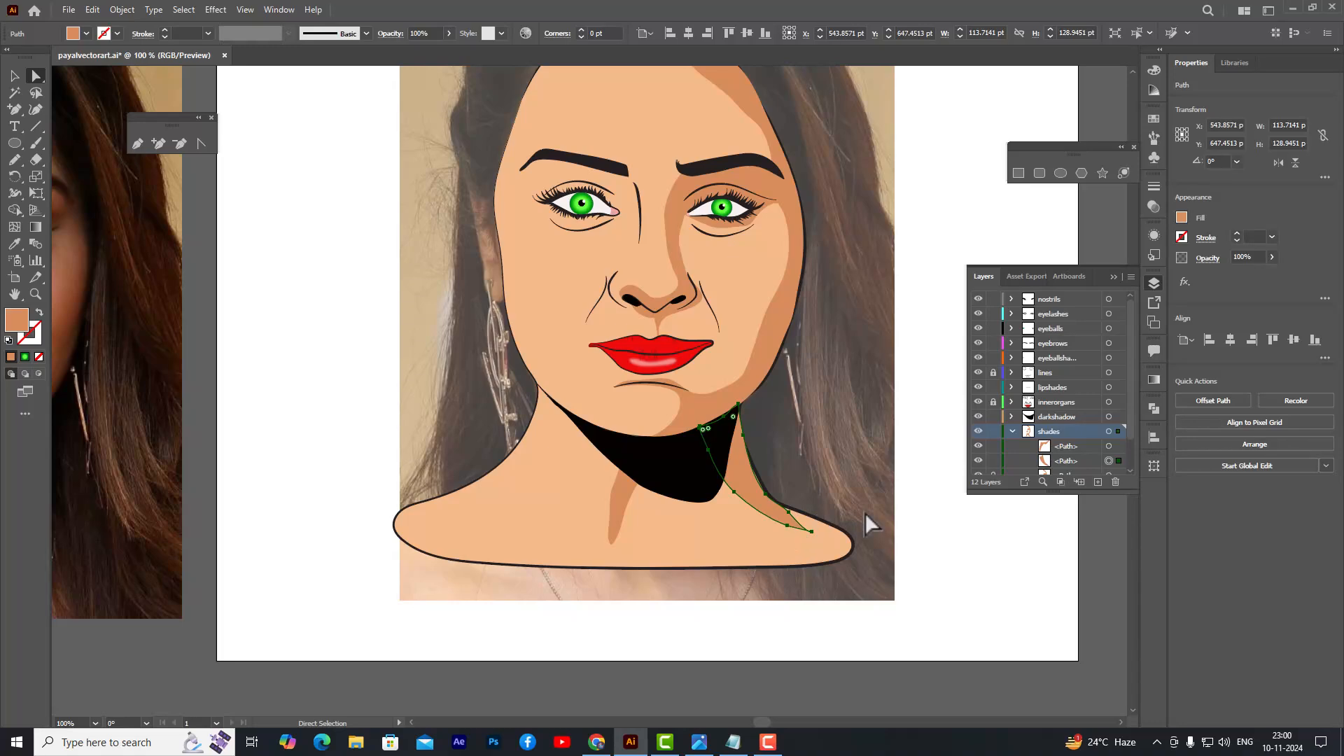
{"action": "scroll", "coordinate": [864, 546], "scroll_direction": "up", "scroll_amount": 2}
{"action": "scroll", "coordinate": [850, 540], "scroll_direction": "up", "scroll_amount": 2}
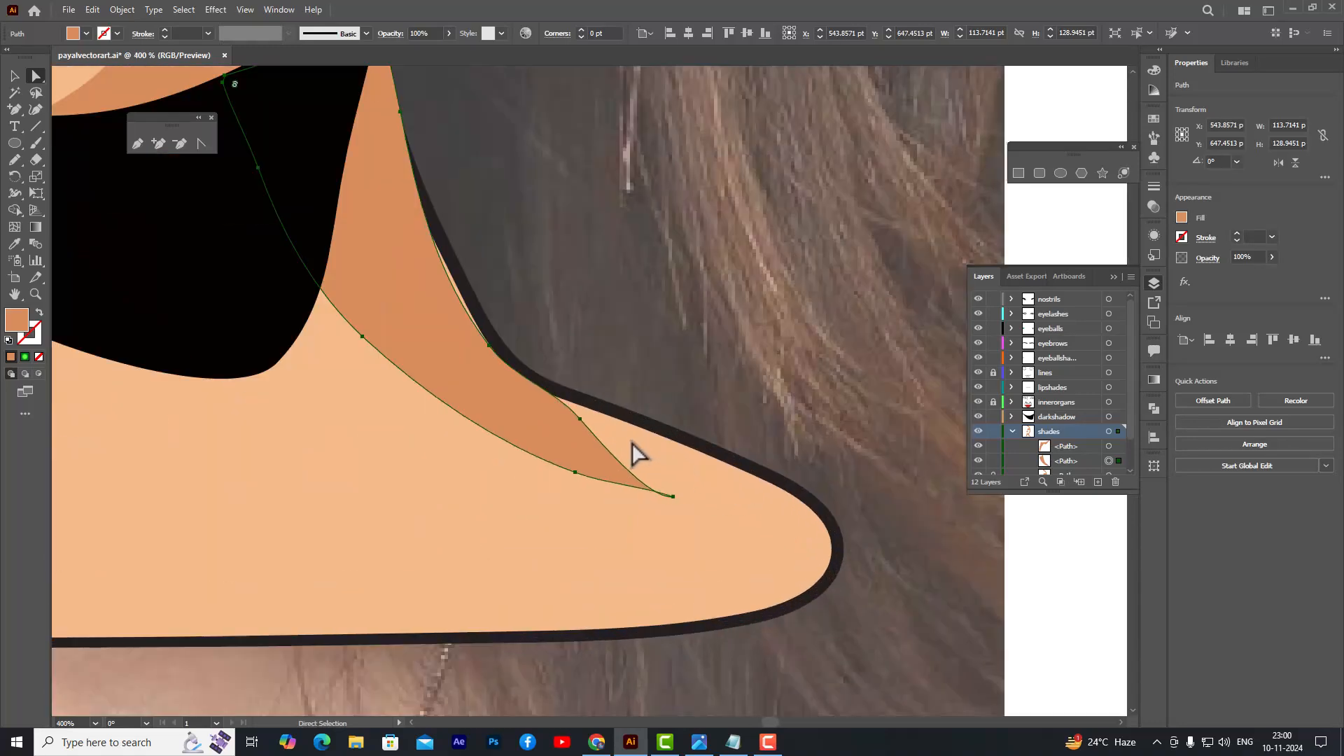
{"action": "left_click", "coordinate": [580, 419]}
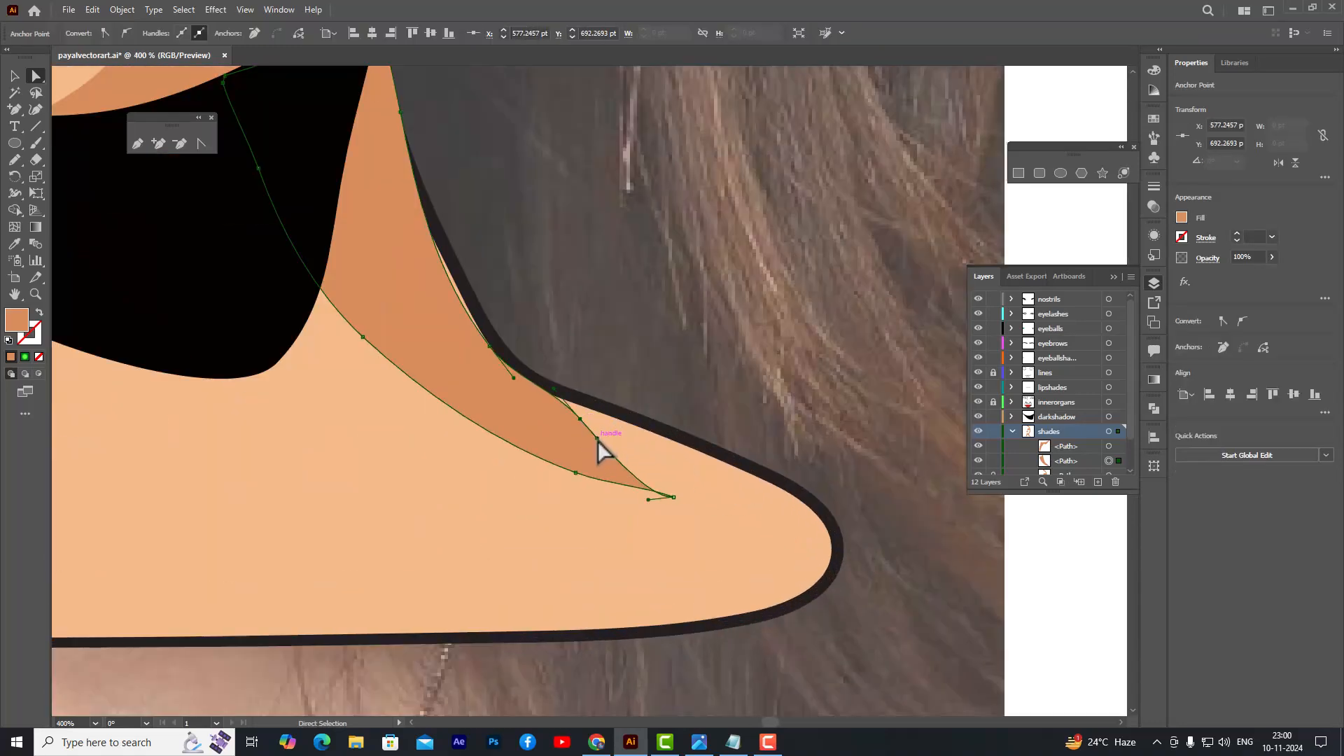
{"action": "left_click_drag", "start_coordinate": [597, 437], "coordinate": [591, 412]}
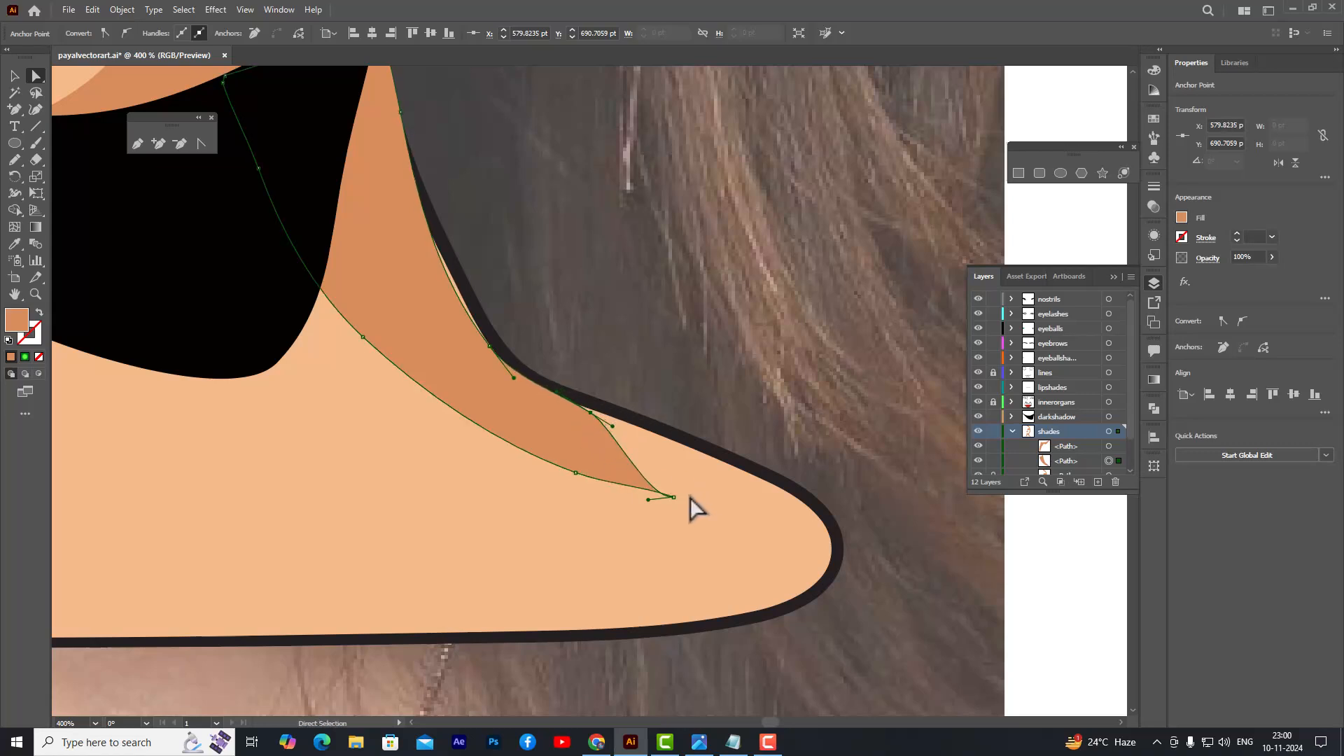
{"action": "left_click_drag", "start_coordinate": [673, 498], "coordinate": [705, 447]}
{"action": "left_click_drag", "start_coordinate": [575, 473], "coordinate": [592, 493]}
{"action": "left_click", "coordinate": [591, 413]}
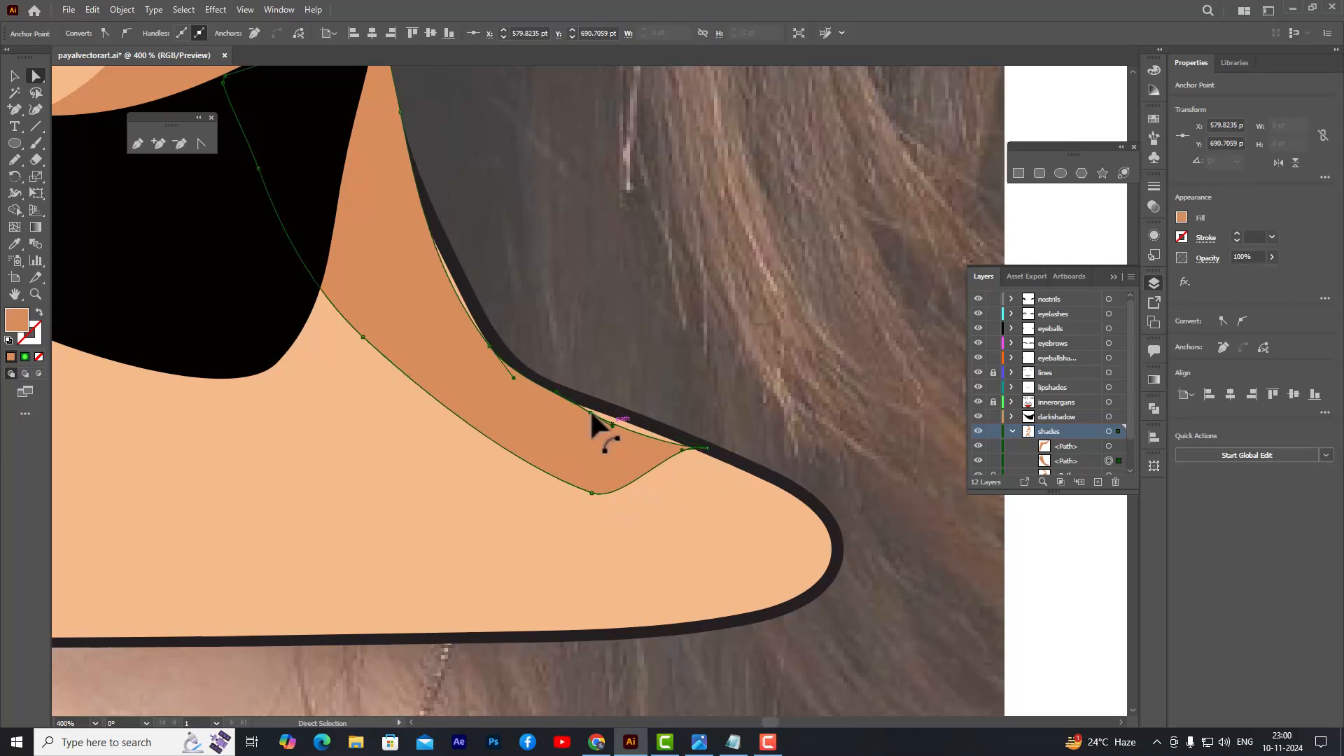
- Add an anchor point on the right neck shade's shoulder-side edge and fit that edge and its tip to the outline
{"action": "left_click", "coordinate": [159, 143]}
{"action": "left_click", "coordinate": [631, 431]}
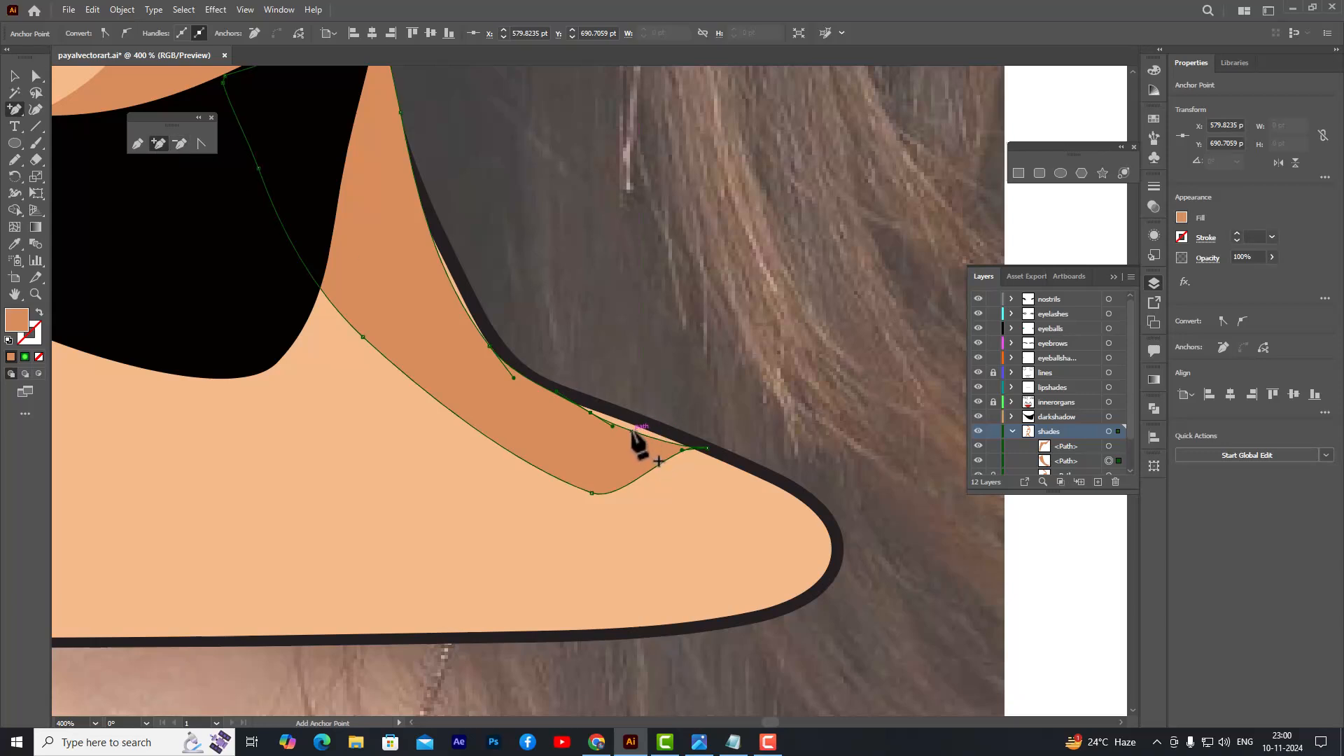
{"action": "left_click", "coordinate": [36, 74]}
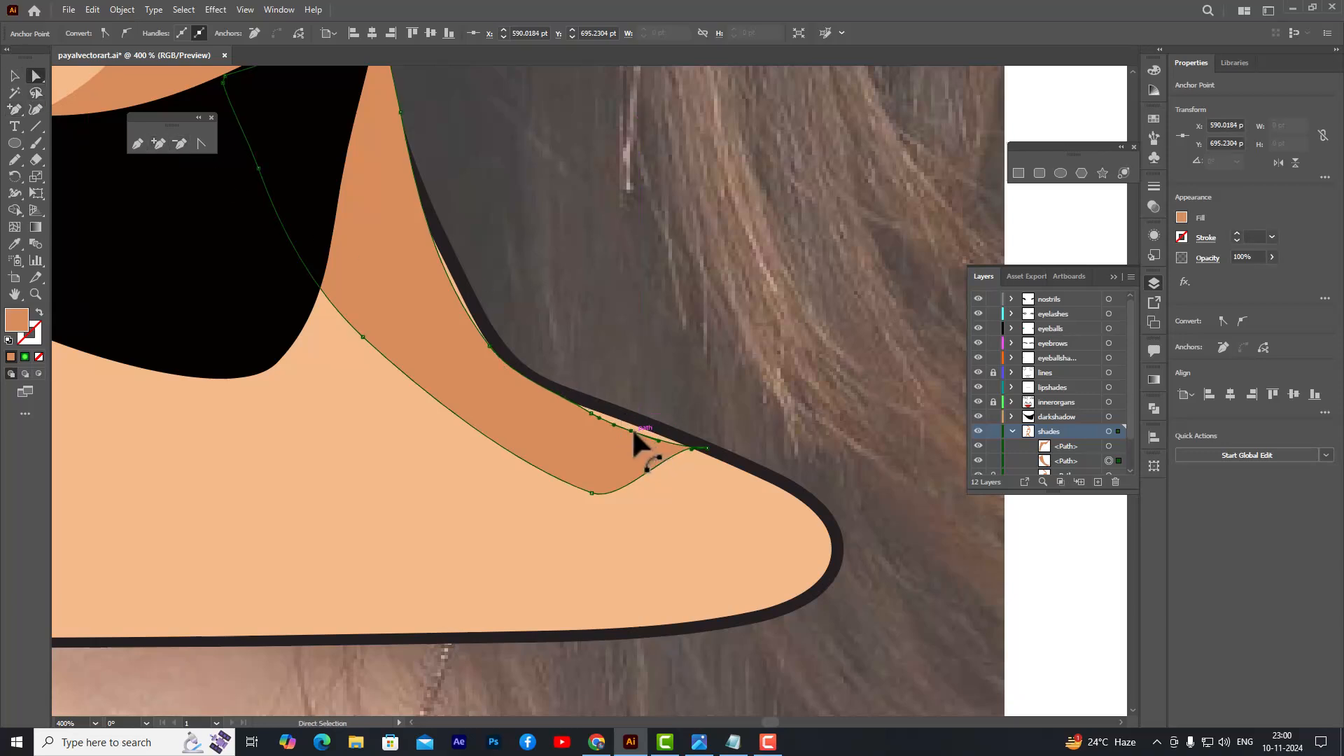
{"action": "left_click_drag", "start_coordinate": [632, 432], "coordinate": [603, 421]}
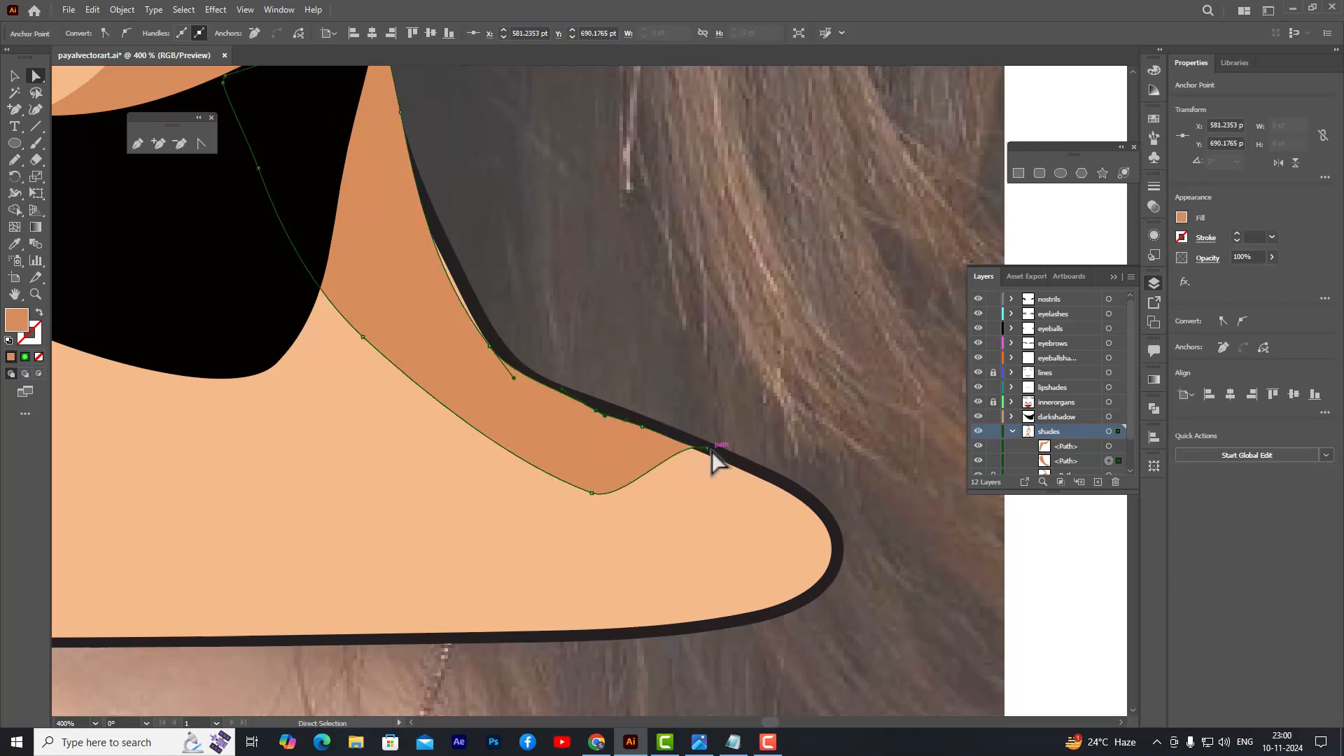
{"action": "left_click_drag", "start_coordinate": [708, 449], "coordinate": [698, 452]}
- Add an anchor point on the right neck shade's outer edge and move it to the neck outline to close the gap
{"action": "left_click", "coordinate": [158, 143]}
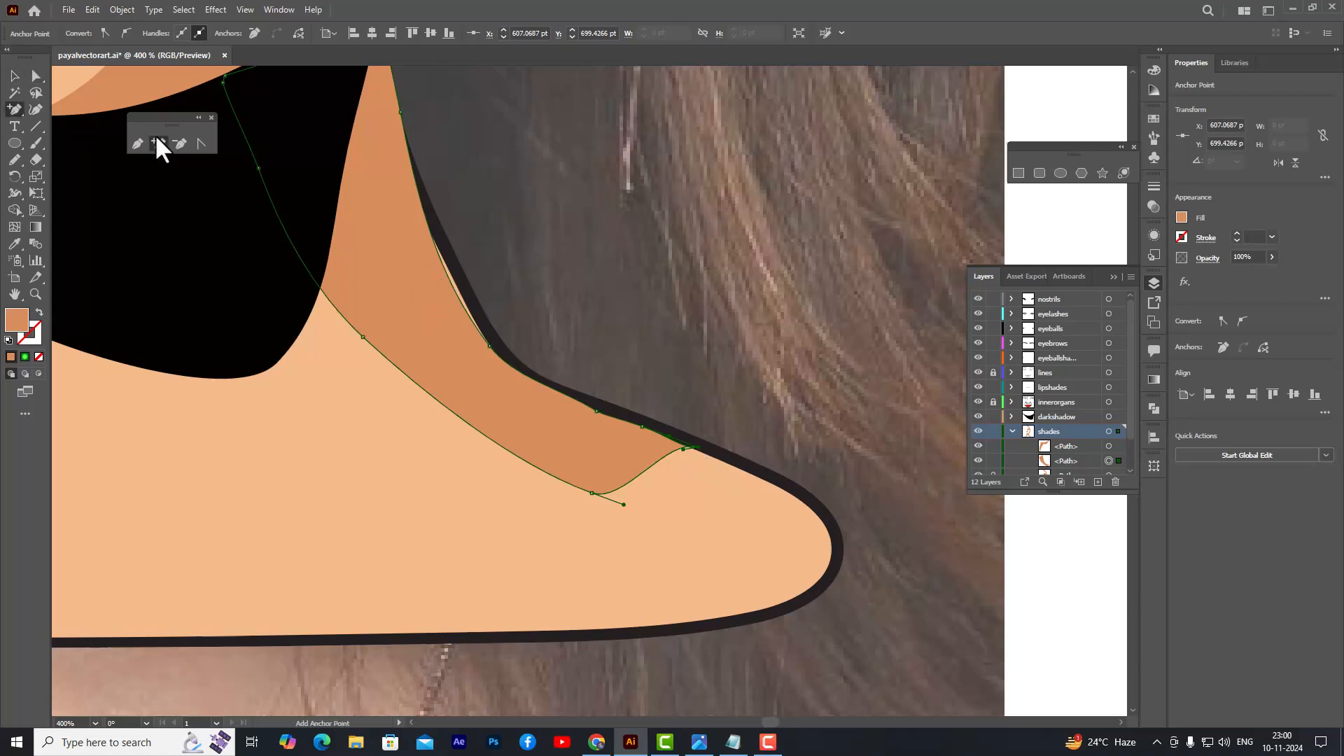
{"action": "left_click", "coordinate": [454, 291]}
{"action": "left_click", "coordinate": [37, 75]}
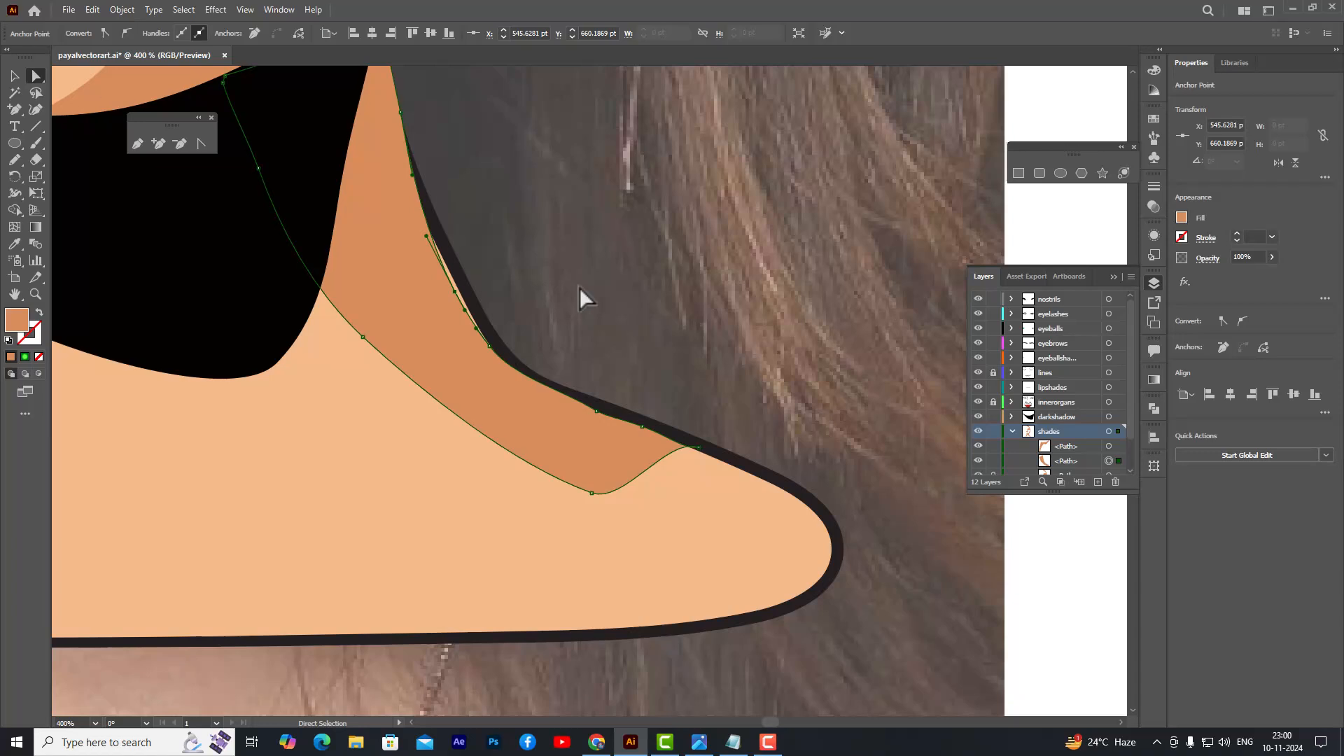
{"action": "left_click_drag", "start_coordinate": [454, 291], "coordinate": [459, 291]}
{"action": "left_click", "coordinate": [562, 275]}
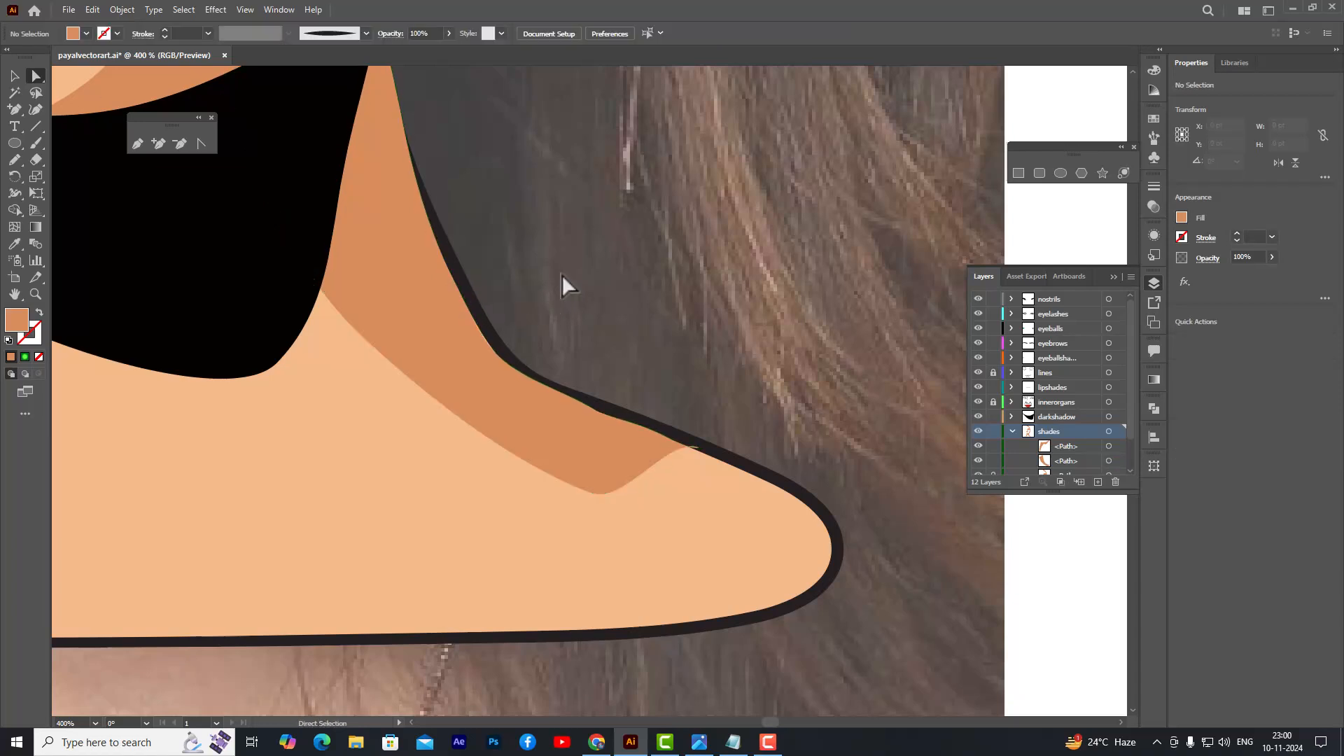
- Lengthen the narrow shade in the middle of the neck so its pointed end reaches the bottom body outline
{"action": "scroll", "coordinate": [611, 254], "scroll_direction": "down", "scroll_amount": 1}
{"action": "scroll", "coordinate": [610, 253], "scroll_direction": "down", "scroll_amount": 2}
{"action": "scroll", "coordinate": [635, 227], "scroll_direction": "down", "scroll_amount": 2}
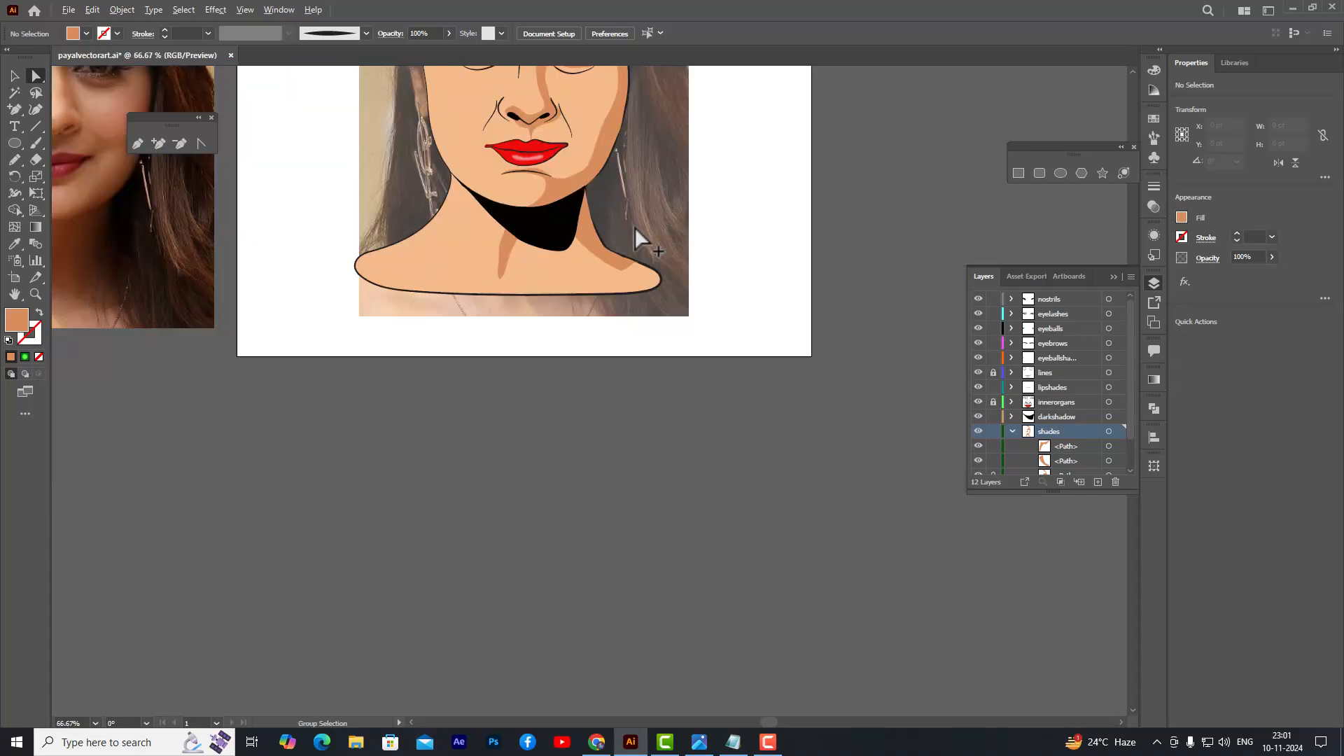
{"action": "scroll", "coordinate": [690, 165], "scroll_direction": "up", "scroll_amount": 4}
{"action": "scroll", "coordinate": [552, 179], "scroll_direction": "up", "scroll_amount": 1}
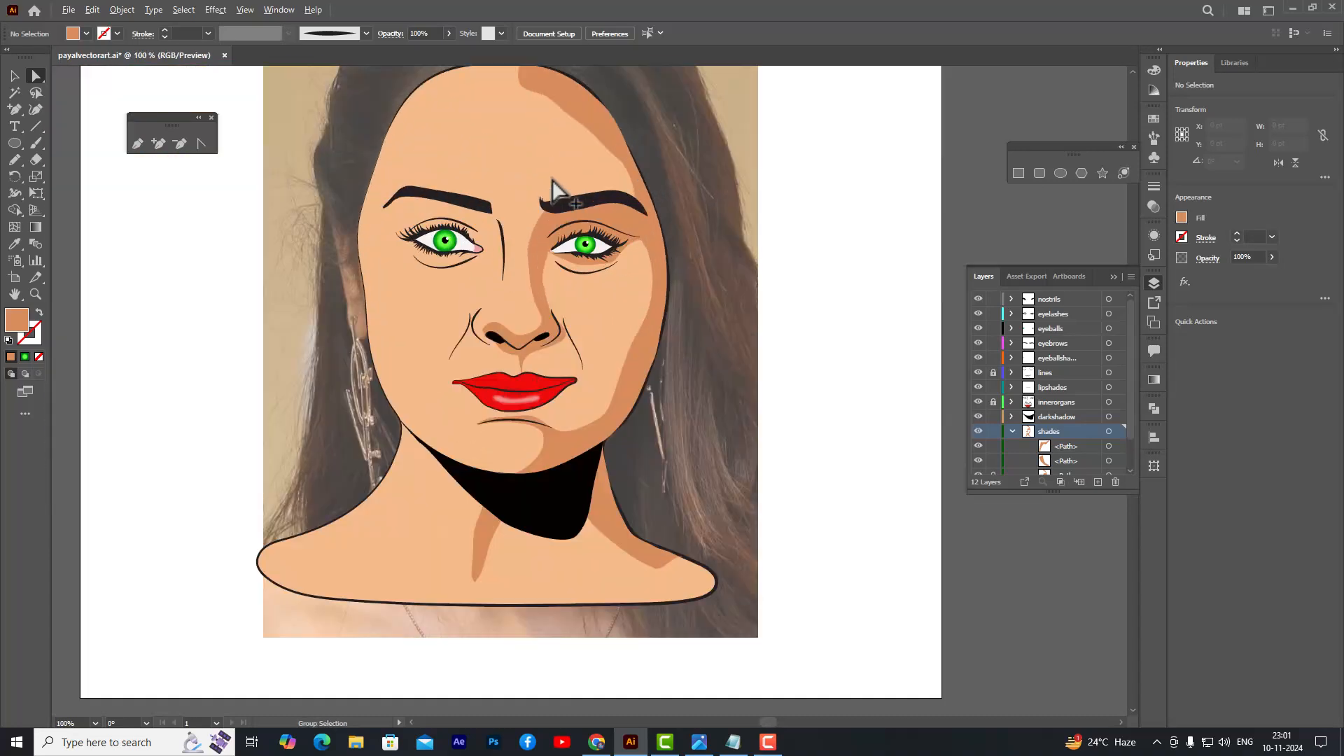
{"action": "scroll", "coordinate": [753, 189], "scroll_direction": "up", "scroll_amount": 2}
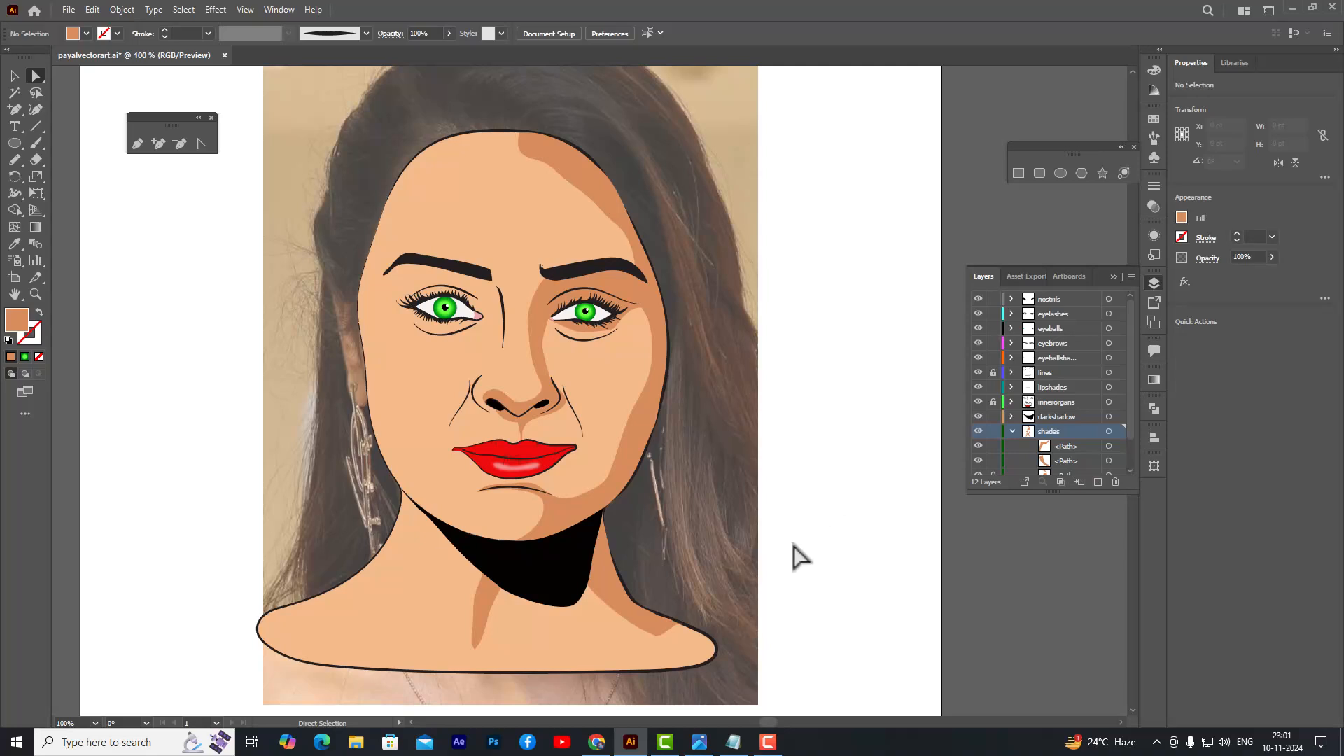
{"action": "left_click", "coordinate": [481, 611]}
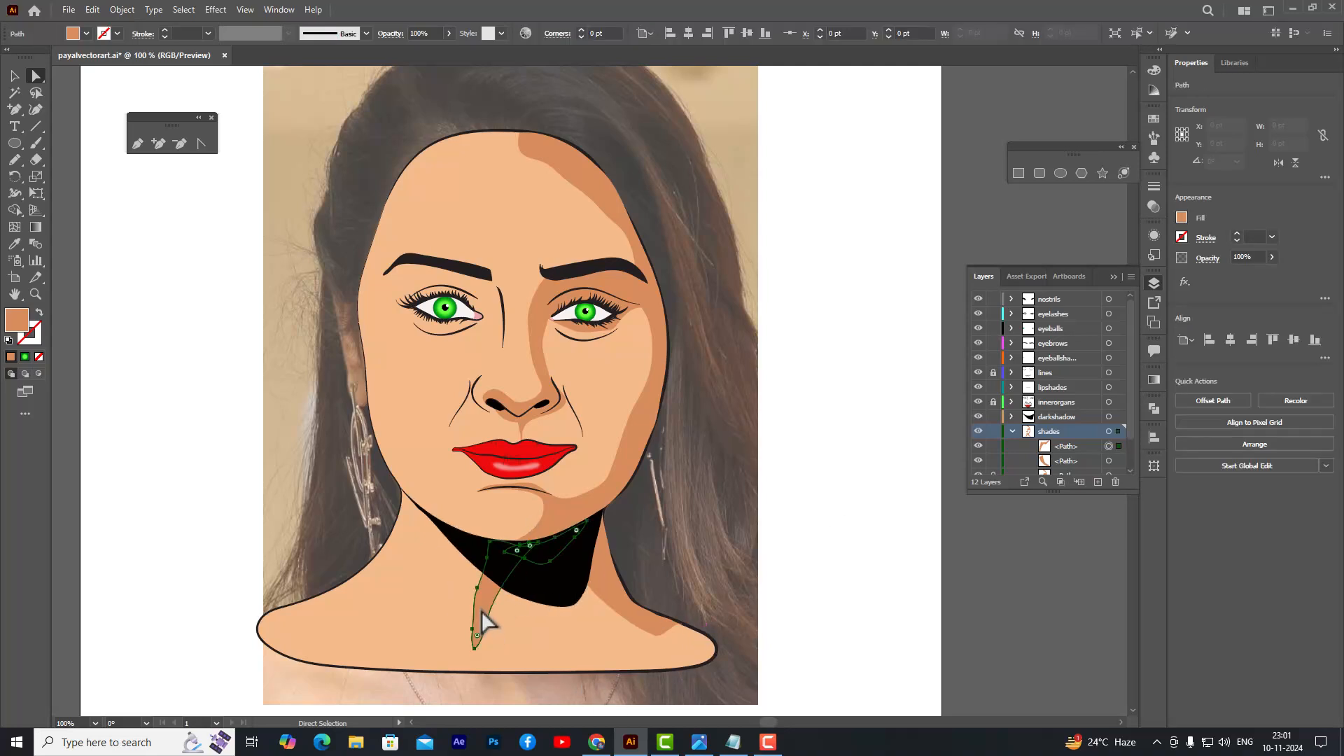
{"action": "mouse_move", "coordinate": [474, 647]}
{"action": "left_mouse_down"}
{"action": "mouse_move", "coordinate": [480, 590]}
{"action": "mouse_move", "coordinate": [497, 621]}
{"action": "mouse_move", "coordinate": [463, 647]}
{"action": "mouse_move", "coordinate": [462, 674]}
{"action": "mouse_move", "coordinate": [472, 629]}
{"action": "left_mouse_up"}
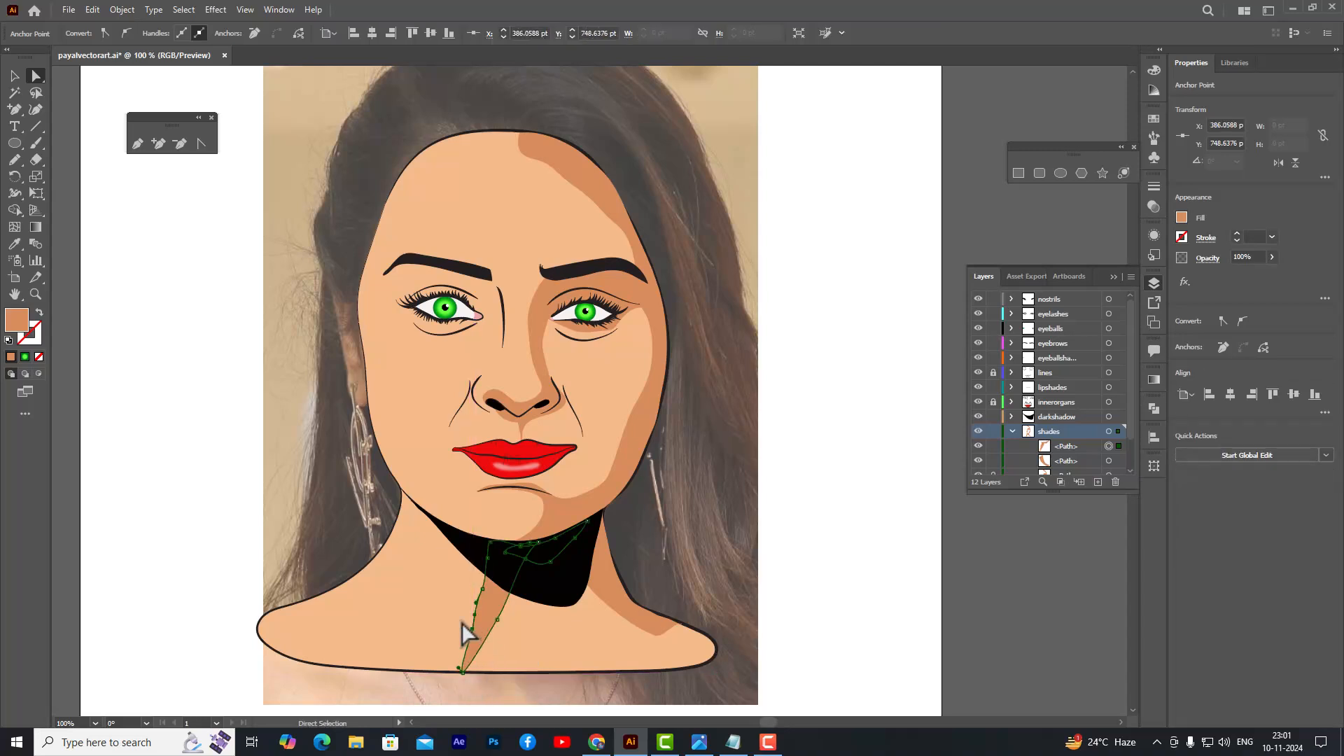
{"action": "left_click", "coordinate": [239, 423]}
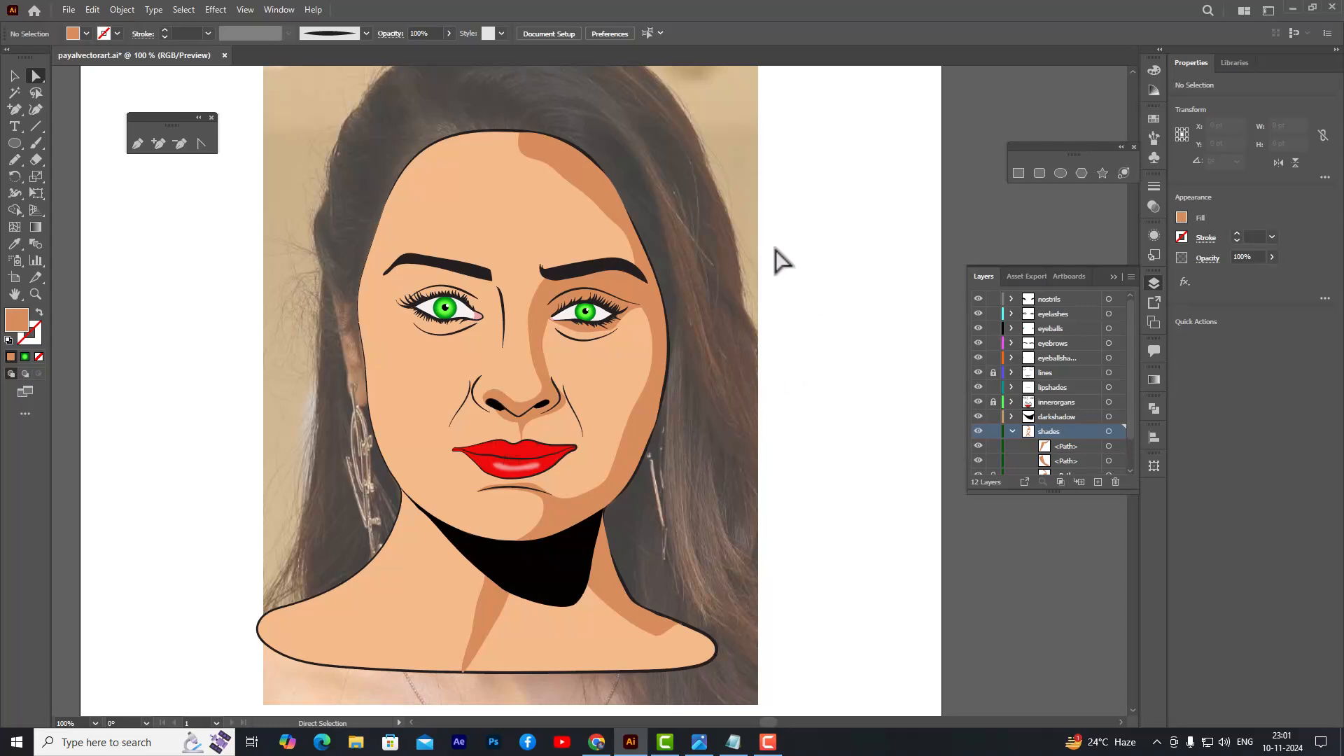
{"action": "scroll", "coordinate": [774, 258], "scroll_direction": "up", "scroll_amount": 1}
{"action": "scroll", "coordinate": [777, 259], "scroll_direction": "down", "scroll_amount": 2, "text": "alt"}
{"action": "scroll", "coordinate": [755, 273], "scroll_direction": "up", "scroll_amount": 3, "text": "alt"}
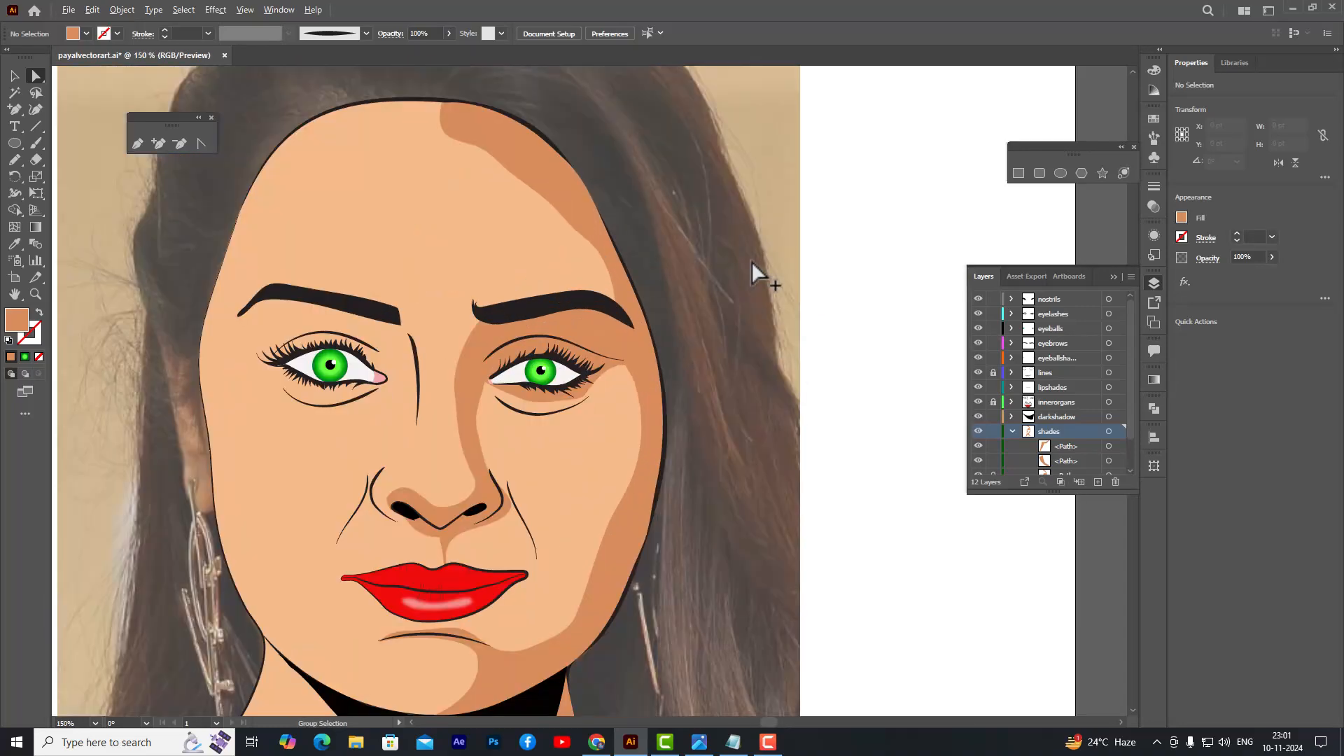
{"action": "scroll", "coordinate": [765, 259], "scroll_direction": "down", "scroll_amount": 3, "text": "alt"}
{"action": "scroll", "coordinate": [770, 276], "scroll_direction": "up", "scroll_amount": 2, "text": "alt"}
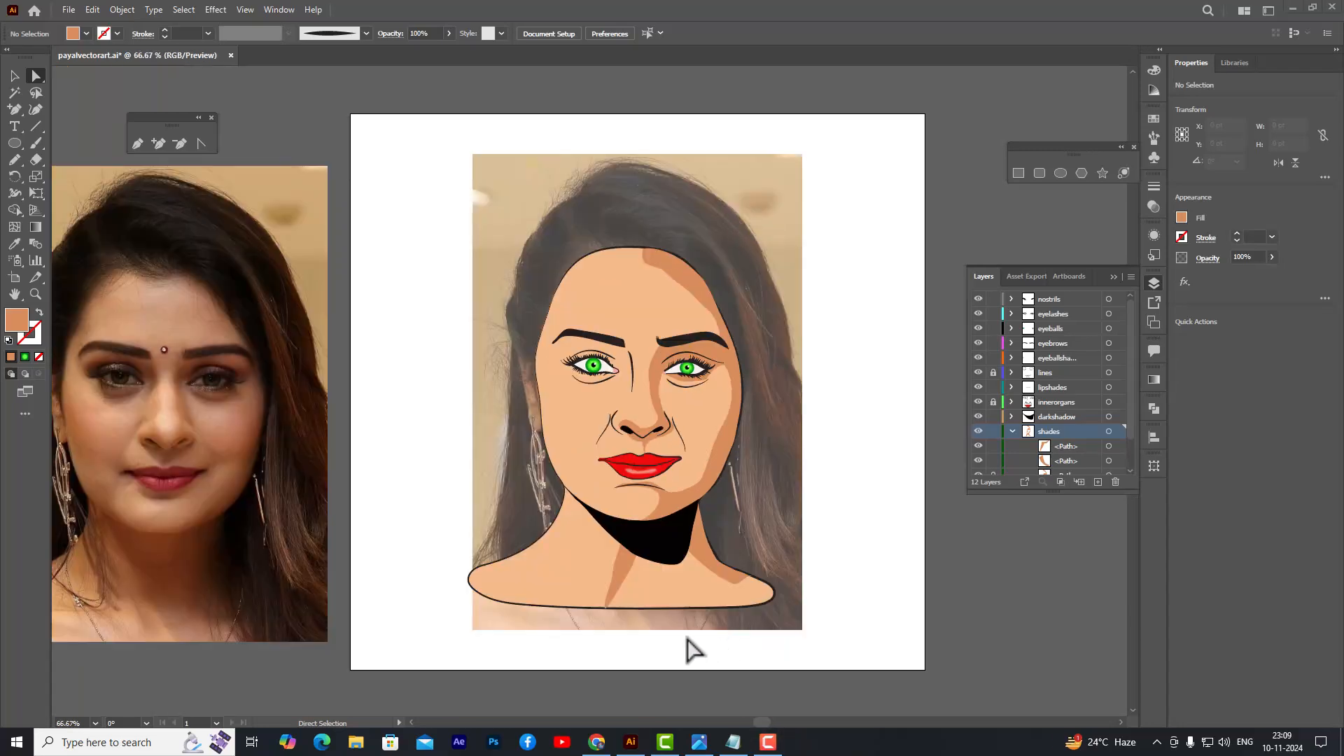
- Add an anchor point on the dark shadow's right edge and move it out to the neck outline
{"action": "scroll", "coordinate": [691, 547], "scroll_direction": "up", "scroll_amount": 5, "text": "alt"}
{"action": "left_click", "coordinate": [651, 522]}
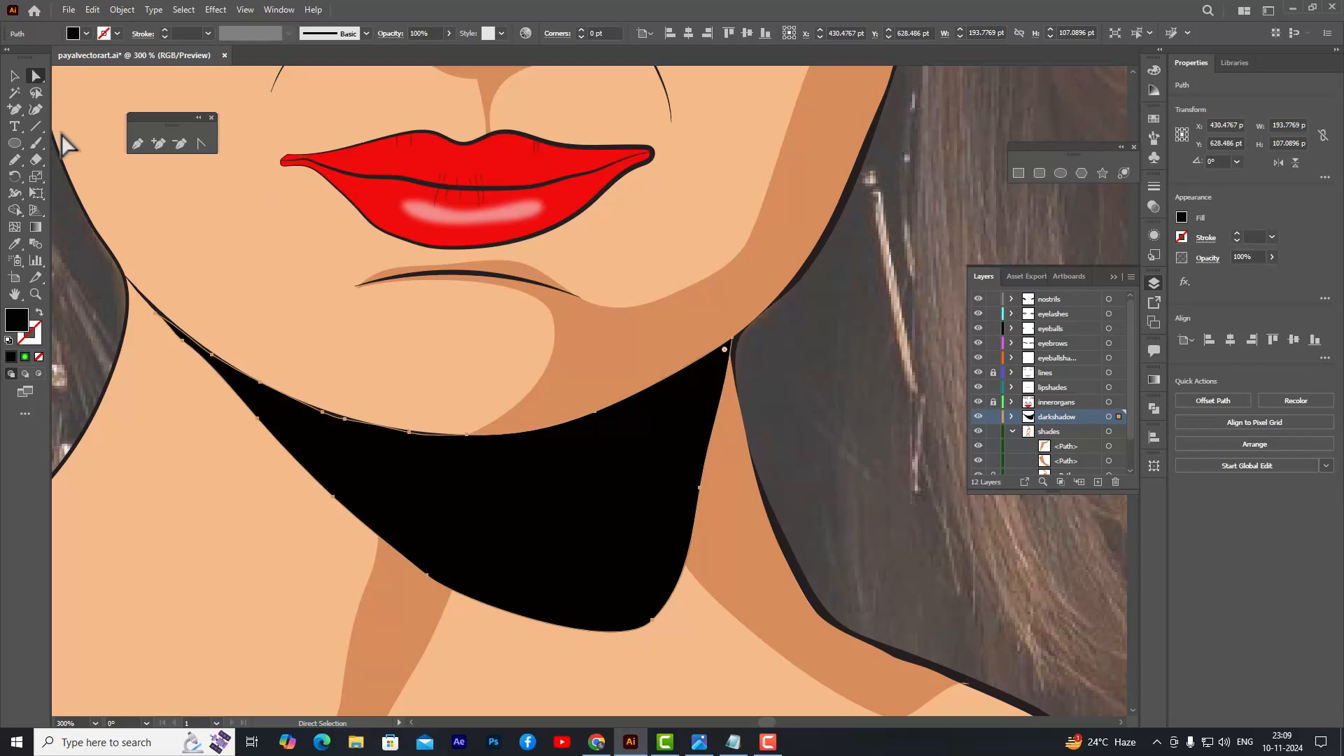
{"action": "left_click", "coordinate": [159, 143]}
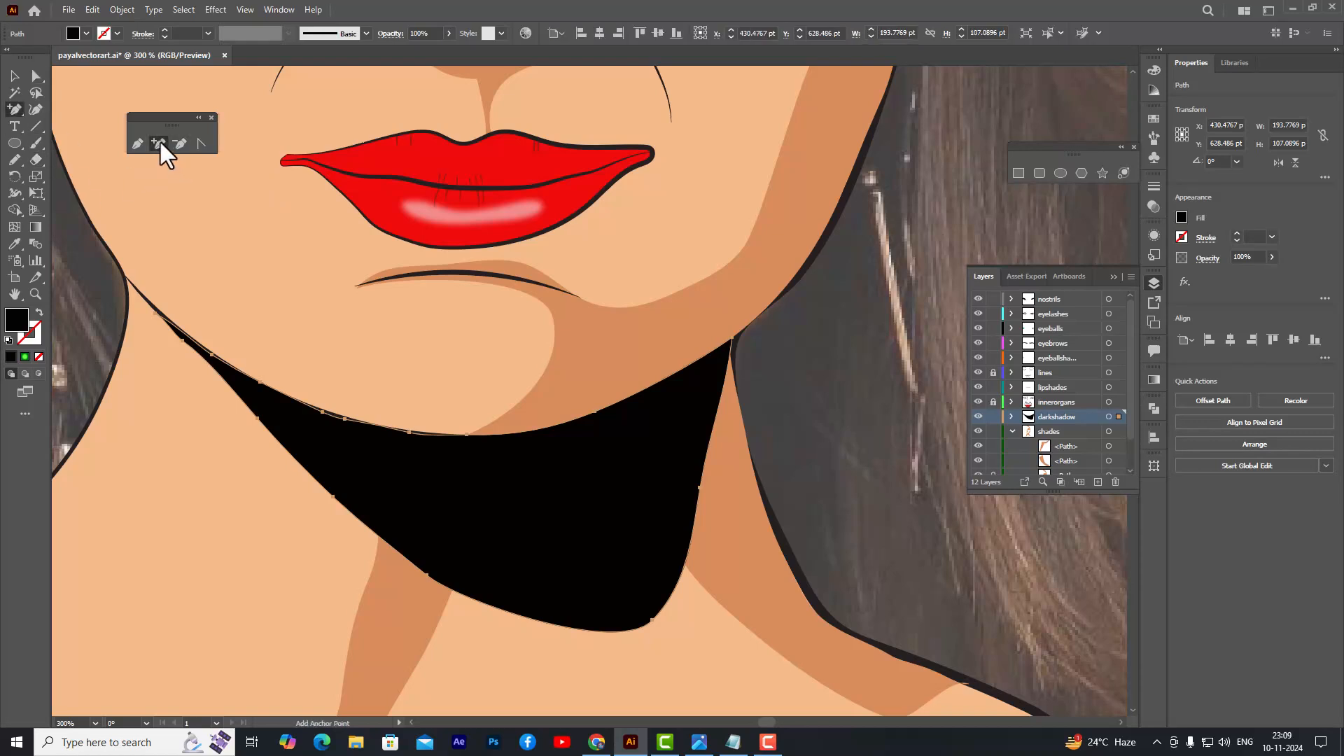
{"action": "left_click", "coordinate": [711, 434]}
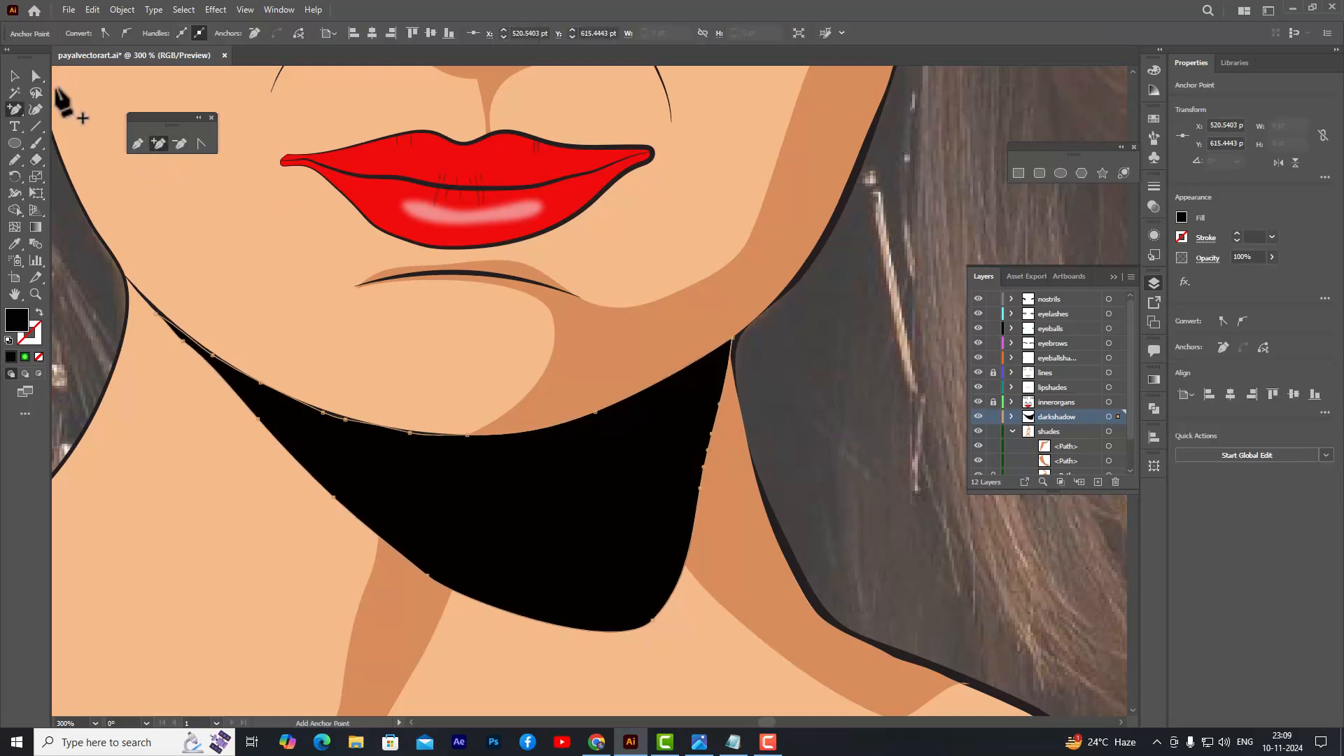
{"action": "left_click", "coordinate": [36, 76]}
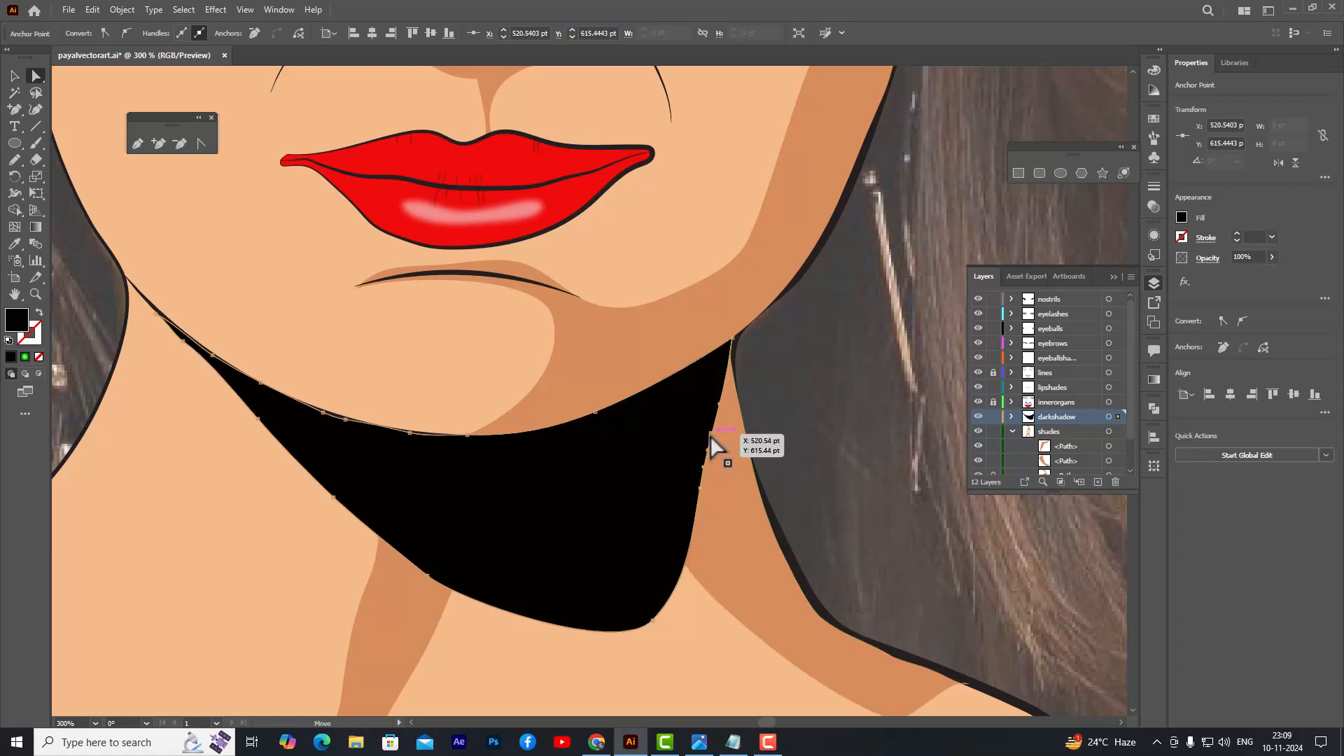
{"action": "left_click_drag", "start_coordinate": [710, 434], "coordinate": [741, 428]}
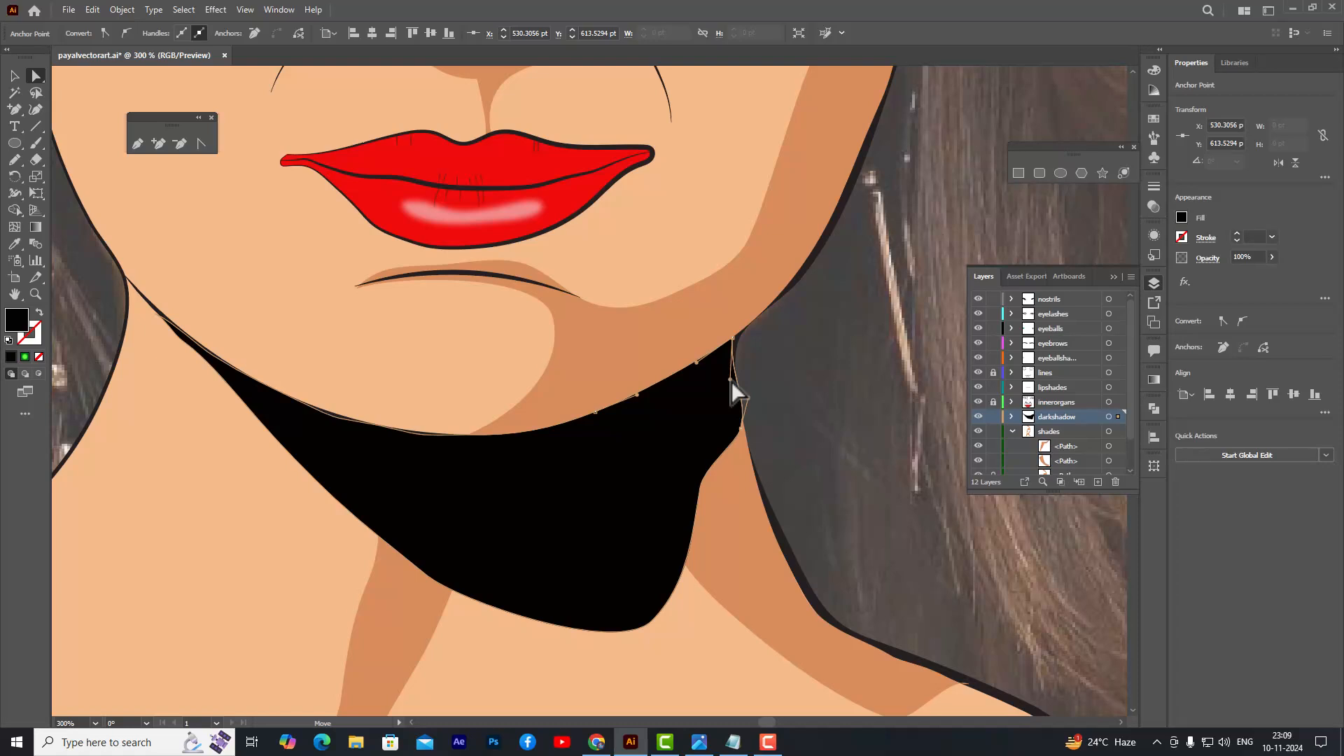
- Move the lower anchor point of the dark shadow's right edge to the neck outline and nudge the one above it outward
{"action": "left_click", "coordinate": [700, 488]}
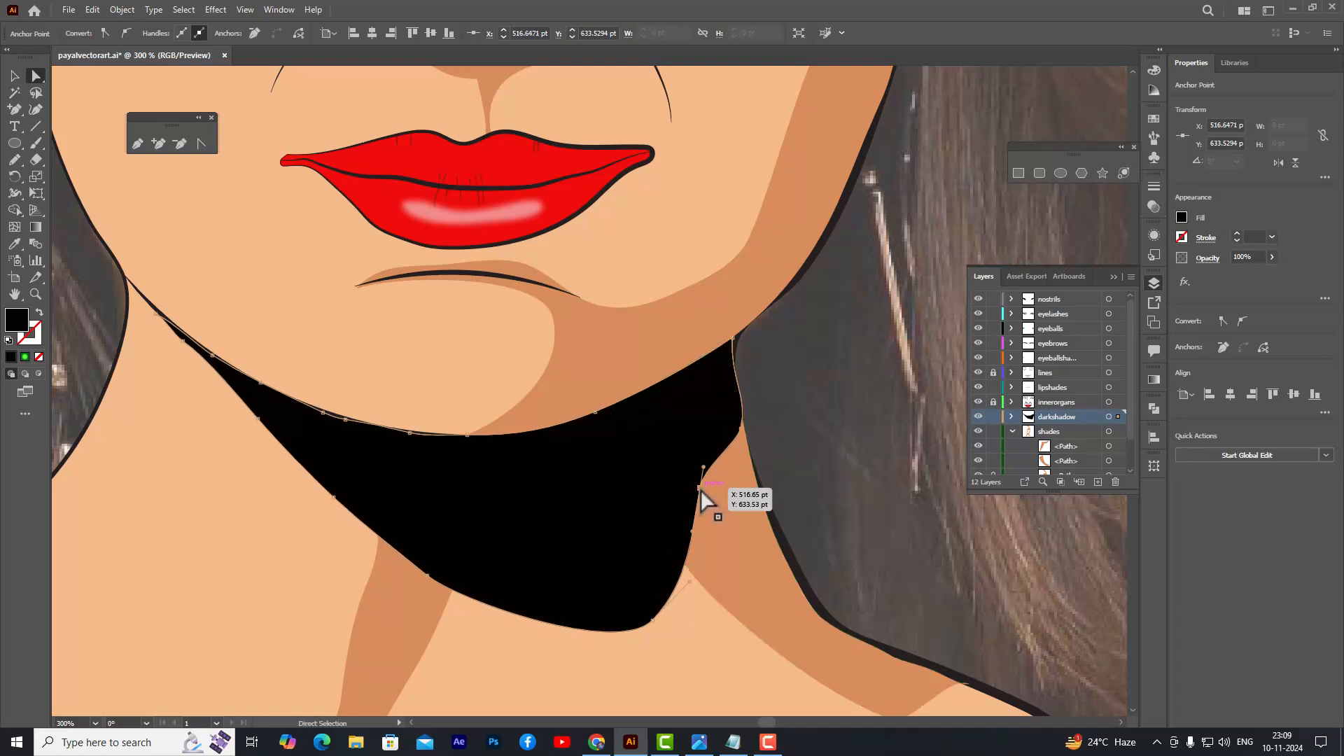
{"action": "left_click_drag", "start_coordinate": [700, 489], "coordinate": [759, 491]}
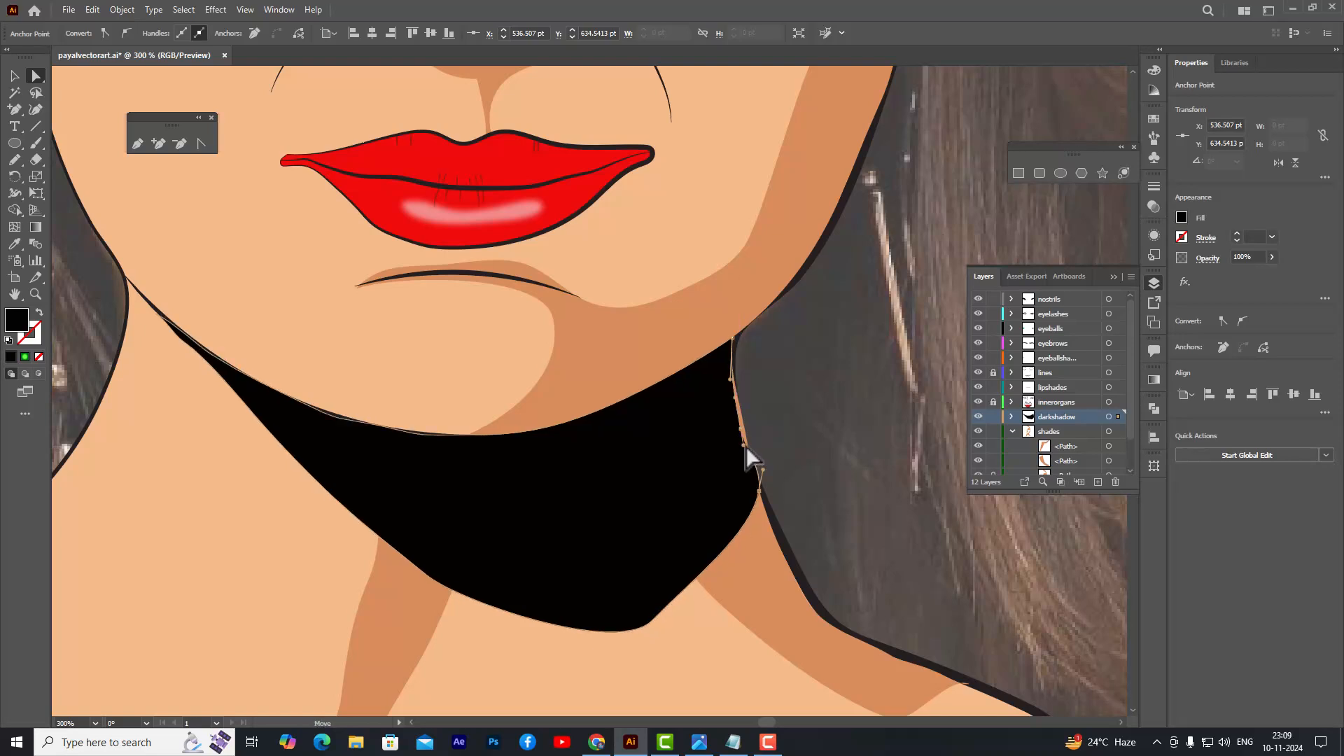
{"action": "left_click_drag", "start_coordinate": [740, 431], "coordinate": [748, 427]}
- Lower the dark shadow's bottom tip and adjust its handle to round the lower right edge
{"action": "left_click", "coordinate": [653, 621]}
{"action": "left_click_drag", "start_coordinate": [653, 621], "coordinate": [661, 659]}
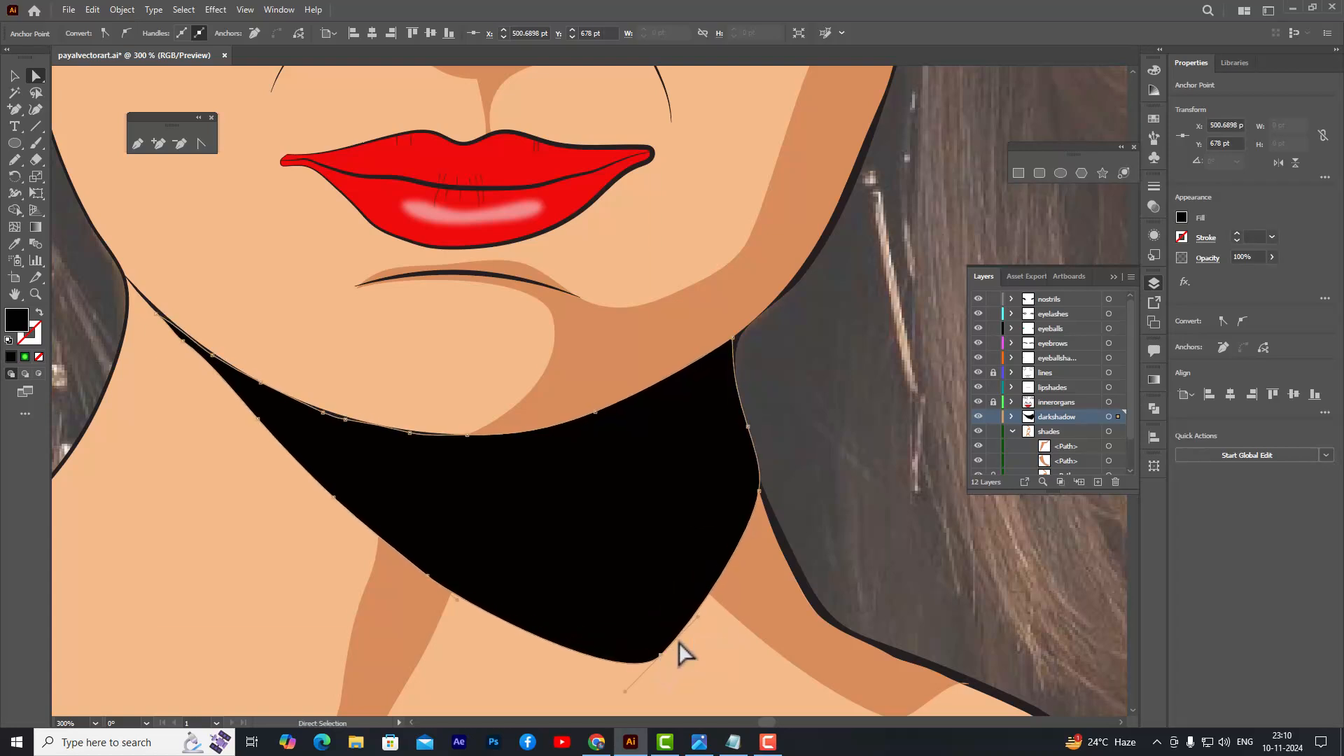
{"action": "left_click_drag", "start_coordinate": [698, 617], "coordinate": [706, 640]}
{"action": "left_click", "coordinate": [645, 540]}
{"action": "scroll", "coordinate": [728, 400], "scroll_direction": "down", "scroll_amount": 2, "text": "alt"}
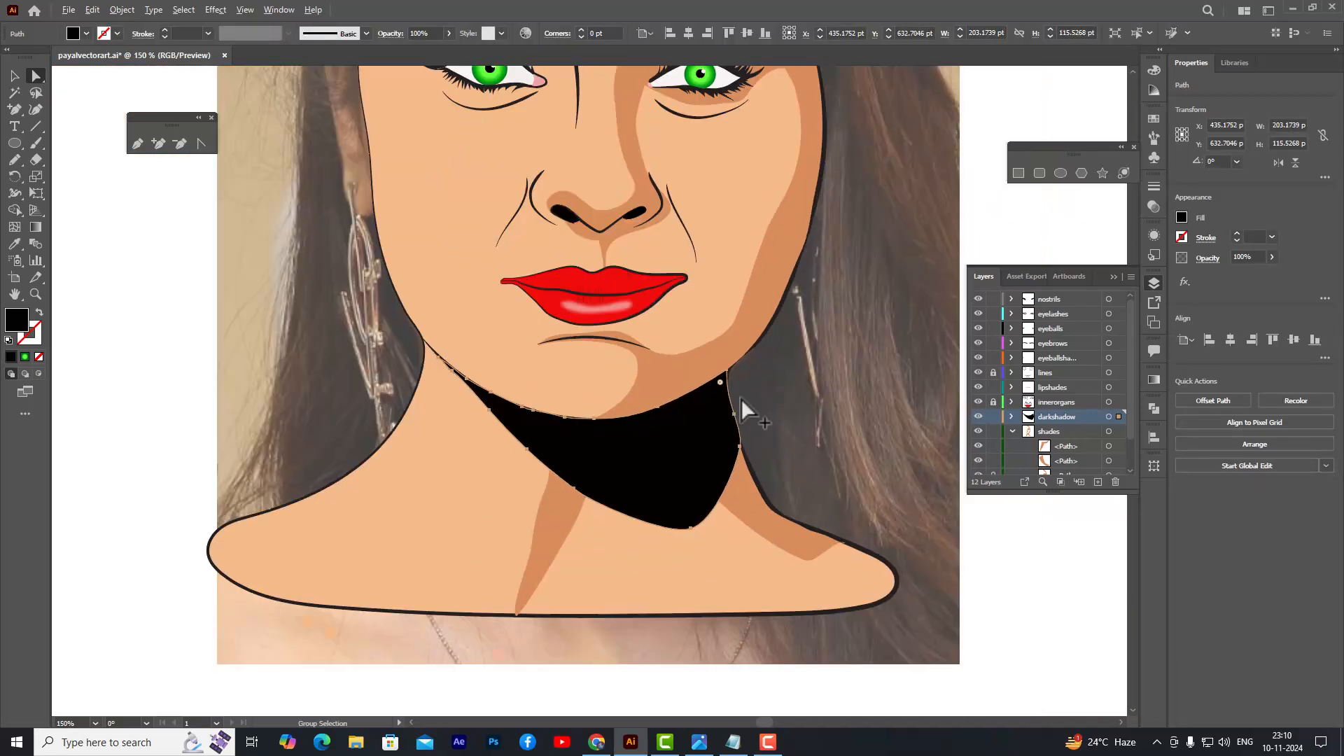
- Deselect the dark shadow, then unlock the lines layer and make it the active layer
{"action": "left_click", "coordinate": [165, 308]}
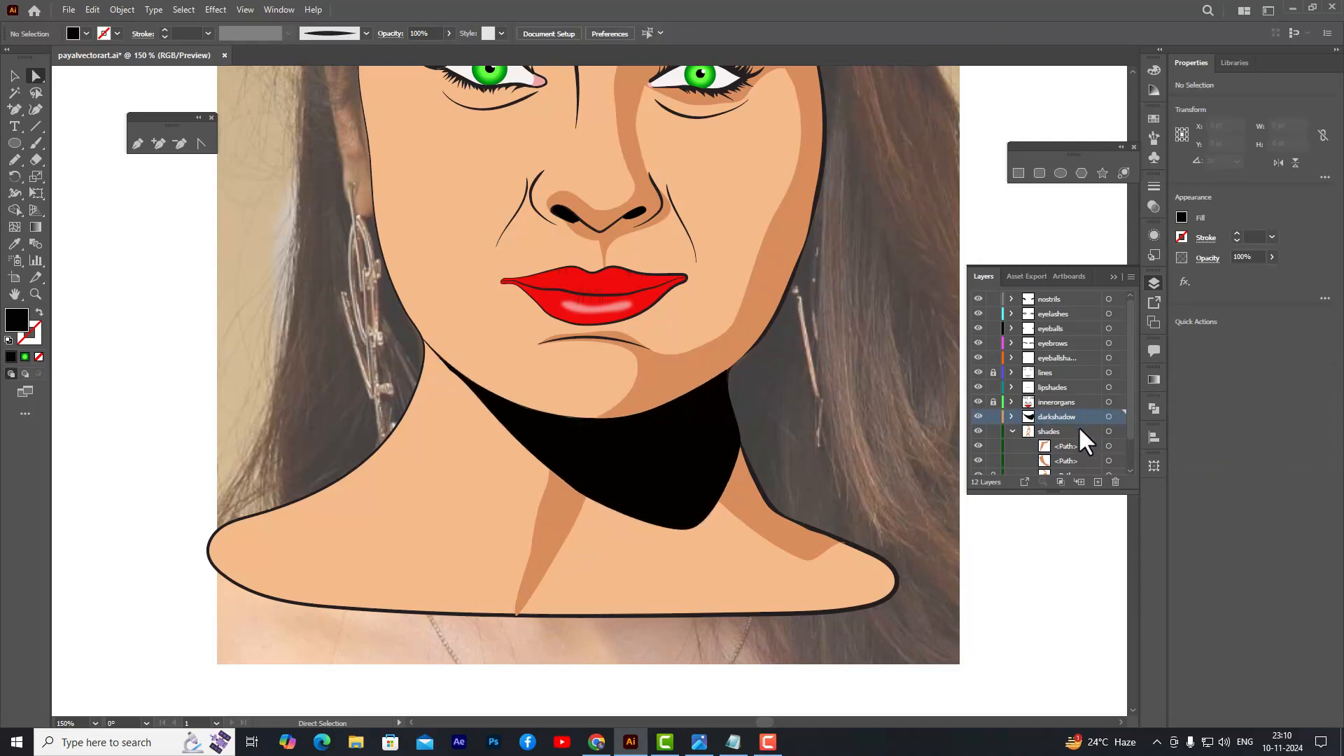
{"action": "left_click", "coordinate": [1076, 374]}
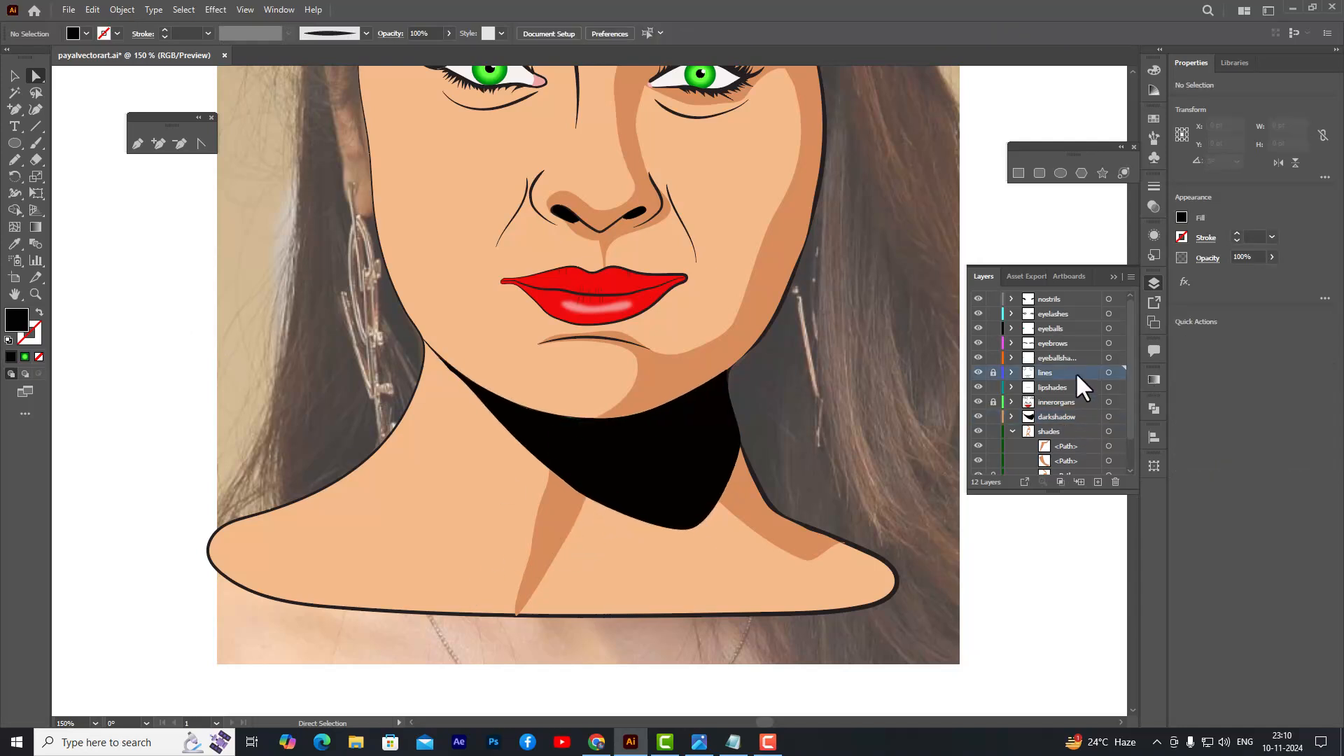
{"action": "left_click", "coordinate": [992, 373]}
- Set up the Paintbrush with no fill, a black stroke and the upper of the two tapered art brushes
{"action": "left_click", "coordinate": [37, 145]}
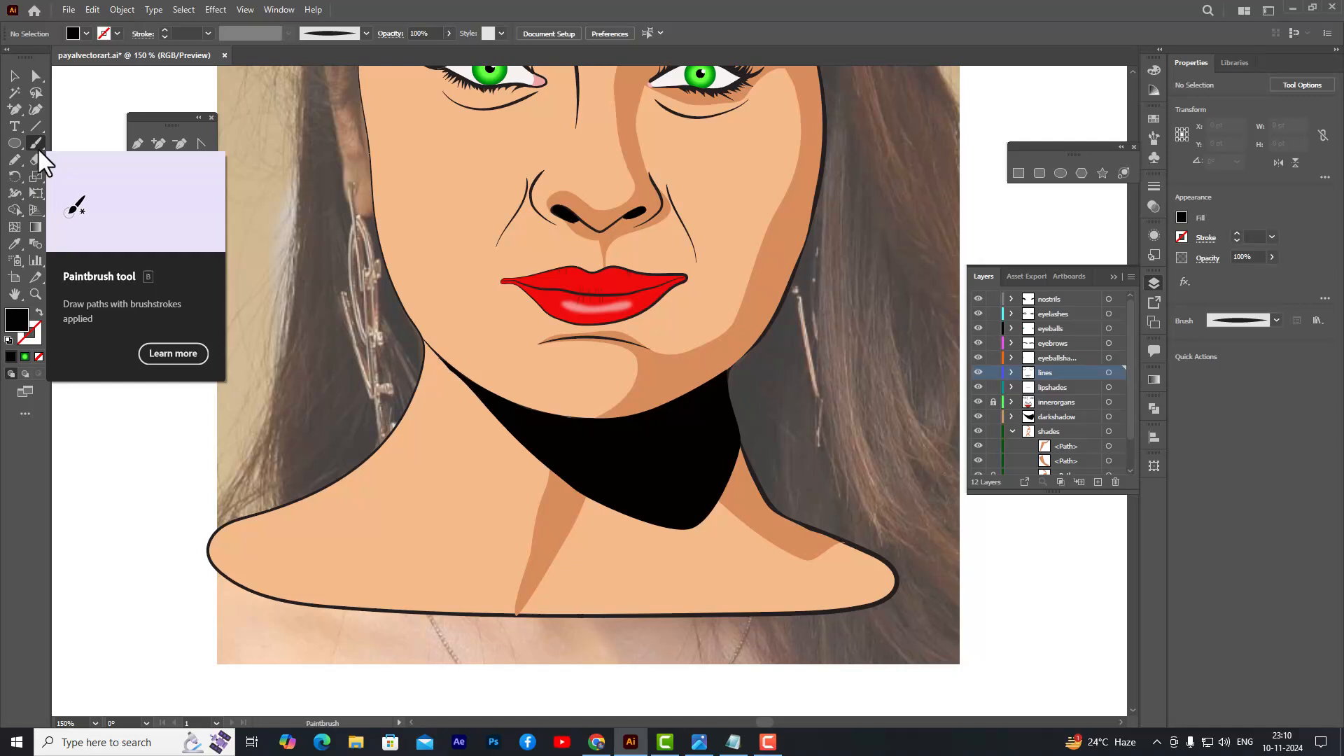
{"action": "left_click", "coordinate": [39, 312]}
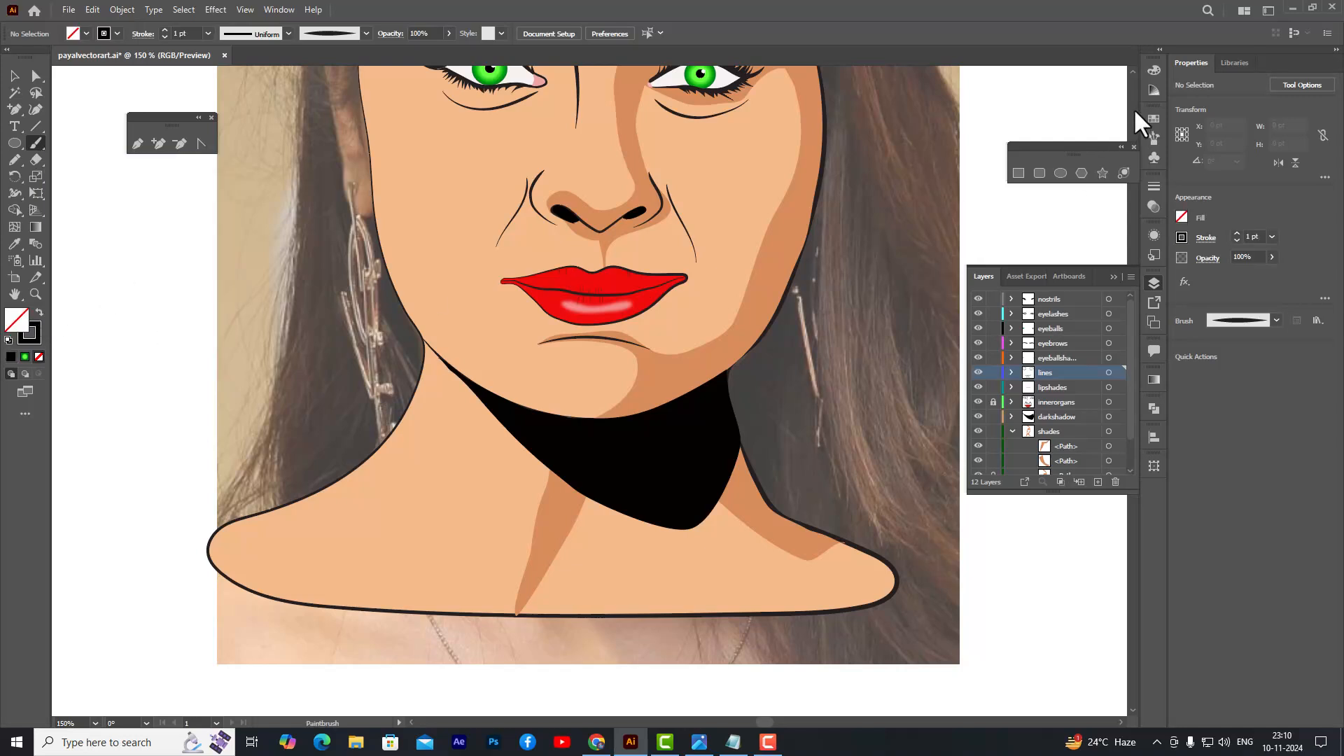
{"action": "left_click", "coordinate": [1154, 137]}
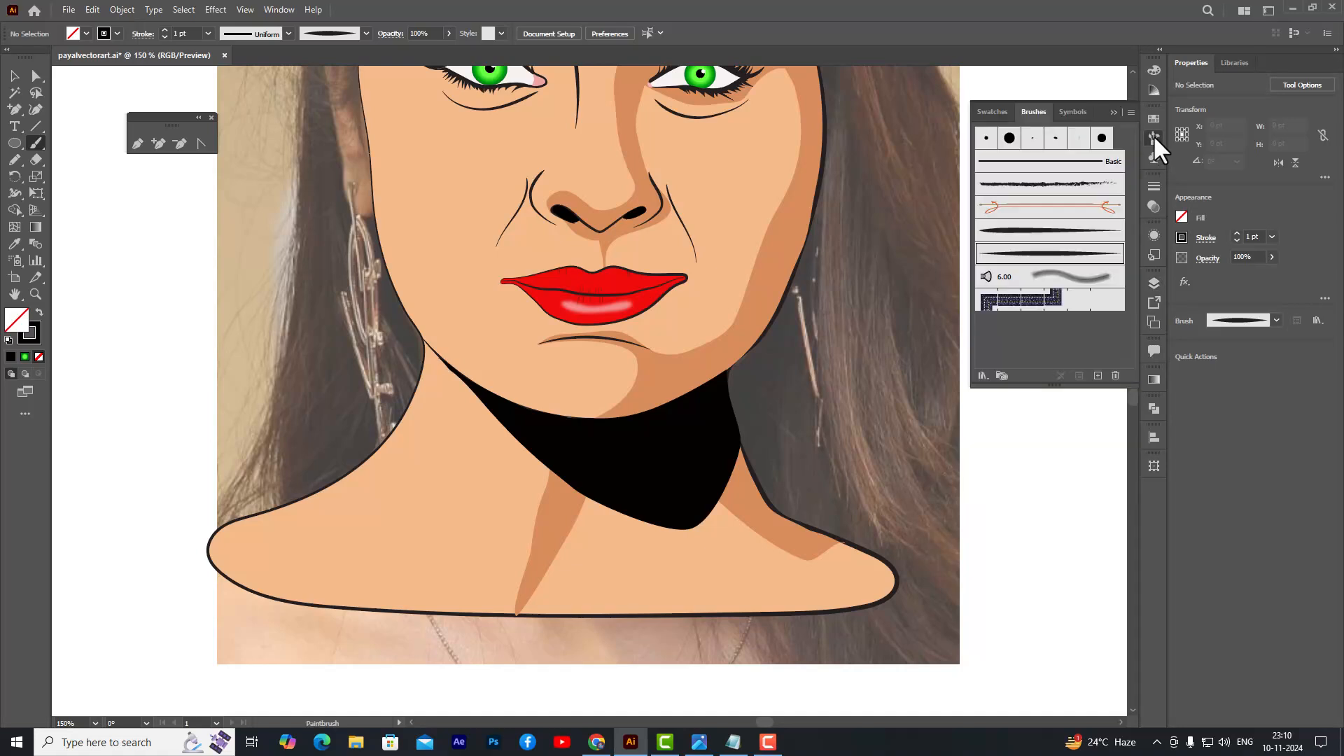
{"action": "left_click", "coordinate": [1039, 232]}
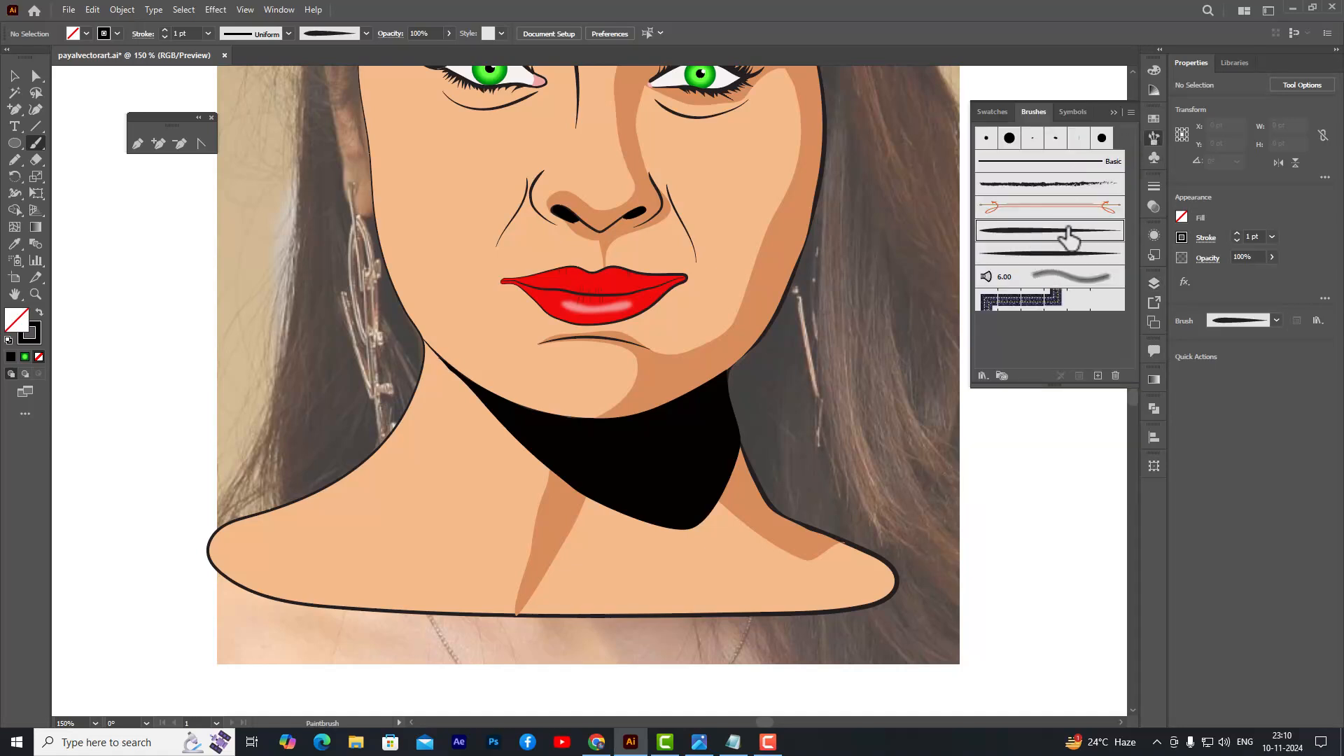
{"action": "left_click", "coordinate": [1153, 138]}
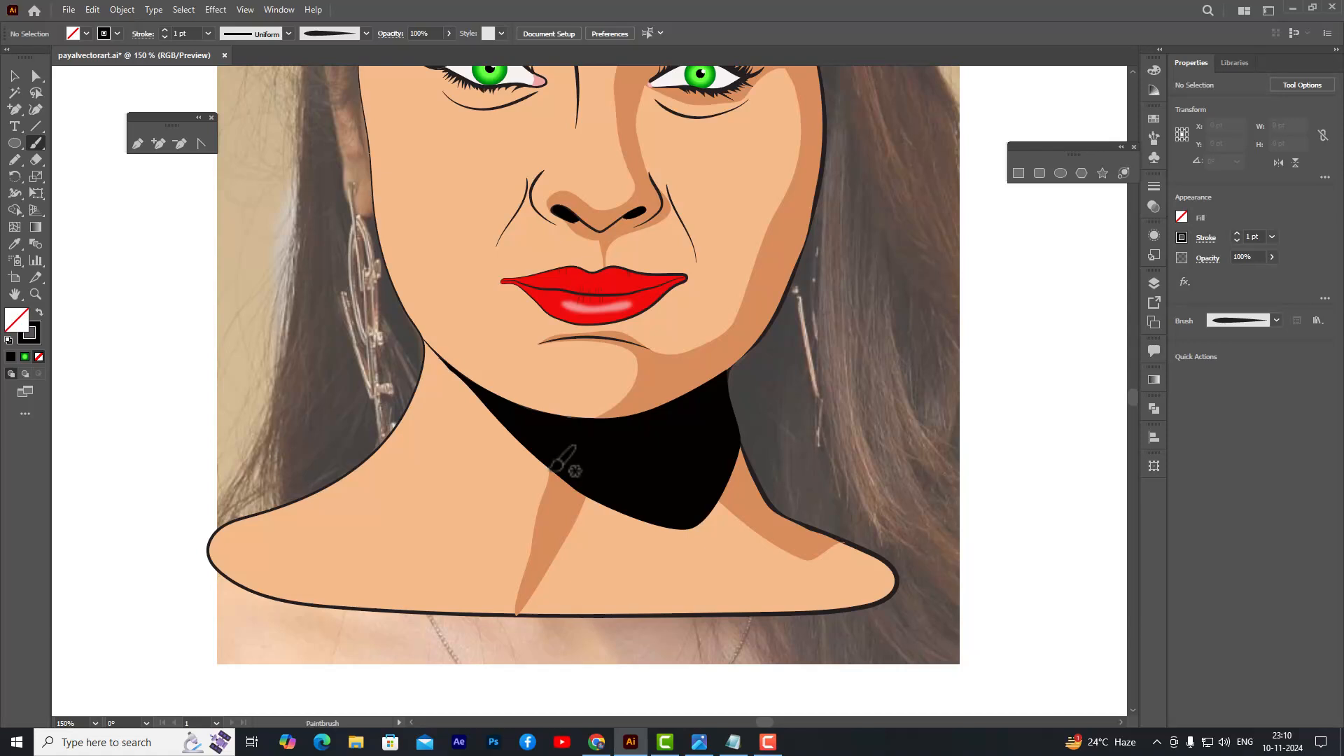
- Paint a tapered line along the left edge of the mid-neck shade, redoing the stroke so it ends closer to the shade's tip
{"action": "left_click_drag", "start_coordinate": [551, 471], "coordinate": [501, 606]}
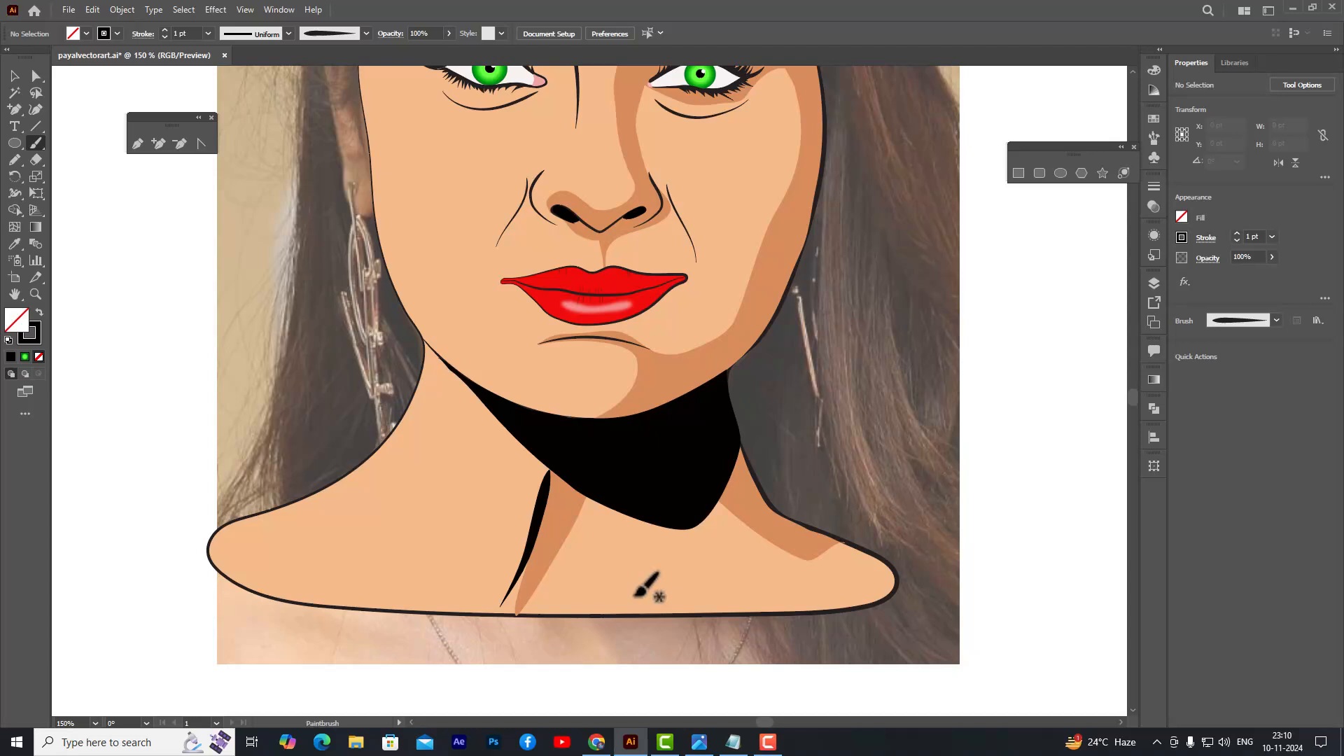
{"action": "key", "text": "ctrl+z"}
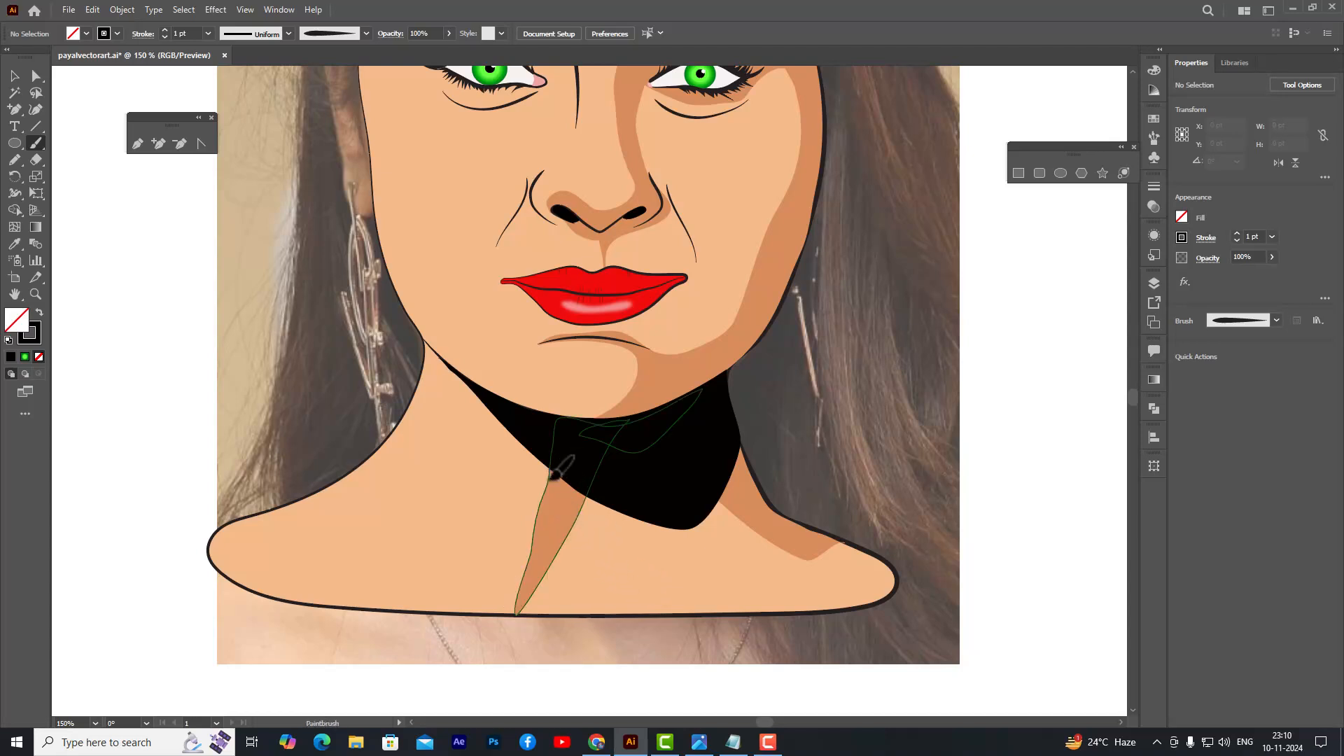
{"action": "left_click_drag", "start_coordinate": [552, 474], "coordinate": [509, 608]}
- Set the stroke weight of the line beside the mid-neck shade to 0.5 pt
{"action": "left_click", "coordinate": [15, 75]}
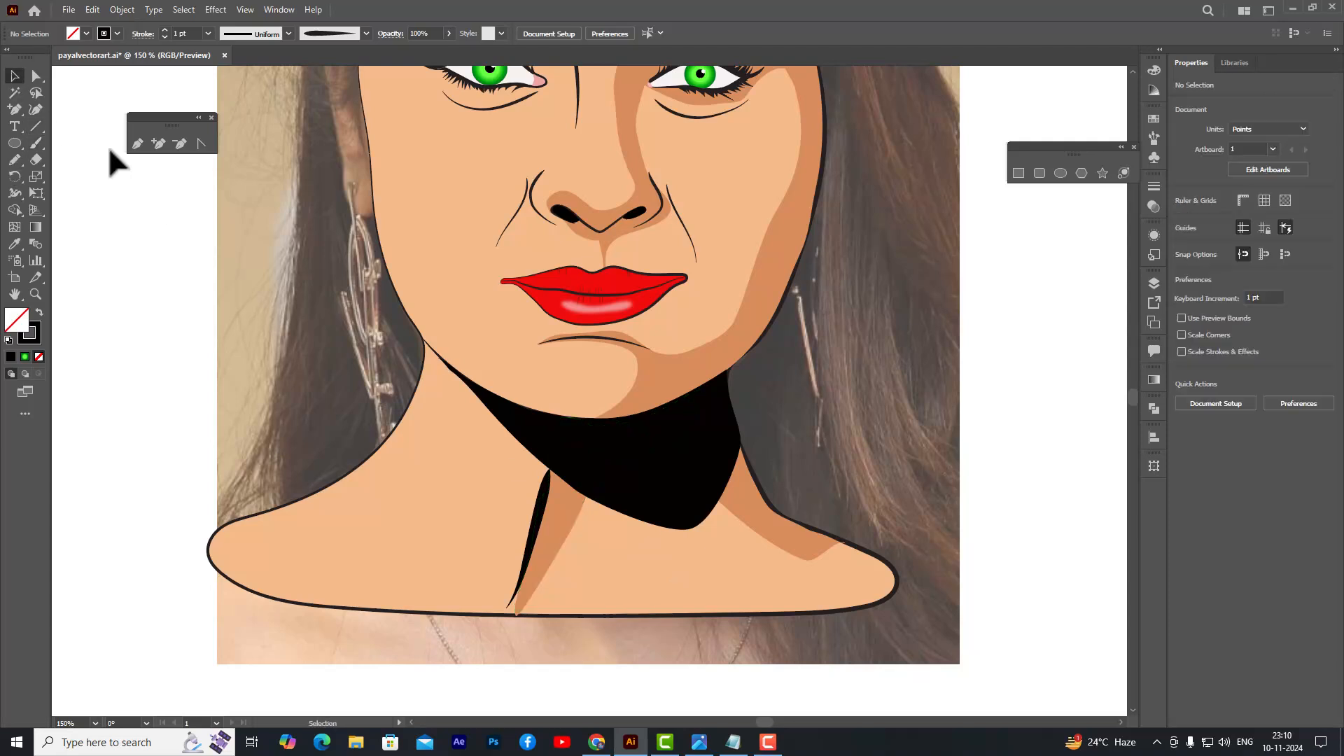
{"action": "left_click", "coordinate": [533, 519]}
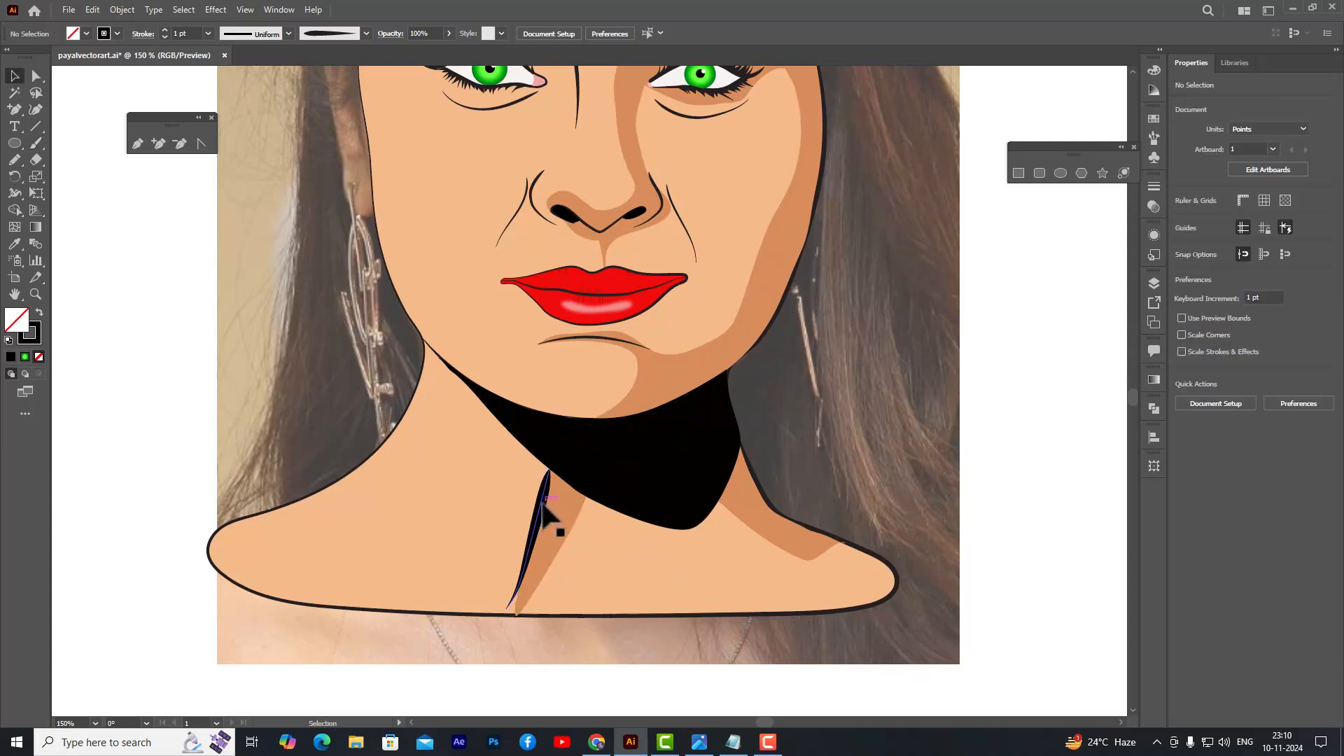
{"action": "left_click", "coordinate": [207, 33]}
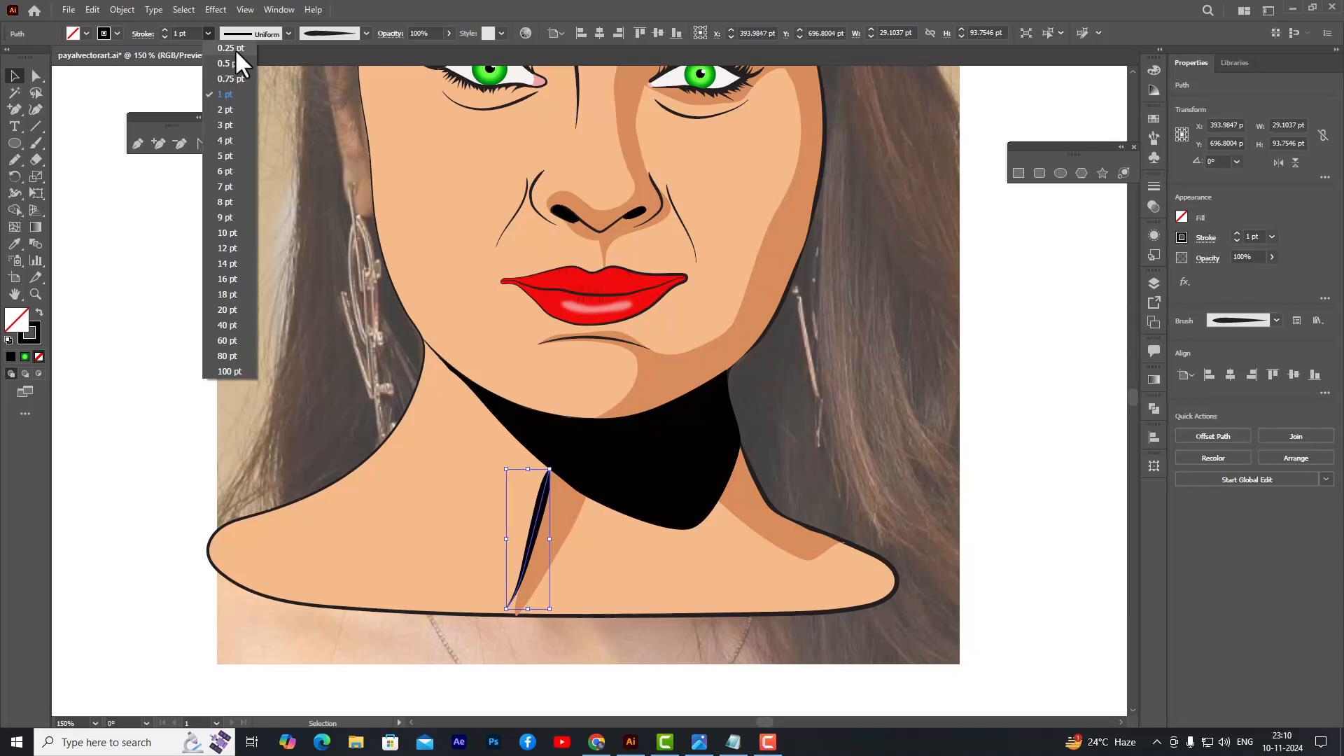
{"action": "left_click", "coordinate": [231, 48]}
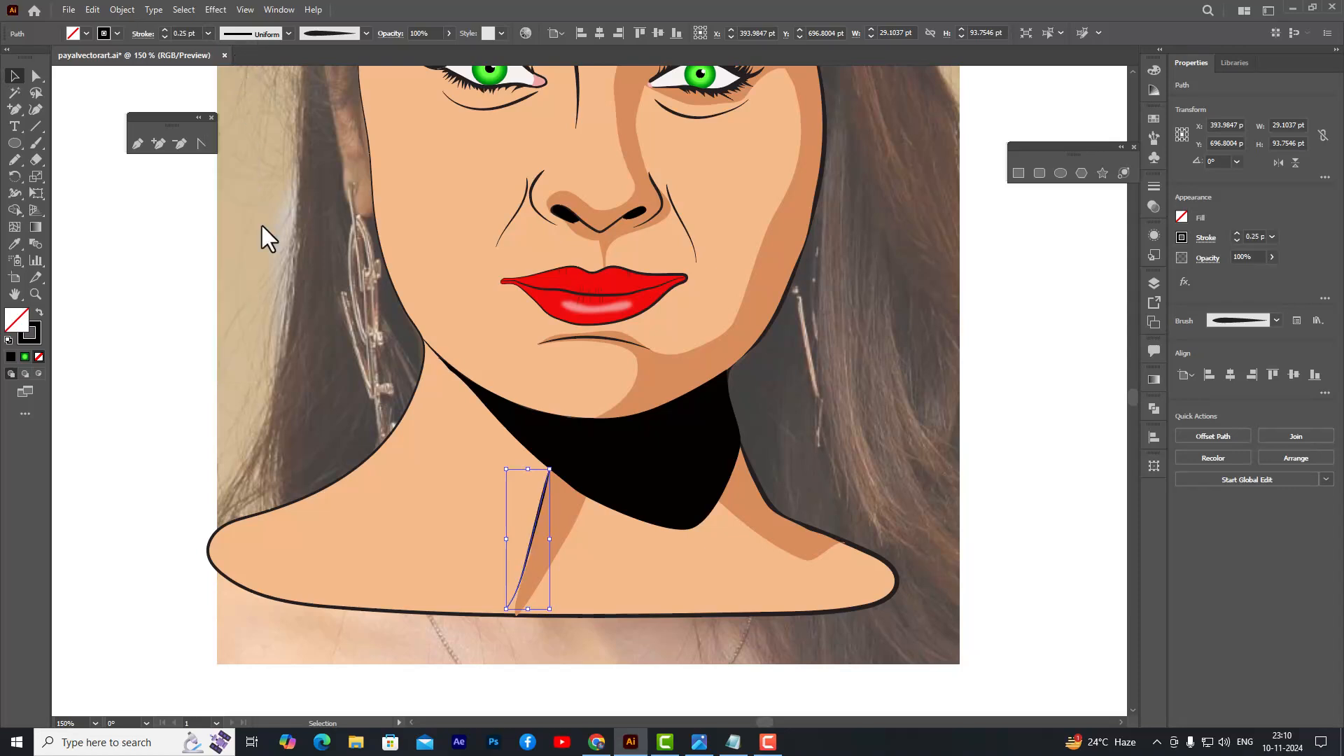
{"action": "left_click", "coordinate": [207, 33]}
{"action": "left_click", "coordinate": [221, 61]}
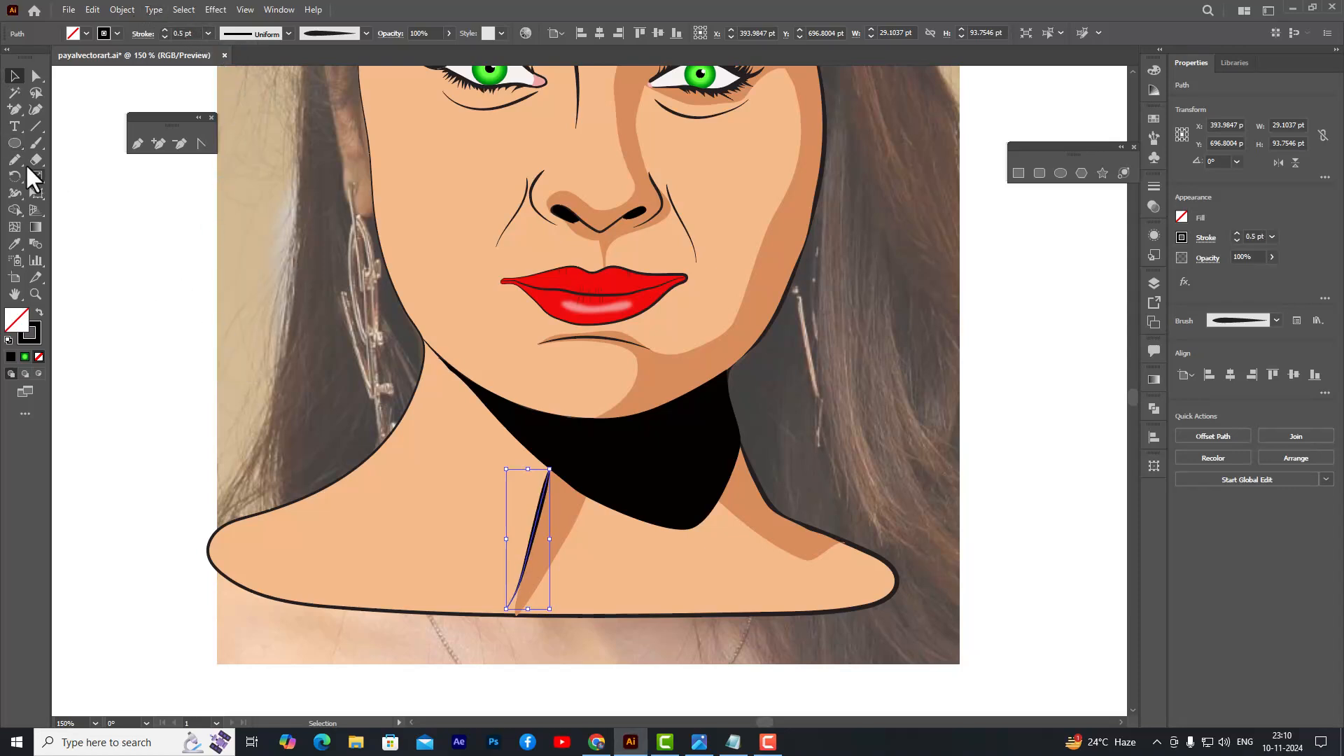
- Paint three 0.5 pt tapered lines: a curve down the left side of the neck and one along each collarbone
{"action": "left_click", "coordinate": [36, 143]}
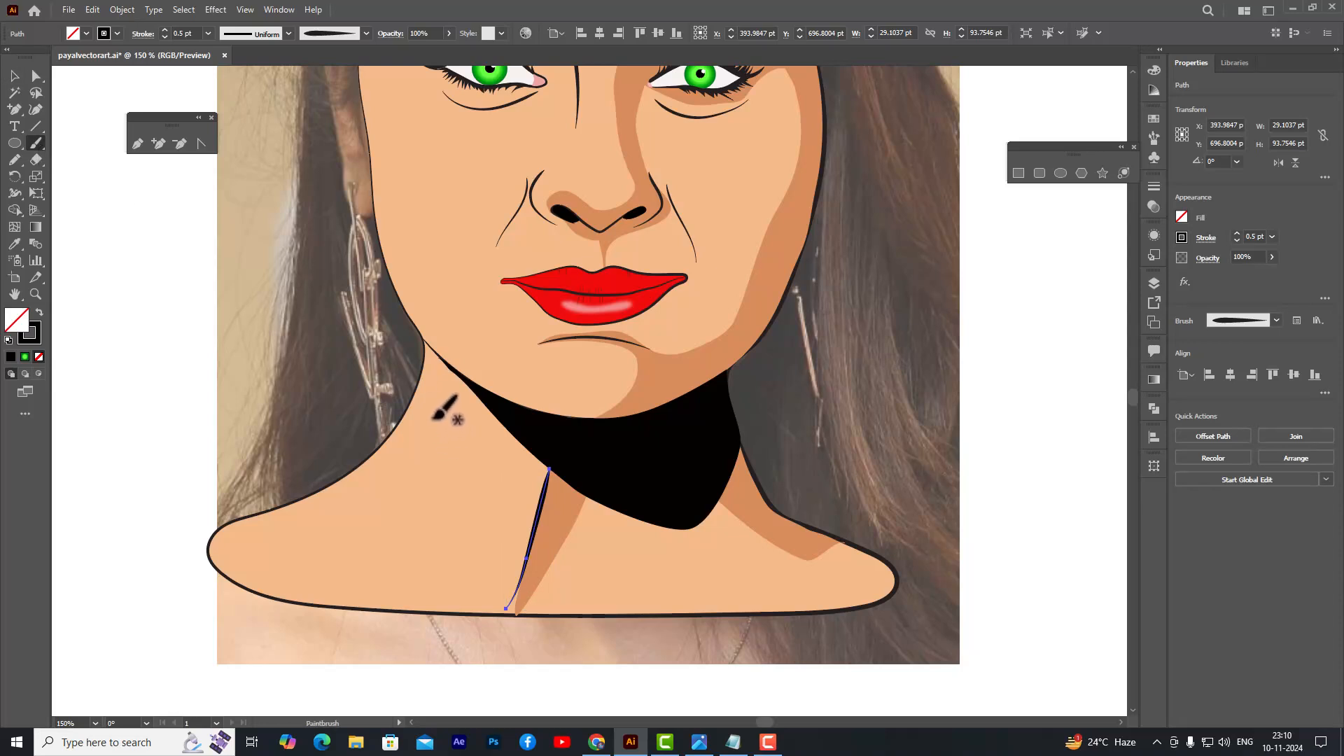
{"action": "left_click_drag", "start_coordinate": [426, 405], "coordinate": [452, 534]}
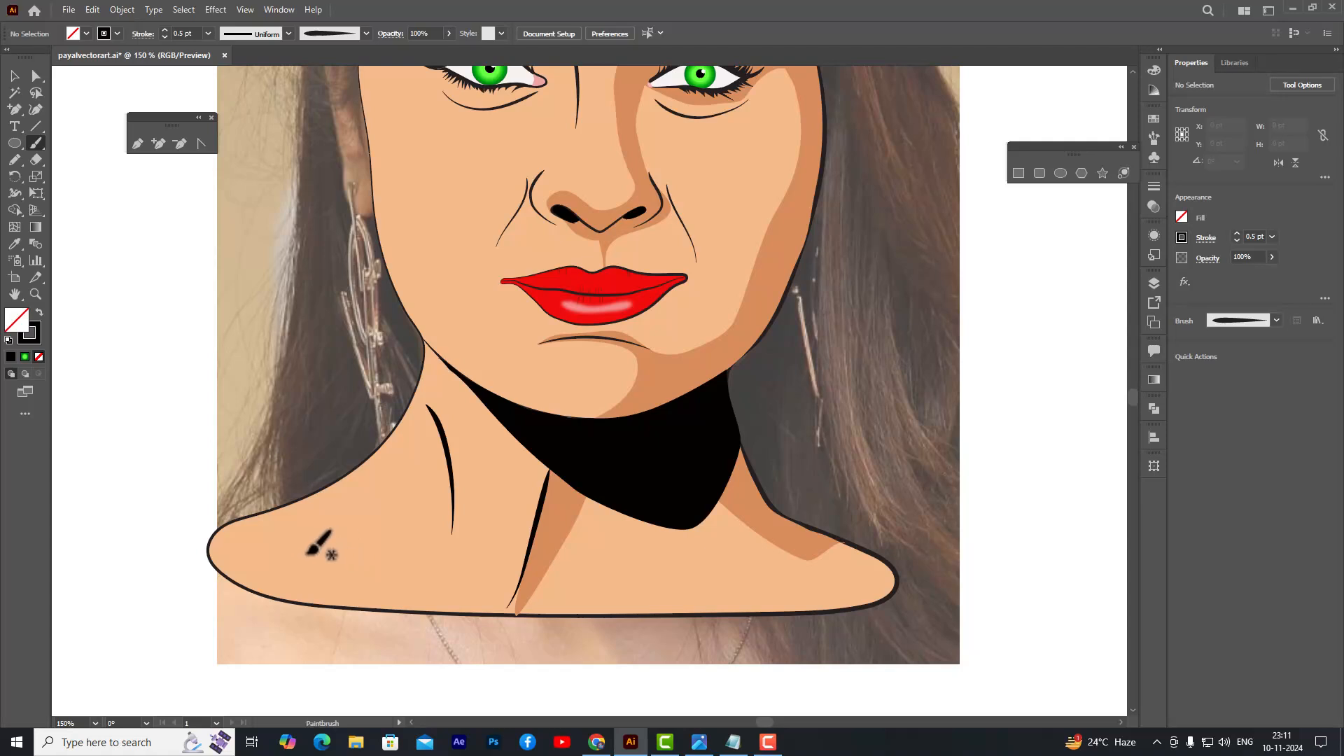
{"action": "left_click_drag", "start_coordinate": [275, 553], "coordinate": [459, 567]}
{"action": "mouse_move", "coordinate": [611, 571]}
{"action": "left_mouse_down"}
{"action": "mouse_move", "coordinate": [667, 560]}
{"action": "mouse_move", "coordinate": [817, 579]}
{"action": "left_mouse_up"}
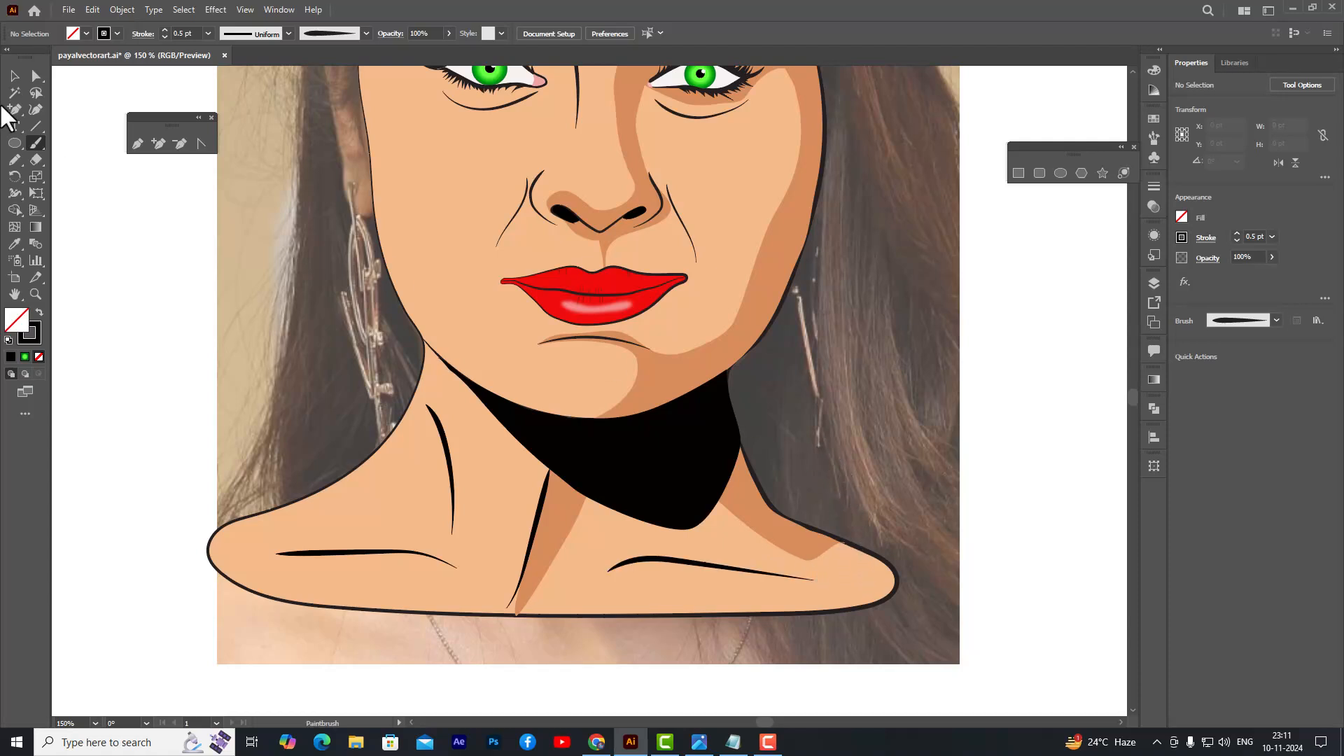
- Thin the curved line on the left side of the neck to a 0.25 pt stroke
{"action": "left_click", "coordinate": [14, 75]}
{"action": "scroll", "coordinate": [800, 312], "scroll_direction": "up", "scroll_amount": 4}
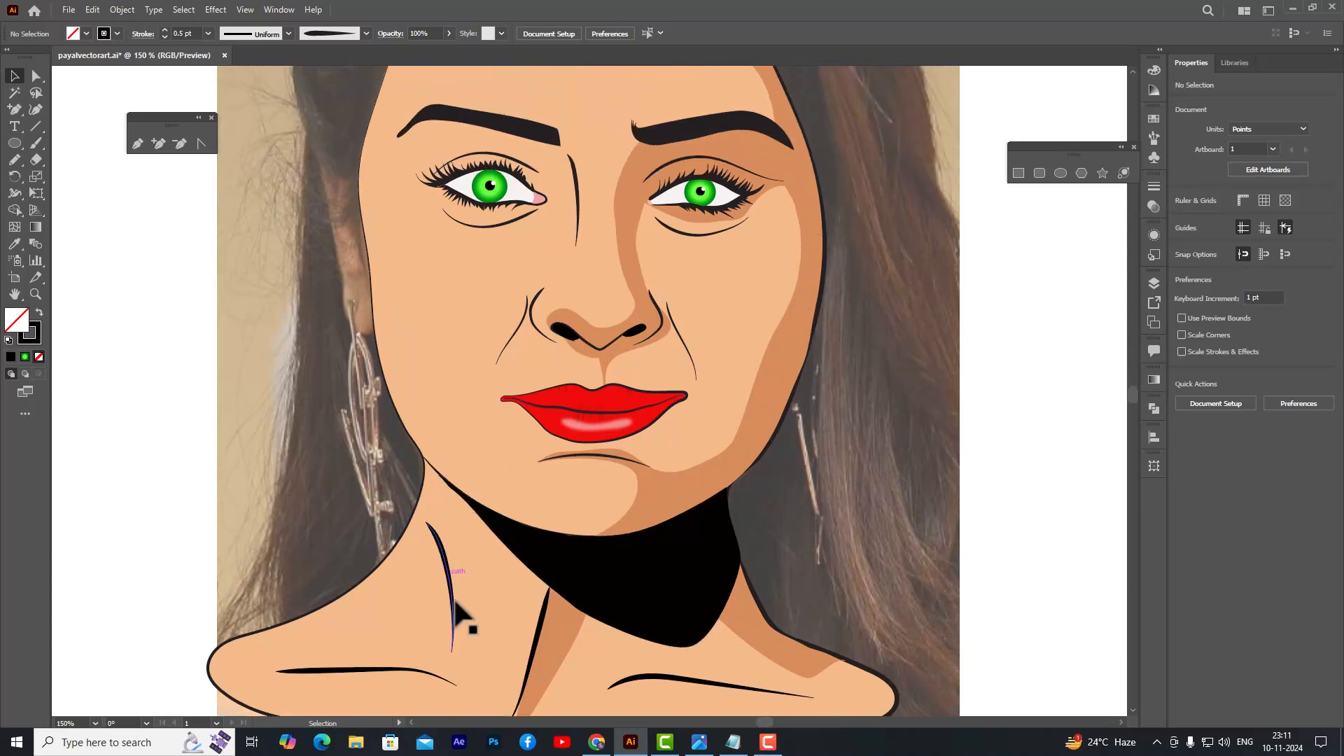
{"action": "scroll", "coordinate": [581, 245], "scroll_direction": "up", "scroll_amount": 1}
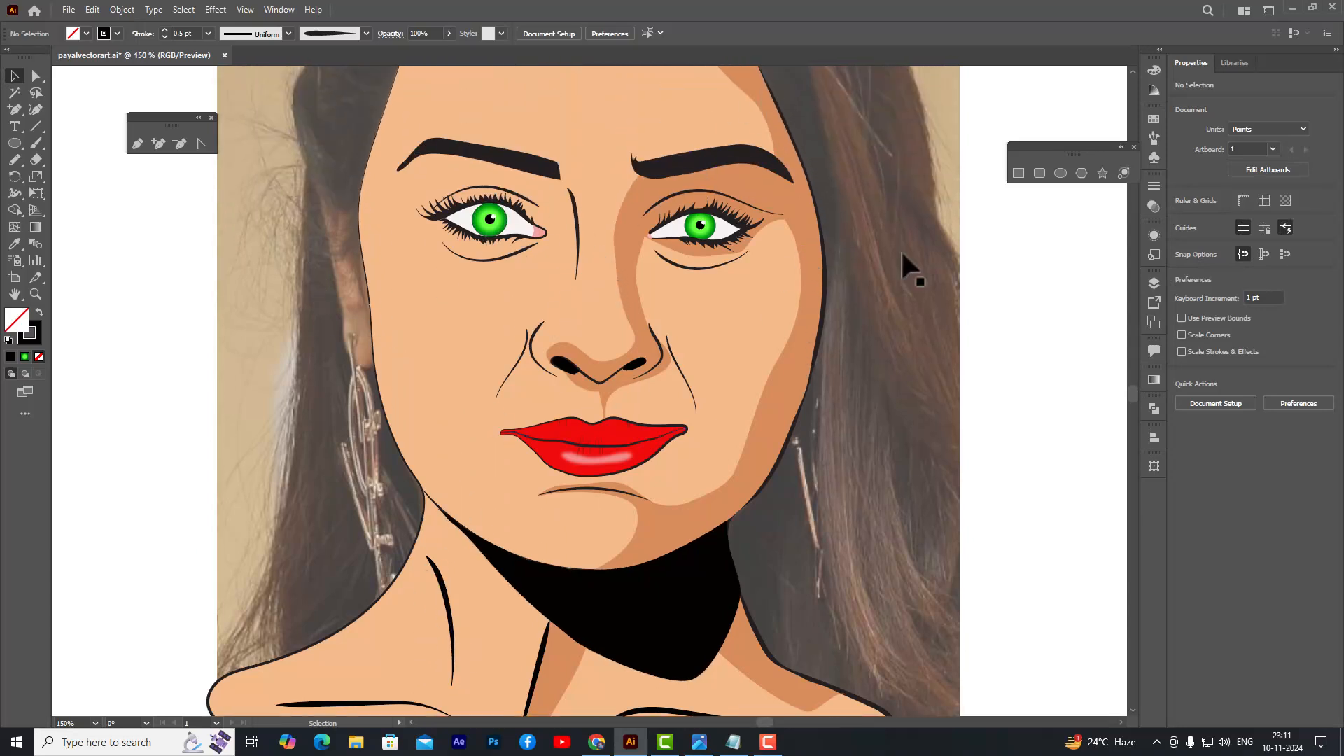
{"action": "scroll", "coordinate": [880, 231], "scroll_direction": "down", "scroll_amount": 2}
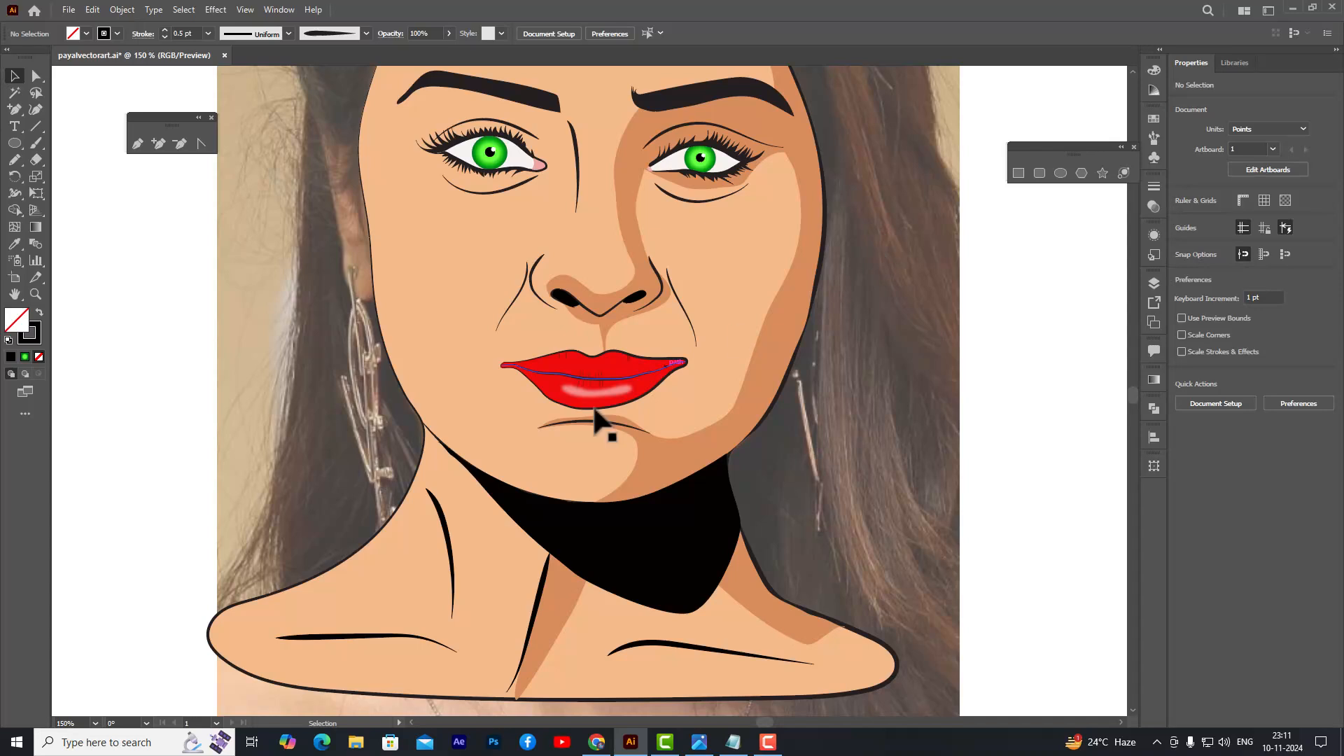
{"action": "left_click", "coordinate": [446, 532]}
{"action": "left_click", "coordinate": [207, 34]}
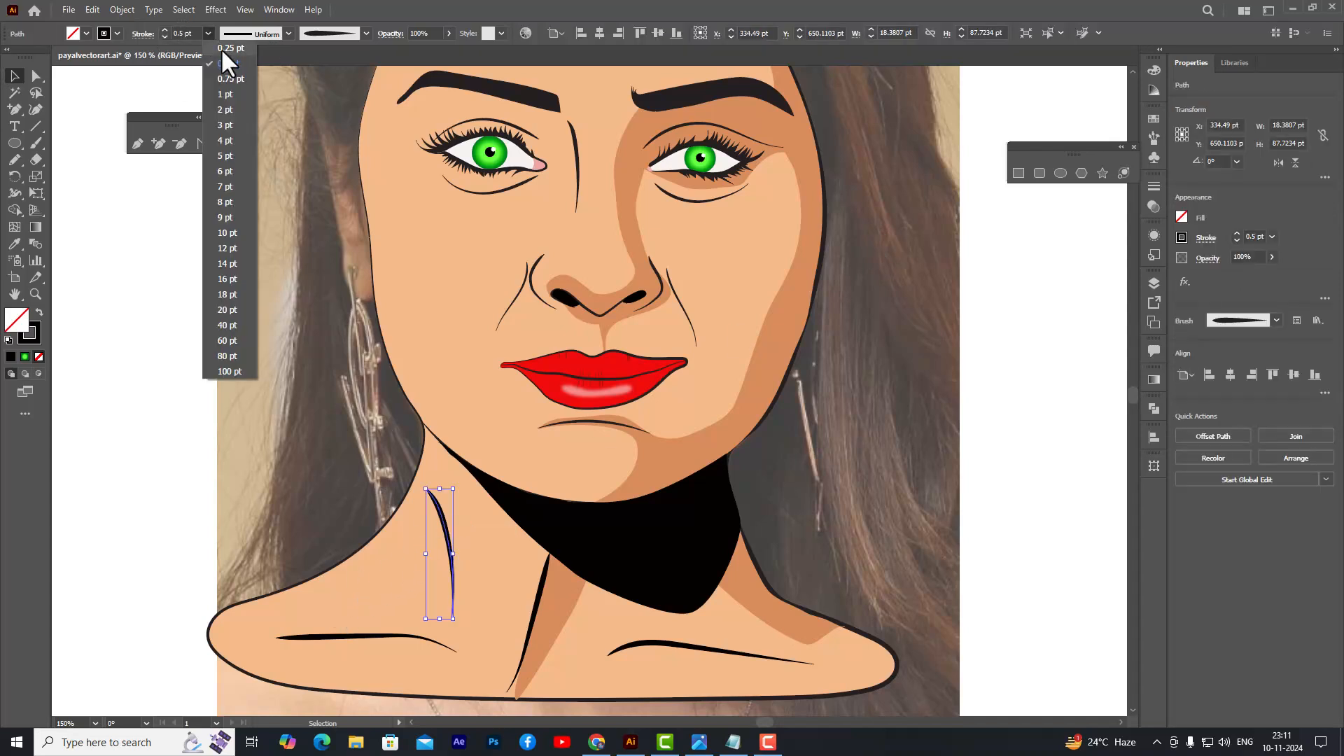
{"action": "left_click", "coordinate": [230, 49]}
- Set the stroke weight of both collarbone lines to 0.25 pt and clear the selection
{"action": "left_click", "coordinate": [345, 636]}
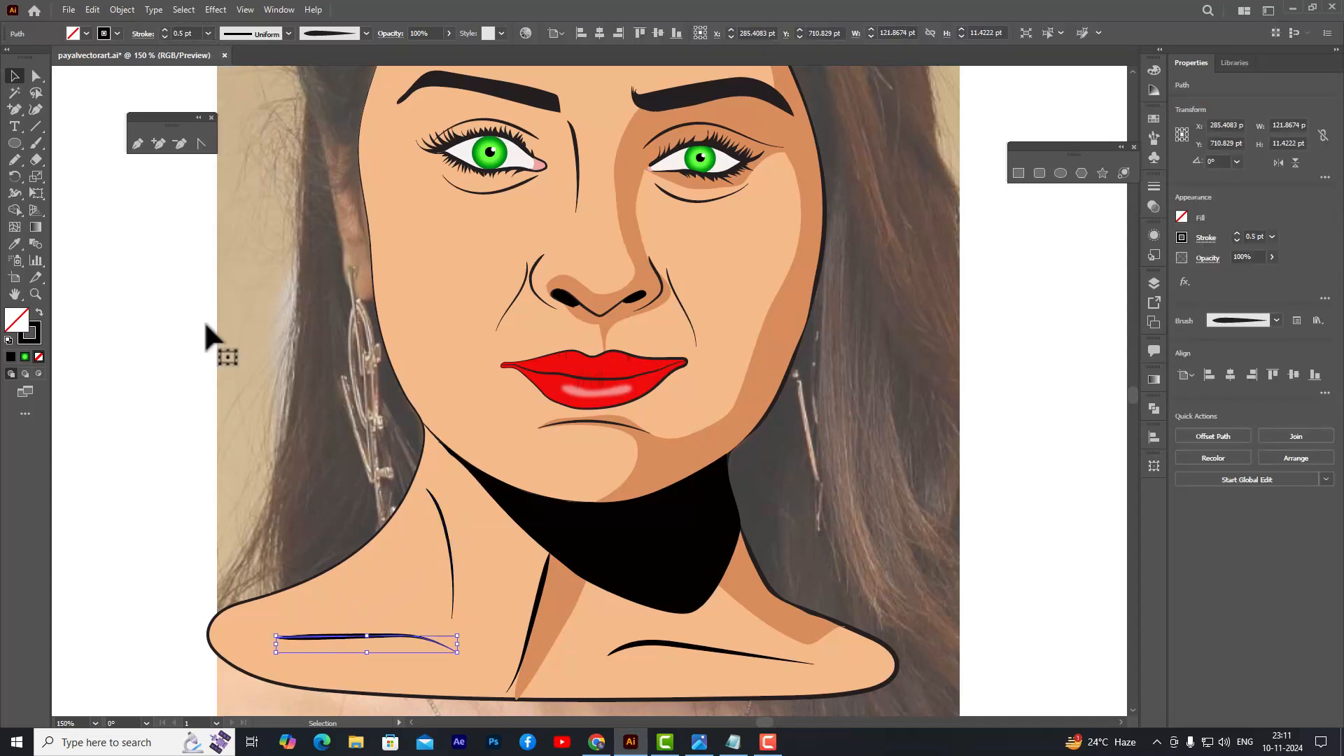
{"action": "left_click", "coordinate": [208, 33]}
{"action": "left_click", "coordinate": [215, 48]}
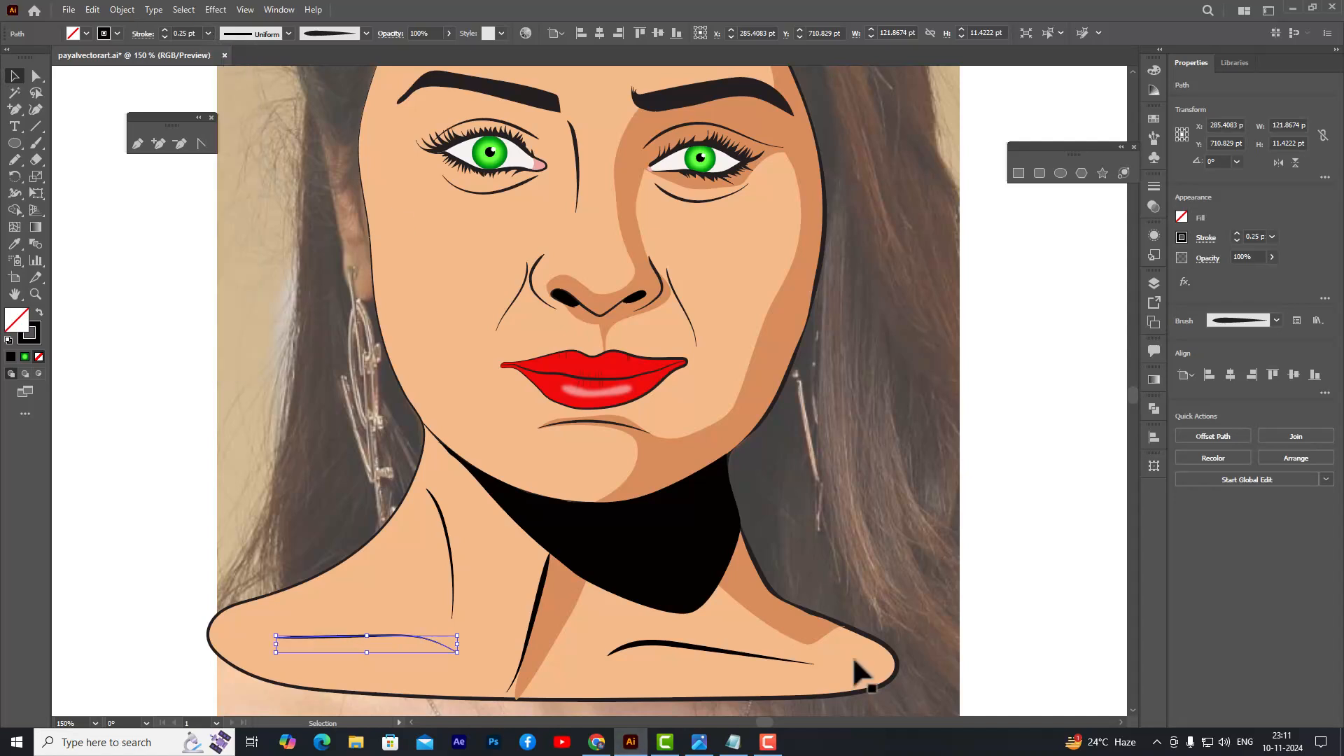
{"action": "left_click", "coordinate": [715, 651]}
{"action": "left_click", "coordinate": [208, 33]}
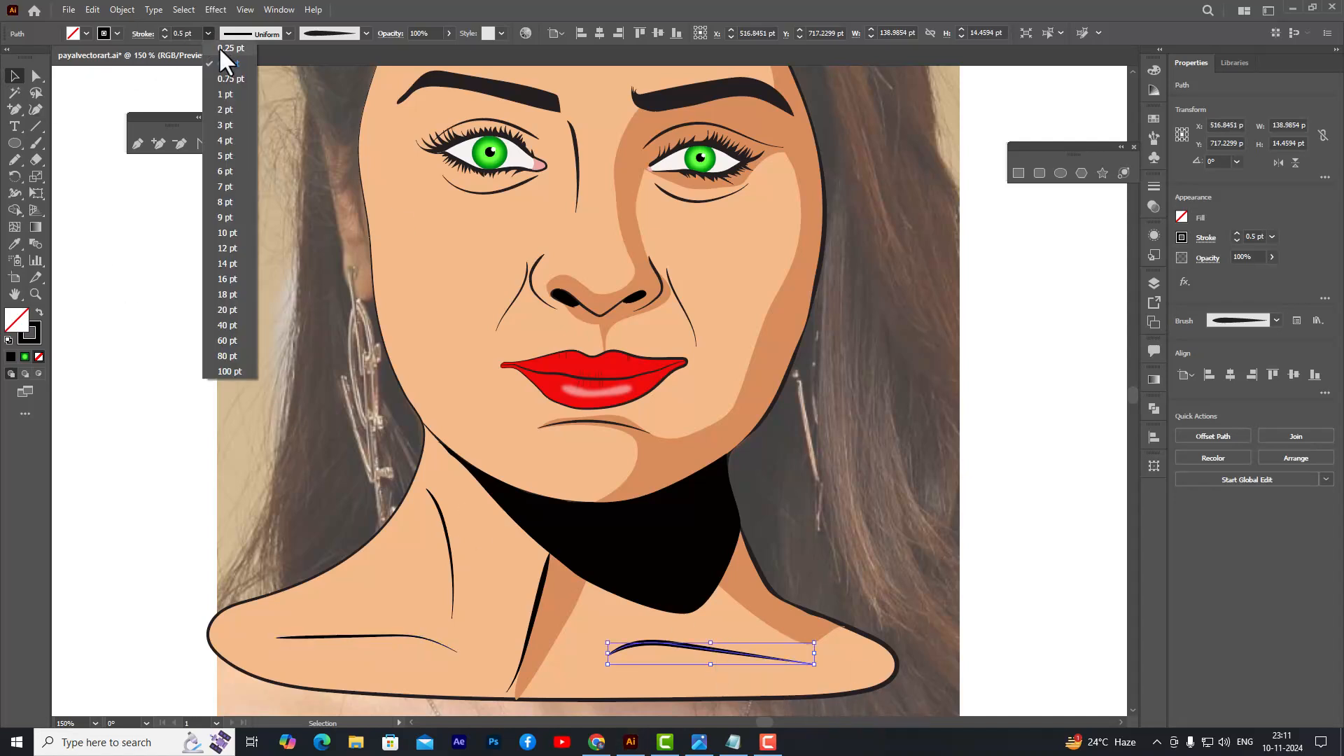
{"action": "left_click", "coordinate": [219, 47]}
{"action": "left_click", "coordinate": [129, 326]}
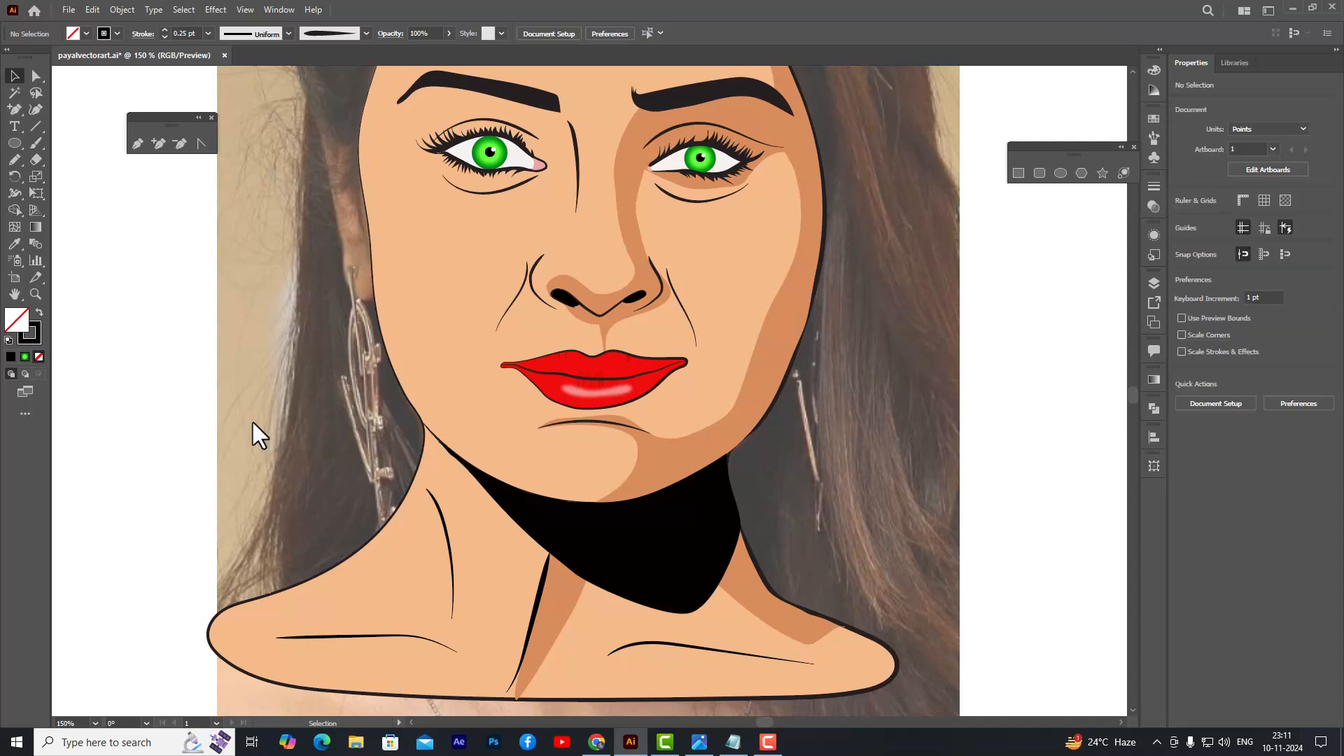
{"action": "scroll", "coordinate": [772, 295], "scroll_direction": "down", "scroll_amount": 1}
{"action": "scroll", "coordinate": [790, 259], "scroll_direction": "up", "scroll_amount": 1}
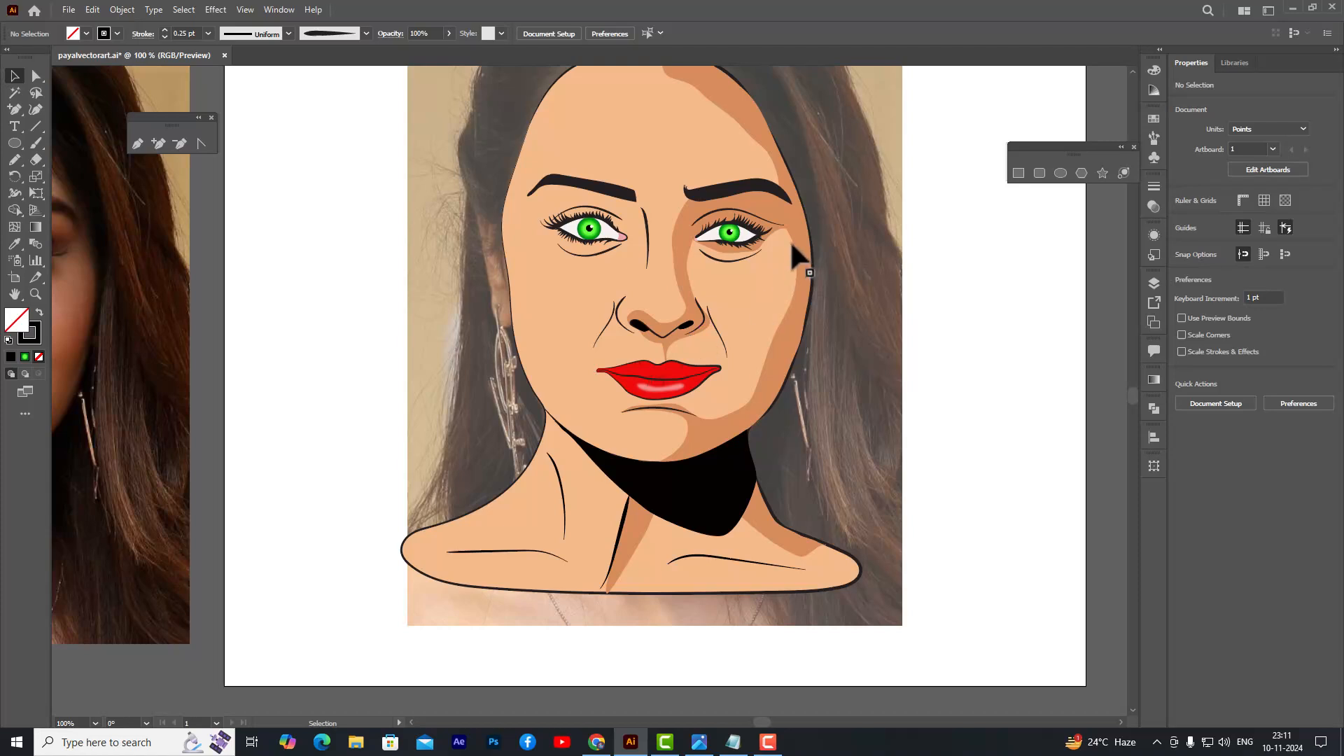
{"action": "scroll", "coordinate": [797, 210], "scroll_direction": "up", "scroll_amount": 1}
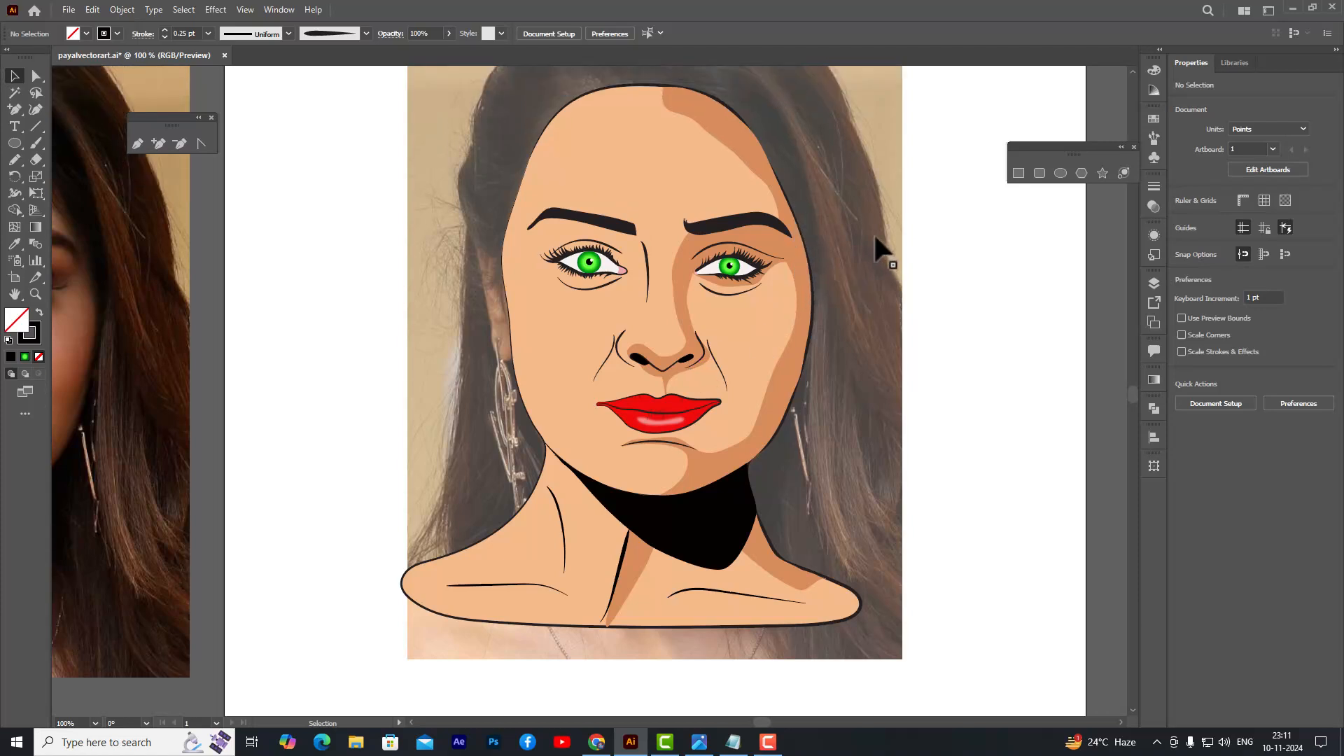
{"action": "scroll", "coordinate": [786, 163], "scroll_direction": "up", "scroll_amount": 2}
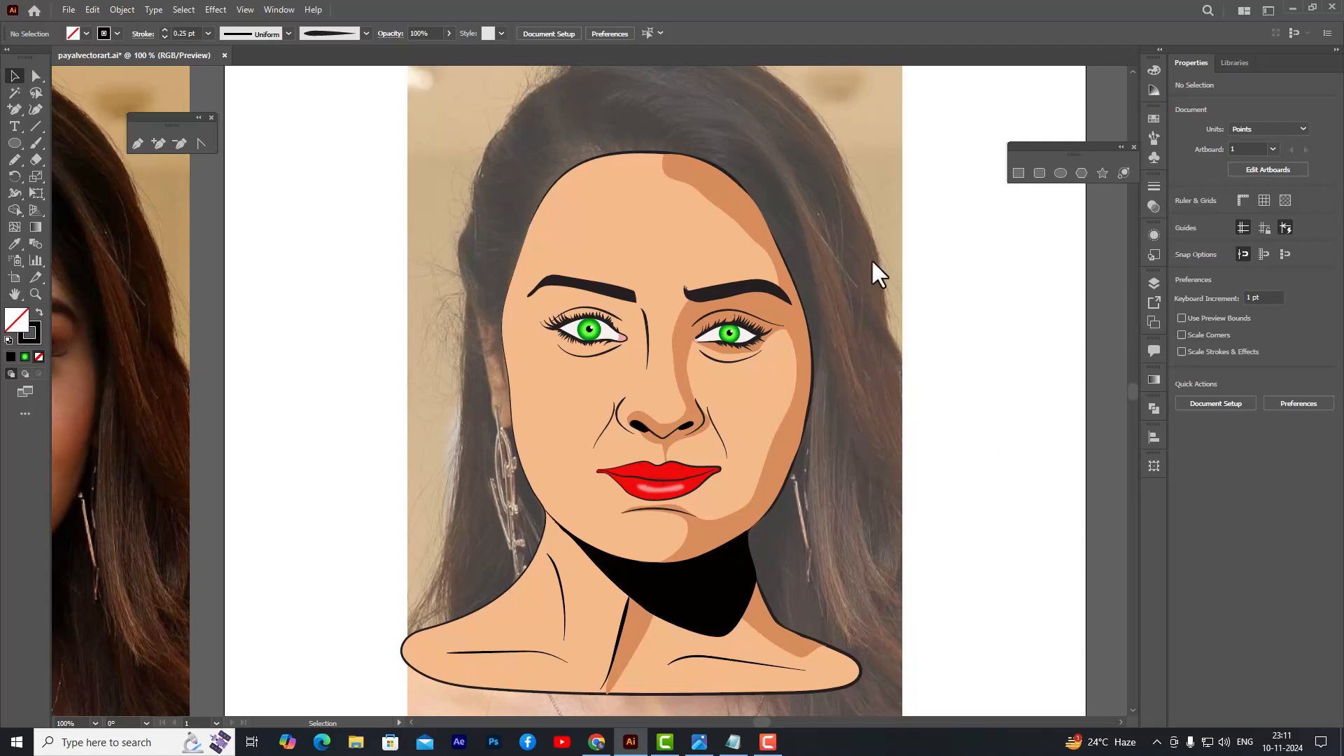
{"action": "scroll", "coordinate": [870, 257], "scroll_direction": "up", "scroll_amount": 2}
{"action": "scroll", "coordinate": [870, 255], "scroll_direction": "down", "scroll_amount": 3}
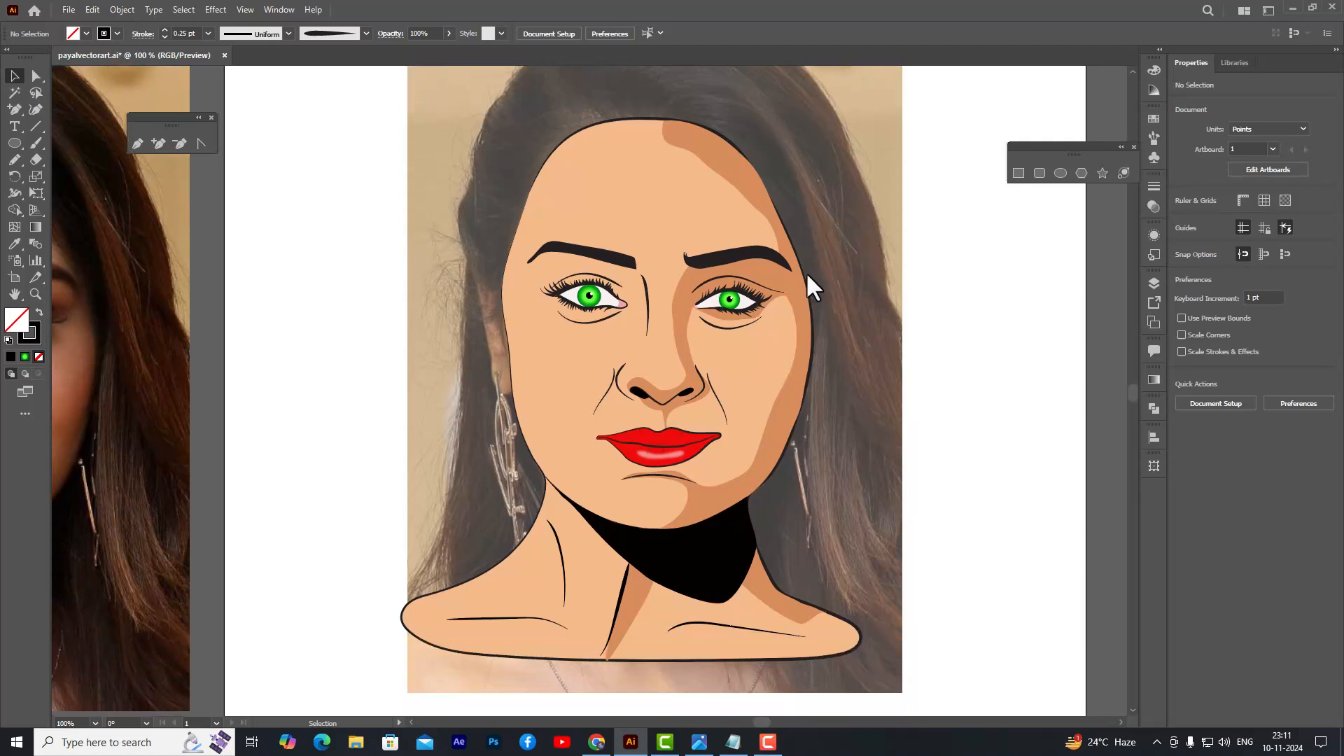
{"action": "scroll", "coordinate": [812, 287], "scroll_direction": "up", "scroll_amount": 1}
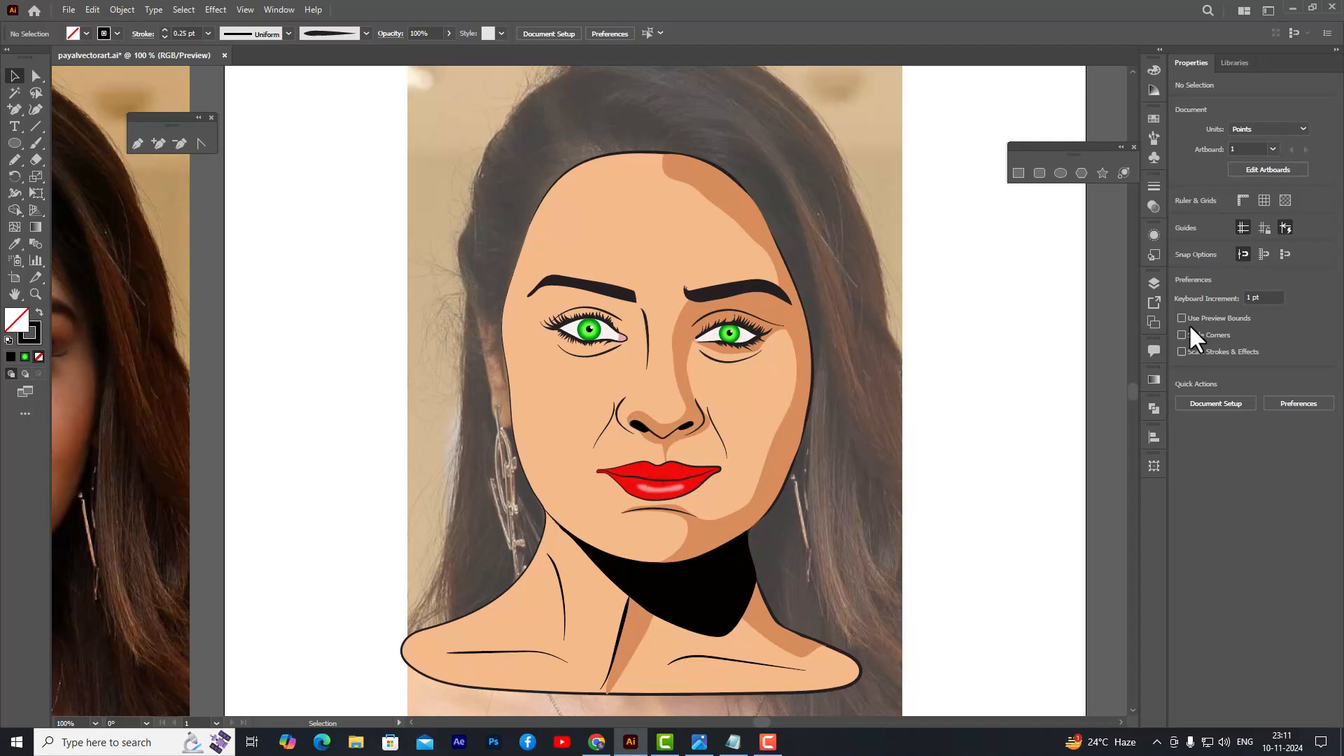
- Add a layer named hair above the nostrils layer and lock all the other layers
{"action": "left_click", "coordinate": [1154, 284]}
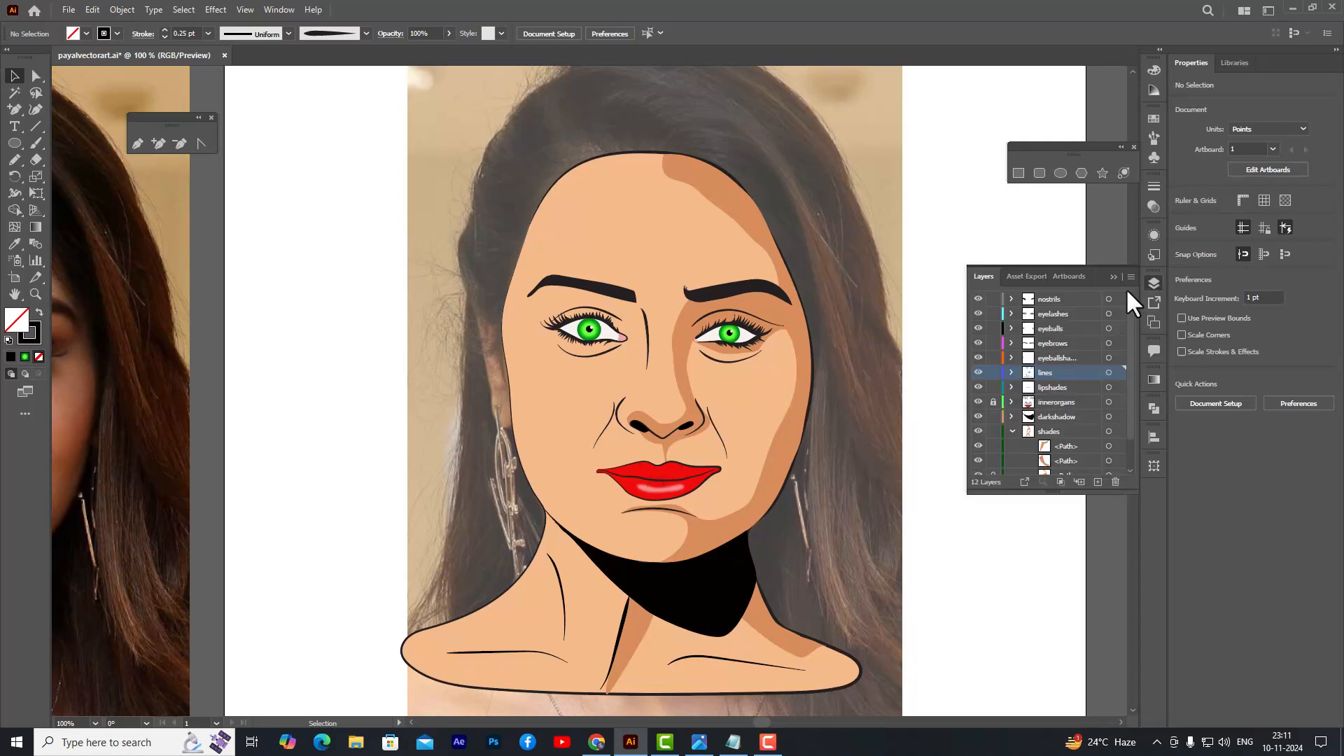
{"action": "left_click", "coordinate": [1071, 300]}
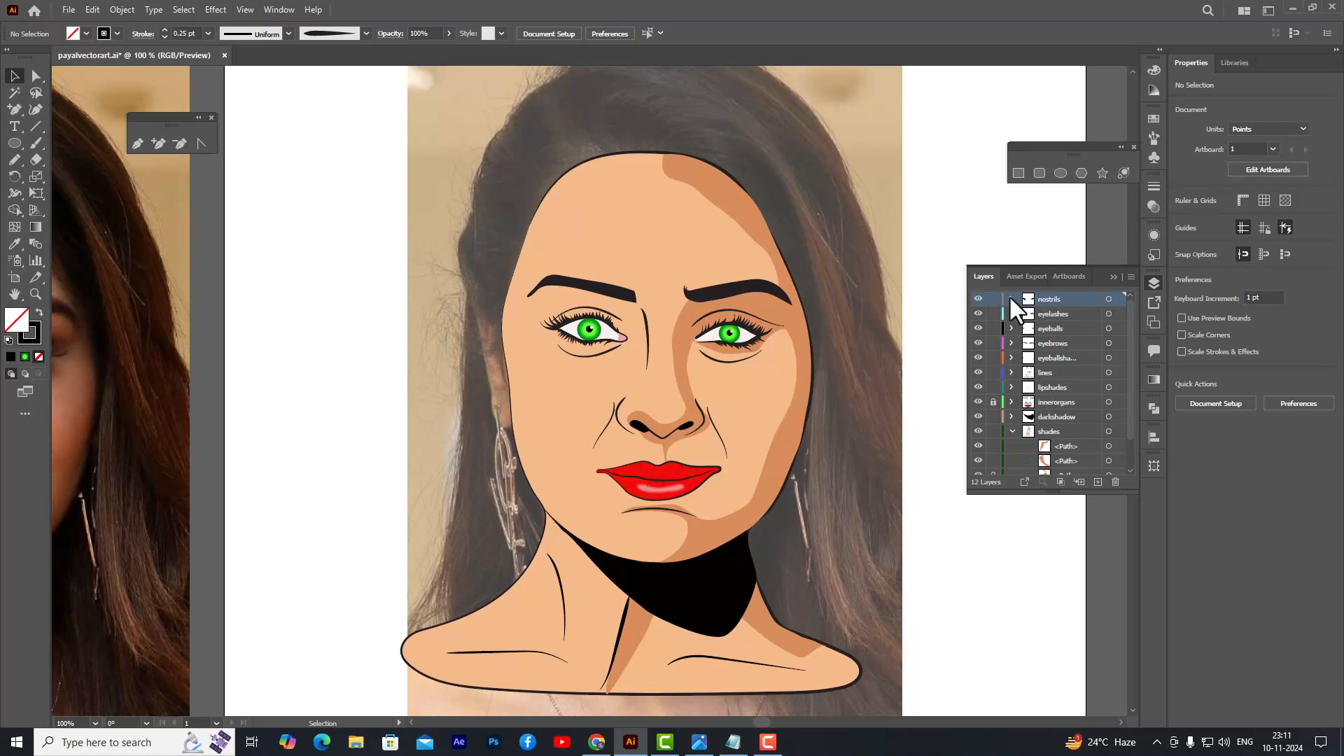
{"action": "left_click", "coordinate": [1098, 482]}
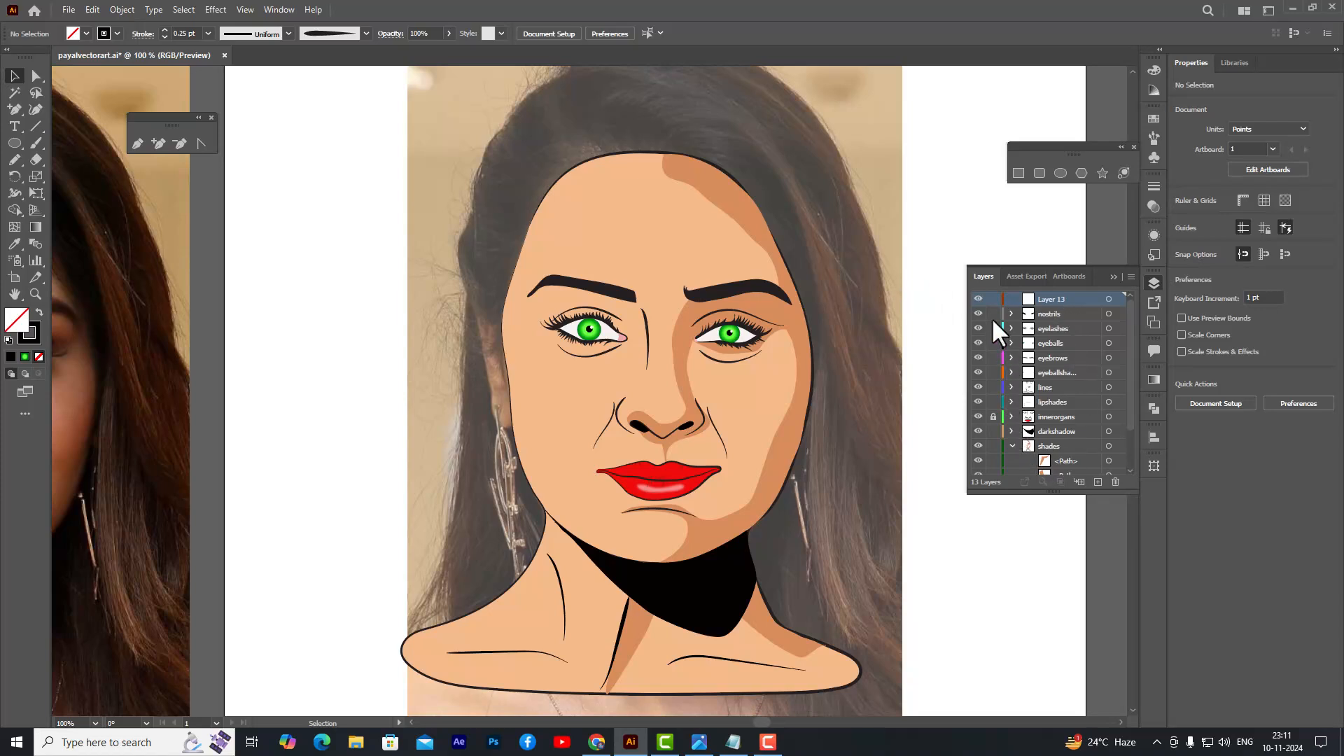
{"action": "mouse_move", "coordinate": [992, 313]}
{"action": "left_mouse_down"}
{"action": "mouse_move", "coordinate": [997, 490]}
{"action": "mouse_move", "coordinate": [1012, 448]}
{"action": "left_mouse_up"}
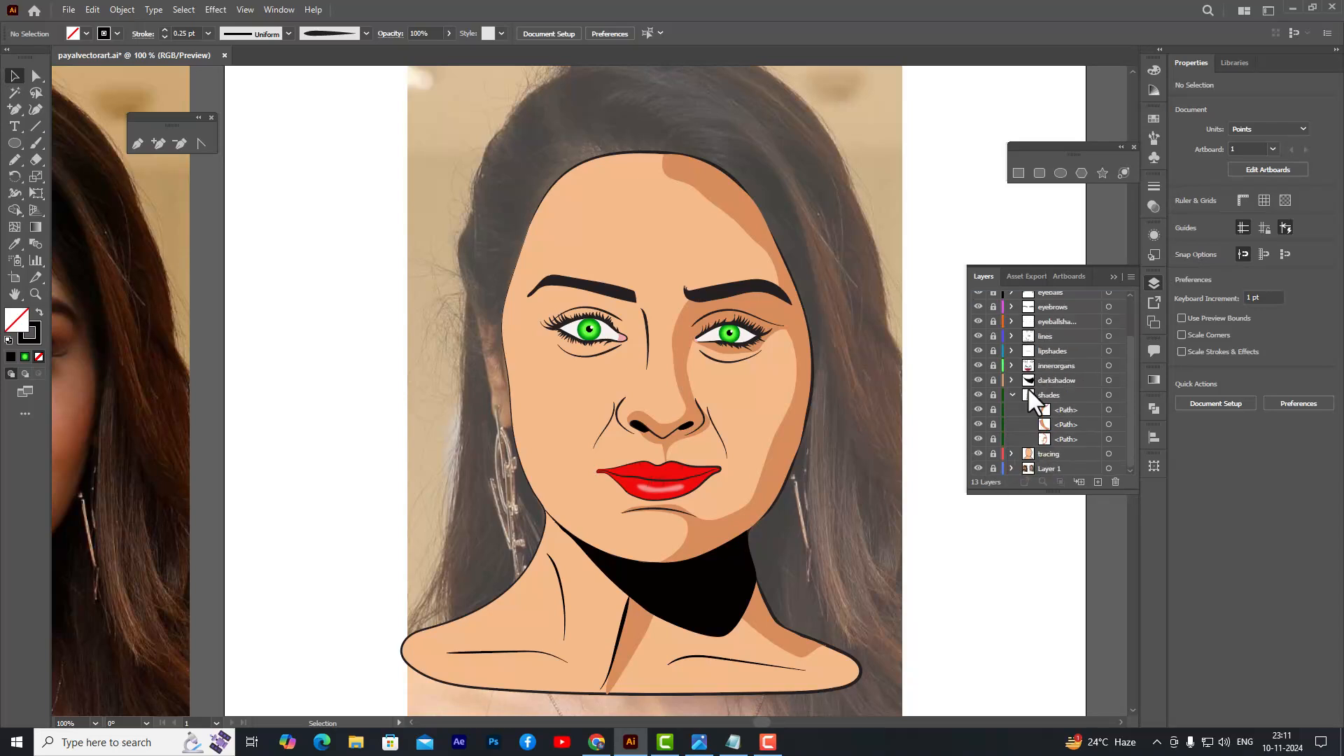
{"action": "scroll", "coordinate": [1013, 416], "scroll_direction": "up", "scroll_amount": 2}
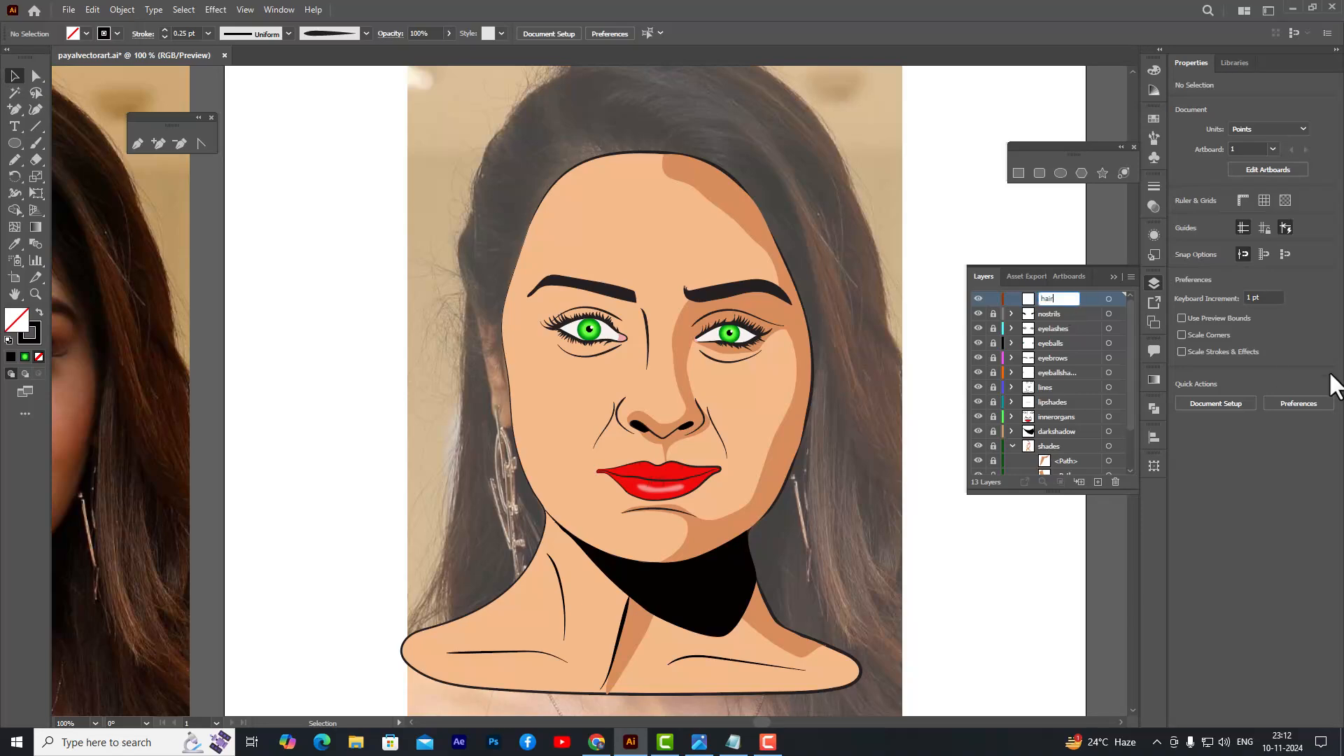
{"action": "key", "text": "Return"}
- Set up the Pencil tool with a black fill and no stroke for drawing the hair
{"action": "scroll", "coordinate": [742, 224], "scroll_direction": "down", "scroll_amount": 1}
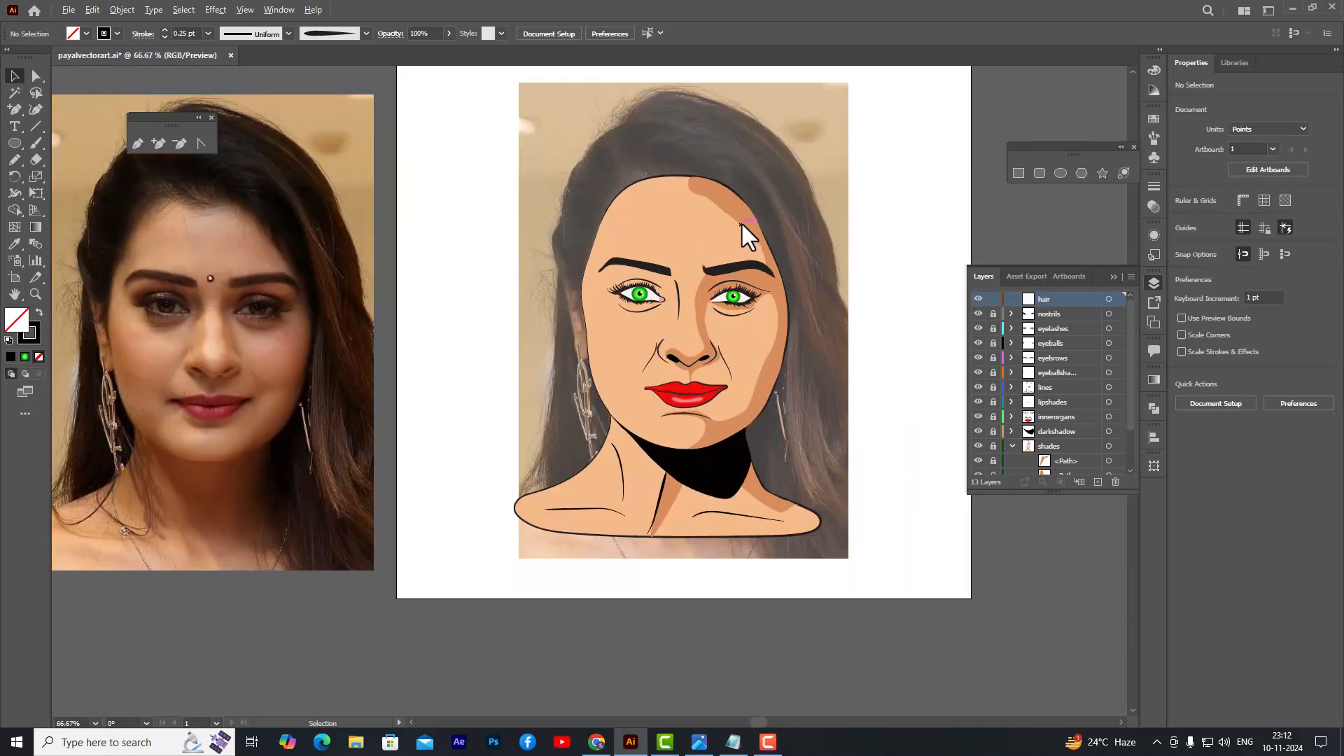
{"action": "scroll", "coordinate": [742, 223], "scroll_direction": "up", "scroll_amount": 3}
{"action": "scroll", "coordinate": [741, 221], "scroll_direction": "down", "scroll_amount": 2}
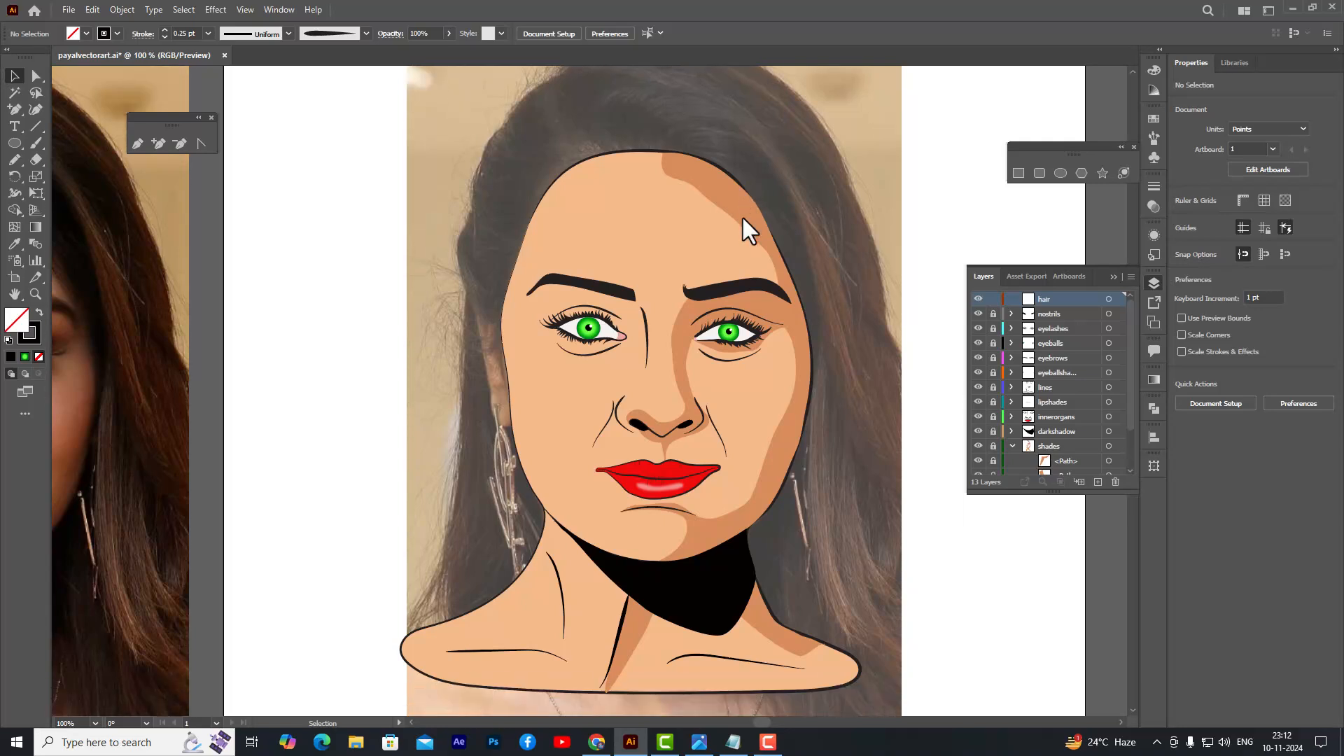
{"action": "scroll", "coordinate": [598, 177], "scroll_direction": "up", "scroll_amount": 1}
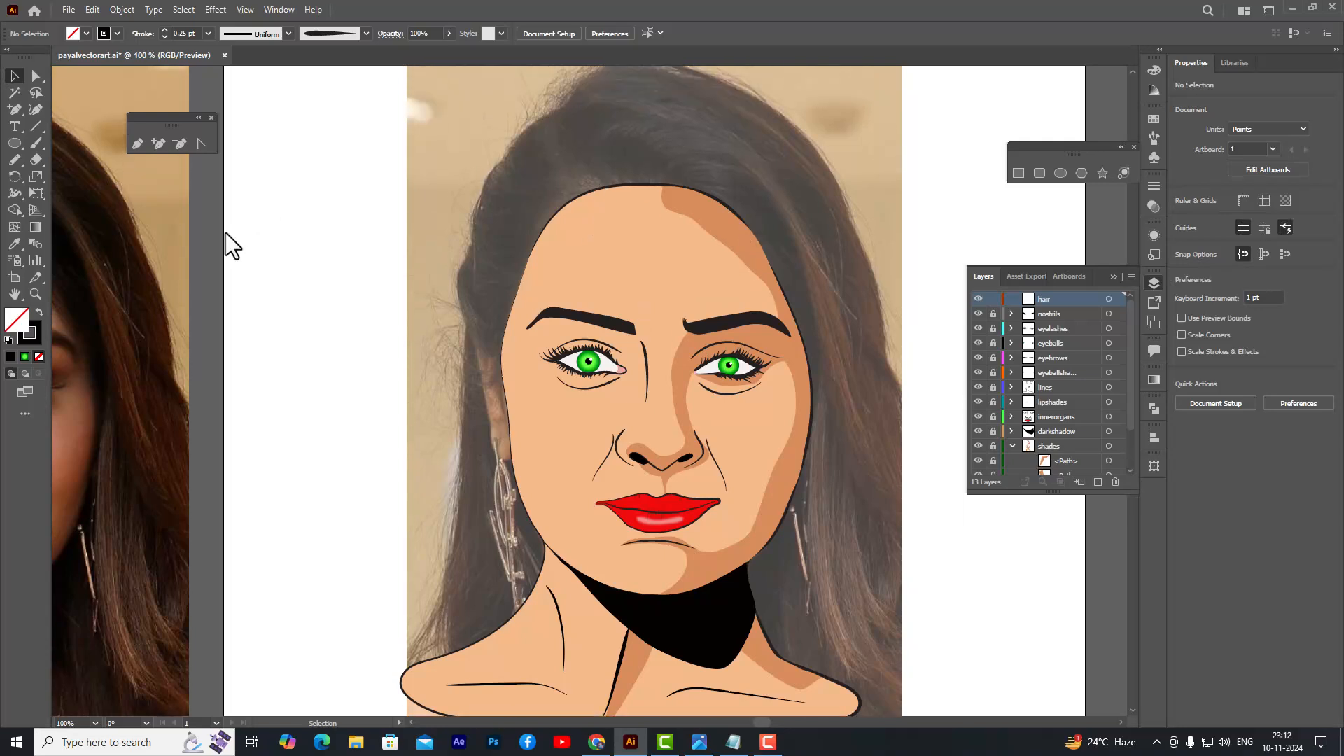
{"action": "left_click", "coordinate": [11, 160]}
{"action": "left_click", "coordinate": [39, 314]}
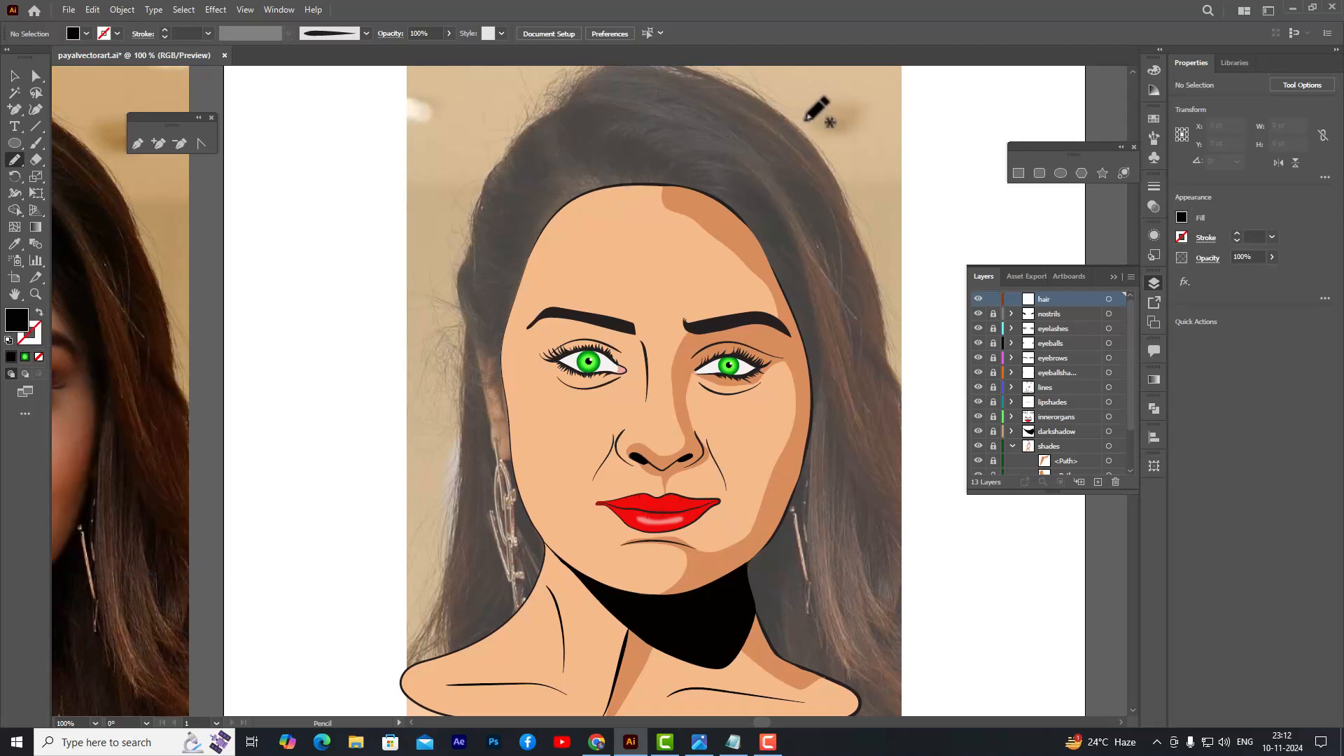
{"action": "scroll", "coordinate": [803, 122], "scroll_direction": "down", "scroll_amount": 1}
{"action": "scroll", "coordinate": [797, 116], "scroll_direction": "up", "scroll_amount": 1}
{"action": "scroll", "coordinate": [798, 113], "scroll_direction": "down", "scroll_amount": 1}
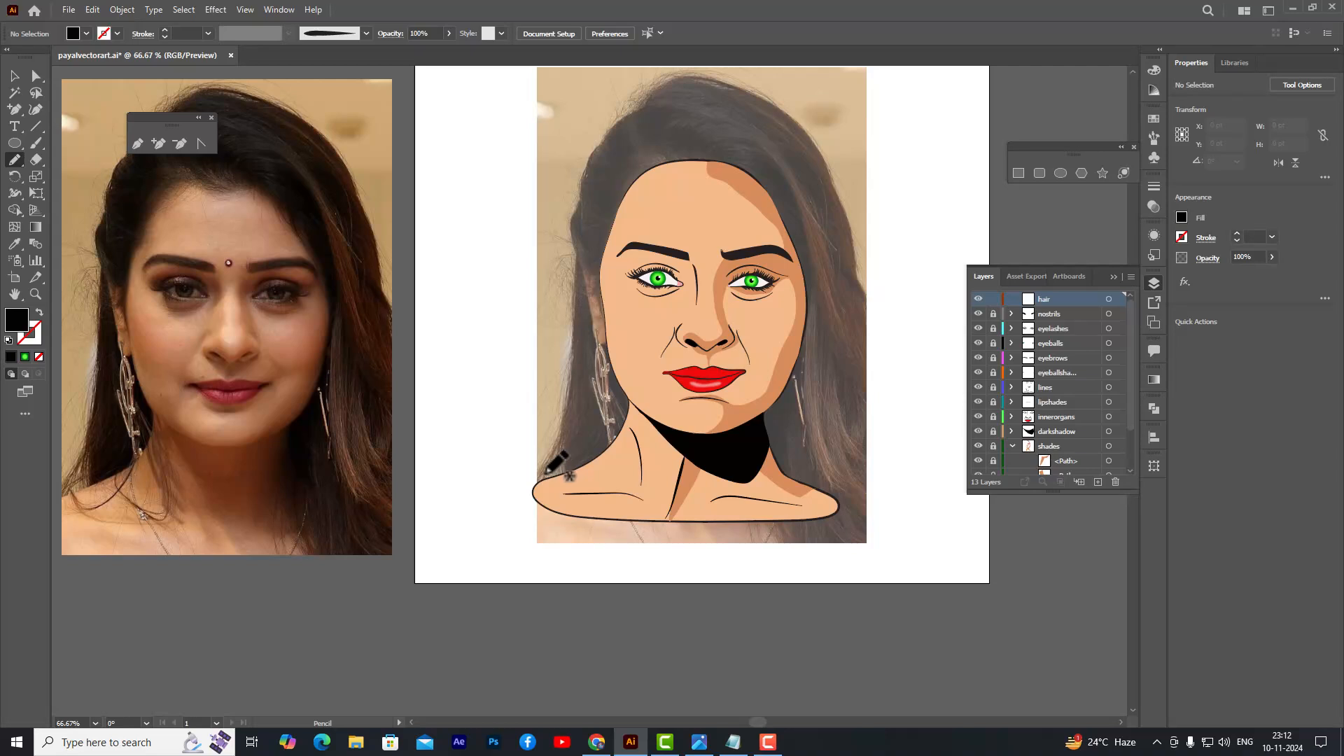
{"action": "mouse_move", "coordinate": [539, 482]}
{"action": "left_mouse_down"}
{"action": "mouse_move", "coordinate": [562, 444]}
{"action": "mouse_move", "coordinate": [581, 271]}
{"action": "mouse_move", "coordinate": [568, 228]}
{"action": "mouse_move", "coordinate": [588, 161]}
{"action": "mouse_move", "coordinate": [613, 123]}
{"action": "mouse_move", "coordinate": [693, 66]}
{"action": "left_mouse_up"}
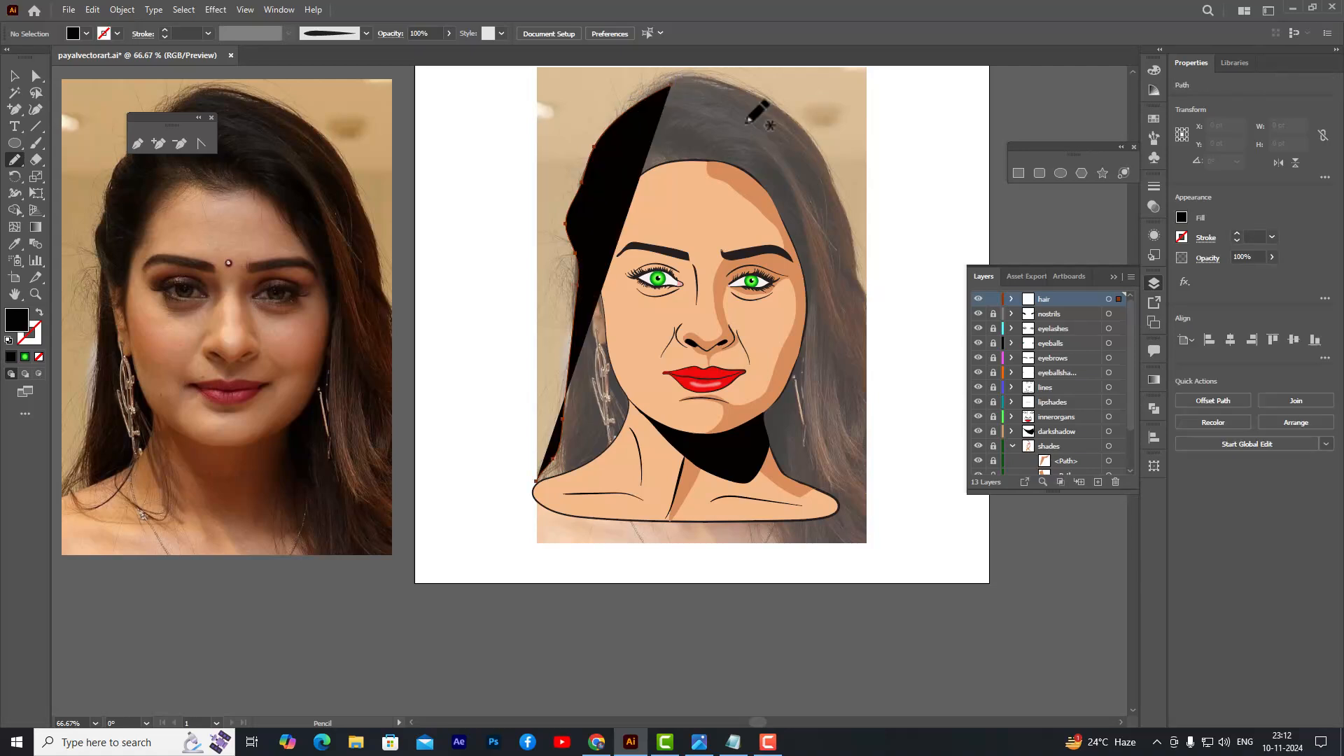
{"action": "key", "text": "ctrl+z"}
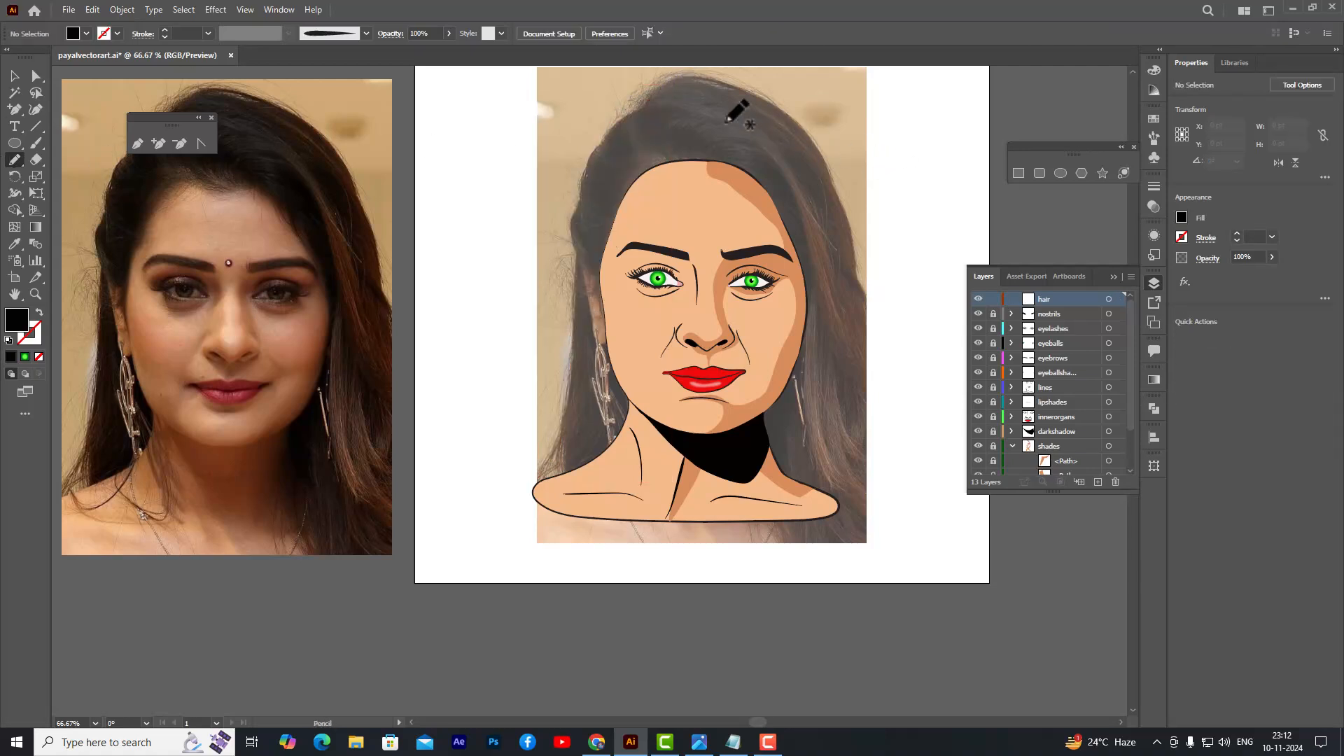
- Set the Pencil tool's fidelity to the most accurate setting
{"action": "double_click", "coordinate": [15, 159]}
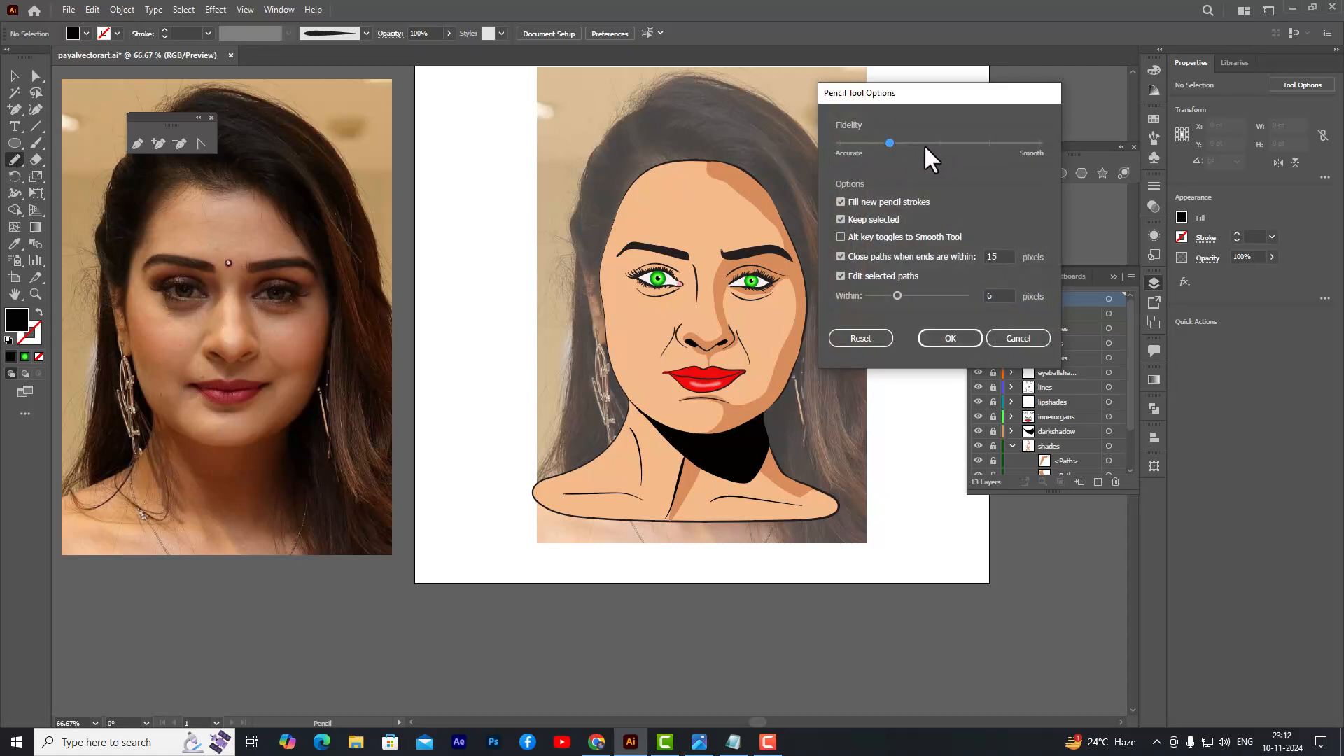
{"action": "left_click", "coordinate": [841, 143]}
{"action": "left_click", "coordinate": [945, 337]}
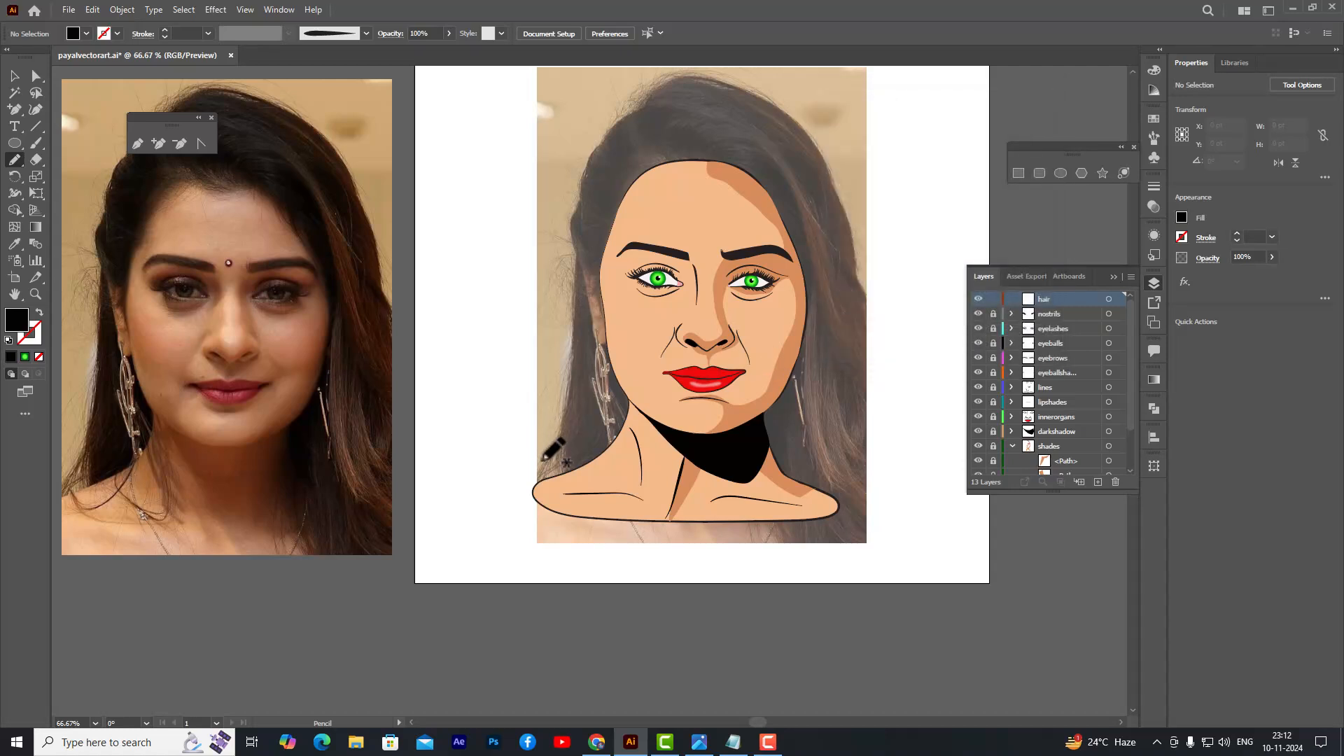
- Trace the whole hair silhouette around the face, from shoulder to shoulder, as one closed black shape and deselect it
{"action": "mouse_move", "coordinate": [541, 480]}
{"action": "left_mouse_down"}
{"action": "mouse_move", "coordinate": [573, 402]}
{"action": "mouse_move", "coordinate": [572, 208]}
{"action": "mouse_move", "coordinate": [590, 158]}
{"action": "mouse_move", "coordinate": [668, 79]}
{"action": "mouse_move", "coordinate": [734, 81]}
{"action": "mouse_move", "coordinate": [809, 133]}
{"action": "mouse_move", "coordinate": [845, 199]}
{"action": "mouse_move", "coordinate": [872, 514]}
{"action": "mouse_move", "coordinate": [802, 503]}
{"action": "mouse_move", "coordinate": [766, 454]}
{"action": "mouse_move", "coordinate": [760, 418]}
{"action": "mouse_move", "coordinate": [790, 379]}
{"action": "mouse_move", "coordinate": [808, 271]}
{"action": "mouse_move", "coordinate": [754, 170]}
{"action": "mouse_move", "coordinate": [729, 162]}
{"action": "mouse_move", "coordinate": [654, 171]}
{"action": "mouse_move", "coordinate": [617, 210]}
{"action": "mouse_move", "coordinate": [603, 308]}
{"action": "mouse_move", "coordinate": [628, 405]}
{"action": "mouse_move", "coordinate": [572, 474]}
{"action": "mouse_move", "coordinate": [543, 482]}
{"action": "left_mouse_up"}
{"action": "left_click_drag", "start_coordinate": [544, 478], "coordinate": [540, 483]}
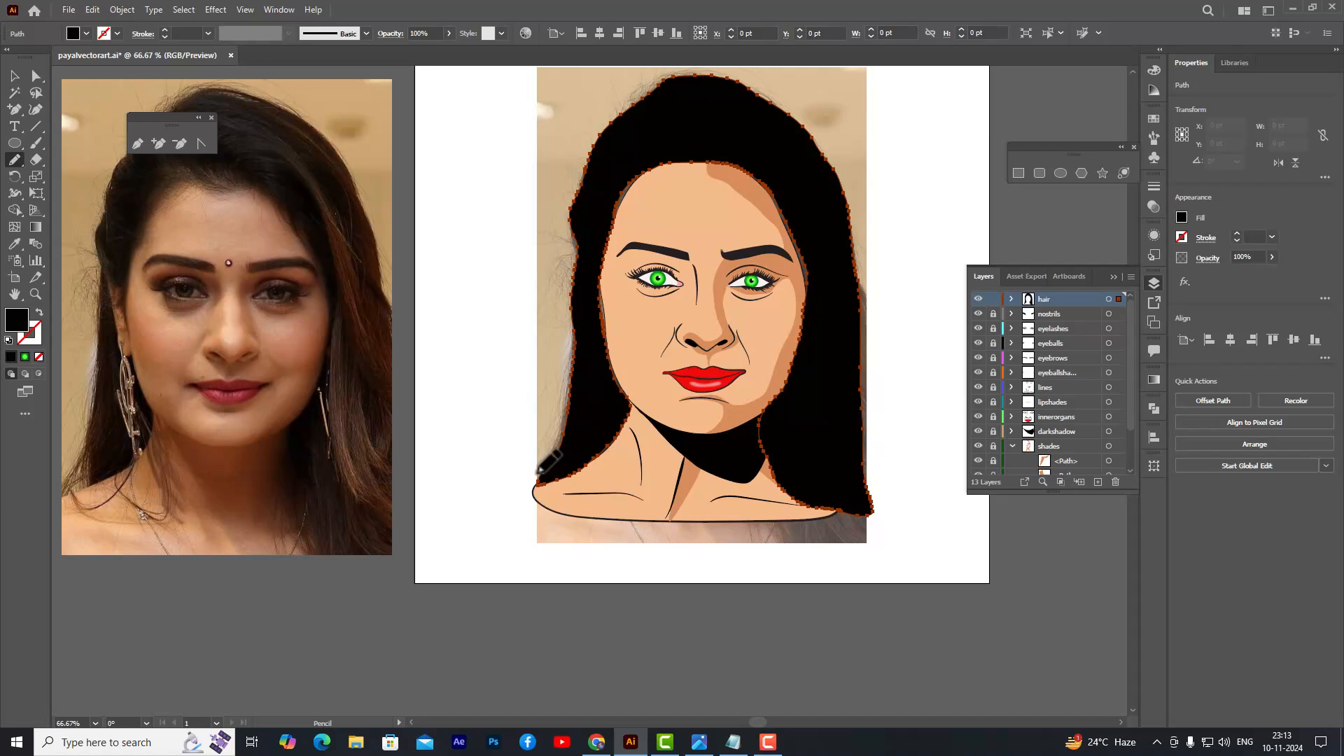
{"action": "left_click", "coordinate": [36, 75]}
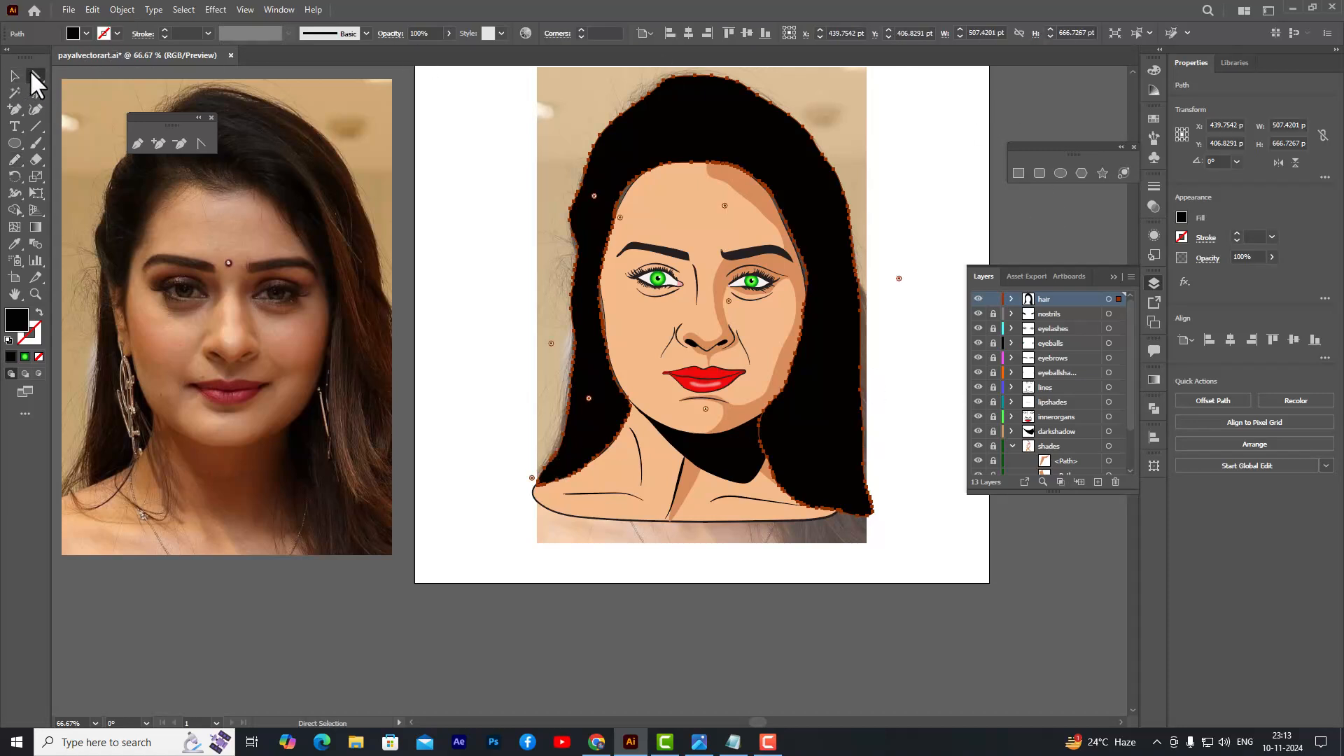
{"action": "left_click", "coordinate": [490, 236]}
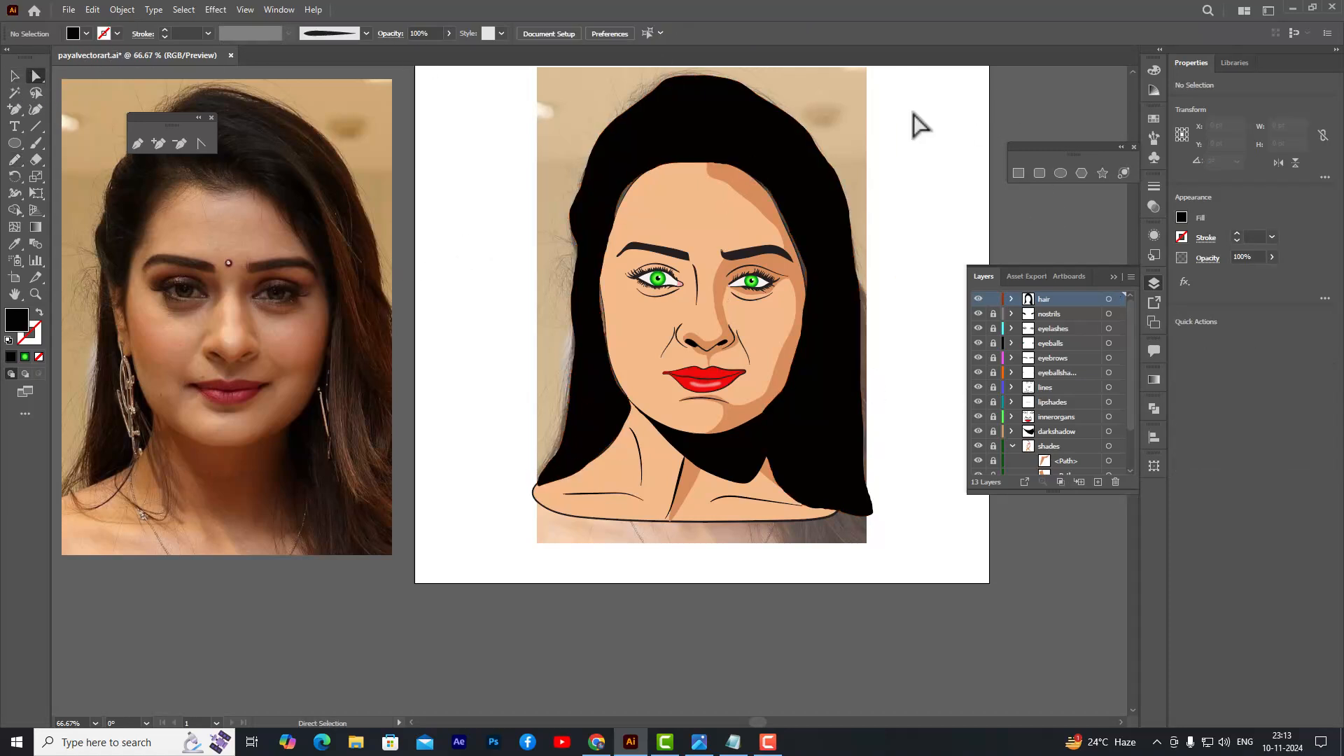
- Move the hair shape's inner anchor points beside the right-hand eyebrow and temple onto the face outline to close the gap
{"action": "left_click", "coordinate": [792, 196], "text": "alt"}
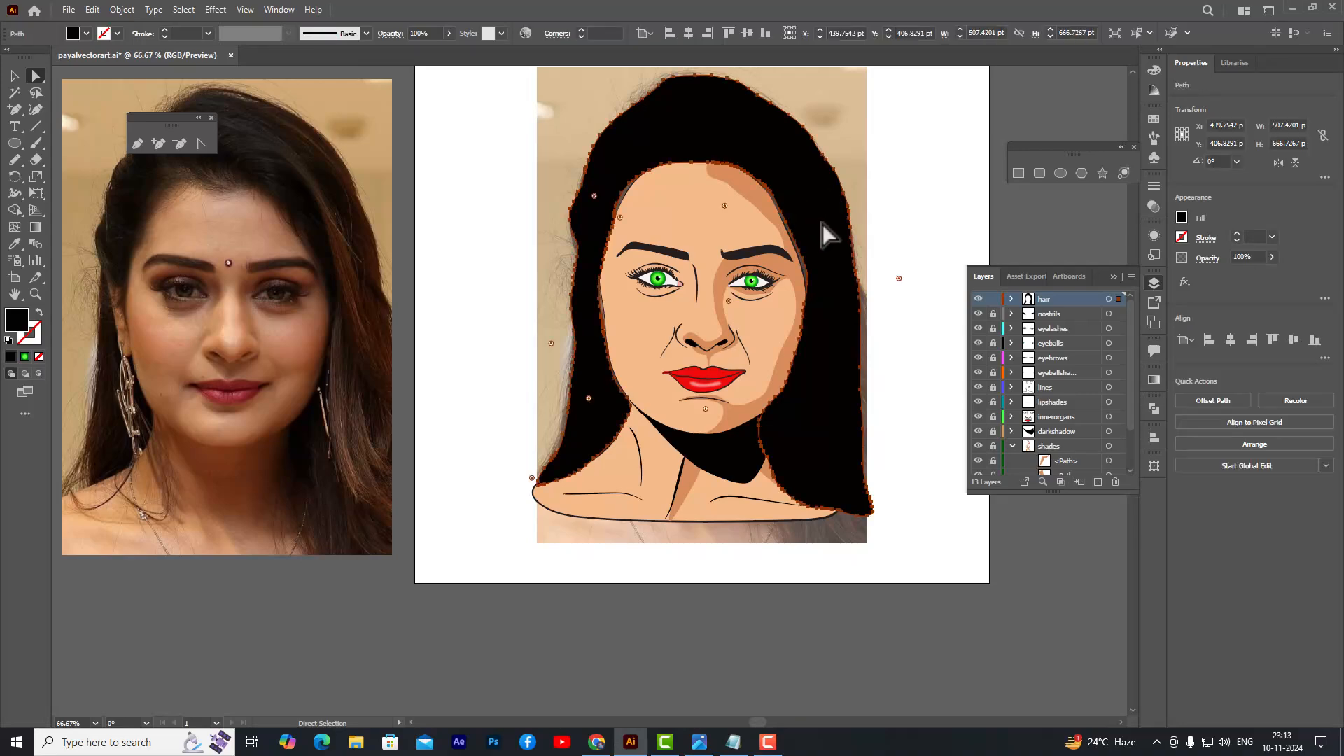
{"action": "scroll", "coordinate": [816, 216], "scroll_direction": "up", "scroll_amount": 5}
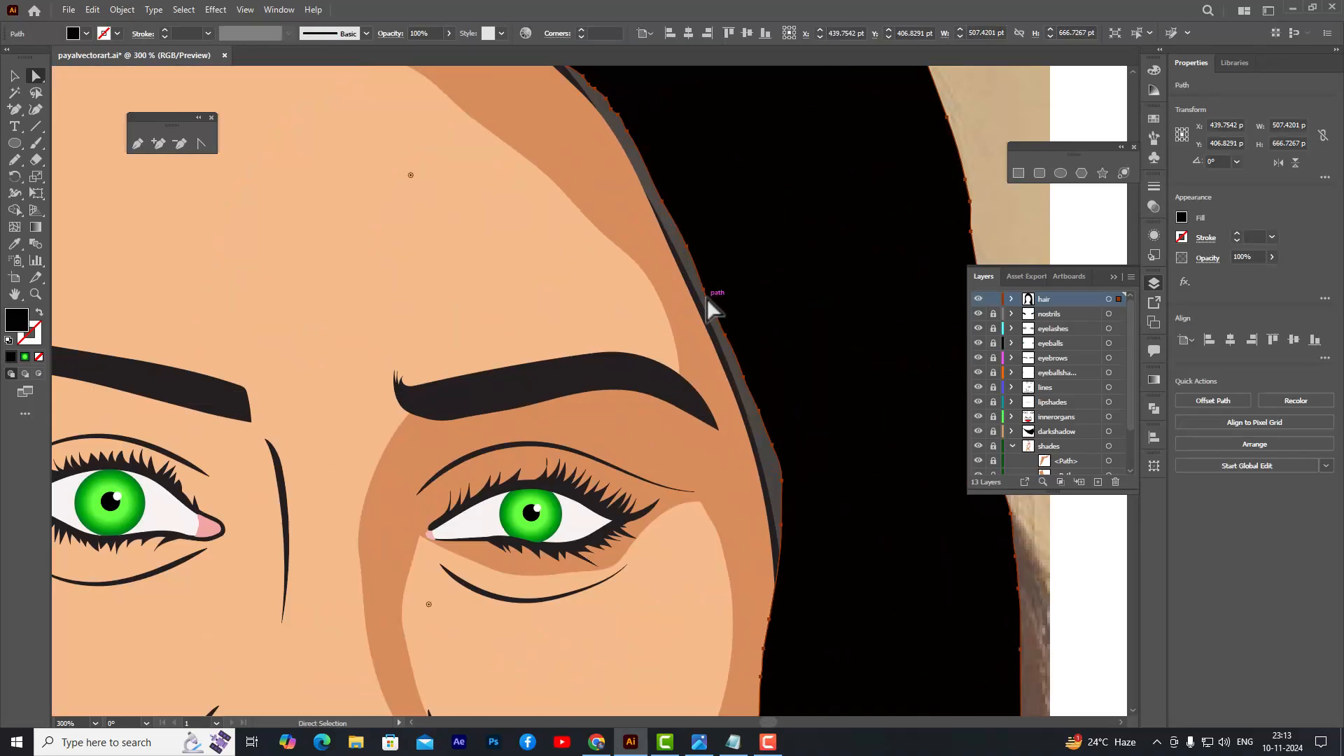
{"action": "left_click_drag", "start_coordinate": [705, 297], "coordinate": [695, 296]}
{"action": "left_click_drag", "start_coordinate": [688, 246], "coordinate": [653, 212]}
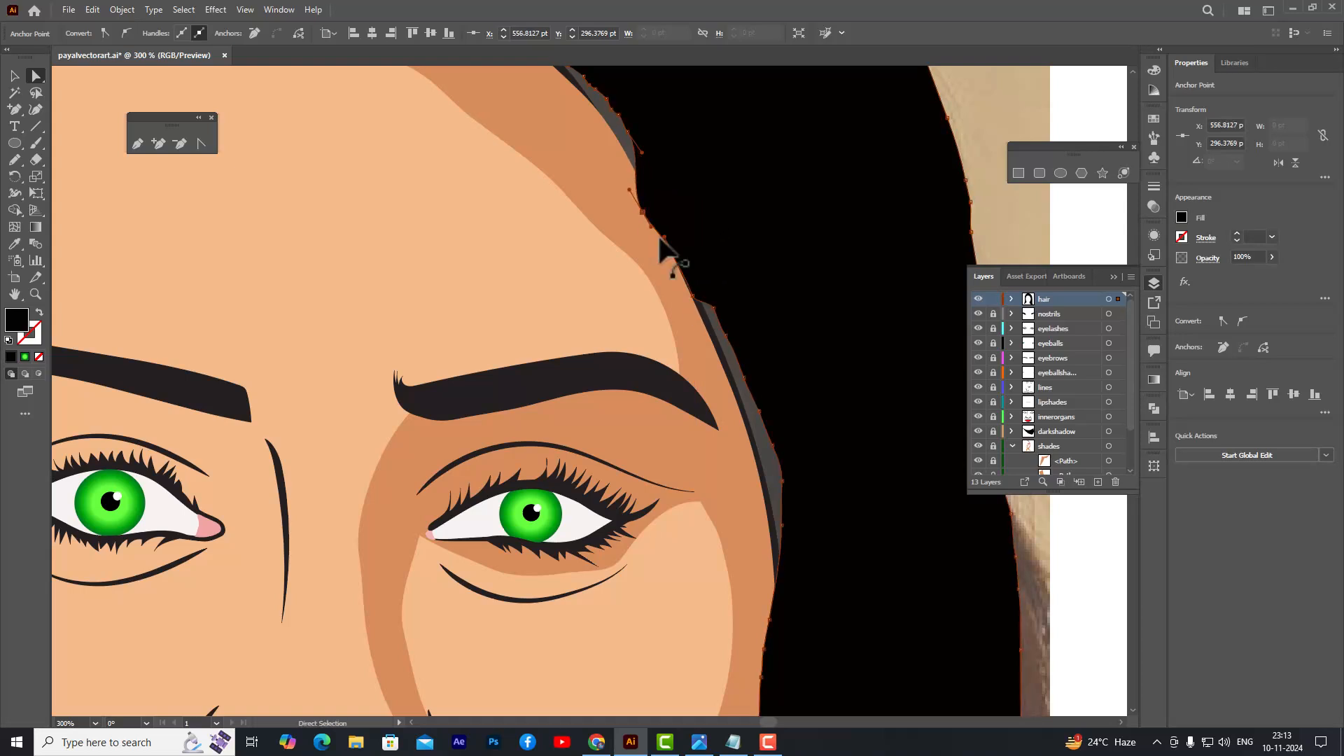
{"action": "mouse_move", "coordinate": [726, 336]}
{"action": "left_mouse_down"}
{"action": "mouse_move", "coordinate": [714, 348]}
{"action": "mouse_move", "coordinate": [711, 309]}
{"action": "mouse_move", "coordinate": [704, 340]}
{"action": "left_mouse_up"}
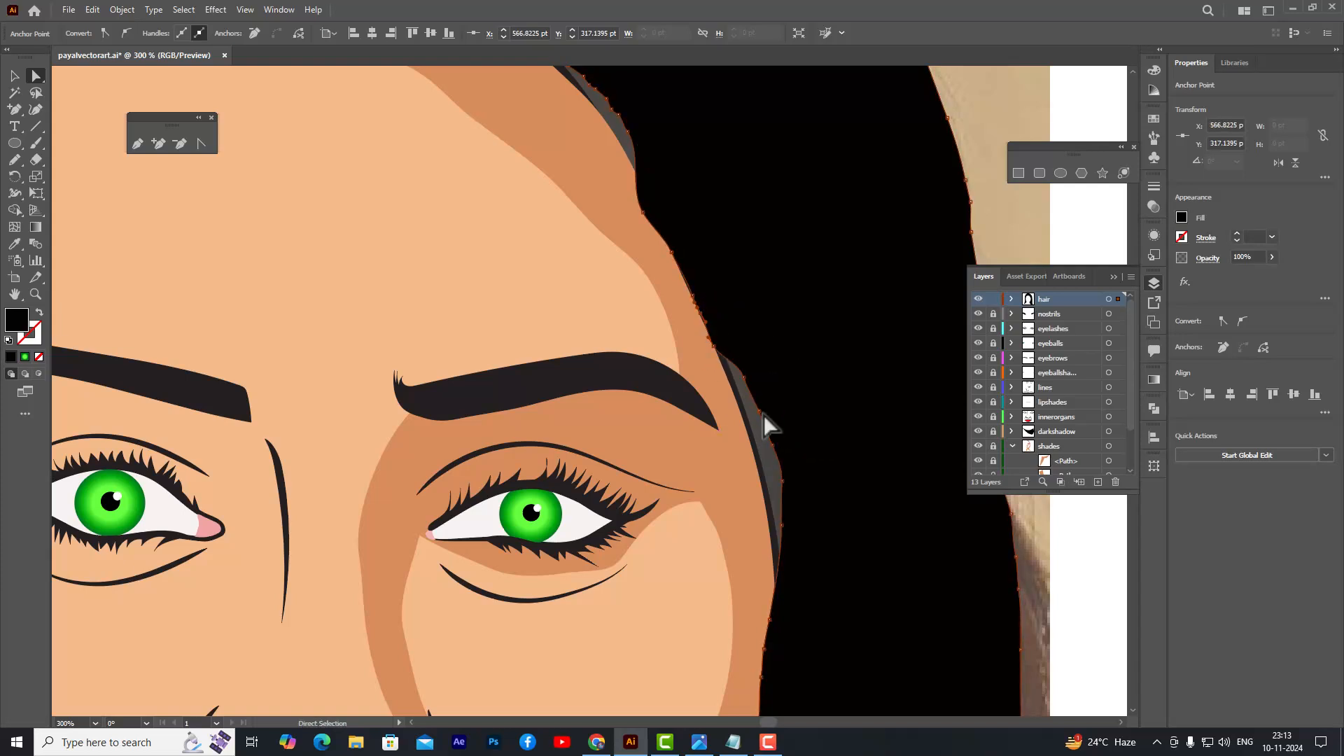
{"action": "left_click_drag", "start_coordinate": [762, 416], "coordinate": [734, 386]}
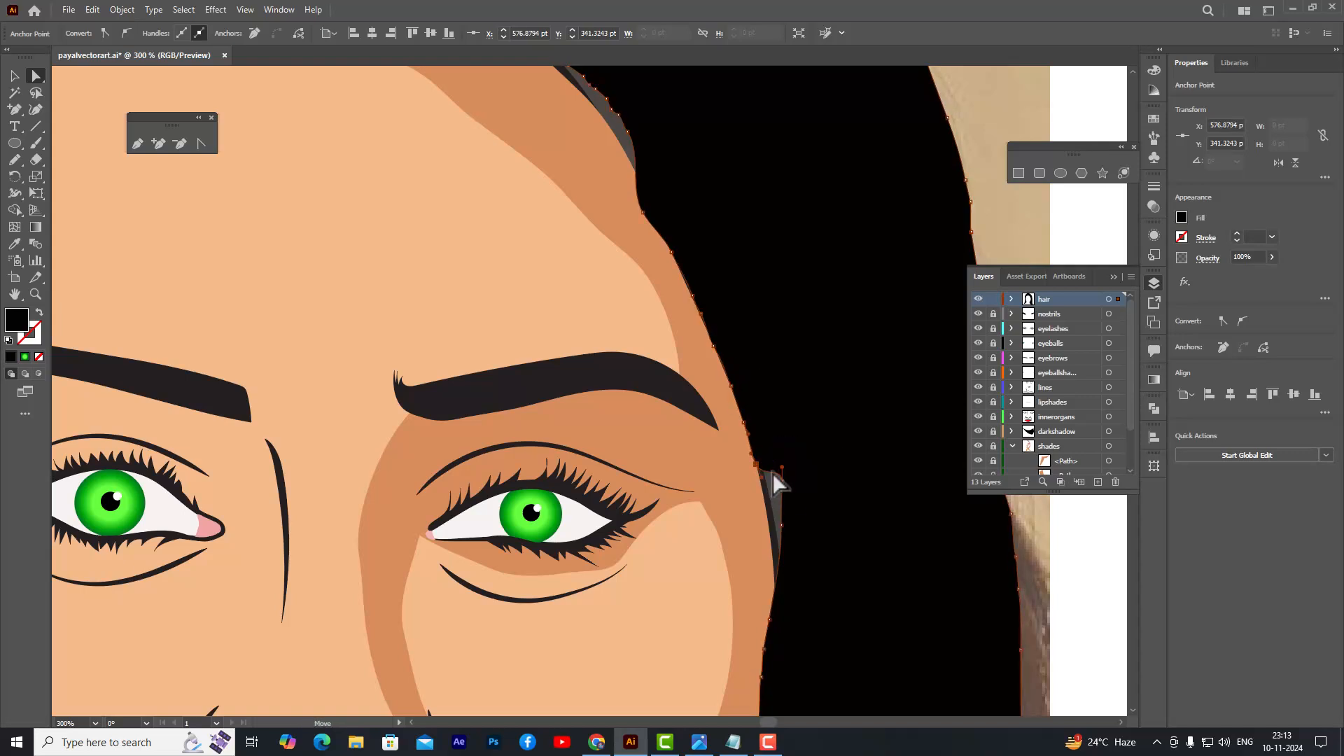
{"action": "left_click_drag", "start_coordinate": [772, 473], "coordinate": [774, 536]}
{"action": "left_click", "coordinate": [810, 436]}
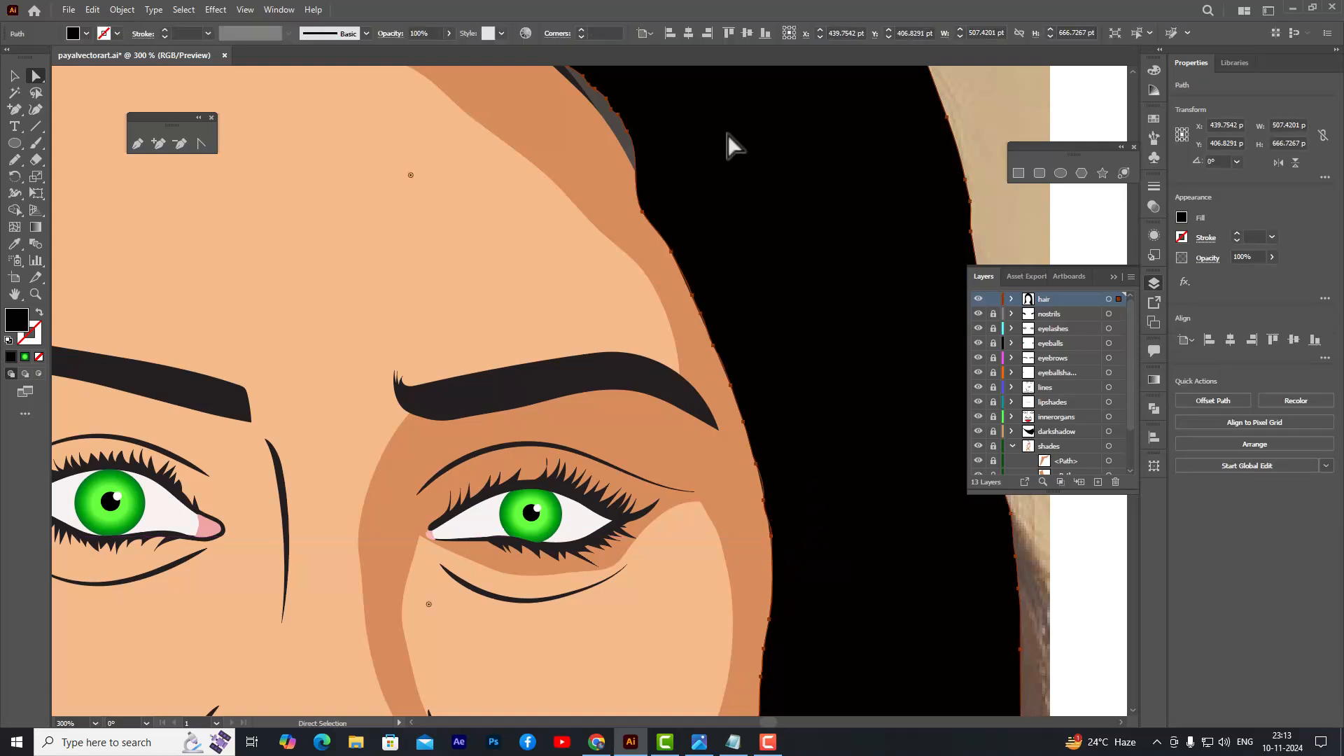
- Move the hair's anchor points along the upper right forehead onto the face outline to close the gap, and clear the selection
{"action": "scroll", "coordinate": [728, 135], "scroll_direction": "up", "scroll_amount": 3}
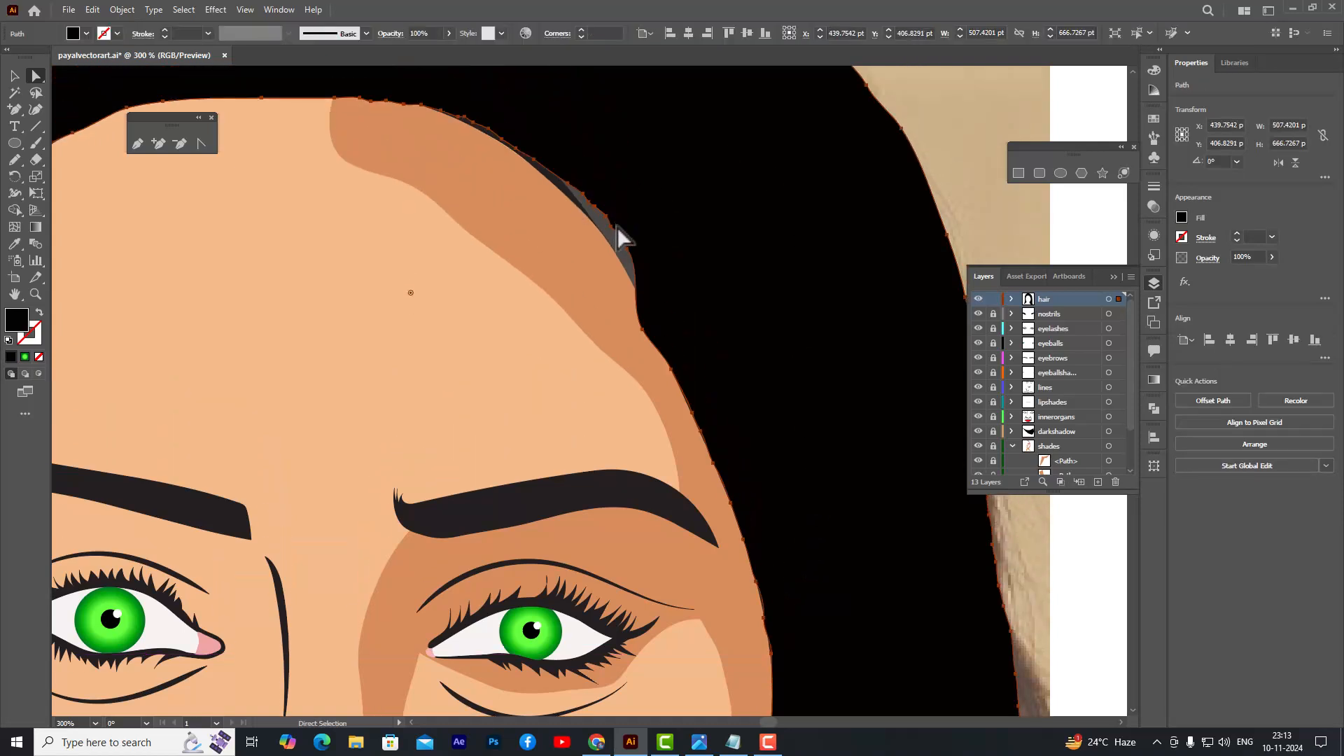
{"action": "left_click", "coordinate": [610, 232]}
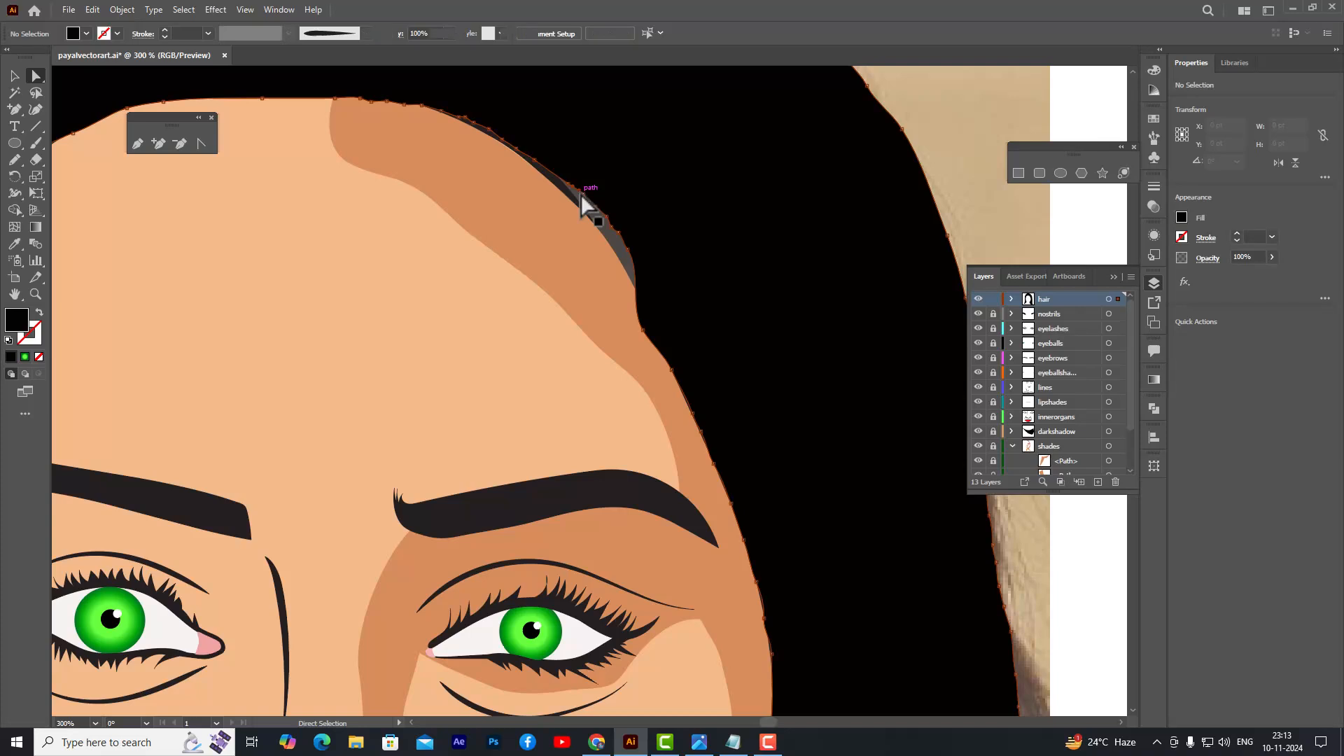
{"action": "scroll", "coordinate": [603, 185], "scroll_direction": "up", "scroll_amount": 3}
{"action": "left_click_drag", "start_coordinate": [501, 200], "coordinate": [650, 418]}
{"action": "left_click", "coordinate": [704, 294]}
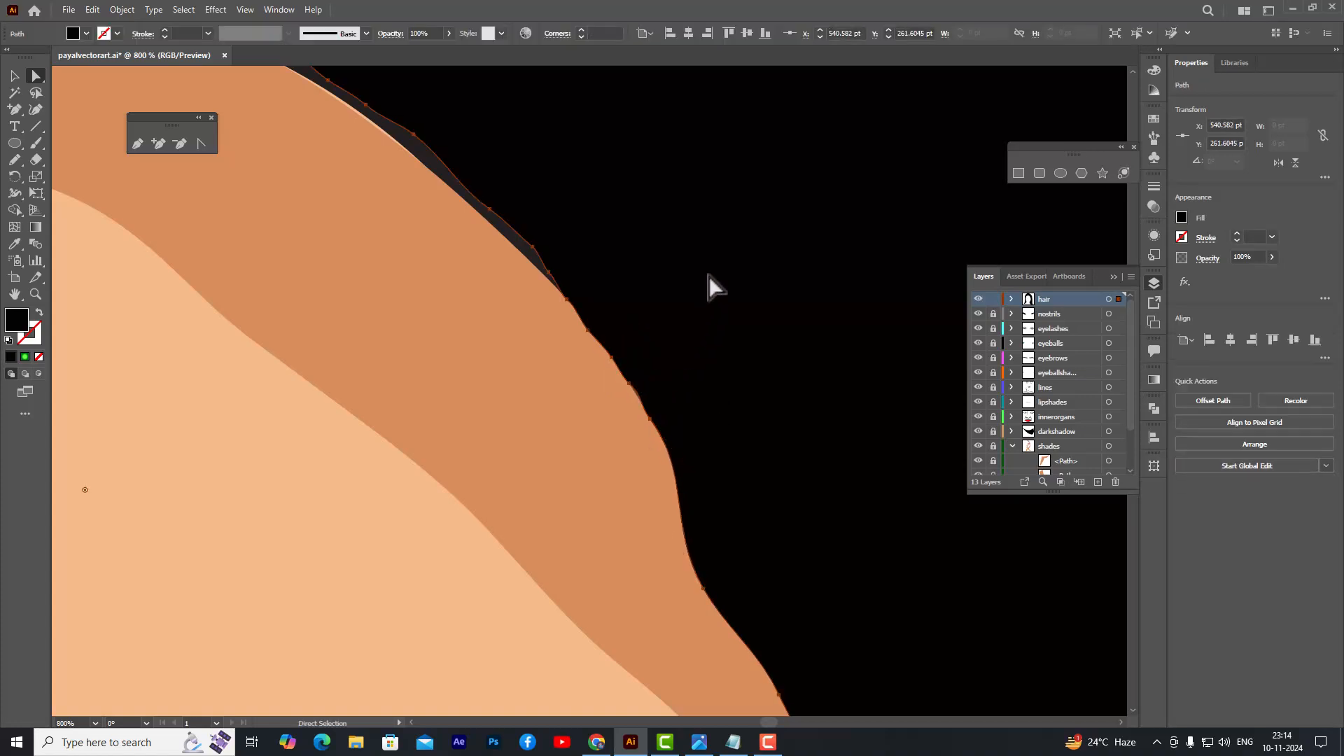
{"action": "key", "text": "ctrl+minus"}
{"action": "key", "text": "ctrl+minus"}
{"action": "key", "text": "ctrl+minus"}
{"action": "key", "text": "ctrl+minus"}
{"action": "key", "text": "ctrl+minus"}
{"action": "key", "text": "ctrl+minus"}
{"action": "key", "text": "ctrl+minus"}
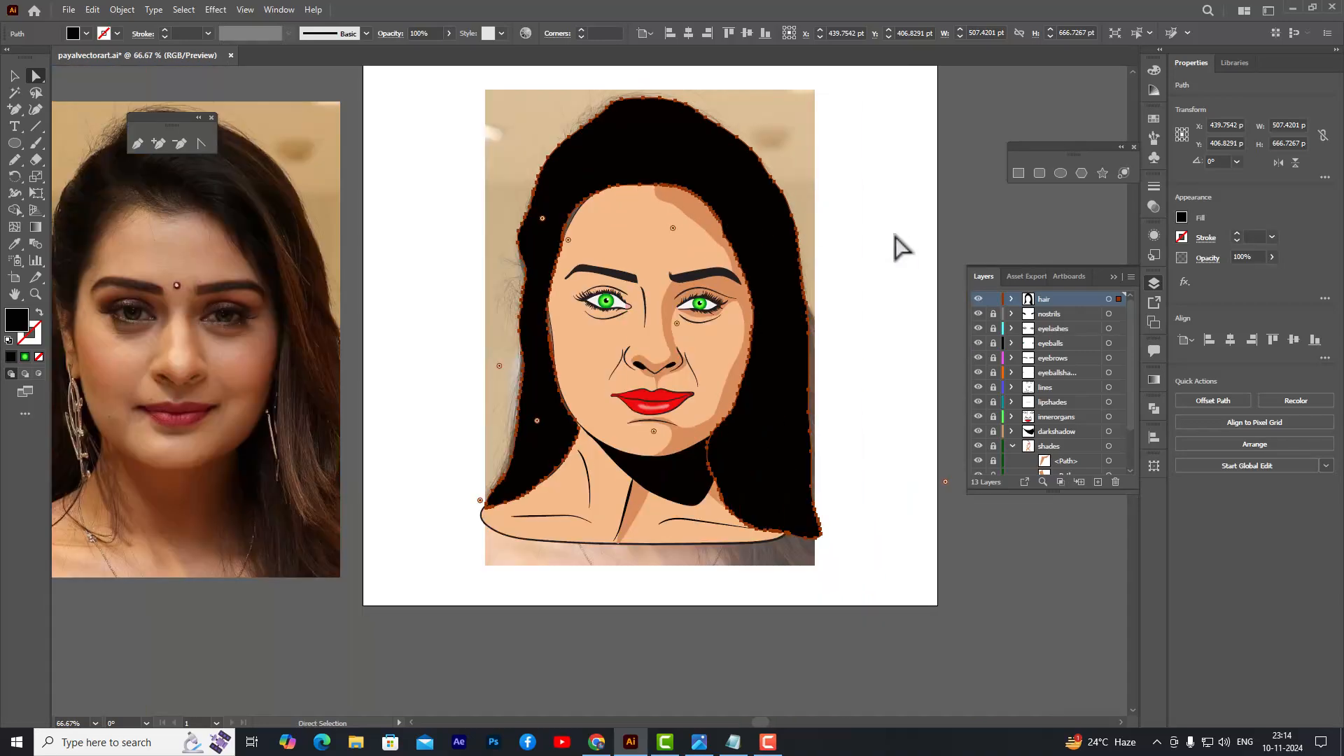
{"action": "left_click", "coordinate": [17, 77]}
{"action": "left_click", "coordinate": [387, 221]}
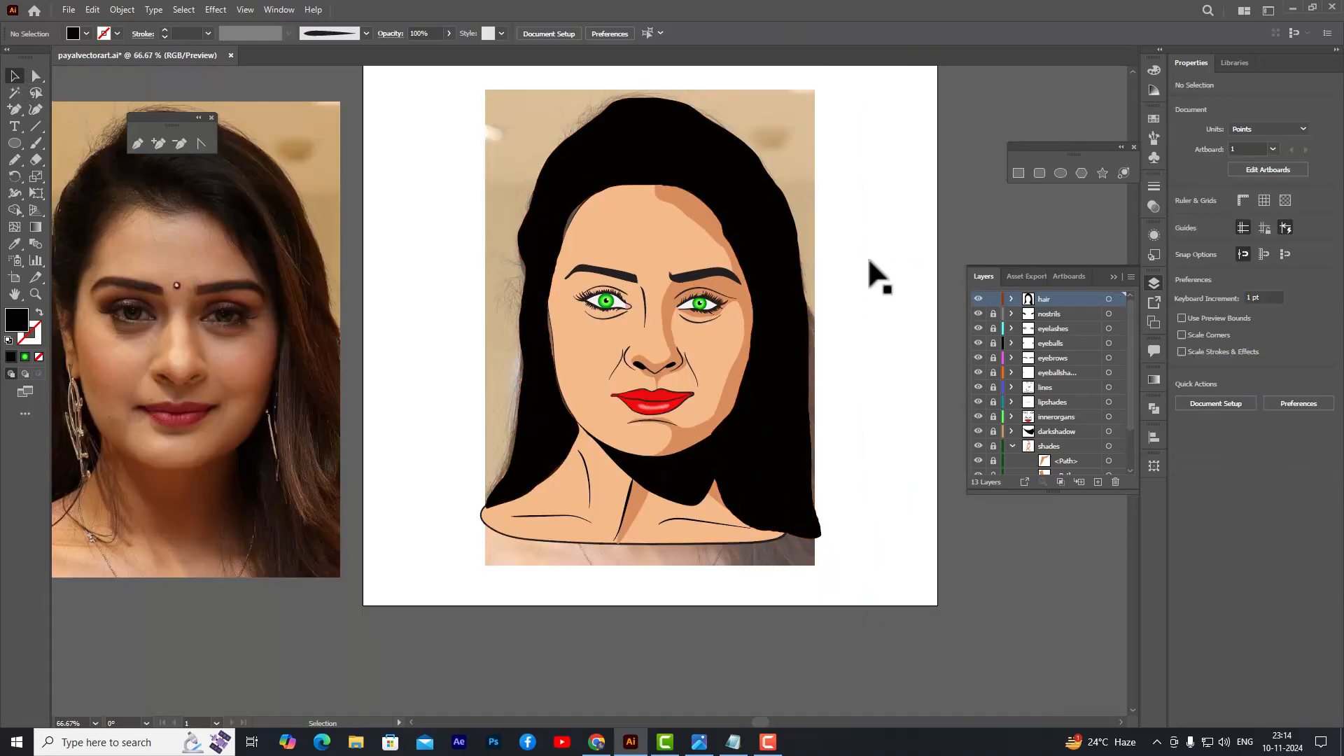
{"action": "scroll", "coordinate": [862, 212], "scroll_direction": "up", "scroll_amount": 1}
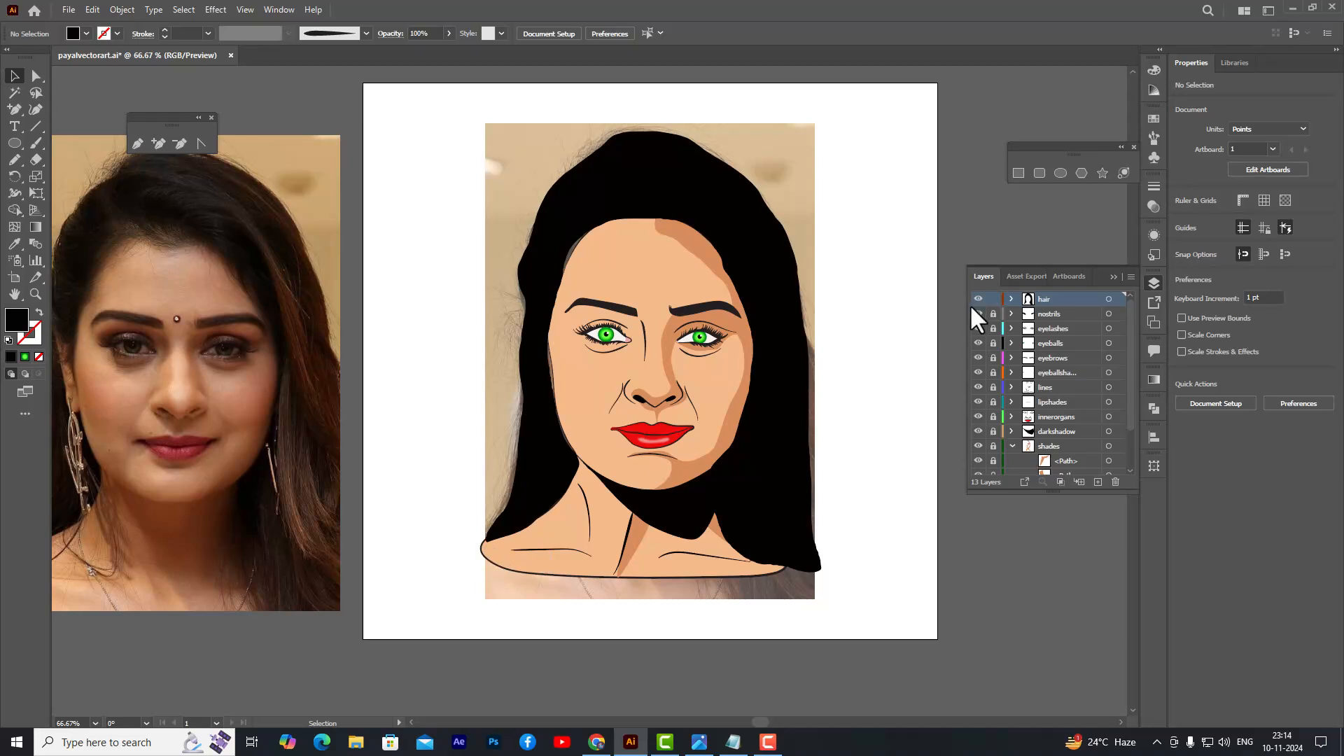
{"action": "scroll", "coordinate": [774, 322], "scroll_direction": "up", "scroll_amount": 1}
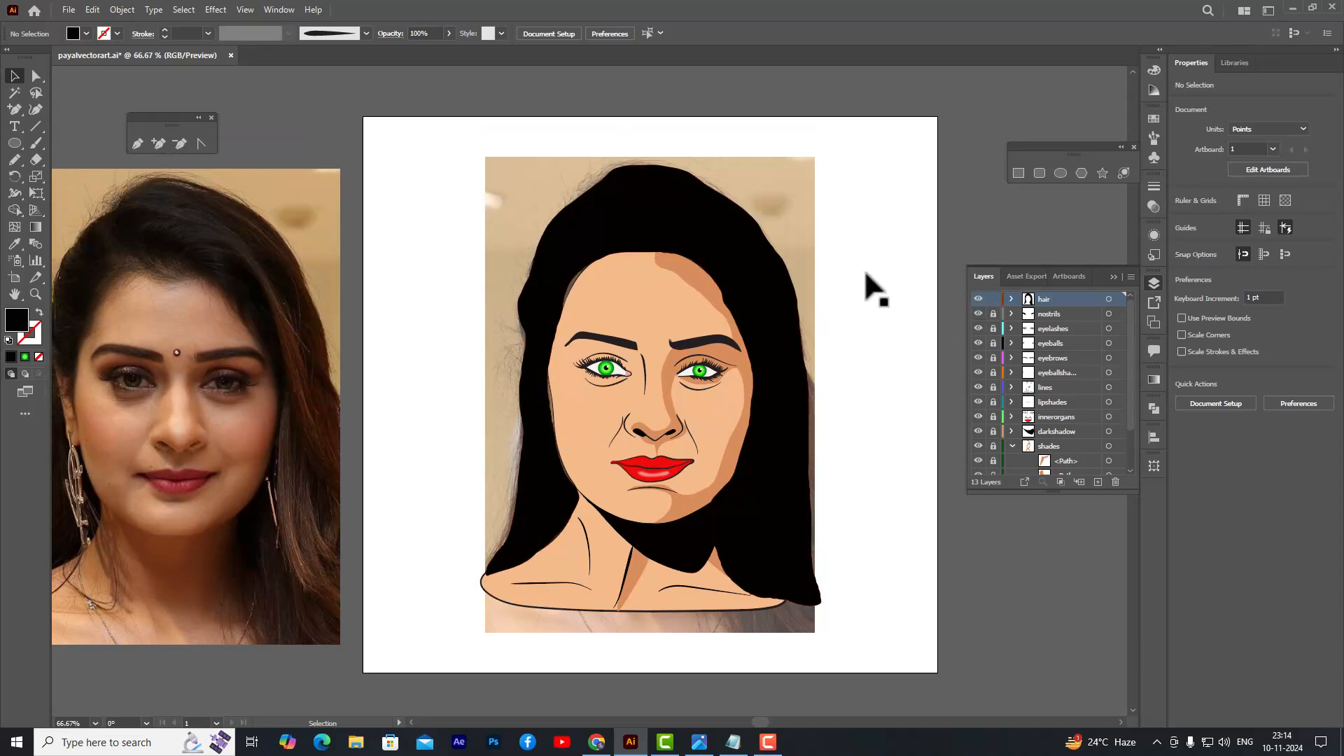
{"action": "left_click", "coordinate": [727, 236]}
{"action": "left_click", "coordinate": [889, 239]}
- Move the hair shape's inner anchor point beside the left-hand eye onto the face outline to close the gap
{"action": "scroll", "coordinate": [525, 480], "scroll_direction": "up", "scroll_amount": 3}
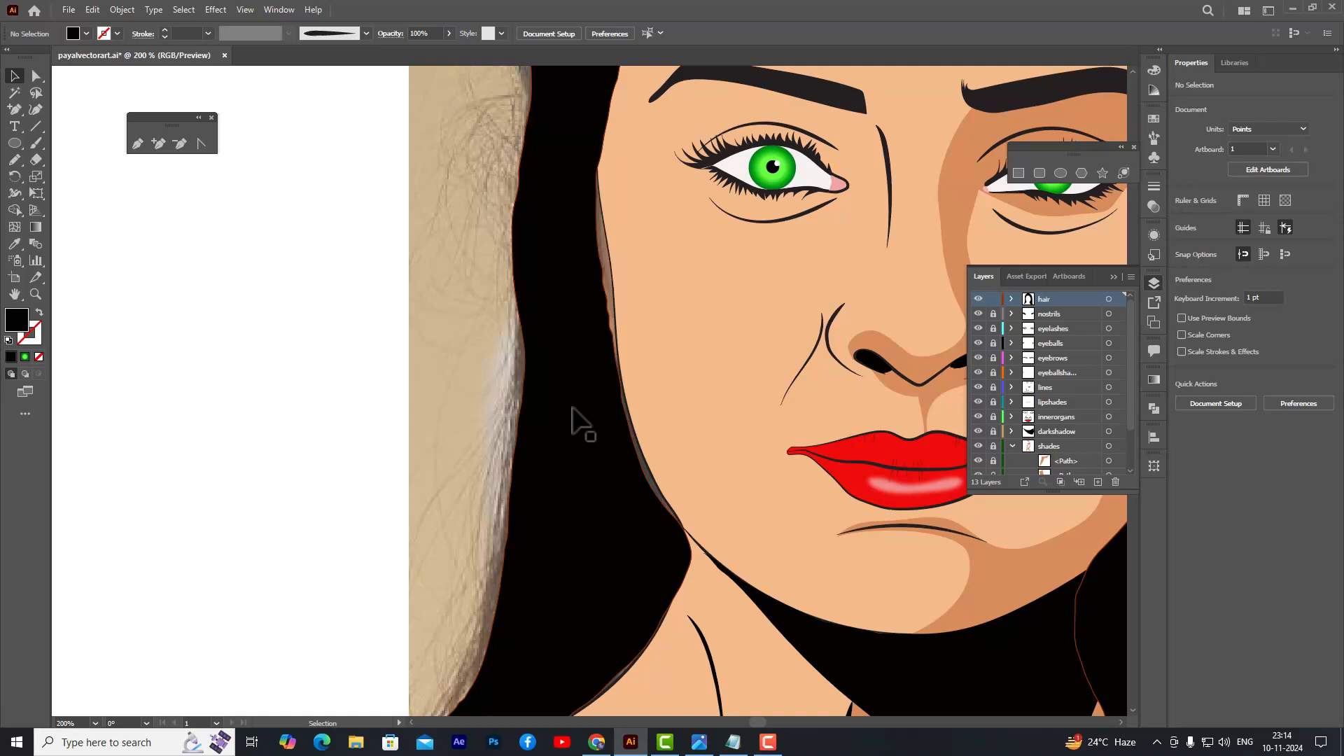
{"action": "left_click", "coordinate": [530, 294]}
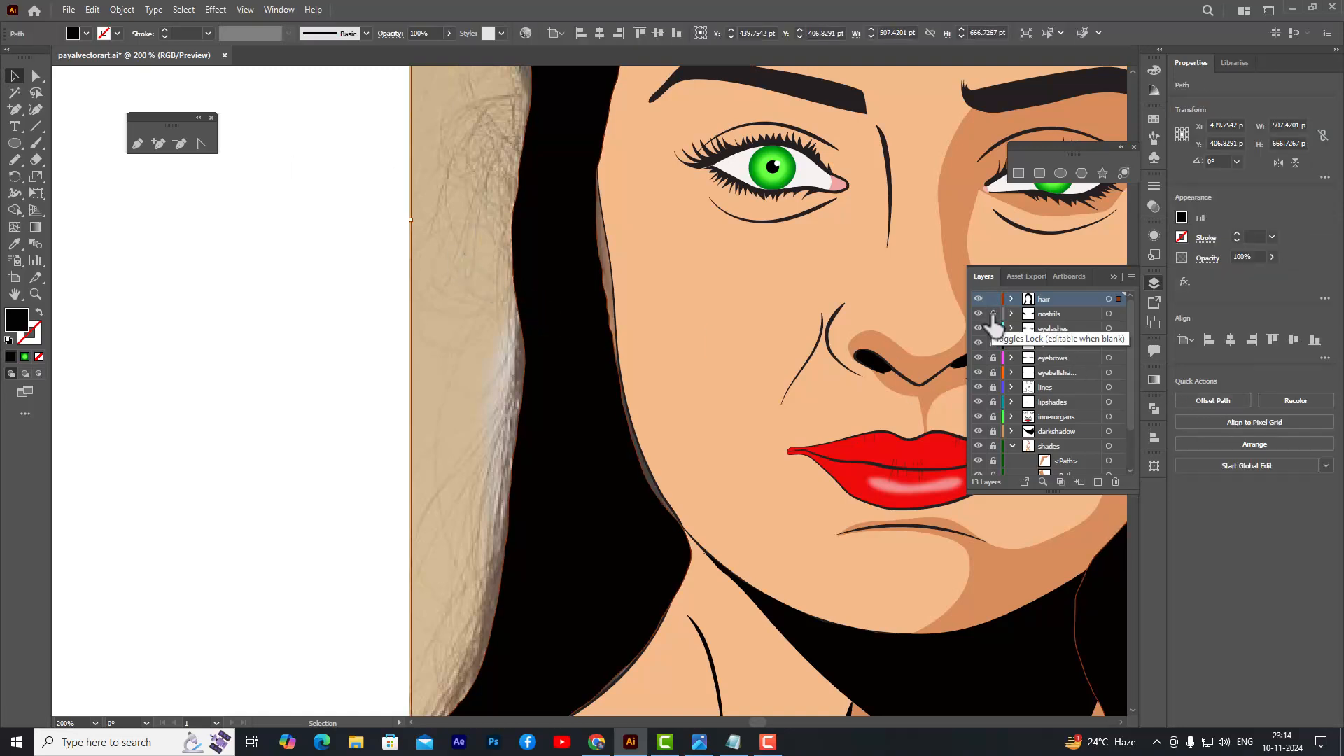
{"action": "left_click", "coordinate": [35, 74]}
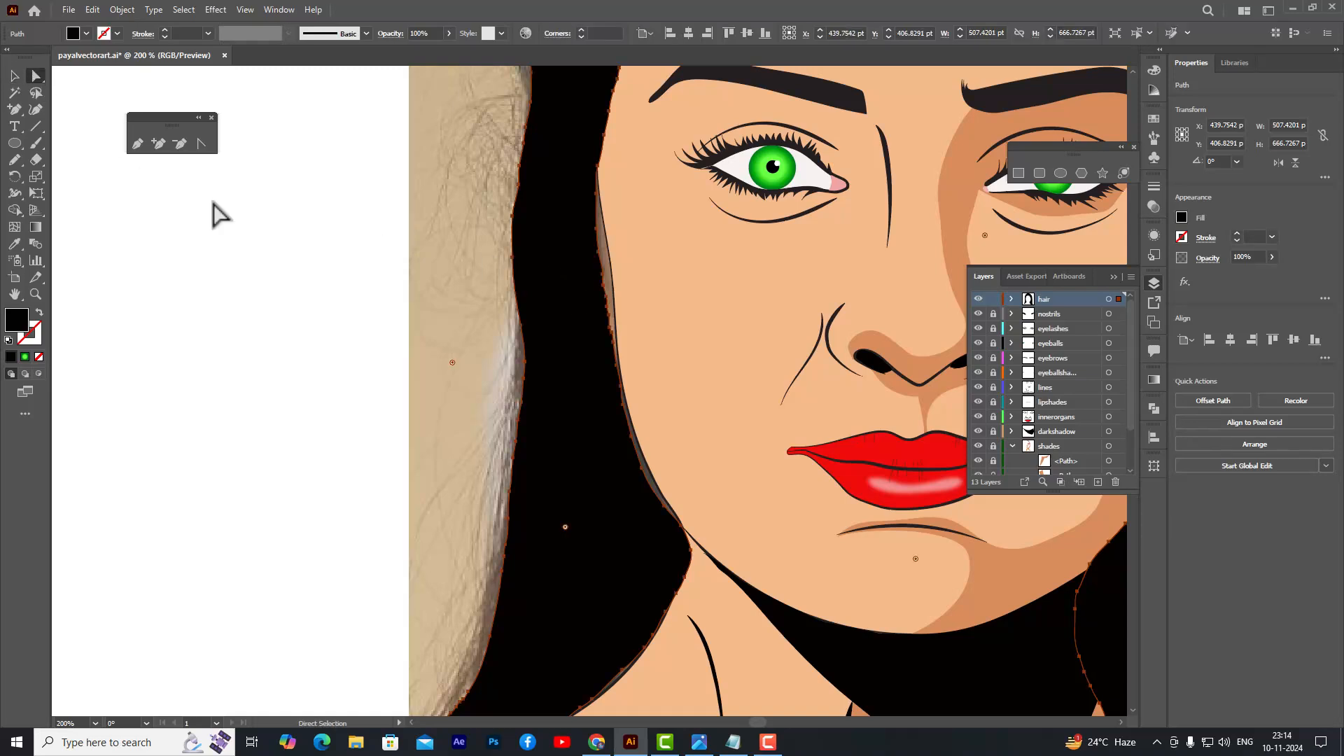
{"action": "left_click", "coordinate": [598, 254]}
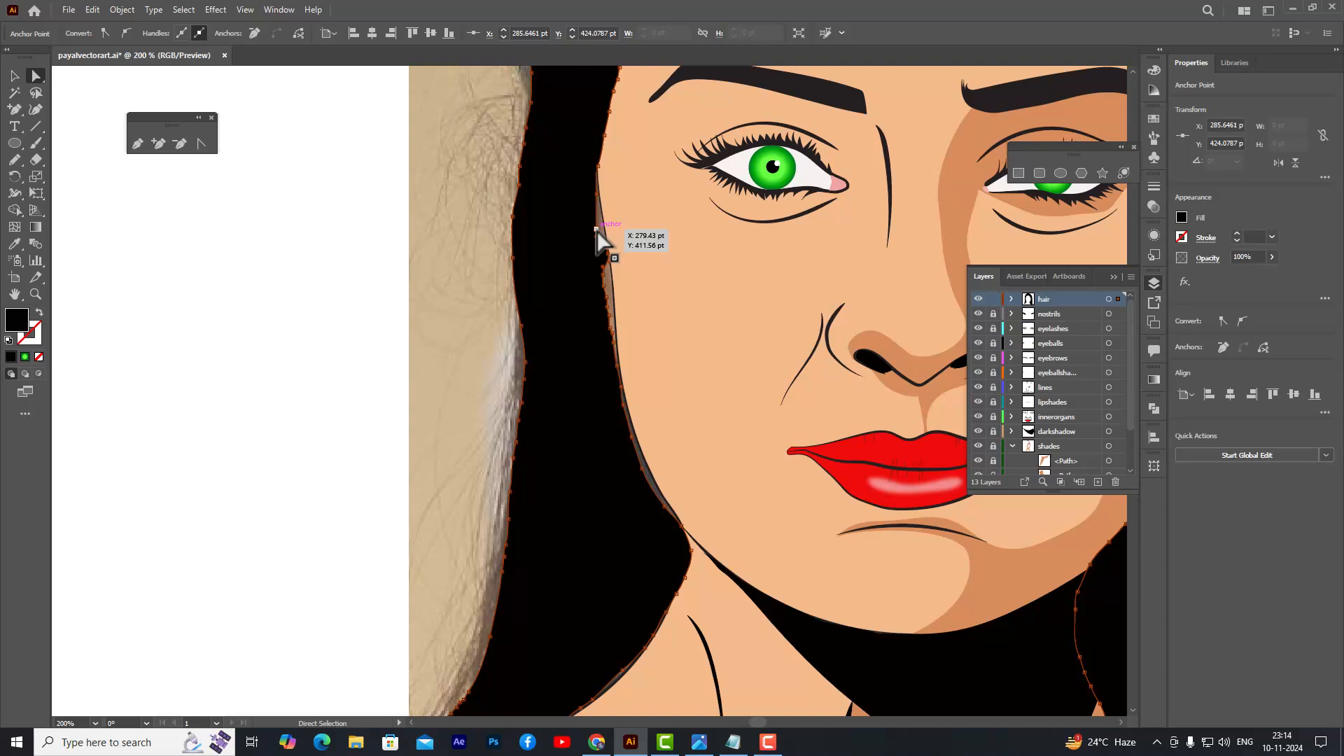
{"action": "left_click_drag", "start_coordinate": [600, 240], "coordinate": [599, 467]}
- Move the hair's inner anchor points down the left-hand cheek to the jaw onto the face outline, closing the gap
{"action": "scroll", "coordinate": [630, 315], "scroll_direction": "up", "scroll_amount": 4}
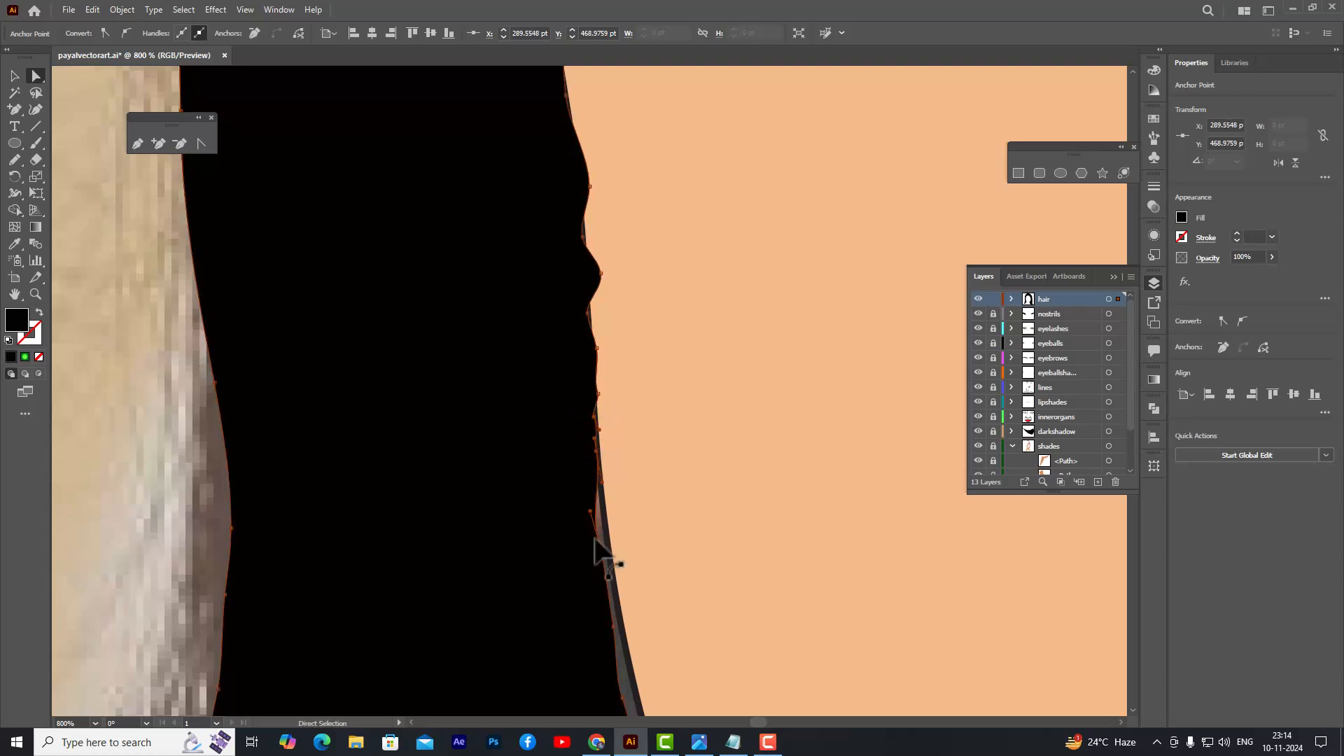
{"action": "left_click", "coordinate": [598, 542]}
{"action": "scroll", "coordinate": [628, 532], "scroll_direction": "down", "scroll_amount": 2}
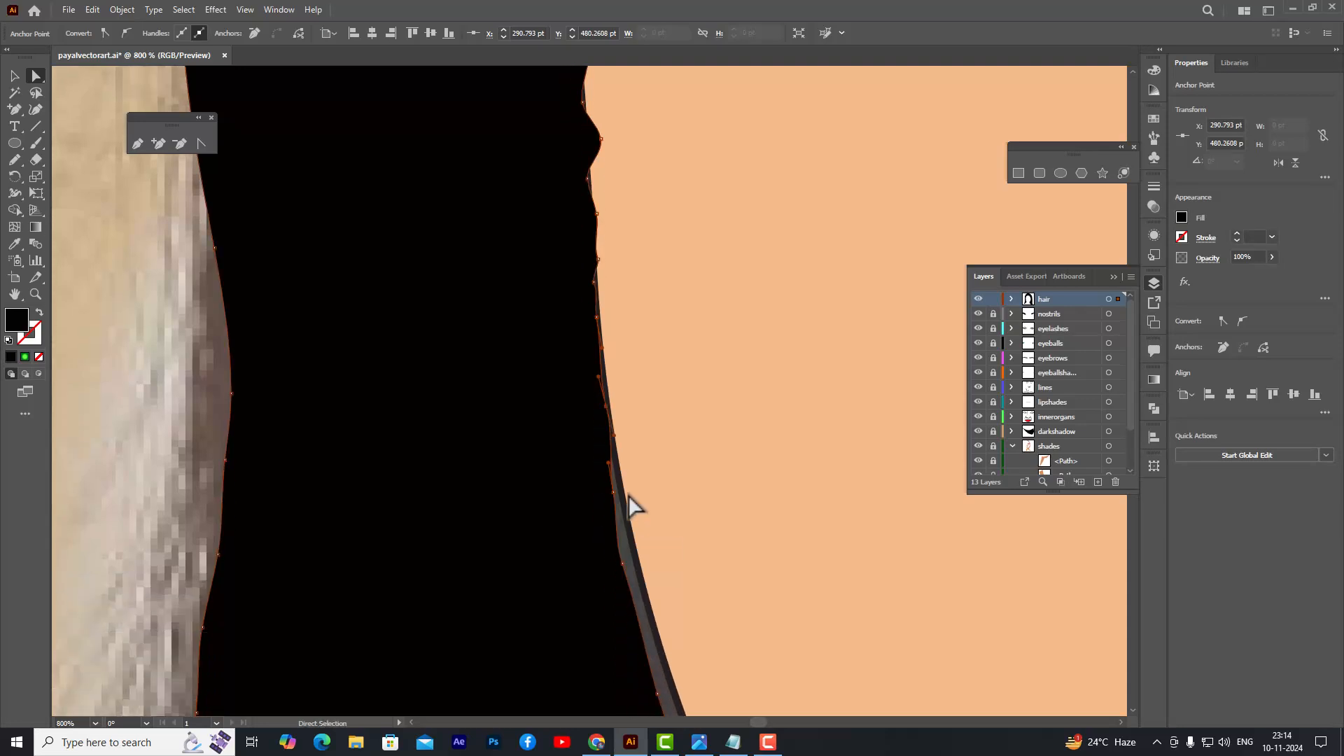
{"action": "left_click_drag", "start_coordinate": [623, 531], "coordinate": [634, 526]}
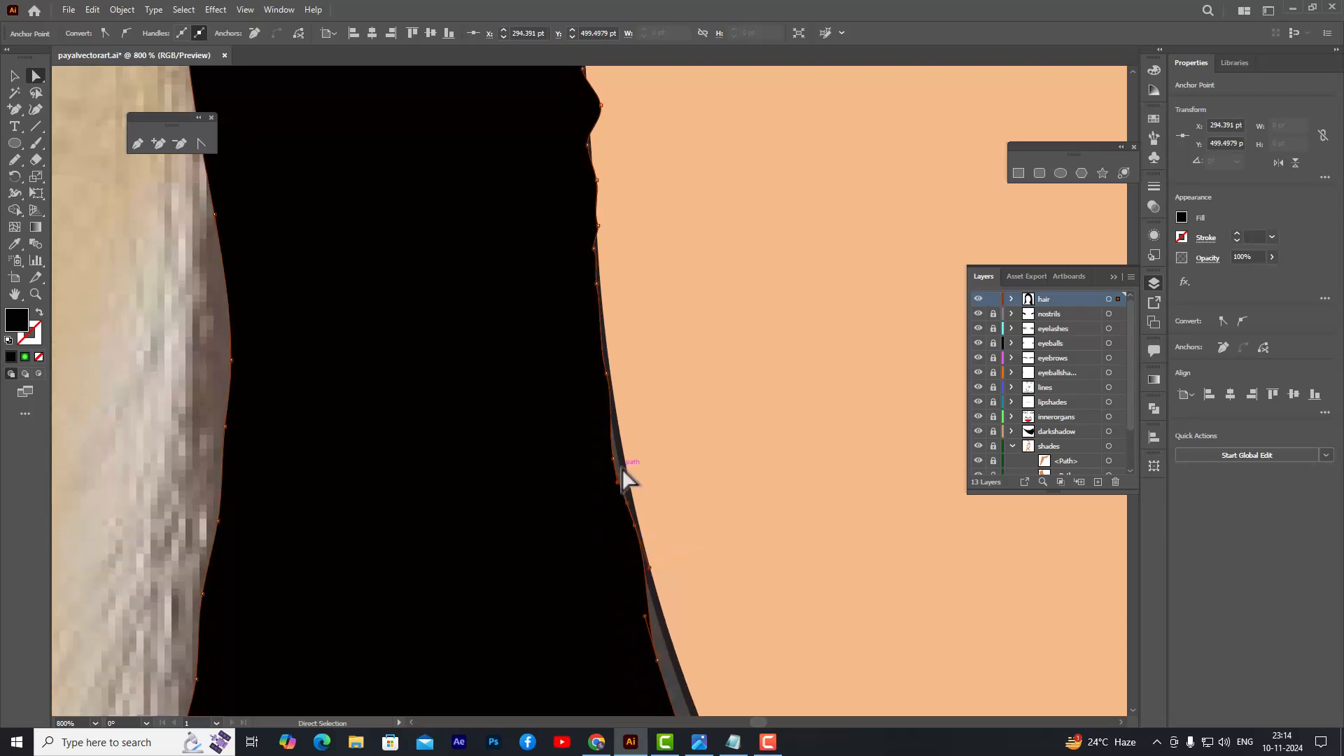
{"action": "left_click_drag", "start_coordinate": [613, 460], "coordinate": [624, 469]}
{"action": "scroll", "coordinate": [678, 594], "scroll_direction": "down", "scroll_amount": 3}
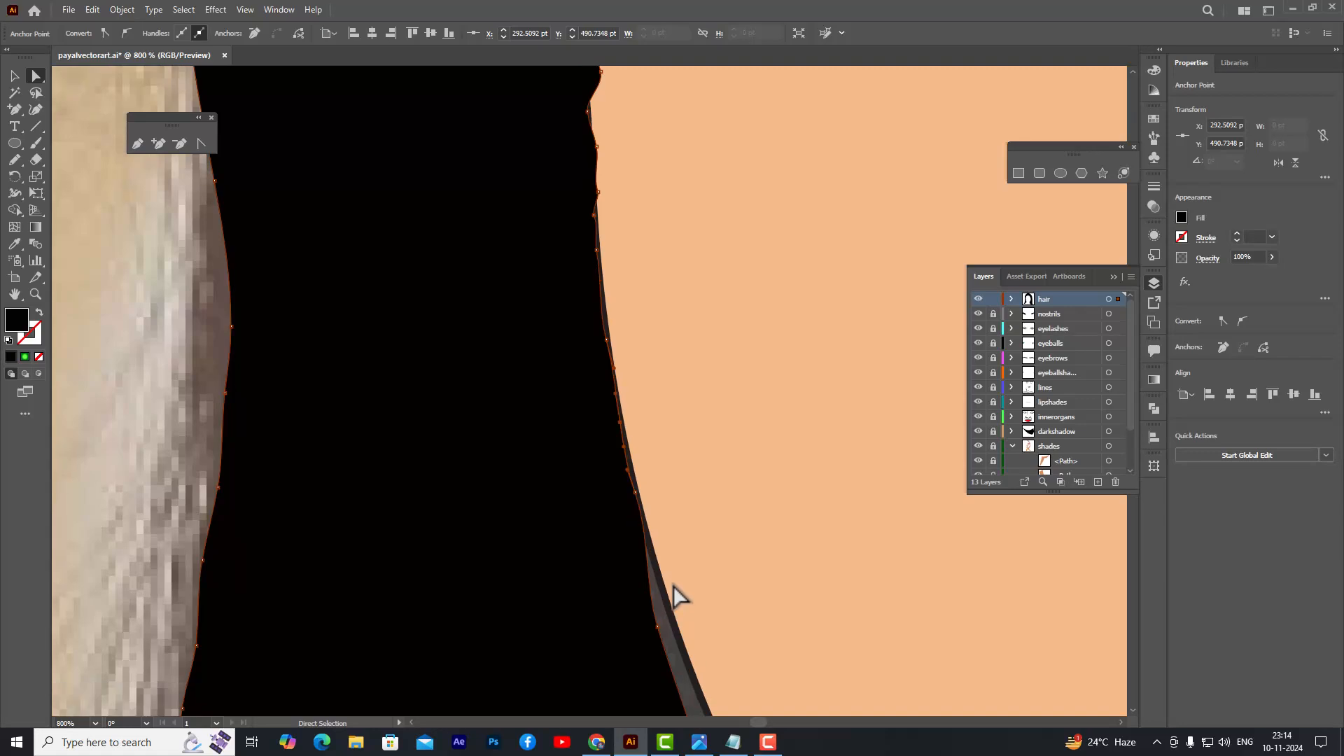
{"action": "left_click_drag", "start_coordinate": [657, 545], "coordinate": [796, 553]}
{"action": "scroll", "coordinate": [718, 620], "scroll_direction": "down", "scroll_amount": 3}
{"action": "scroll", "coordinate": [734, 552], "scroll_direction": "down", "scroll_amount": 3}
- Pull in the bump on the hair's left-hand inner edge, close the small gap above it, and clear the selection
{"action": "scroll", "coordinate": [812, 455], "scroll_direction": "up", "scroll_amount": 5}
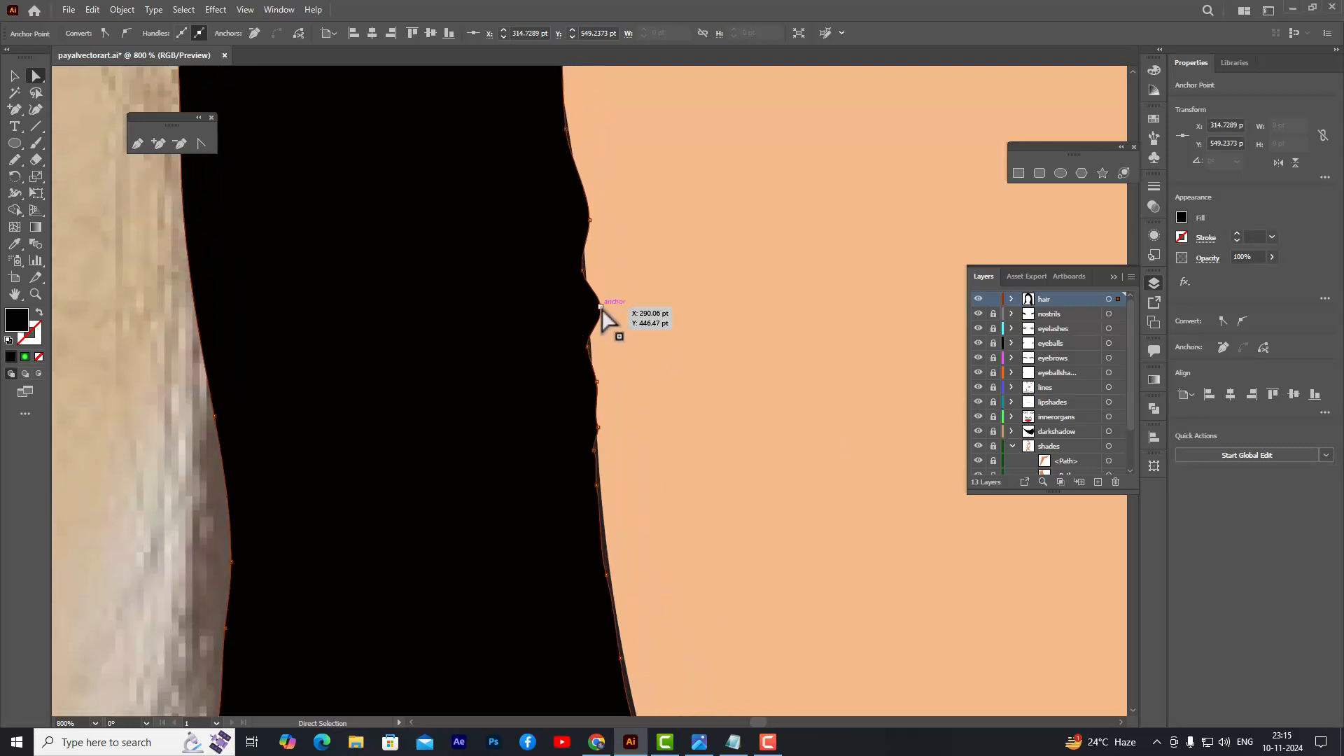
{"action": "left_click_drag", "start_coordinate": [593, 310], "coordinate": [589, 310]}
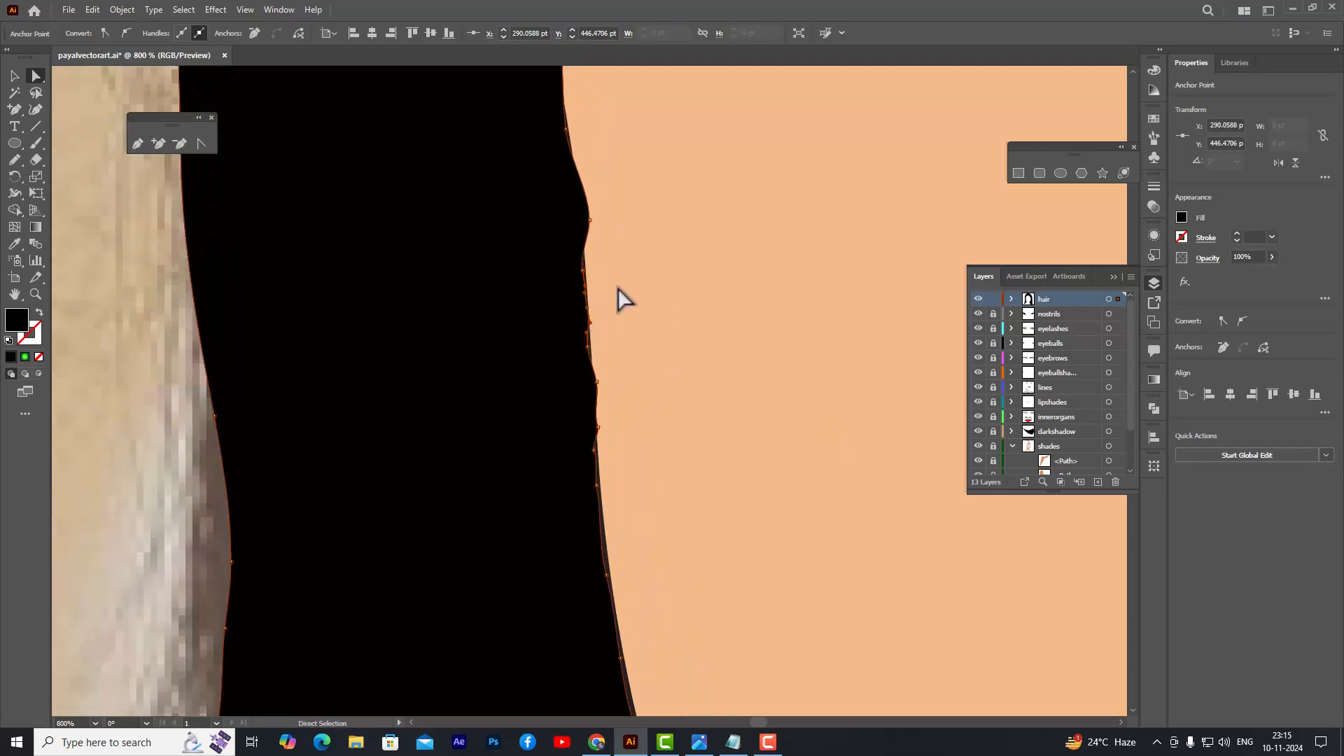
{"action": "scroll", "coordinate": [620, 300], "scroll_direction": "up", "scroll_amount": 4}
{"action": "scroll", "coordinate": [616, 292], "scroll_direction": "up", "scroll_amount": 2}
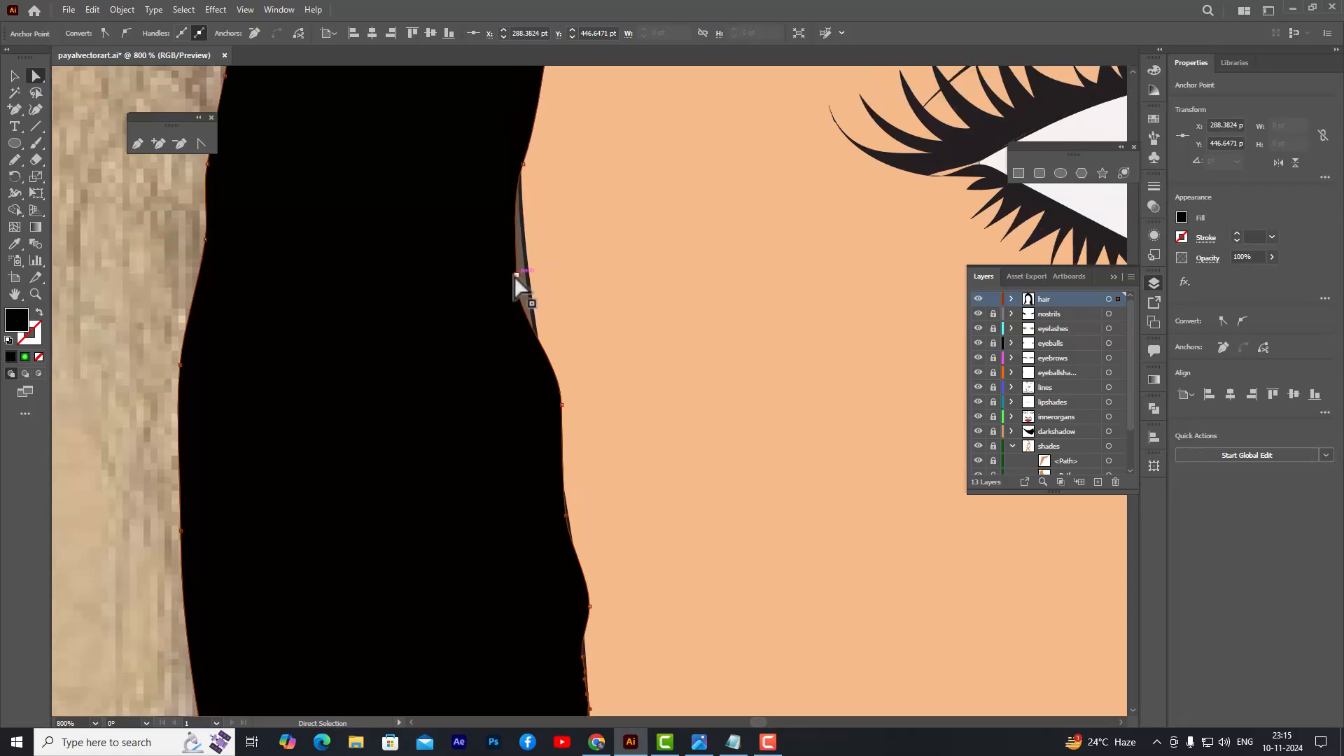
{"action": "left_click_drag", "start_coordinate": [516, 275], "coordinate": [528, 276]}
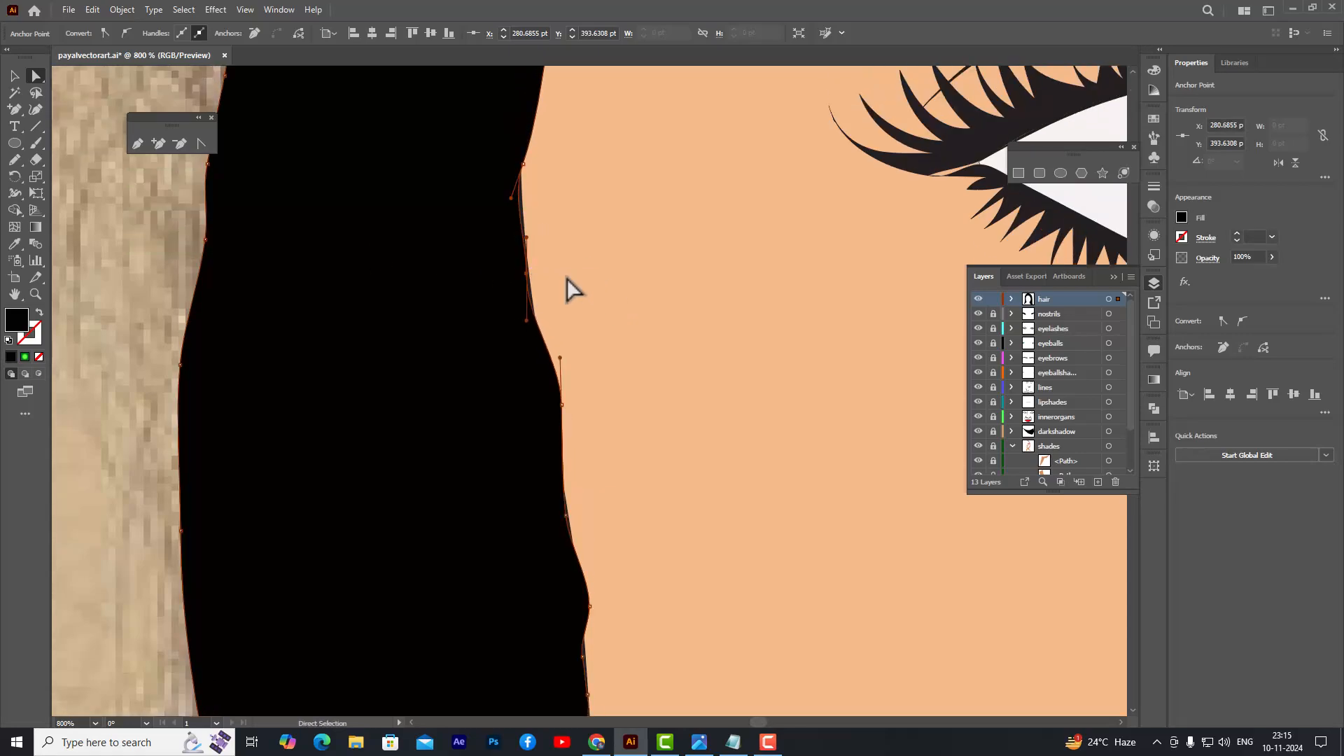
{"action": "scroll", "coordinate": [588, 291], "scroll_direction": "down", "scroll_amount": 9}
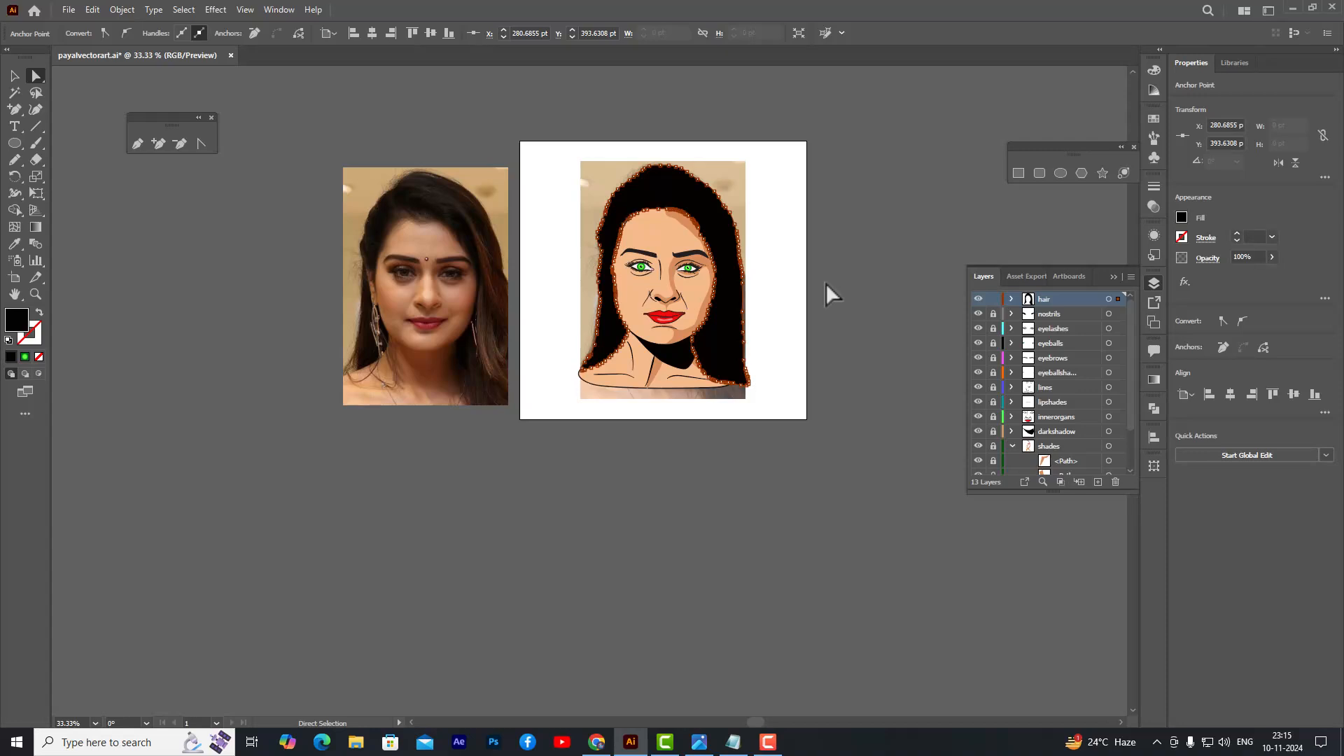
{"action": "left_click", "coordinate": [788, 291]}
{"action": "scroll", "coordinate": [788, 292], "scroll_direction": "up", "scroll_amount": 2}
{"action": "scroll", "coordinate": [709, 256], "scroll_direction": "up", "scroll_amount": 1}
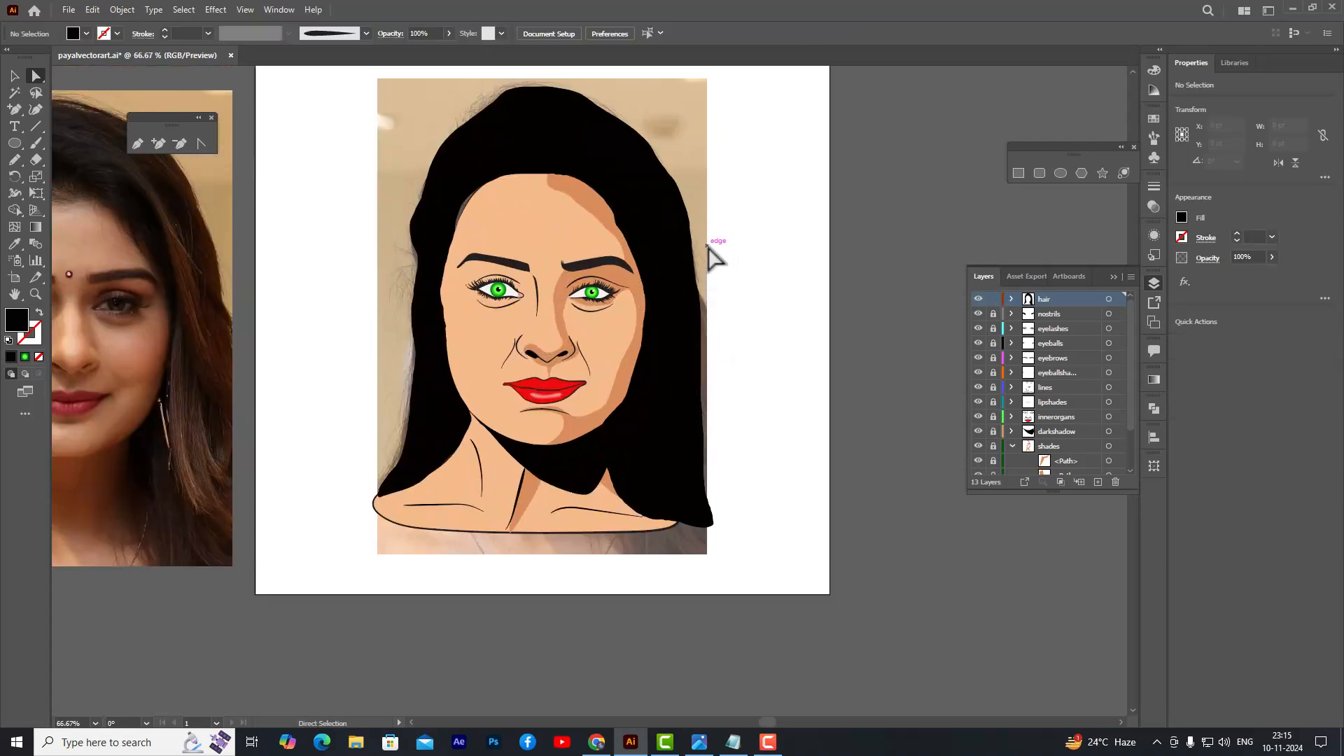
{"action": "scroll", "coordinate": [708, 247], "scroll_direction": "up", "scroll_amount": 1}
{"action": "left_click", "coordinate": [704, 561]}
{"action": "left_click", "coordinate": [833, 365]}
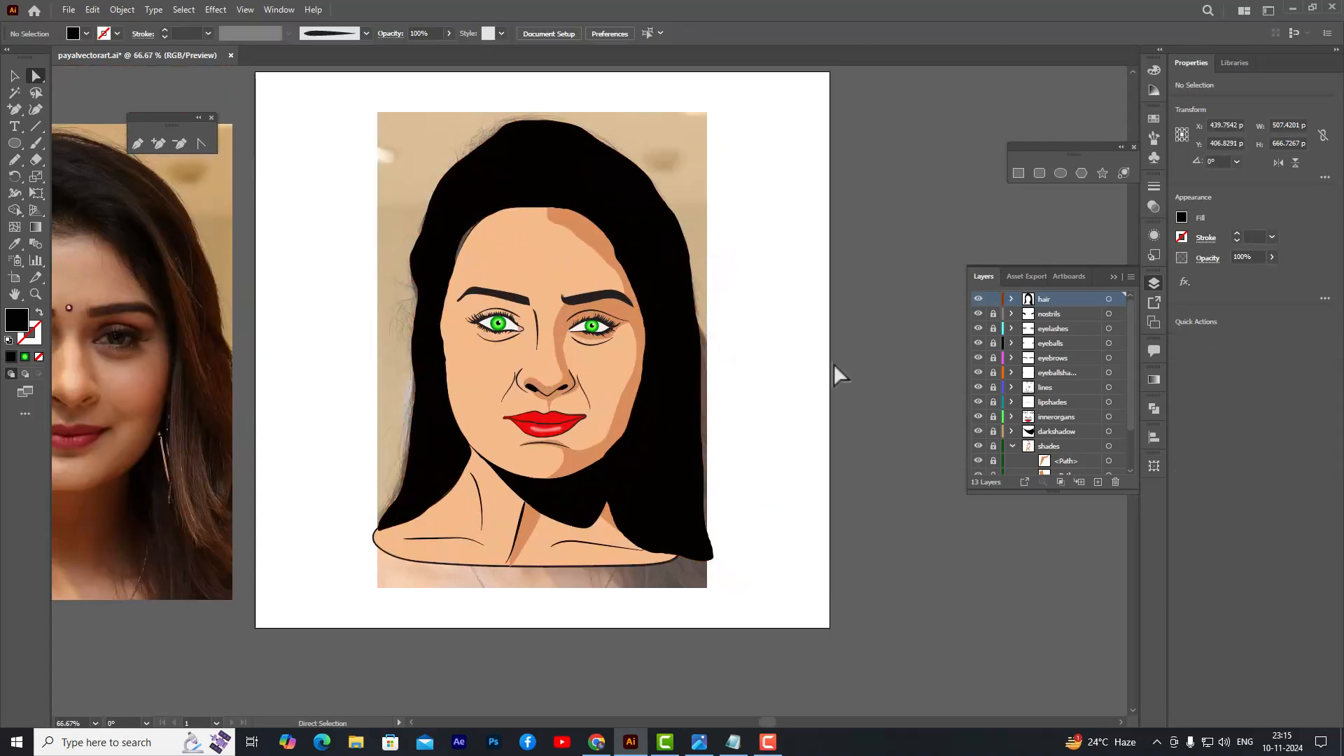
- Move the hair's anchor points along the upper left forehead onto the face outline and clear the selection
{"action": "scroll", "coordinate": [426, 225], "scroll_direction": "up", "scroll_amount": 4}
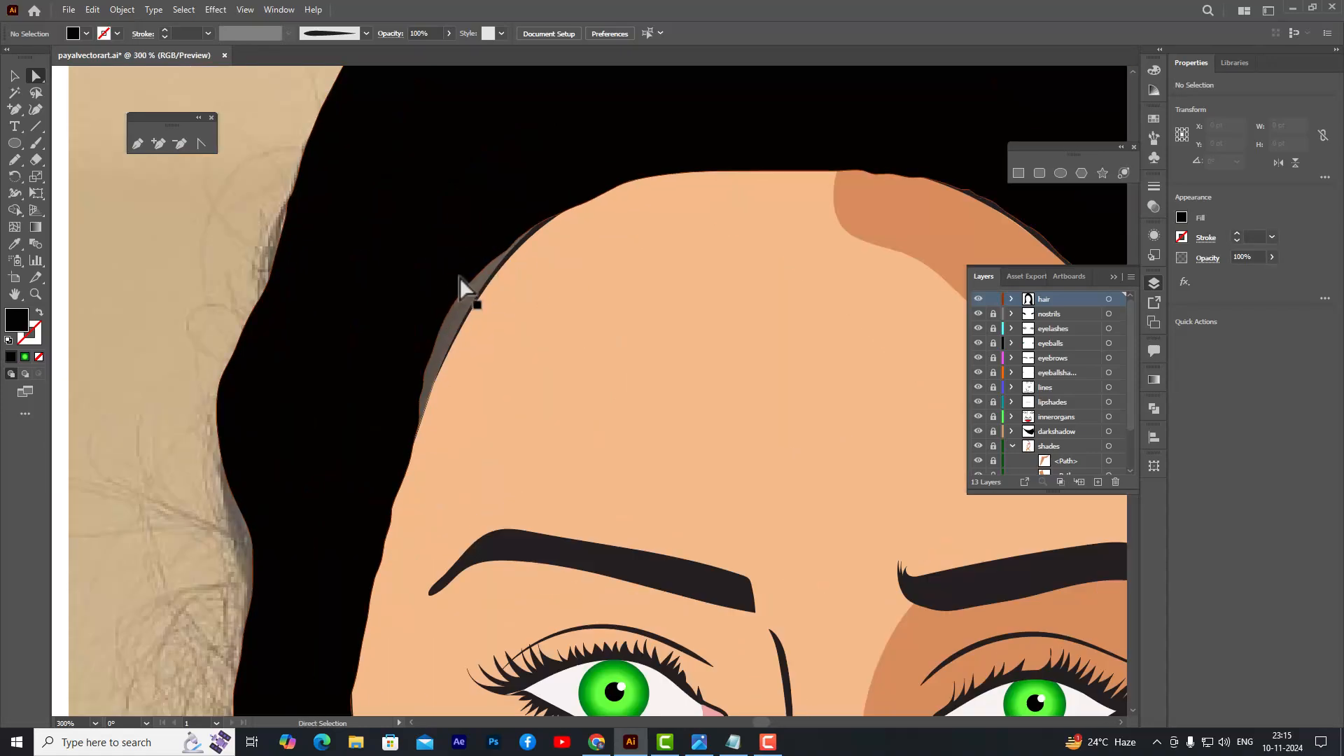
{"action": "left_click_drag", "start_coordinate": [457, 310], "coordinate": [467, 322]}
{"action": "mouse_move", "coordinate": [438, 366]}
{"action": "left_mouse_down"}
{"action": "mouse_move", "coordinate": [441, 354]}
{"action": "mouse_move", "coordinate": [432, 388]}
{"action": "mouse_move", "coordinate": [435, 375]}
{"action": "mouse_move", "coordinate": [450, 384]}
{"action": "left_mouse_up"}
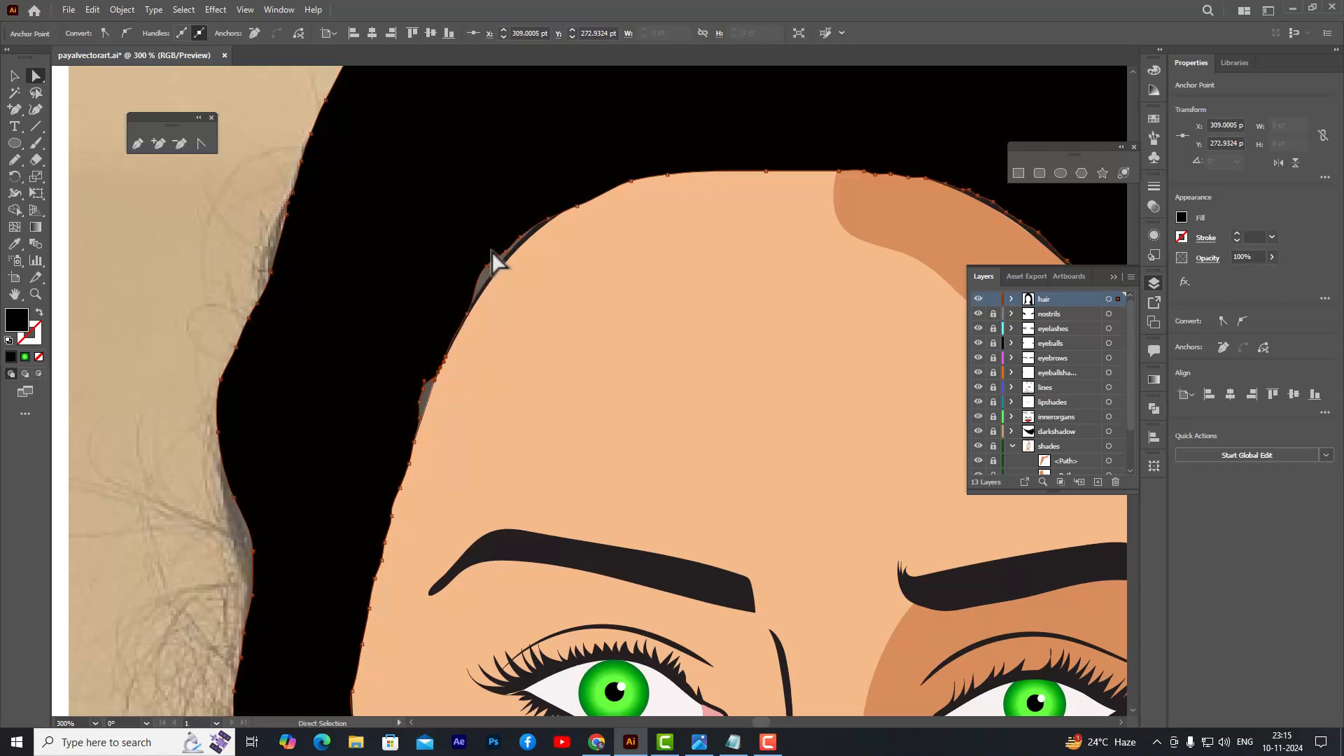
{"action": "left_click_drag", "start_coordinate": [488, 268], "coordinate": [498, 278]}
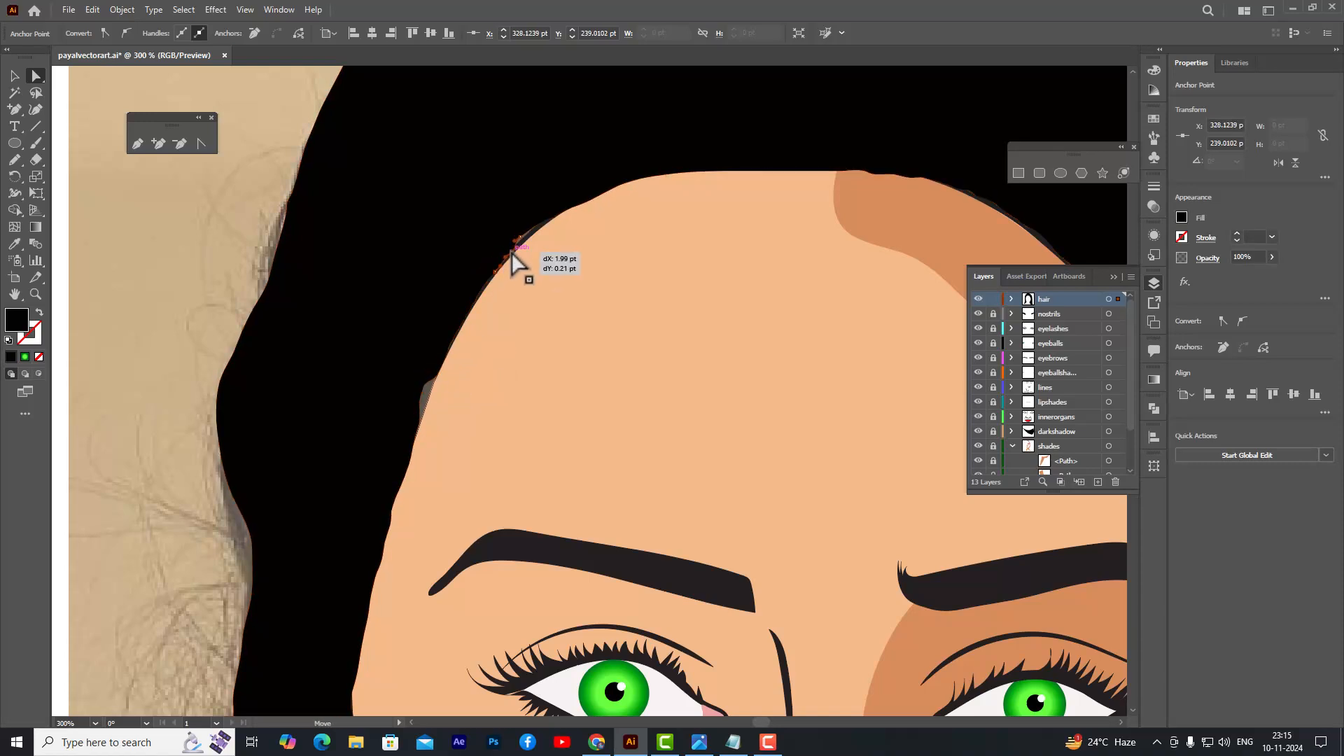
{"action": "left_click_drag", "start_coordinate": [552, 221], "coordinate": [561, 238]}
{"action": "left_click", "coordinate": [253, 208]}
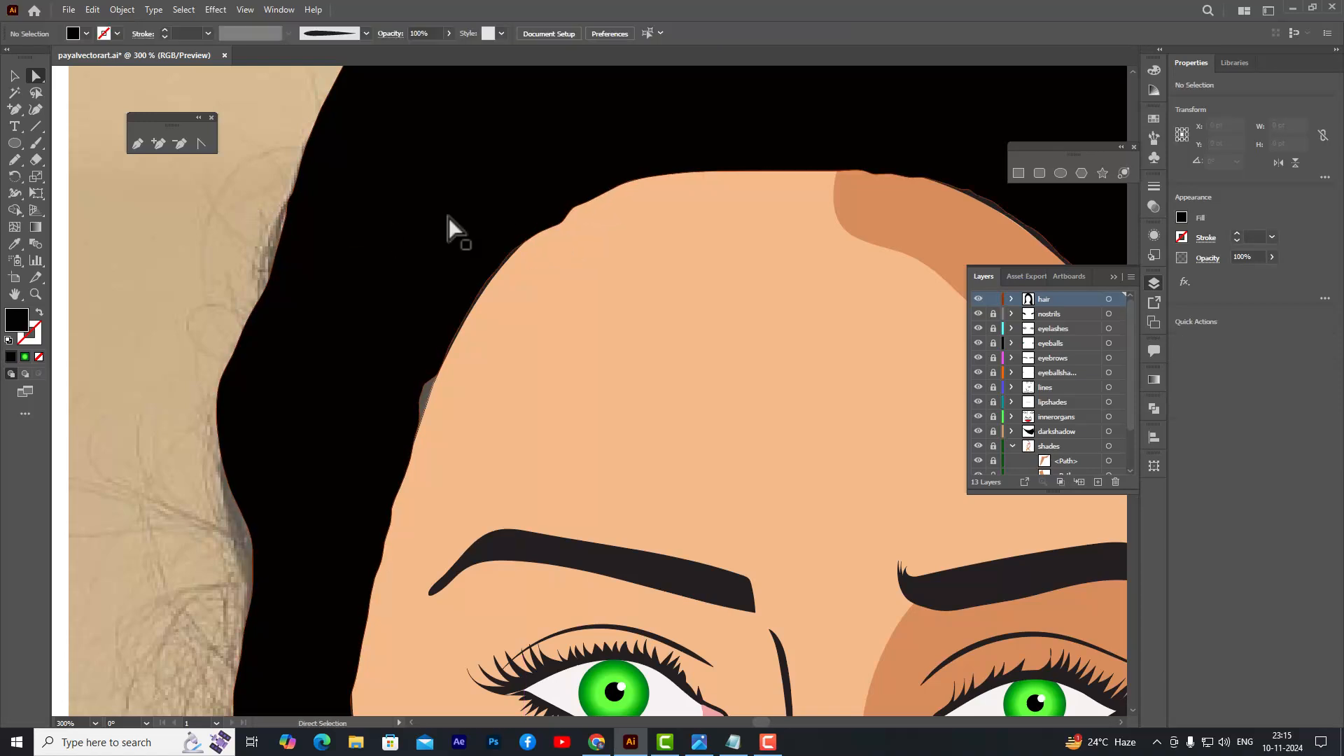
- Add a new layer above the hair layer
{"action": "key", "text": "ctrl+0"}
{"action": "scroll", "coordinate": [768, 198], "scroll_direction": "up", "scroll_amount": 1}
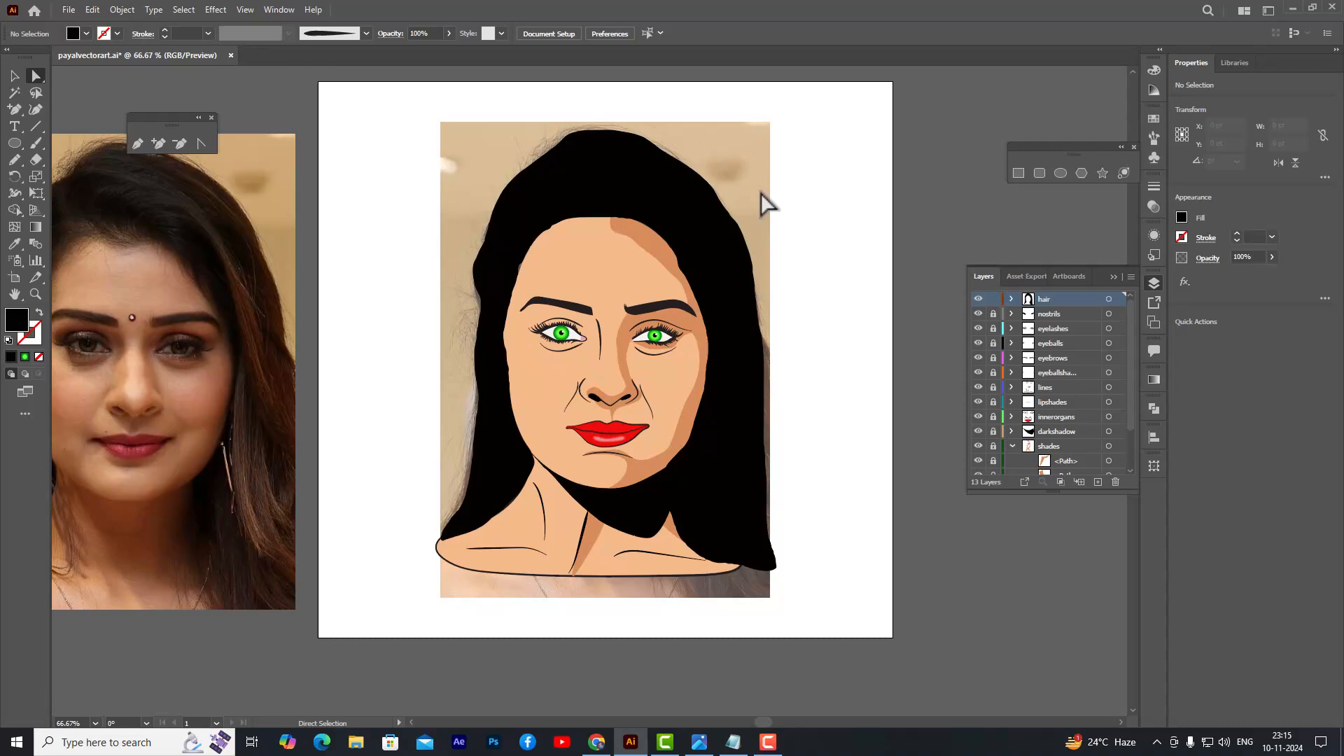
{"action": "scroll", "coordinate": [708, 262], "scroll_direction": "up", "scroll_amount": 1}
{"action": "scroll", "coordinate": [788, 310], "scroll_direction": "down", "scroll_amount": 1}
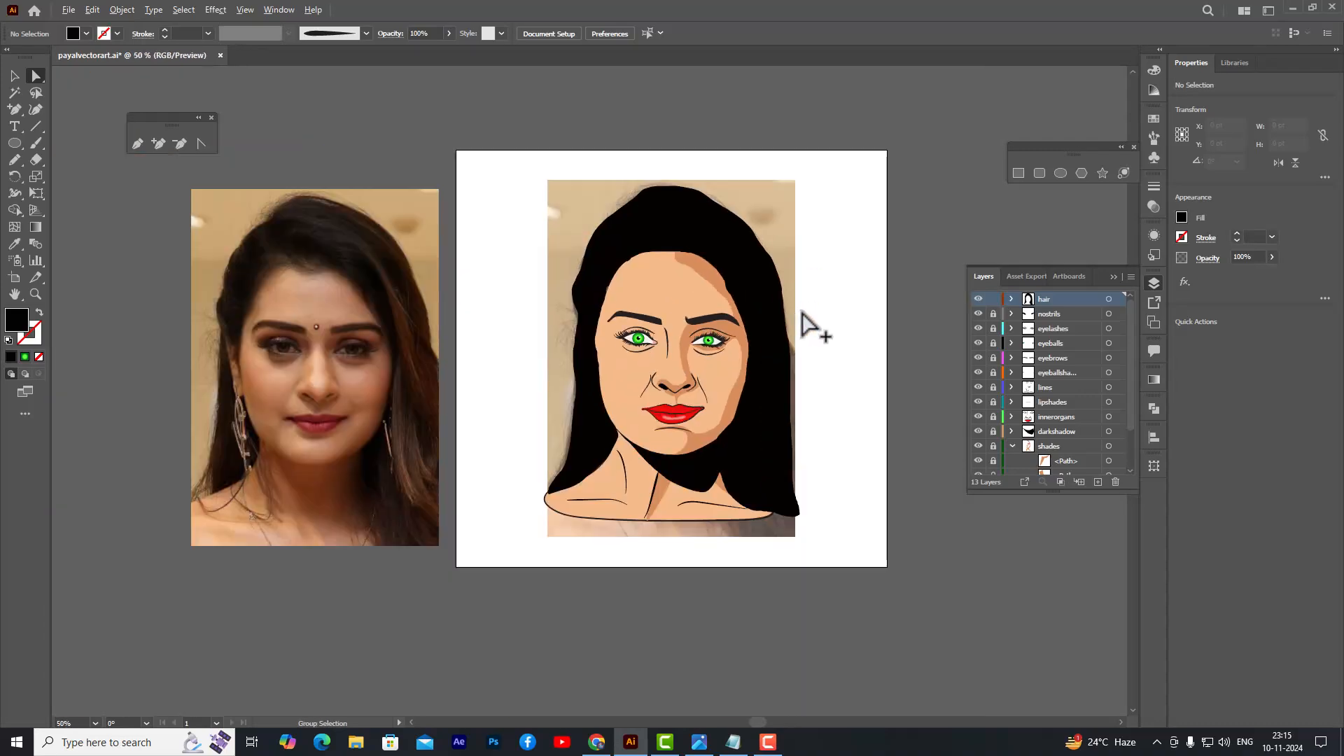
{"action": "scroll", "coordinate": [808, 320], "scroll_direction": "up", "scroll_amount": 1}
{"action": "scroll", "coordinate": [805, 318], "scroll_direction": "down", "scroll_amount": 1}
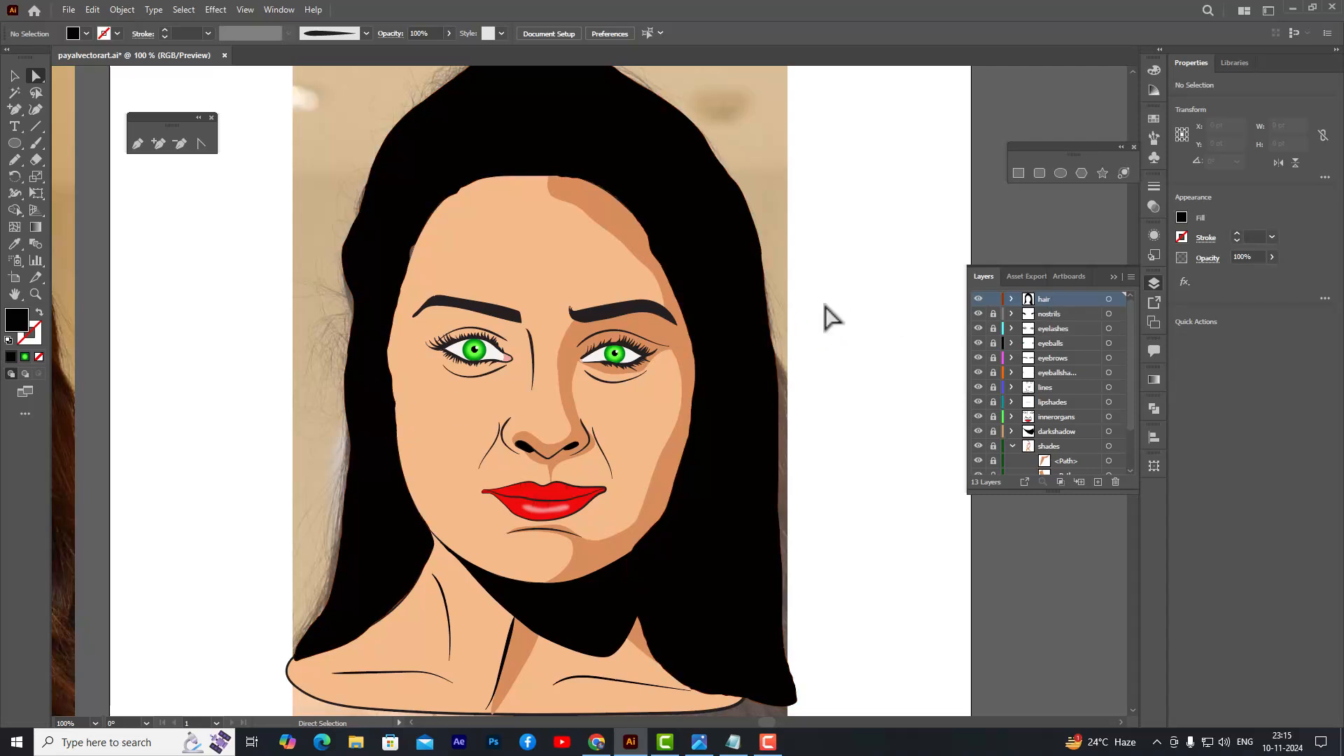
{"action": "left_click", "coordinate": [1097, 481]}
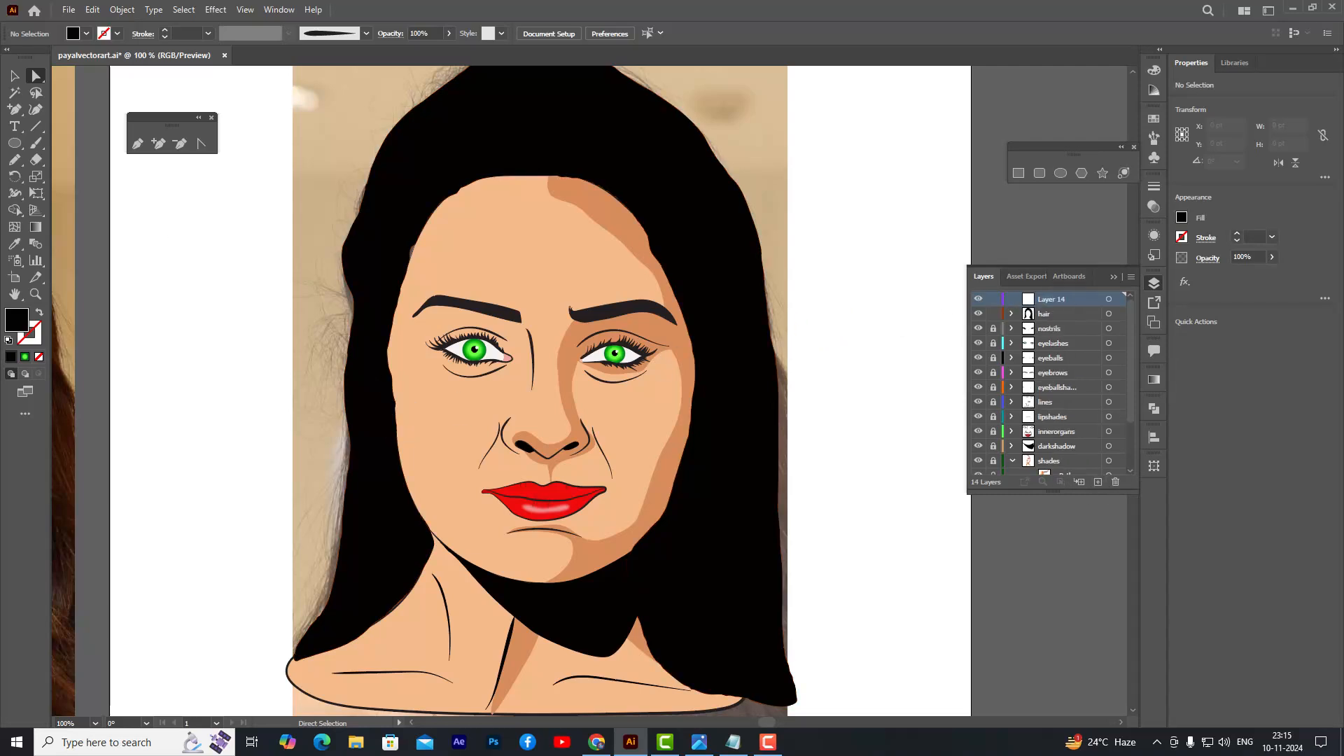
- With the Pencil tool, draw a narrow closed vertical shape about 14 by 103 pt on the hair beside the left-hand cheek
{"action": "left_click", "coordinate": [14, 160]}
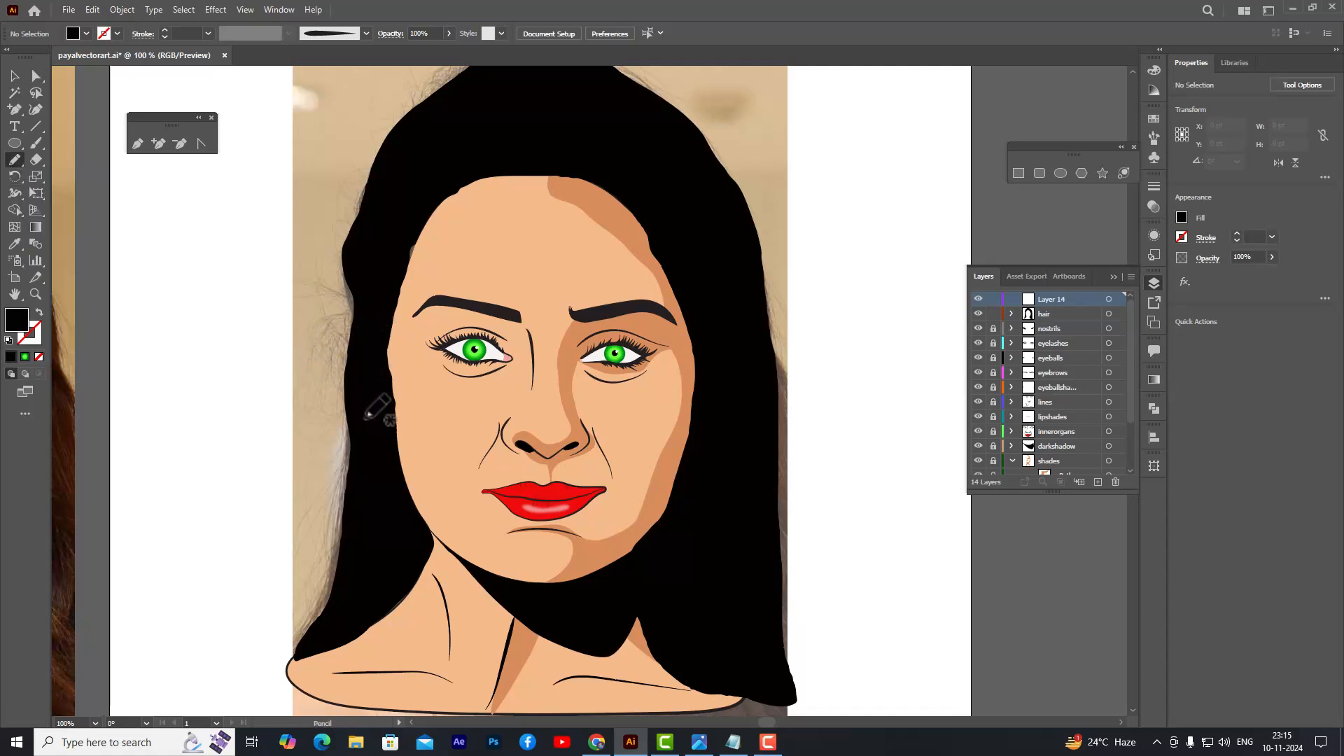
{"action": "scroll", "coordinate": [379, 392], "scroll_direction": "up", "scroll_amount": 2}
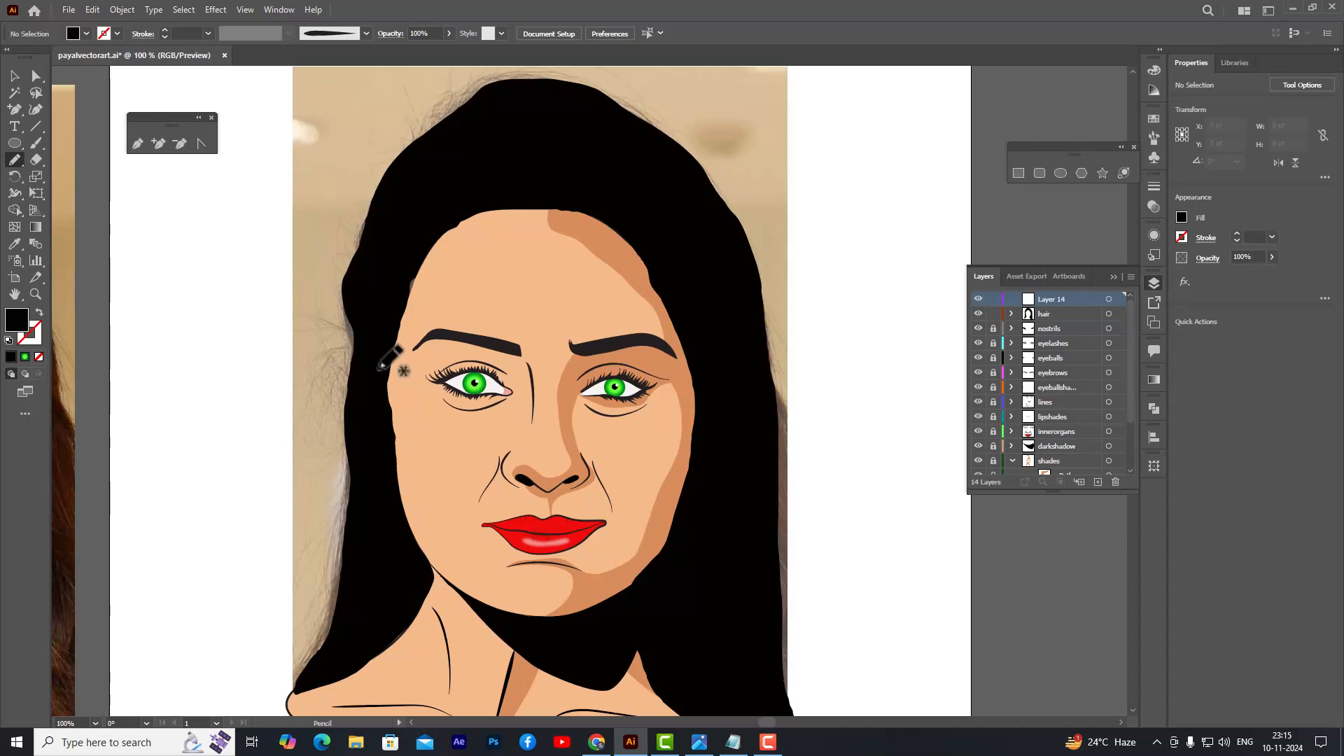
{"action": "scroll", "coordinate": [378, 369], "scroll_direction": "down", "scroll_amount": 1}
{"action": "scroll", "coordinate": [372, 391], "scroll_direction": "up", "scroll_amount": 2}
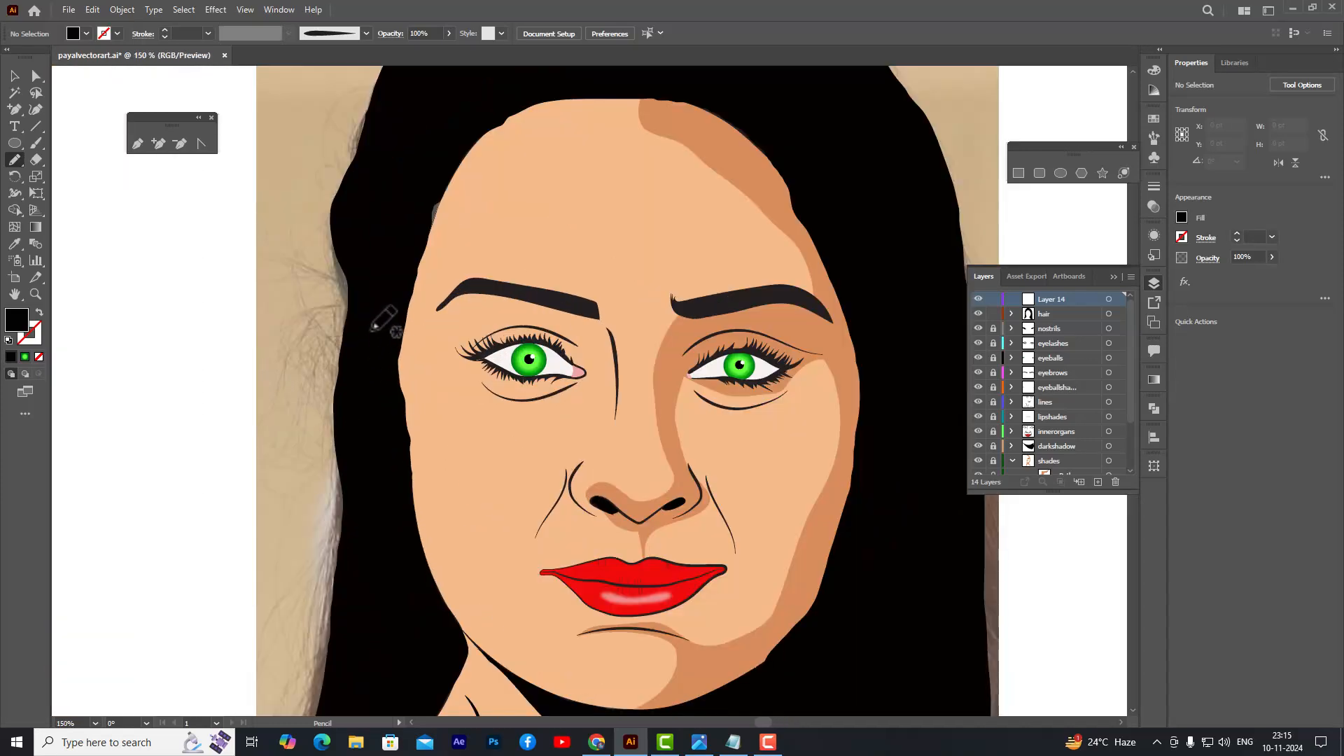
{"action": "mouse_move", "coordinate": [371, 327]}
{"action": "left_mouse_down"}
{"action": "mouse_move", "coordinate": [363, 459]}
{"action": "mouse_move", "coordinate": [371, 329]}
{"action": "left_mouse_up"}
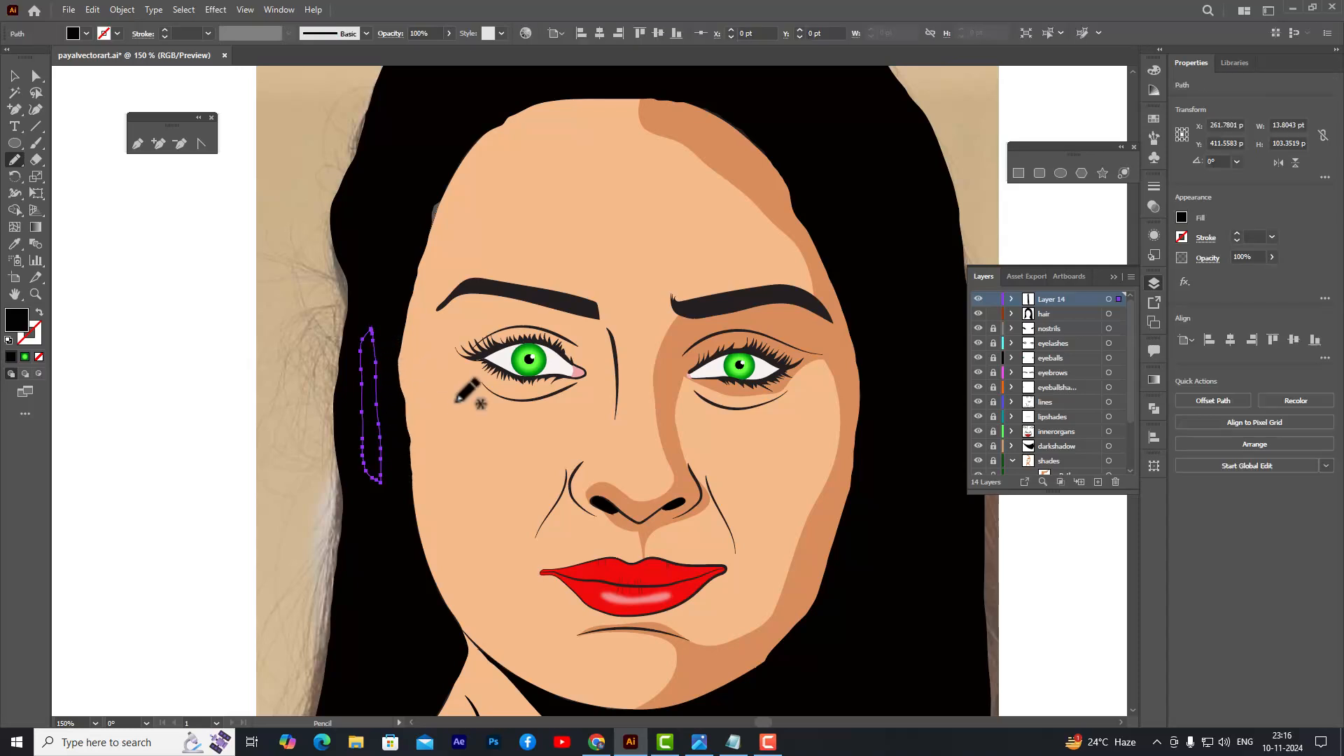
- Apply the face's skin-coloured fill and 0.5 pt outline to the narrow shape by sampling the face with the Eyedropper
{"action": "double_click", "coordinate": [20, 317]}
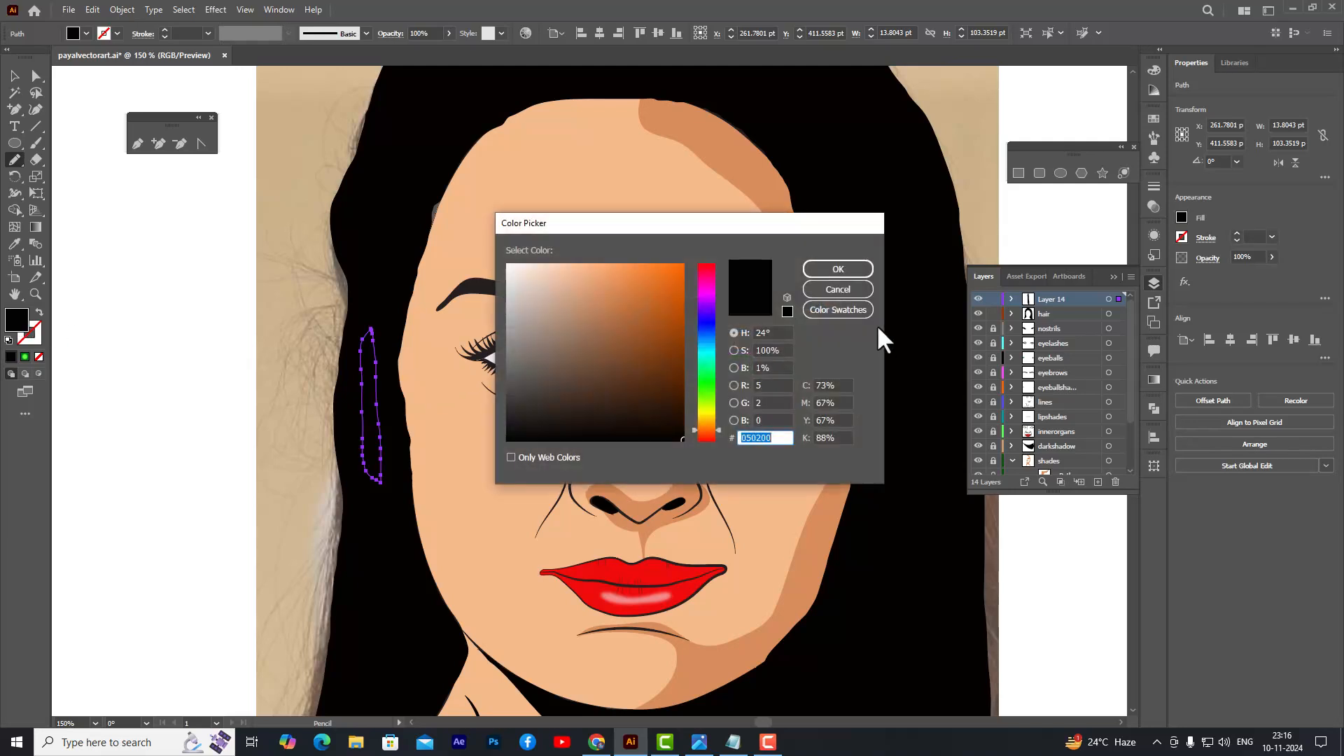
{"action": "left_click", "coordinate": [855, 287]}
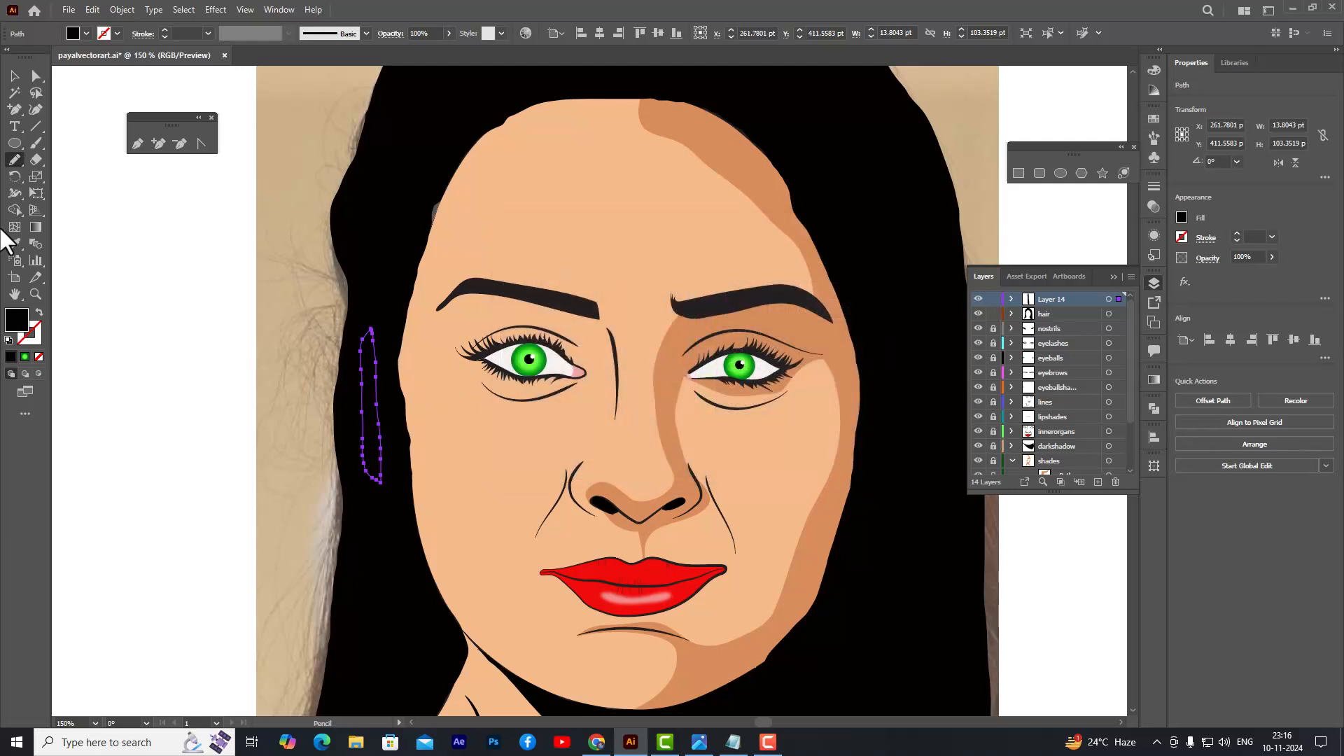
{"action": "left_click", "coordinate": [425, 311]}
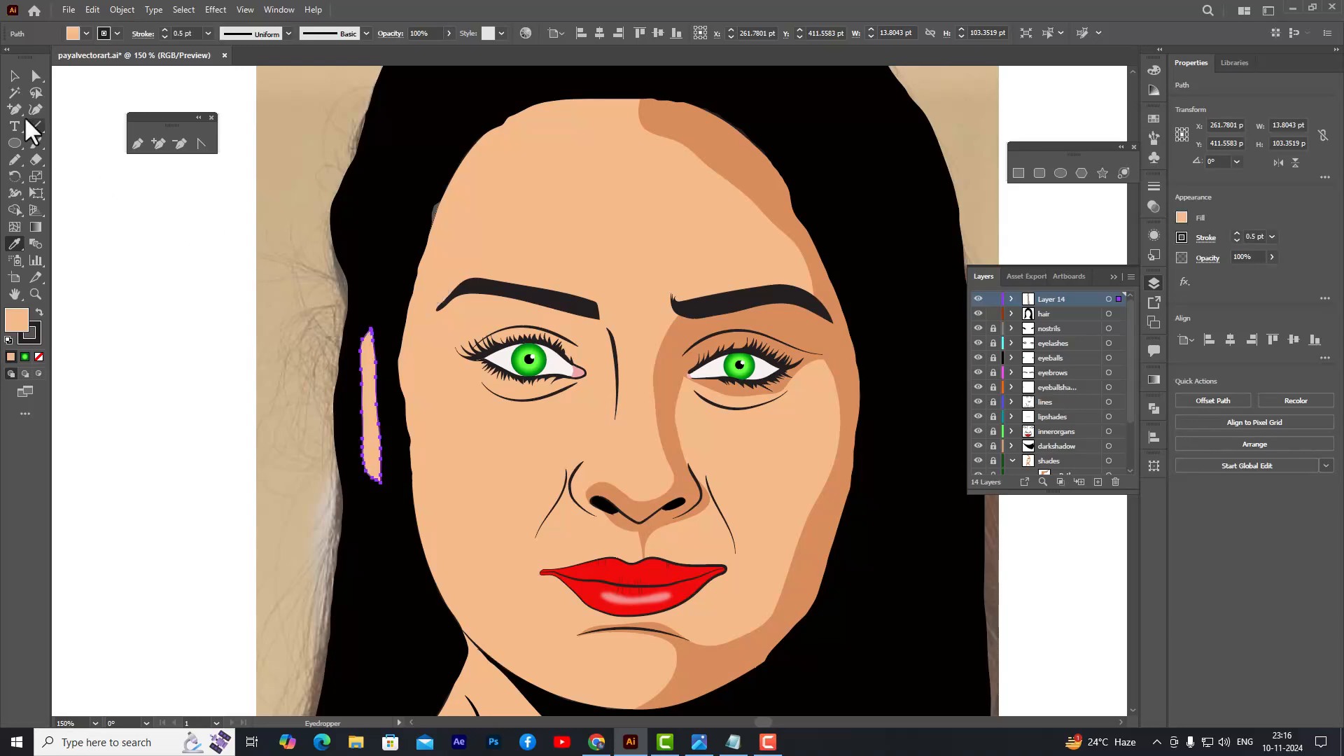
- Shift the narrow skin-coloured shape slightly down toward the face and move its right-edge anchor points to make a slimmer, curved contour
{"action": "left_click", "coordinate": [37, 76]}
{"action": "left_click", "coordinate": [180, 279]}
{"action": "left_click", "coordinate": [372, 444]}
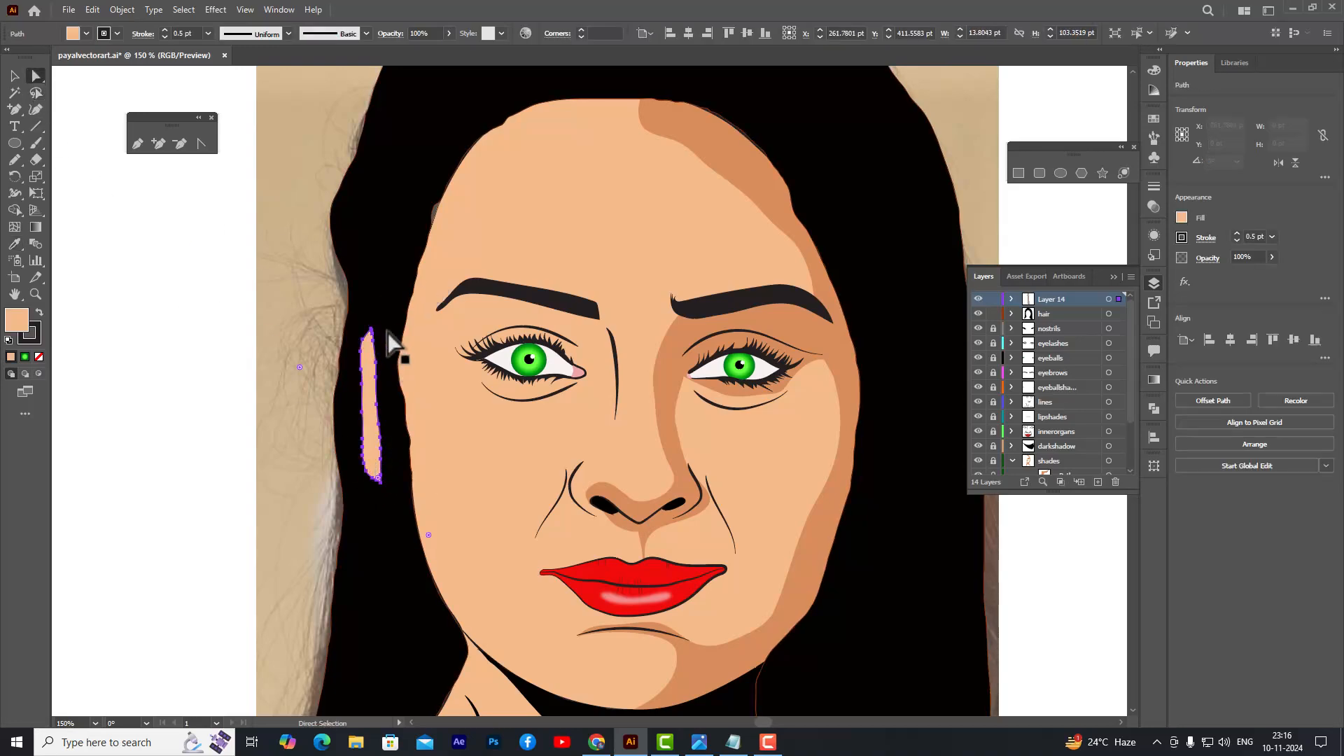
{"action": "scroll", "coordinate": [387, 451], "scroll_direction": "up", "scroll_amount": 1}
{"action": "scroll", "coordinate": [384, 518], "scroll_direction": "up", "scroll_amount": 2}
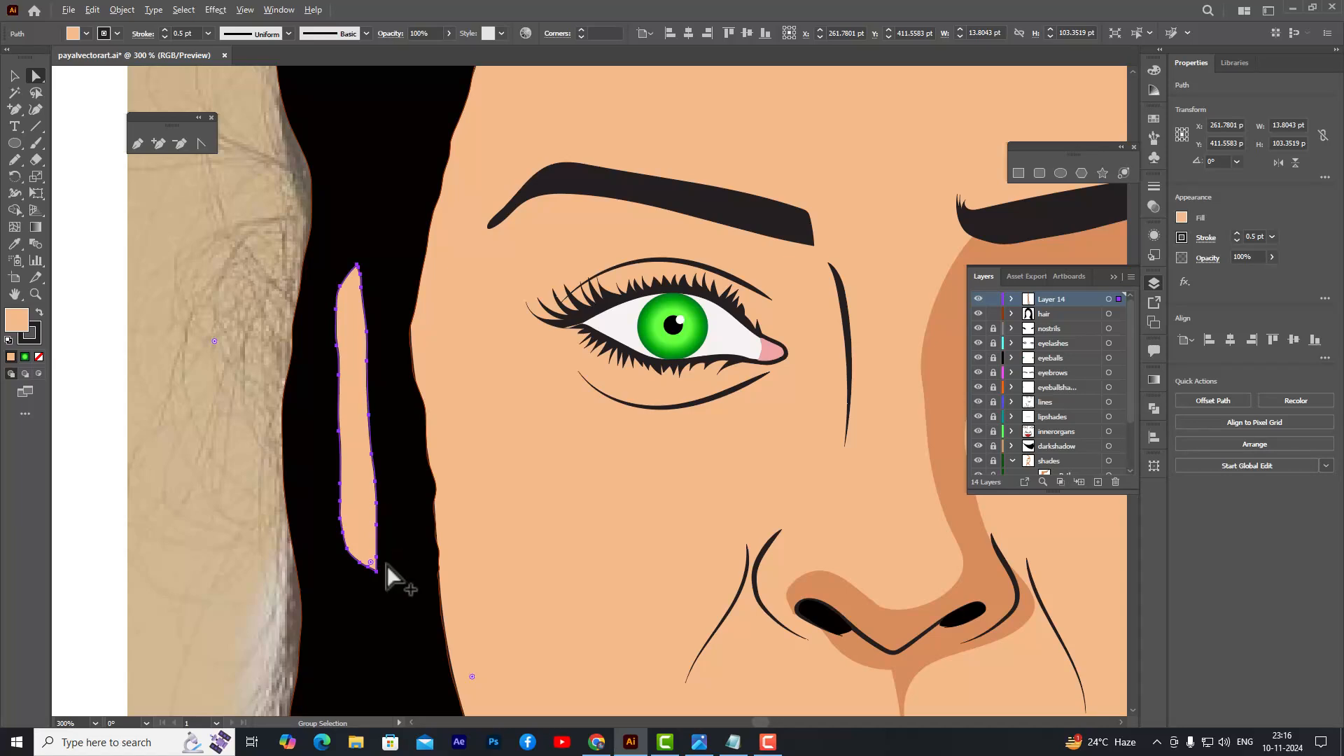
{"action": "left_click_drag", "start_coordinate": [377, 575], "coordinate": [388, 588]}
{"action": "left_click_drag", "start_coordinate": [378, 375], "coordinate": [345, 389]}
{"action": "left_click_drag", "start_coordinate": [363, 280], "coordinate": [380, 397]}
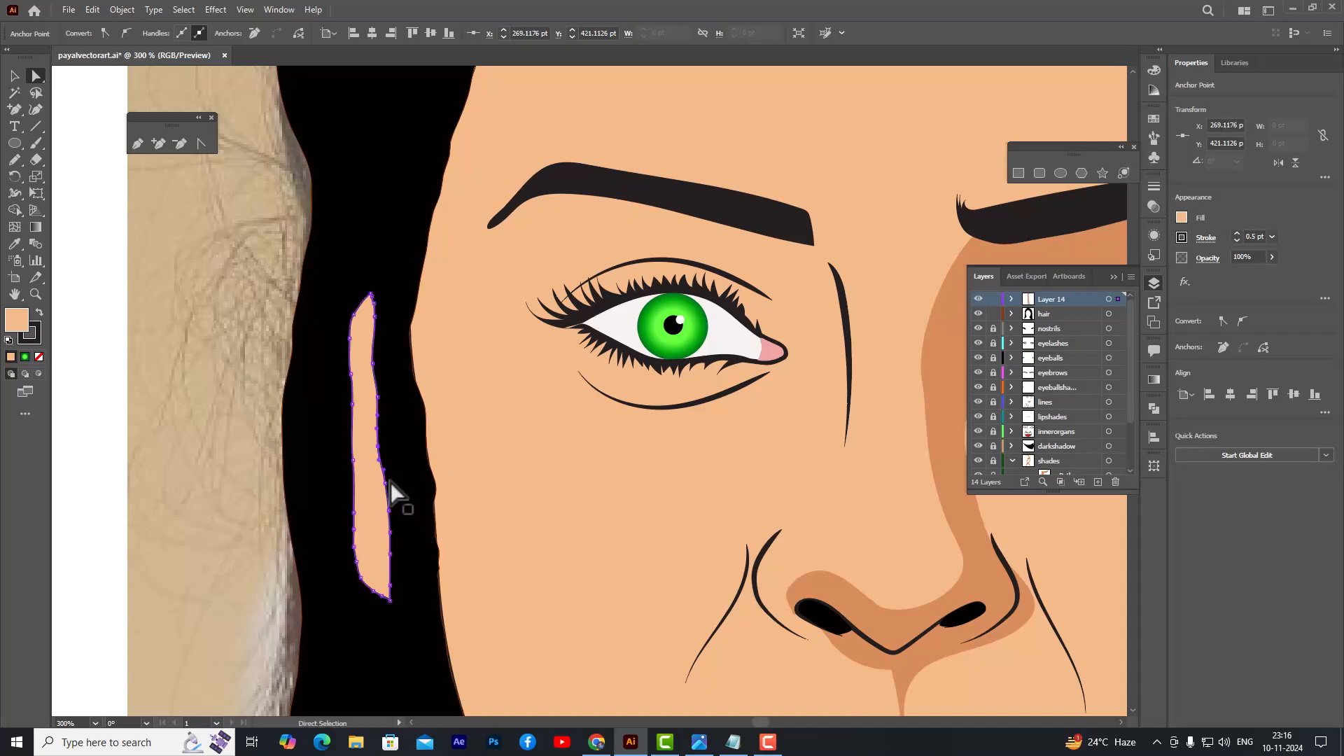
{"action": "left_click_drag", "start_coordinate": [390, 481], "coordinate": [384, 565]}
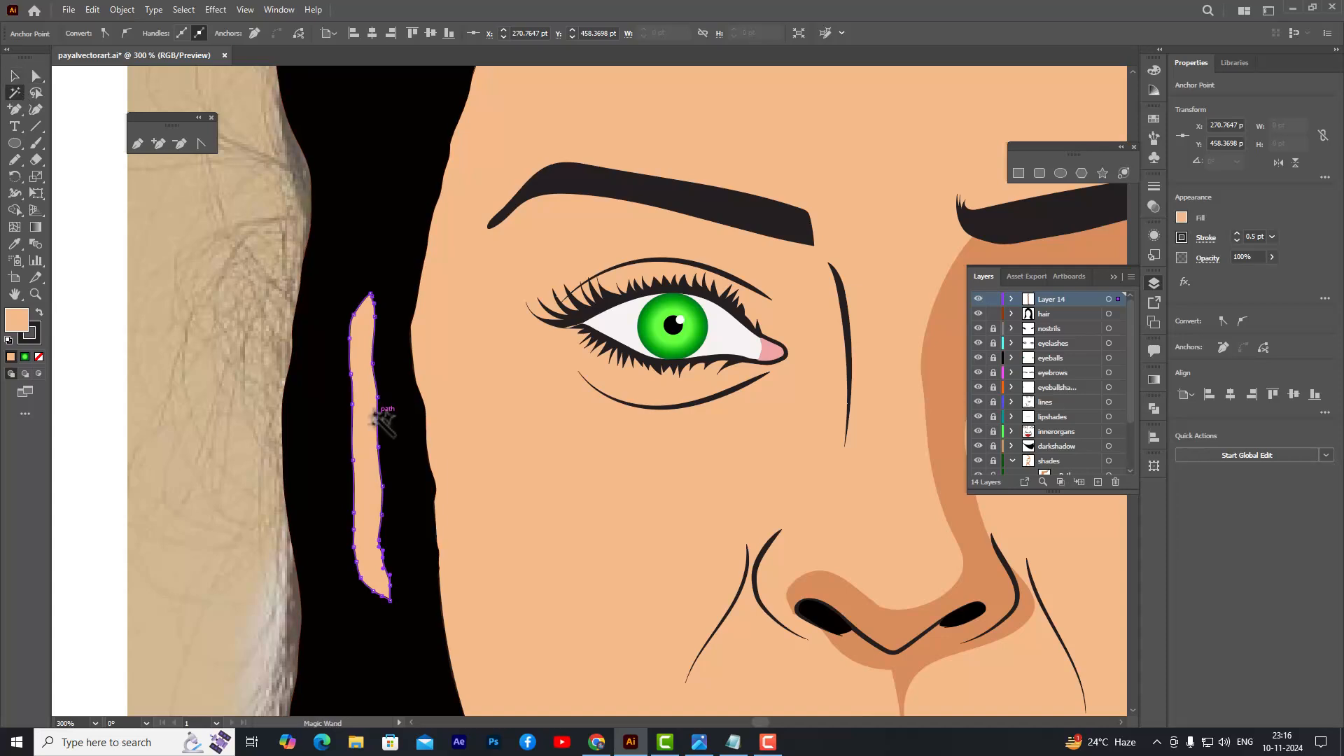
{"action": "left_click", "coordinate": [14, 76]}
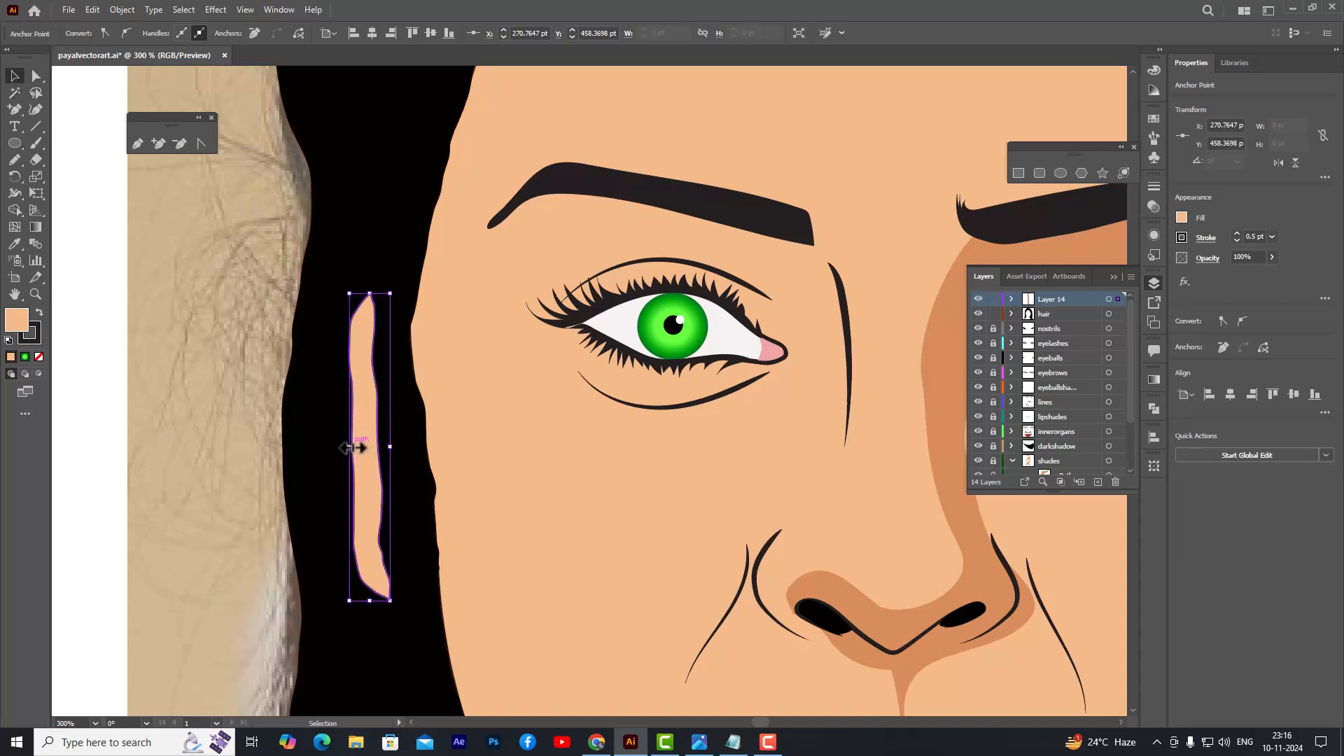
- Move the left-edge anchor point of the narrow skin-coloured shape slightly inward and deselect the shape
{"action": "left_click_drag", "start_coordinate": [354, 451], "coordinate": [357, 451]}
{"action": "left_click", "coordinate": [103, 313]}
- Examine the whole portrait at several magnifications to judge the skin-coloured shape and the hair outline
{"action": "key", "text": "ctrl+0"}
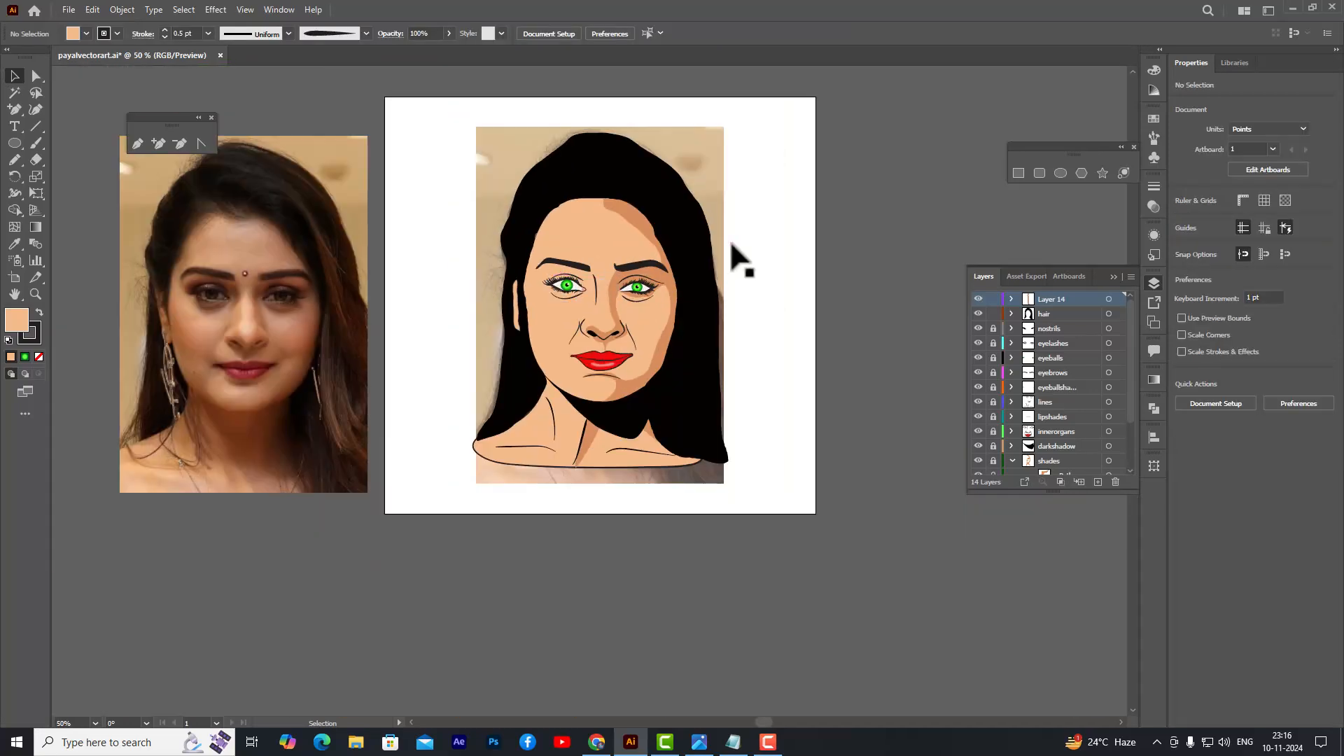
{"action": "scroll", "coordinate": [732, 261], "scroll_direction": "up", "scroll_amount": 1}
{"action": "scroll", "coordinate": [661, 185], "scroll_direction": "up", "scroll_amount": 1}
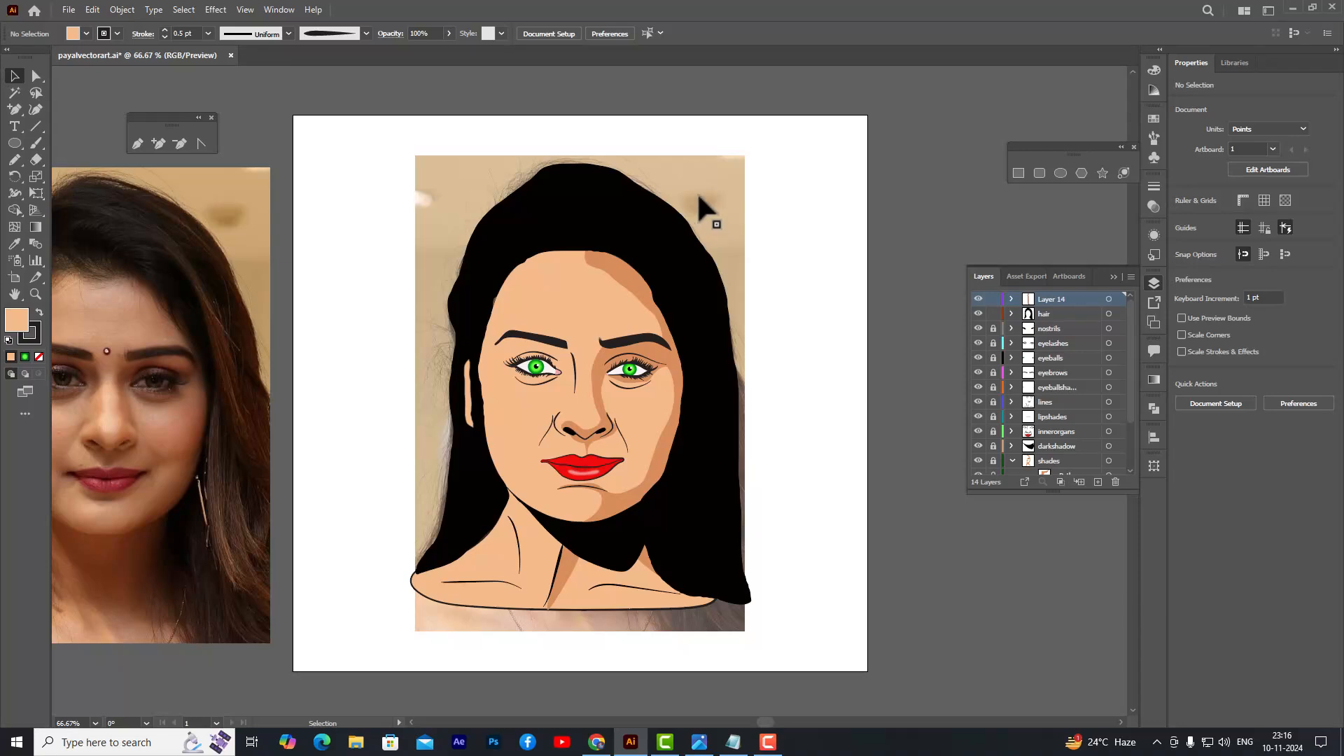
{"action": "scroll", "coordinate": [695, 191], "scroll_direction": "up", "scroll_amount": 1}
{"action": "scroll", "coordinate": [695, 243], "scroll_direction": "down", "scroll_amount": 2}
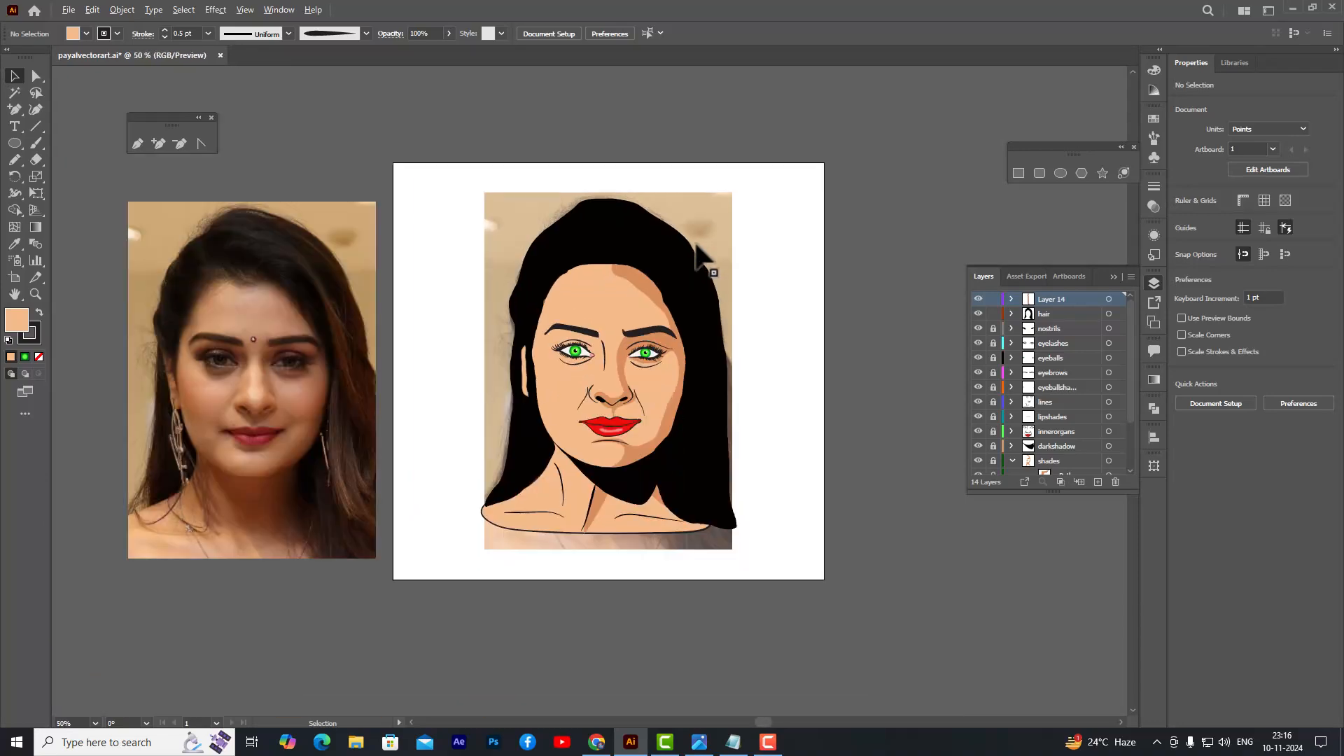
{"action": "scroll", "coordinate": [696, 243], "scroll_direction": "up", "scroll_amount": 2}
{"action": "scroll", "coordinate": [695, 254], "scroll_direction": "down", "scroll_amount": 1}
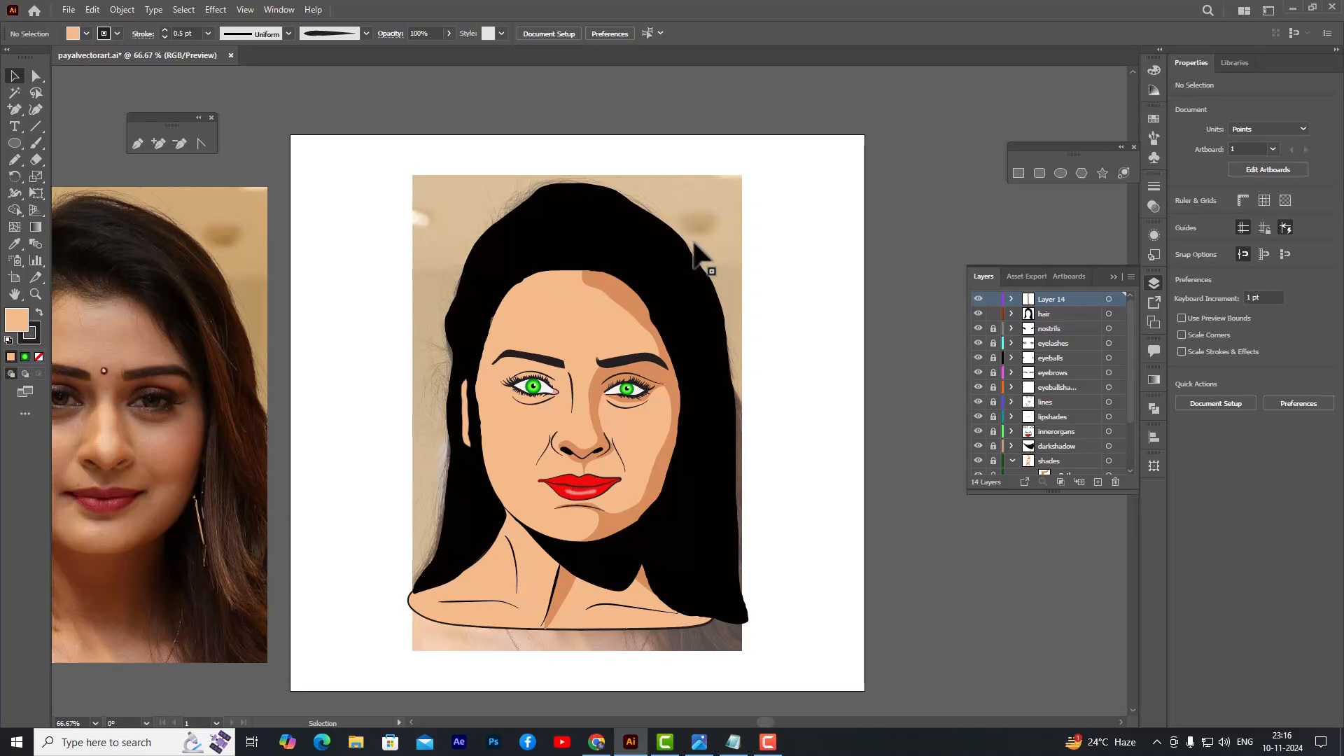
{"action": "scroll", "coordinate": [579, 219], "scroll_direction": "up", "scroll_amount": 1}
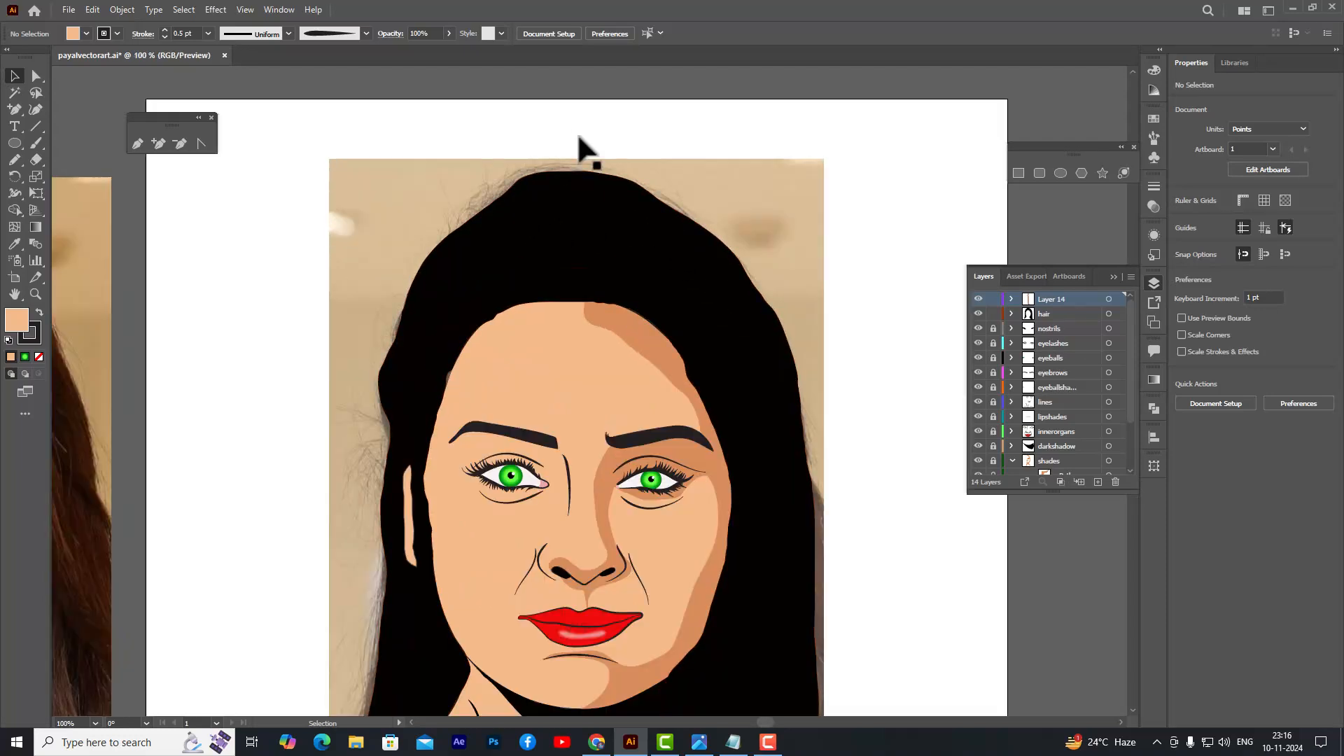
- Add a new layer named hairshades directly above the hair layer
{"action": "left_click", "coordinate": [1061, 310]}
{"action": "left_click", "coordinate": [979, 313]}
{"action": "left_click", "coordinate": [979, 313]}
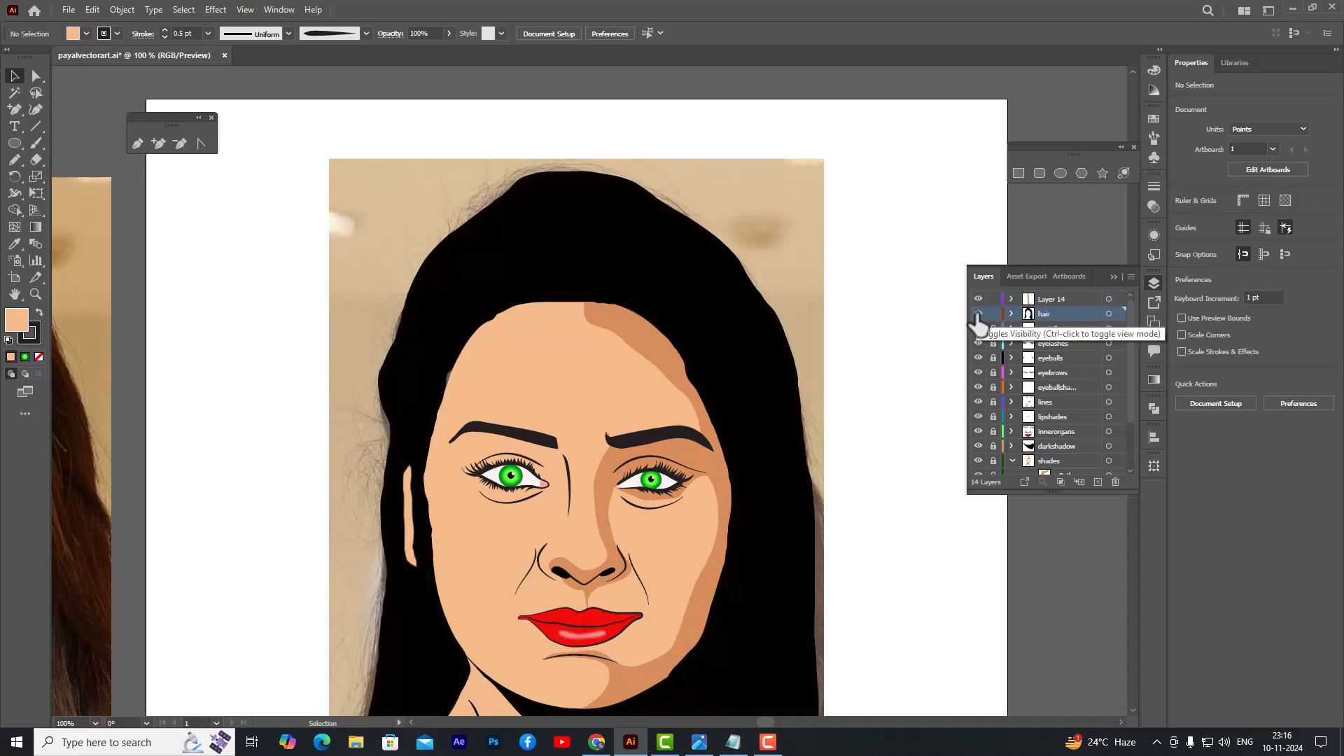
{"action": "left_click", "coordinate": [1097, 481]}
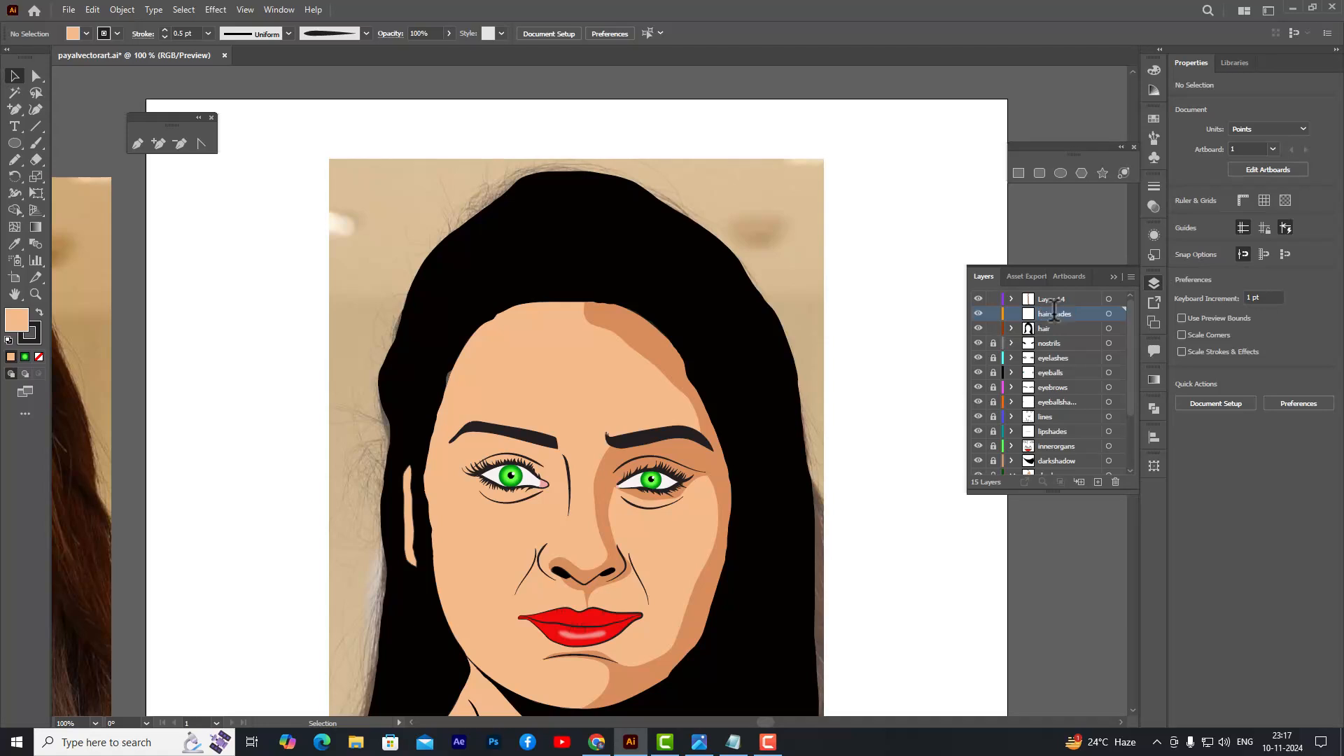
- Activate the Pencil tool and set its stroke to none
{"action": "left_click", "coordinate": [14, 159]}
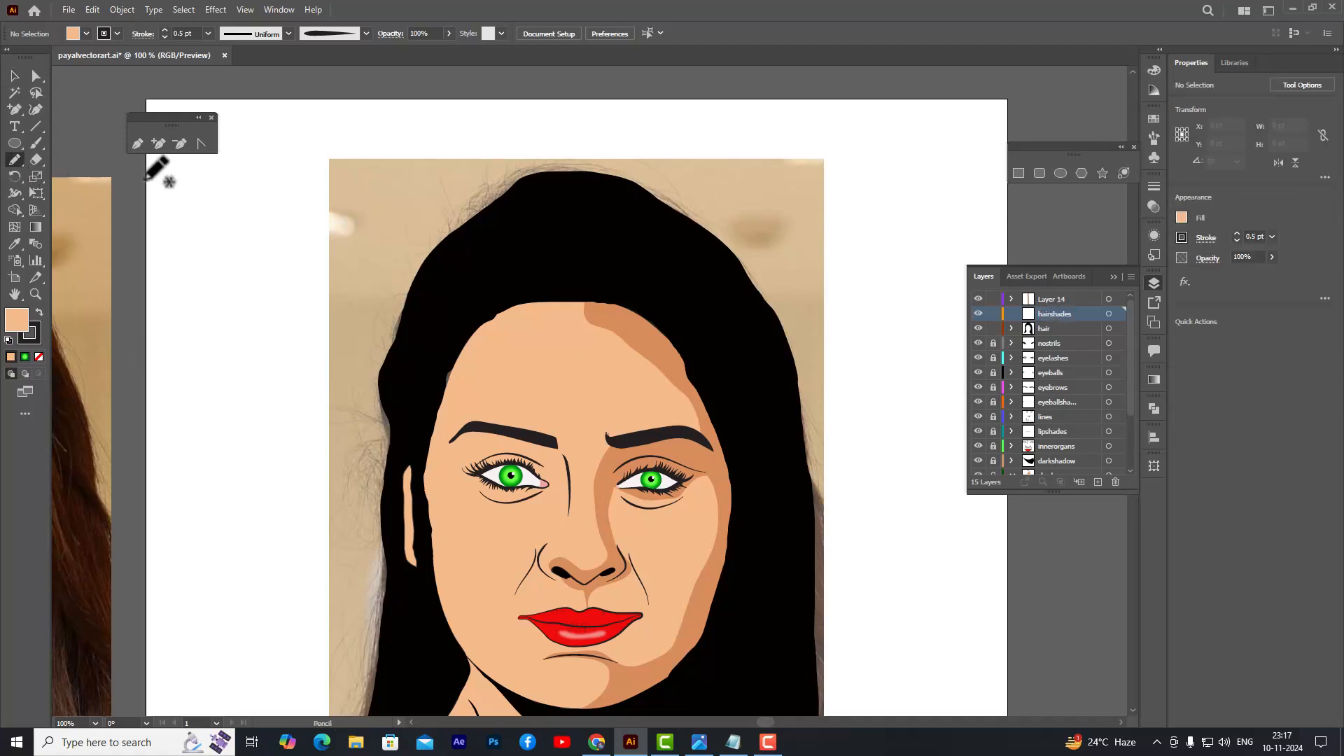
{"action": "left_click", "coordinate": [38, 327]}
{"action": "left_click", "coordinate": [35, 351]}
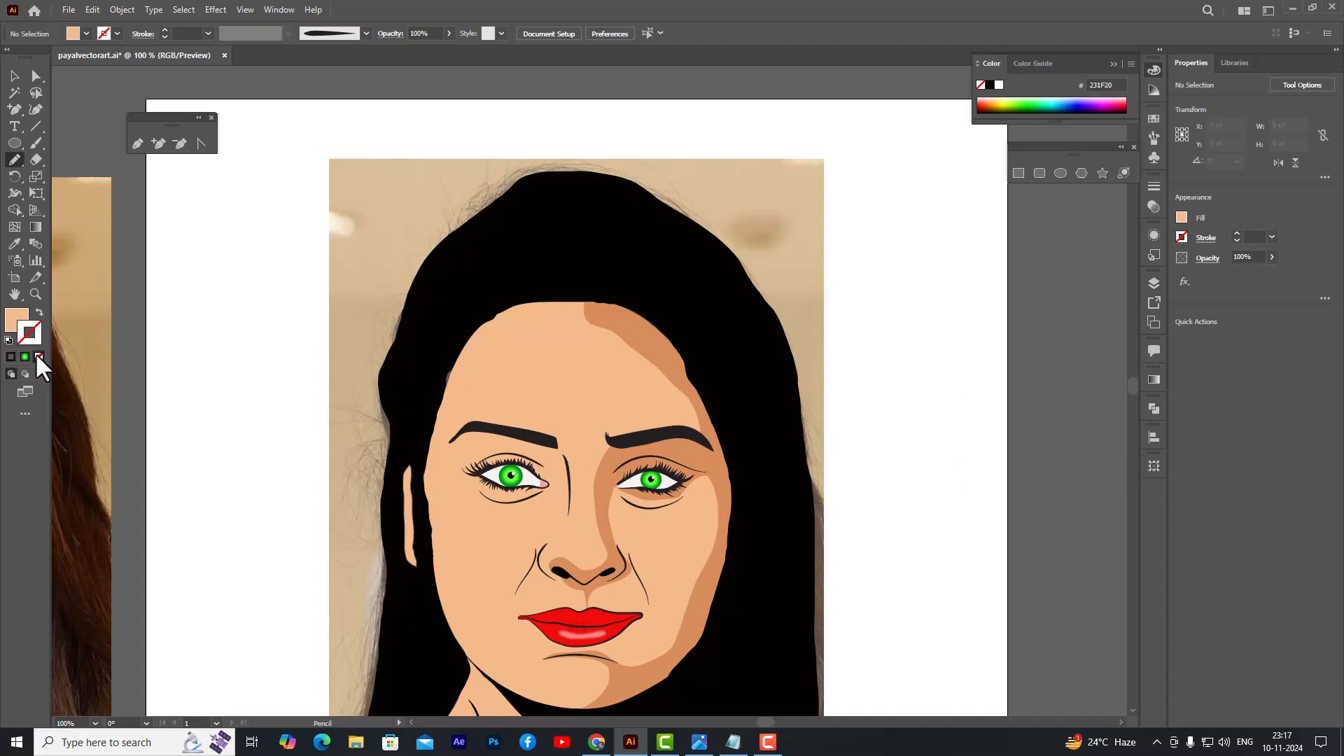
{"action": "left_click", "coordinate": [7, 326]}
{"action": "double_click", "coordinate": [19, 323]}
{"action": "left_click", "coordinate": [676, 437]}
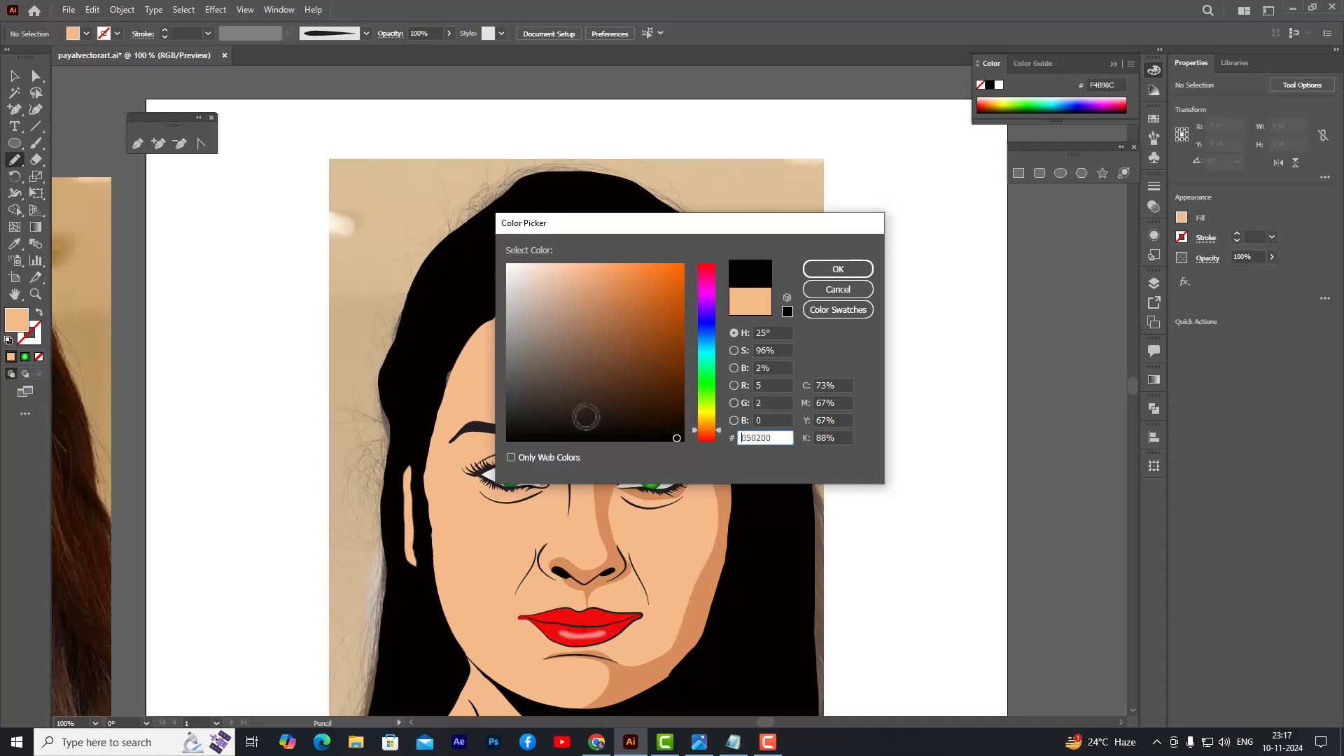
{"action": "left_click", "coordinate": [586, 417]}
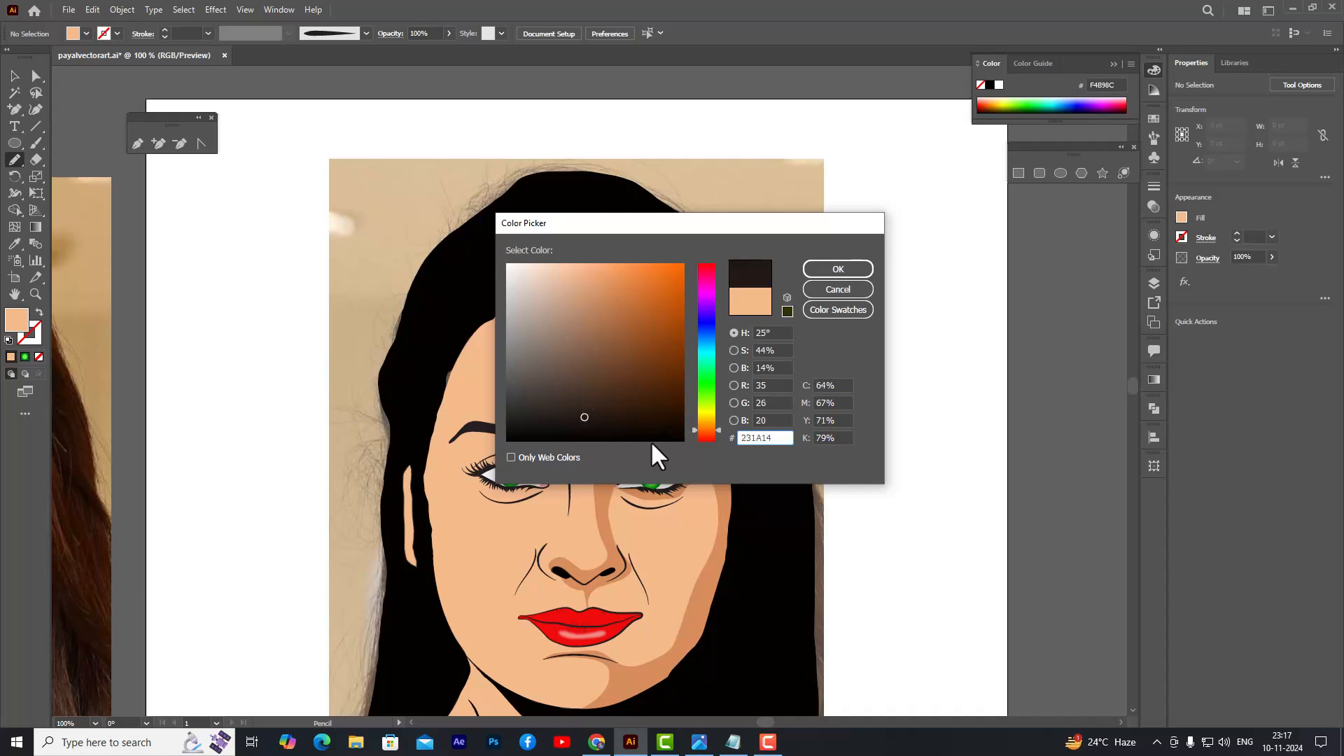
{"action": "left_click", "coordinate": [577, 406]}
{"action": "left_click_drag", "start_coordinate": [577, 406], "coordinate": [559, 413]}
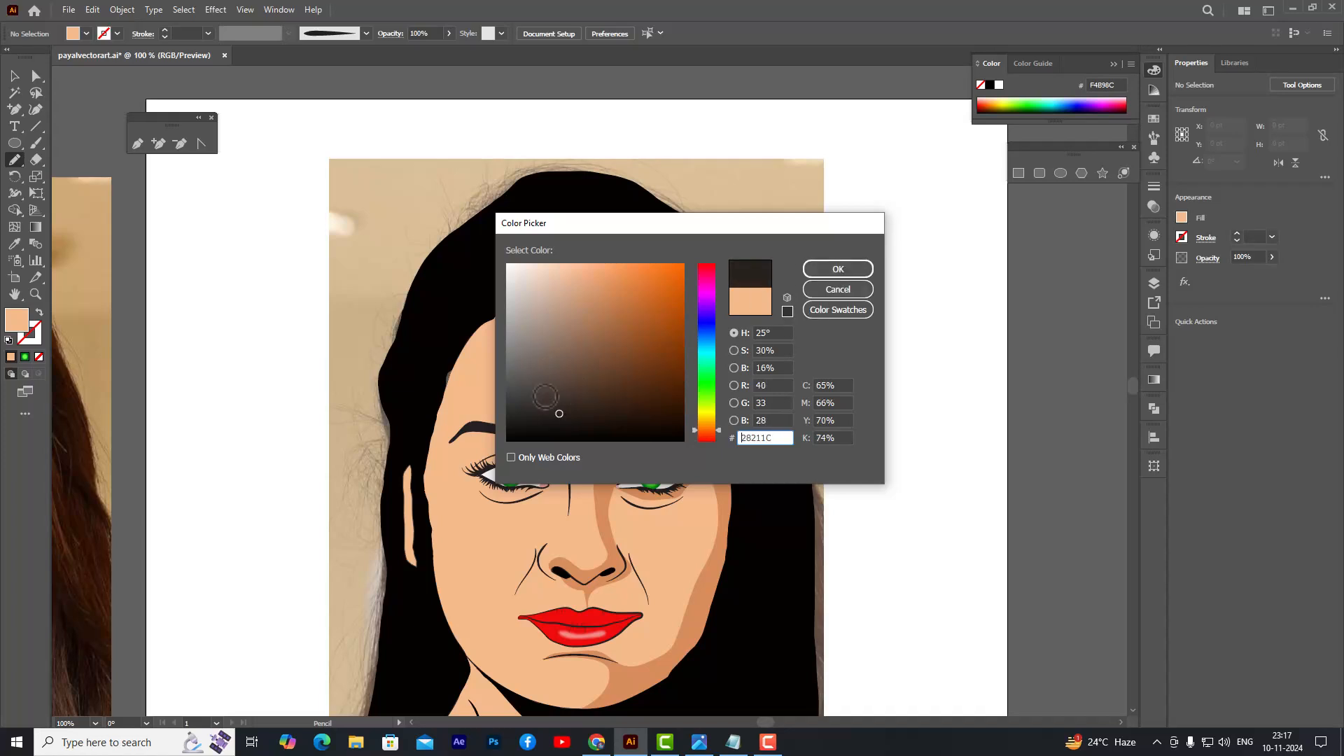
{"action": "left_click", "coordinate": [838, 288]}
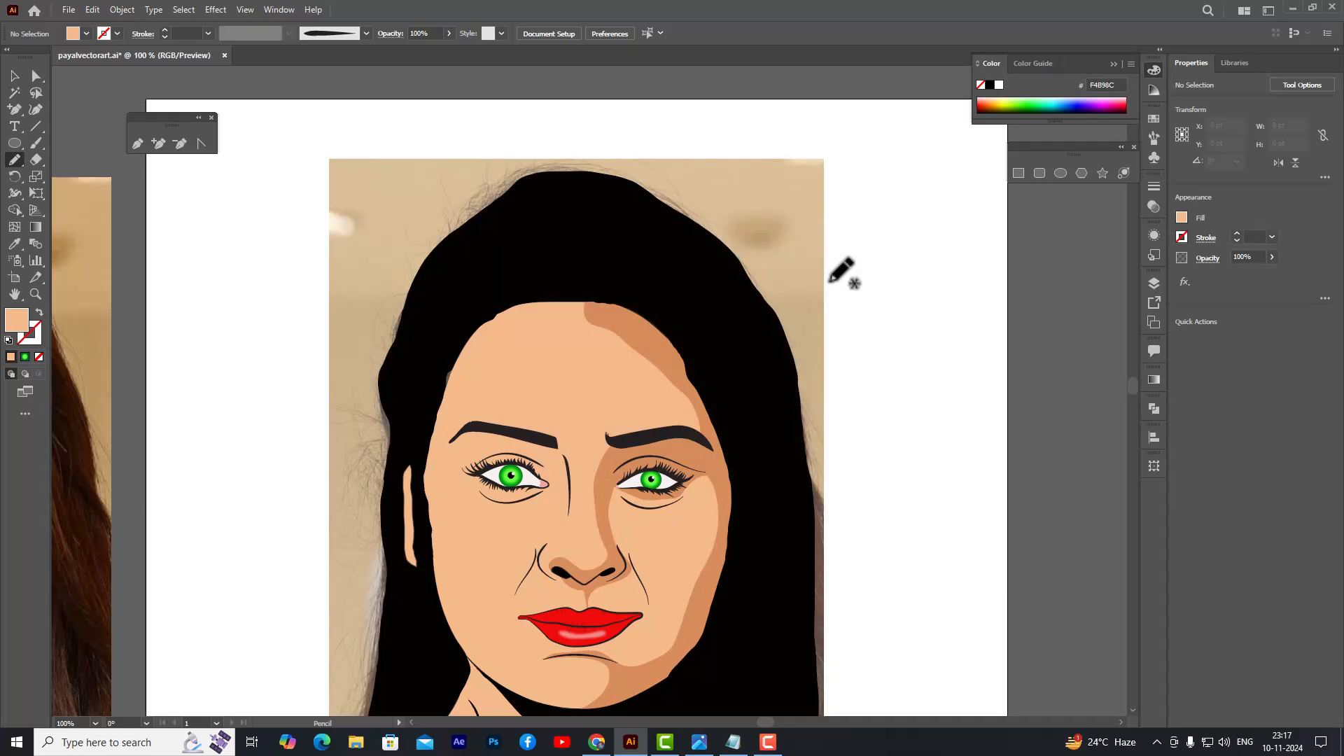
- Set the fill to dark grey 3A3735 and draw a swept hair highlight about 227 by 329 pt from the crown along the right-hand hairline
{"action": "double_click", "coordinate": [15, 326]}
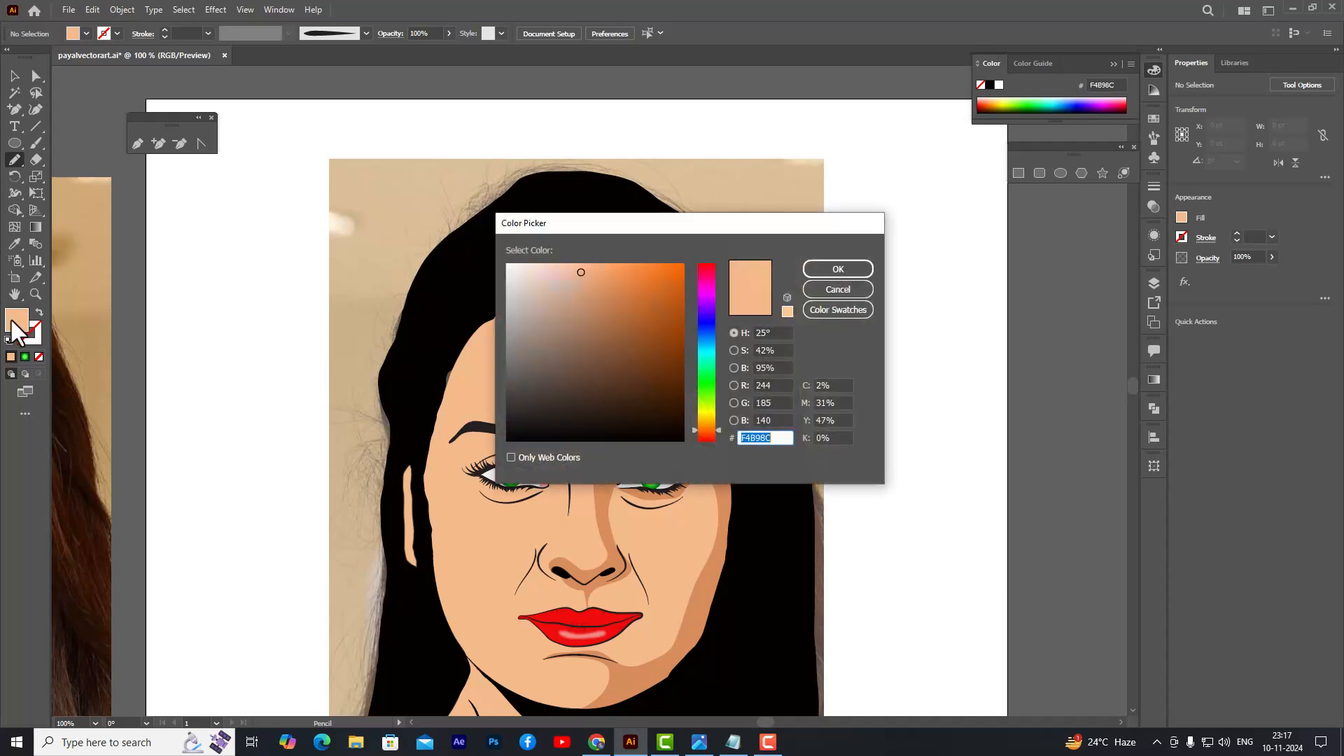
{"action": "left_click", "coordinate": [668, 437]}
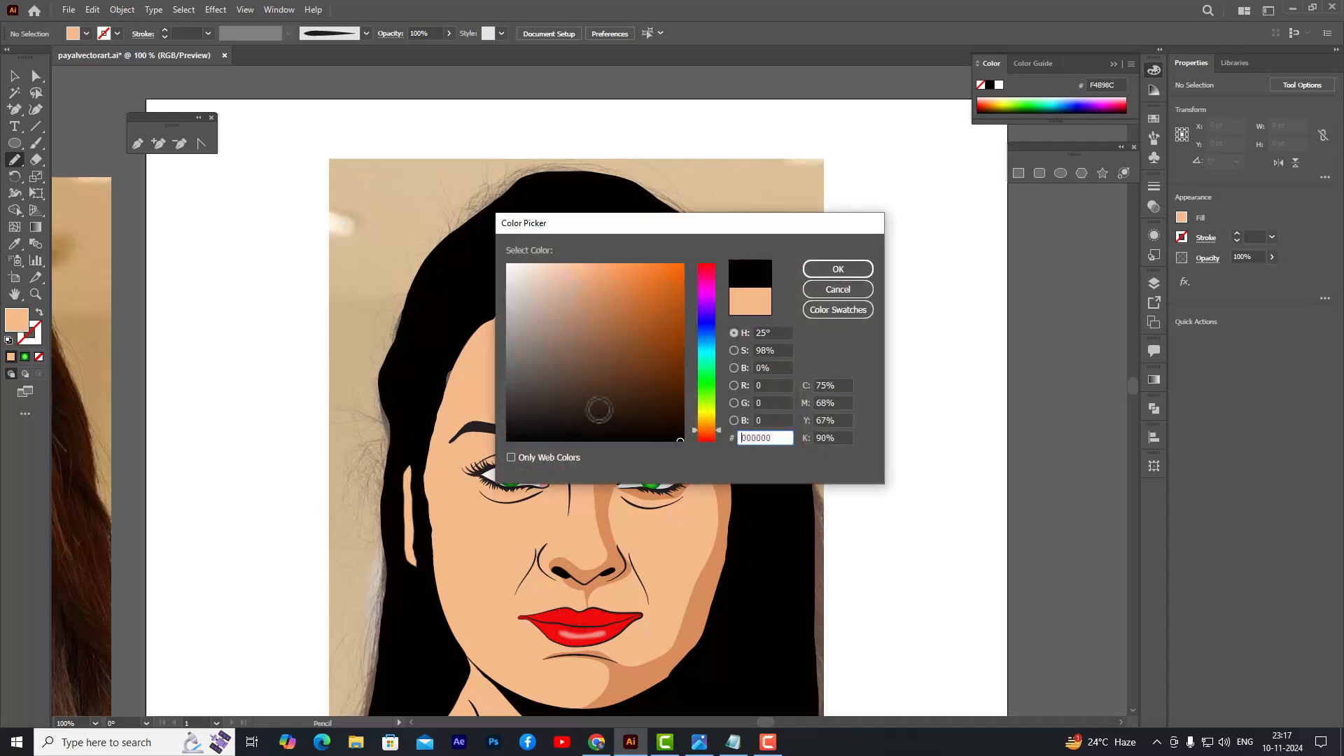
{"action": "left_click", "coordinate": [567, 401]}
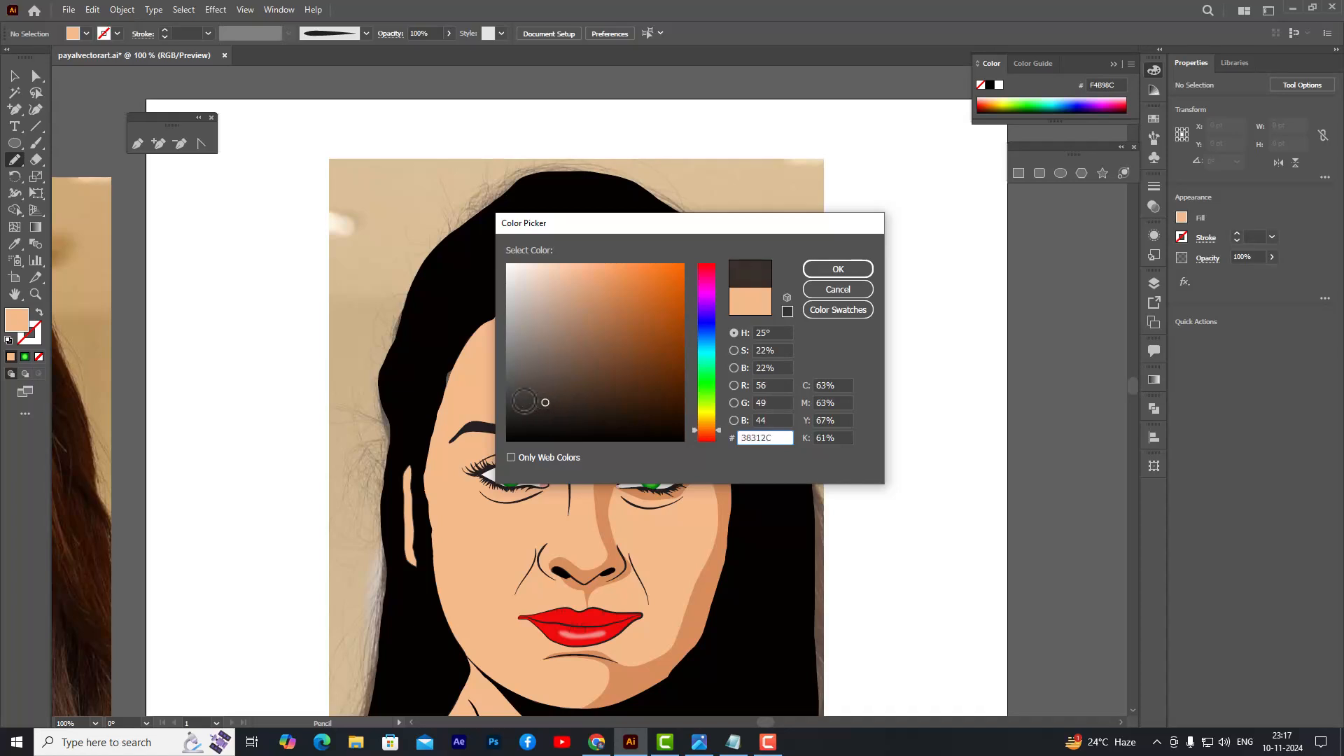
{"action": "left_click", "coordinate": [862, 269]}
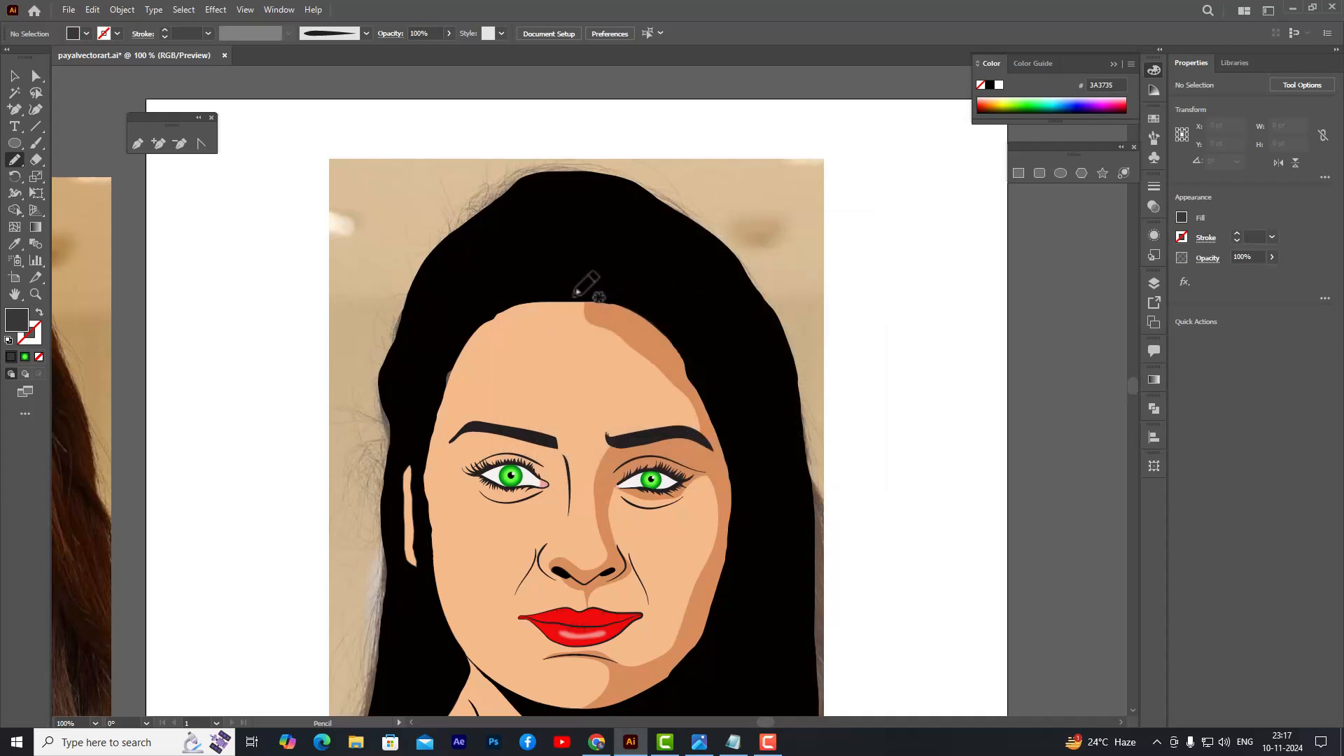
{"action": "mouse_move", "coordinate": [571, 295]}
{"action": "left_mouse_down"}
{"action": "mouse_move", "coordinate": [573, 274]}
{"action": "mouse_move", "coordinate": [570, 290]}
{"action": "left_mouse_up"}
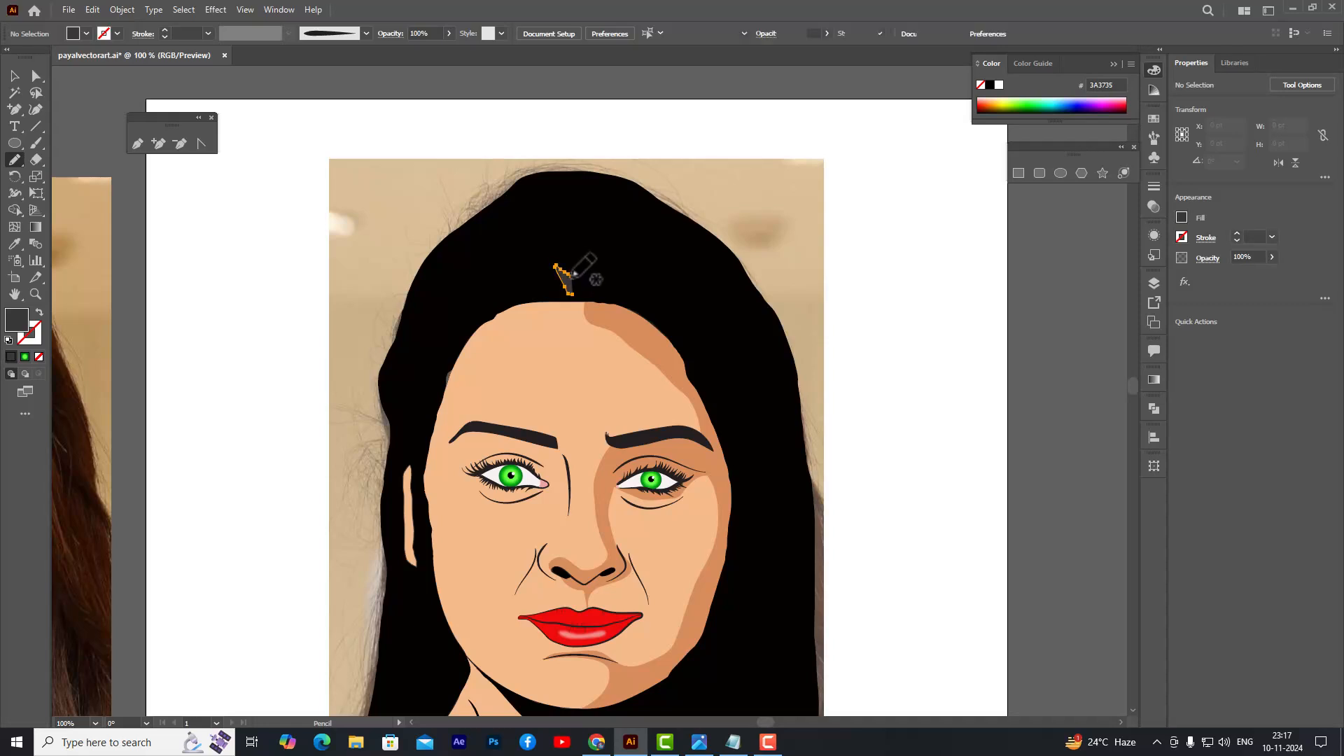
{"action": "left_click", "coordinate": [592, 213], "text": "ctrl"}
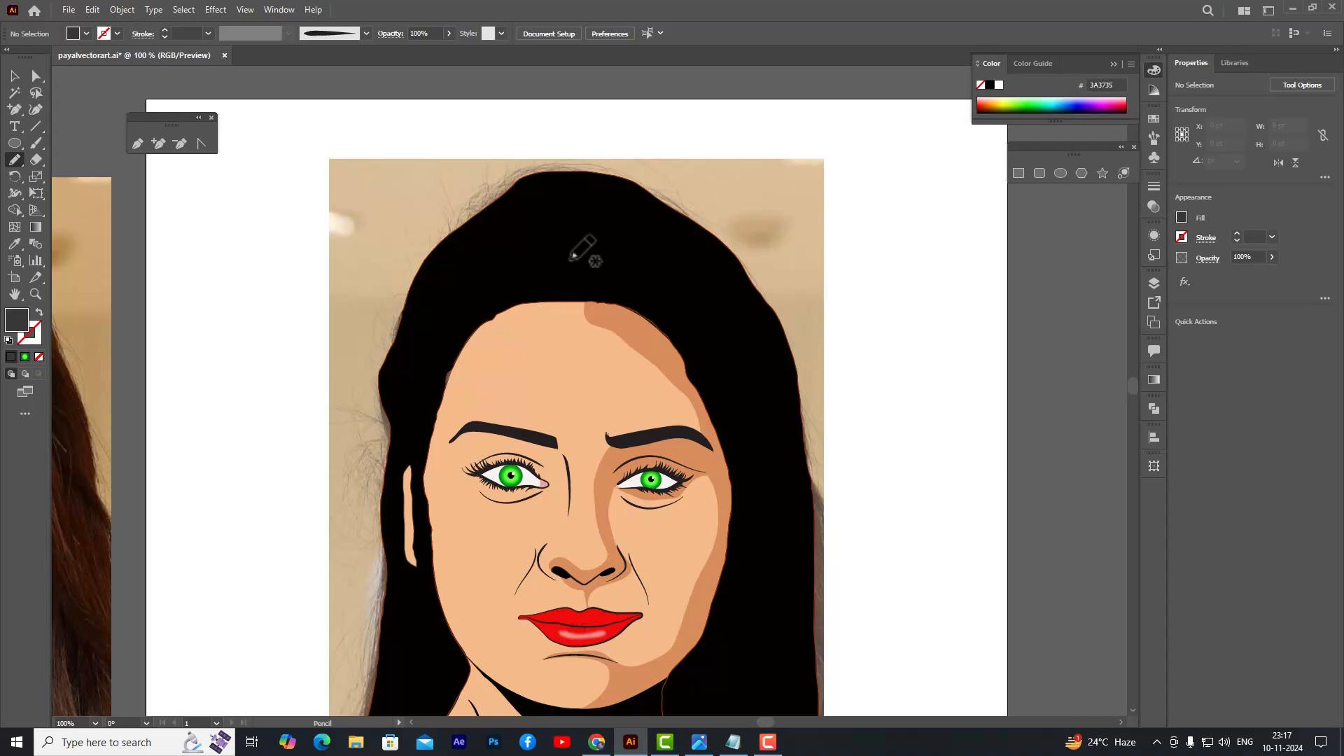
{"action": "mouse_move", "coordinate": [562, 298]}
{"action": "left_mouse_down"}
{"action": "mouse_move", "coordinate": [533, 255]}
{"action": "mouse_move", "coordinate": [556, 220]}
{"action": "mouse_move", "coordinate": [571, 252]}
{"action": "mouse_move", "coordinate": [638, 279]}
{"action": "mouse_move", "coordinate": [735, 389]}
{"action": "mouse_move", "coordinate": [758, 493]}
{"action": "mouse_move", "coordinate": [738, 548]}
{"action": "mouse_move", "coordinate": [739, 485]}
{"action": "mouse_move", "coordinate": [747, 508]}
{"action": "mouse_move", "coordinate": [724, 421]}
{"action": "mouse_move", "coordinate": [648, 312]}
{"action": "left_mouse_up"}
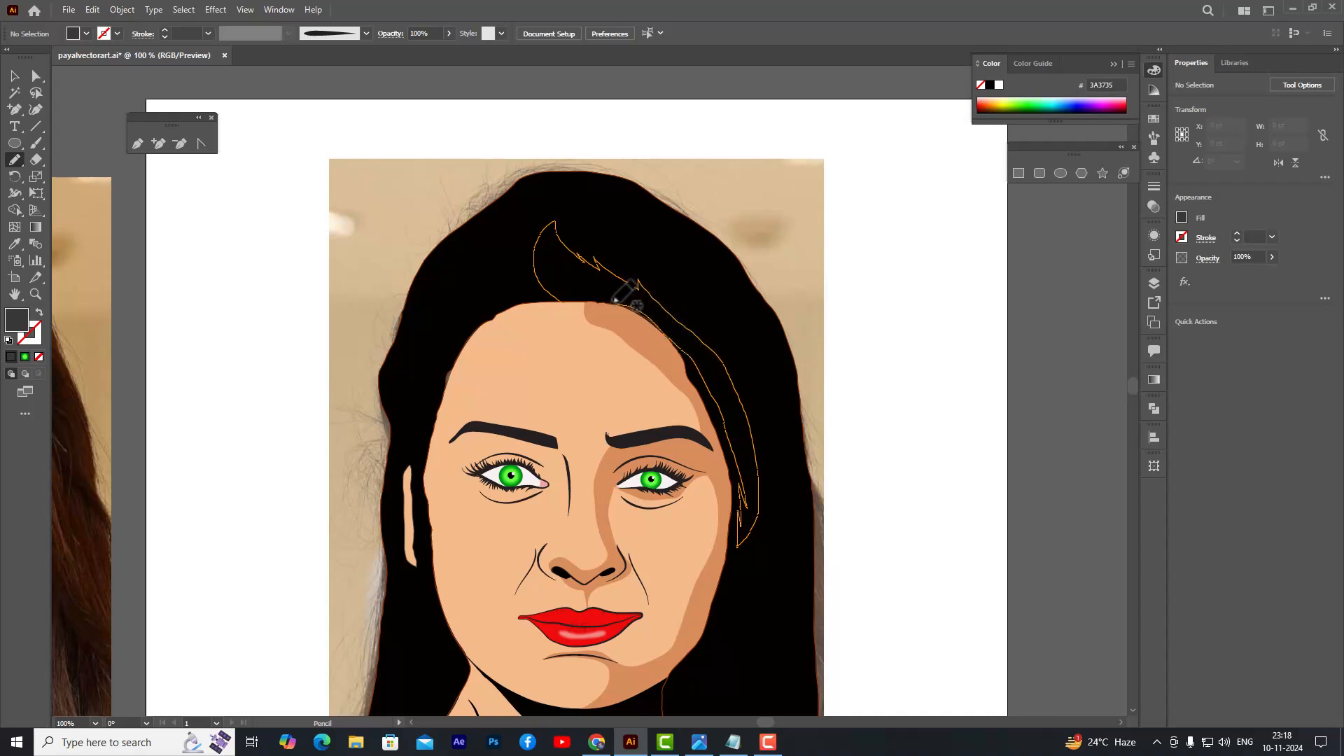
{"action": "left_click_drag", "start_coordinate": [554, 298], "coordinate": [555, 298]}
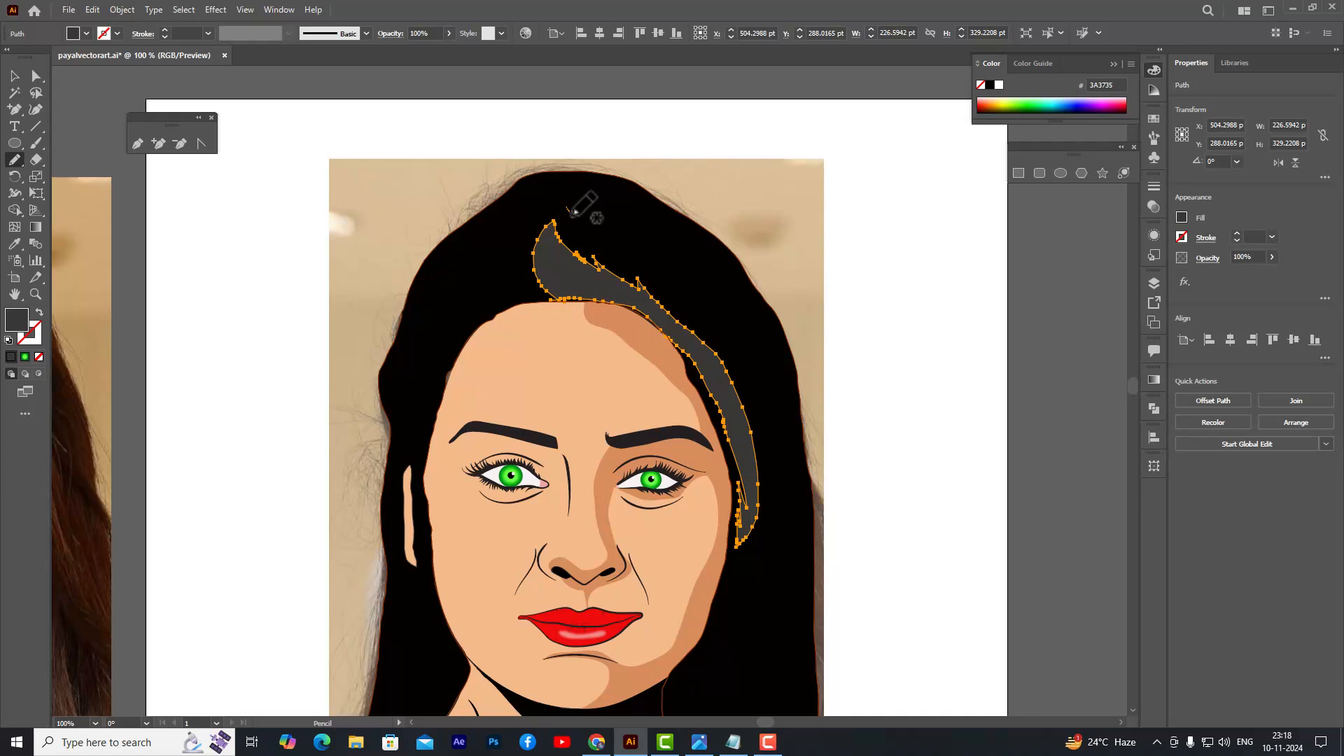
- Draw thin tapered dark grey strands on the crown, down the right-hand hair and along the left-hand hairline, the last about 82 by 183 pt
{"action": "mouse_move", "coordinate": [568, 208]}
{"action": "left_mouse_down"}
{"action": "mouse_move", "coordinate": [621, 264]}
{"action": "mouse_move", "coordinate": [568, 207]}
{"action": "left_mouse_up"}
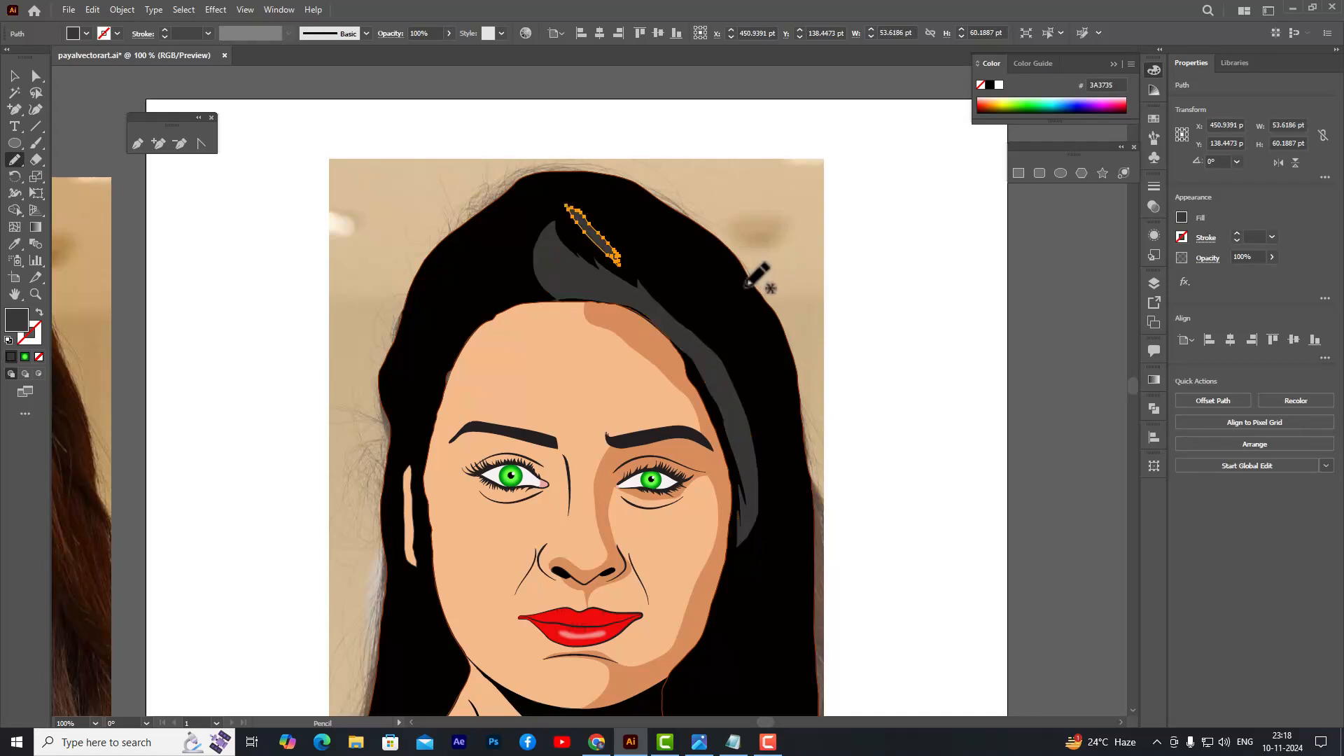
{"action": "mouse_move", "coordinate": [691, 253]}
{"action": "left_mouse_down"}
{"action": "mouse_move", "coordinate": [760, 386]}
{"action": "mouse_move", "coordinate": [739, 313]}
{"action": "mouse_move", "coordinate": [762, 367]}
{"action": "mouse_move", "coordinate": [753, 325]}
{"action": "mouse_move", "coordinate": [762, 337]}
{"action": "mouse_move", "coordinate": [691, 253]}
{"action": "left_mouse_up"}
{"action": "mouse_move", "coordinate": [784, 435]}
{"action": "left_mouse_down"}
{"action": "mouse_move", "coordinate": [788, 525]}
{"action": "mouse_move", "coordinate": [771, 695]}
{"action": "mouse_move", "coordinate": [781, 671]}
{"action": "mouse_move", "coordinate": [791, 679]}
{"action": "mouse_move", "coordinate": [802, 513]}
{"action": "mouse_move", "coordinate": [788, 445]}
{"action": "mouse_move", "coordinate": [728, 639]}
{"action": "mouse_move", "coordinate": [730, 719]}
{"action": "mouse_move", "coordinate": [766, 477]}
{"action": "left_mouse_up"}
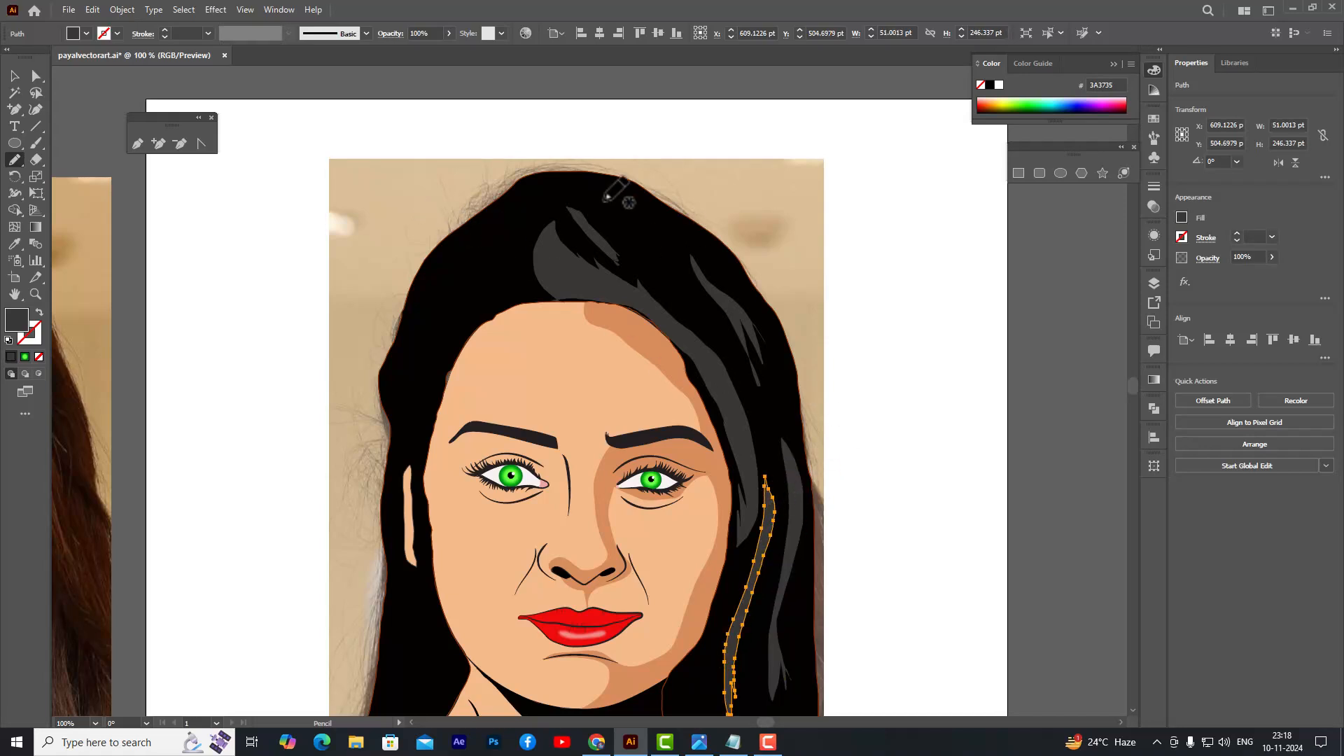
{"action": "mouse_move", "coordinate": [585, 188]}
{"action": "left_mouse_down"}
{"action": "mouse_move", "coordinate": [667, 300]}
{"action": "mouse_move", "coordinate": [673, 274]}
{"action": "mouse_move", "coordinate": [649, 231]}
{"action": "mouse_move", "coordinate": [653, 243]}
{"action": "mouse_move", "coordinate": [600, 175]}
{"action": "mouse_move", "coordinate": [627, 222]}
{"action": "mouse_move", "coordinate": [591, 178]}
{"action": "mouse_move", "coordinate": [606, 204]}
{"action": "mouse_move", "coordinate": [588, 180]}
{"action": "left_mouse_up"}
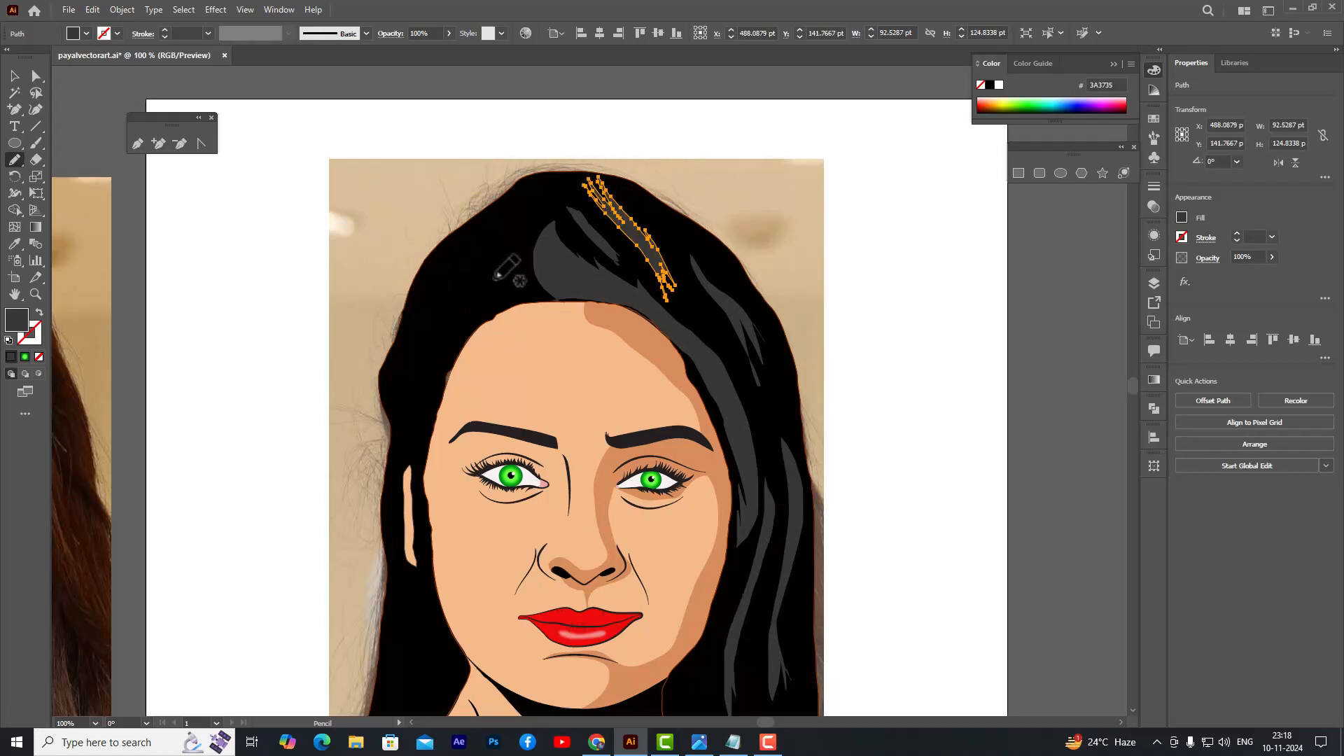
{"action": "mouse_move", "coordinate": [492, 279]}
{"action": "left_mouse_down"}
{"action": "mouse_move", "coordinate": [456, 323]}
{"action": "mouse_move", "coordinate": [431, 458]}
{"action": "mouse_move", "coordinate": [461, 344]}
{"action": "mouse_move", "coordinate": [510, 293]}
{"action": "mouse_move", "coordinate": [435, 407]}
{"action": "mouse_move", "coordinate": [496, 276]}
{"action": "left_mouse_up"}
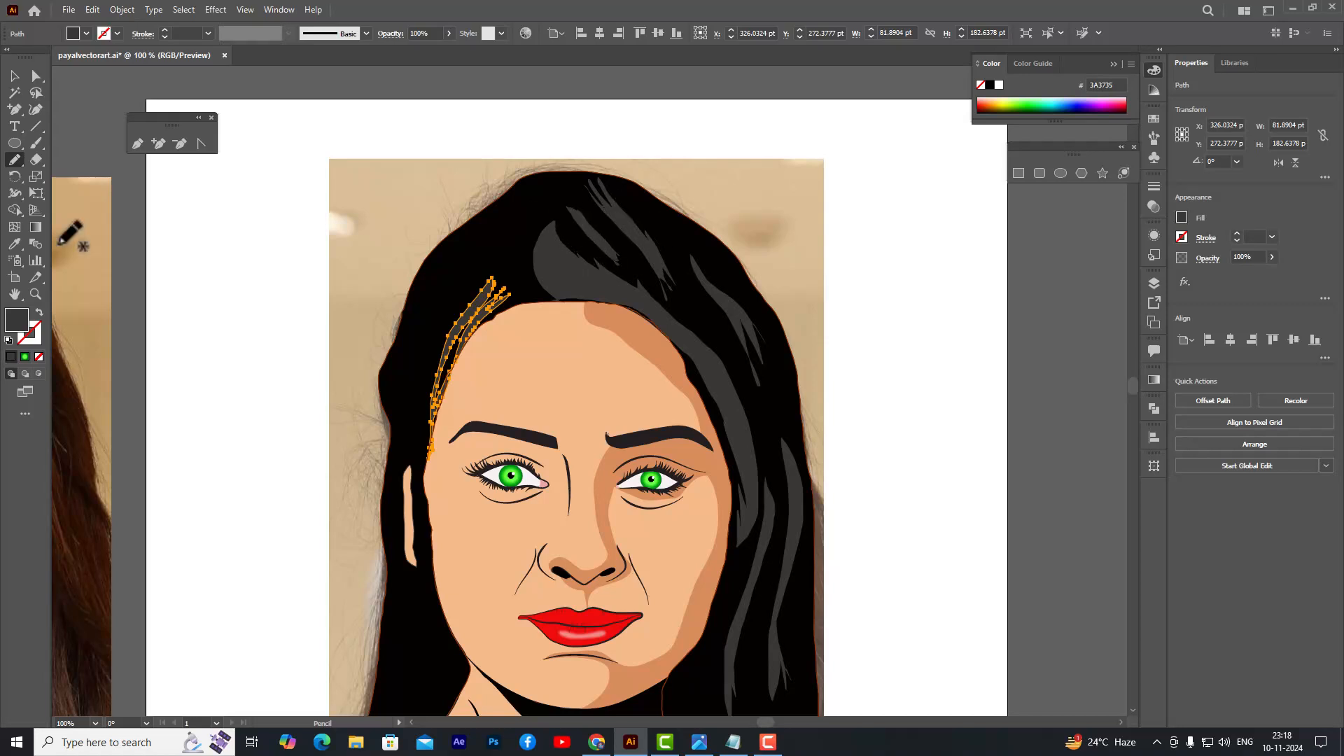
- Recolour the left-hand hairline strand to 191717 and draw strands in that fill beside the highlights, including a long right-hand one about 184 by 317 pt
{"action": "double_click", "coordinate": [21, 322]}
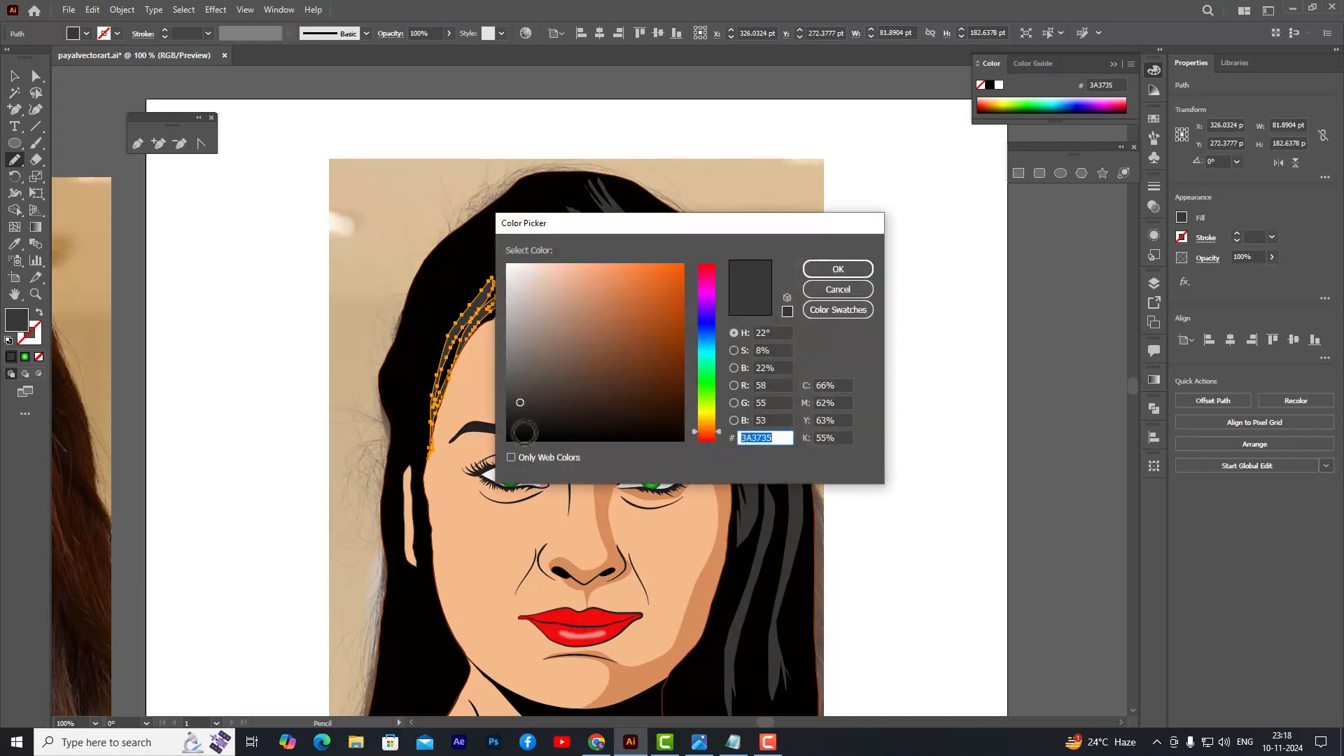
{"action": "left_click", "coordinate": [523, 423]}
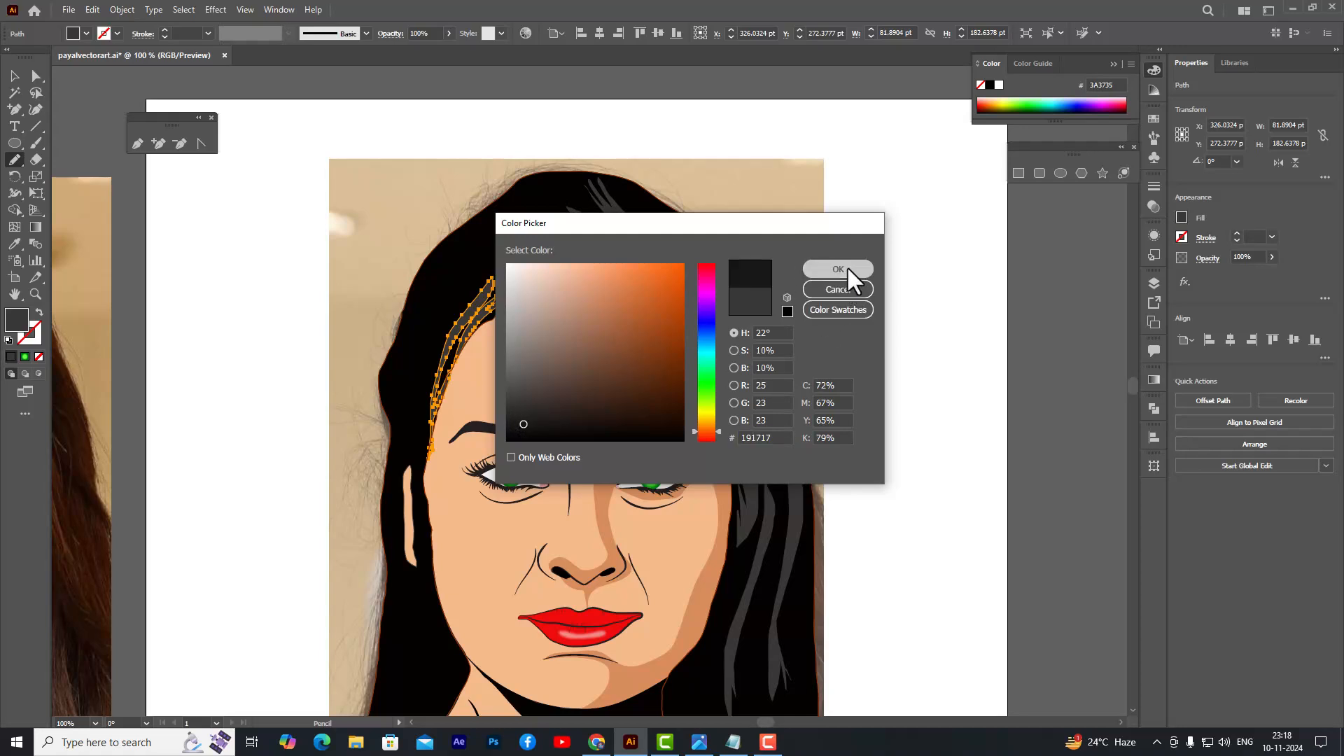
{"action": "left_click", "coordinate": [838, 269]}
{"action": "mouse_move", "coordinate": [553, 221]}
{"action": "left_mouse_down"}
{"action": "mouse_move", "coordinate": [564, 266]}
{"action": "mouse_move", "coordinate": [606, 298]}
{"action": "mouse_move", "coordinate": [645, 302]}
{"action": "mouse_move", "coordinate": [576, 259]}
{"action": "mouse_move", "coordinate": [559, 228]}
{"action": "mouse_move", "coordinate": [691, 349]}
{"action": "mouse_move", "coordinate": [668, 302]}
{"action": "mouse_move", "coordinate": [601, 238]}
{"action": "mouse_move", "coordinate": [628, 204]}
{"action": "mouse_move", "coordinate": [705, 344]}
{"action": "mouse_move", "coordinate": [743, 340]}
{"action": "mouse_move", "coordinate": [637, 195]}
{"action": "mouse_move", "coordinate": [641, 275]}
{"action": "mouse_move", "coordinate": [712, 343]}
{"action": "mouse_move", "coordinate": [753, 416]}
{"action": "mouse_move", "coordinate": [765, 514]}
{"action": "mouse_move", "coordinate": [779, 495]}
{"action": "mouse_move", "coordinate": [718, 327]}
{"action": "mouse_move", "coordinate": [599, 207]}
{"action": "left_mouse_up"}
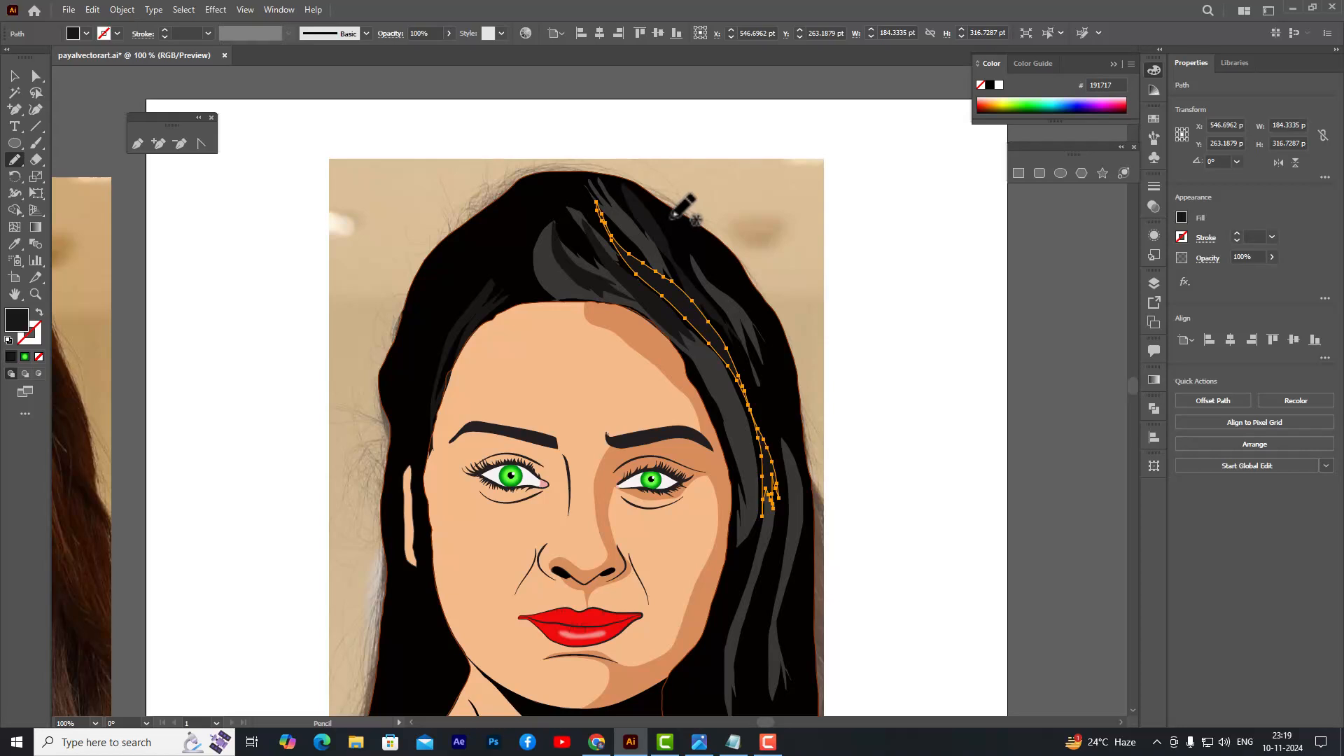
{"action": "mouse_move", "coordinate": [654, 197]}
{"action": "left_mouse_down"}
{"action": "mouse_move", "coordinate": [673, 238]}
{"action": "mouse_move", "coordinate": [661, 232]}
{"action": "mouse_move", "coordinate": [800, 443]}
{"action": "mouse_move", "coordinate": [757, 294]}
{"action": "mouse_move", "coordinate": [657, 201]}
{"action": "left_mouse_up"}
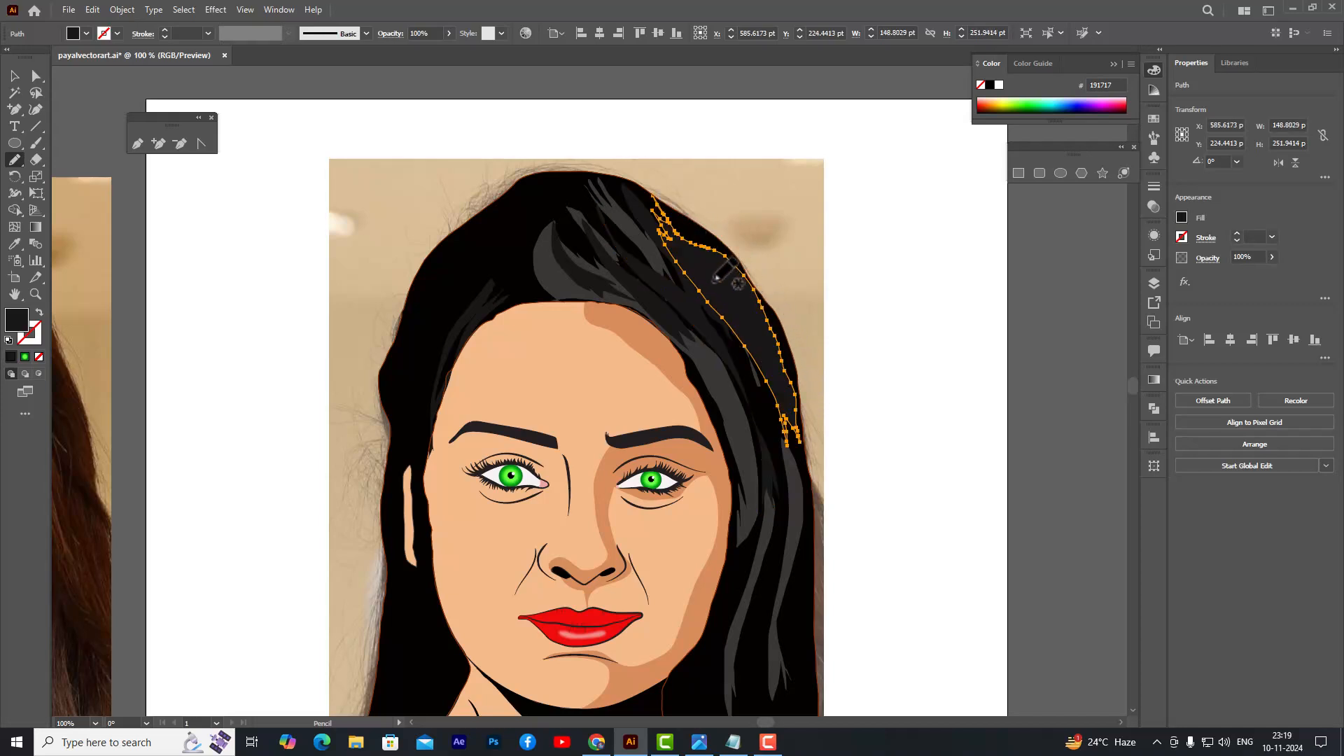
{"action": "key", "text": "ctrl+z"}
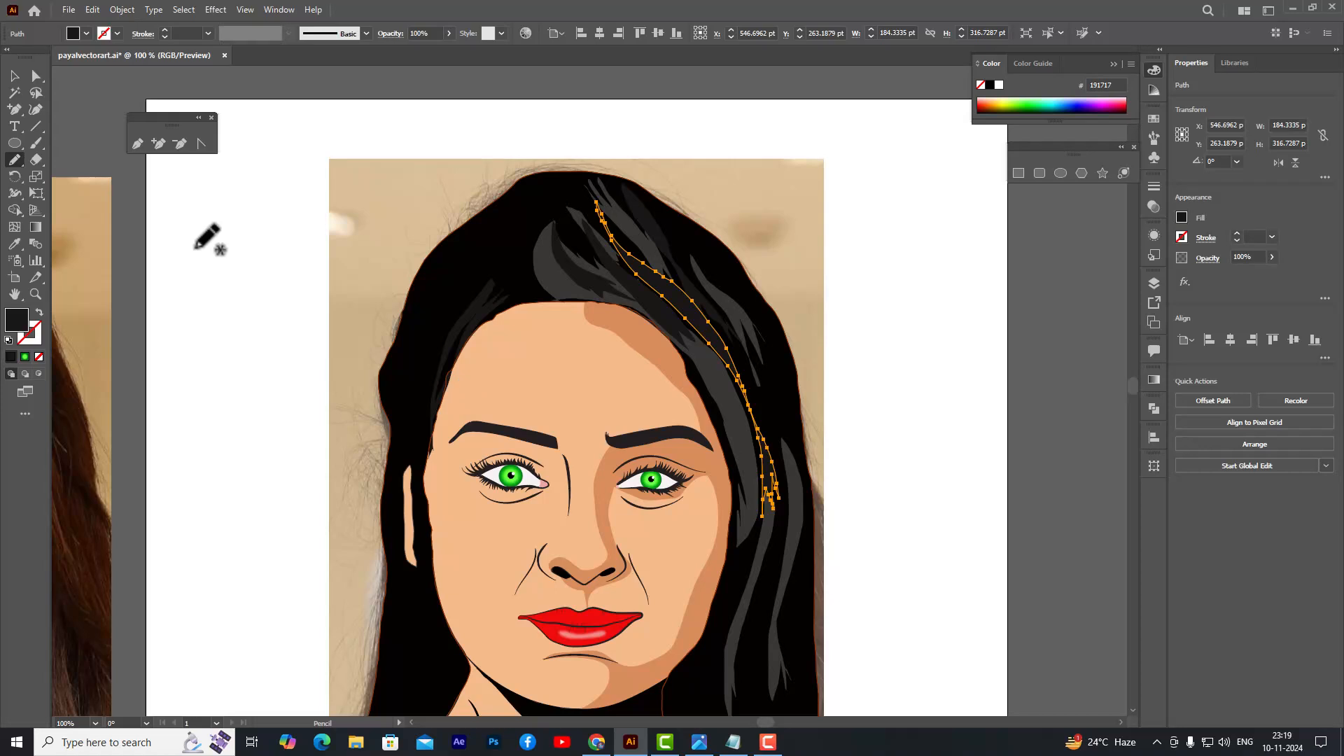
- Recolour the long right-hand strand to 3A3636 and draw further strands along the upper right-hand hair, the last about 136 by 166 pt
{"action": "double_click", "coordinate": [10, 315]}
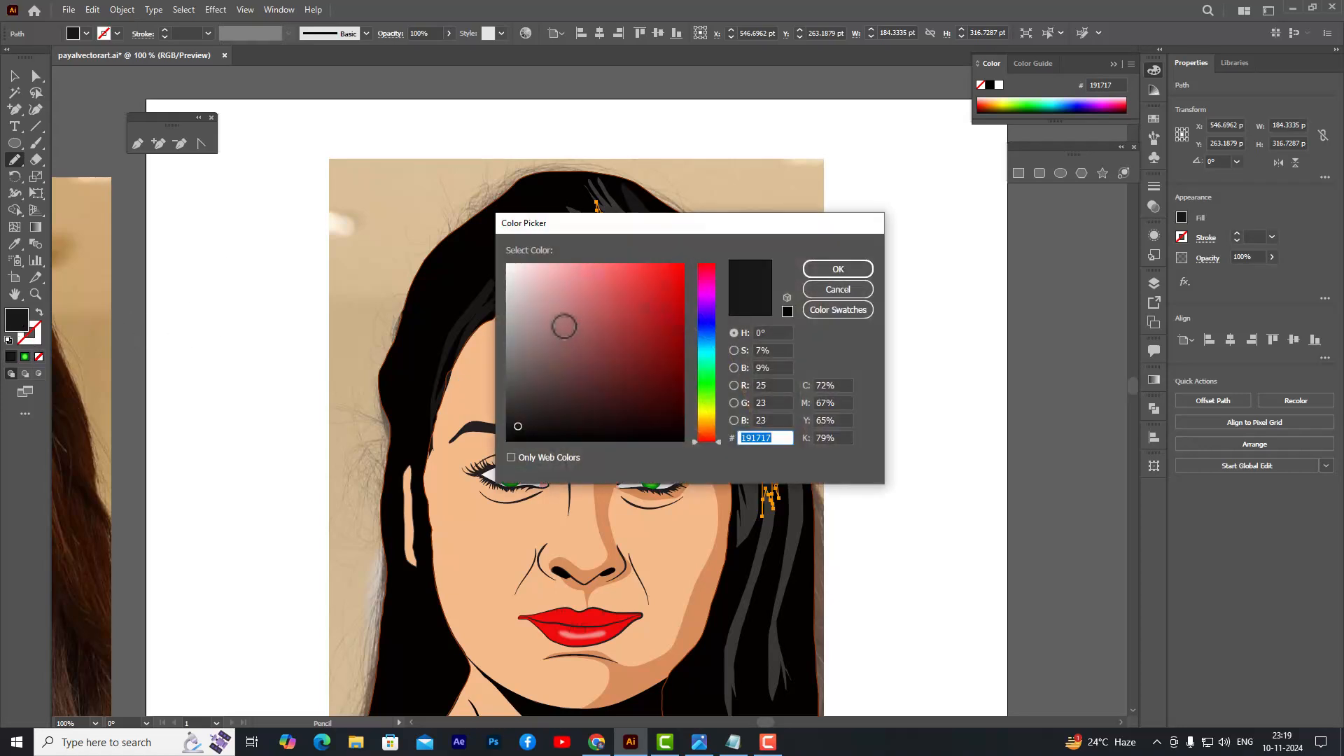
{"action": "left_click", "coordinate": [519, 400]}
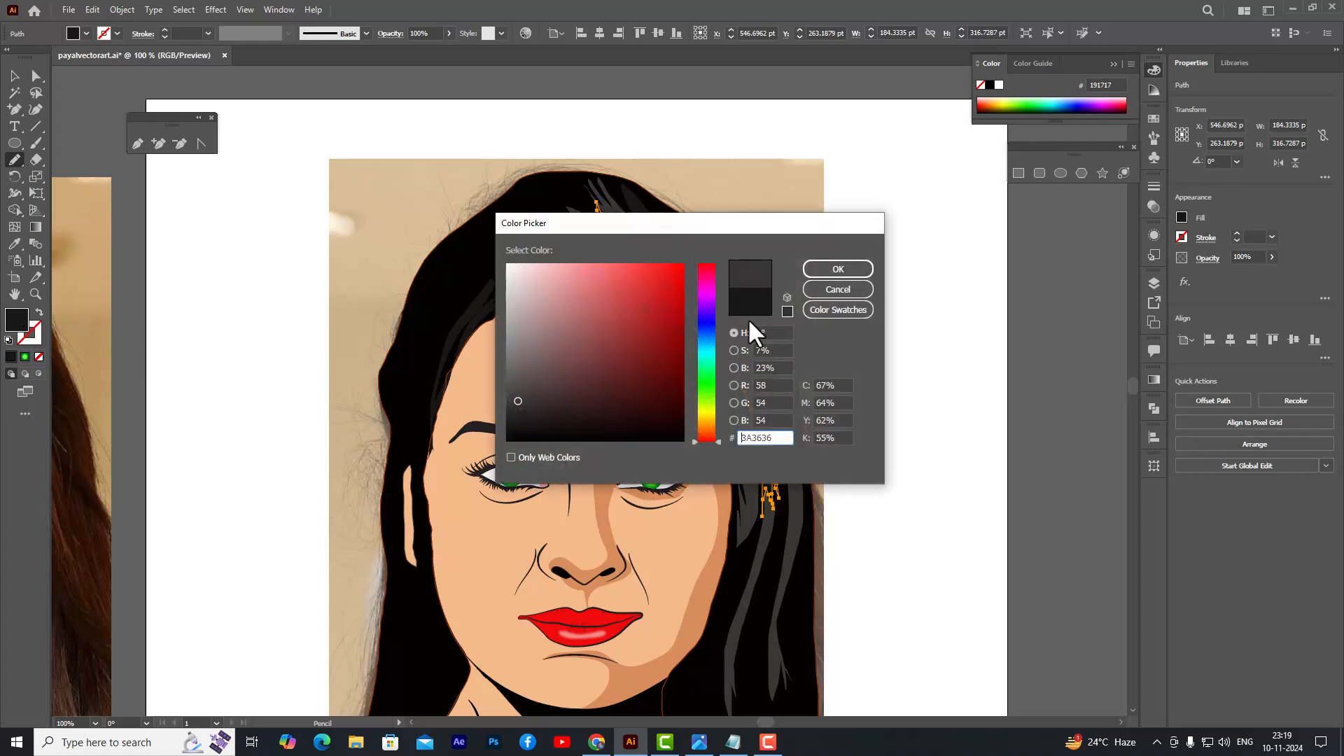
{"action": "left_click", "coordinate": [833, 268]}
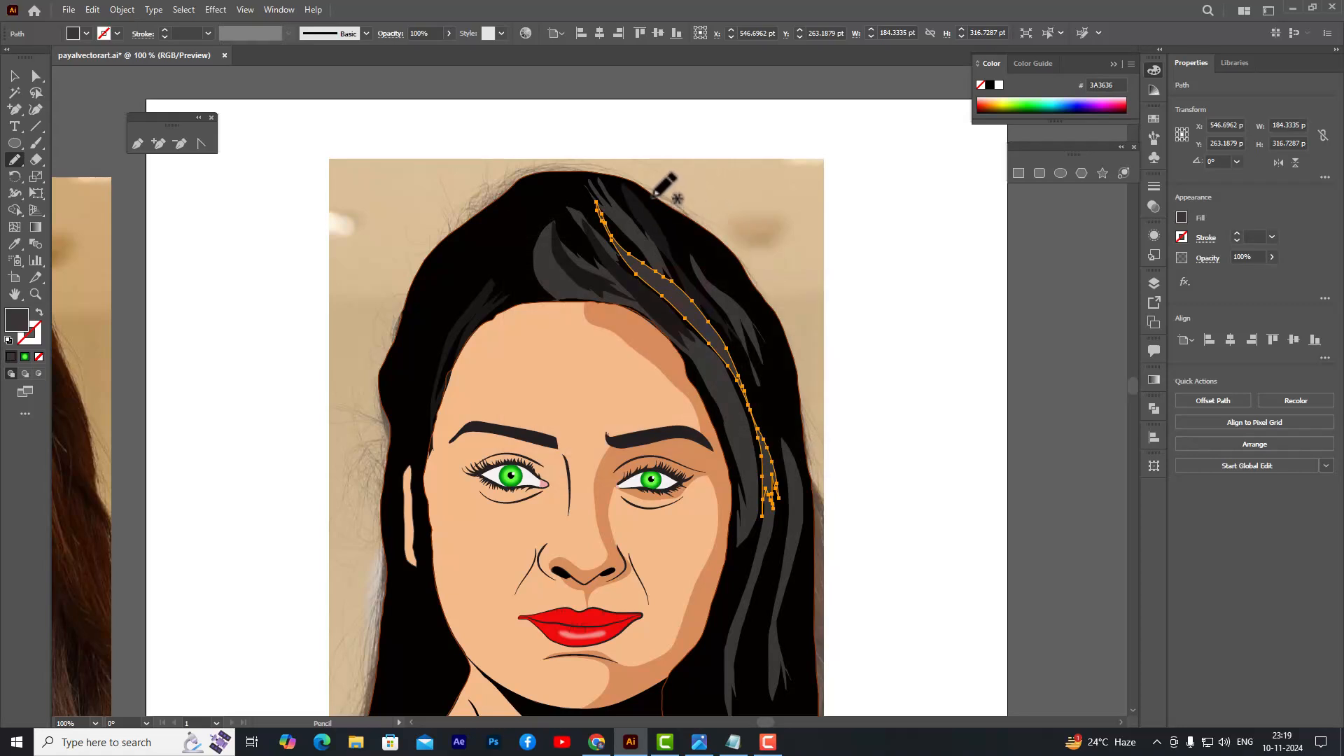
{"action": "mouse_move", "coordinate": [653, 195]}
{"action": "left_mouse_down"}
{"action": "mouse_move", "coordinate": [682, 245]}
{"action": "mouse_move", "coordinate": [678, 234]}
{"action": "mouse_move", "coordinate": [724, 264]}
{"action": "mouse_move", "coordinate": [785, 359]}
{"action": "mouse_move", "coordinate": [764, 299]}
{"action": "mouse_move", "coordinate": [655, 198]}
{"action": "left_mouse_up"}
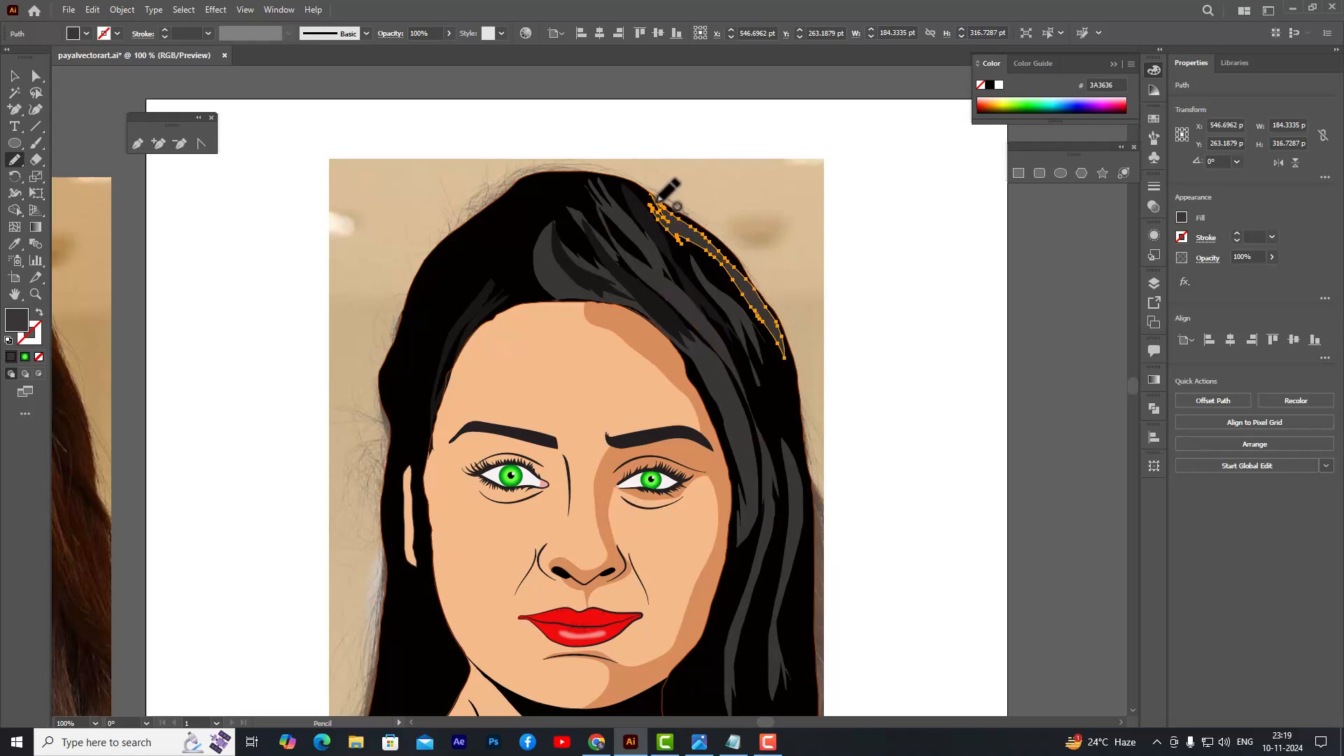
{"action": "mouse_move", "coordinate": [691, 246]}
{"action": "left_mouse_down"}
{"action": "mouse_move", "coordinate": [770, 459]}
{"action": "mouse_move", "coordinate": [767, 404]}
{"action": "mouse_move", "coordinate": [784, 436]}
{"action": "mouse_move", "coordinate": [754, 339]}
{"action": "mouse_move", "coordinate": [798, 453]}
{"action": "mouse_move", "coordinate": [760, 339]}
{"action": "mouse_move", "coordinate": [689, 249]}
{"action": "left_mouse_up"}
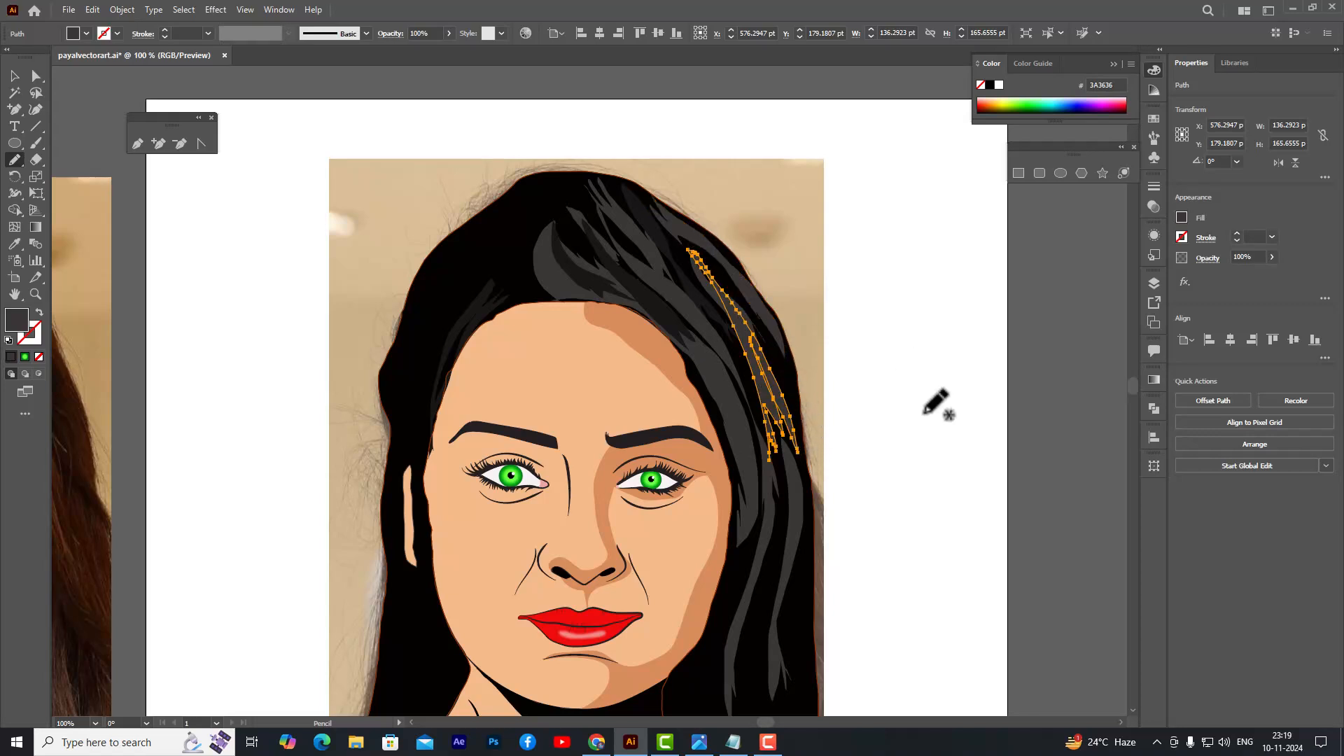
- Draw tapered 3A3636 strands down the upper left-hand hair from the crown, the last about 120 by 236 pt
{"action": "scroll", "coordinate": [741, 444], "scroll_direction": "down", "scroll_amount": 3}
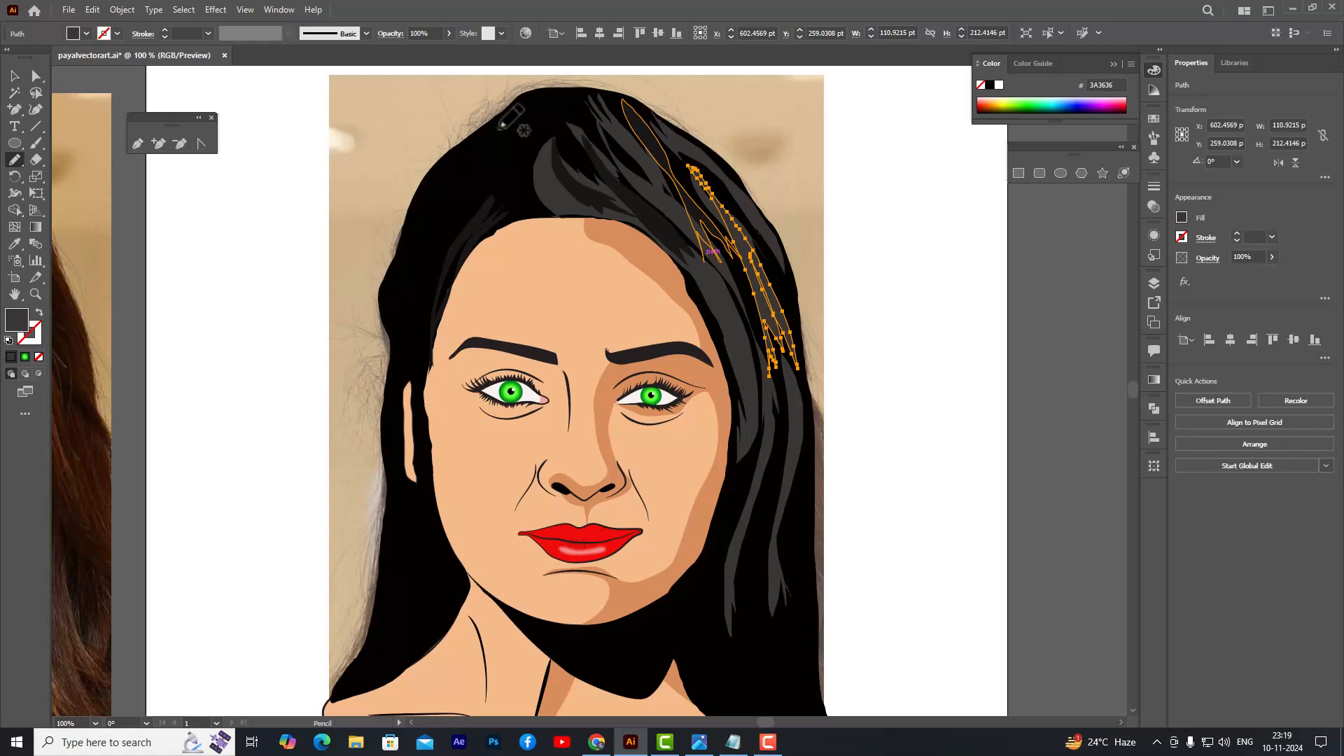
{"action": "mouse_move", "coordinate": [475, 145]}
{"action": "left_mouse_down"}
{"action": "mouse_move", "coordinate": [404, 274]}
{"action": "mouse_move", "coordinate": [397, 325]}
{"action": "mouse_move", "coordinate": [407, 306]}
{"action": "mouse_move", "coordinate": [418, 362]}
{"action": "mouse_move", "coordinate": [419, 266]}
{"action": "mouse_move", "coordinate": [509, 150]}
{"action": "left_mouse_up"}
{"action": "mouse_move", "coordinate": [459, 208]}
{"action": "left_mouse_down"}
{"action": "mouse_move", "coordinate": [509, 138]}
{"action": "mouse_move", "coordinate": [453, 208]}
{"action": "left_mouse_up"}
{"action": "mouse_move", "coordinate": [502, 145]}
{"action": "left_mouse_down"}
{"action": "mouse_move", "coordinate": [469, 173]}
{"action": "mouse_move", "coordinate": [515, 126]}
{"action": "mouse_move", "coordinate": [472, 146]}
{"action": "mouse_move", "coordinate": [493, 140]}
{"action": "left_mouse_up"}
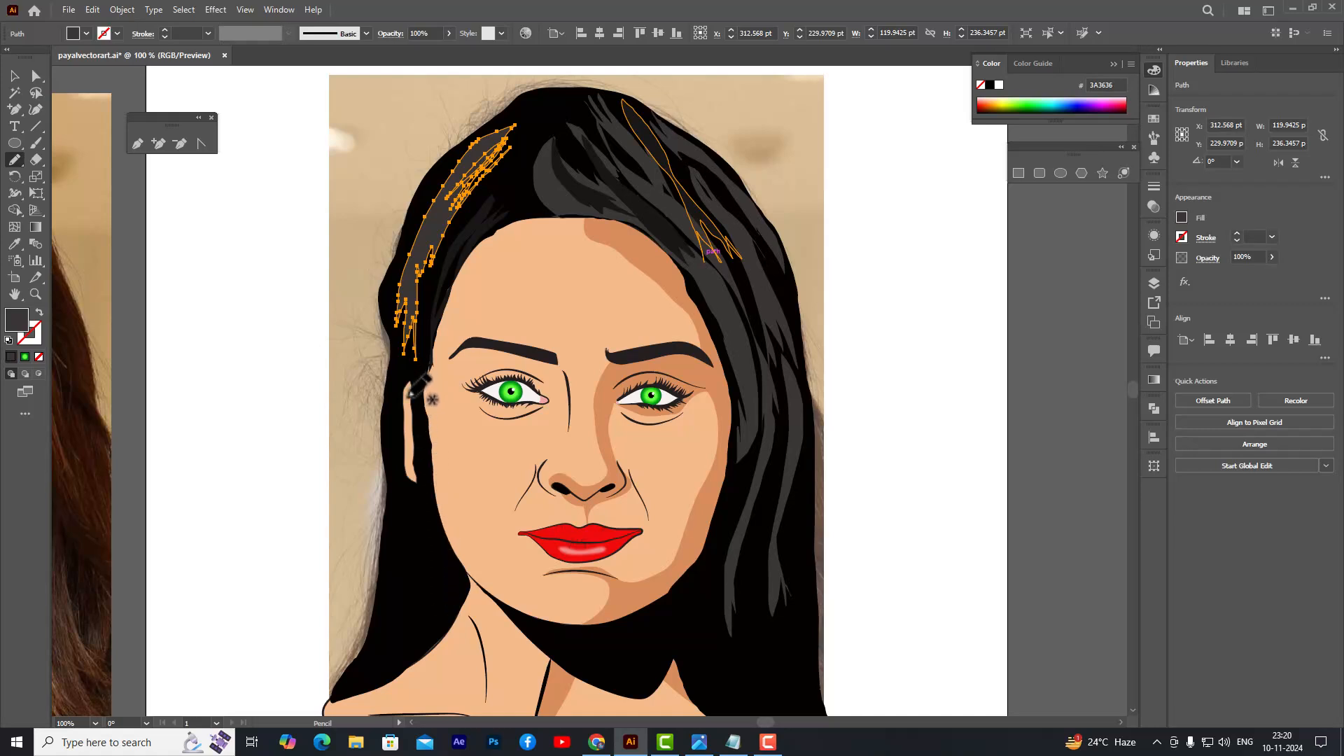
- Draw dark grey strands in the lower hair: about 64 by 165 pt left-hand, and about 76 by 160 and 31 by 166 pt right-hand
{"action": "mouse_move", "coordinate": [430, 516]}
{"action": "left_mouse_down"}
{"action": "mouse_move", "coordinate": [385, 662]}
{"action": "mouse_move", "coordinate": [422, 618]}
{"action": "mouse_move", "coordinate": [412, 636]}
{"action": "mouse_move", "coordinate": [438, 611]}
{"action": "mouse_move", "coordinate": [439, 627]}
{"action": "mouse_move", "coordinate": [430, 498]}
{"action": "left_mouse_up"}
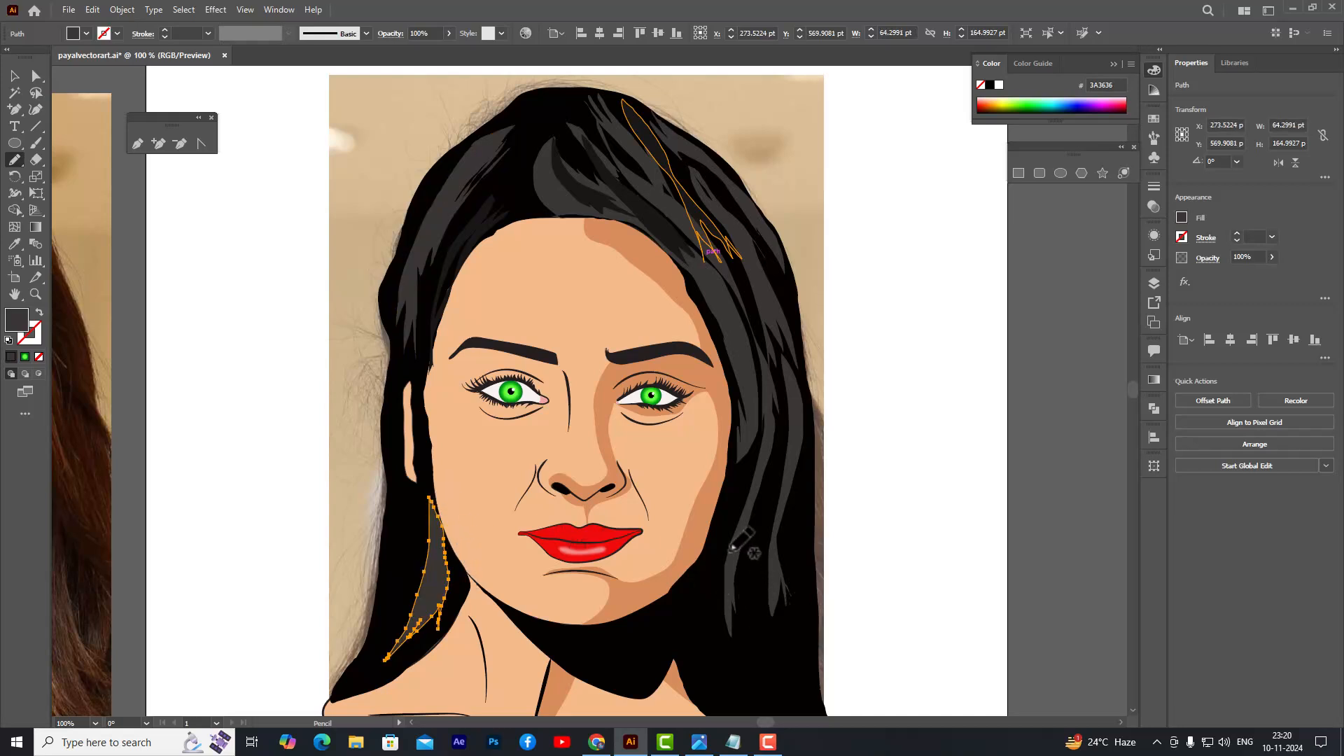
{"action": "scroll", "coordinate": [739, 560], "scroll_direction": "down", "scroll_amount": 2}
{"action": "mouse_move", "coordinate": [697, 535]}
{"action": "left_mouse_down"}
{"action": "mouse_move", "coordinate": [717, 605]}
{"action": "mouse_move", "coordinate": [765, 663]}
{"action": "mouse_move", "coordinate": [813, 677]}
{"action": "mouse_move", "coordinate": [788, 658]}
{"action": "mouse_move", "coordinate": [819, 674]}
{"action": "mouse_move", "coordinate": [811, 656]}
{"action": "mouse_move", "coordinate": [714, 593]}
{"action": "mouse_move", "coordinate": [703, 514]}
{"action": "mouse_move", "coordinate": [699, 534]}
{"action": "mouse_move", "coordinate": [821, 665]}
{"action": "mouse_move", "coordinate": [762, 505]}
{"action": "mouse_move", "coordinate": [764, 562]}
{"action": "mouse_move", "coordinate": [756, 505]}
{"action": "left_mouse_up"}
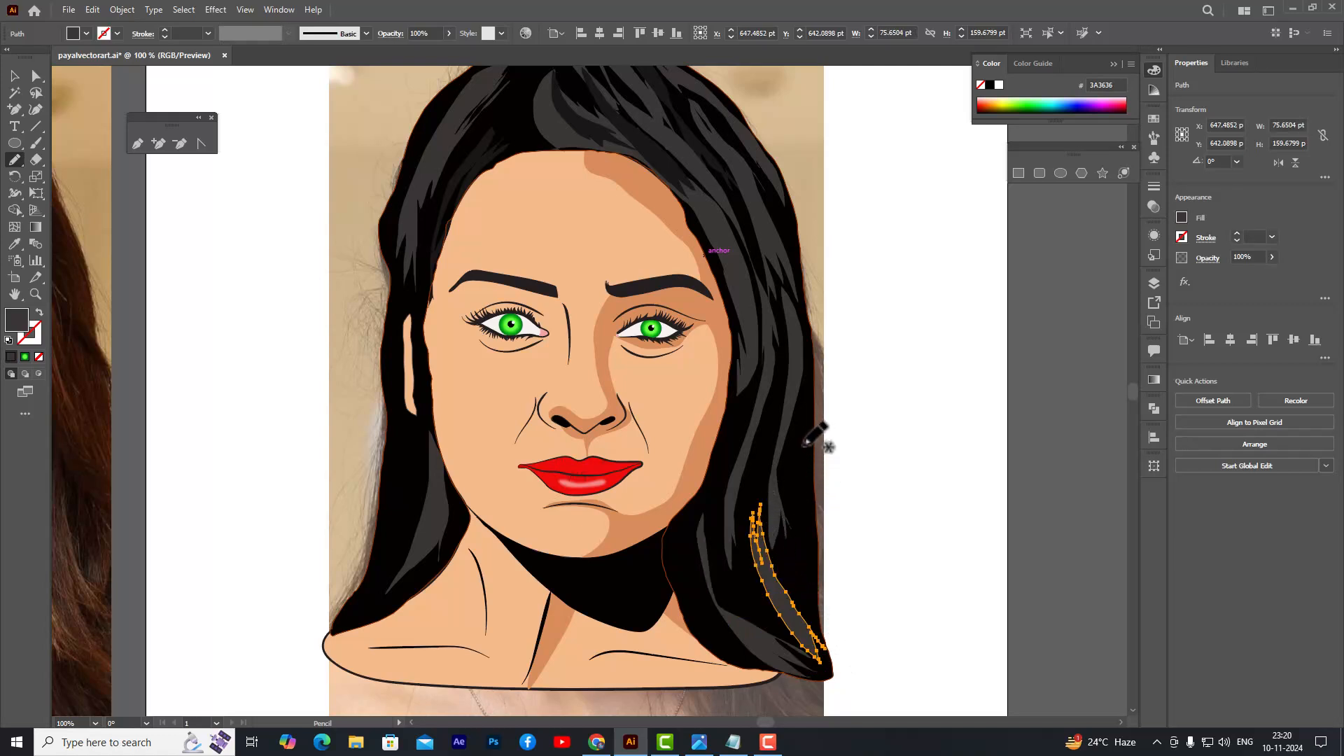
{"action": "mouse_move", "coordinate": [804, 443]}
{"action": "left_mouse_down"}
{"action": "mouse_move", "coordinate": [806, 601]}
{"action": "mouse_move", "coordinate": [790, 543]}
{"action": "mouse_move", "coordinate": [803, 445]}
{"action": "left_mouse_up"}
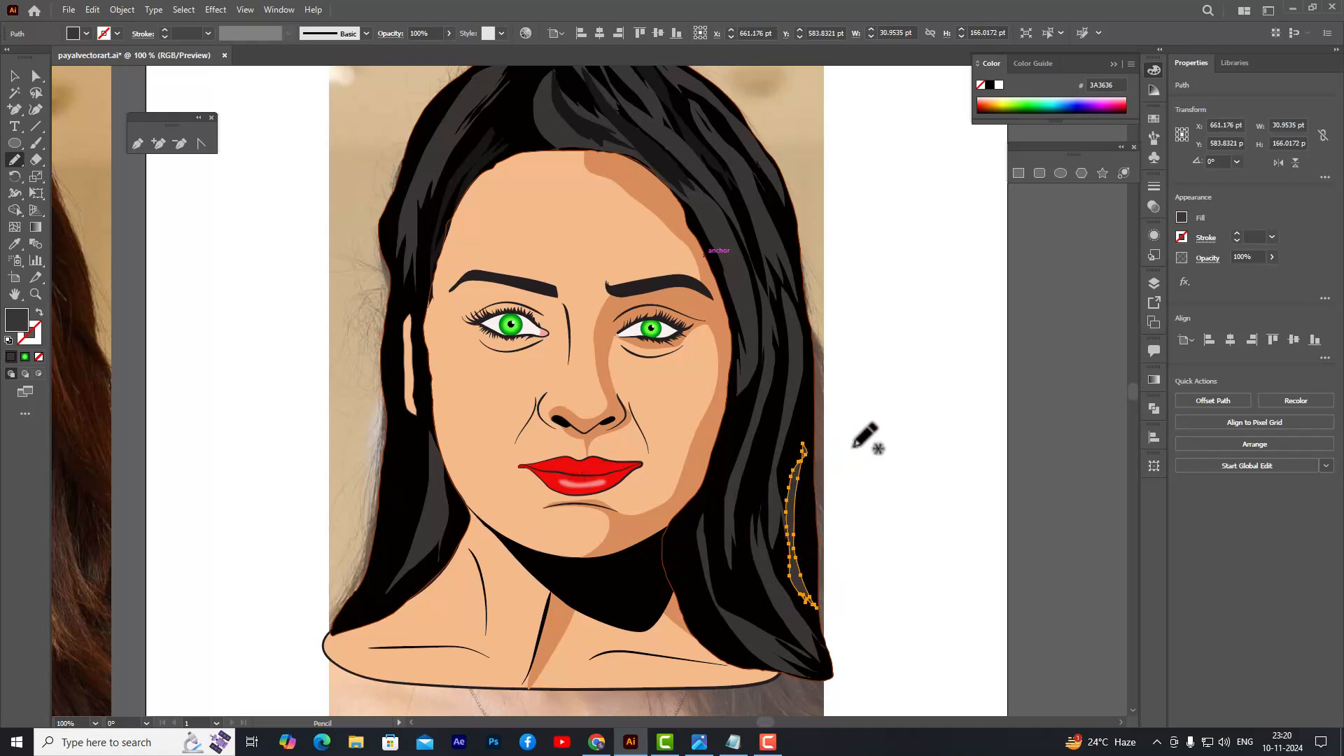
- Recolour the right-hand edge strand to 6B6A6A and draw thin strands in that grey from the crown down the upper left-hand hair, the last about 80 by 102 pt
{"action": "scroll", "coordinate": [811, 424], "scroll_direction": "up", "scroll_amount": 2}
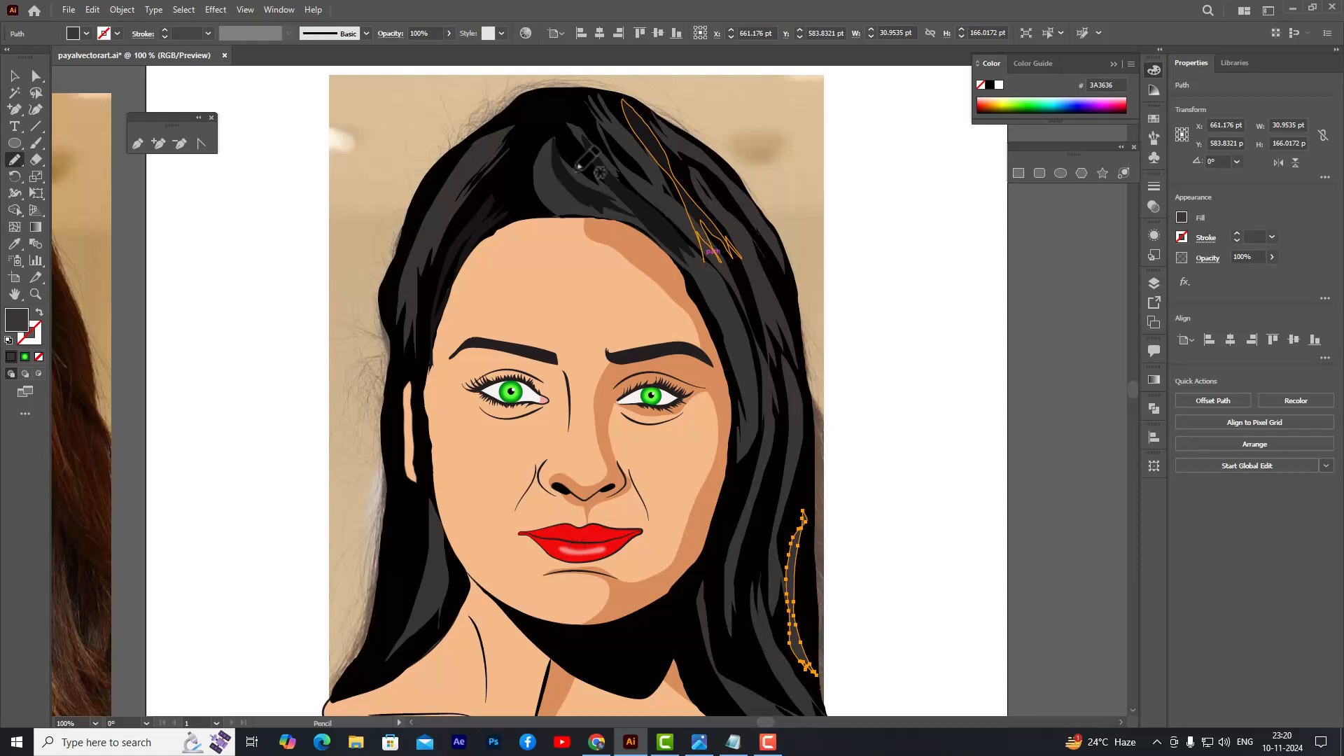
{"action": "double_click", "coordinate": [17, 320]}
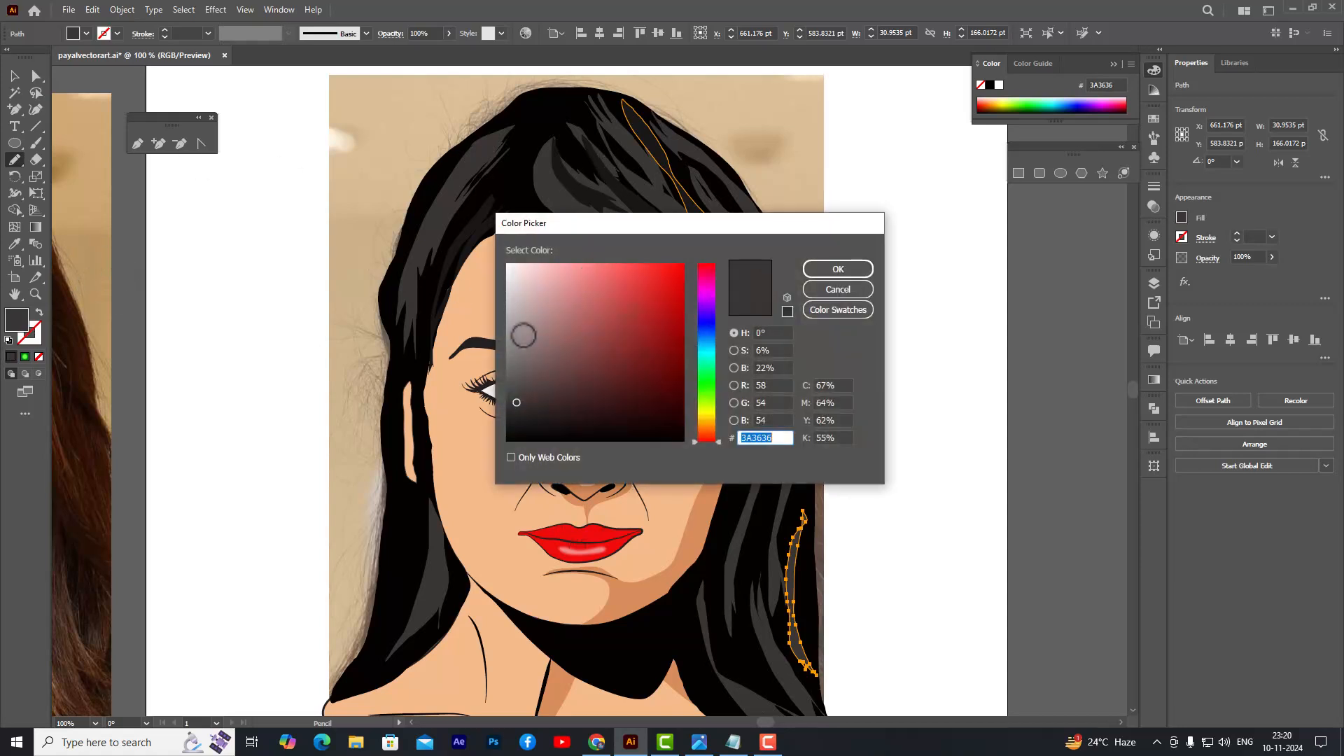
{"action": "left_click", "coordinate": [509, 378]}
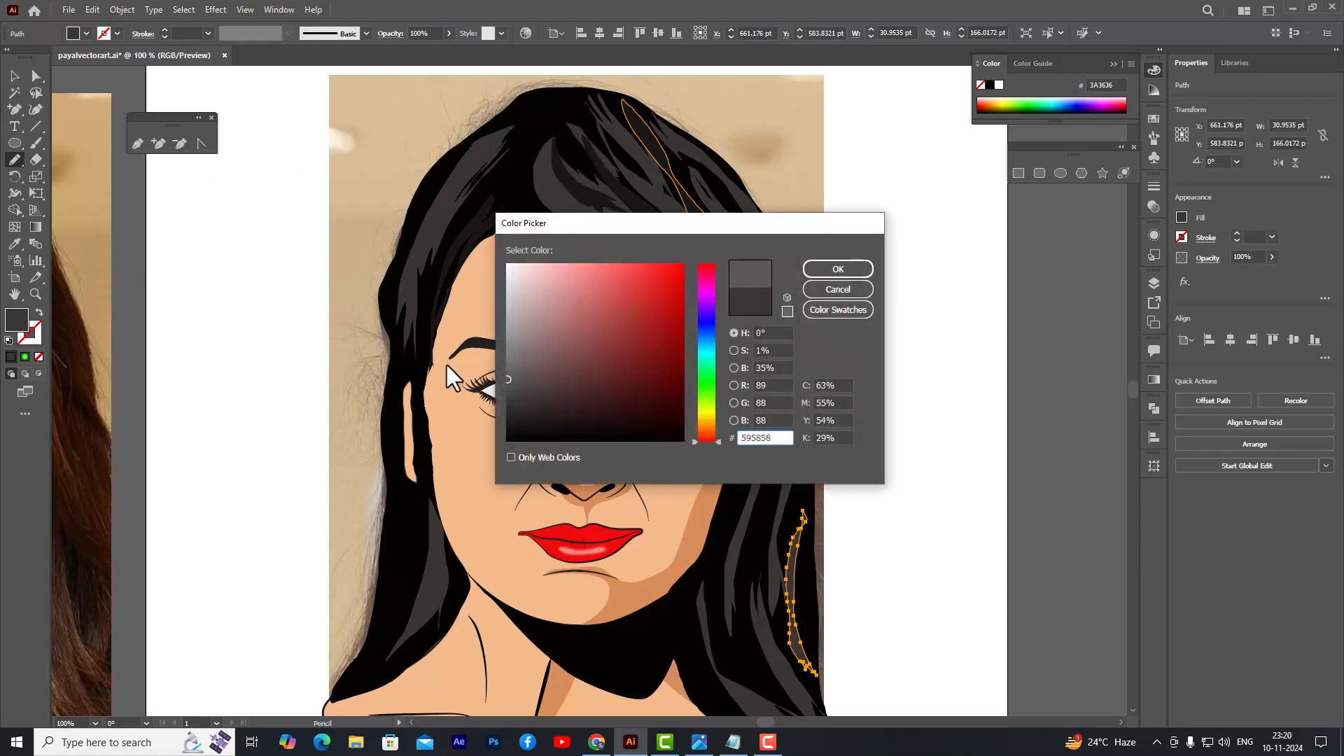
{"action": "left_click", "coordinate": [829, 270]}
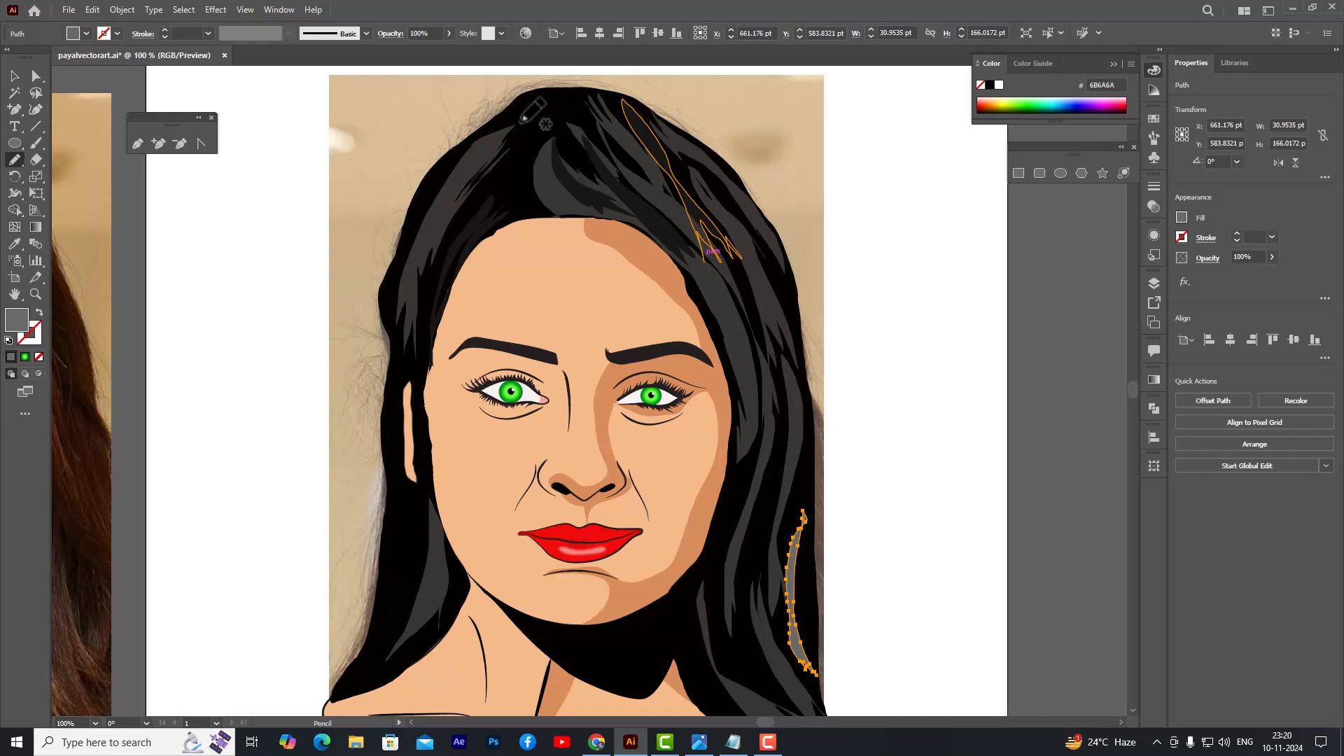
{"action": "left_click_drag", "start_coordinate": [530, 114], "coordinate": [445, 217]}
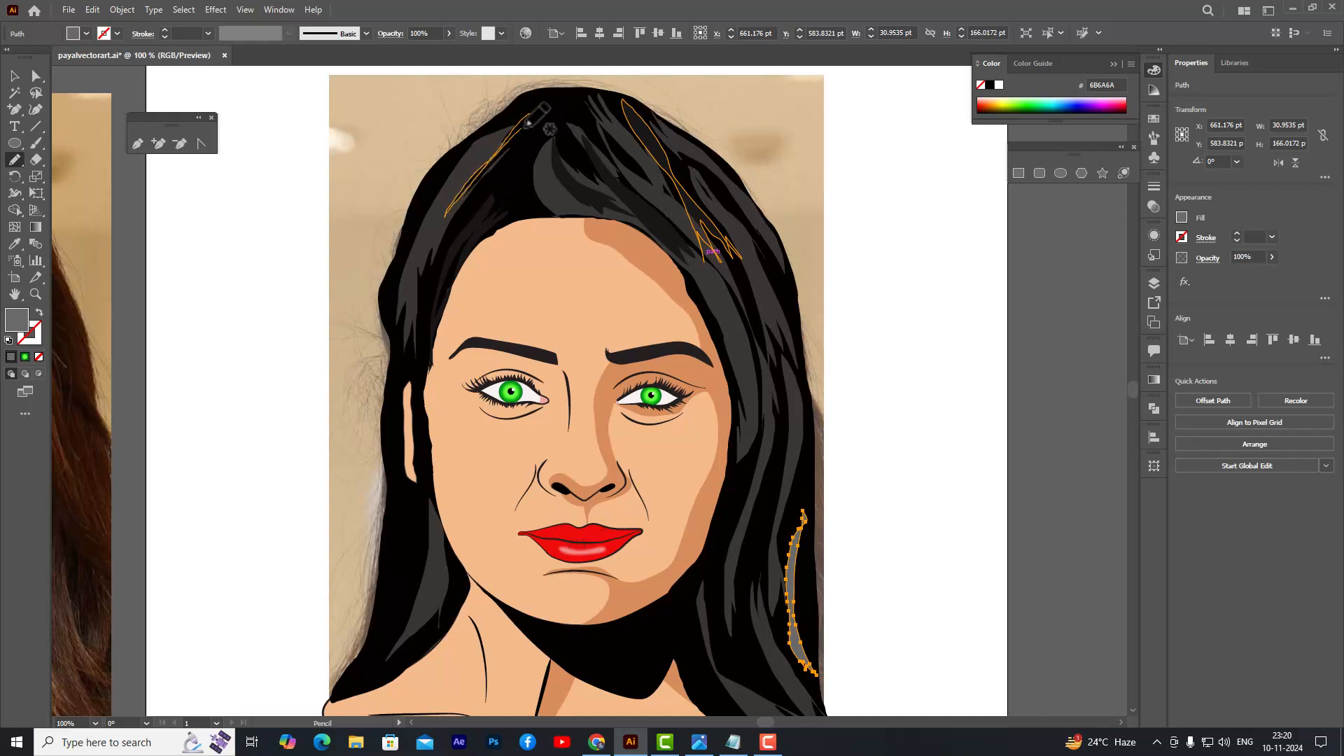
{"action": "left_click_drag", "start_coordinate": [529, 116], "coordinate": [437, 217]}
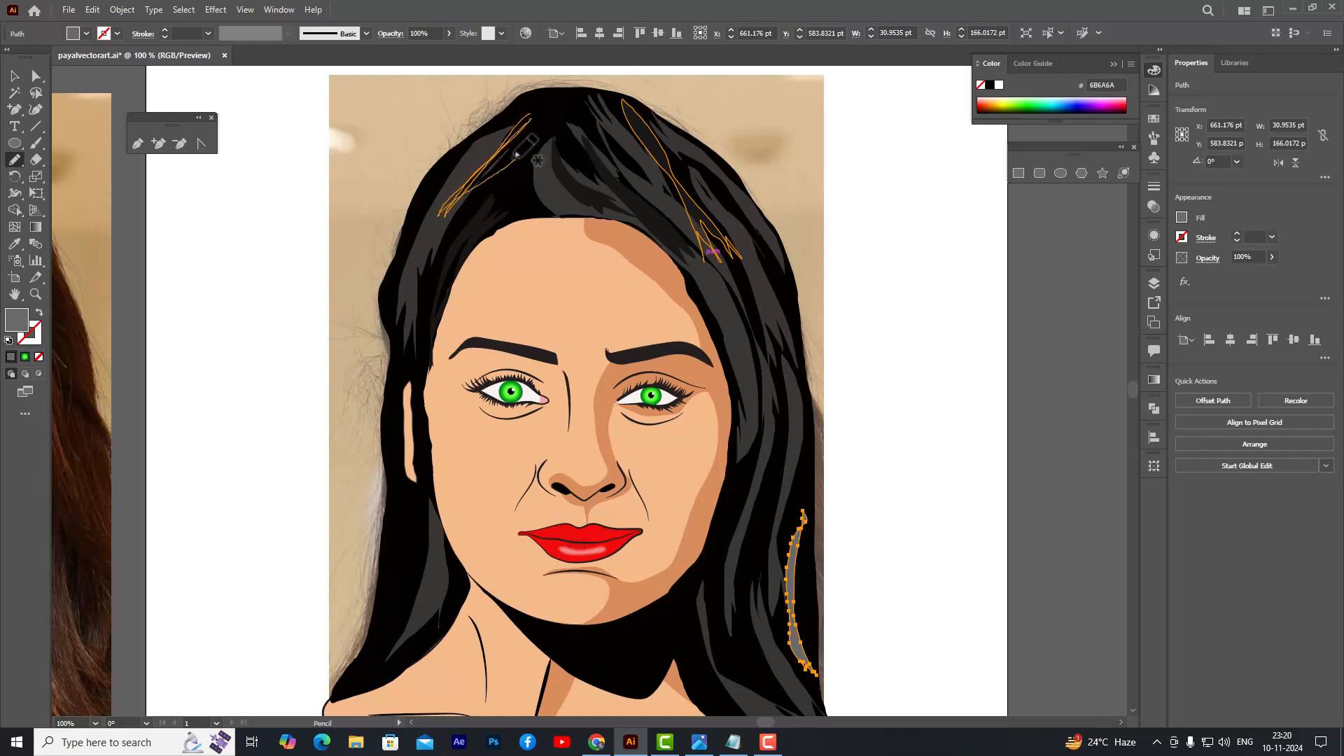
{"action": "left_click_drag", "start_coordinate": [530, 124], "coordinate": [448, 222]}
{"action": "mouse_move", "coordinate": [541, 138]}
{"action": "left_mouse_down"}
{"action": "mouse_move", "coordinate": [527, 133]}
{"action": "mouse_move", "coordinate": [530, 114]}
{"action": "mouse_move", "coordinate": [461, 255]}
{"action": "mouse_move", "coordinate": [538, 157]}
{"action": "left_mouse_up"}
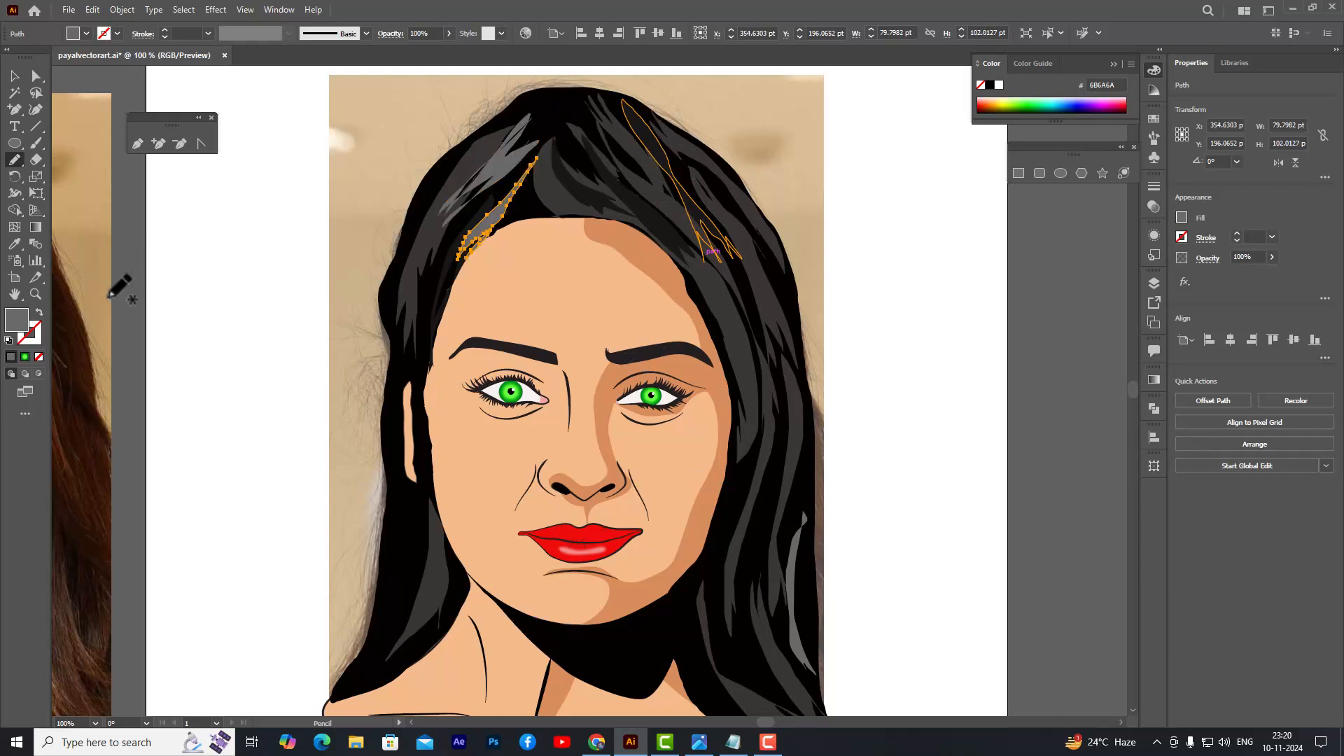
- Recolour the left-hand hairline strand to 161616, draw a strand about 45 by 91 pt beside it below the crown, and deselect it
{"action": "double_click", "coordinate": [16, 322]}
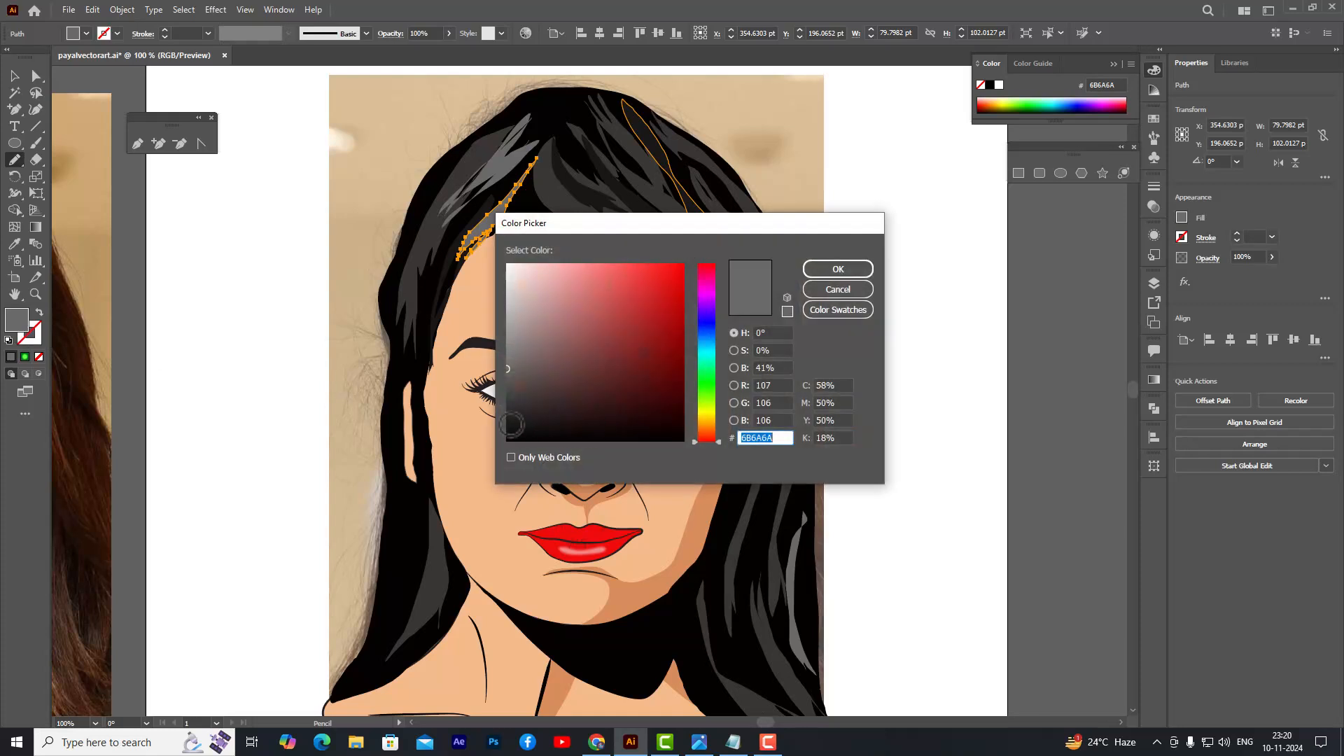
{"action": "left_click", "coordinate": [511, 424]}
{"action": "left_click", "coordinate": [833, 269]}
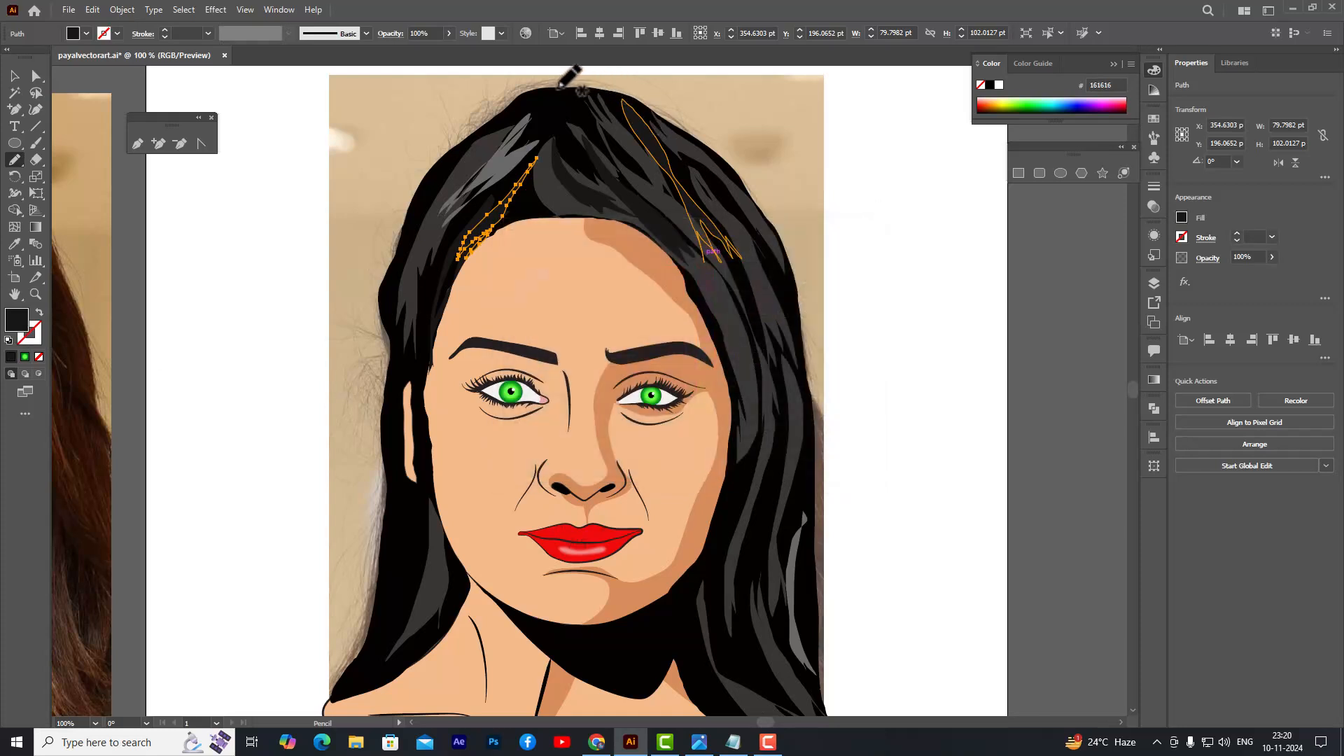
{"action": "mouse_move", "coordinate": [519, 114]}
{"action": "left_mouse_down"}
{"action": "mouse_move", "coordinate": [567, 98]}
{"action": "mouse_move", "coordinate": [619, 196]}
{"action": "mouse_move", "coordinate": [696, 247]}
{"action": "mouse_move", "coordinate": [636, 202]}
{"action": "mouse_move", "coordinate": [697, 235]}
{"action": "mouse_move", "coordinate": [553, 90]}
{"action": "mouse_move", "coordinate": [498, 219]}
{"action": "mouse_move", "coordinate": [531, 185]}
{"action": "mouse_move", "coordinate": [527, 208]}
{"action": "mouse_move", "coordinate": [537, 130]}
{"action": "left_mouse_up"}
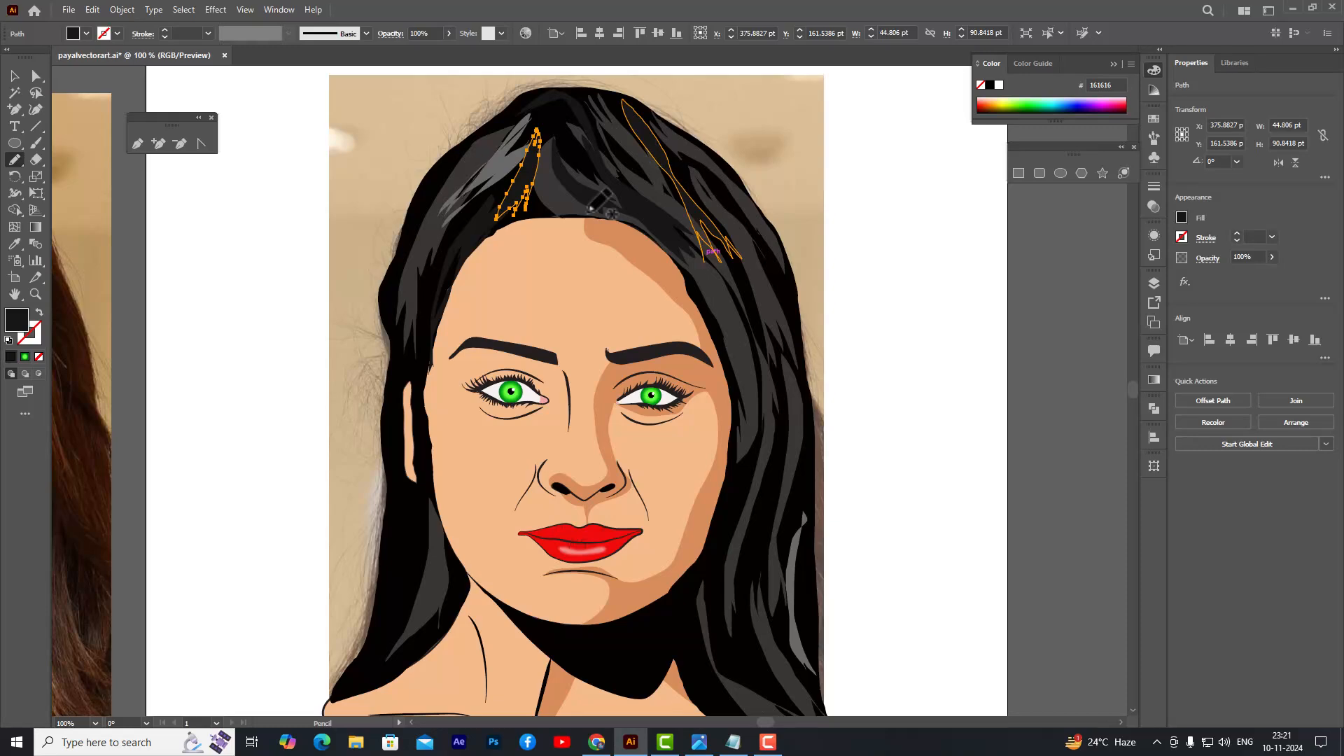
{"action": "left_click", "coordinate": [14, 75]}
{"action": "left_click", "coordinate": [291, 287]}
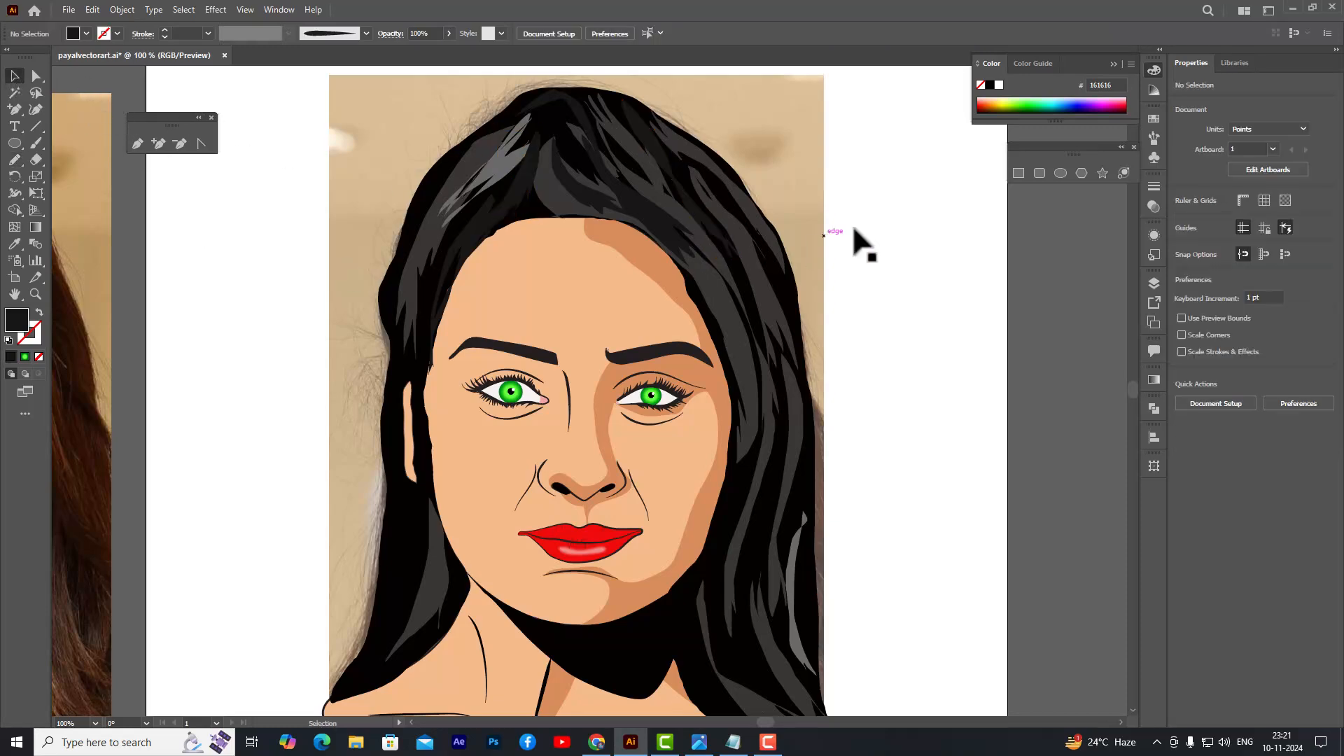
- Set the fill to 545353 and draw a swept highlight about 186 by 224 pt from the parting, plus right-hand strands, the last about 38 by 214 pt
{"action": "scroll", "coordinate": [784, 219], "scroll_direction": "down", "scroll_amount": 2}
{"action": "scroll", "coordinate": [742, 213], "scroll_direction": "up", "scroll_amount": 1}
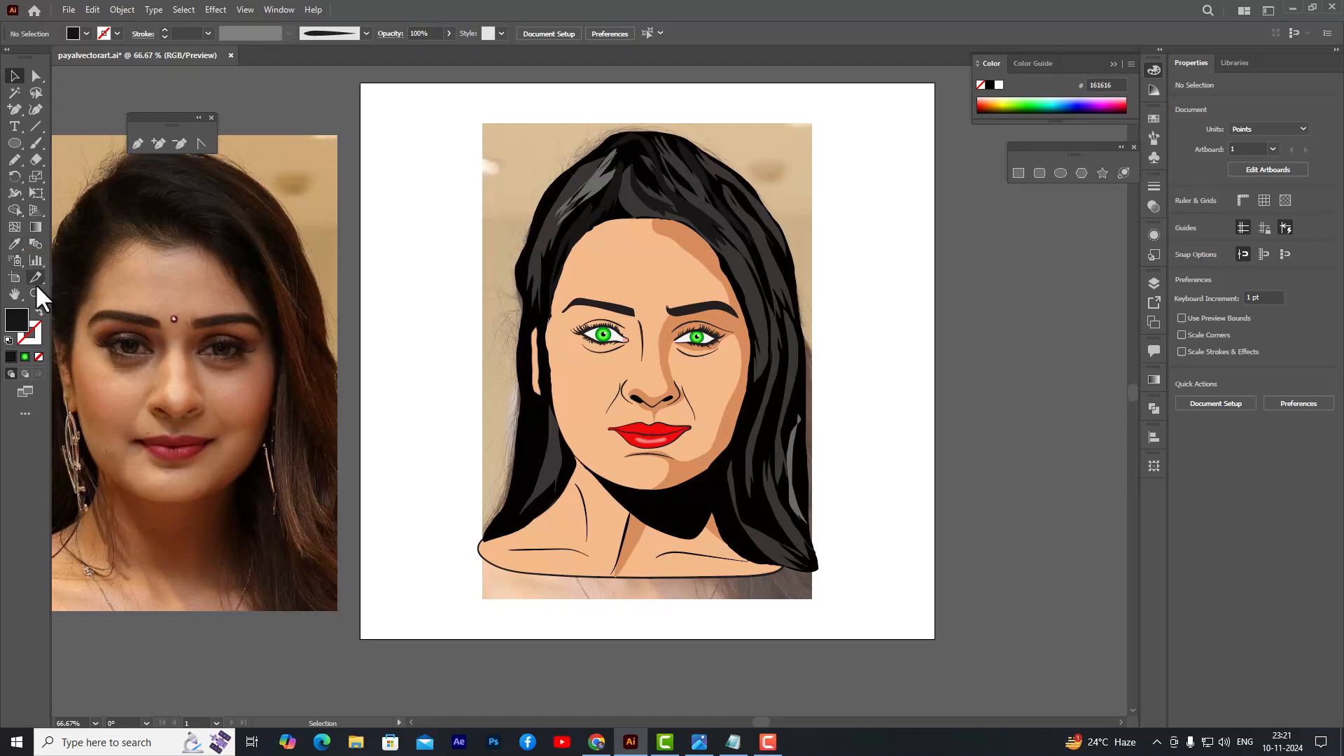
{"action": "double_click", "coordinate": [15, 322]}
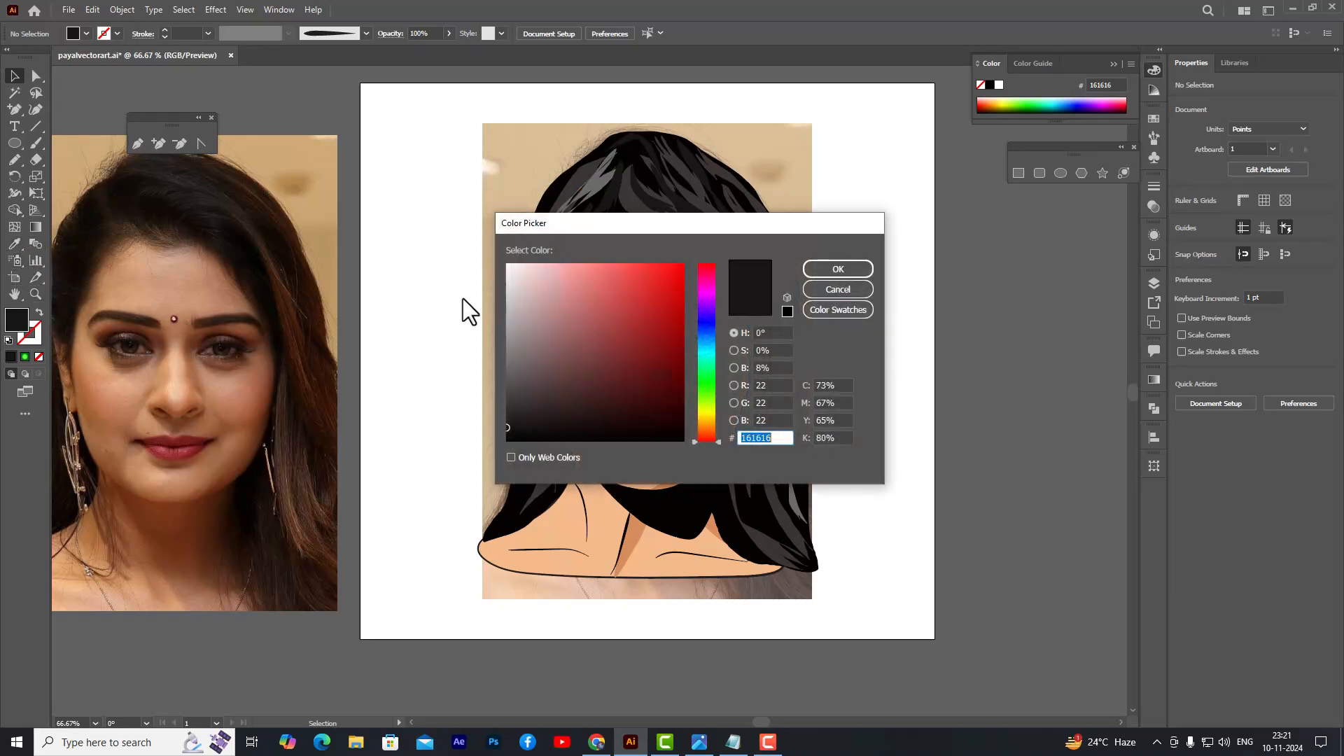
{"action": "left_click", "coordinate": [508, 381]}
{"action": "left_click", "coordinate": [837, 269]}
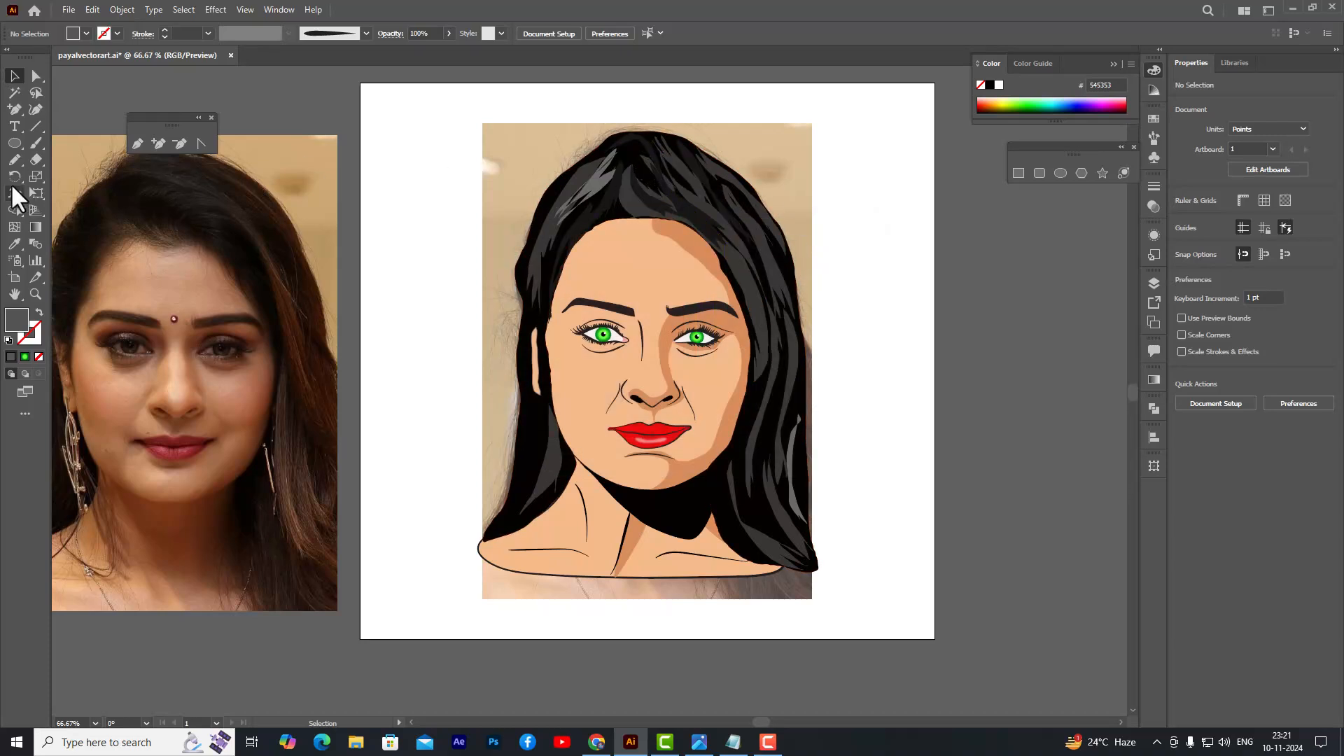
{"action": "left_click", "coordinate": [15, 160]}
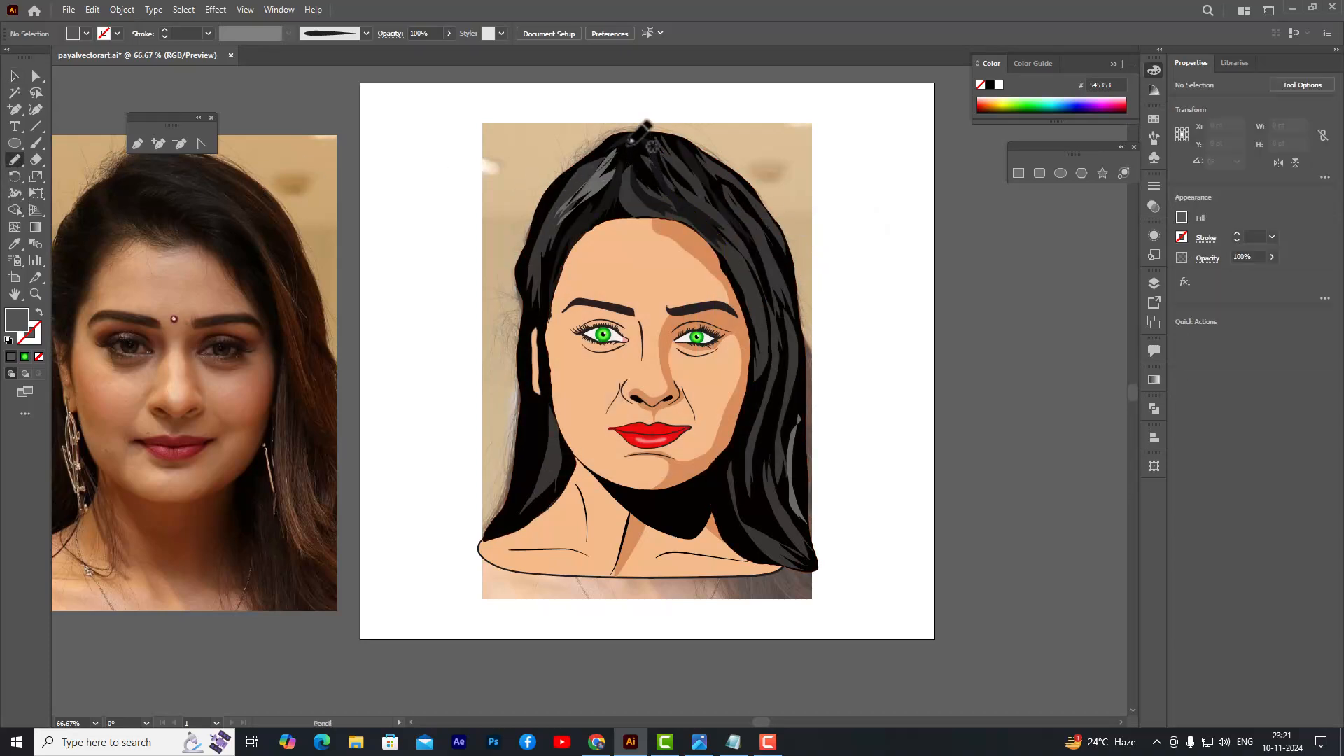
{"action": "mouse_move", "coordinate": [628, 138]}
{"action": "left_mouse_down"}
{"action": "mouse_move", "coordinate": [628, 183]}
{"action": "mouse_move", "coordinate": [706, 224]}
{"action": "mouse_move", "coordinate": [737, 285]}
{"action": "mouse_move", "coordinate": [711, 208]}
{"action": "mouse_move", "coordinate": [741, 273]}
{"action": "mouse_move", "coordinate": [725, 210]}
{"action": "mouse_move", "coordinate": [637, 184]}
{"action": "mouse_move", "coordinate": [625, 138]}
{"action": "left_mouse_up"}
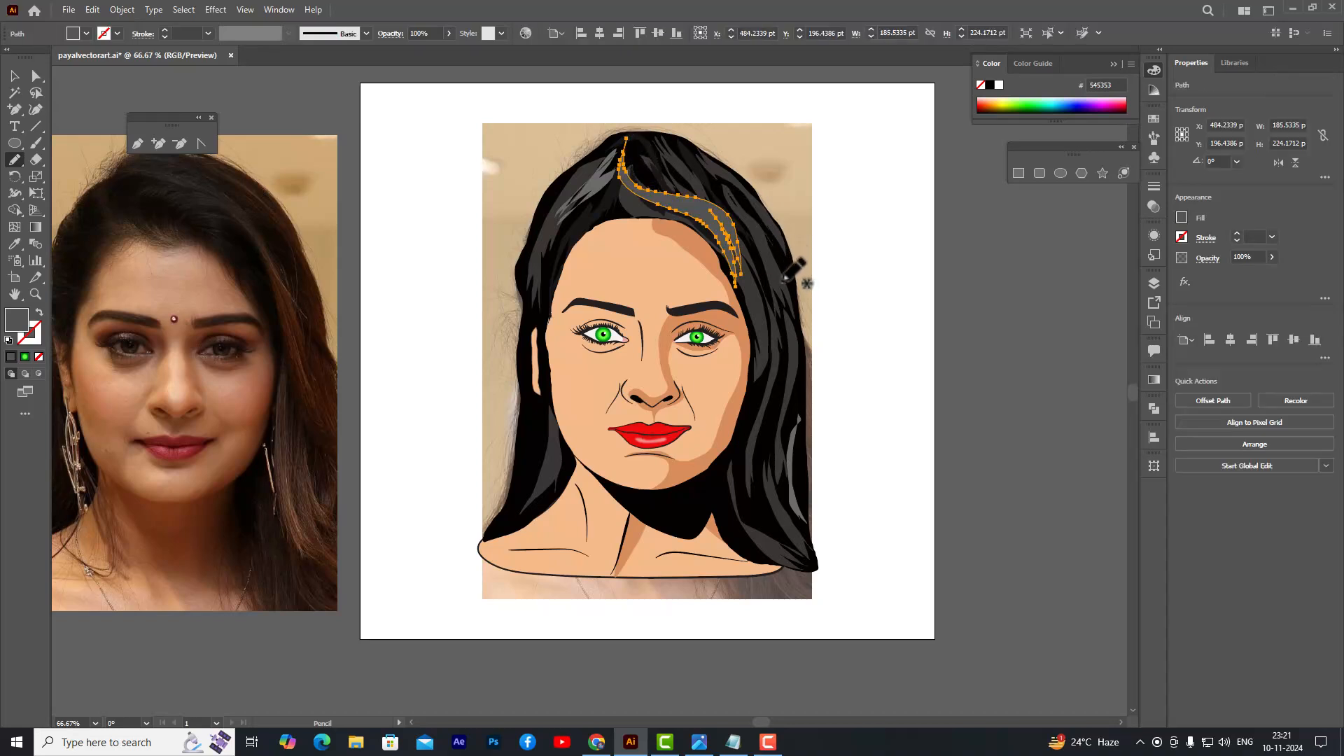
{"action": "mouse_move", "coordinate": [781, 344]}
{"action": "left_mouse_down"}
{"action": "mouse_move", "coordinate": [746, 490]}
{"action": "mouse_move", "coordinate": [787, 396]}
{"action": "mouse_move", "coordinate": [789, 339]}
{"action": "mouse_move", "coordinate": [784, 414]}
{"action": "mouse_move", "coordinate": [781, 330]}
{"action": "left_mouse_up"}
{"action": "mouse_move", "coordinate": [746, 416]}
{"action": "left_mouse_down"}
{"action": "mouse_move", "coordinate": [740, 481]}
{"action": "mouse_move", "coordinate": [766, 365]}
{"action": "mouse_move", "coordinate": [813, 490]}
{"action": "mouse_move", "coordinate": [787, 459]}
{"action": "mouse_move", "coordinate": [783, 484]}
{"action": "mouse_move", "coordinate": [805, 420]}
{"action": "mouse_move", "coordinate": [799, 360]}
{"action": "left_mouse_up"}
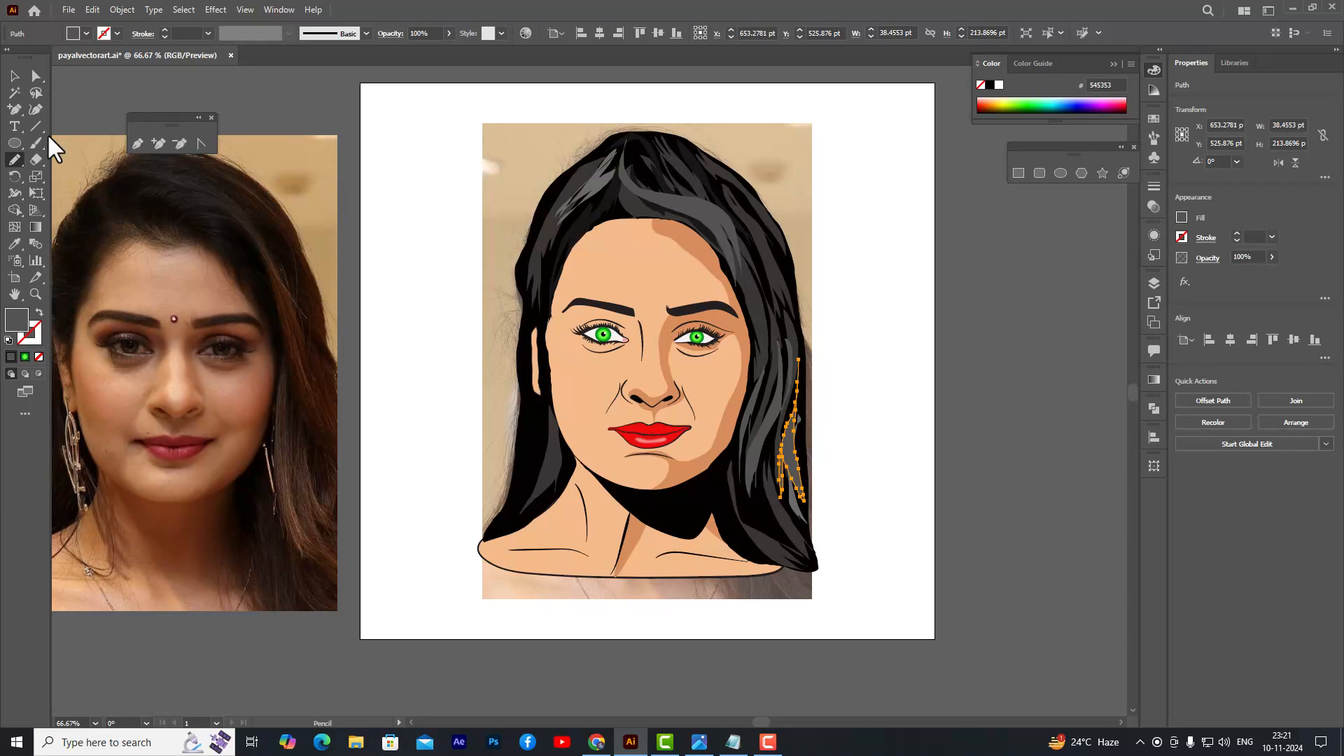
- Recolour the last right-hand strand to 020202 and draw a strand about 52 by 182 pt down the outer lower left-hand hair
{"action": "double_click", "coordinate": [18, 324]}
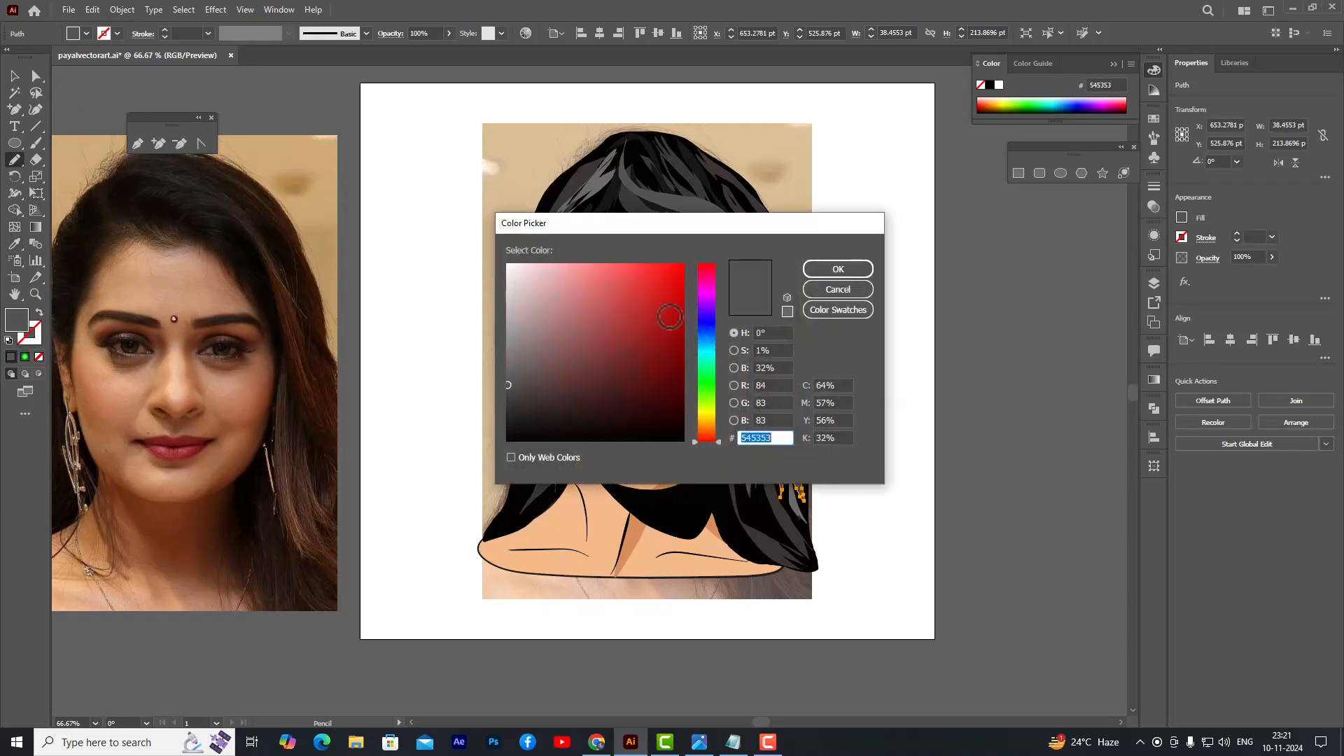
{"action": "left_click", "coordinate": [509, 439]}
{"action": "left_click", "coordinate": [833, 269]}
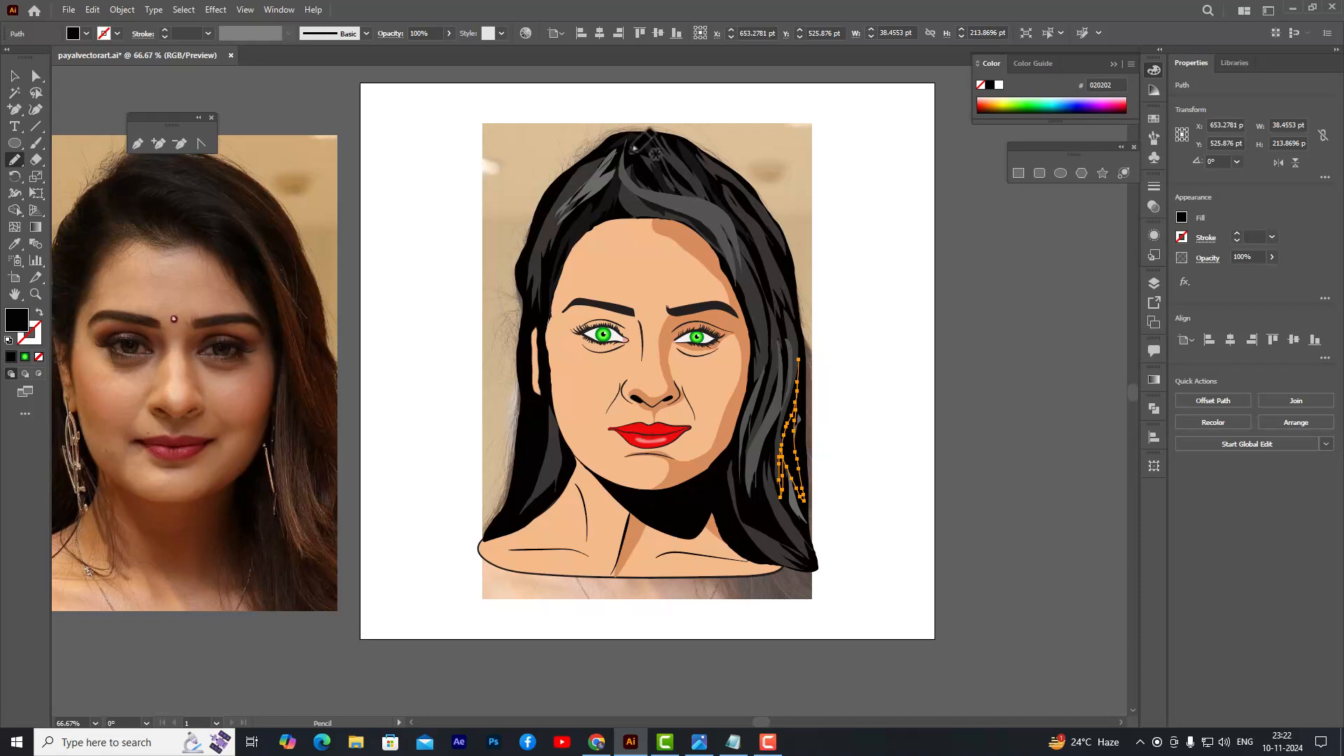
{"action": "scroll", "coordinate": [671, 168], "scroll_direction": "up", "scroll_amount": 1}
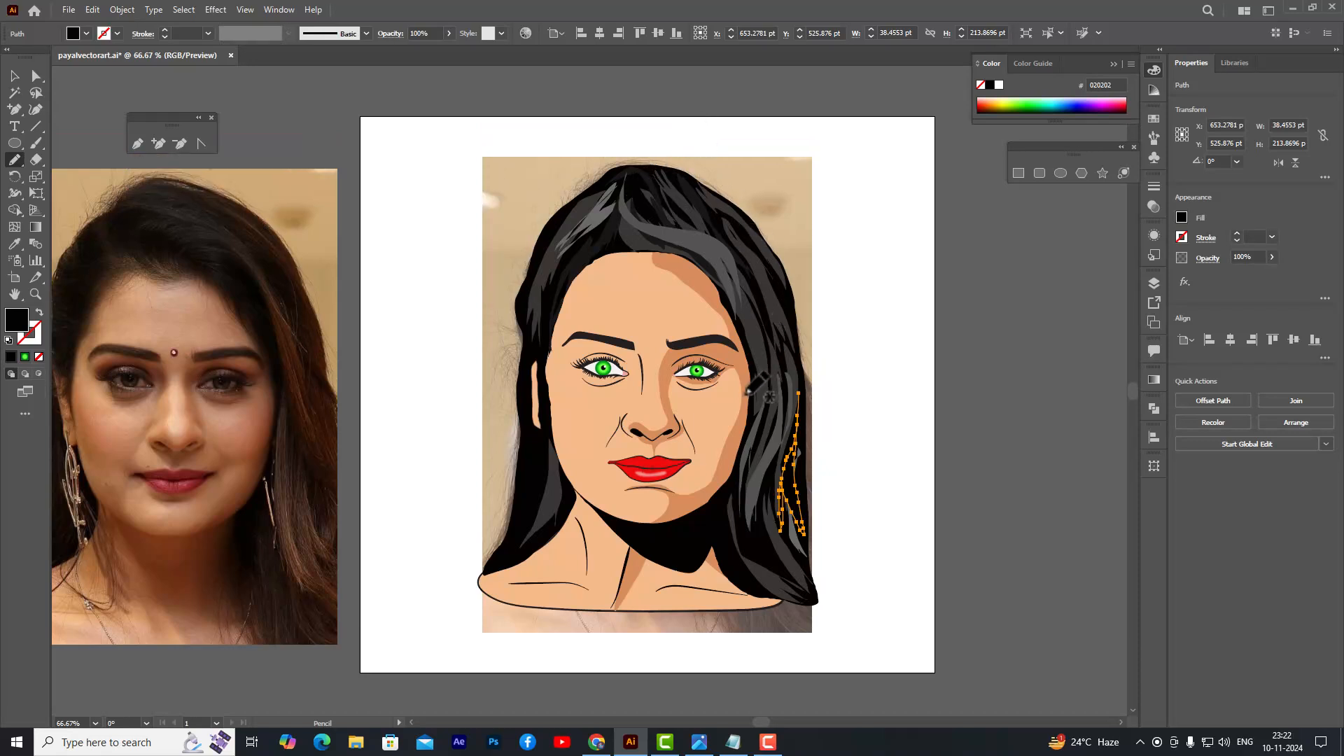
{"action": "mouse_move", "coordinate": [530, 435]}
{"action": "left_mouse_down"}
{"action": "mouse_move", "coordinate": [503, 554]}
{"action": "mouse_move", "coordinate": [536, 499]}
{"action": "mouse_move", "coordinate": [531, 435]}
{"action": "left_mouse_up"}
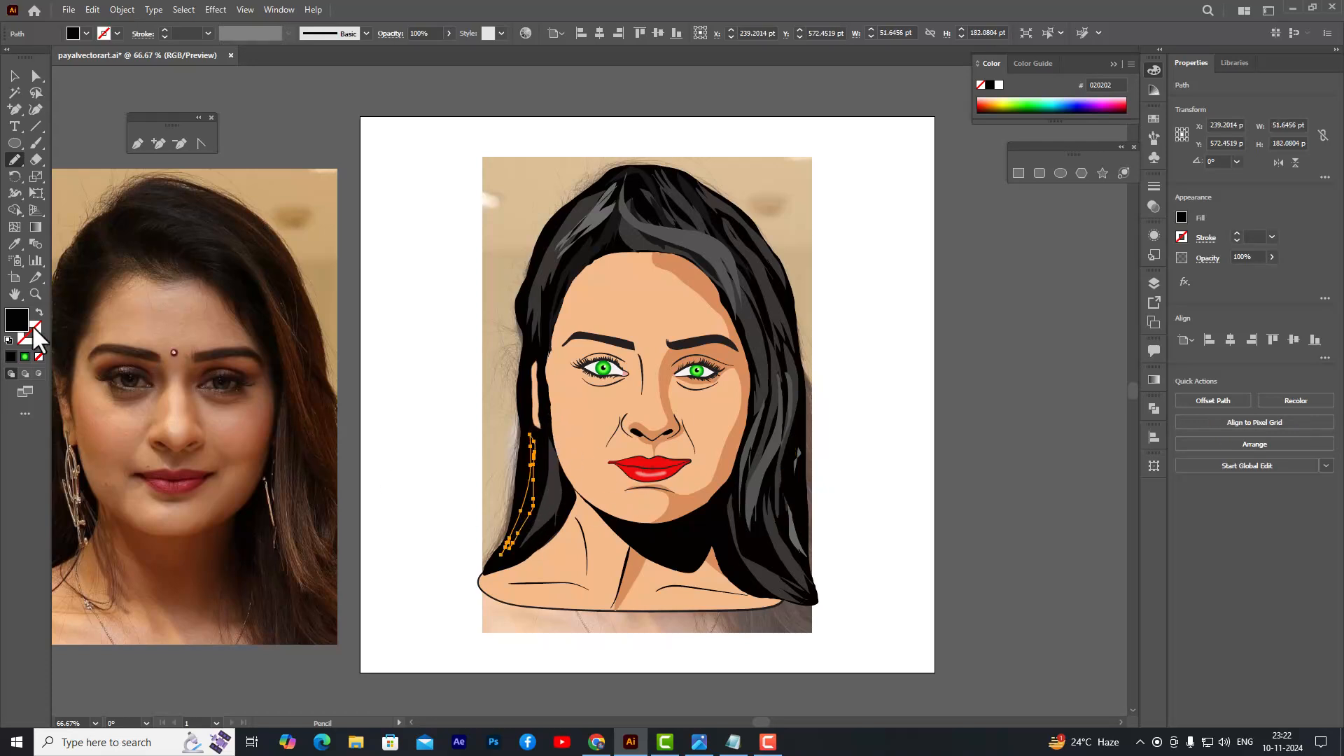
- Recolour the lower left-hand strand to 2D2D2D, draw strands about 61 by 150 pt beside it and 148 by 154 pt from the crown, and deselect
{"action": "double_click", "coordinate": [18, 322]}
{"action": "left_click", "coordinate": [509, 409]}
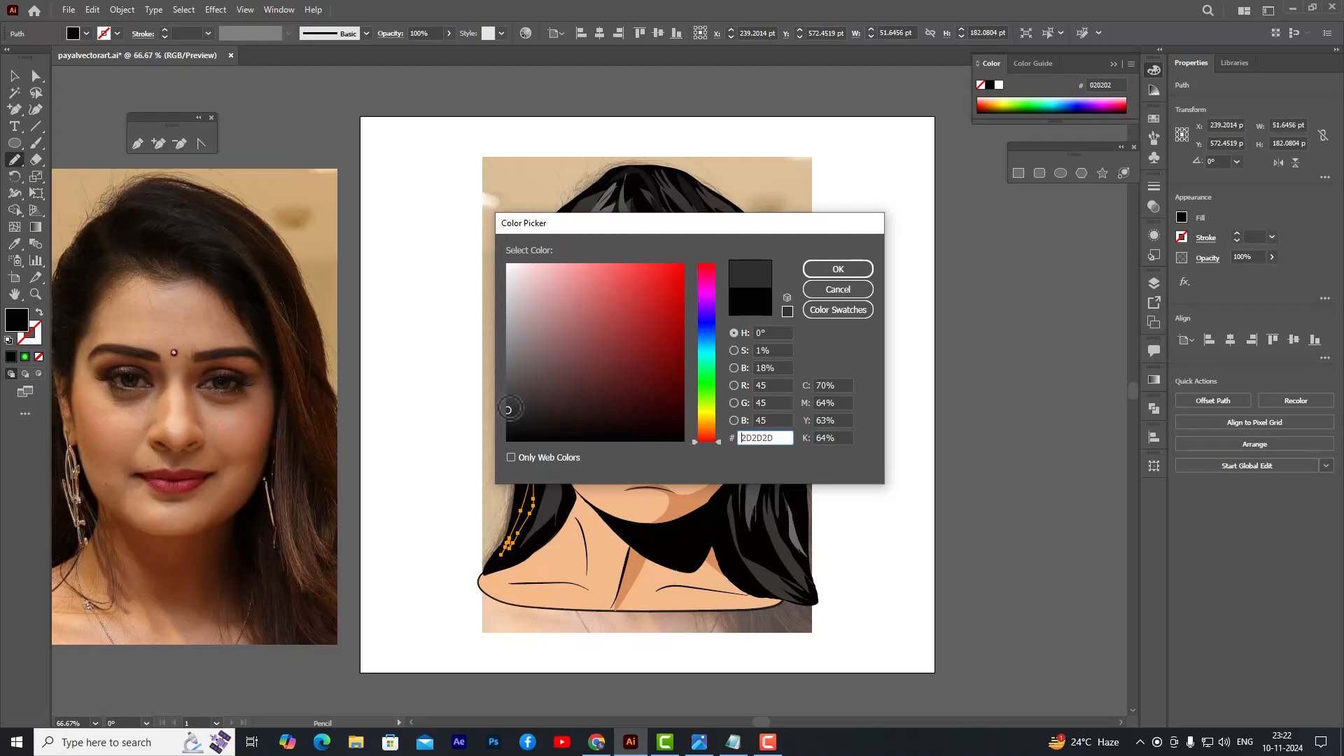
{"action": "left_click", "coordinate": [837, 270]}
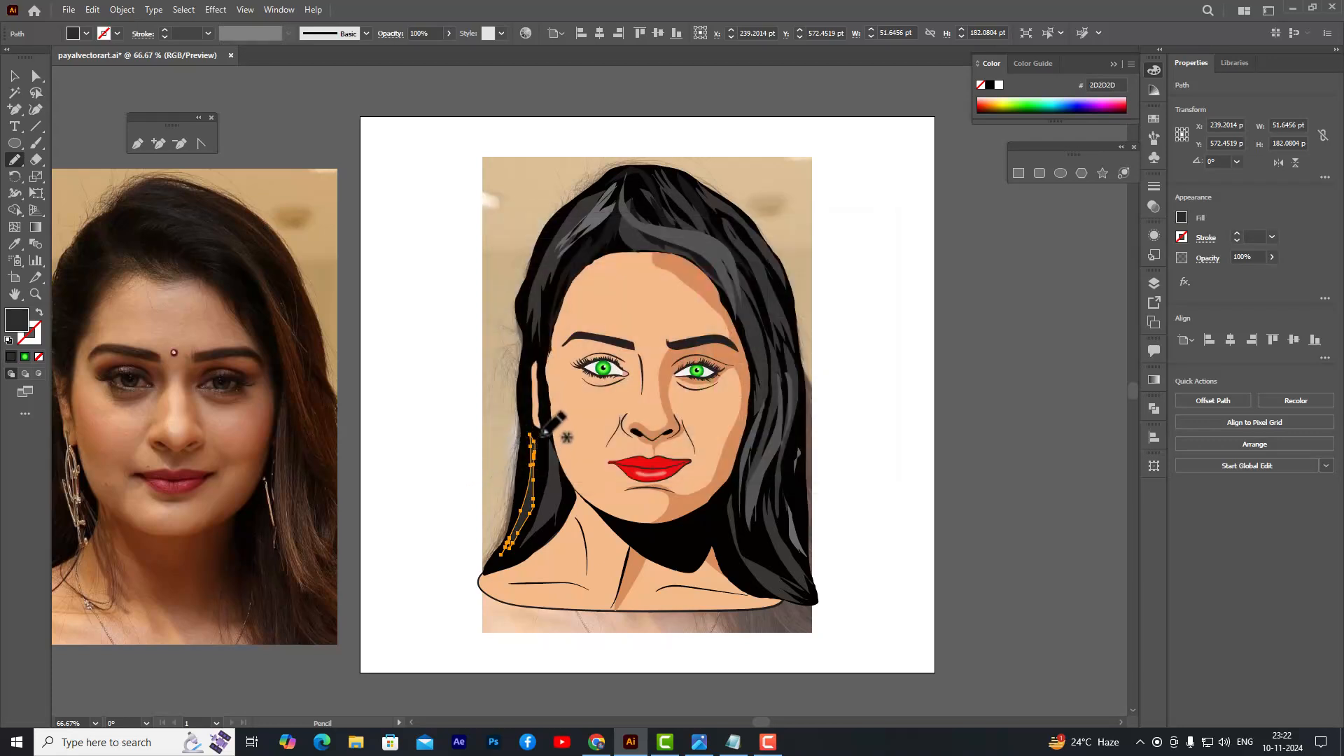
{"action": "mouse_move", "coordinate": [541, 436]}
{"action": "left_mouse_down"}
{"action": "mouse_move", "coordinate": [527, 532]}
{"action": "mouse_move", "coordinate": [560, 494]}
{"action": "mouse_move", "coordinate": [566, 510]}
{"action": "mouse_move", "coordinate": [541, 436]}
{"action": "left_mouse_up"}
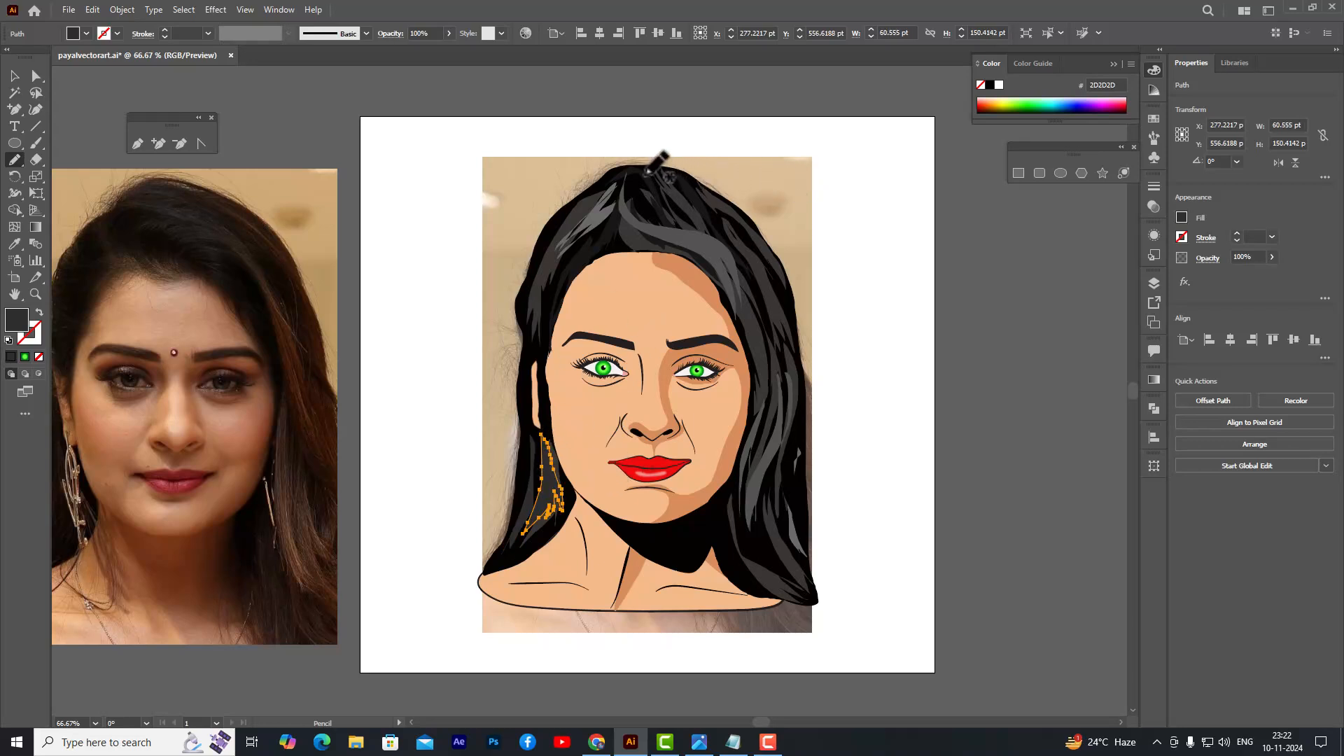
{"action": "mouse_move", "coordinate": [635, 181]}
{"action": "left_mouse_down"}
{"action": "mouse_move", "coordinate": [703, 211]}
{"action": "mouse_move", "coordinate": [728, 258]}
{"action": "mouse_move", "coordinate": [707, 207]}
{"action": "mouse_move", "coordinate": [648, 171]}
{"action": "mouse_move", "coordinate": [635, 179]}
{"action": "left_mouse_up"}
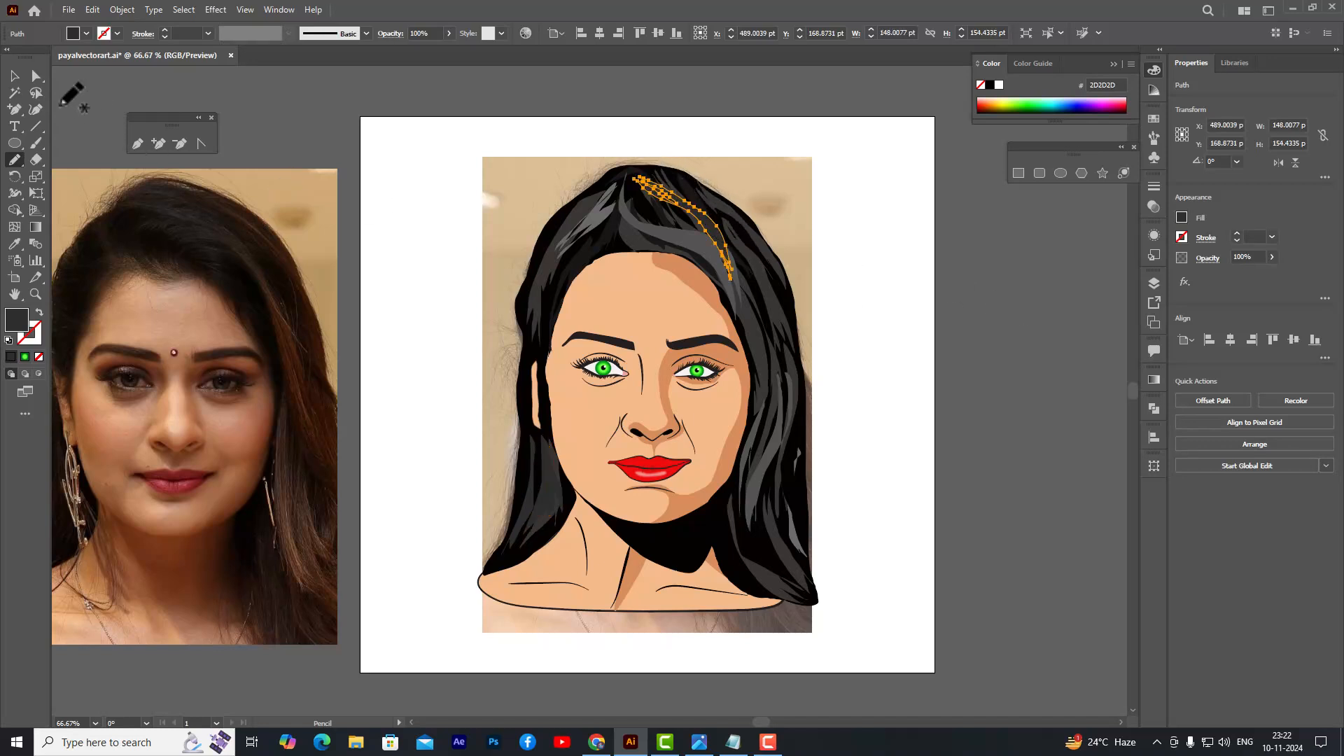
{"action": "left_click", "coordinate": [14, 75]}
{"action": "left_click", "coordinate": [872, 217]}
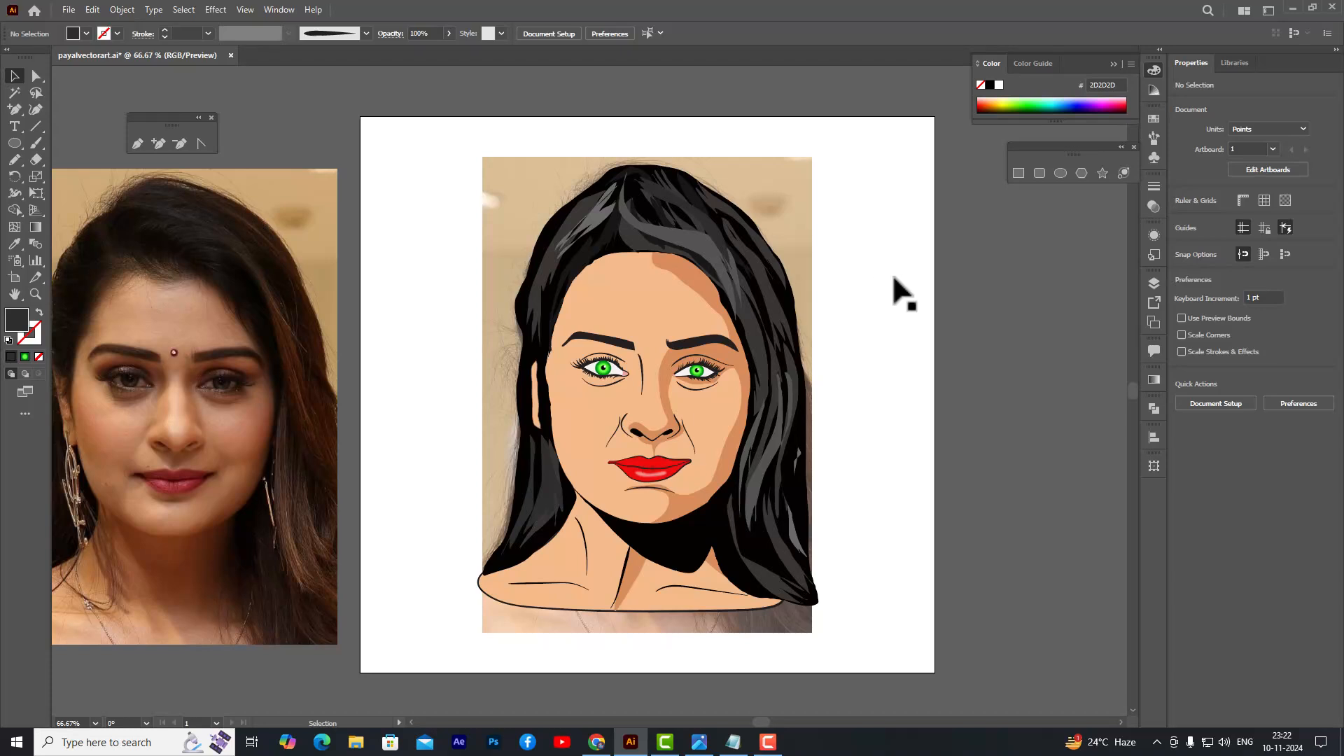
- Lower the opacity of everything on the hairshades layer to roughly half and deselect it
{"action": "left_click", "coordinate": [1151, 286]}
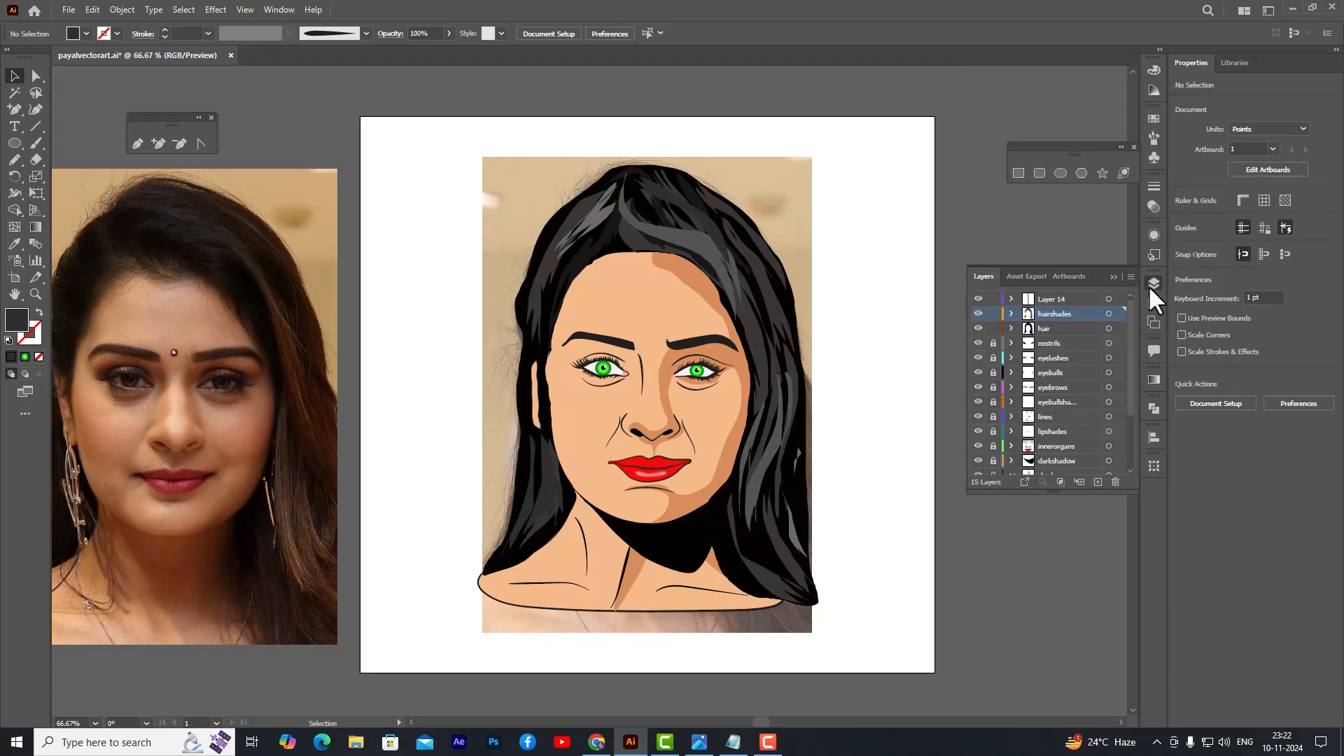
{"action": "left_click", "coordinate": [979, 313]}
{"action": "left_click", "coordinate": [978, 314]}
{"action": "left_click", "coordinate": [448, 32]}
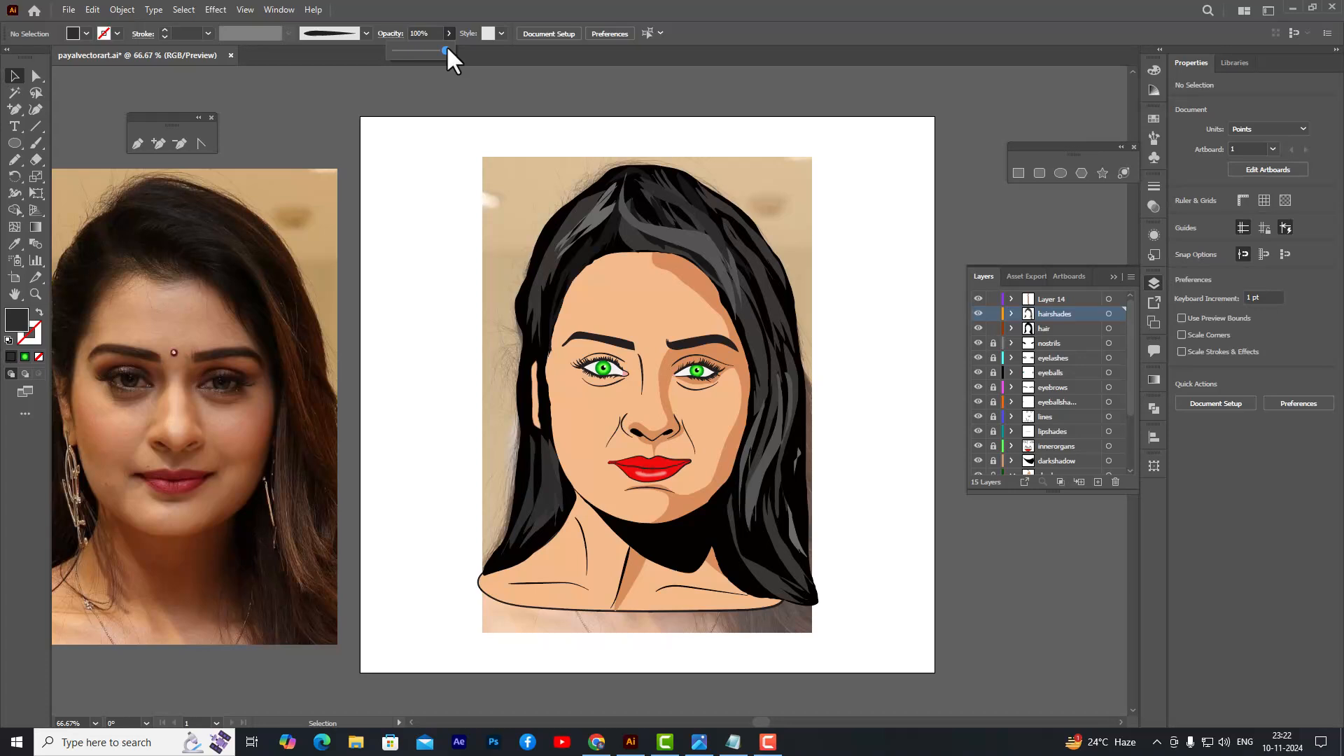
{"action": "left_click", "coordinate": [1108, 314]}
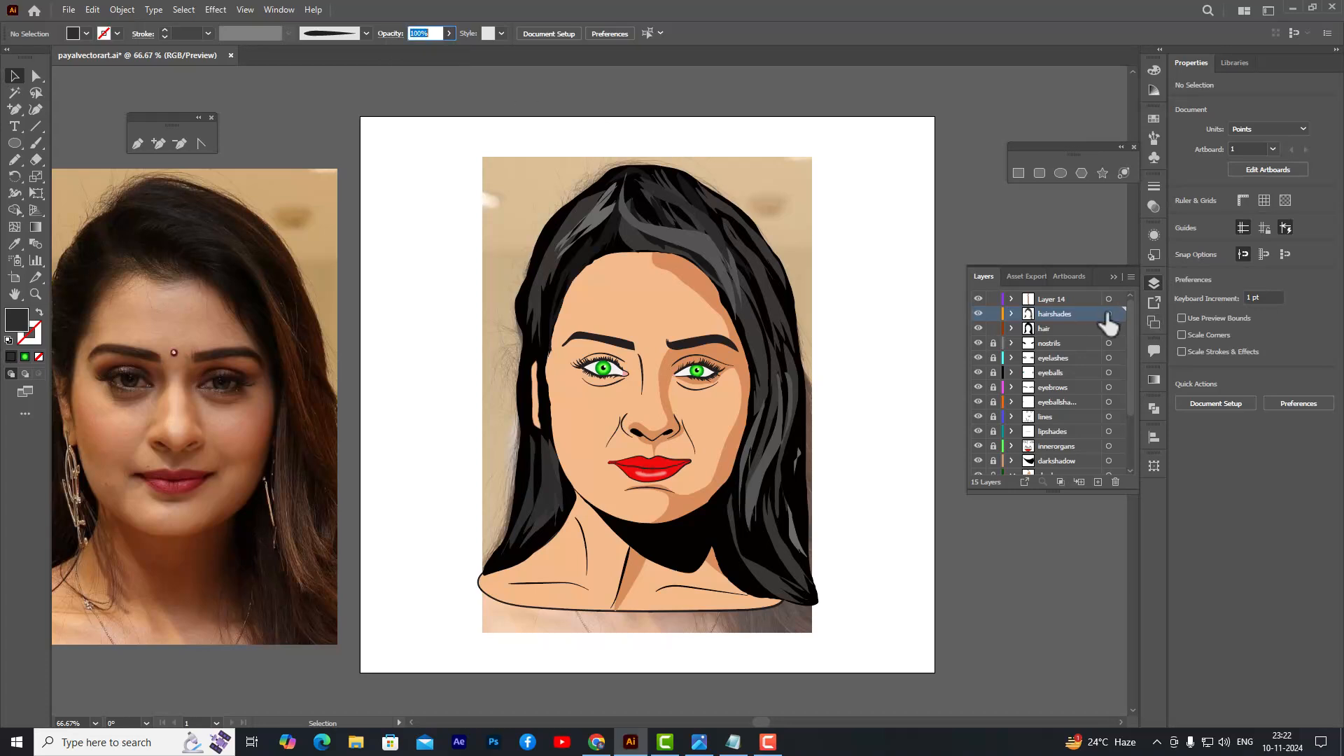
{"action": "left_click", "coordinate": [1108, 315]}
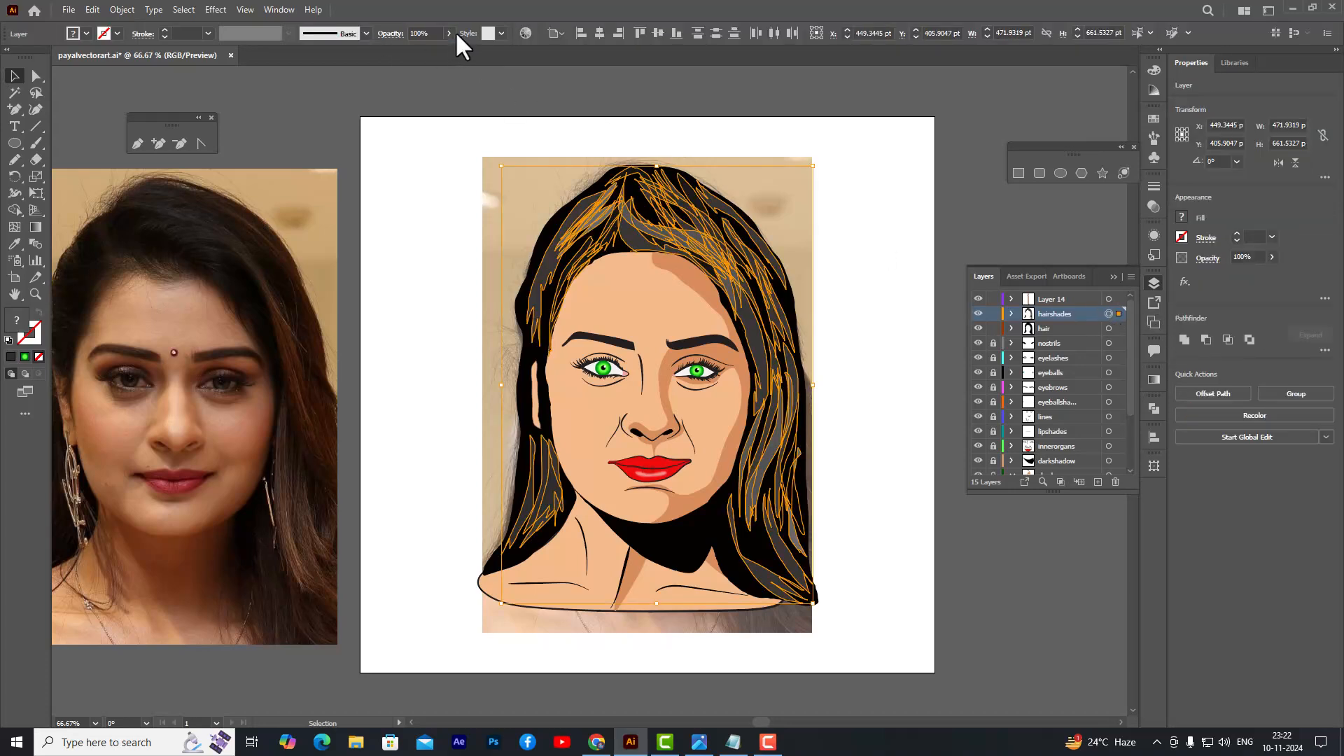
{"action": "left_click", "coordinate": [450, 33]}
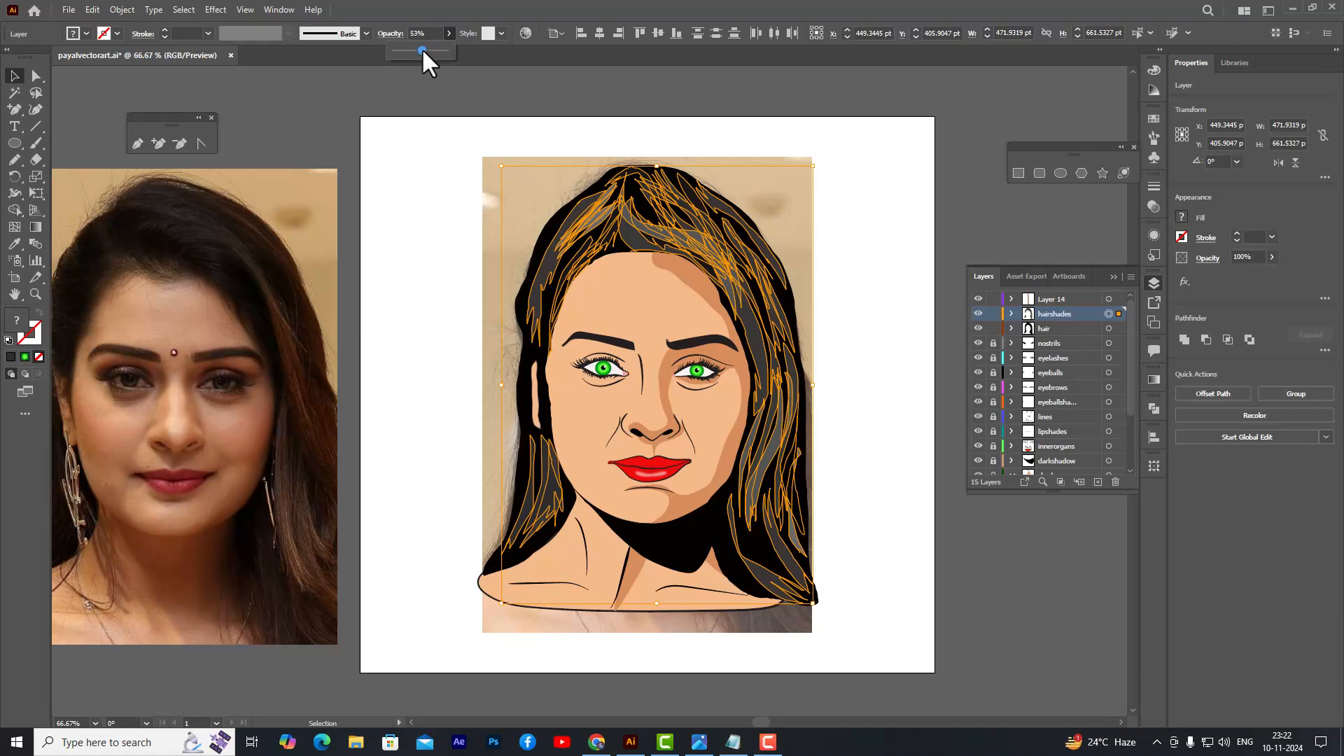
{"action": "left_click_drag", "start_coordinate": [421, 50], "coordinate": [417, 50]}
{"action": "left_click", "coordinate": [655, 95]}
{"action": "left_click", "coordinate": [655, 95]}
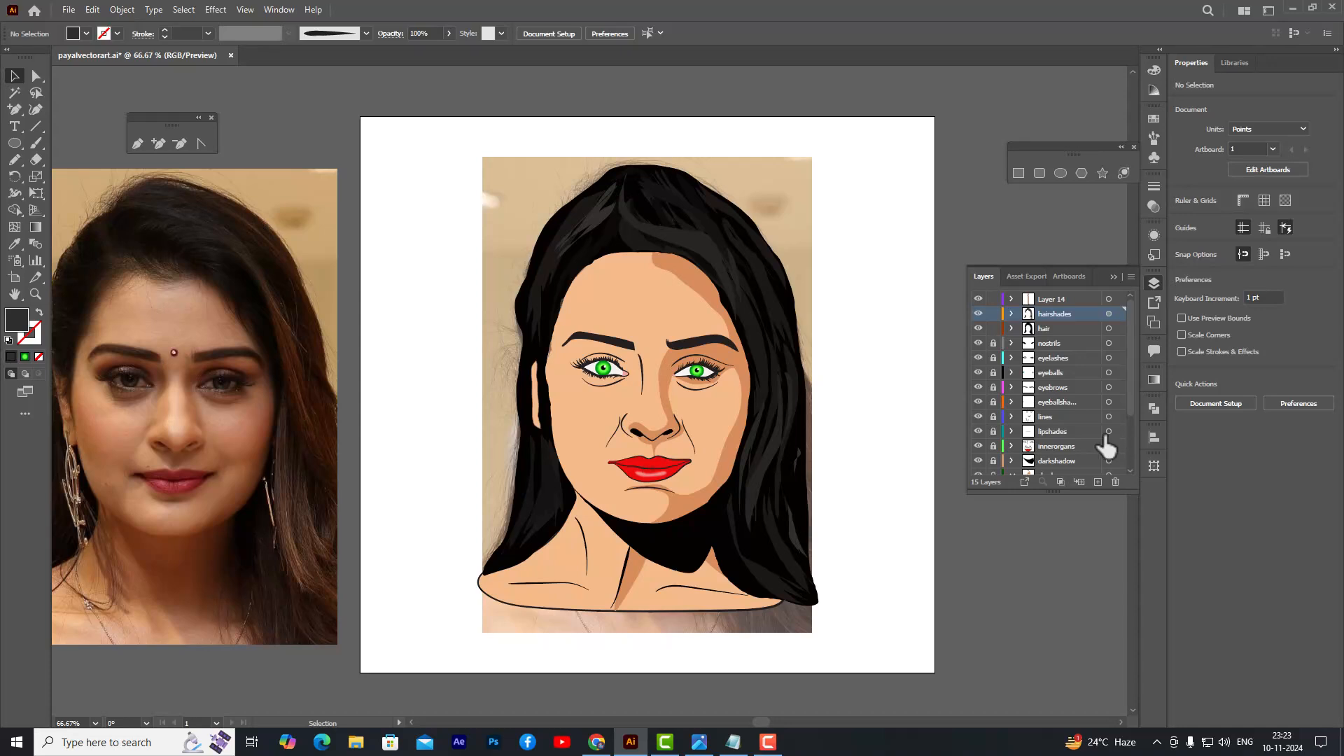
- Hide the reference photo on Layer 1 so only the vector portrait shows
{"action": "left_click", "coordinate": [1063, 416]}
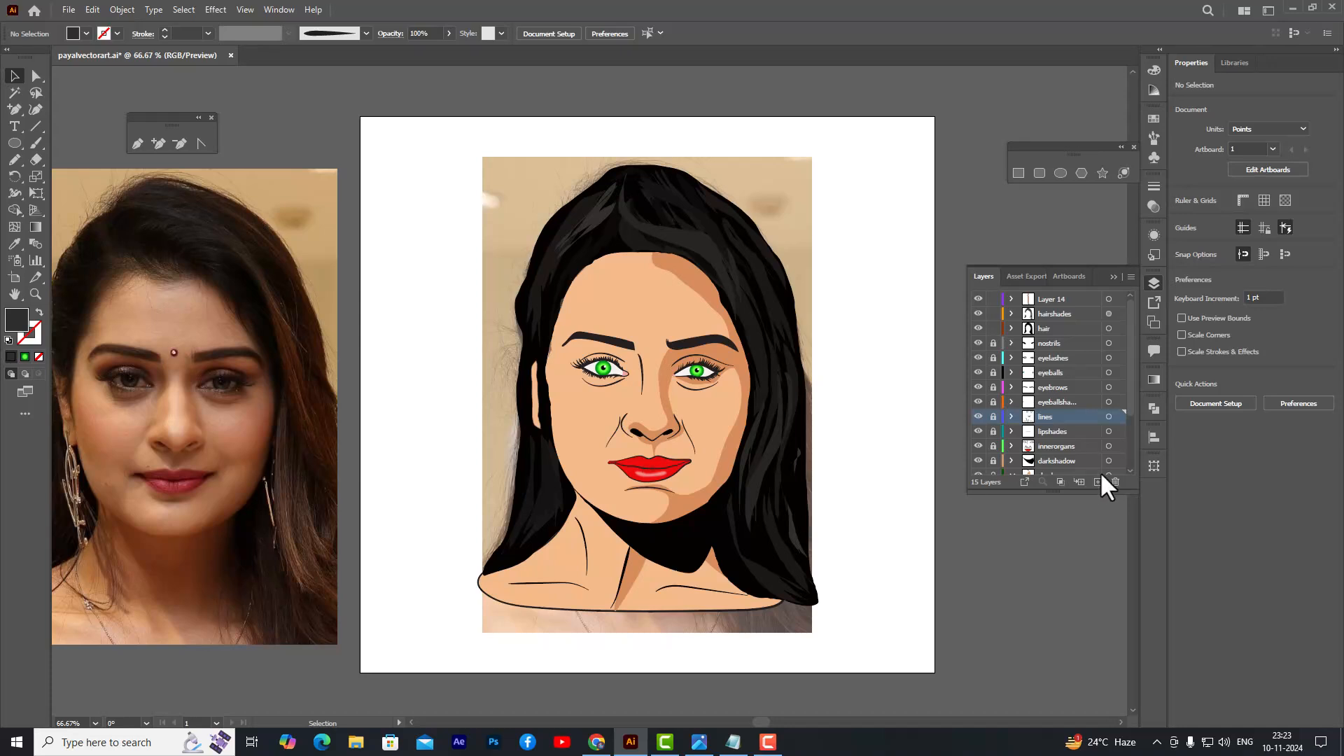
{"action": "scroll", "coordinate": [1077, 426], "scroll_direction": "down", "scroll_amount": 3}
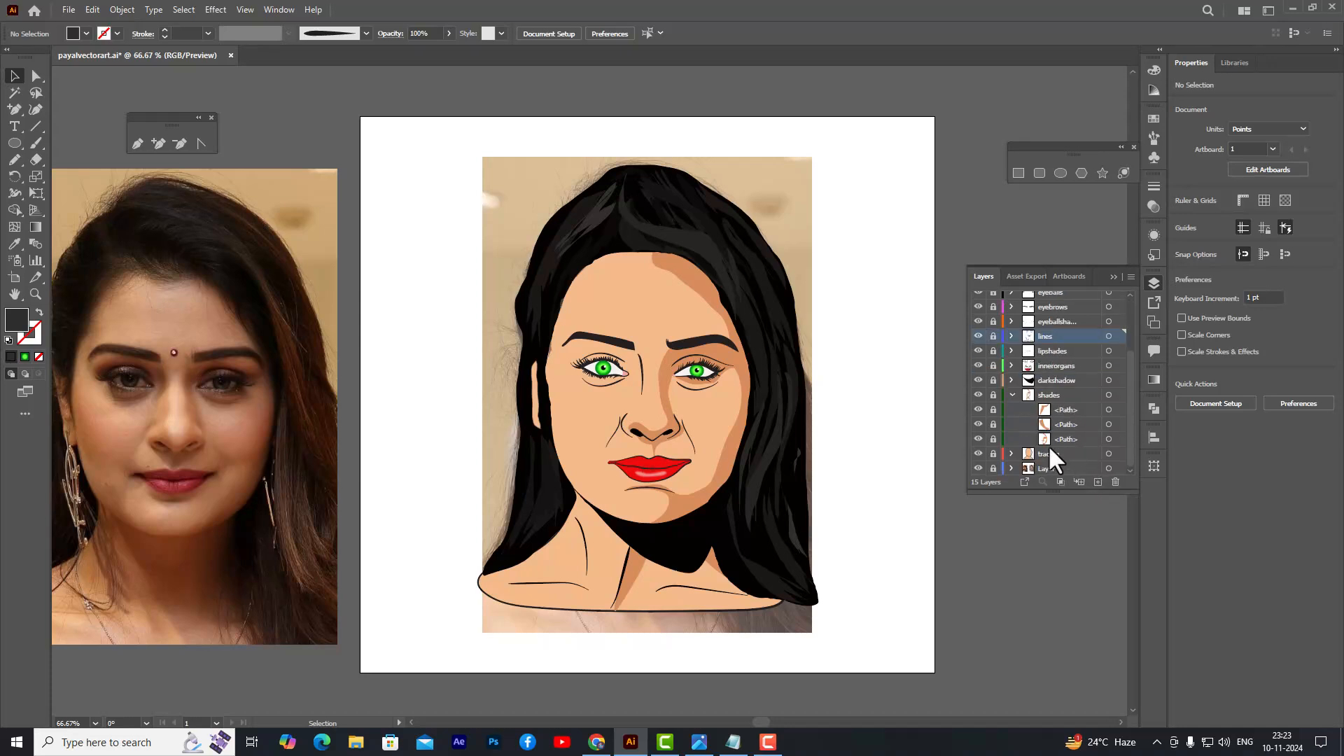
{"action": "left_click", "coordinate": [978, 469]}
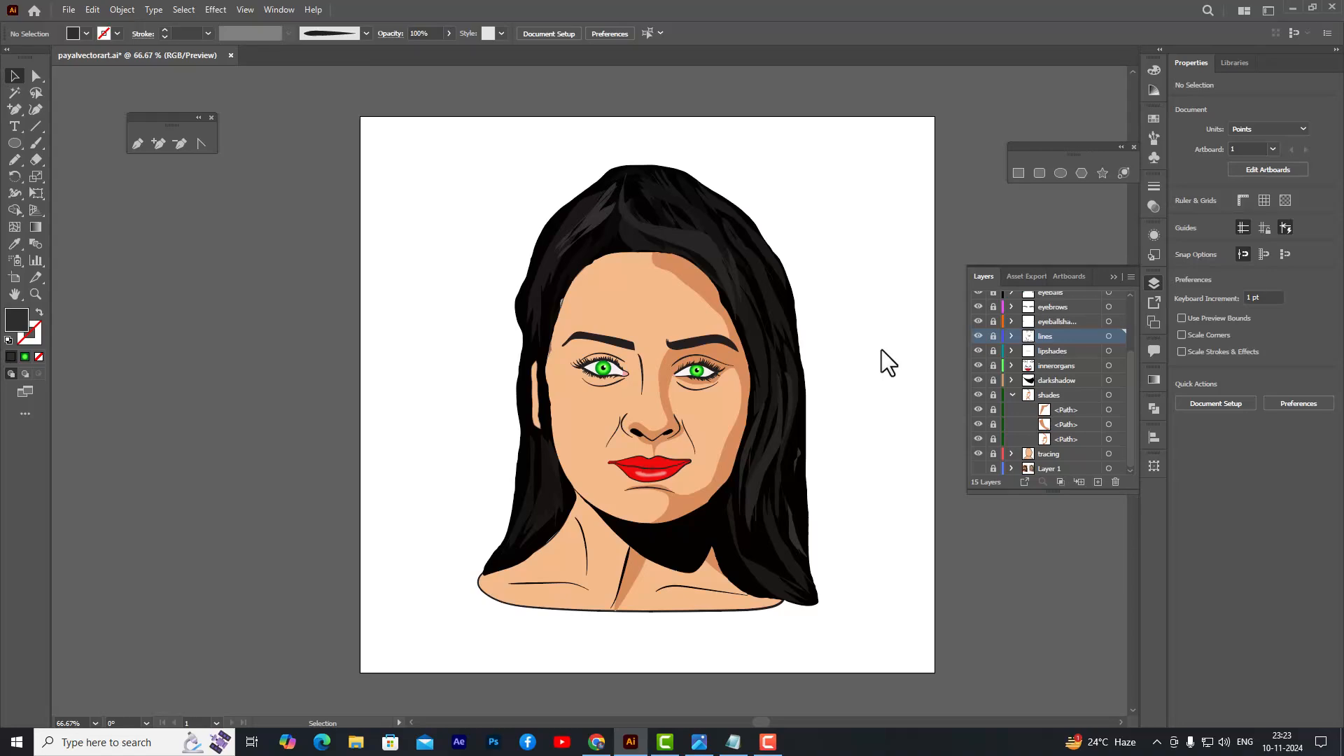
- Unlock and expand the lines layer to allow Pencil drawing at the right-hand corner of the mouth
{"action": "scroll", "coordinate": [825, 476], "scroll_direction": "up", "scroll_amount": 1, "text": "alt"}
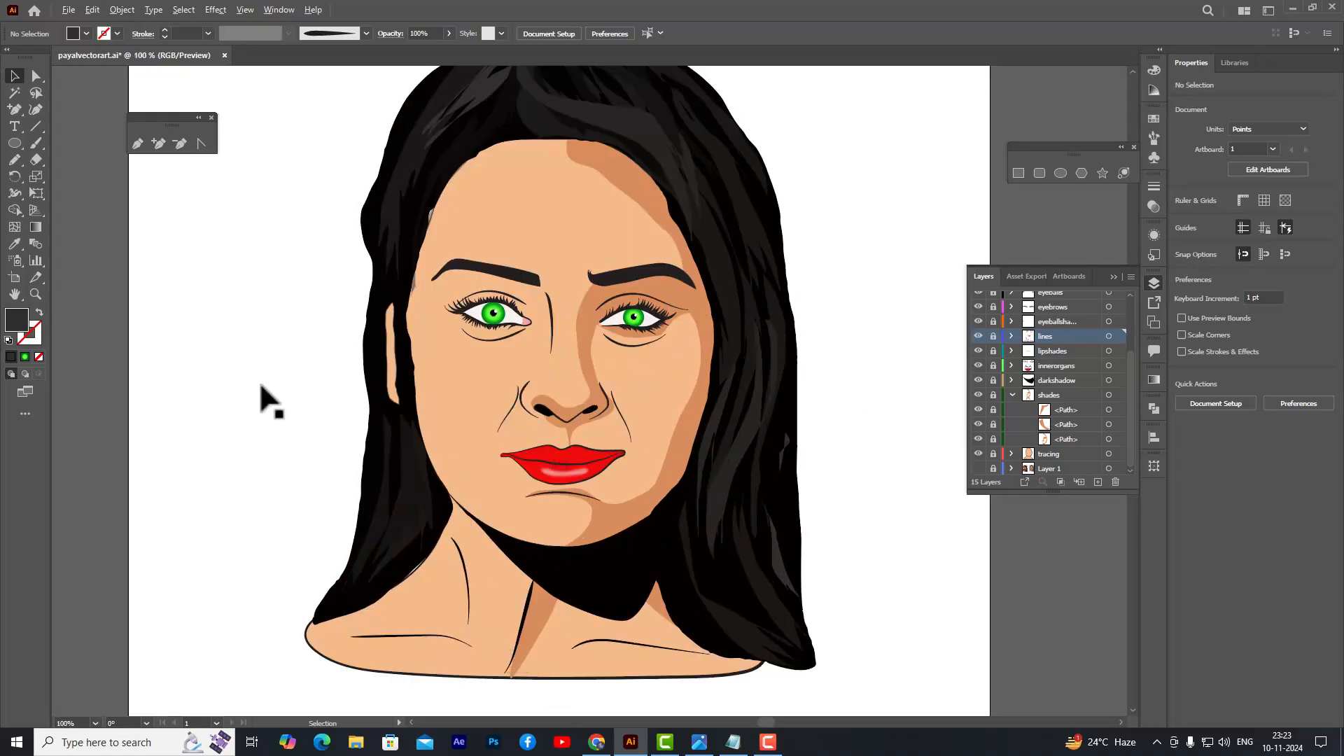
{"action": "scroll", "coordinate": [262, 389], "scroll_direction": "up", "scroll_amount": 2, "text": "alt"}
{"action": "scroll", "coordinate": [561, 447], "scroll_direction": "down", "scroll_amount": 3, "text": "alt"}
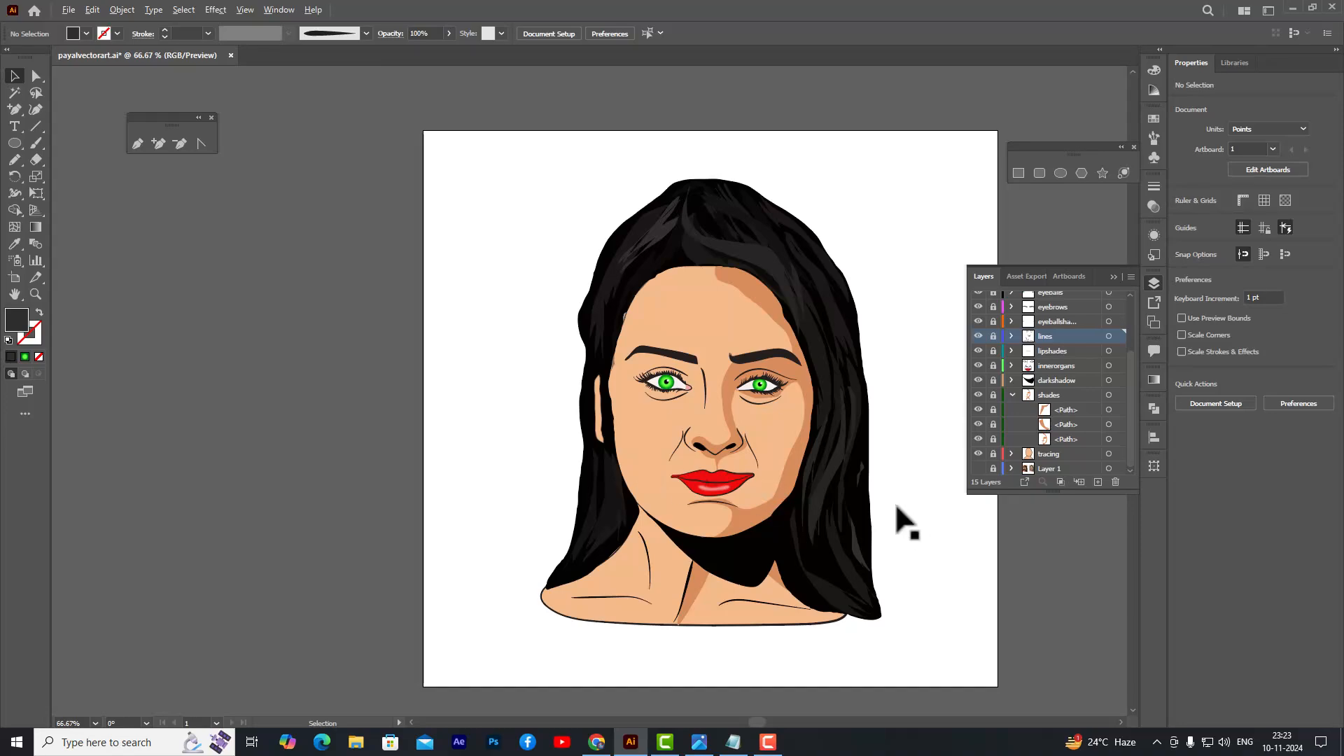
{"action": "scroll", "coordinate": [896, 506], "scroll_direction": "up", "scroll_amount": 1, "text": "alt"}
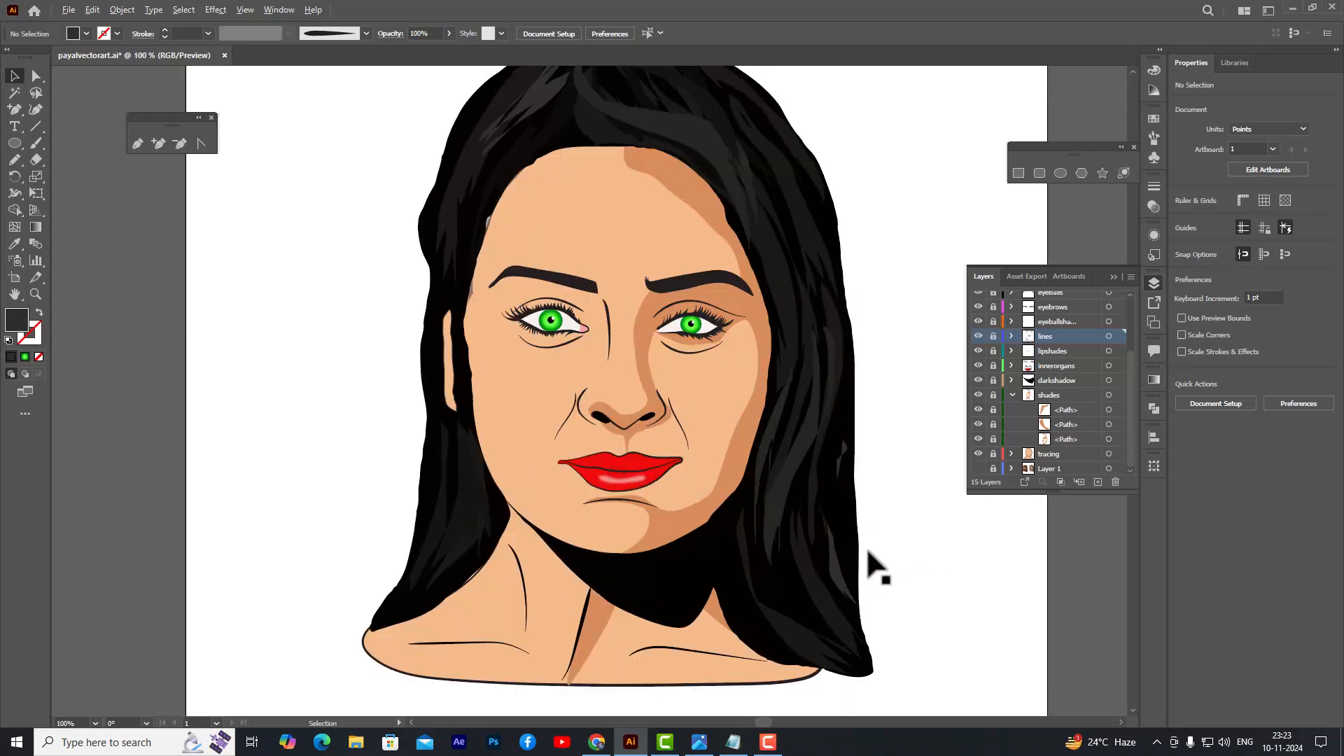
{"action": "scroll", "coordinate": [870, 550], "scroll_direction": "up", "scroll_amount": 1, "text": "alt"}
{"action": "scroll", "coordinate": [875, 532], "scroll_direction": "down", "scroll_amount": 1, "text": "alt"}
{"action": "scroll", "coordinate": [735, 498], "scroll_direction": "up", "scroll_amount": 1}
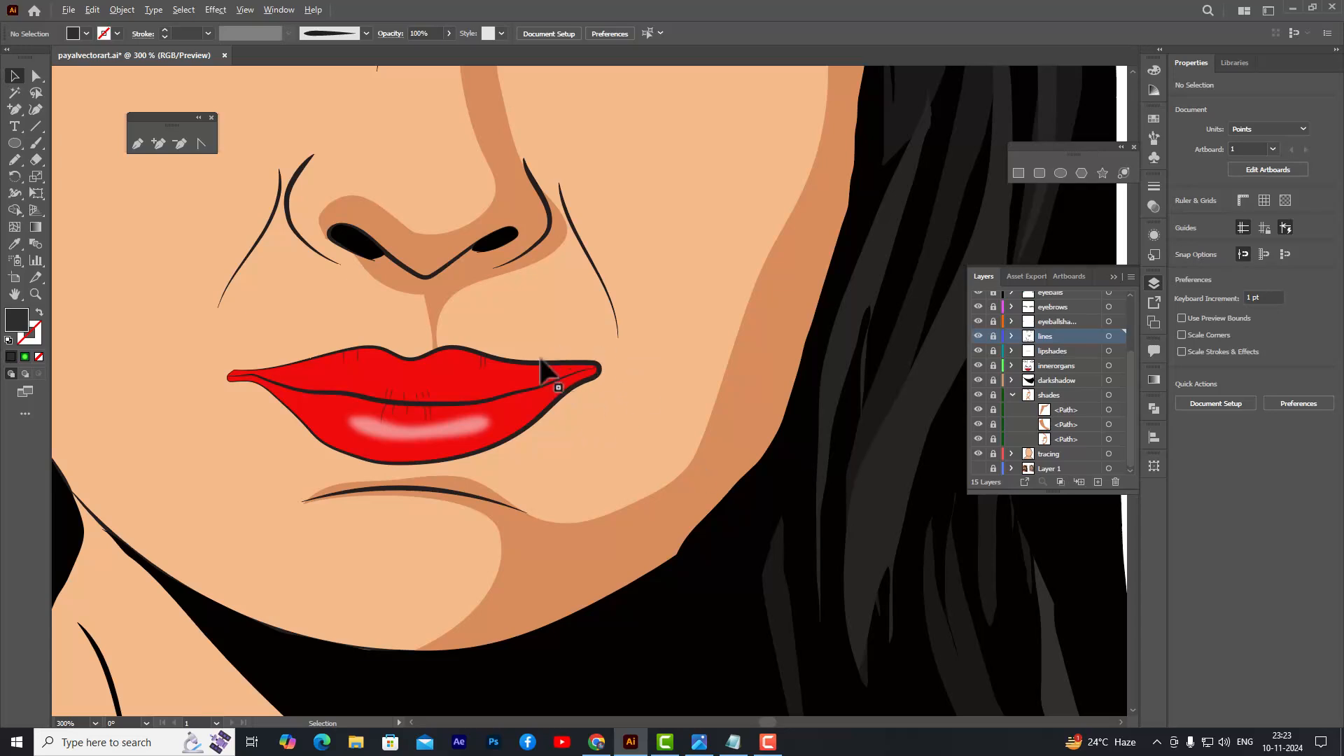
{"action": "scroll", "coordinate": [545, 371], "scroll_direction": "up", "scroll_amount": 1}
{"action": "left_click", "coordinate": [9, 166]}
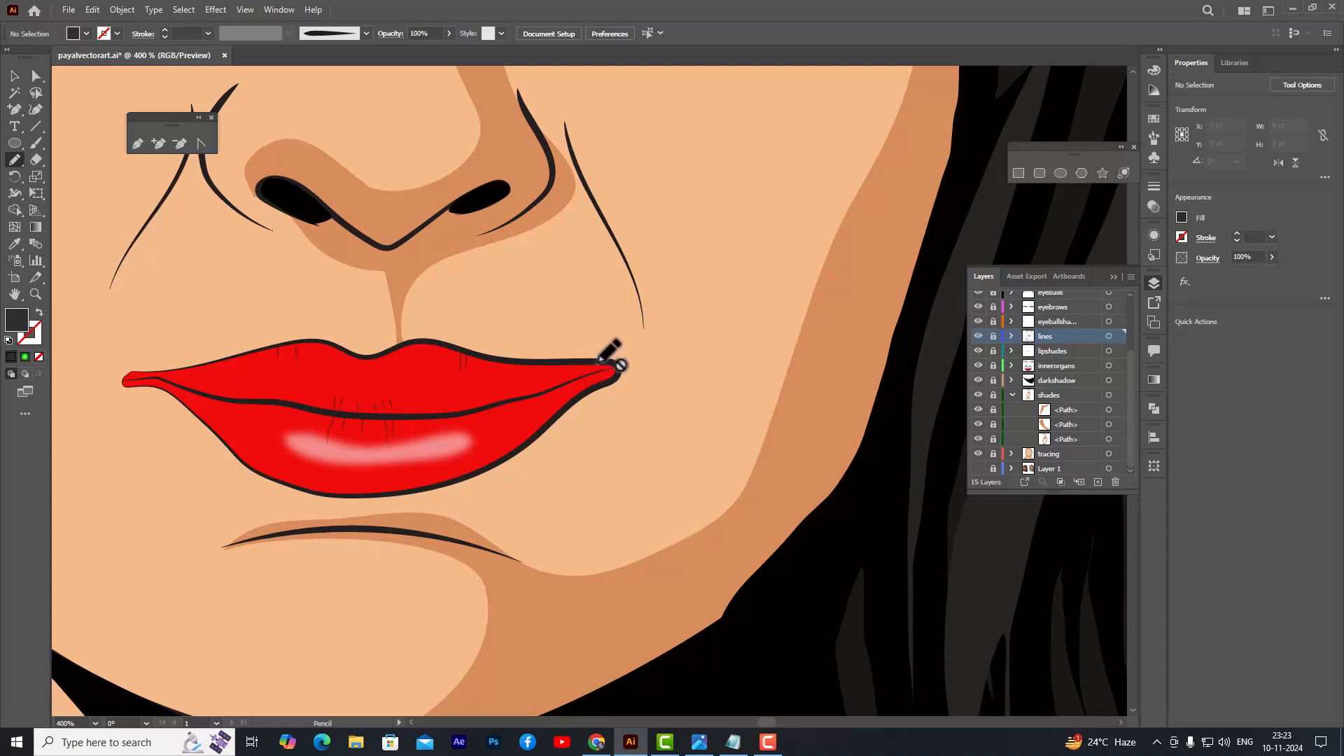
{"action": "mouse_move", "coordinate": [598, 380]}
{"action": "left_mouse_down"}
{"action": "mouse_move", "coordinate": [617, 379]}
{"action": "mouse_move", "coordinate": [615, 357]}
{"action": "left_mouse_up"}
{"action": "left_click", "coordinate": [1010, 335]}
{"action": "left_click", "coordinate": [993, 336]}
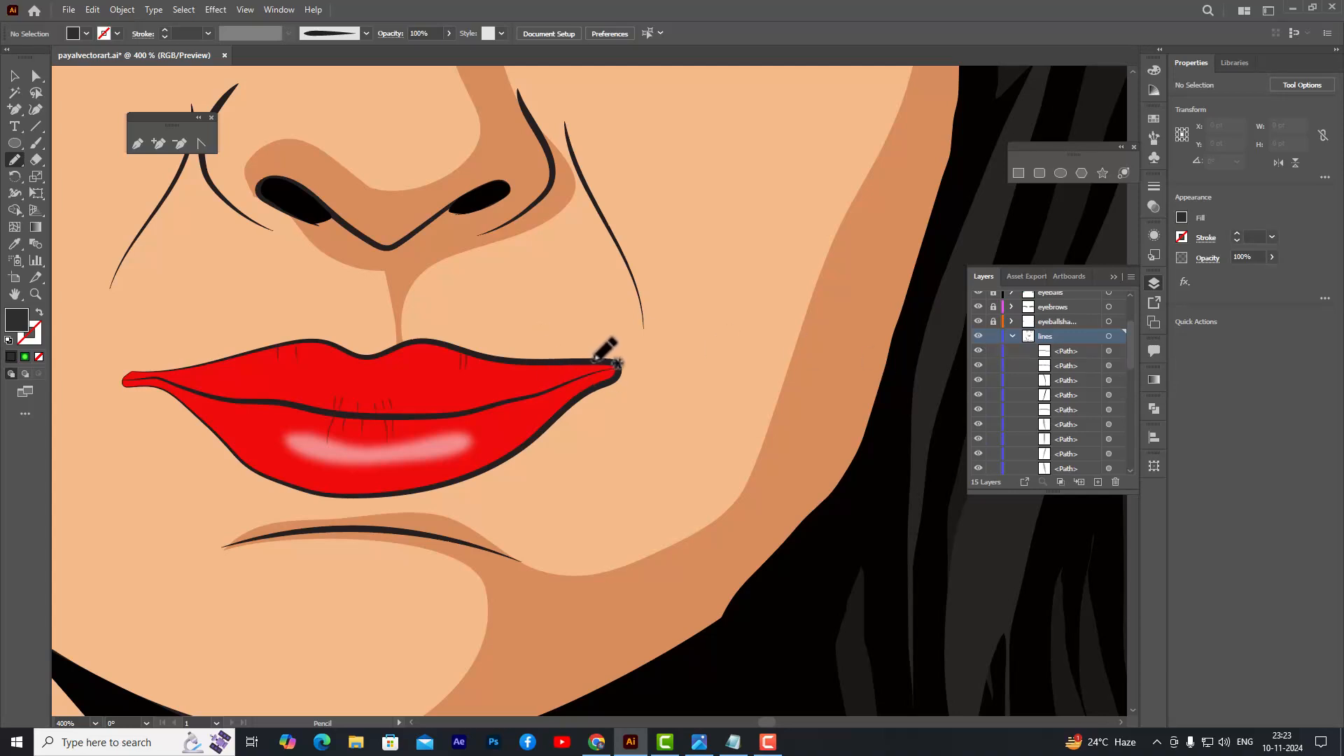
{"action": "mouse_move", "coordinate": [596, 359]}
{"action": "left_mouse_down"}
{"action": "mouse_move", "coordinate": [600, 373]}
{"action": "mouse_move", "coordinate": [620, 365]}
{"action": "mouse_move", "coordinate": [595, 359]}
{"action": "left_mouse_up"}
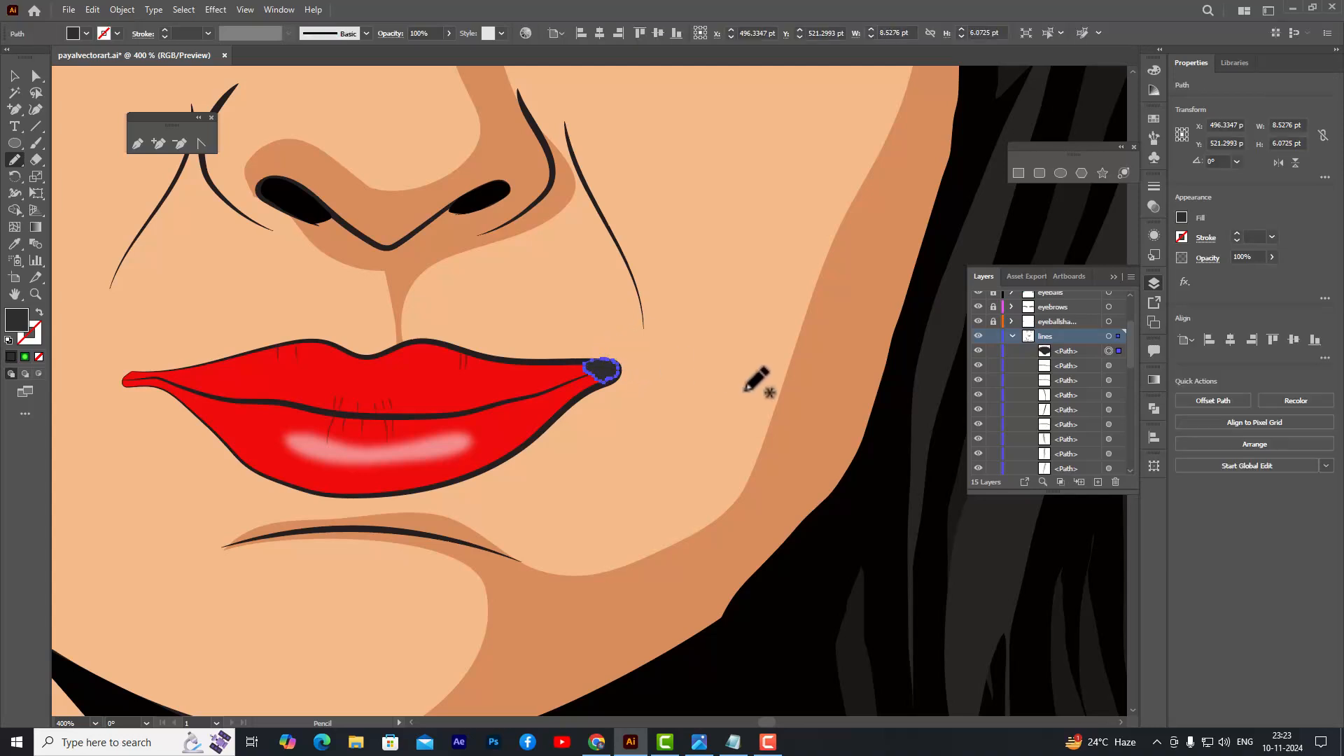
{"action": "key", "text": "ctrl"}
{"action": "scroll", "coordinate": [641, 366], "scroll_direction": "up", "scroll_amount": 5}
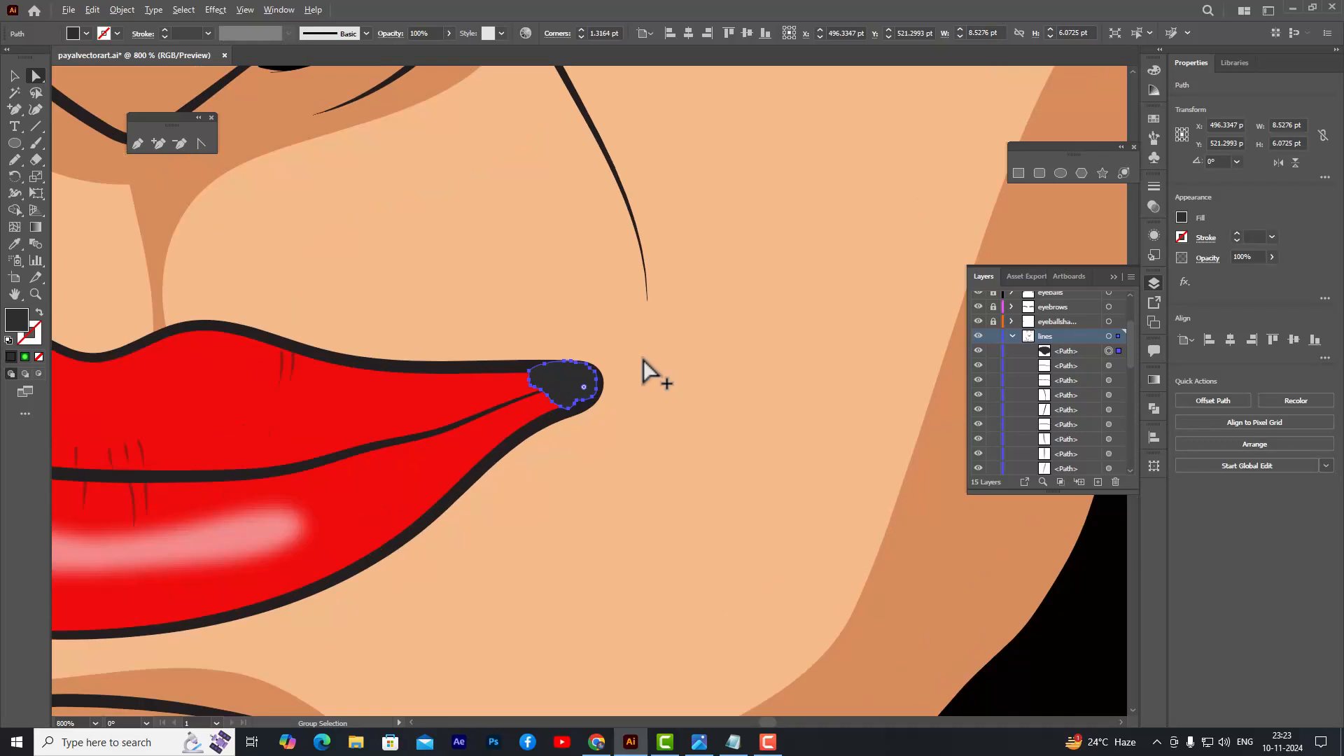
{"action": "left_click", "coordinate": [622, 402]}
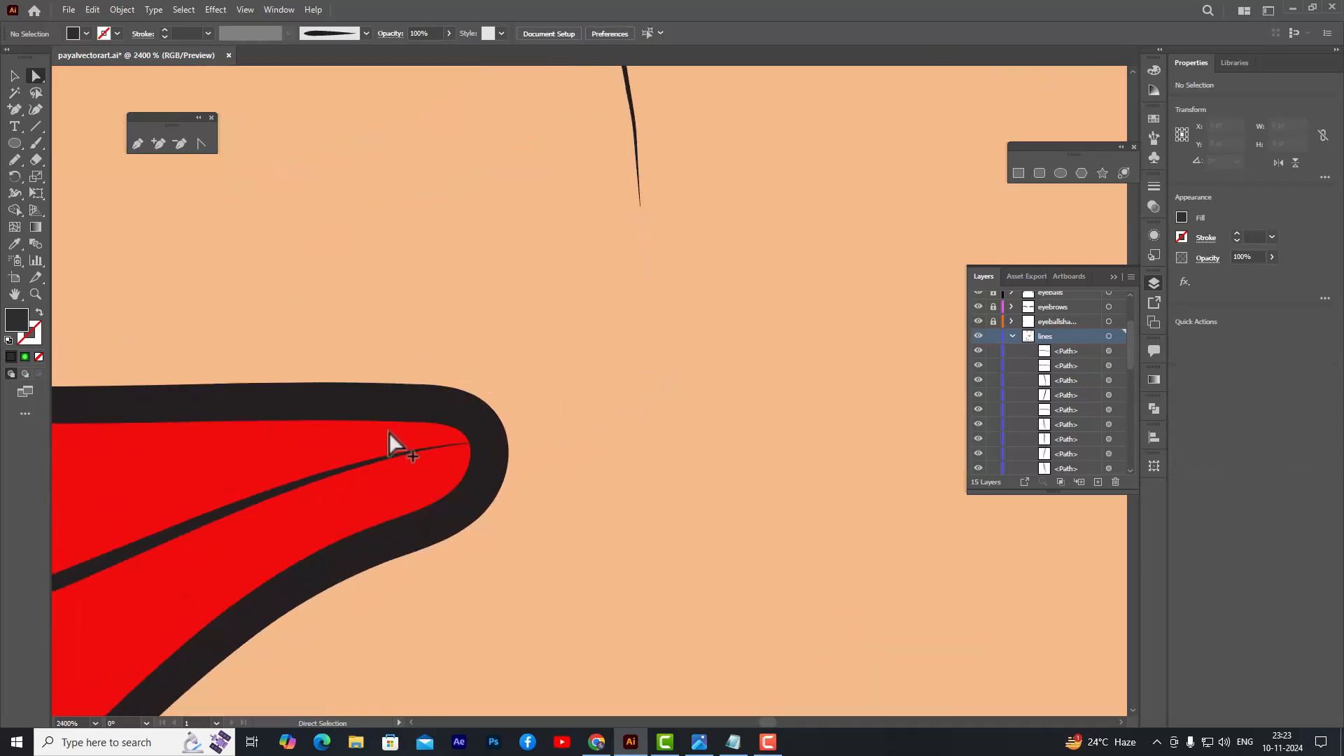
- Set the Pencil tool's fidelity about midway between accurate and smooth
{"action": "scroll", "coordinate": [393, 424], "scroll_direction": "up", "scroll_amount": 2}
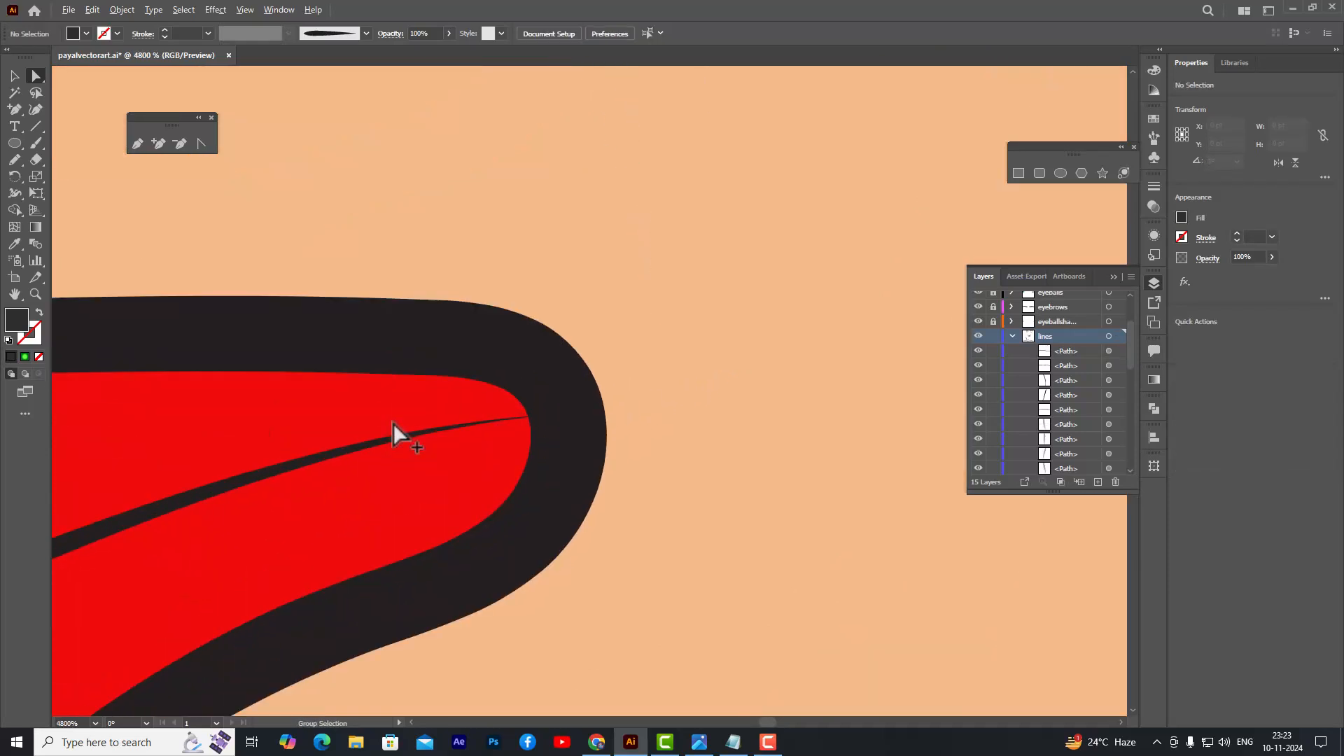
{"action": "left_click", "coordinate": [14, 158]}
{"action": "double_click", "coordinate": [12, 161]}
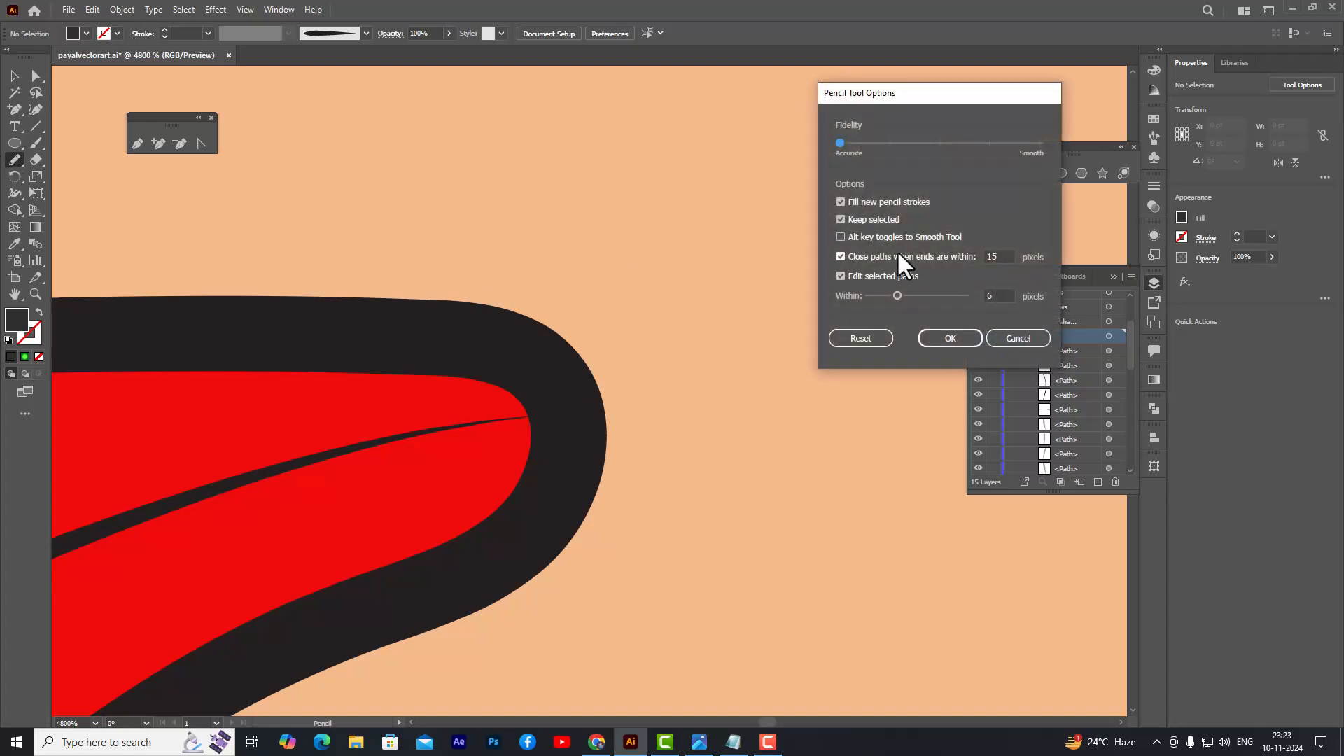
{"action": "left_click", "coordinate": [938, 143]}
{"action": "left_click", "coordinate": [946, 339]}
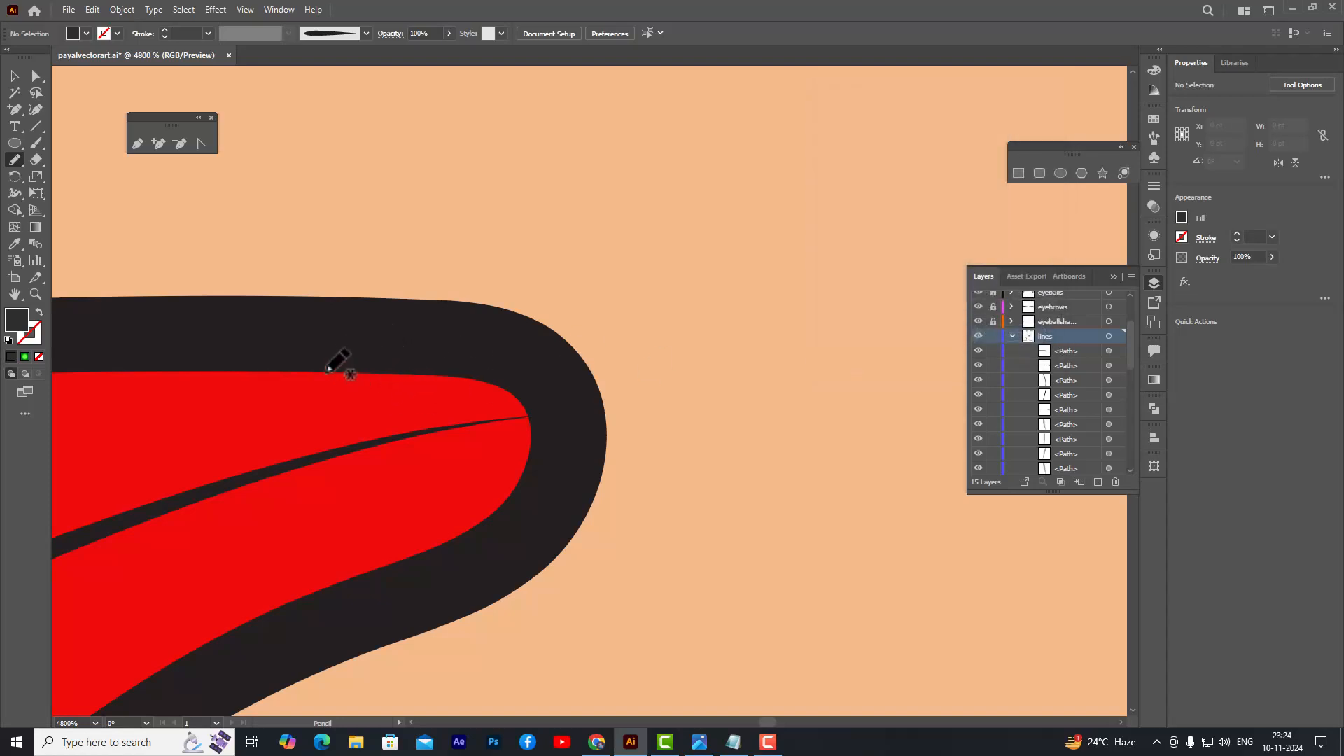
- Draw a filled patch about 4.8 by 5.2 pt inside the right-hand mouth corner and adjust its upper inner anchor point
{"action": "mouse_move", "coordinate": [317, 361]}
{"action": "left_mouse_down"}
{"action": "mouse_move", "coordinate": [354, 427]}
{"action": "mouse_move", "coordinate": [351, 591]}
{"action": "mouse_move", "coordinate": [478, 547]}
{"action": "mouse_move", "coordinate": [536, 484]}
{"action": "mouse_move", "coordinate": [546, 422]}
{"action": "mouse_move", "coordinate": [526, 379]}
{"action": "mouse_move", "coordinate": [427, 344]}
{"action": "mouse_move", "coordinate": [320, 360]}
{"action": "left_mouse_up"}
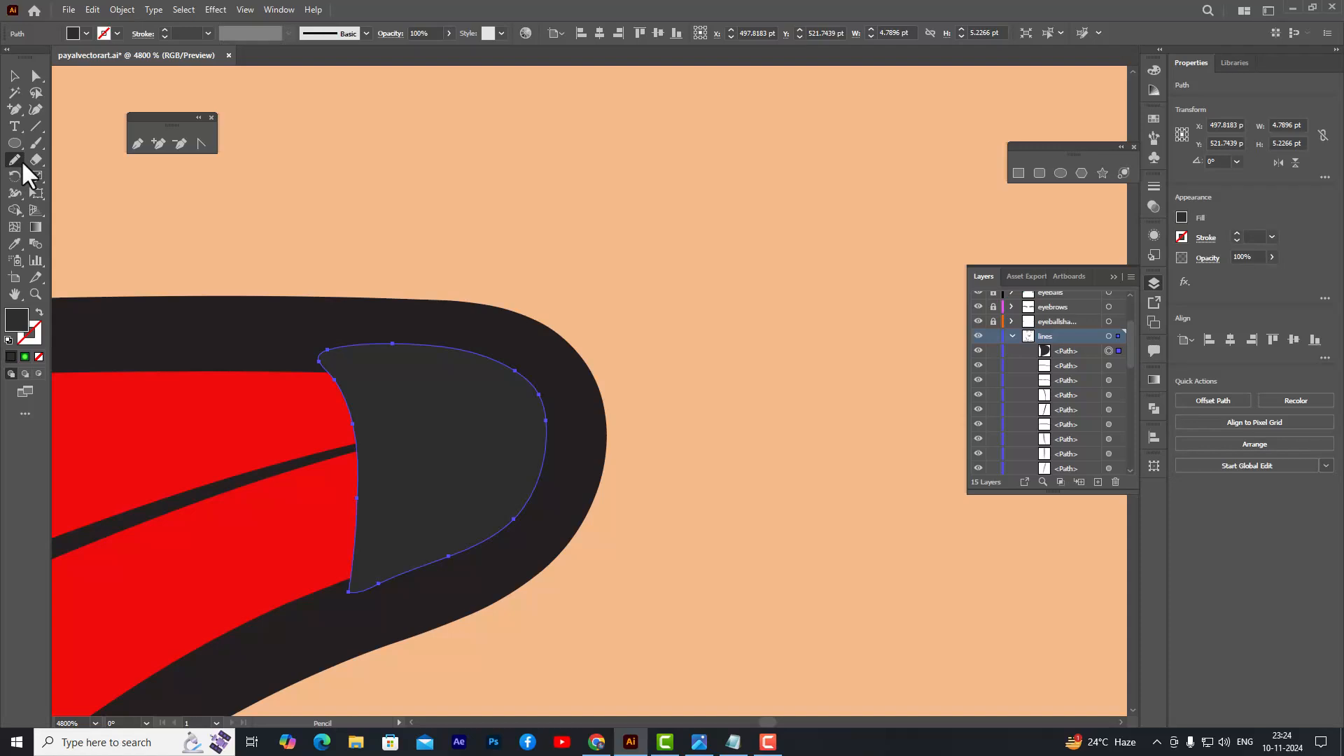
{"action": "left_click", "coordinate": [36, 75]}
{"action": "left_click", "coordinate": [329, 360]}
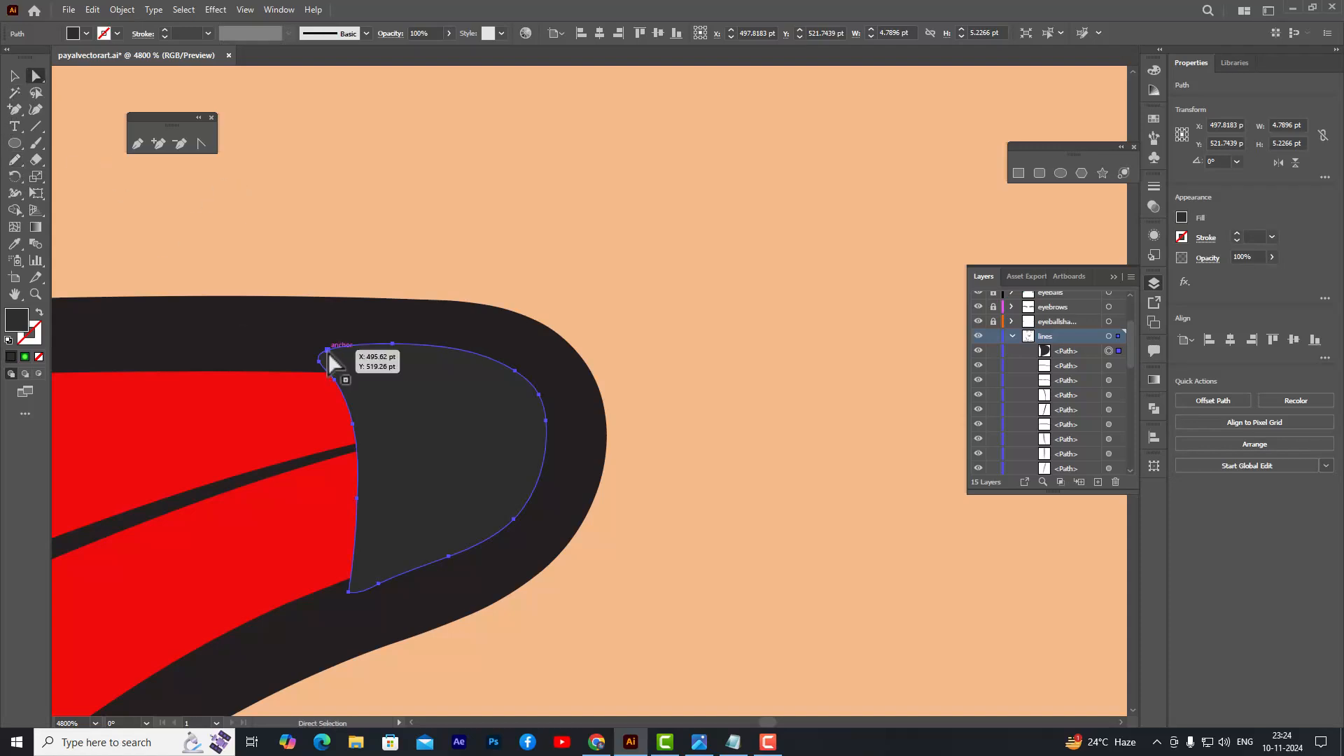
{"action": "left_click_drag", "start_coordinate": [357, 348], "coordinate": [329, 349]}
- Recolour the right-hand mouth-corner patch to 050505 and deselect it
{"action": "double_click", "coordinate": [11, 323]}
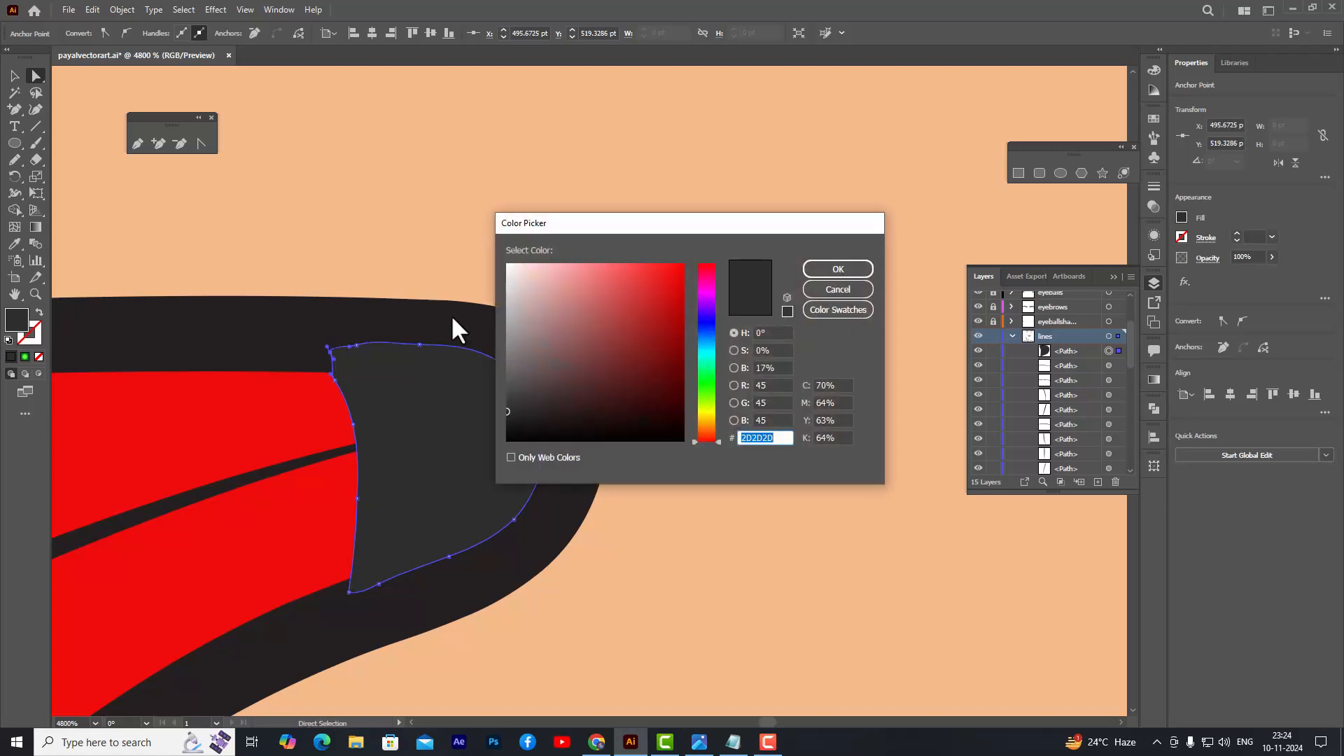
{"action": "left_click", "coordinate": [508, 438]}
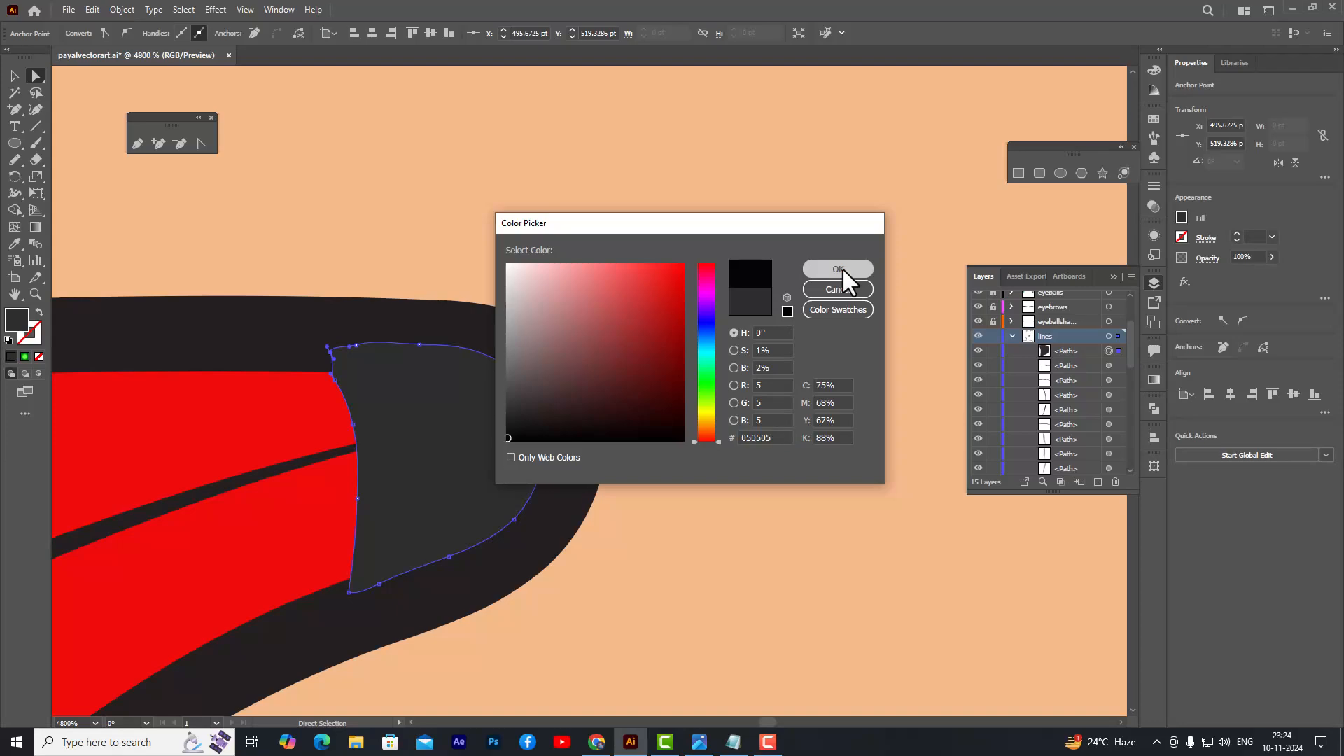
{"action": "left_click", "coordinate": [840, 269]}
{"action": "left_click", "coordinate": [762, 289]}
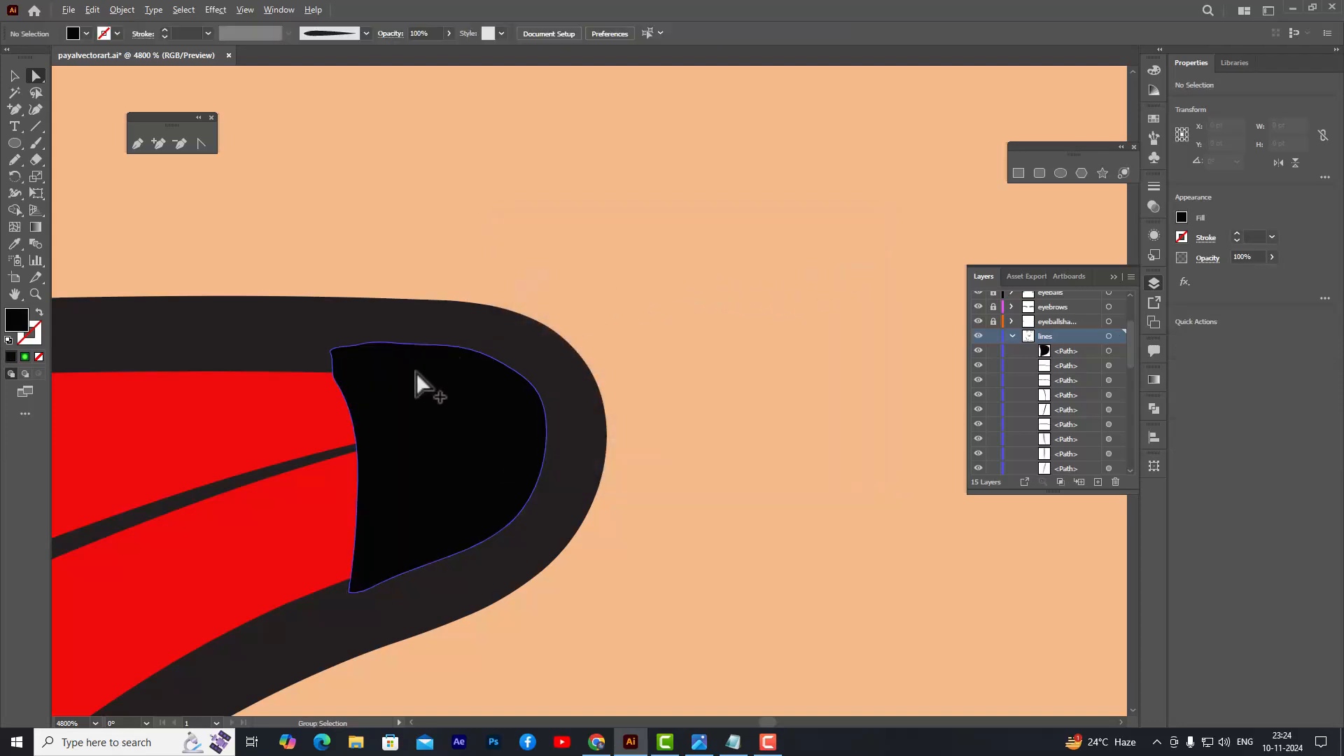
- Nudge an anchor of the right-hand mouth-corner patch slightly upward to refine its edge, and deselect it
{"action": "scroll", "coordinate": [629, 351], "scroll_direction": "down", "scroll_amount": 10}
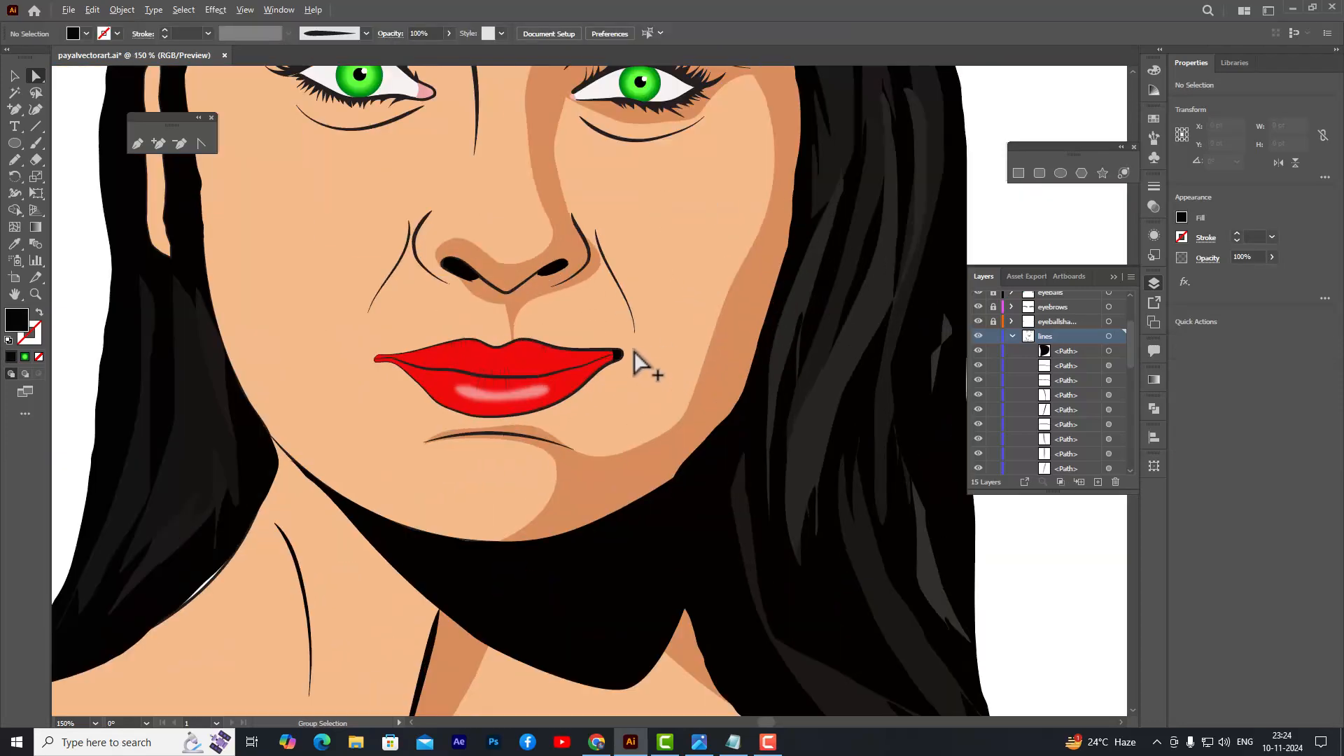
{"action": "scroll", "coordinate": [633, 358], "scroll_direction": "up", "scroll_amount": 8}
{"action": "left_click", "coordinate": [487, 371]}
{"action": "left_click_drag", "start_coordinate": [483, 358], "coordinate": [488, 351]}
{"action": "left_click", "coordinate": [658, 340]}
- Draw a near-black filled patch about 5.4 by 4 pt over the left-hand corner of the mouth with the Pencil tool
{"action": "scroll", "coordinate": [660, 330], "scroll_direction": "down", "scroll_amount": 6}
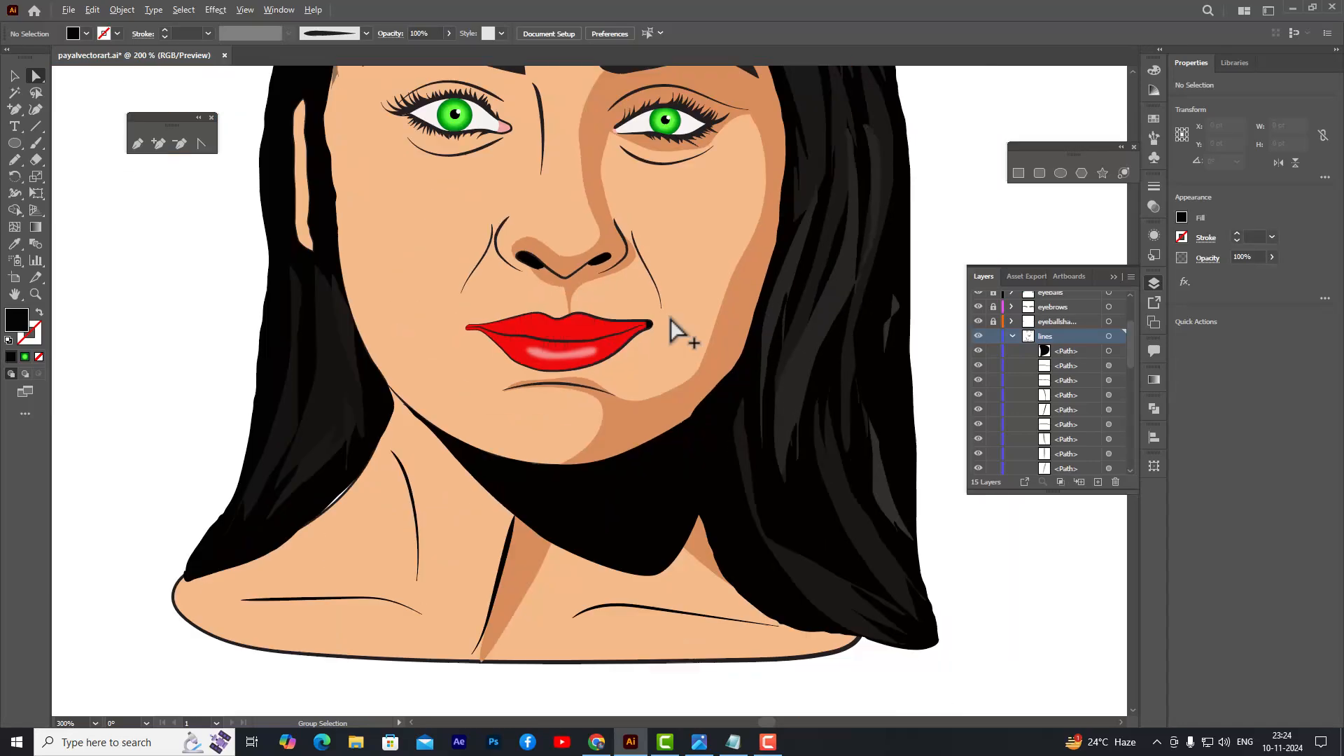
{"action": "scroll", "coordinate": [671, 318], "scroll_direction": "down", "scroll_amount": 5}
{"action": "scroll", "coordinate": [589, 312], "scroll_direction": "up", "scroll_amount": 4}
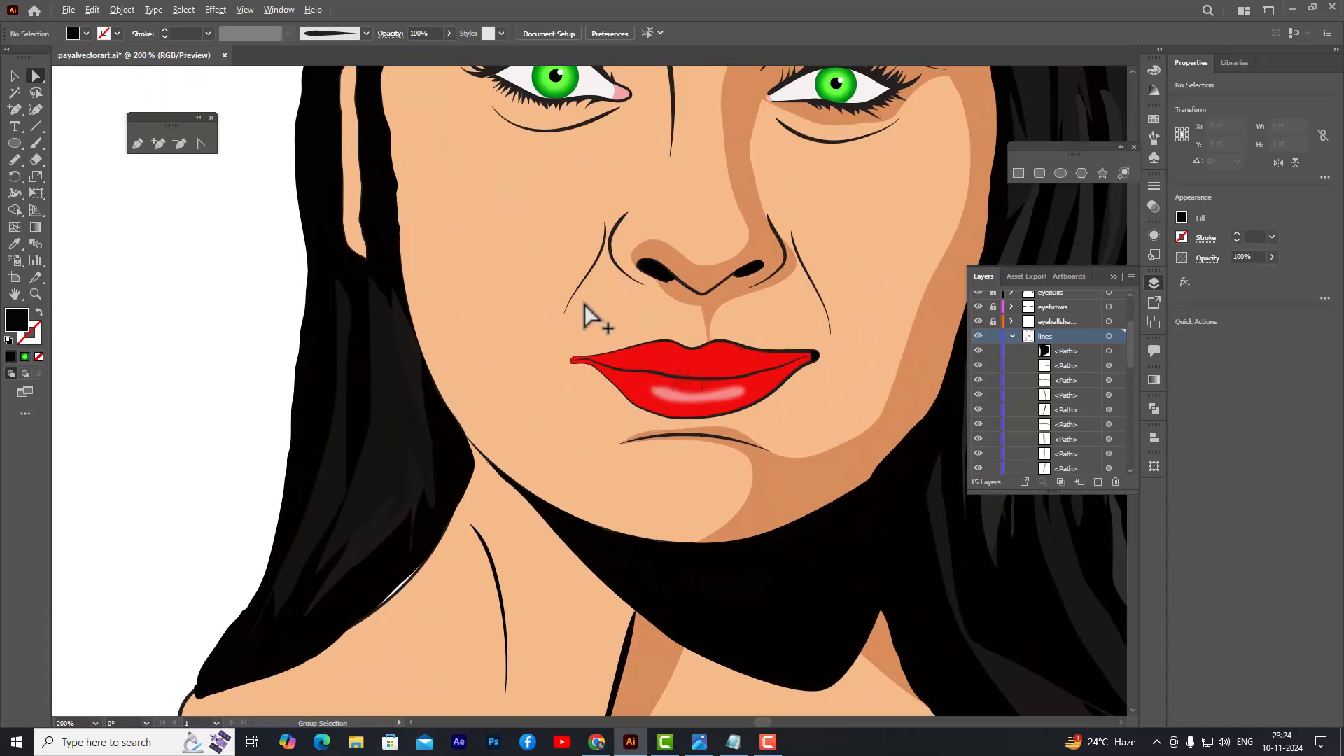
{"action": "scroll", "coordinate": [589, 319], "scroll_direction": "up", "scroll_amount": 3}
{"action": "left_click", "coordinate": [14, 160]}
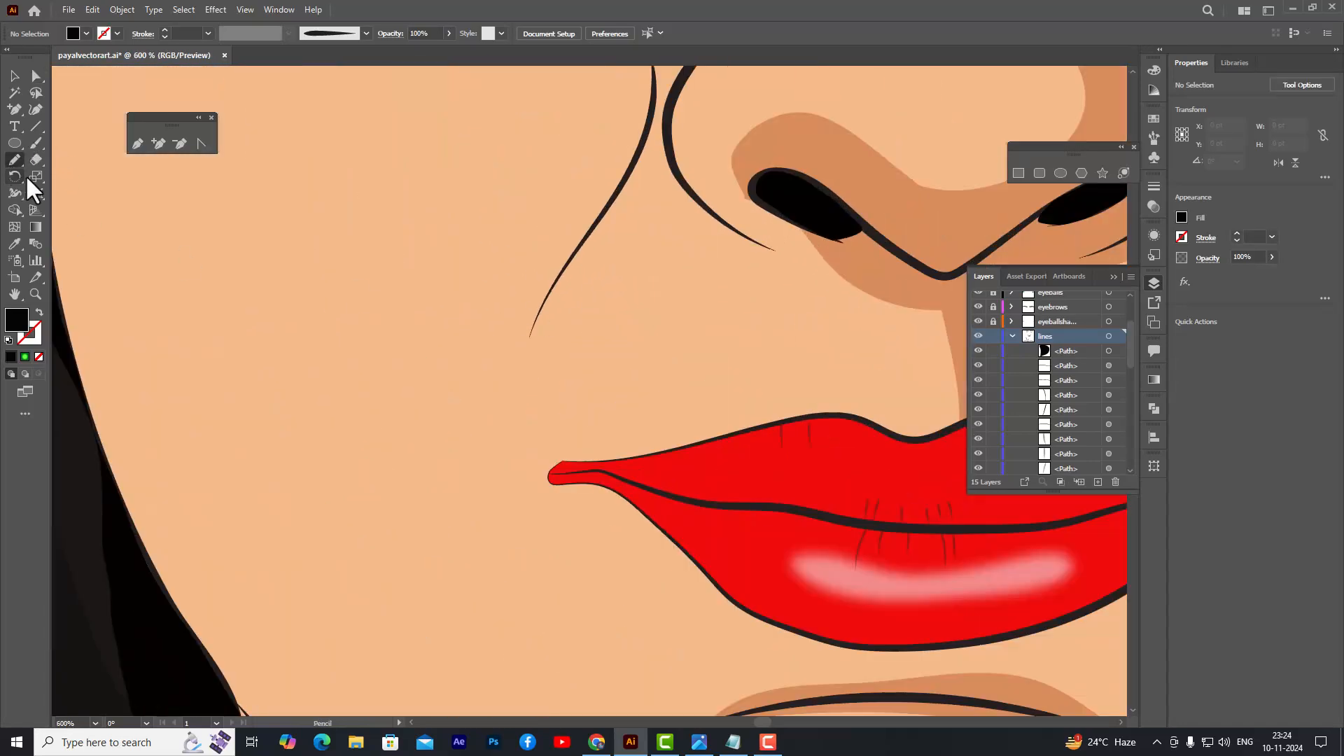
{"action": "scroll", "coordinate": [555, 459], "scroll_direction": "up", "scroll_amount": 2}
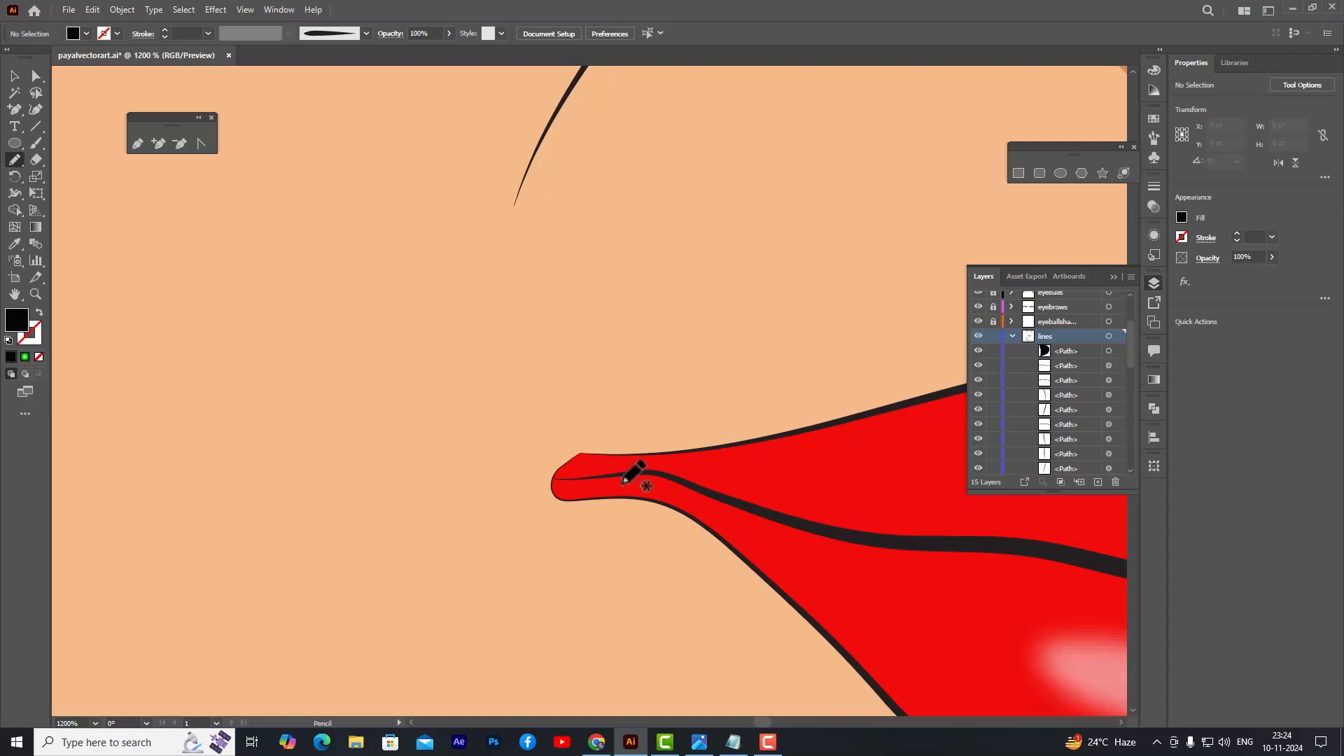
{"action": "scroll", "coordinate": [625, 481], "scroll_direction": "up", "scroll_amount": 3}
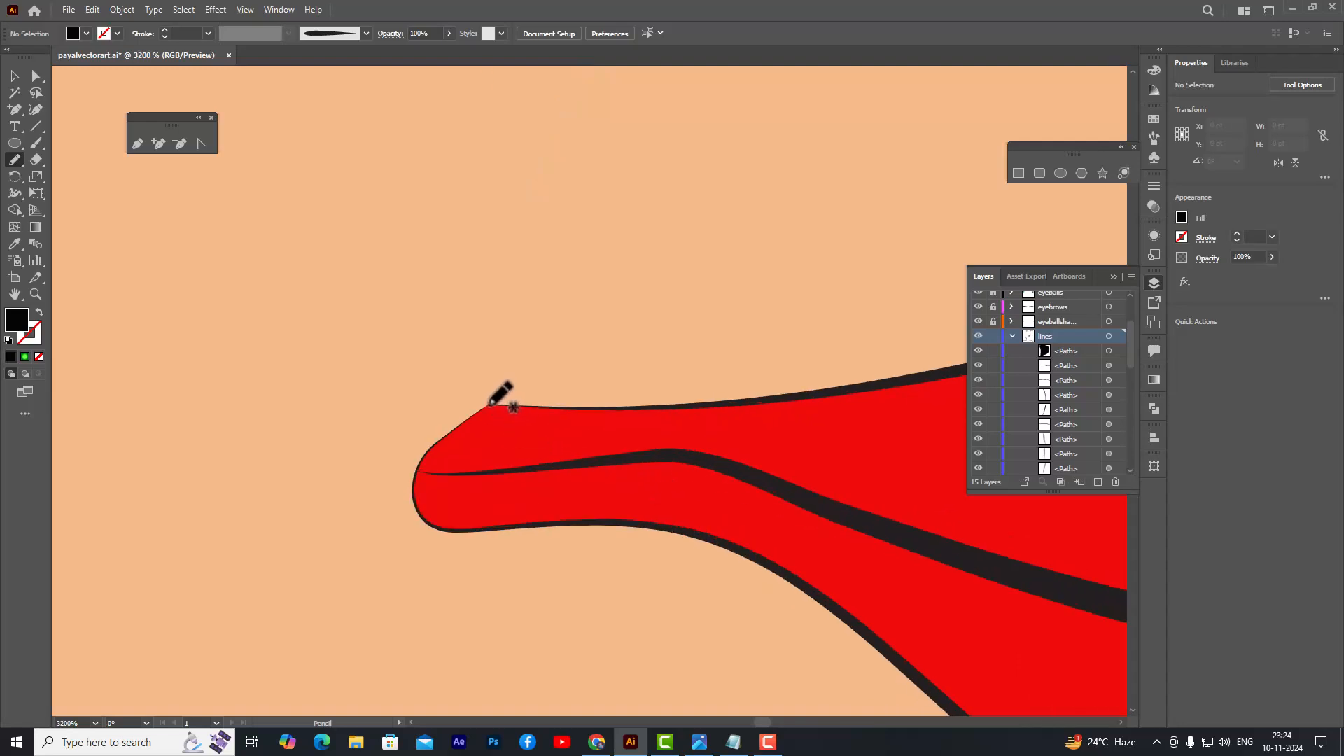
{"action": "mouse_move", "coordinate": [489, 405]}
{"action": "left_mouse_down"}
{"action": "mouse_move", "coordinate": [585, 407]}
{"action": "mouse_move", "coordinate": [548, 486]}
{"action": "mouse_move", "coordinate": [553, 521]}
{"action": "mouse_move", "coordinate": [454, 531]}
{"action": "mouse_move", "coordinate": [422, 512]}
{"action": "left_mouse_up"}
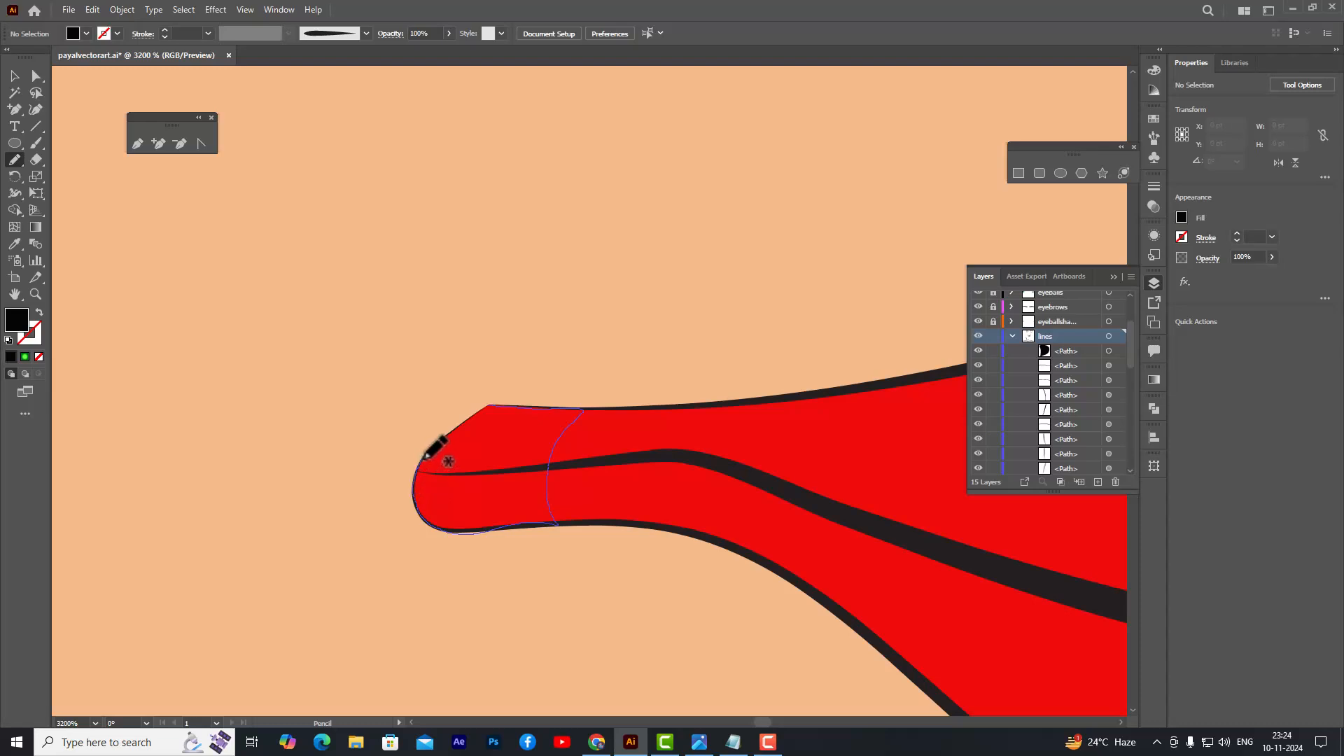
{"action": "mouse_move", "coordinate": [425, 457]}
{"action": "left_mouse_down"}
{"action": "mouse_move", "coordinate": [478, 413]}
{"action": "mouse_move", "coordinate": [514, 406]}
{"action": "left_mouse_up"}
- Adjust the lower-edge and upper inner anchor points of the left-hand mouth-corner patch to fit the lip outline
{"action": "scroll", "coordinate": [557, 540], "scroll_direction": "up", "scroll_amount": 2}
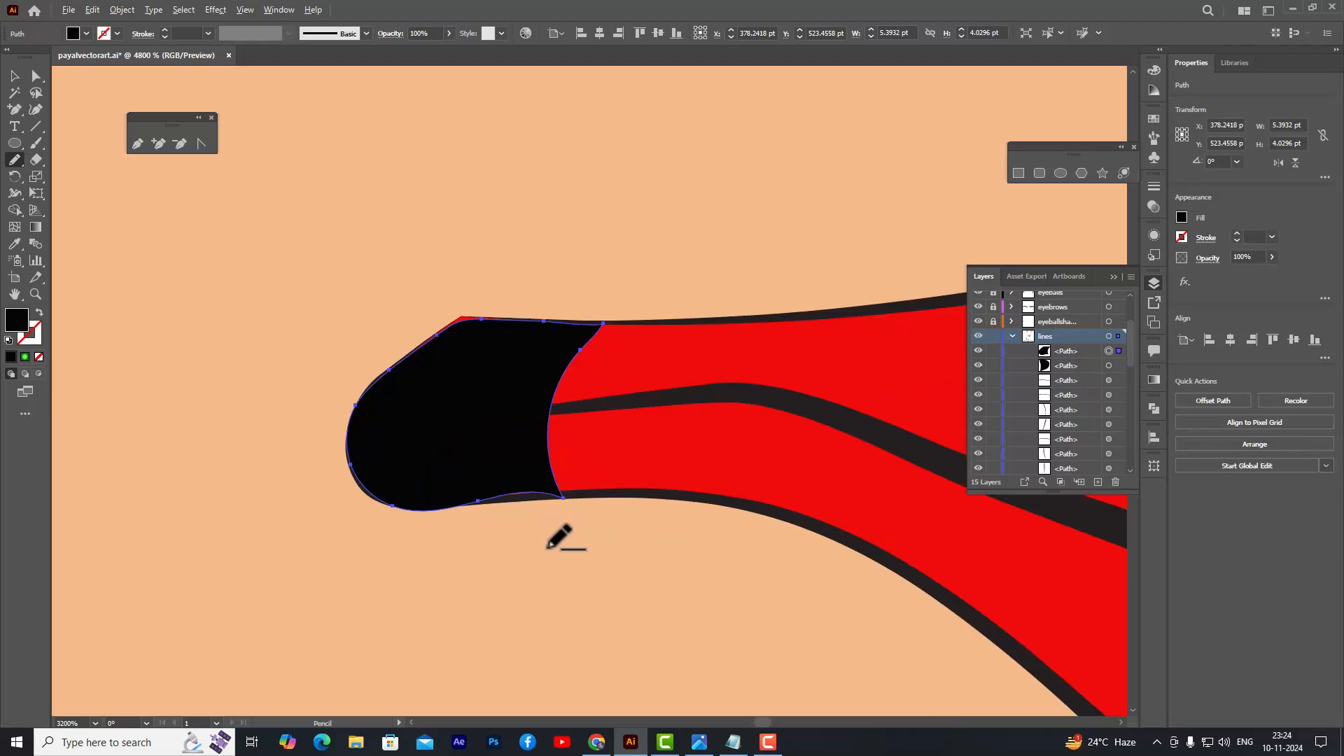
{"action": "left_click", "coordinate": [35, 76]}
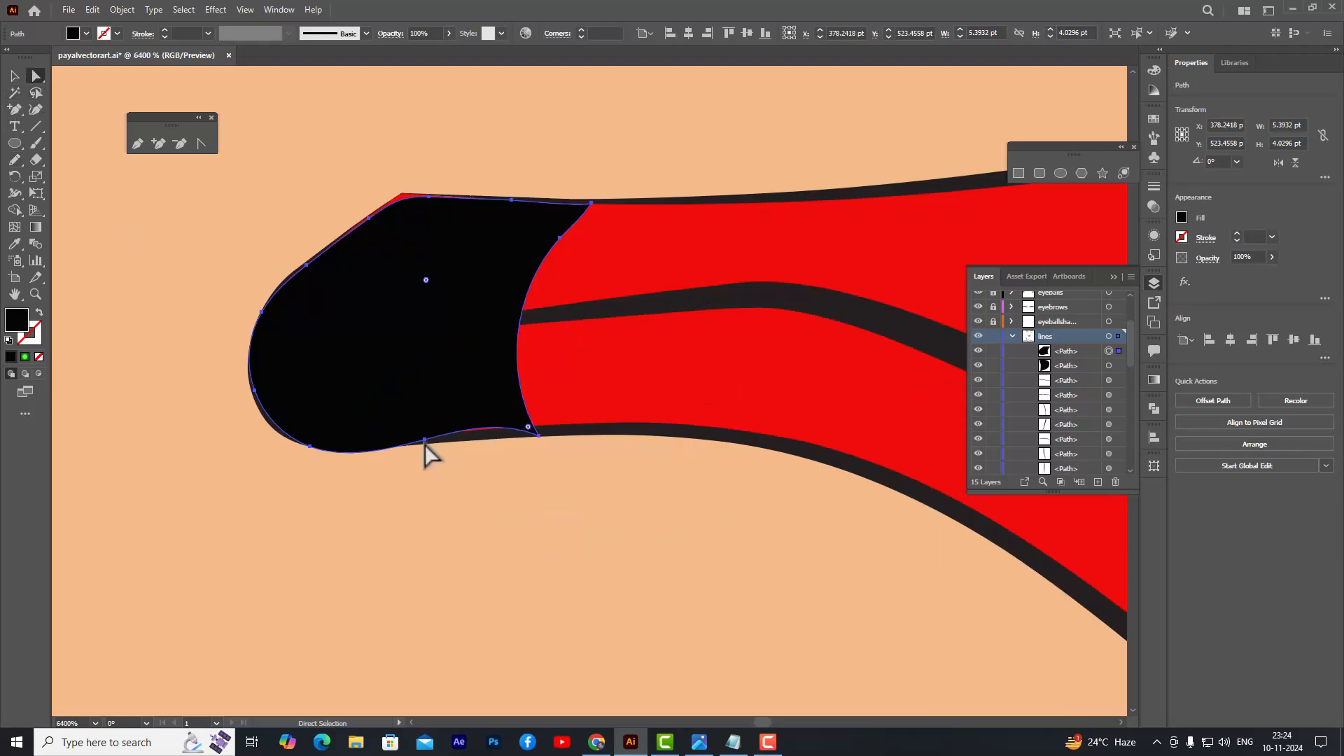
{"action": "left_click", "coordinate": [461, 443]}
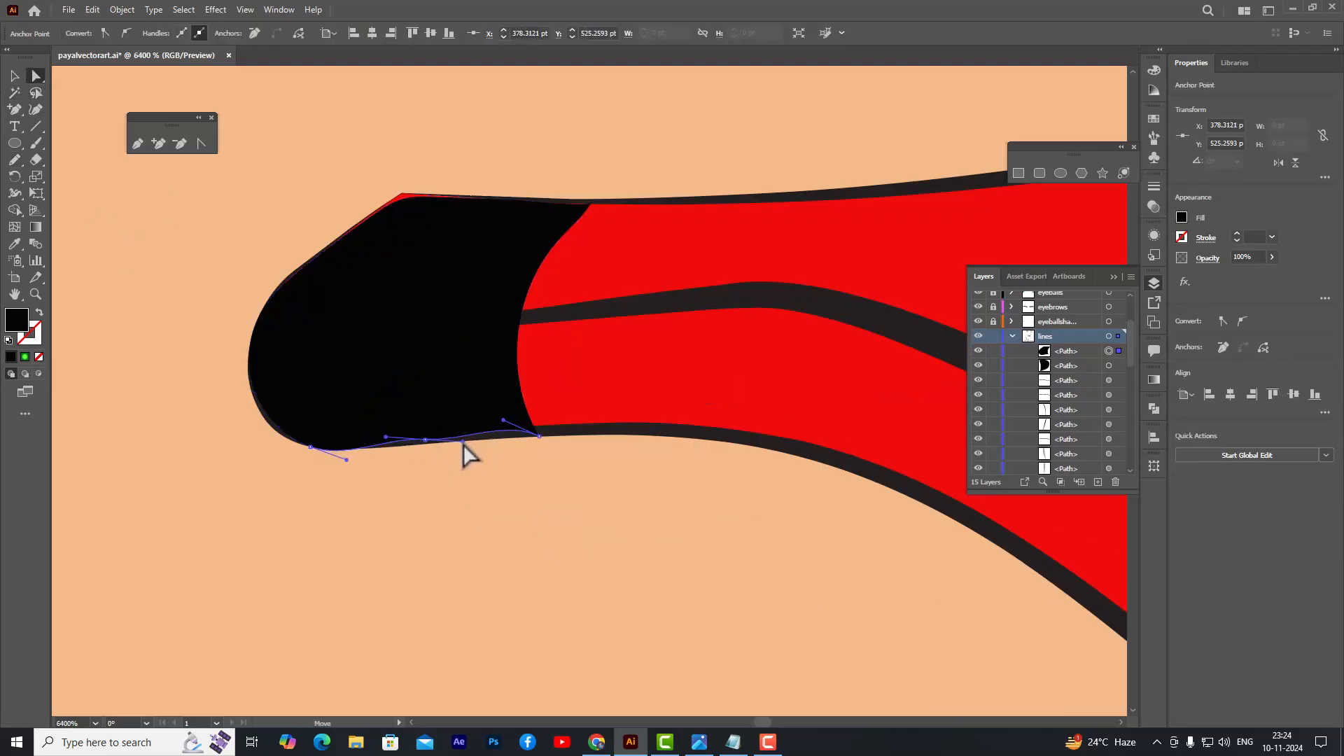
{"action": "left_click_drag", "start_coordinate": [594, 203], "coordinate": [573, 203]}
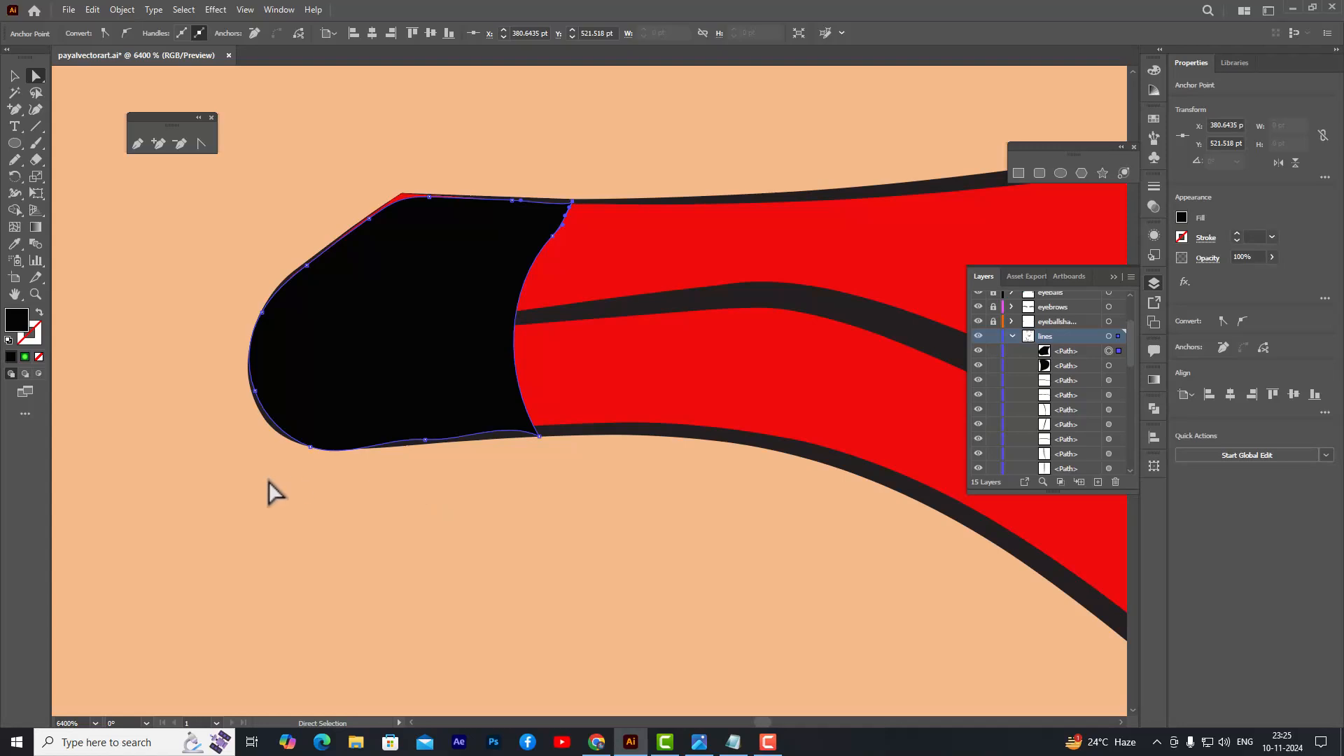
{"action": "left_click_drag", "start_coordinate": [308, 445], "coordinate": [336, 452]}
{"action": "key", "text": "ctrl+z"}
{"action": "left_click", "coordinate": [448, 207]}
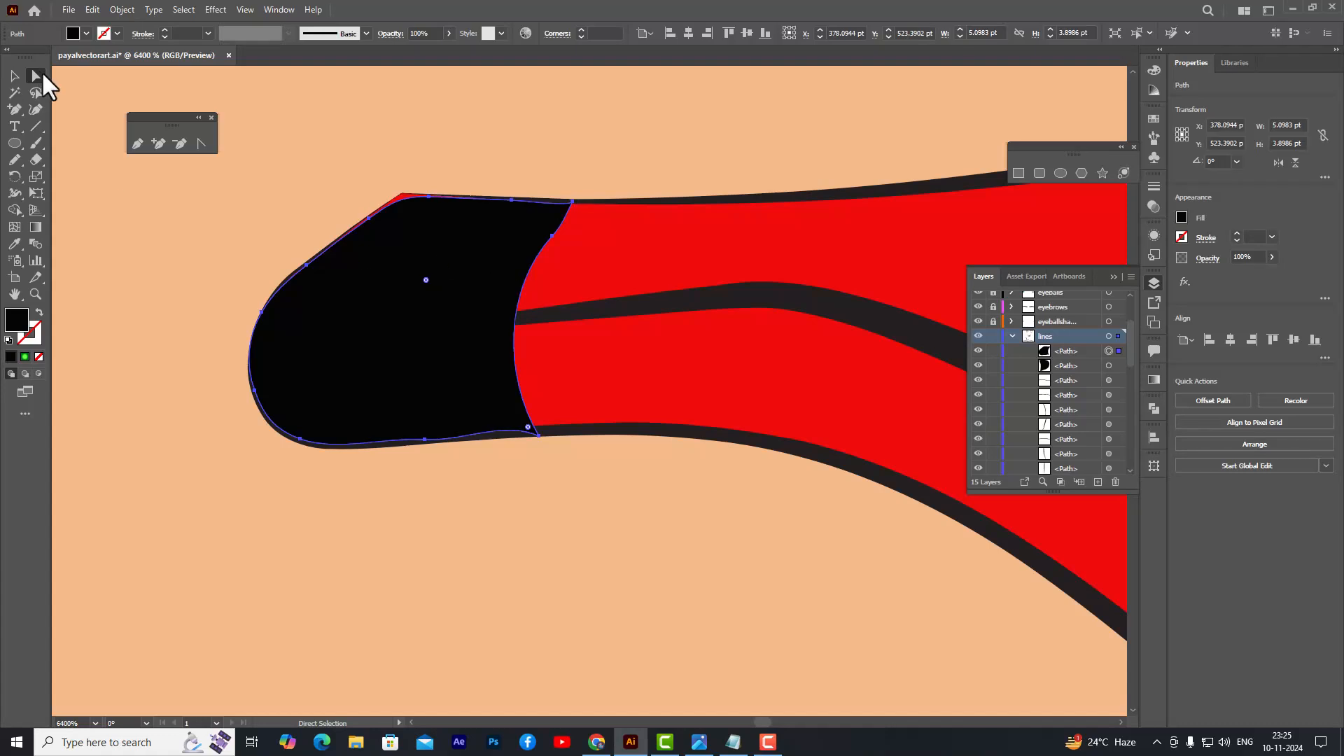
- Narrow the left-hand mouth-corner patch to about 4.4 pt wide and raise its upper anchors onto the lip outline
{"action": "left_click", "coordinate": [11, 76]}
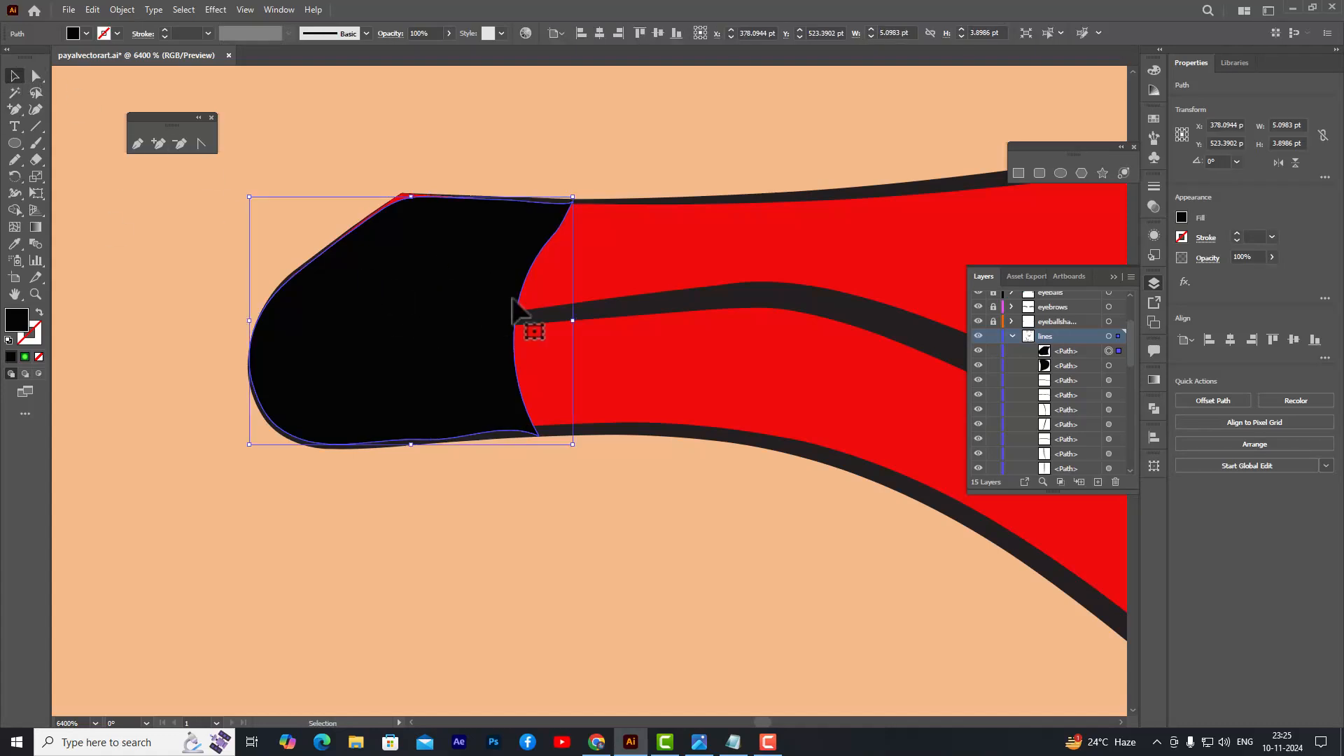
{"action": "left_click_drag", "start_coordinate": [573, 323], "coordinate": [532, 326]}
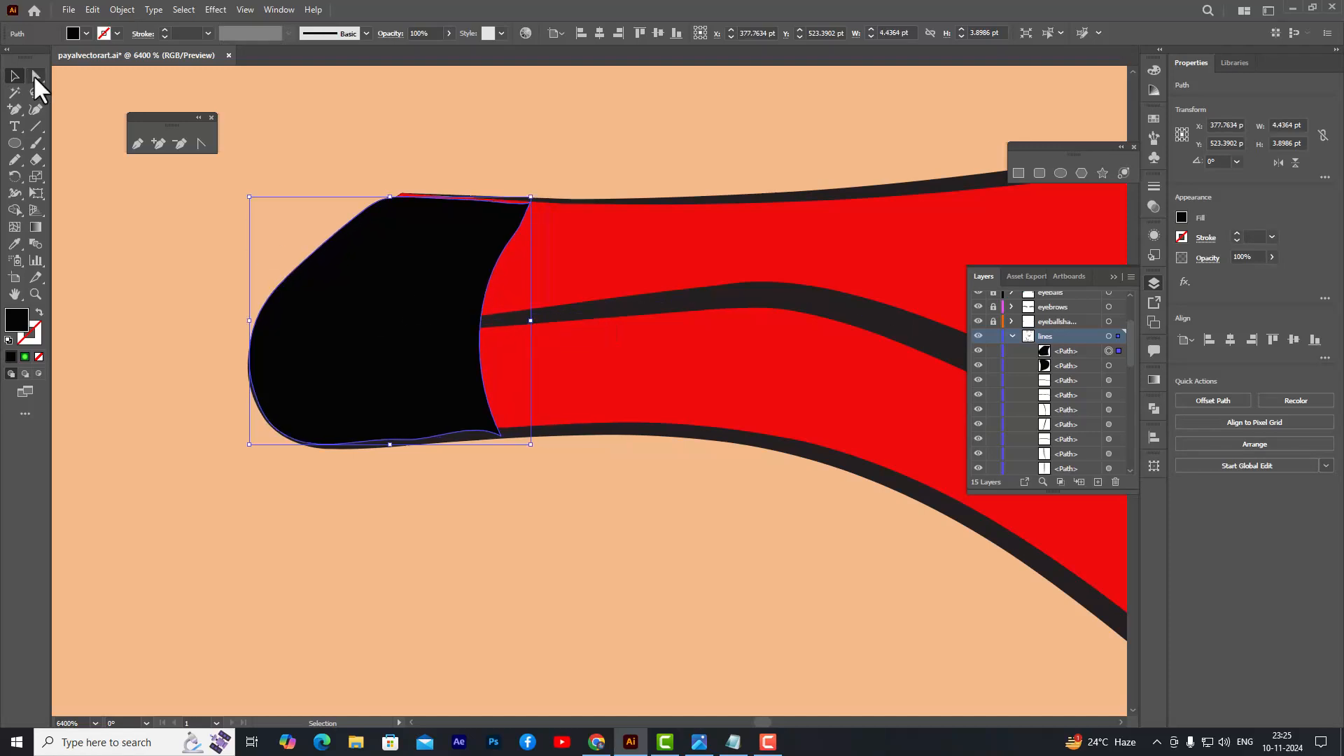
{"action": "left_click", "coordinate": [37, 76]}
{"action": "left_click_drag", "start_coordinate": [476, 202], "coordinate": [412, 194]}
{"action": "left_click_drag", "start_coordinate": [534, 203], "coordinate": [537, 198]}
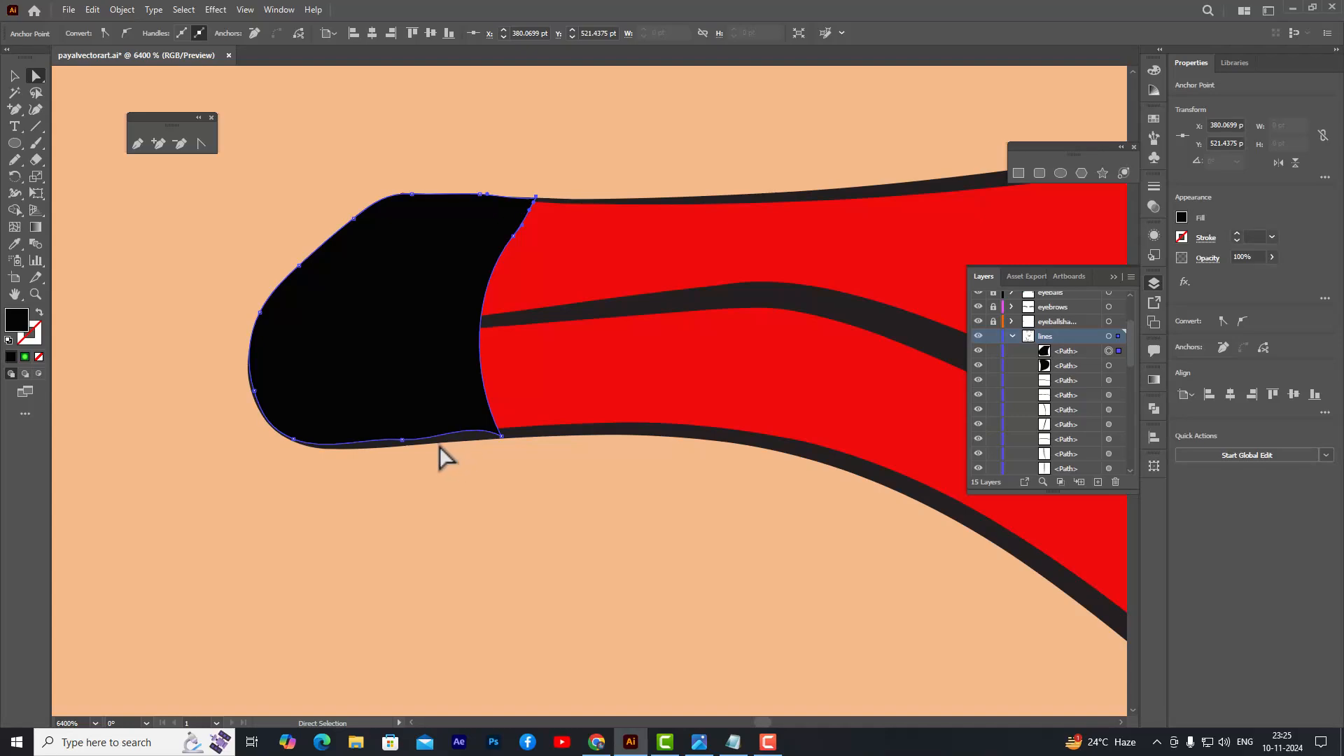
{"action": "left_click", "coordinate": [14, 78]}
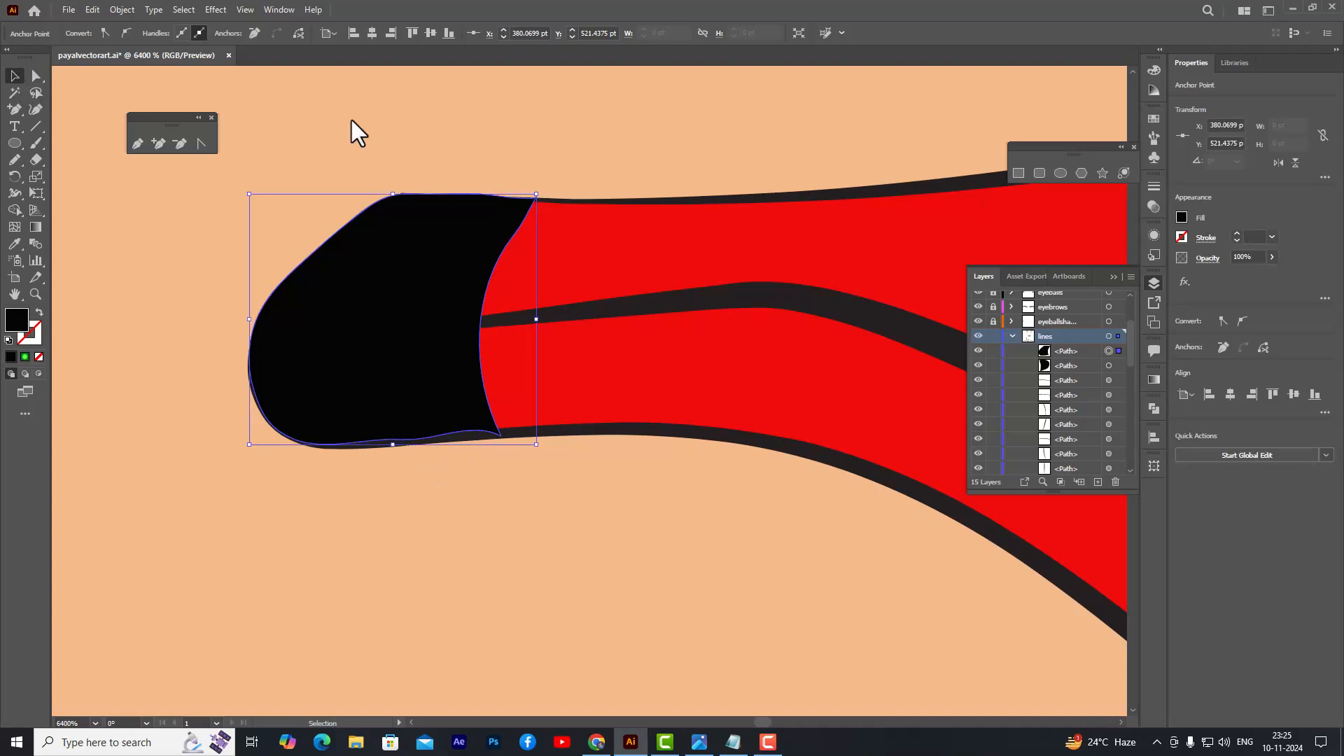
{"action": "left_click", "coordinate": [351, 119]}
- Examine the portrait at several magnifications to check the mouth corners and the overall look
{"action": "scroll", "coordinate": [685, 151], "scroll_direction": "down", "scroll_amount": 5}
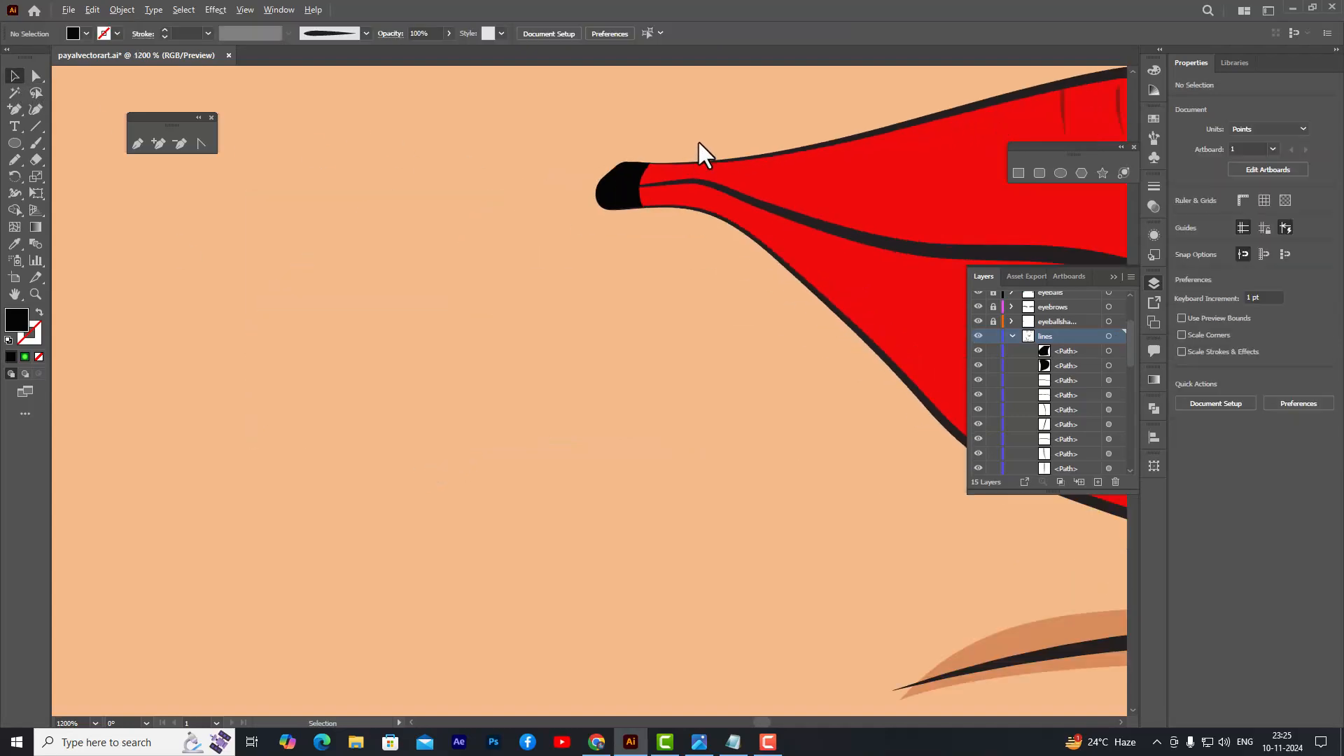
{"action": "scroll", "coordinate": [699, 140], "scroll_direction": "down", "scroll_amount": 5}
{"action": "scroll", "coordinate": [917, 133], "scroll_direction": "up", "scroll_amount": 3}
{"action": "scroll", "coordinate": [905, 133], "scroll_direction": "up", "scroll_amount": 3}
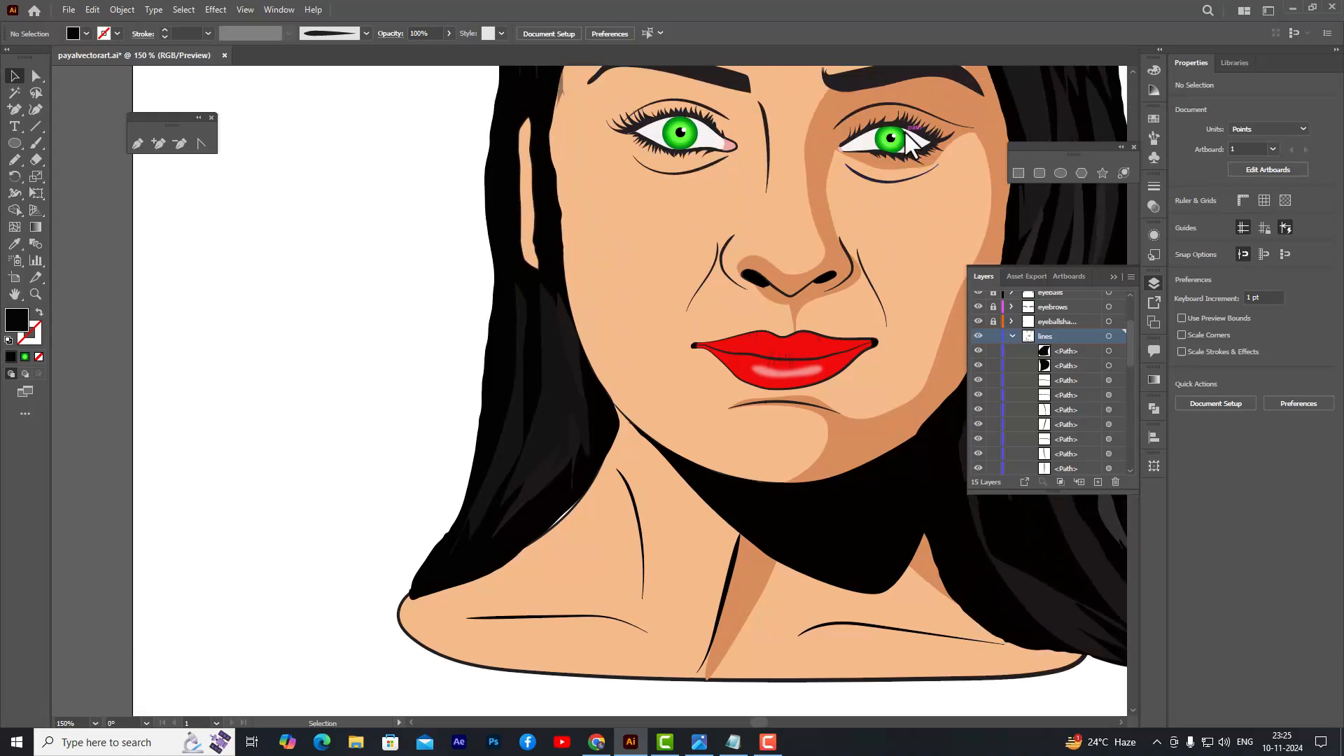
{"action": "scroll", "coordinate": [770, 227], "scroll_direction": "up", "scroll_amount": 2}
{"action": "scroll", "coordinate": [770, 216], "scroll_direction": "down", "scroll_amount": 5}
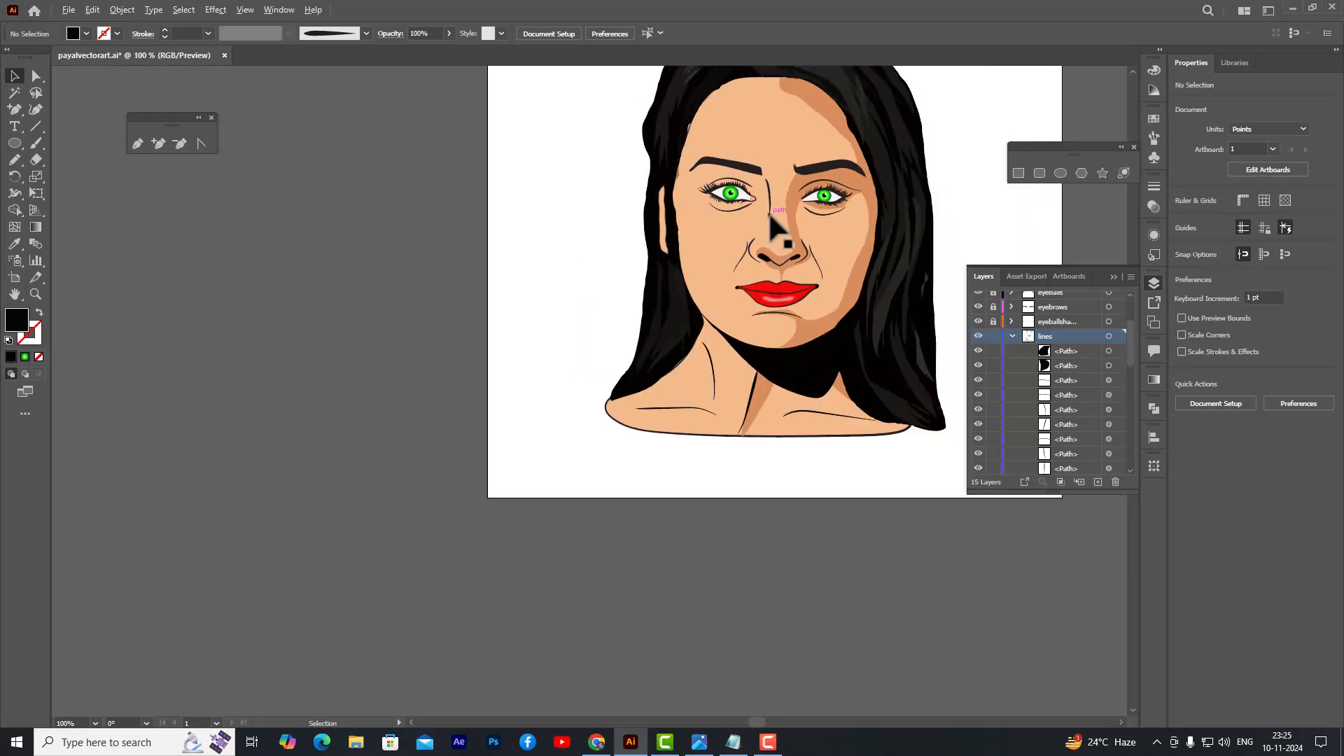
{"action": "scroll", "coordinate": [910, 210], "scroll_direction": "up", "scroll_amount": 3}
{"action": "scroll", "coordinate": [930, 183], "scroll_direction": "up", "scroll_amount": 2}
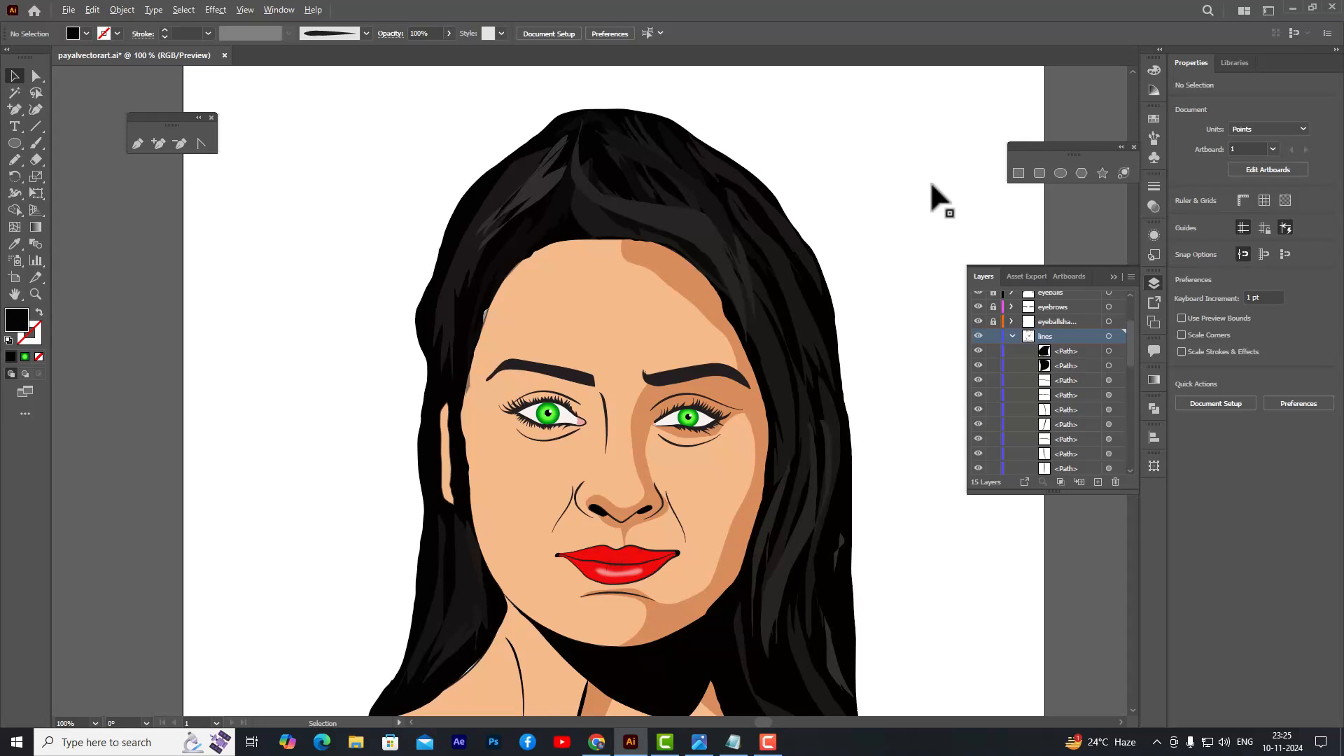
{"action": "scroll", "coordinate": [931, 184], "scroll_direction": "down", "scroll_amount": 1}
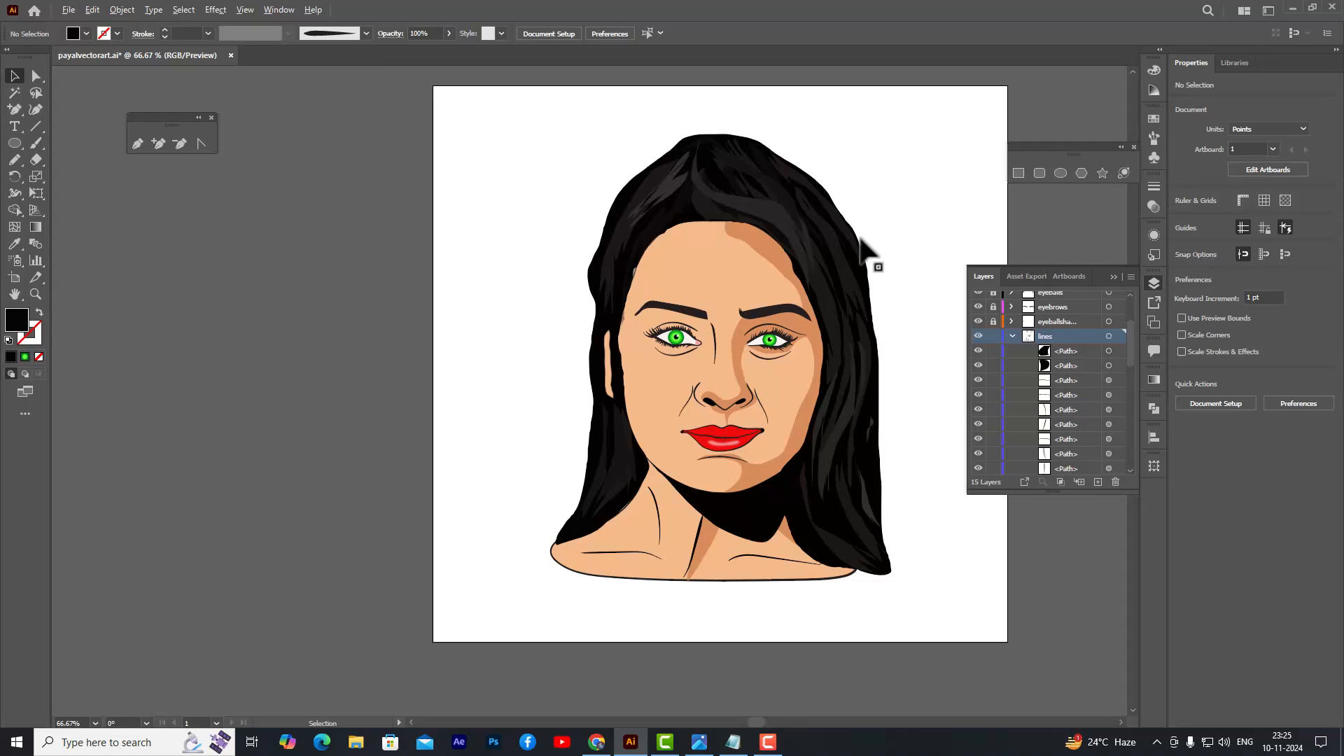
{"action": "scroll", "coordinate": [882, 240], "scroll_direction": "up", "scroll_amount": 1}
{"action": "scroll", "coordinate": [882, 240], "scroll_direction": "down", "scroll_amount": 1}
{"action": "scroll", "coordinate": [882, 240], "scroll_direction": "up", "scroll_amount": 1}
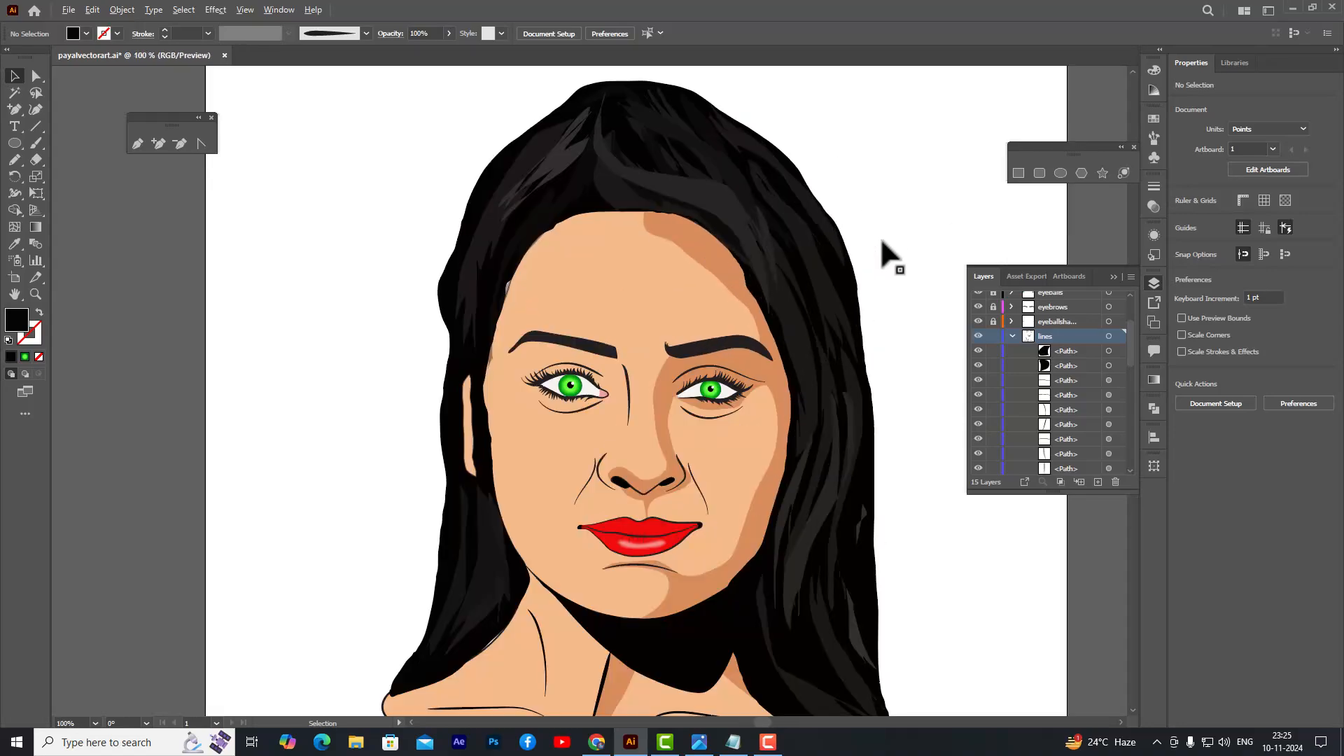
{"action": "scroll", "coordinate": [882, 242], "scroll_direction": "down", "scroll_amount": 1}
{"action": "scroll", "coordinate": [882, 241], "scroll_direction": "up", "scroll_amount": 1}
- Draw a circle about 16 pt across between the eyebrows as a bindi and fill it with bright red
{"action": "left_click", "coordinate": [14, 143]}
{"action": "left_click_drag", "start_coordinate": [634, 337], "coordinate": [640, 348]}
{"action": "left_click", "coordinate": [15, 76]}
{"action": "double_click", "coordinate": [16, 320]}
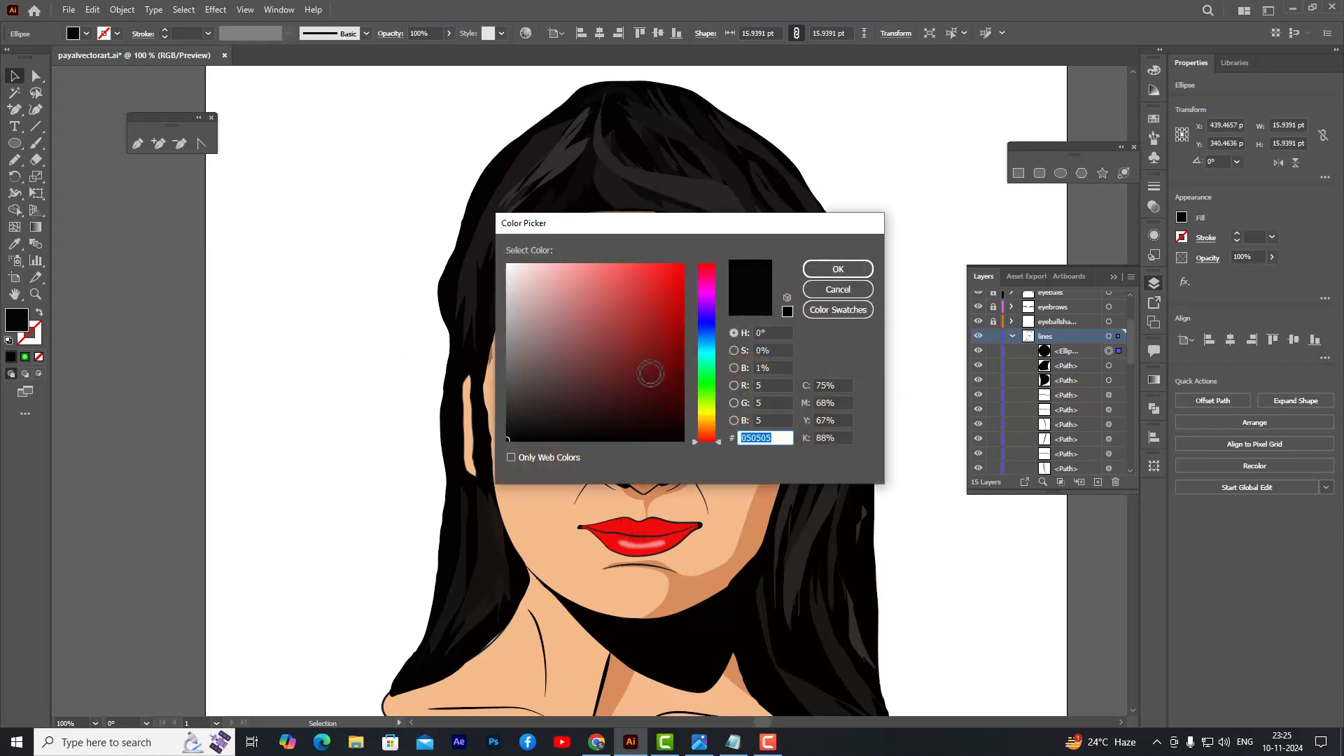
{"action": "left_click", "coordinate": [676, 295]}
{"action": "left_click", "coordinate": [836, 268]}
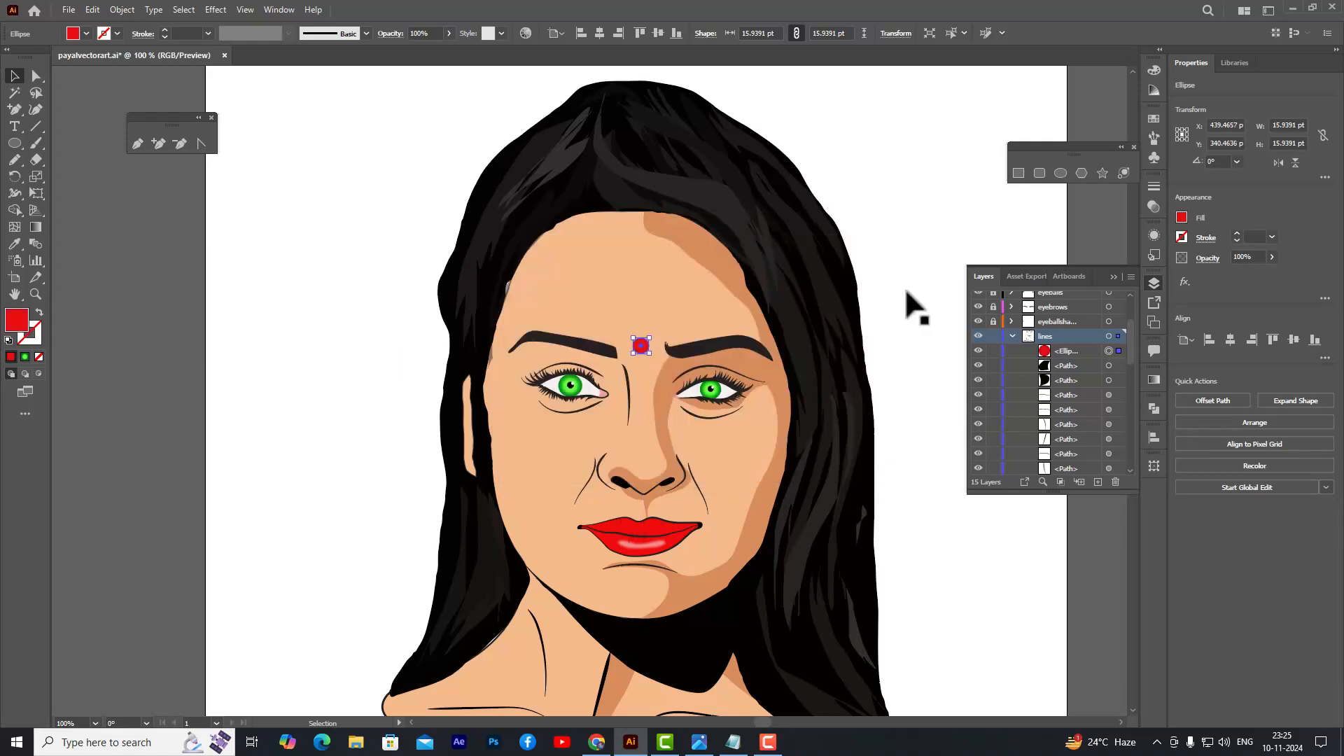
{"action": "left_click", "coordinate": [904, 287]}
- Duplicate the red bindi circle in place and scale the copy about its centre to about 9.5 pt across
{"action": "scroll", "coordinate": [687, 345], "scroll_direction": "up", "scroll_amount": 4}
{"action": "left_click", "coordinate": [519, 354]}
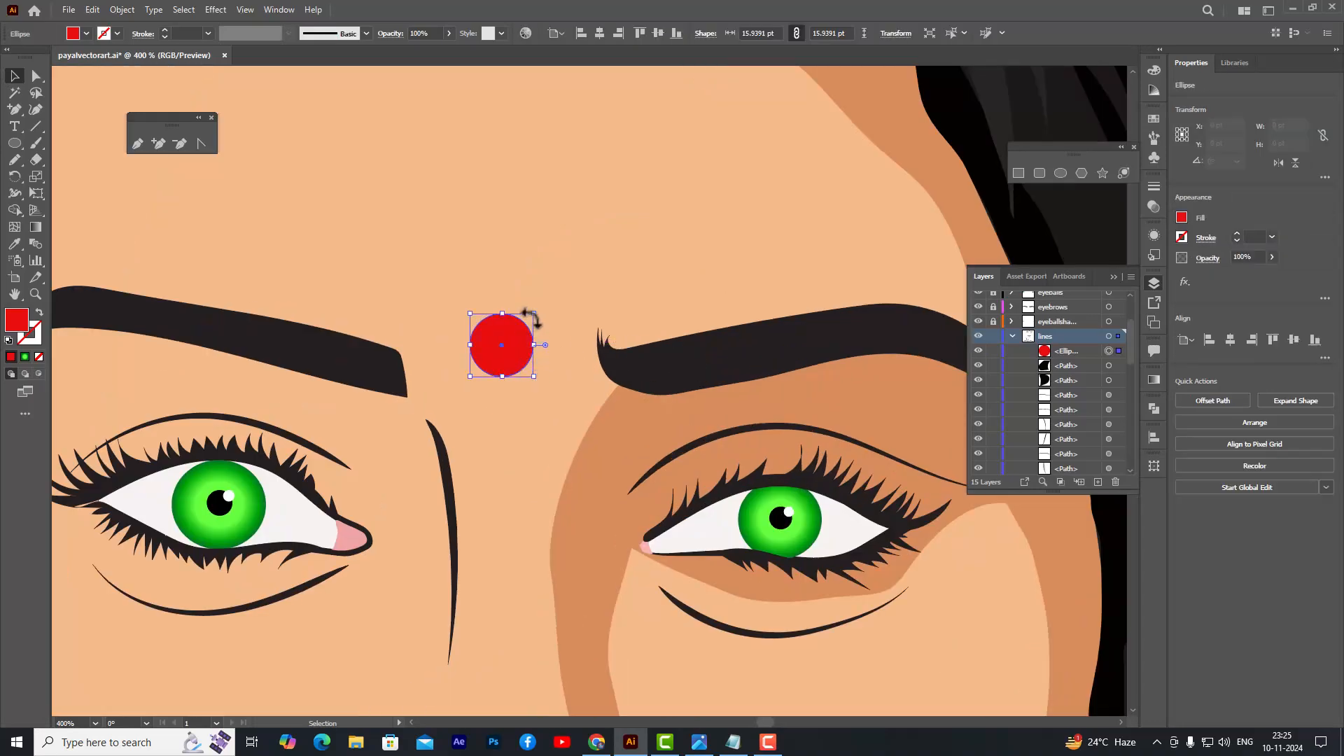
{"action": "left_click_drag", "start_coordinate": [534, 313], "coordinate": [536, 313]}
{"action": "key", "text": "ctrl+c"}
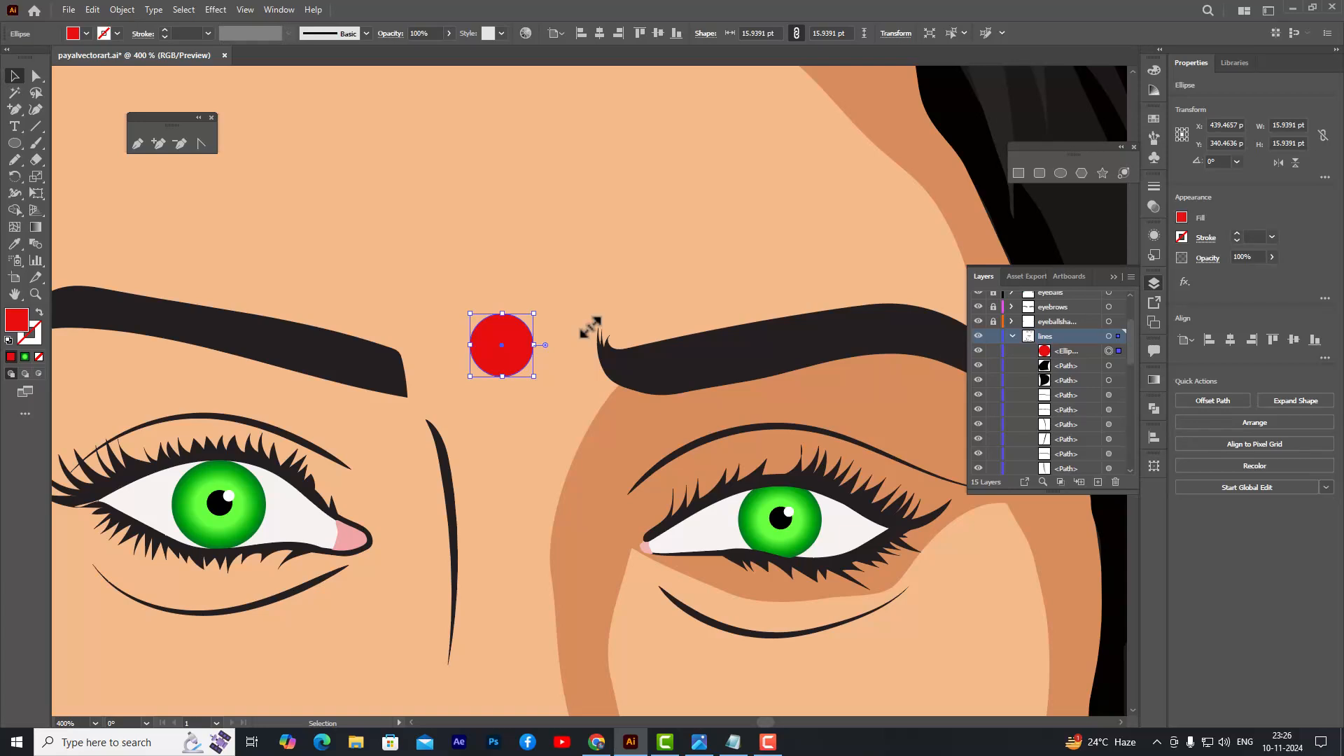
{"action": "key", "text": "ctrl+f"}
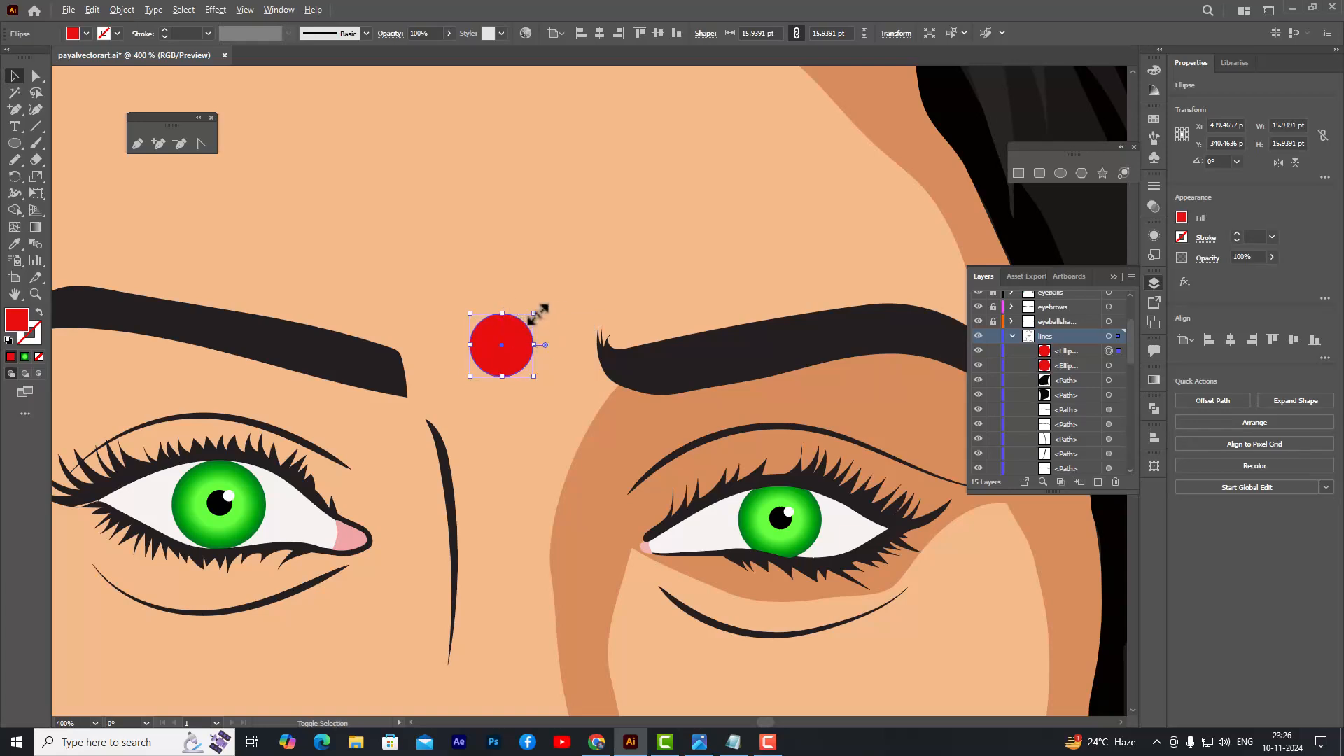
{"action": "left_click_drag", "start_coordinate": [534, 313], "coordinate": [522, 328]}
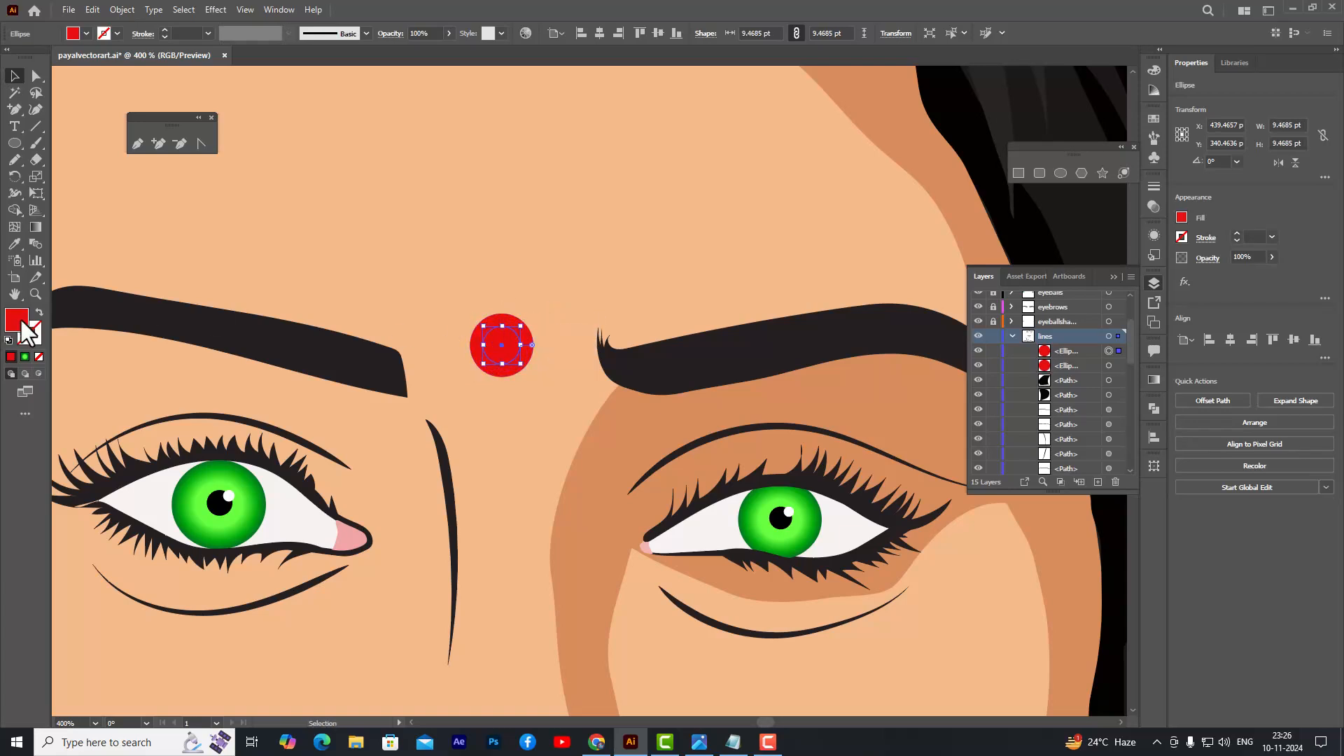
- Recolour the smaller inner bindi circle to orange E57713 and deselect it
{"action": "double_click", "coordinate": [21, 323]}
{"action": "left_click_drag", "start_coordinate": [704, 409], "coordinate": [704, 426]}
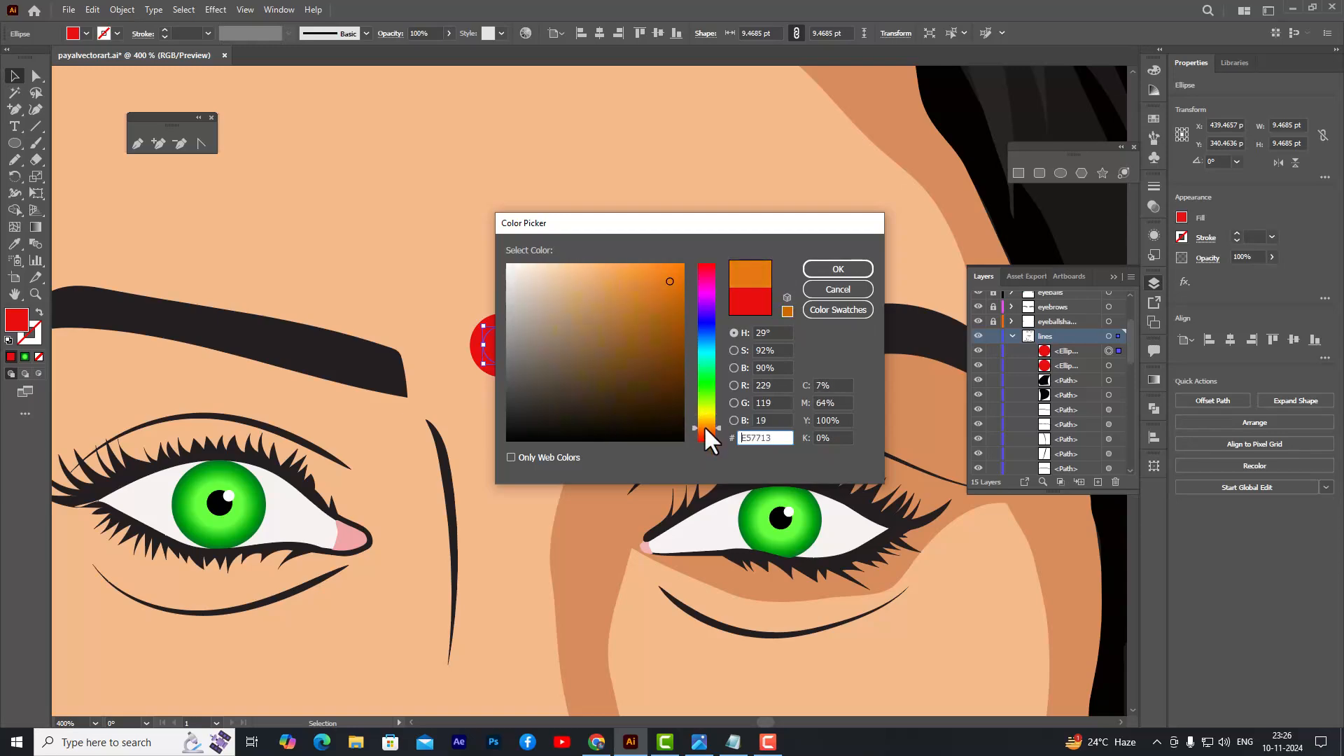
{"action": "left_click", "coordinate": [826, 269]}
{"action": "left_click", "coordinate": [703, 275]}
{"action": "key", "text": "ctrl+0"}
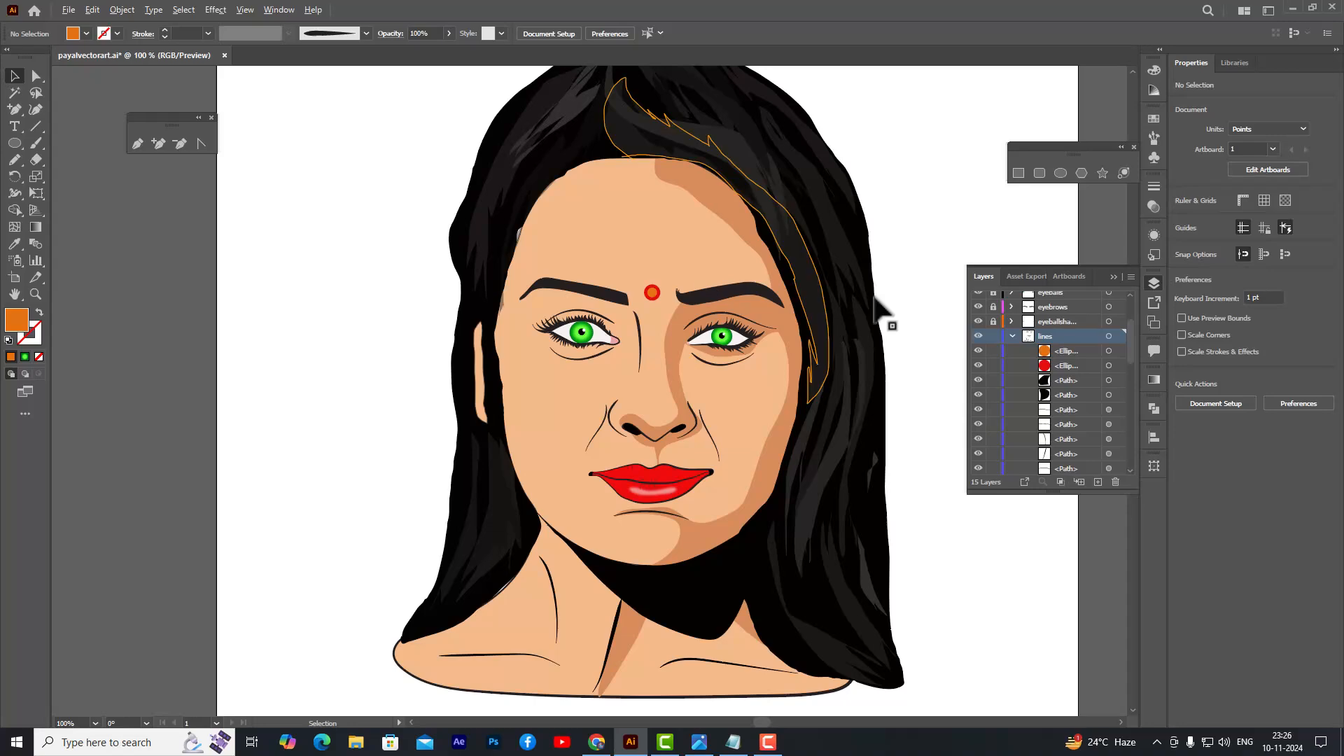
{"action": "scroll", "coordinate": [910, 273], "scroll_direction": "up", "scroll_amount": 1}
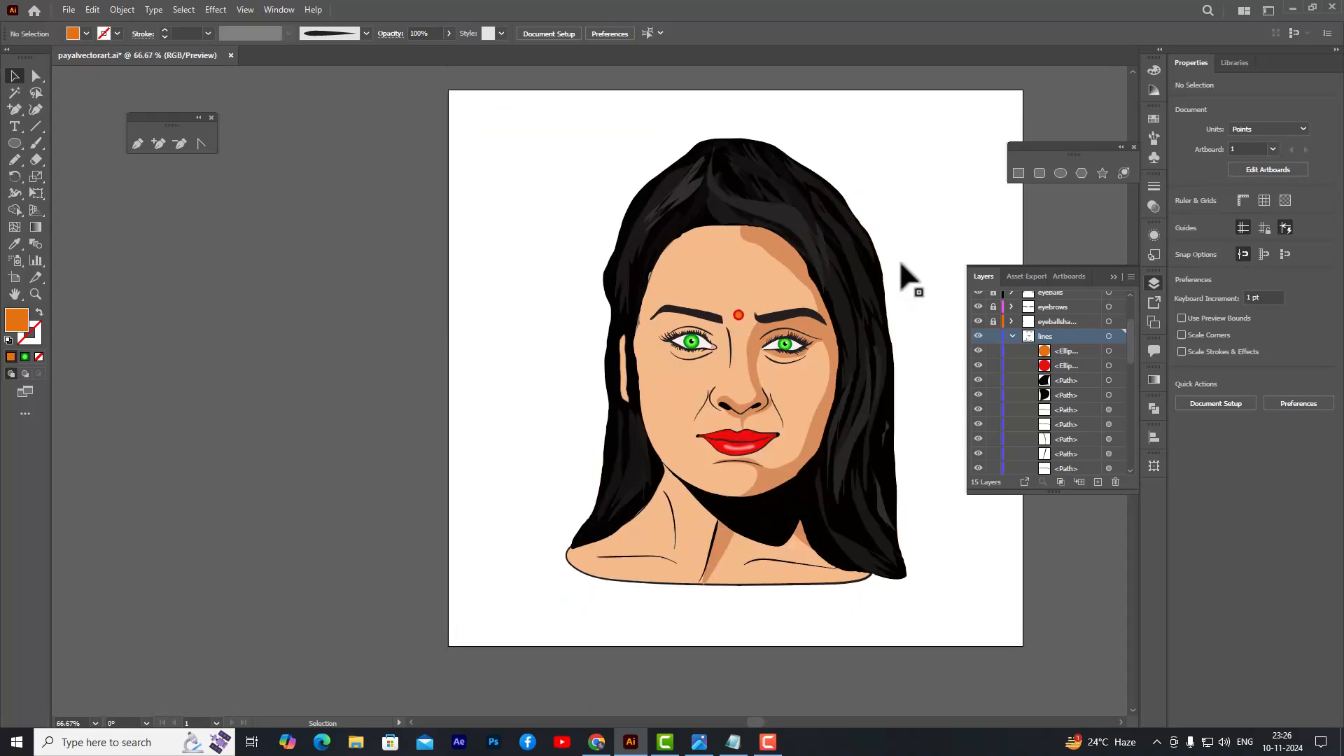
{"action": "key", "text": "ctrl+1"}
{"action": "scroll", "coordinate": [903, 277], "scroll_direction": "down", "scroll_amount": 1}
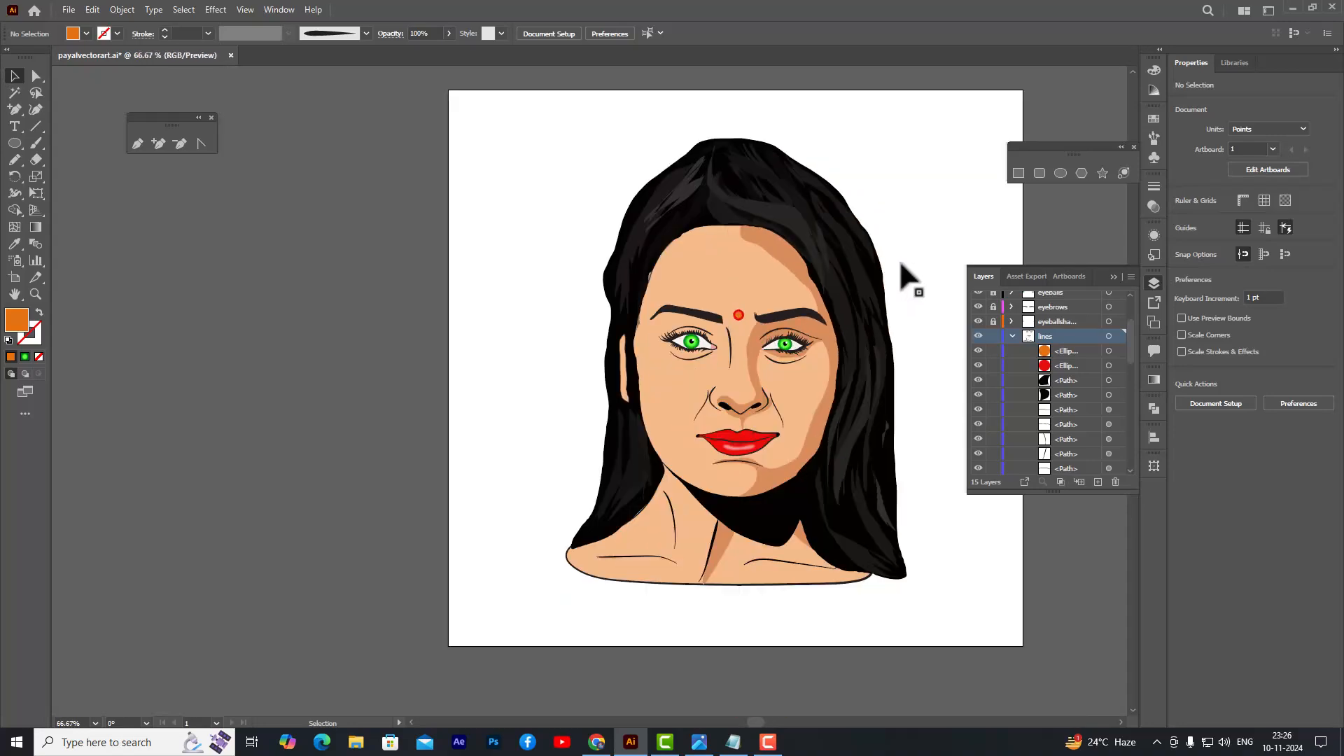